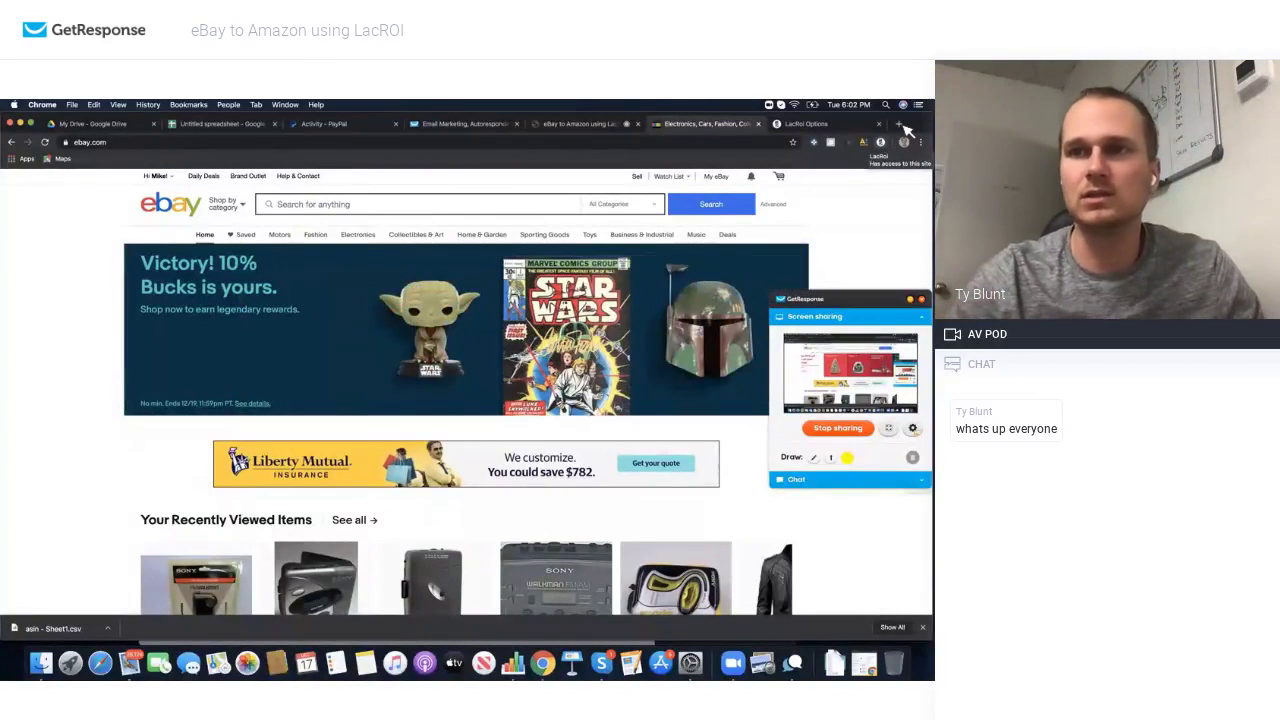
Step: Search Google for 'google chrome store' and go to the Chrome Web Store
left_click(901, 125)
type("google")
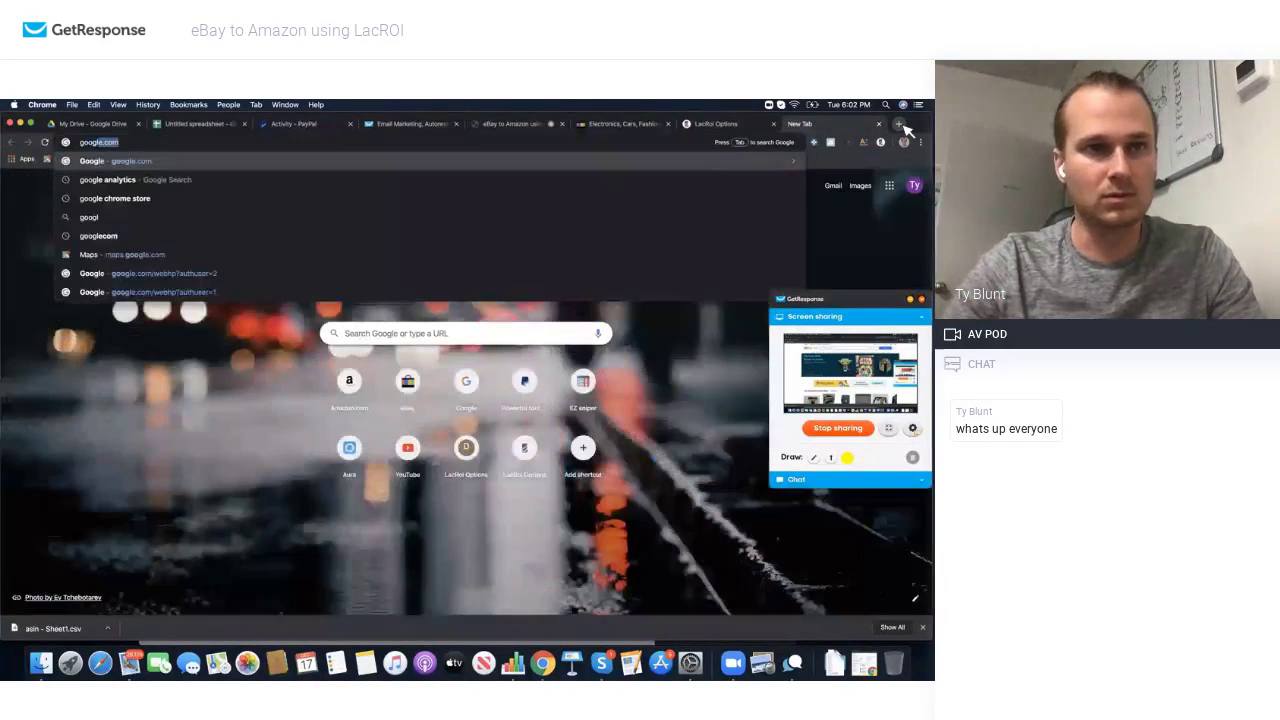
type(" chrome s")
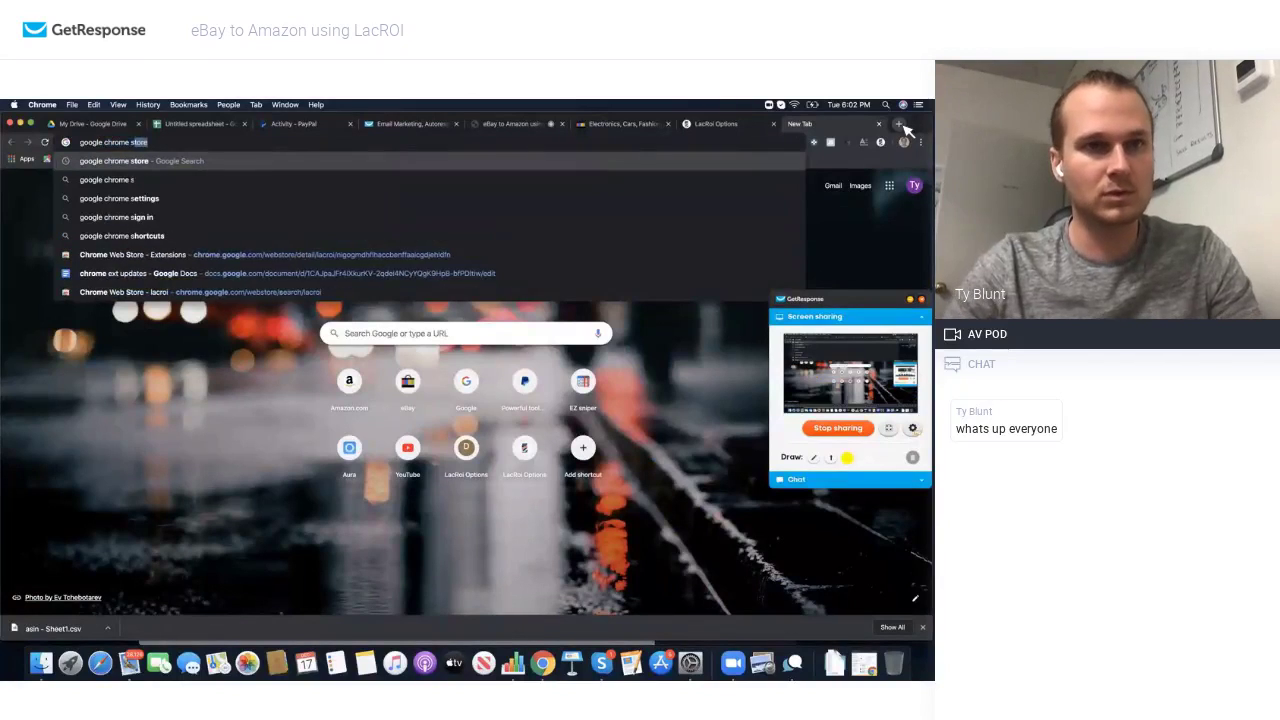
type("tore")
key("Return")
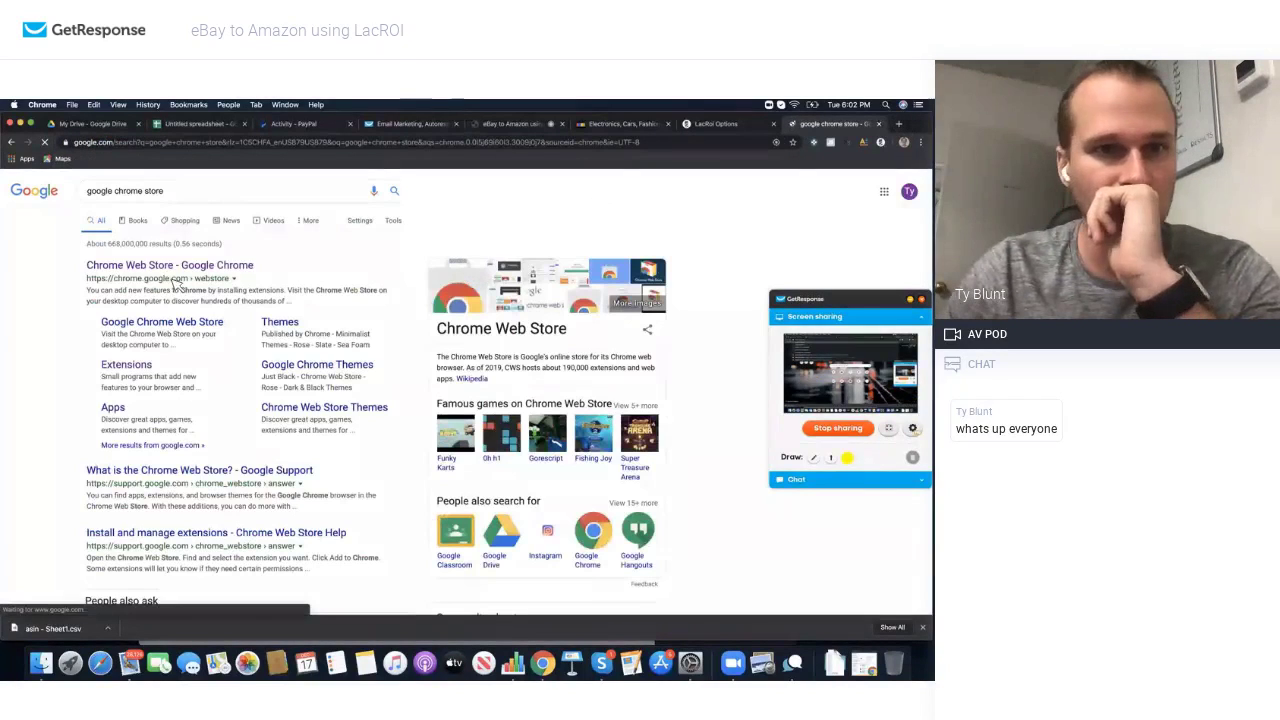
left_click(152, 266)
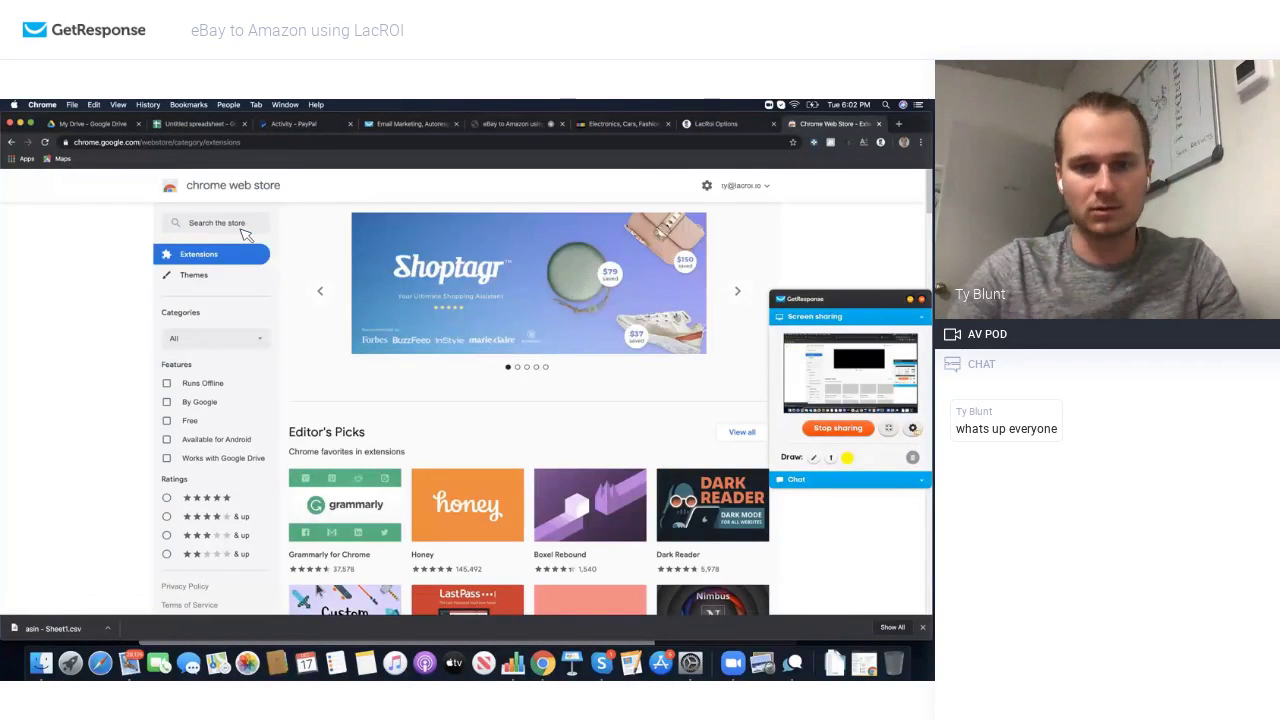
Step: Search the store for 'lacroi', view the LacRoi extension page, then return to eBay
left_click(243, 229)
type("lacroi")
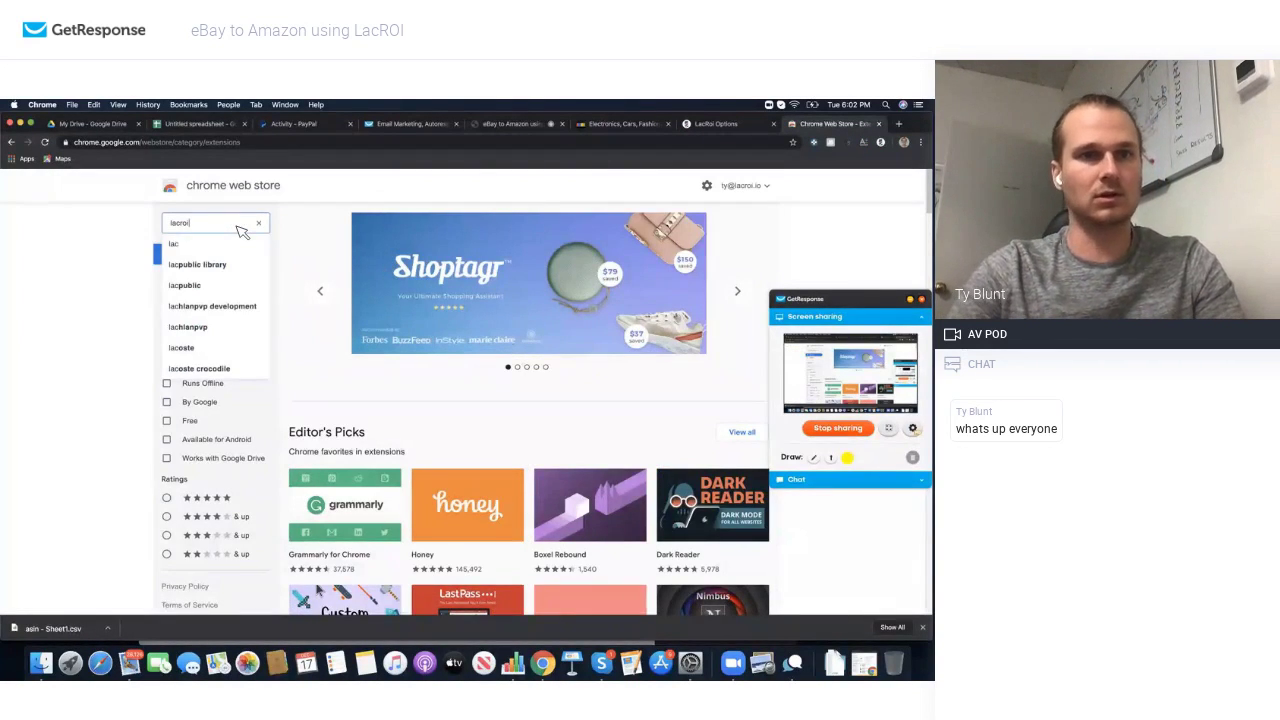
key("Return")
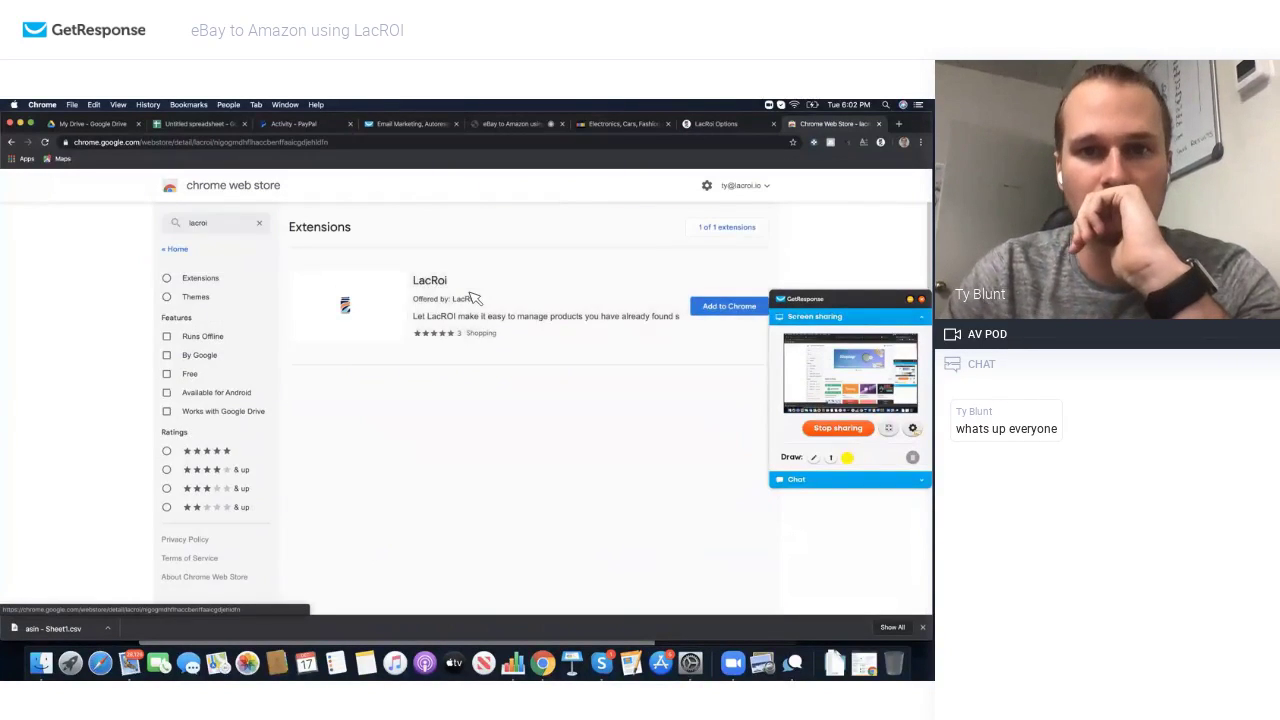
left_click(475, 298)
scroll(545, 360, "down", 3)
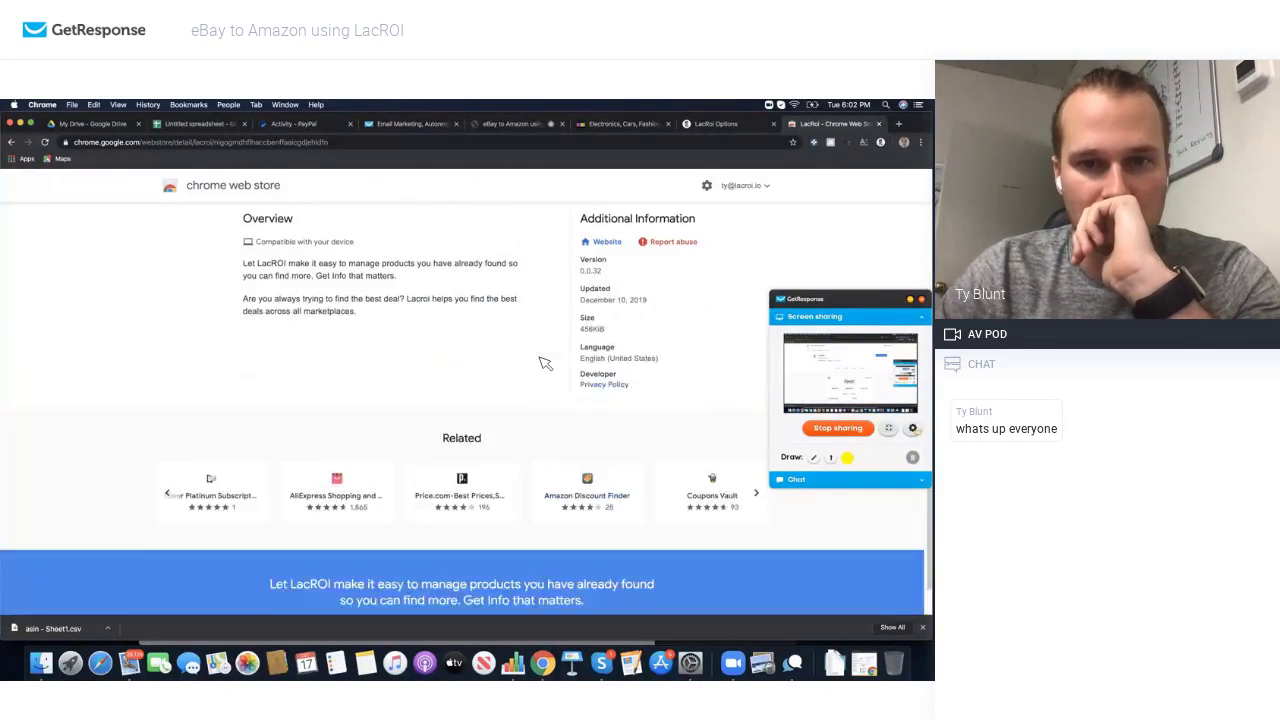
scroll(545, 363, "up", 1)
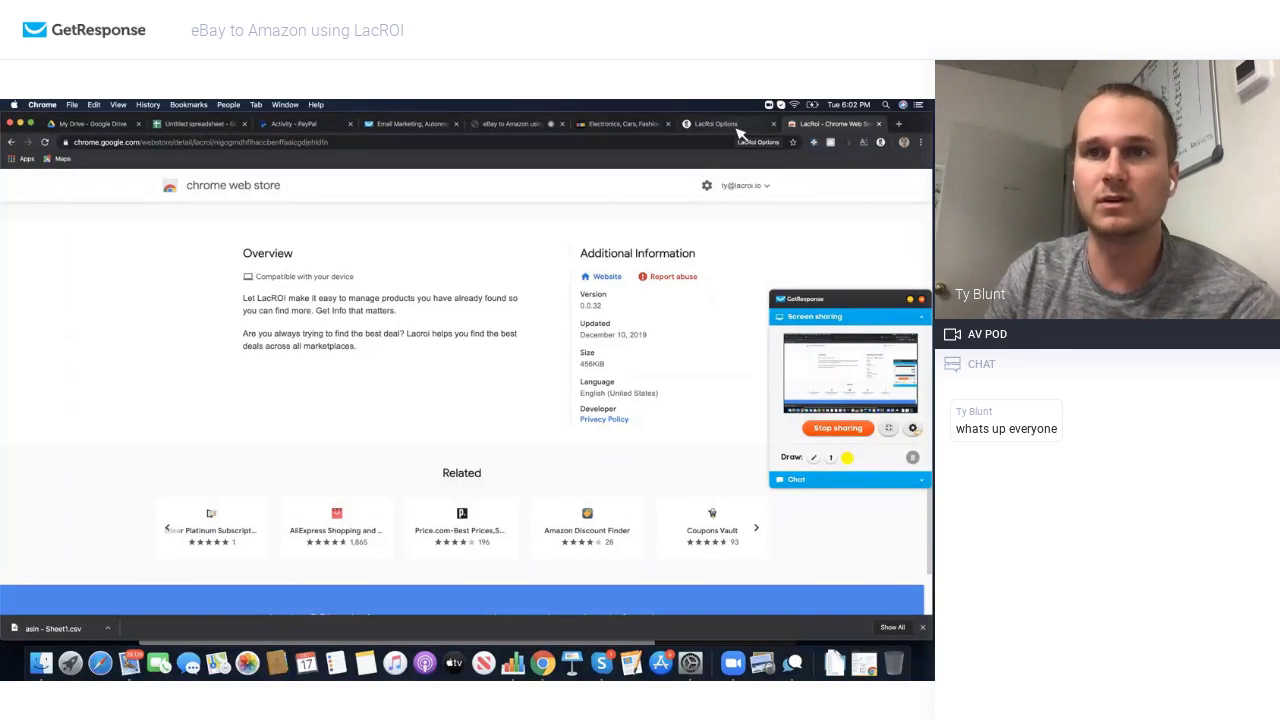
left_click(624, 124)
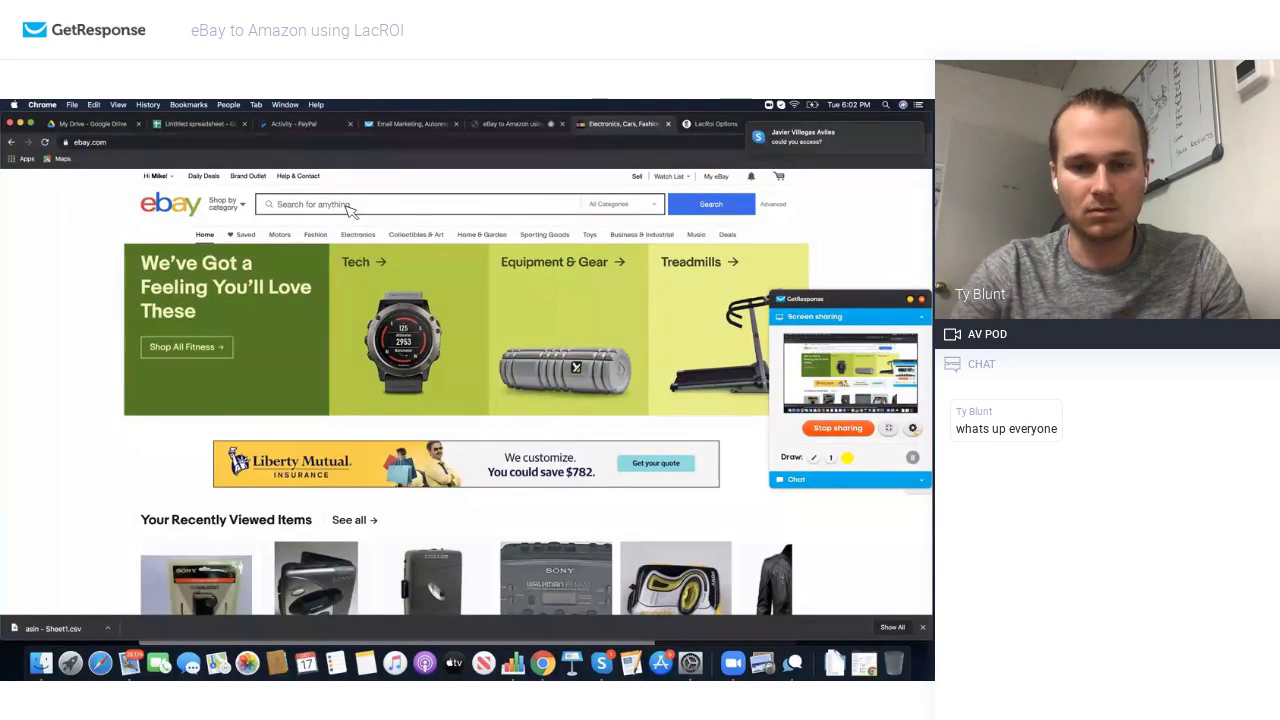
Step: Search eBay for milwaukee in Tools & Workshop Equipment and browse the results
left_click(346, 205)
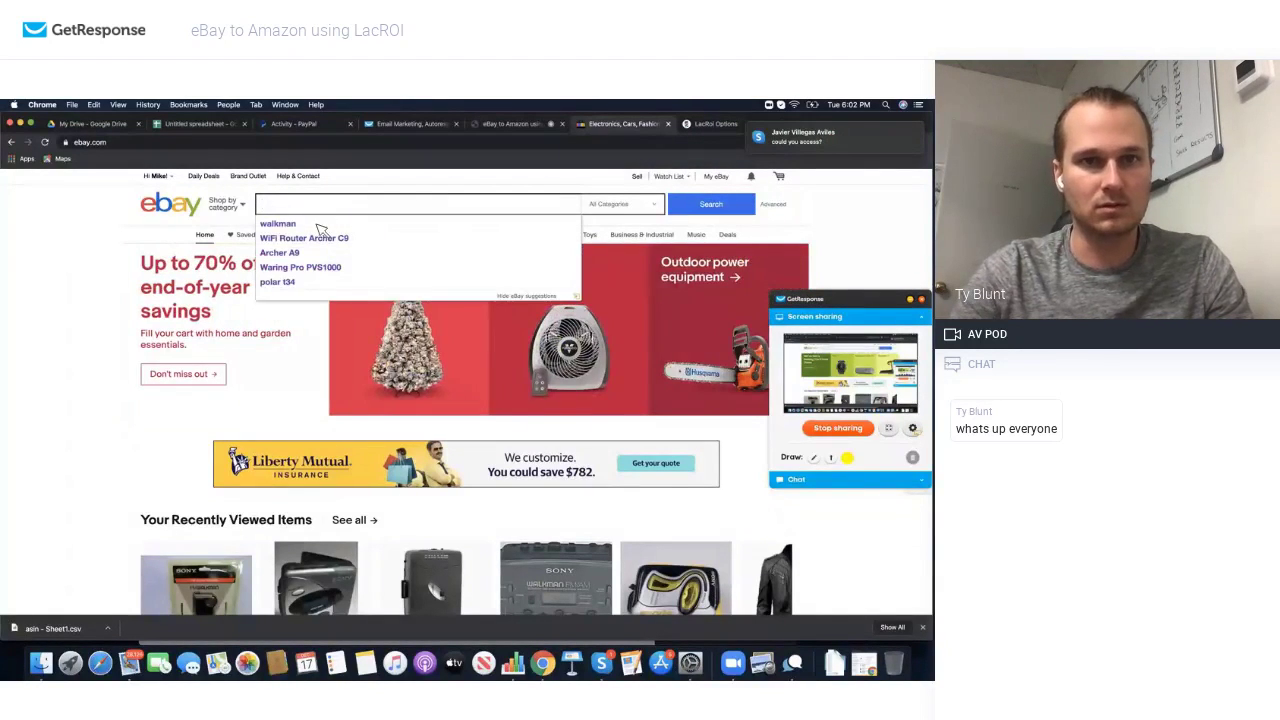
type("milwaukee")
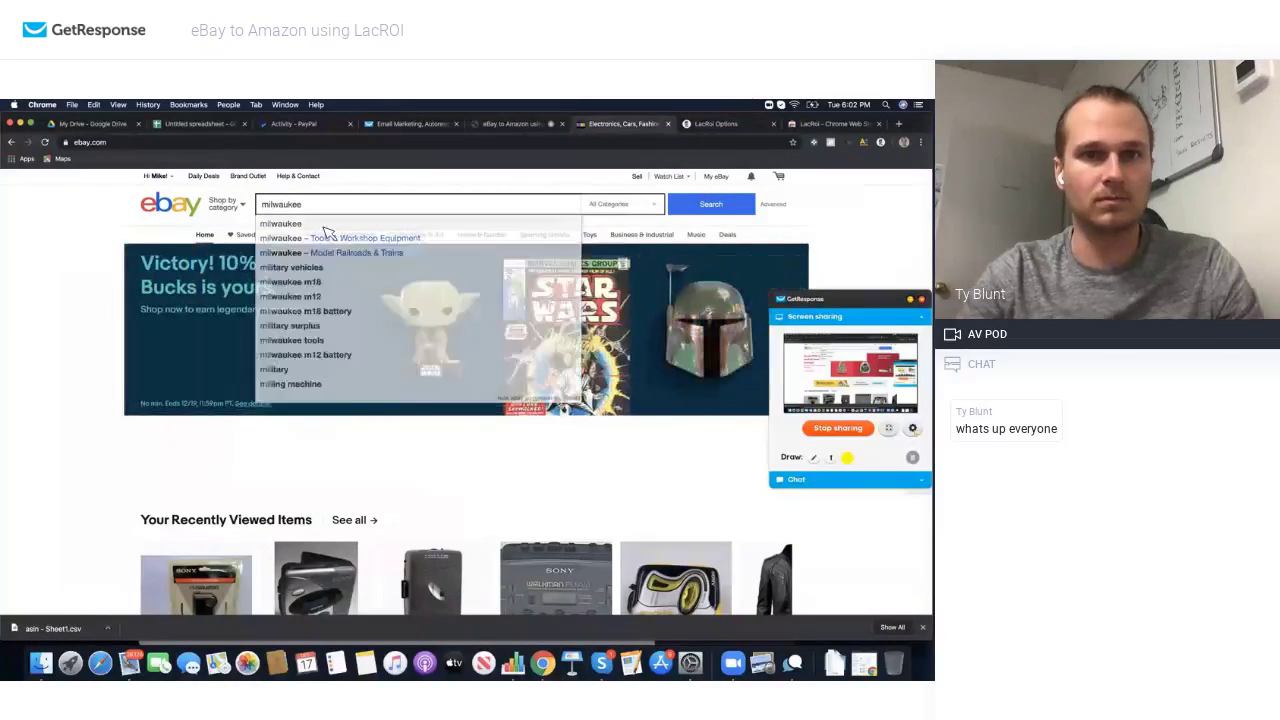
left_click(327, 237)
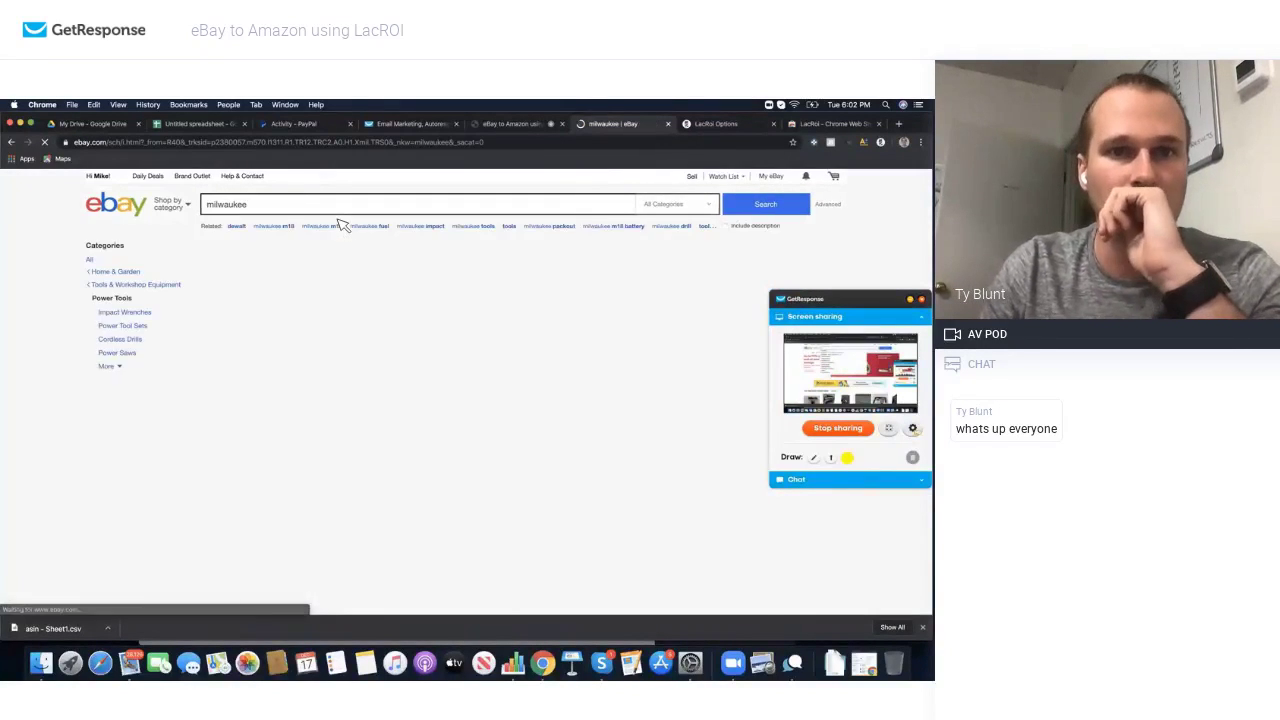
mouse_move(393, 335)
scroll(400, 335, "down", 3)
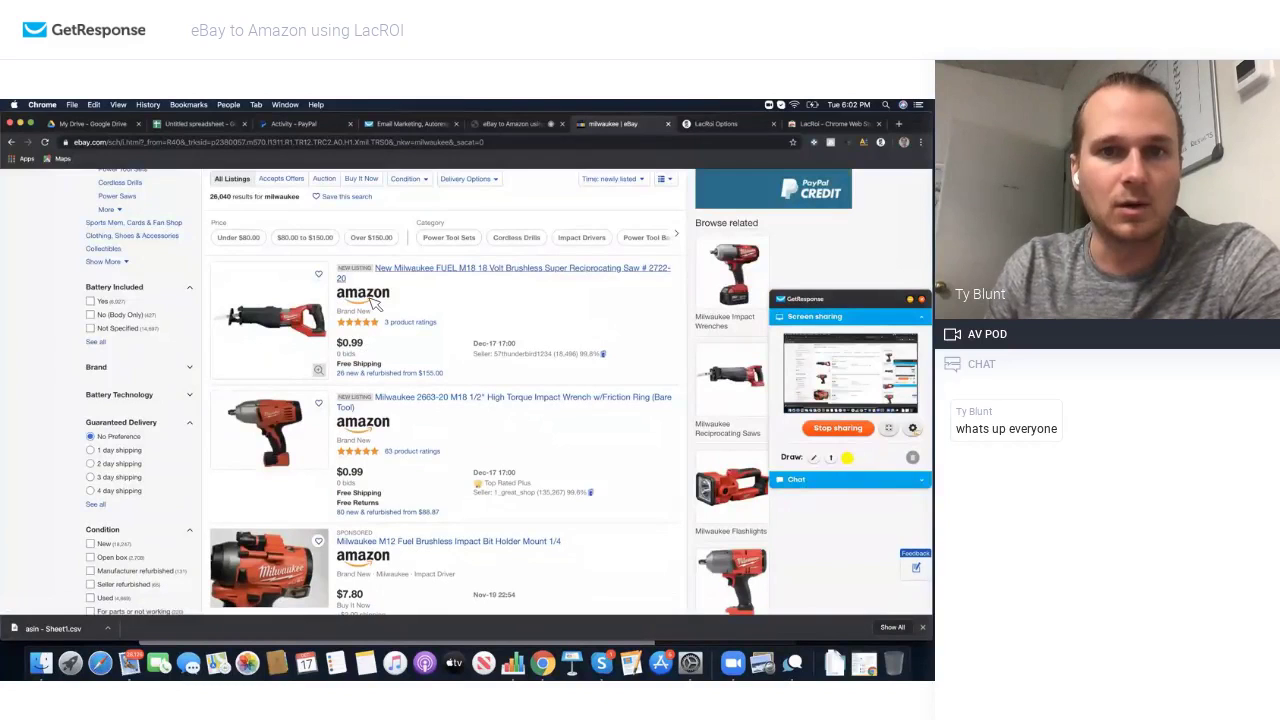
scroll(365, 303, "down", 3)
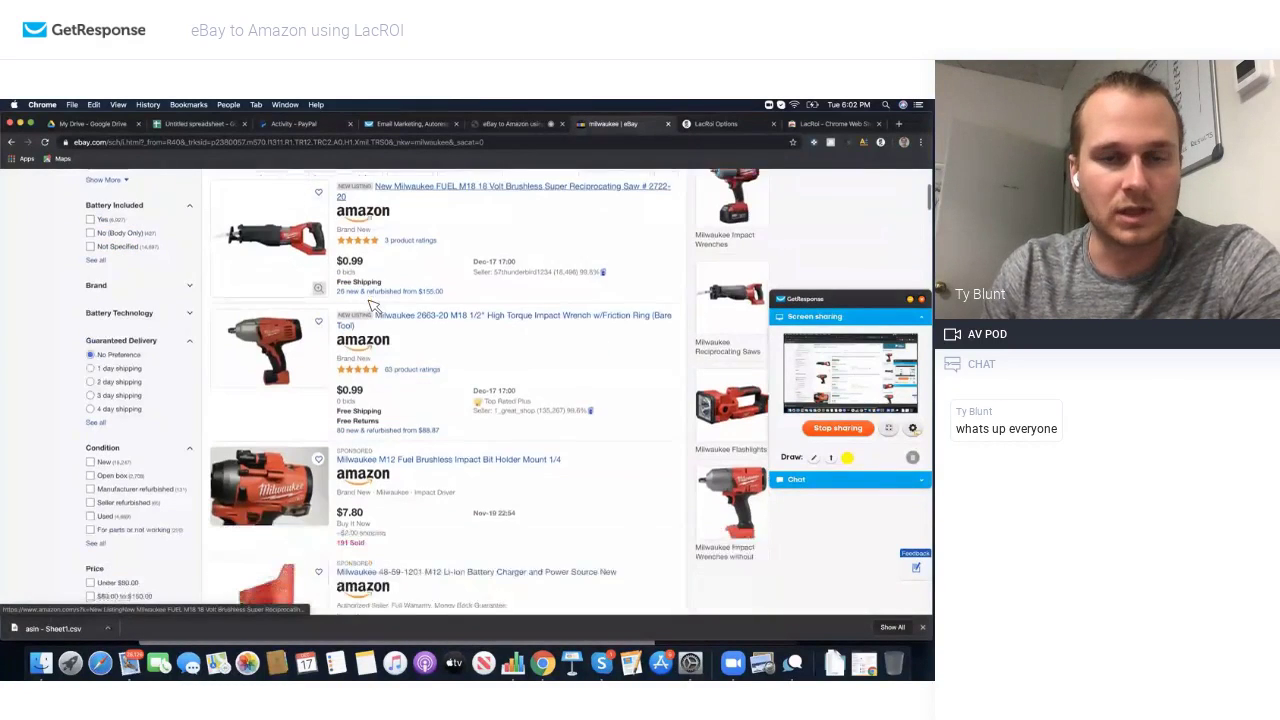
scroll(375, 340, "down", 2)
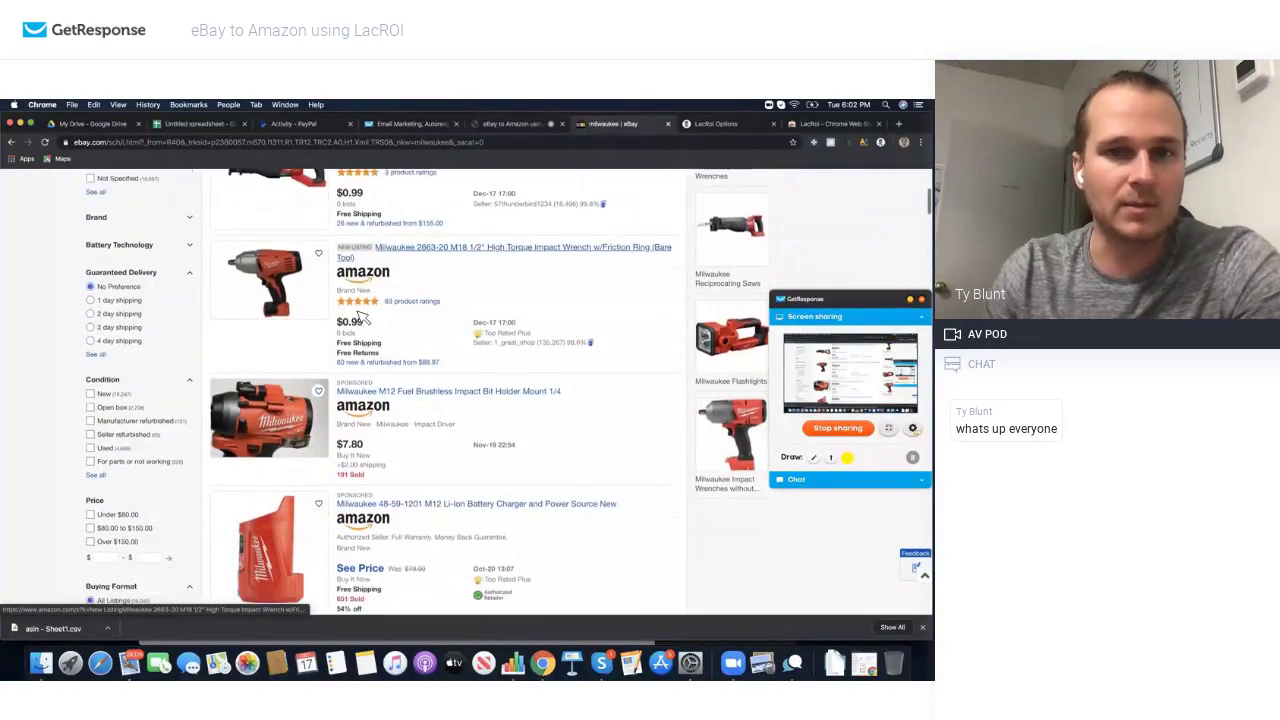
scroll(375, 388, "down", 5)
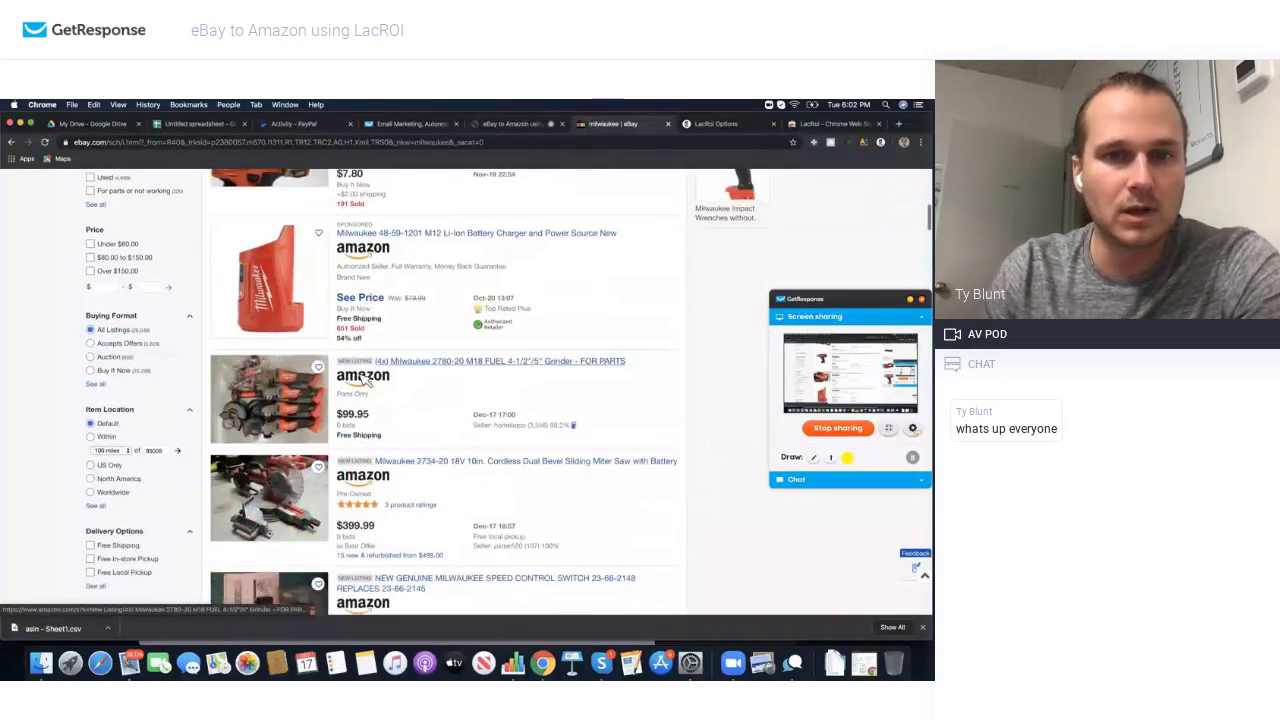
scroll(363, 389, "down", 2)
scroll(365, 388, "up", 5)
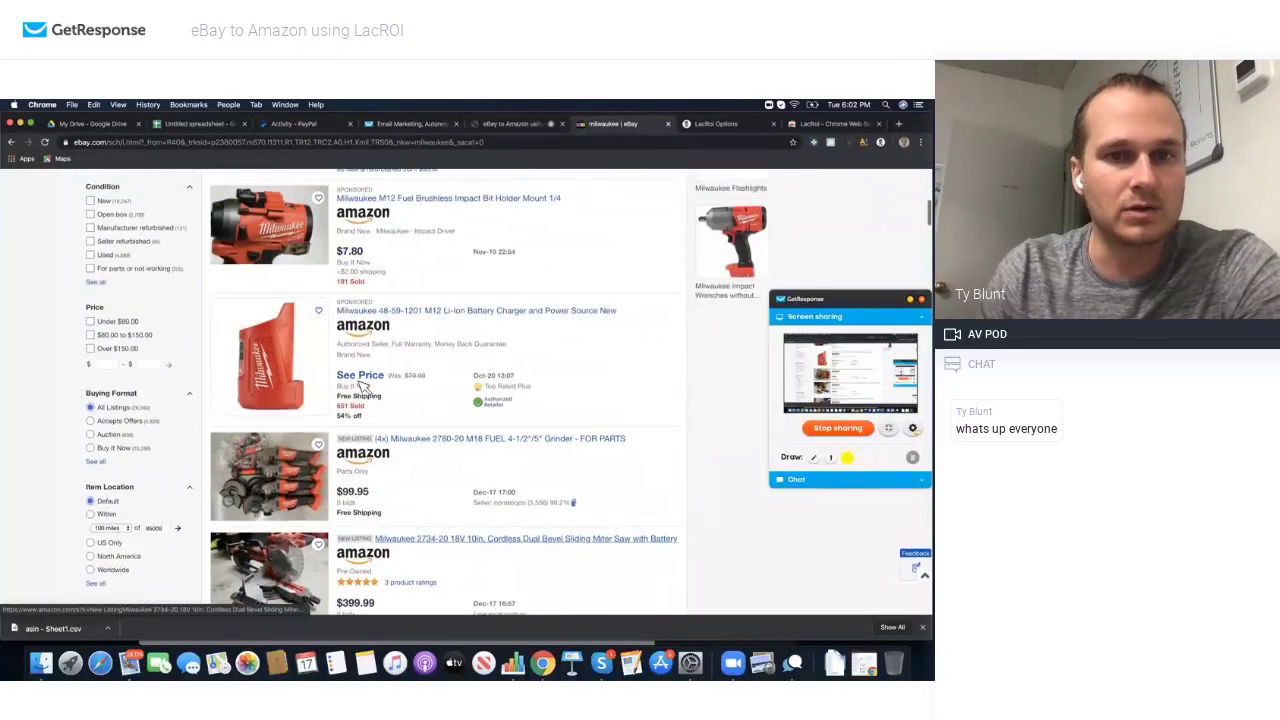
scroll(363, 388, "up", 1)
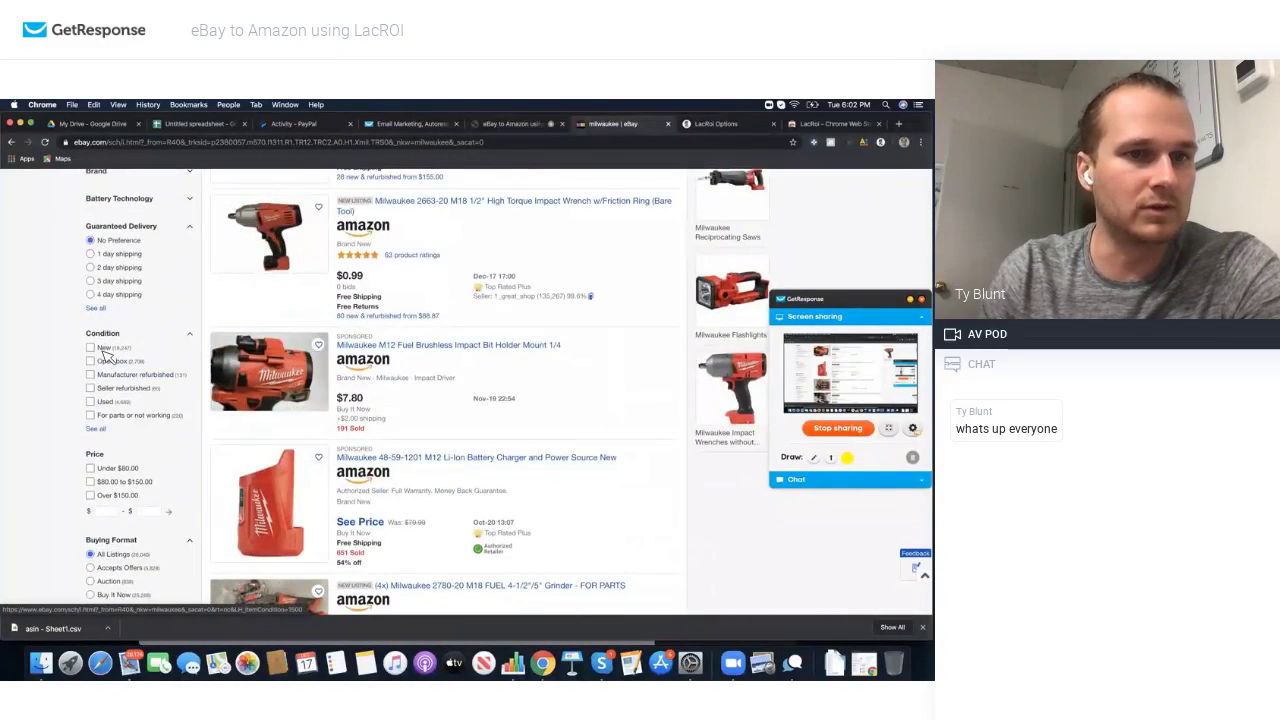
Step: Filter the results to New condition and look up the first saw listing on Amazon
left_click(104, 350)
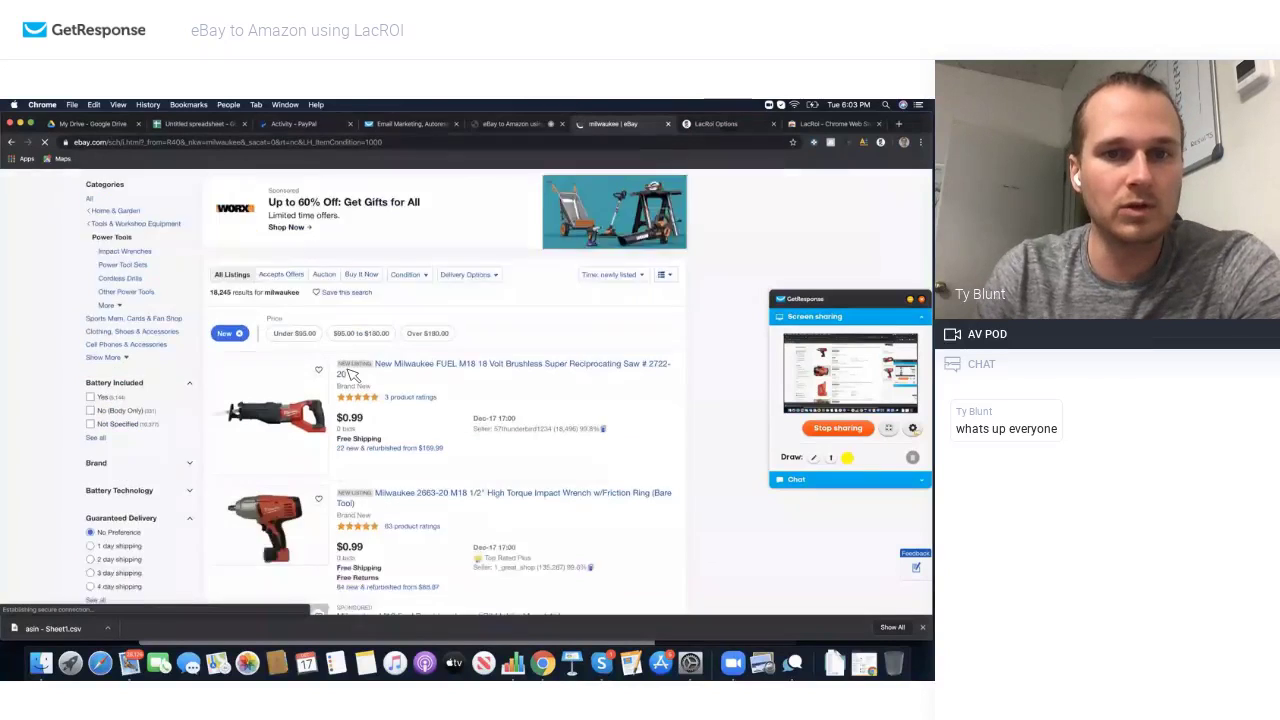
scroll(350, 372, "down", 3)
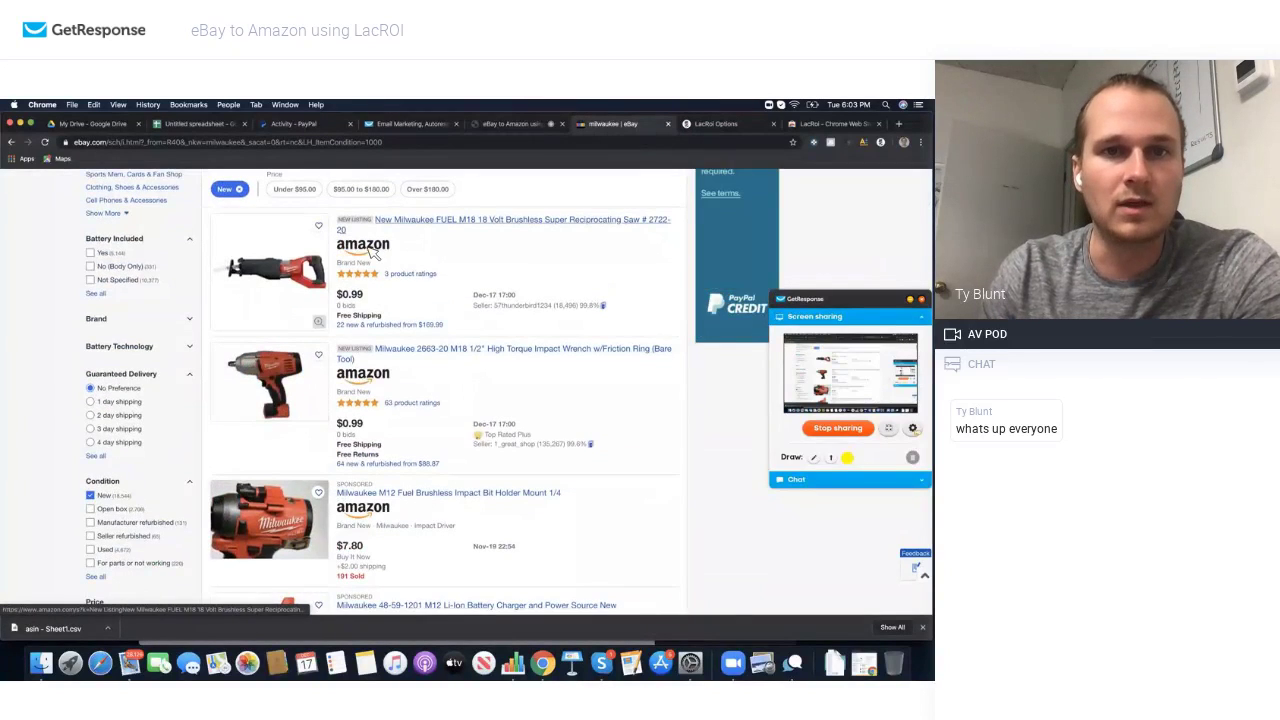
left_click(369, 249)
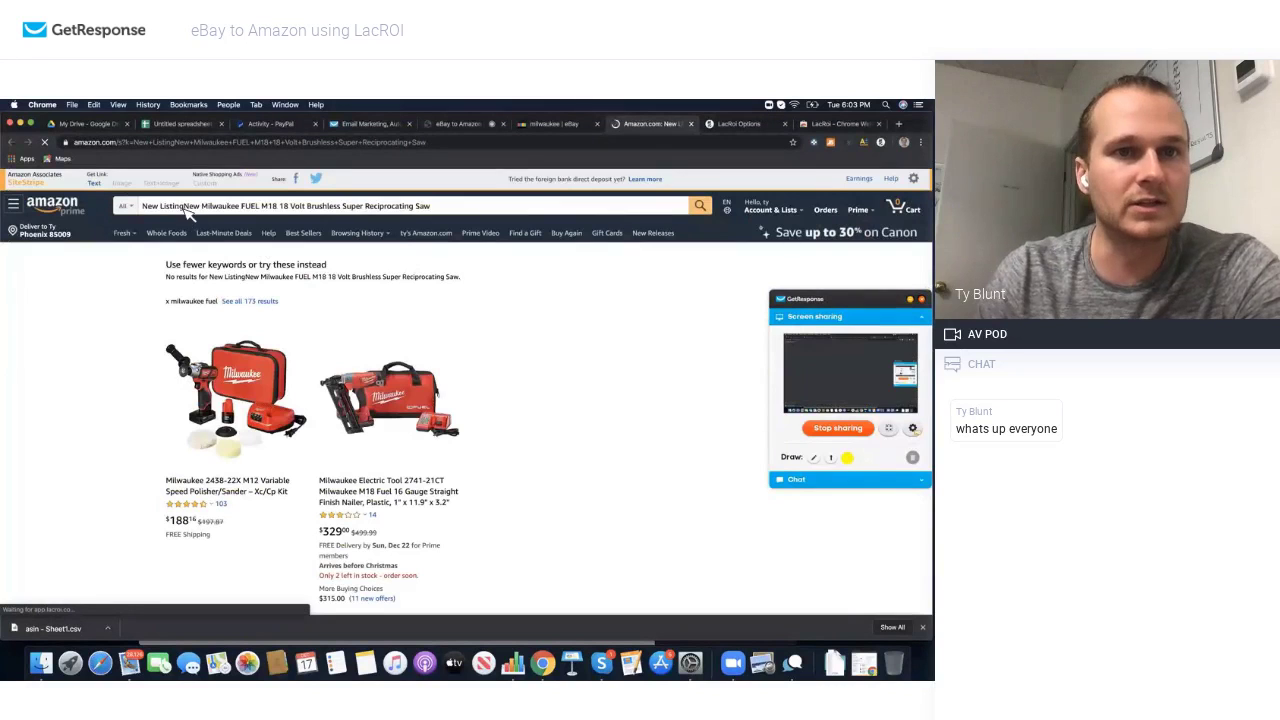
Step: Remove 'New Listing' from the Amazon query, rerun the search, and return to the eBay results
left_click_drag(184, 207, 145, 207)
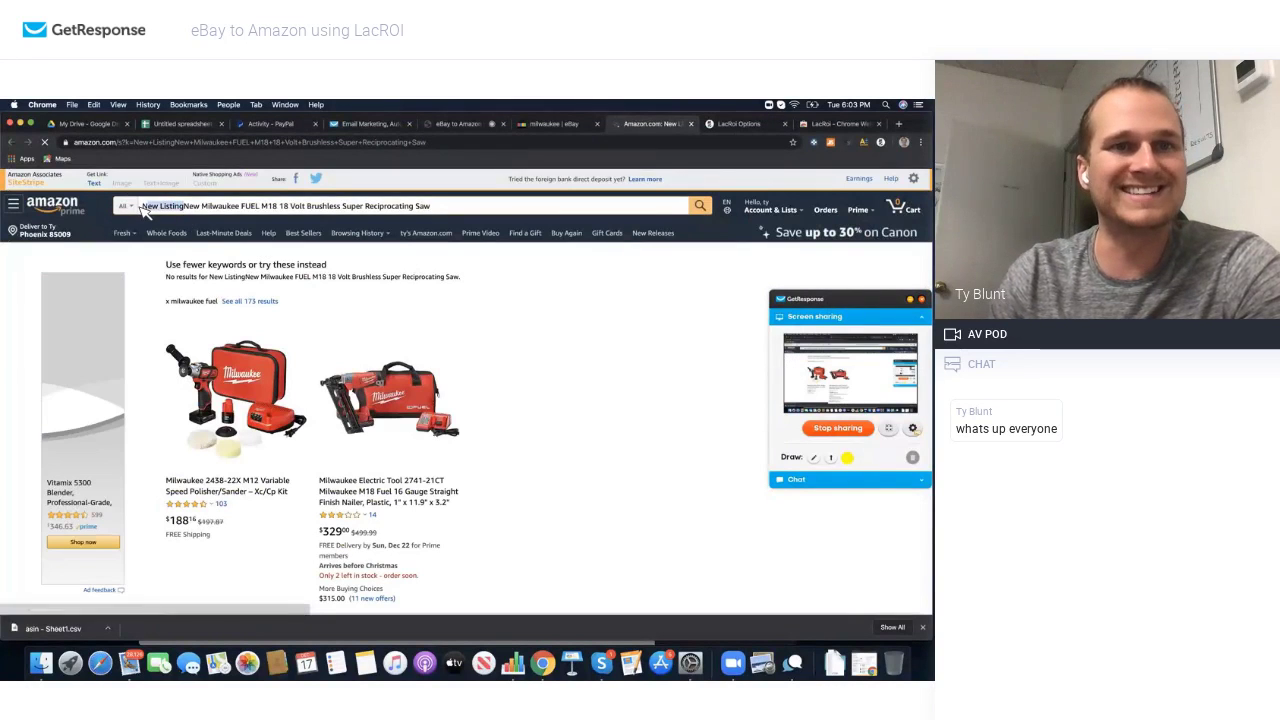
key("BackSpace")
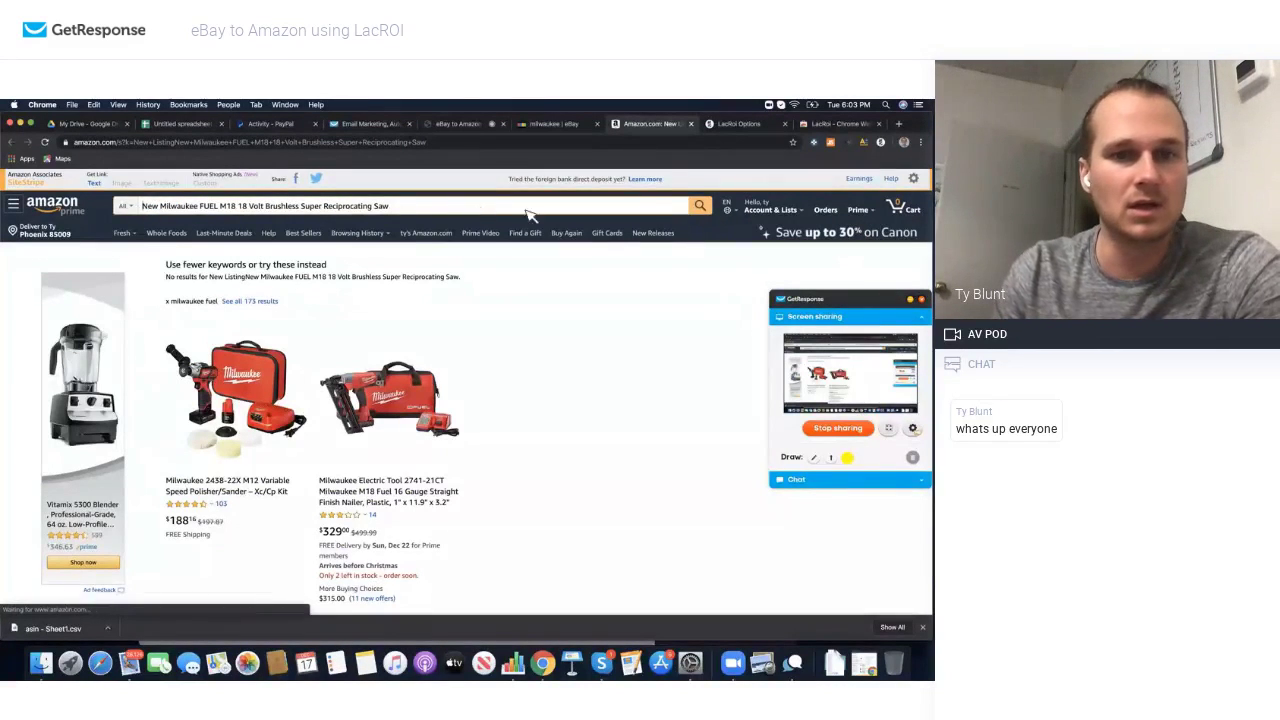
left_click(701, 233)
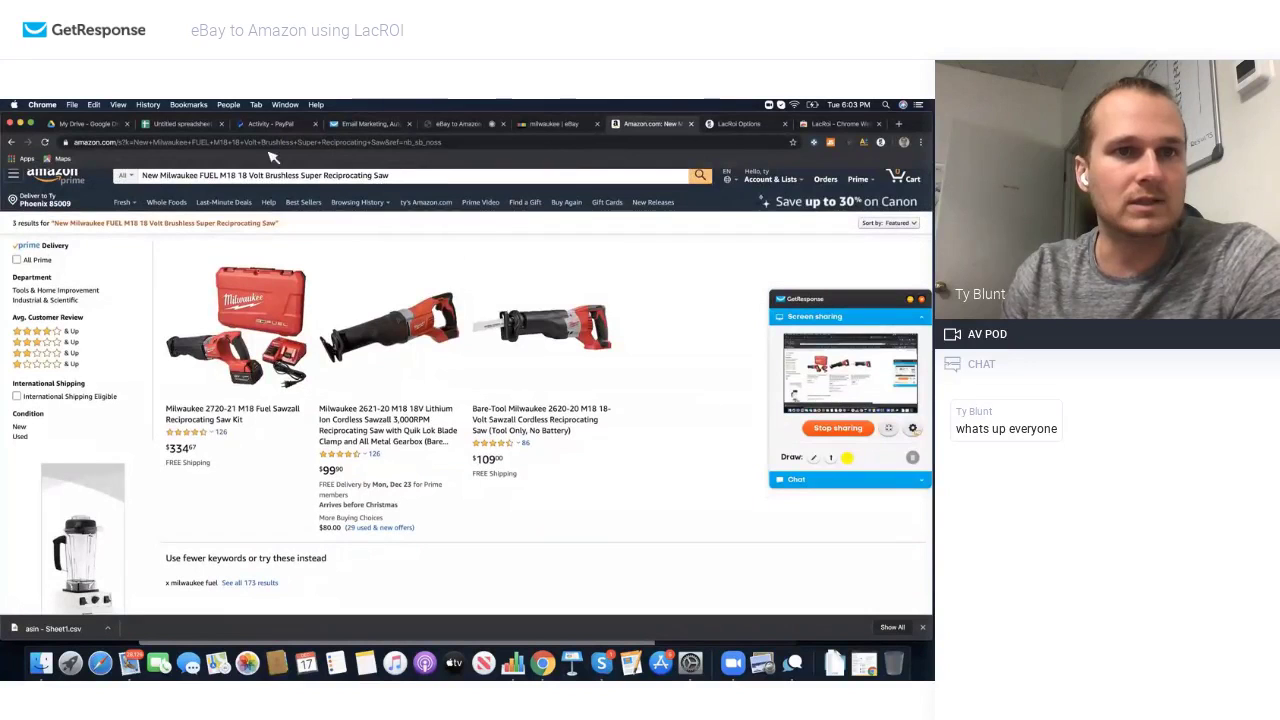
left_click(540, 127)
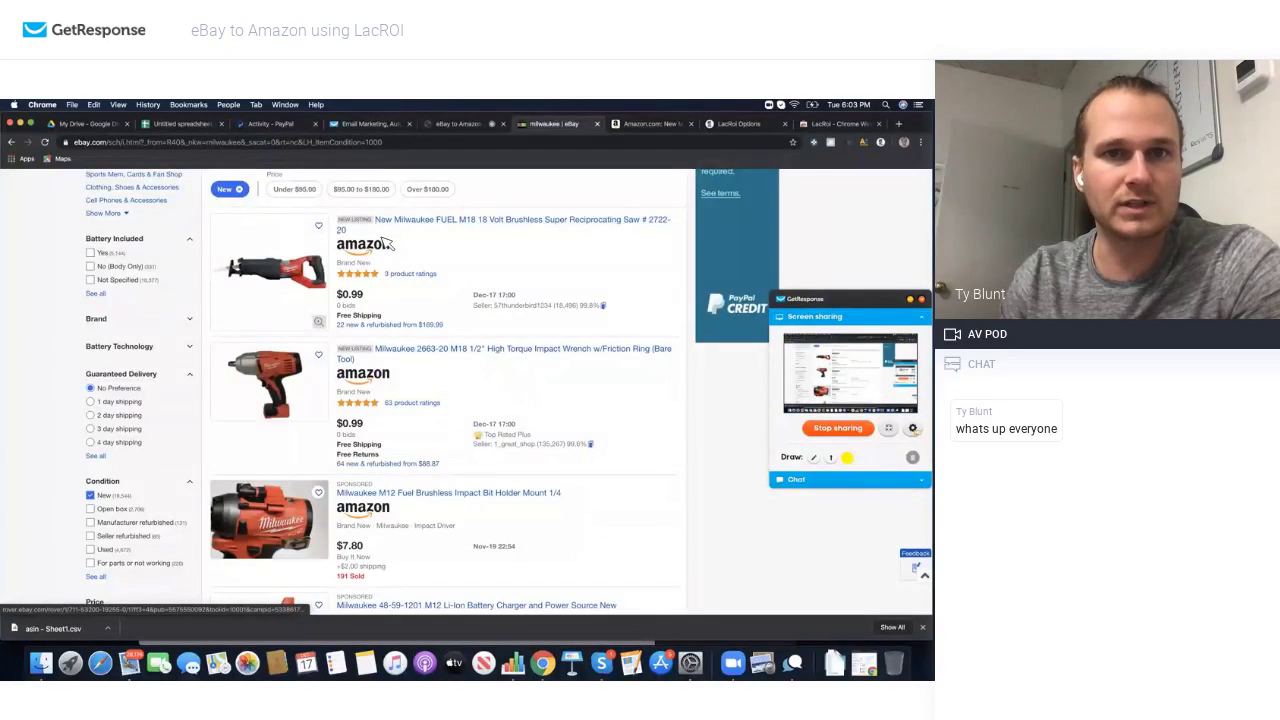
Step: Go to page 5 of results, open the M18 2-Speed Right Angle Impact Wrench listing, then return
scroll(413, 375, "down", 10)
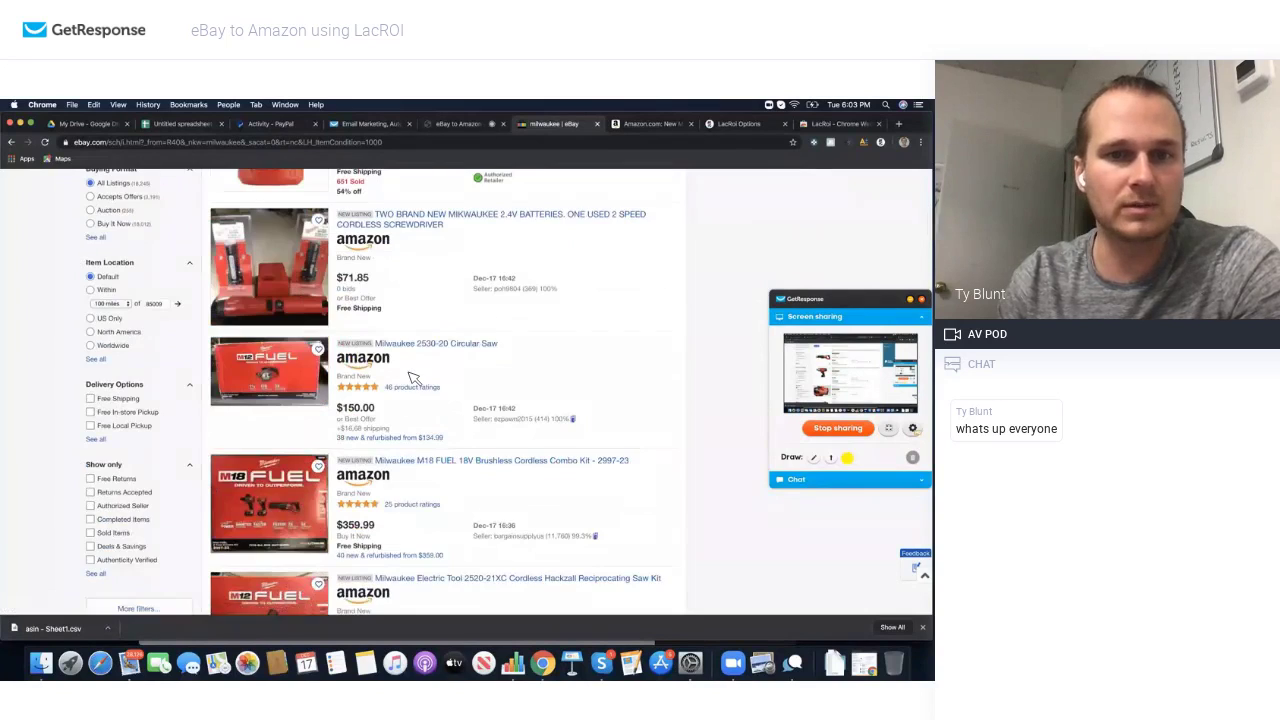
scroll(413, 377, "down", 15)
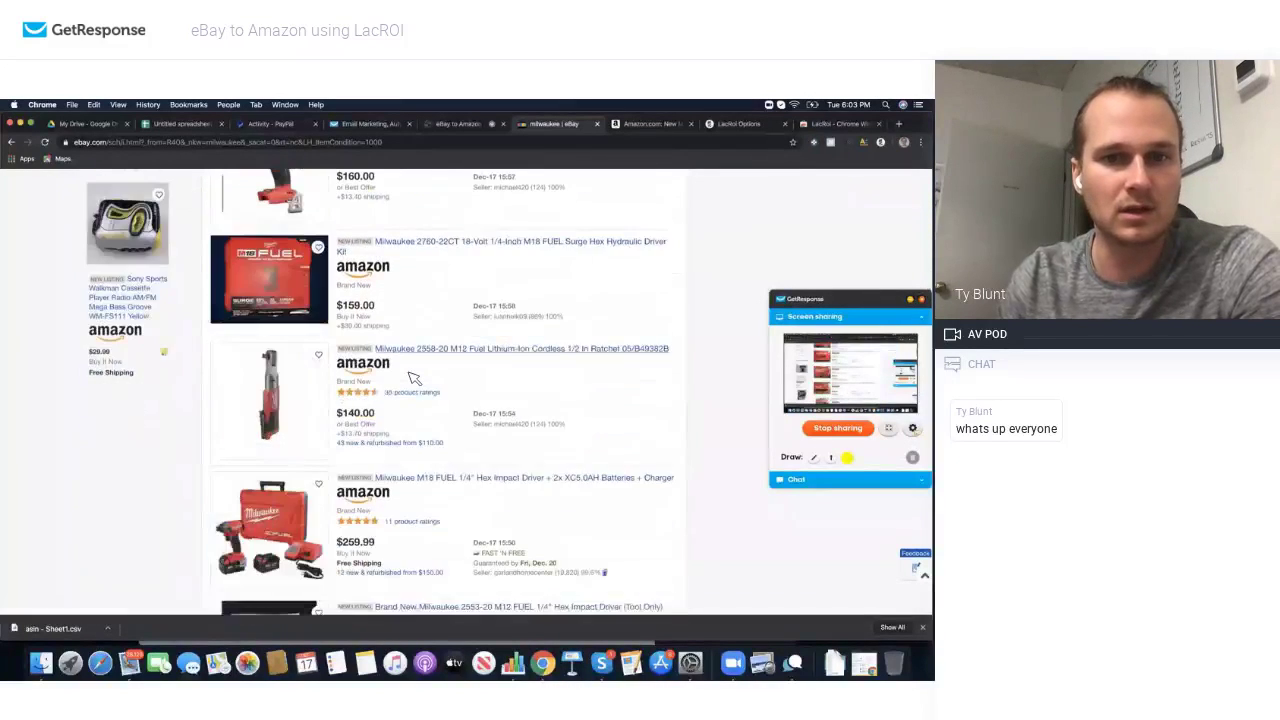
scroll(413, 377, "down", 15)
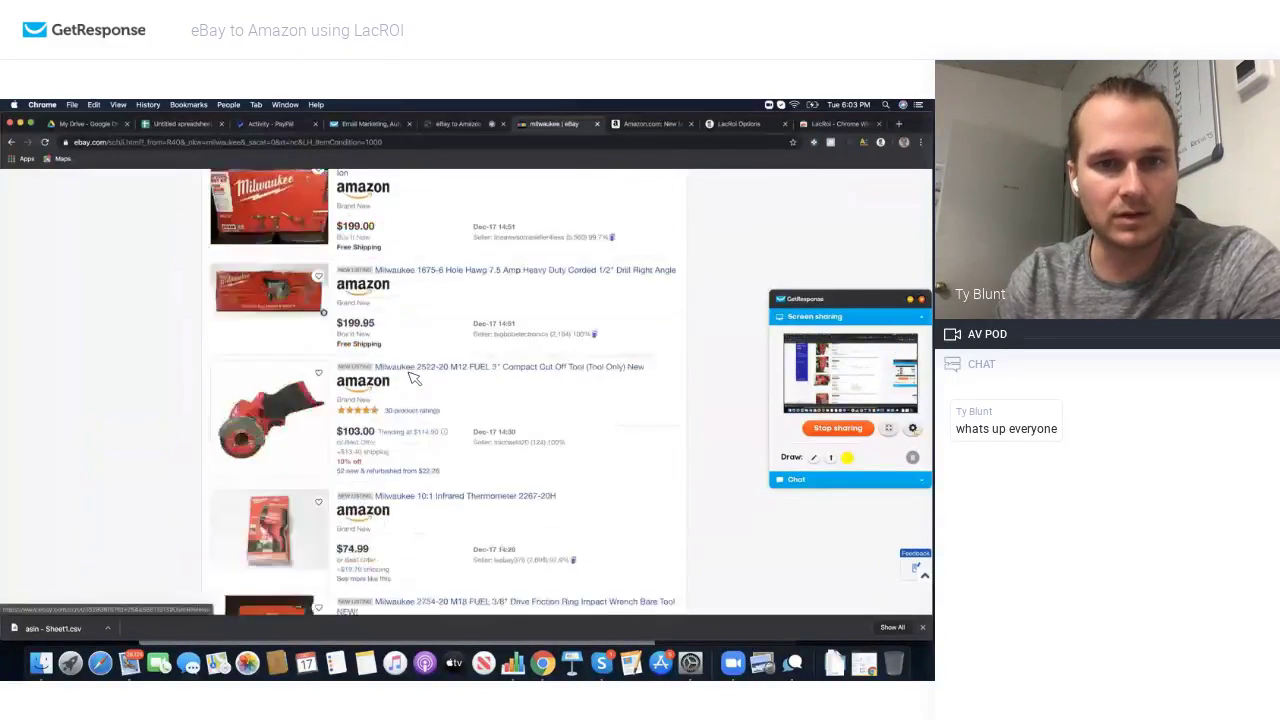
scroll(413, 377, "down", 15)
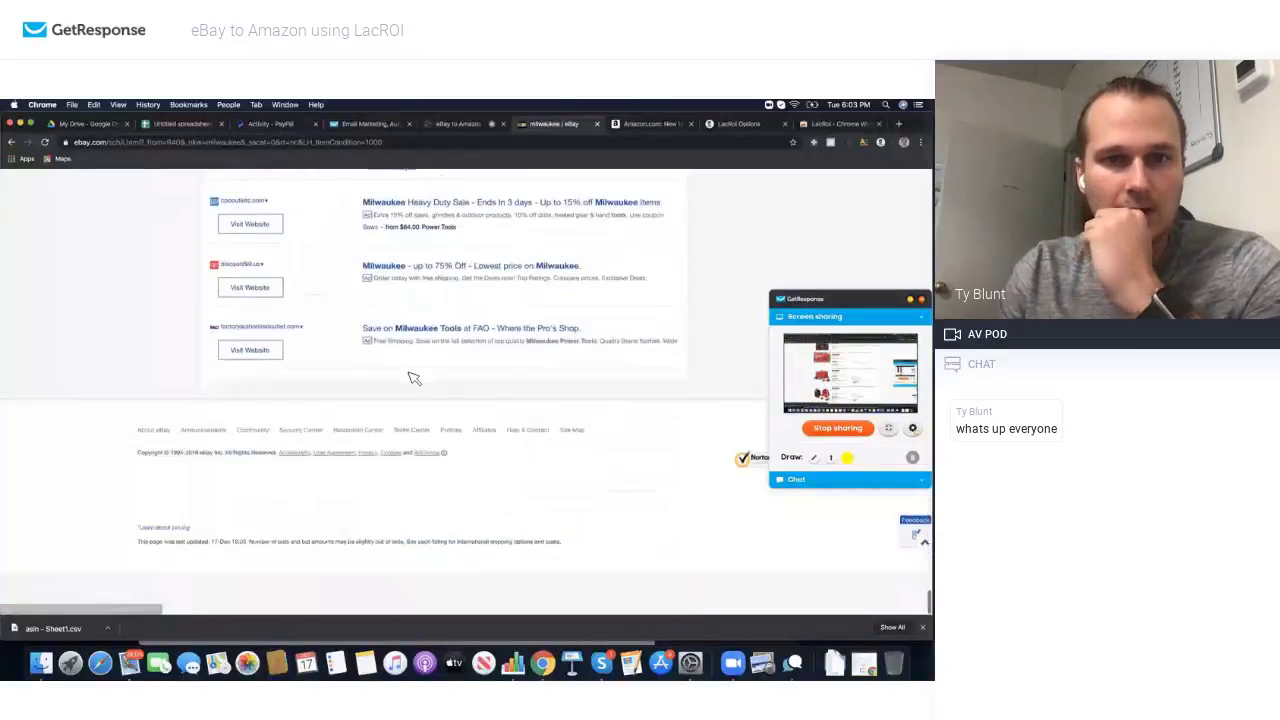
scroll(413, 377, "up", 6)
left_click(397, 427)
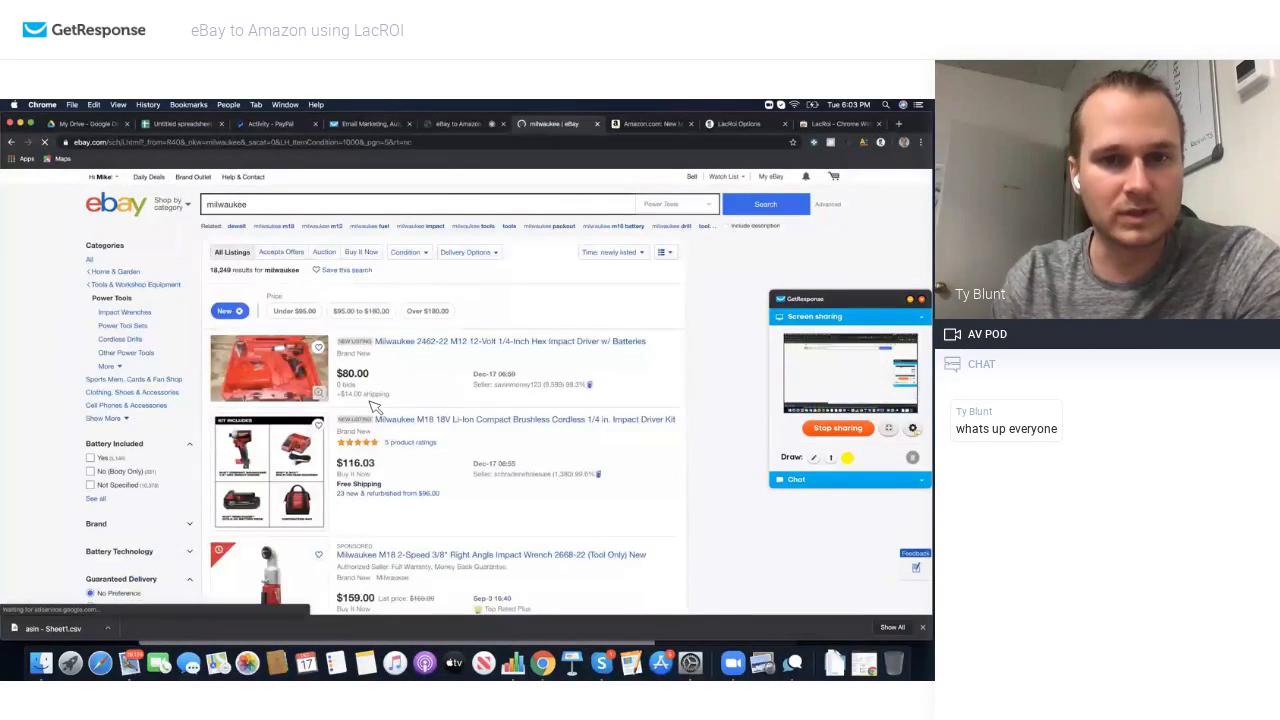
scroll(375, 407, "down", 3)
left_click(375, 407)
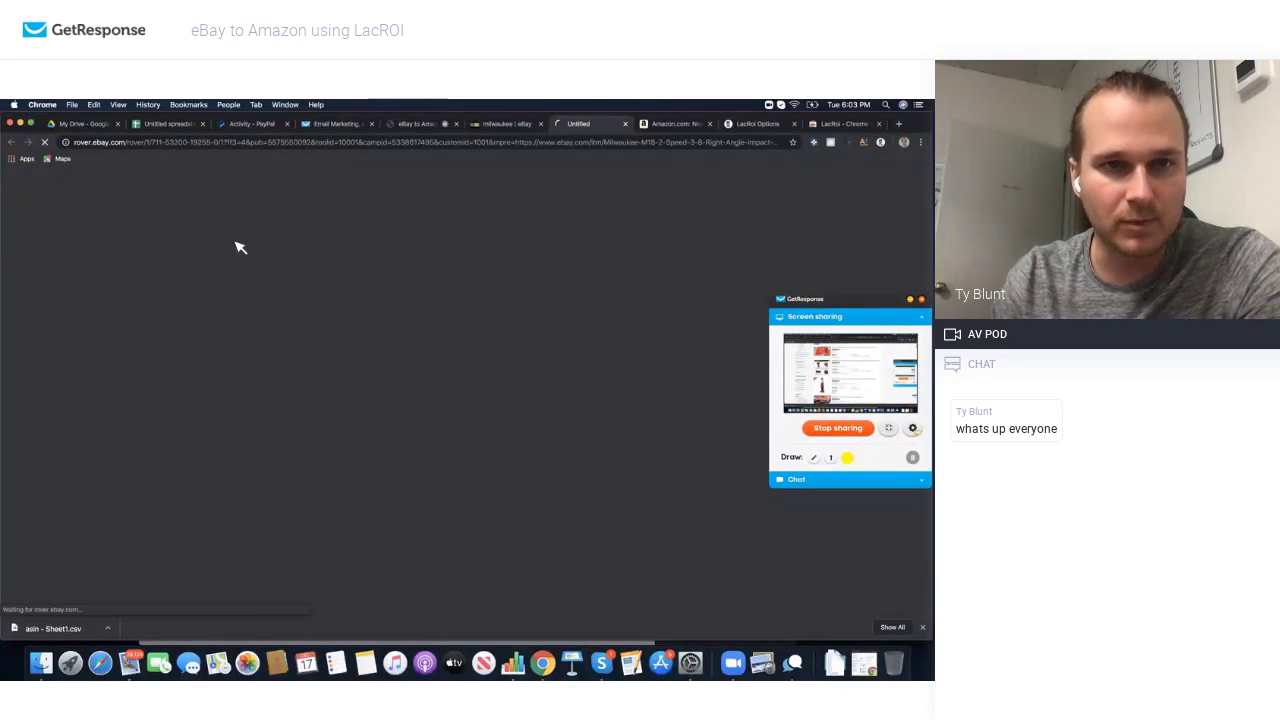
left_click(515, 127)
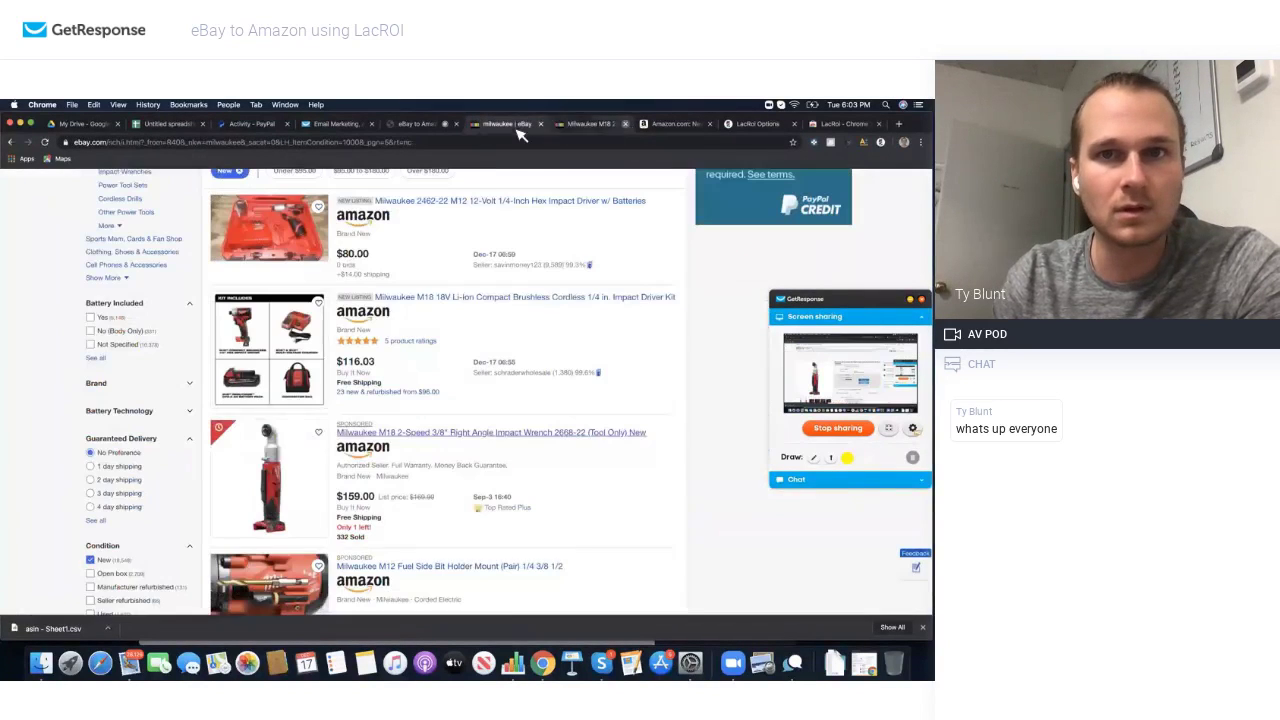
Step: Check Amazon results for the M18 2-Speed Right Angle Impact Wrench, including the $145 match
left_click(364, 450)
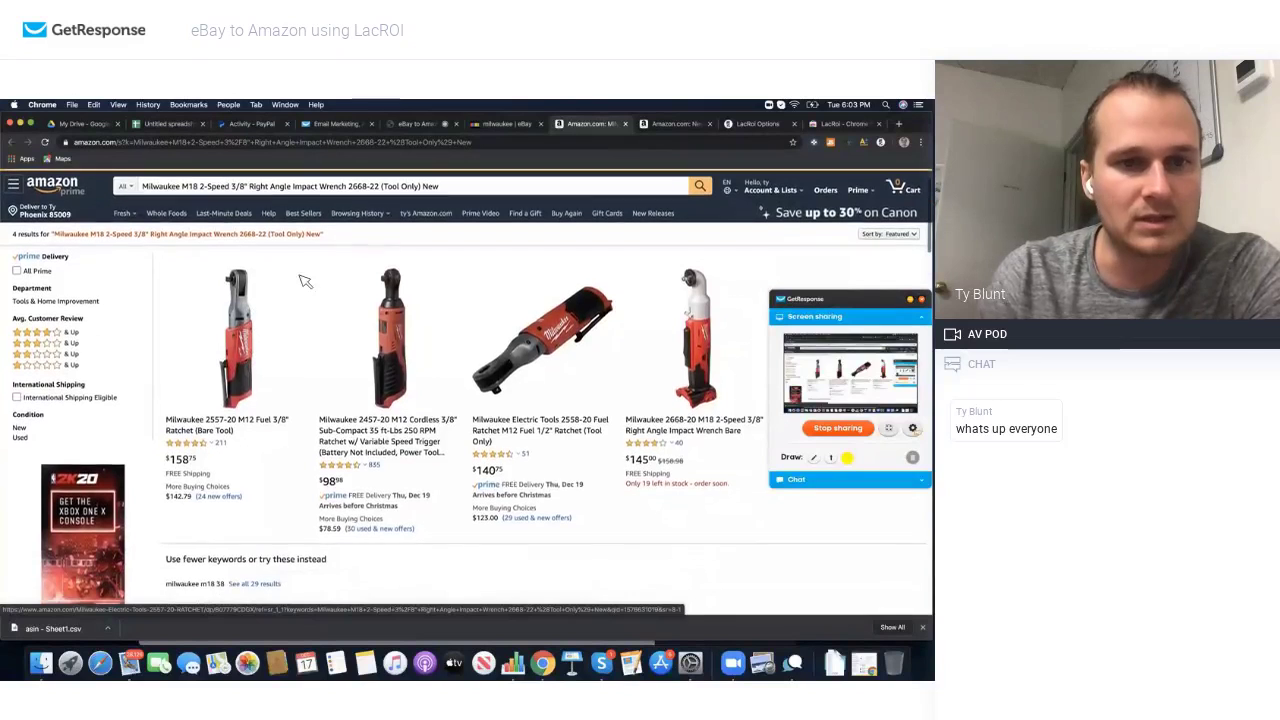
left_click(512, 125)
scroll(310, 558, "down", 3)
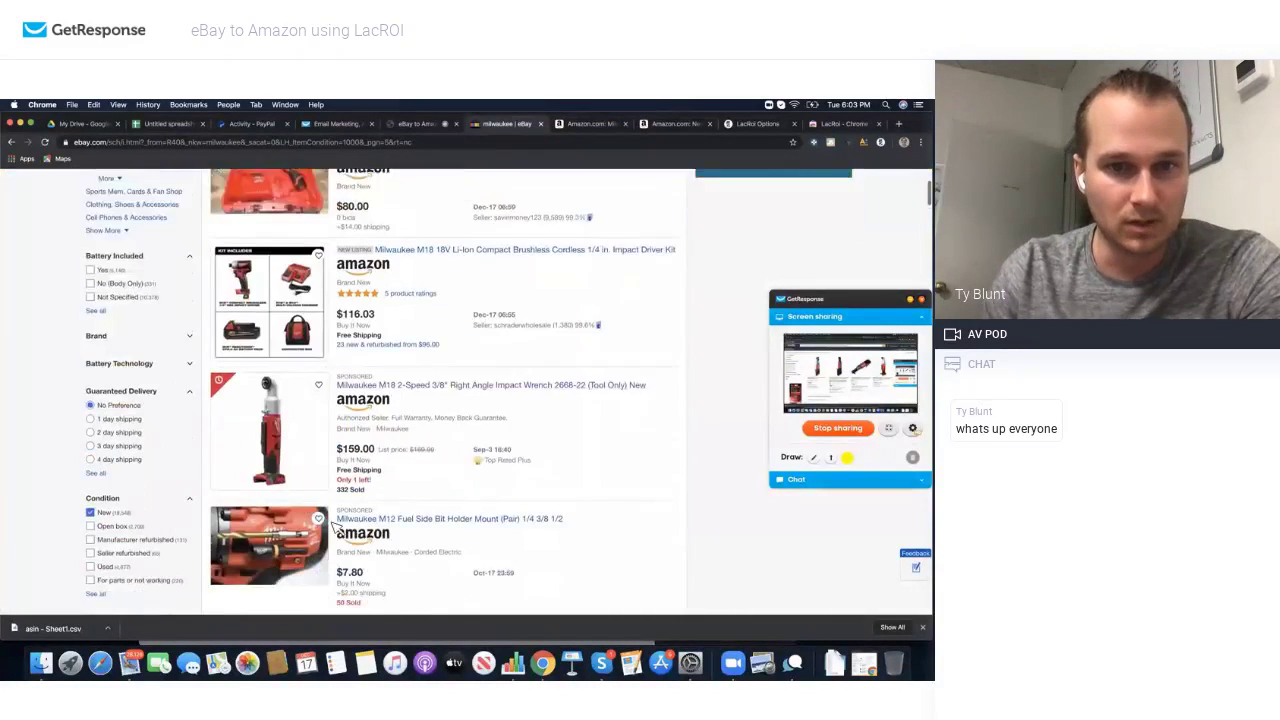
scroll(360, 392, "down", 4)
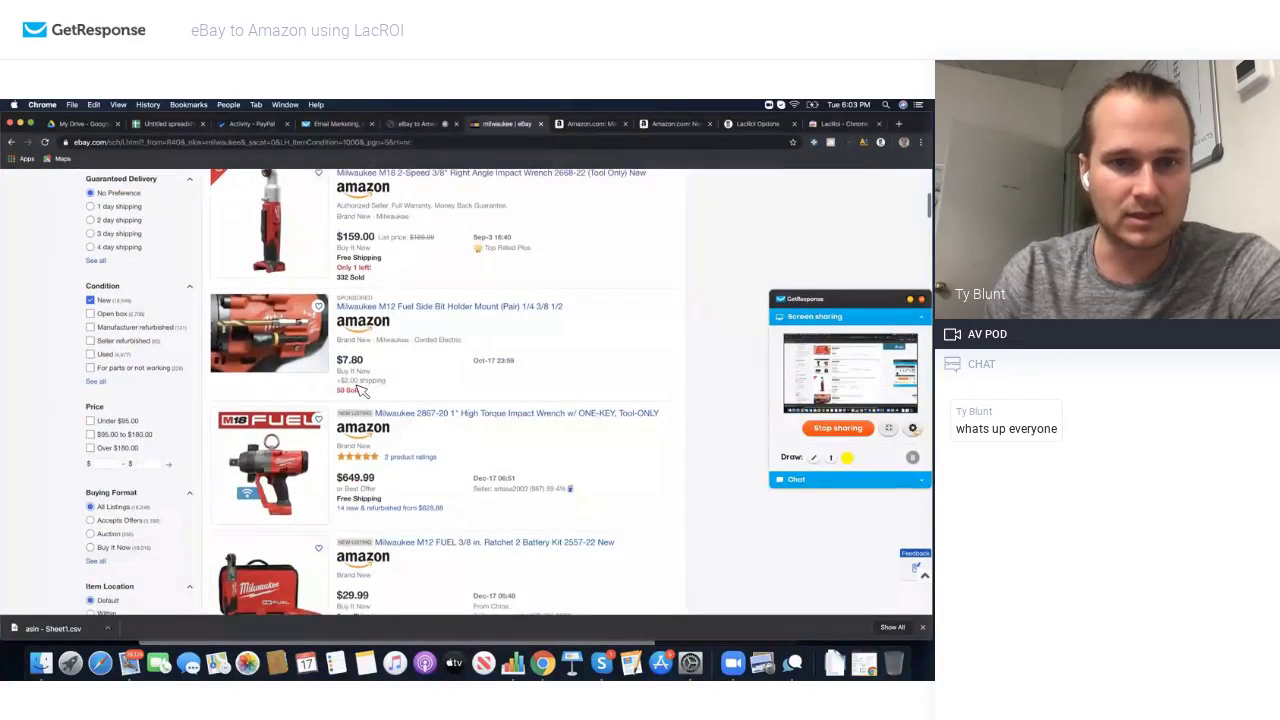
scroll(383, 316, "up", 2)
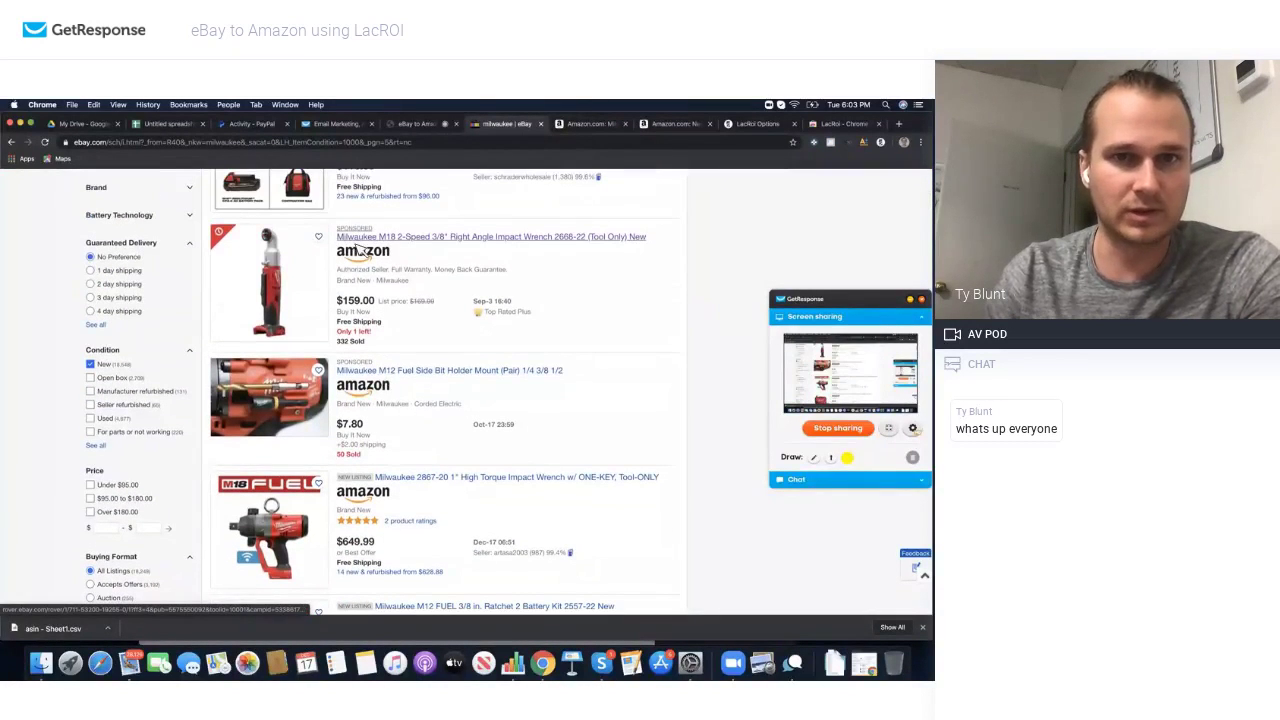
scroll(300, 368, "down", 8)
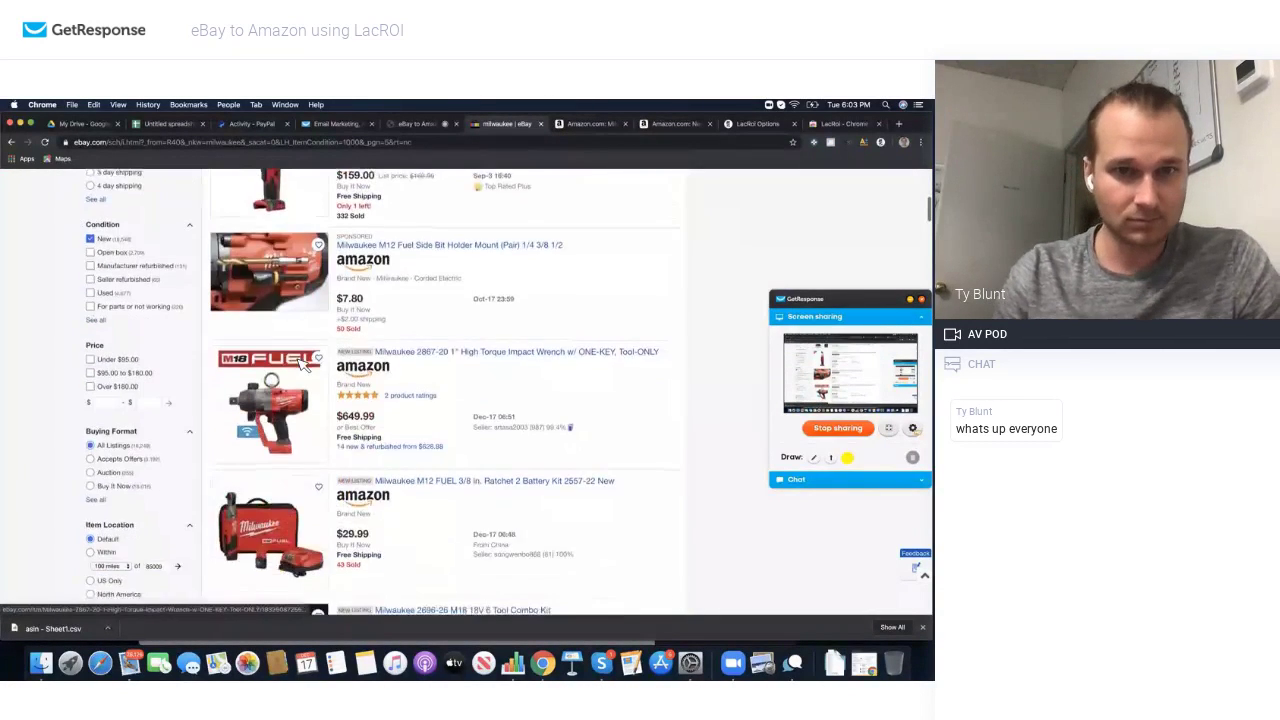
scroll(303, 366, "down", 3)
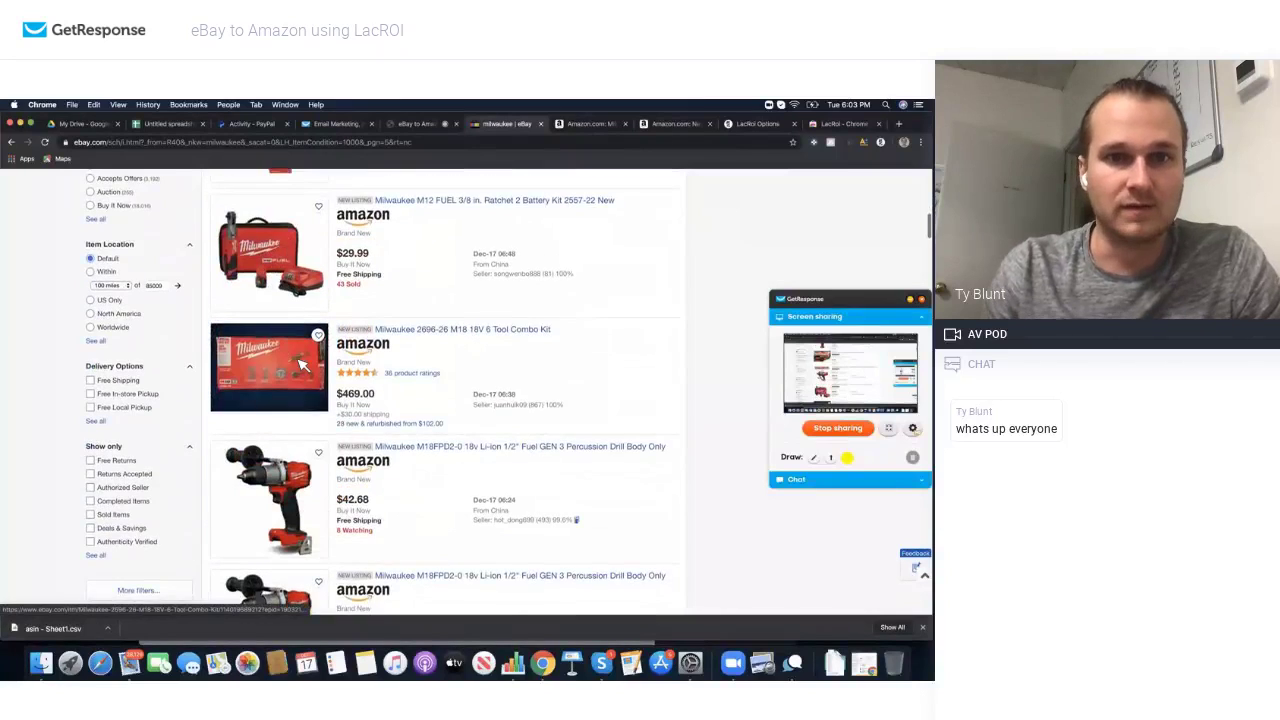
scroll(303, 366, "down", 2)
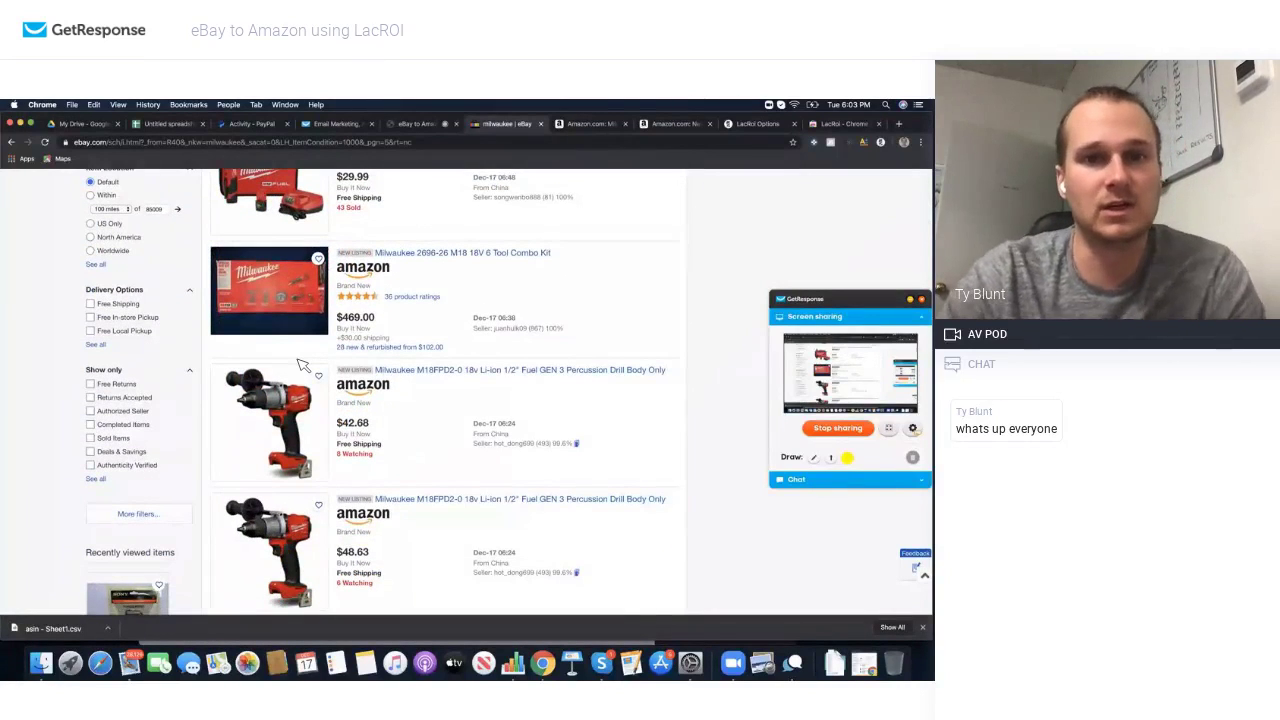
scroll(303, 366, "down", 7)
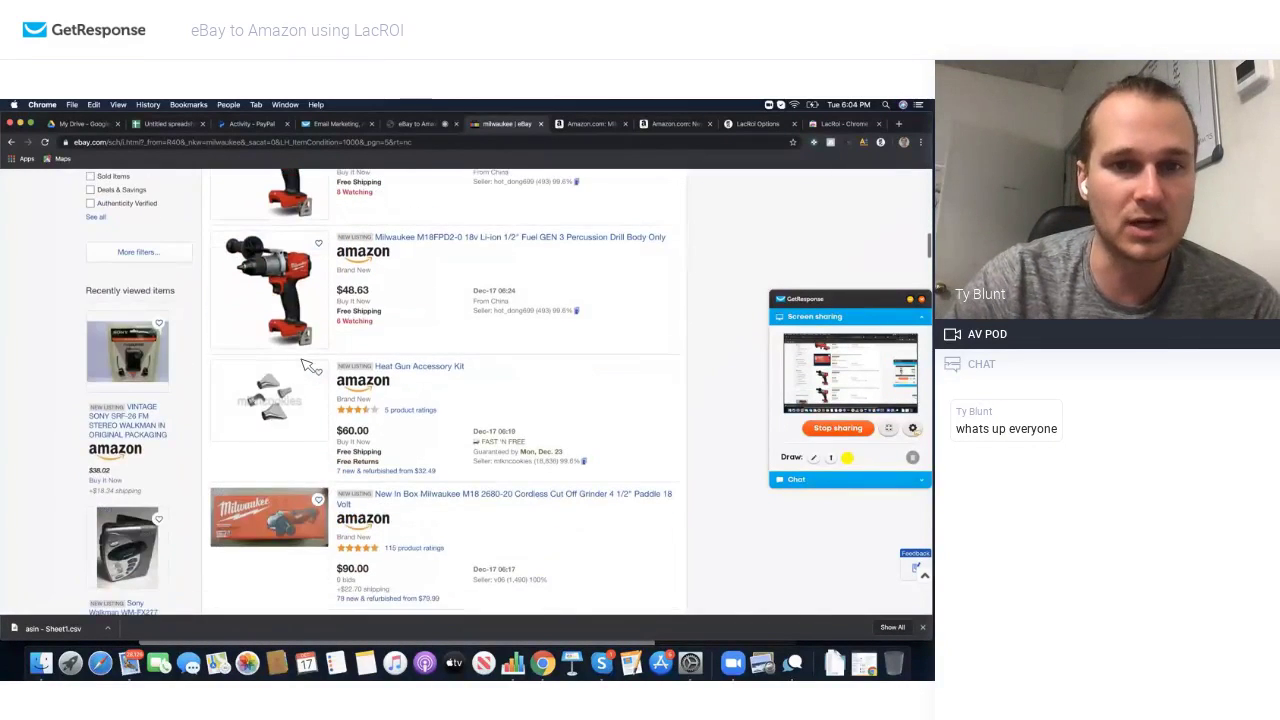
scroll(368, 444, "down", 3)
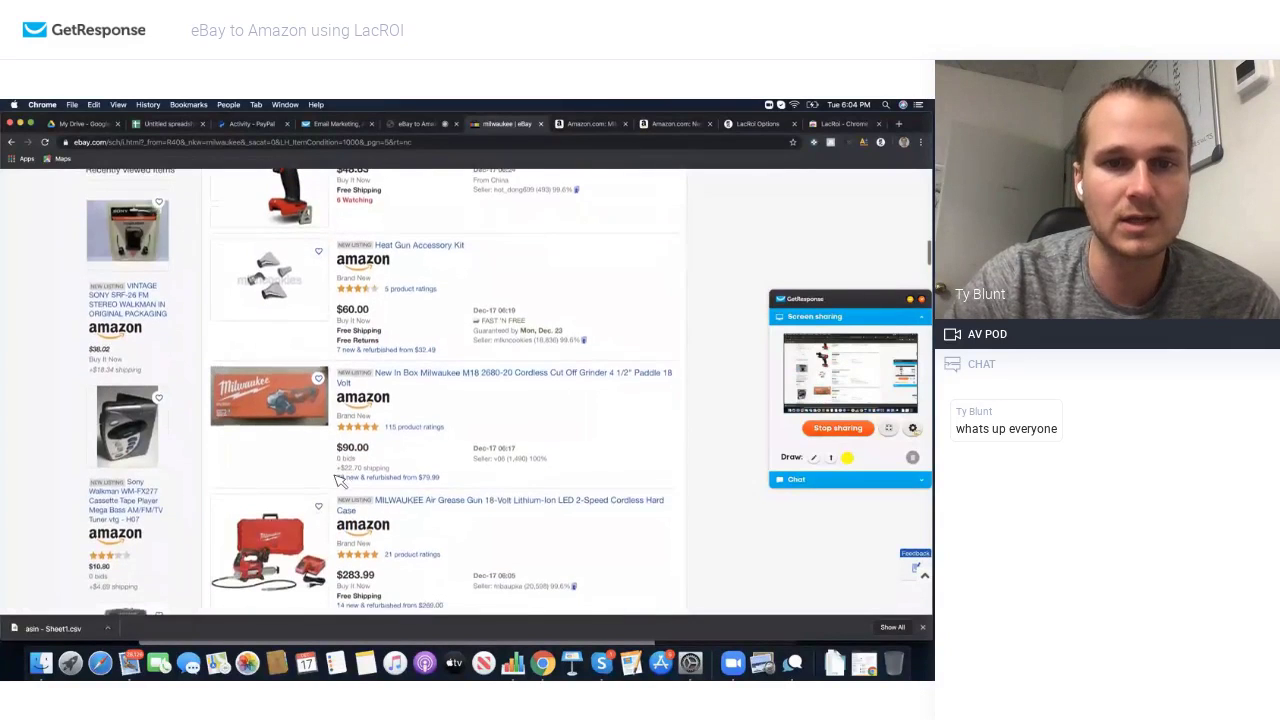
scroll(368, 444, "down", 3)
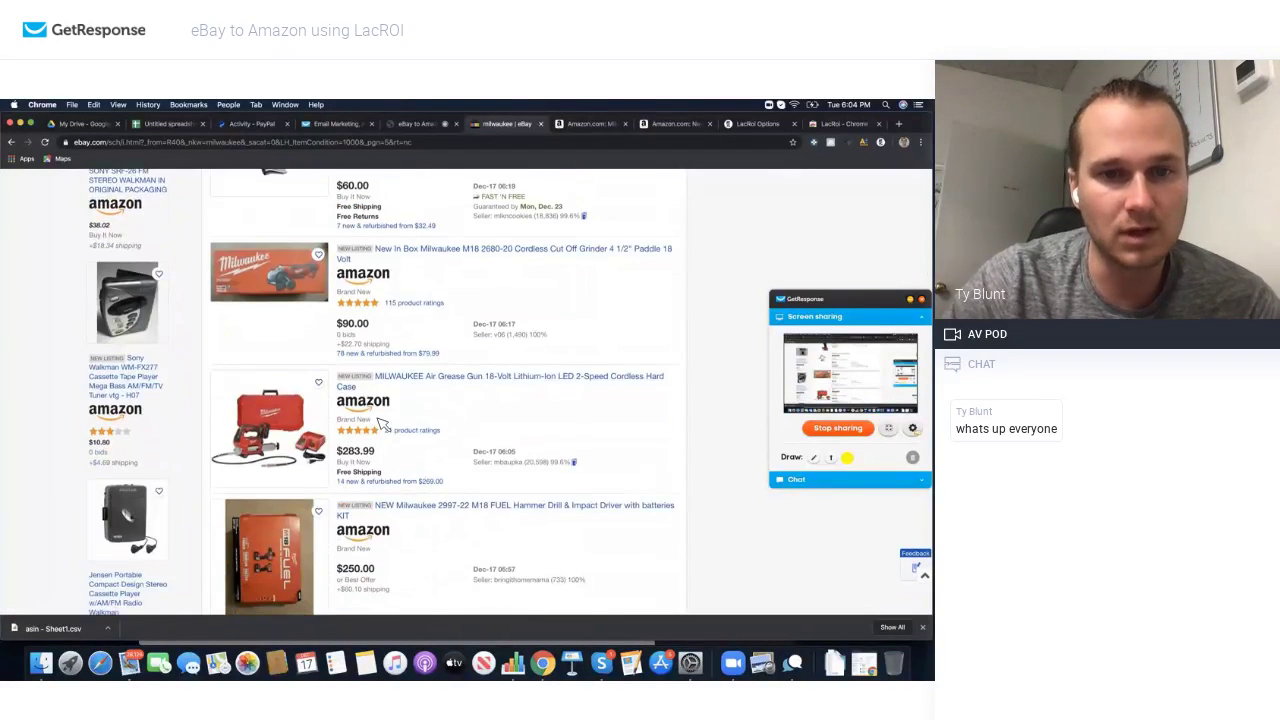
scroll(381, 424, "down", 5)
scroll(381, 424, "down", 4)
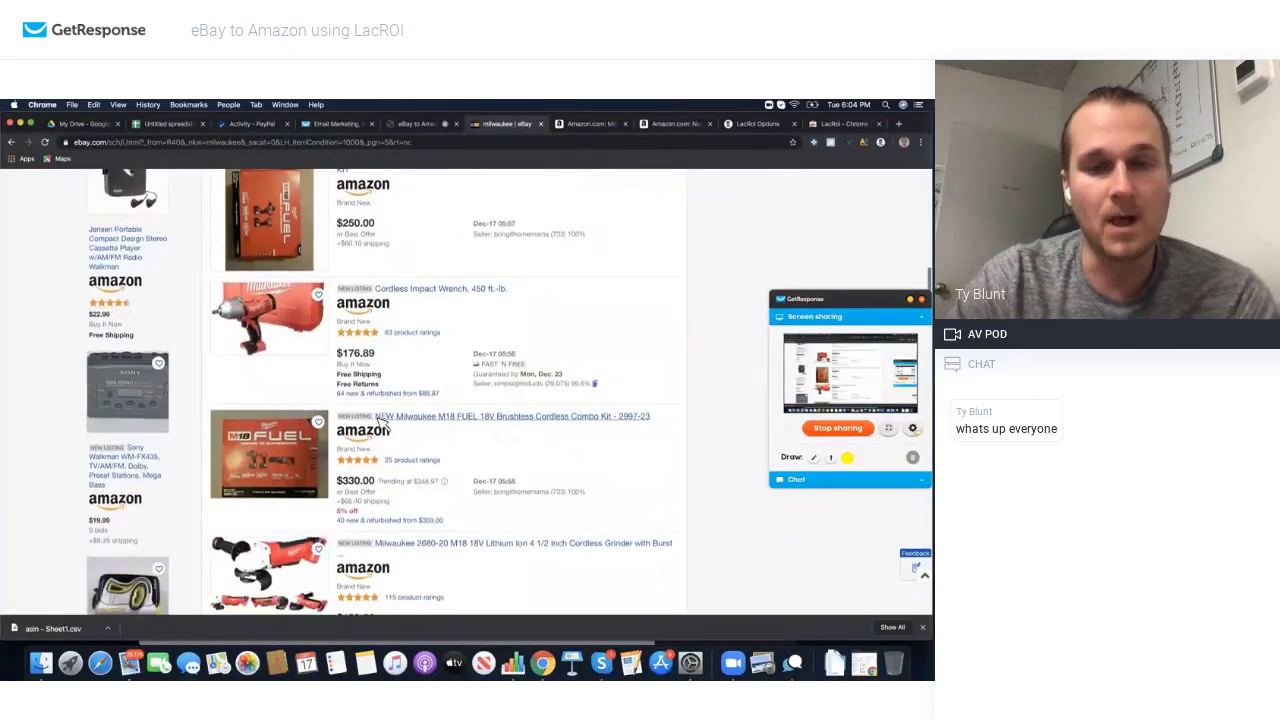
scroll(310, 410, "down", 6)
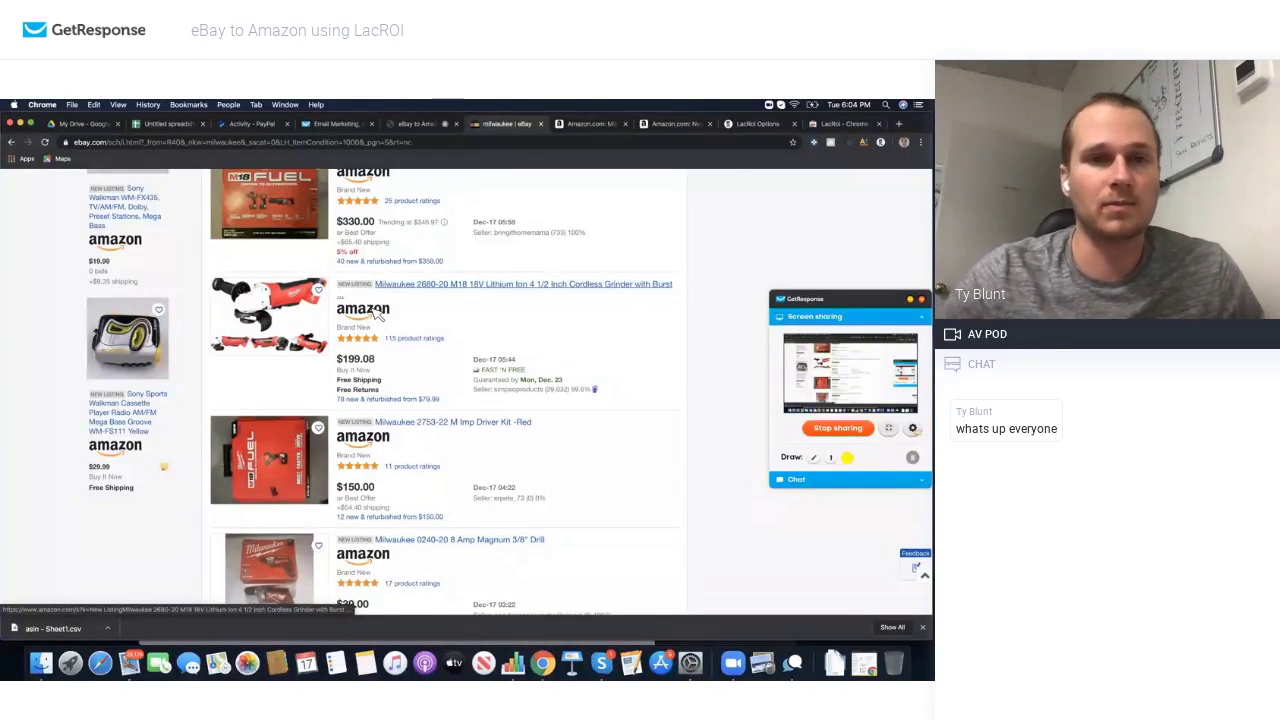
scroll(378, 313, "up", 10)
Step: Add 'lot' to the milwaukee eBay search and run it
scroll(368, 298, "down", 1)
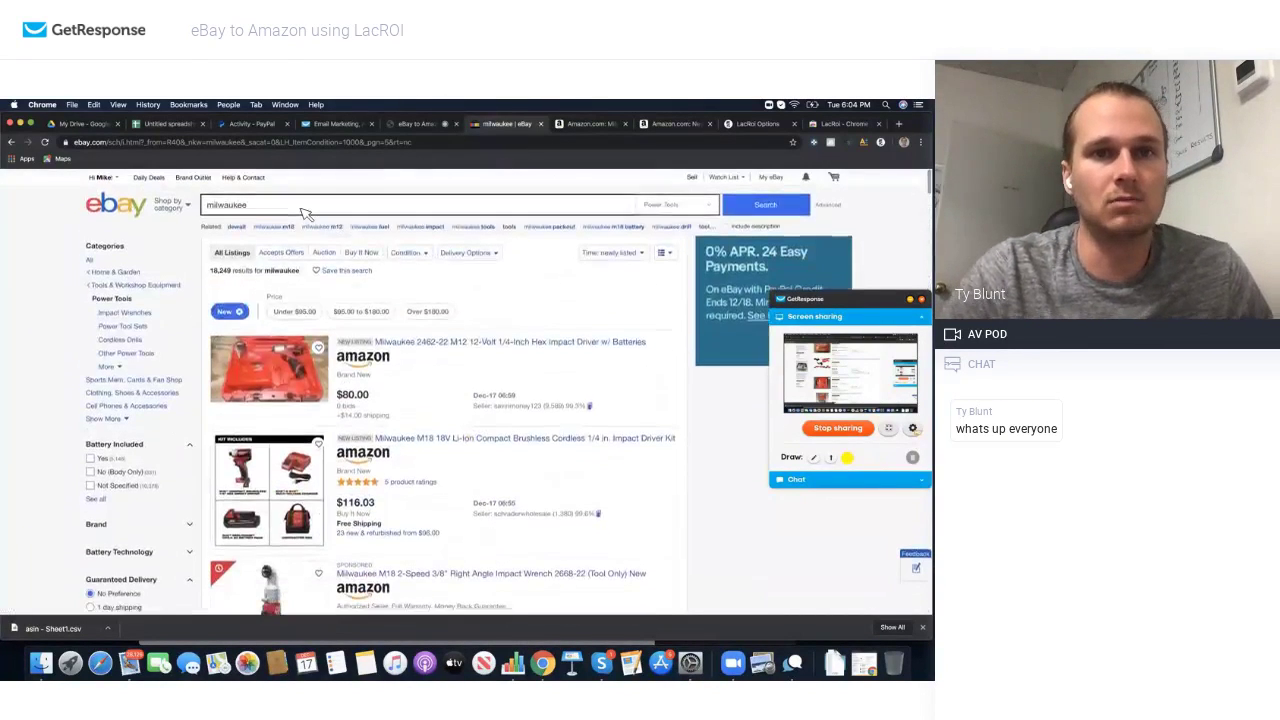
left_click(306, 209)
type("lot")
key("Return")
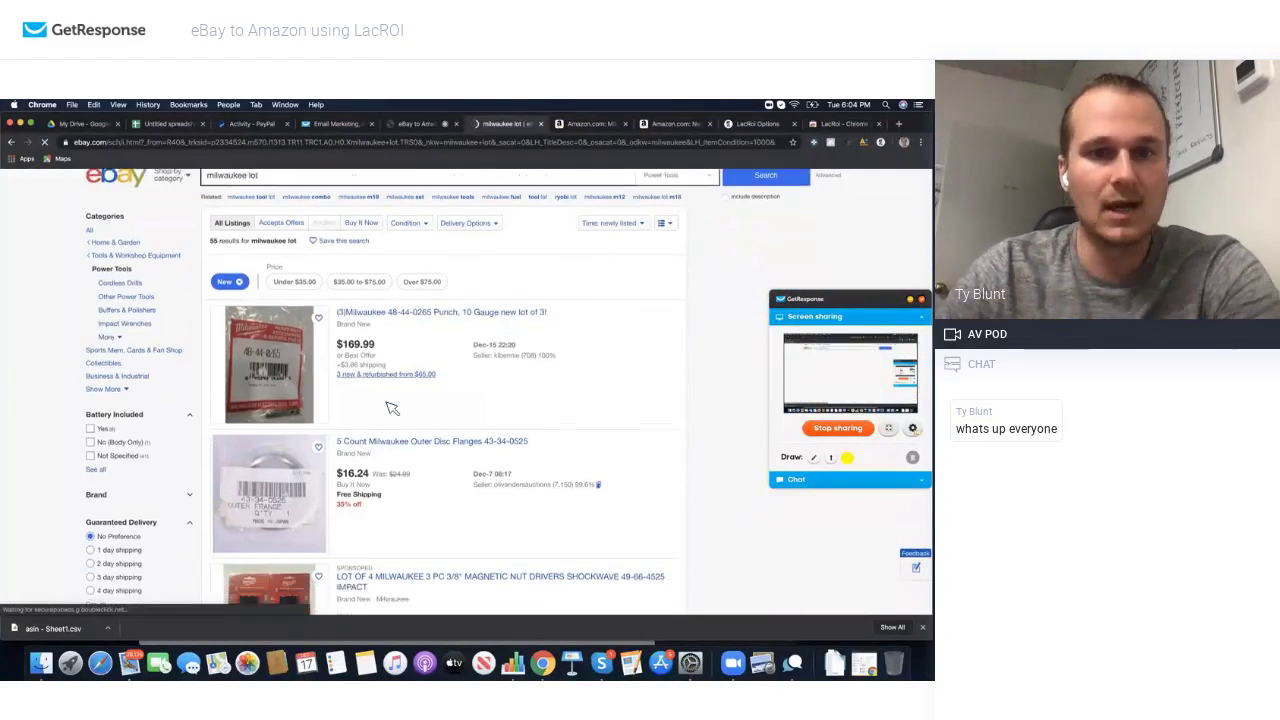
scroll(390, 405, "down", 5)
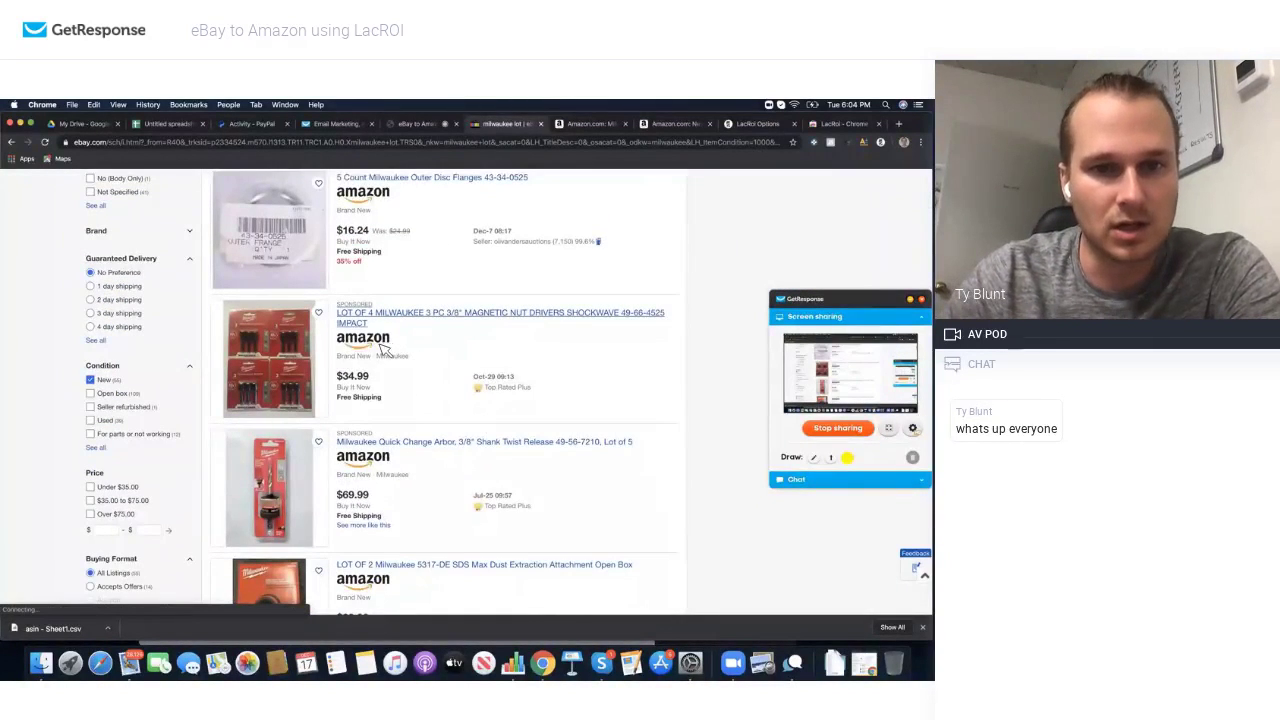
scroll(387, 344, "down", 2)
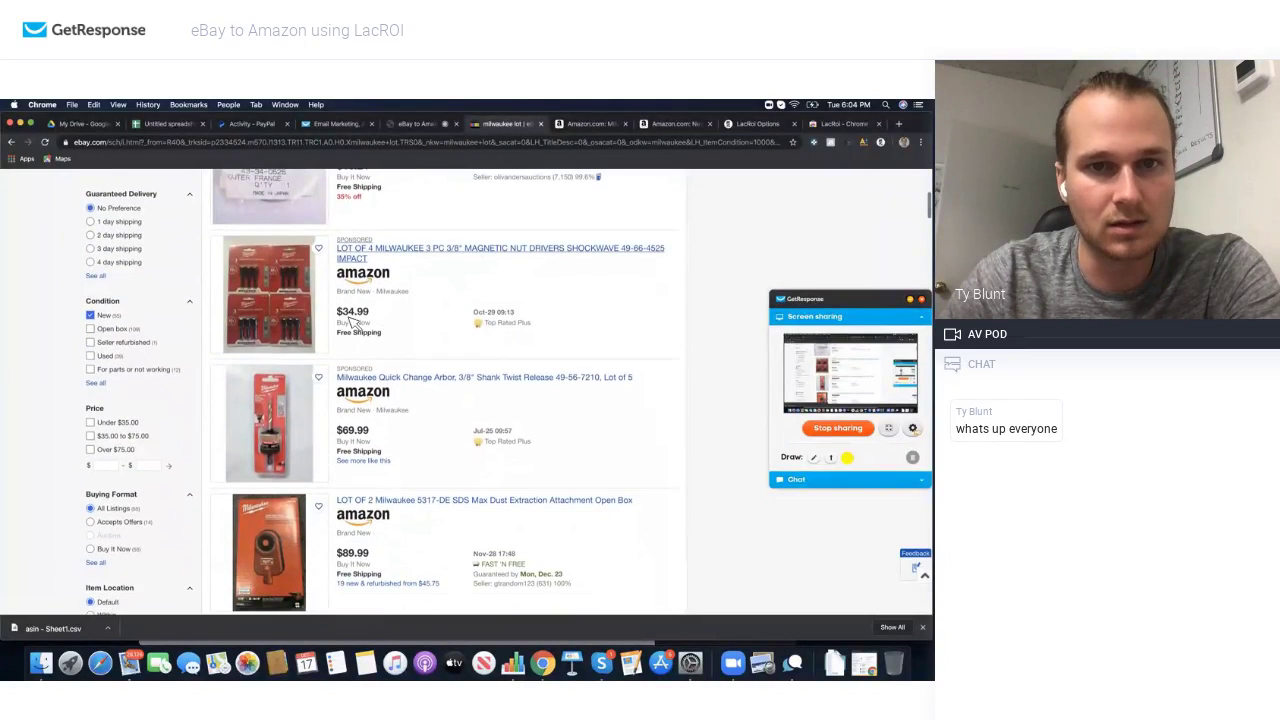
scroll(365, 387, "down", 1)
scroll(365, 387, "down", 2)
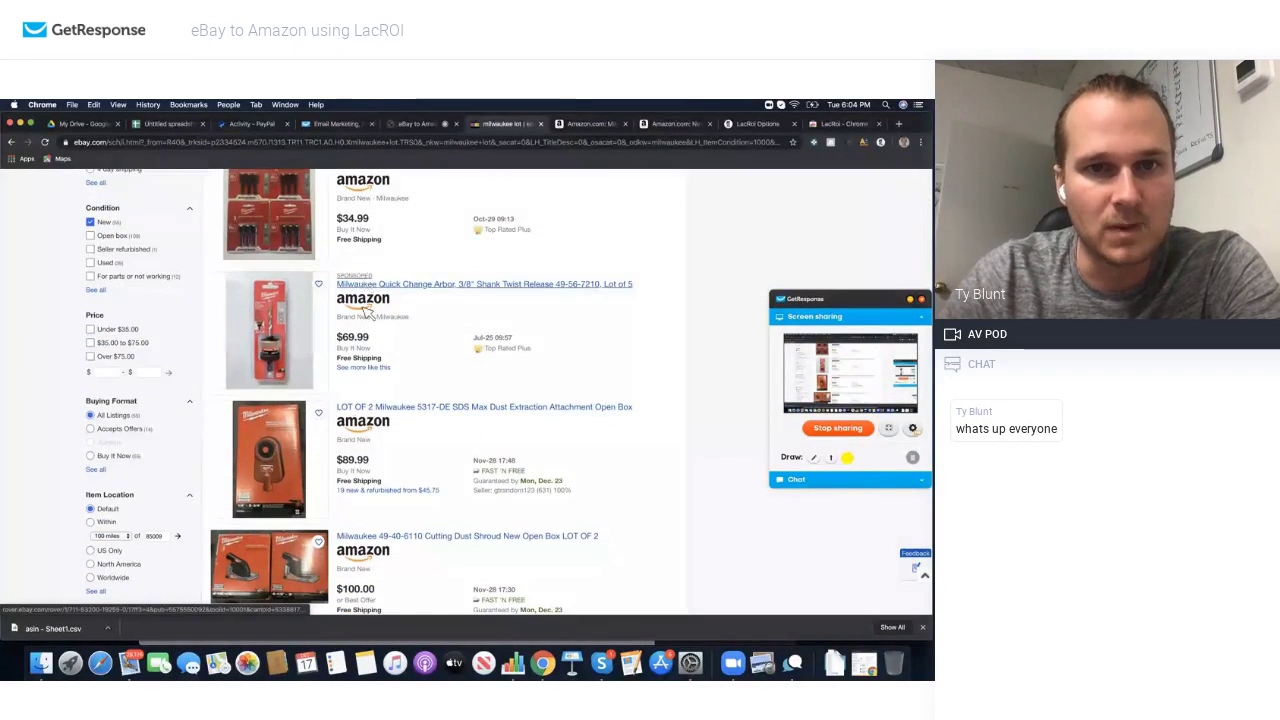
Step: Search Amazon for the 5317-DE dust extraction lot with 'LOT OF 2' removed from the query
left_click(365, 430)
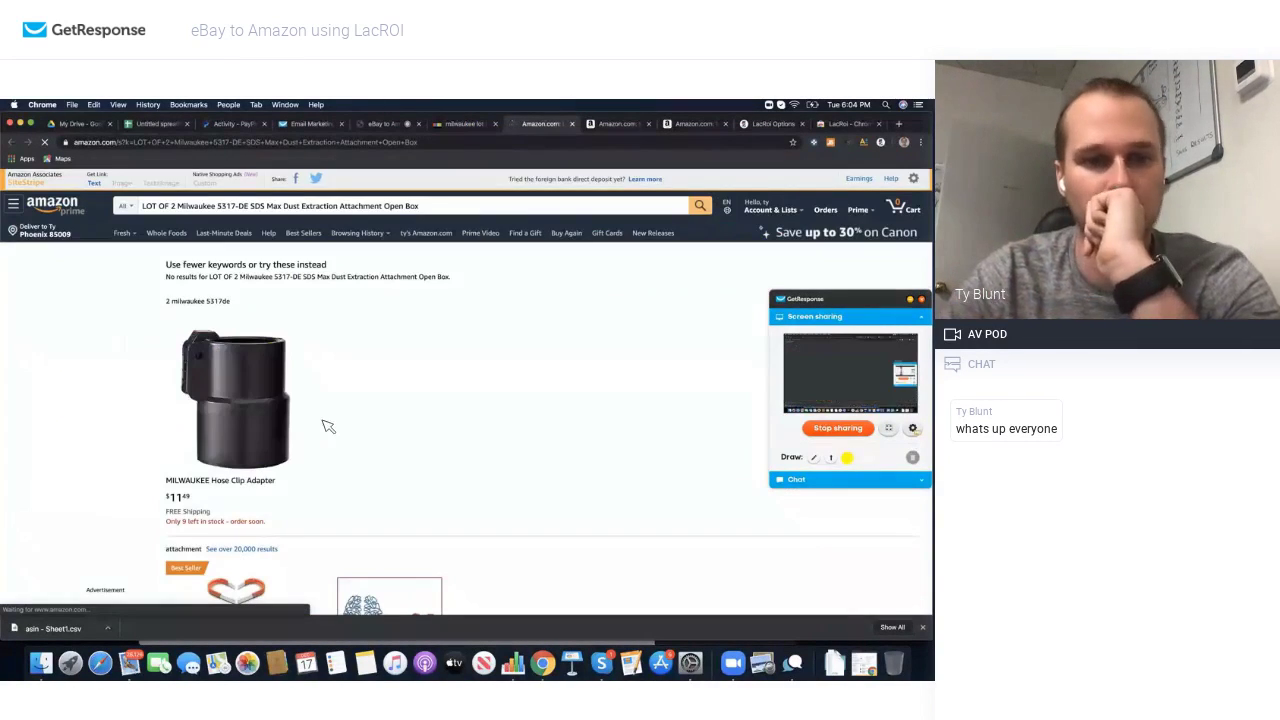
scroll(300, 422, "down", 3)
scroll(250, 330, "up", 3)
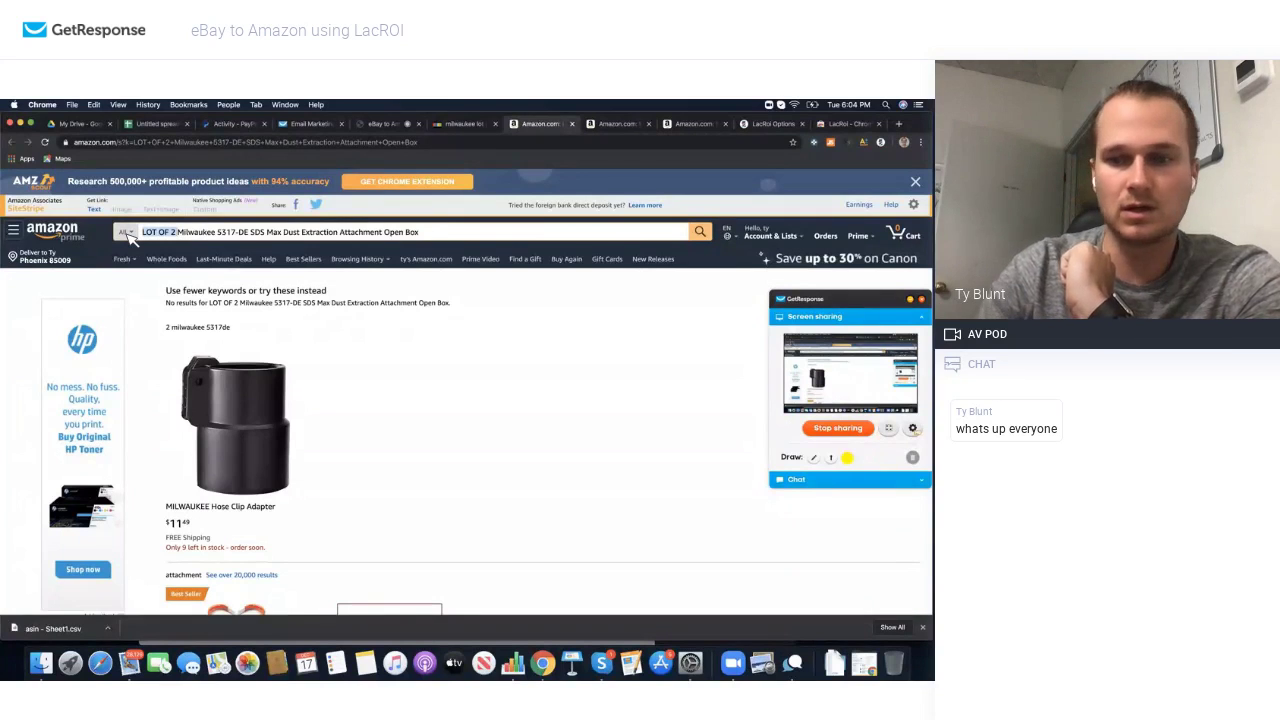
key("BackSpace")
key("Return")
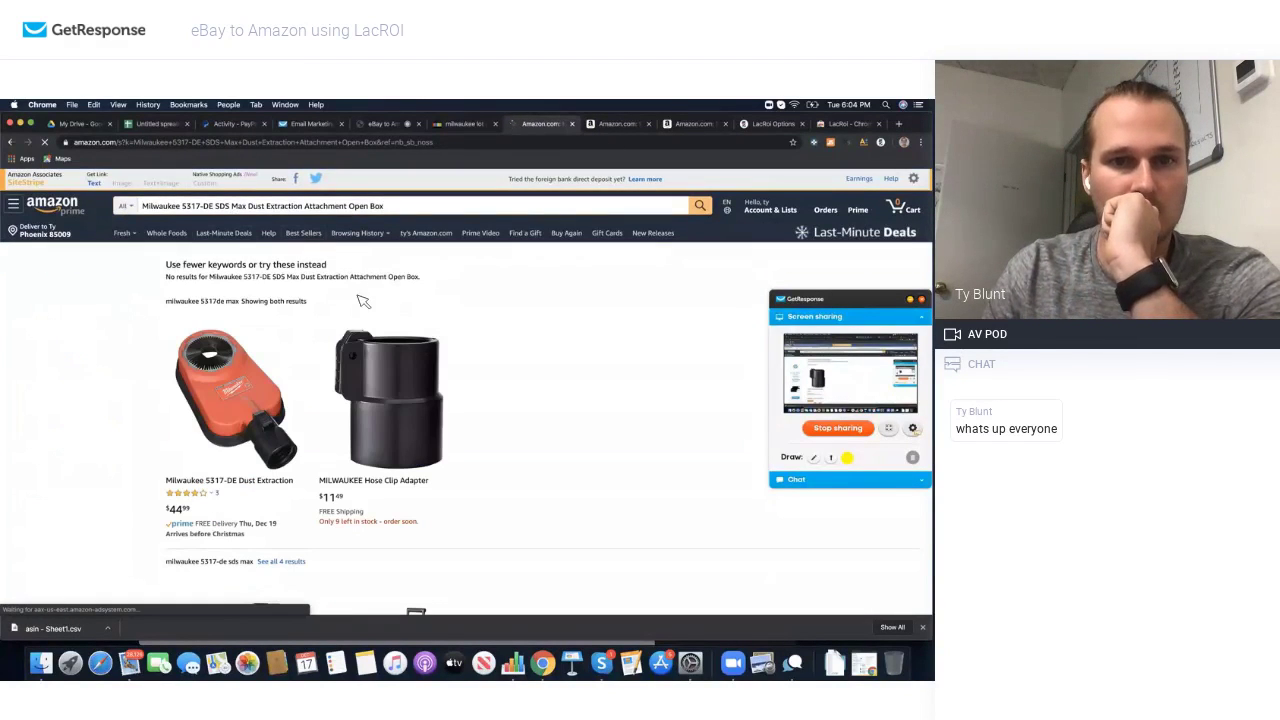
left_click(474, 124)
Step: Look up the 49-40-6110 dust shroud lot on Amazon, finding a $69.99 match, then close it
scroll(408, 453, "down", 3)
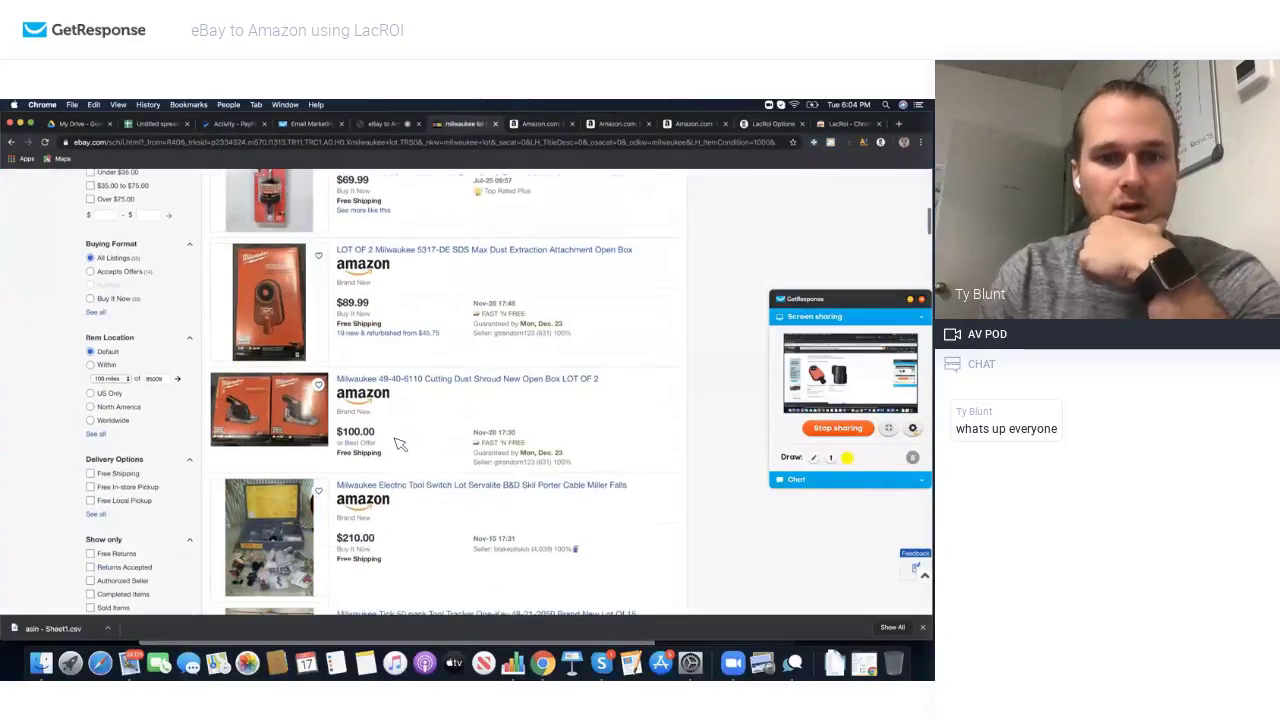
left_click(366, 396)
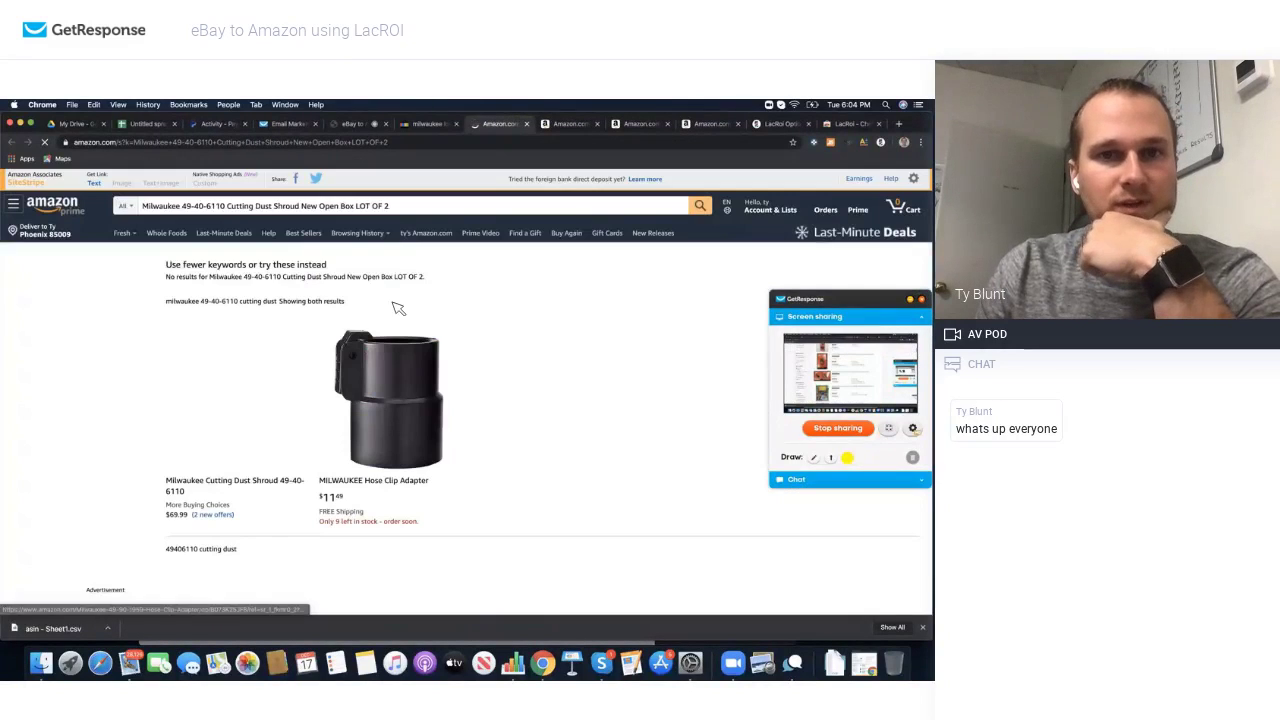
scroll(260, 420, "down", 2)
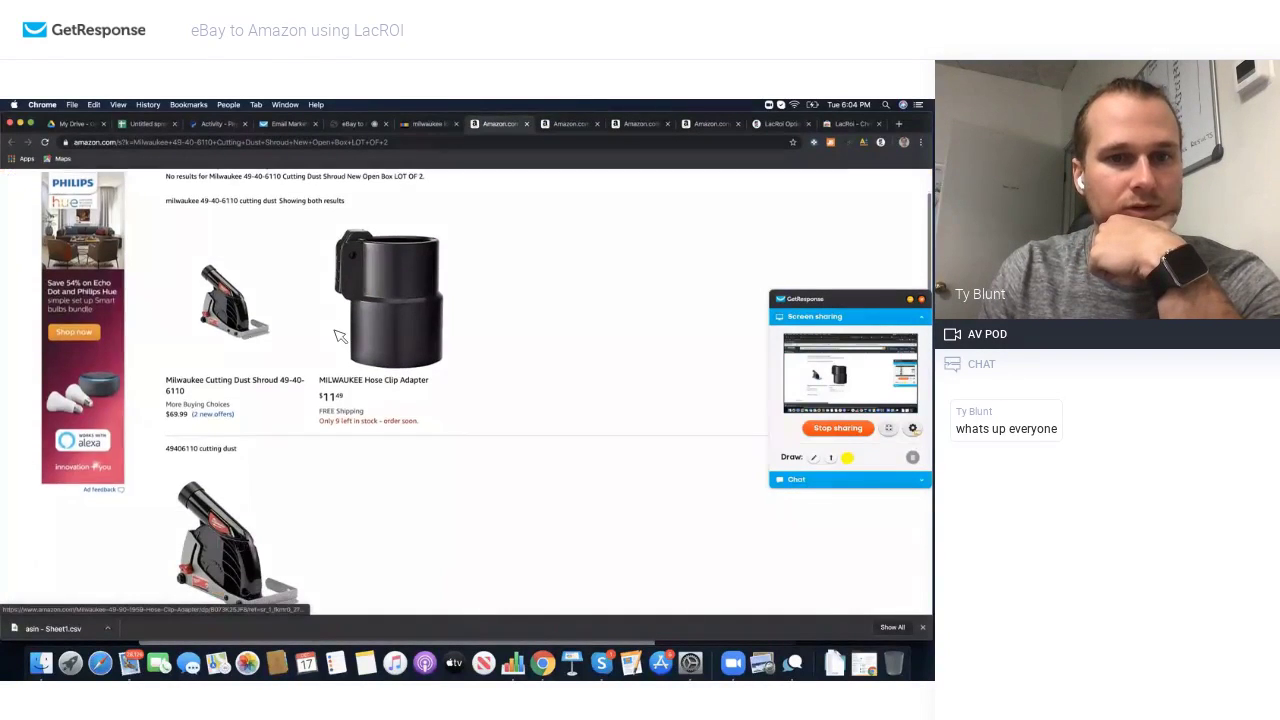
scroll(265, 425, "up", 2)
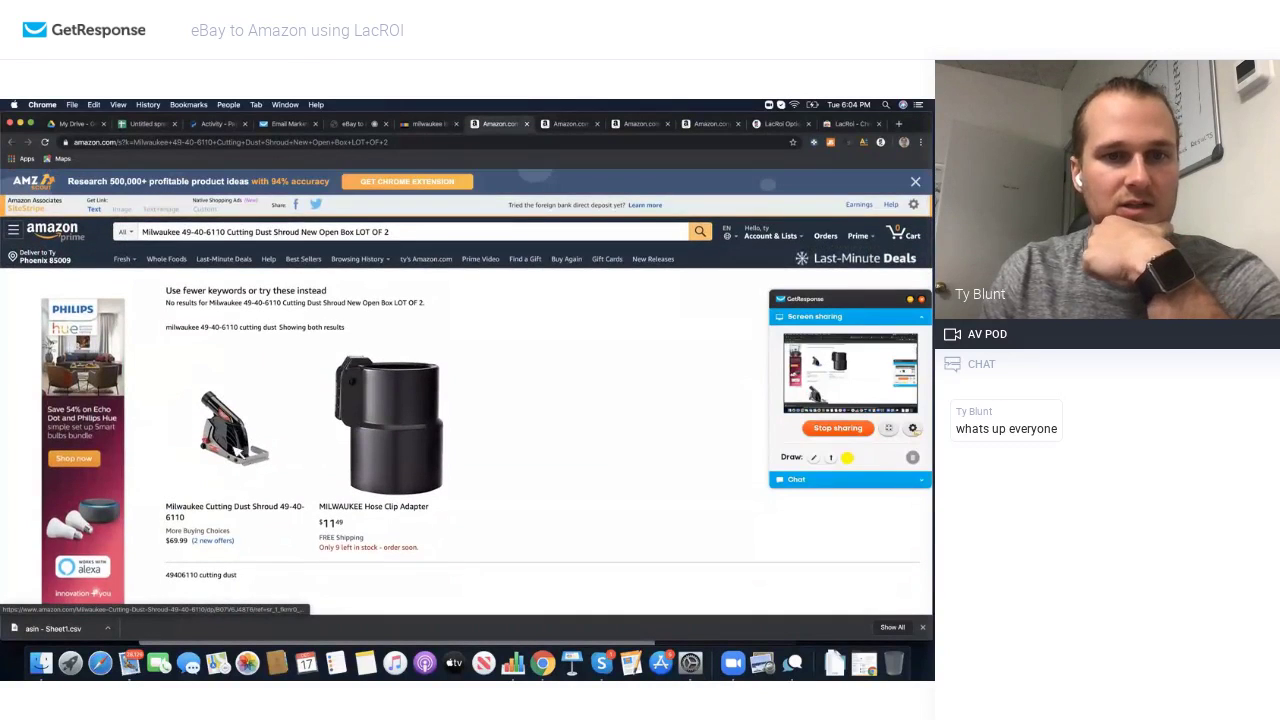
scroll(268, 509, "down", 3)
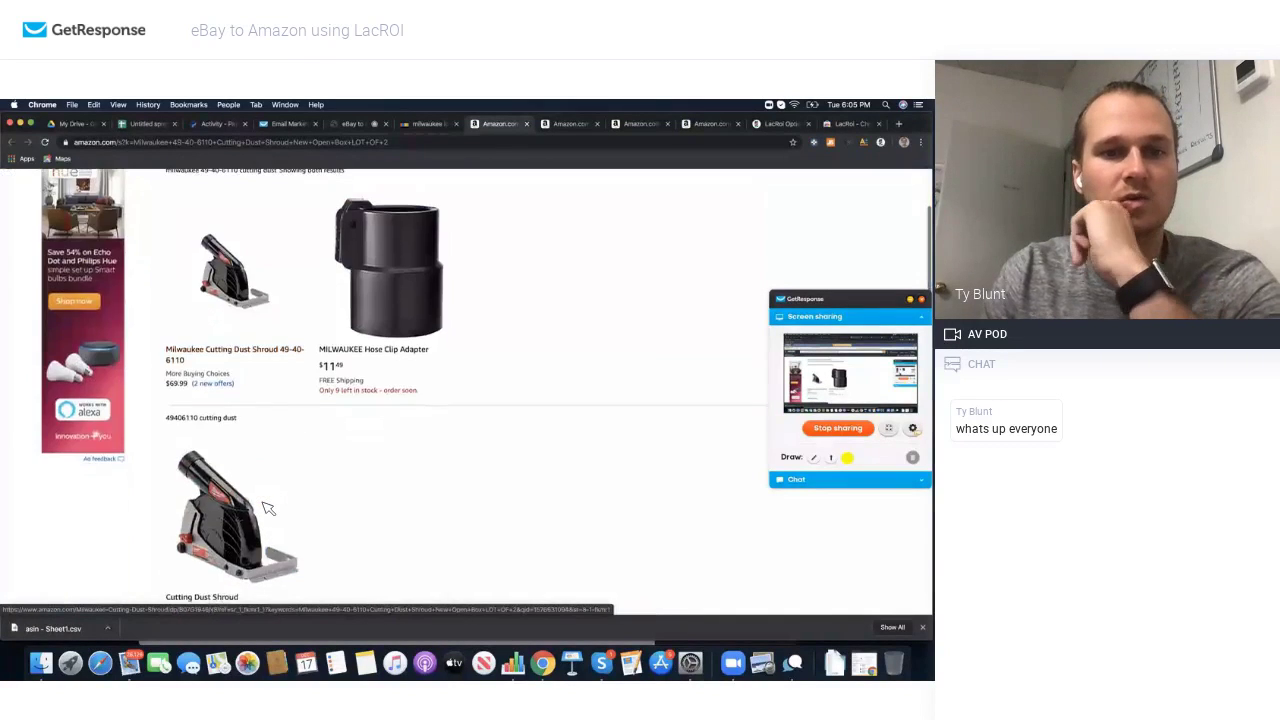
scroll(270, 505, "down", 3)
scroll(300, 380, "down", 4)
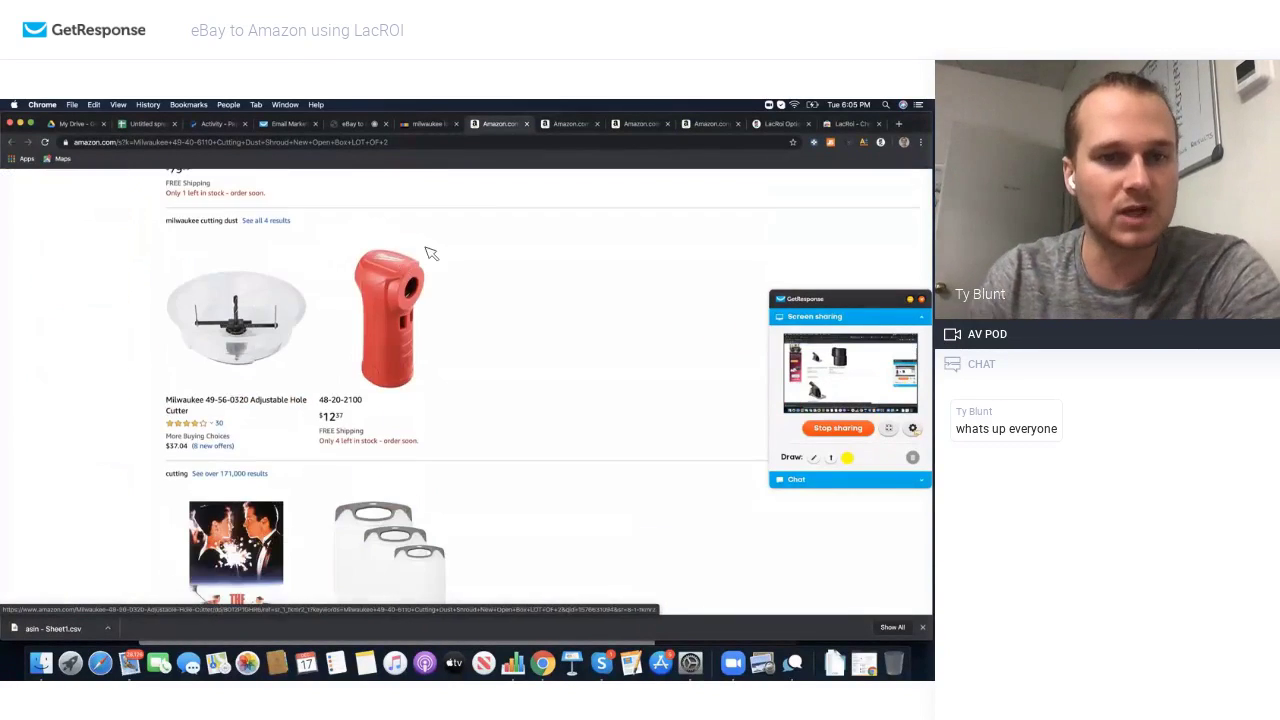
left_click(527, 124)
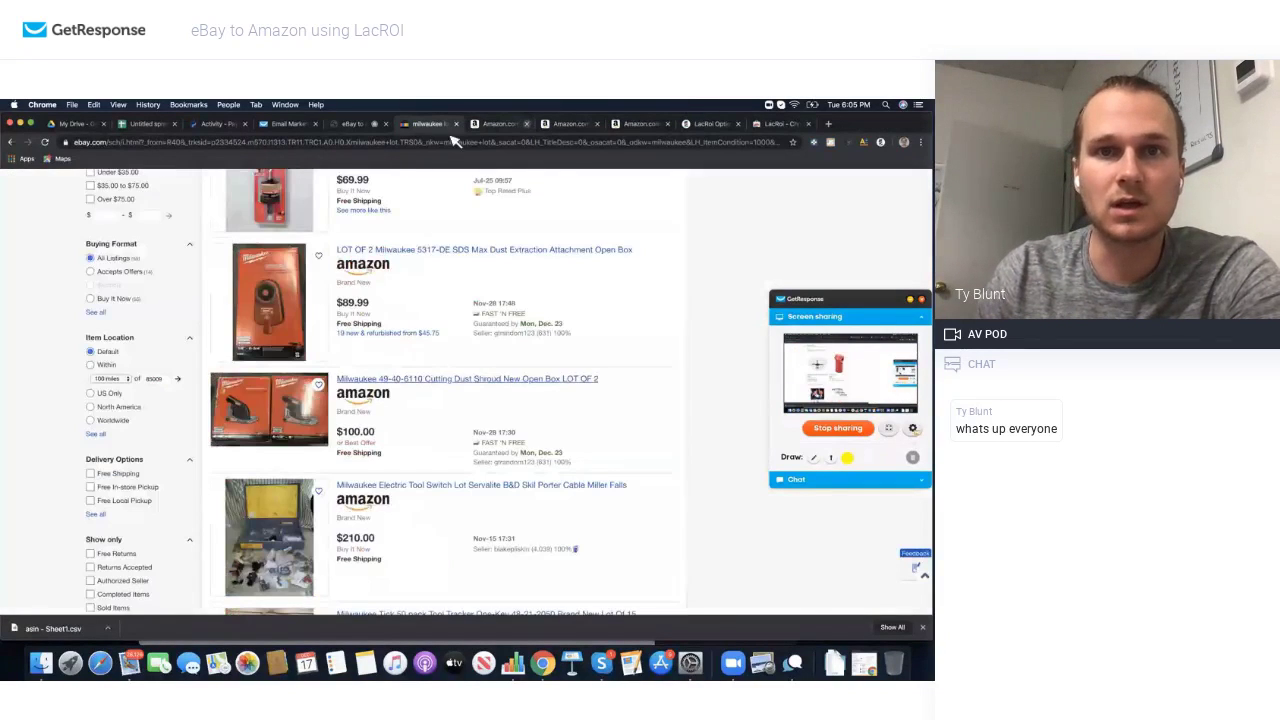
scroll(385, 277, "down", 7)
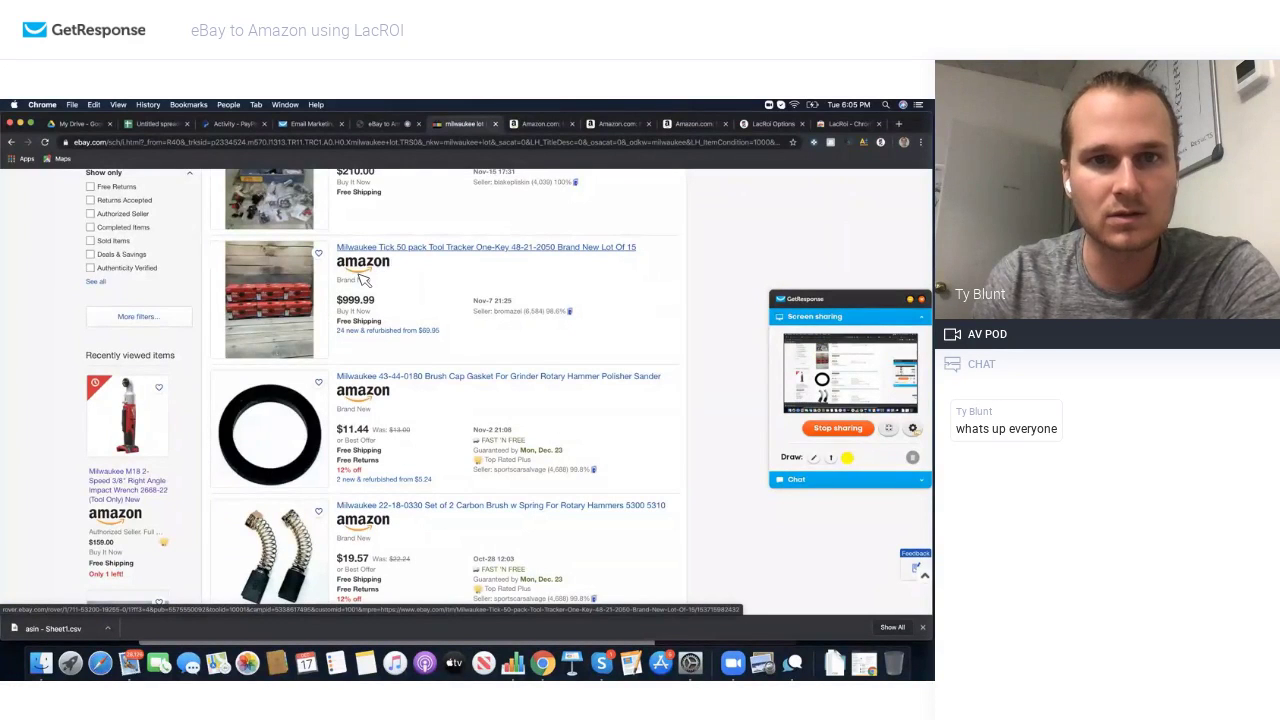
Step: Open Amazon's Milwaukee 48-21-2000 Tick tracker page and scroll to its Keepa price-history chart
left_click(360, 275)
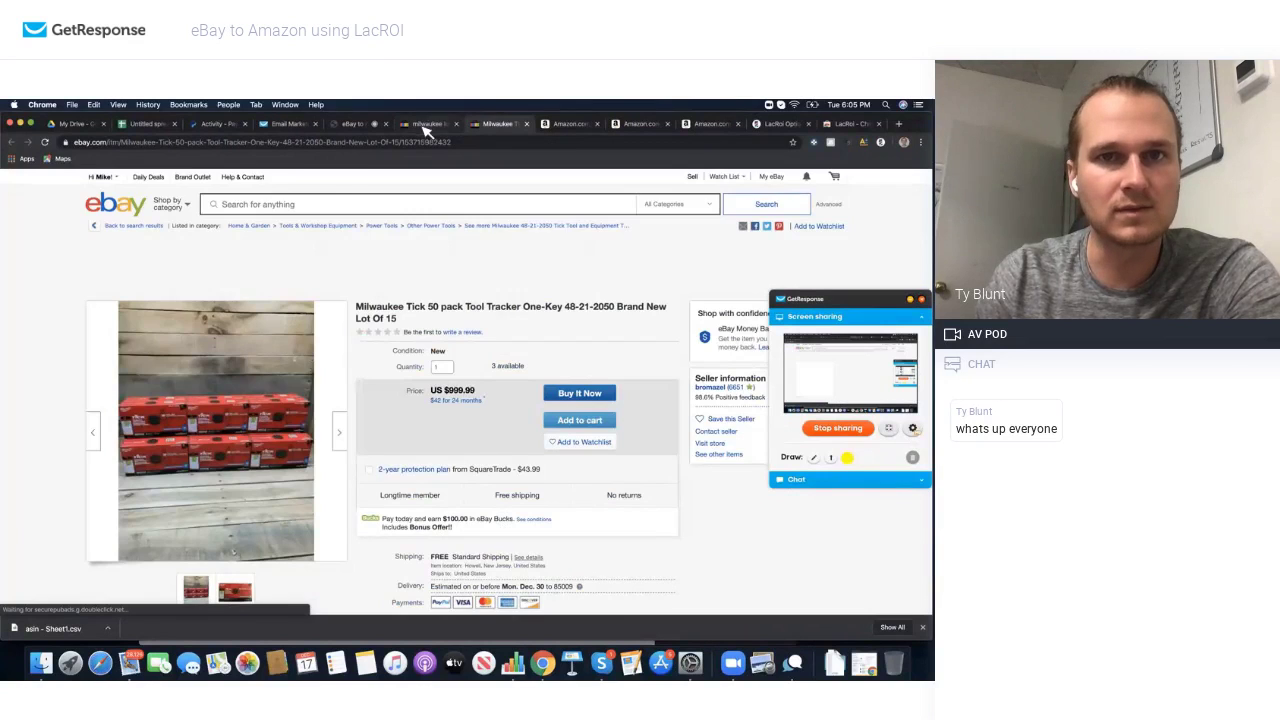
left_click(427, 125)
left_click(360, 268)
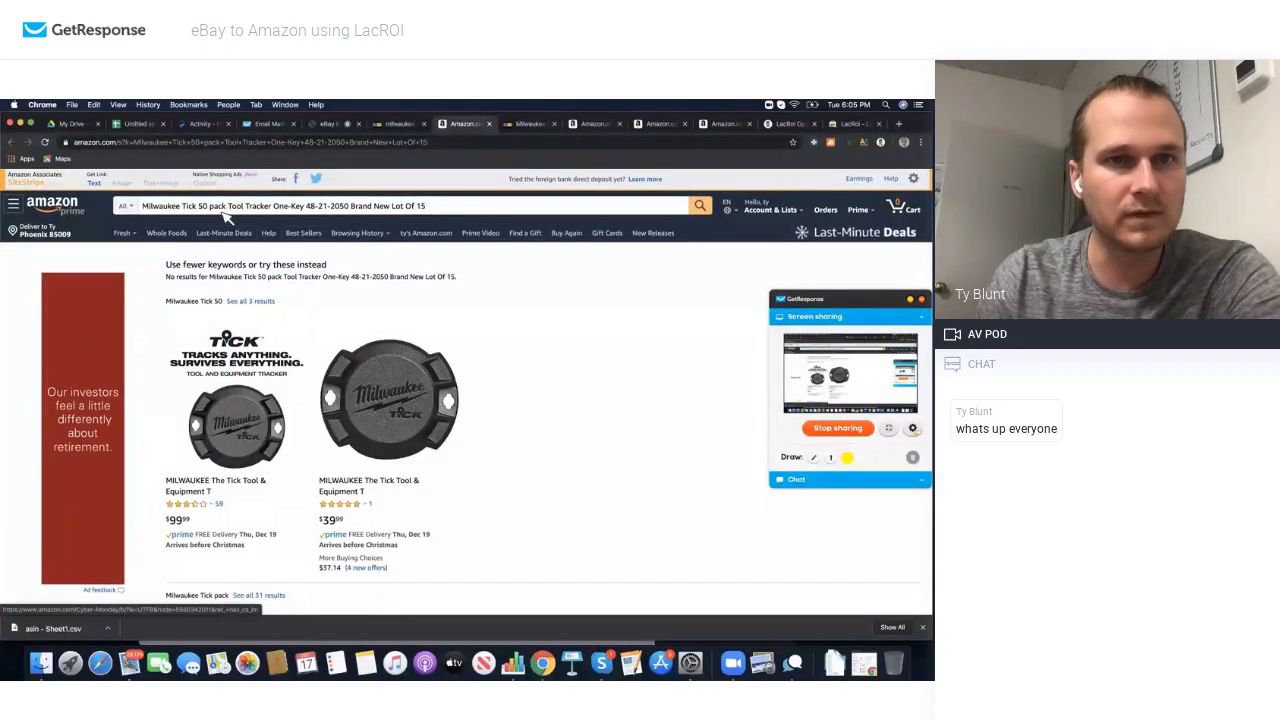
scroll(297, 289, "down", 5)
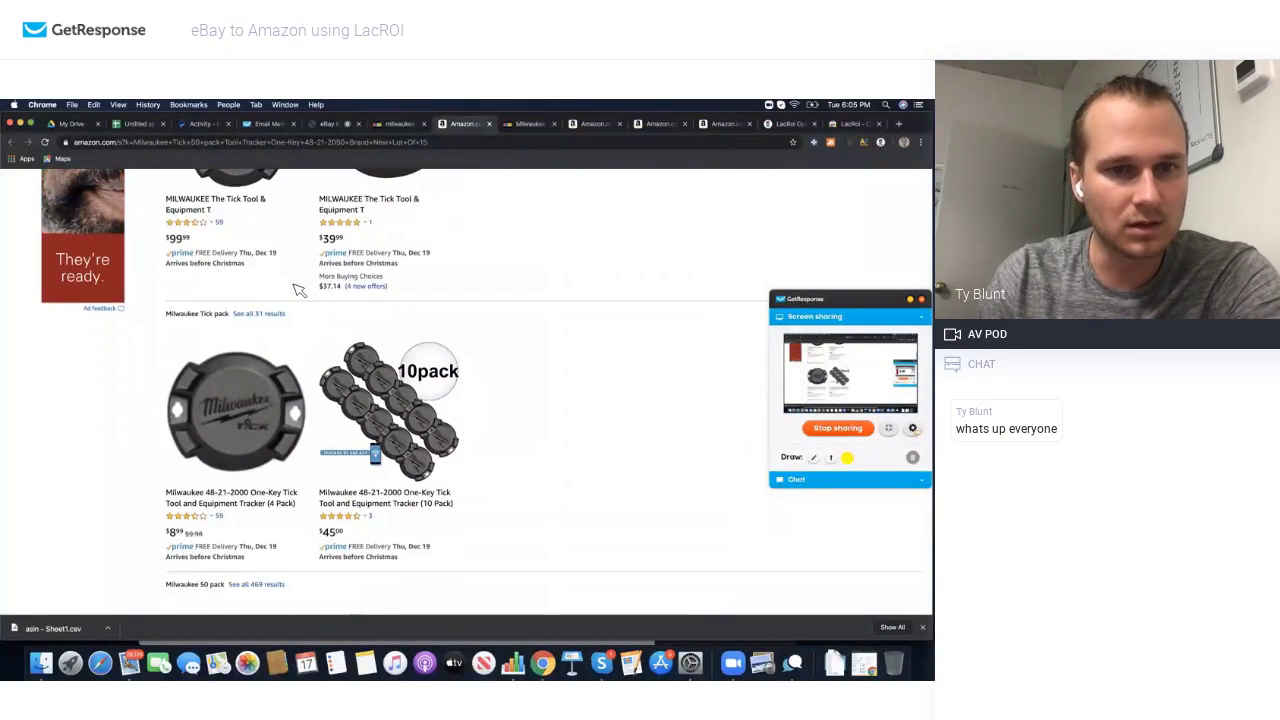
scroll(252, 325, "up", 3)
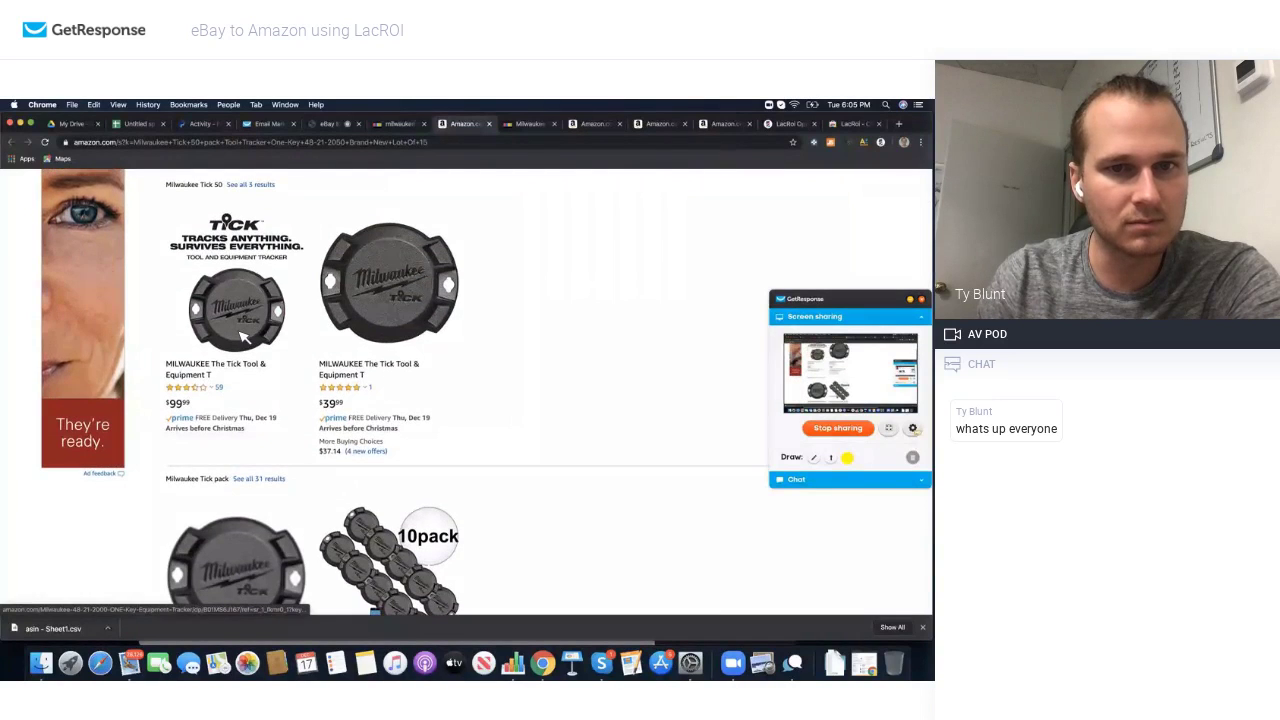
scroll(250, 328, "up", 1)
scroll(244, 350, "up", 1)
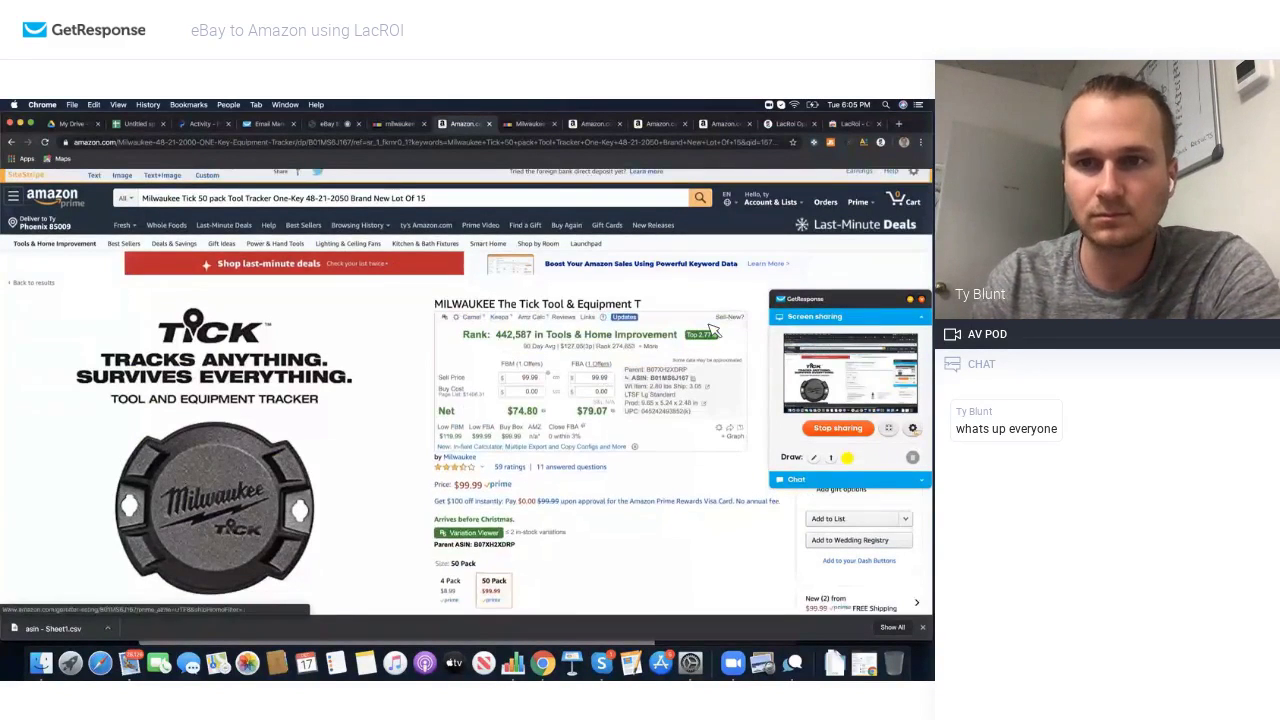
scroll(508, 338, "down", 6)
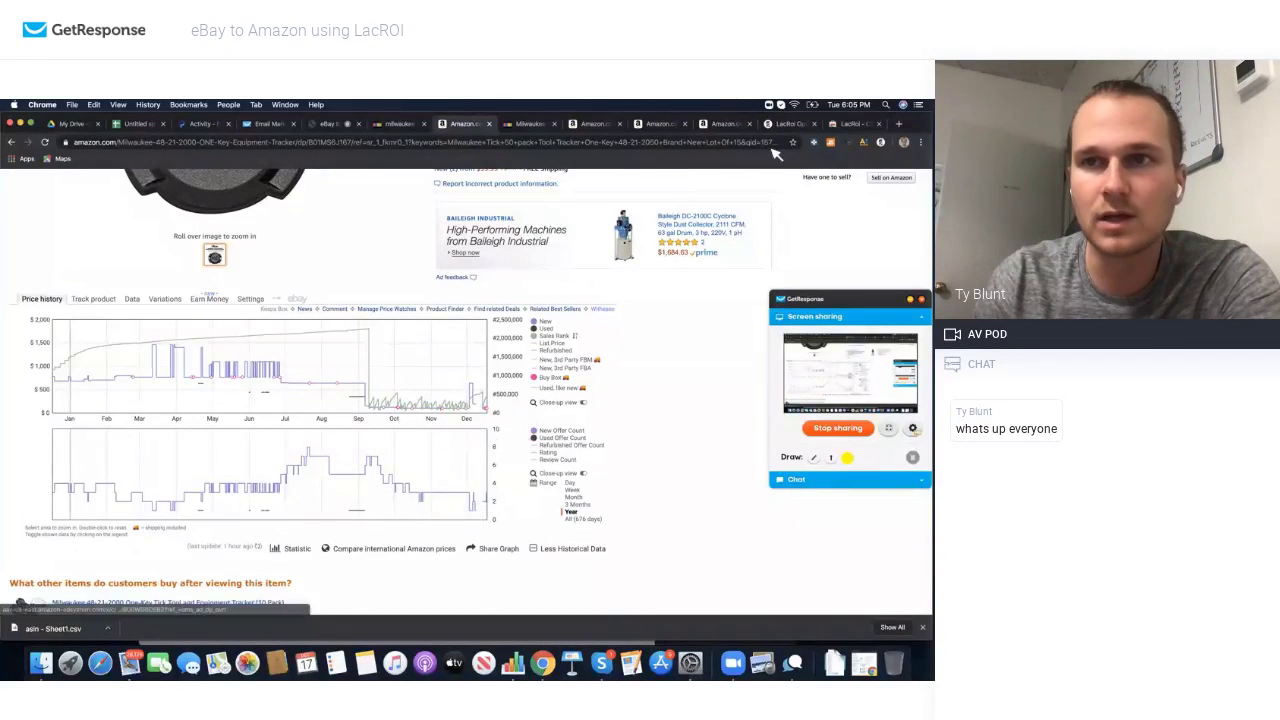
Step: Open Jungle Scout and enter the account e-mail to sign in
left_click(831, 143)
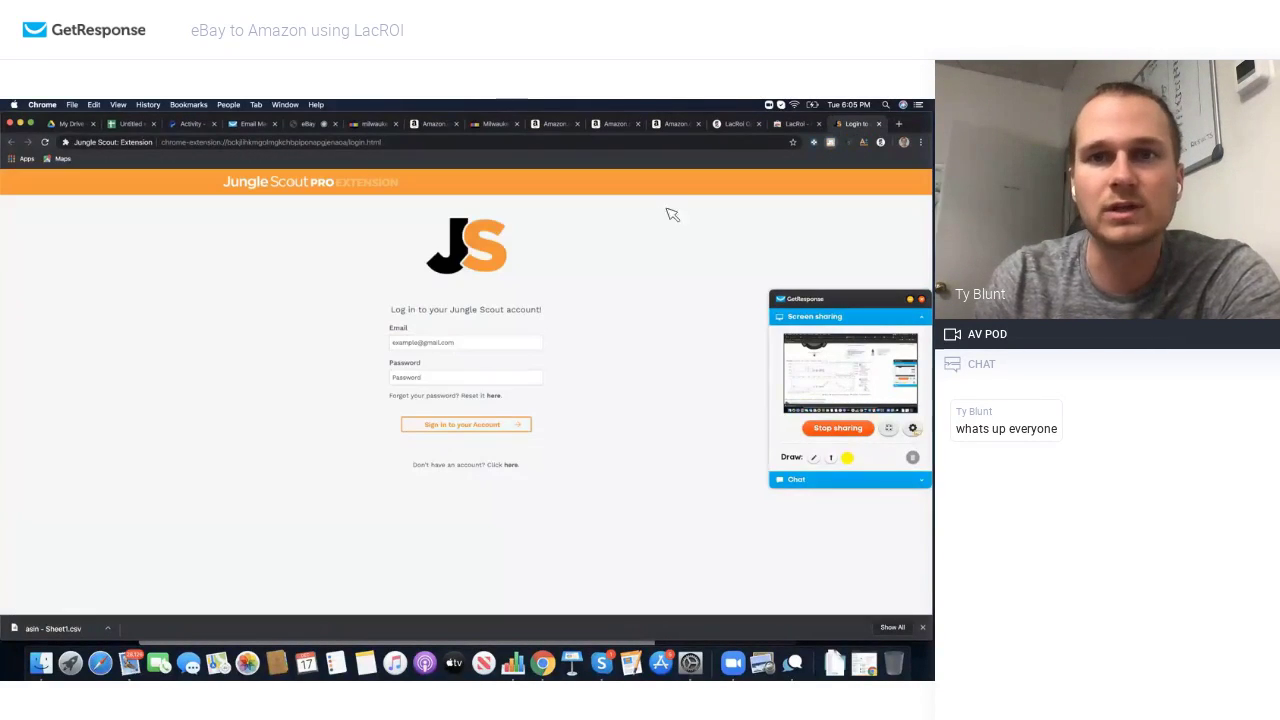
left_click(477, 345)
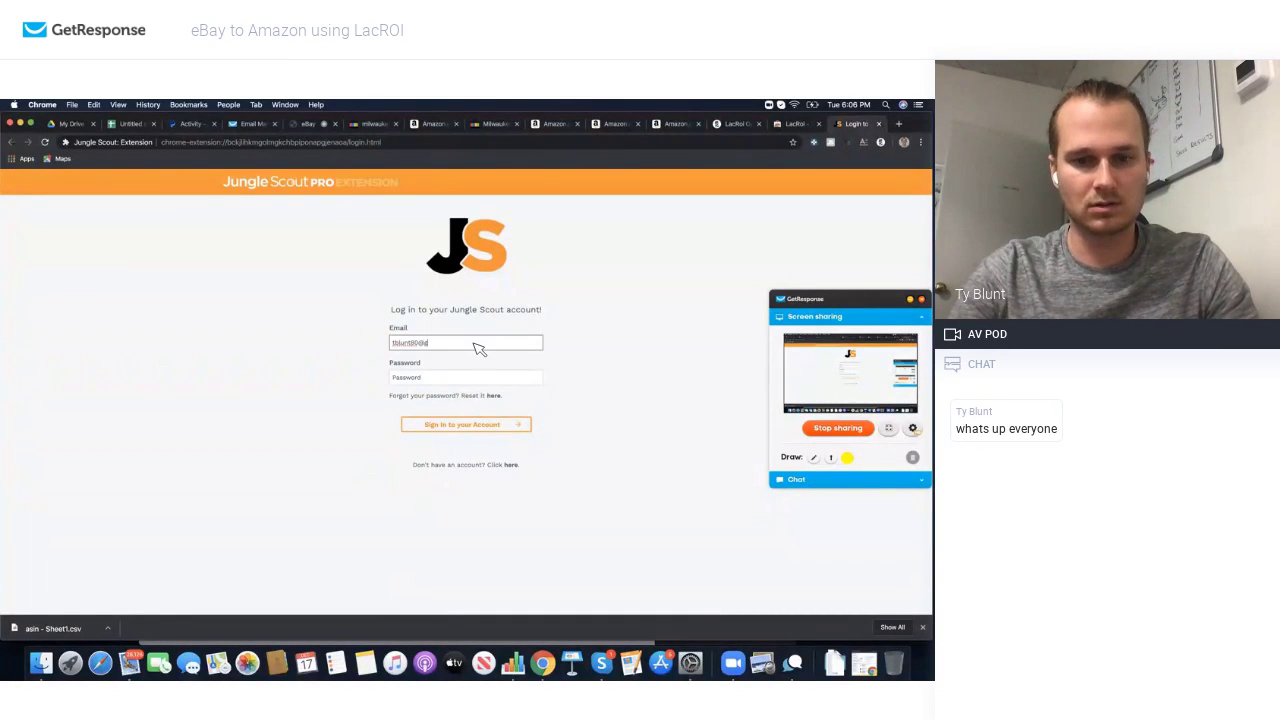
key("Tab")
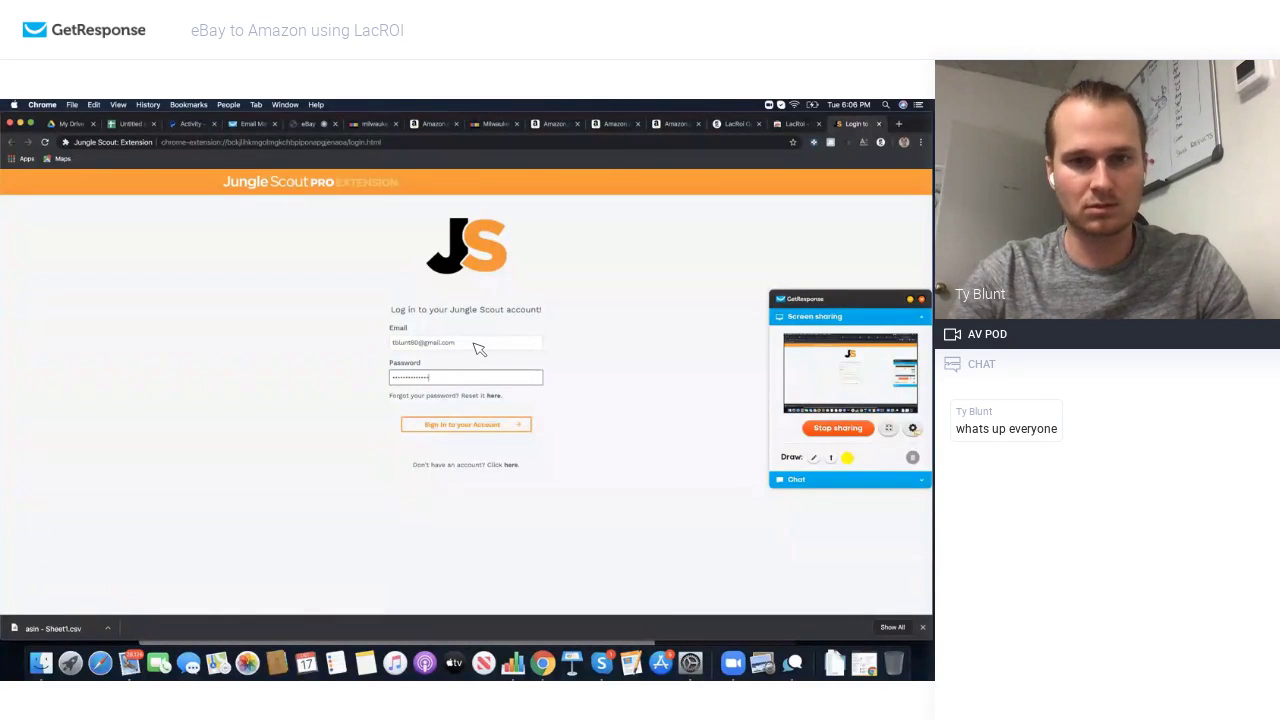
Step: Close the dust extraction and M18 wrench Amazon search tabs, leaving the Tick product page
left_click(557, 124)
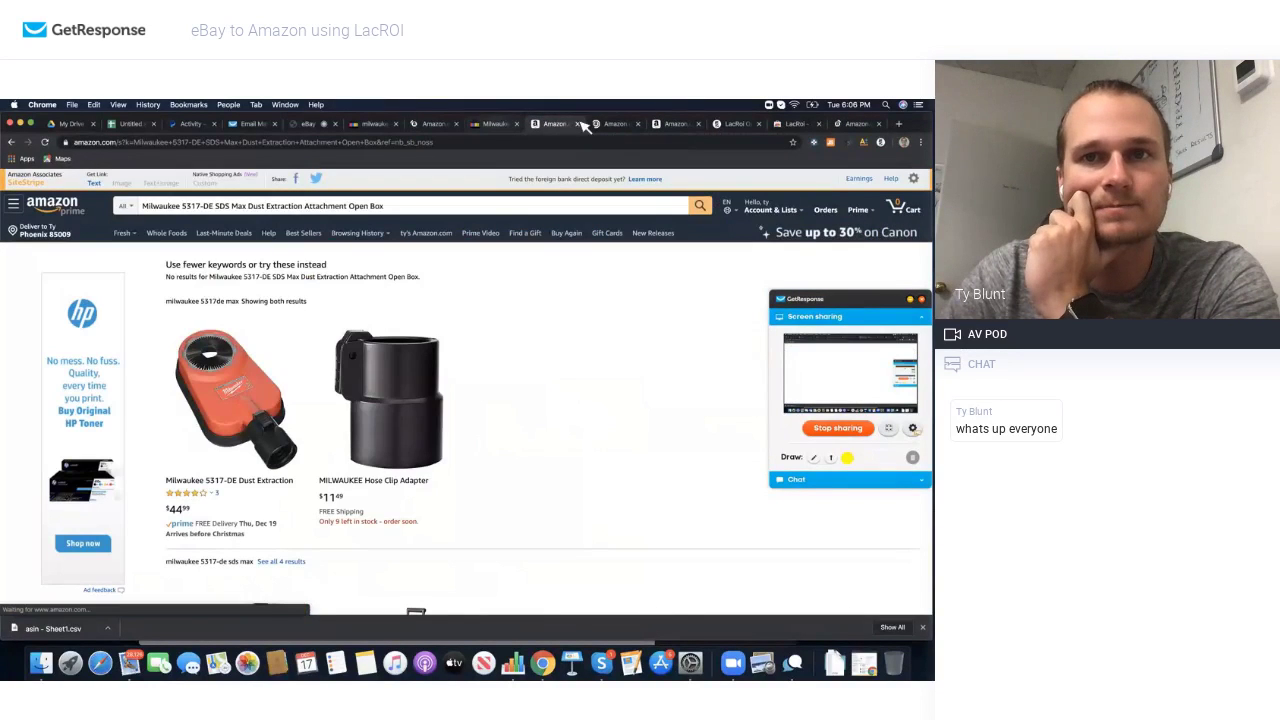
left_click(582, 127)
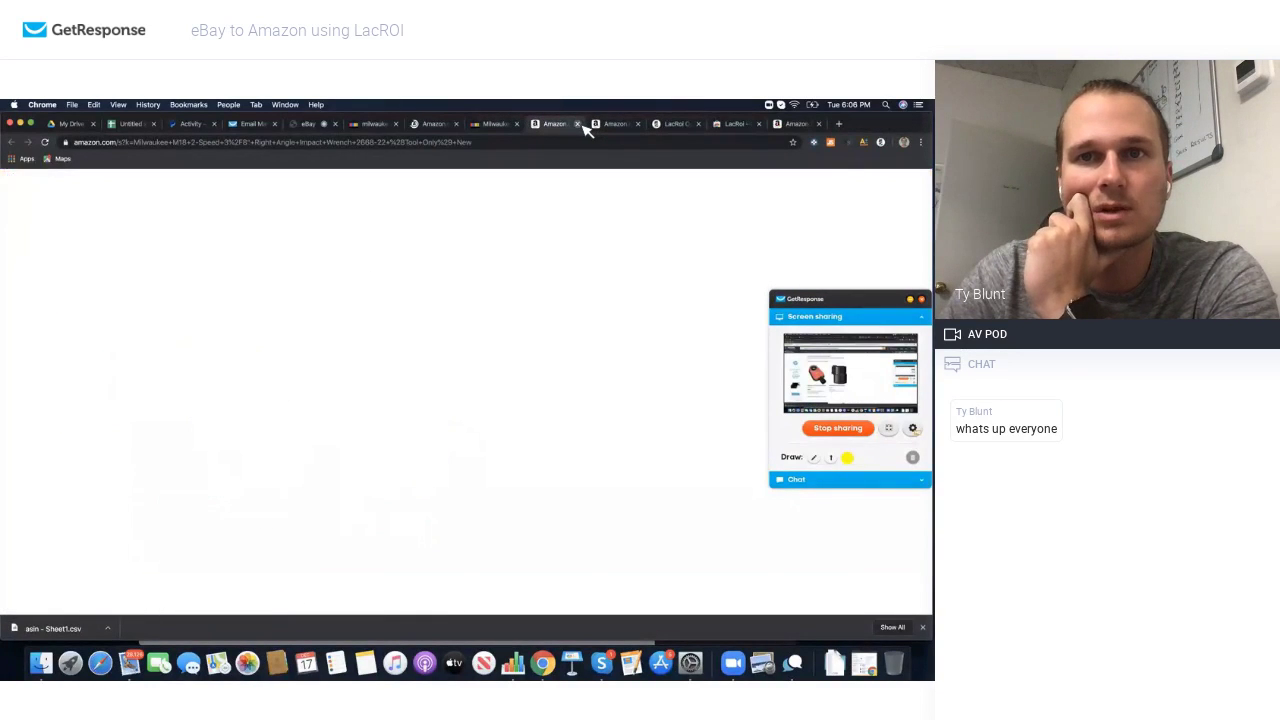
left_click(578, 124)
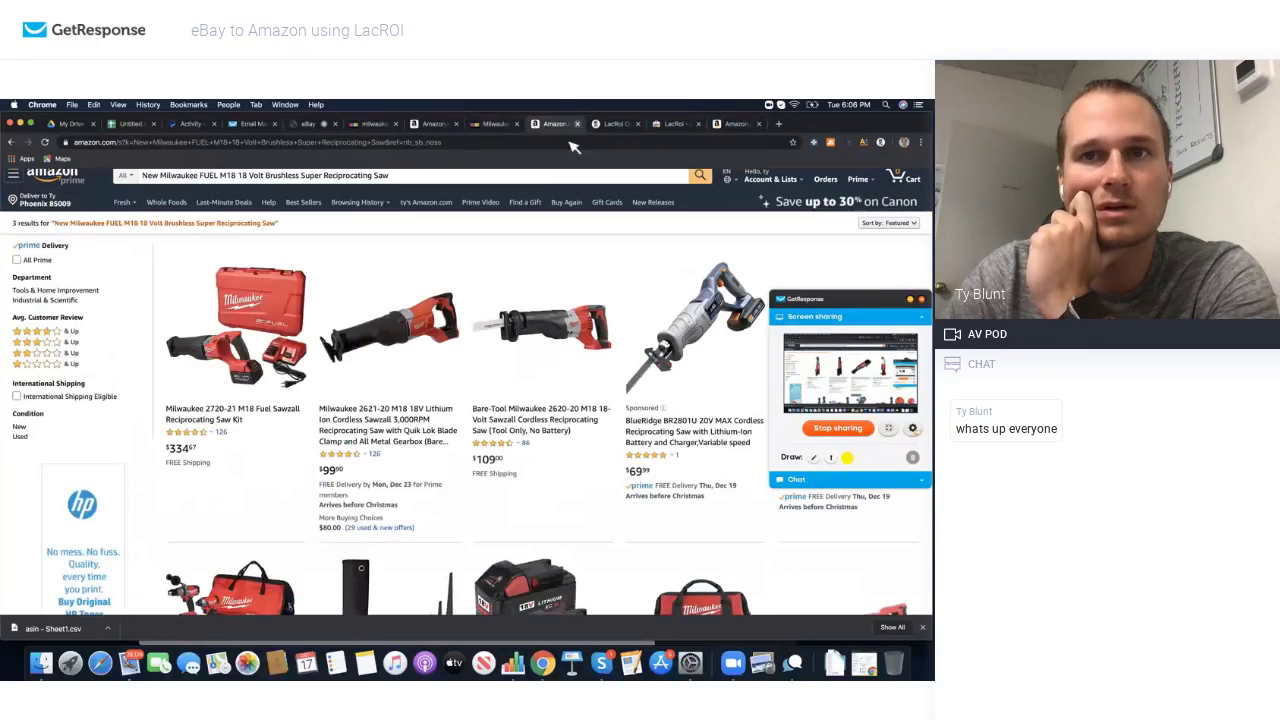
left_click(512, 125)
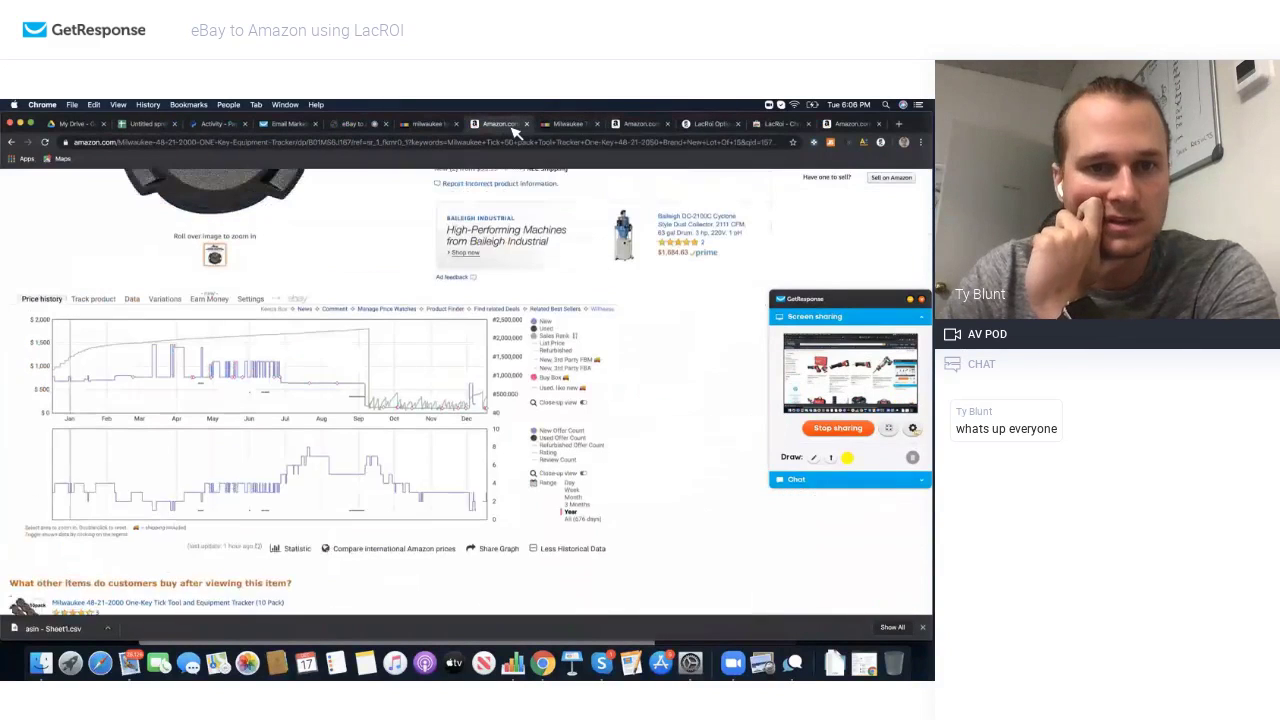
Step: View Jungle Scout's 511 estimated monthly sales for the Tick tracker, then close the panel
left_click(831, 142)
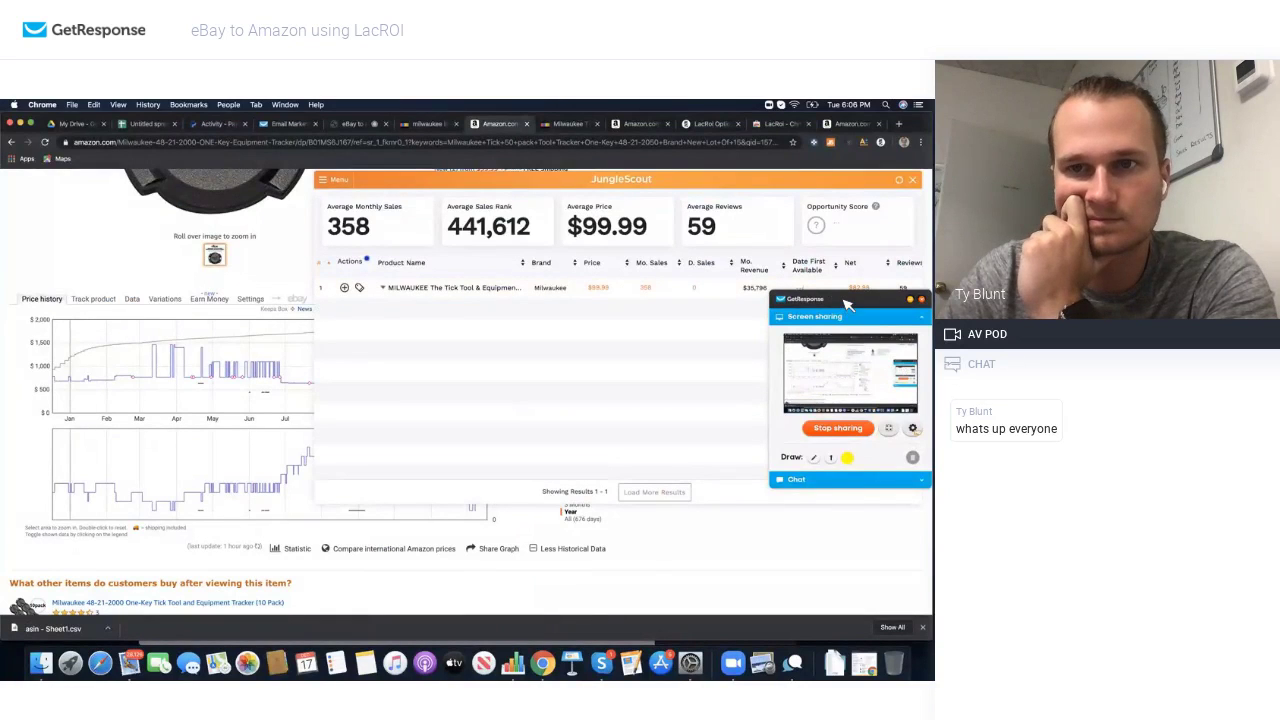
left_click_drag(844, 300, 835, 374)
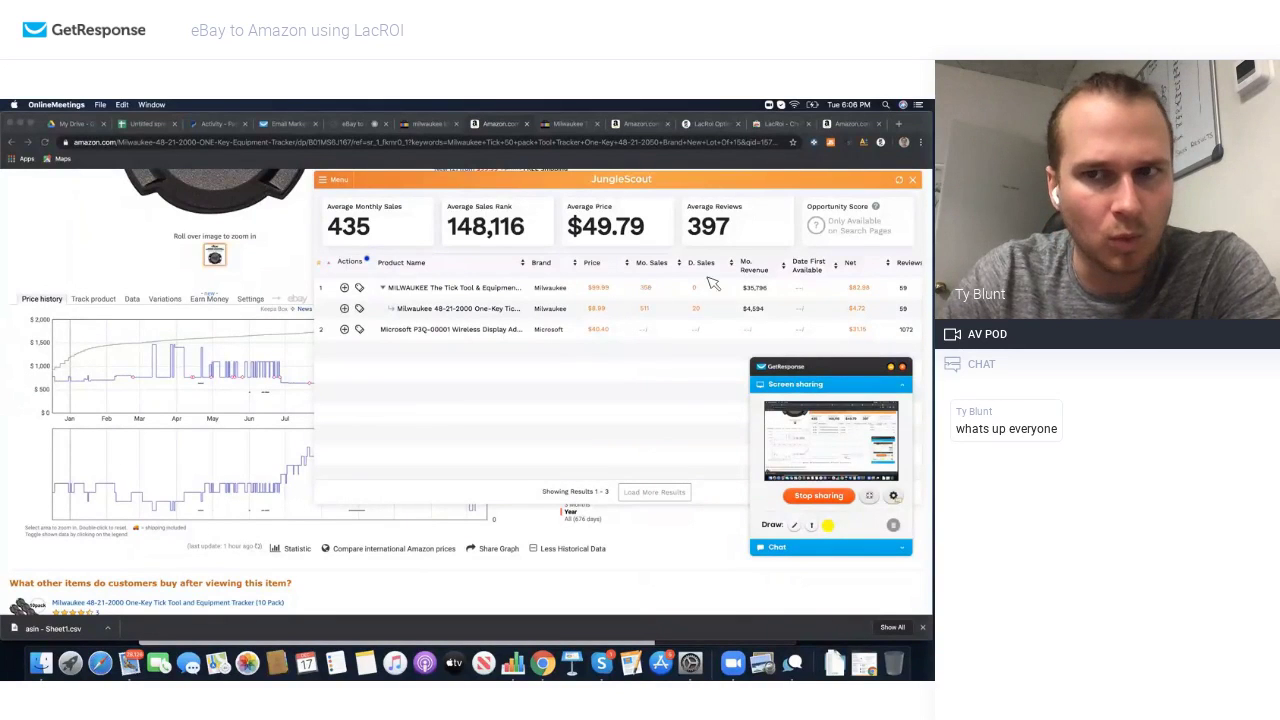
left_click(918, 185)
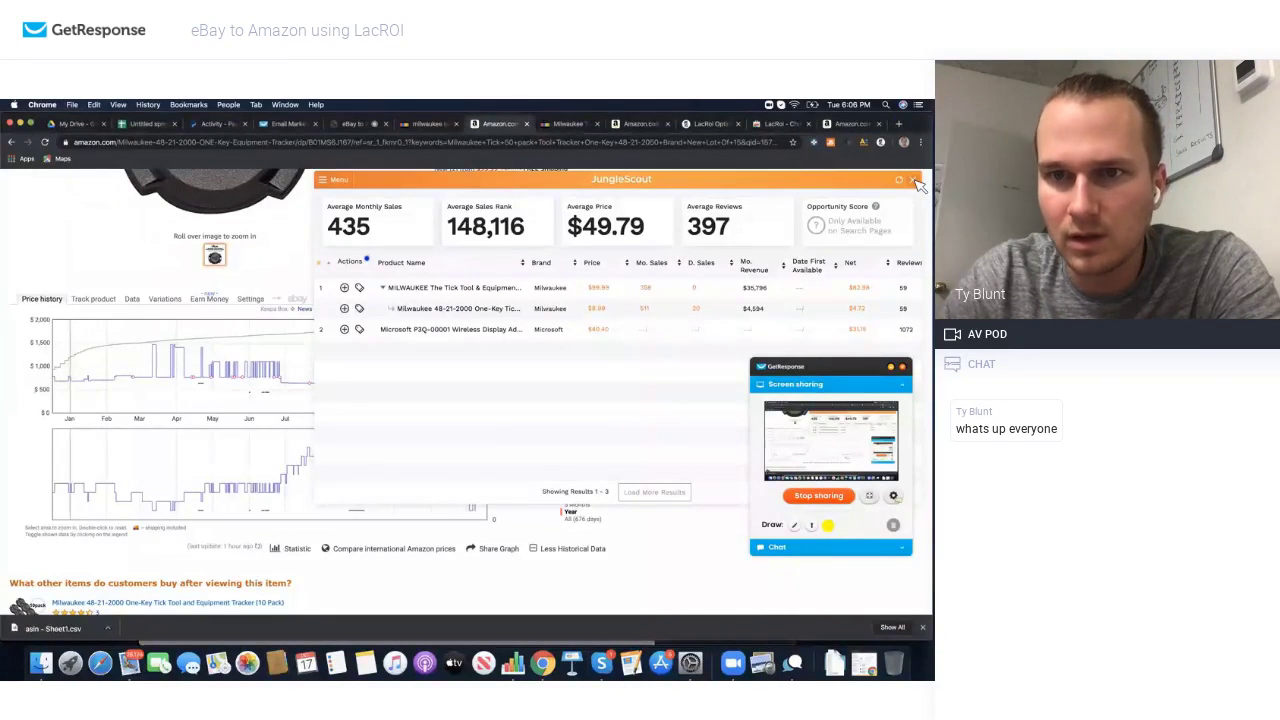
left_click(916, 182)
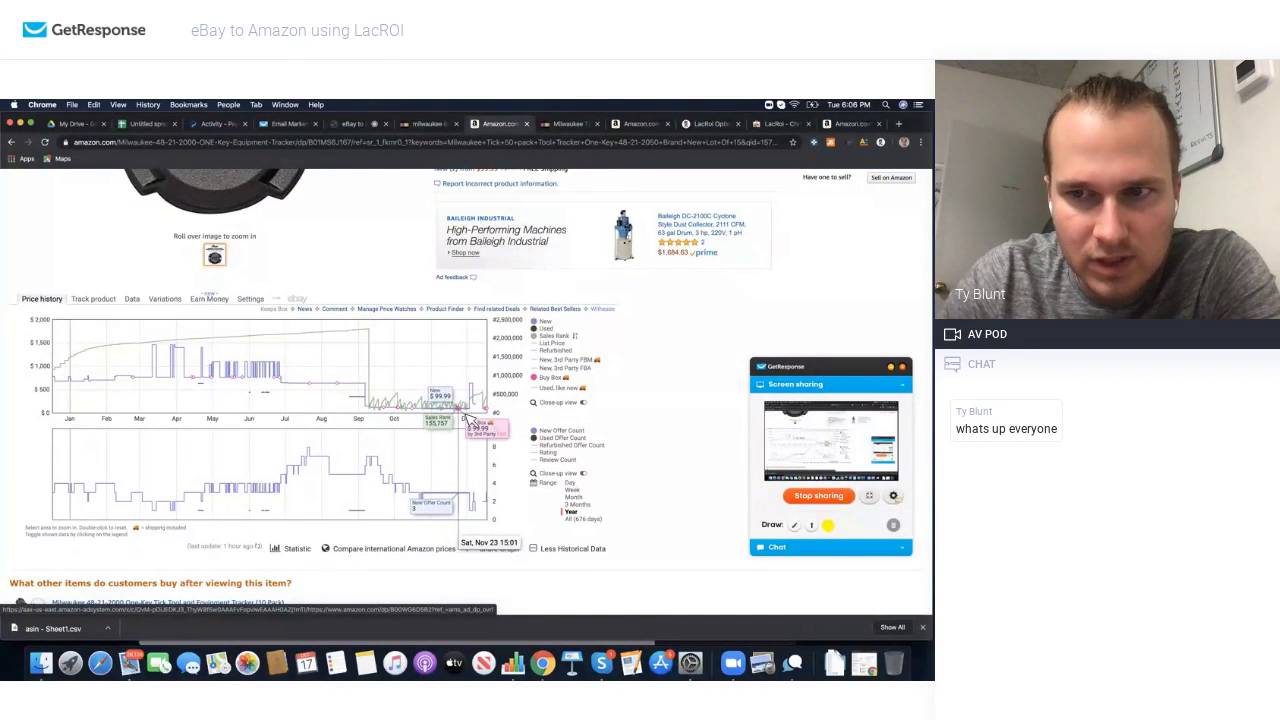
Step: Compare the eBay and Amazon Tick tabs and enter a 66.00 buy cost to see ROI and margin
scroll(460, 415, "up", 5)
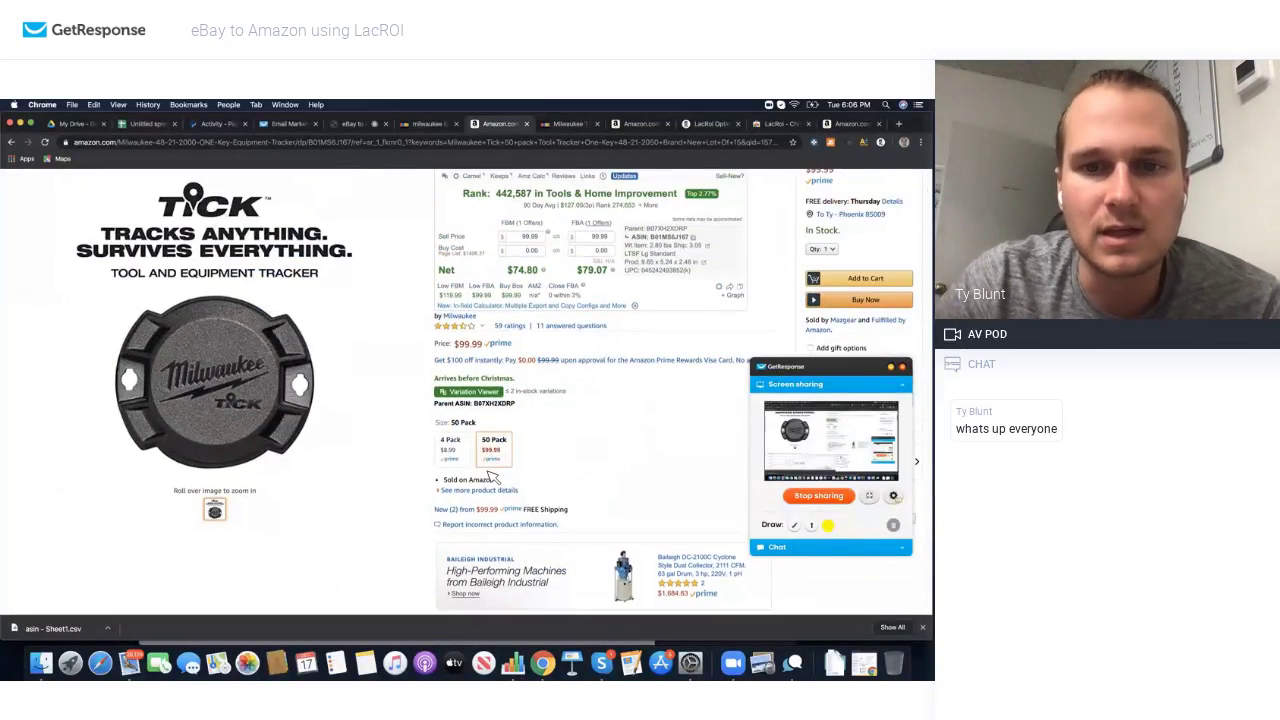
scroll(502, 455, "up", 2)
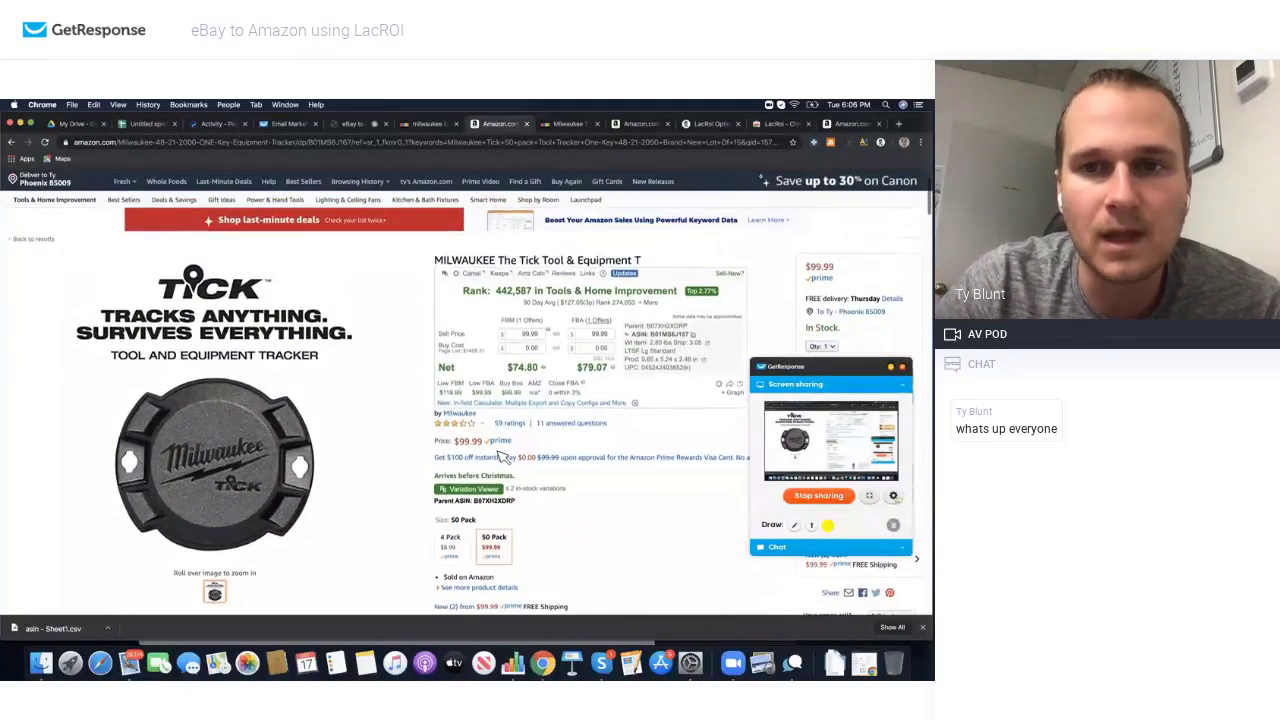
left_click(440, 124)
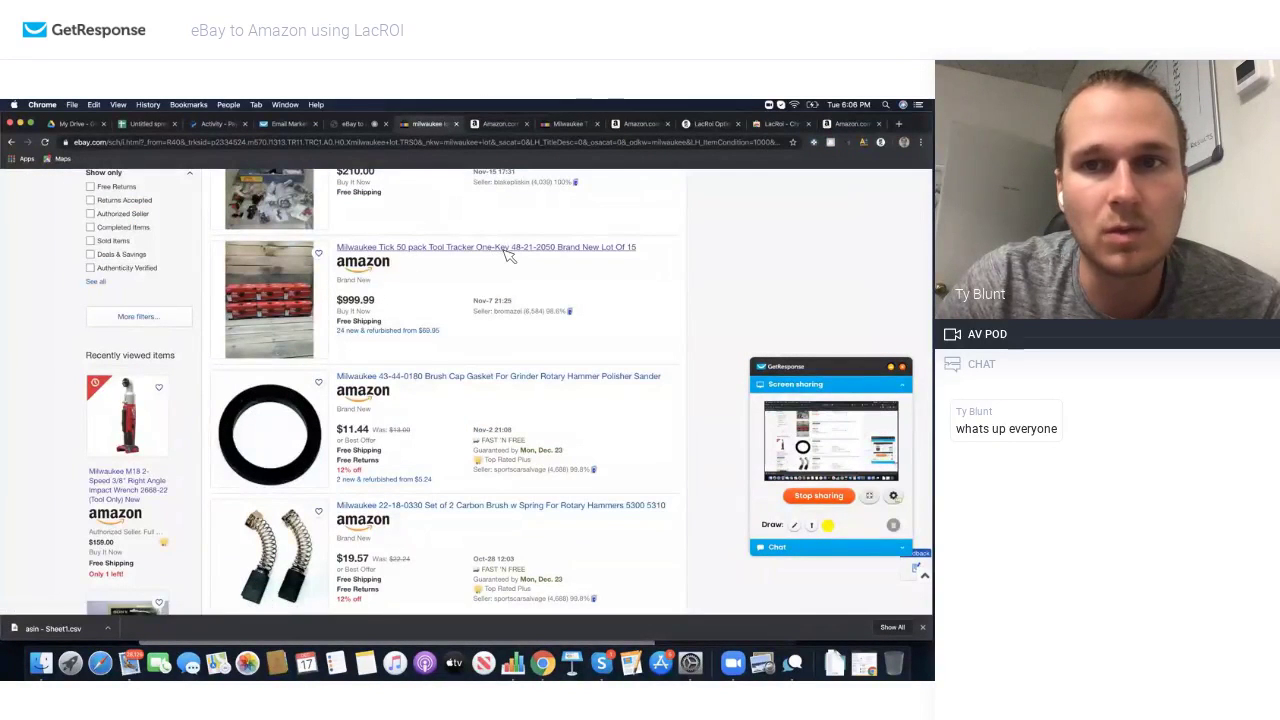
left_click(567, 124)
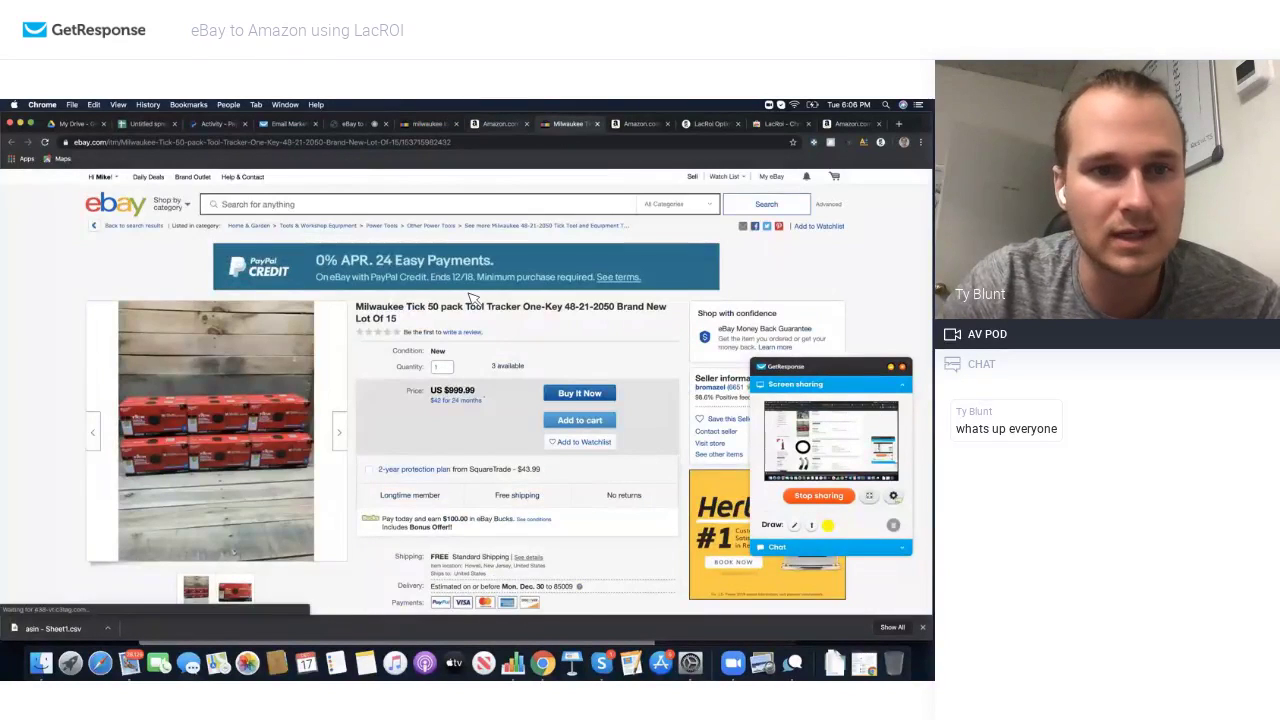
scroll(475, 298, "down", 1)
scroll(475, 298, "down", 2)
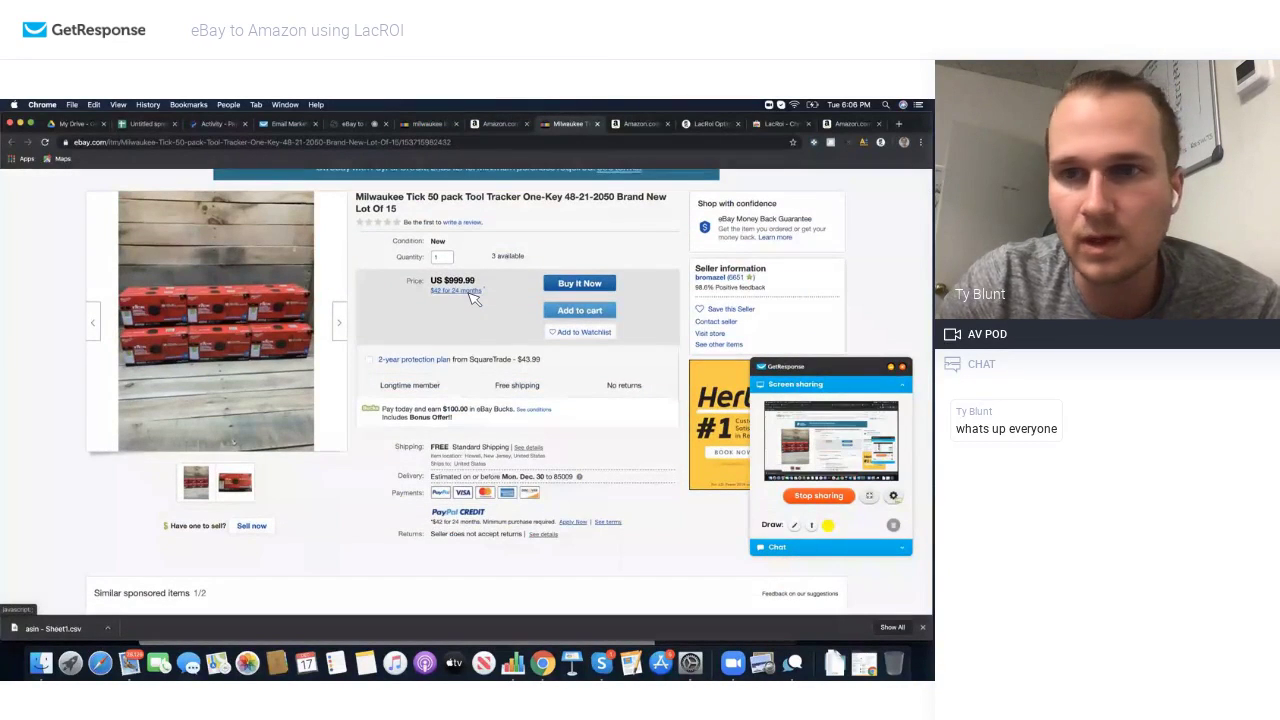
left_click(485, 125)
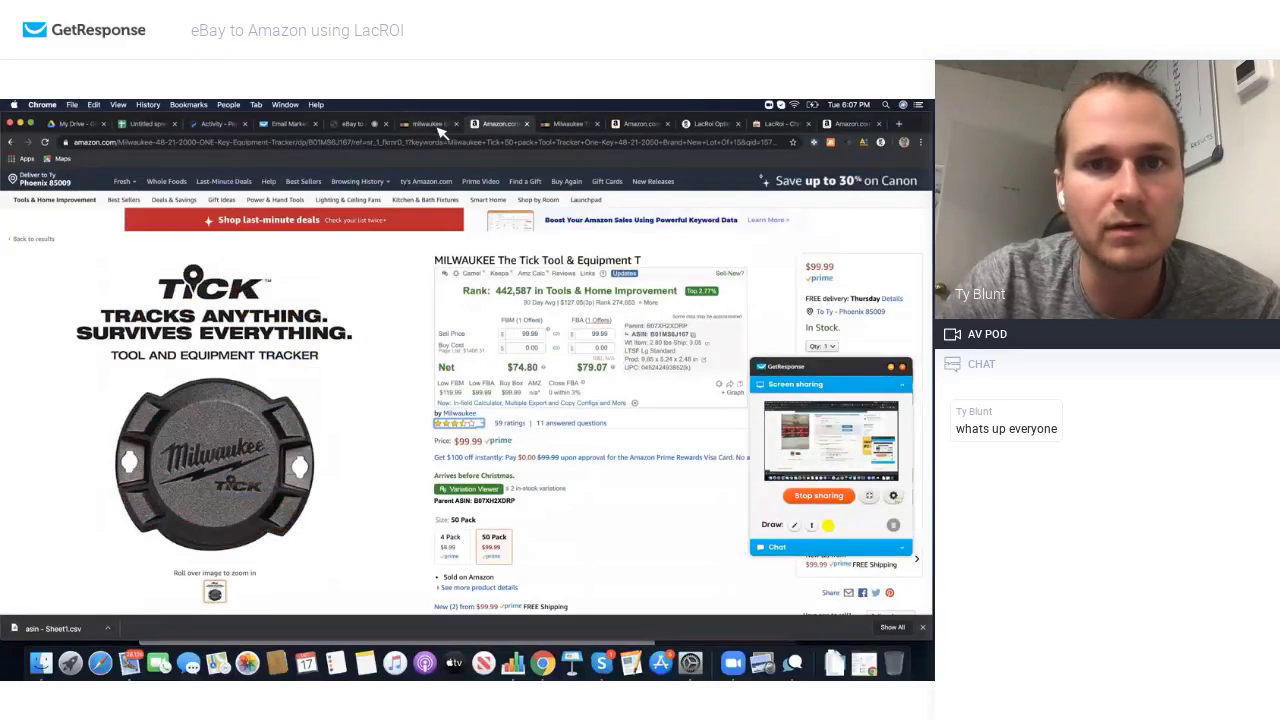
left_click(437, 127)
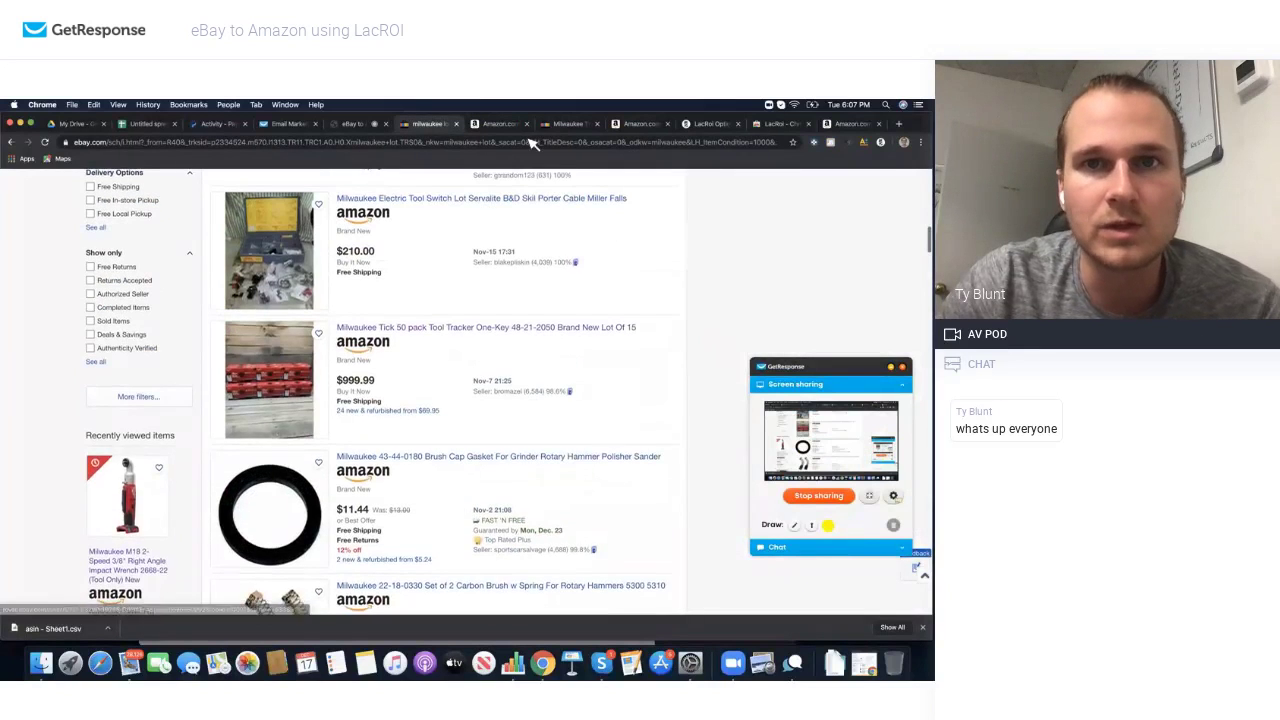
left_click(517, 127)
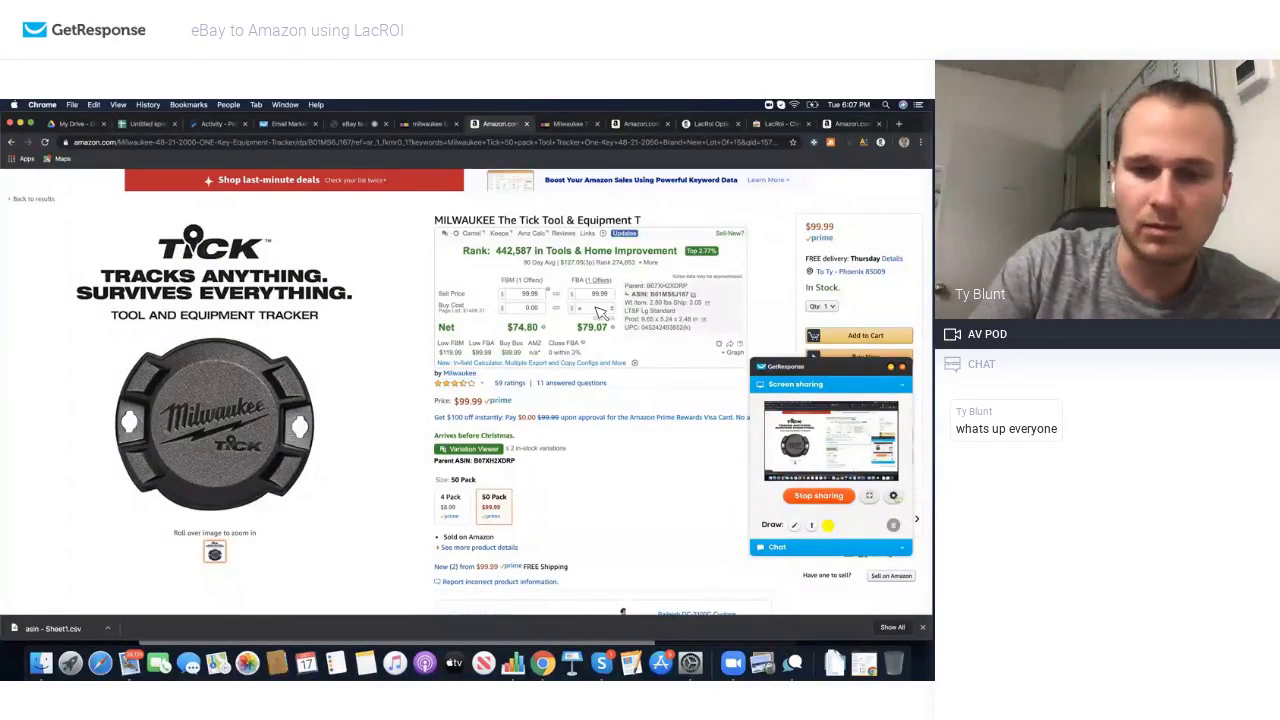
left_click(640, 338)
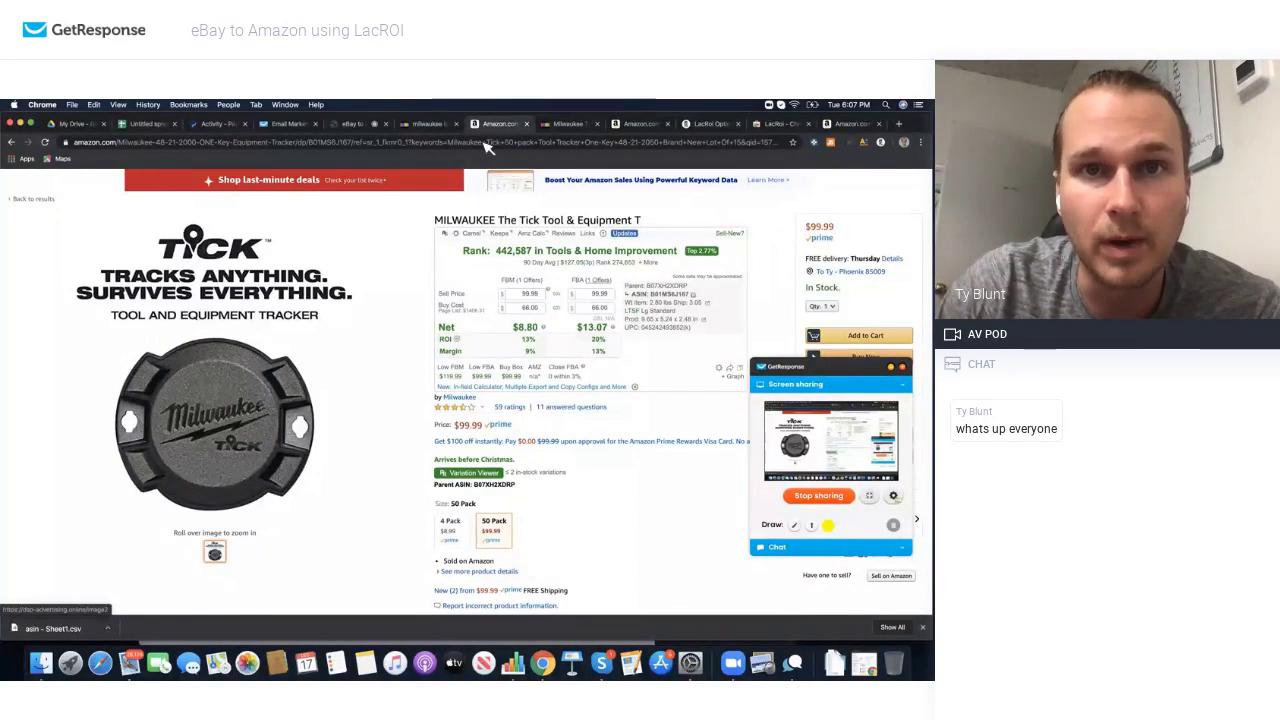
Step: Open the $999.99 Milwaukee Tick 50-pack 48-21-2050 listing from the eBay results
left_click(428, 124)
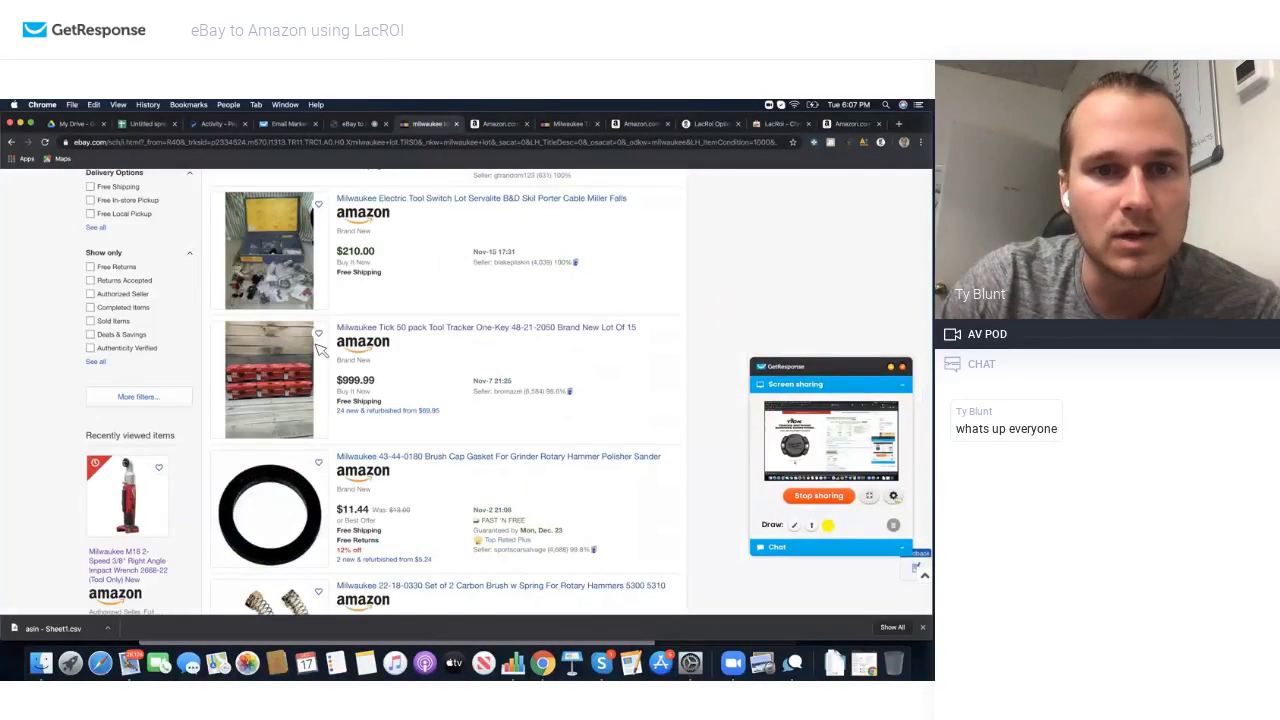
left_click(300, 372)
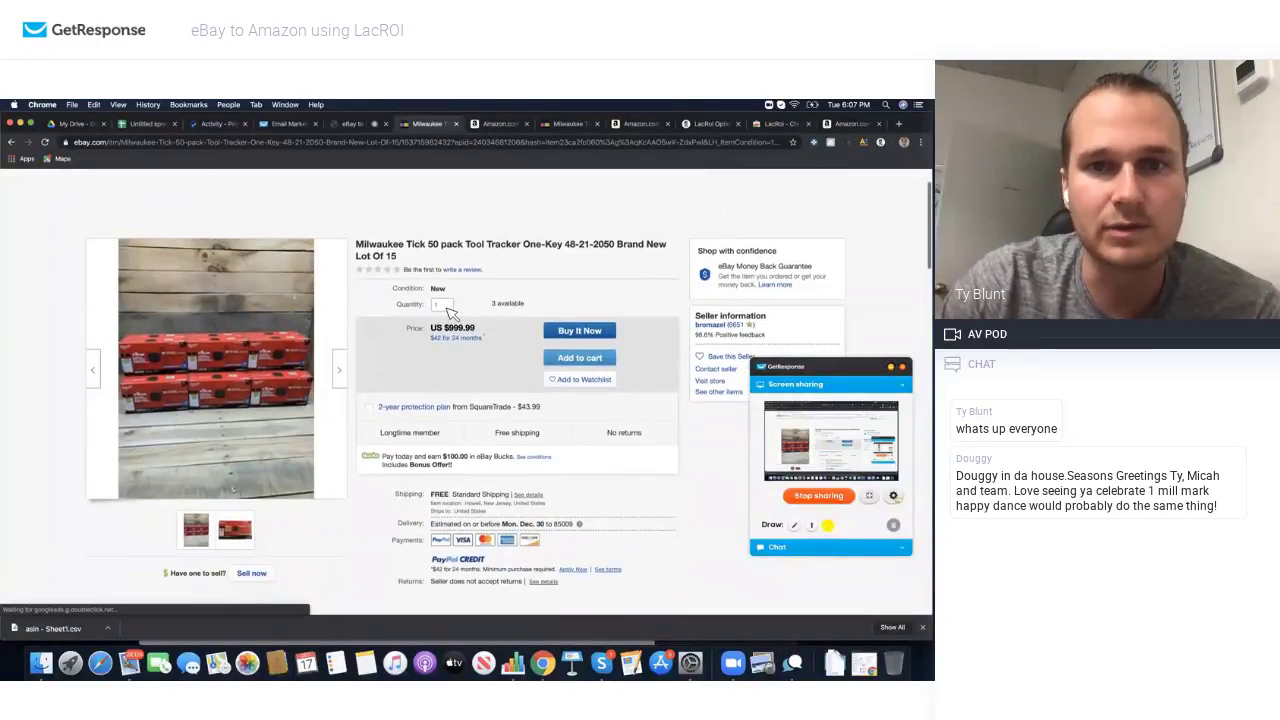
scroll(450, 313, "down", 1)
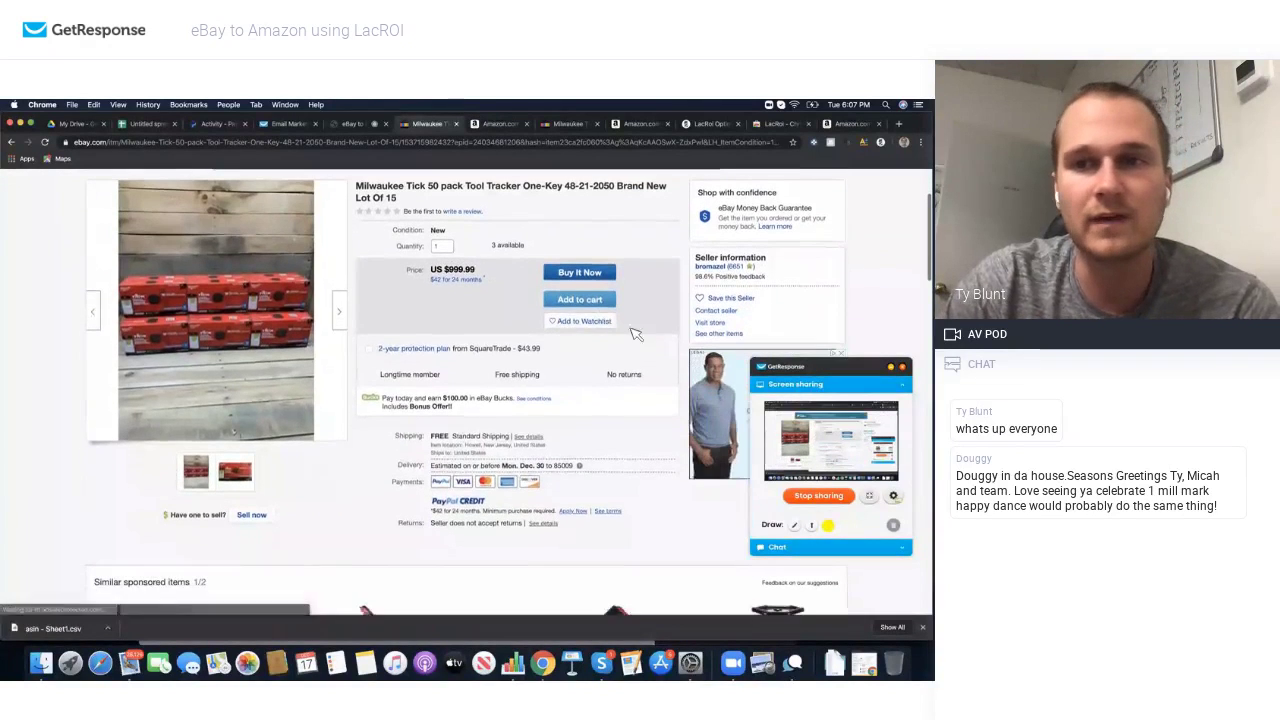
Step: Message the Tick 50-pack seller under 'Other' about buying all 45 units, then return to the listing
left_click(716, 312)
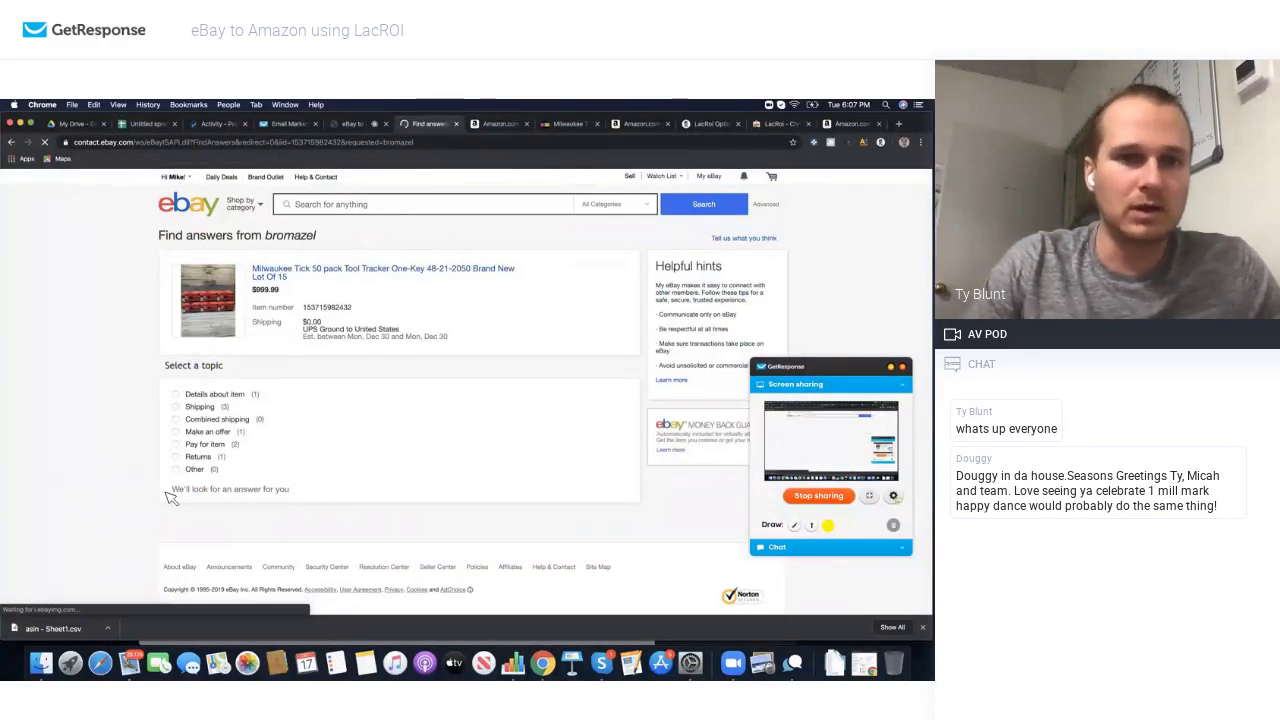
left_click(177, 470)
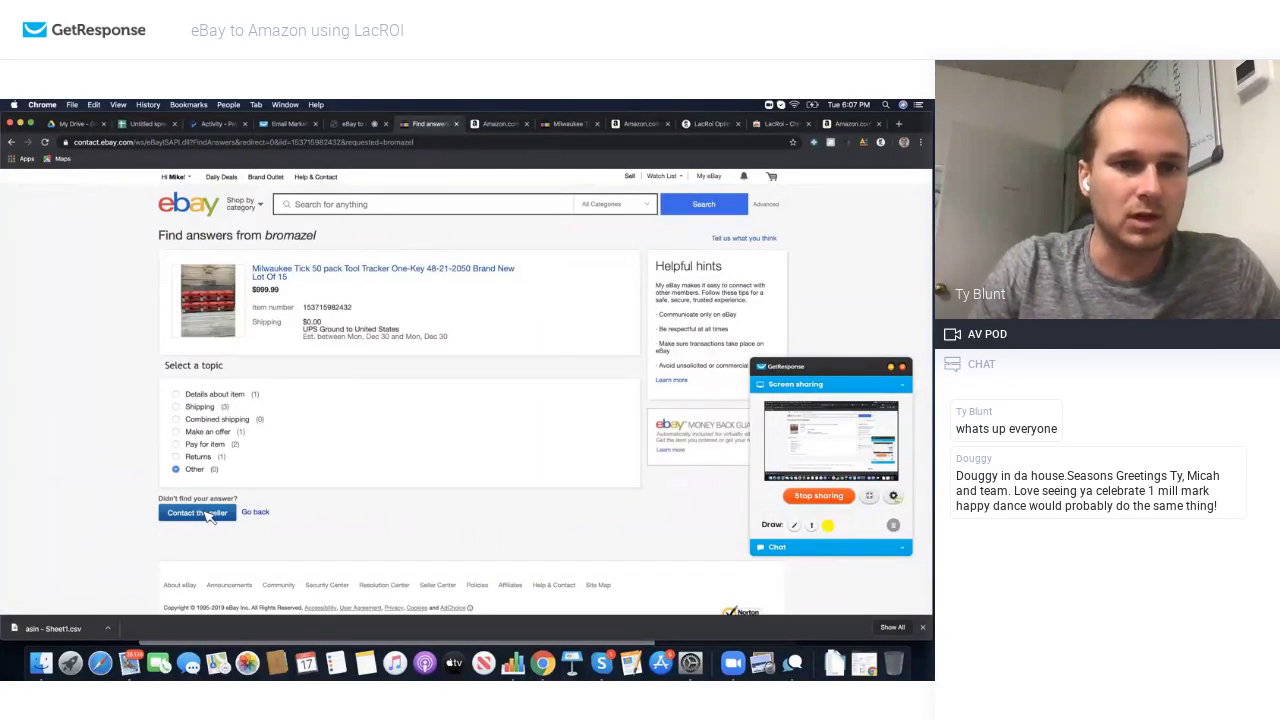
left_click(200, 513)
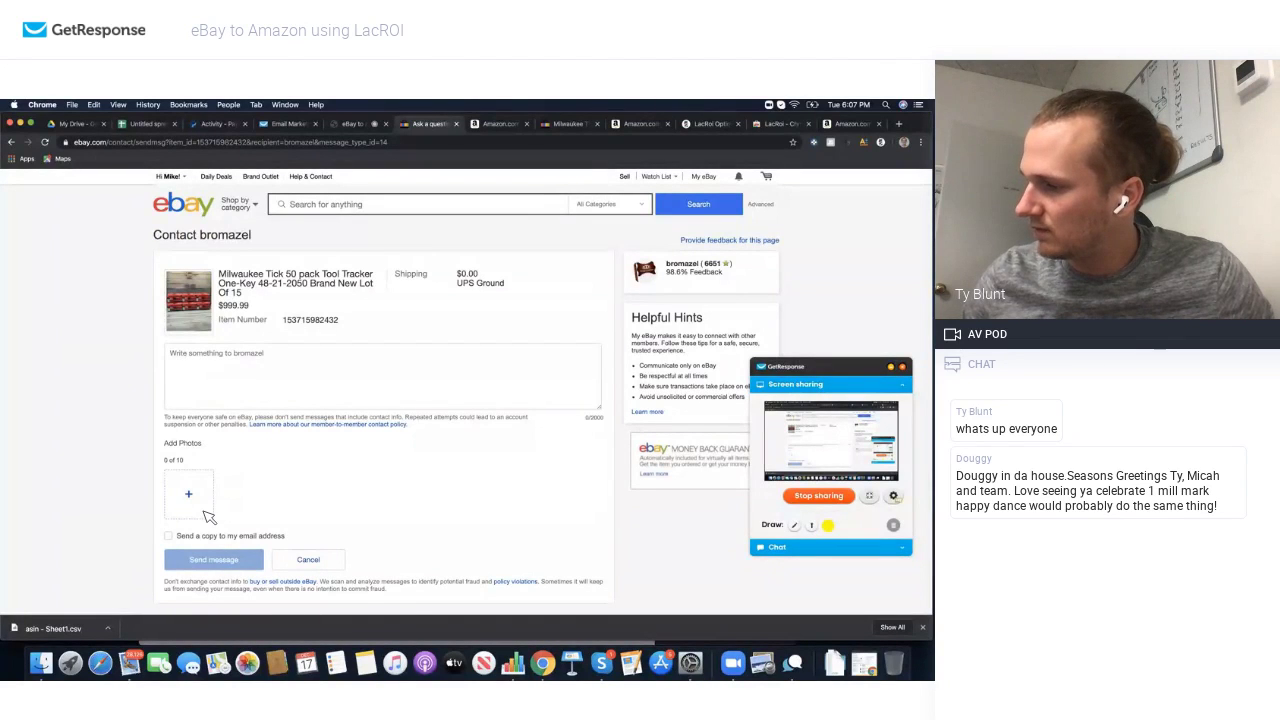
left_click(283, 401)
type("H")
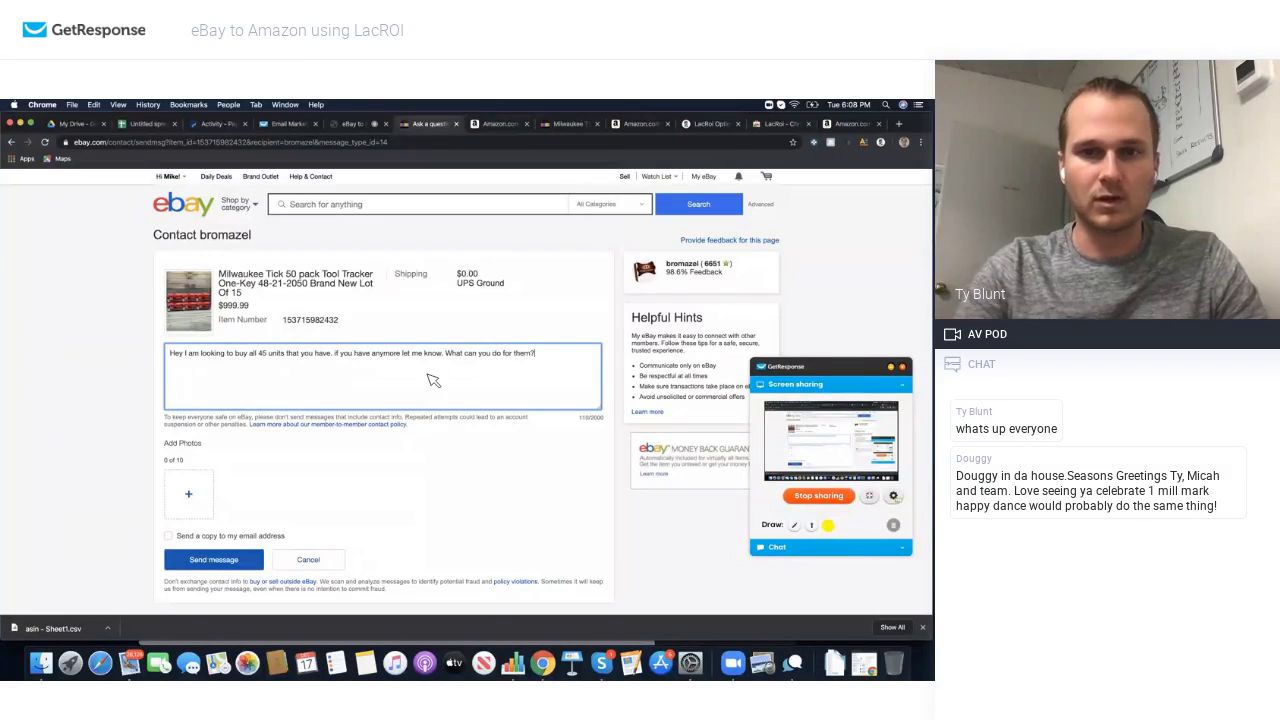
left_click(240, 561)
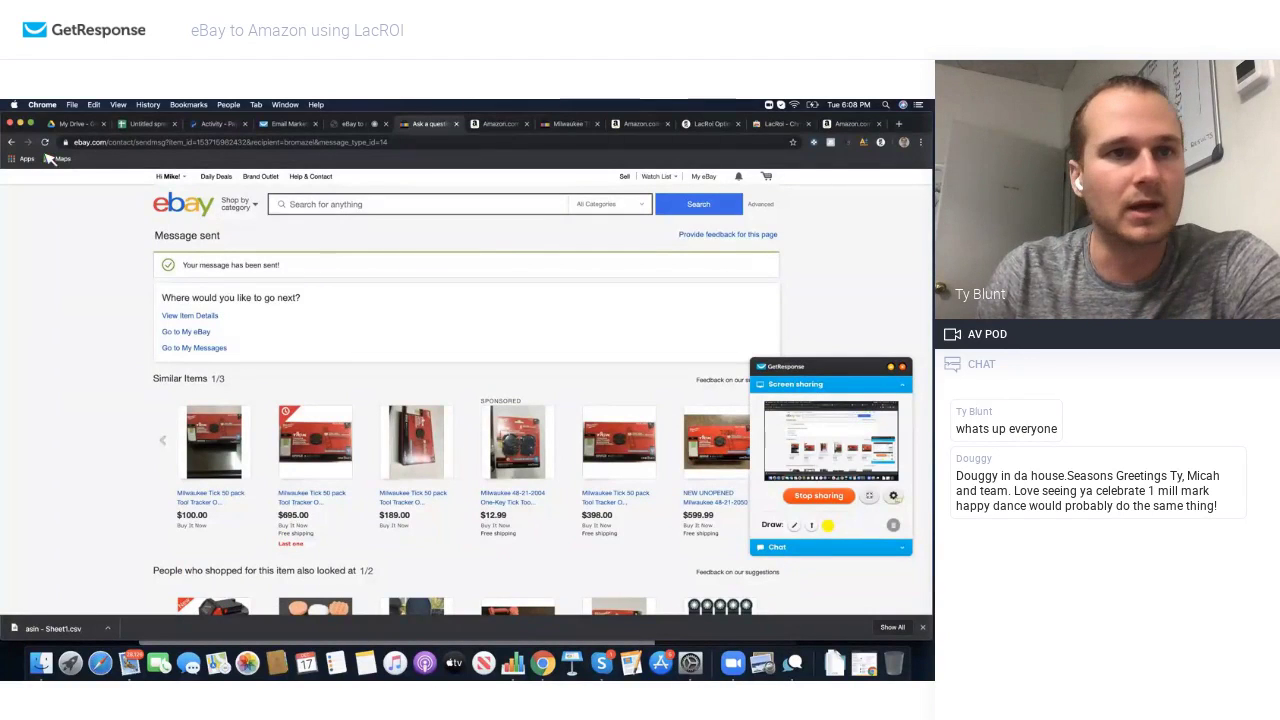
left_click(12, 142)
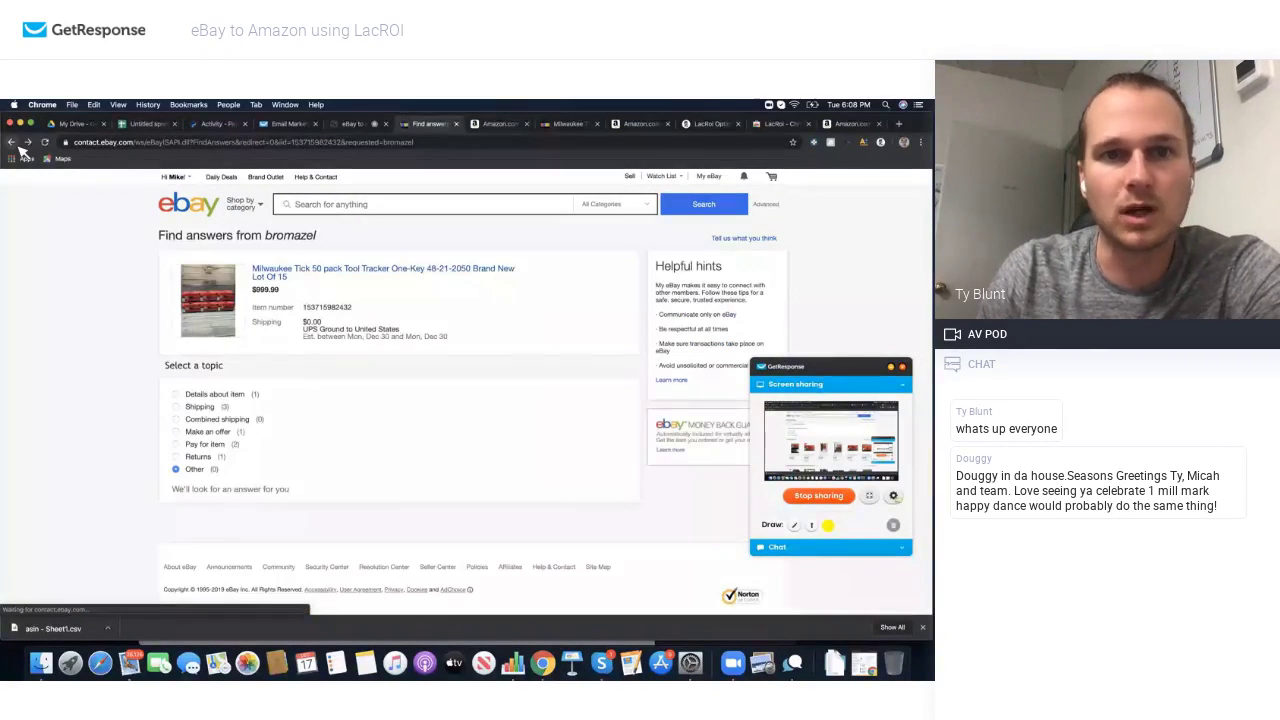
left_click(12, 142)
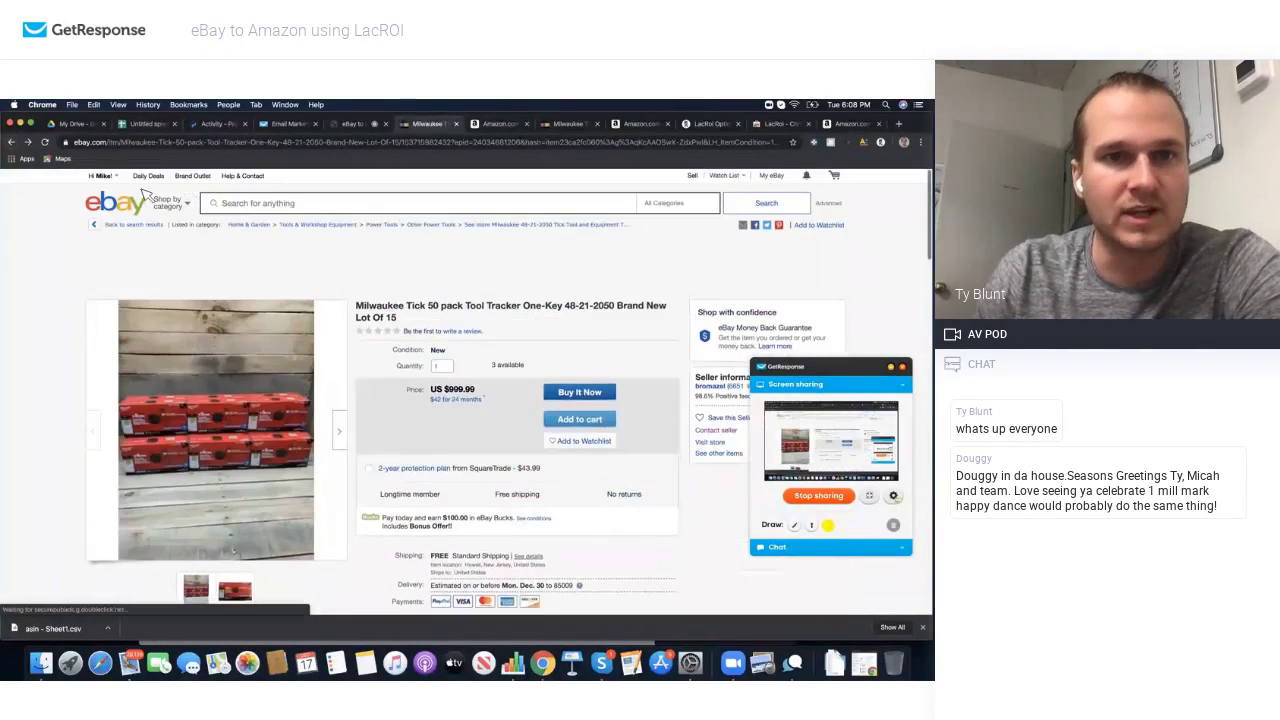
Step: Go back to the eBay Milwaukee results, find the (Lot of 60) OneKey tracker listing, then switch to Amazon
left_click(13, 143)
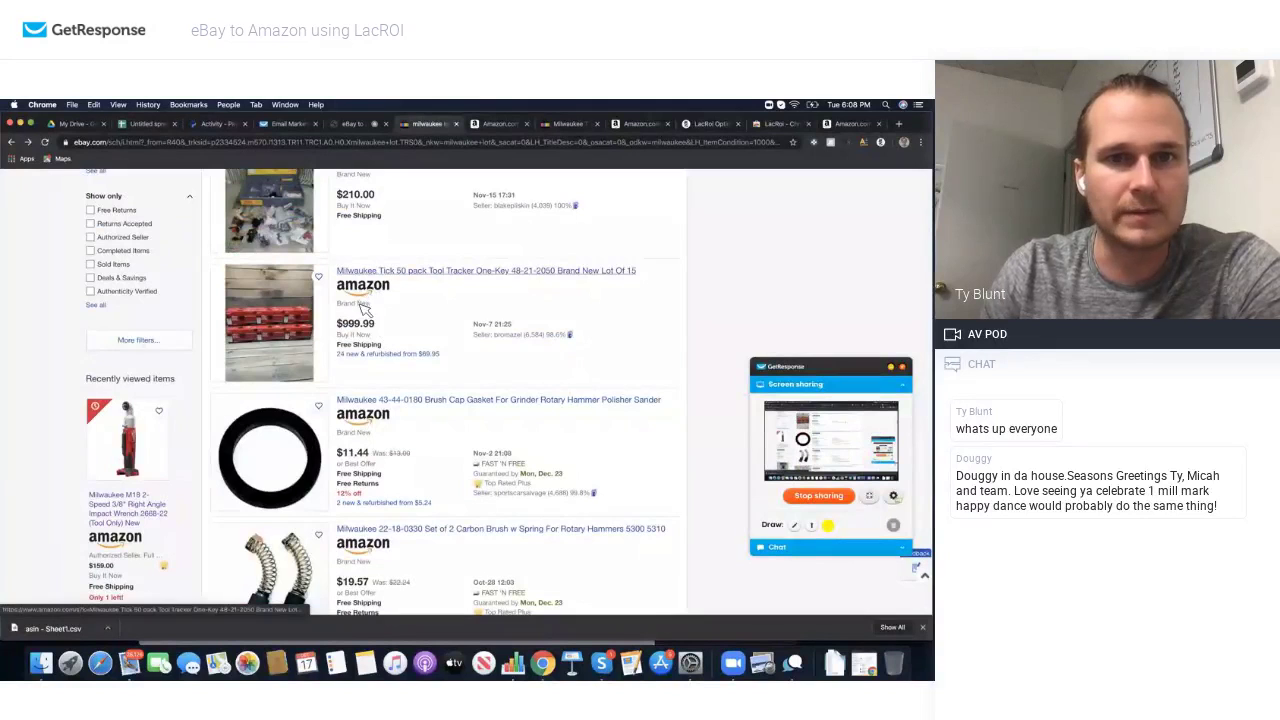
scroll(375, 298, "down", 5)
scroll(378, 298, "down", 1)
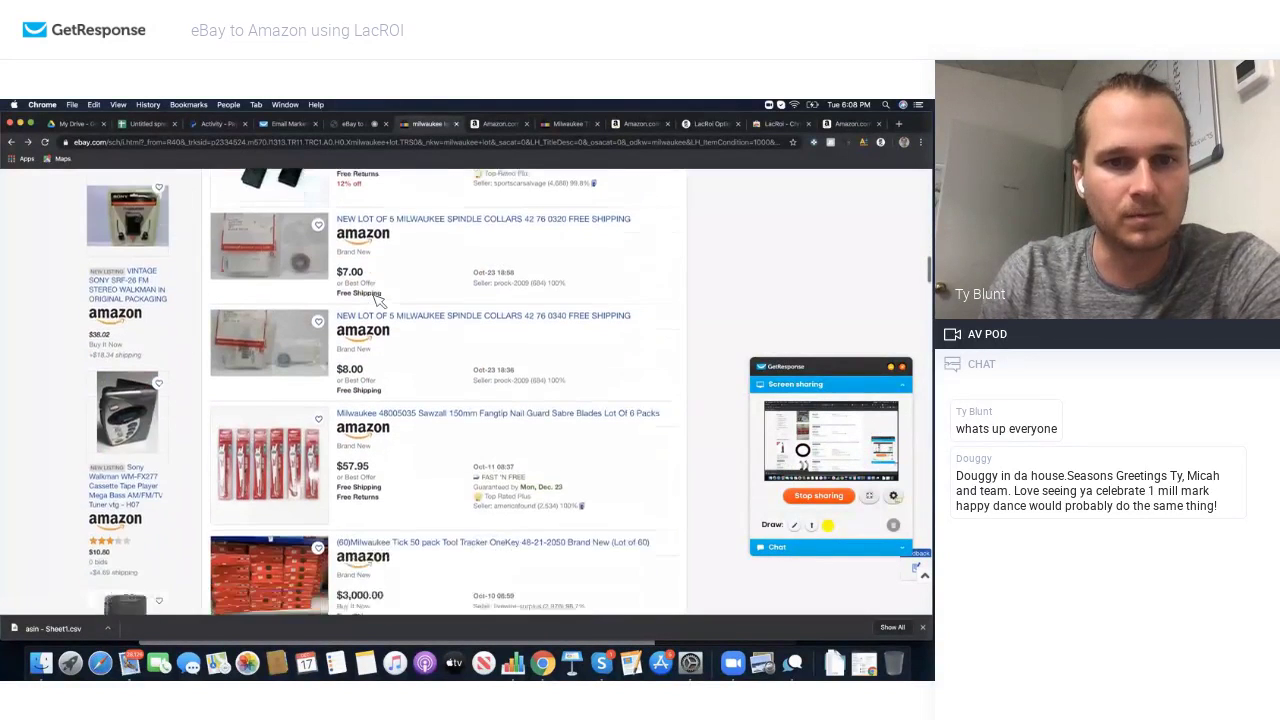
scroll(378, 392, "down", 2)
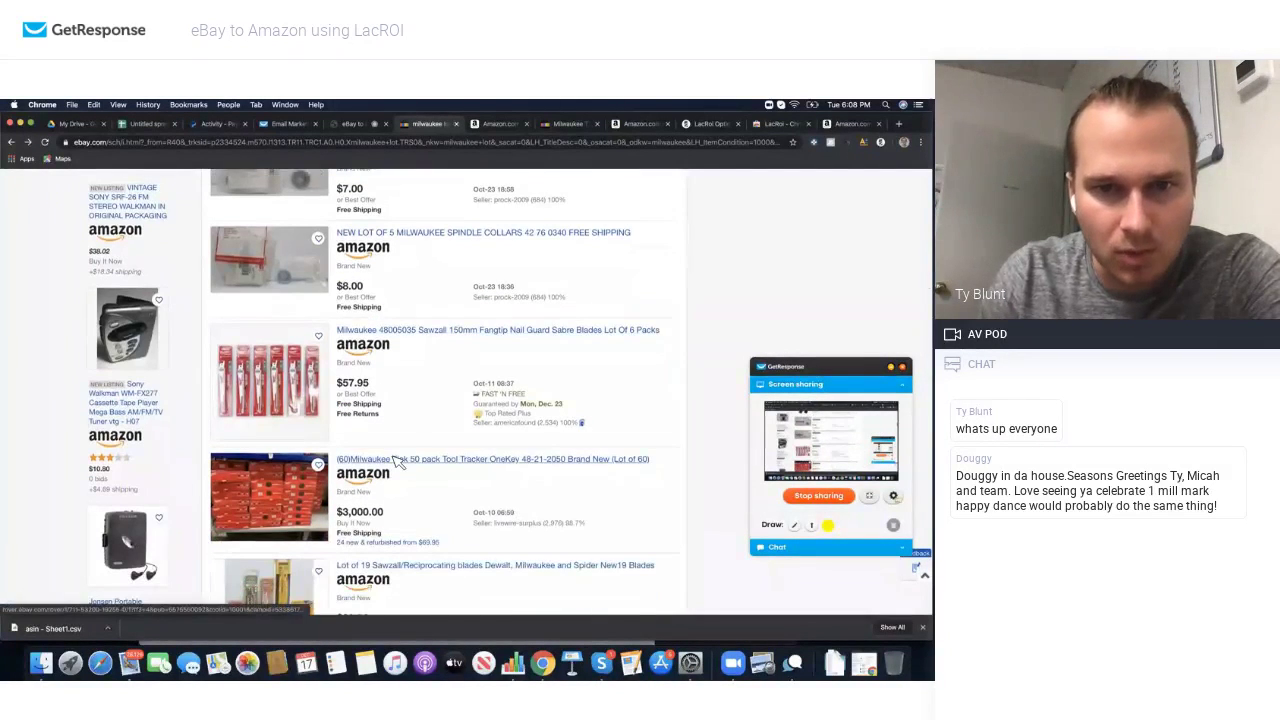
scroll(405, 449, "down", 1)
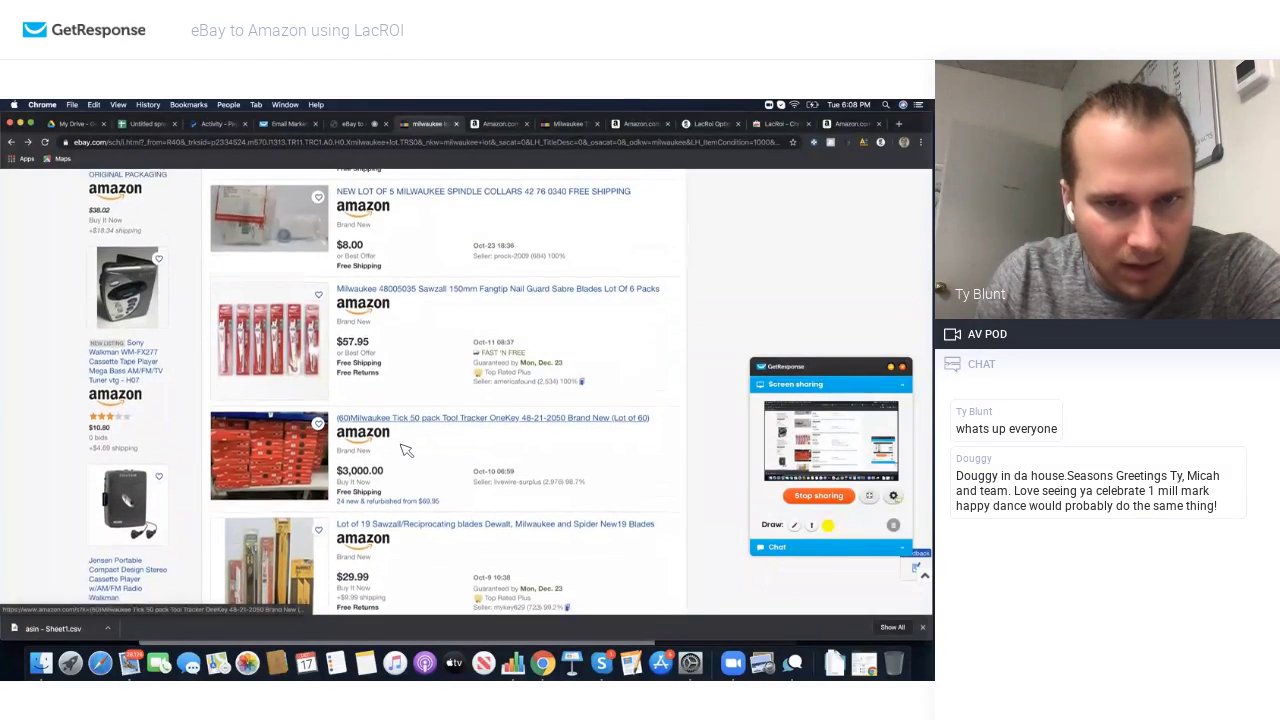
scroll(405, 450, "down", 1)
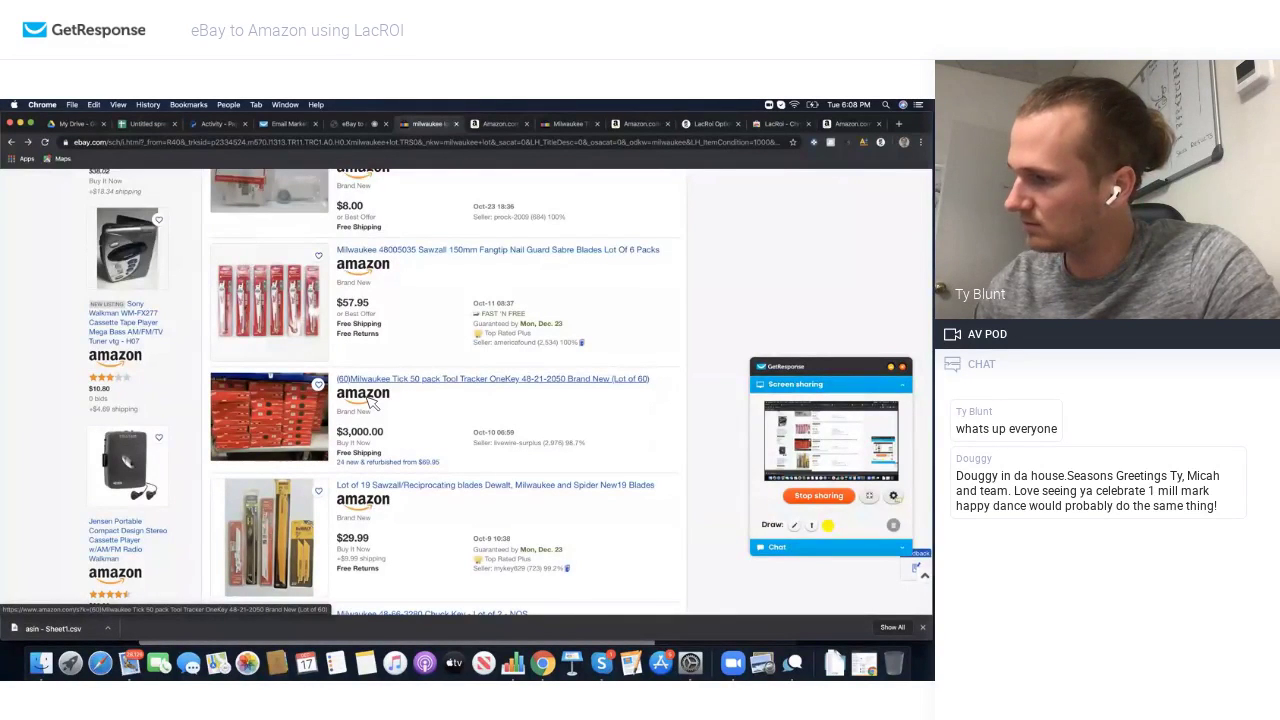
scroll(372, 398, "down", 2)
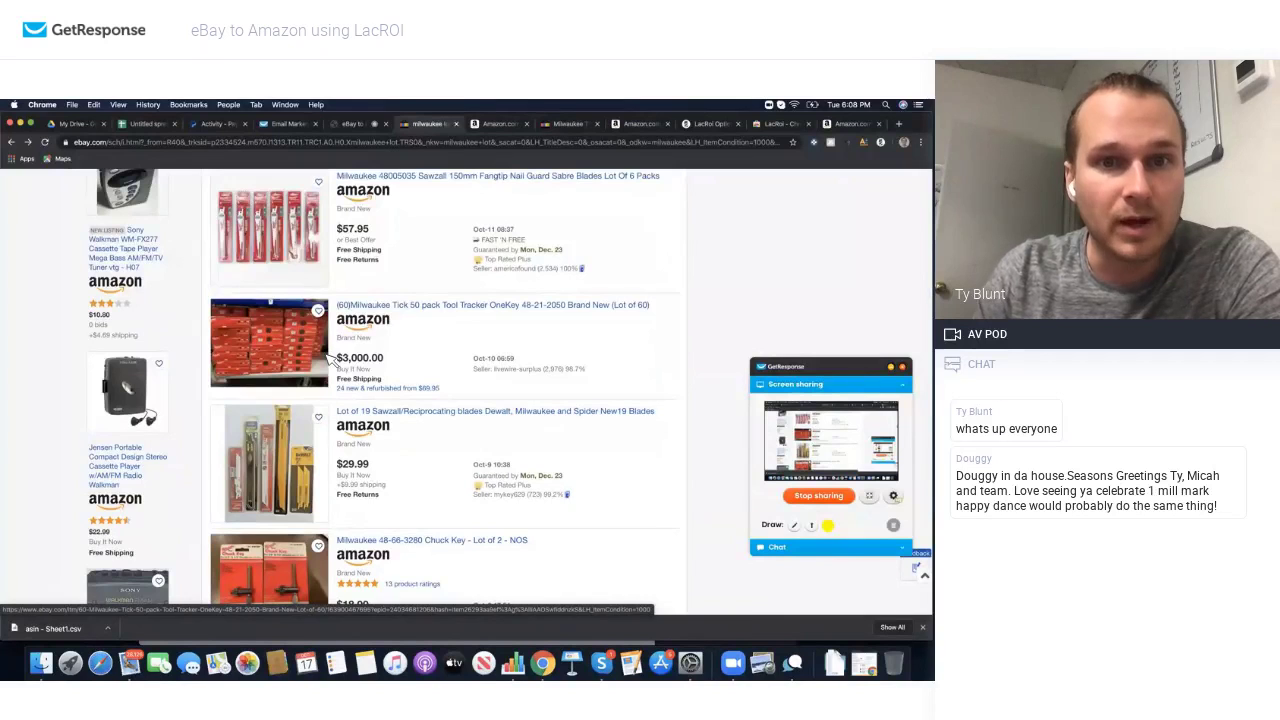
key("ctrl+Tab")
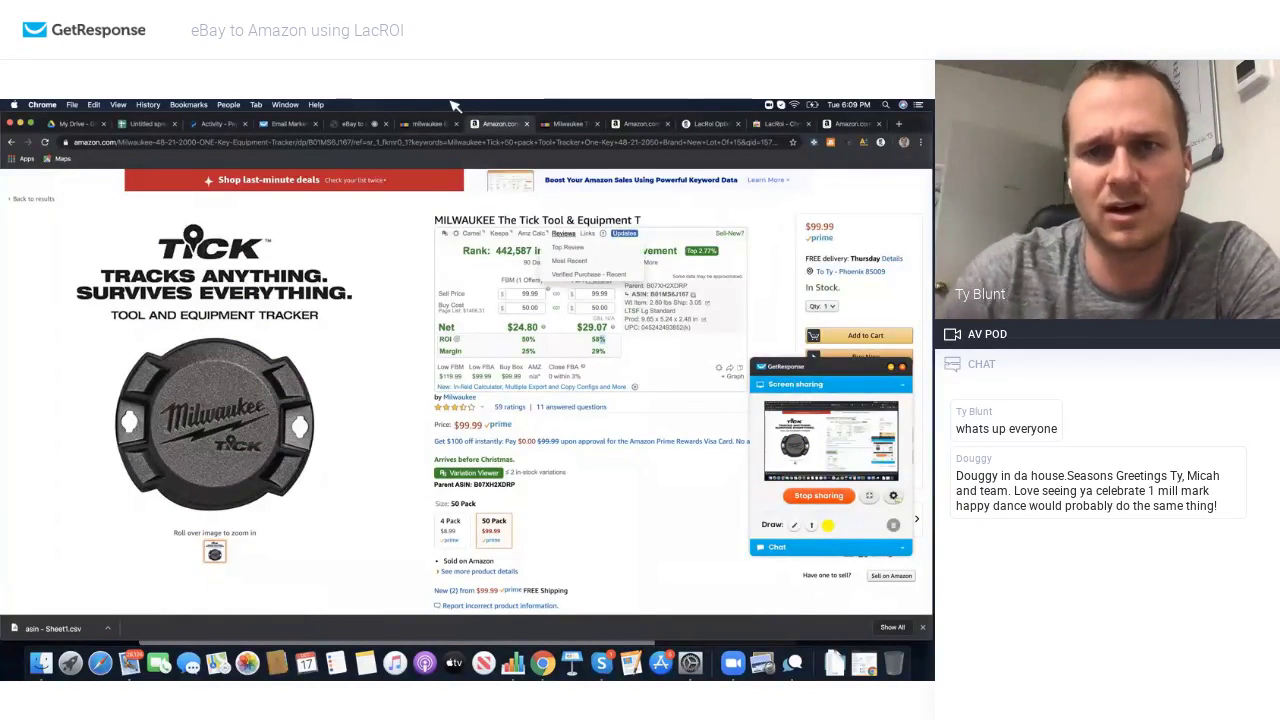
Step: Compare the eBay results with the Amazon Tick tracker page, then open the $3,000.00 (Lot of 60) listing
left_click(425, 123)
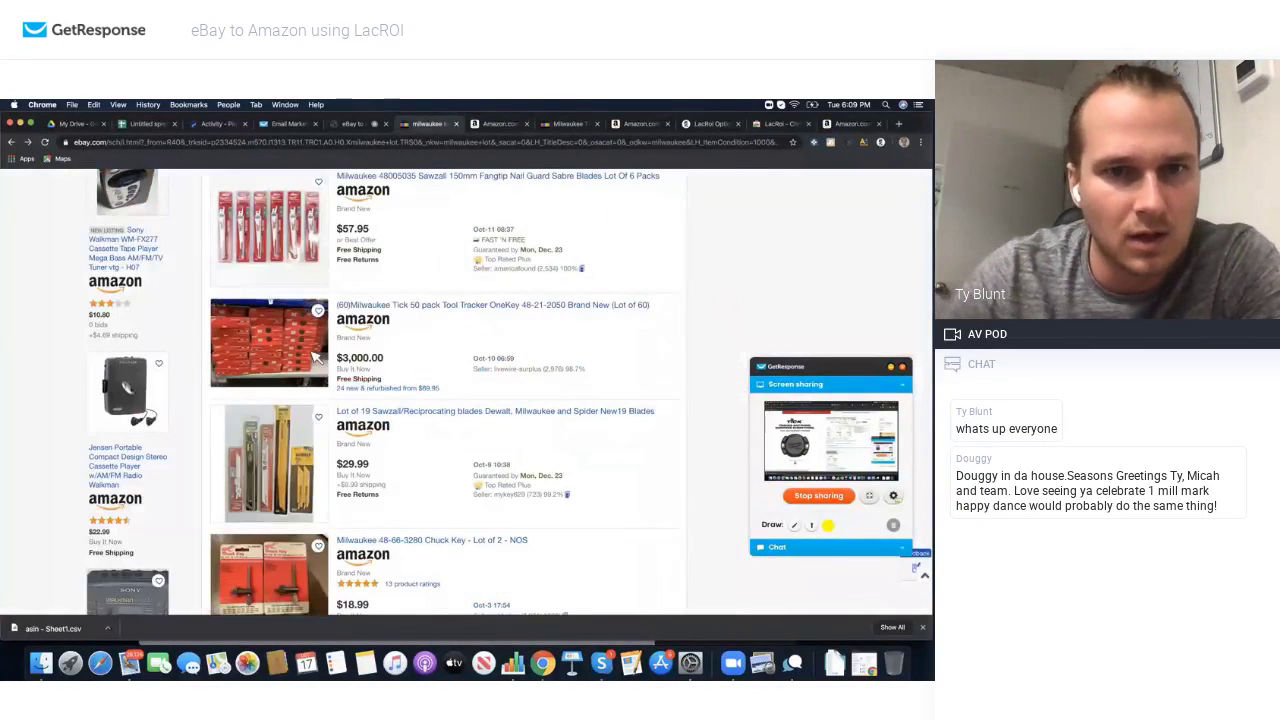
left_click(497, 125)
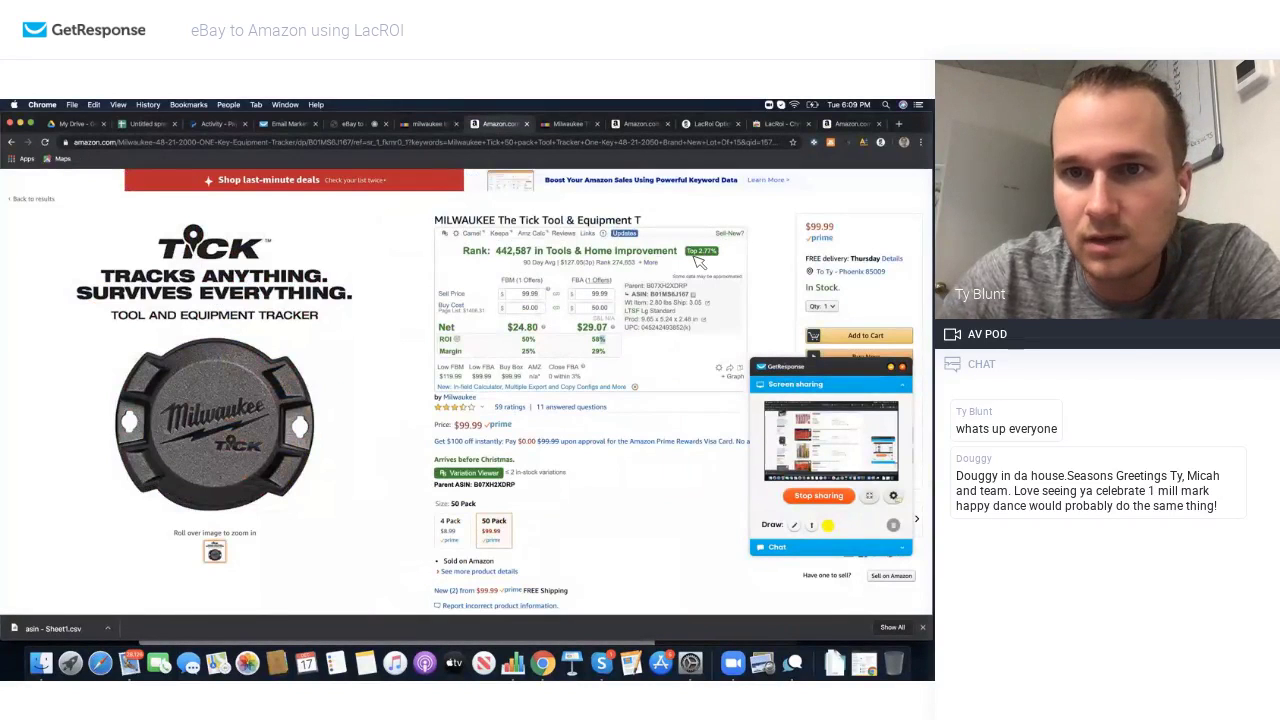
scroll(463, 416, "down", 3)
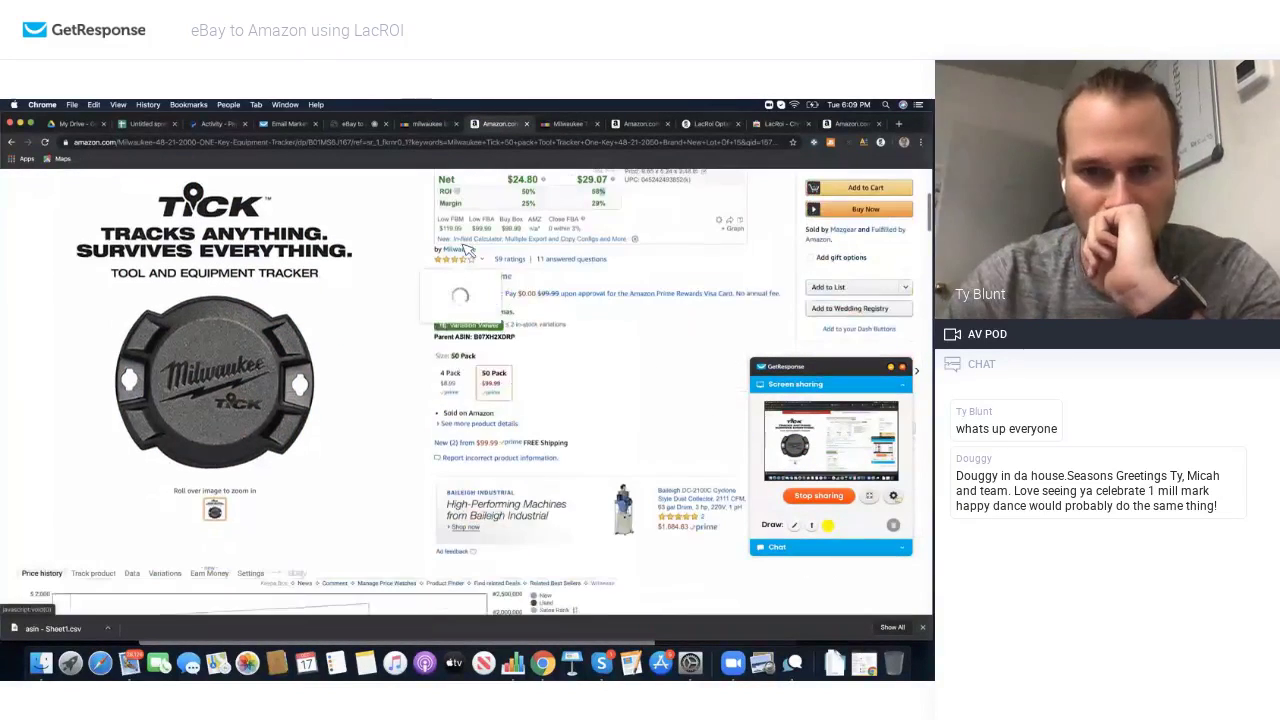
left_click(423, 124)
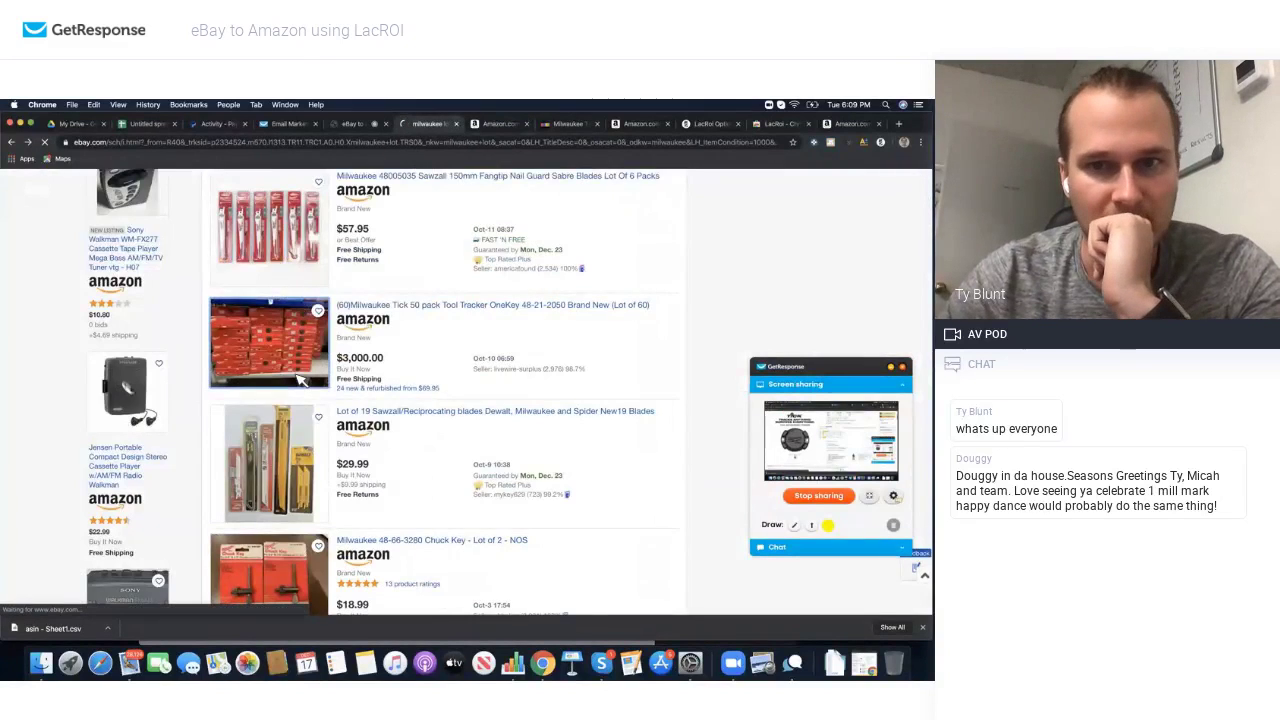
mouse_move(226, 432)
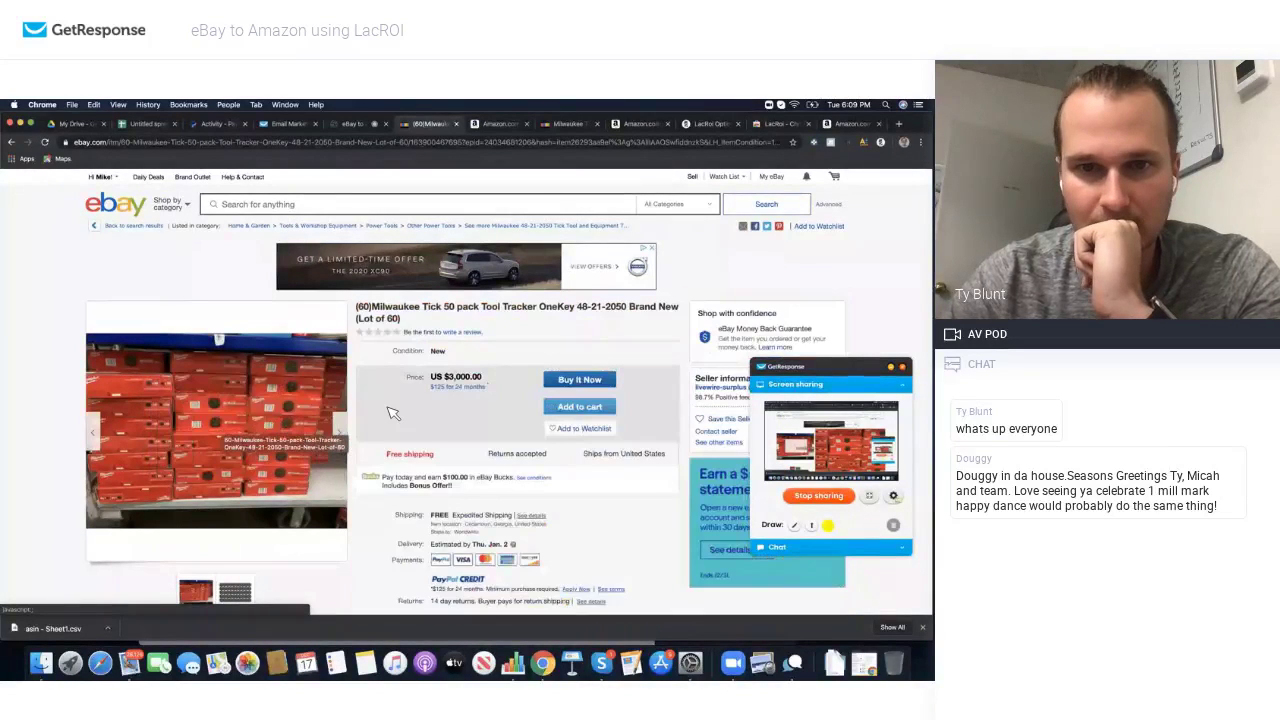
Step: Add the 60-lot Tick tracker listing to the eBay cart and dismiss the confirmation
scroll(577, 341, "down", 1)
left_click(578, 336)
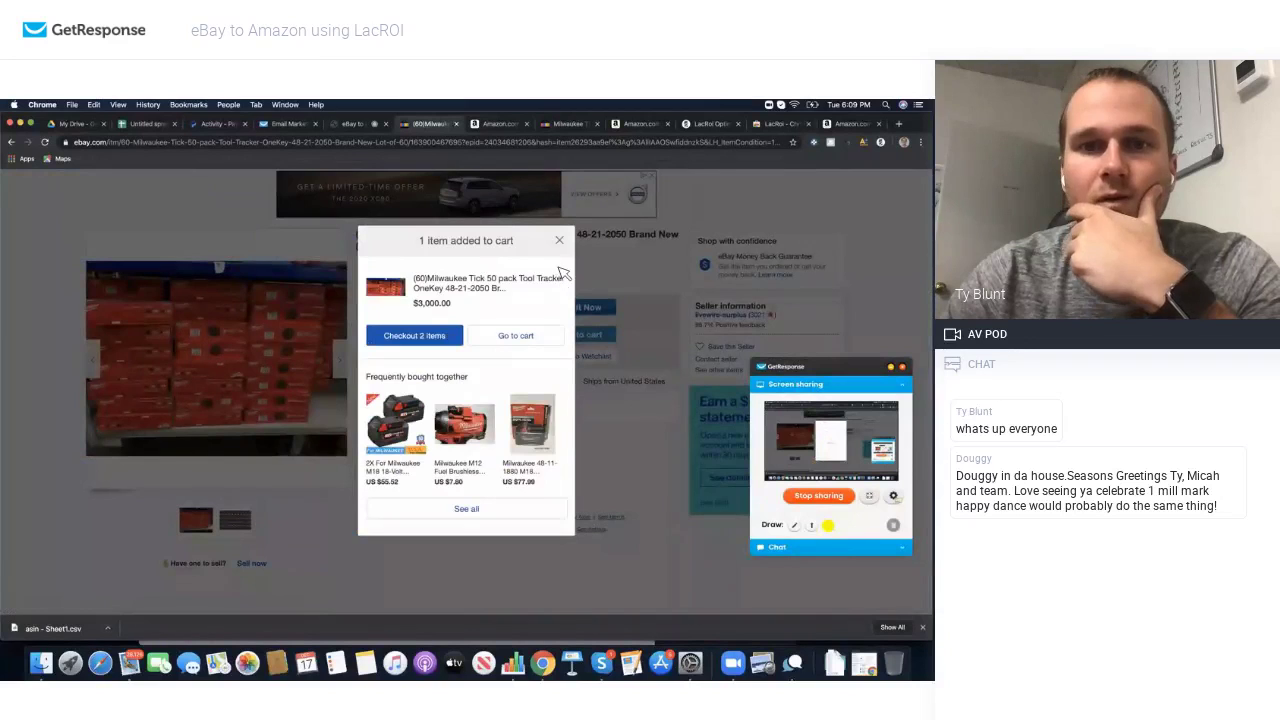
left_click(565, 242)
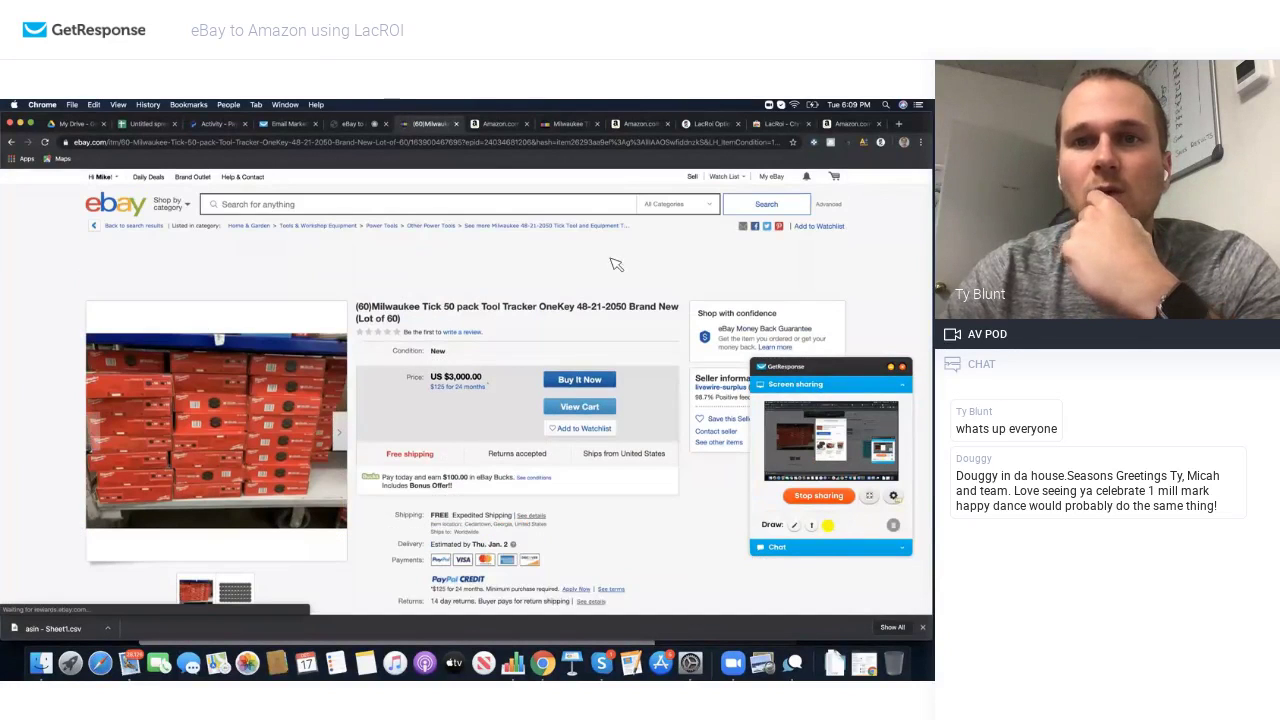
Step: Message the seller under the Other topic asking whether they'd take 2,000, then return to the listing
left_click(716, 432)
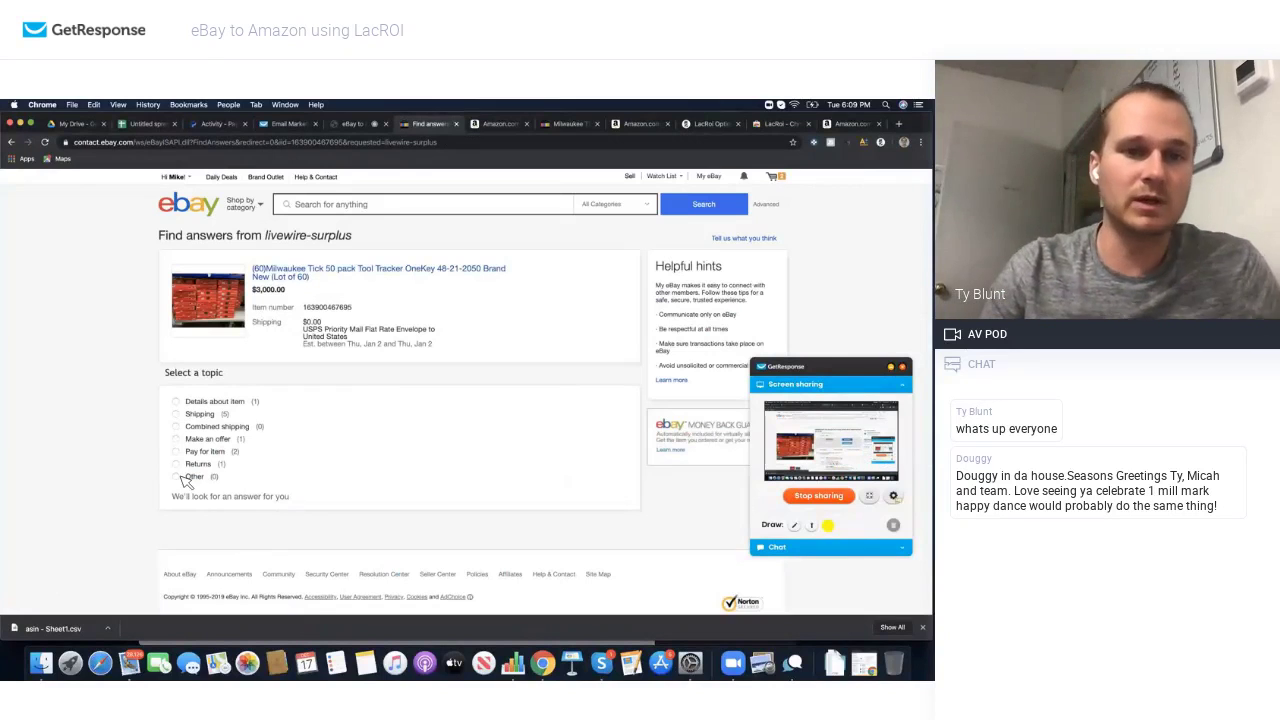
left_click(177, 477)
left_click(197, 521)
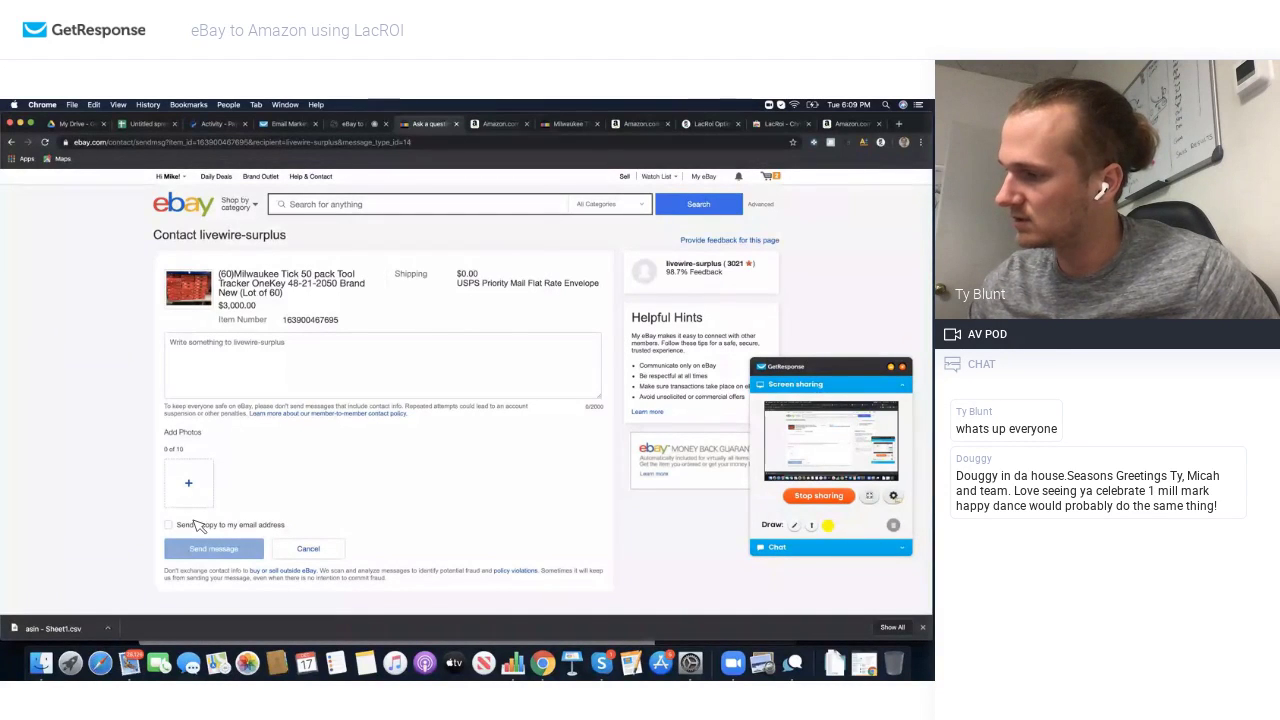
left_click(240, 385)
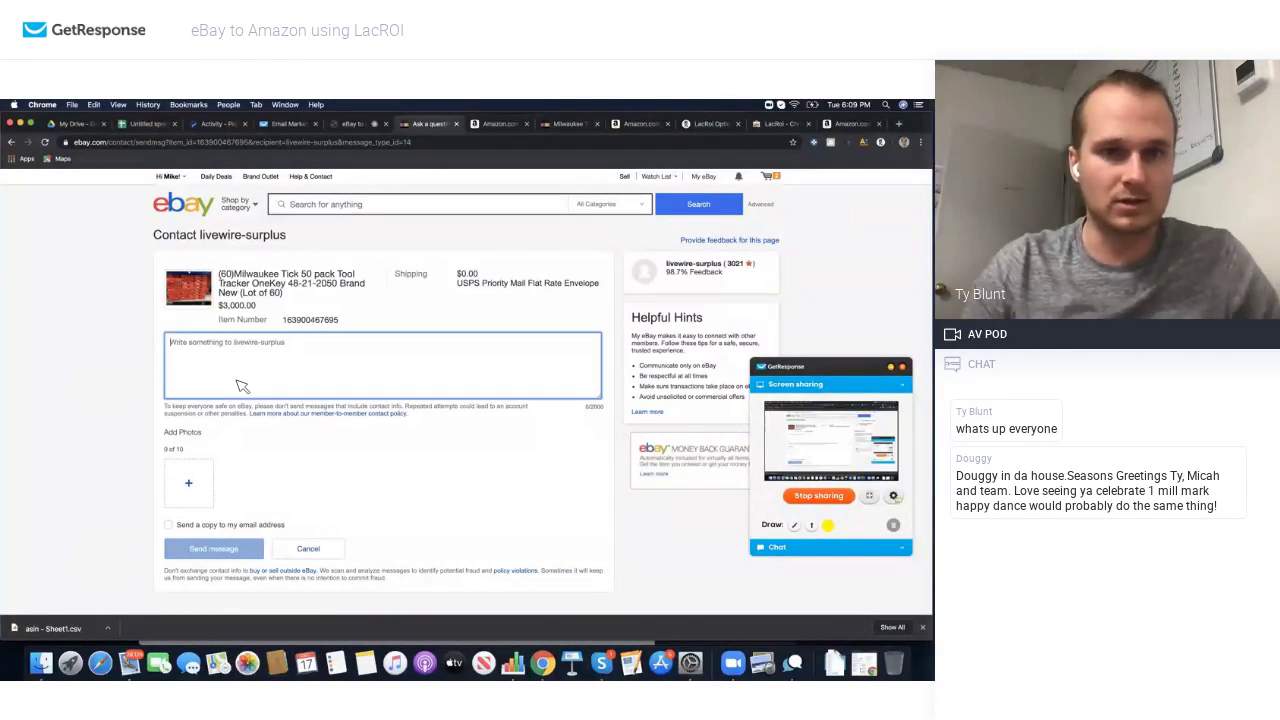
type("W")
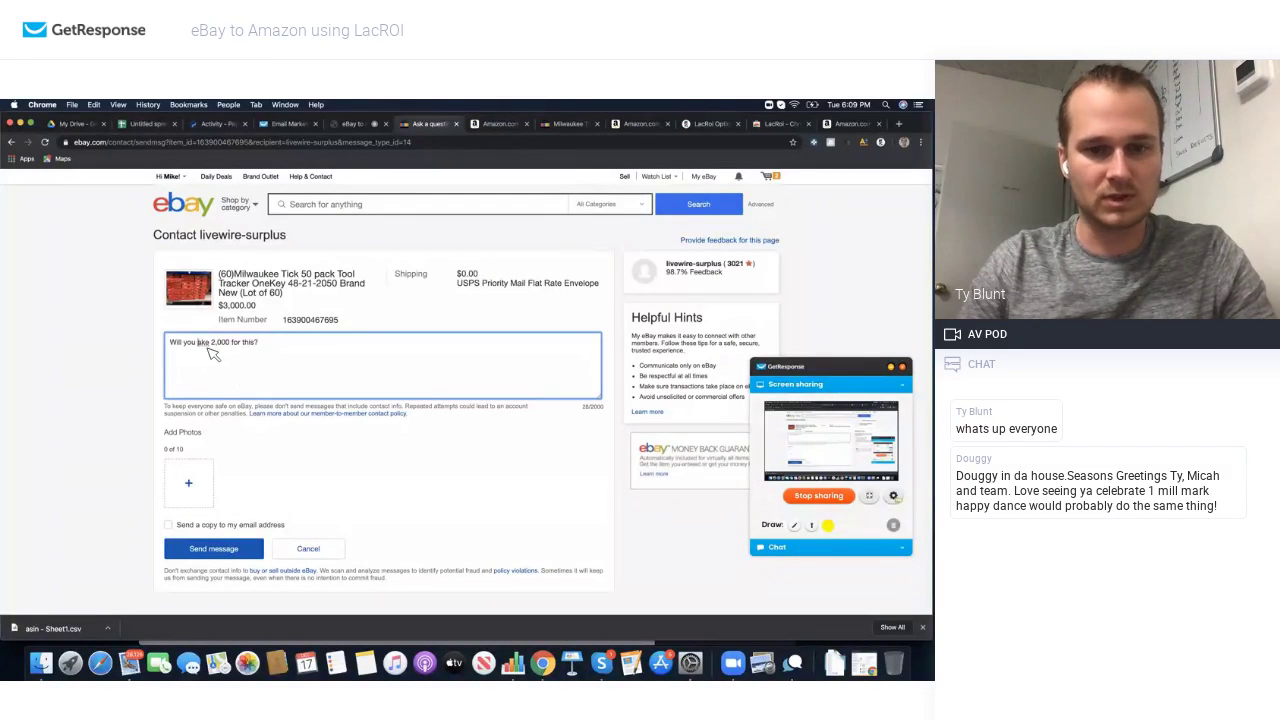
type("t")
left_click(214, 549)
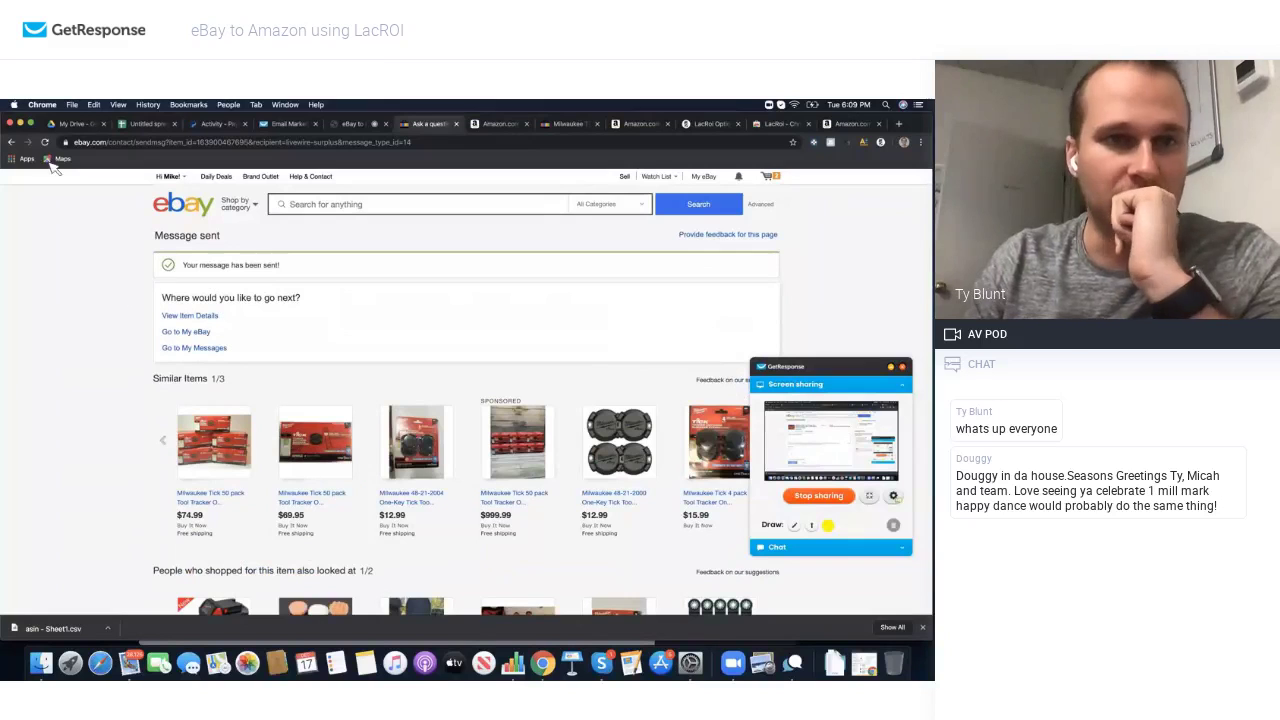
left_click(12, 142)
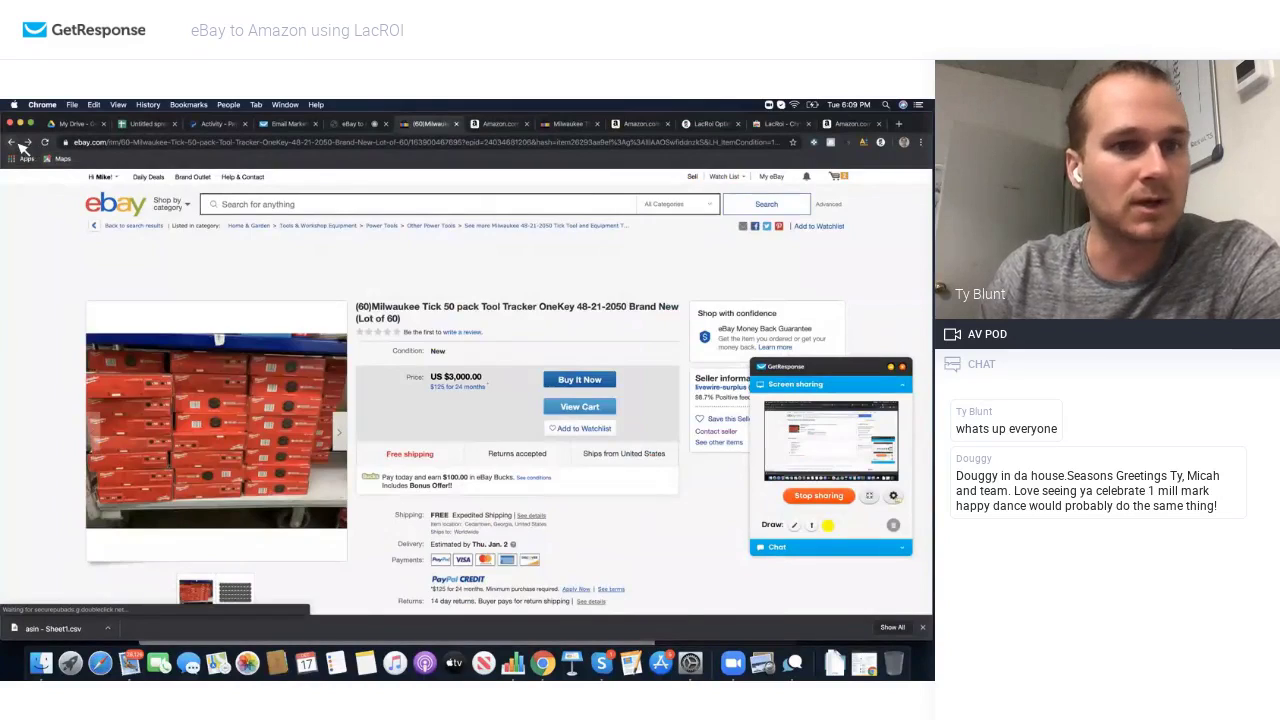
Step: Return to the eBay Milwaukee results and reload them so the Amazon data appears
left_click(18, 142)
scroll(270, 345, "down", 3)
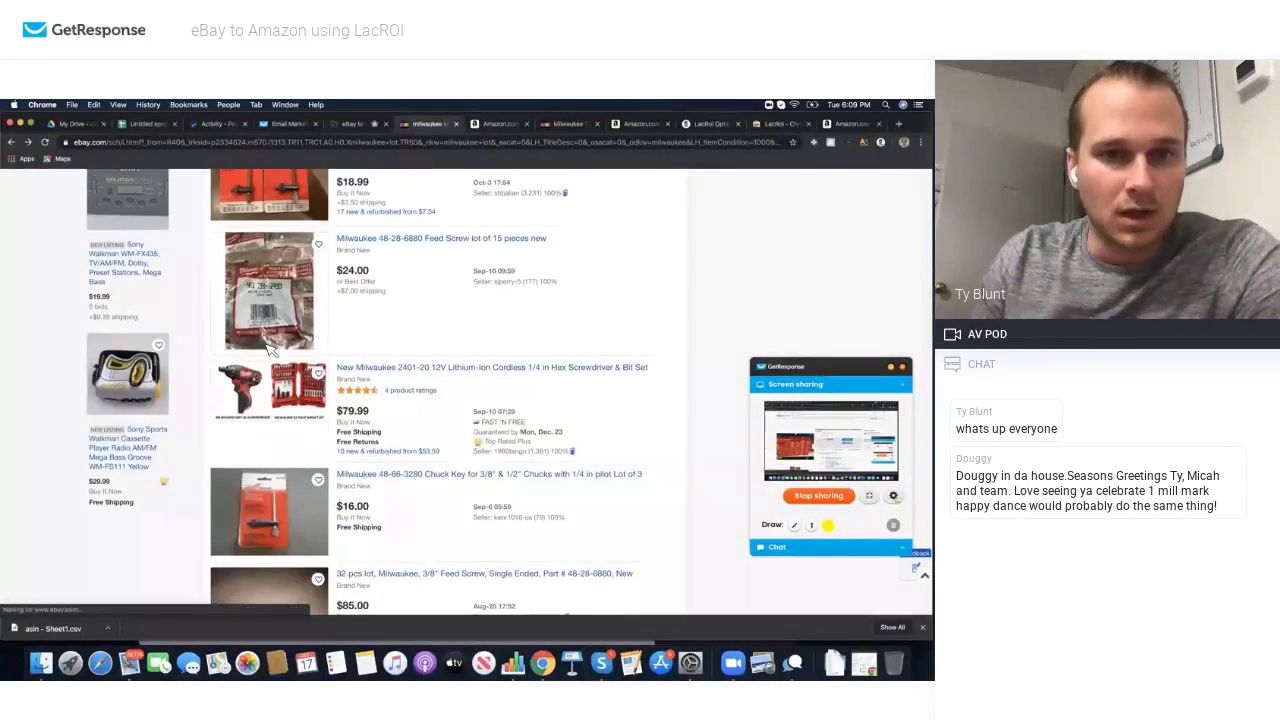
scroll(270, 345, "down", 10)
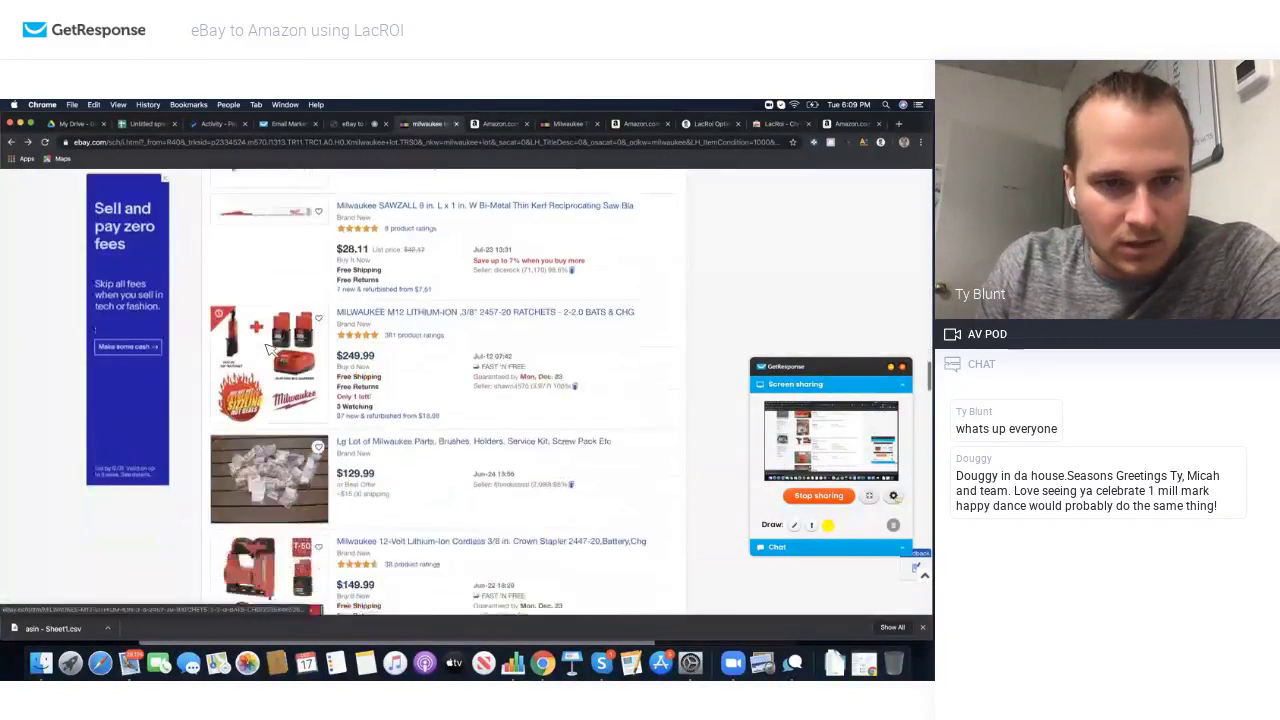
scroll(270, 345, "up", 15)
scroll(270, 348, "down", 3)
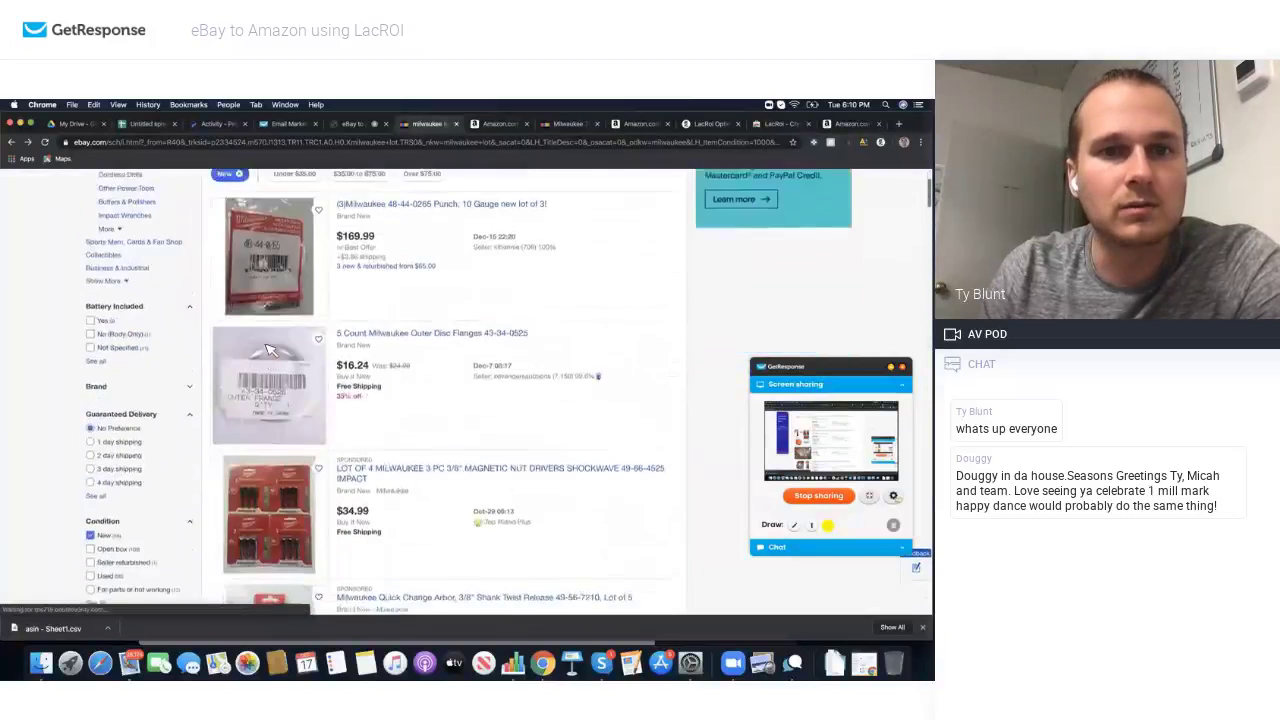
scroll(268, 348, "down", 3)
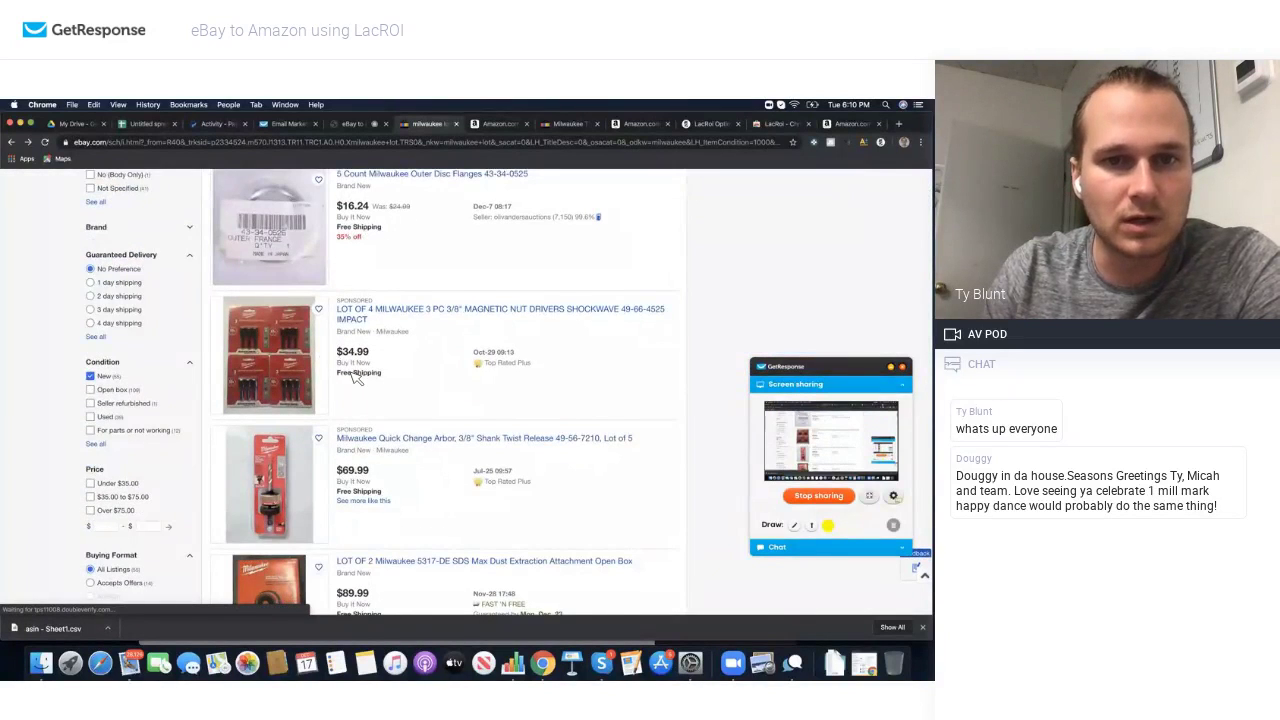
scroll(356, 377, "down", 6)
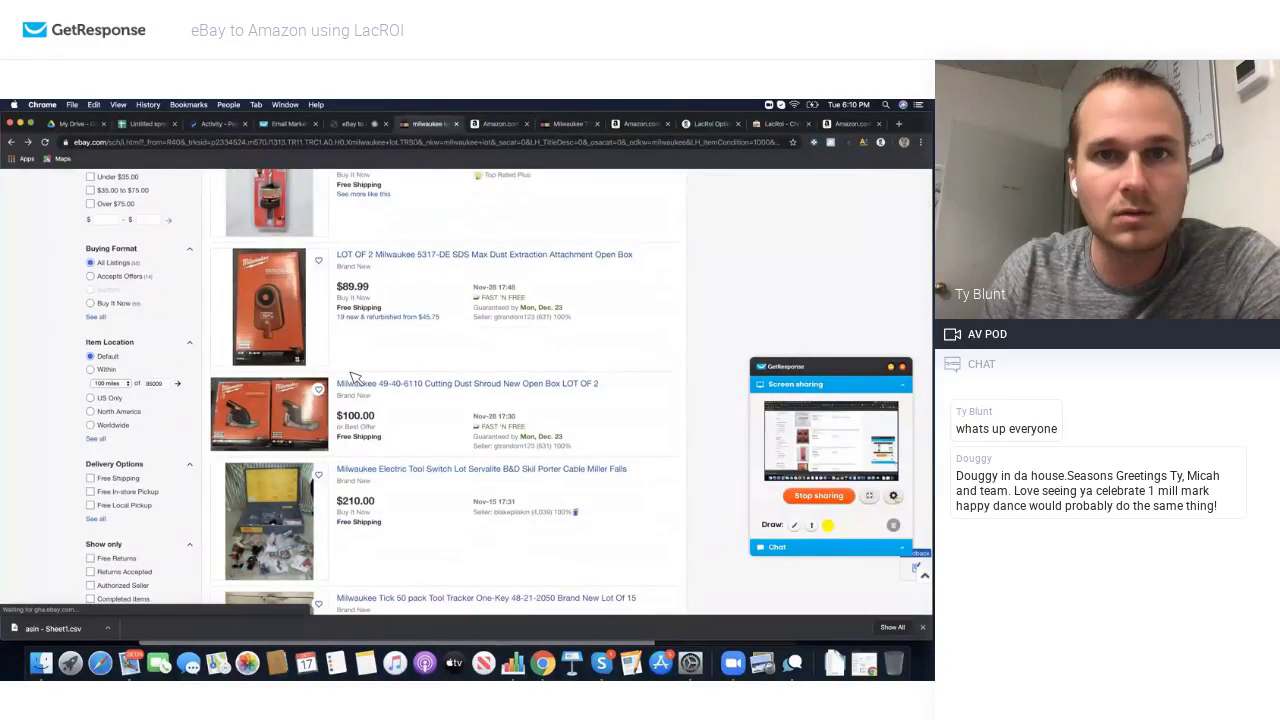
left_click(45, 143)
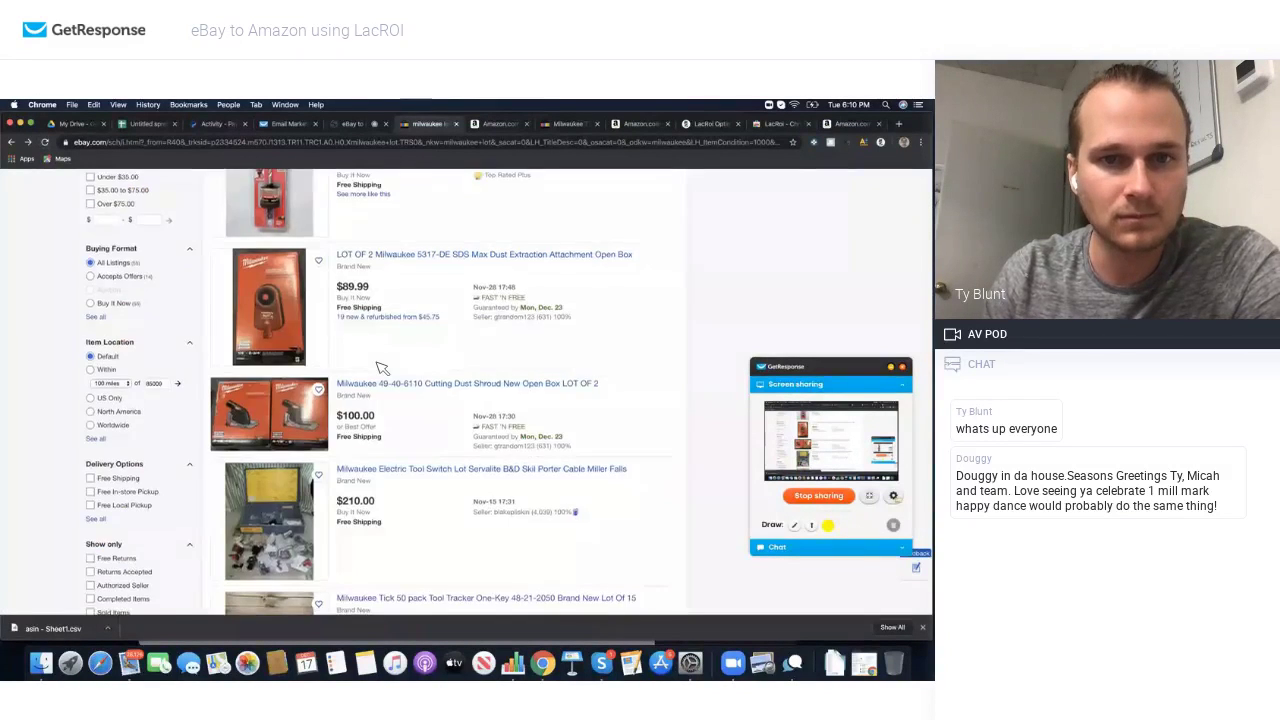
Step: Look up the Milwaukee 48005035 Sawzall Fangtip blade lot on Amazon, then return to the eBay results
scroll(382, 368, "down", 10)
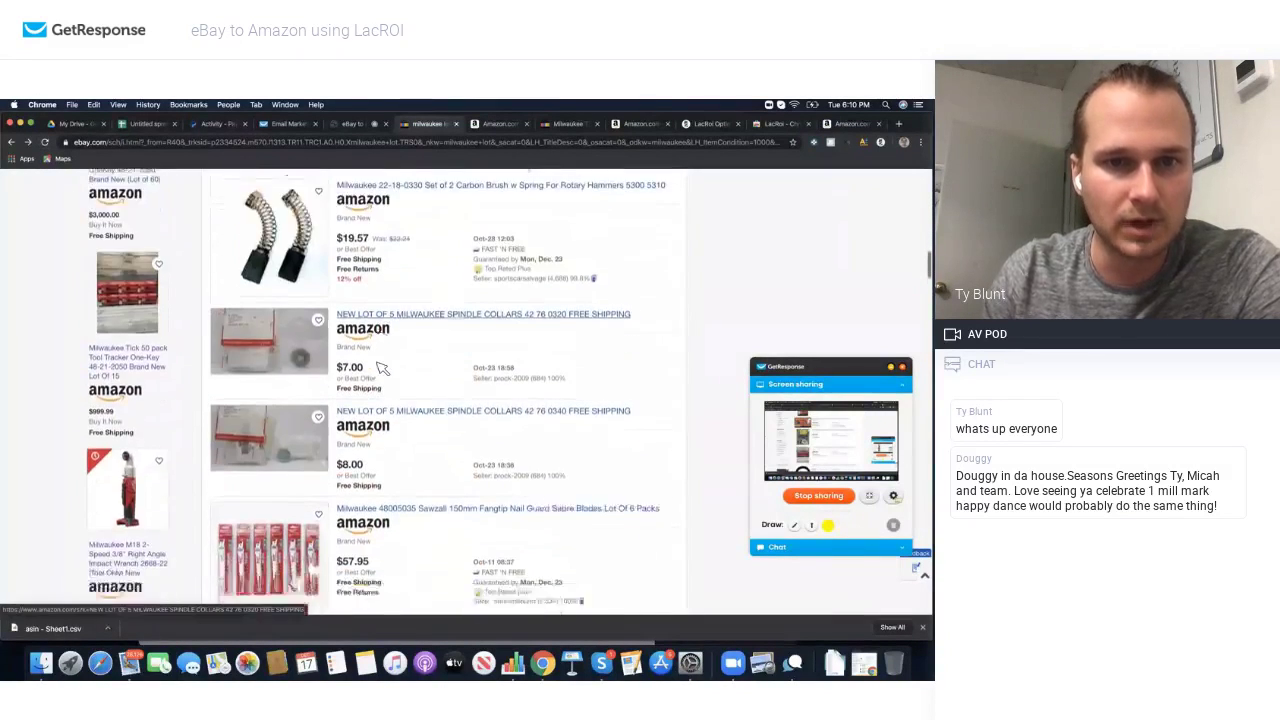
scroll(382, 368, "down", 4)
scroll(365, 287, "up", 1)
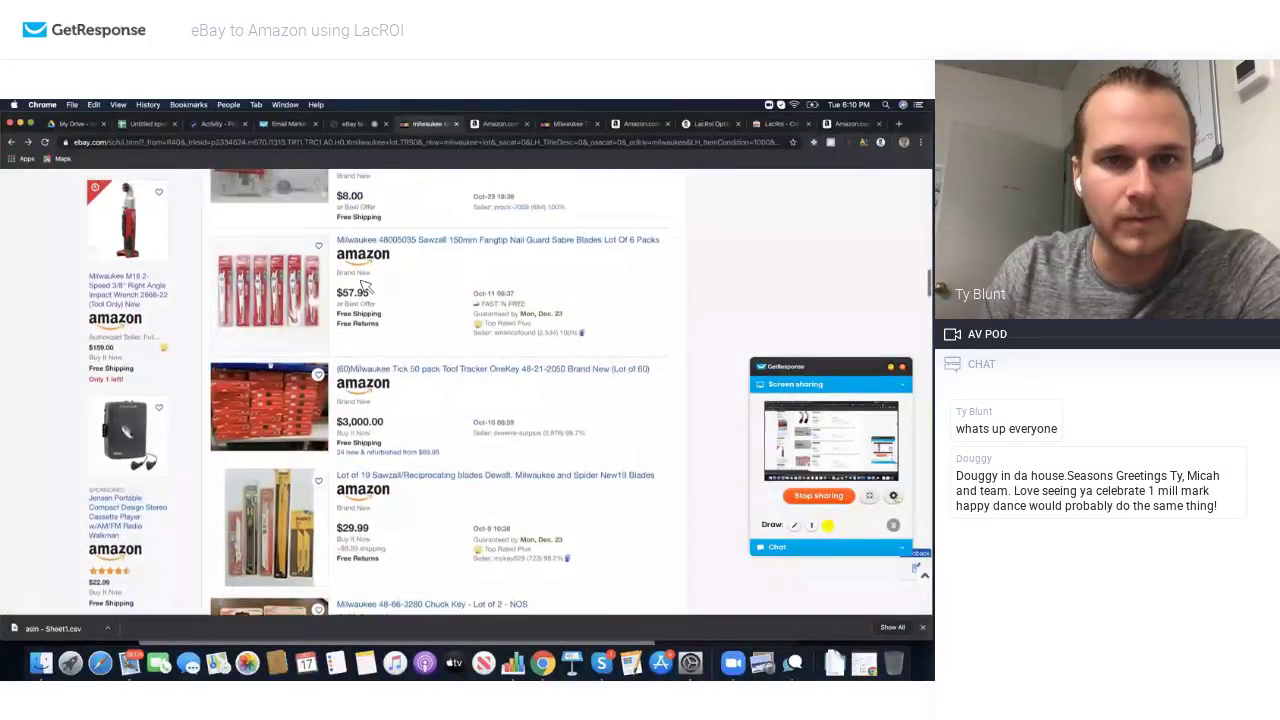
left_click(366, 262)
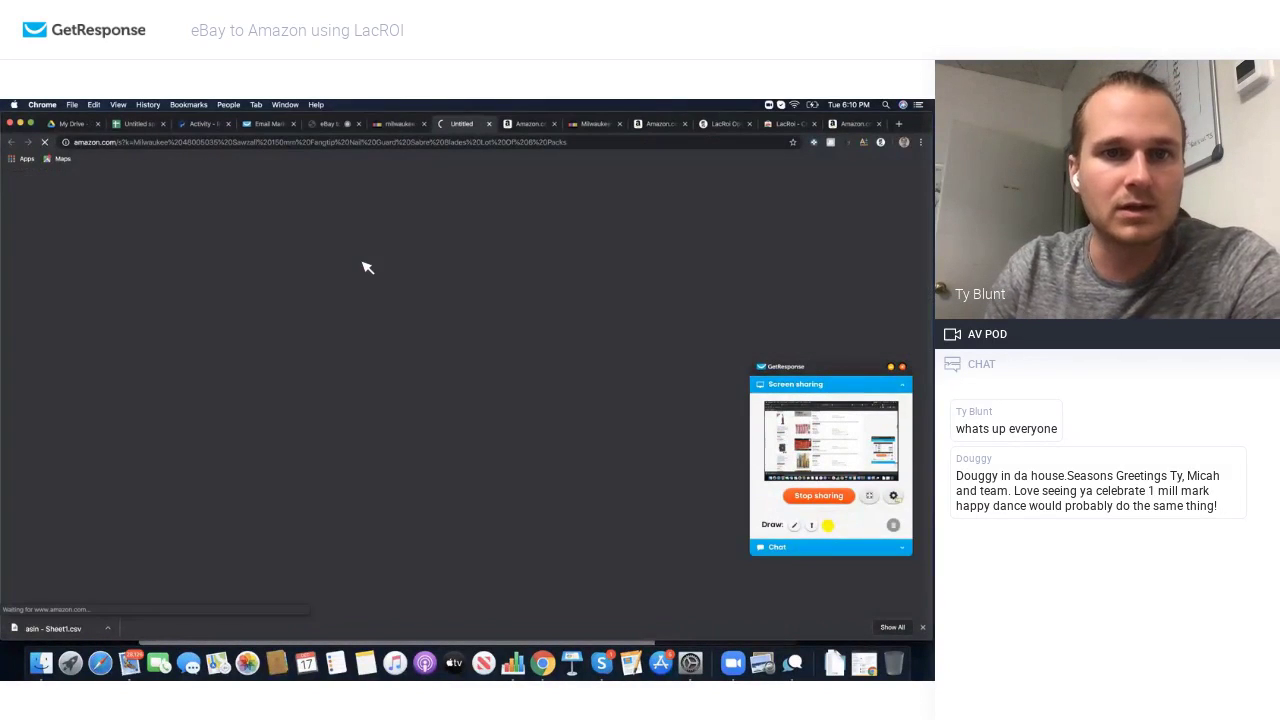
scroll(256, 410, "down", 1)
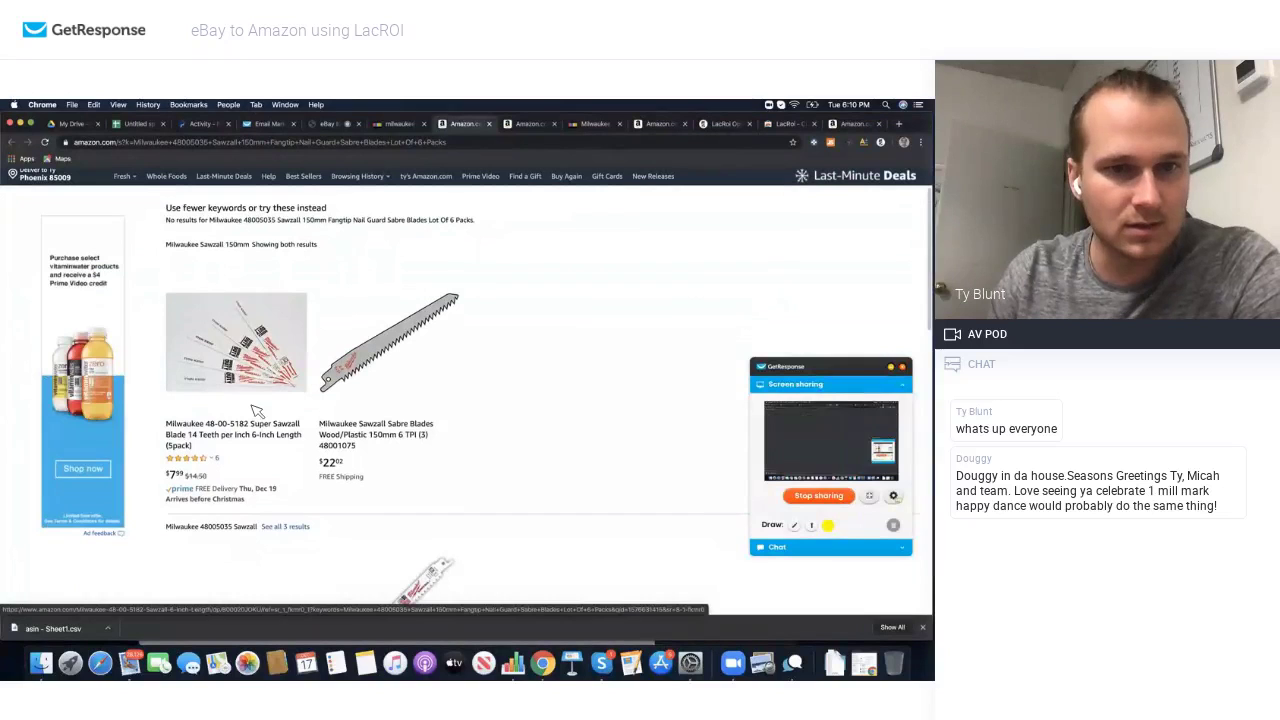
left_click(400, 124)
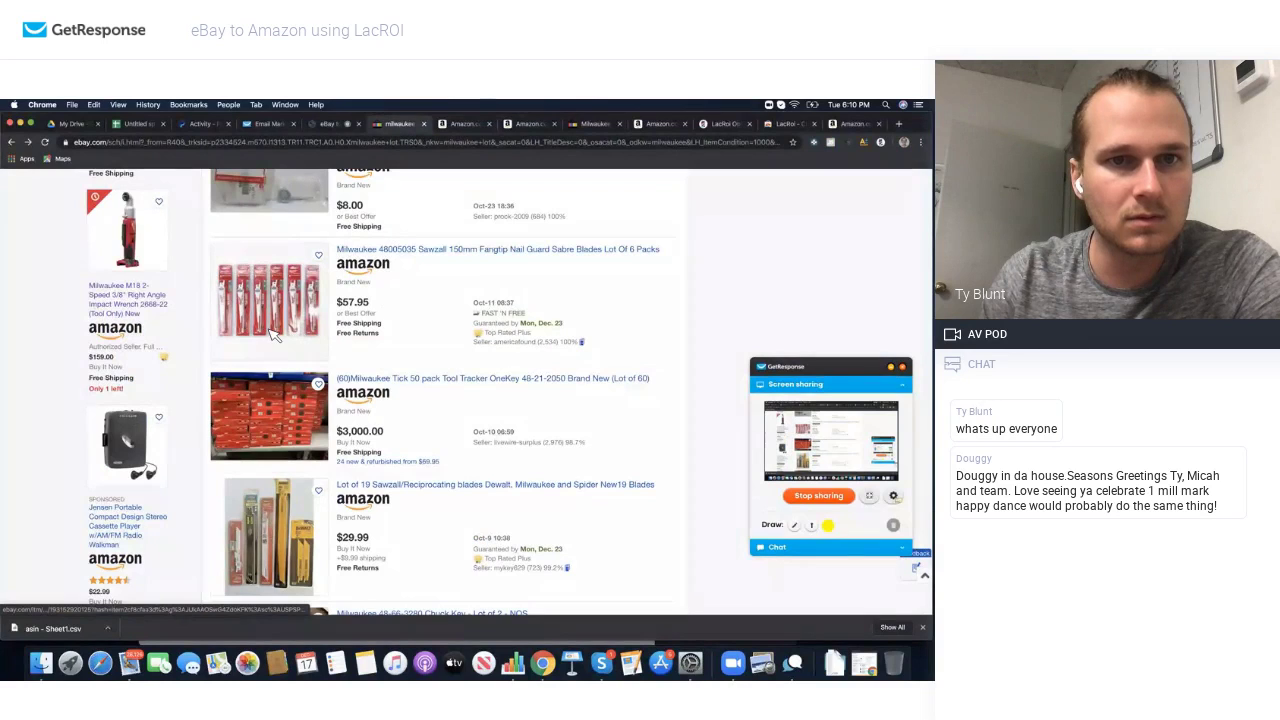
Step: Go to page 2 of the milwaukee lot results and browse down to the $49.99 hole saw lot
scroll(437, 390, "down", 10)
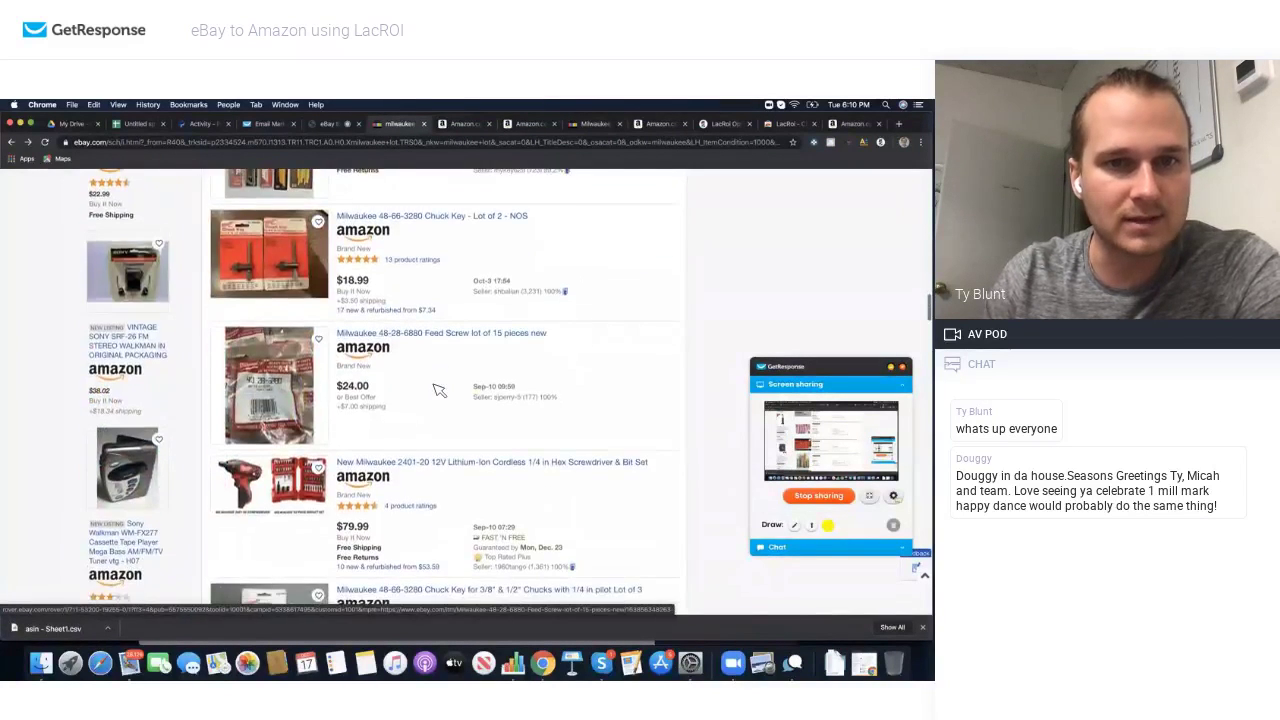
scroll(437, 390, "down", 10)
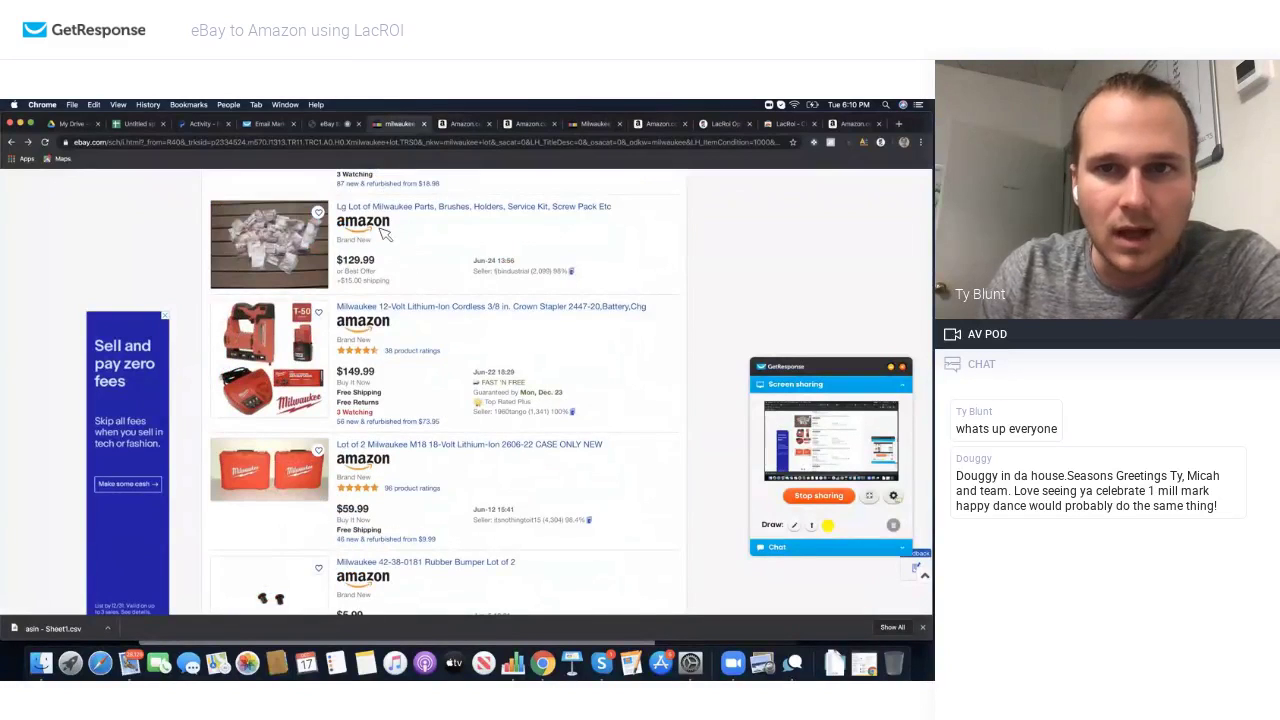
scroll(380, 240, "down", 4)
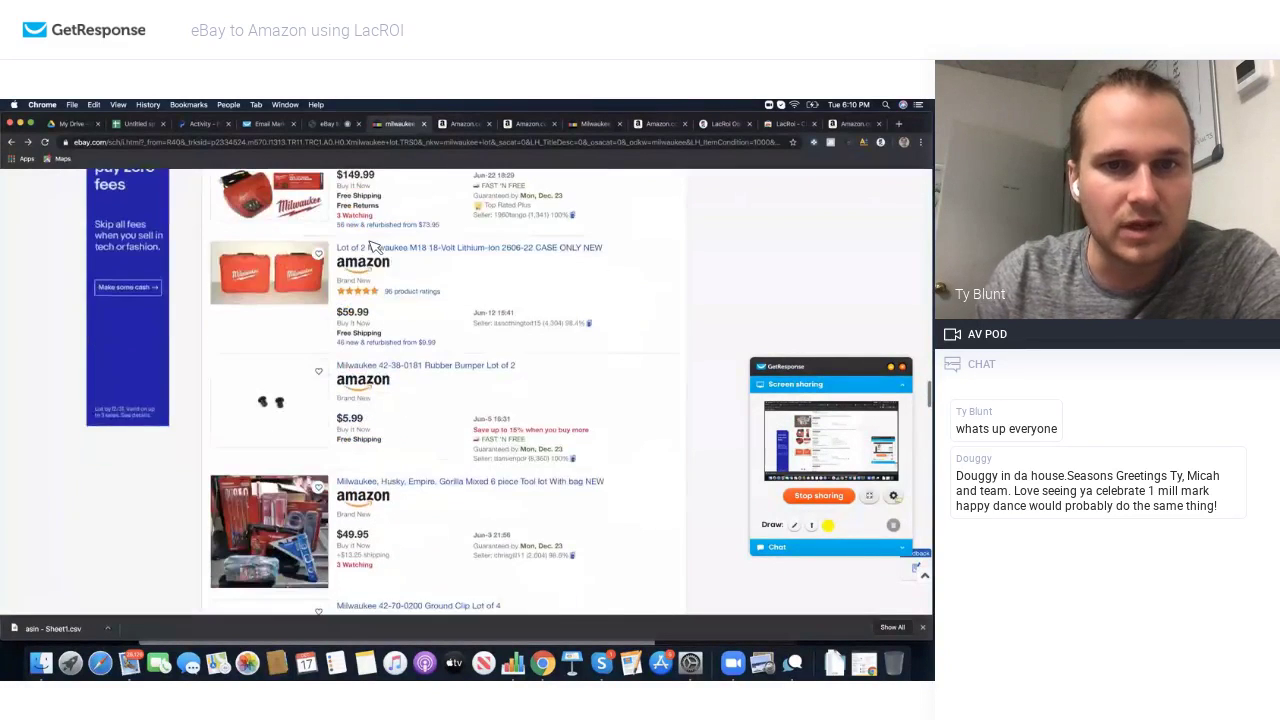
scroll(373, 245, "down", 6)
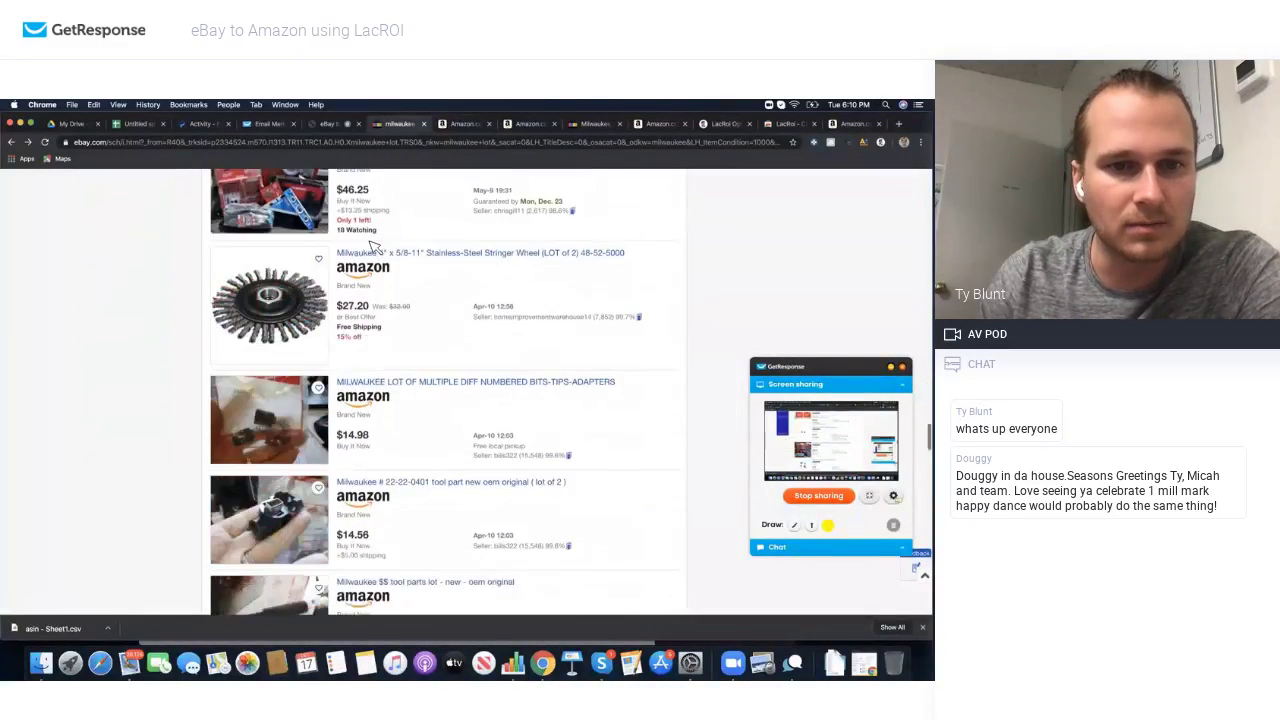
scroll(375, 246, "down", 12)
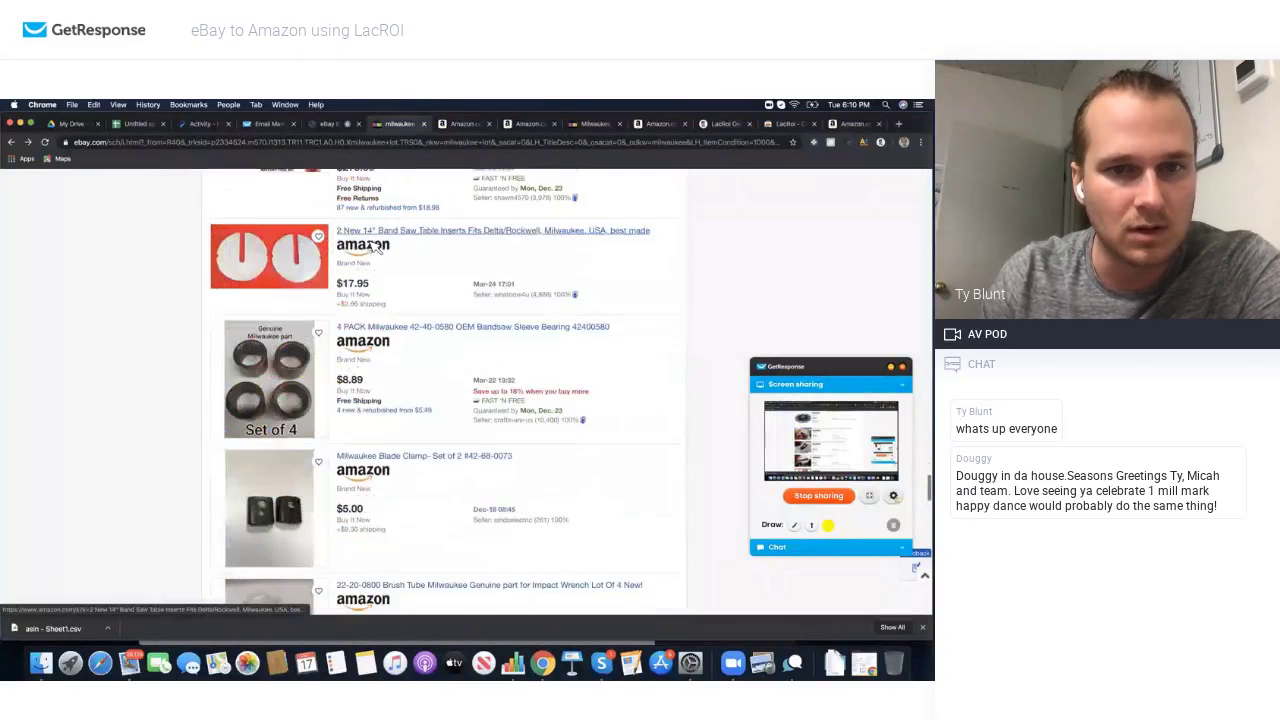
scroll(376, 247, "down", 15)
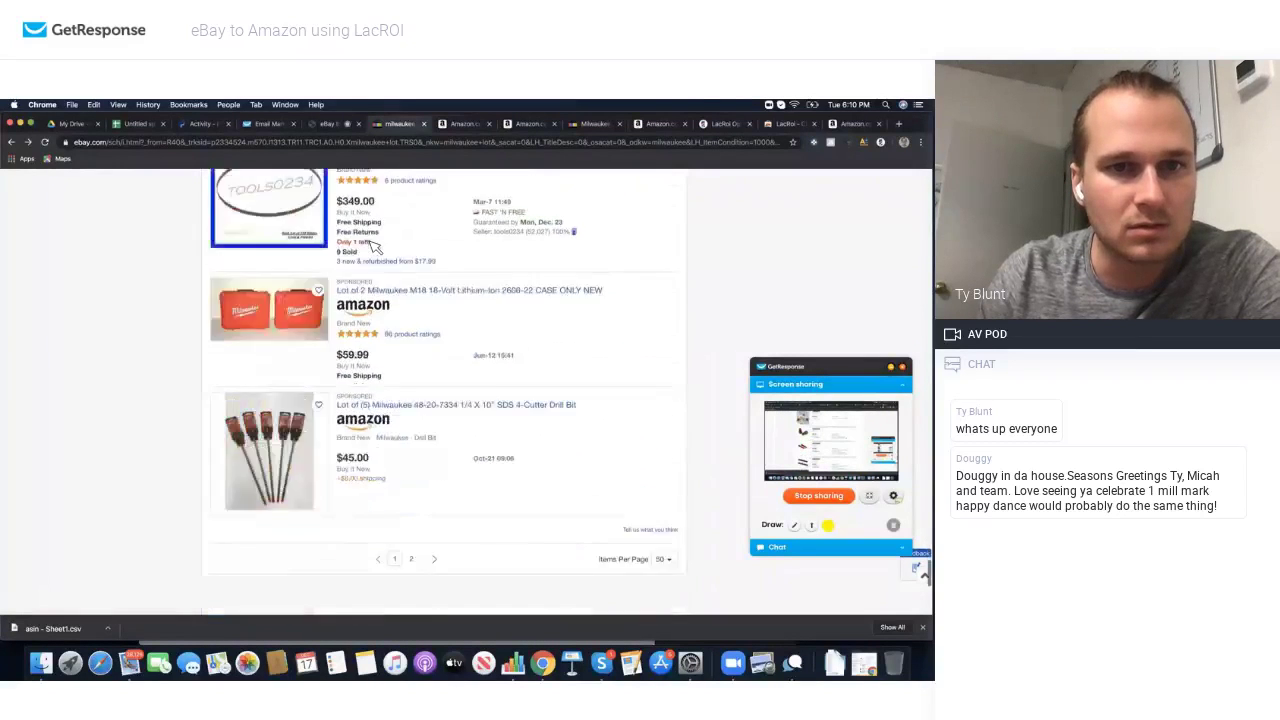
scroll(373, 245, "down", 4)
scroll(420, 391, "up", 2)
left_click(412, 433)
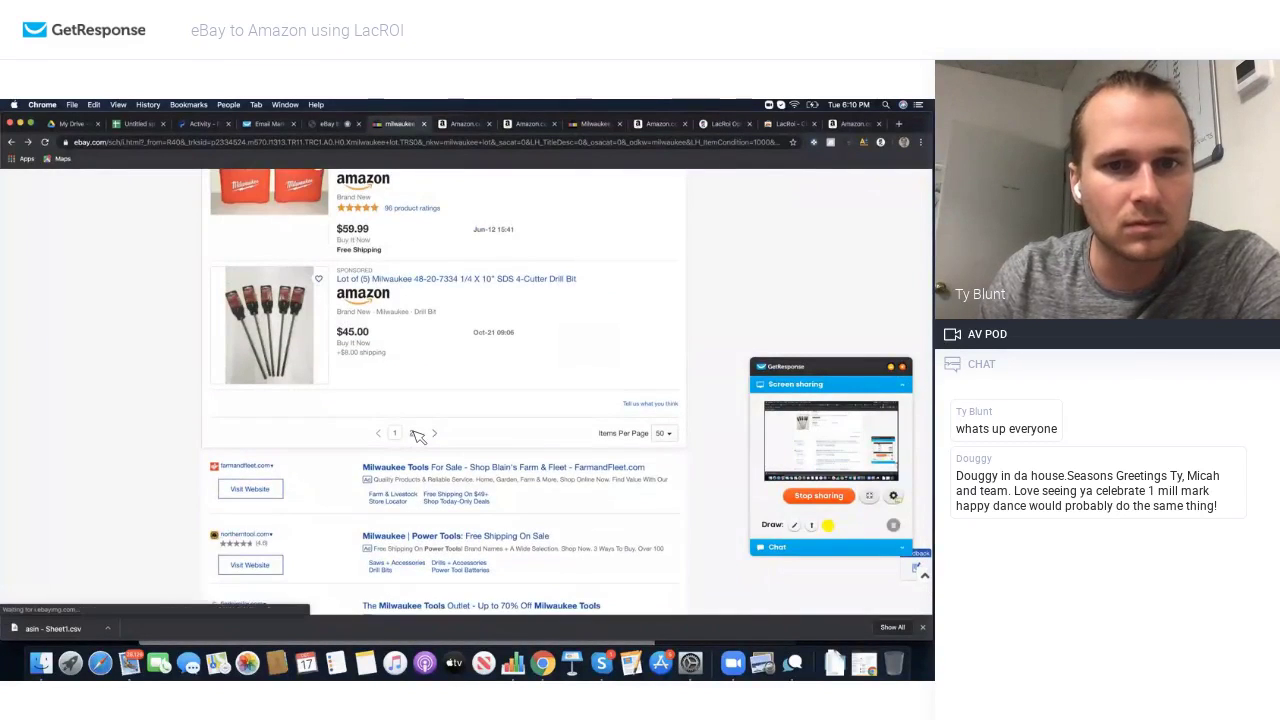
scroll(366, 403, "down", 5)
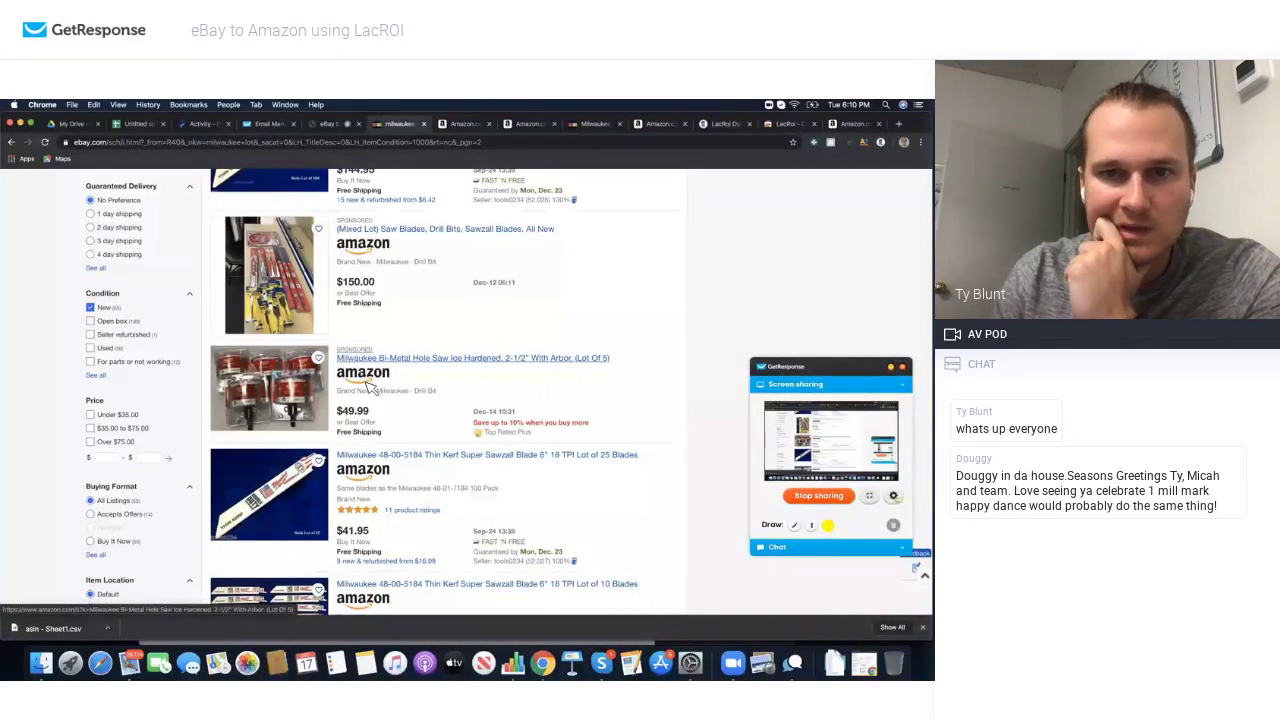
Step: Search Amazon for the Bi-Metal Hole Saw 2-1/2" lot of 5 and browse the results
left_click(369, 383)
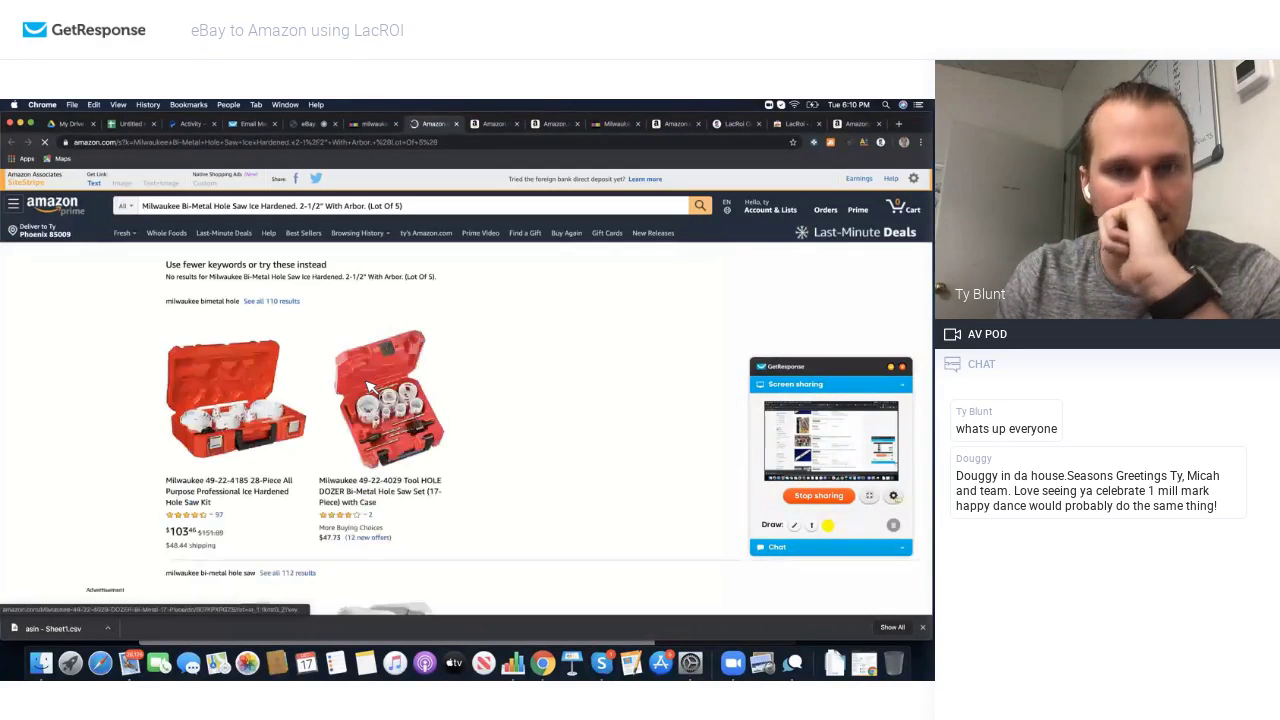
scroll(369, 383, "down", 5)
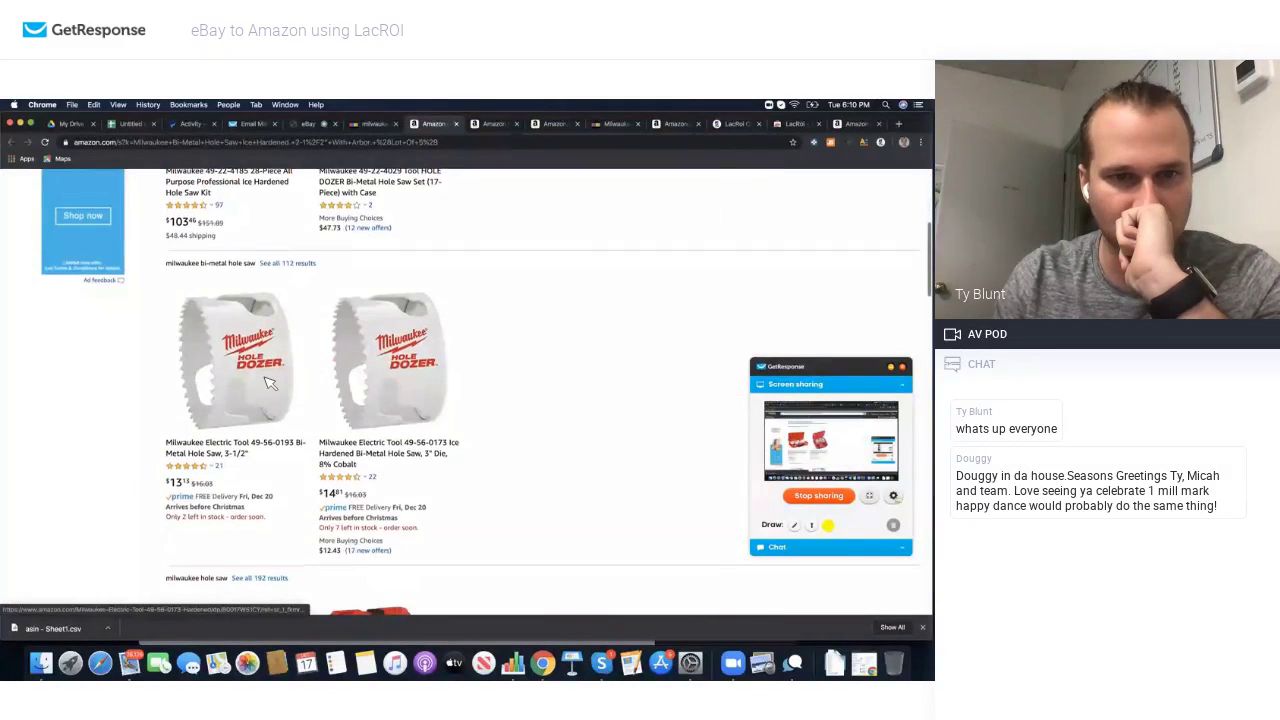
scroll(270, 383, "up", 5)
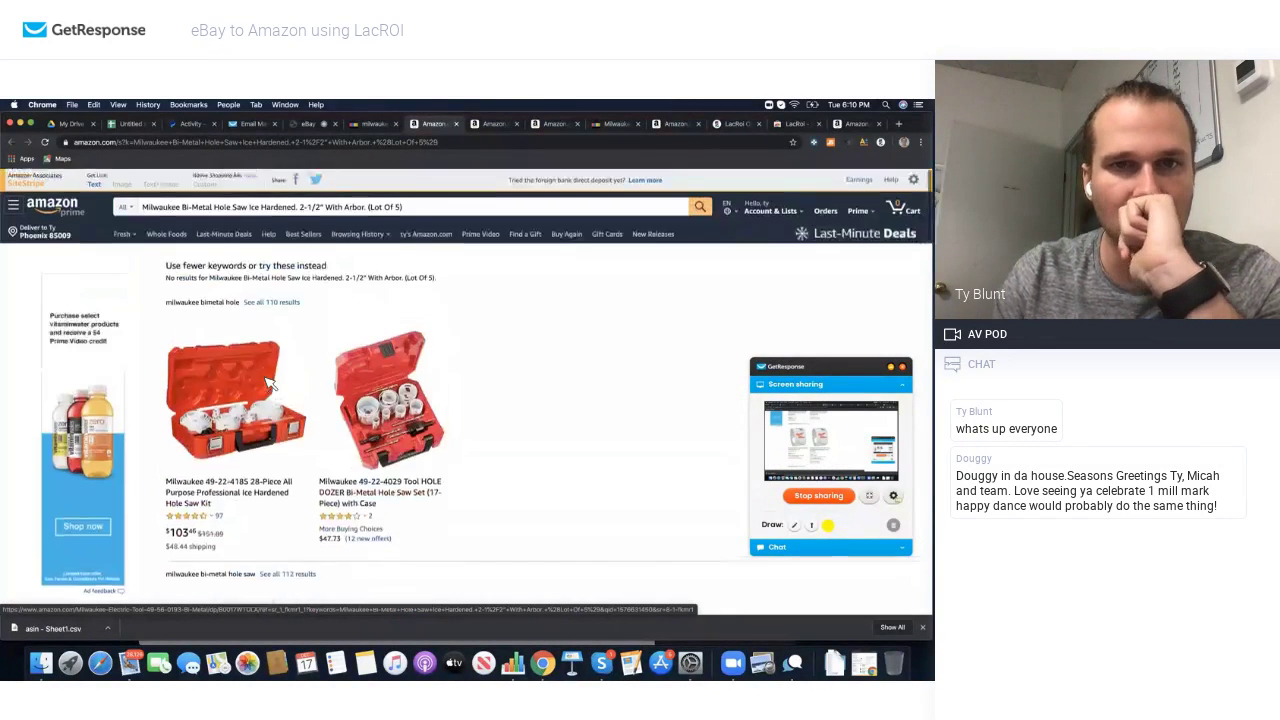
scroll(296, 416, "down", 7)
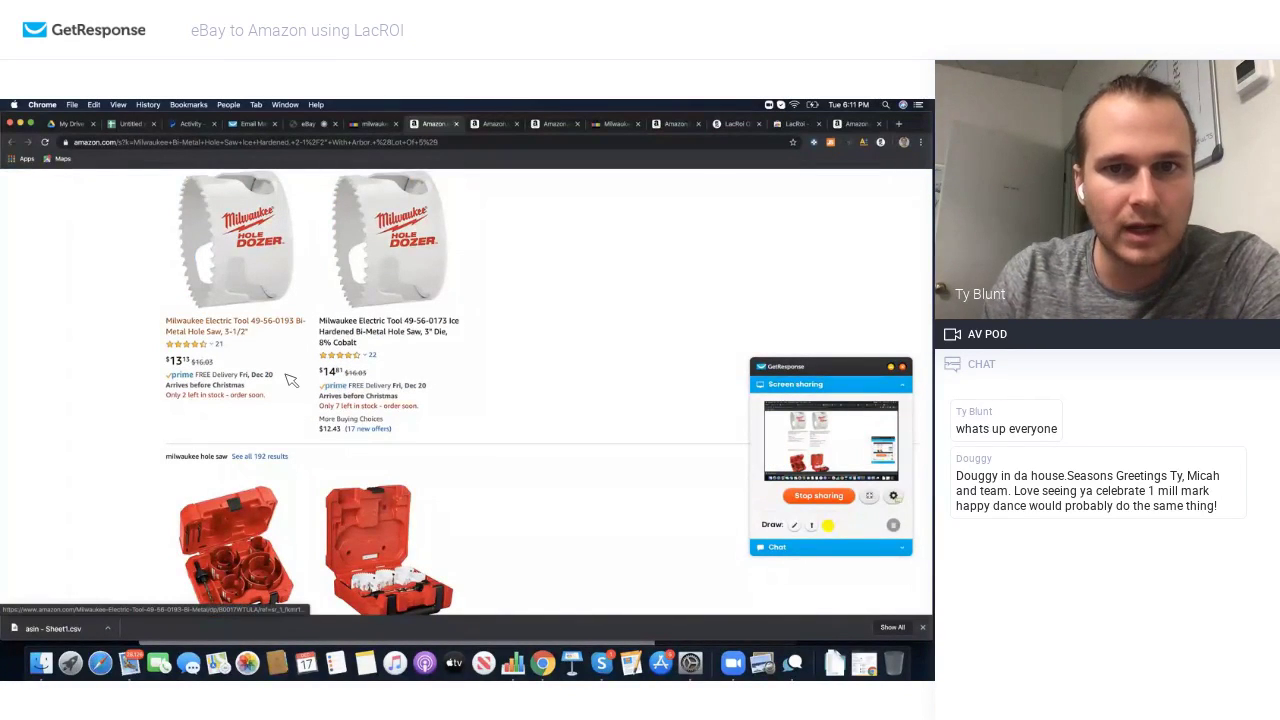
scroll(345, 378, "up", 1)
scroll(339, 378, "up", 5)
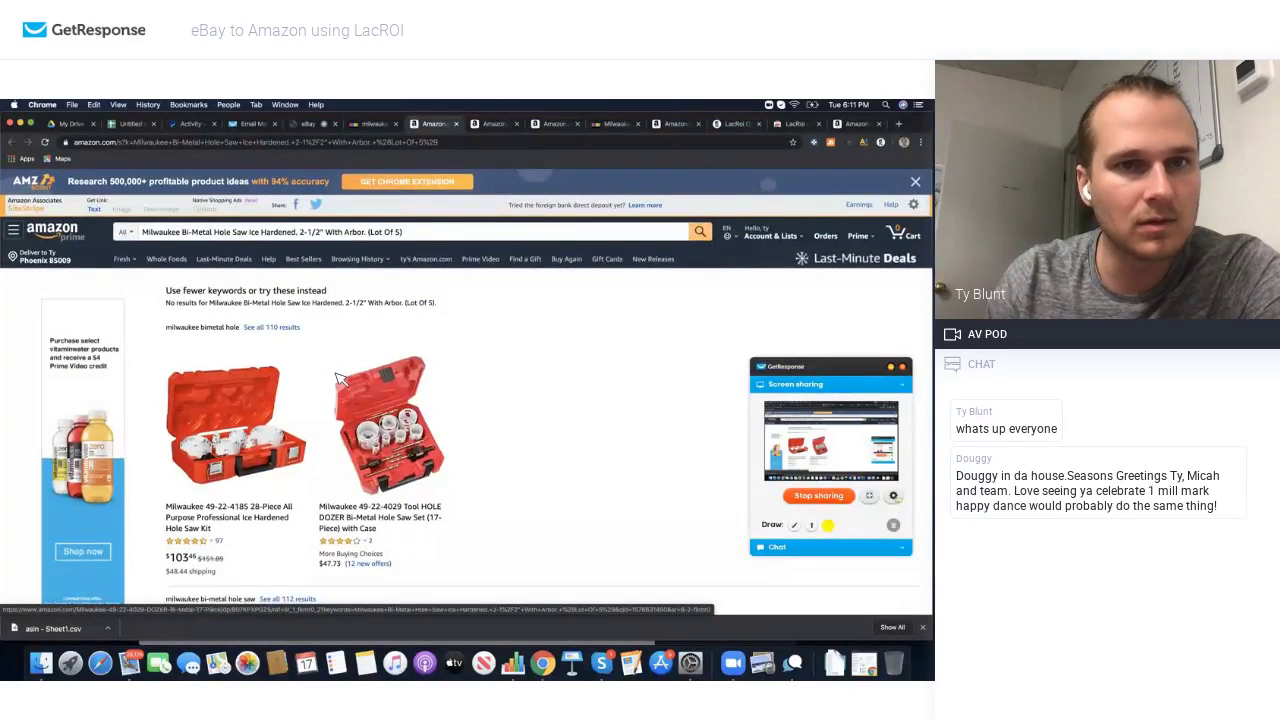
scroll(345, 379, "down", 5)
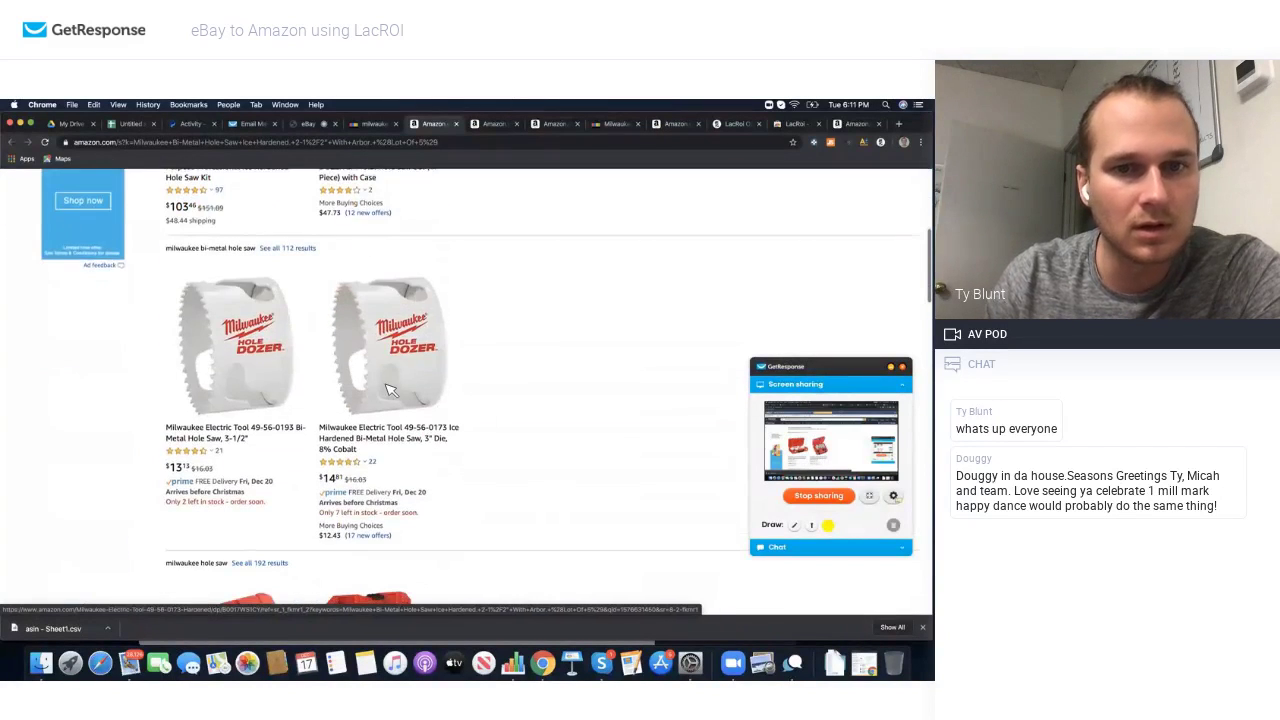
Step: Check the Milwaukee 49-56-0173 Hole Dozer product page, then return to eBay's page 2 results
left_click(390, 390)
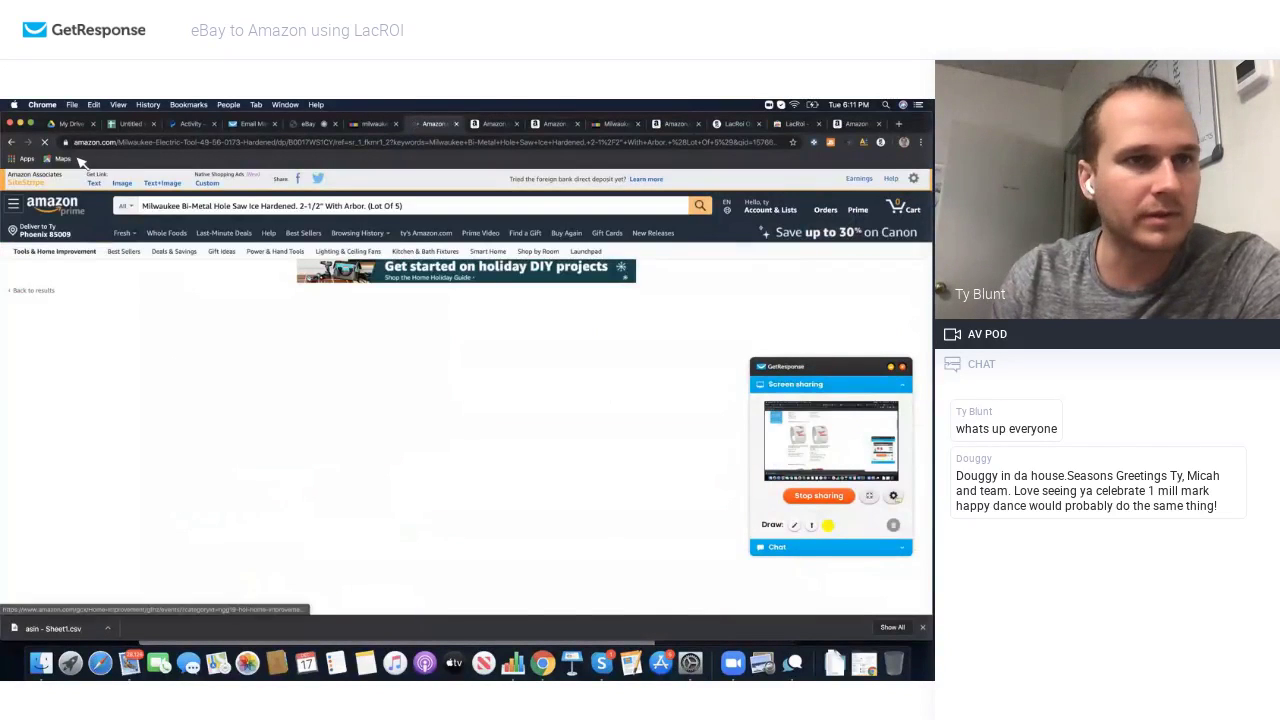
left_click(11, 142)
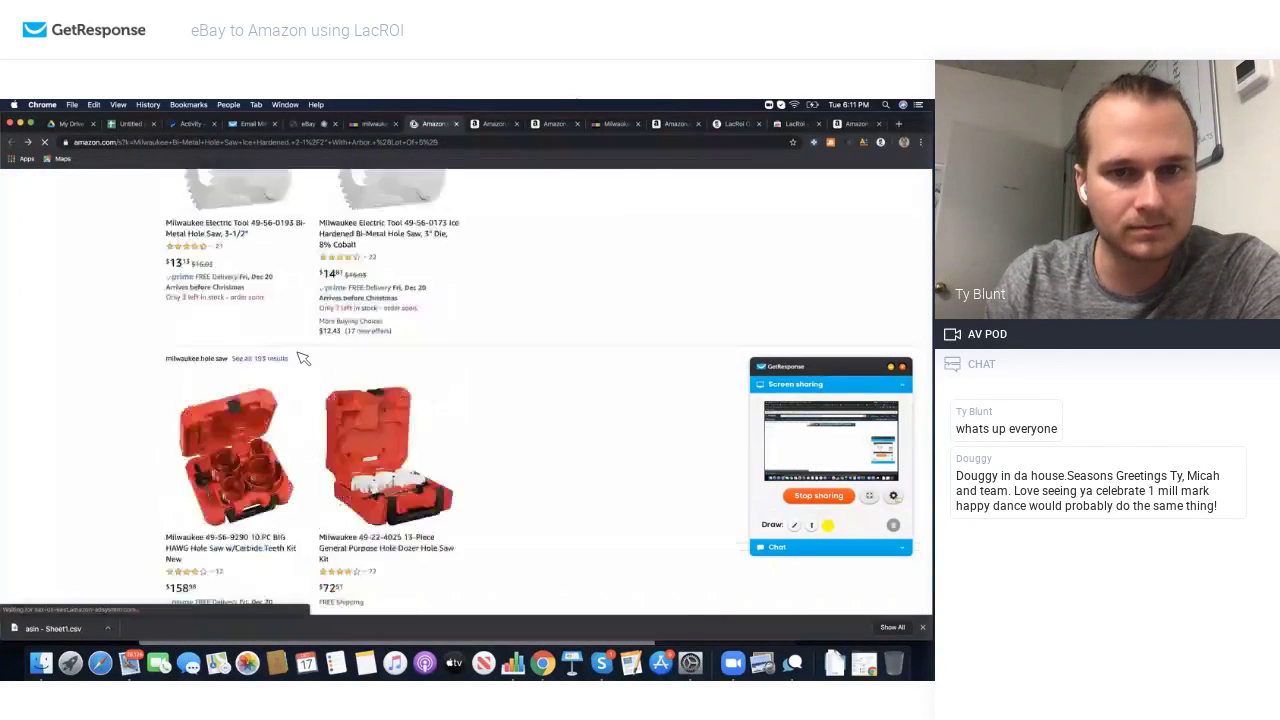
scroll(303, 358, "down", 6)
scroll(303, 358, "up", 1)
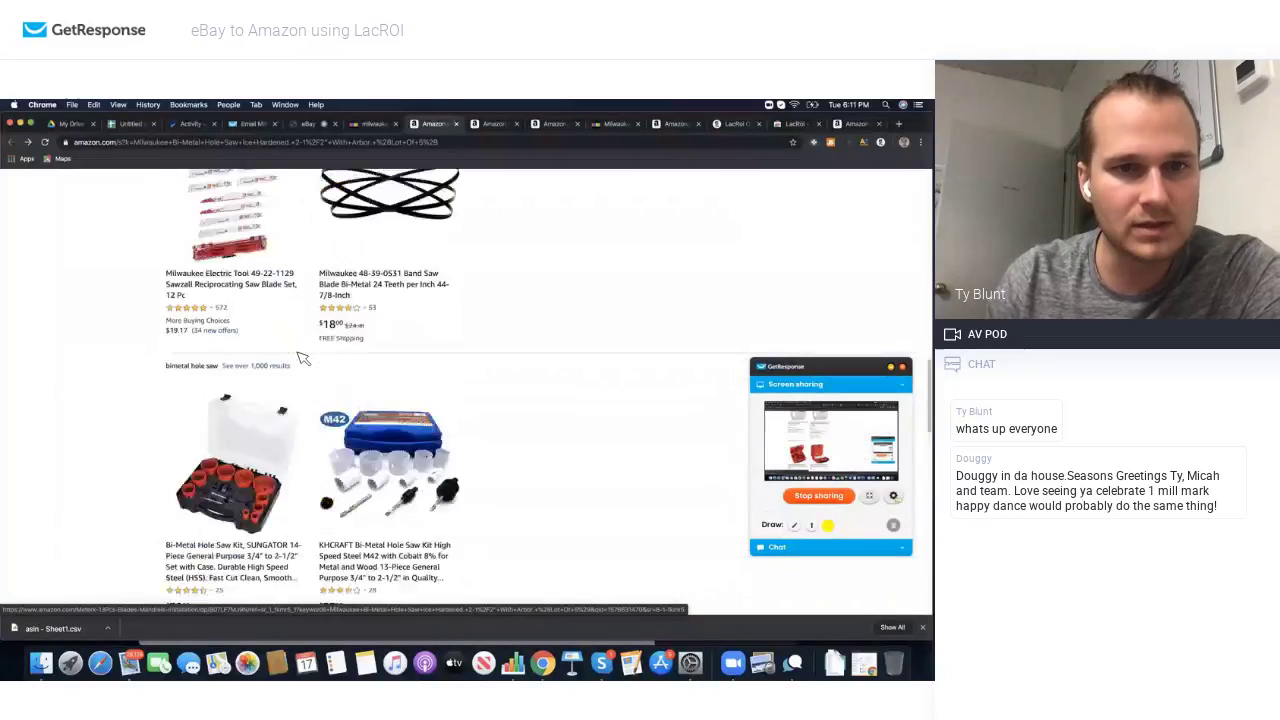
scroll(303, 358, "up", 10)
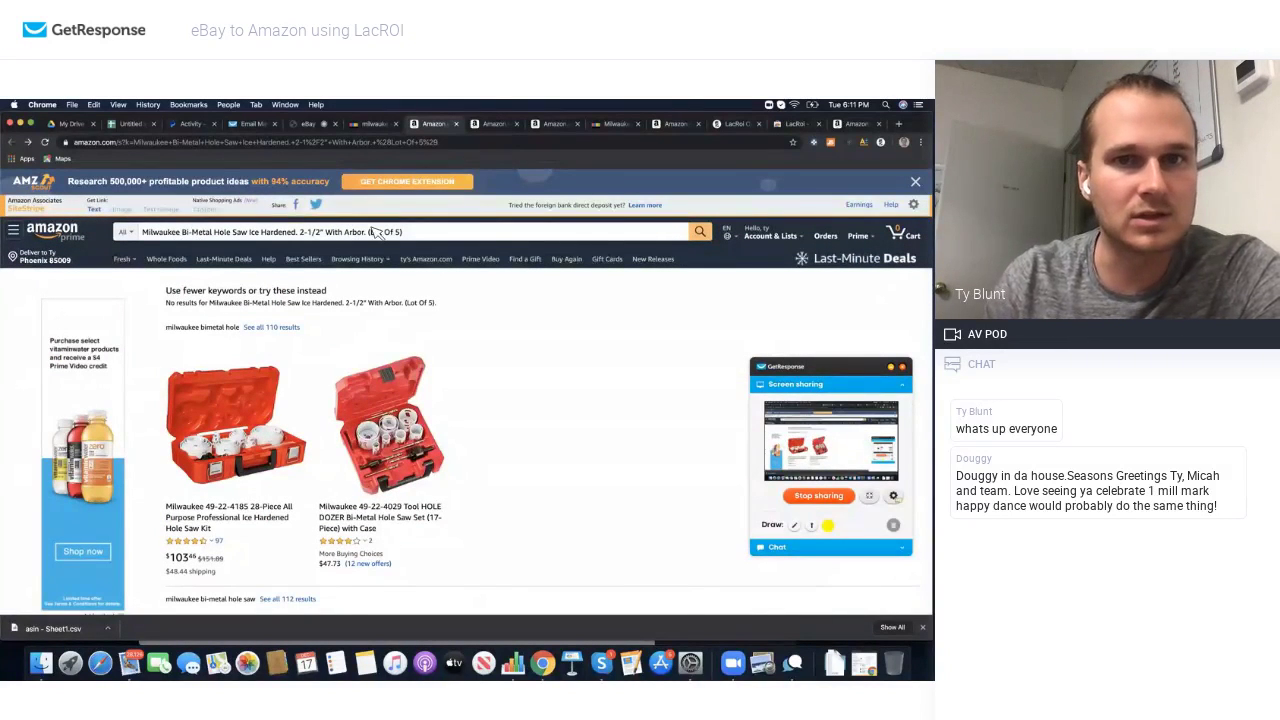
left_click(370, 130)
scroll(355, 400, "down", 5)
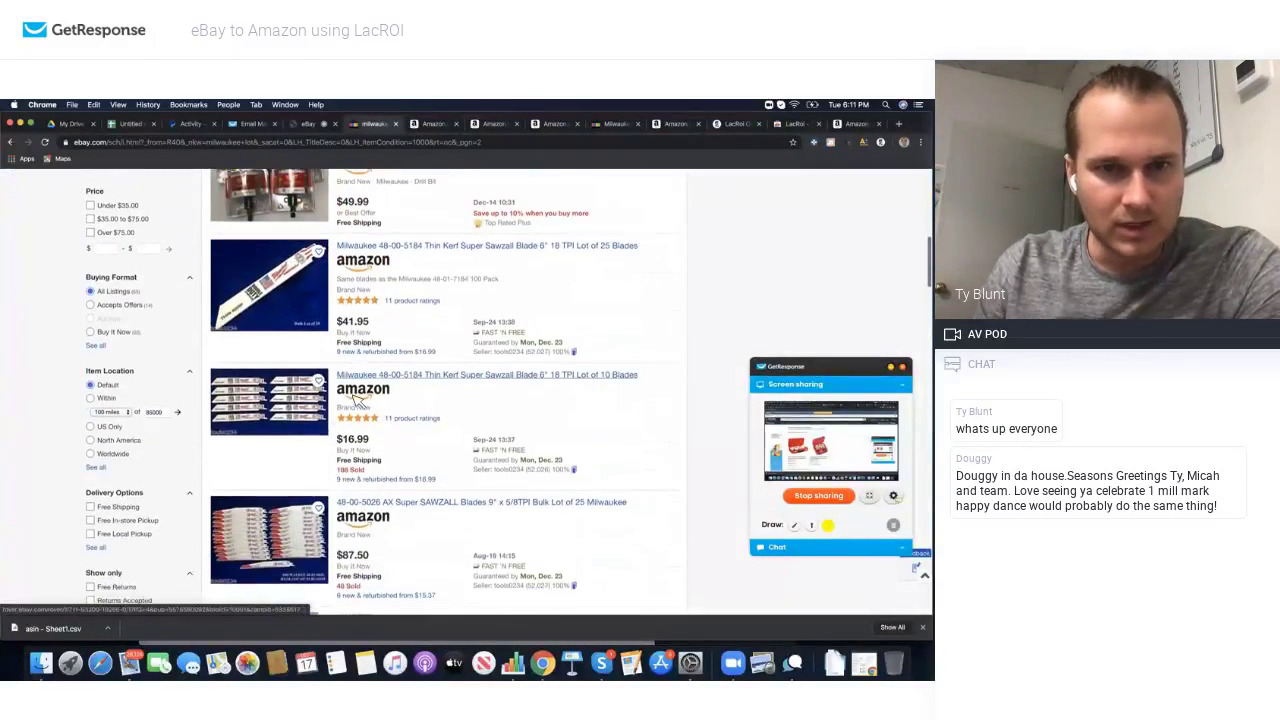
scroll(360, 420, "down", 3)
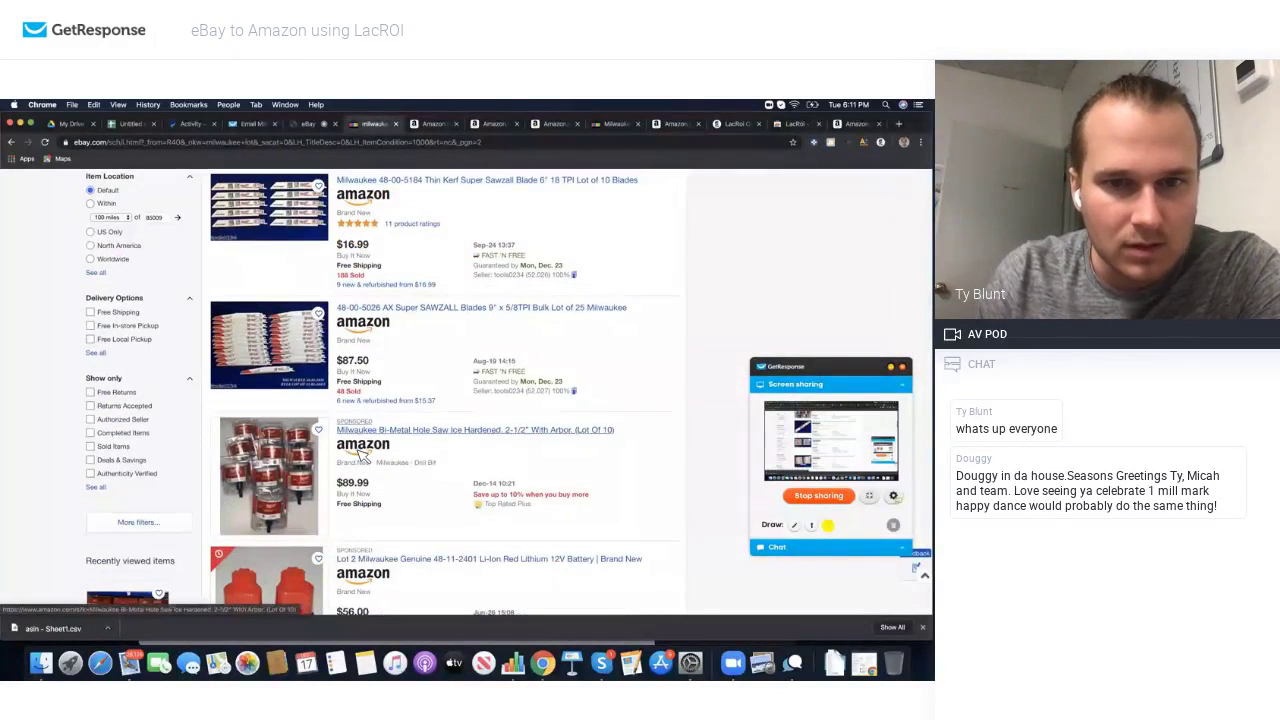
scroll(362, 453, "down", 3)
scroll(362, 453, "up", 8)
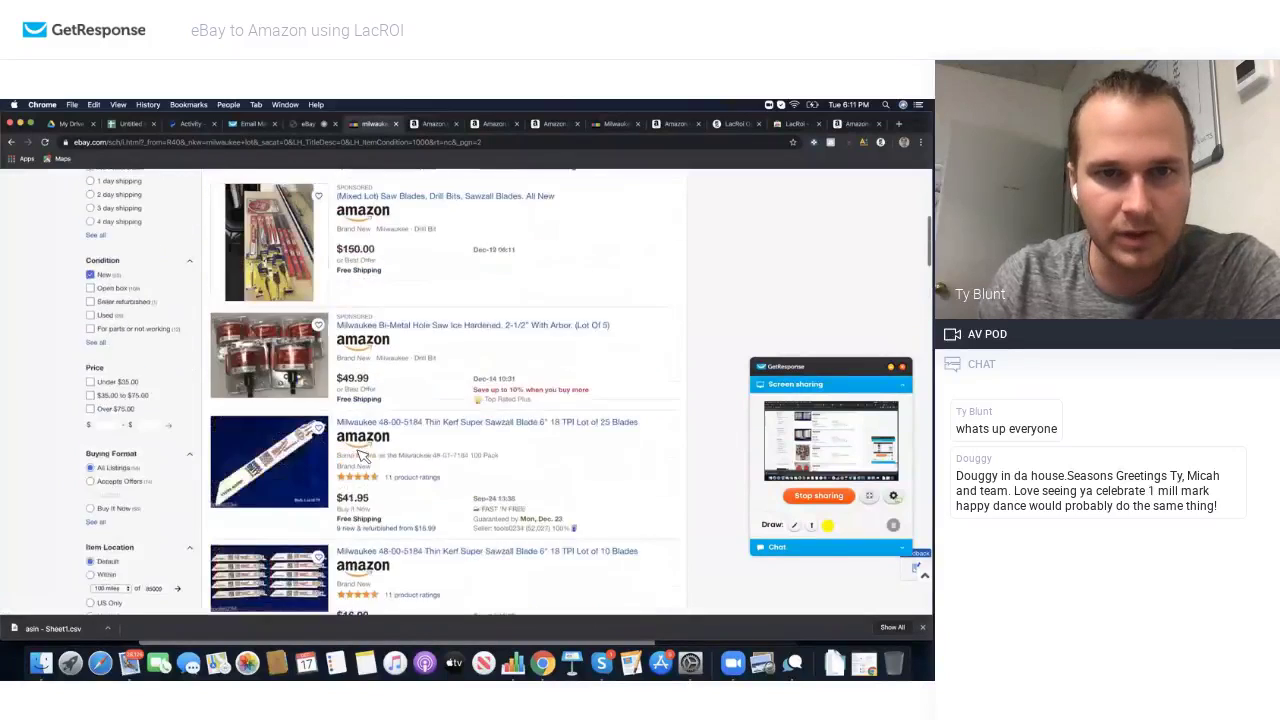
scroll(362, 453, "up", 8)
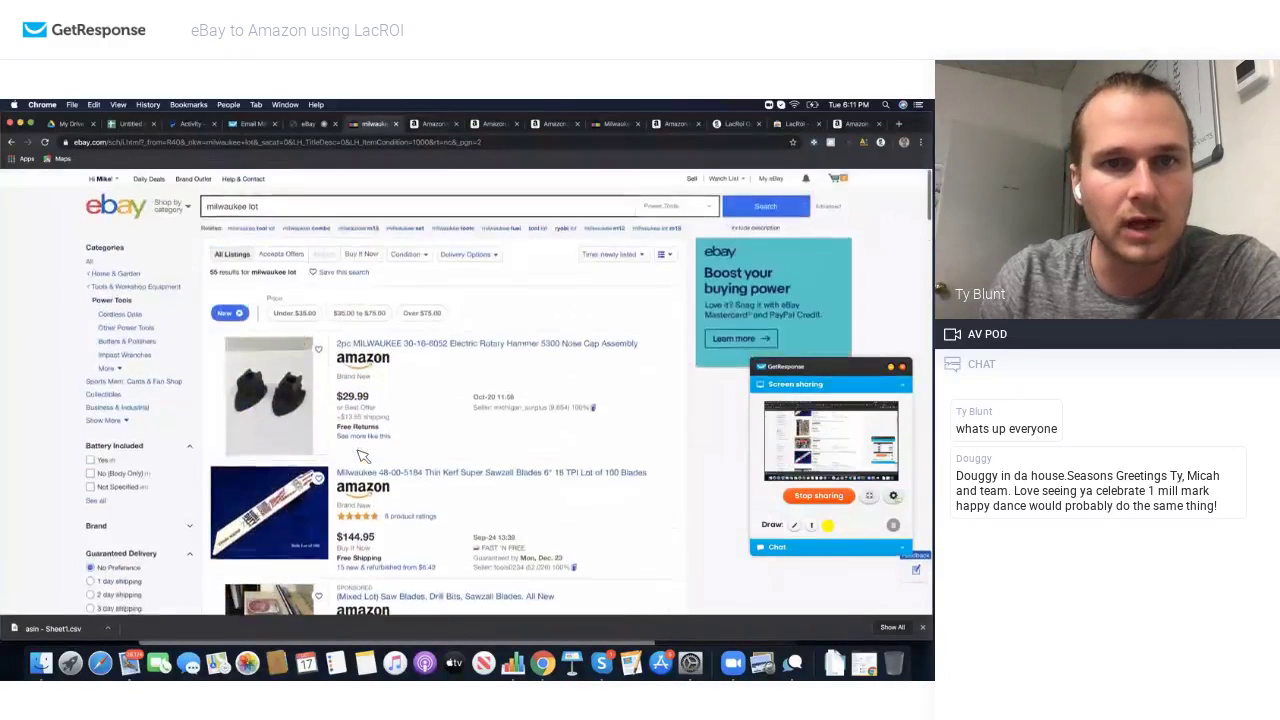
scroll(362, 456, "down", 10)
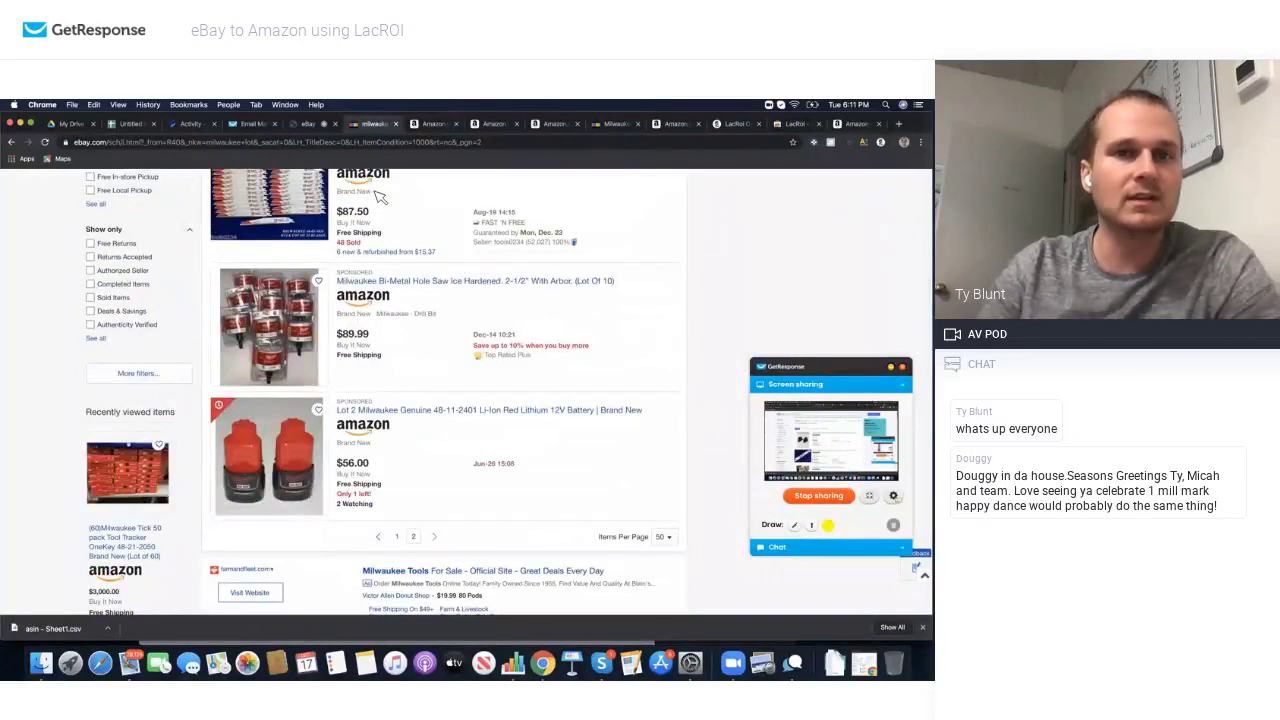
scroll(380, 197, "up", 10)
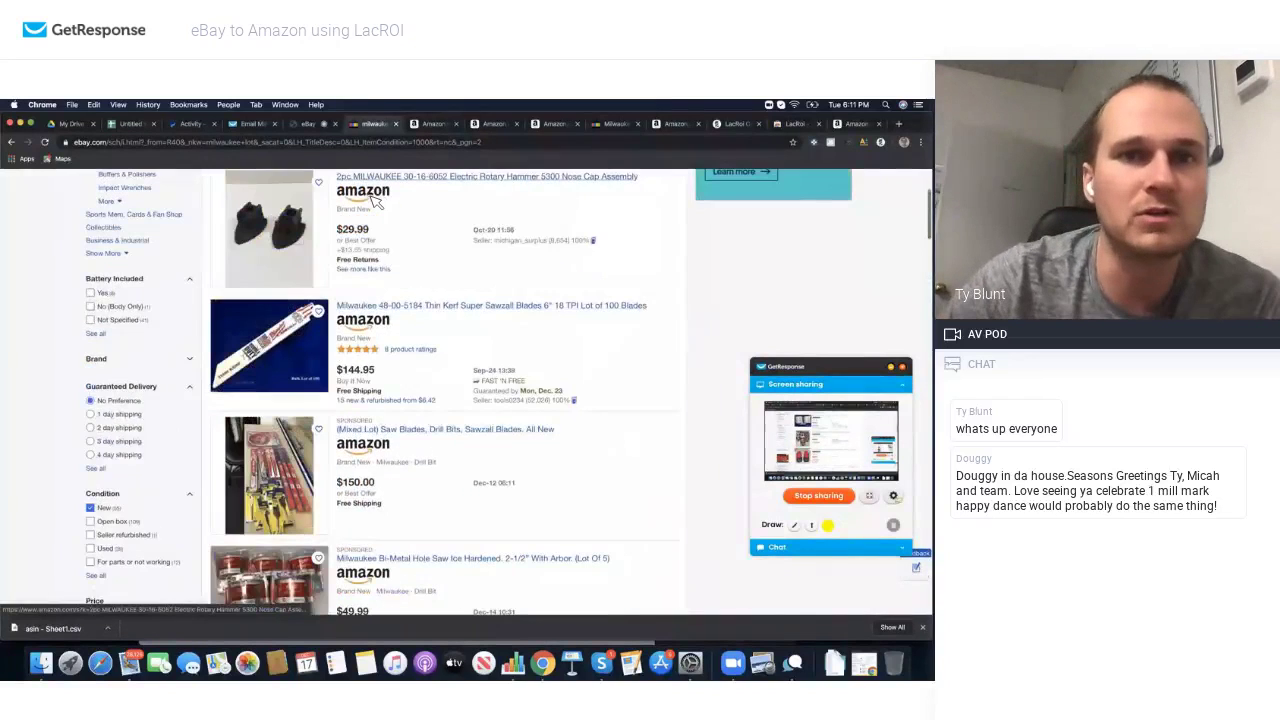
scroll(368, 199, "up", 3)
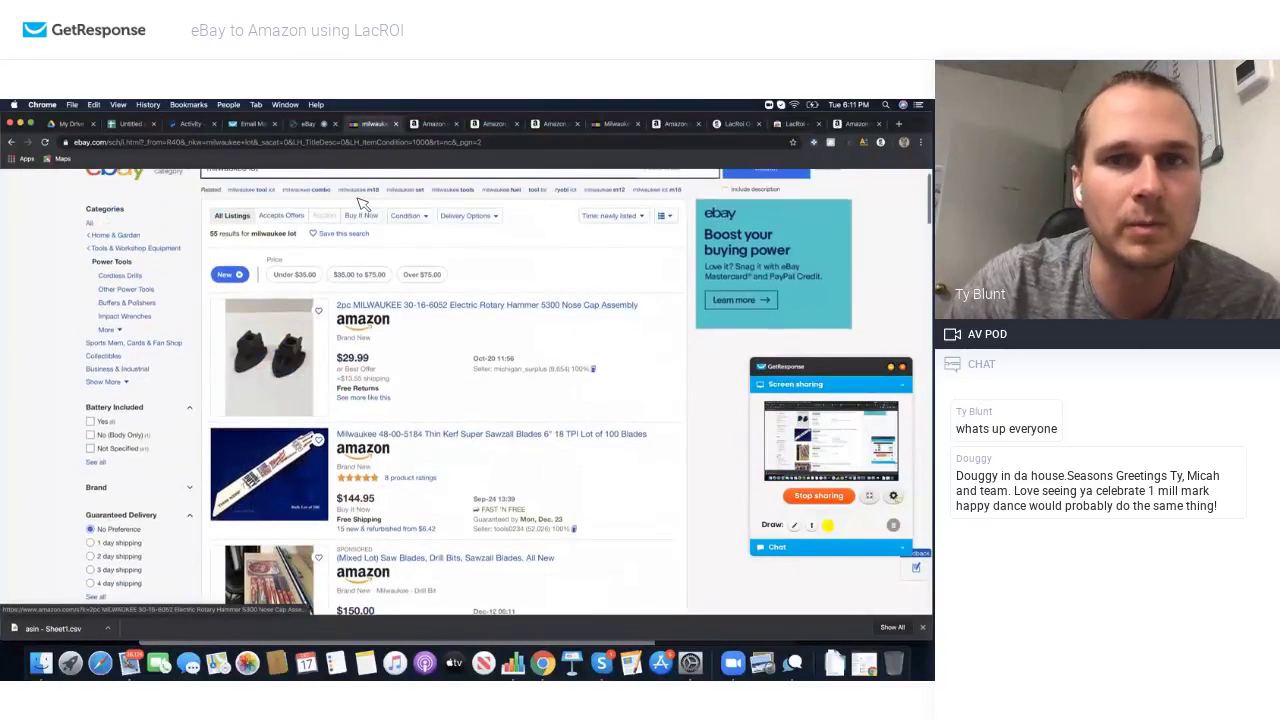
scroll(362, 200, "up", 1)
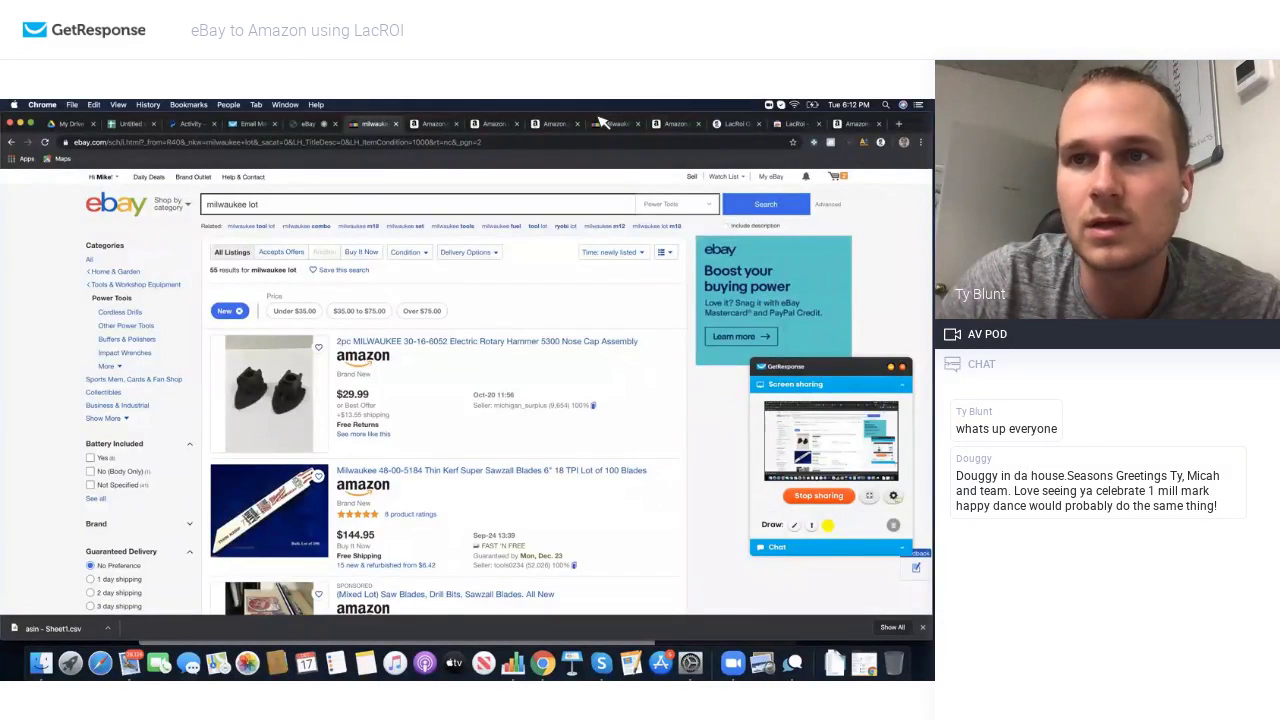
Step: Switch to the GetResponse webinar tab and drag the Screen sharing panel left, clear of the chat
left_click(312, 126)
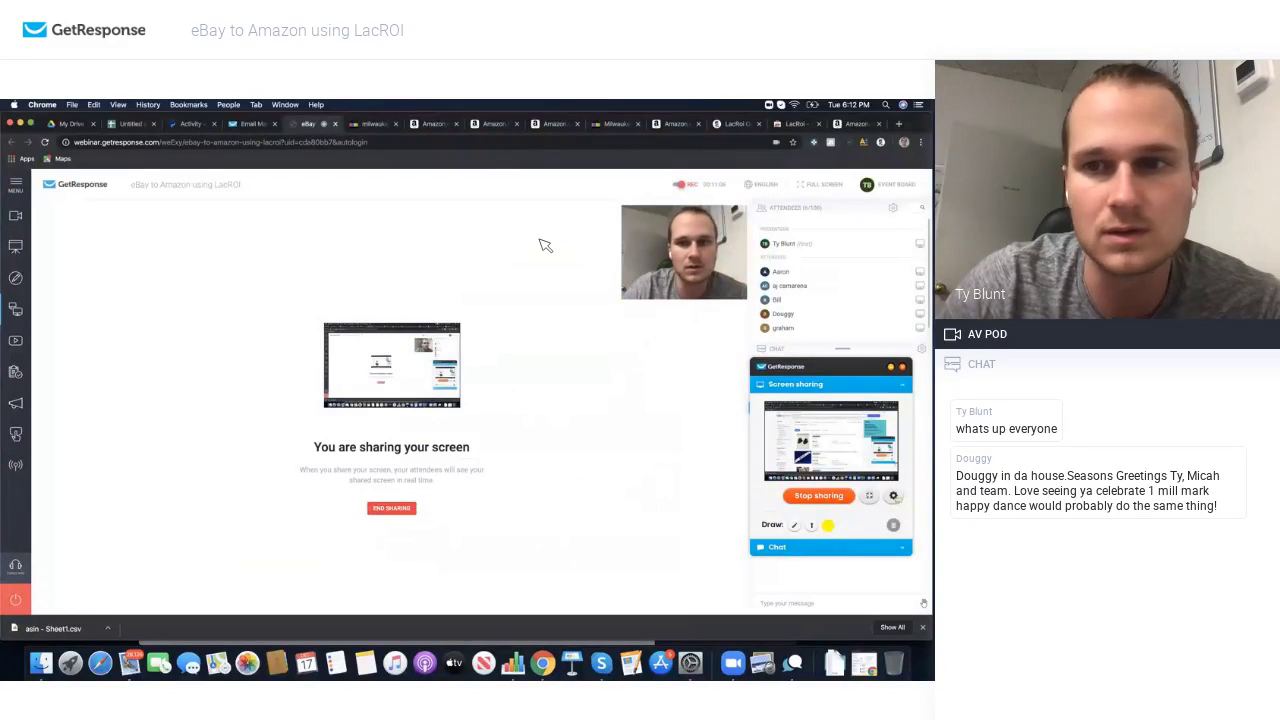
left_click_drag(852, 369, 635, 351)
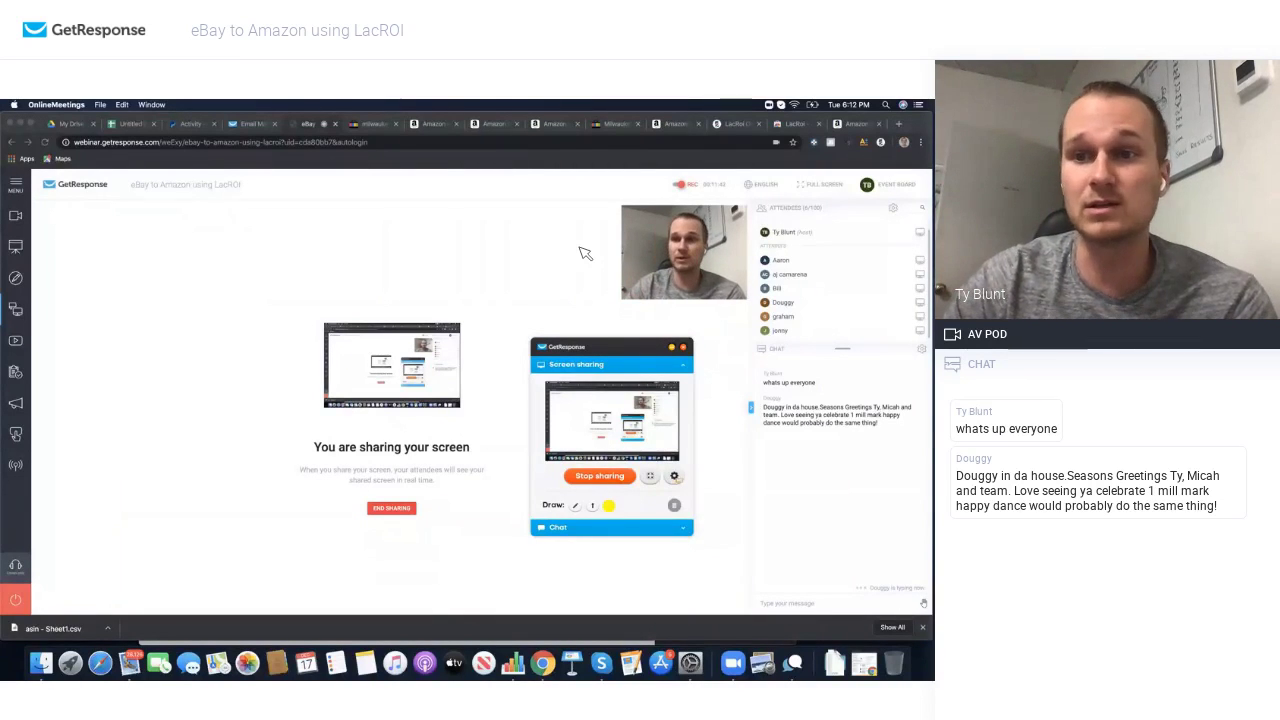
Step: Move the screen-sharing panel aside and close the extra Amazon tabs to return to the Tick page
left_click(441, 126)
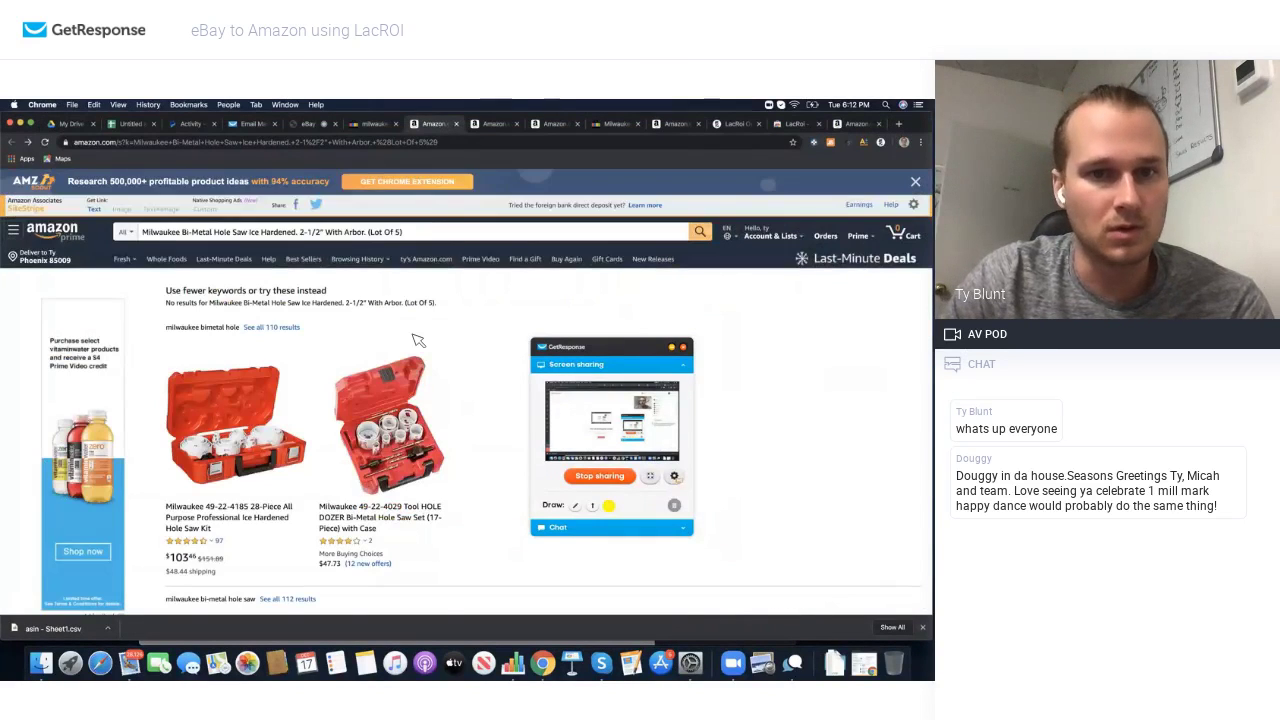
scroll(418, 341, "down", 3)
scroll(436, 336, "up", 4)
left_click(630, 353)
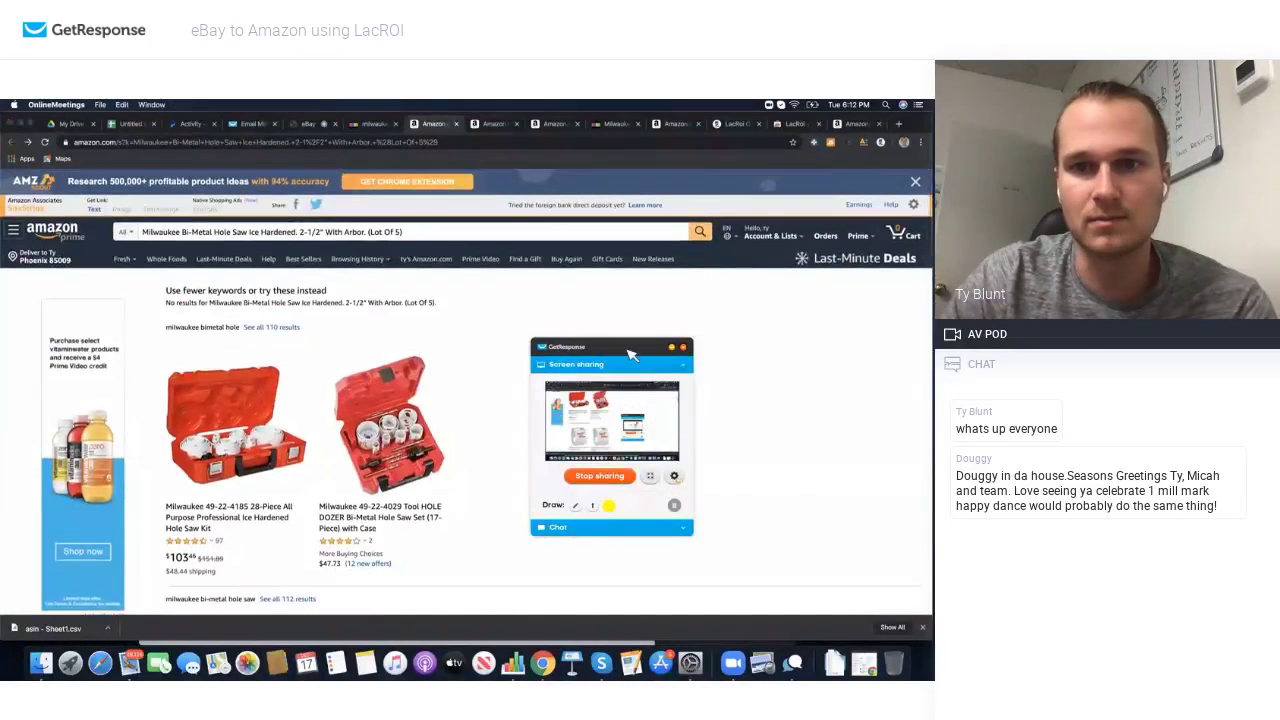
left_click_drag(630, 353, 814, 410)
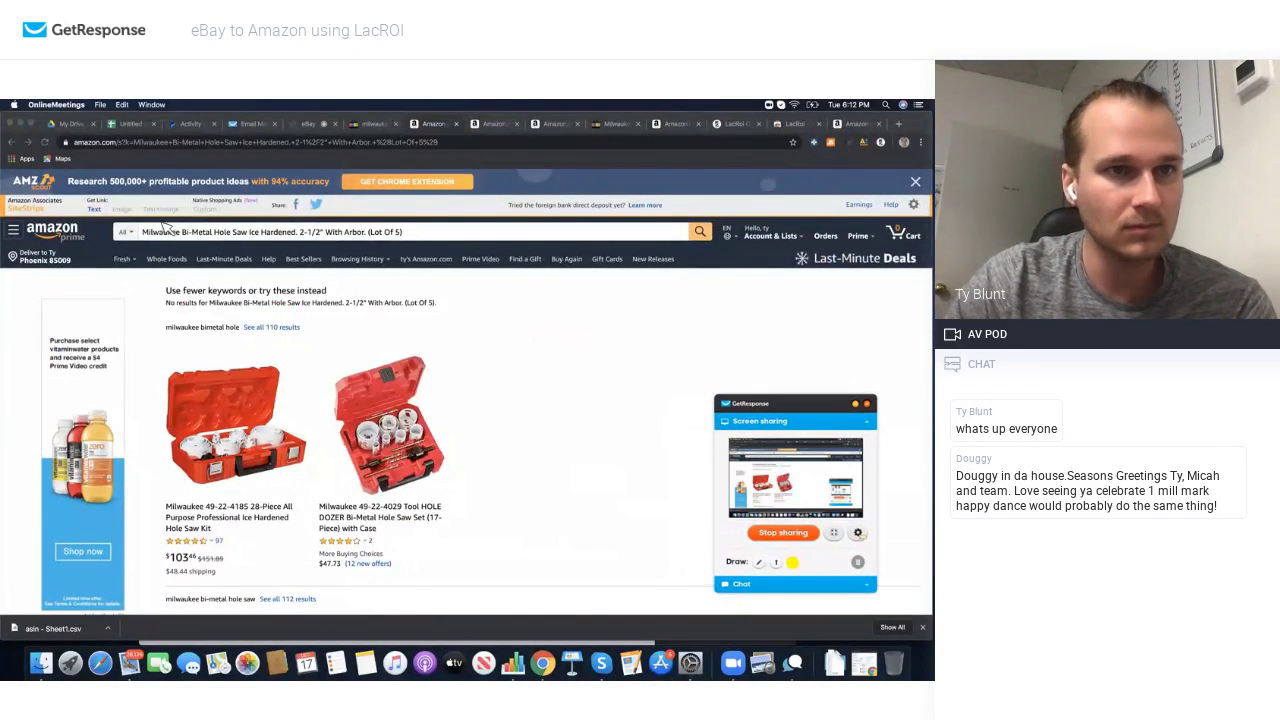
left_click(456, 124)
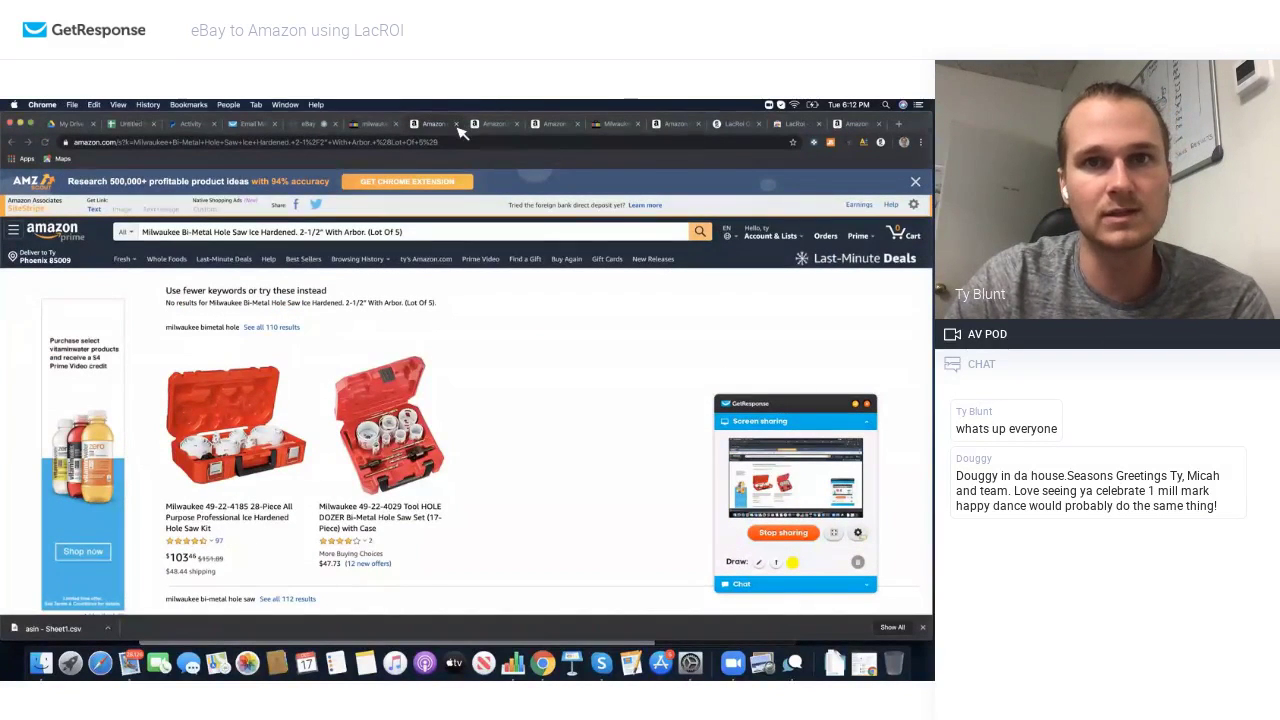
left_click(456, 124)
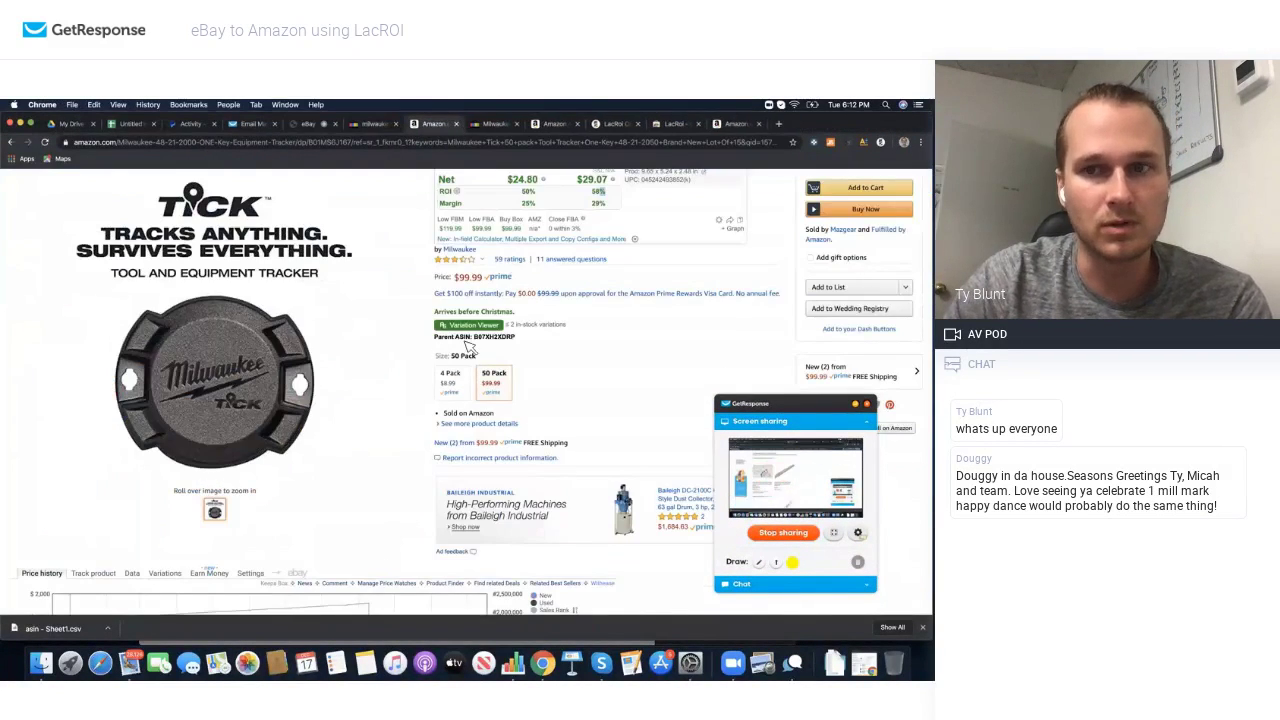
scroll(615, 362, "down", 2)
Step: Review the Tick 50 Pack's other offers and their Filter options, then close the offers panel
left_click(545, 343)
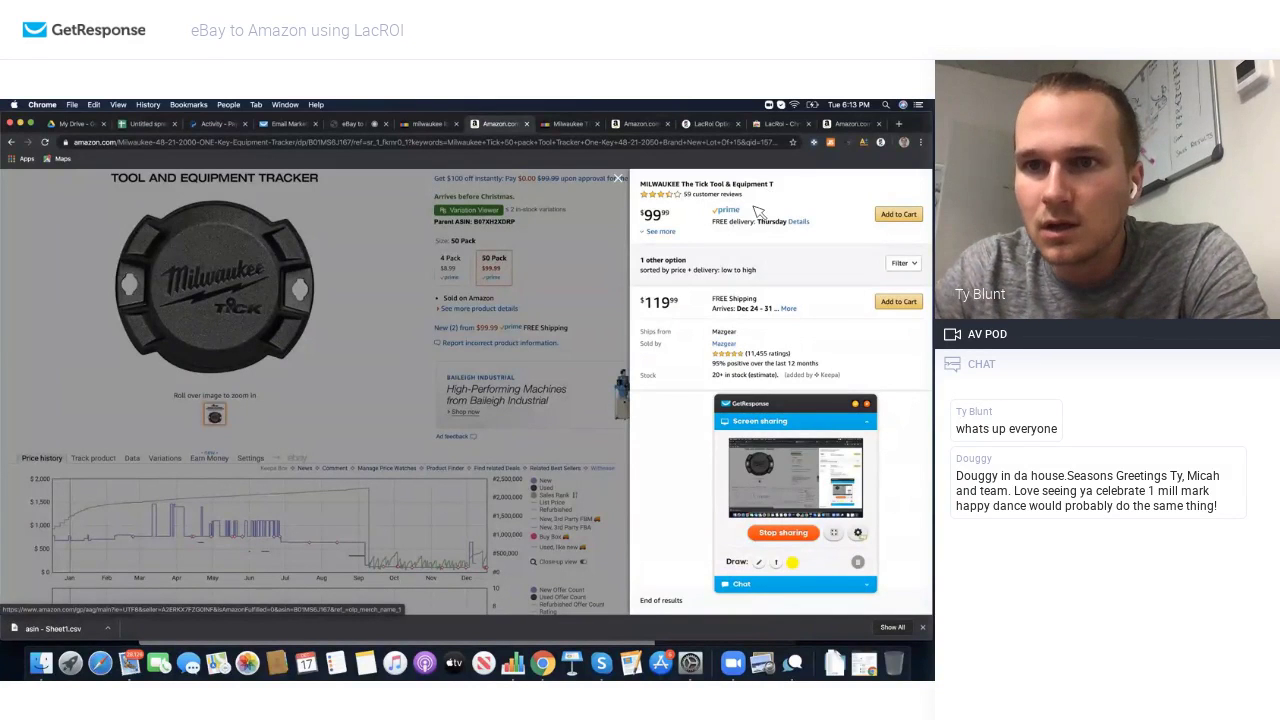
left_click(900, 264)
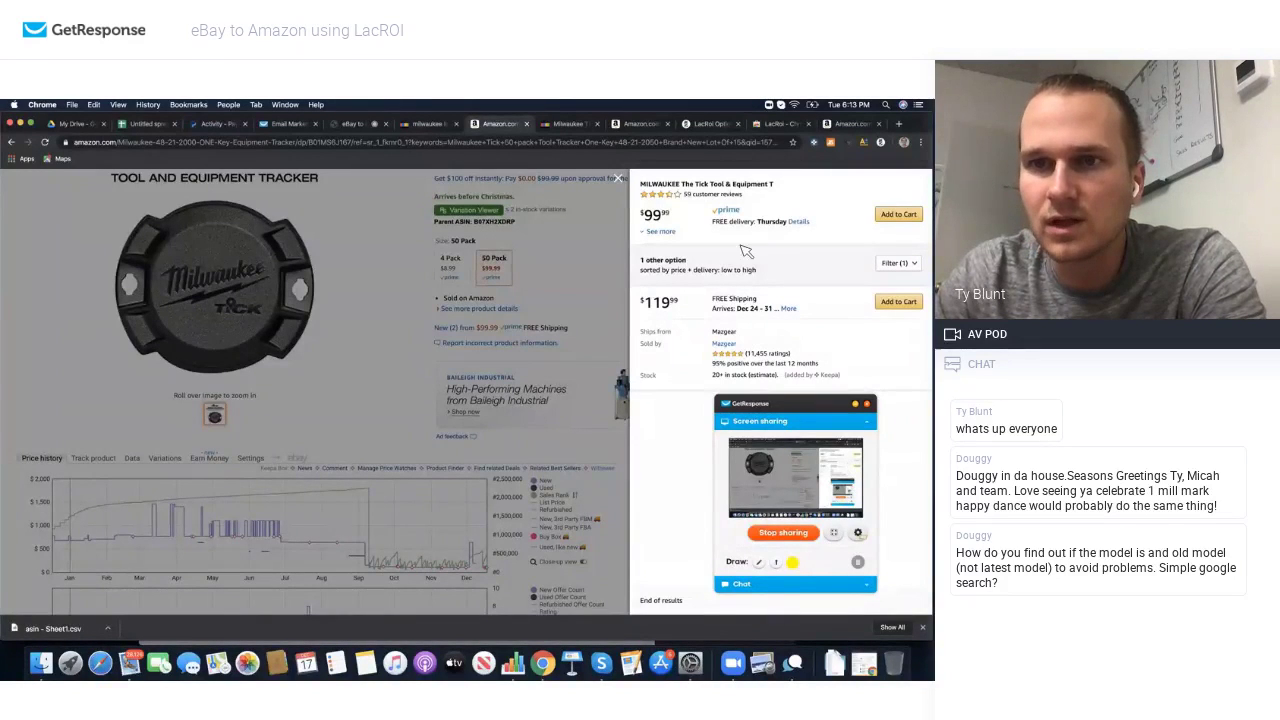
left_click(594, 292)
scroll(663, 329, "up", 4)
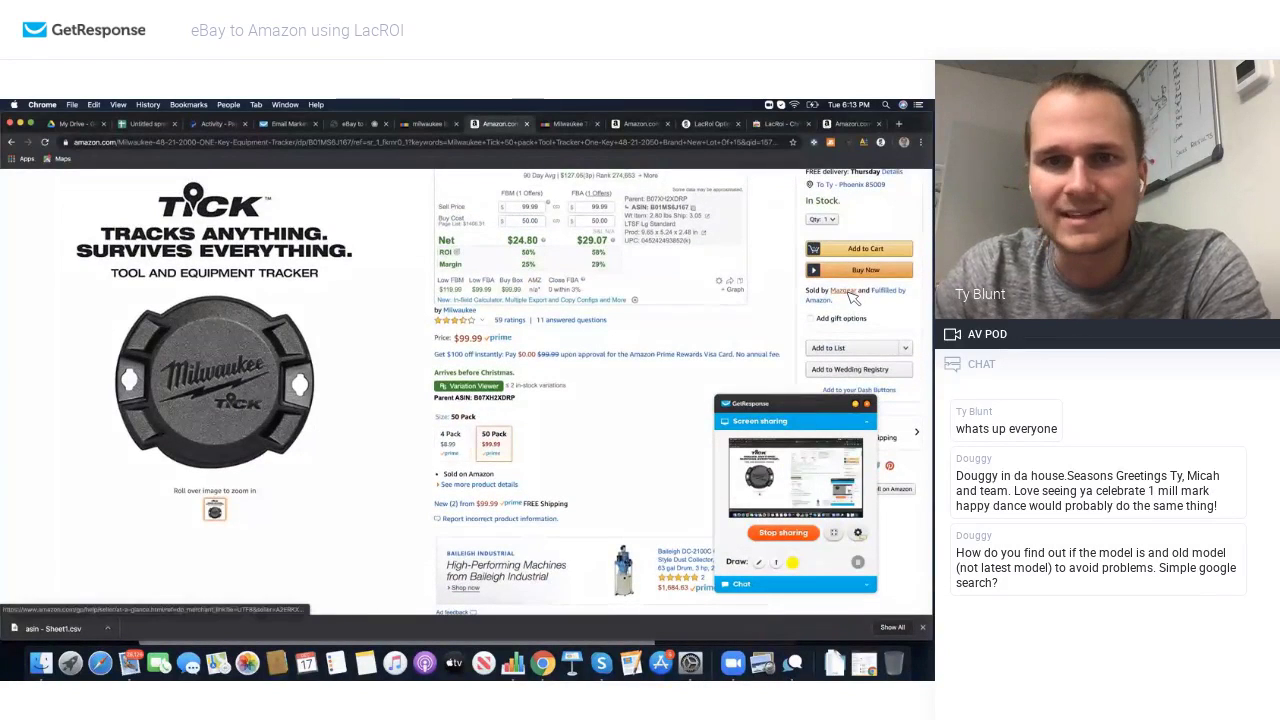
scroll(587, 412, "down", 5)
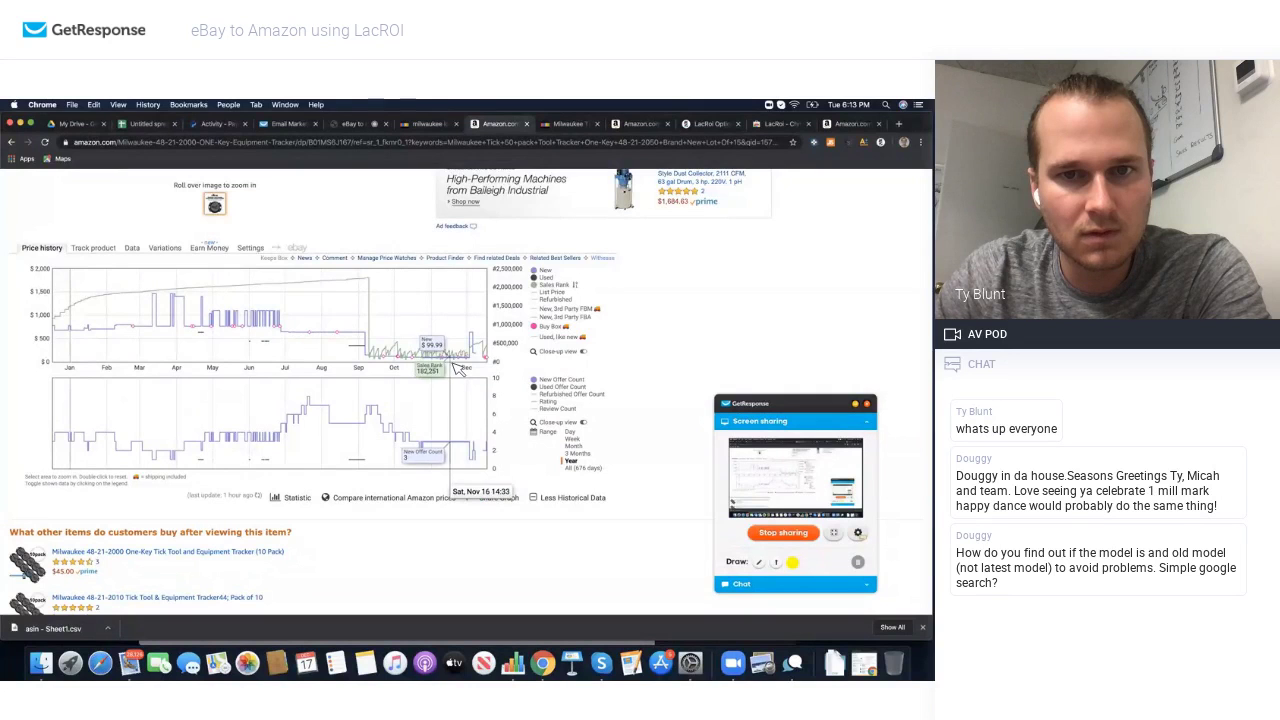
Step: Set the Keepa price chart to 3 Months and show Jungle Scout's sales stats (435 average monthly)
left_click(575, 454)
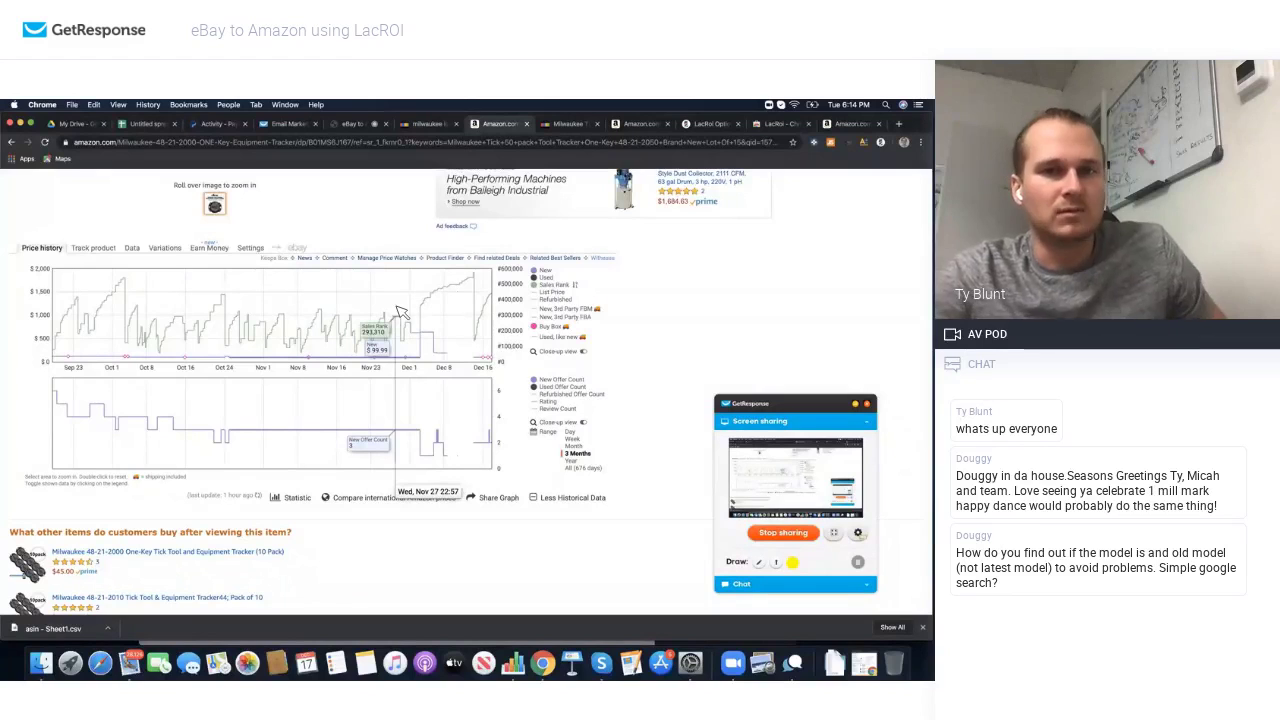
scroll(420, 298, "up", 5)
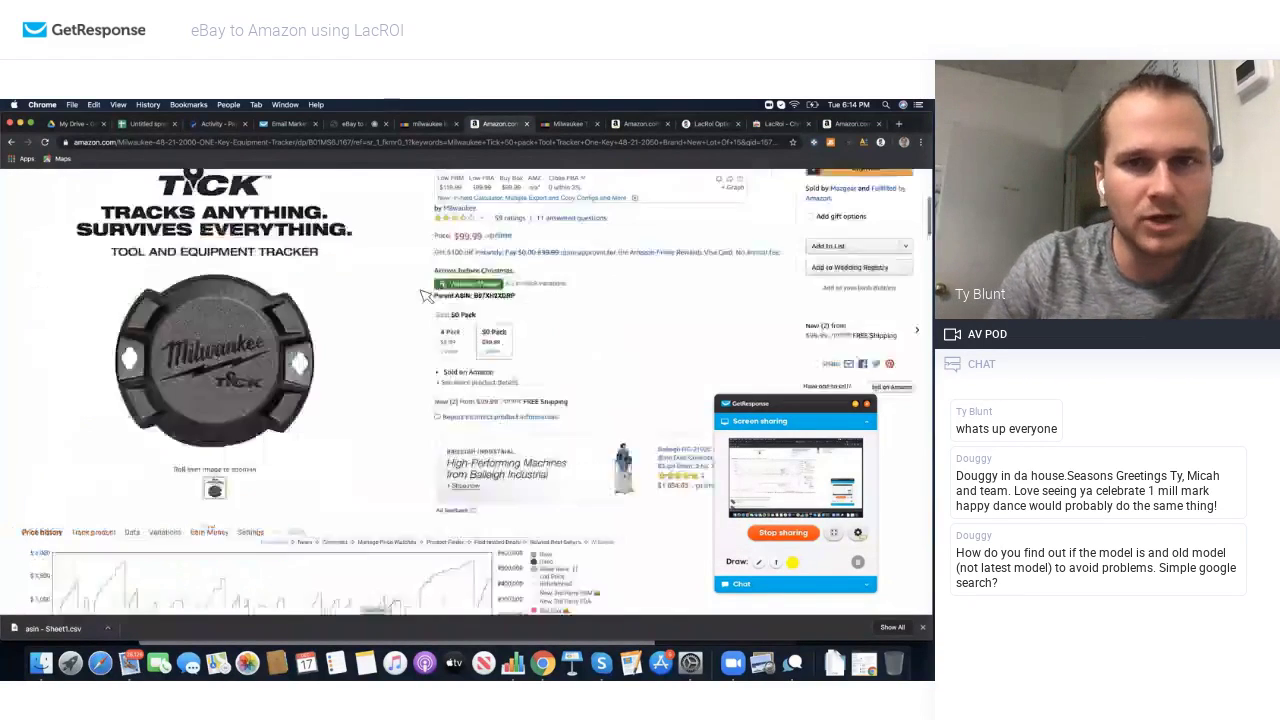
scroll(425, 296, "up", 5)
left_click(833, 144)
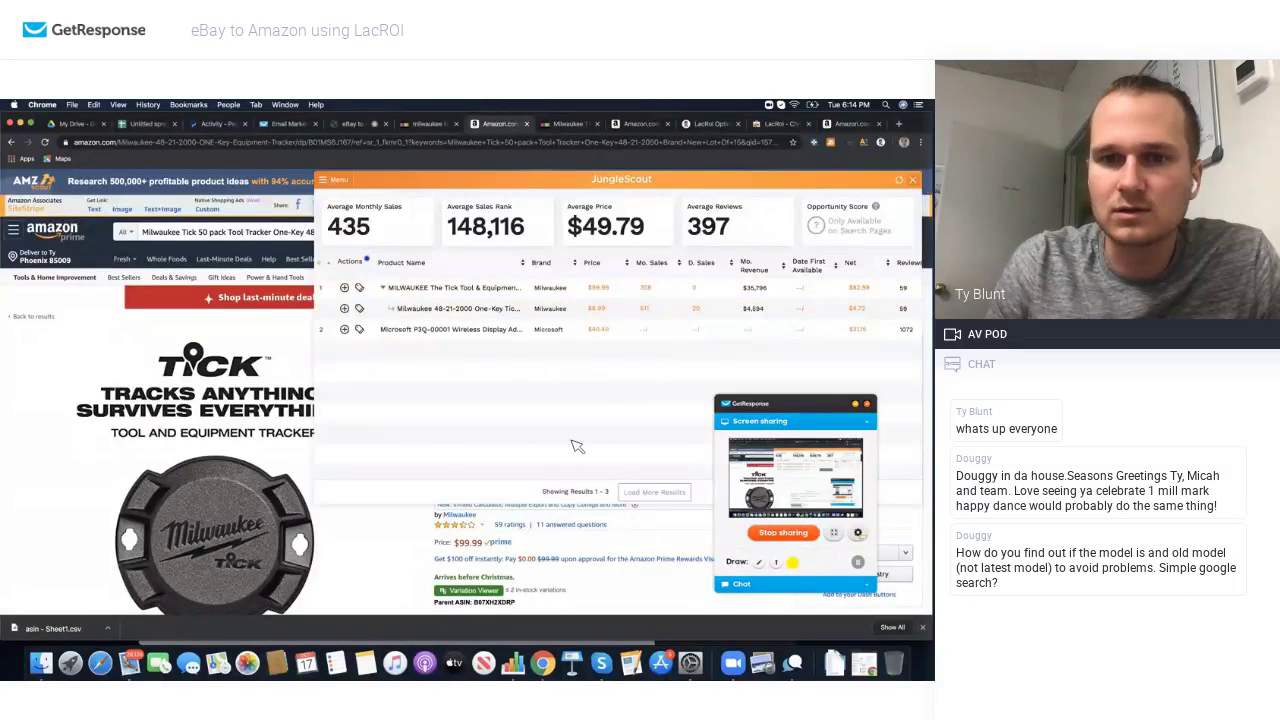
Step: Switch the Tick tracker to the 4 Pack and check its Jungle Scout sales stats
scroll(574, 445, "down", 4)
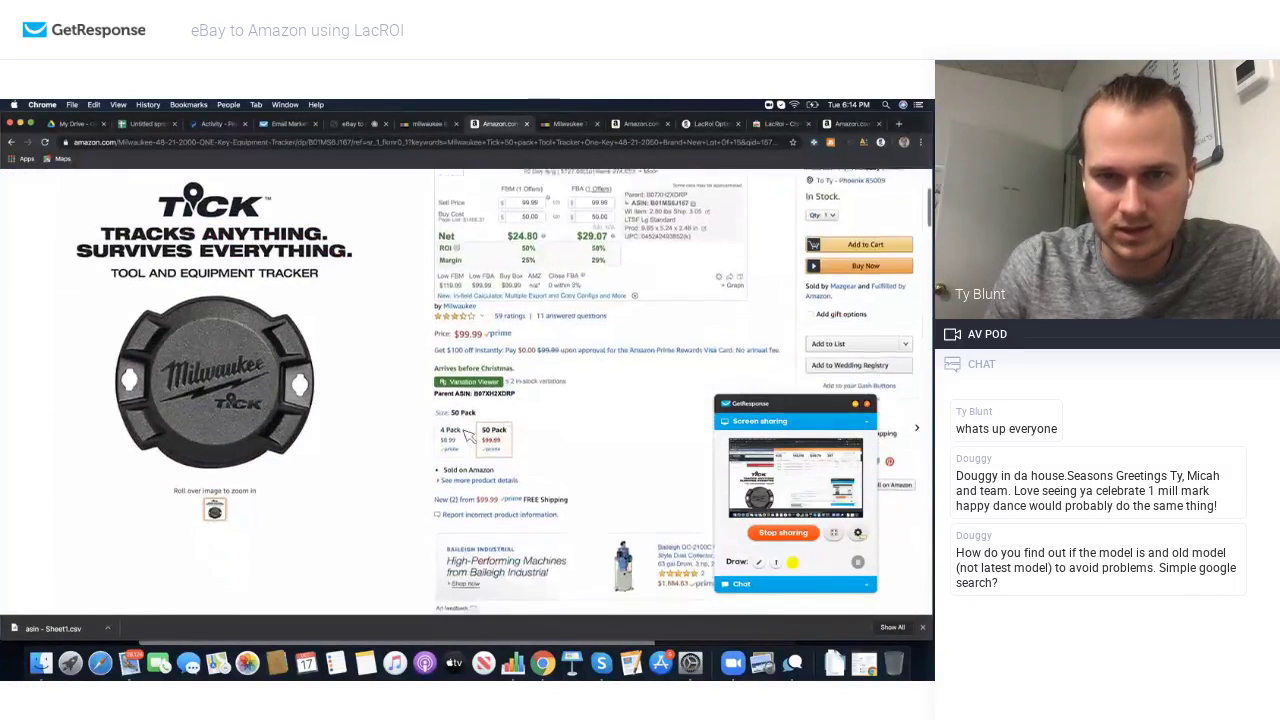
left_click(452, 432)
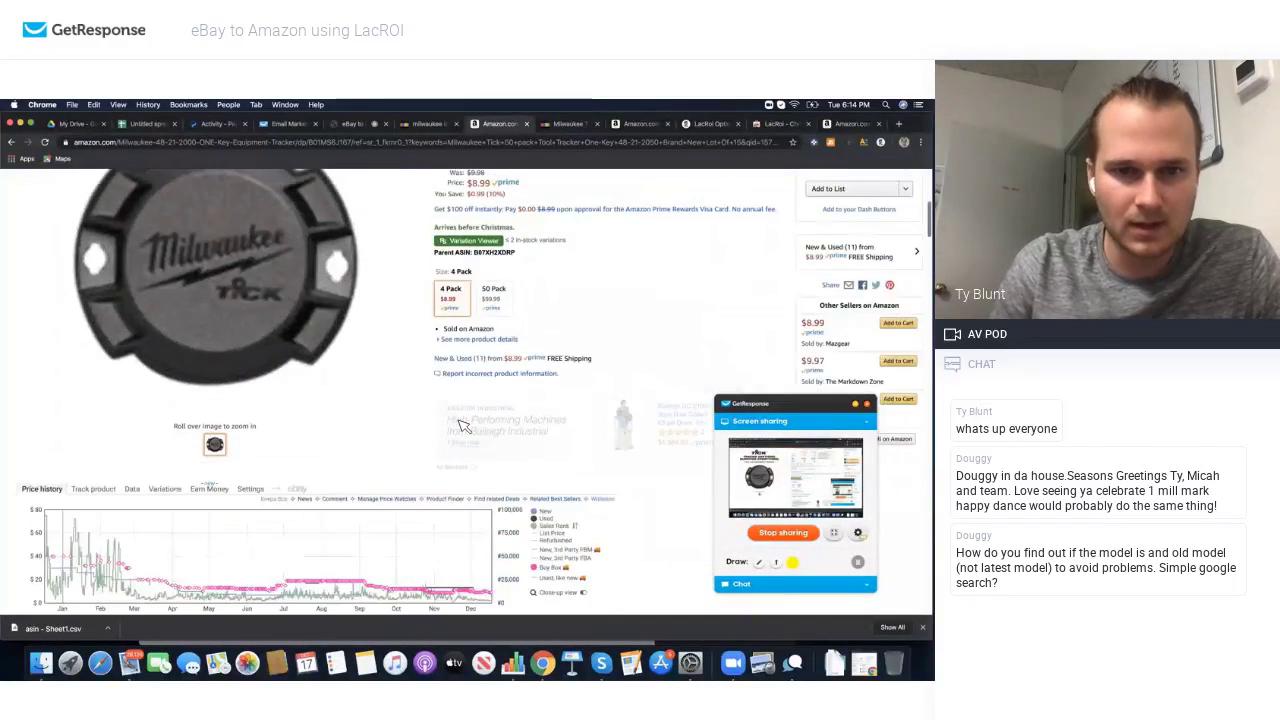
scroll(462, 425, "down", 2)
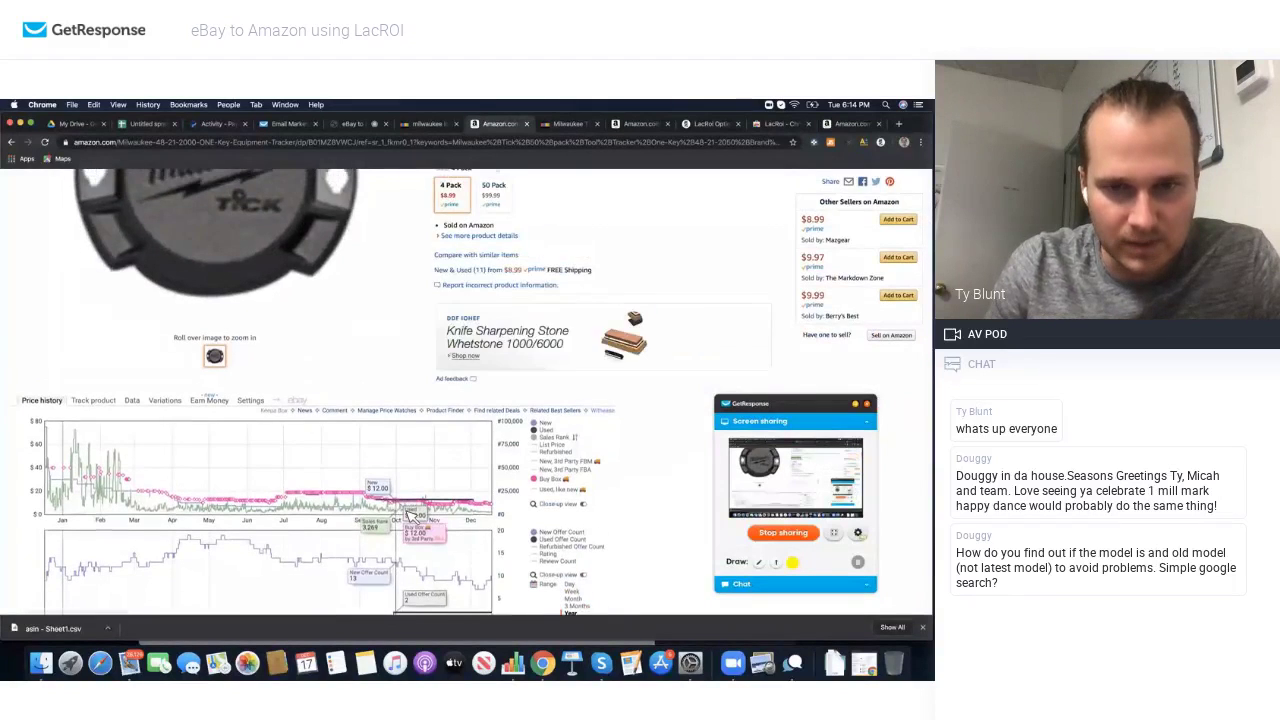
scroll(410, 515, "down", 3)
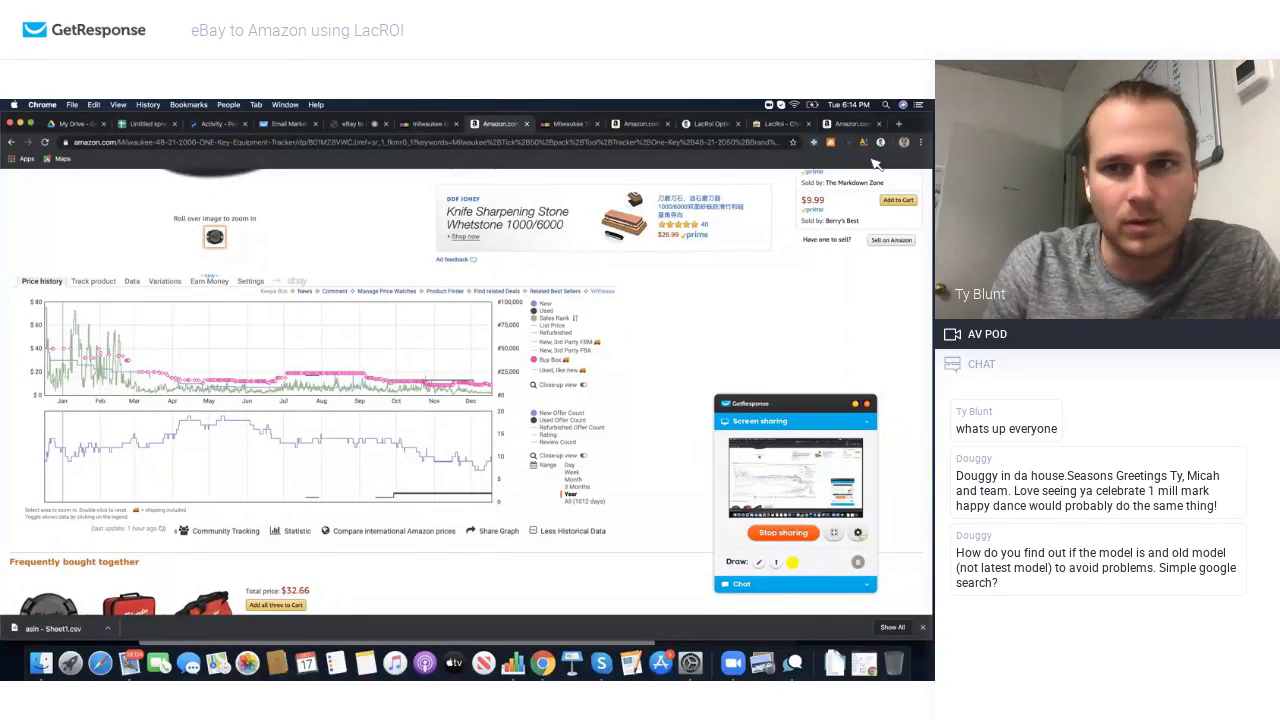
left_click(830, 142)
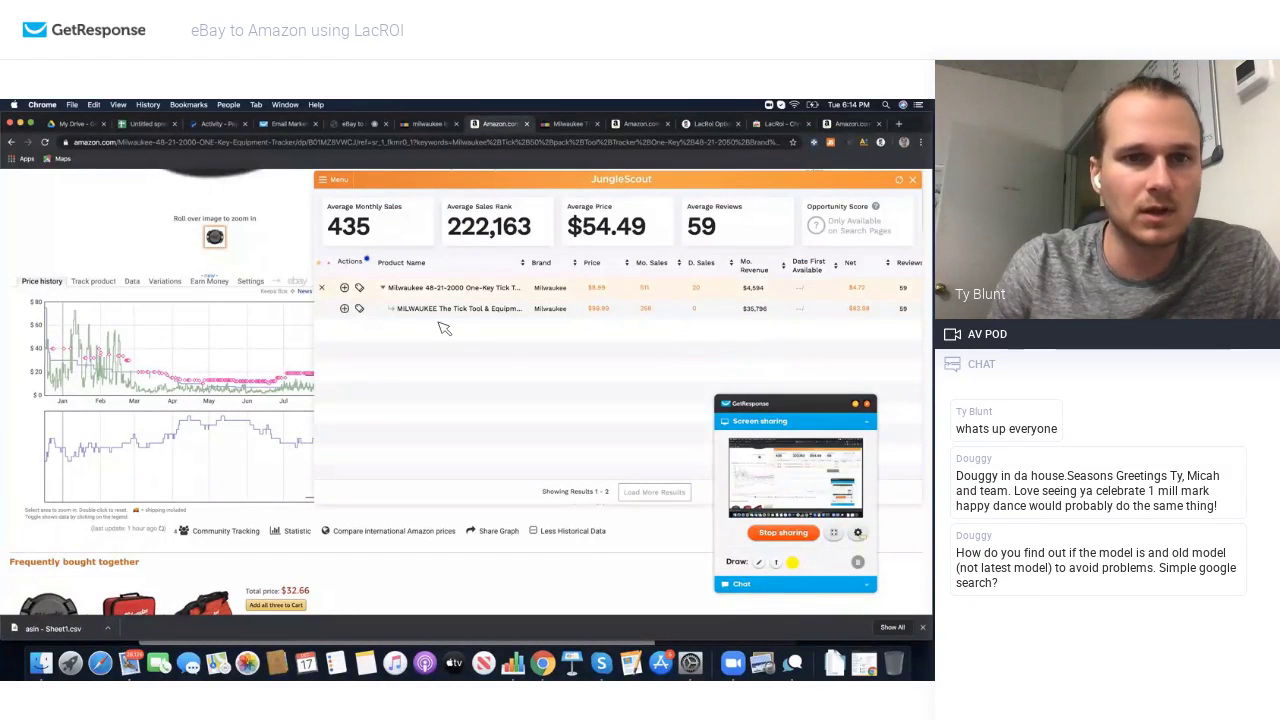
left_click(914, 182)
scroll(530, 262, "up", 5)
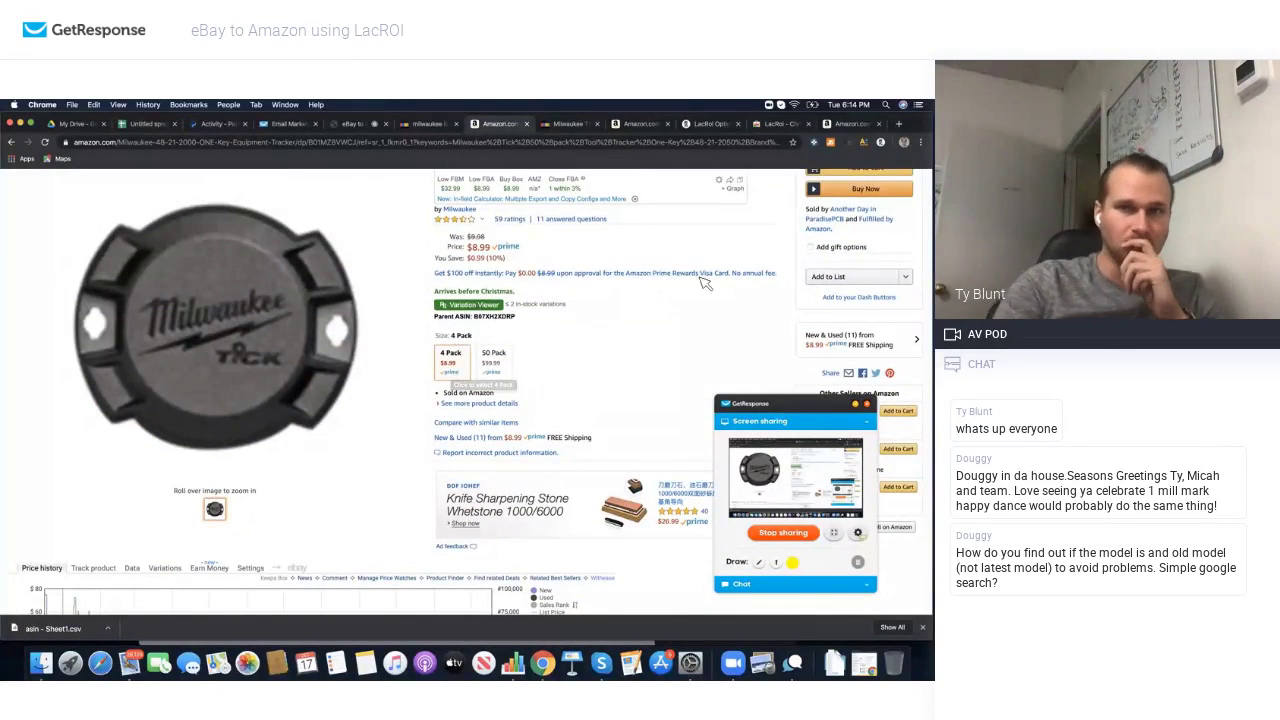
Step: Look over the 4 Pack's other sellers and open the 'New & Used (11) from $8.99' offers
scroll(822, 314, "down", 3)
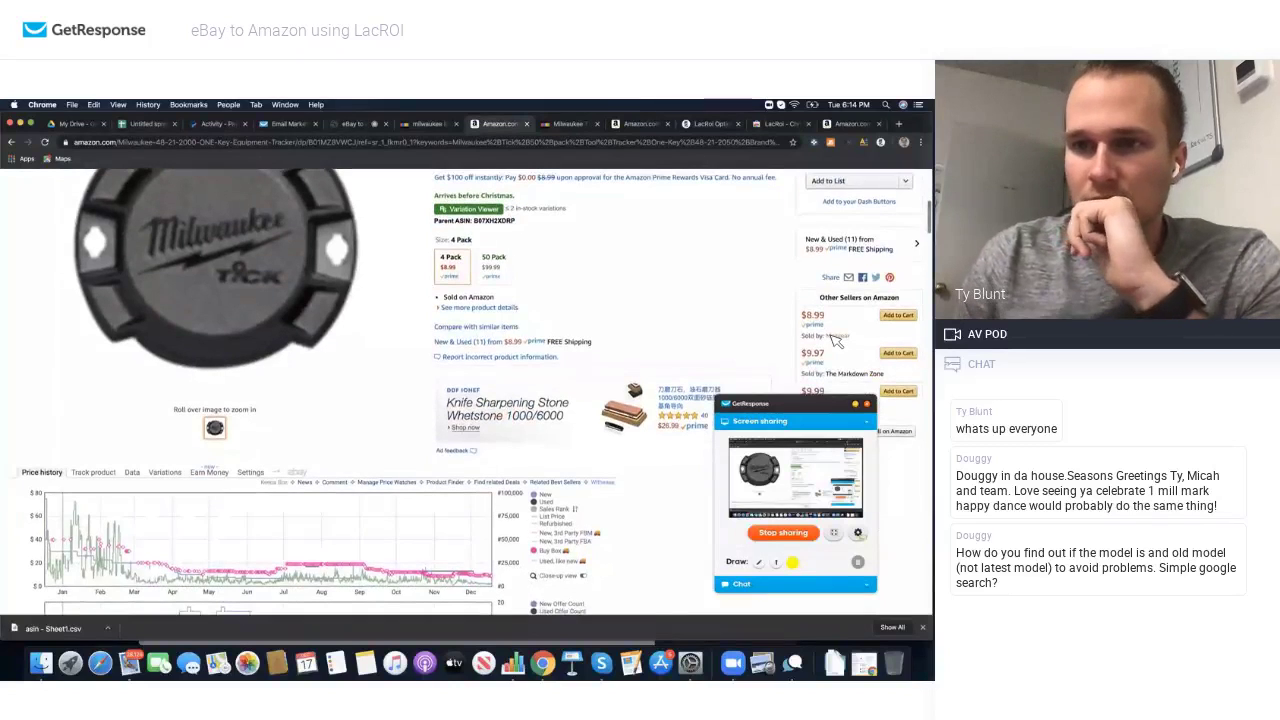
mouse_move(835, 338)
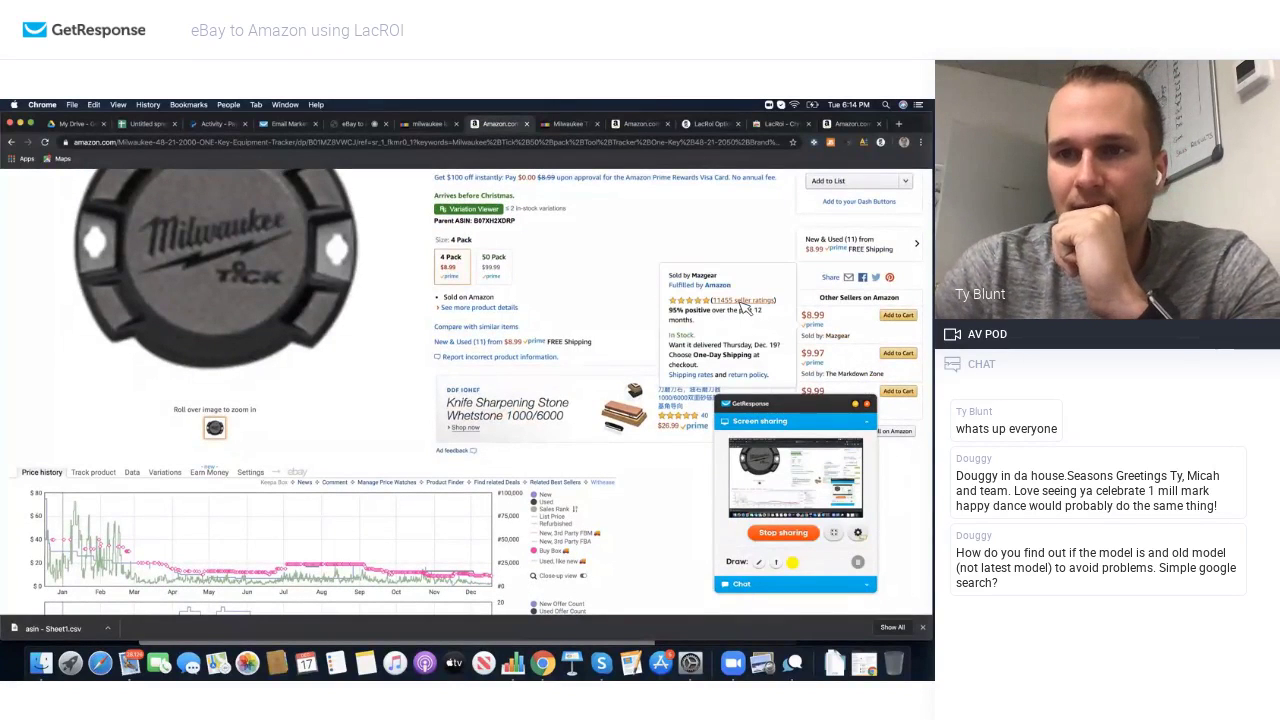
scroll(745, 308, "down", 1)
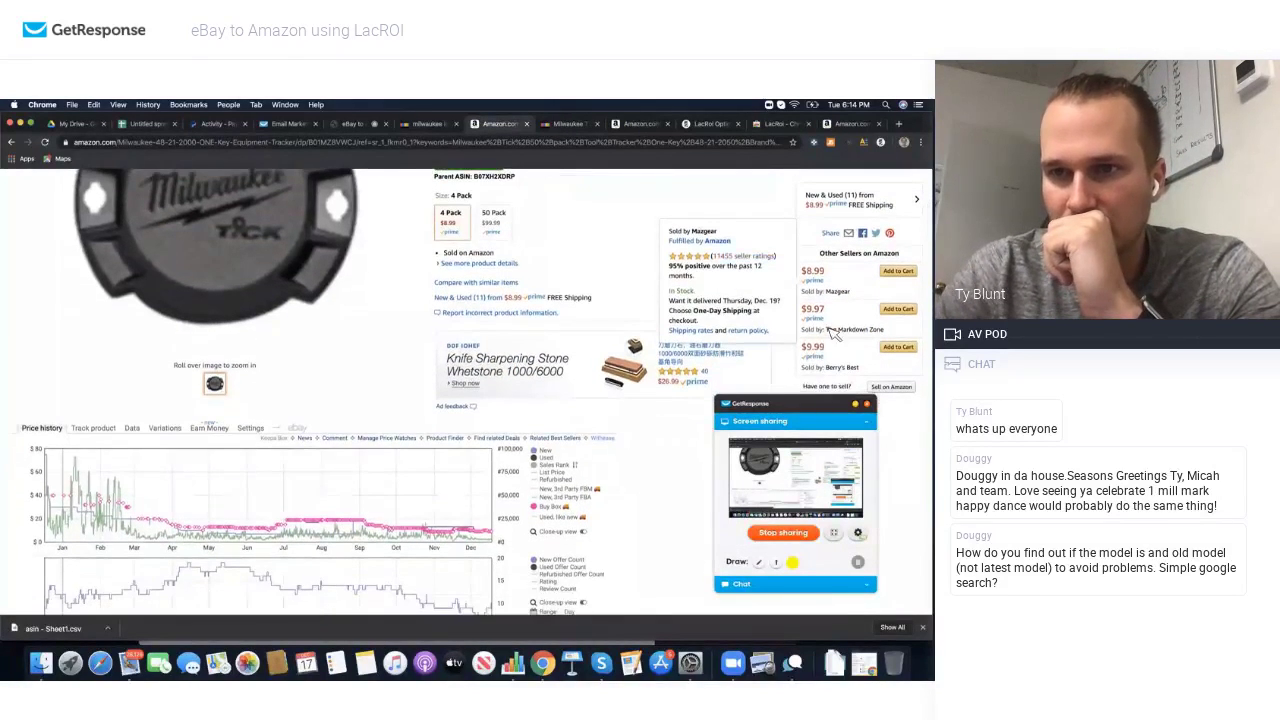
mouse_move(843, 370)
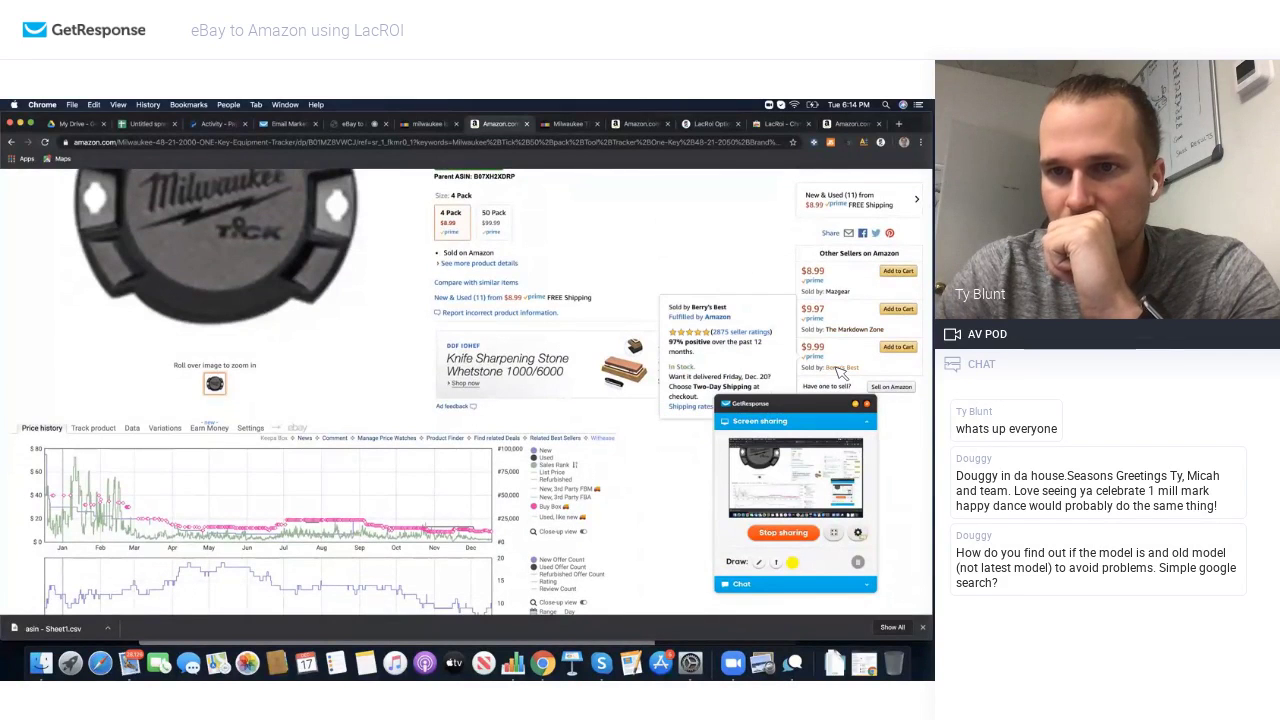
scroll(493, 295, "up", 1)
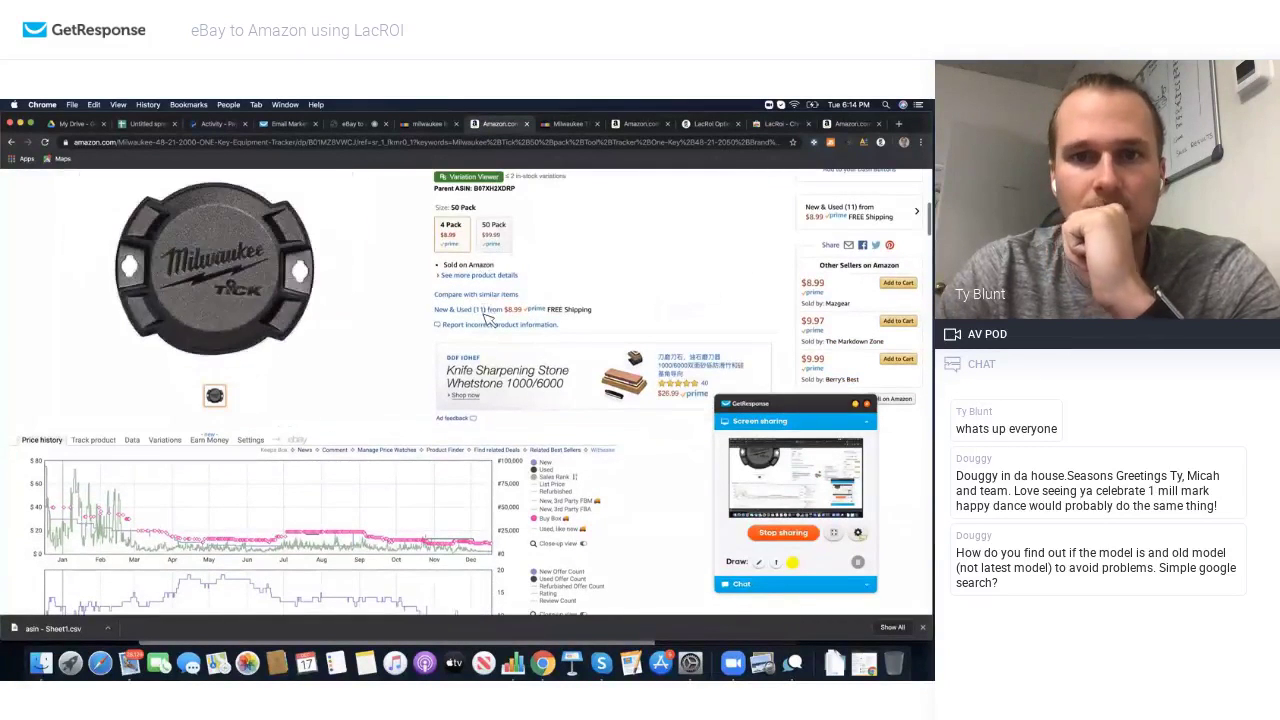
left_click(490, 313)
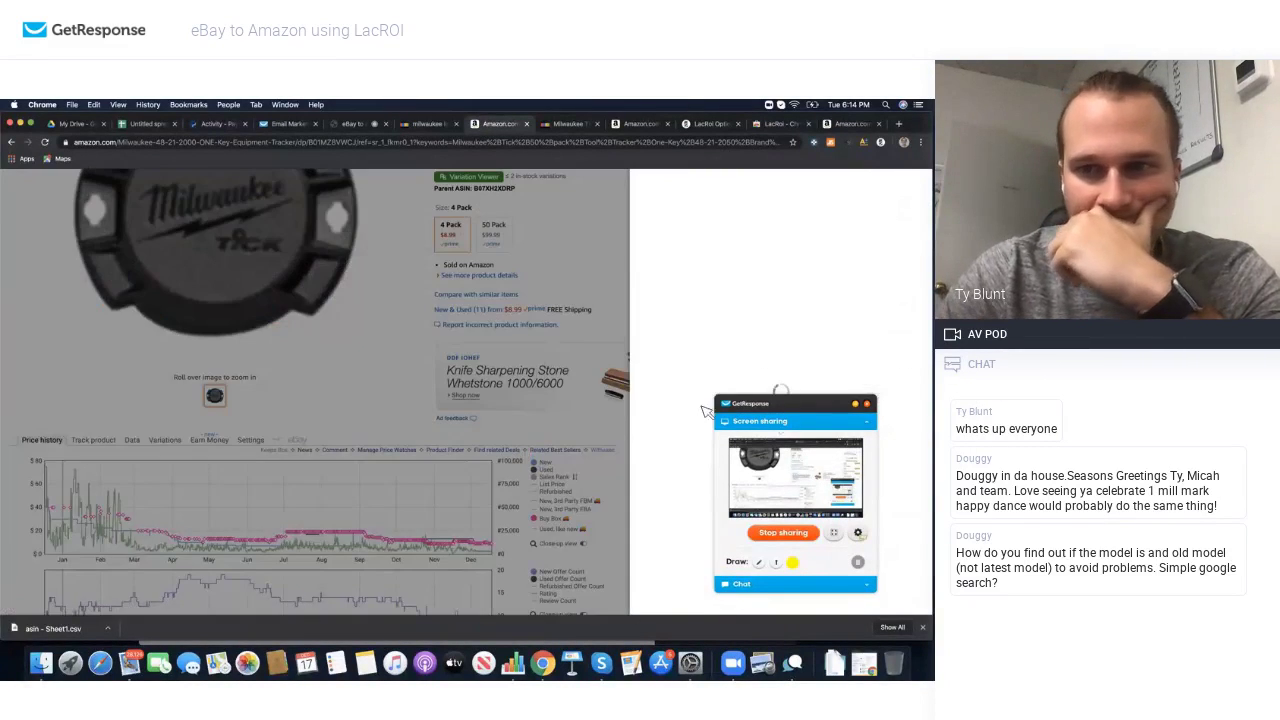
Step: Minimize the sharing widget, check the offers Filter, and open the westlakesales seller feedback page
left_click(855, 404)
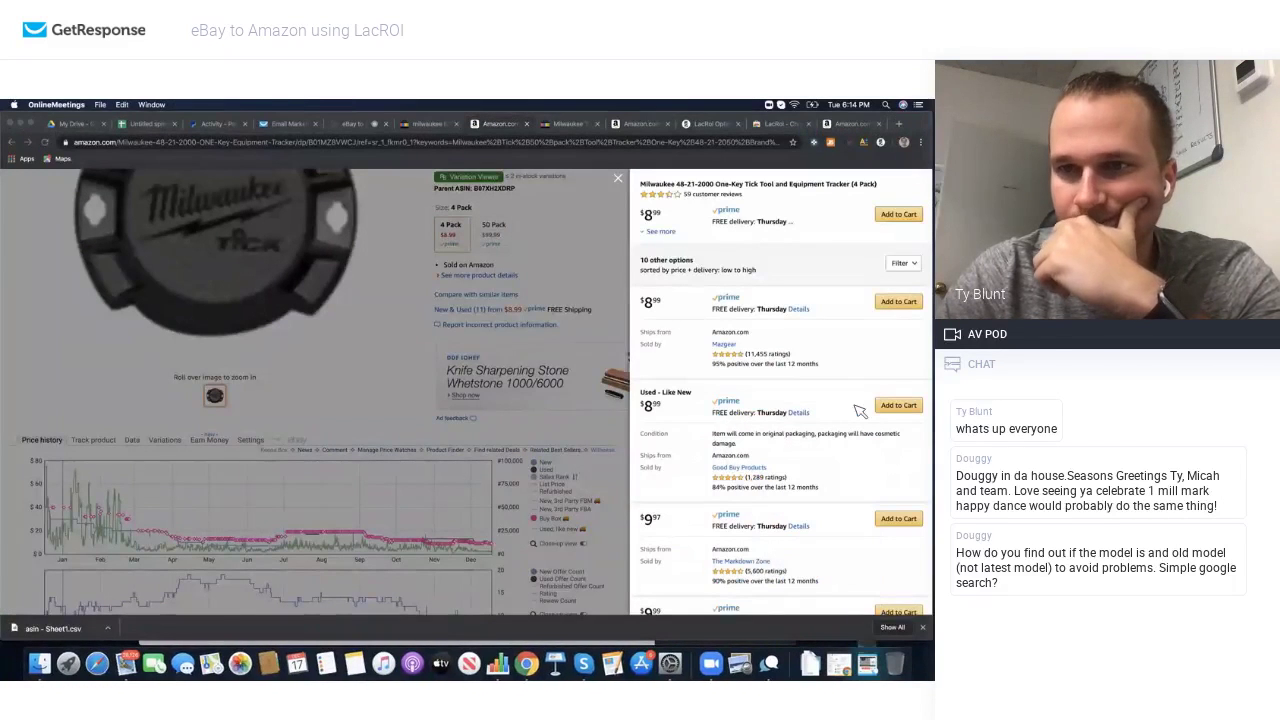
left_click(906, 265)
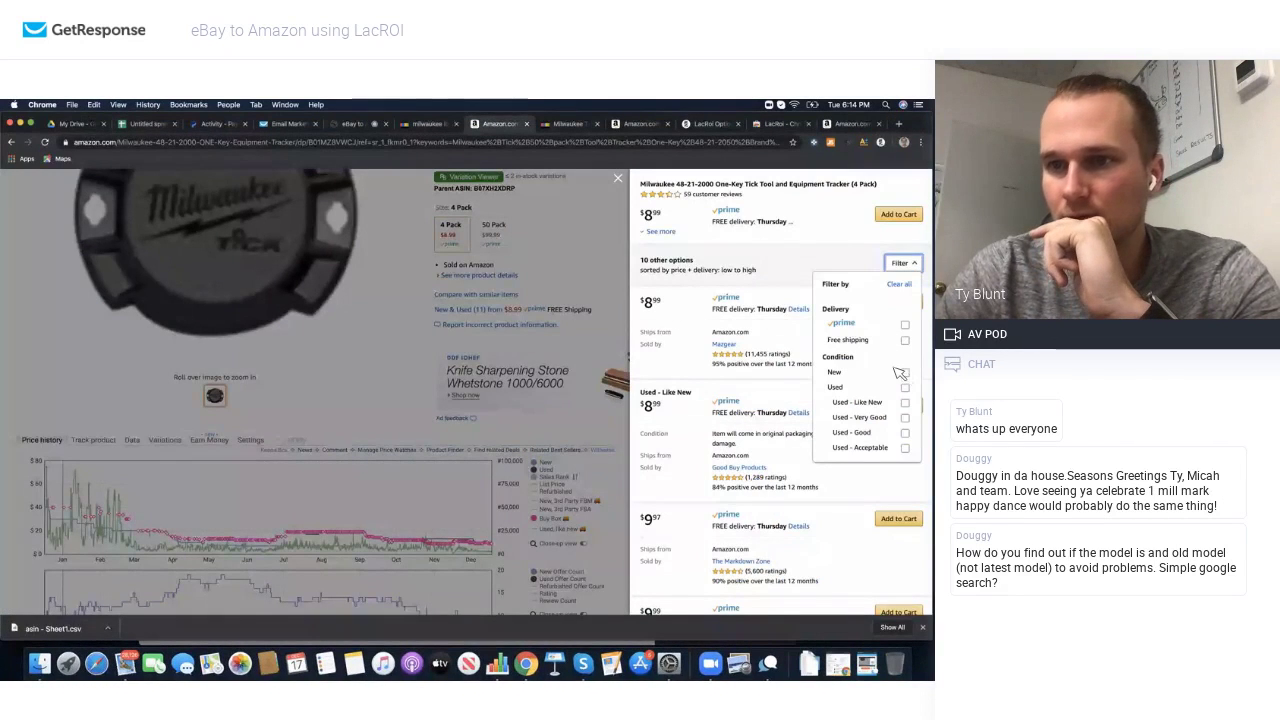
left_click(804, 263)
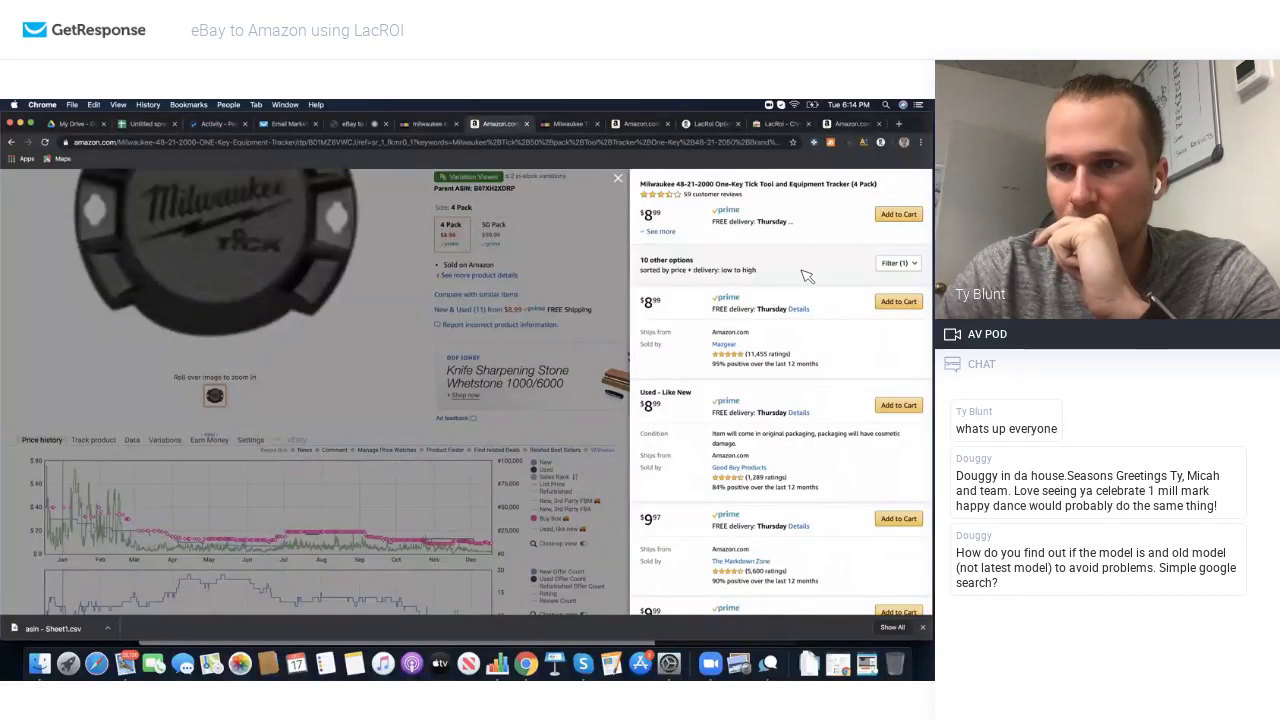
scroll(808, 277, "down", 3)
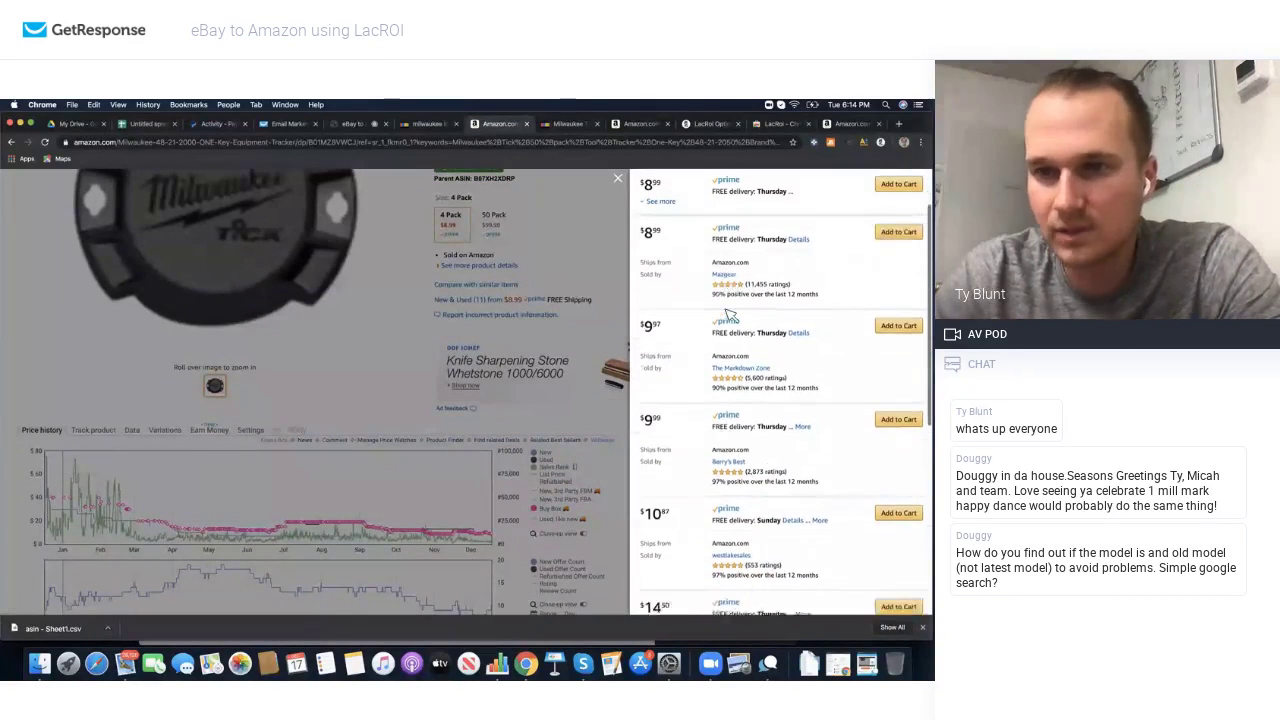
scroll(732, 330, "down", 4)
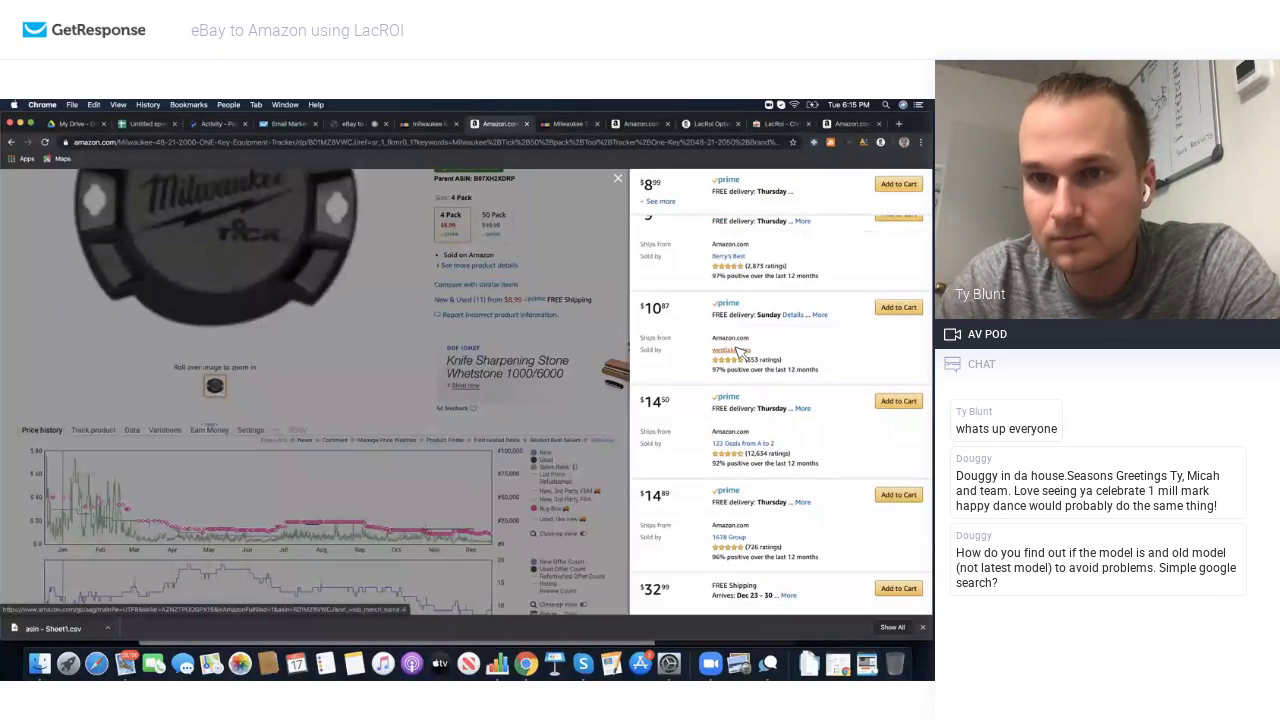
left_click(736, 349)
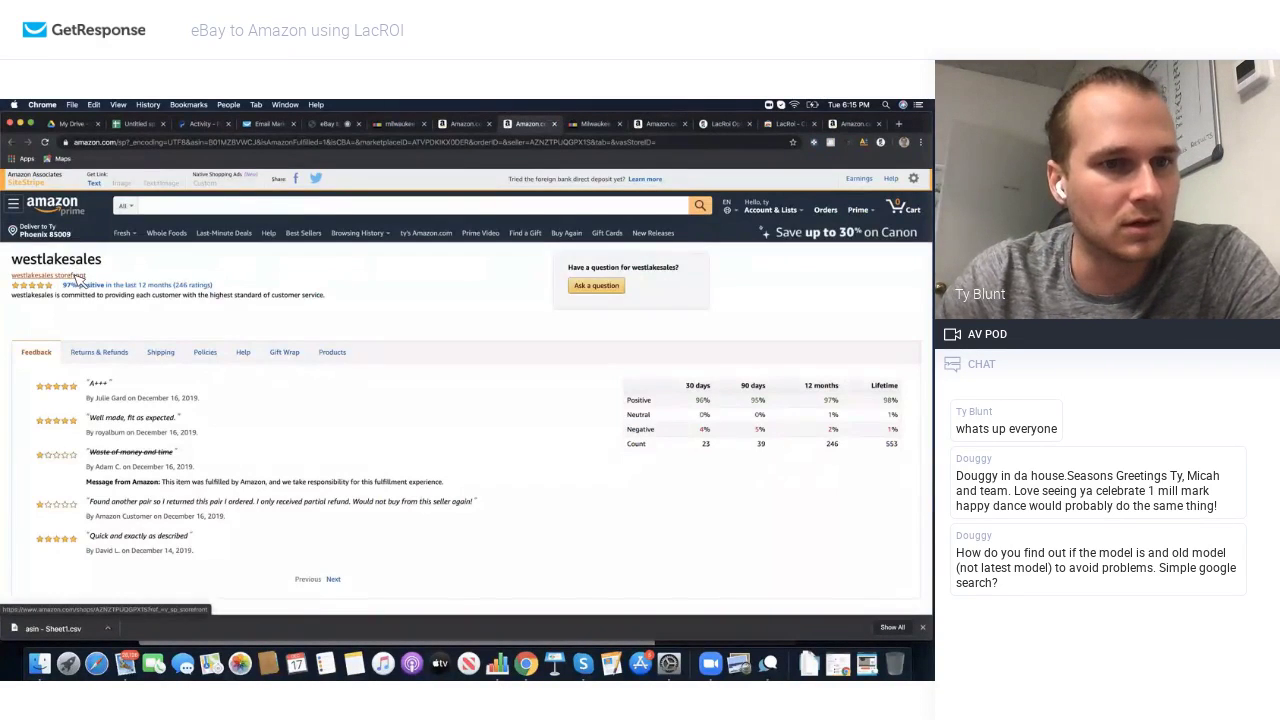
Step: Open the westlakesales storefront listings and move to page 2 of its products
left_click(78, 279)
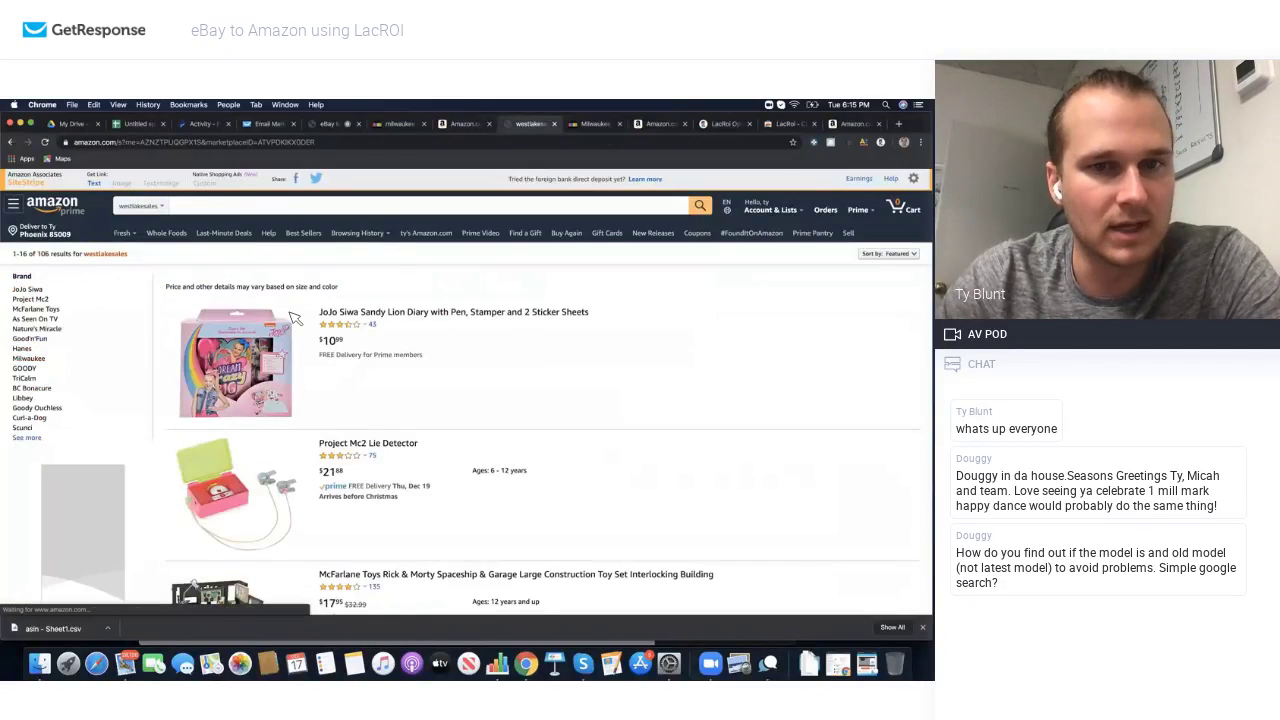
scroll(294, 317, "down", 10)
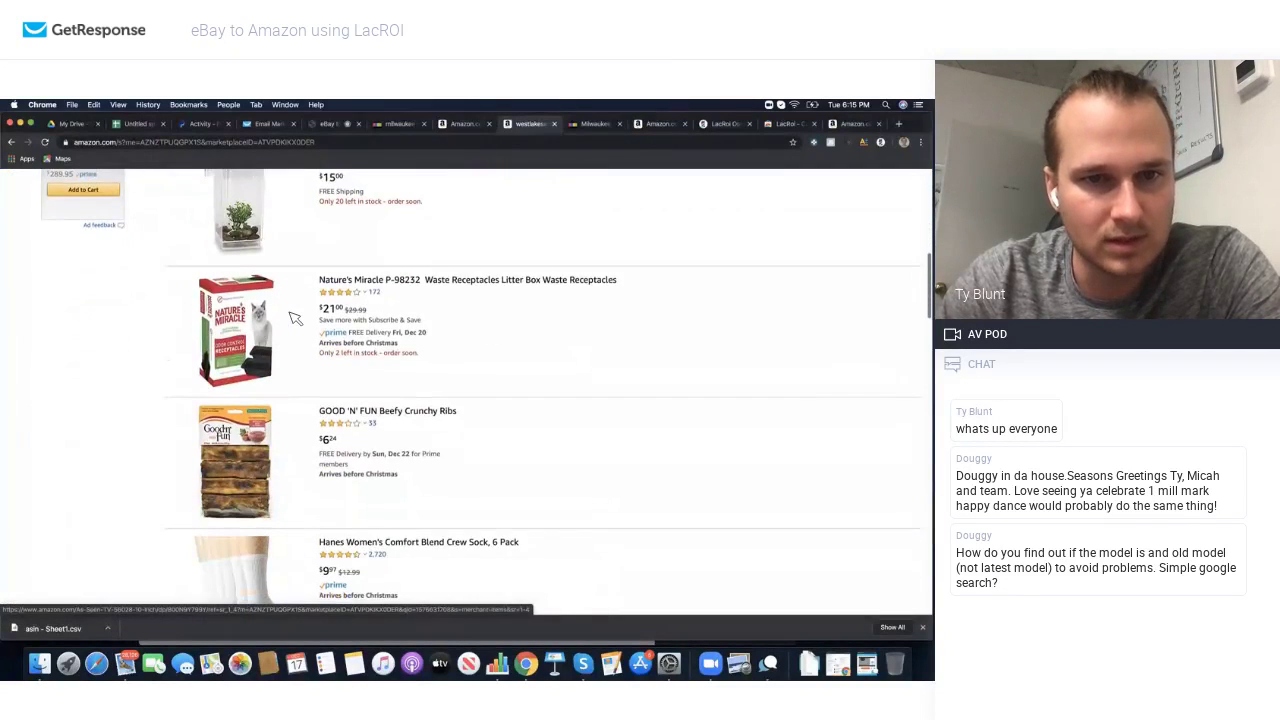
scroll(294, 317, "down", 6)
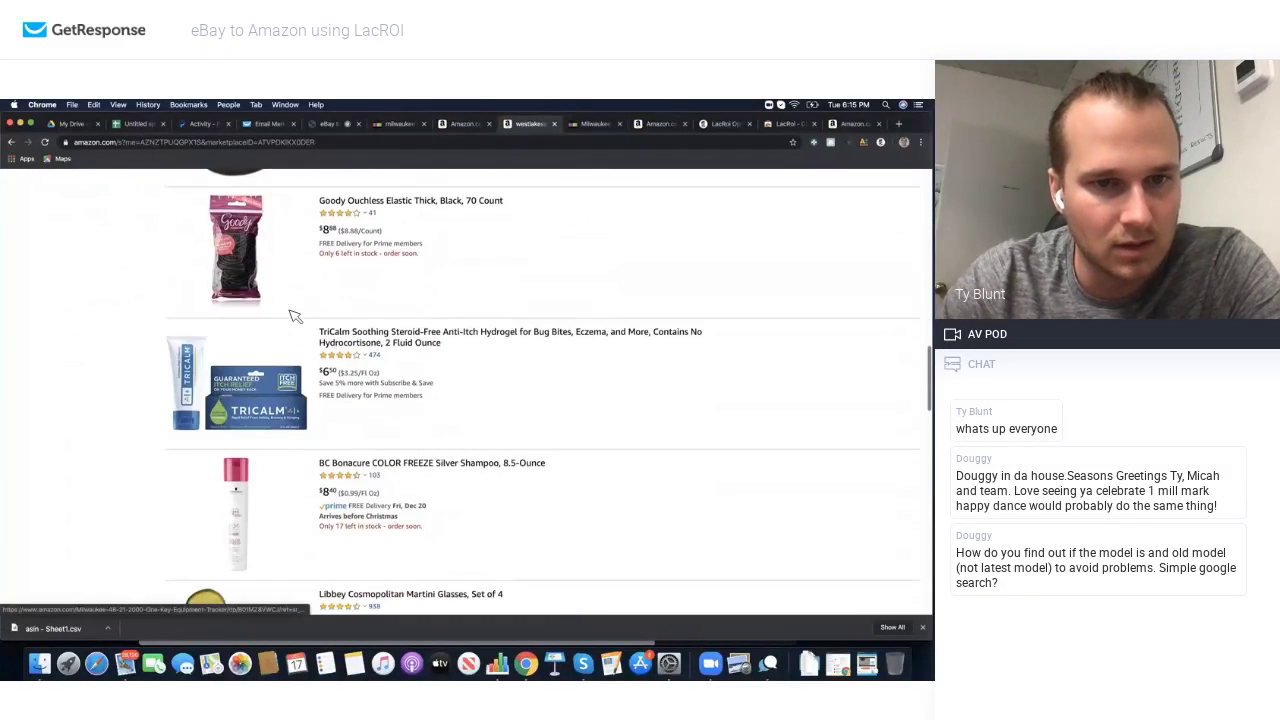
scroll(294, 317, "down", 3)
scroll(294, 315, "down", 3)
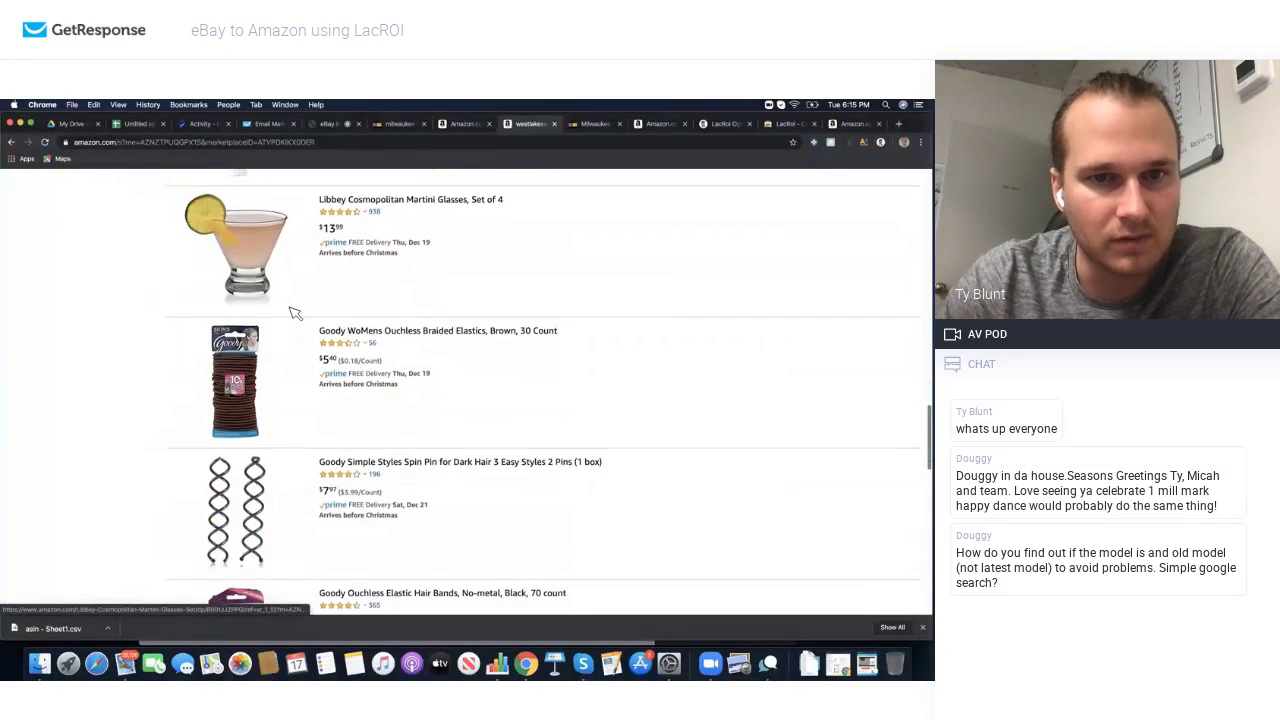
scroll(294, 313, "down", 5)
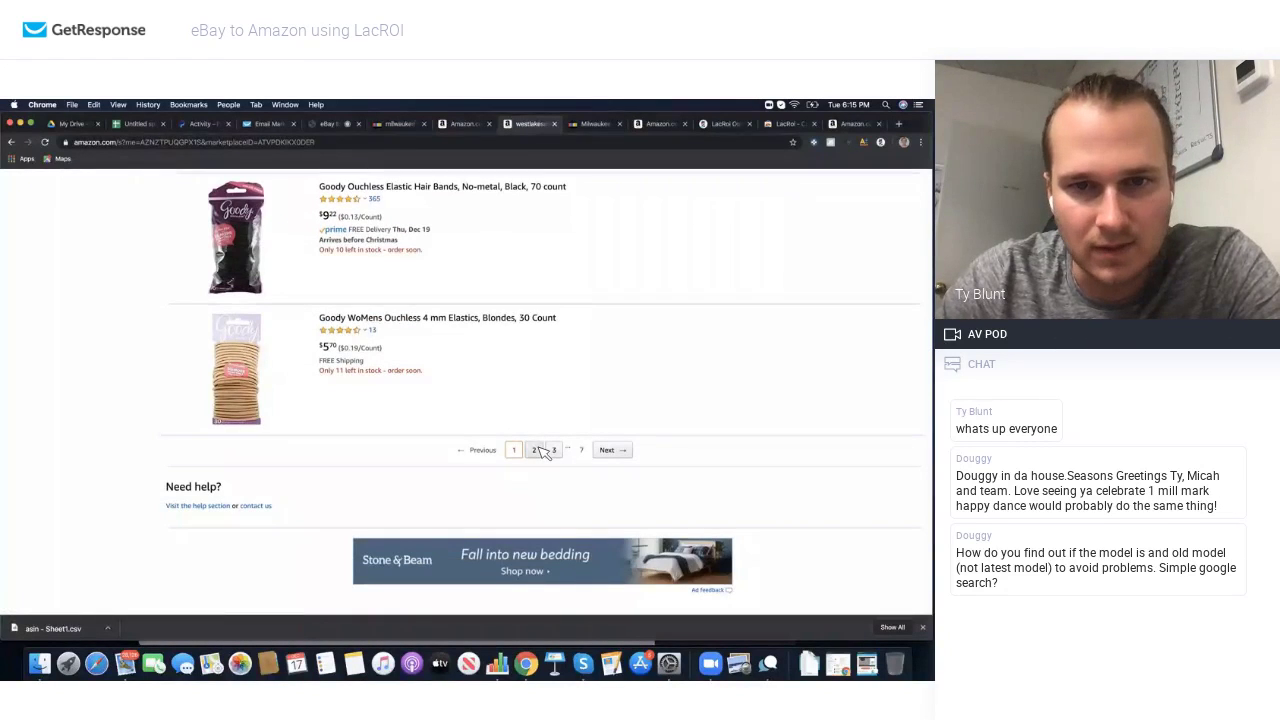
left_click(537, 450)
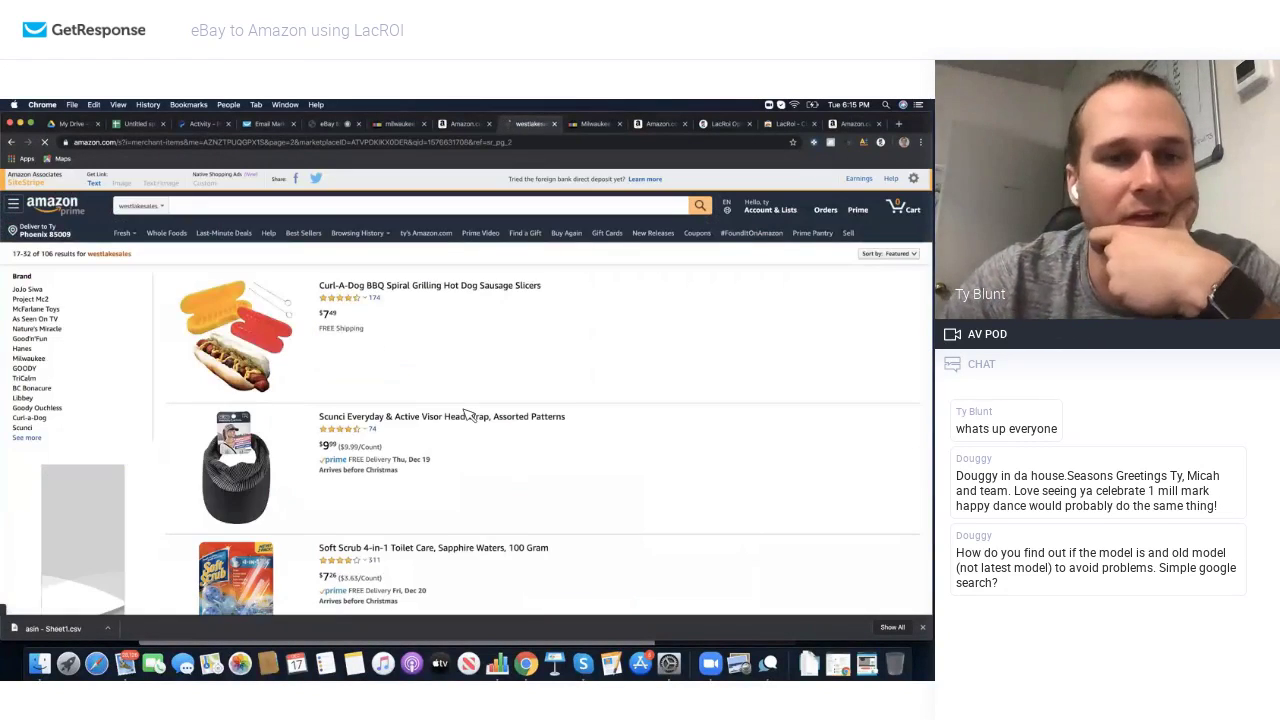
Step: Go to page 3 of the seller's results, then return to the westlakesales feedback page
scroll(465, 414, "down", 10)
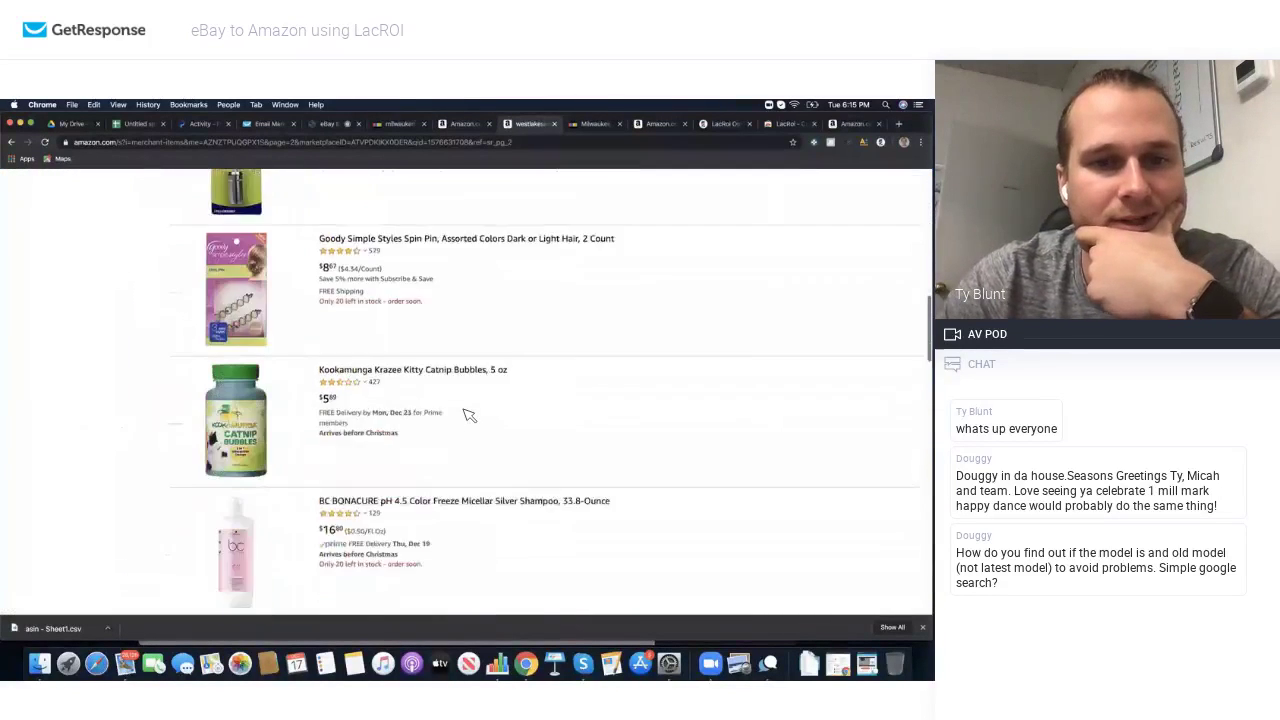
scroll(469, 414, "down", 15)
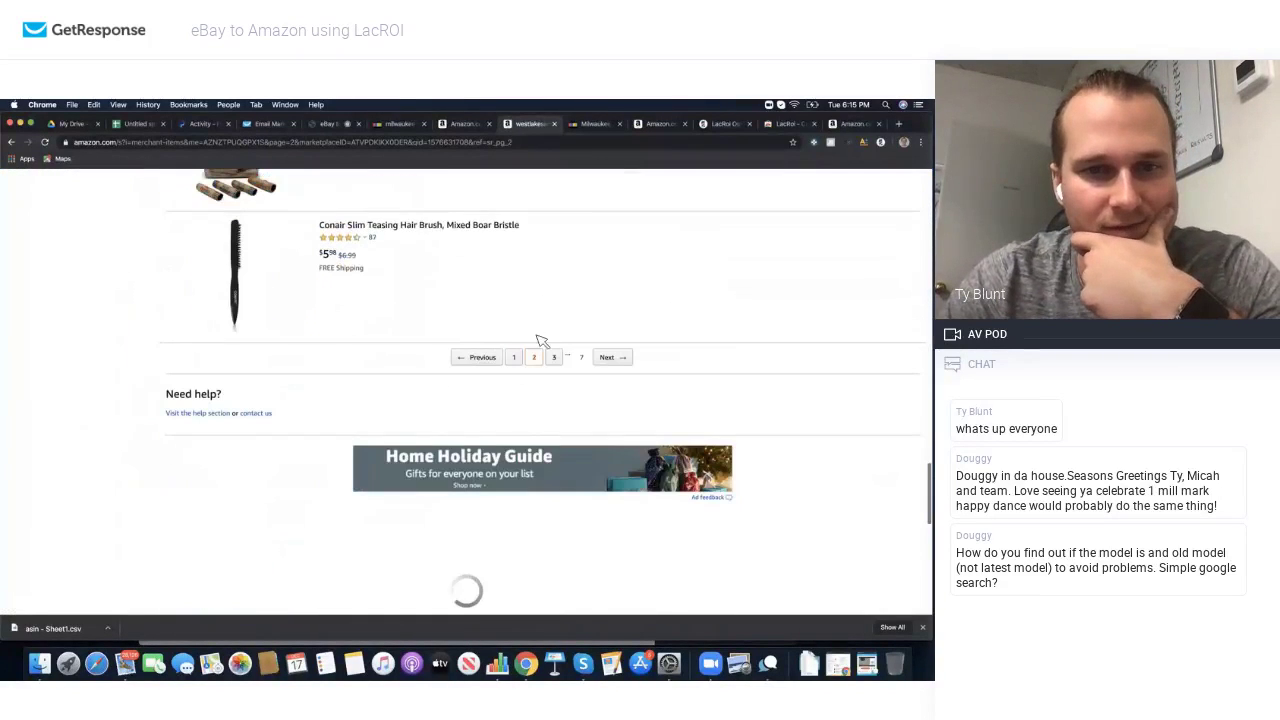
left_click(553, 357)
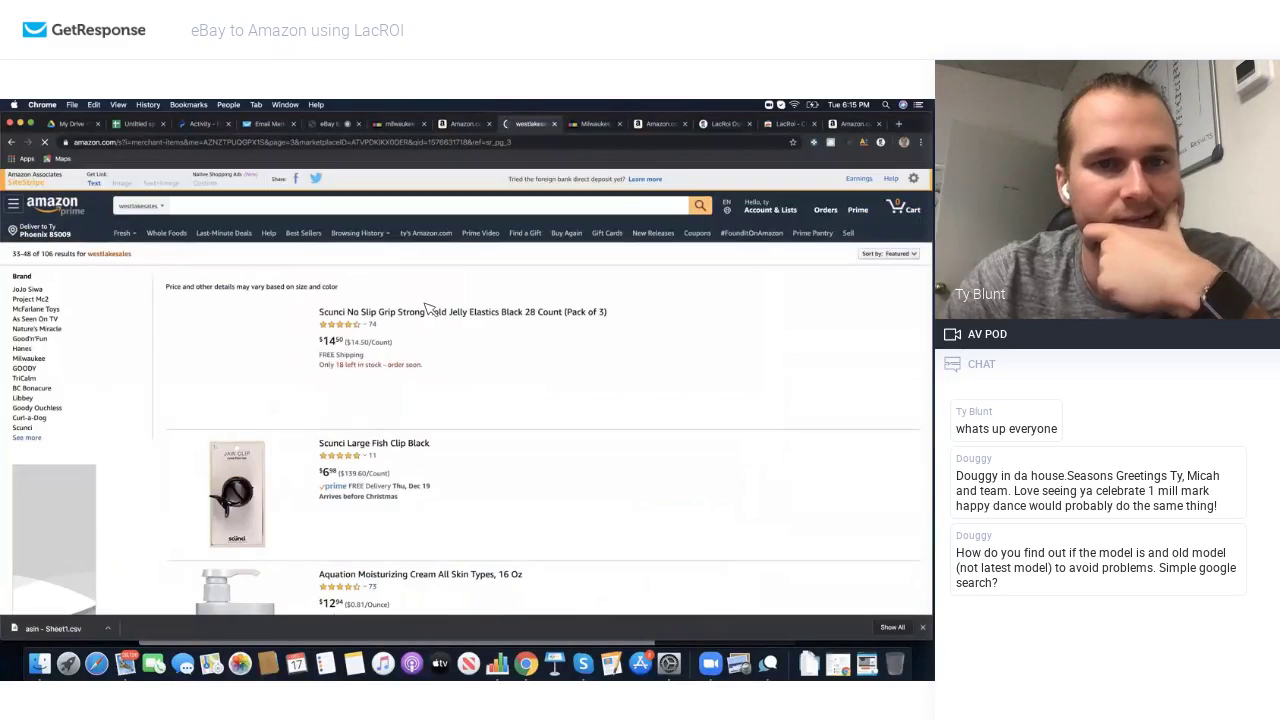
scroll(425, 310, "down", 2)
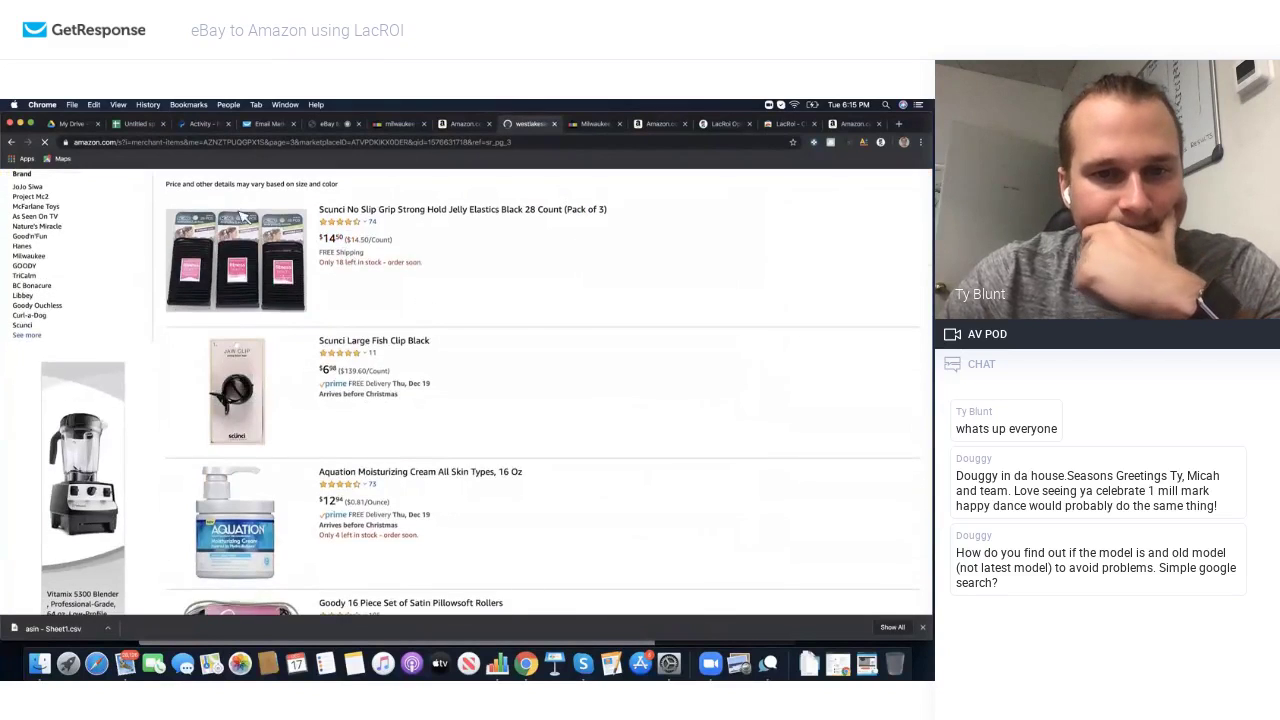
left_click(12, 144)
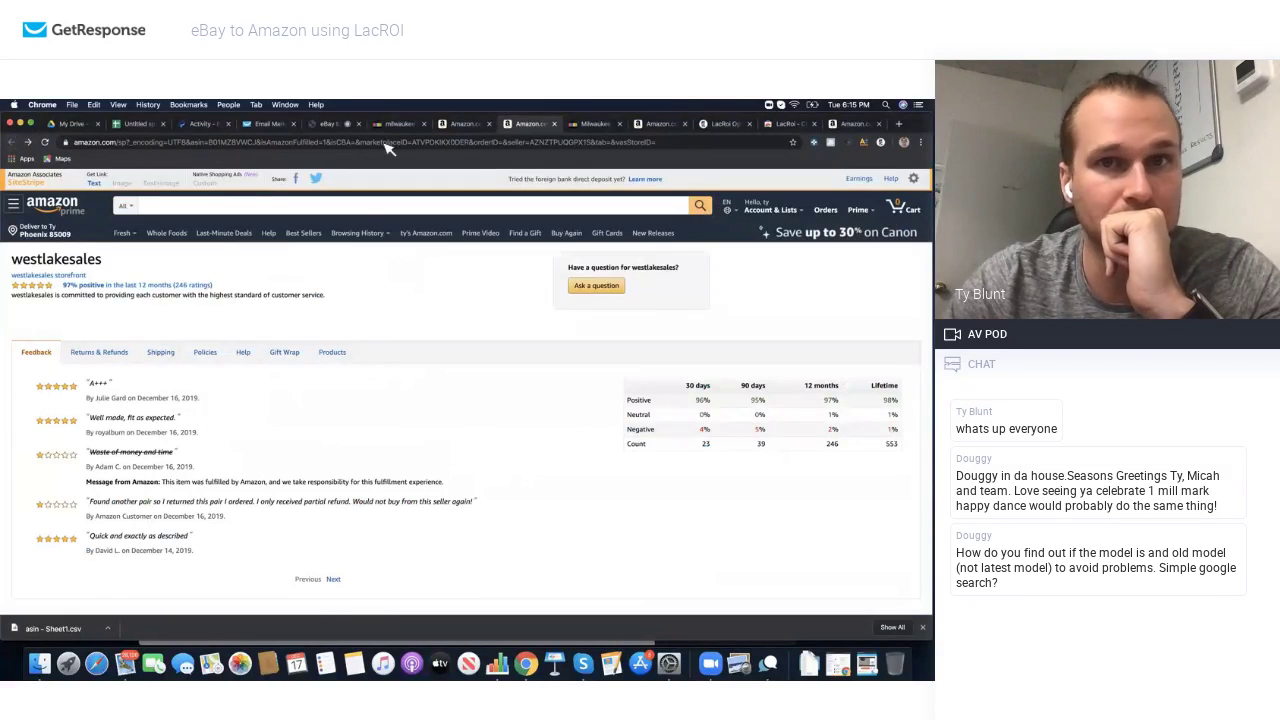
Step: Close the westlakesales page and open the Mazgear storefront of the $8.99 Tick tracker seller
left_click(554, 123)
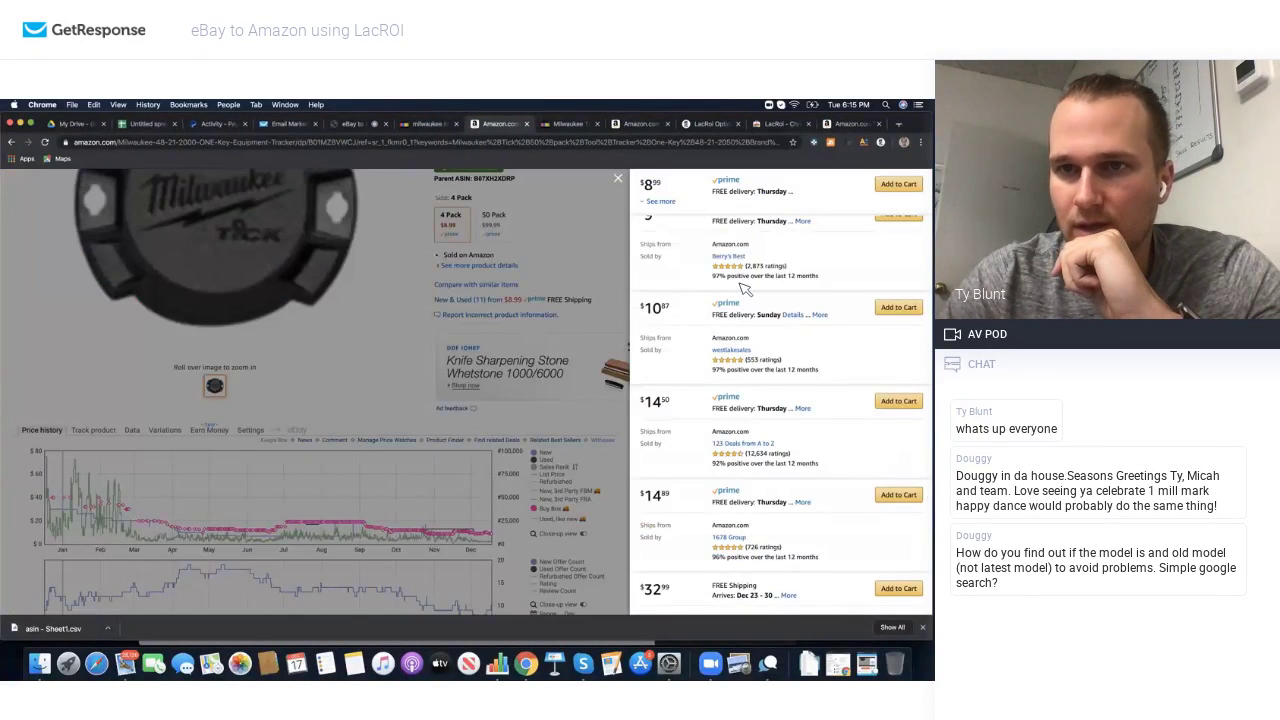
scroll(745, 289, "up", 5)
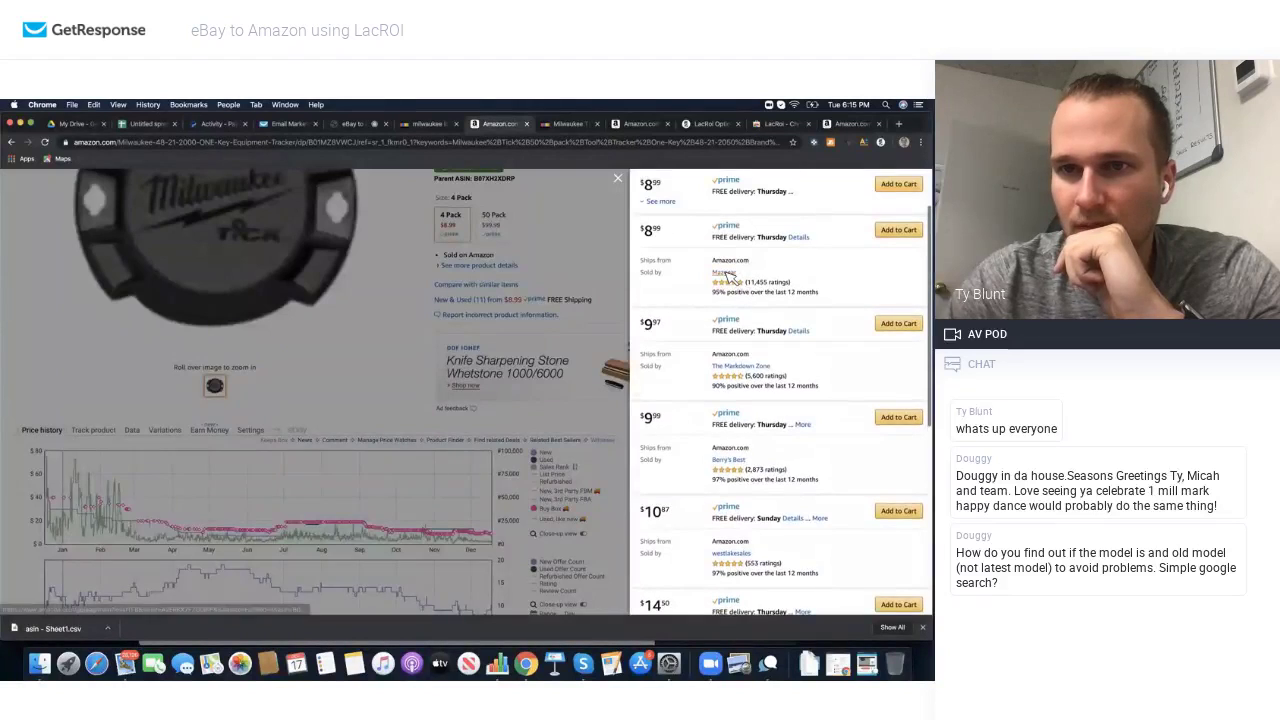
left_click(725, 273)
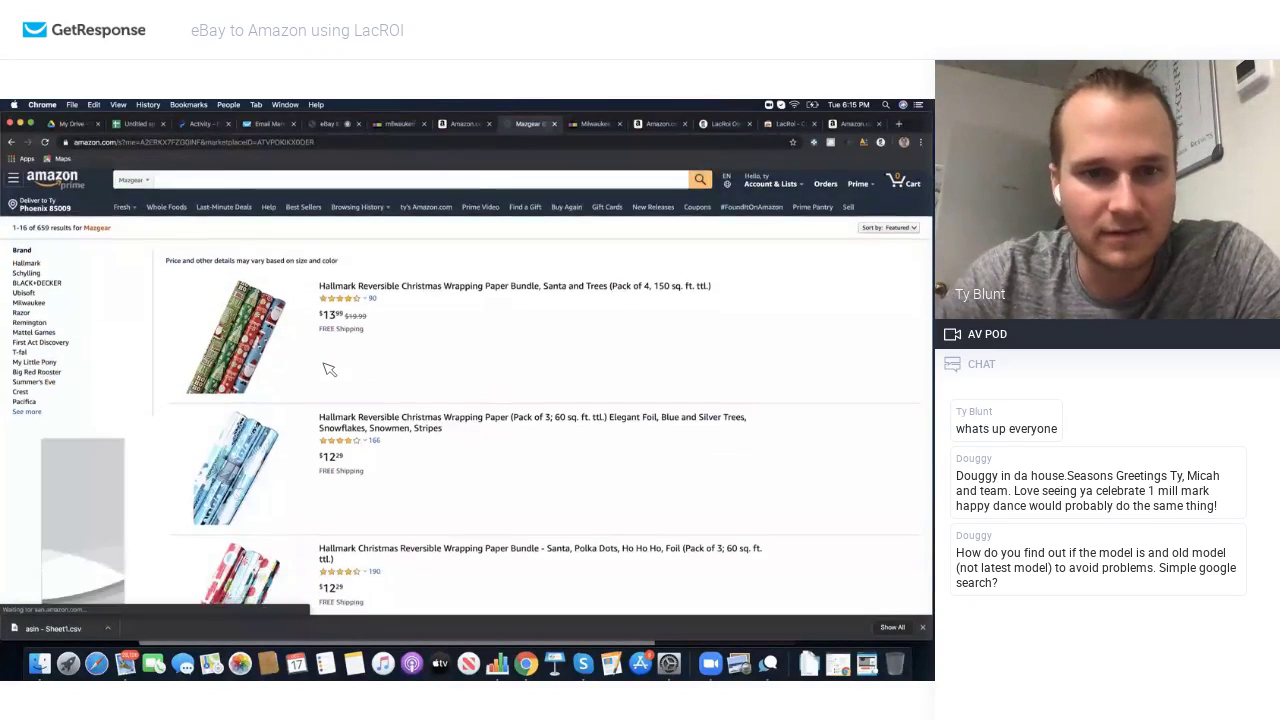
scroll(329, 369, "down", 10)
scroll(329, 369, "up", 5)
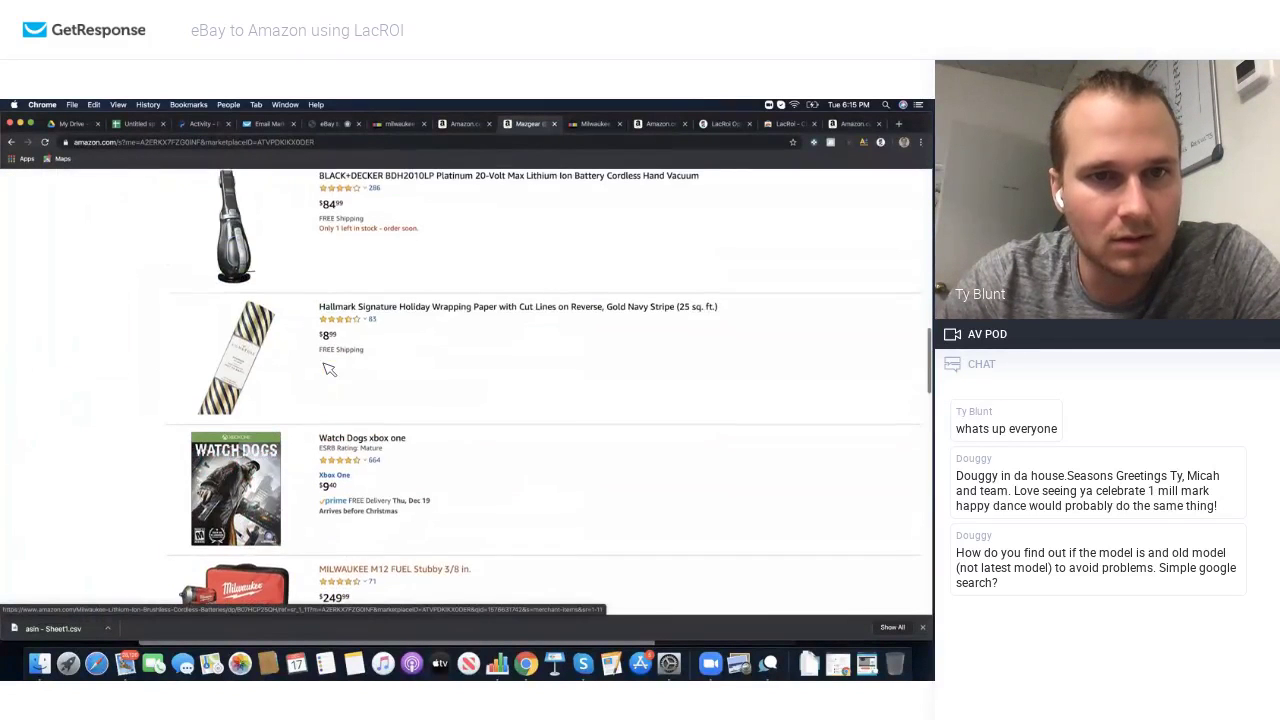
scroll(305, 390, "down", 5)
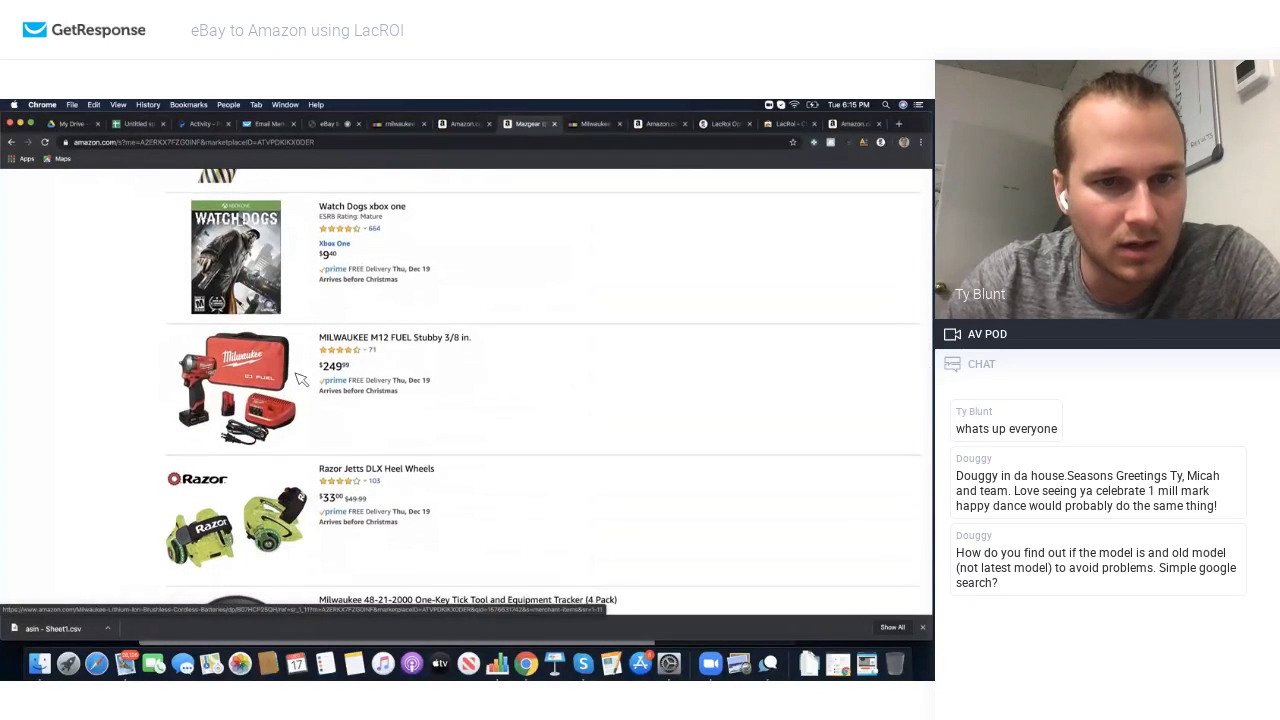
scroll(300, 380, "down", 2)
scroll(247, 398, "down", 5)
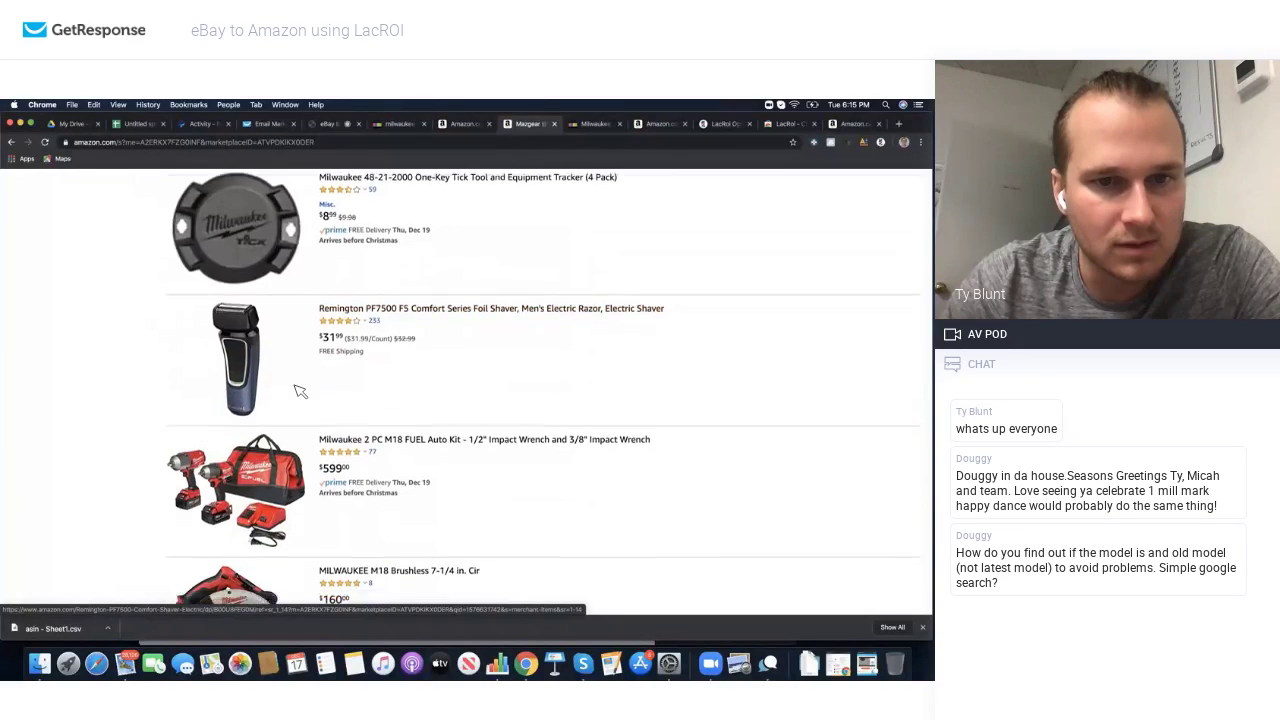
scroll(300, 385, "down", 4)
scroll(300, 390, "up", 15)
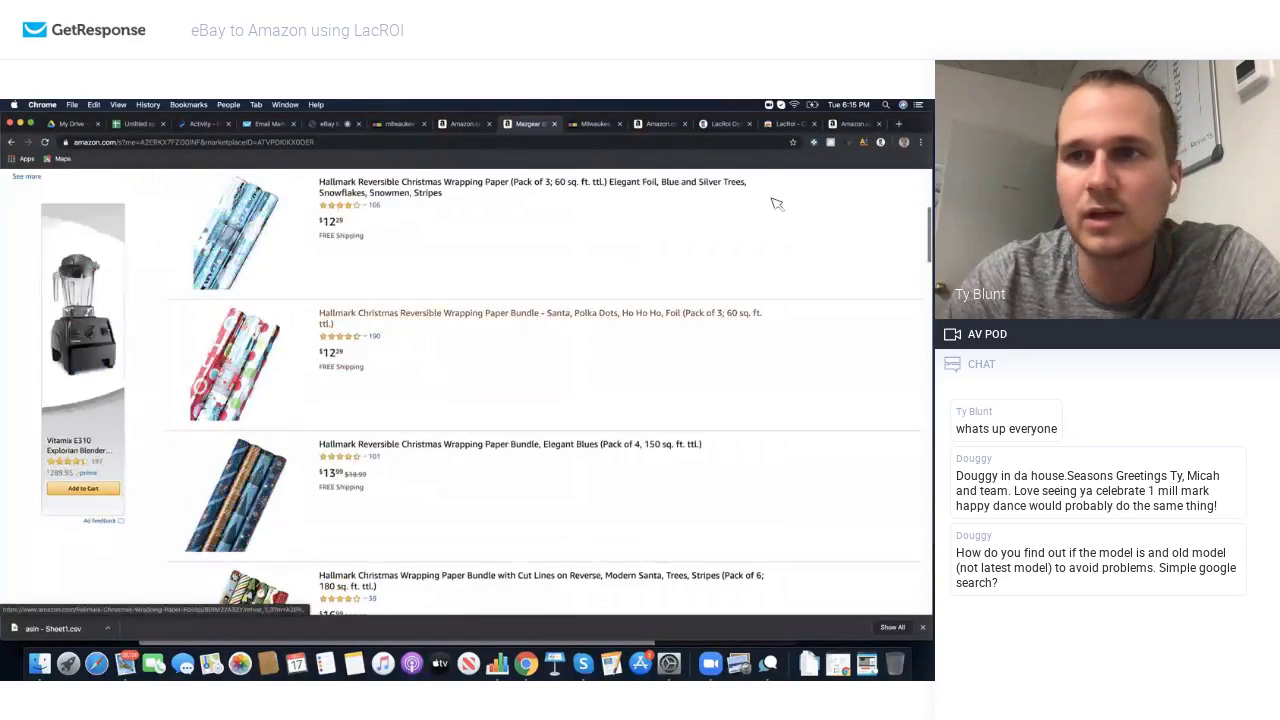
Step: Run JungleScout on the Mazgear storefront results
left_click(831, 142)
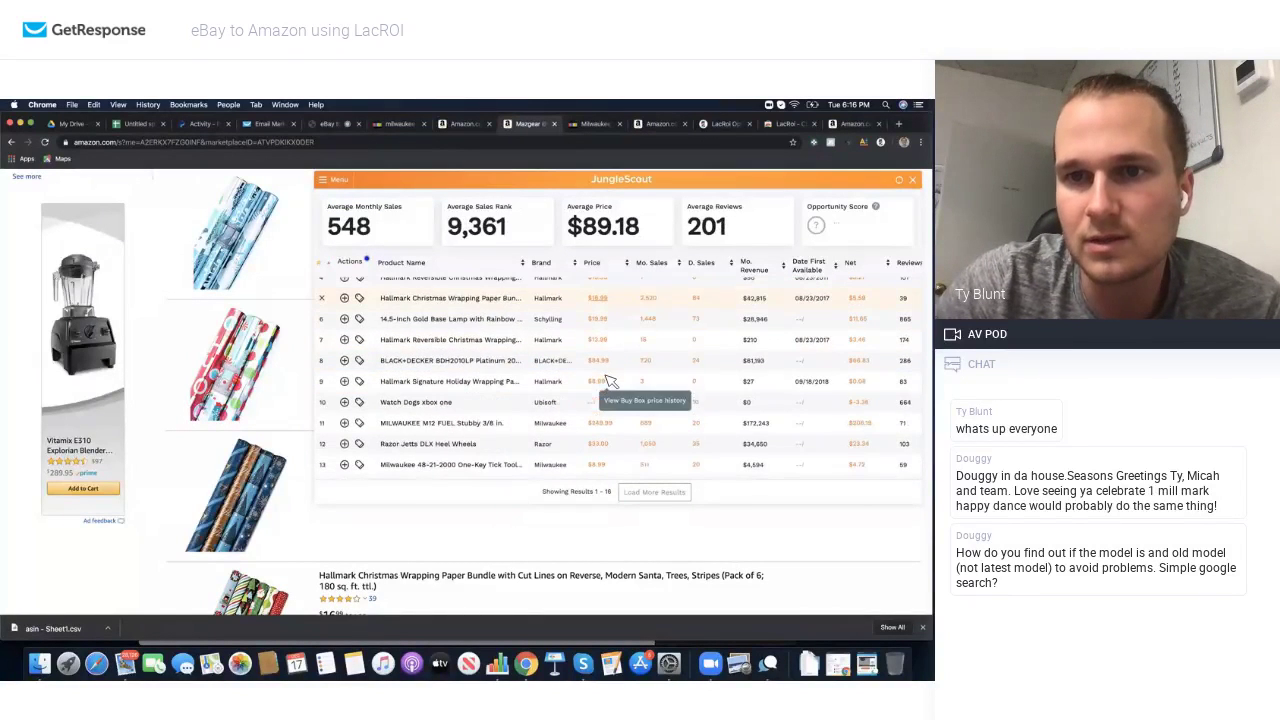
scroll(609, 380, "up", 2)
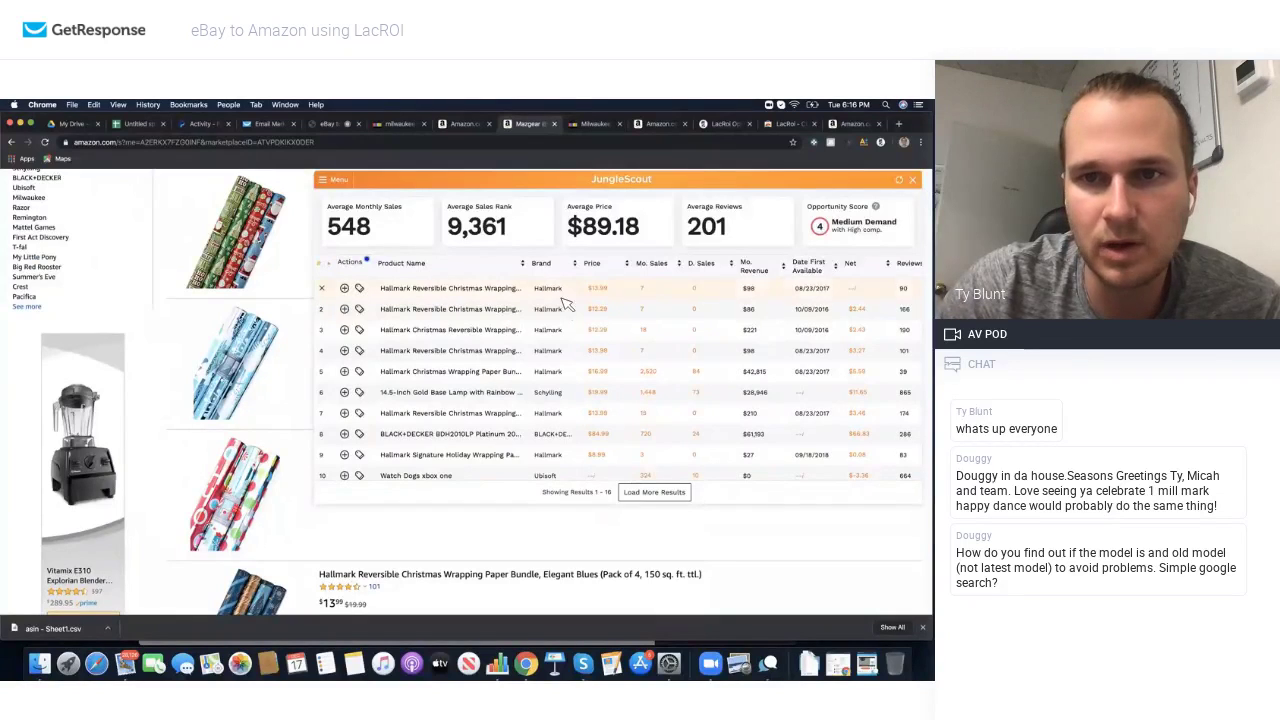
scroll(632, 358, "down", 1)
scroll(632, 358, "down", 5)
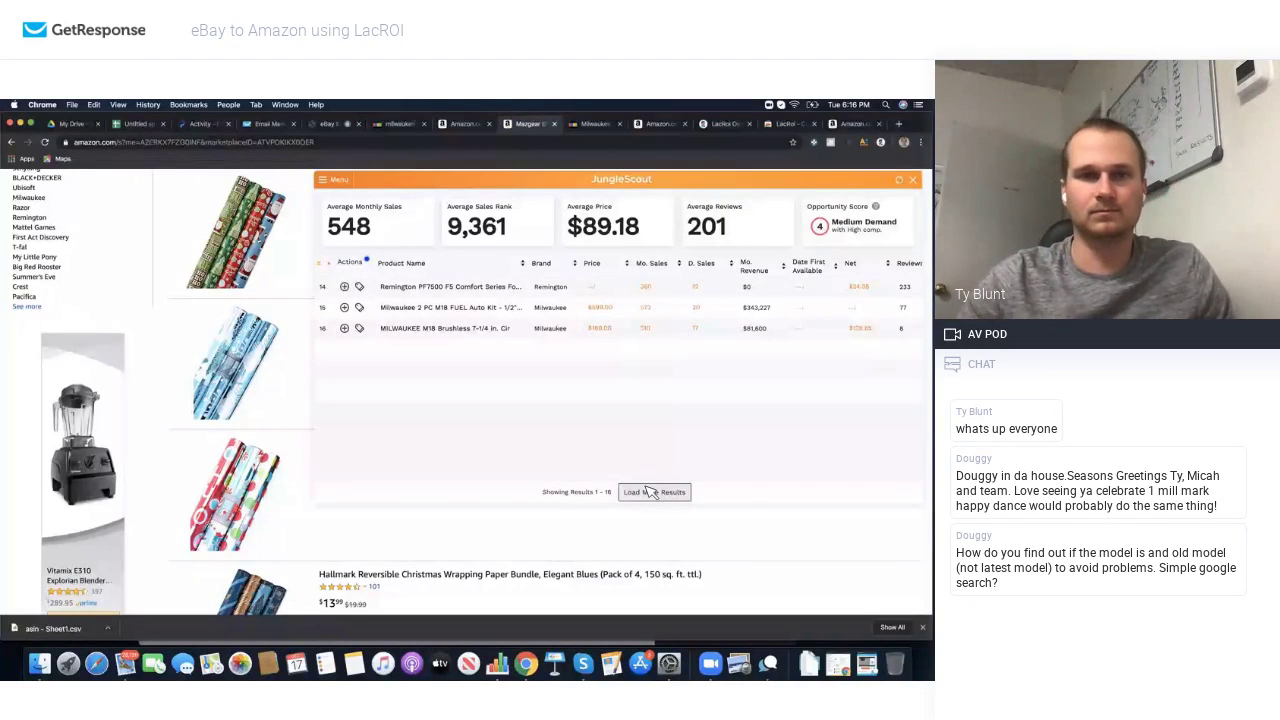
Step: Load three more batches of Mazgear products into the JungleScout results table
left_click(651, 492)
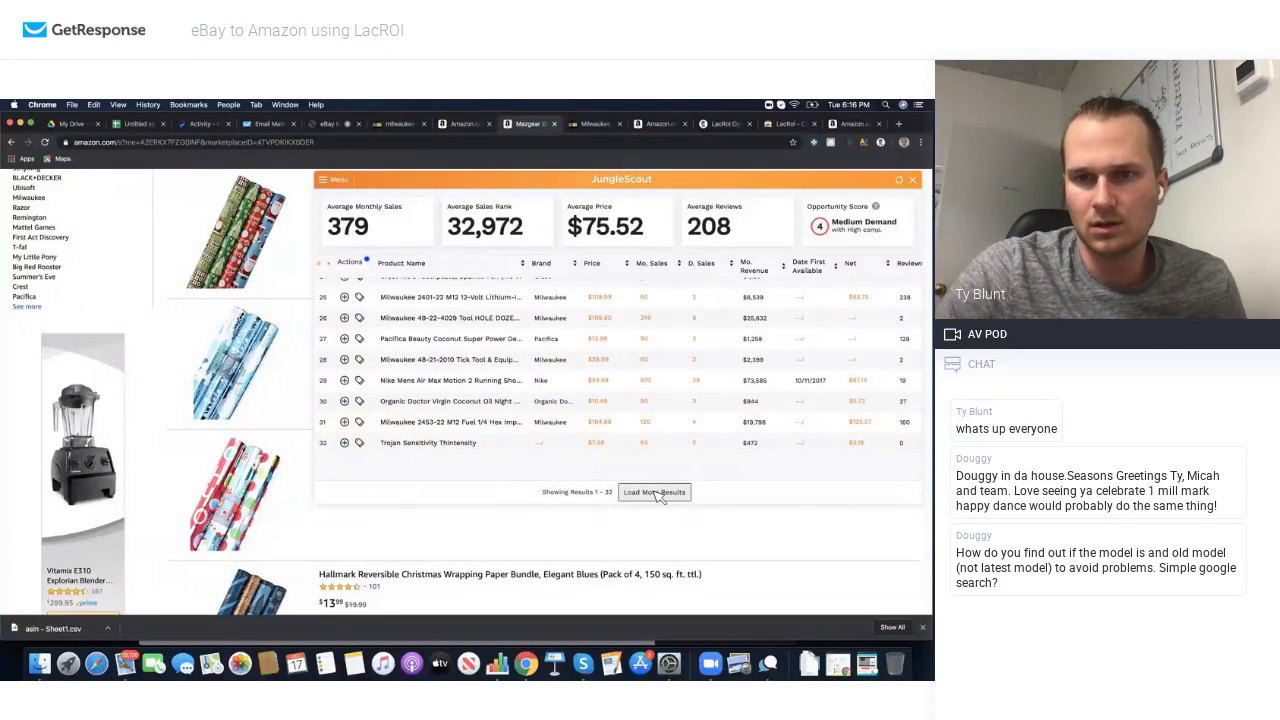
left_click(655, 493)
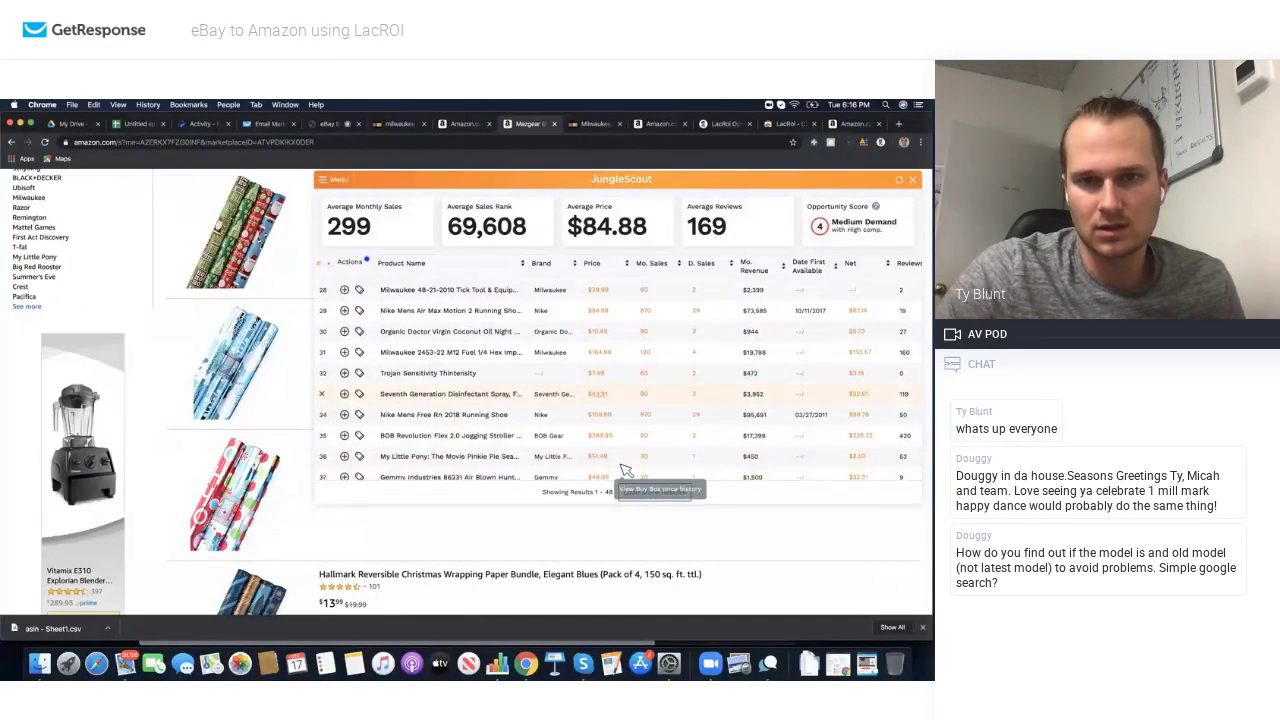
scroll(623, 466, "down", 5)
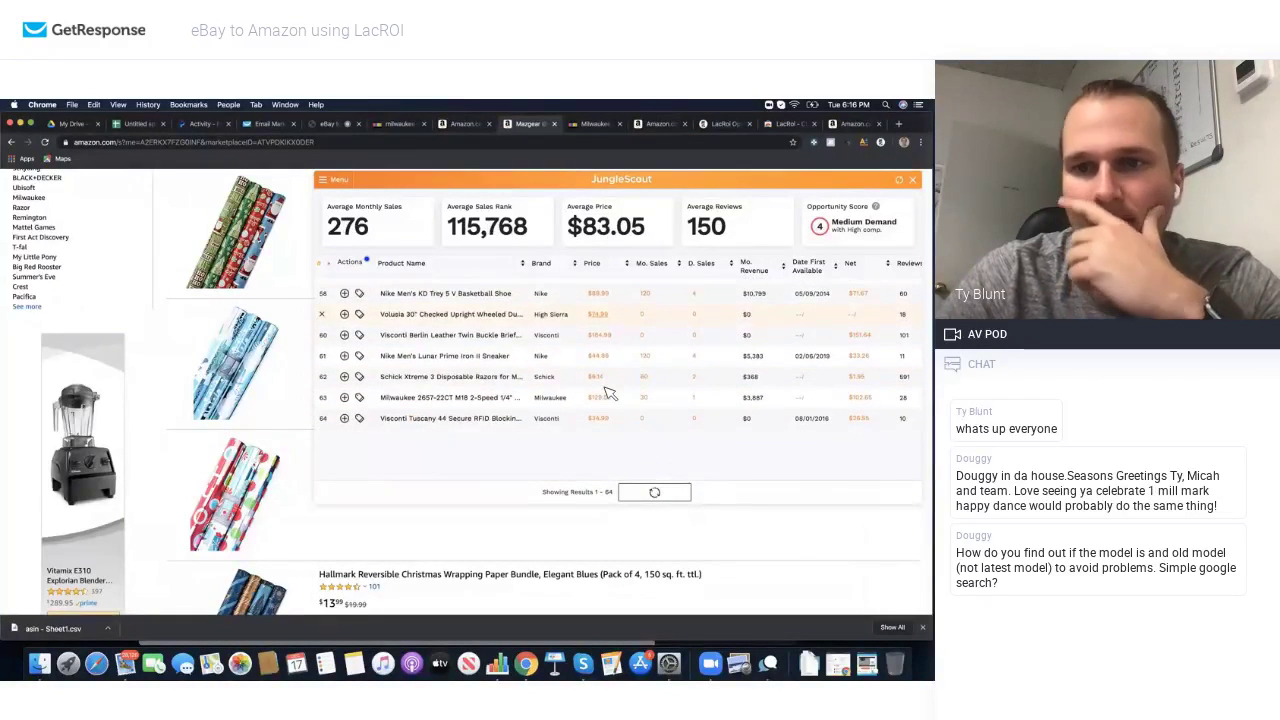
scroll(610, 393, "up", 3)
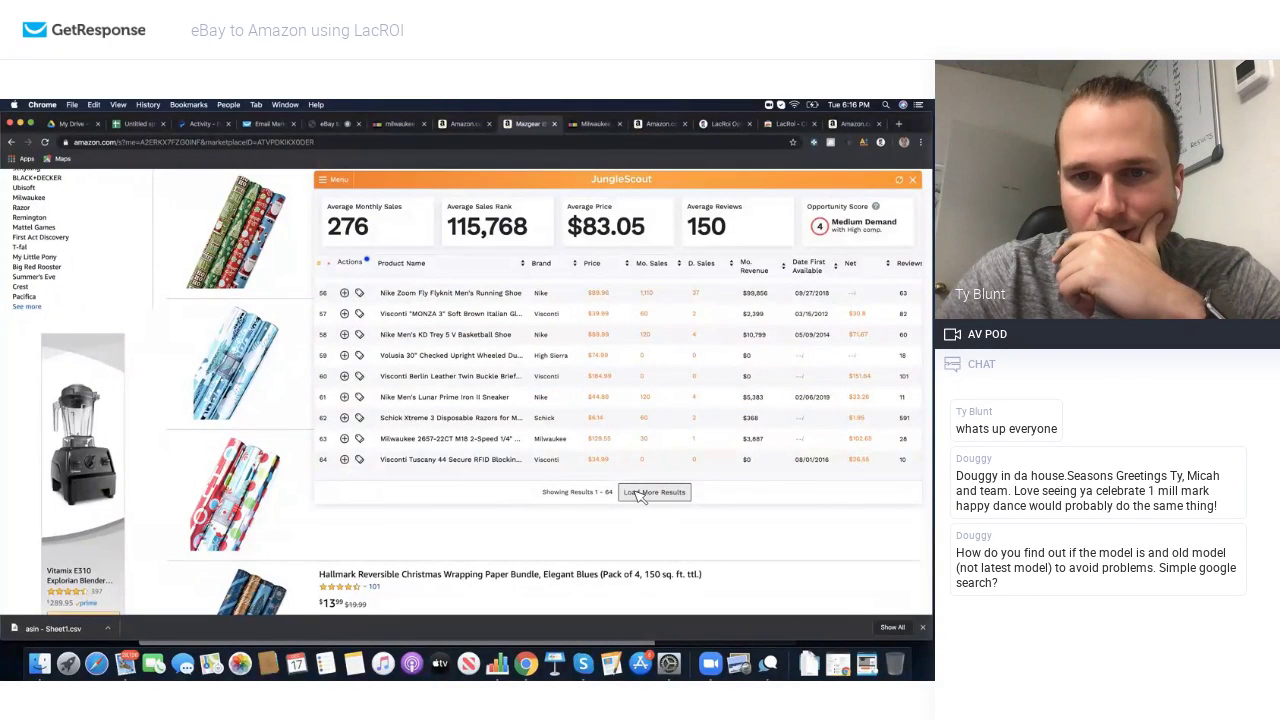
left_click(640, 494)
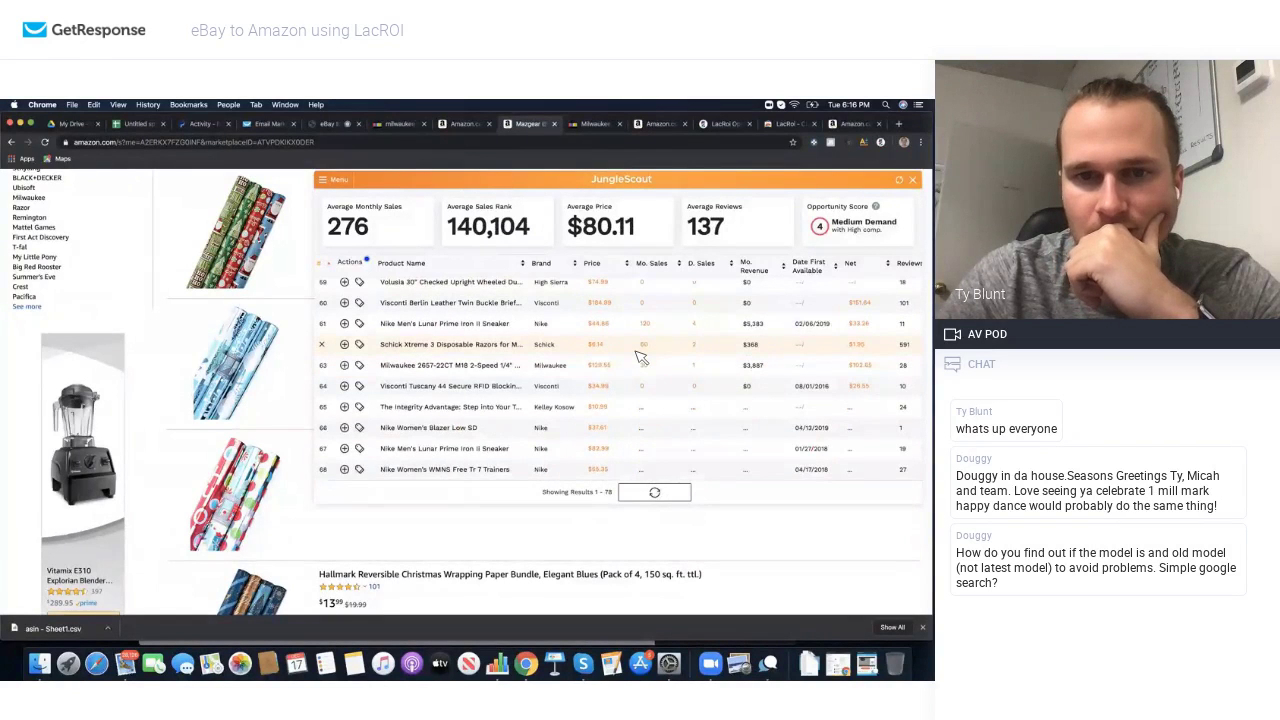
scroll(640, 357, "down", 3)
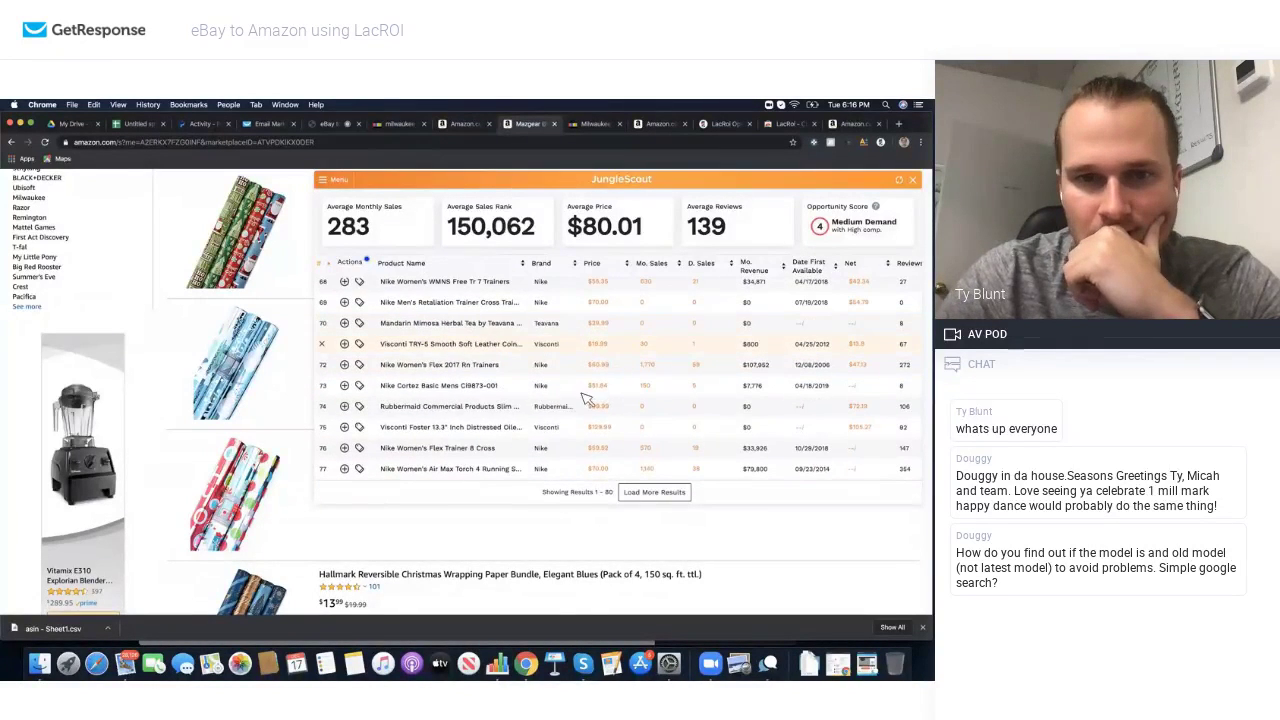
Step: Review the full 112-product list and download it from JungleScout as a CSV
mouse_move(463, 412)
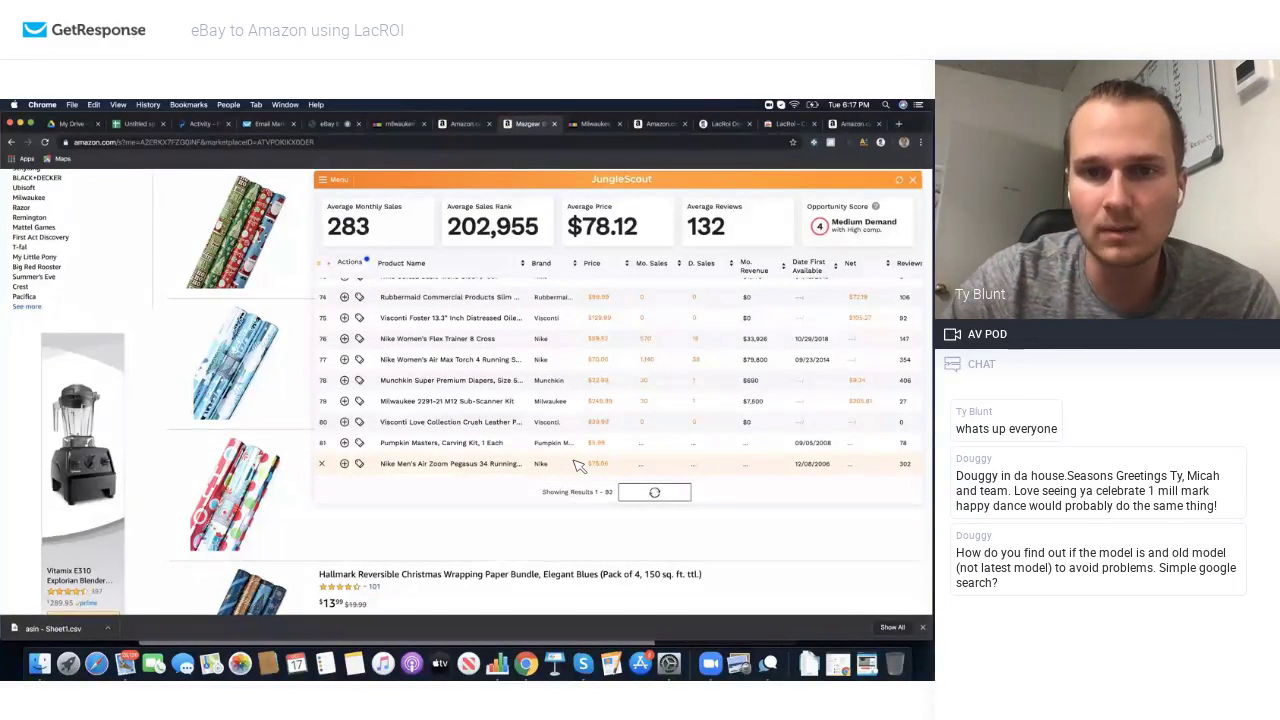
scroll(578, 465, "down", 2)
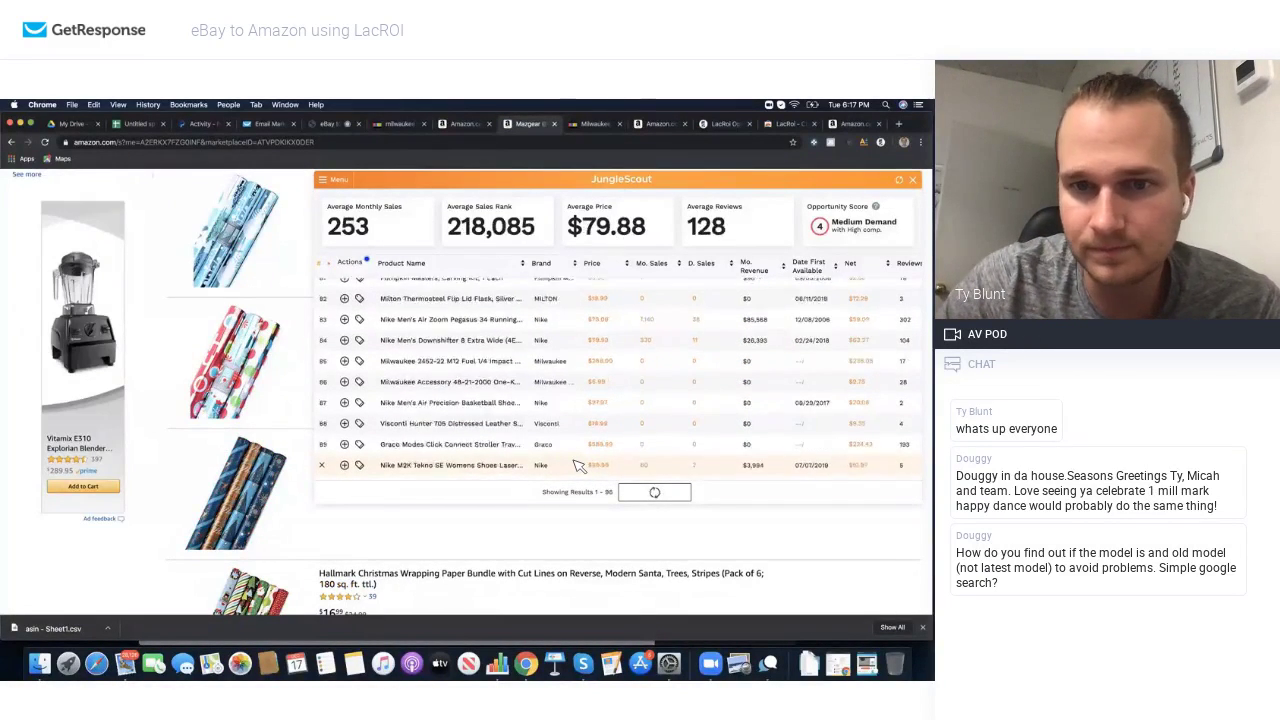
scroll(578, 465, "up", 3)
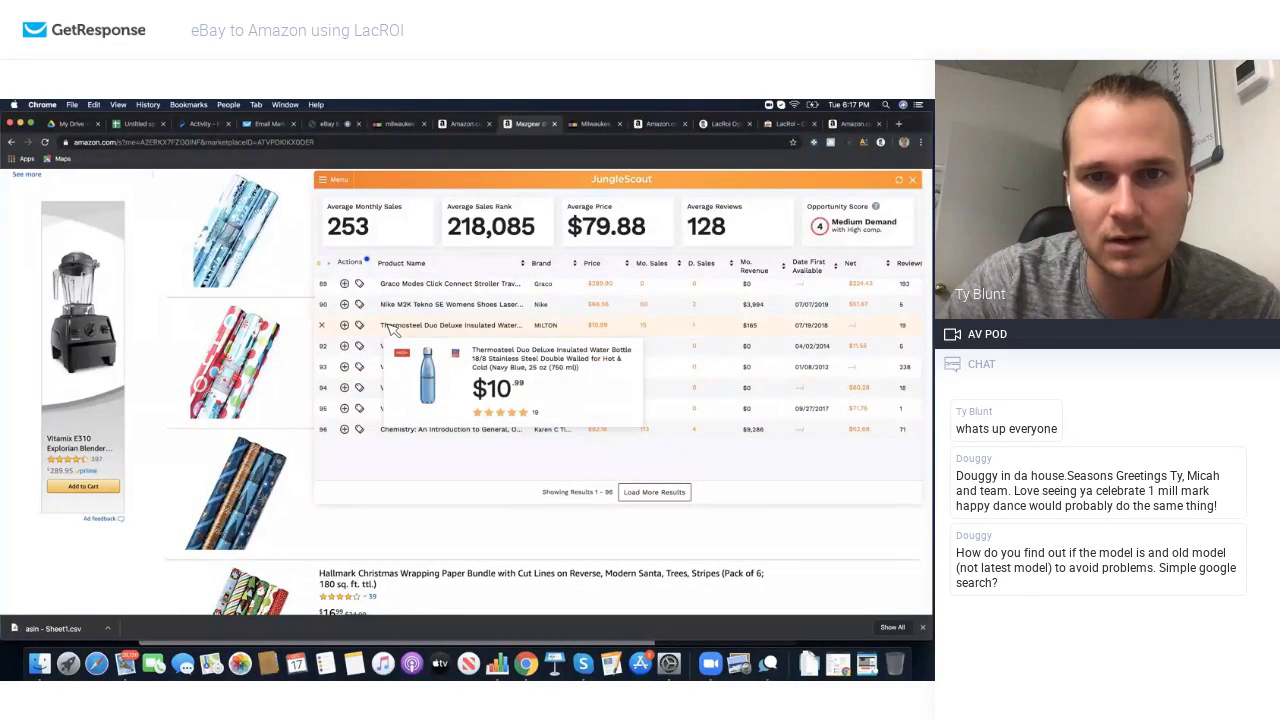
mouse_move(390, 352)
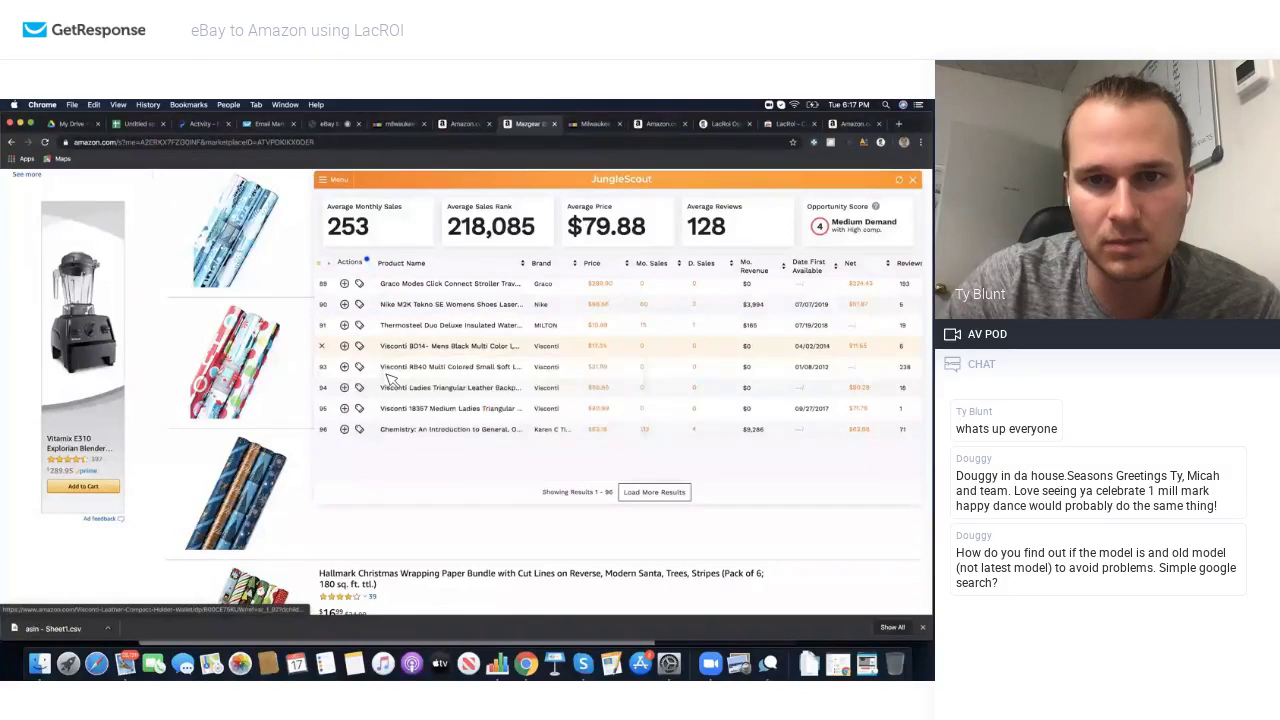
mouse_move(399, 396)
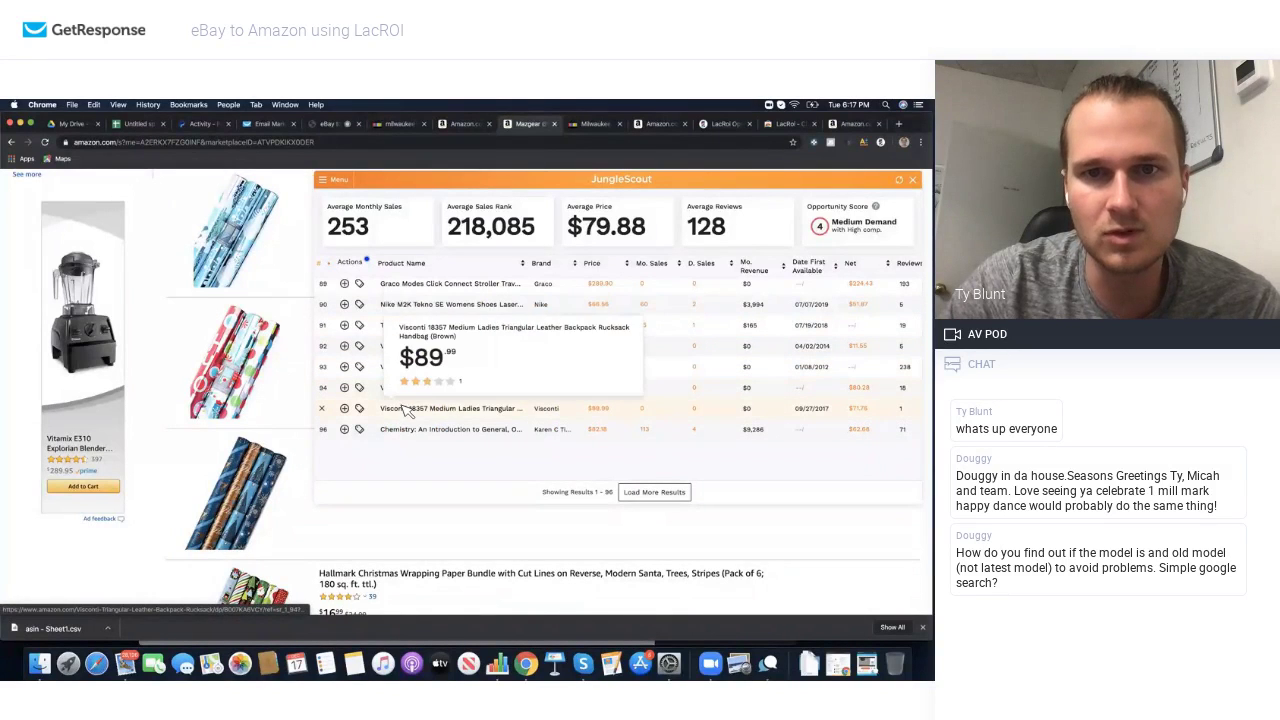
mouse_move(414, 429)
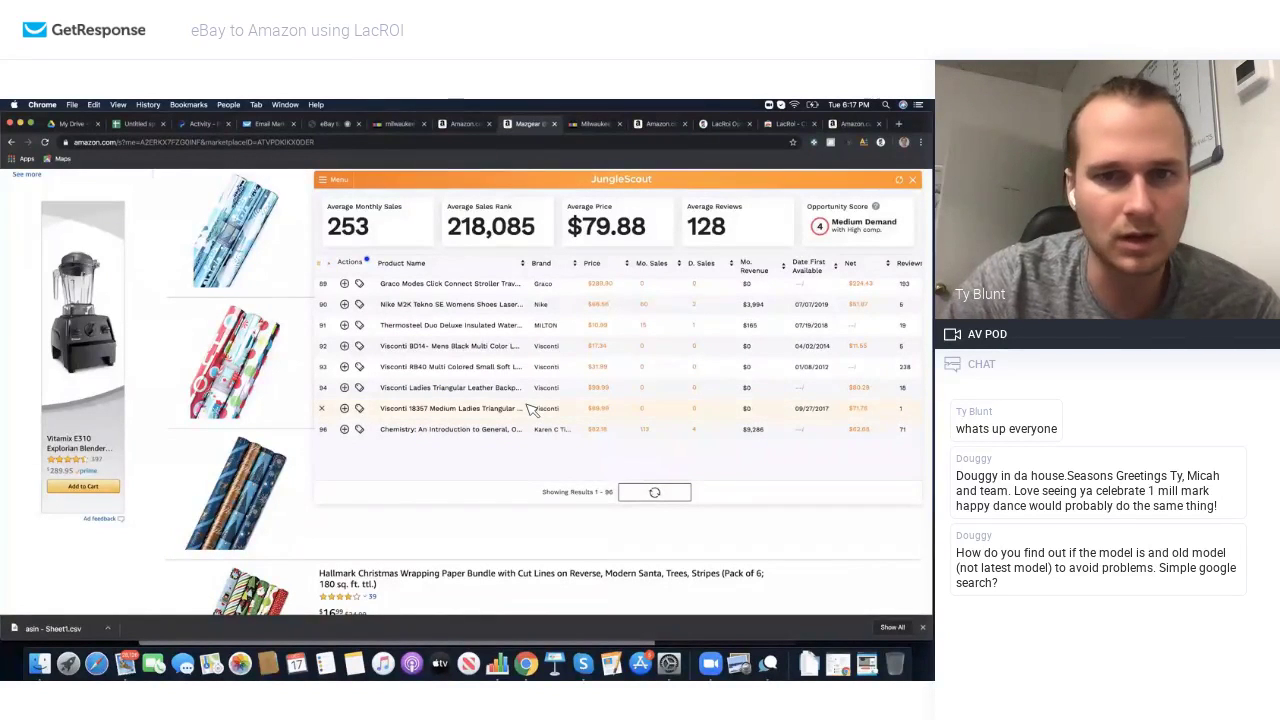
scroll(532, 410, "down", 2)
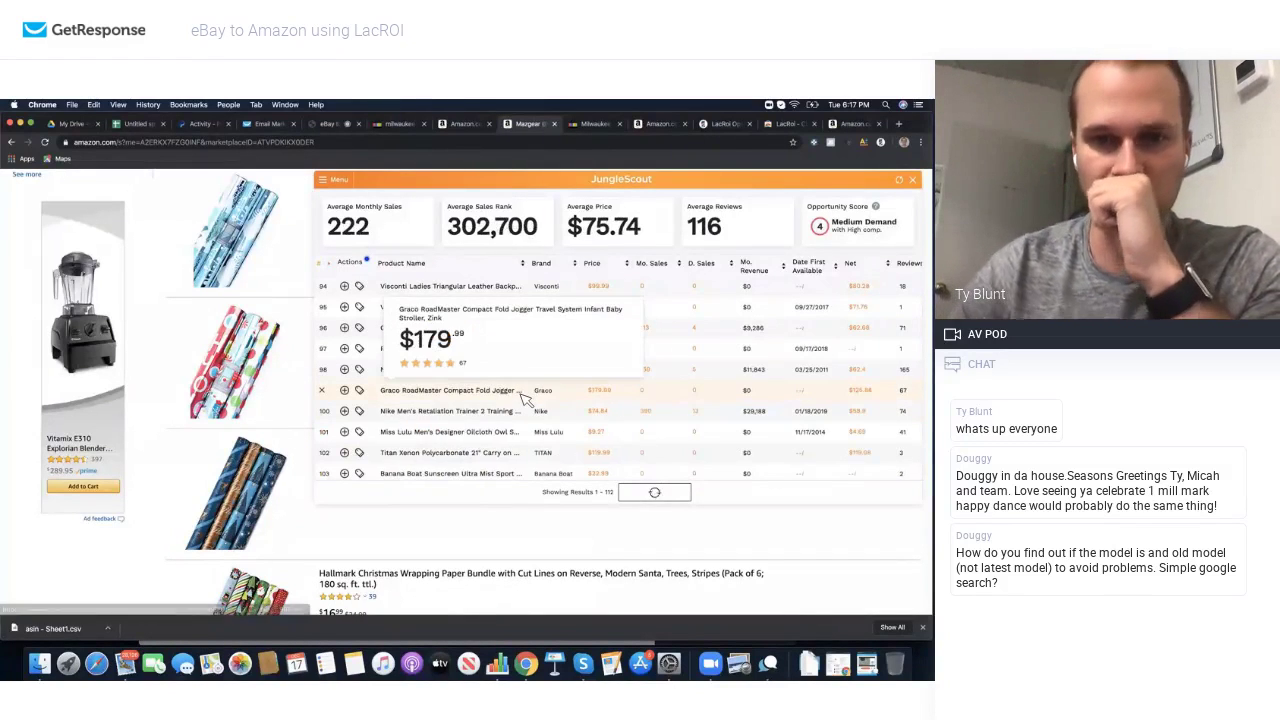
scroll(500, 410, "down", 3)
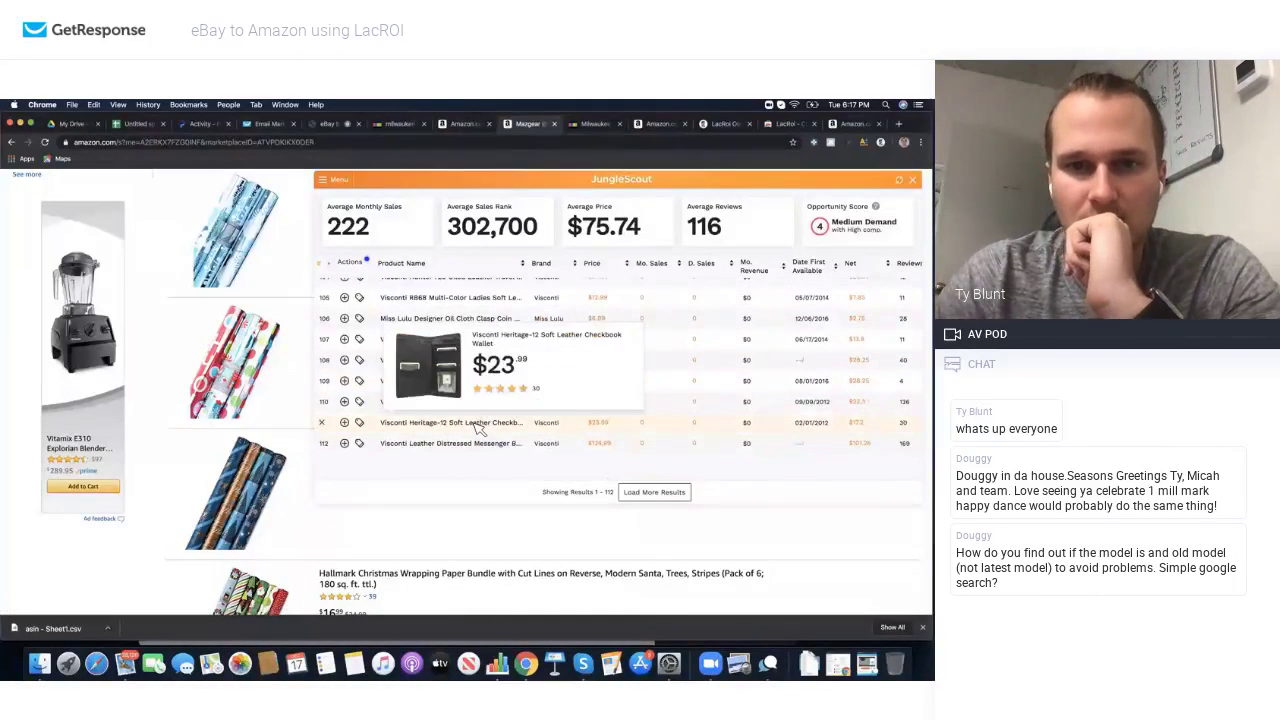
left_click(332, 183)
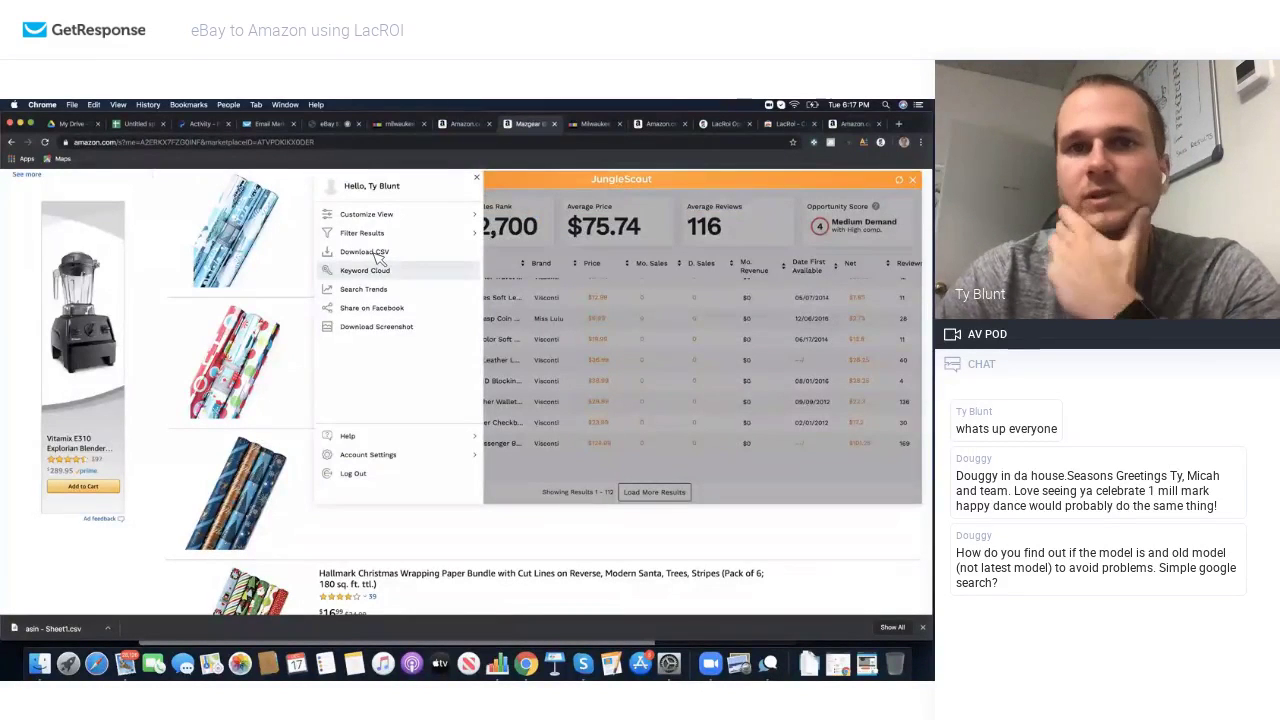
left_click(370, 251)
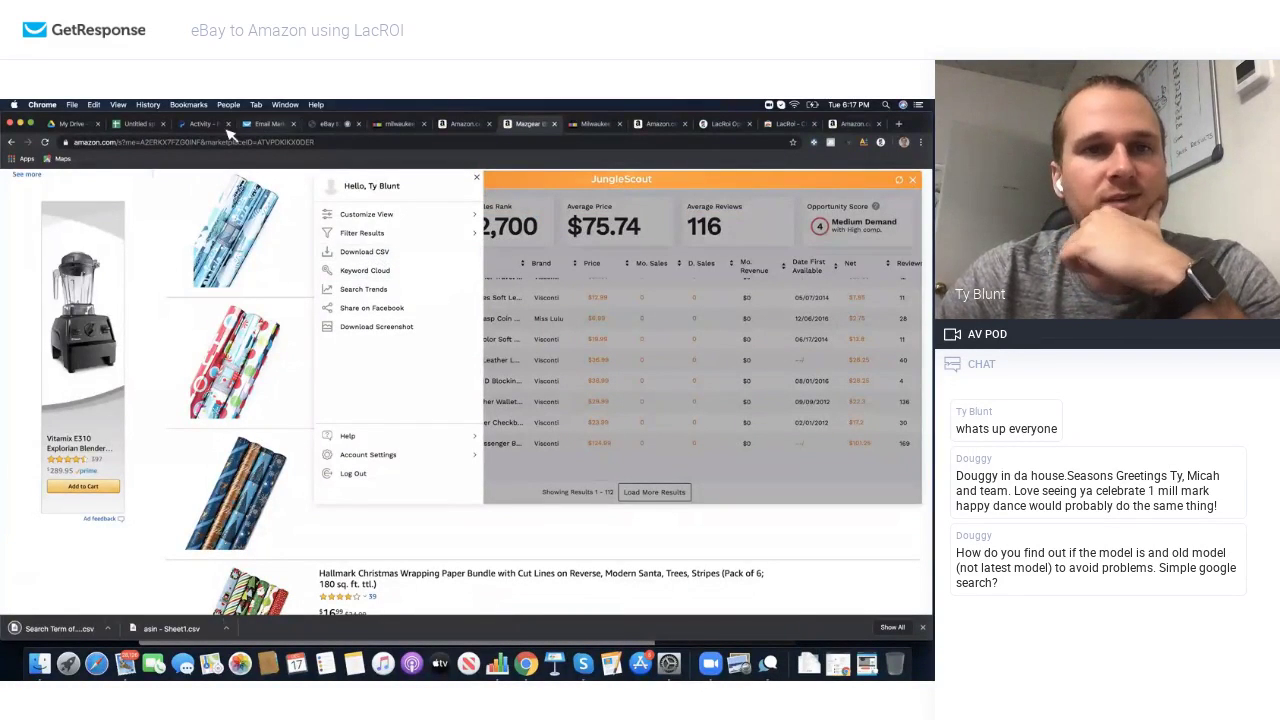
left_click(140, 123)
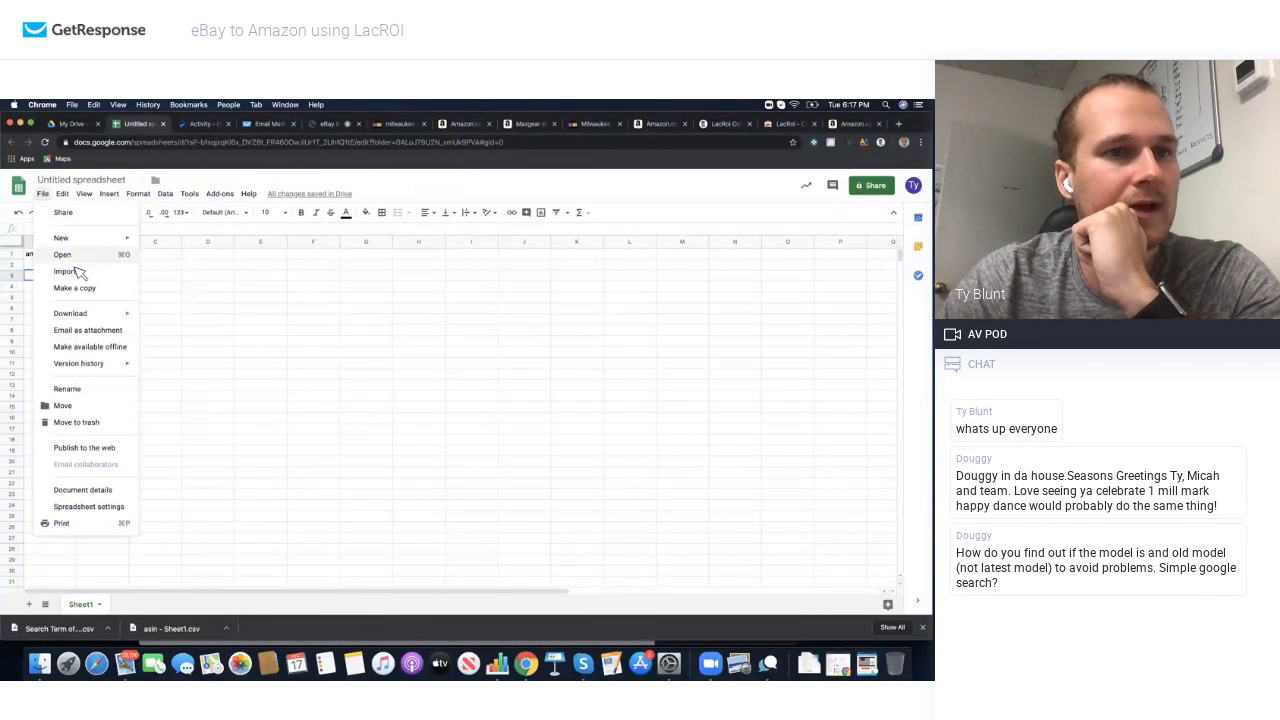
Step: Import the downloaded JungleScout CSV into Google Sheets, replacing the current sheet
left_click(66, 273)
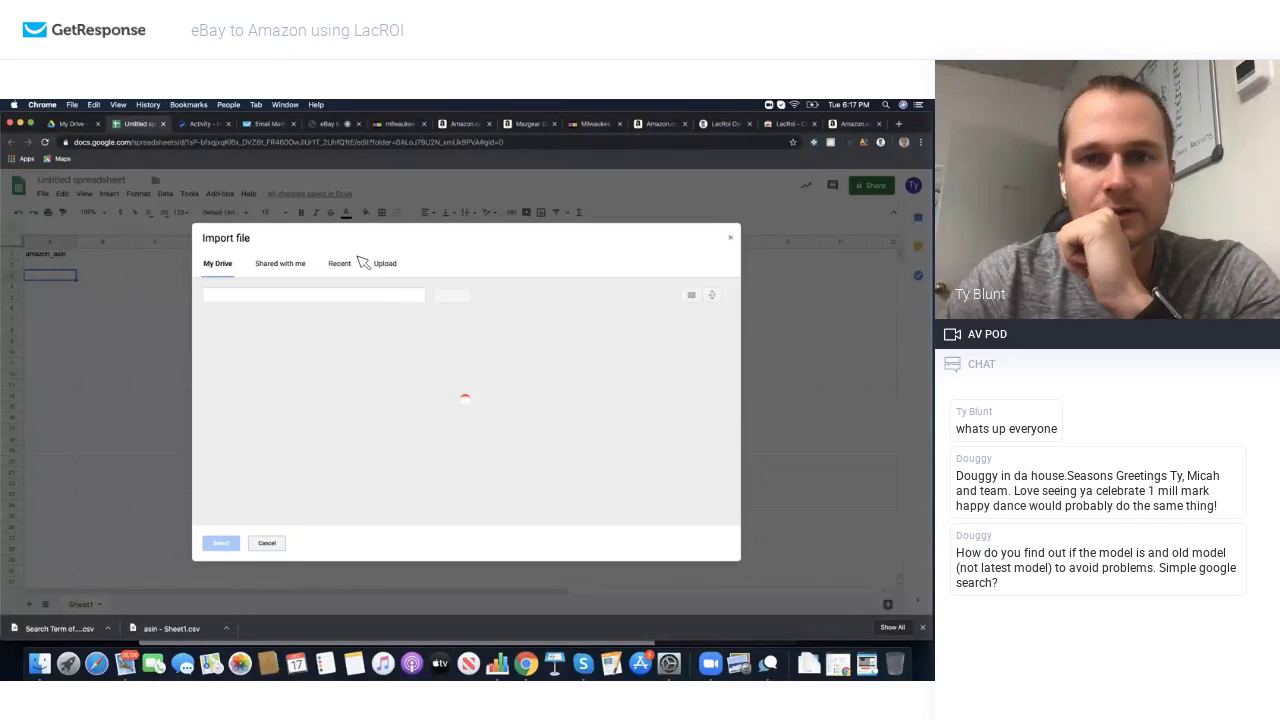
left_click(383, 266)
left_click(465, 418)
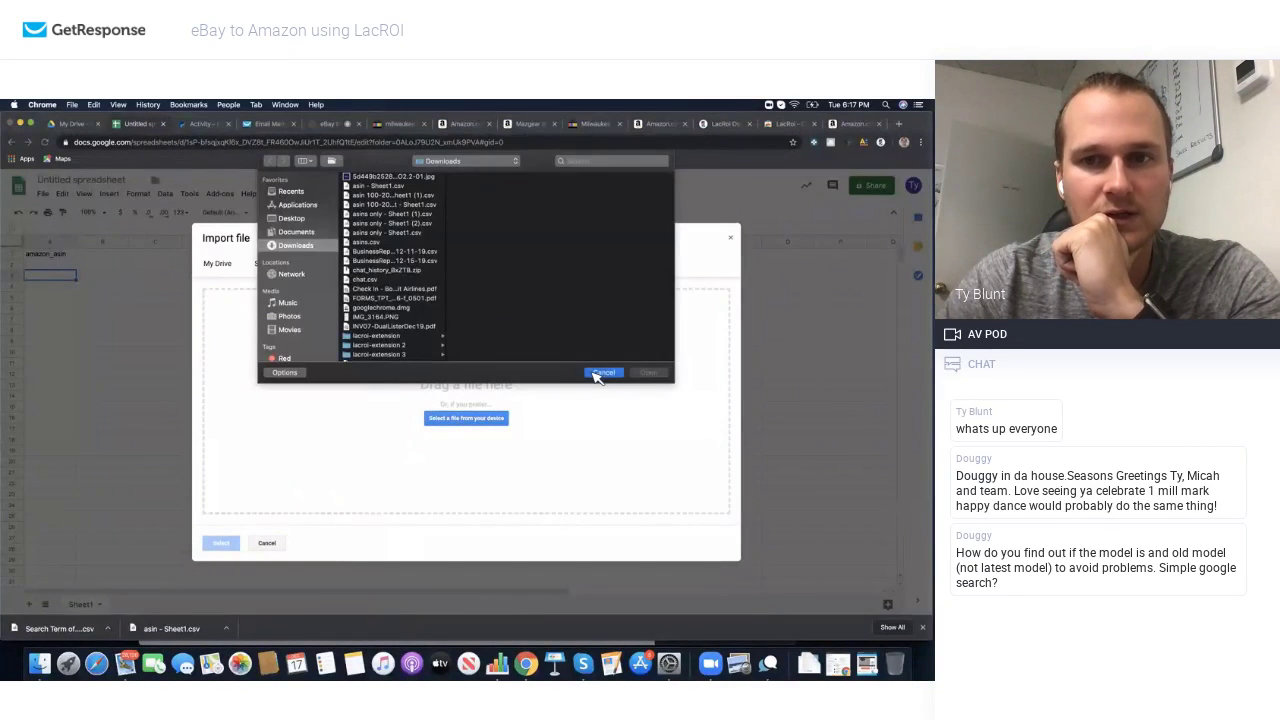
left_click(603, 373)
left_click_drag(80, 630, 380, 438)
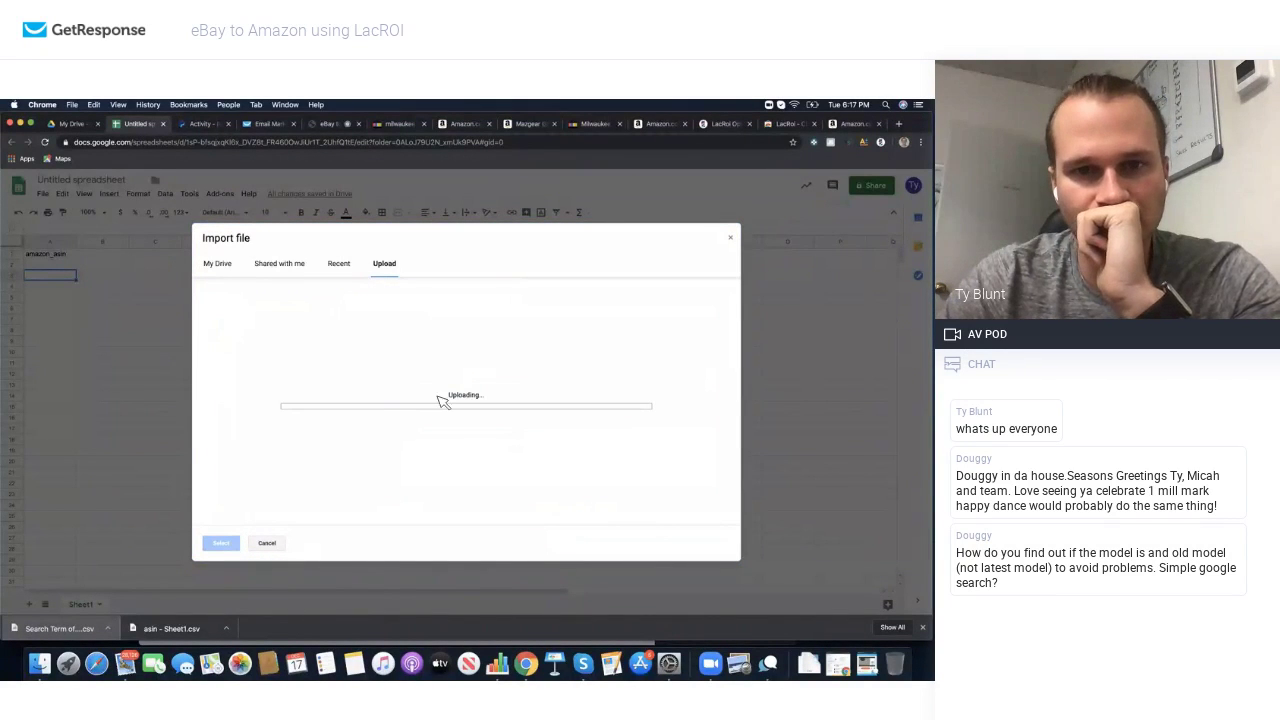
left_click(395, 346)
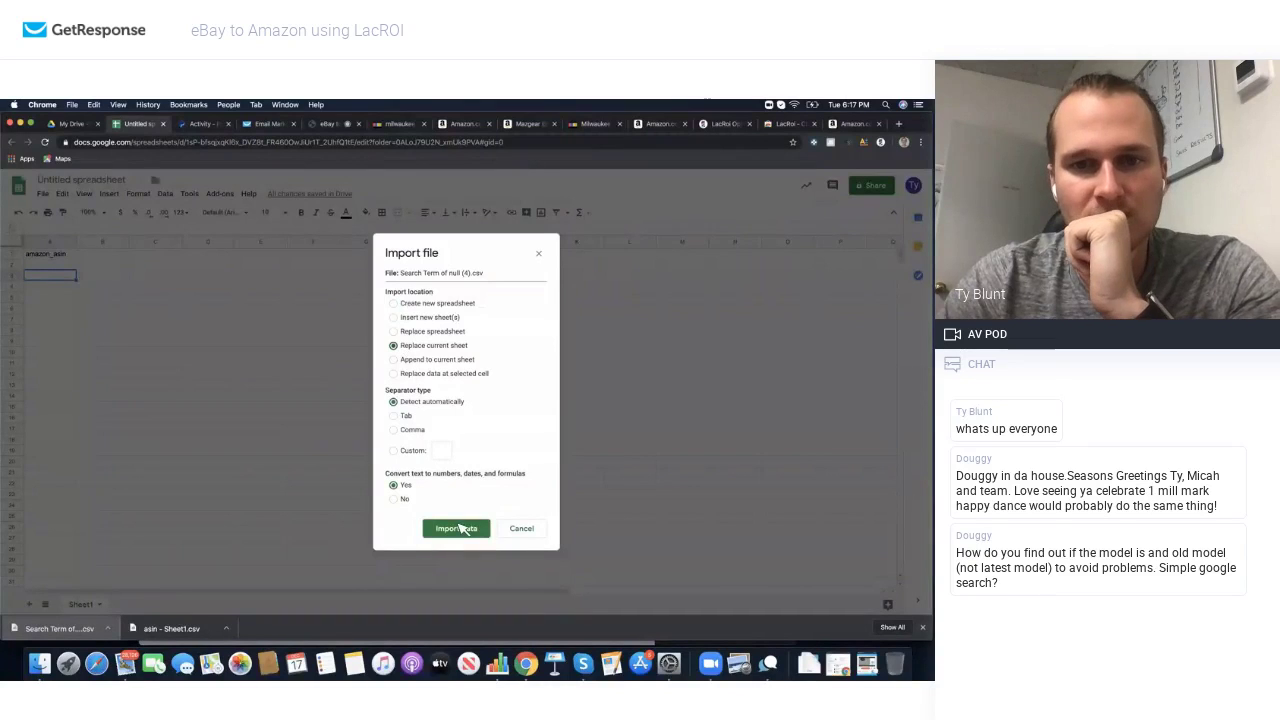
left_click(458, 529)
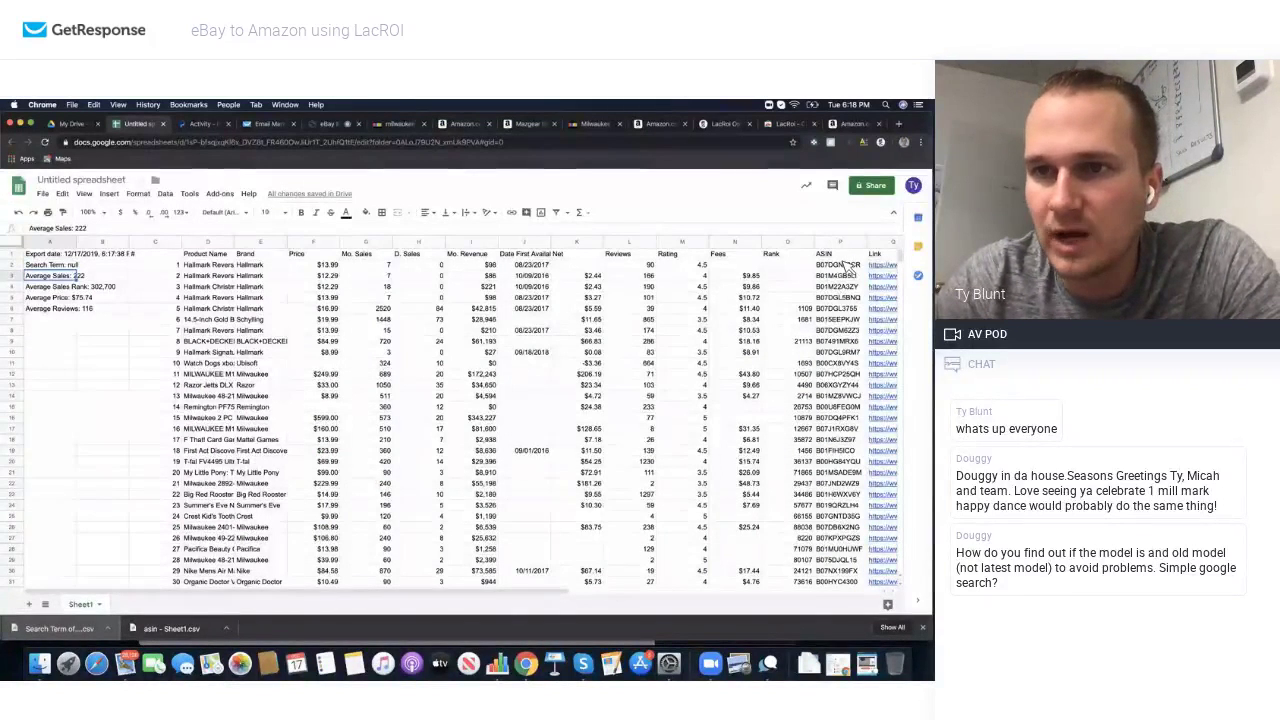
Step: Sort the whole sheet by Mo. Sales from highest to lowest (Z→A)
left_click_drag(847, 266, 845, 397)
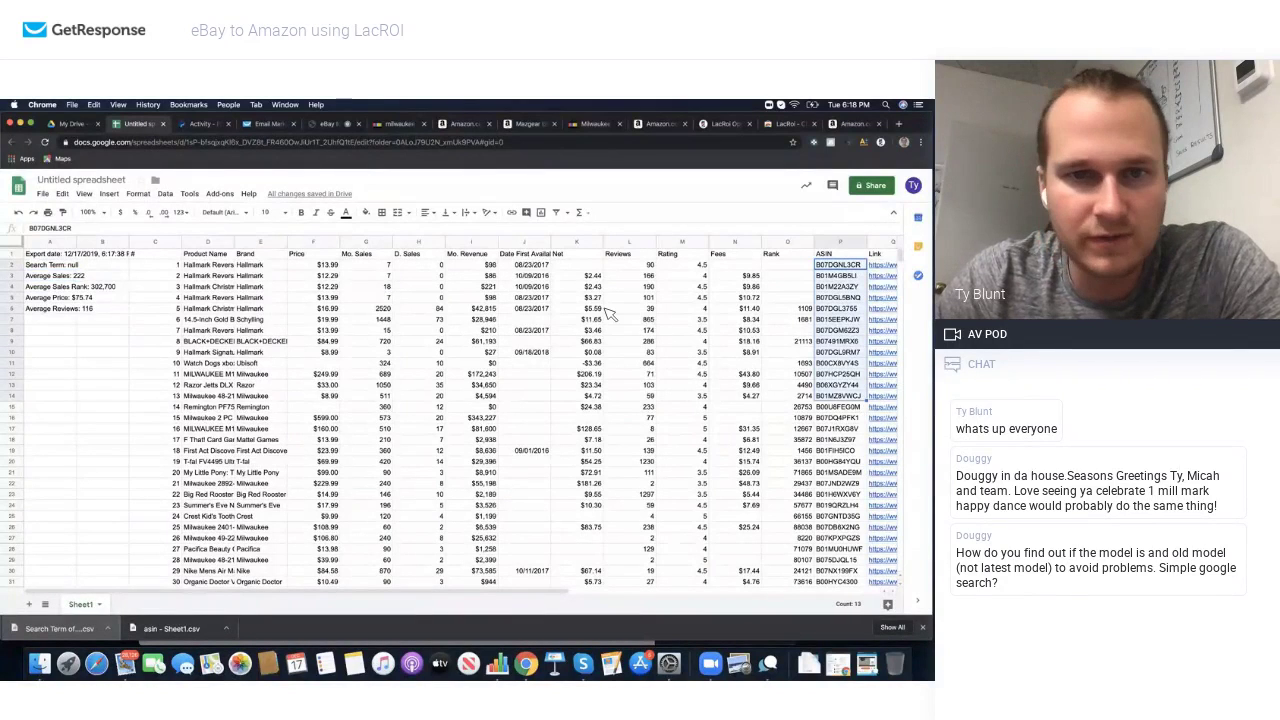
left_click(389, 243)
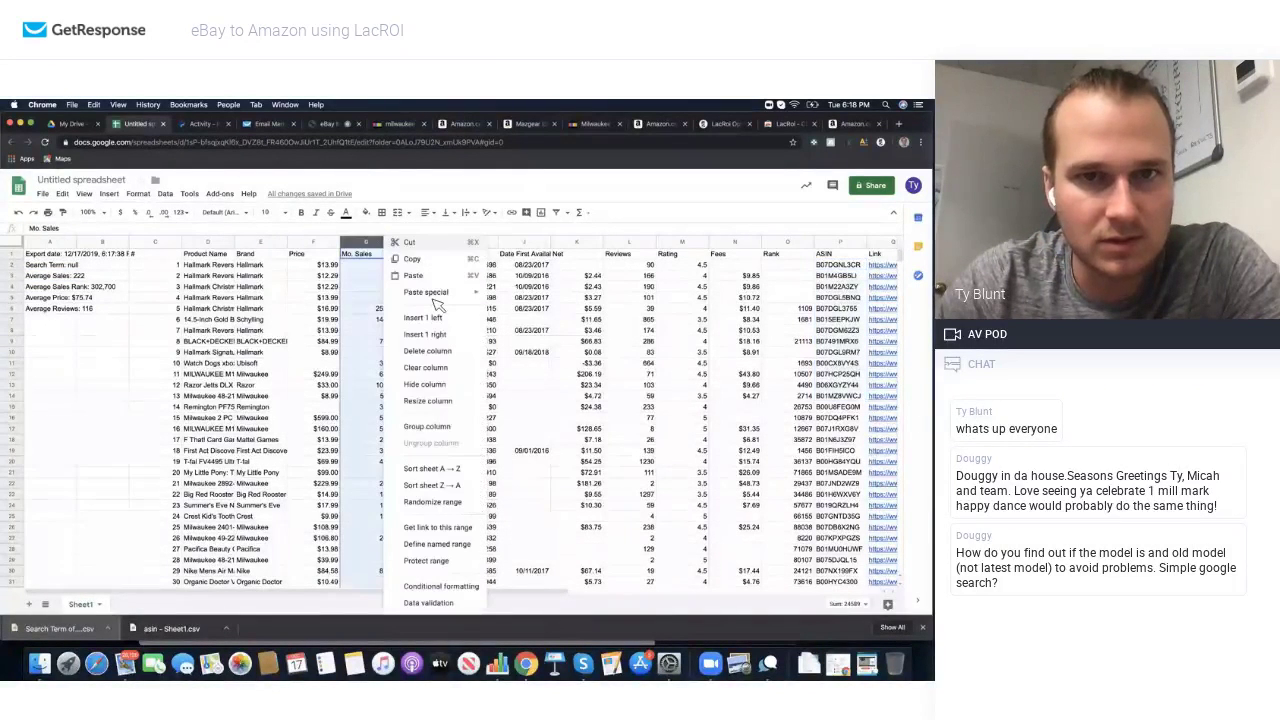
left_click(451, 486)
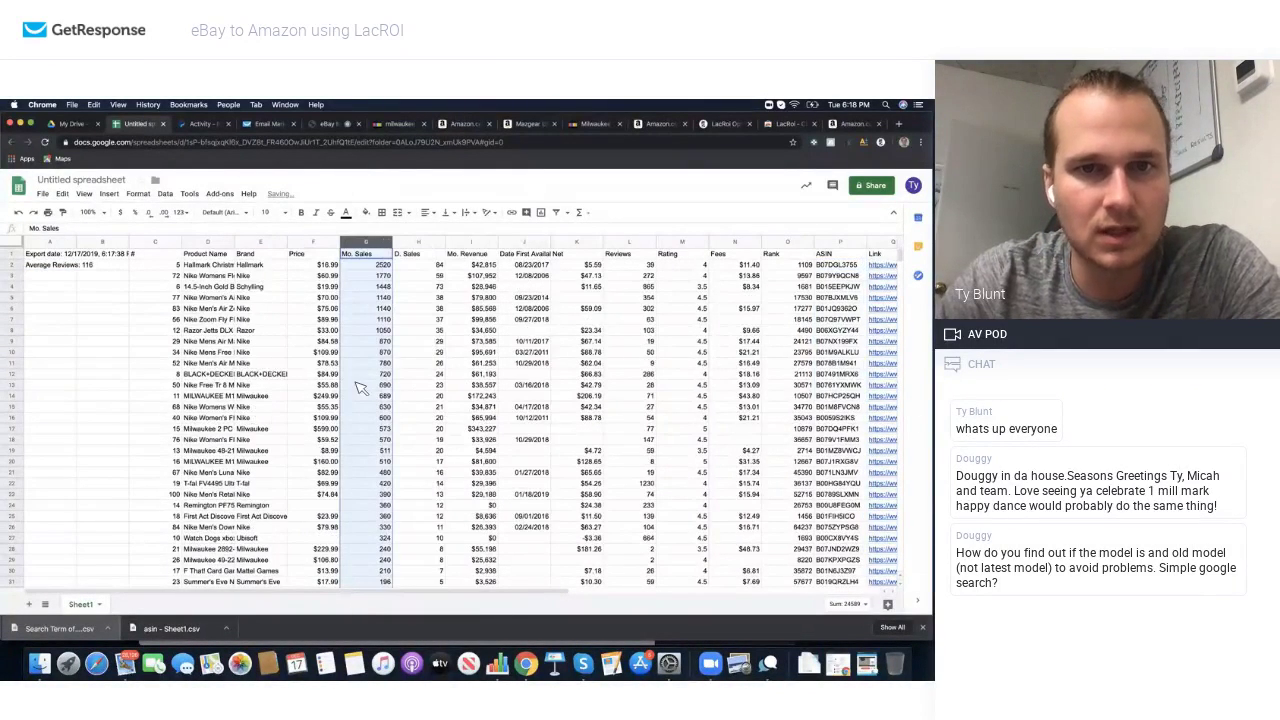
Step: Select the zero-sales rows from row 79 down and check a listing's Amazon link
scroll(358, 386, "down", 10)
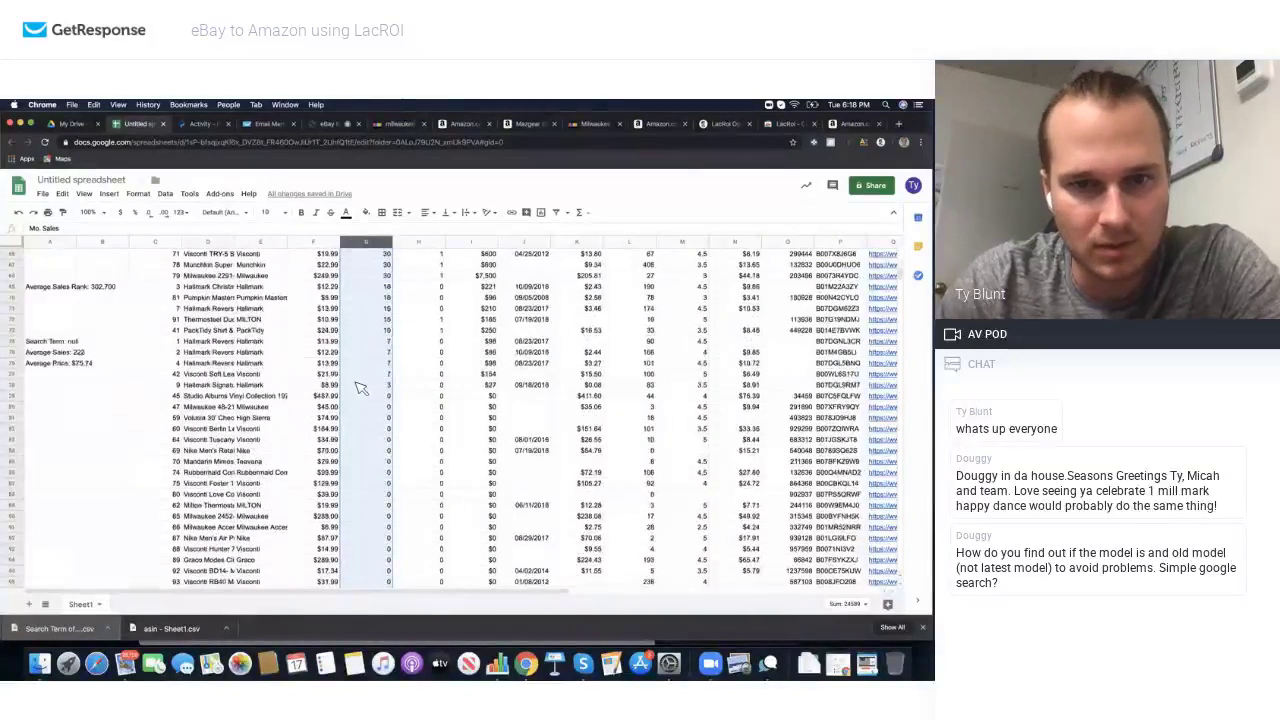
scroll(360, 386, "down", 3)
left_click(195, 300)
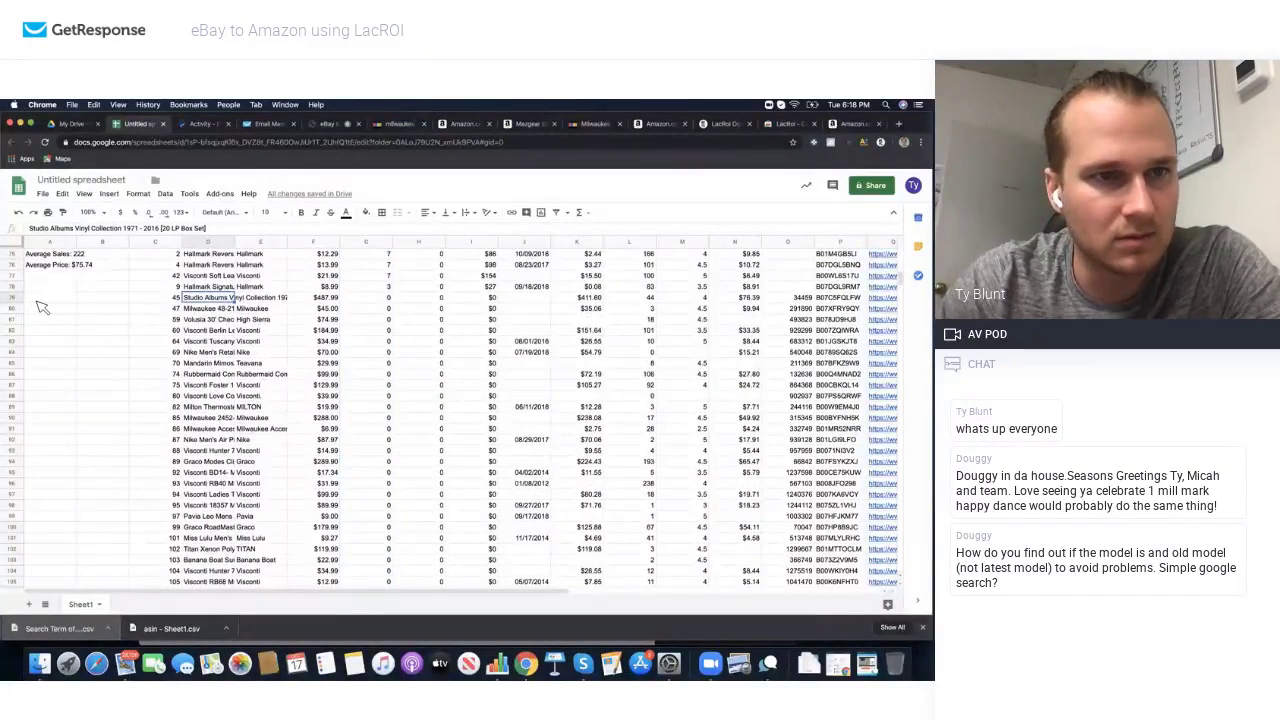
left_click_drag(14, 299, 51, 486)
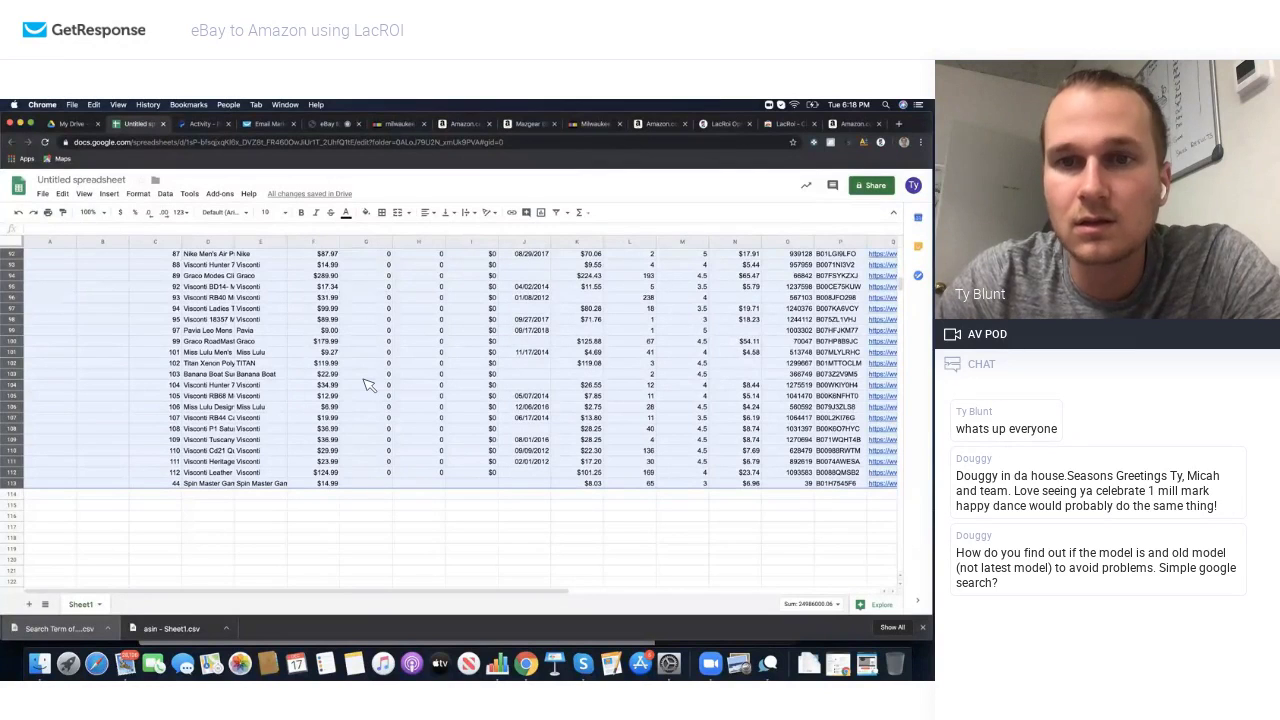
left_click(878, 365)
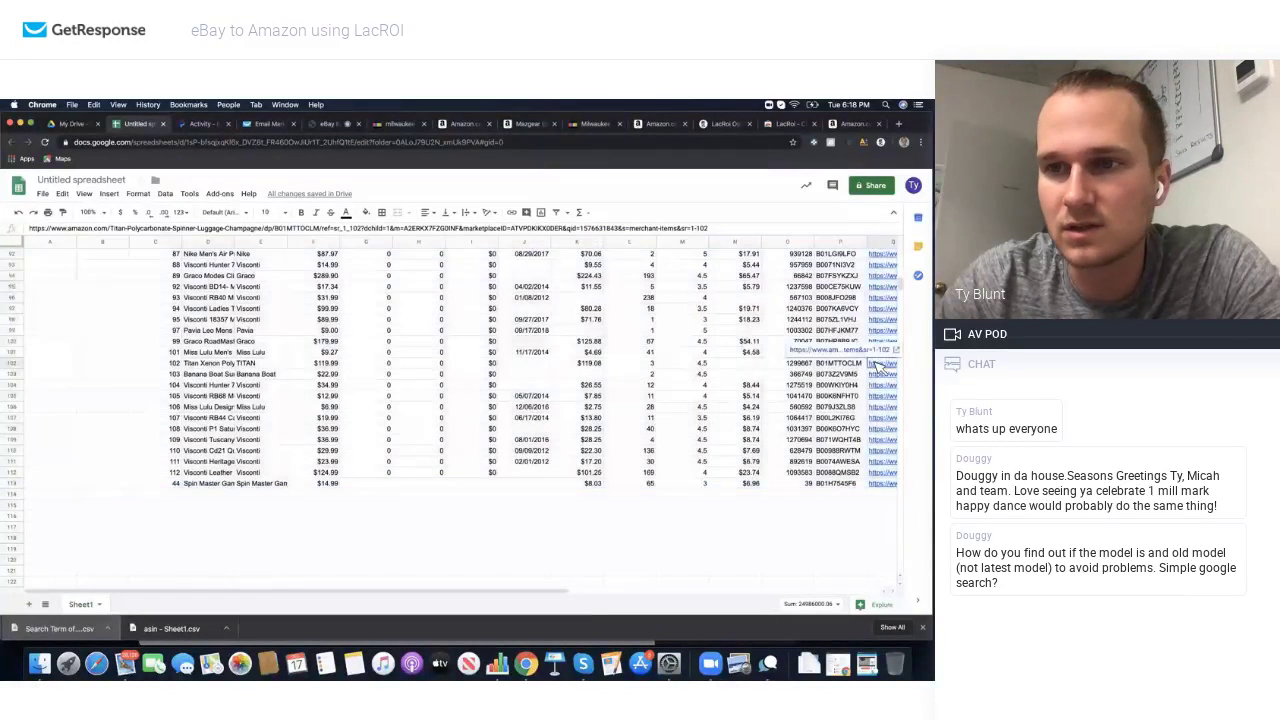
left_click(864, 350)
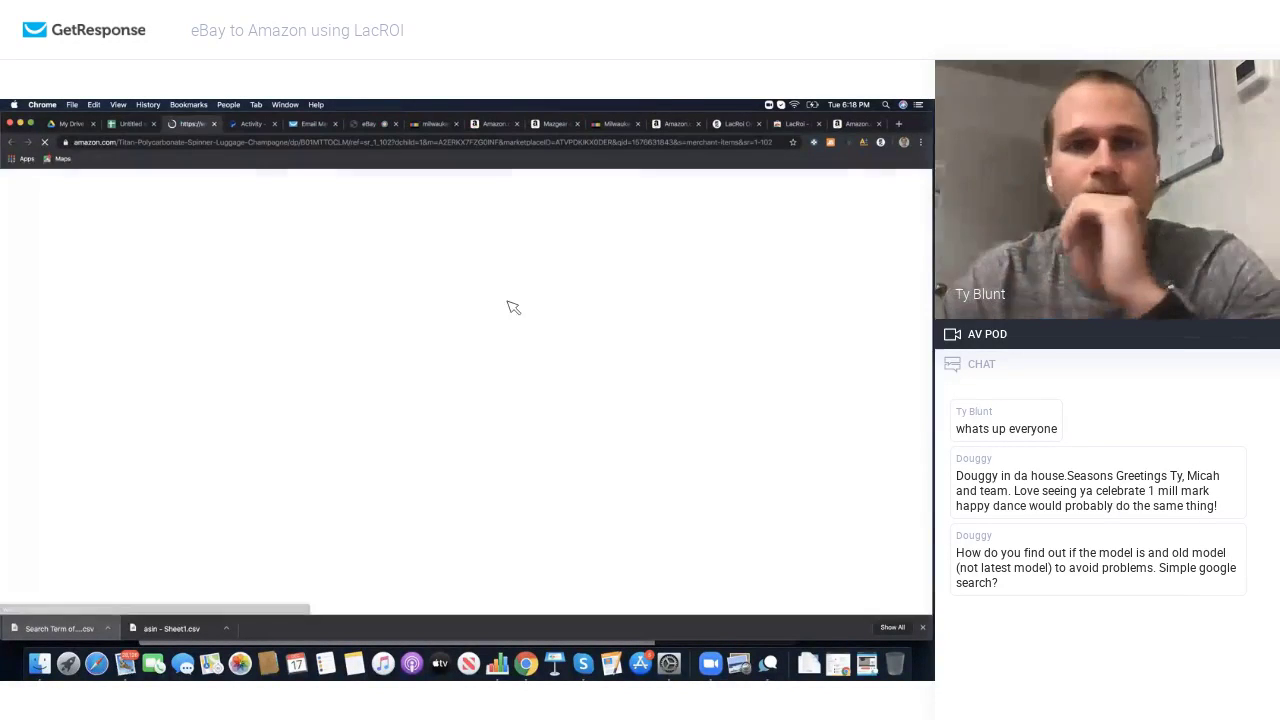
scroll(513, 307, "down", 5)
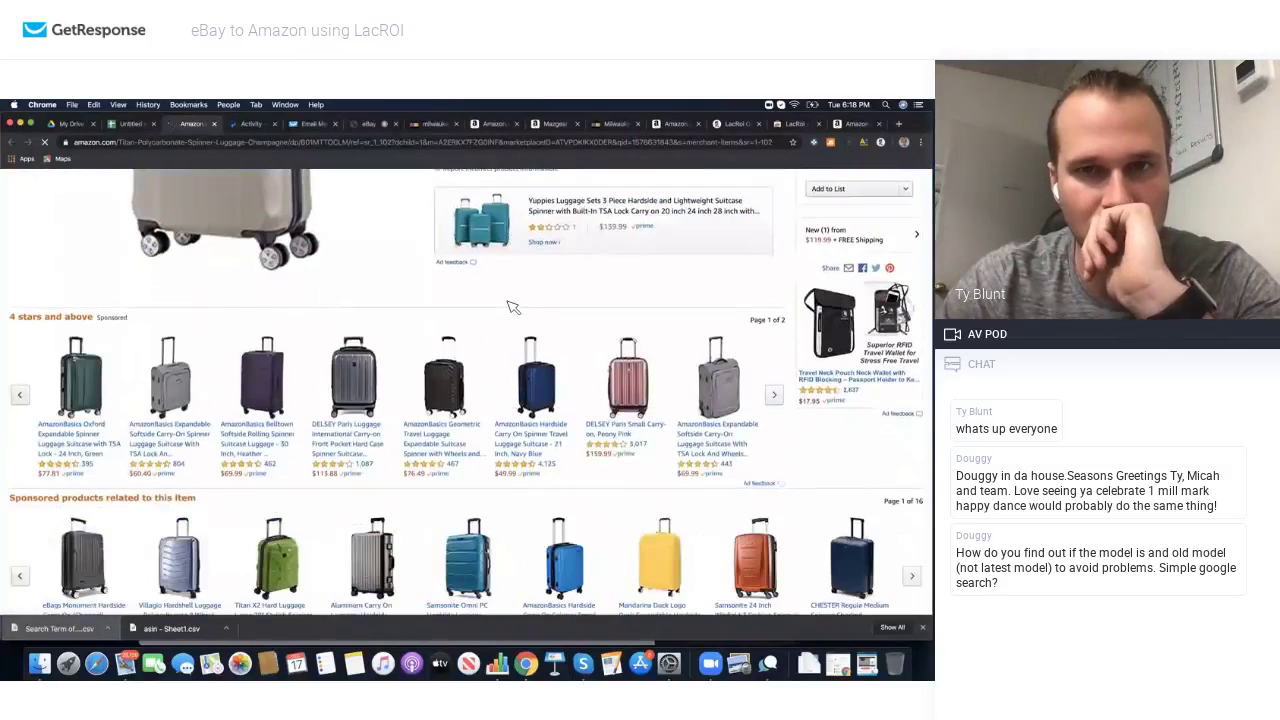
scroll(513, 307, "up", 3)
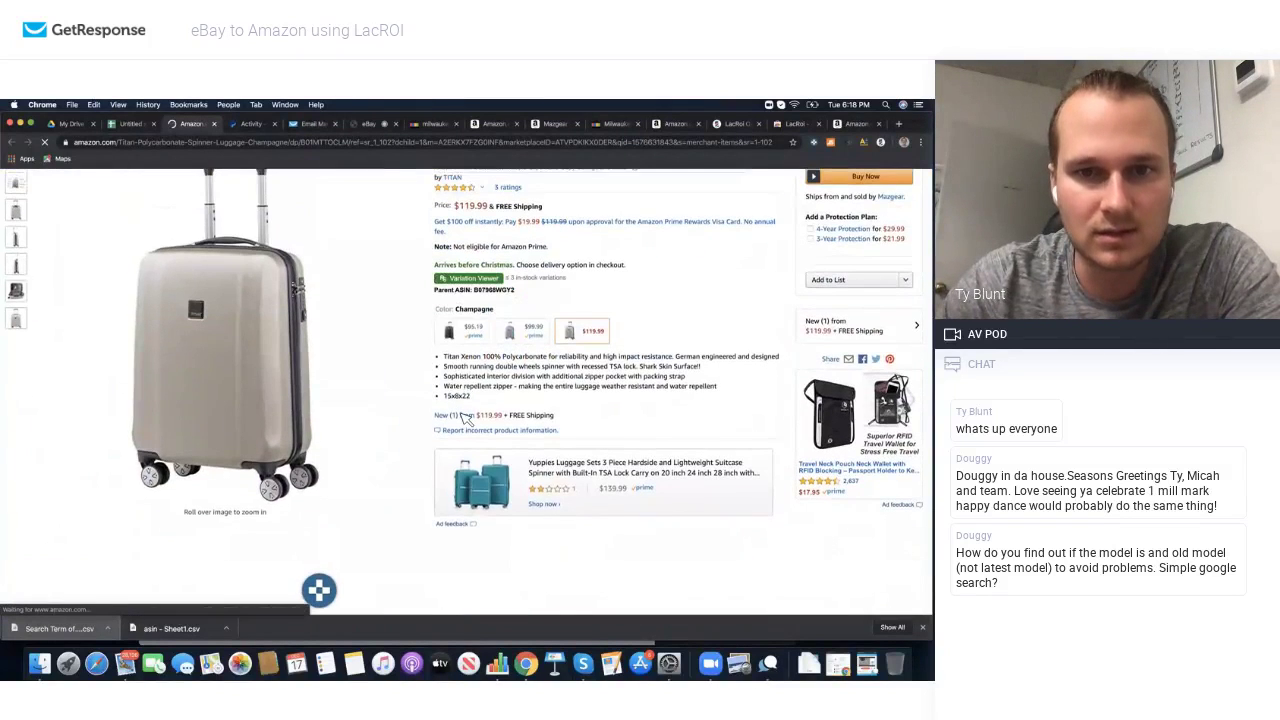
scroll(466, 419, "down", 2)
scroll(466, 419, "down", 2)
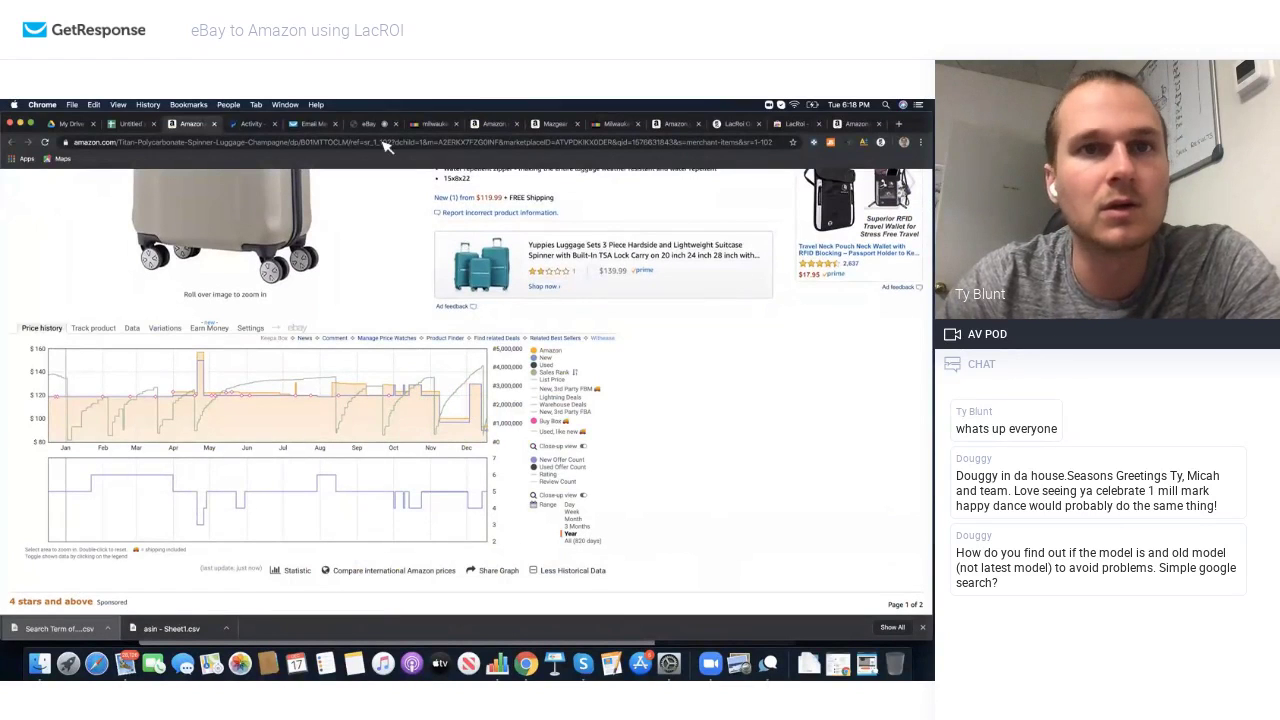
scroll(589, 297, "up", 5)
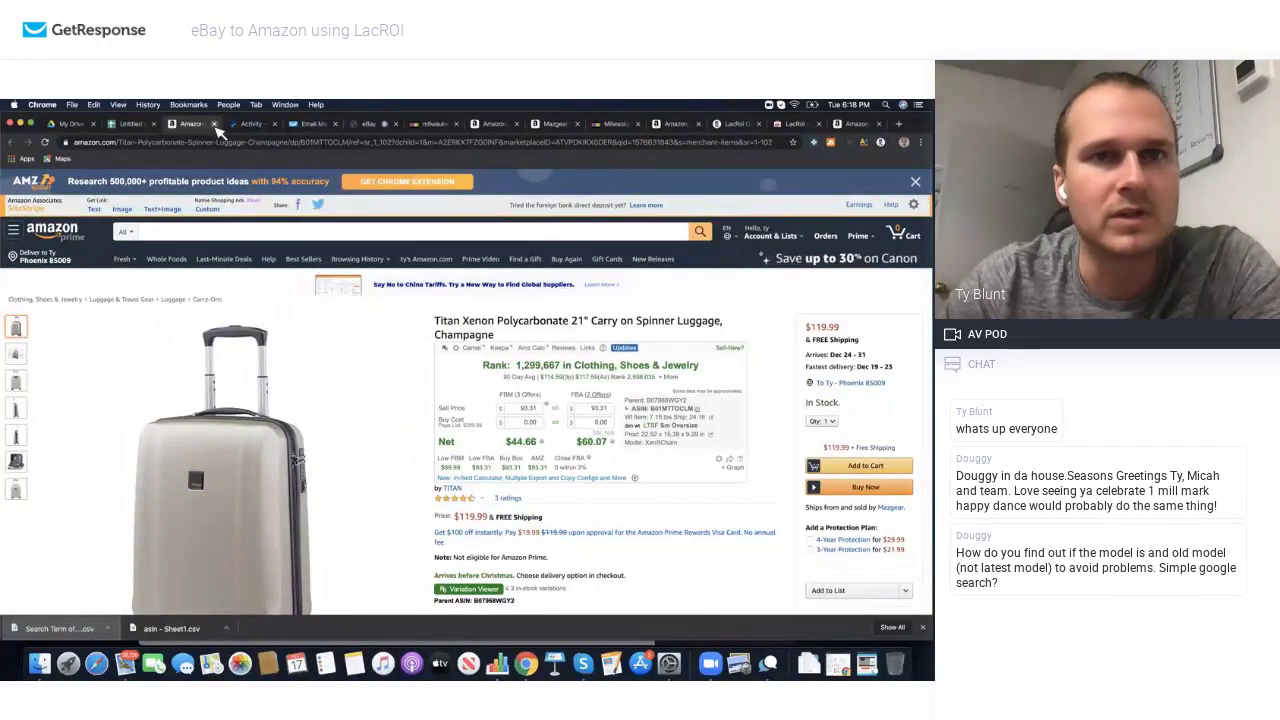
key("super+w")
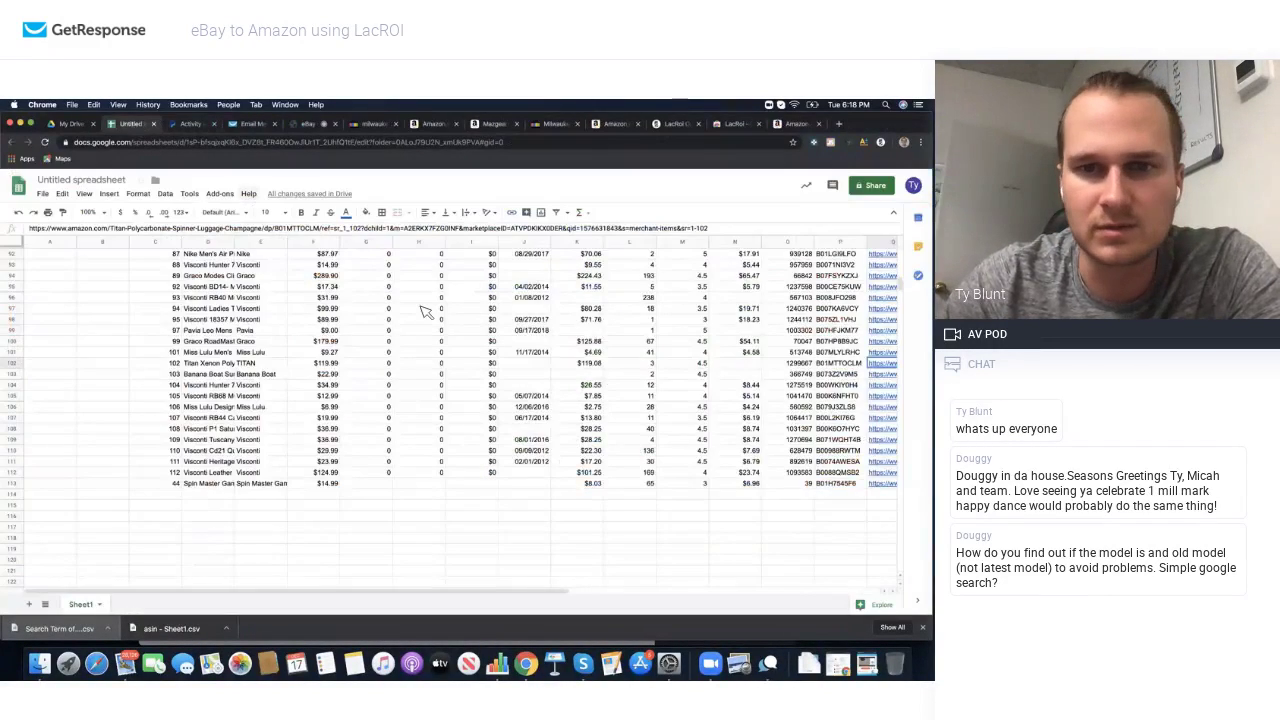
Step: Select the remaining zero-sales rows for removal so the list ends at row 78
scroll(425, 312, "up", 10)
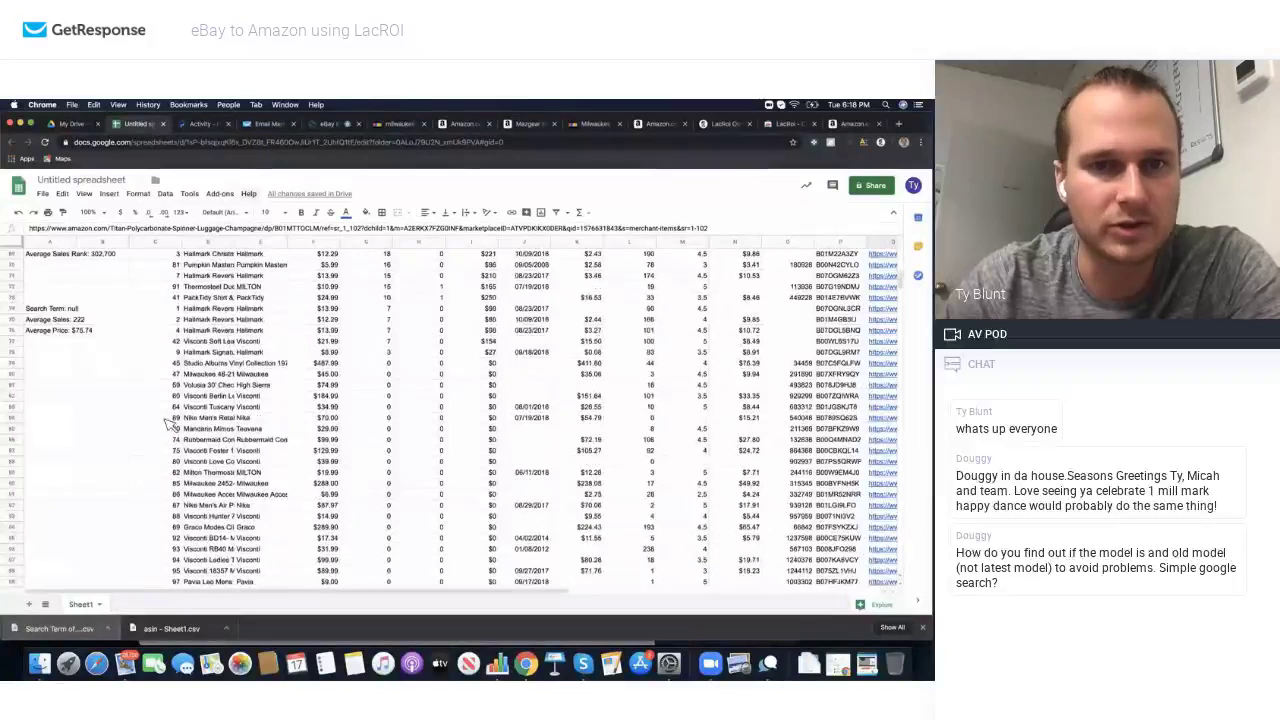
left_click_drag(16, 375, 30, 588)
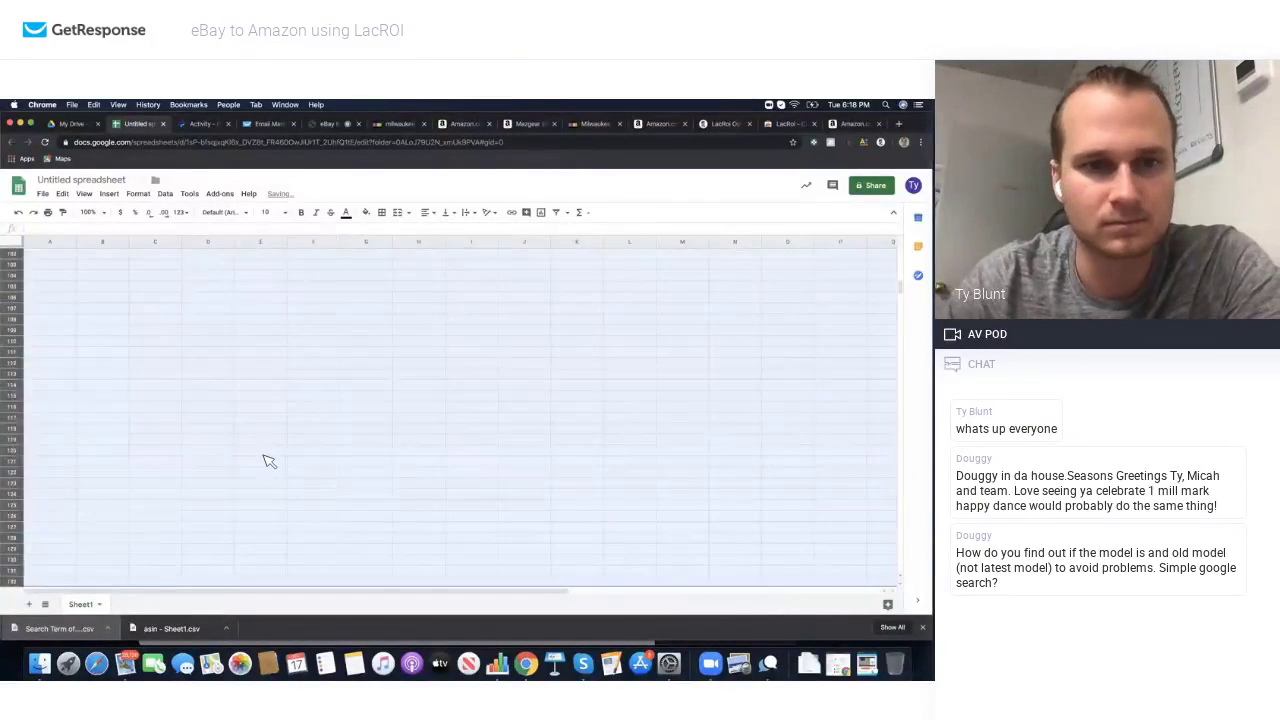
left_click(266, 458)
Step: Select the ASIN column from its header down to row 78
scroll(266, 460, "up", 10)
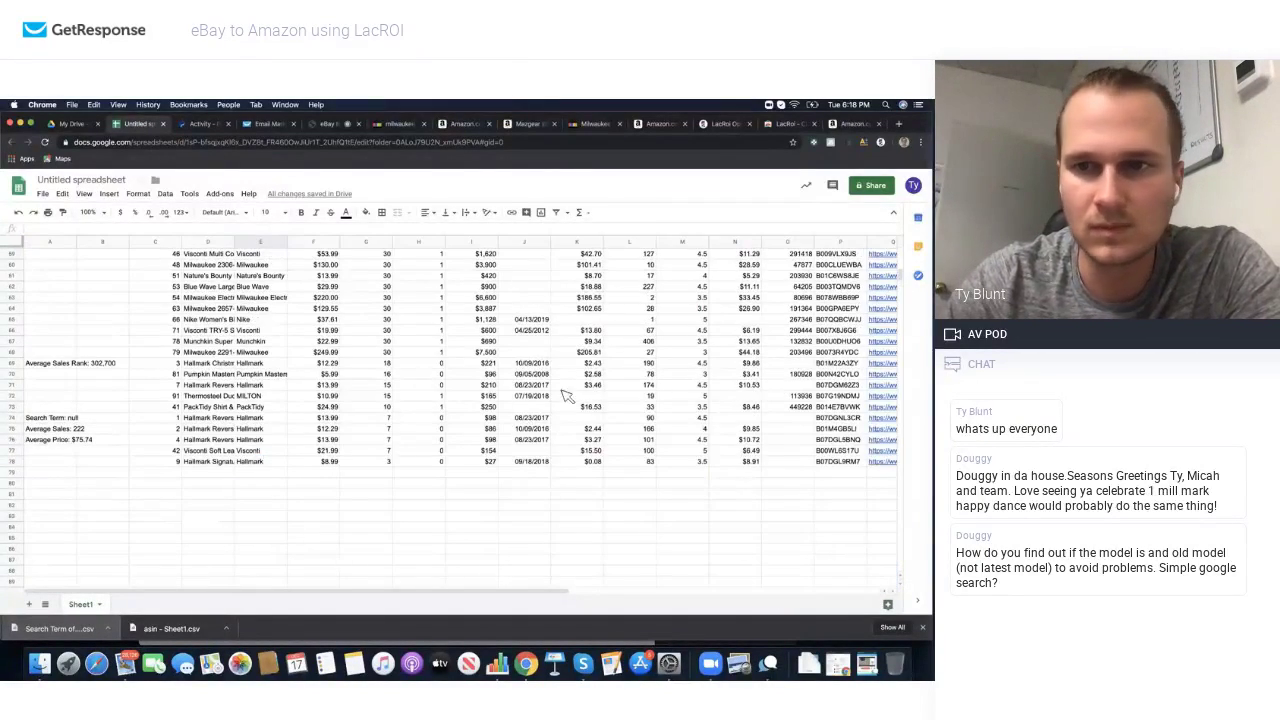
scroll(742, 378, "up", 5)
scroll(742, 378, "up", 10)
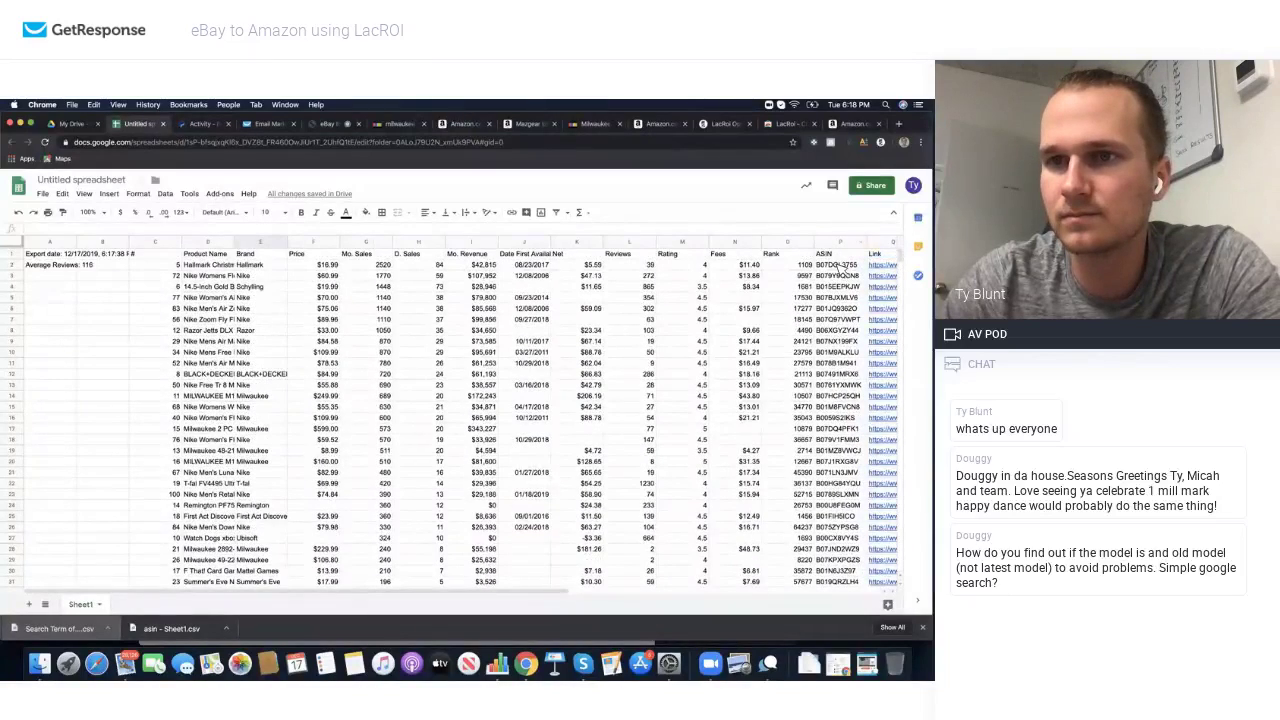
left_click_drag(838, 253, 855, 601)
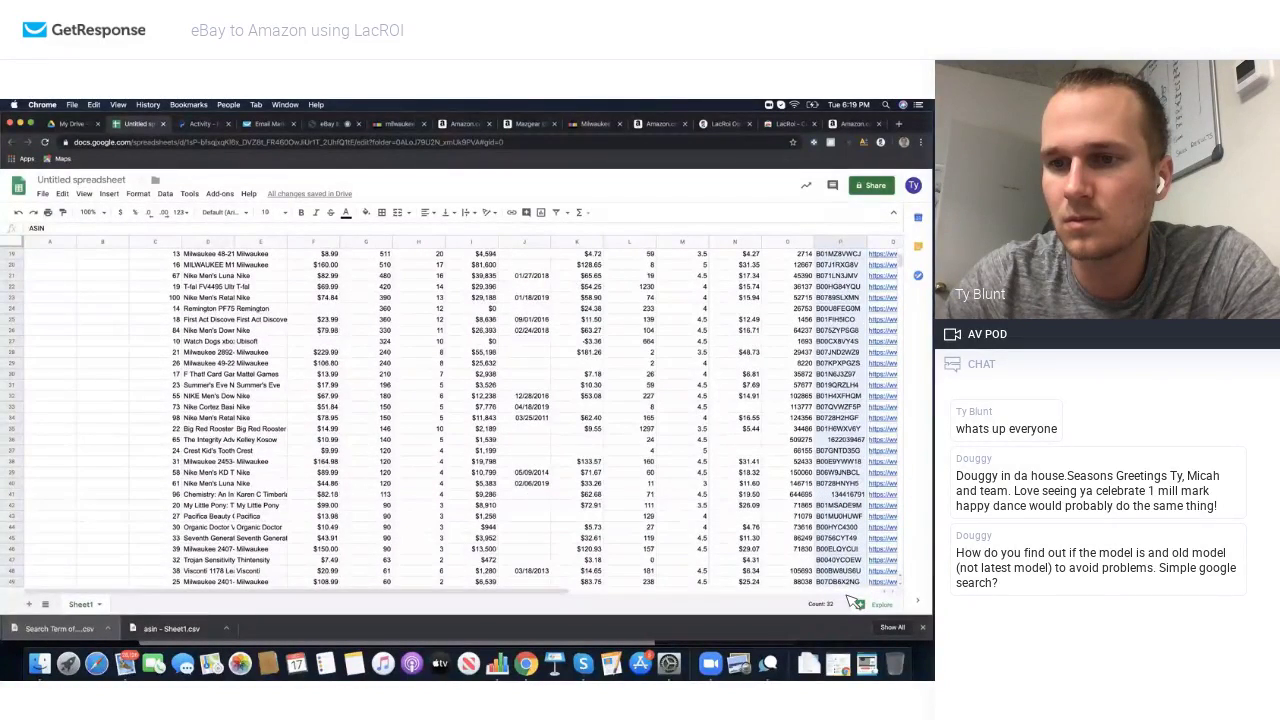
left_click_drag(855, 601, 845, 512)
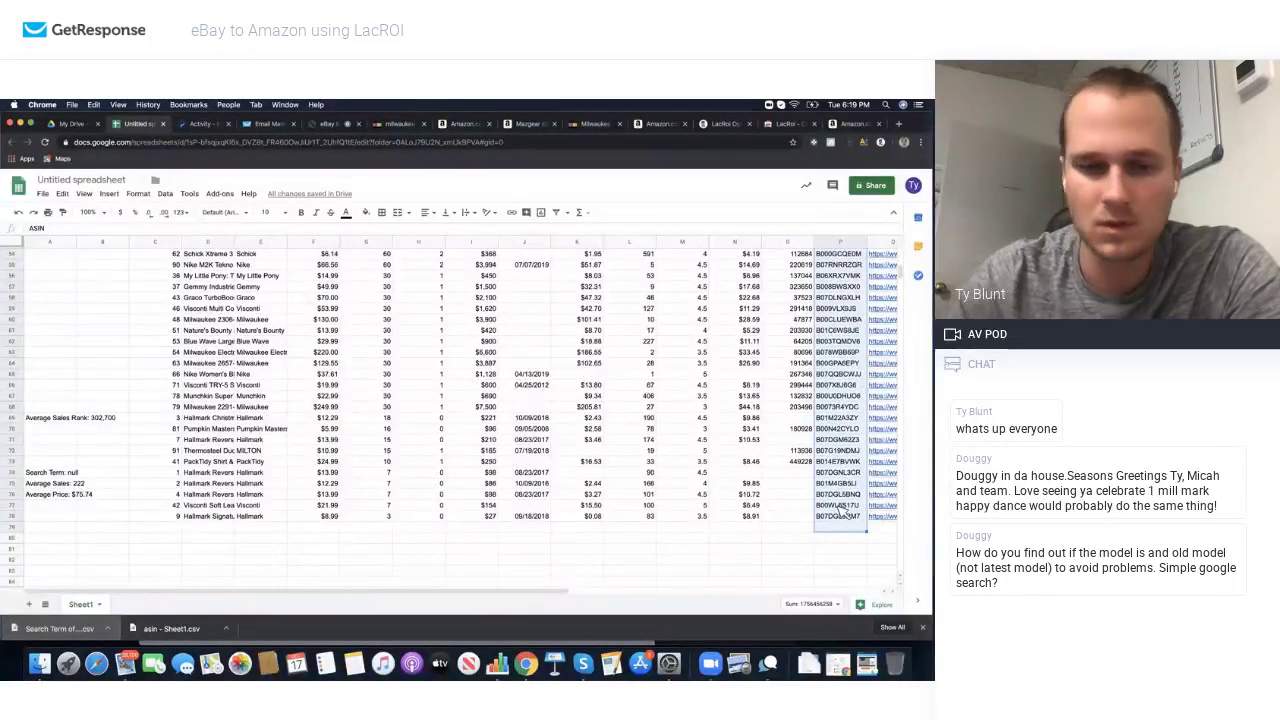
left_click(43, 193)
Step: Create a new spreadsheet, paste in the ASINs and rename the A1 header to amazon_asin
mouse_move(90, 238)
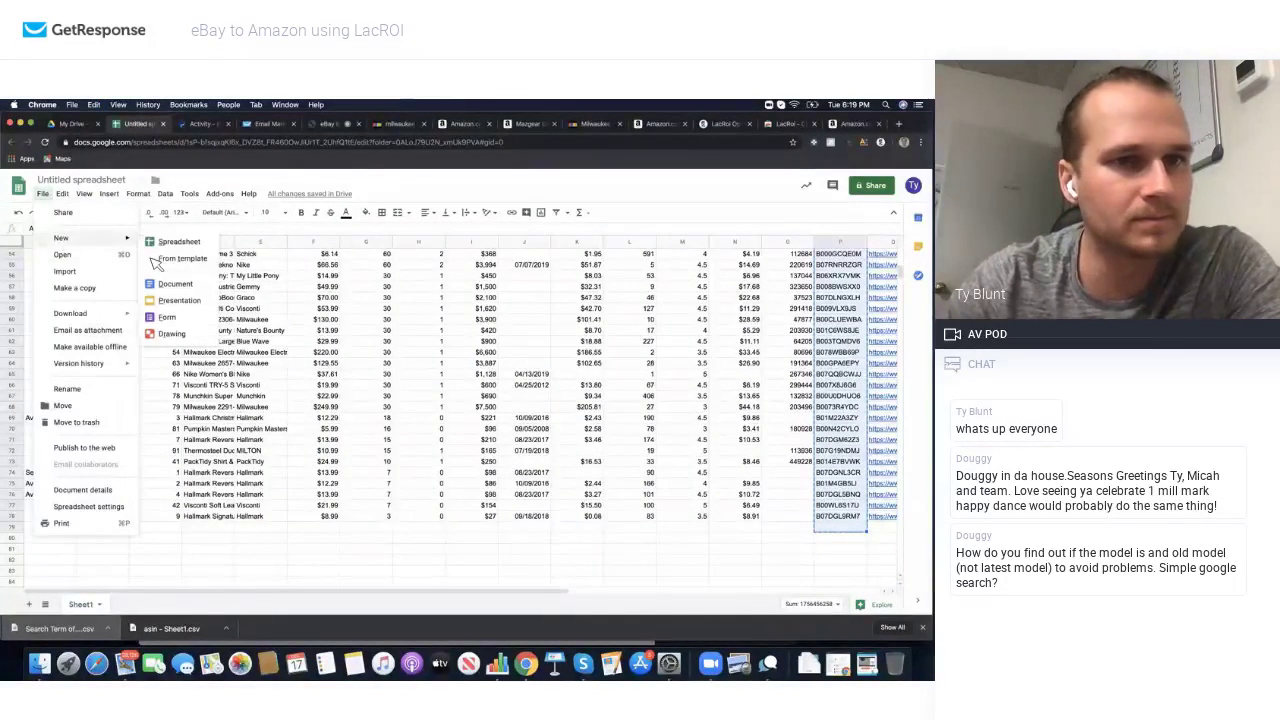
left_click(200, 266)
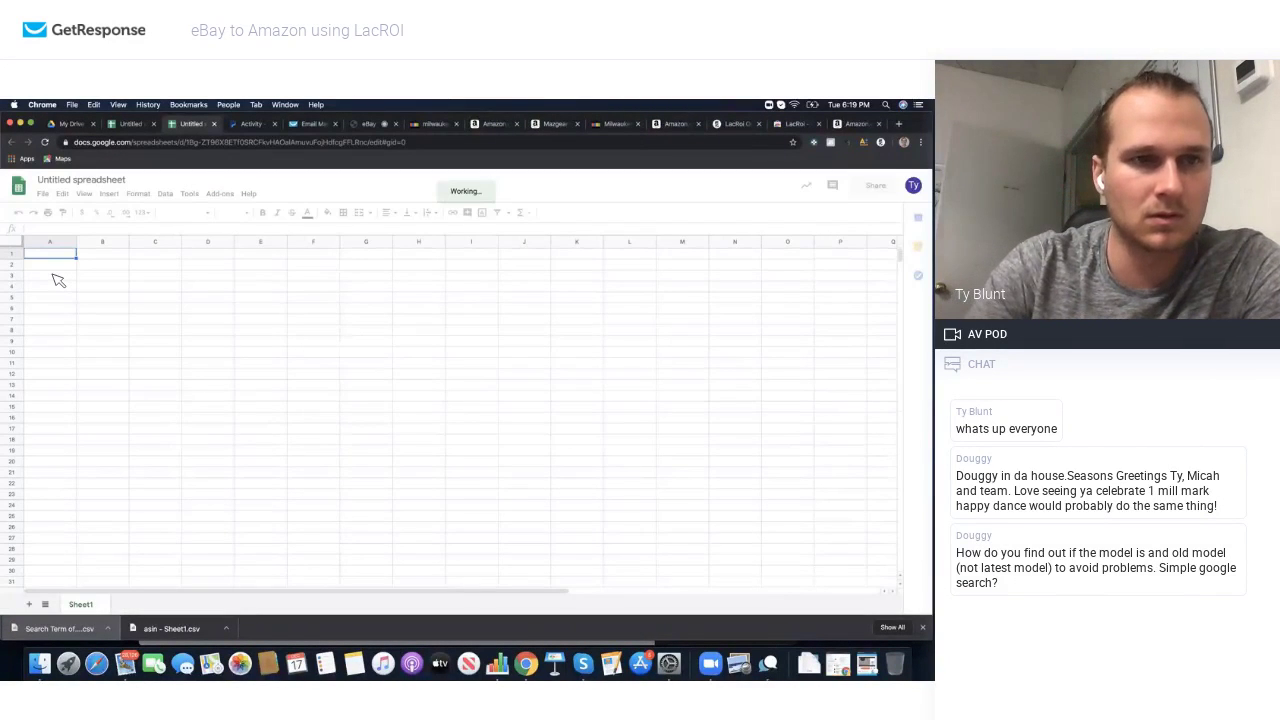
key("super+v")
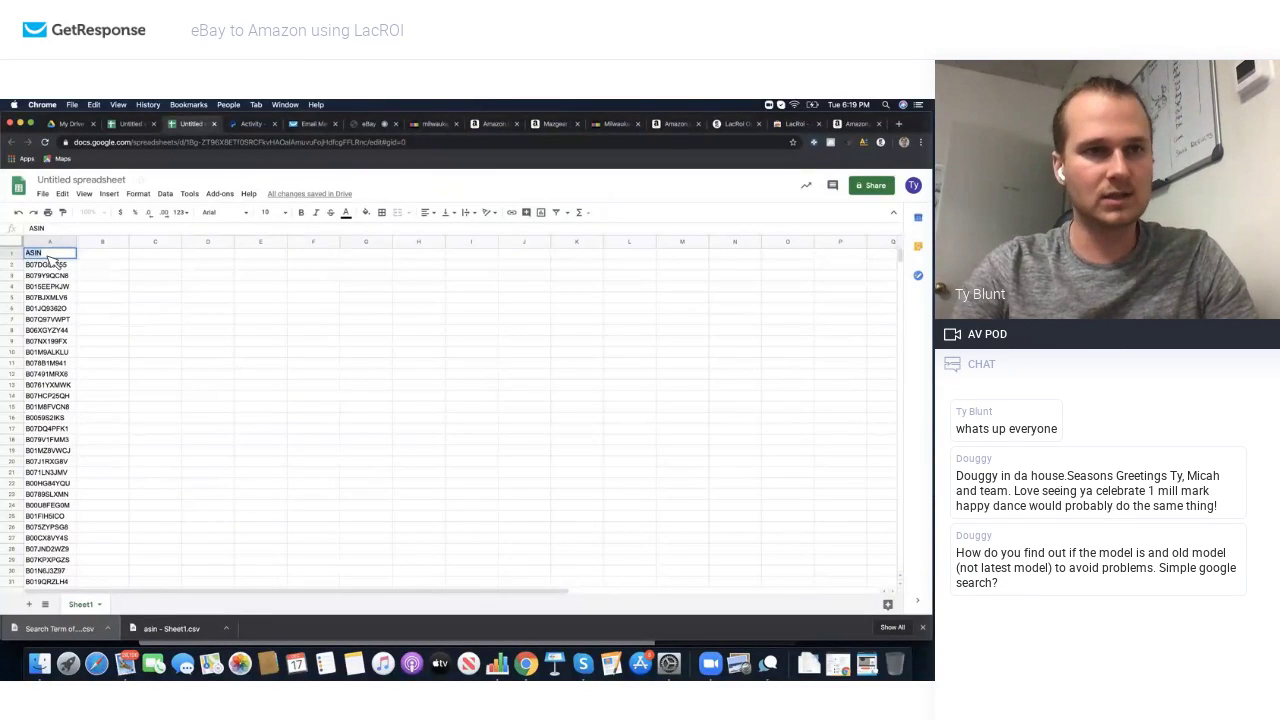
type("amazon_asin")
left_click(95, 266)
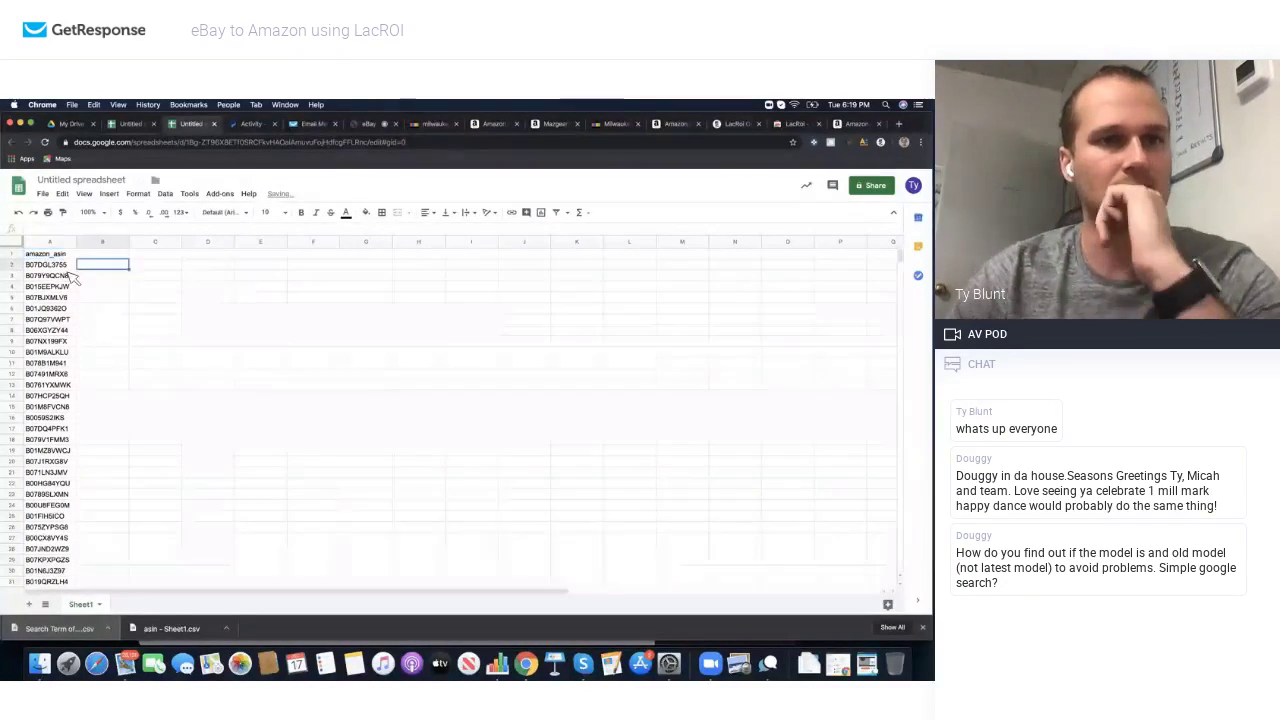
Step: Download the new sheet as a comma-separated values (.csv) file
left_click(43, 193)
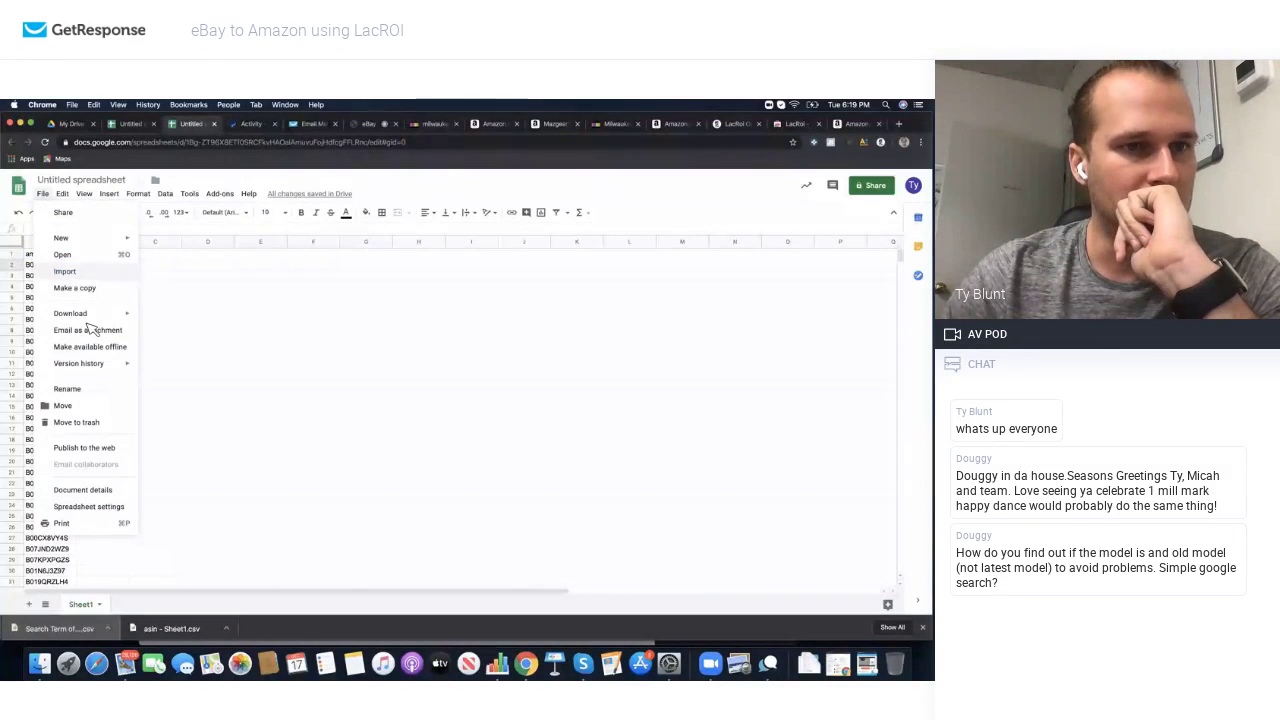
mouse_move(110, 316)
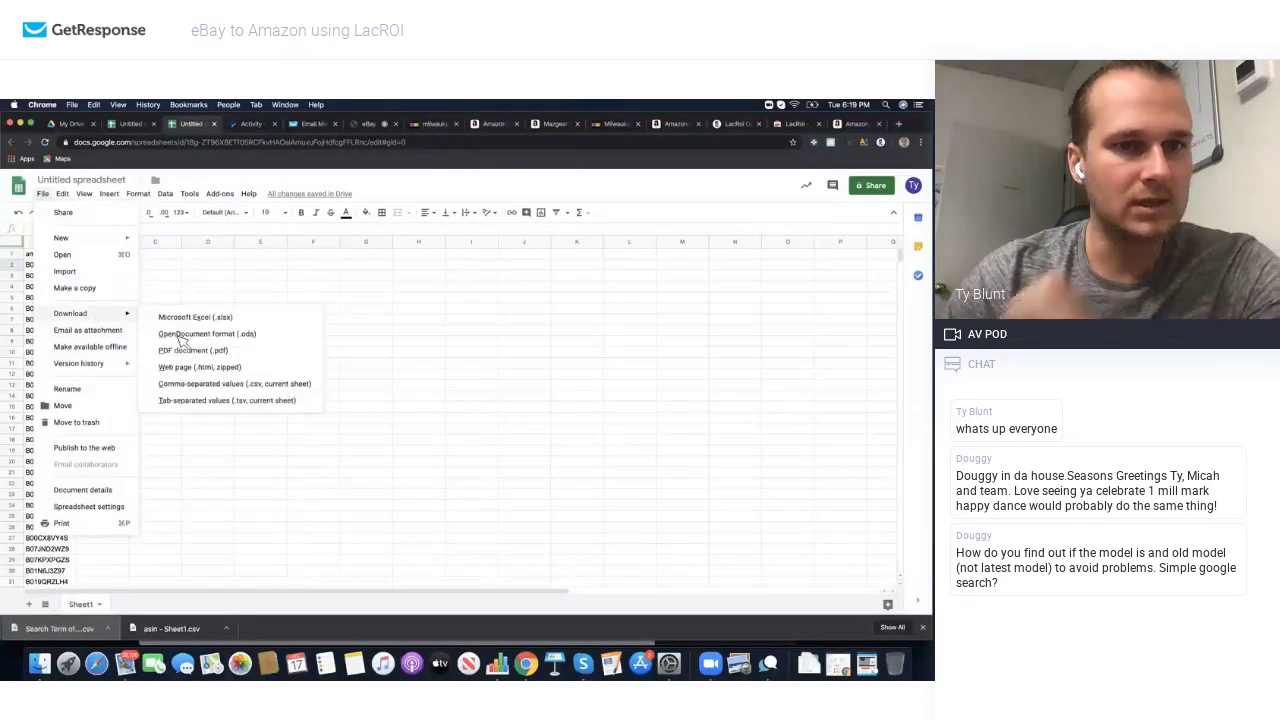
left_click(197, 385)
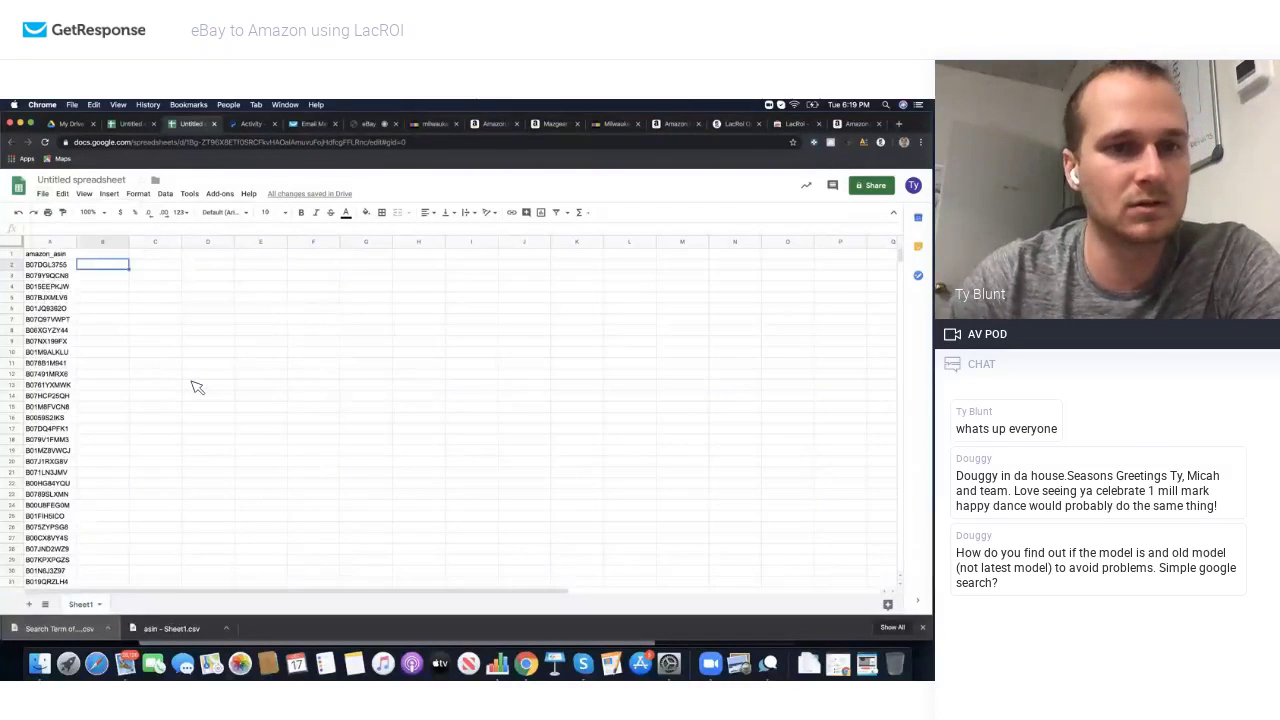
Step: Open LacROI's settings, keep All Categories as the search category, then view the empty My Top List
left_click(428, 124)
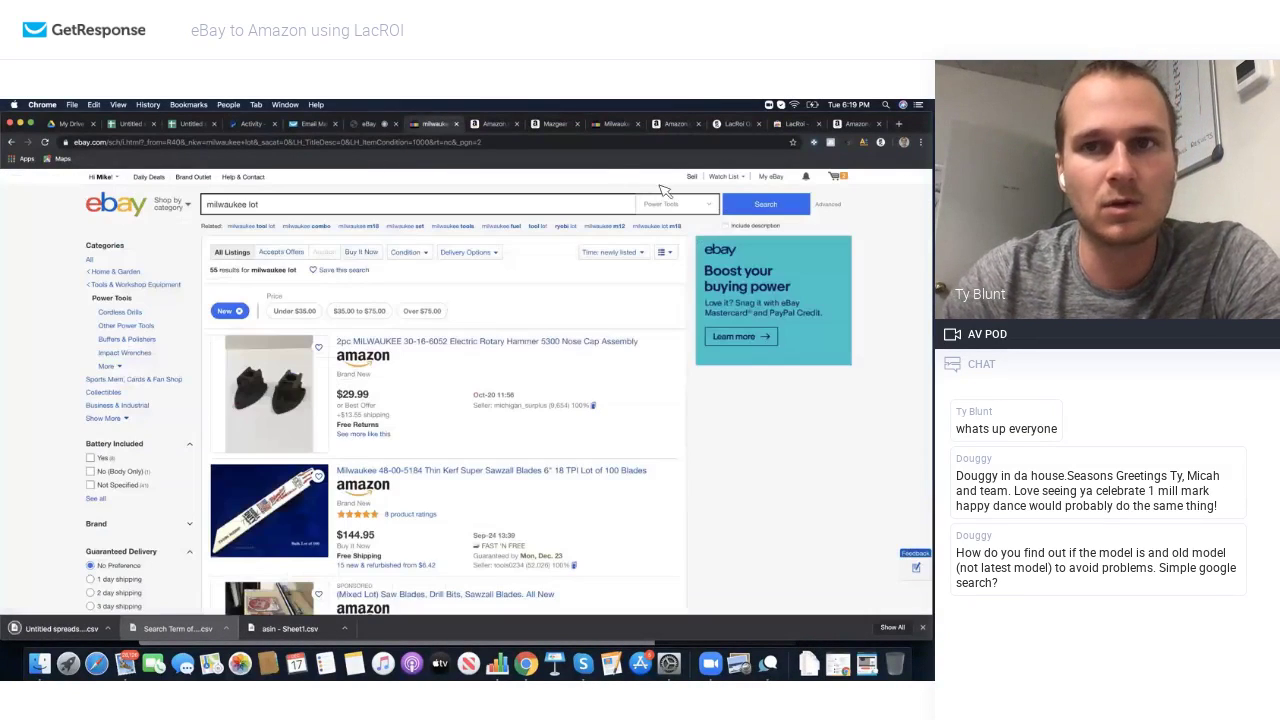
left_click(881, 143)
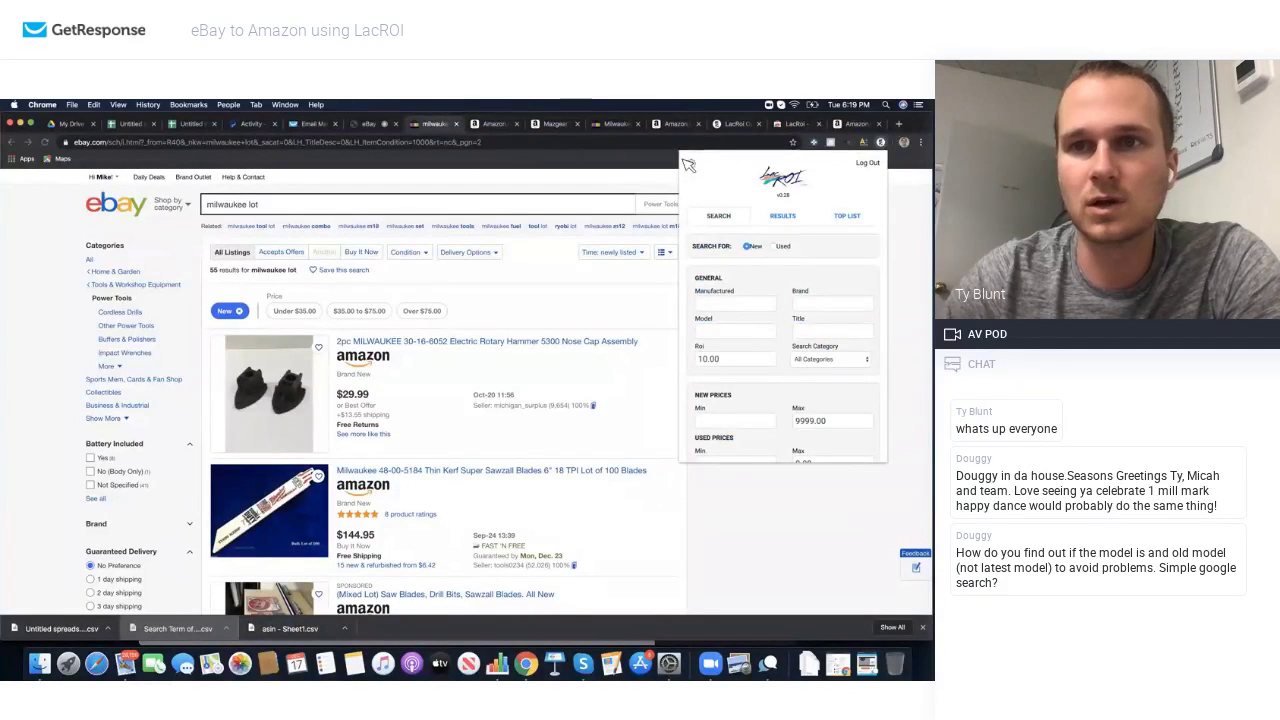
left_click(692, 167)
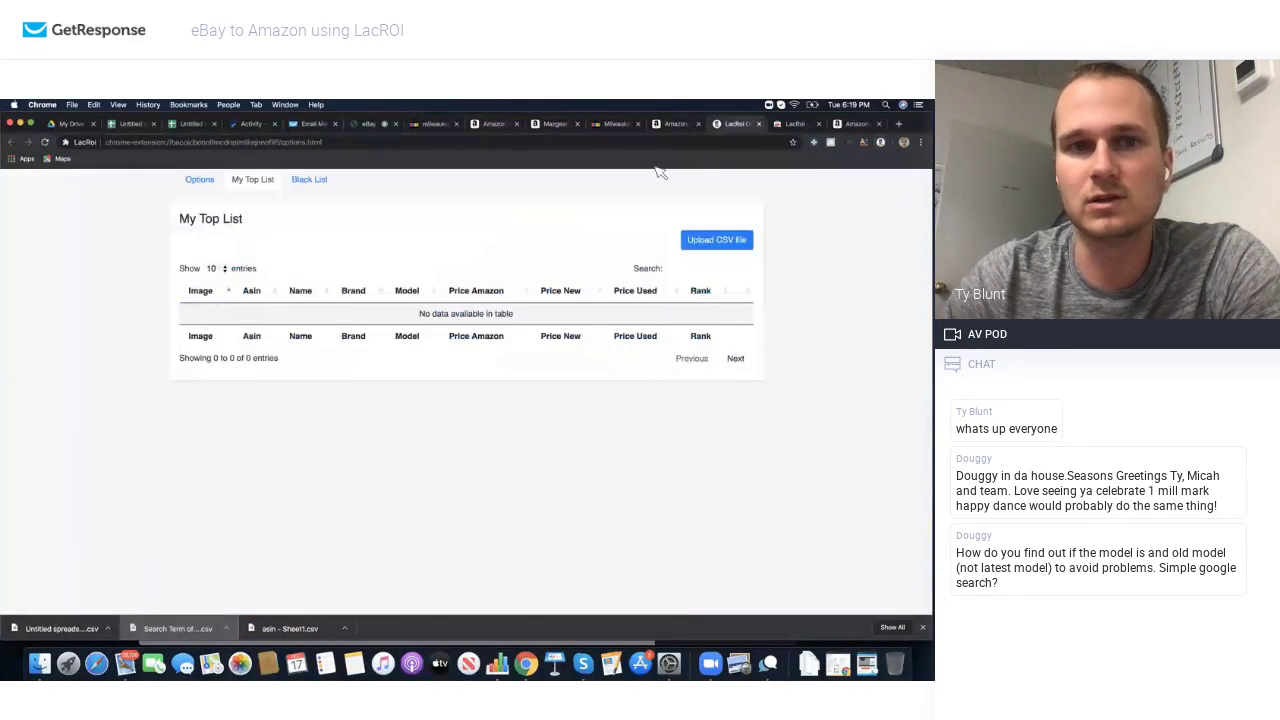
left_click(205, 182)
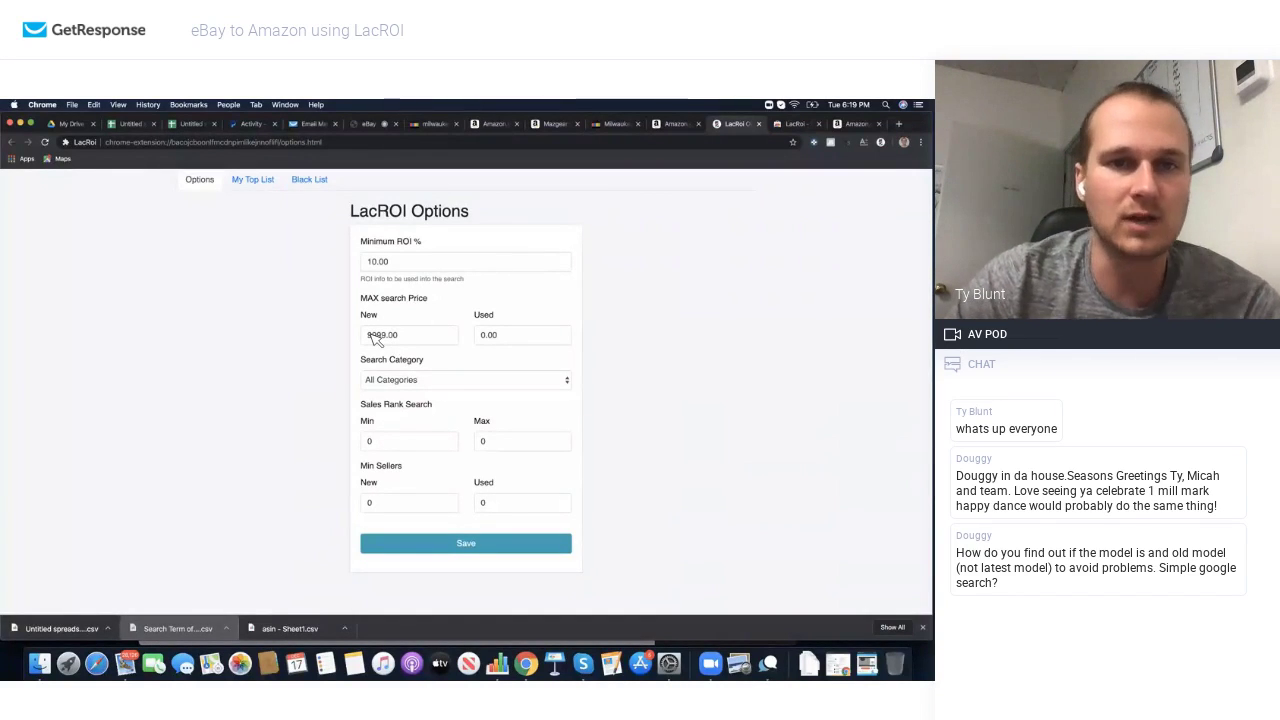
left_click(409, 383)
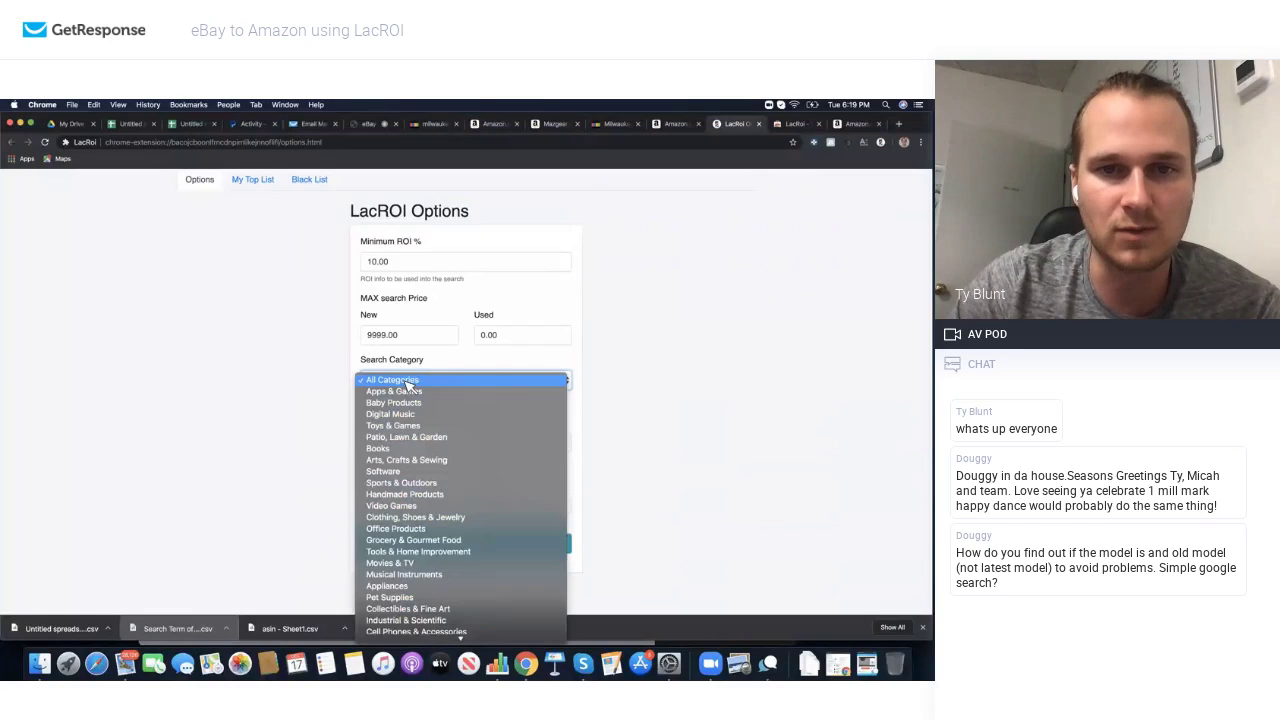
left_click(427, 367)
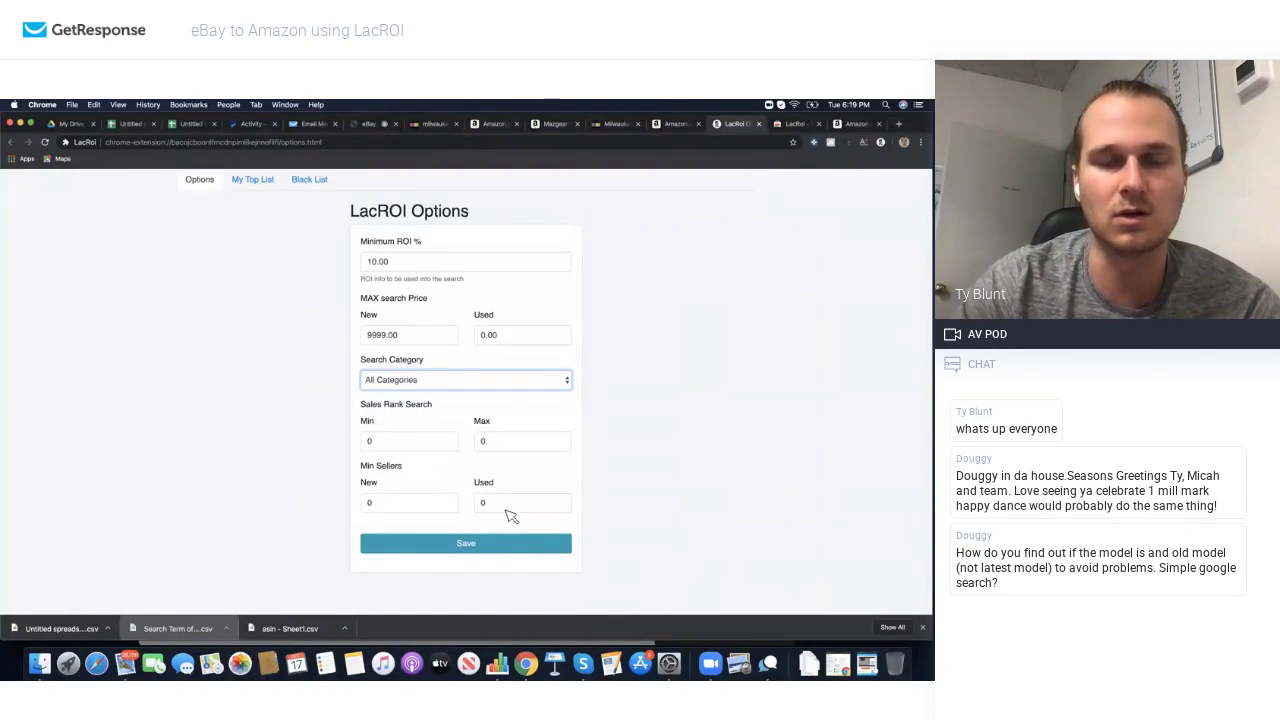
left_click(263, 182)
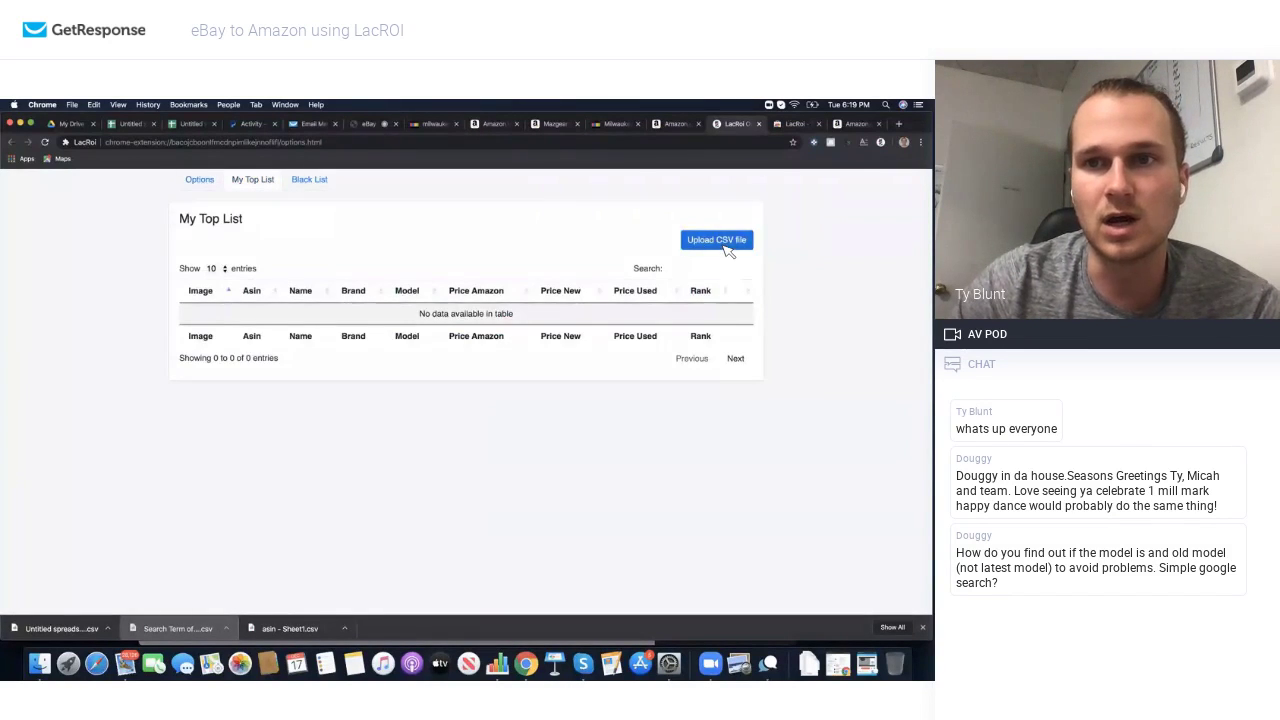
Step: Start a CSV upload to My Top List, browse Documents and Desktop, then cancel without choosing a file
left_click(717, 241)
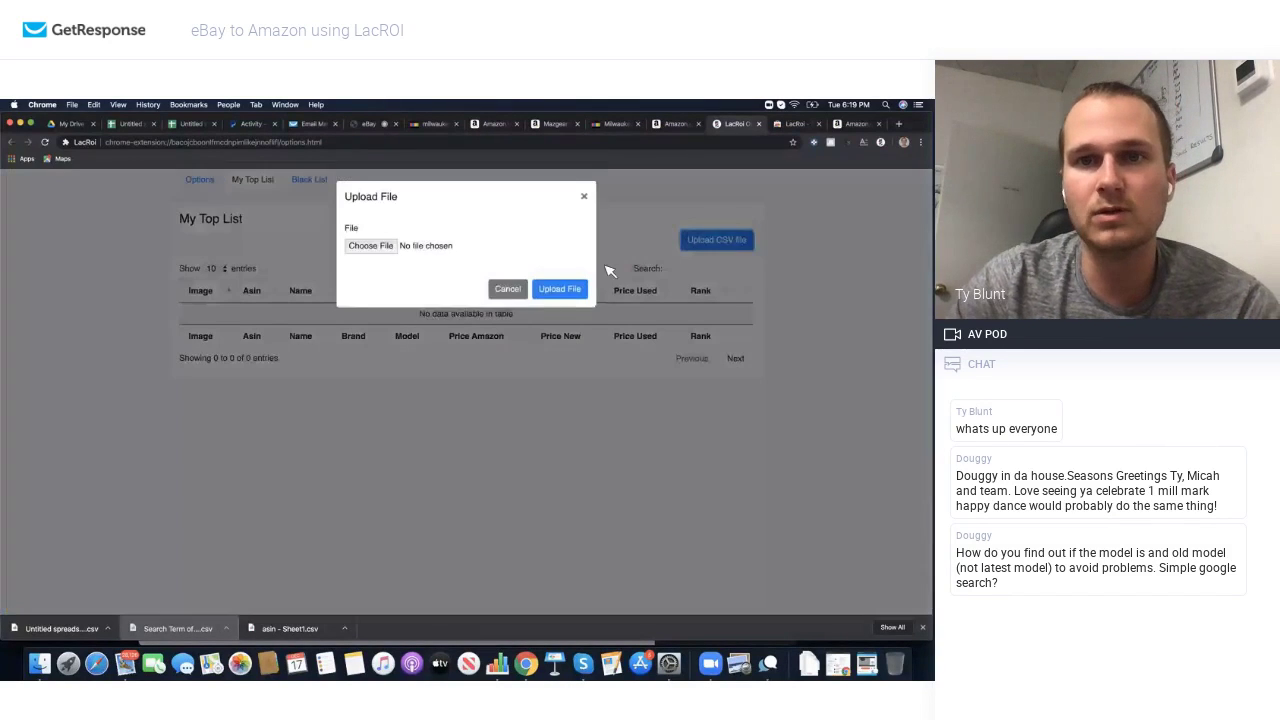
left_click(372, 249)
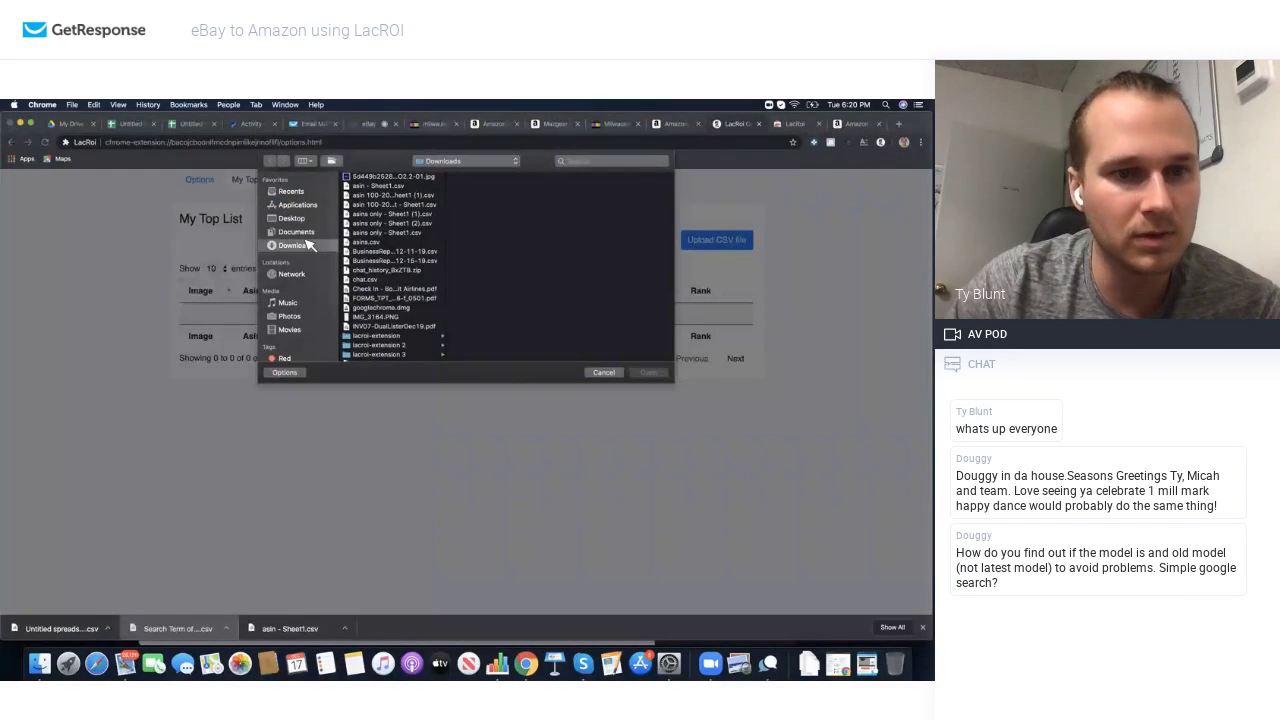
left_click(300, 233)
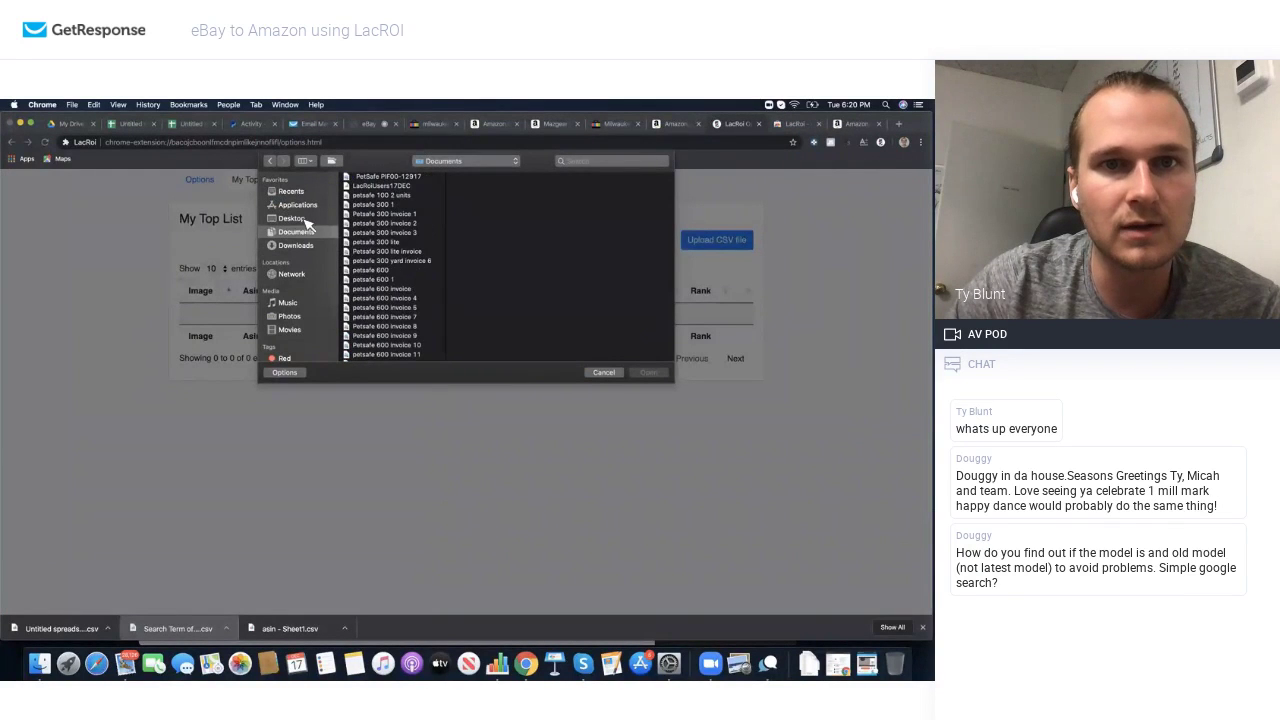
left_click(293, 218)
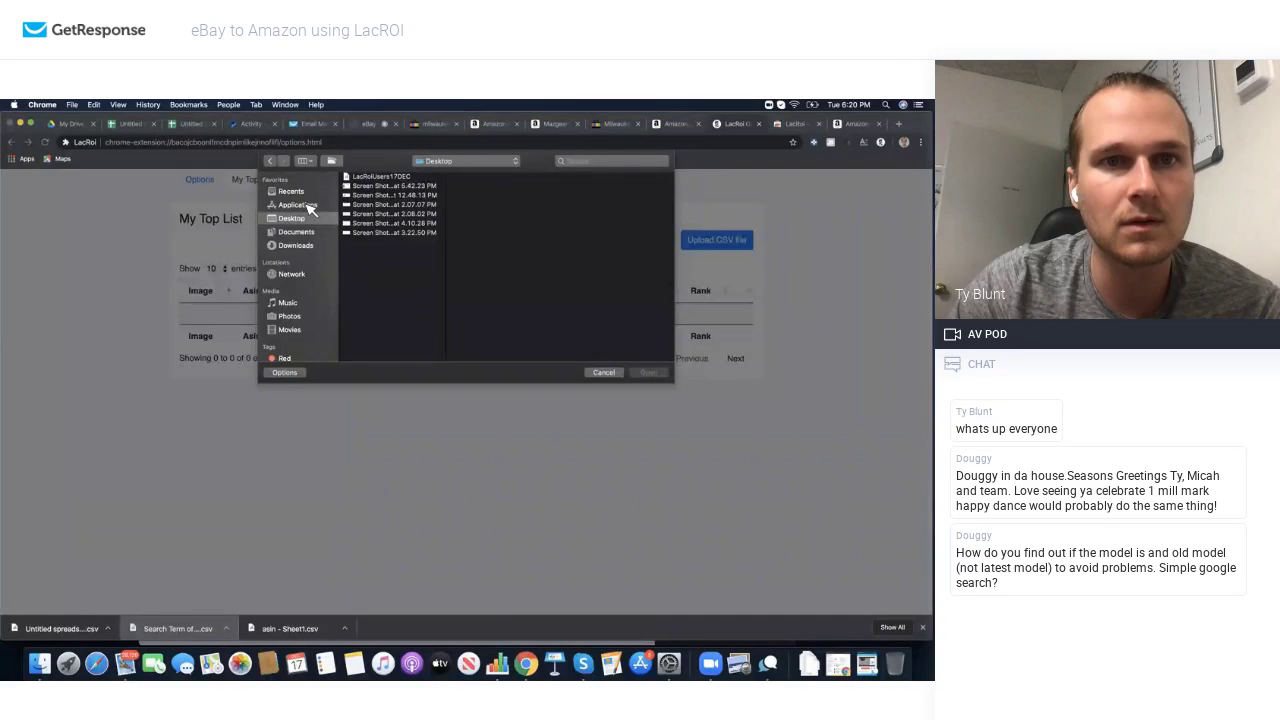
left_click(304, 206)
left_click(295, 218)
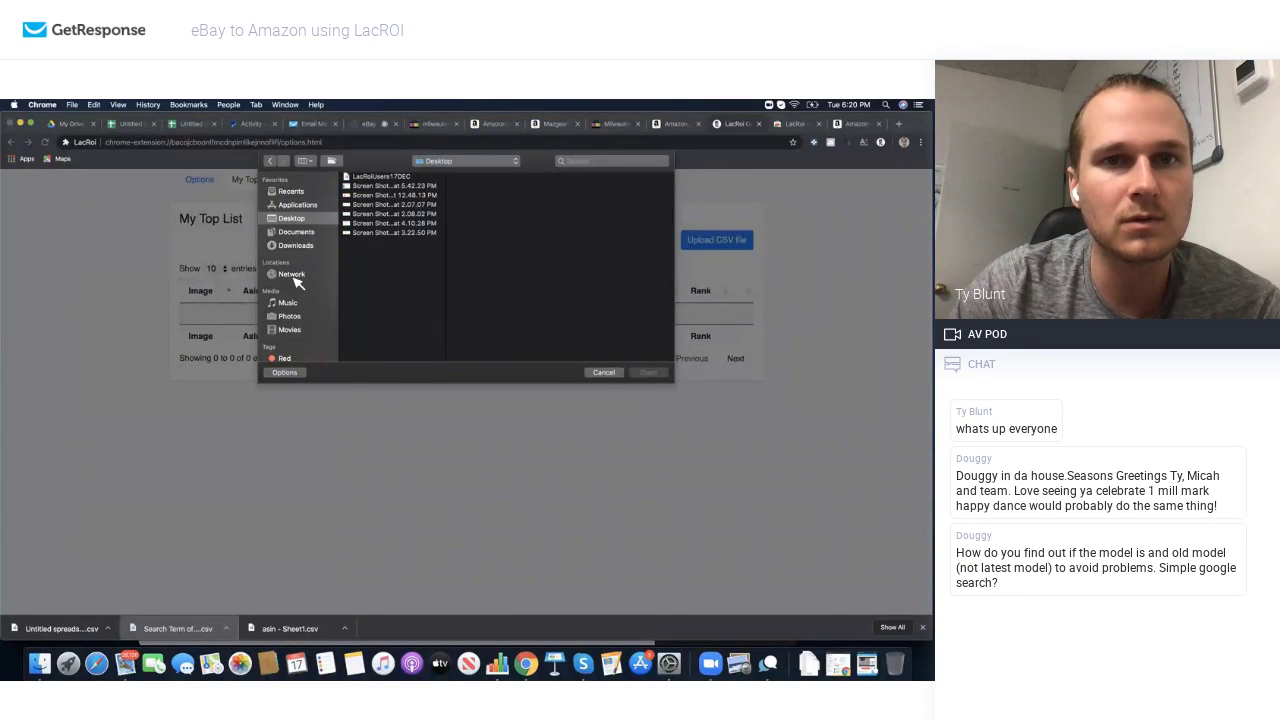
left_click(603, 372)
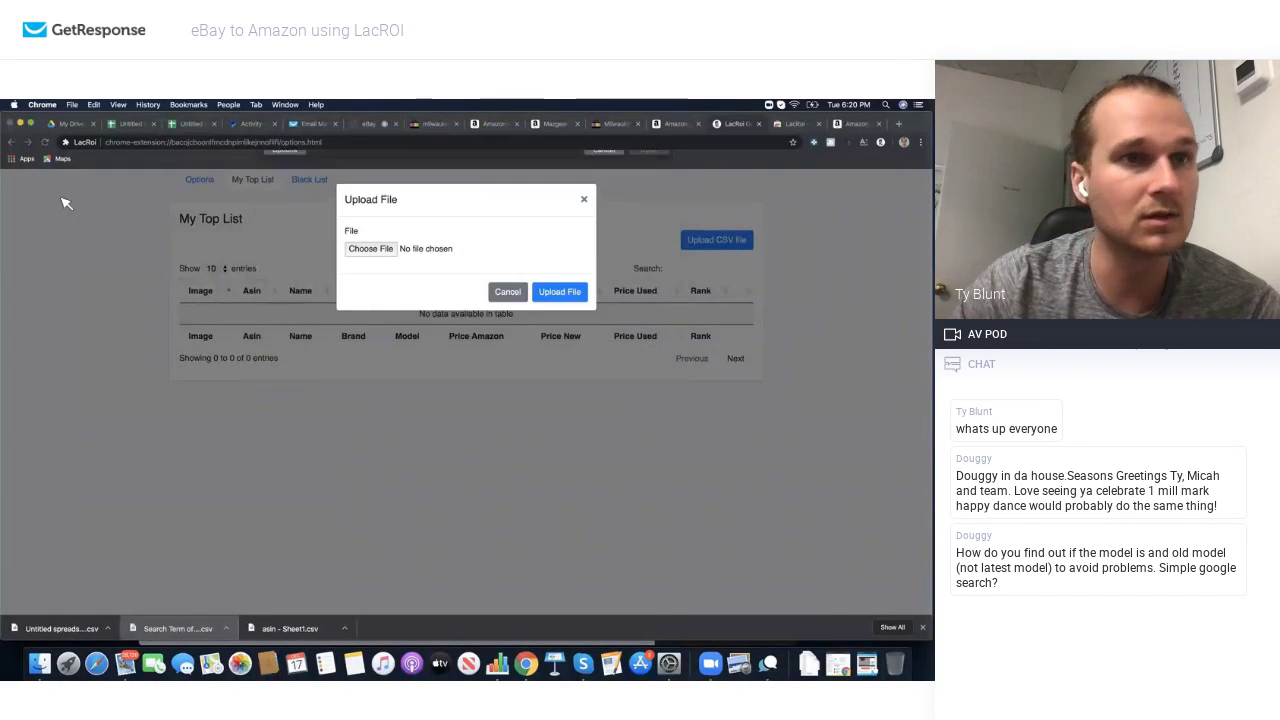
left_click(139, 124)
Step: Rename the ASIN spreadsheet to 'asin test list comp'
left_click(185, 125)
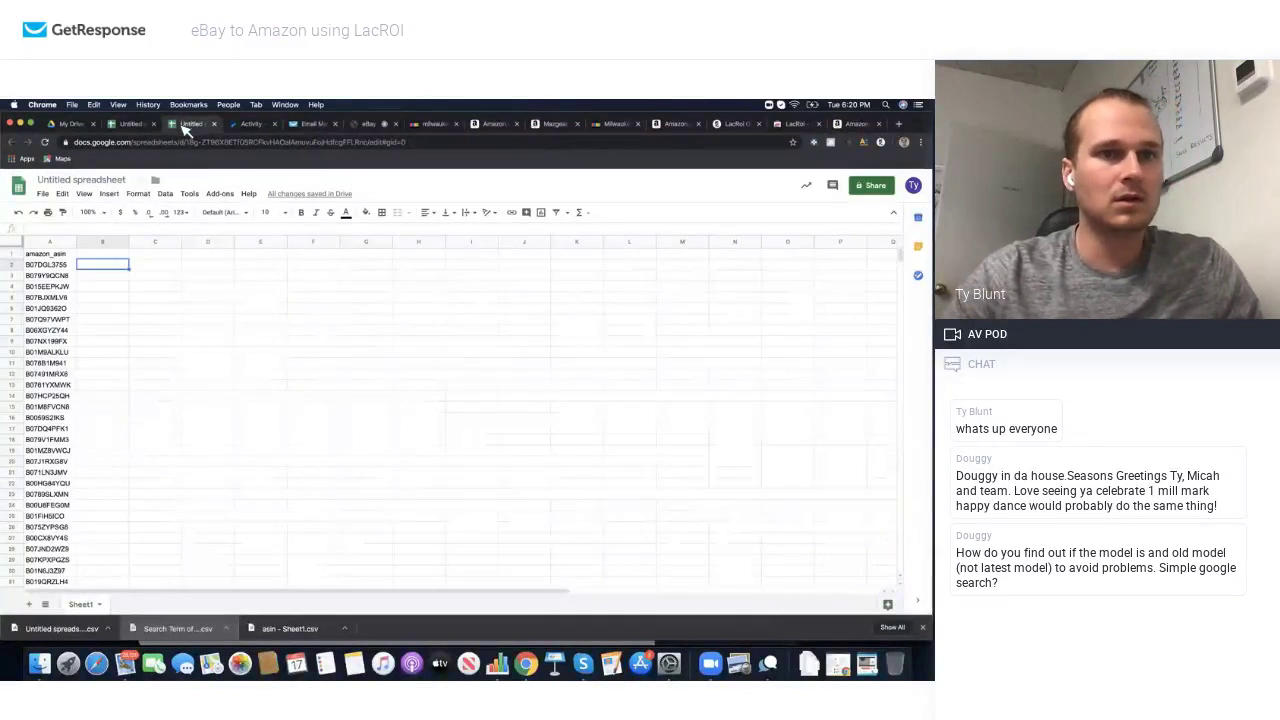
left_click(105, 183)
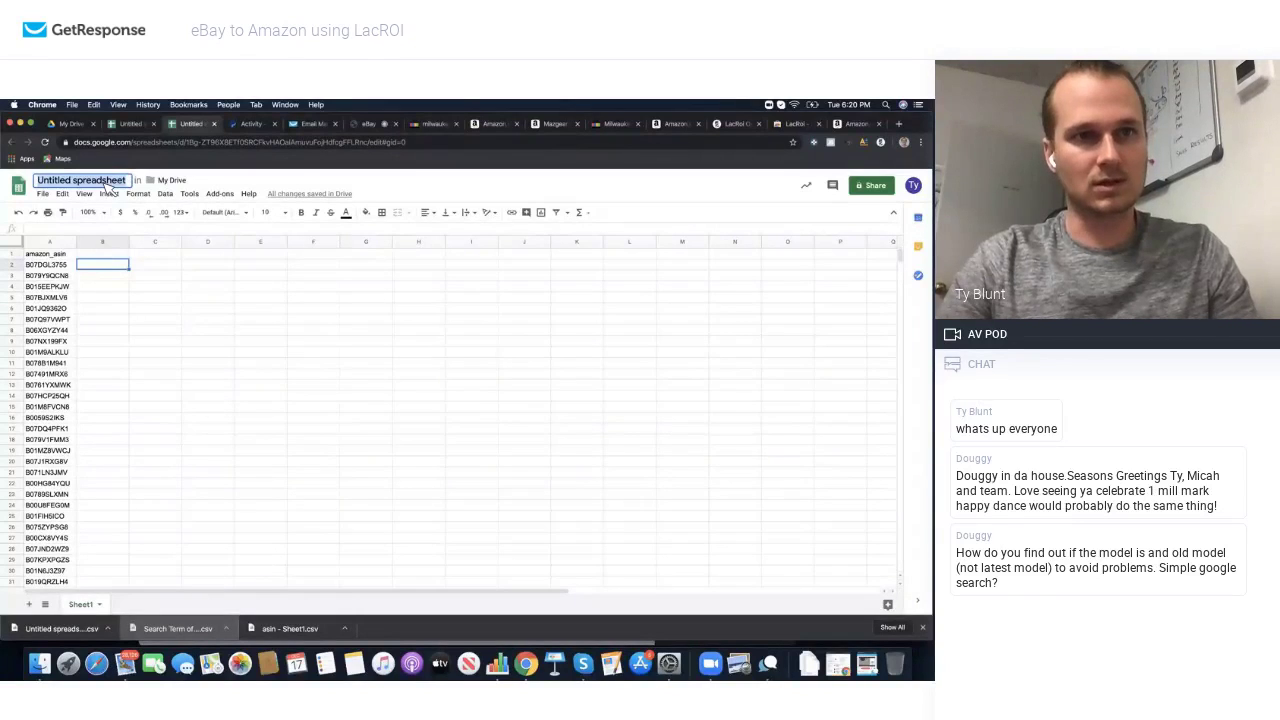
type("asin test list comp")
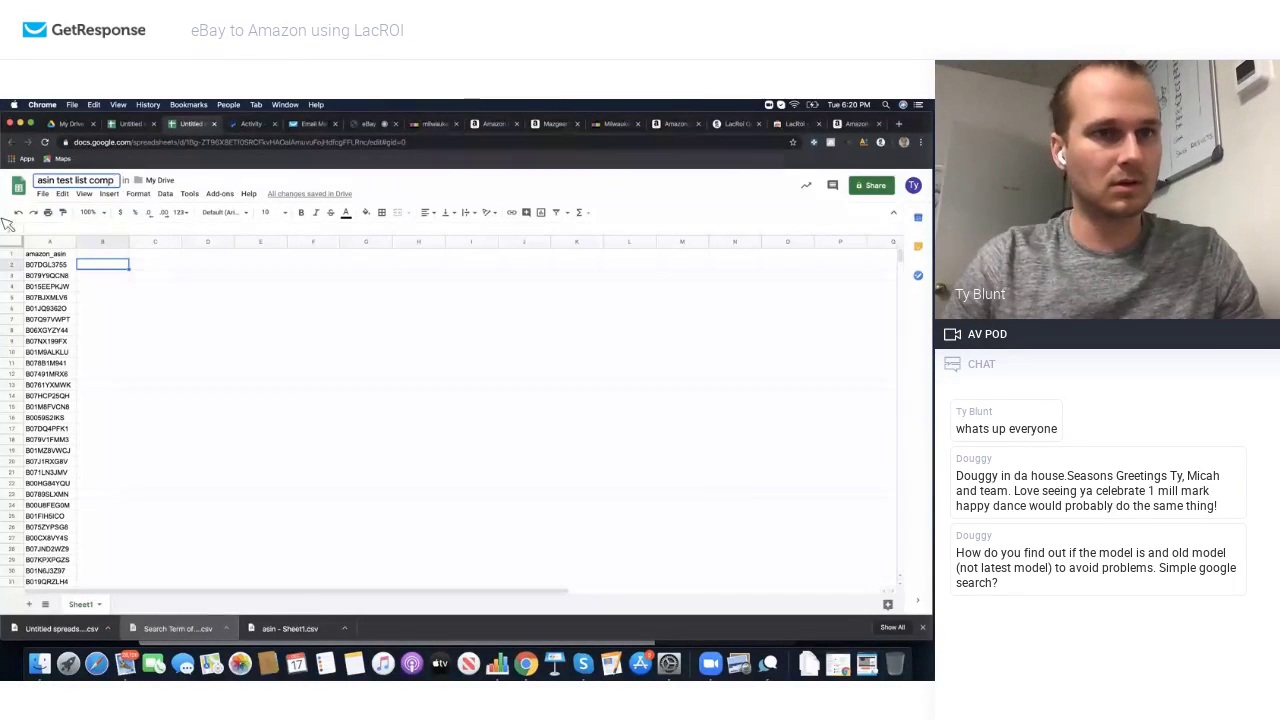
key("Return")
Step: Download the current sheet as a CSV file and return to the eBay milwaukee results
left_click(44, 194)
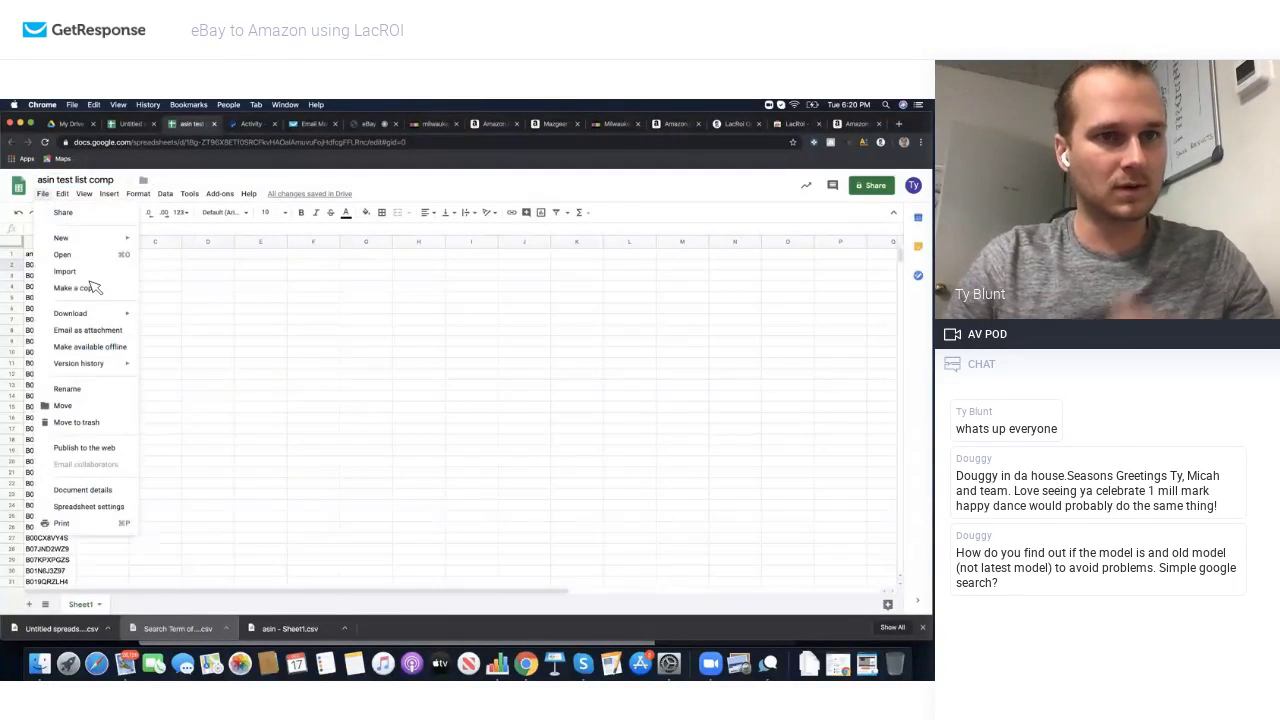
mouse_move(100, 318)
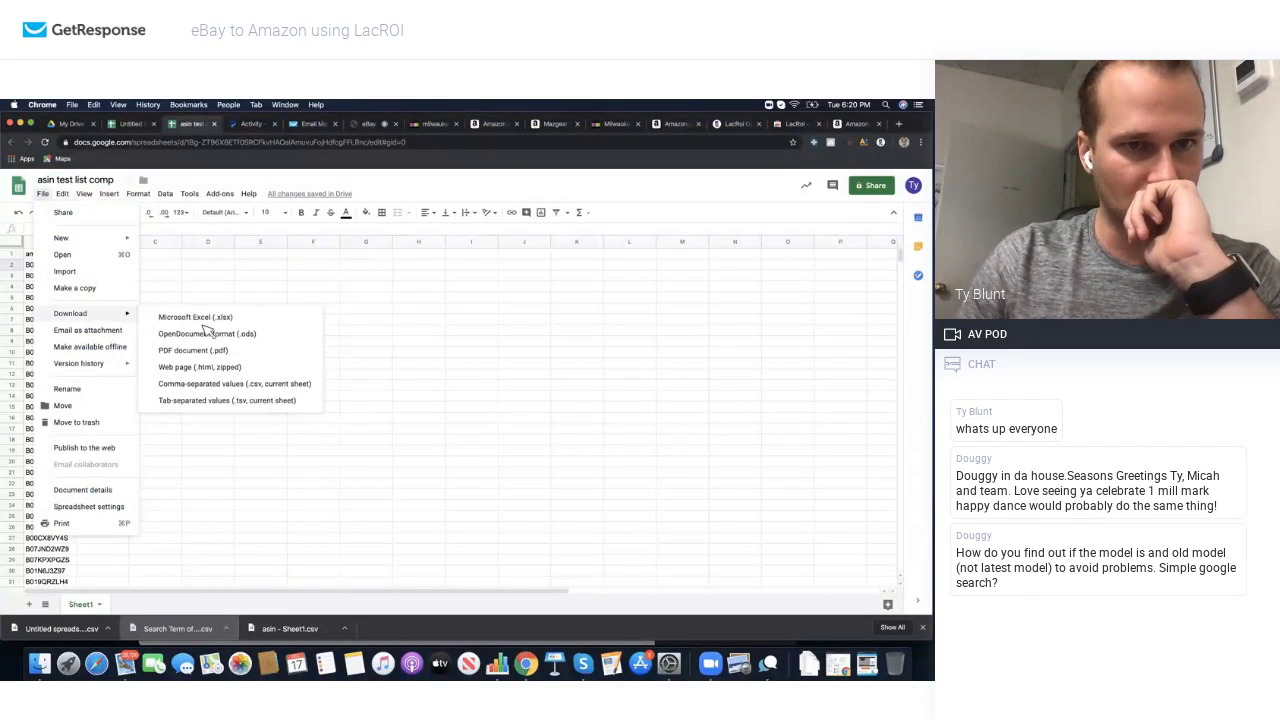
left_click(200, 386)
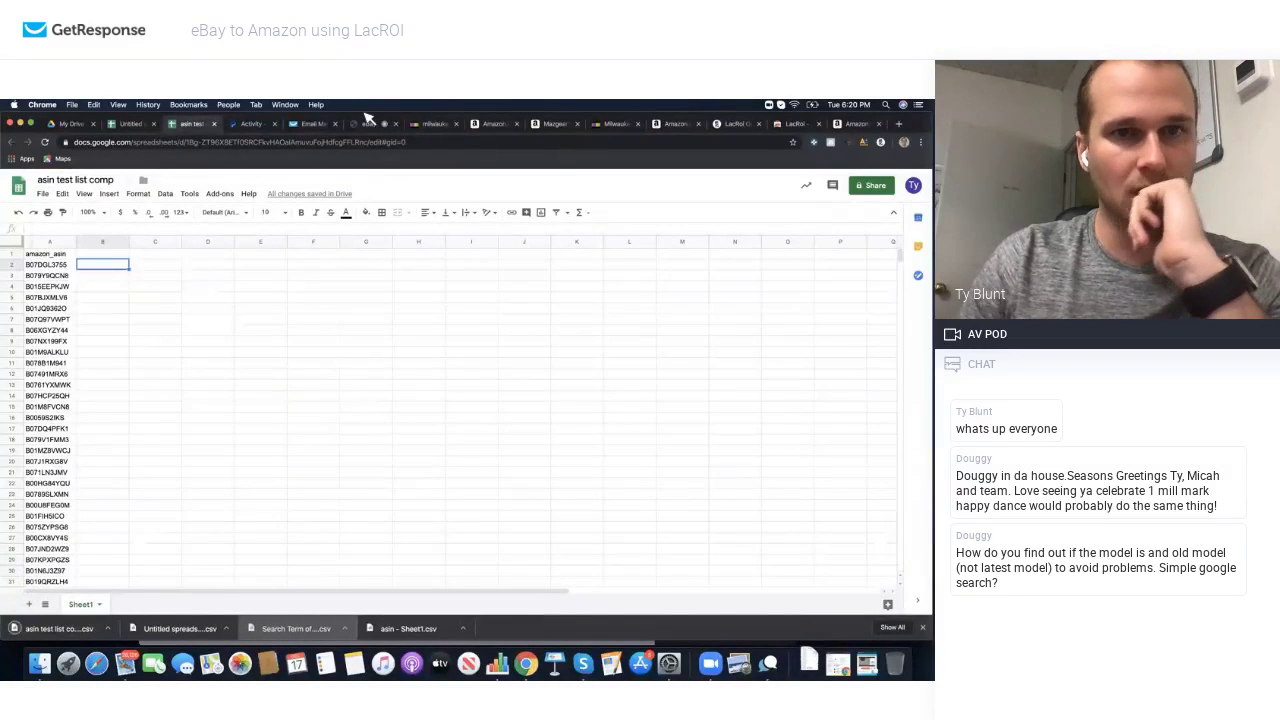
left_click(420, 125)
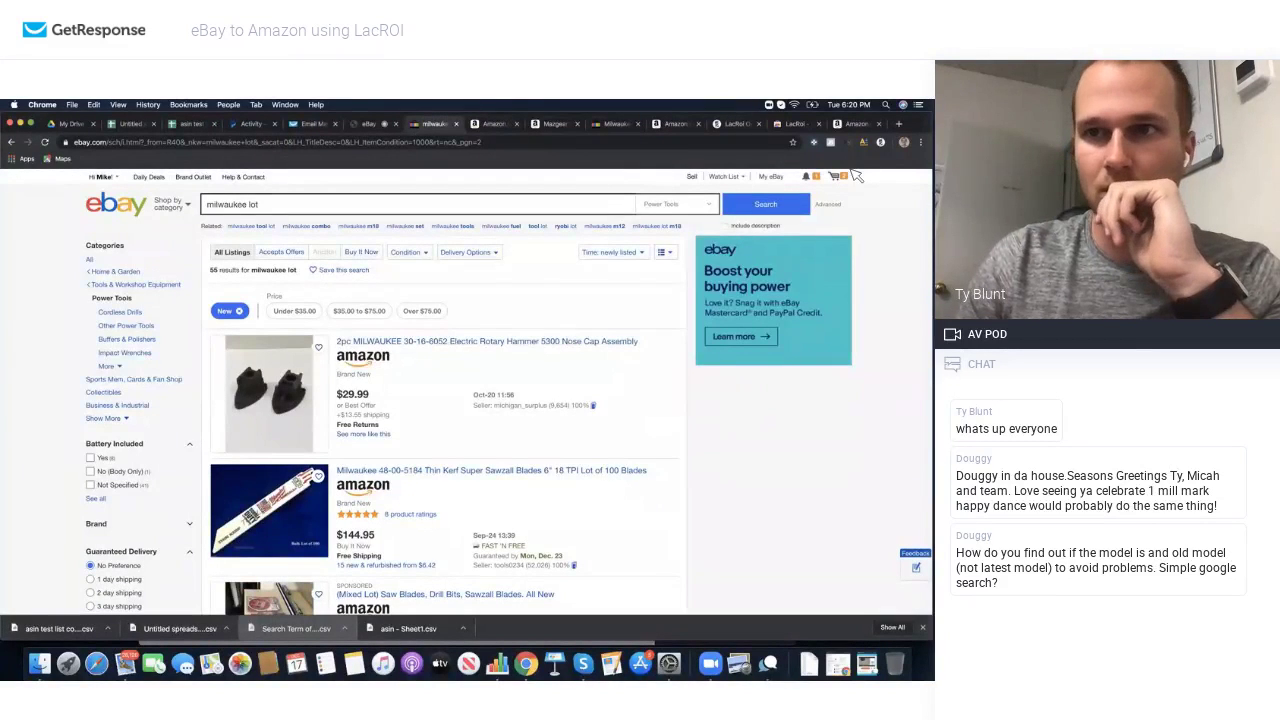
Step: Upload 'asin test list comp - Sheet1.csv' into LacROI's My Top List
left_click(881, 143)
left_click(704, 186)
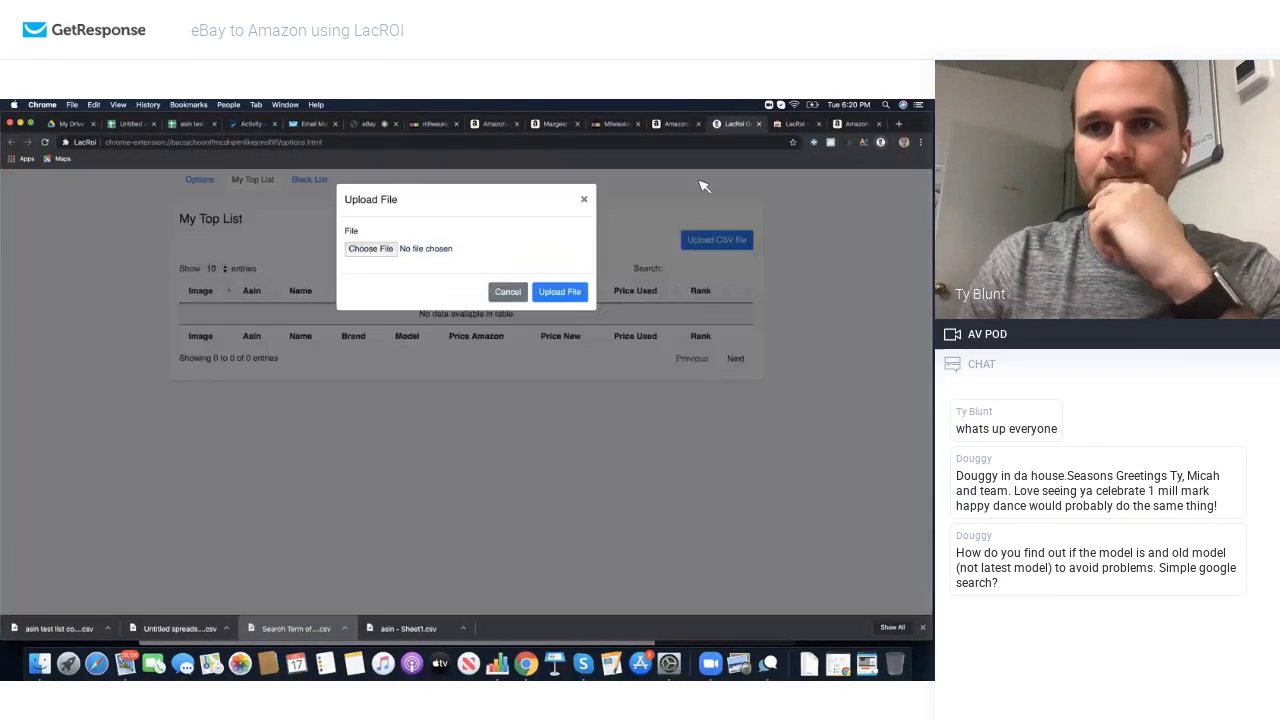
left_click(370, 248)
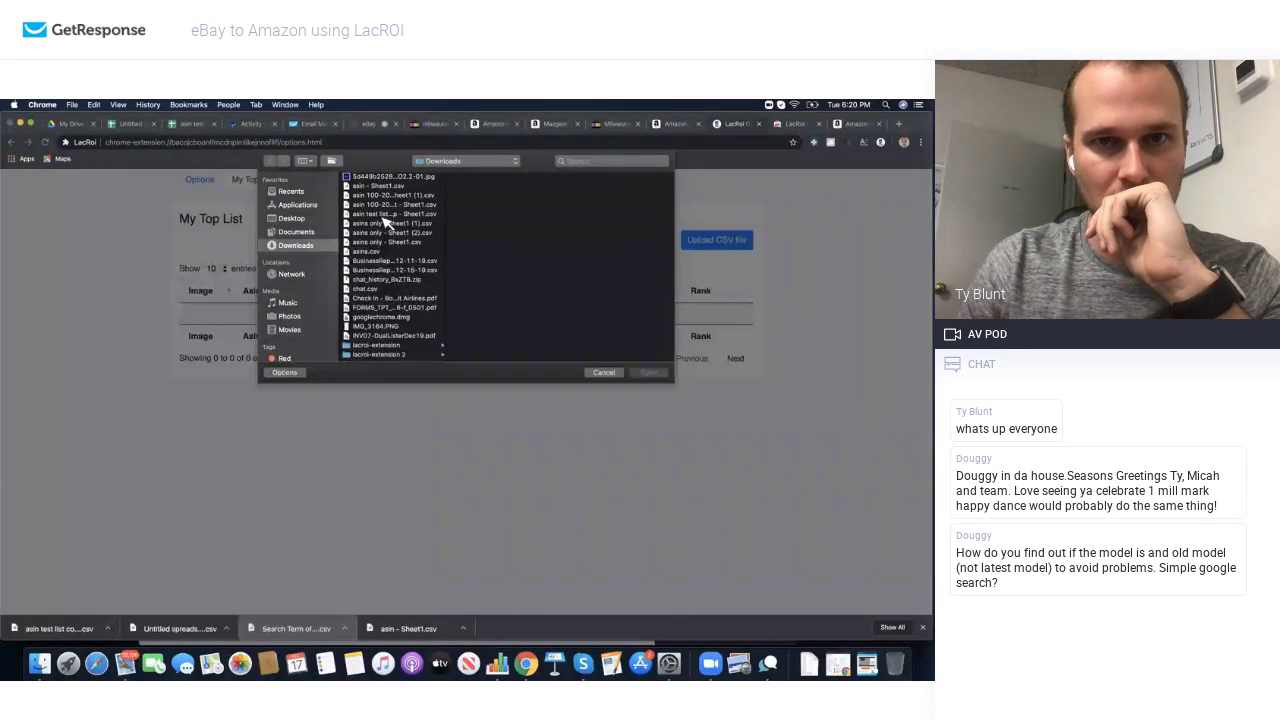
left_click(384, 215)
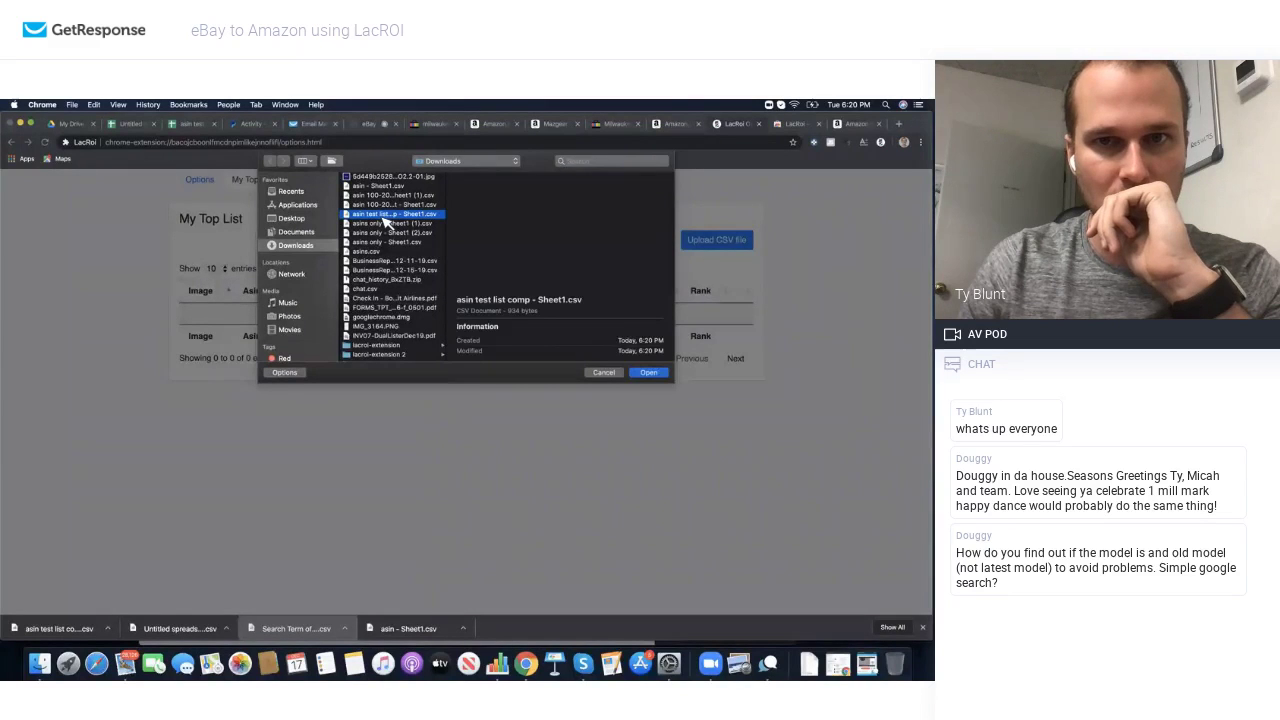
left_click(648, 373)
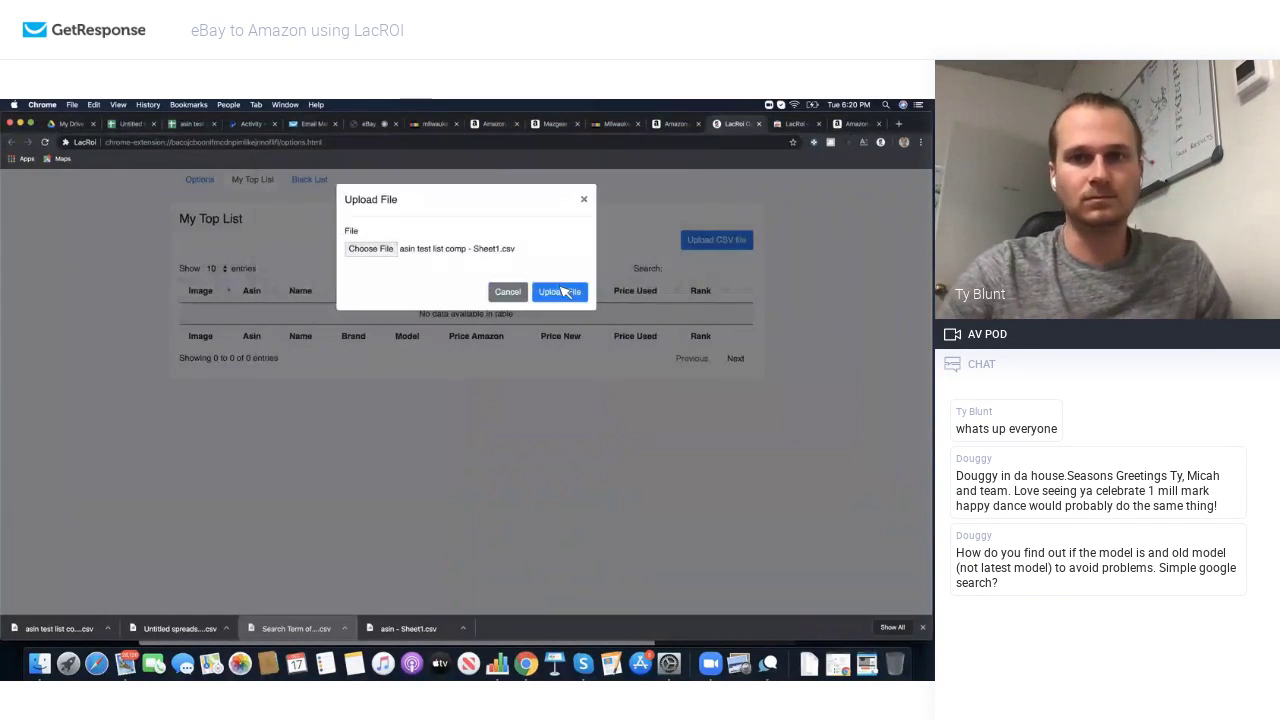
left_click(565, 291)
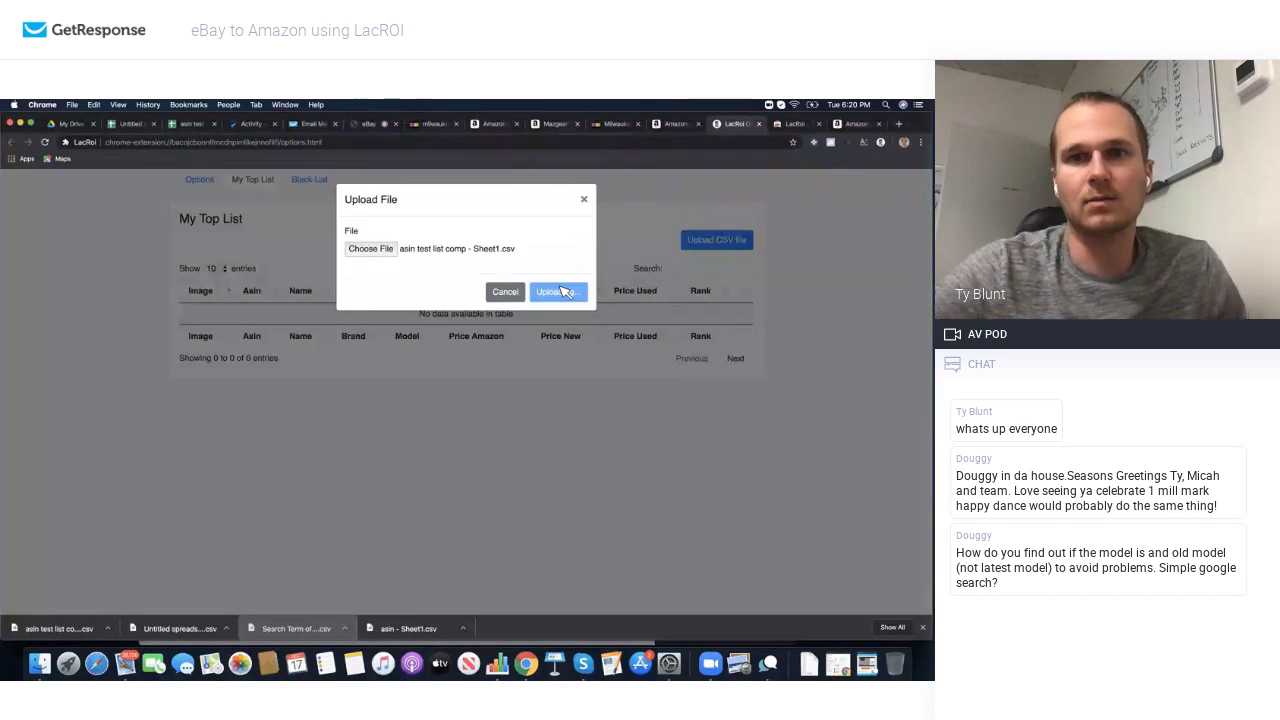
Step: Close the upload window and view the Hallmark and Visconti top-list products over the milwaukee lot results
left_click(586, 200)
scroll(455, 318, "down", 1)
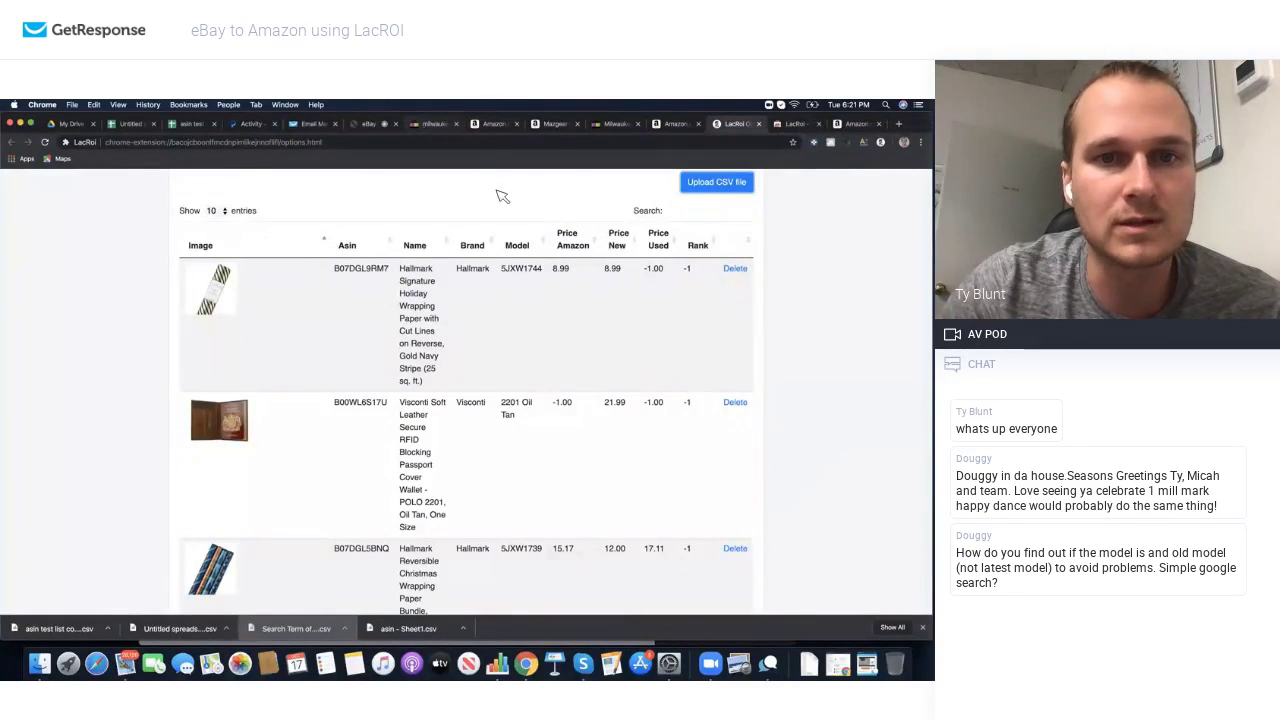
left_click(434, 124)
left_click(881, 142)
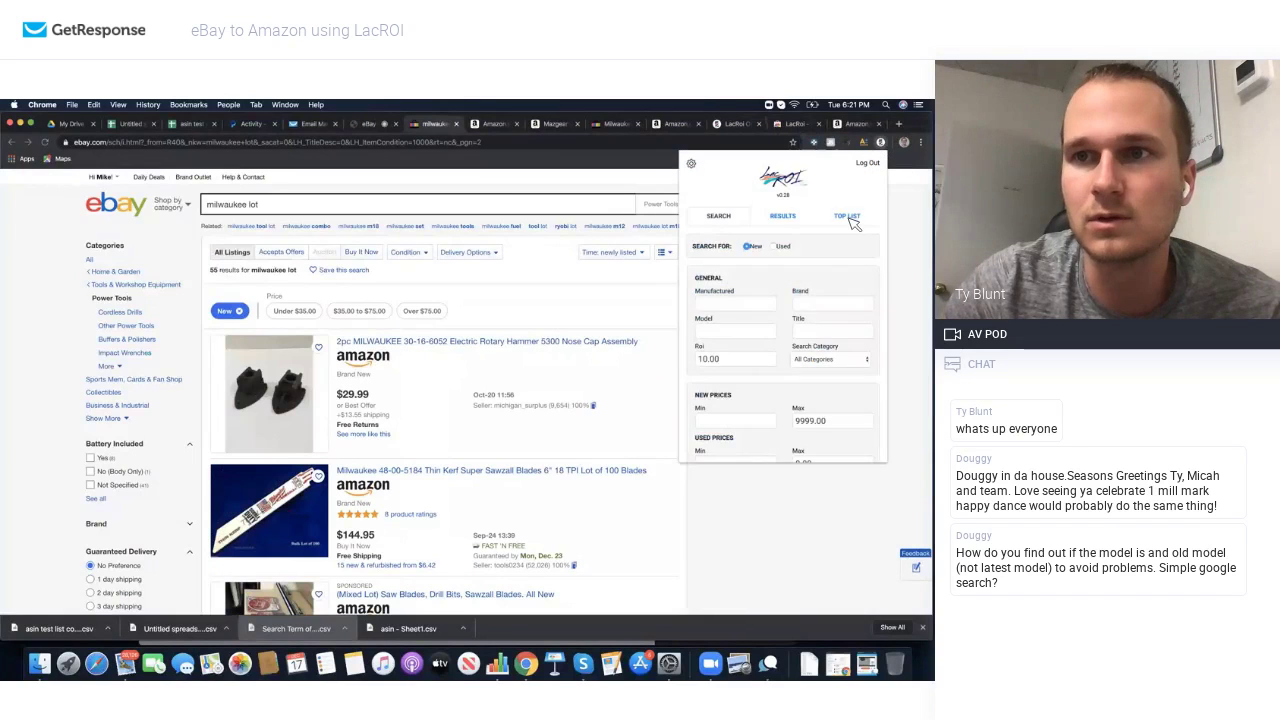
left_click(780, 216)
scroll(786, 325, "down", 3)
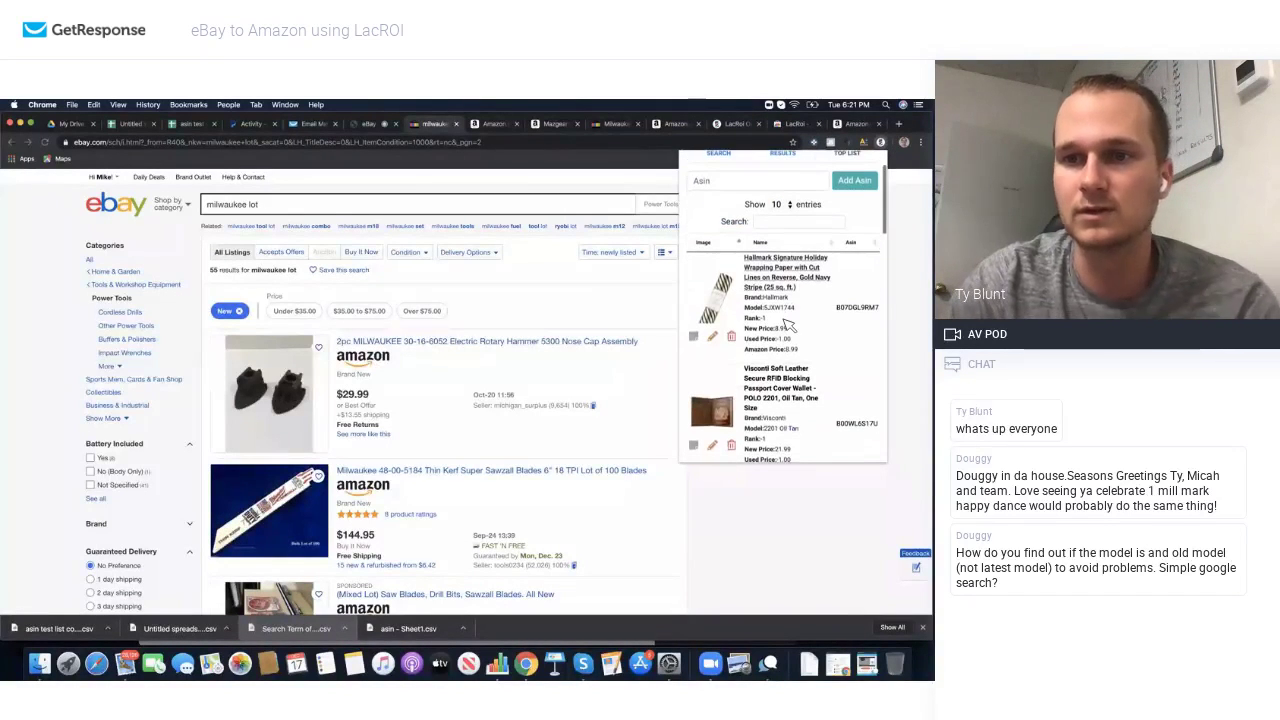
scroll(790, 326, "down", 1)
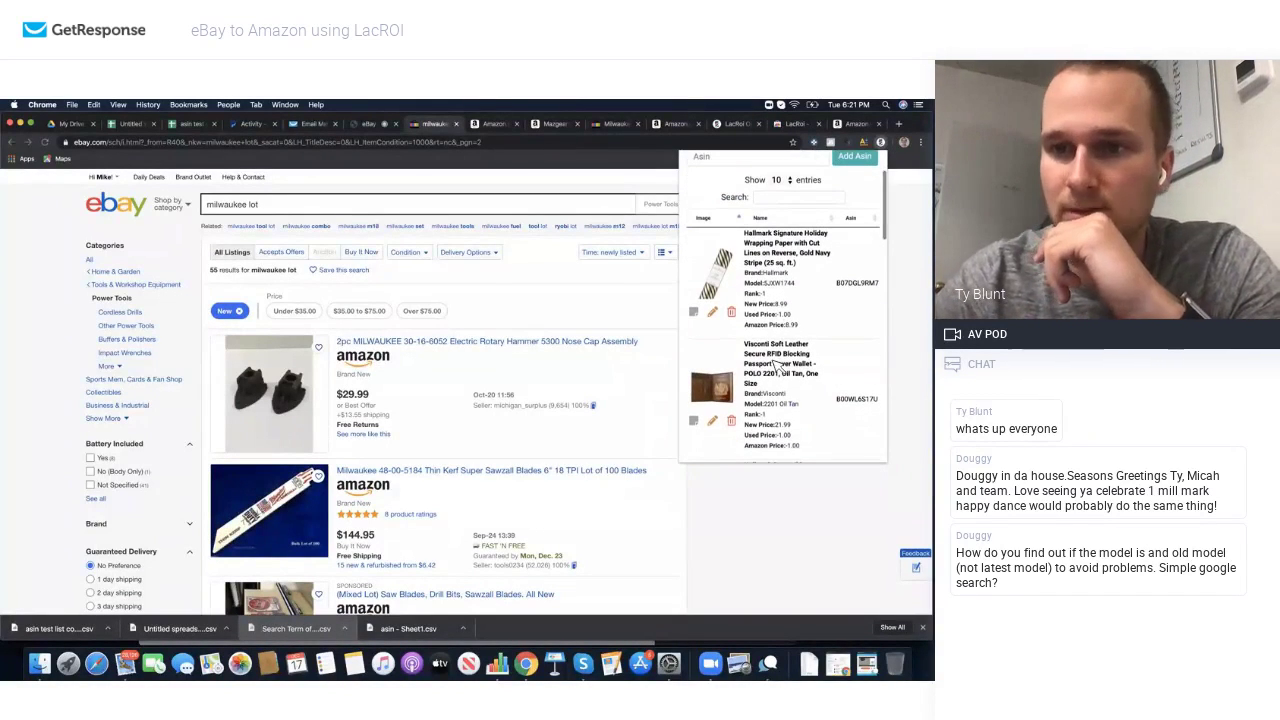
scroll(778, 367, "down", 1)
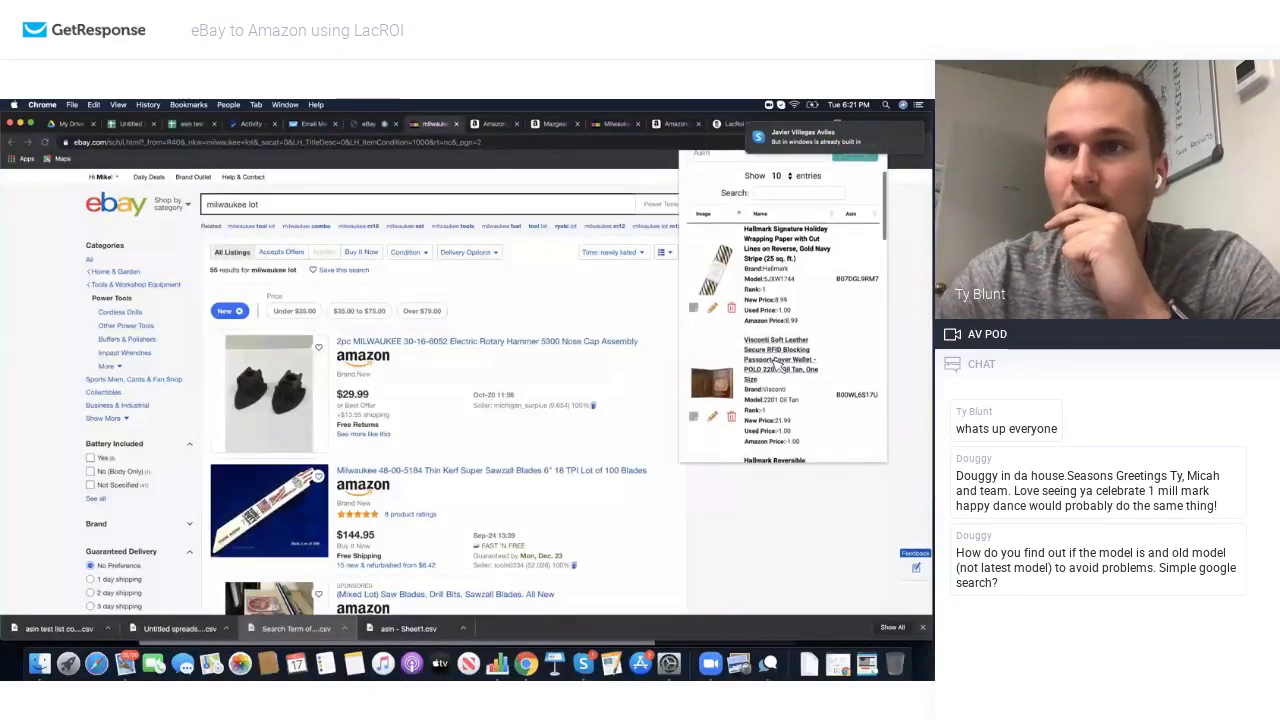
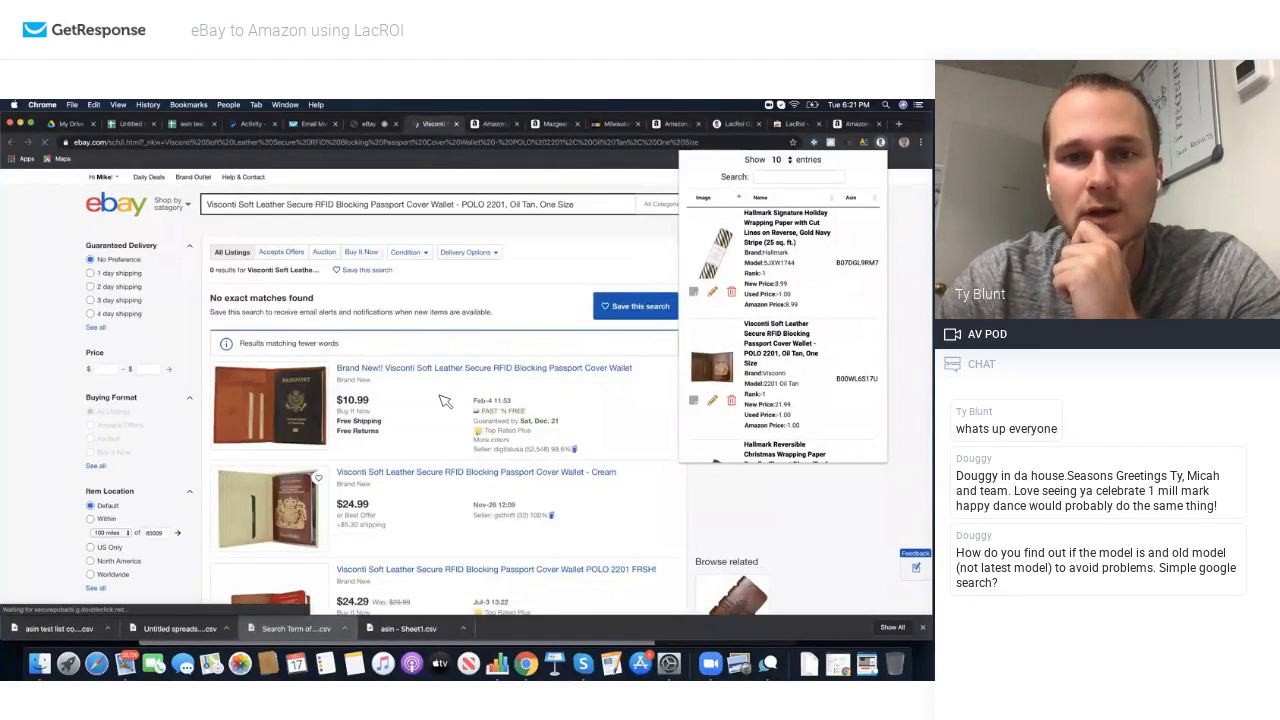
Step: Shorten the saved Visconti wallet's LacROI model to 2201 by removing 'Oil Tan'
scroll(445, 400, "down", 3)
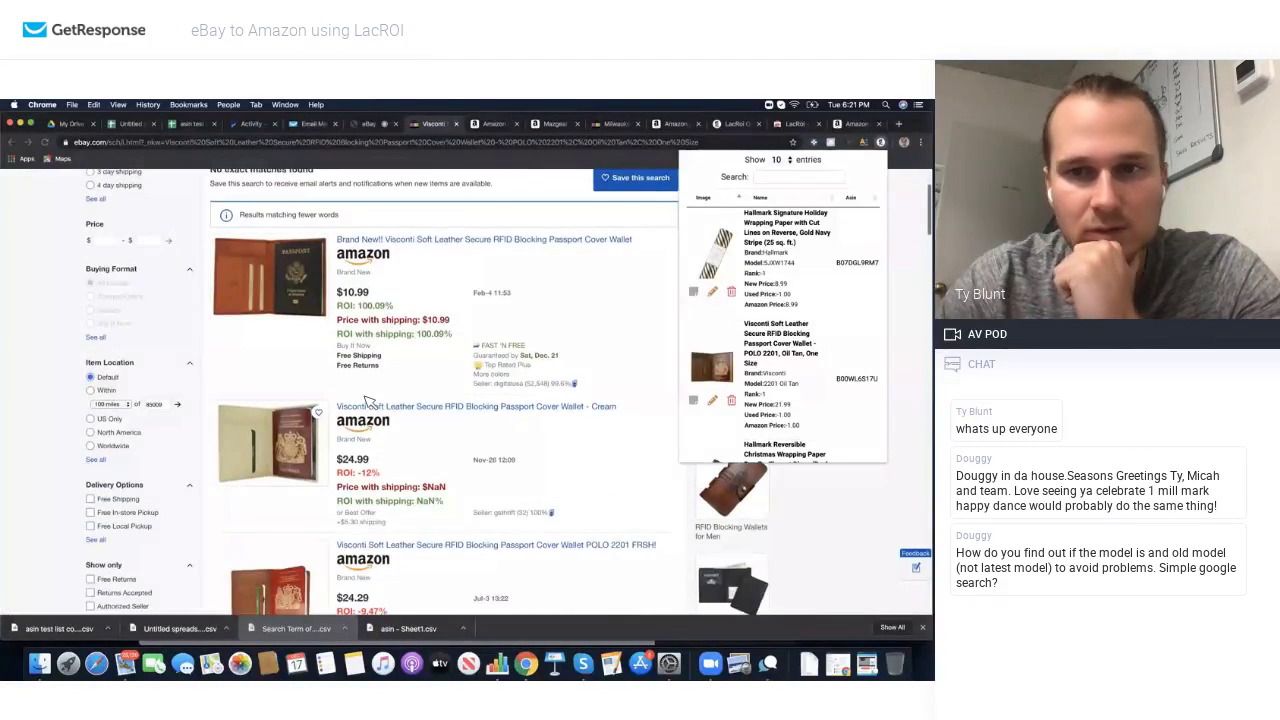
scroll(365, 400, "down", 10)
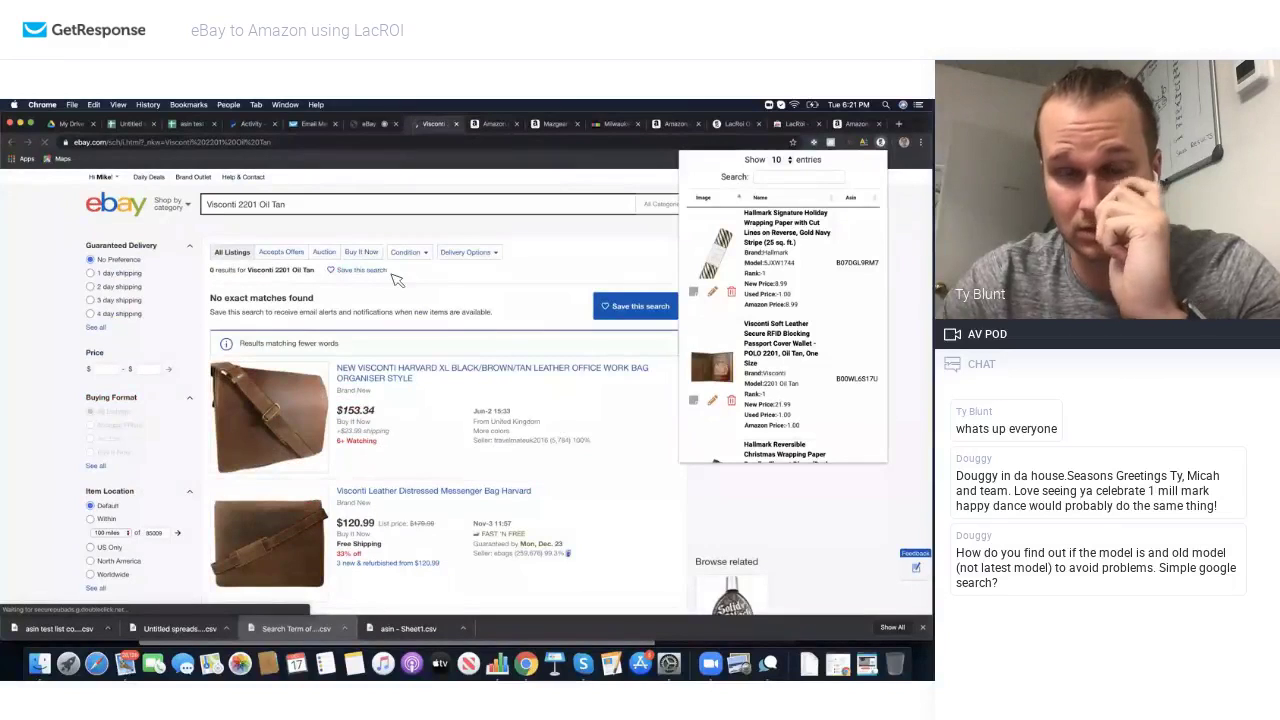
left_click(712, 400)
left_click_drag(750, 271, 721, 270)
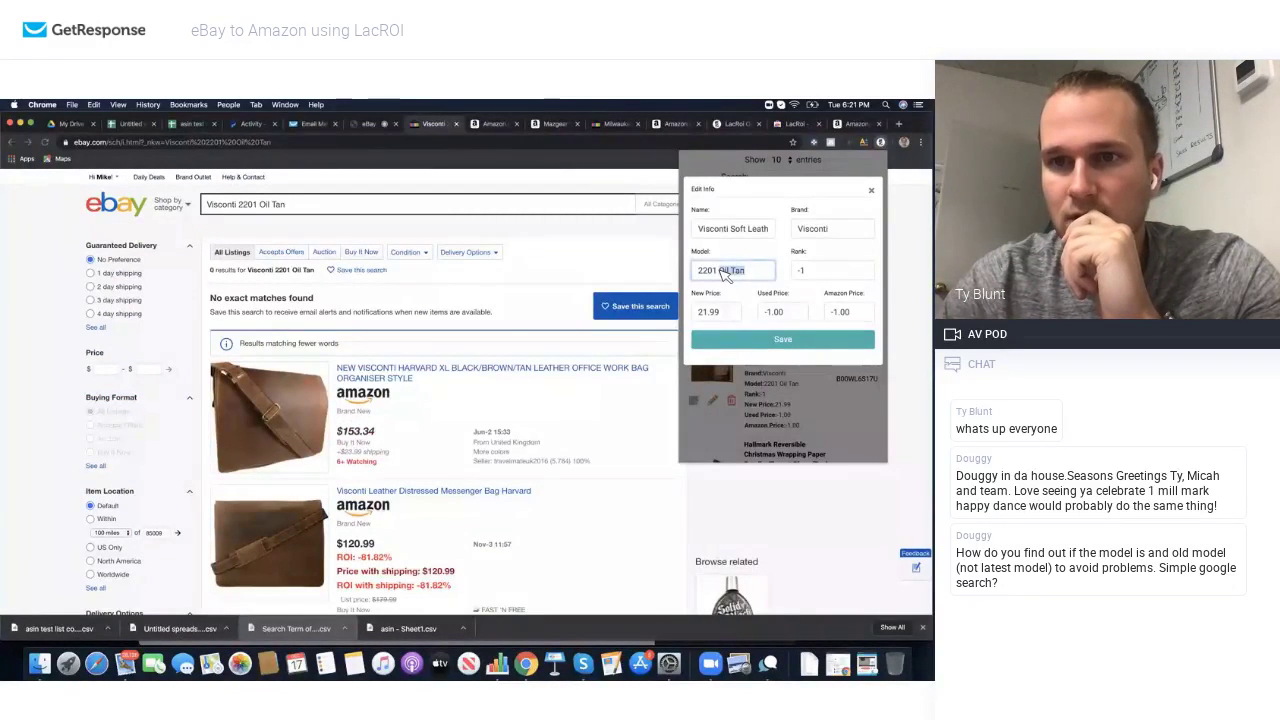
left_click(783, 340)
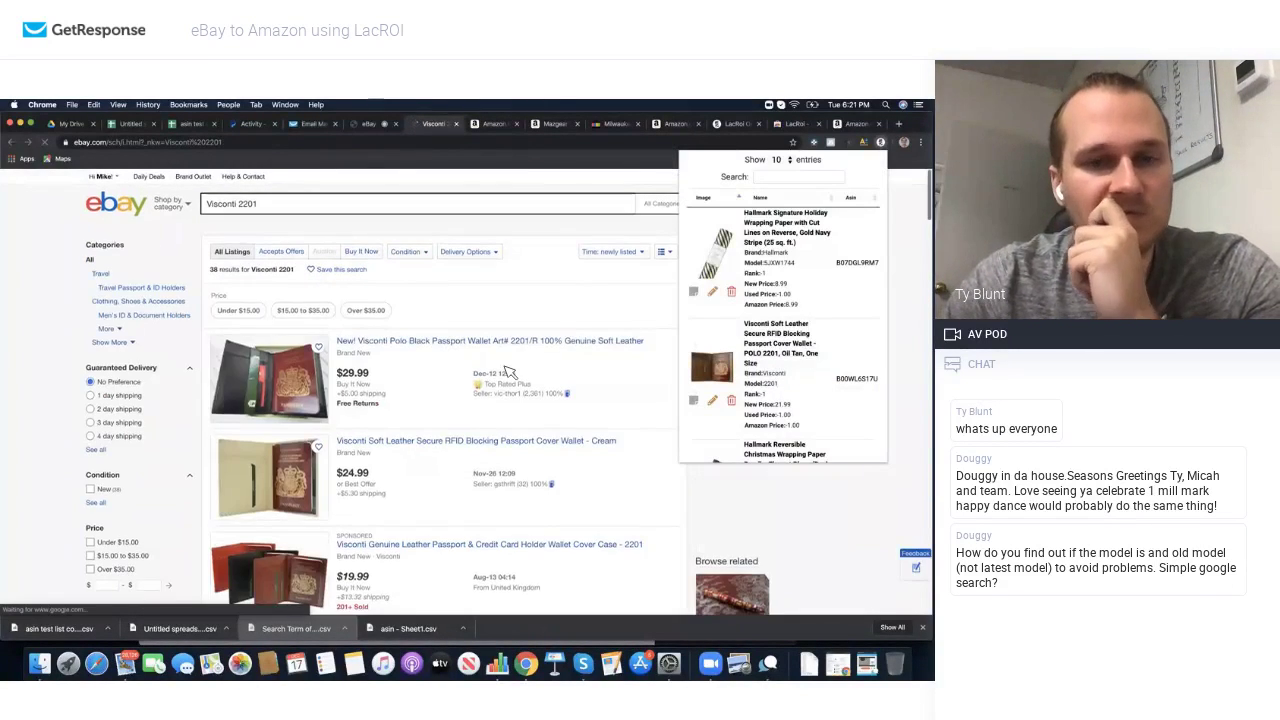
Step: Re-save the wallet model as '2201 tan' and search eBay for Visconti 2201 tan
scroll(510, 372, "down", 5)
scroll(510, 372, "down", 4)
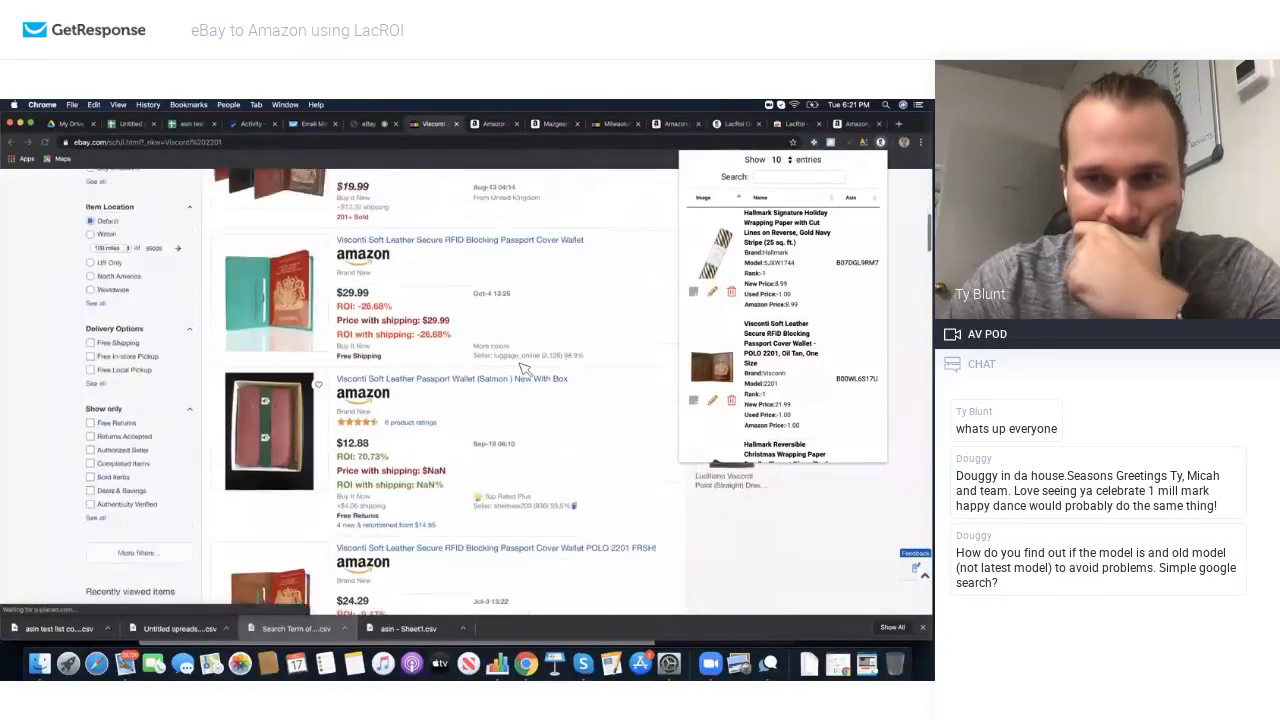
scroll(547, 413, "down", 10)
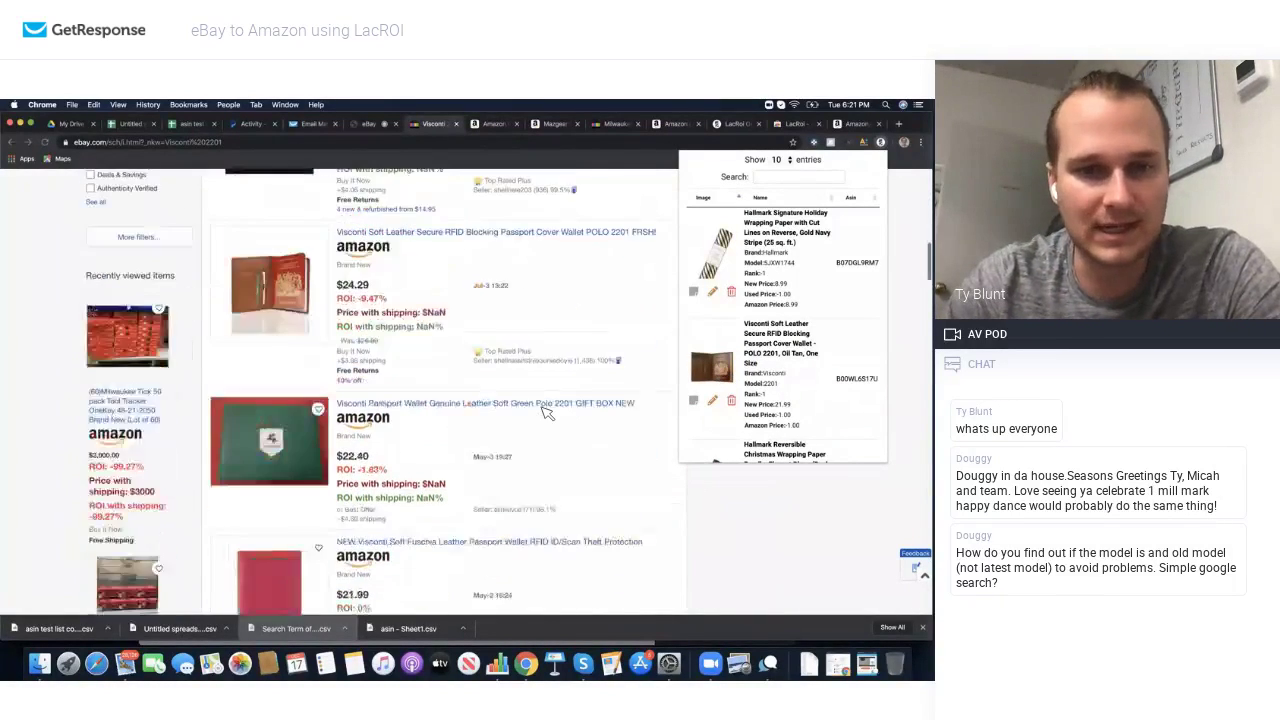
scroll(547, 413, "down", 4)
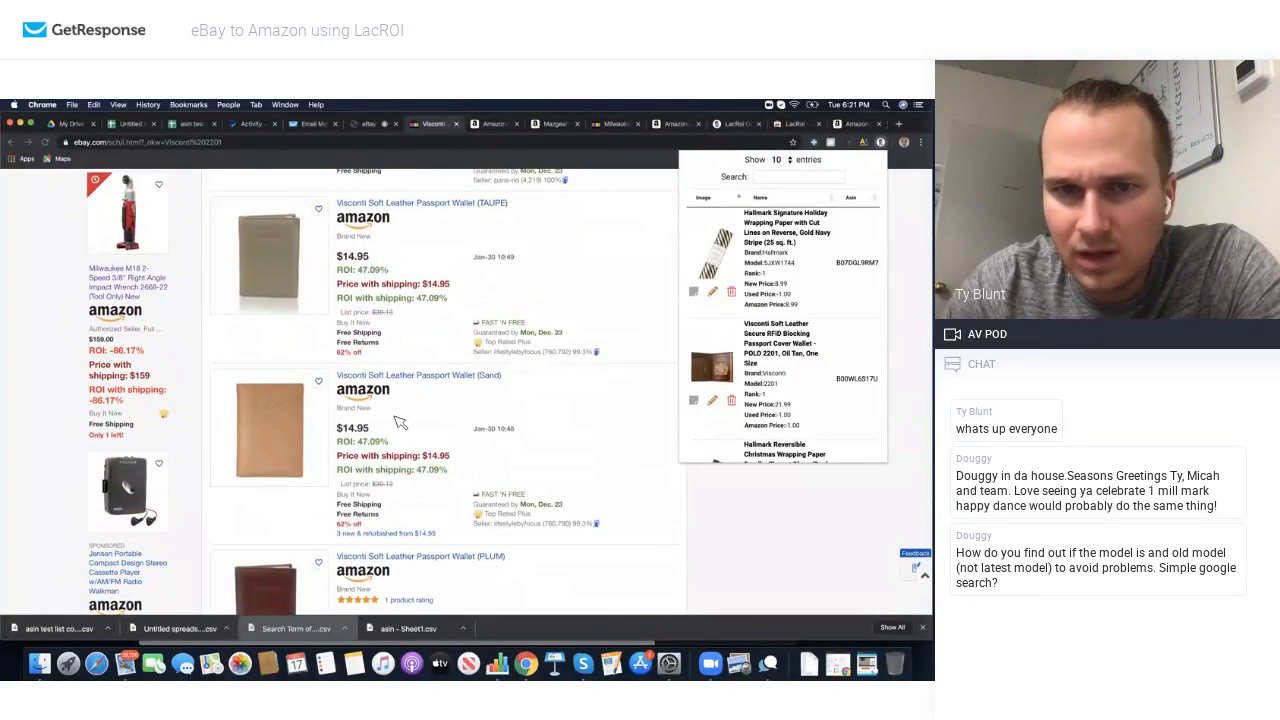
scroll(399, 423, "down", 8)
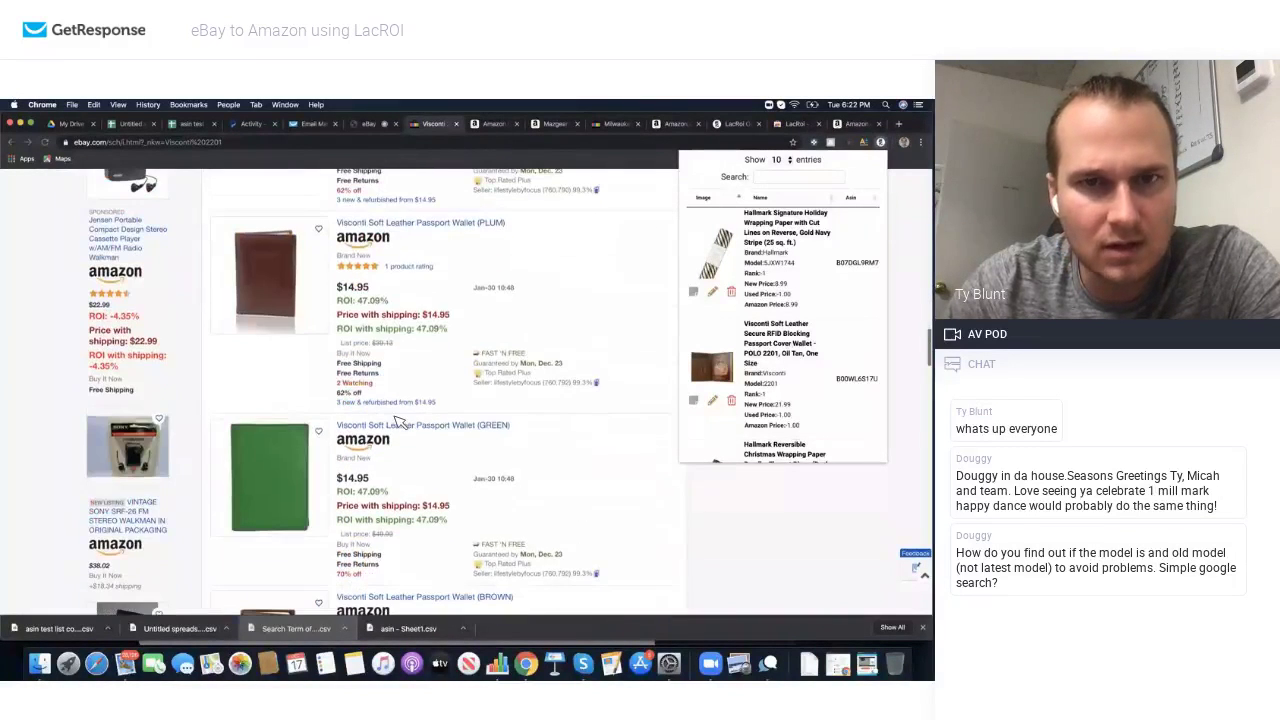
scroll(399, 389, "down", 12)
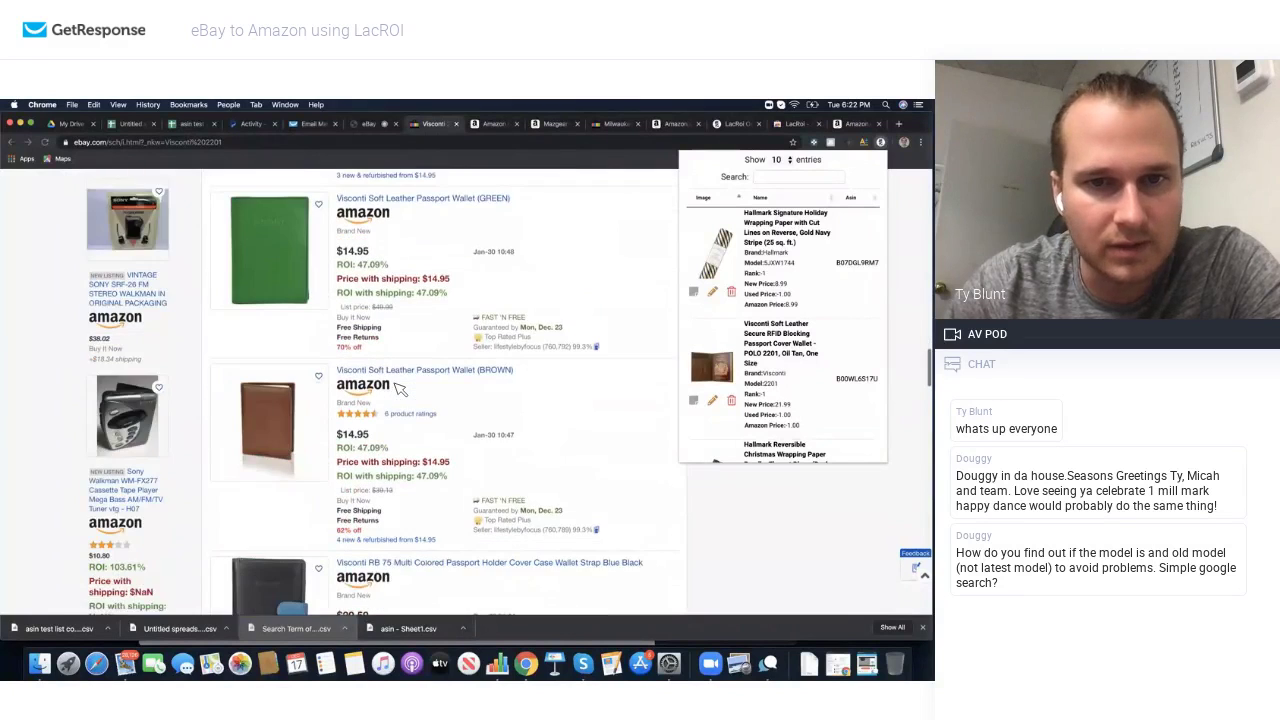
scroll(399, 389, "down", 7)
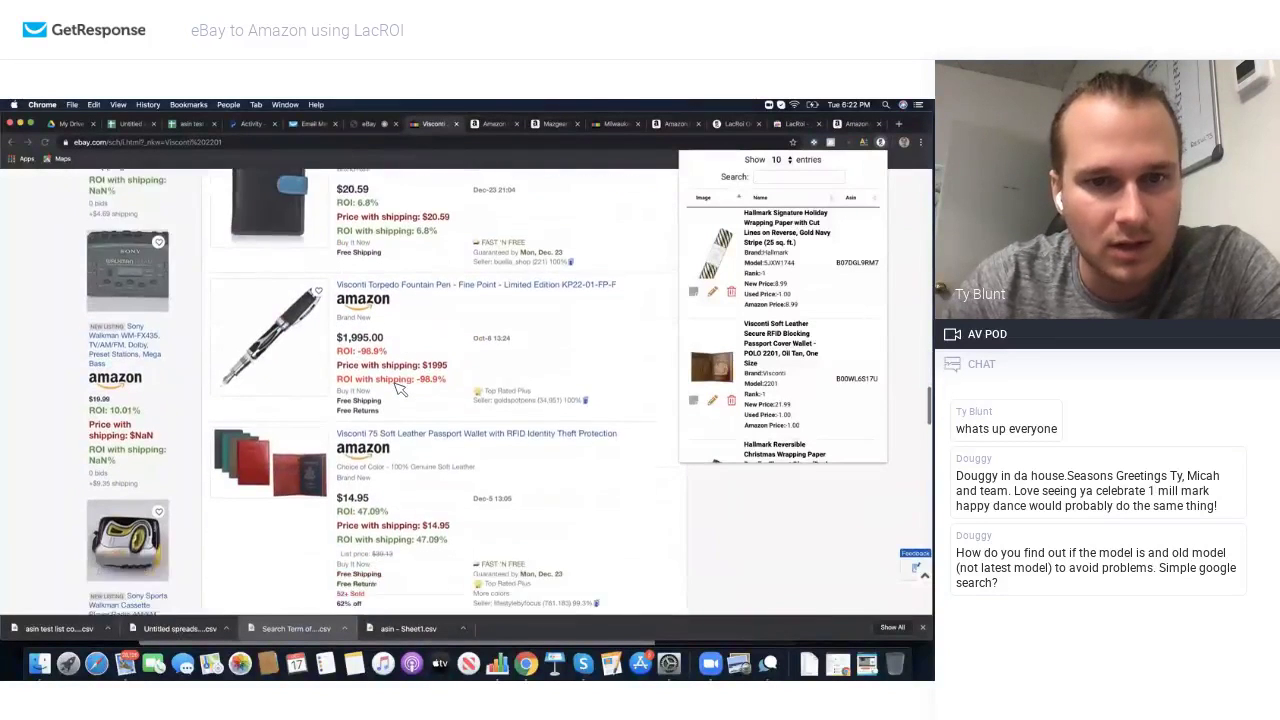
scroll(399, 389, "down", 1)
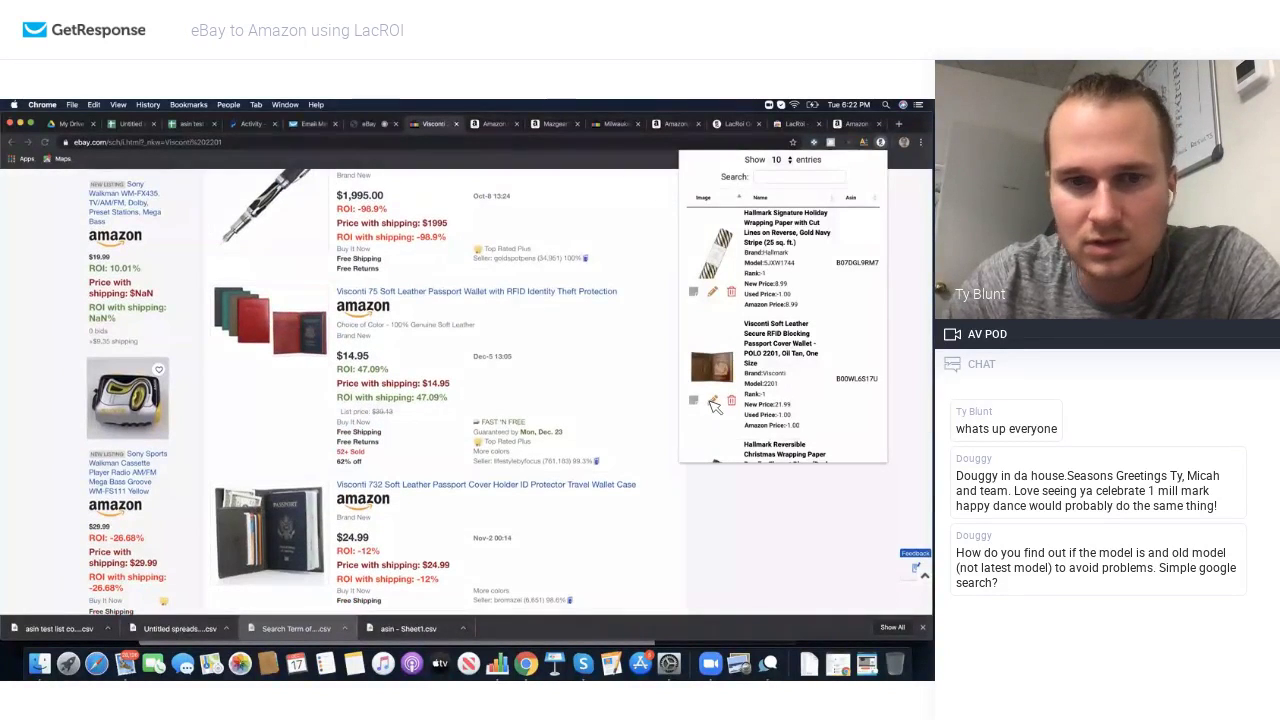
left_click(712, 400)
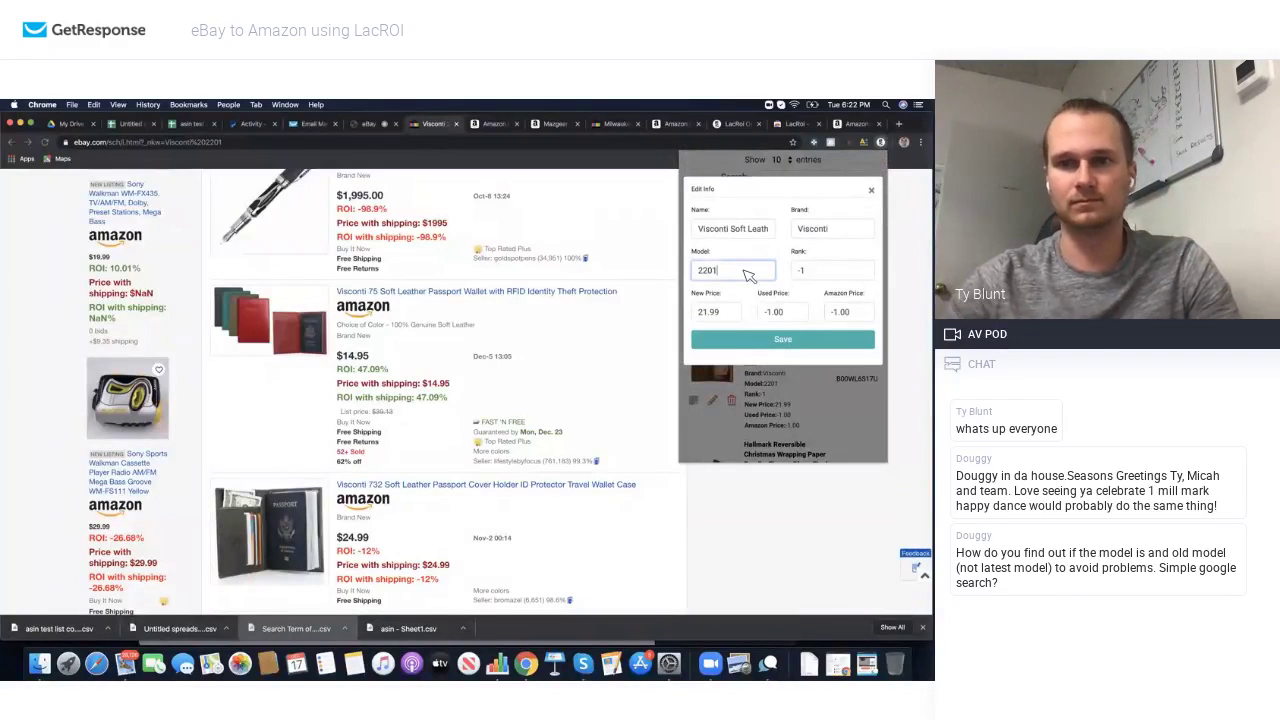
left_click(815, 342)
left_click(871, 191)
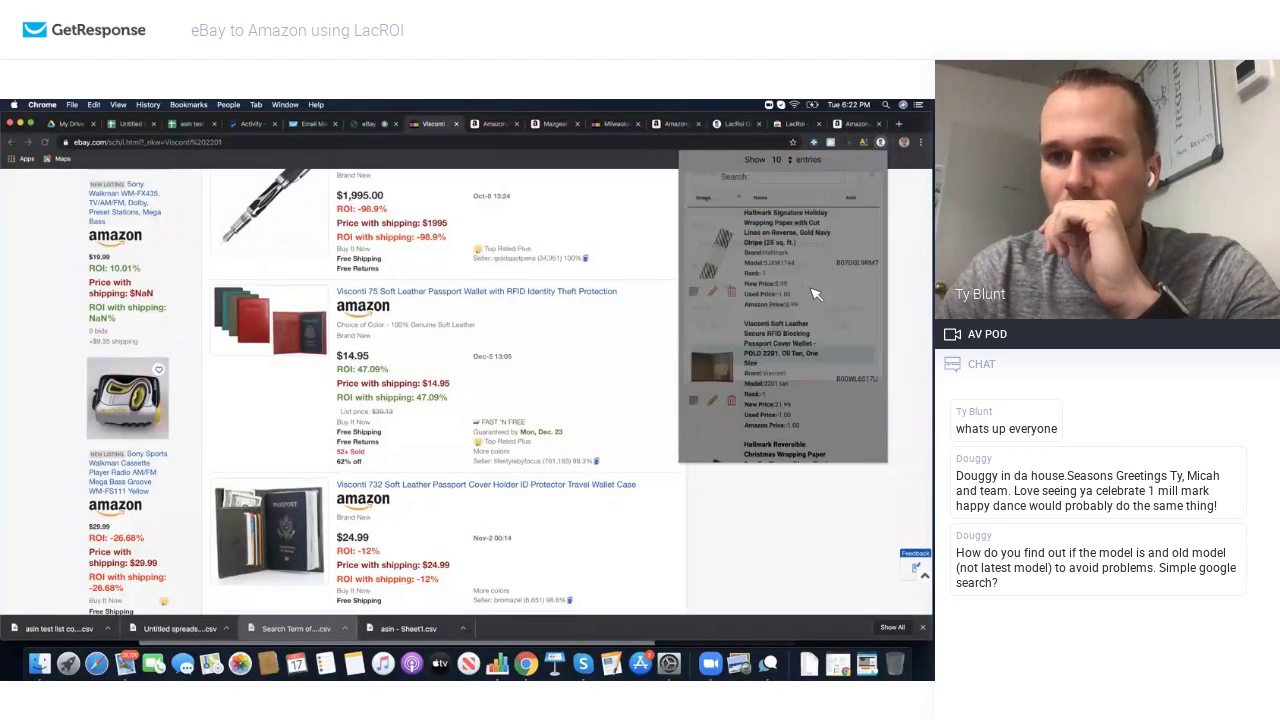
left_click(750, 378)
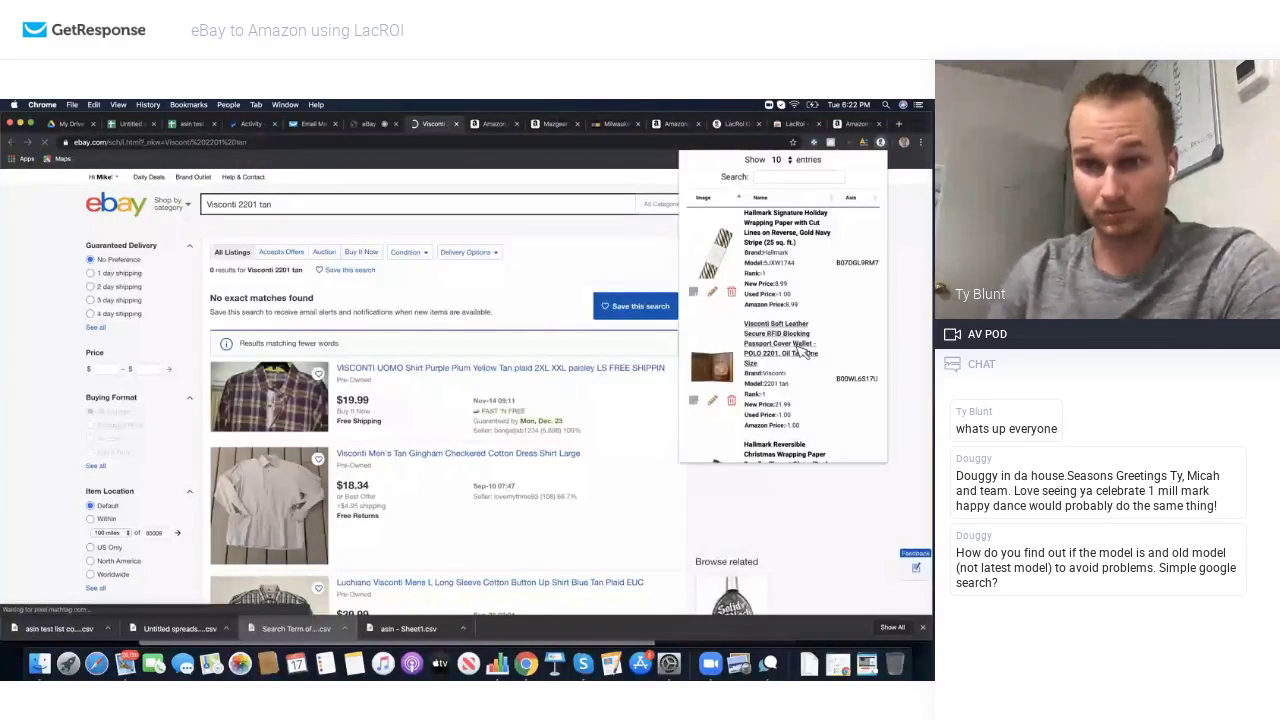
Step: Search eBay for the wallet's full Visconti title and view its saved LacROI details
left_click(803, 352)
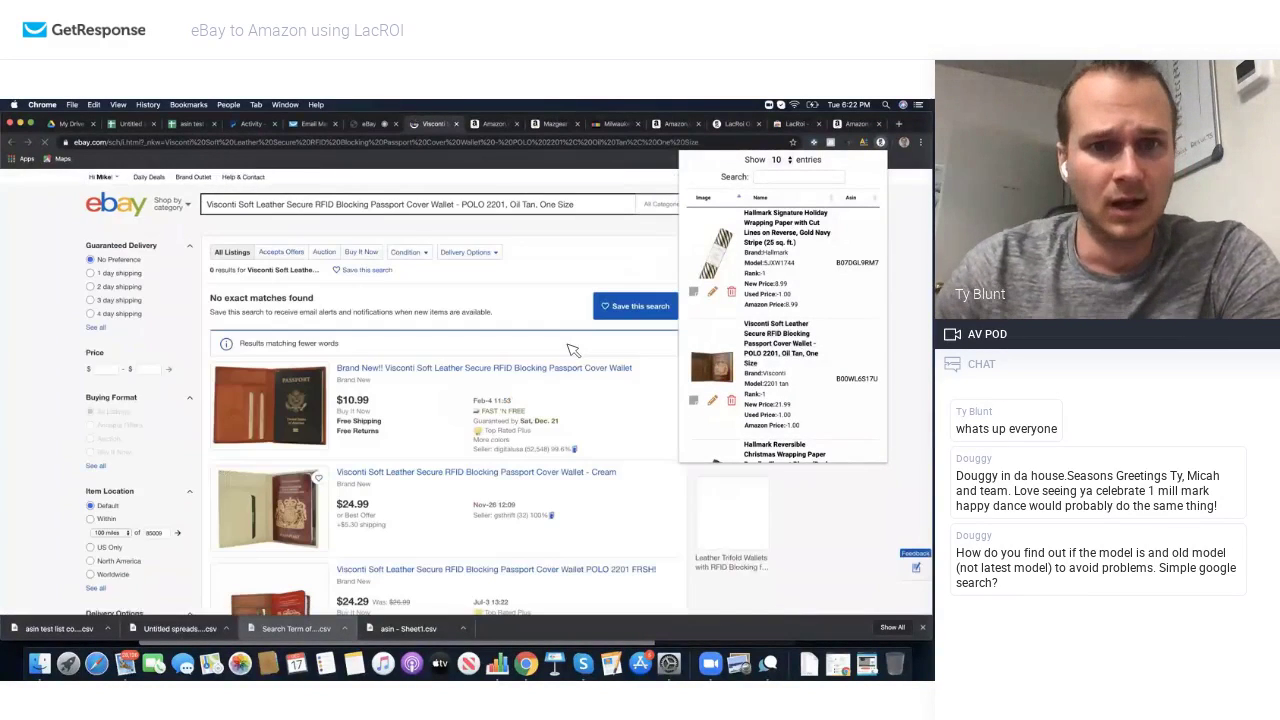
scroll(474, 332, "down", 1)
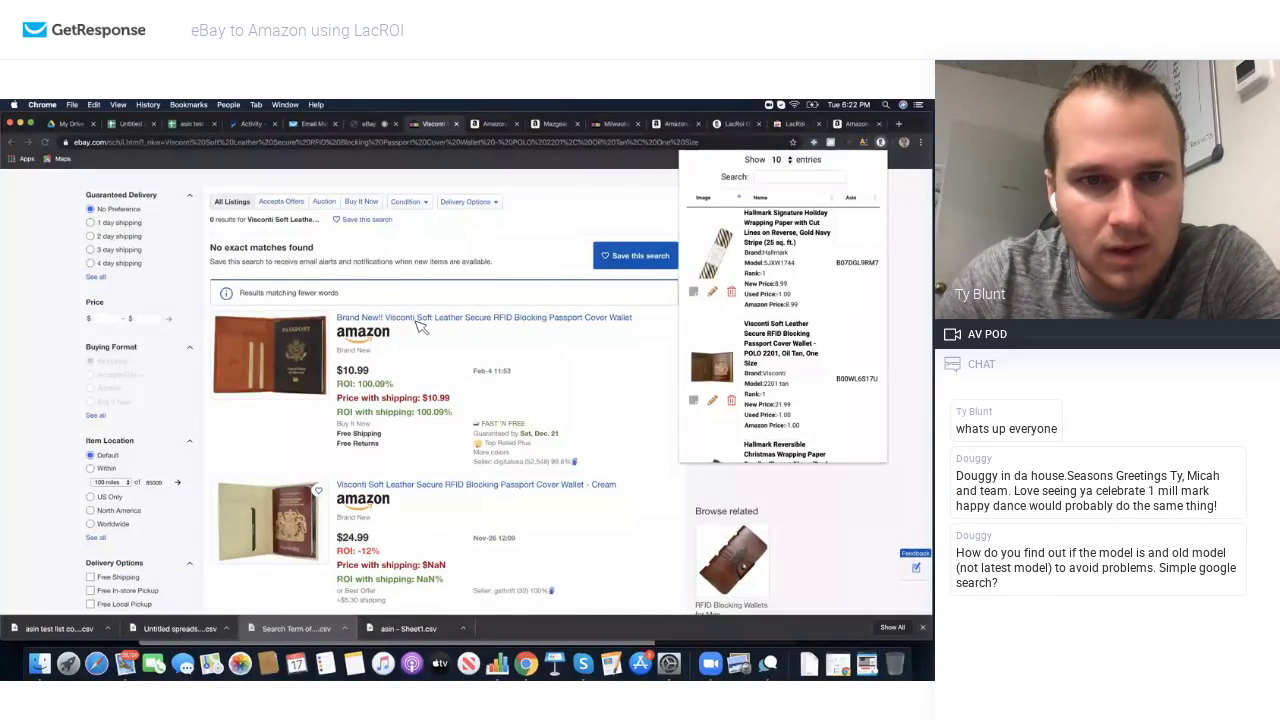
scroll(716, 372, "down", 1)
left_click(716, 372)
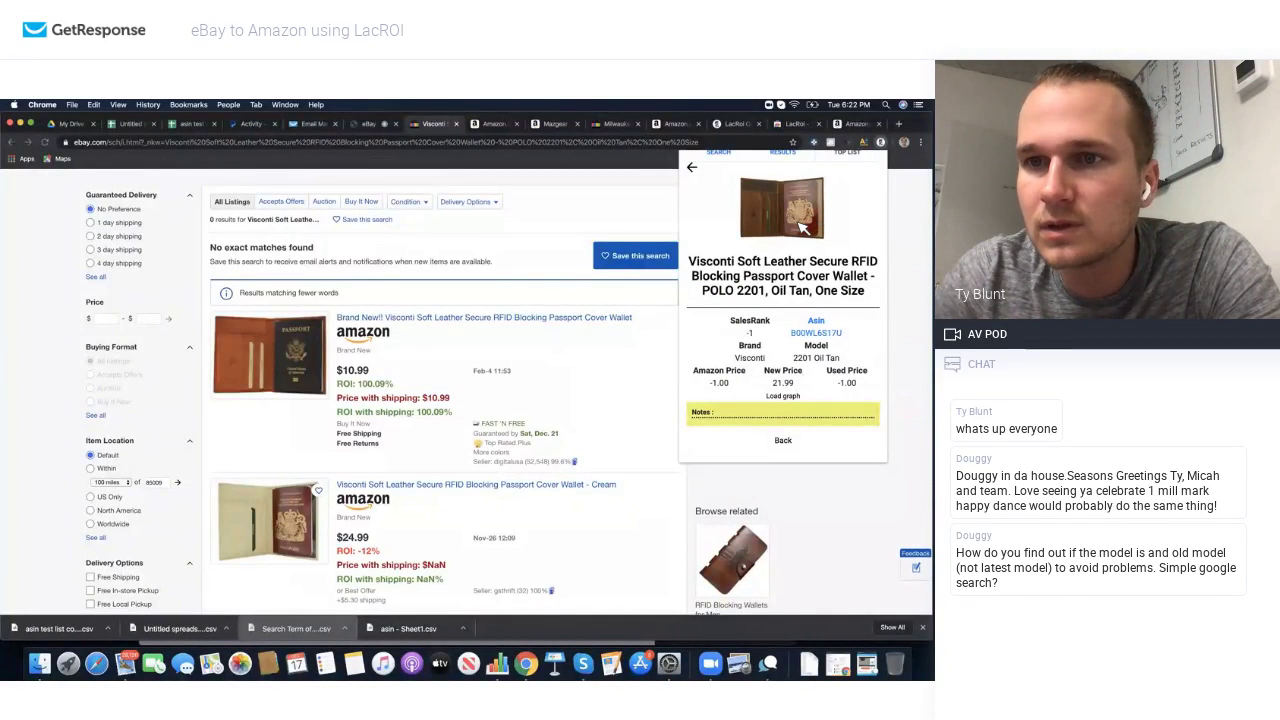
Step: Open the Visconti passport wallet listing and select its Brown colour variant
left_click(377, 324)
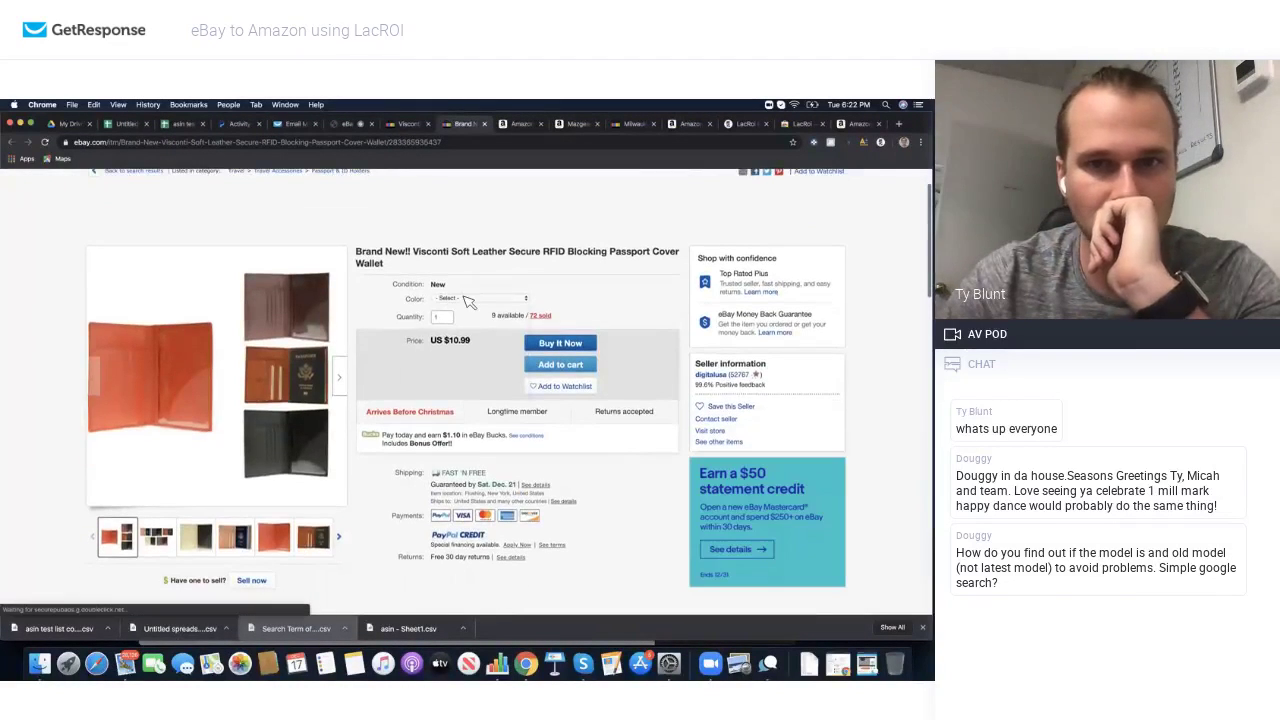
left_click(468, 299)
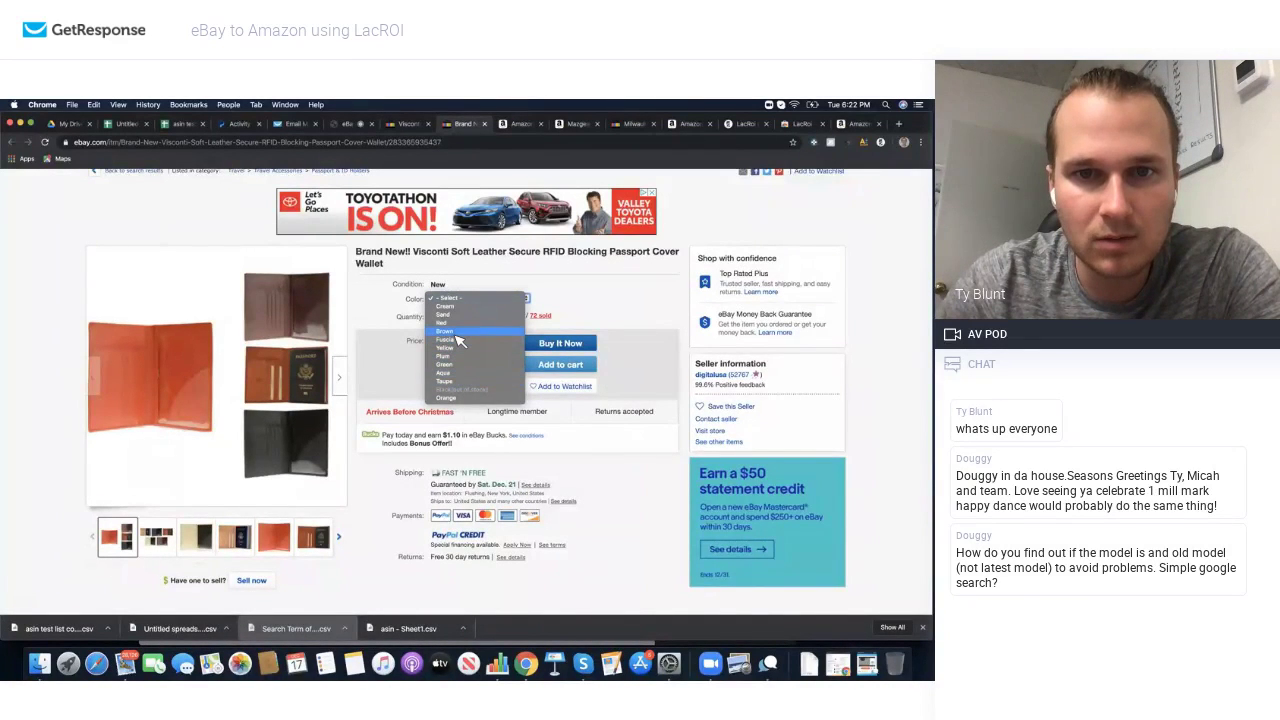
left_click(455, 333)
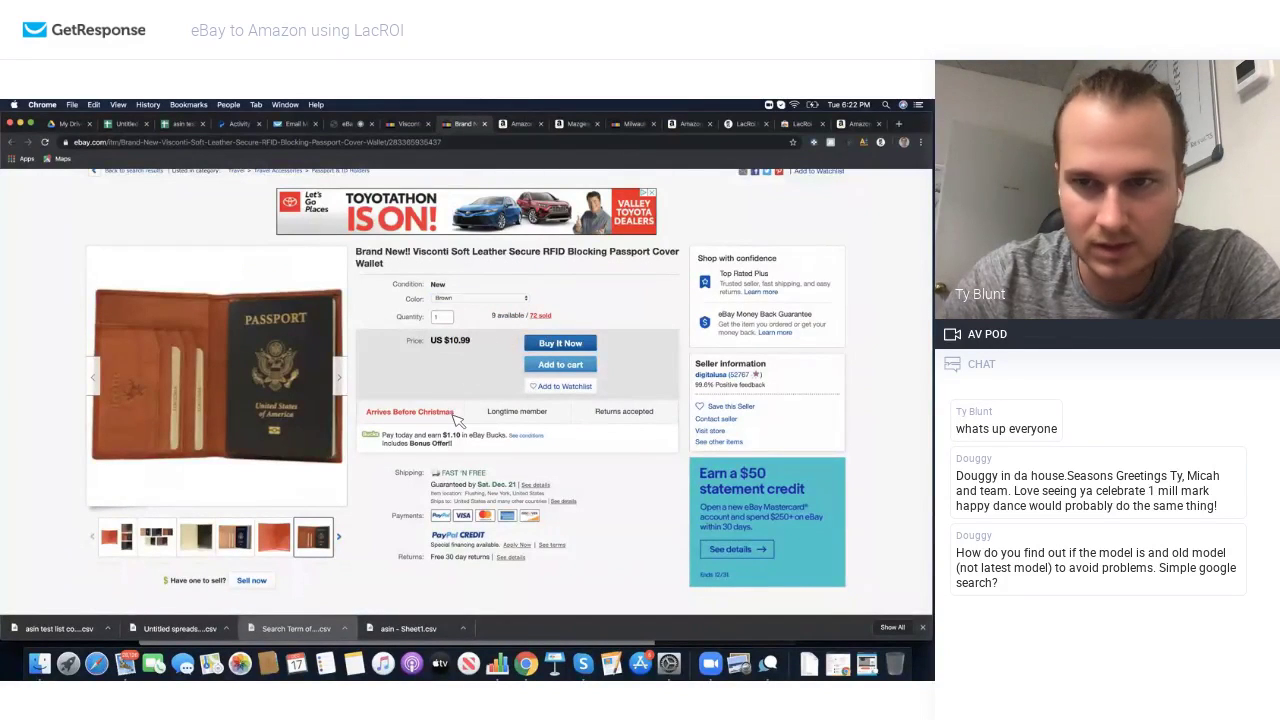
scroll(458, 420, "down", 5)
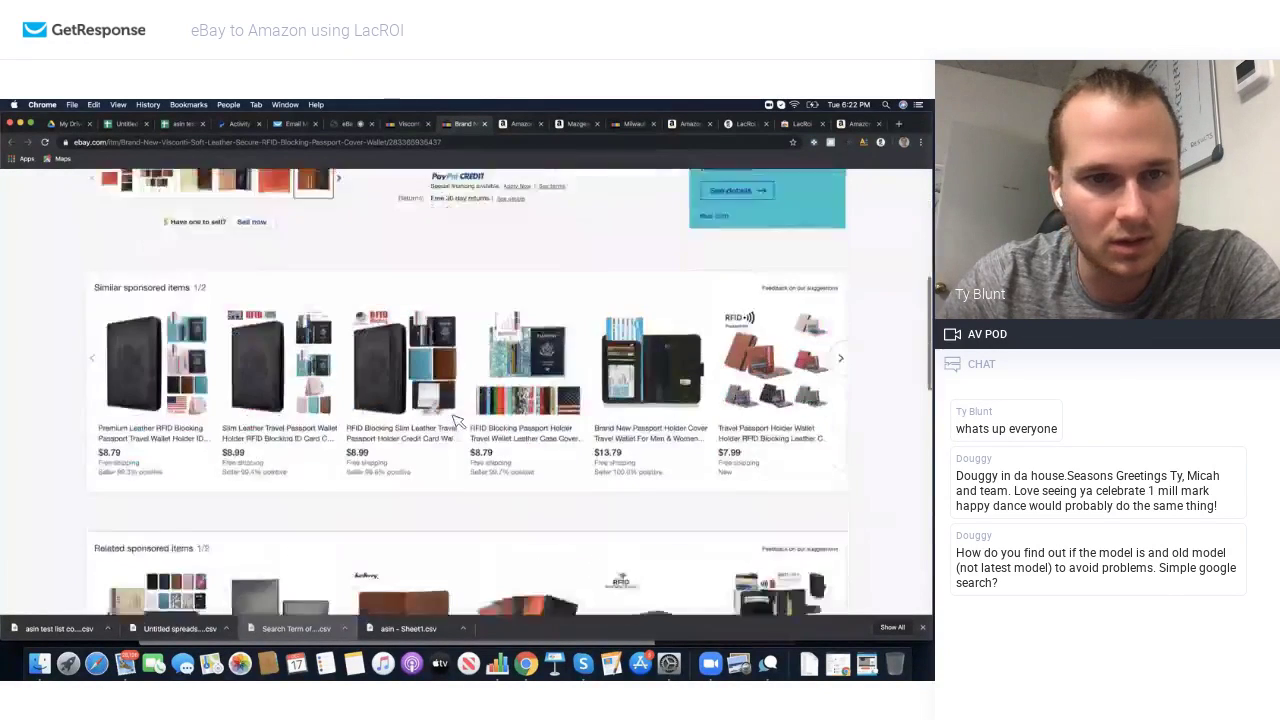
scroll(456, 421, "down", 10)
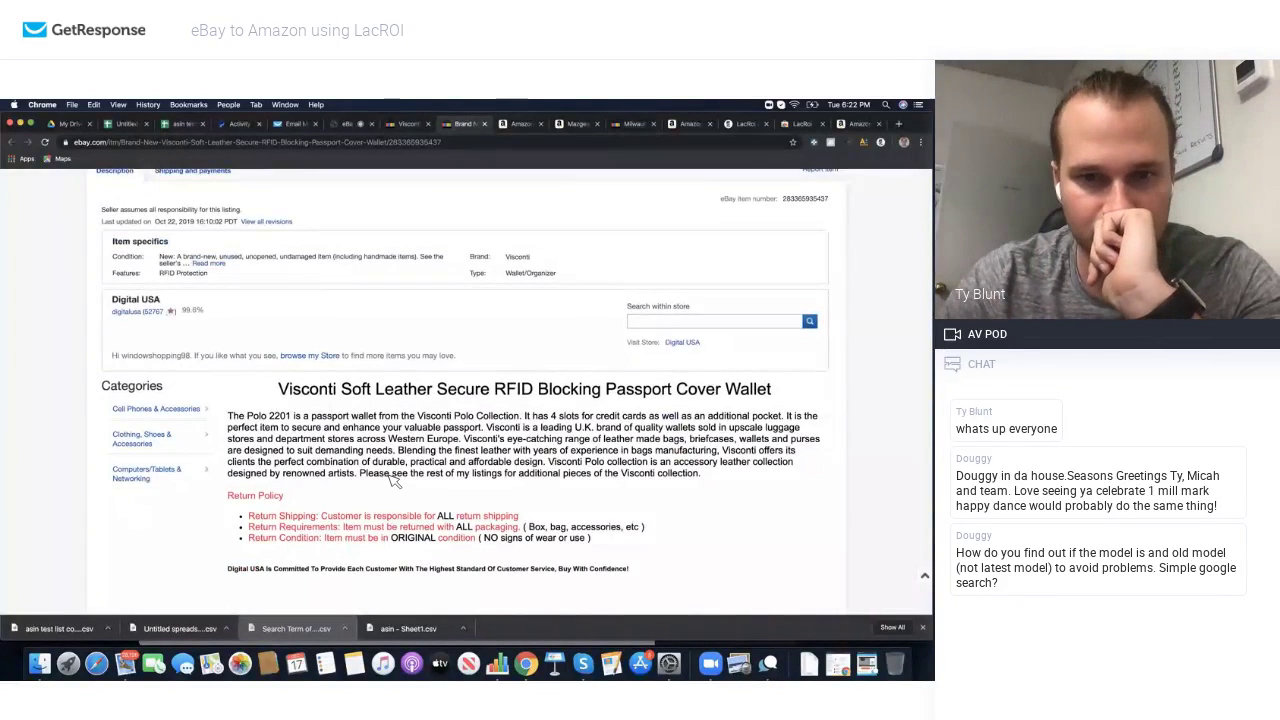
scroll(360, 450, "down", 2)
scroll(395, 482, "up", 15)
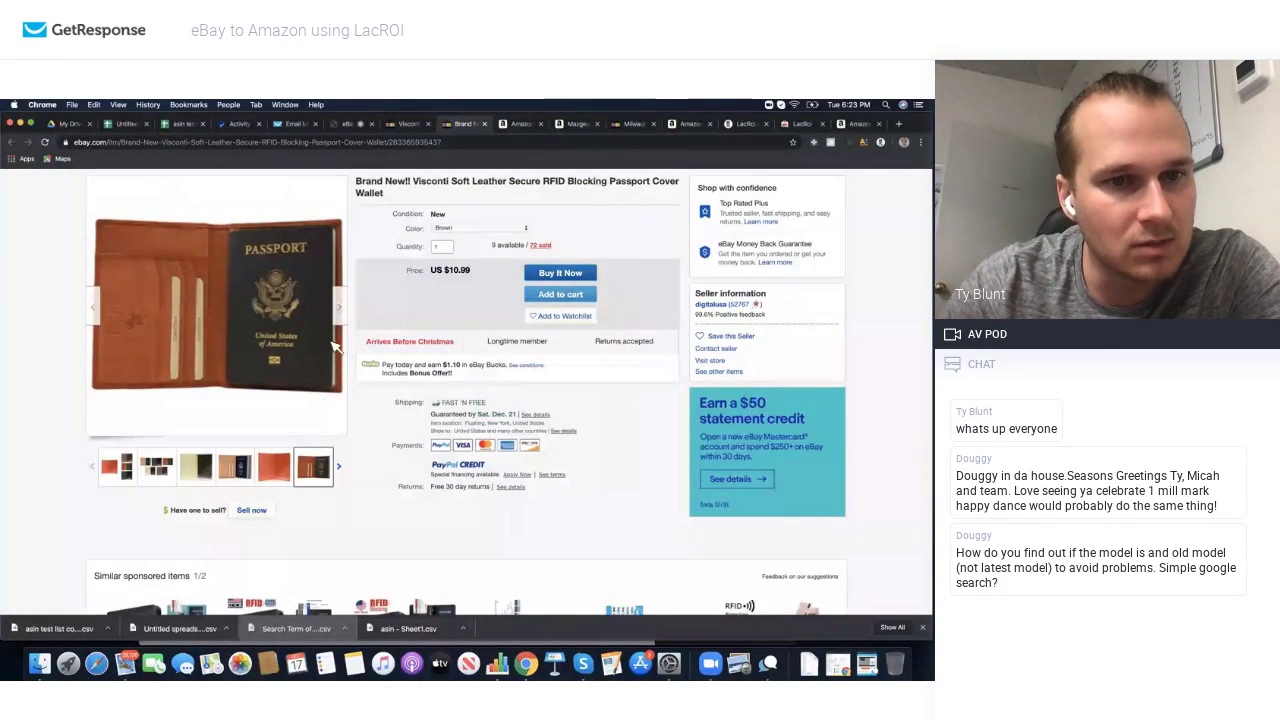
scroll(405, 311, "down", 1)
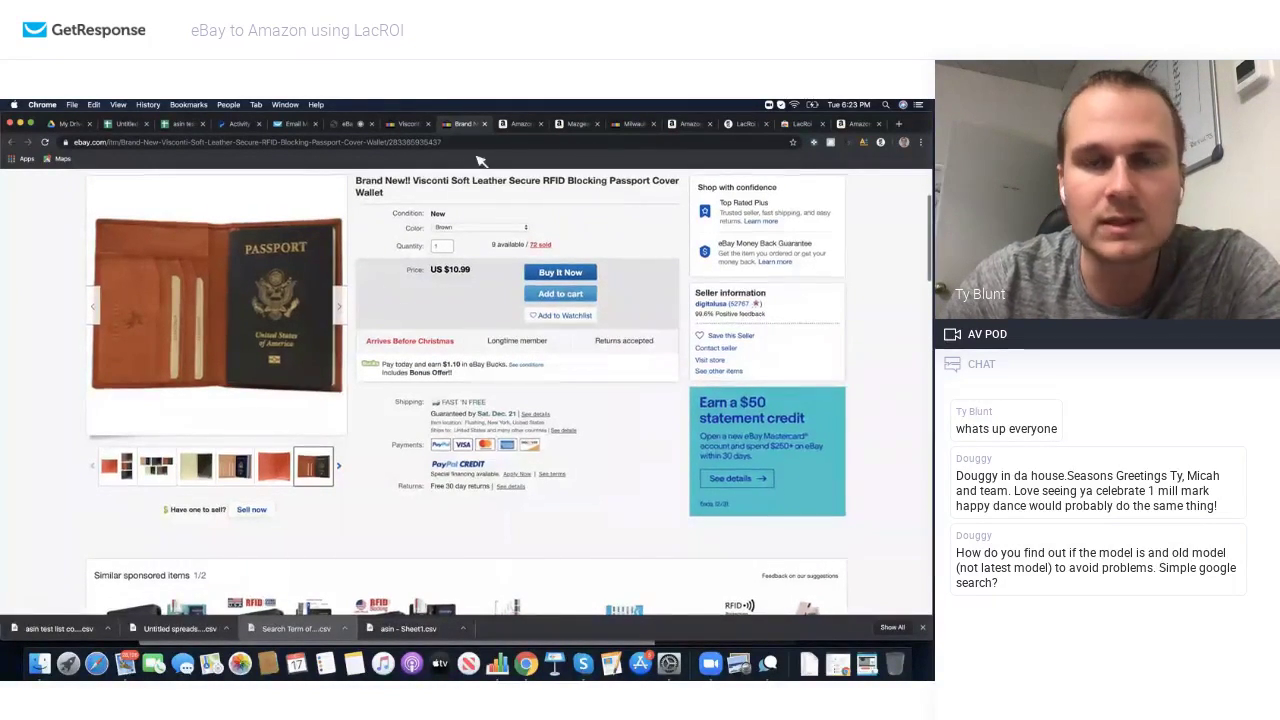
Step: Return to the Visconti results and review their ROI figures, closest listing at 100.09%
left_click(408, 124)
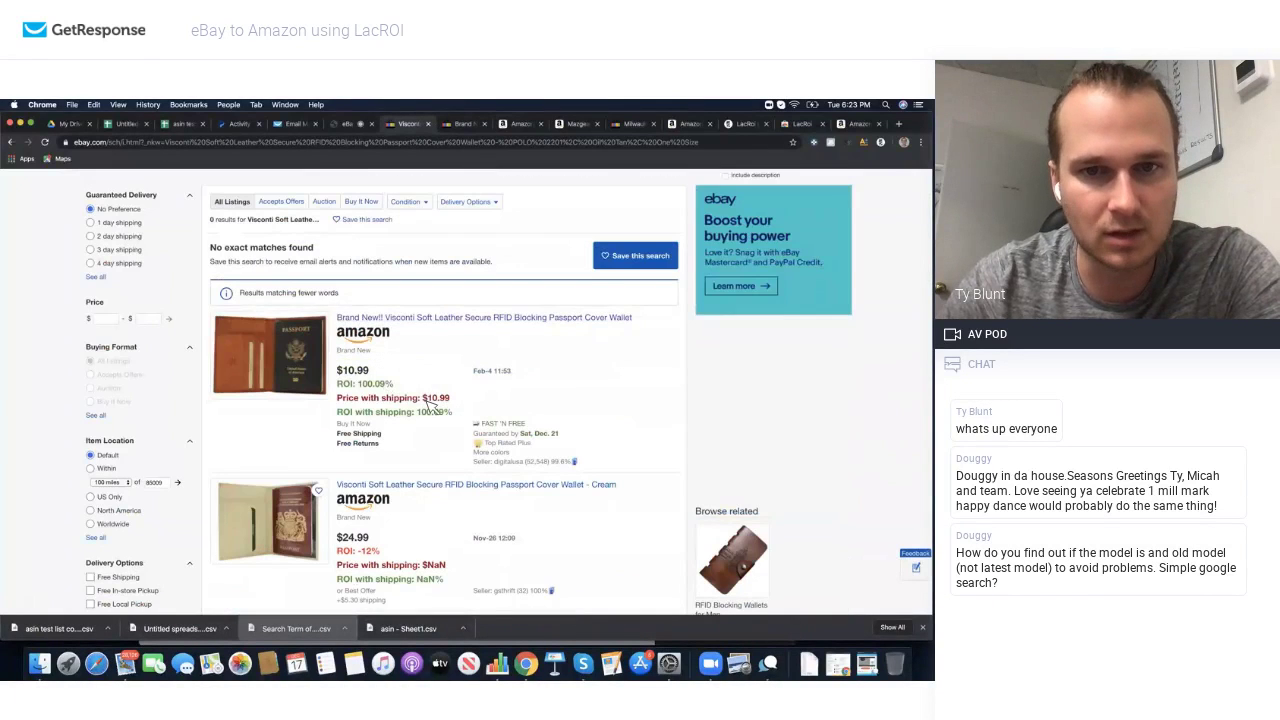
scroll(350, 370, "down", 10)
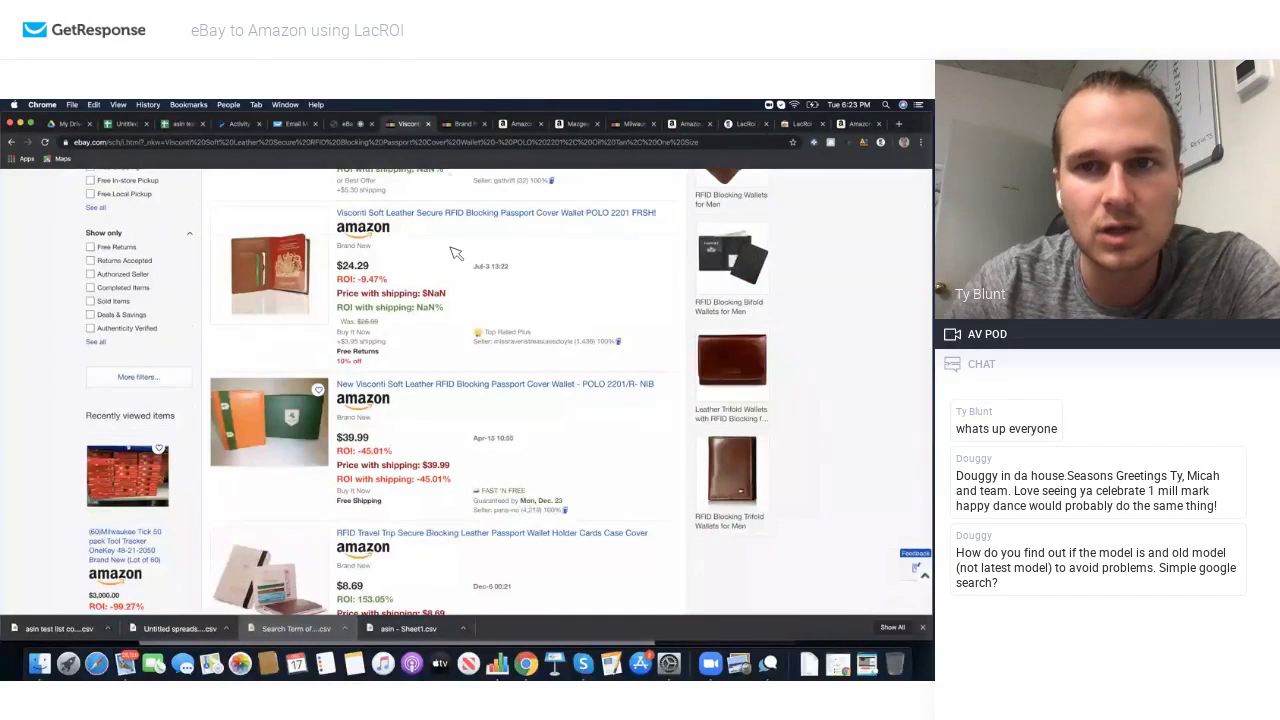
scroll(455, 253, "up", 10)
scroll(455, 253, "down", 10)
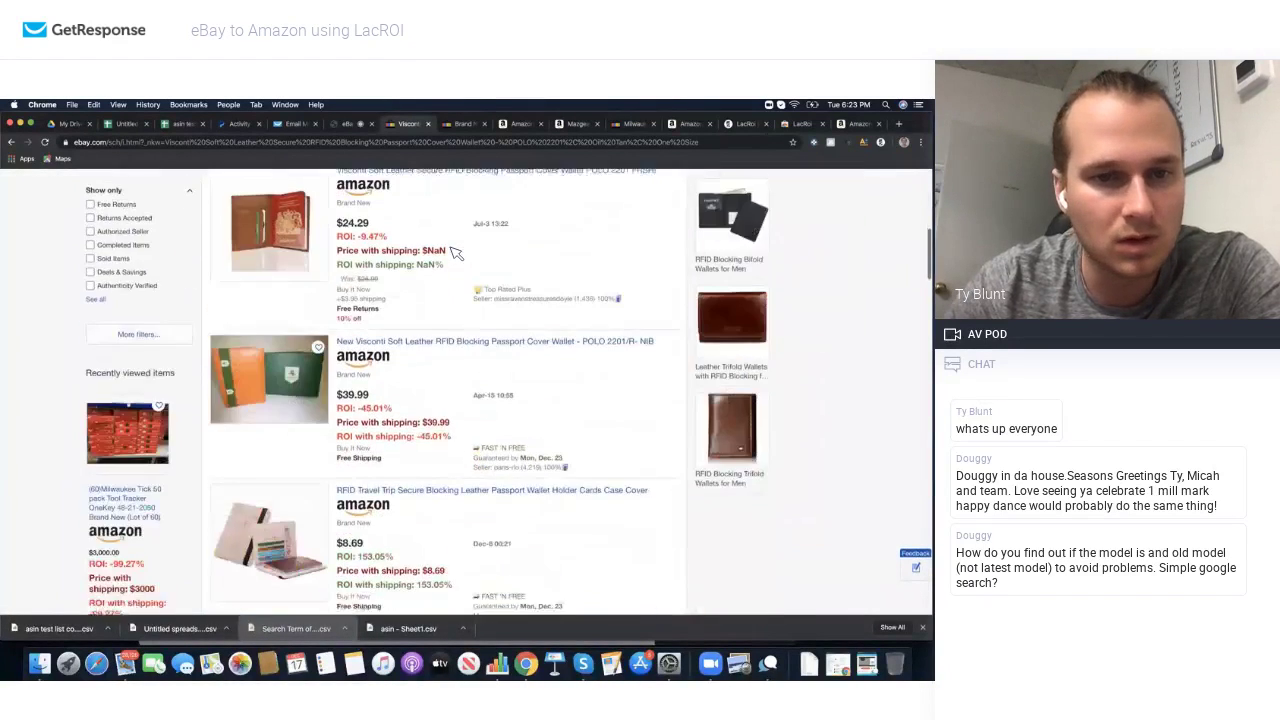
scroll(455, 253, "down", 5)
scroll(455, 253, "up", 5)
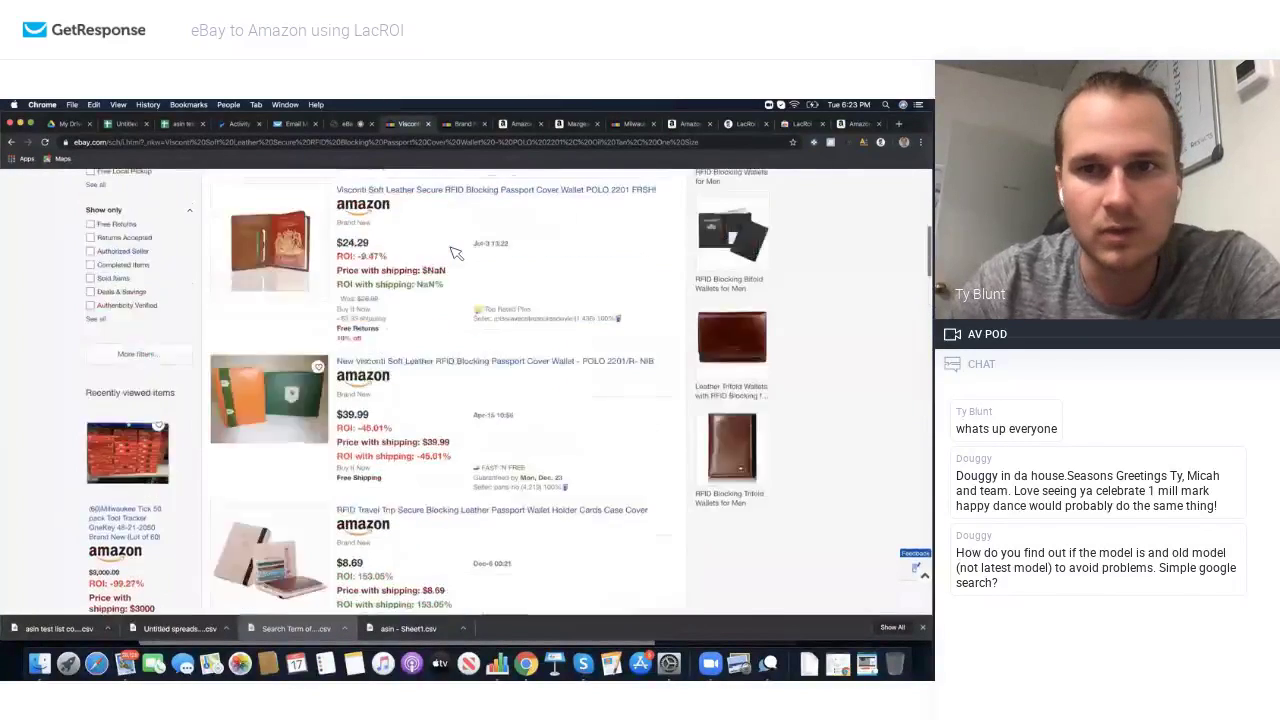
scroll(455, 253, "up", 10)
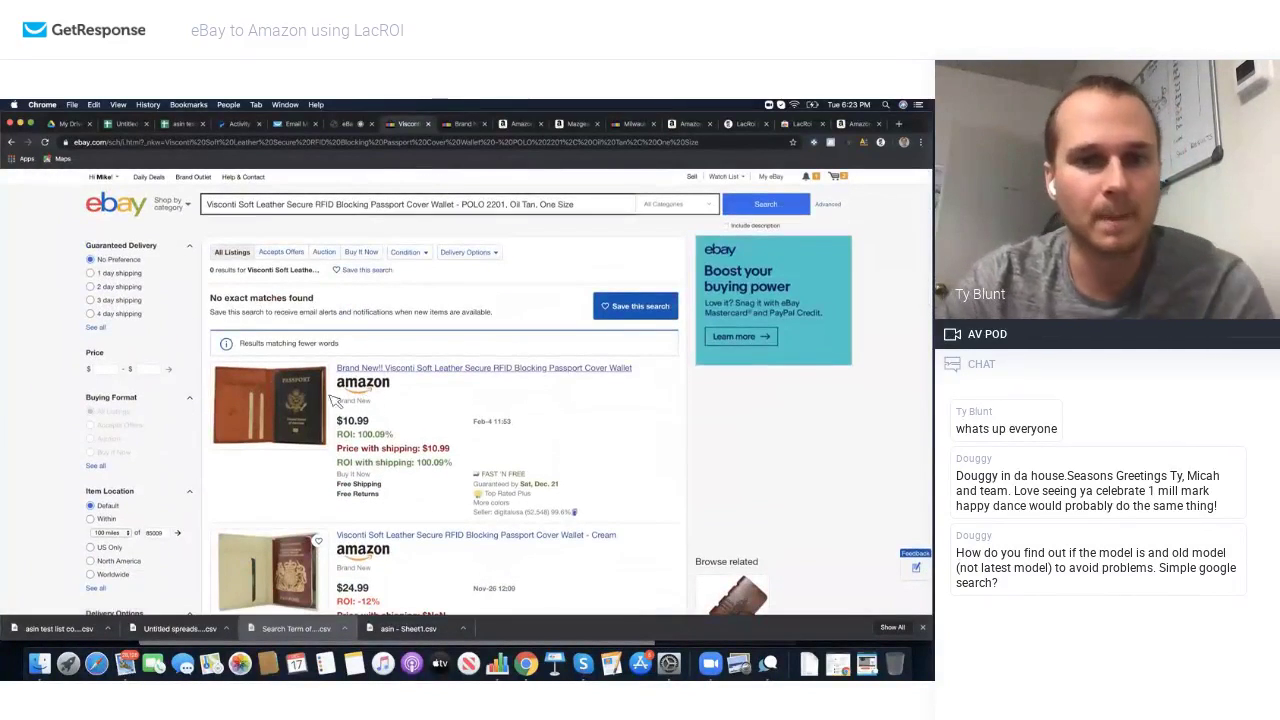
Step: Add the Visconti passport wallet listing to the eBay cart
left_click(310, 402)
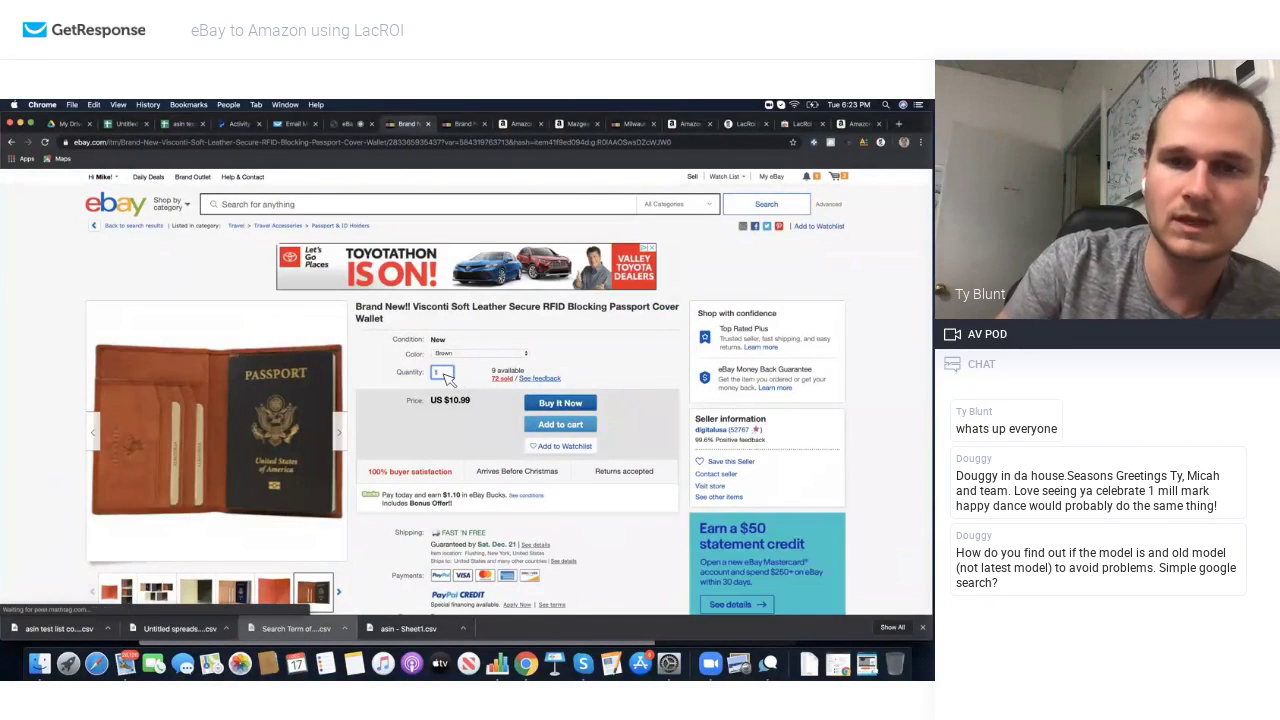
left_click(553, 423)
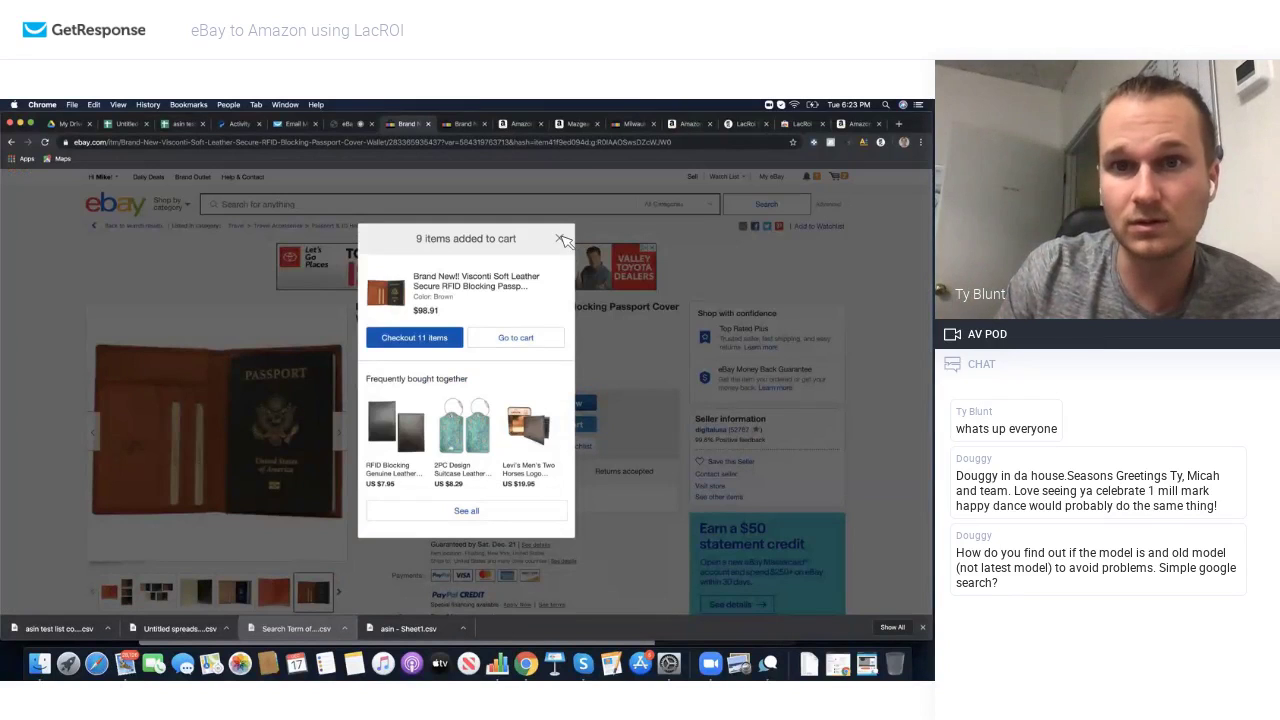
left_click(561, 239)
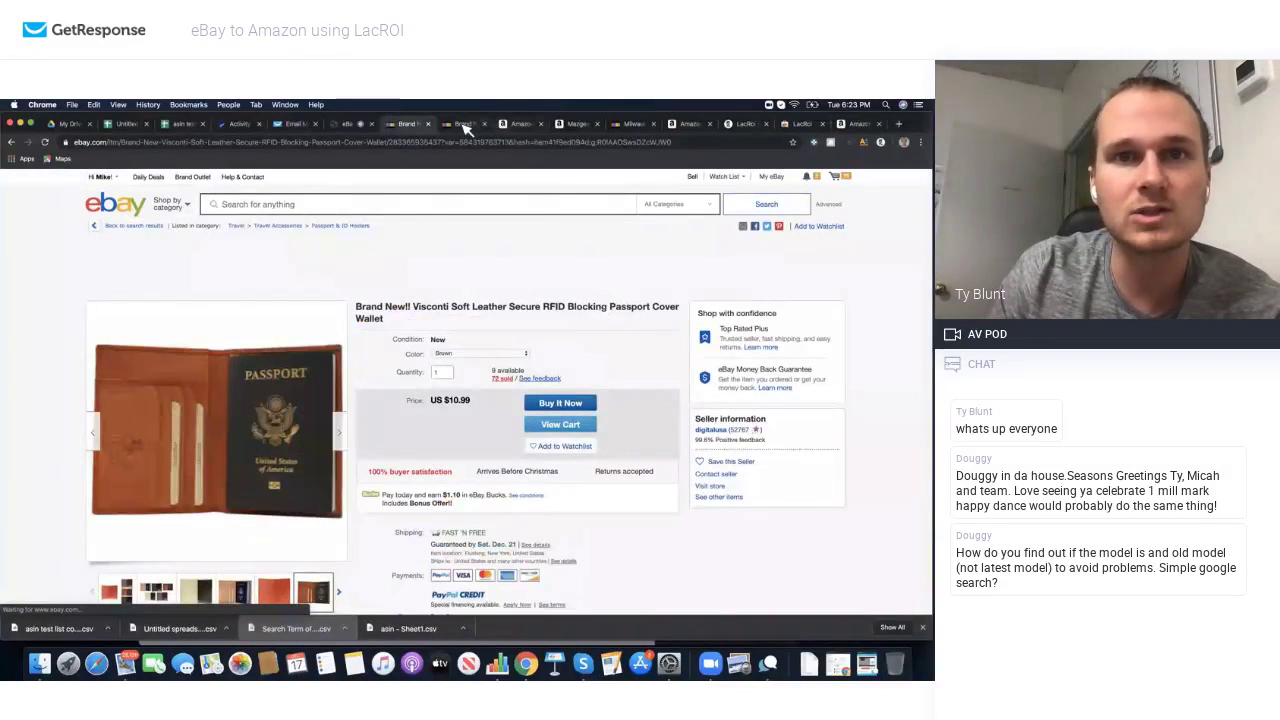
Step: Open the wallet's $21.99 Amazon page via its ASIN in LacROI's Top List
left_click(881, 142)
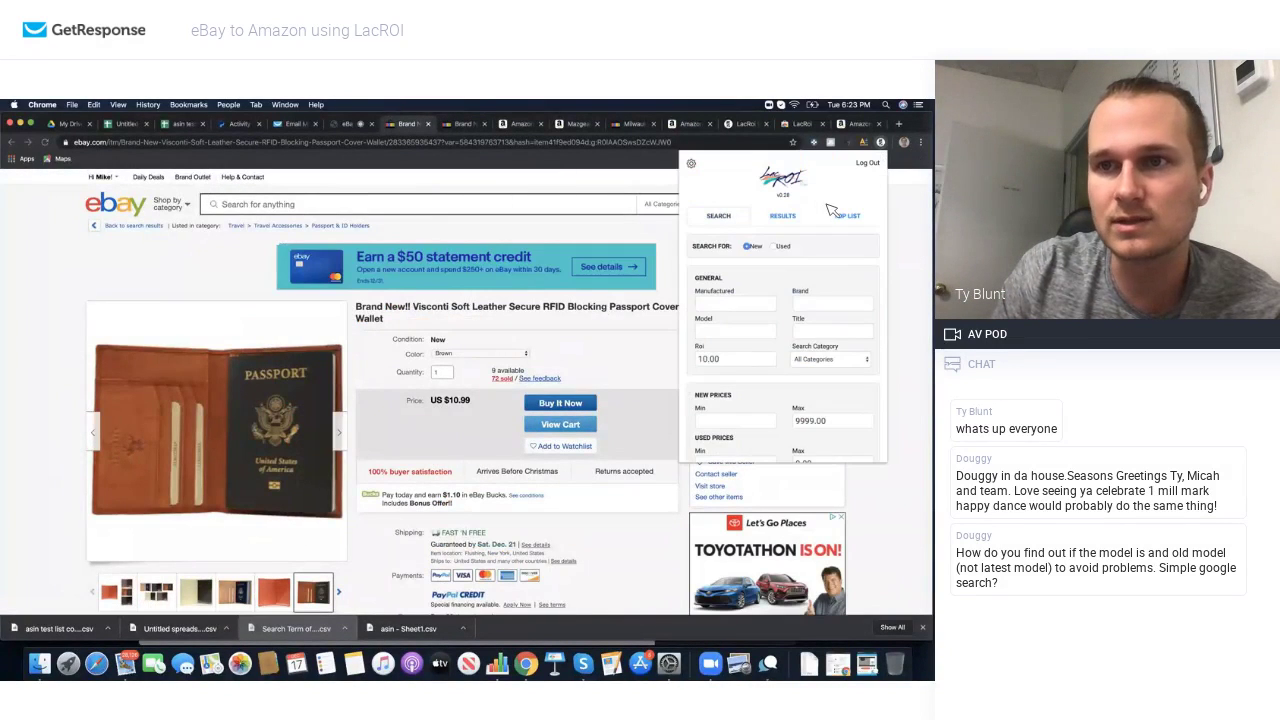
left_click(847, 214)
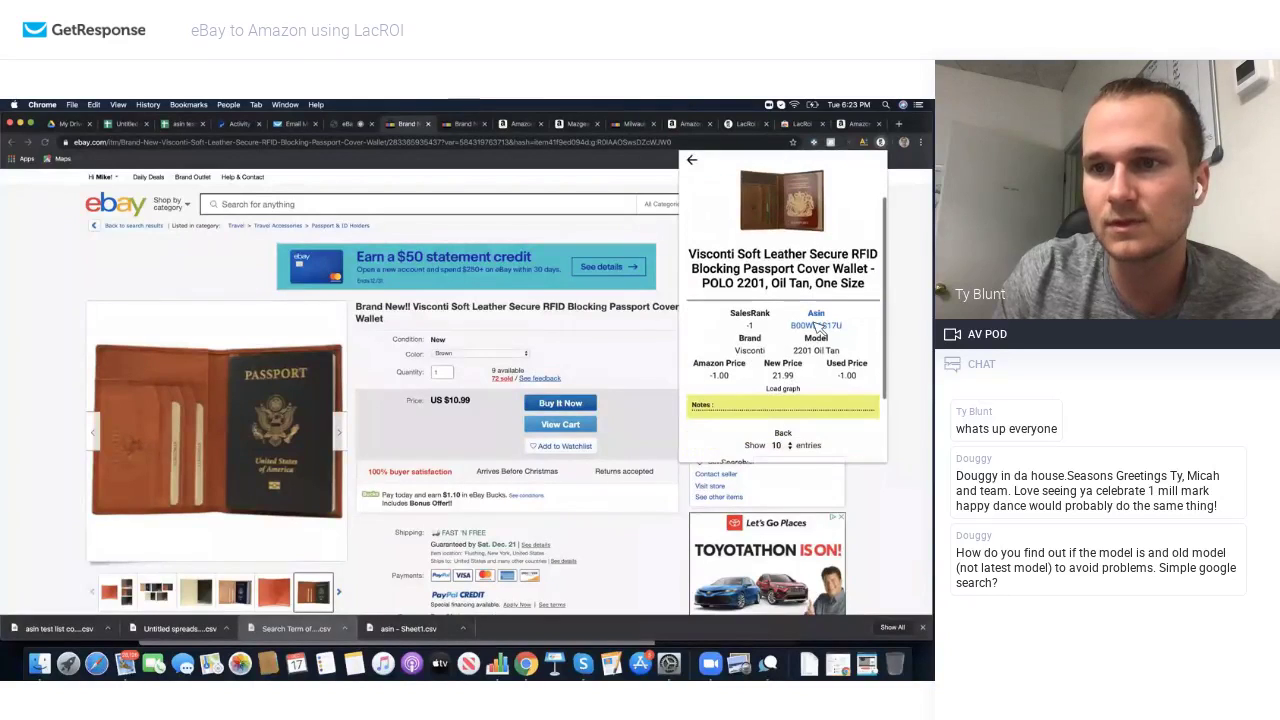
left_click(816, 392)
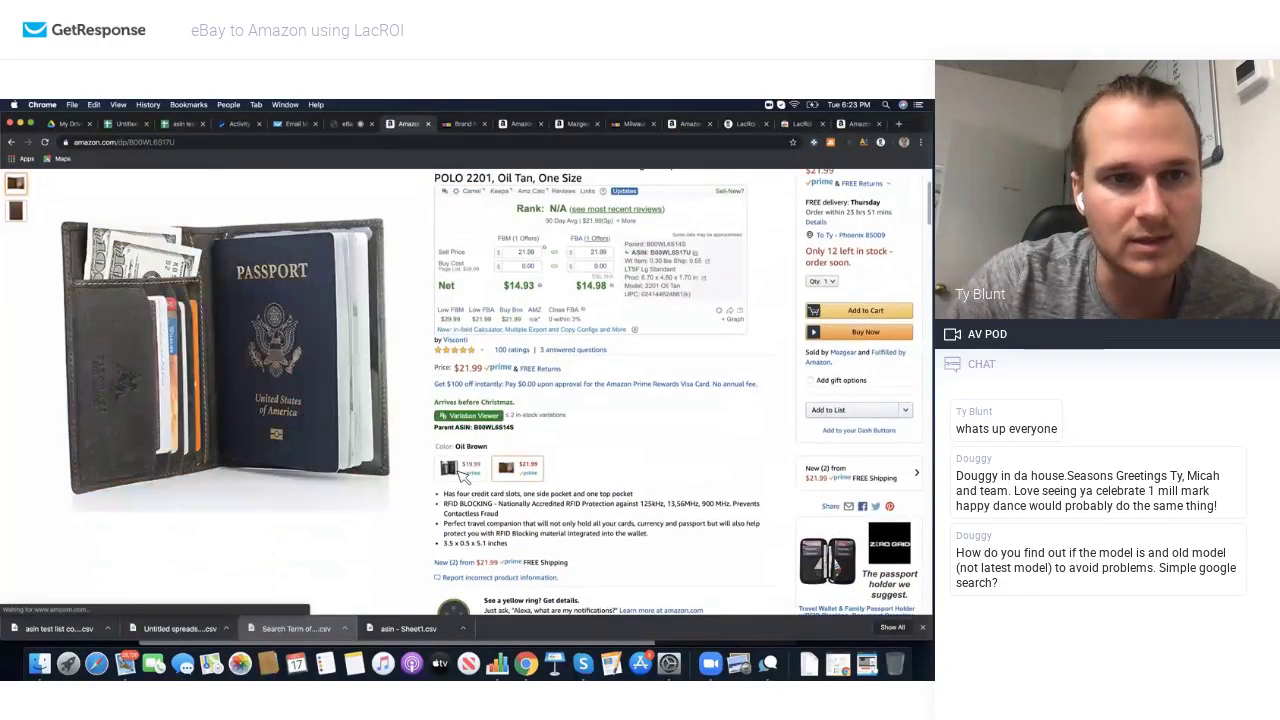
Step: Select the Oil Tan wallet variation and enter a 10.00 buy cost in the profit calculator
left_click(460, 470)
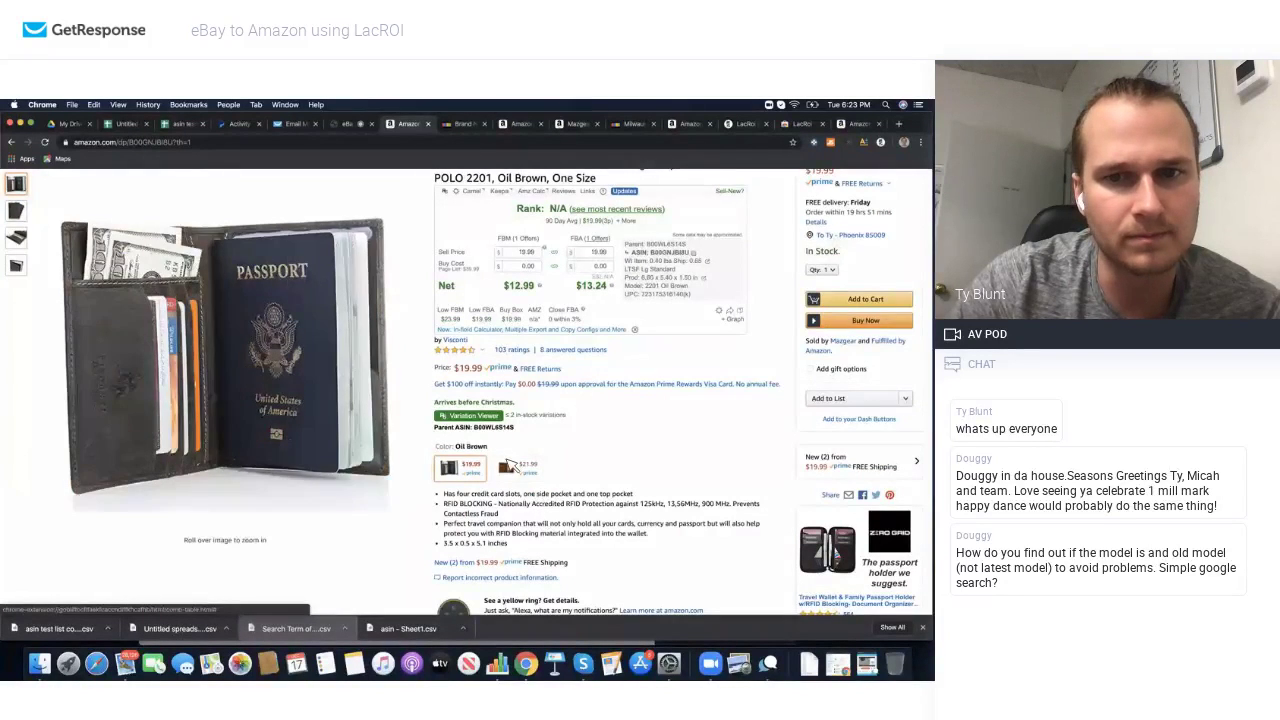
left_click(508, 467)
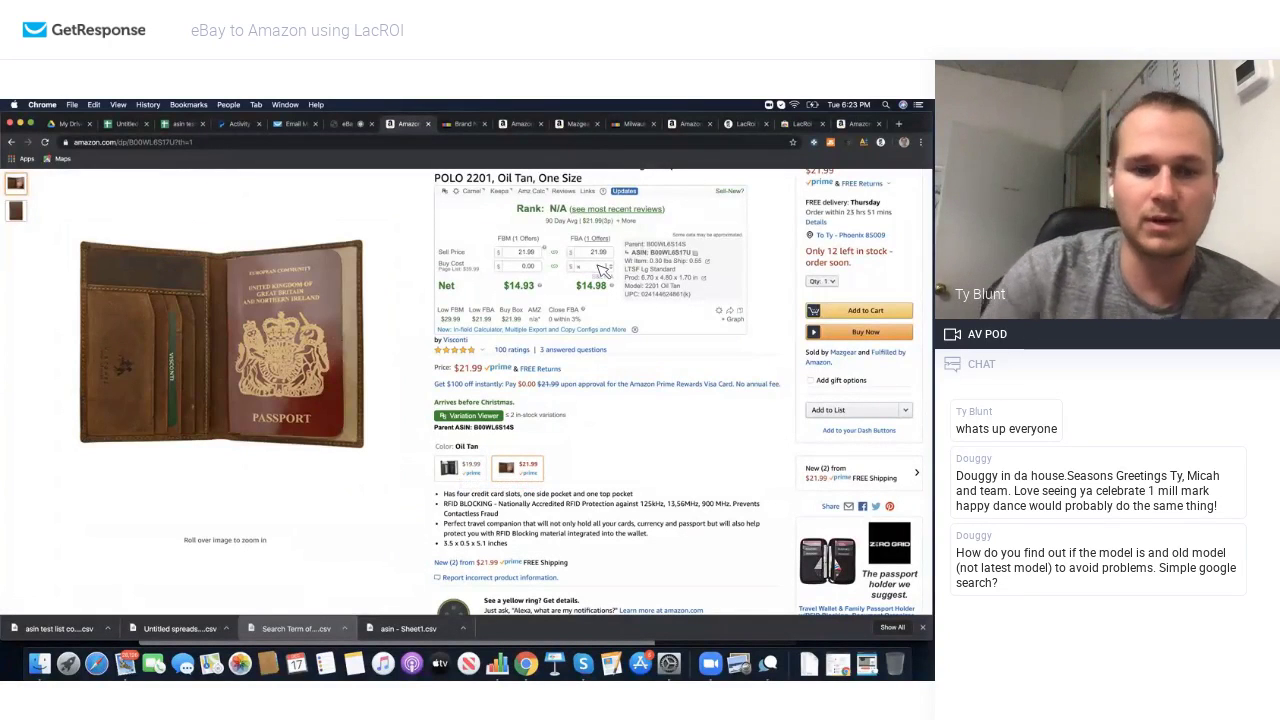
type("10")
left_click(612, 300)
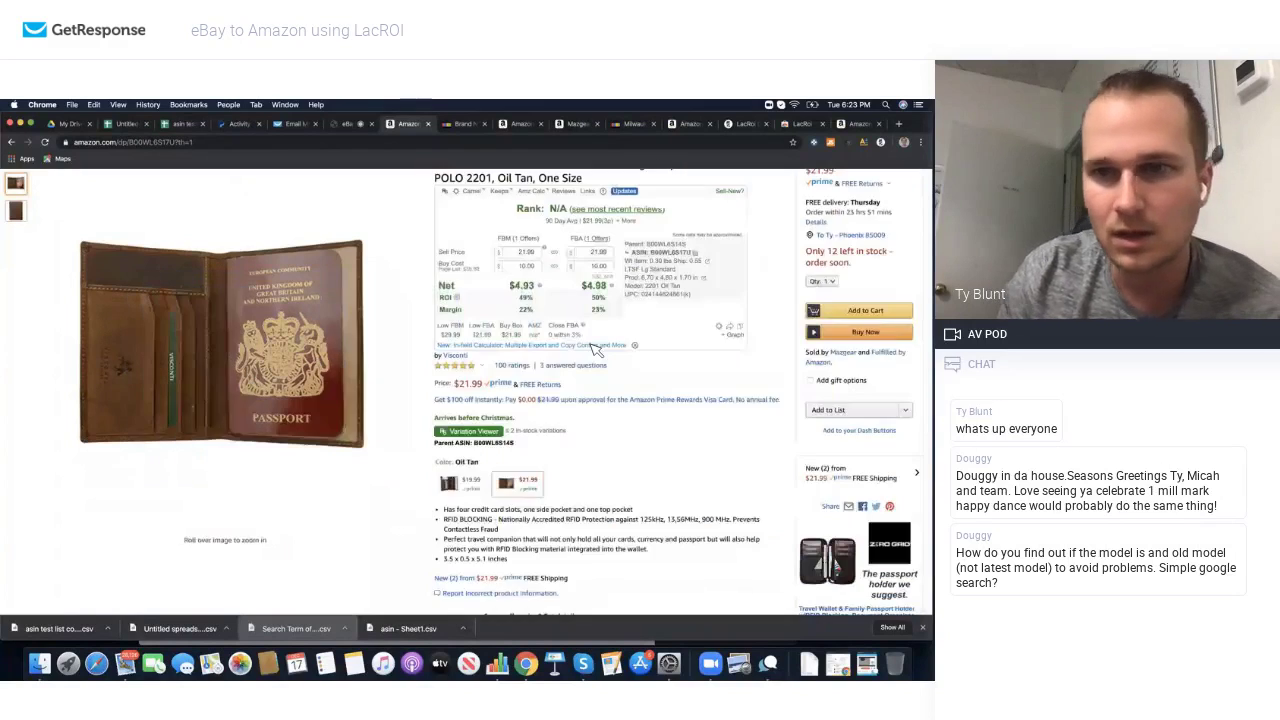
Step: Check offer details at a point on the wallet's Keepa price history chart
scroll(595, 348, "up", 2)
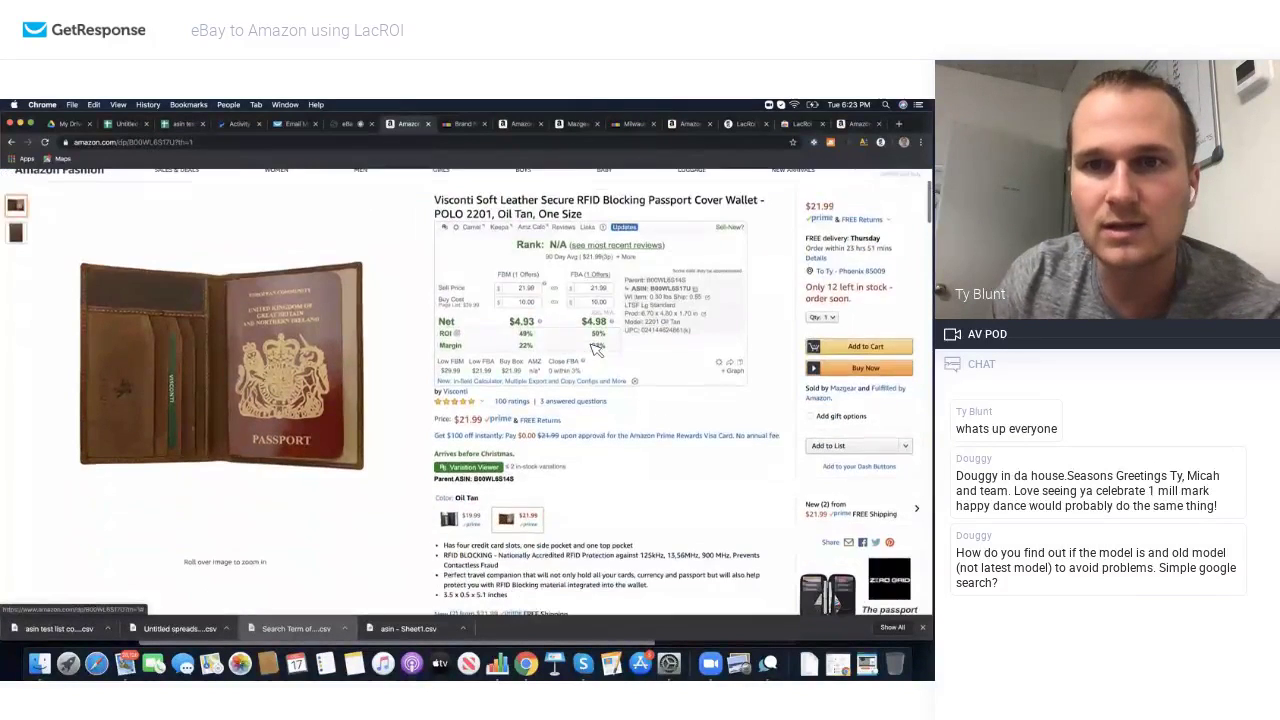
scroll(300, 380, "down", 8)
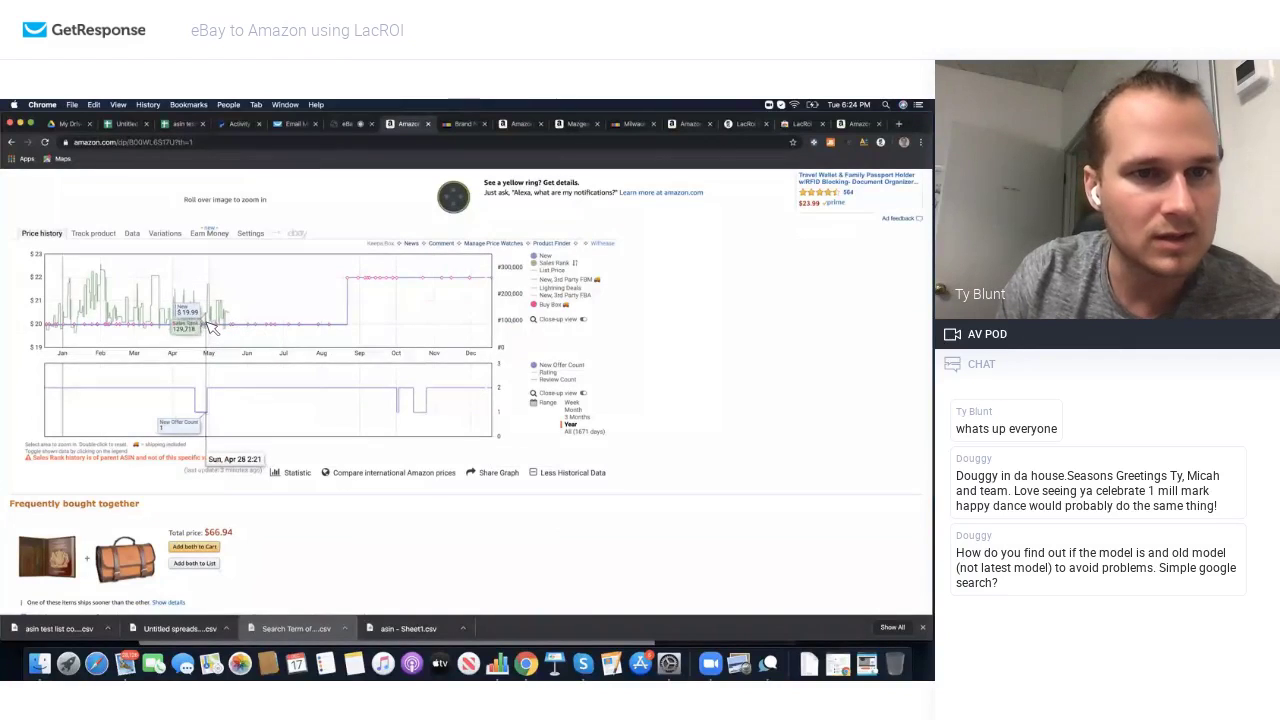
left_click(210, 327)
left_click(391, 296)
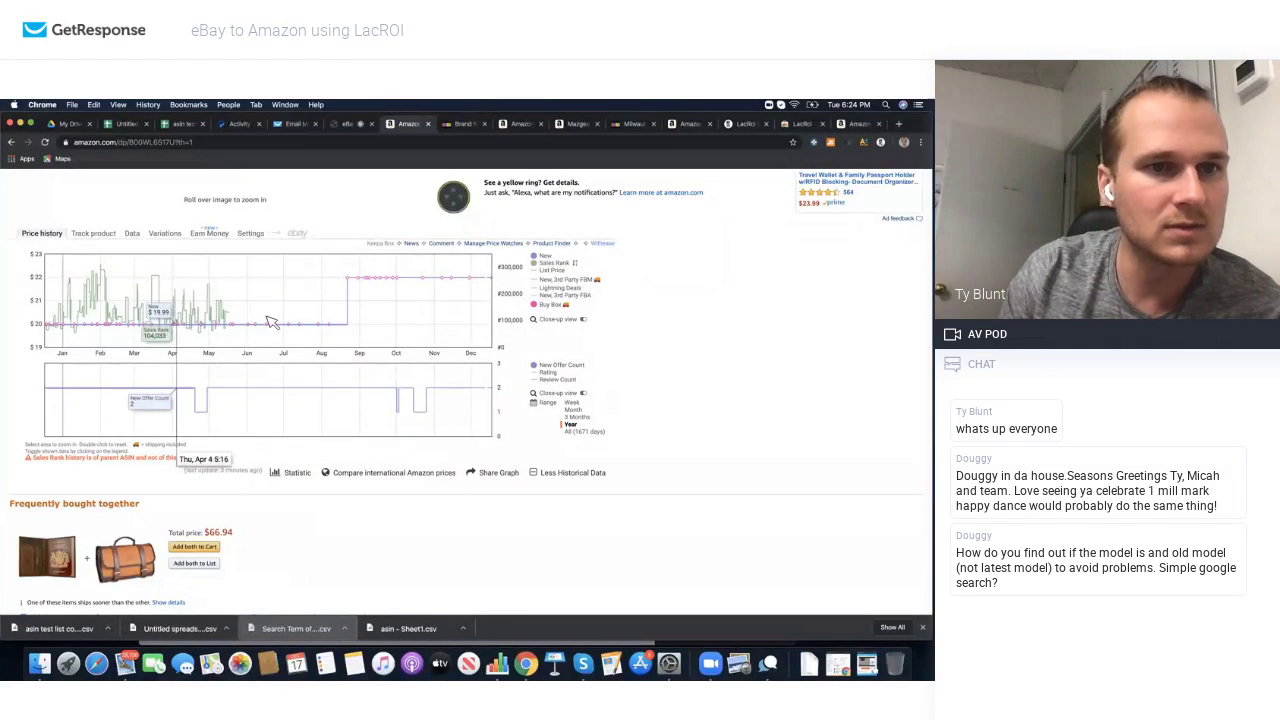
scroll(340, 345, "down", 10)
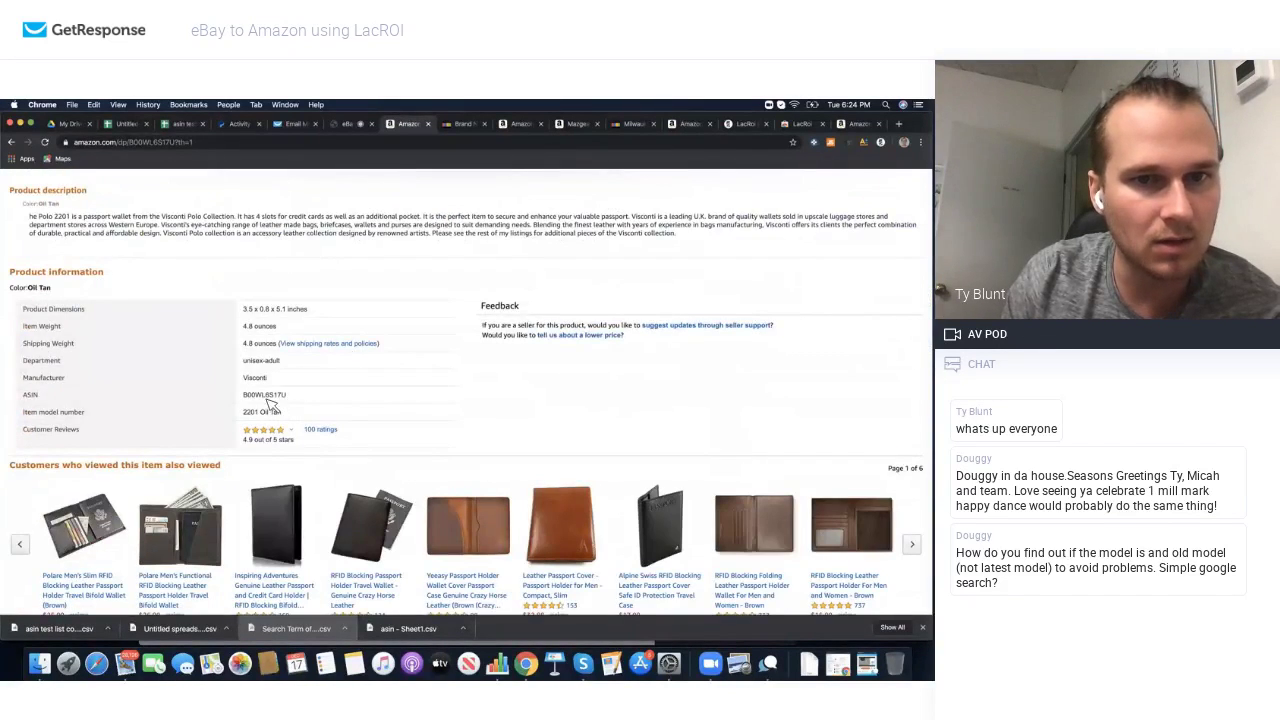
mouse_move(294, 436)
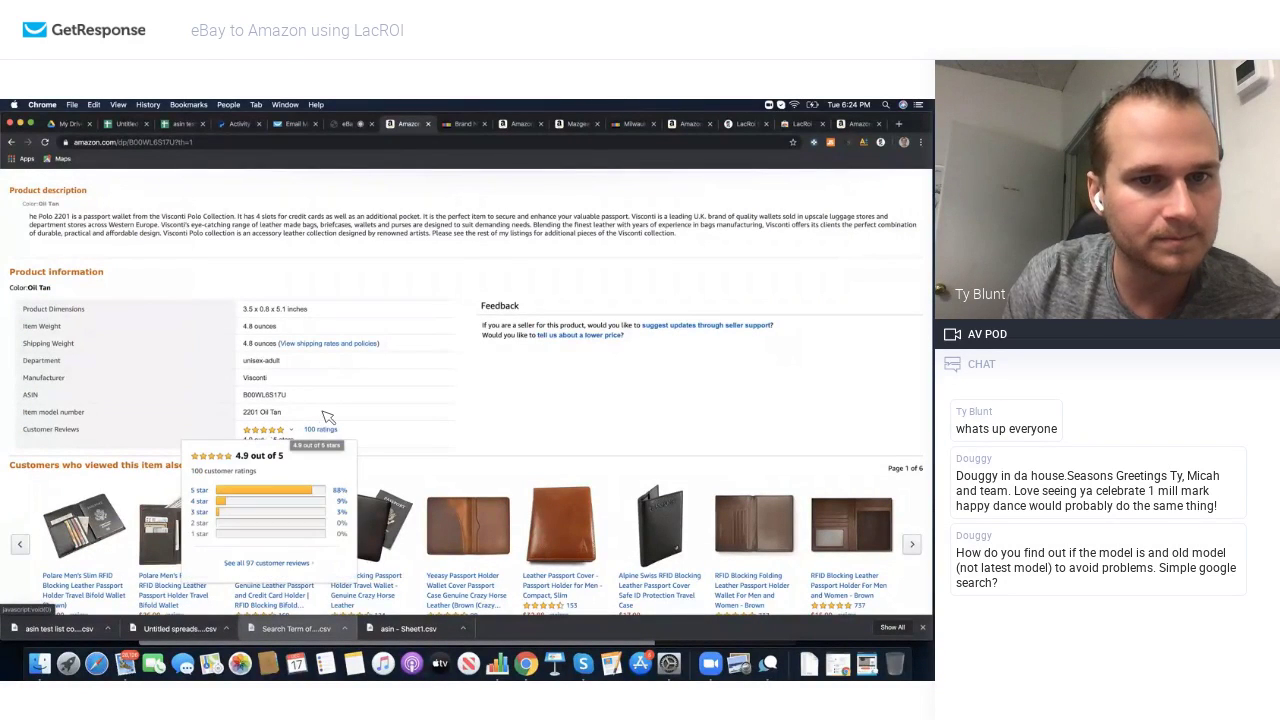
scroll(324, 368, "up", 15)
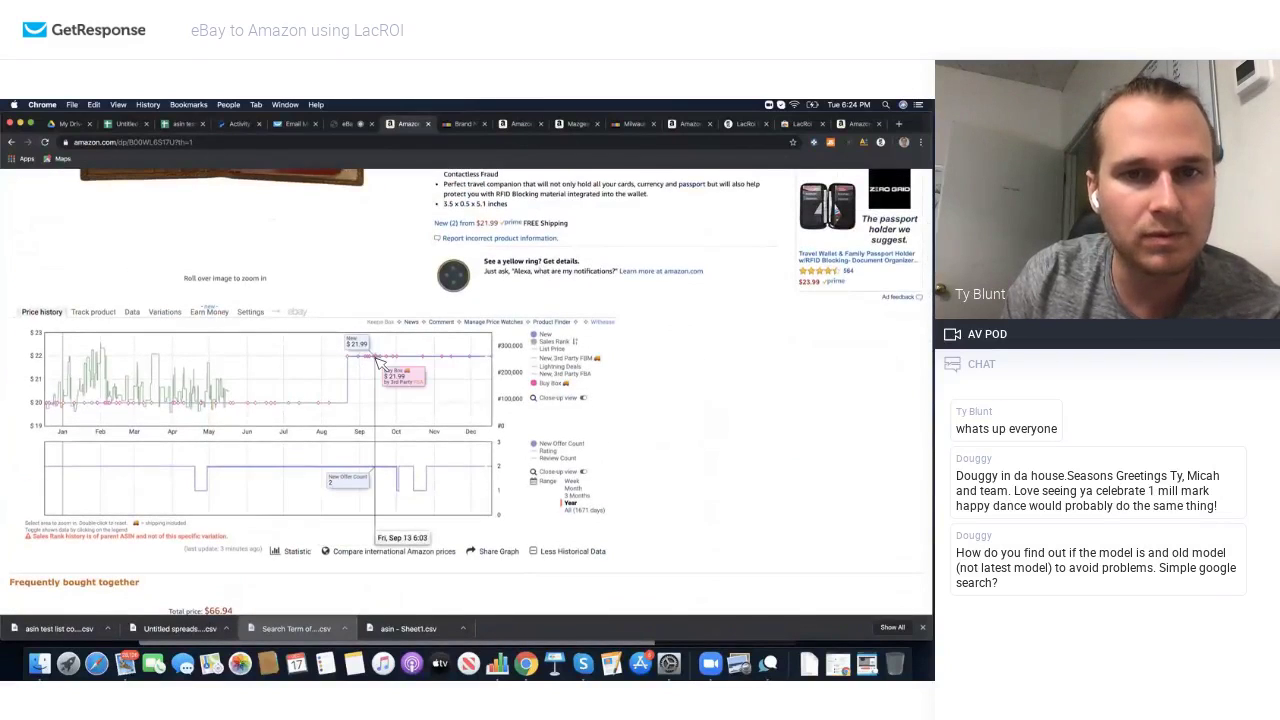
scroll(375, 368, "up", 5)
scroll(380, 364, "up", 3)
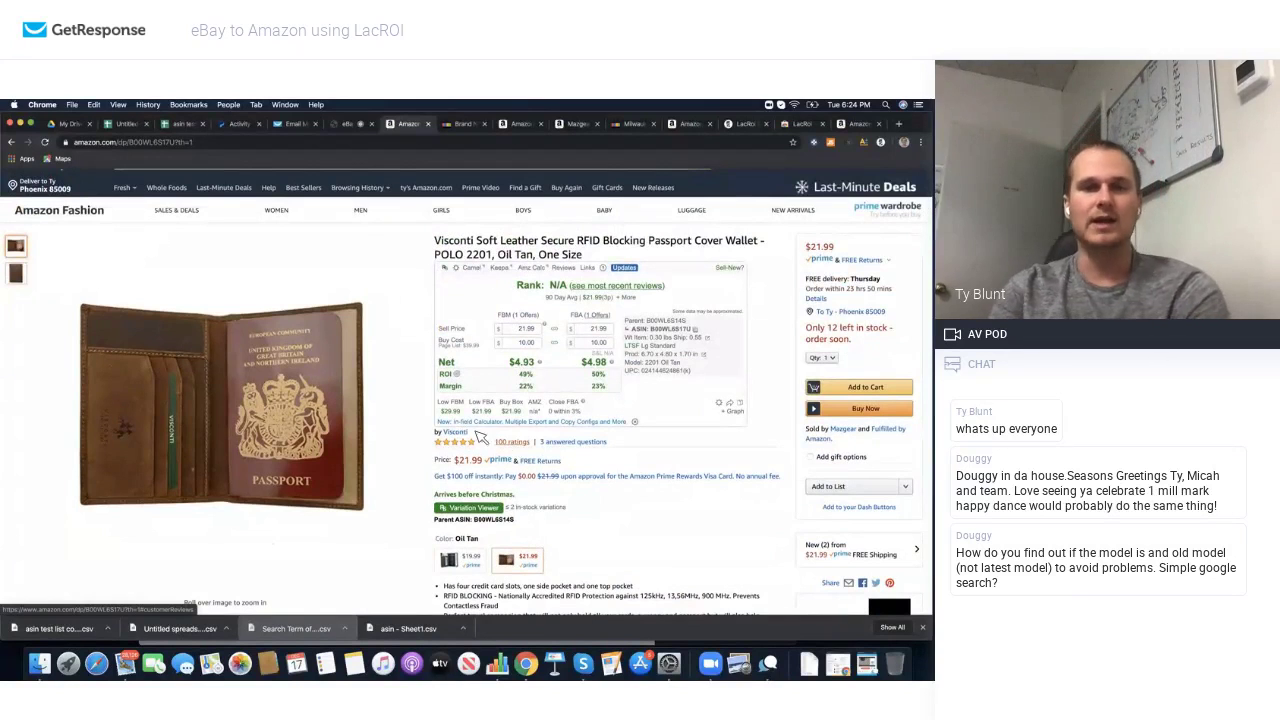
scroll(476, 440, "down", 3)
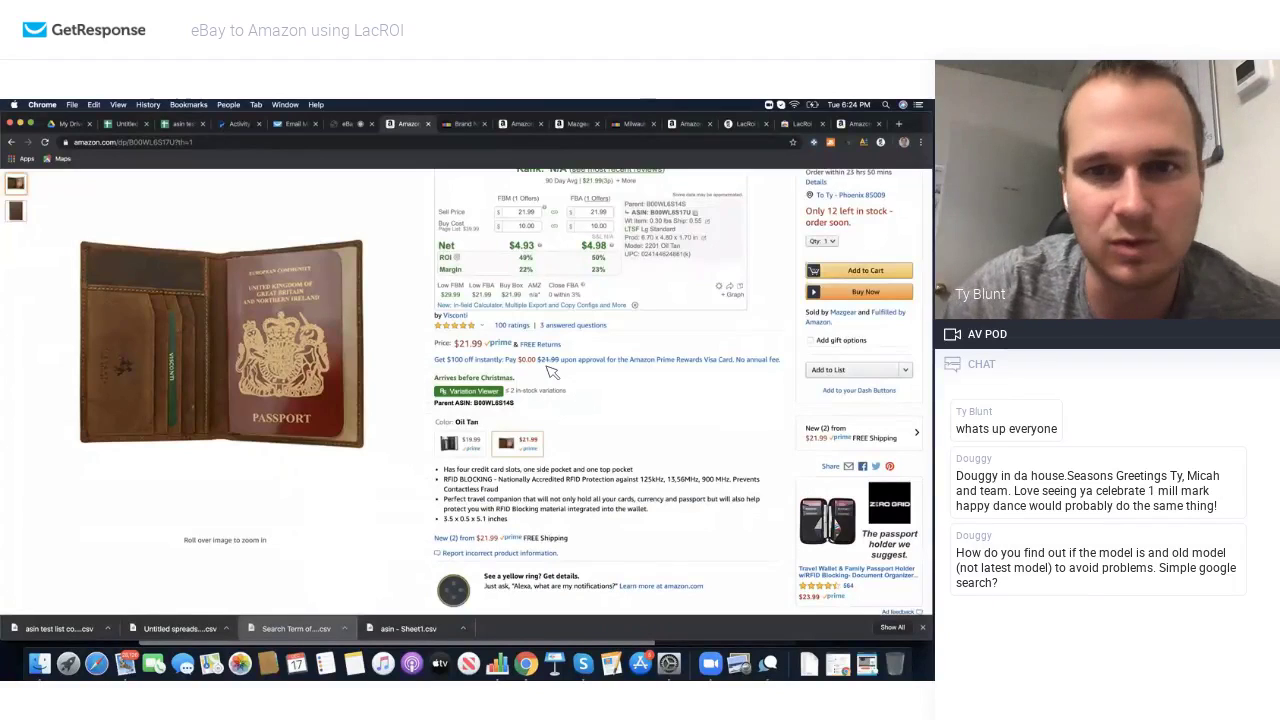
scroll(550, 372, "up", 2)
scroll(550, 372, "down", 12)
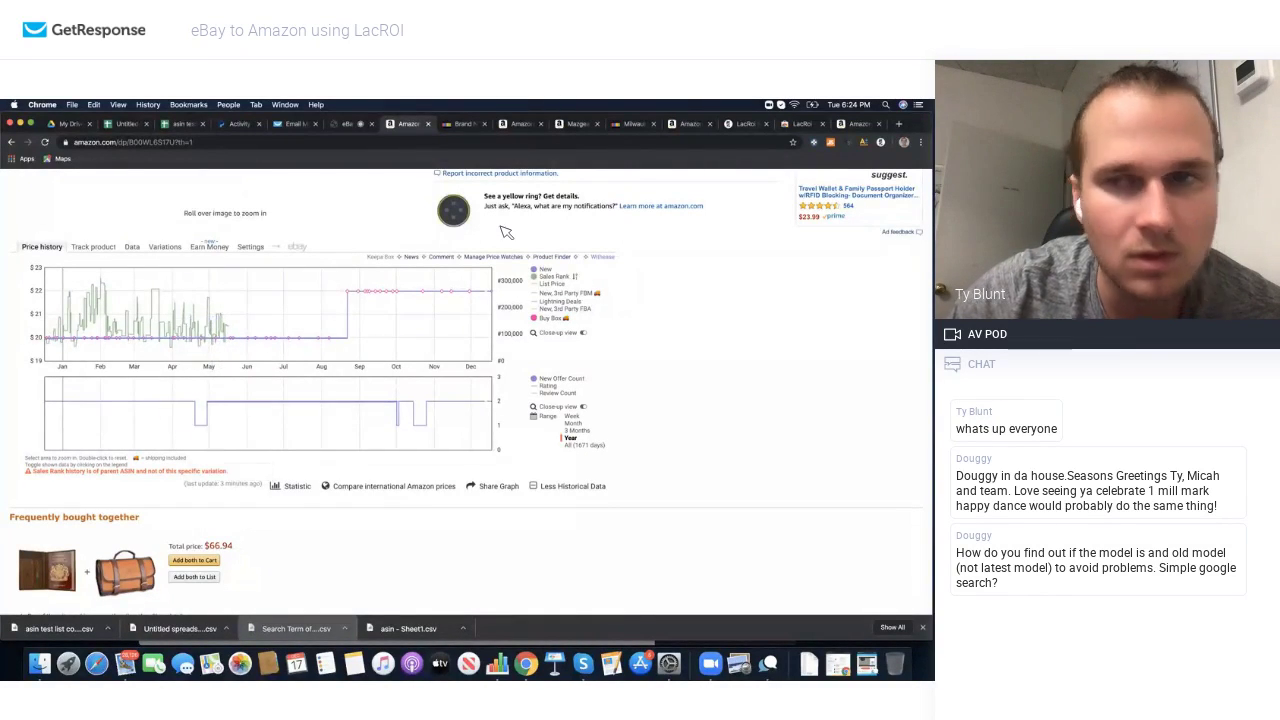
Step: Review JungleScout sales estimates for the wallet, then close them
left_click(831, 143)
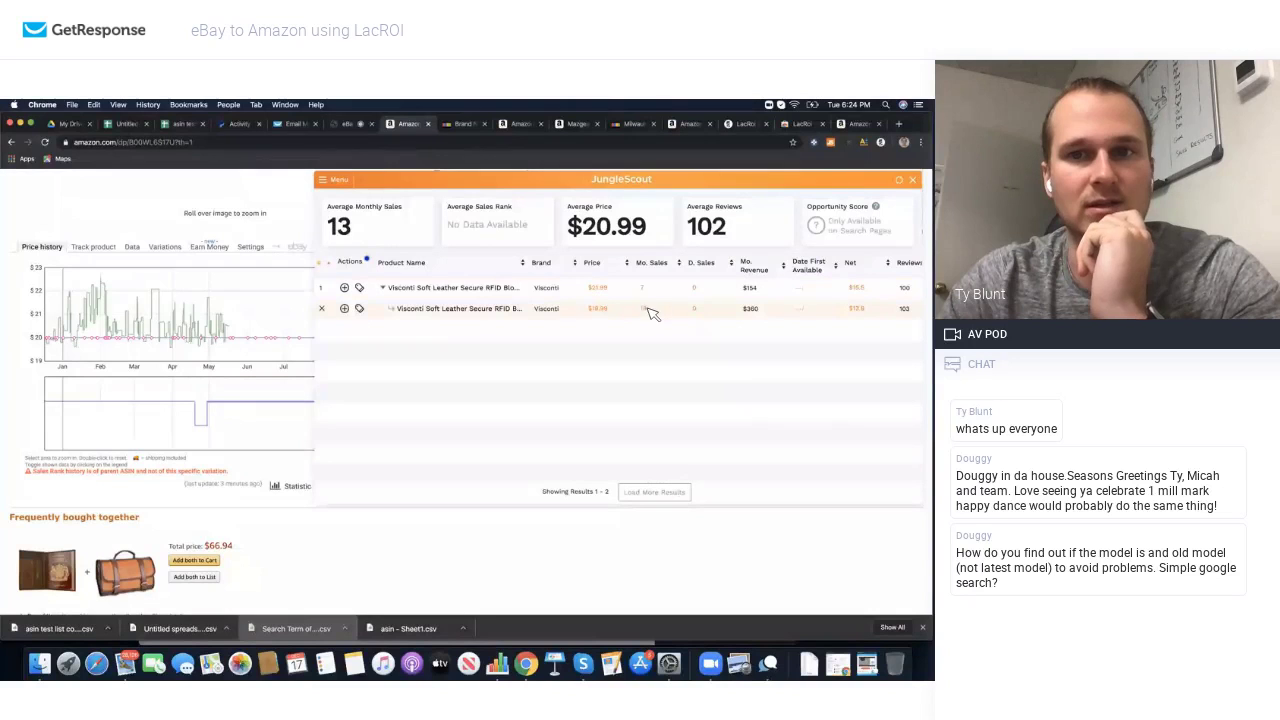
mouse_move(512, 310)
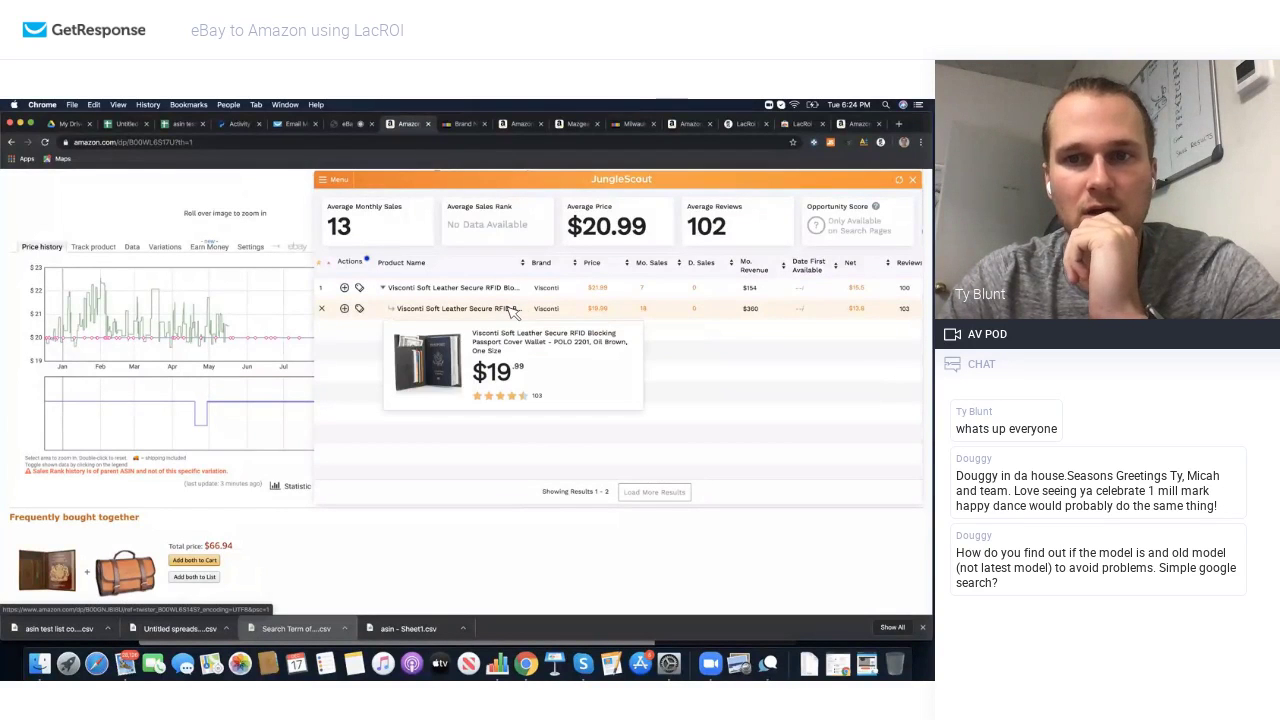
left_click(912, 180)
scroll(657, 295, "up", 5)
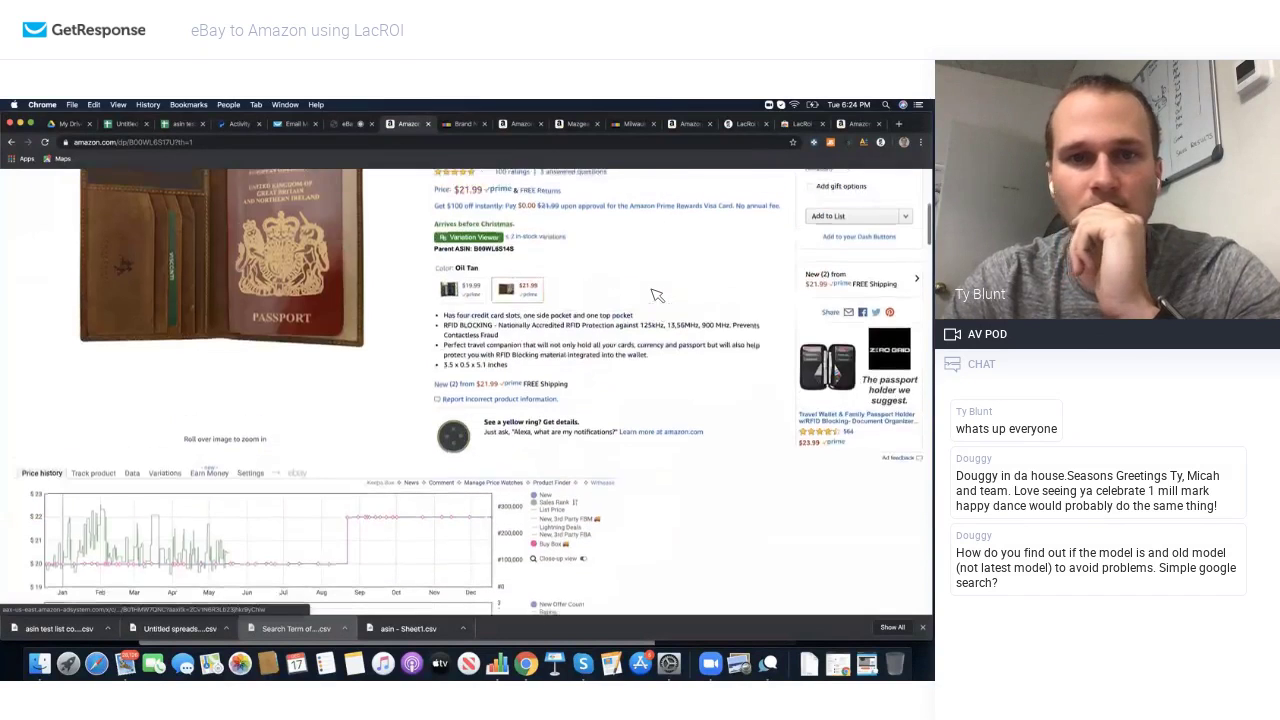
scroll(460, 518, "down", 3)
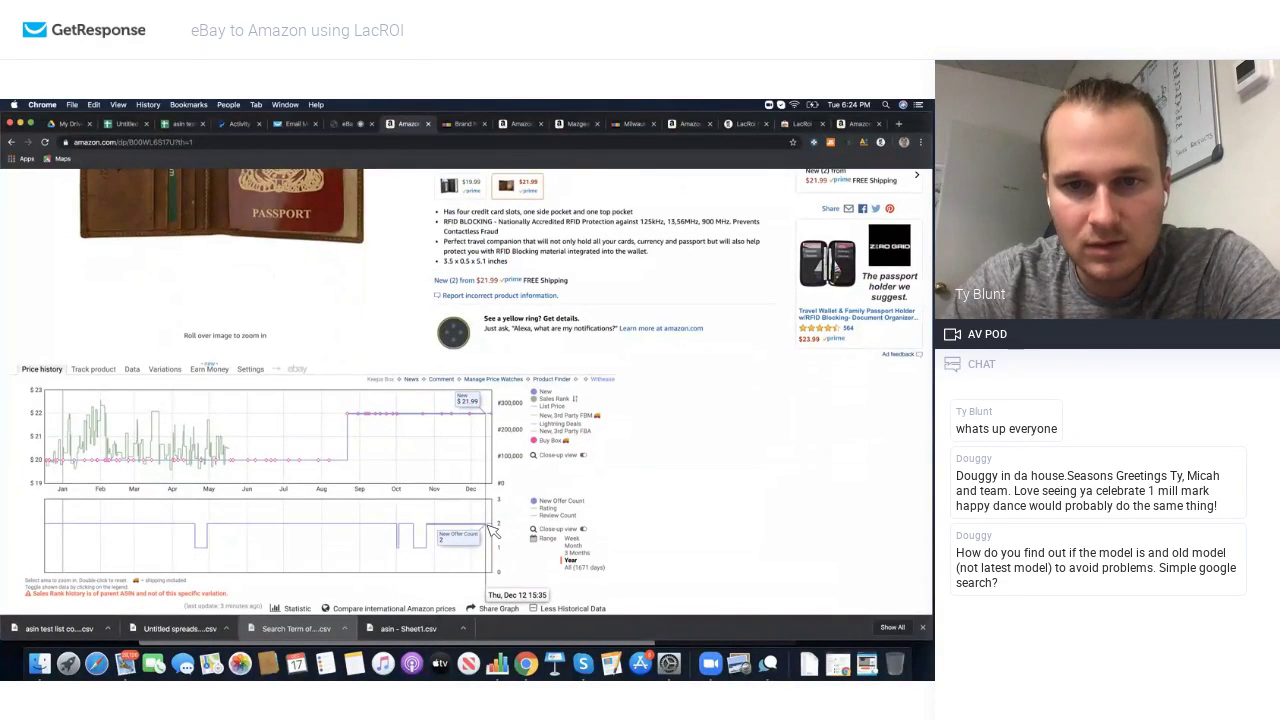
scroll(495, 500, "up", 3)
scroll(497, 493, "up", 5)
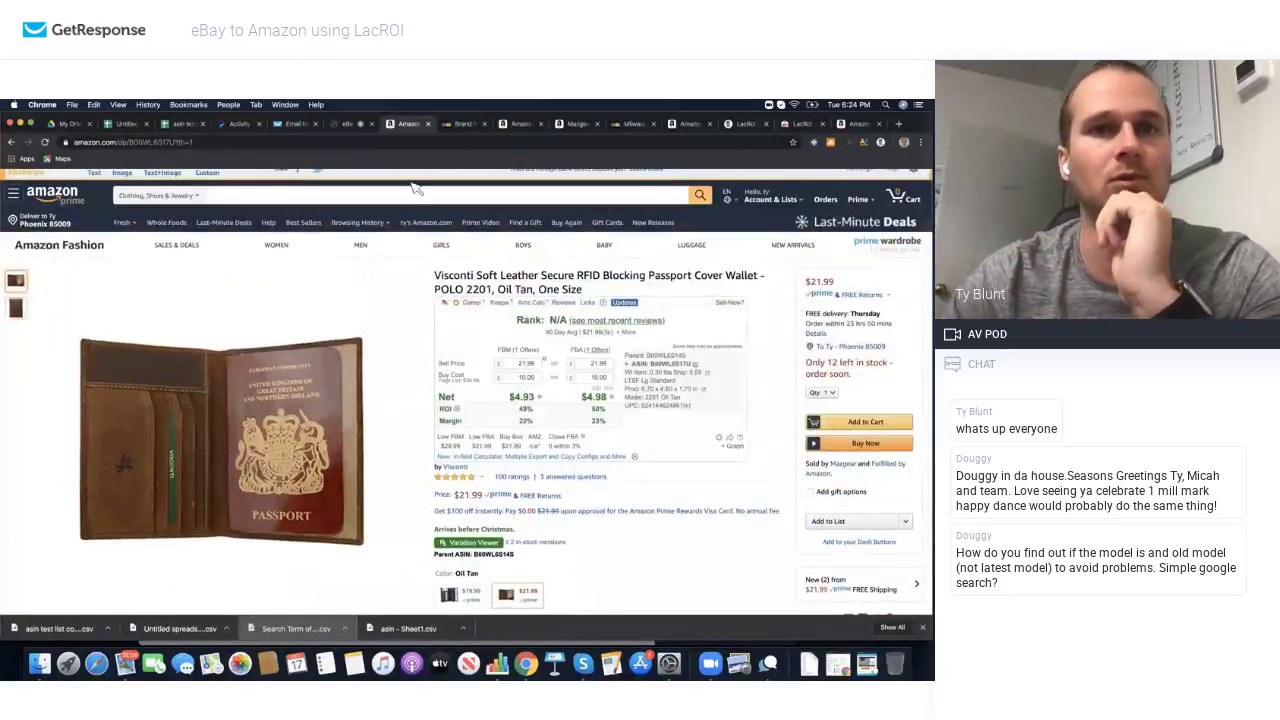
Step: Return to the eBay wallet listing and go back to LacROI's saved item list
left_click(458, 124)
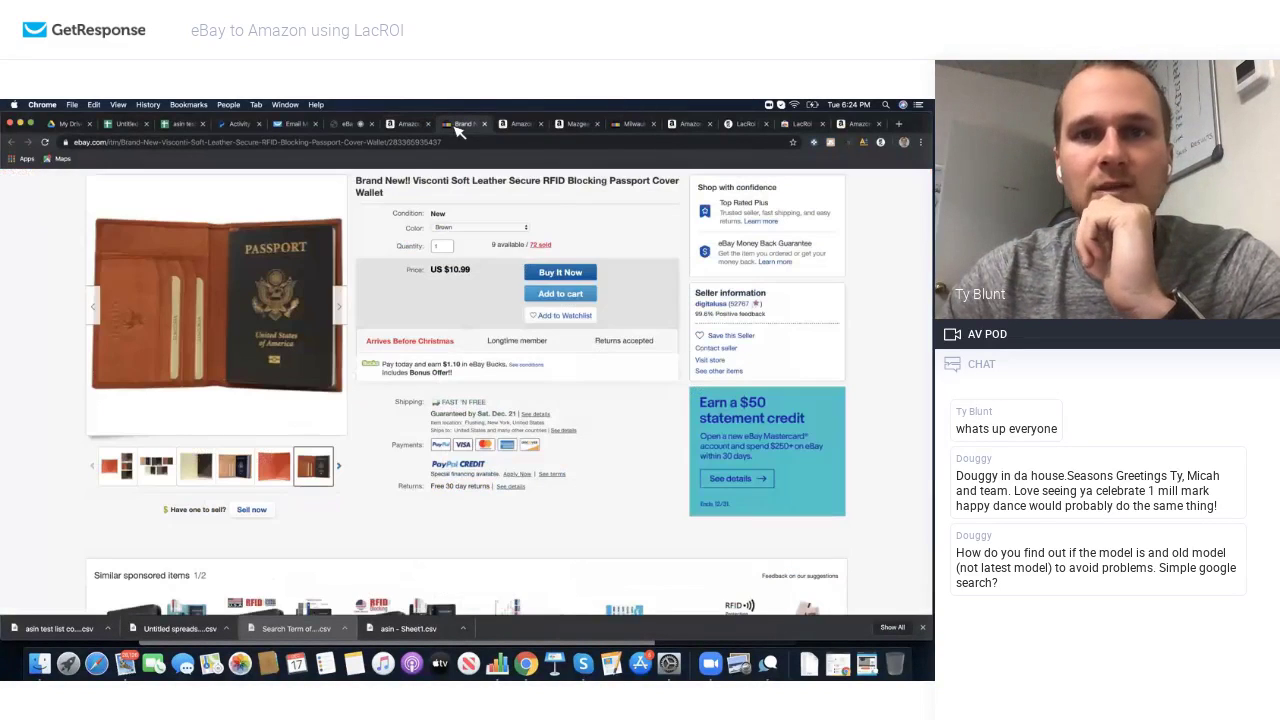
left_click(881, 143)
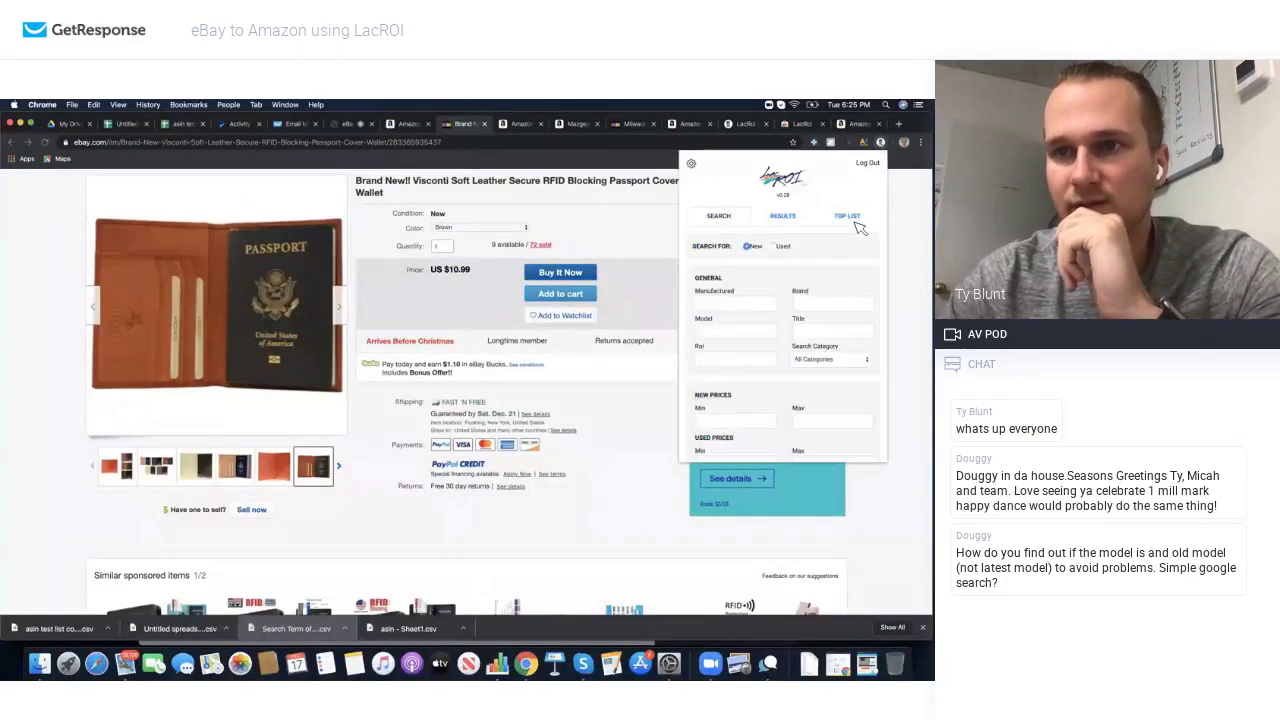
scroll(793, 311, "up", 2)
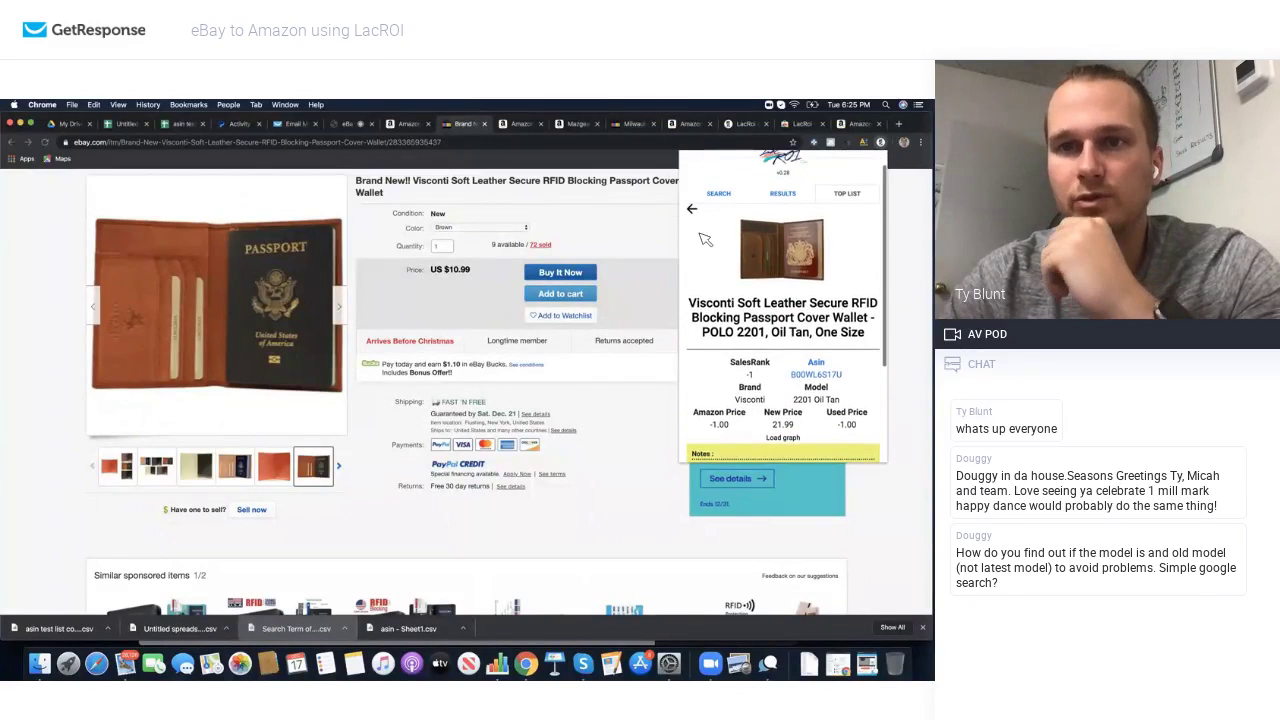
left_click(693, 211)
Step: Show 100 entries per page in LacROI's saved item list
scroll(776, 348, "down", 3)
scroll(777, 347, "down", 5)
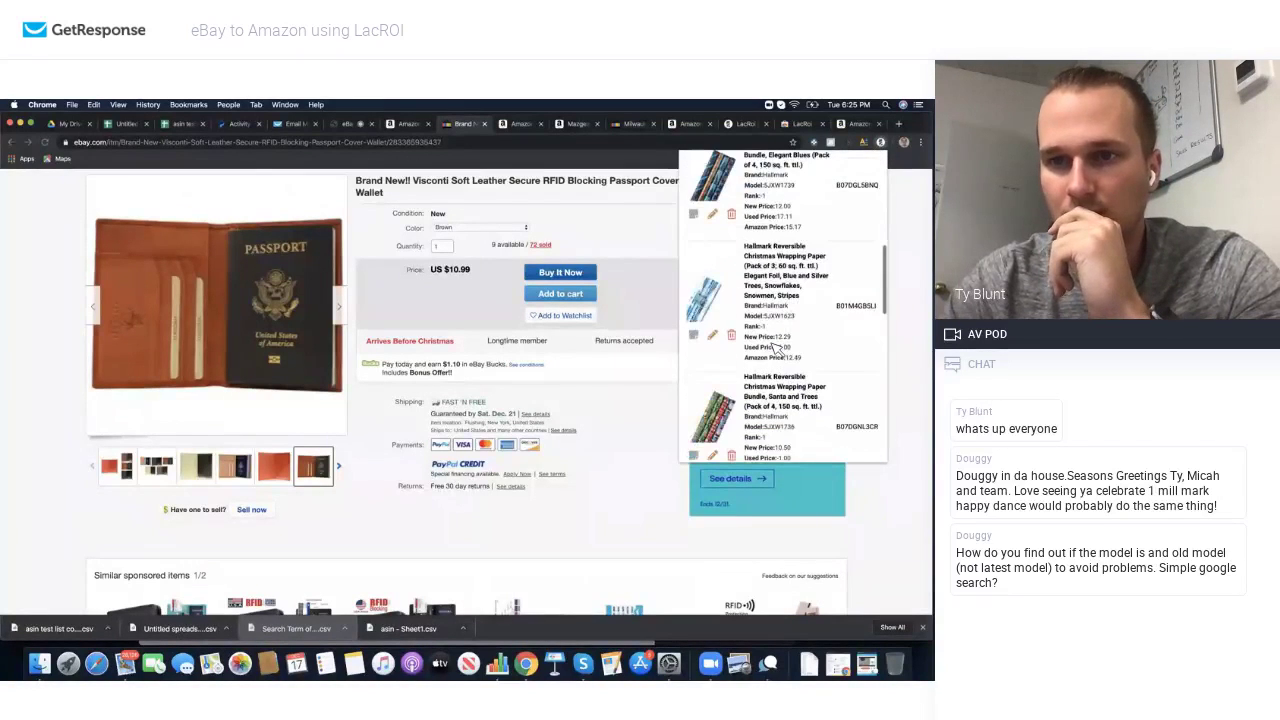
scroll(776, 290, "down", 3)
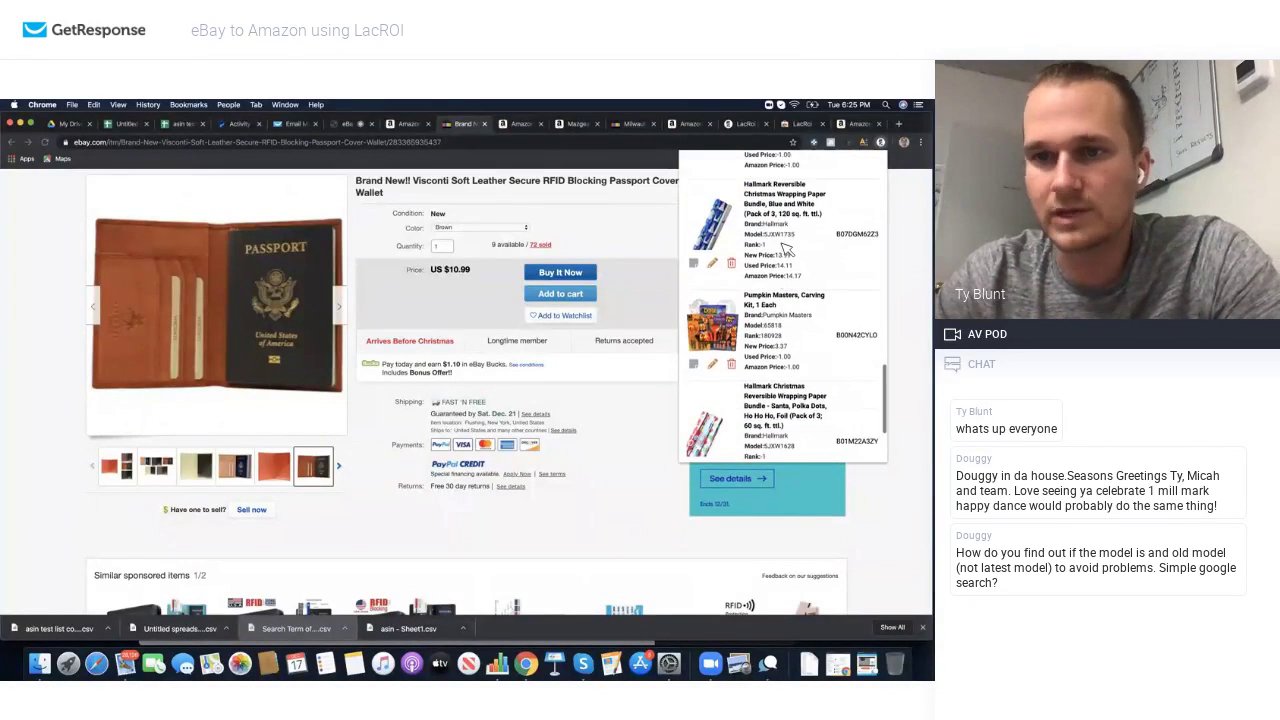
scroll(770, 307, "down", 3)
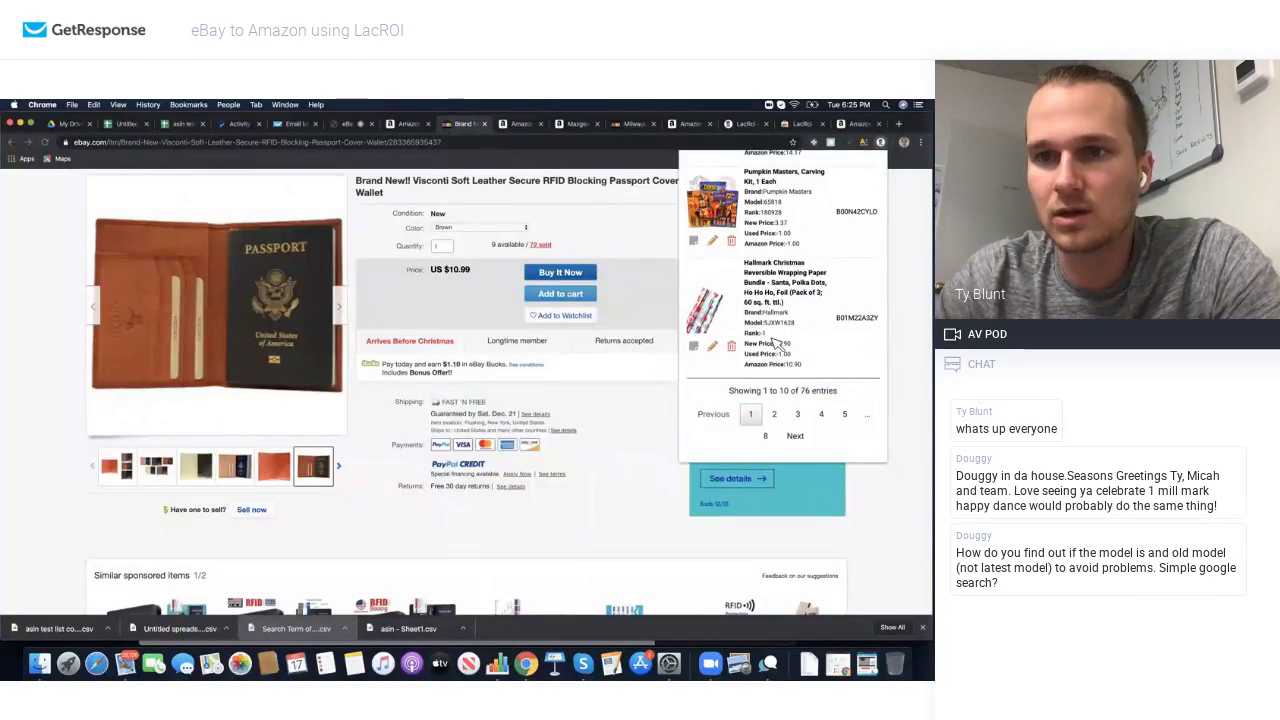
scroll(776, 320, "up", 10)
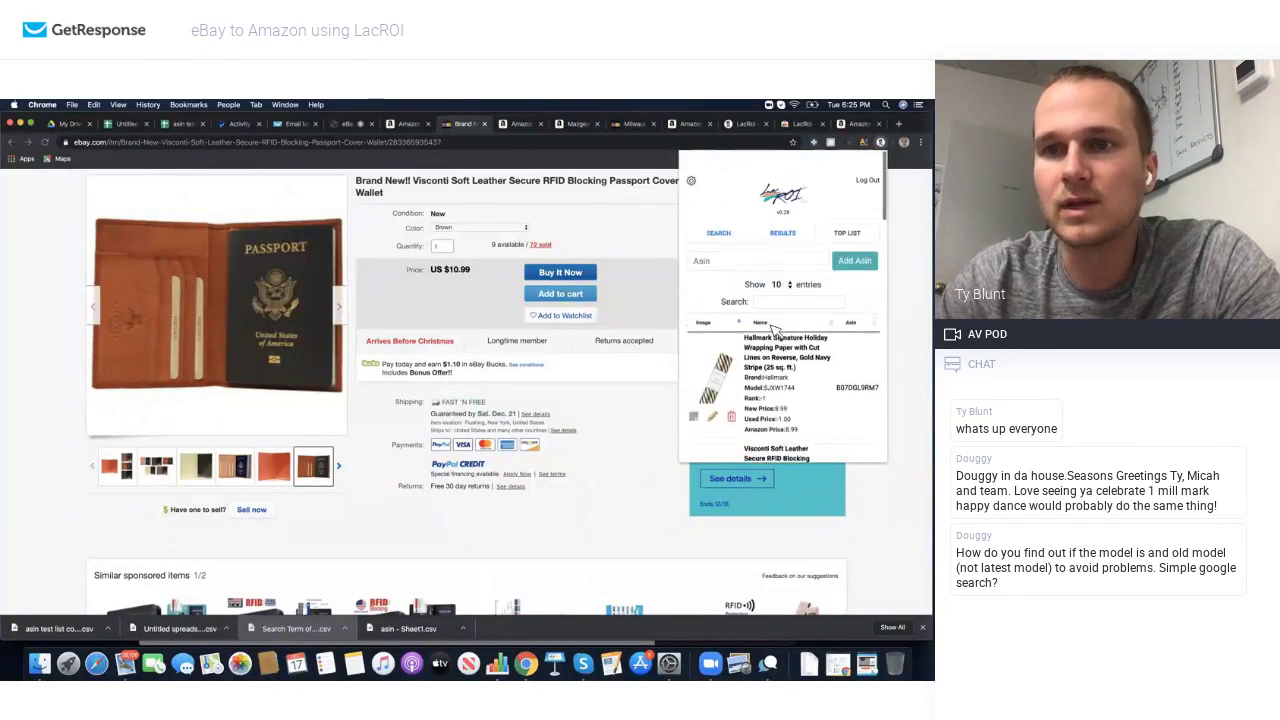
left_click(779, 268)
left_click(790, 302)
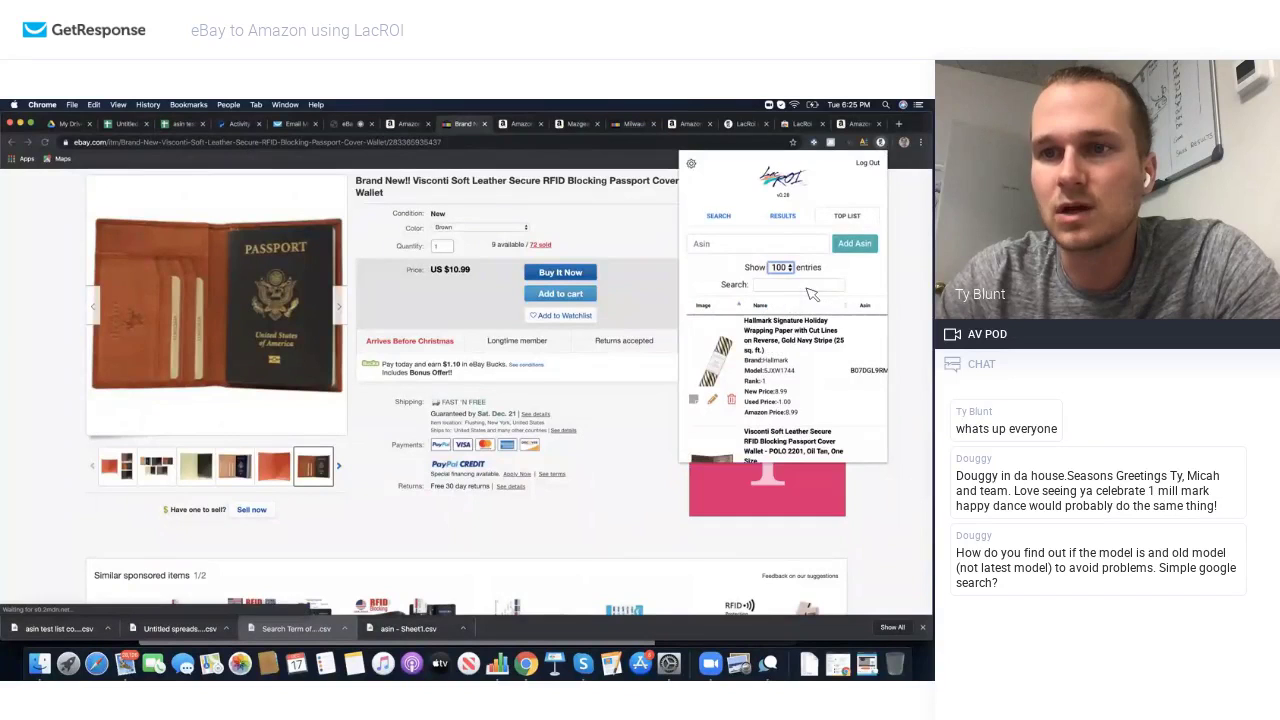
Step: Search eBay for the Milwaukee 2291-21 model from the LacROI list
scroll(788, 340, "down", 5)
scroll(787, 350, "down", 5)
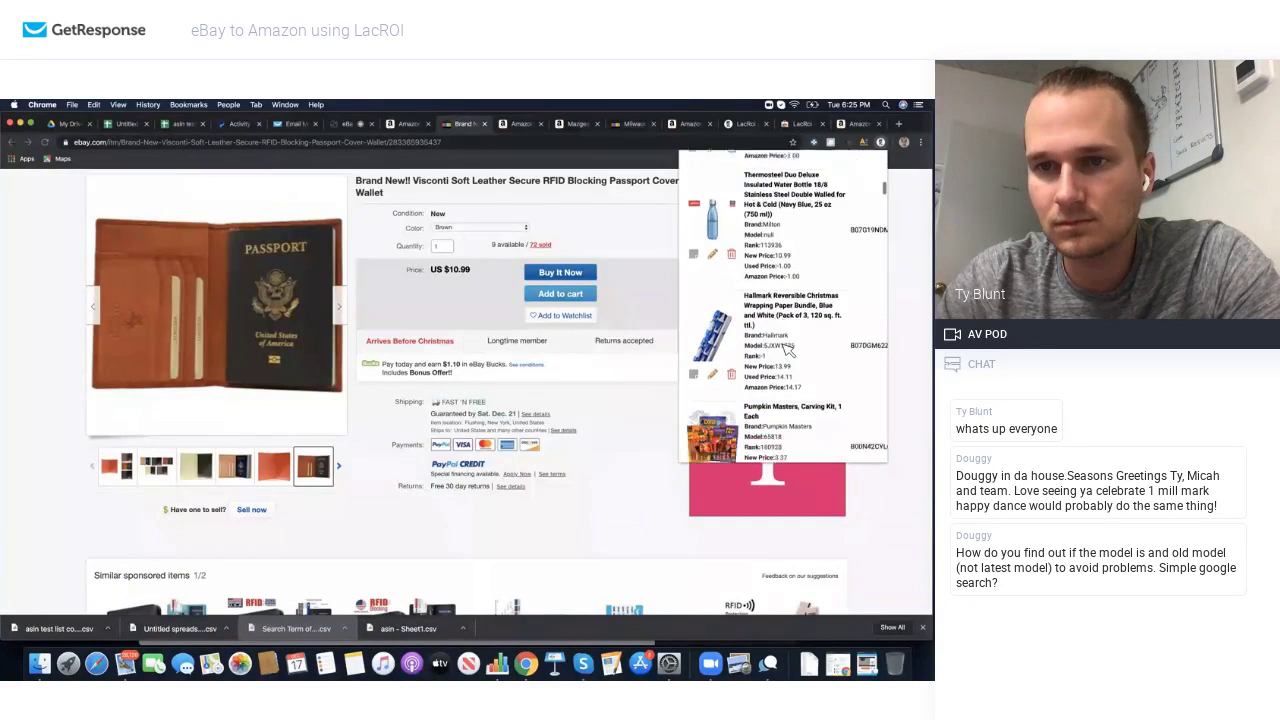
scroll(787, 350, "down", 2)
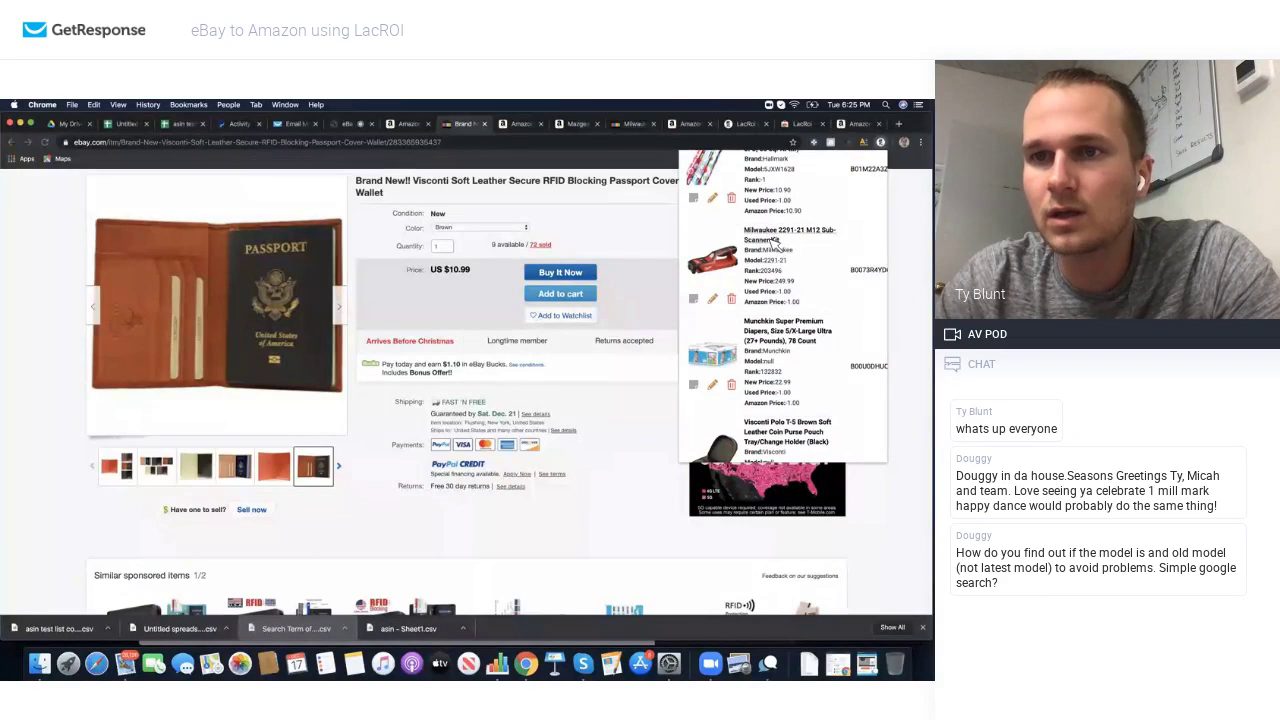
left_click(776, 259)
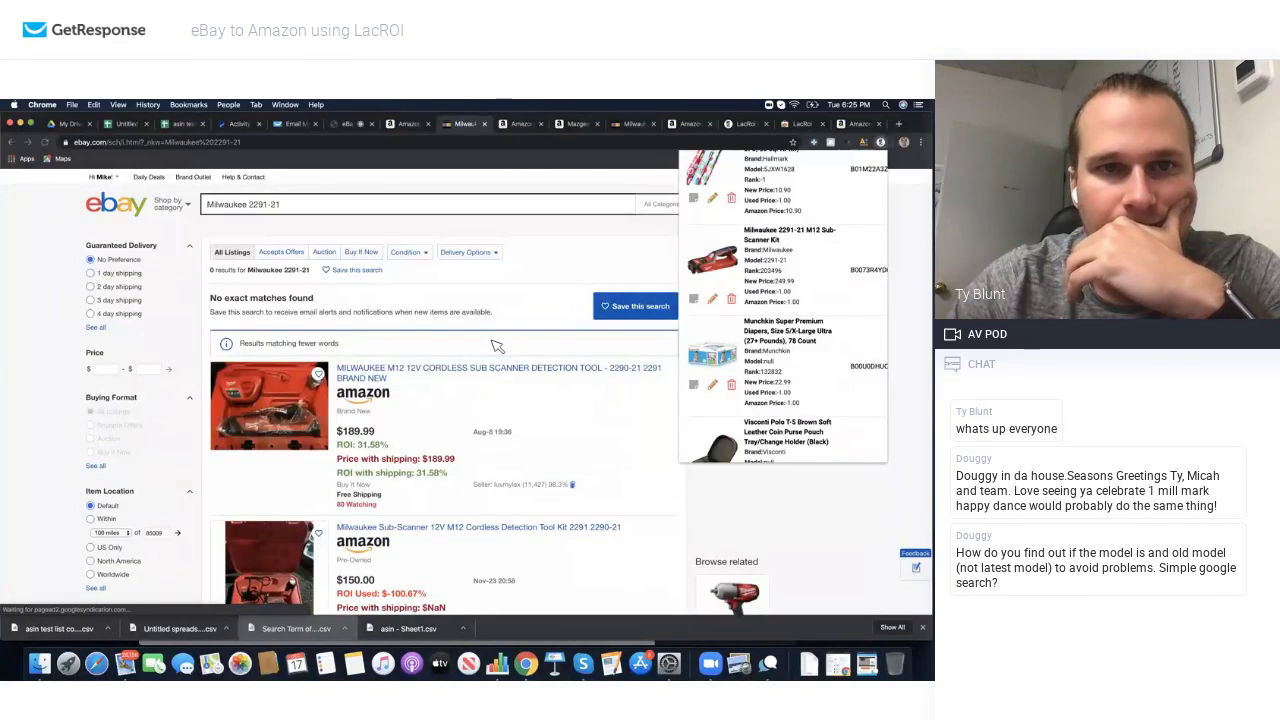
Step: Scroll the Milwaukee 2291-21 results, noting the $179.99 2290-21 scanner at 38.89% ROI
scroll(497, 346, "down", 2)
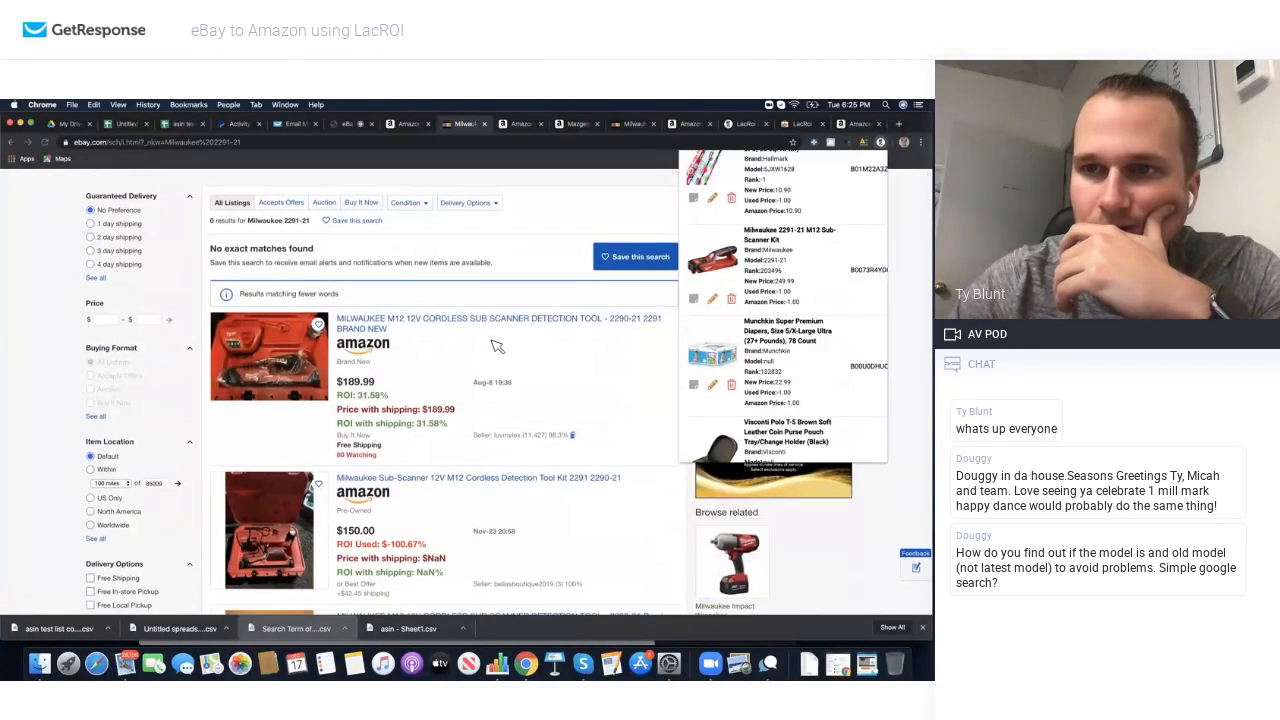
scroll(497, 346, "down", 3)
scroll(497, 346, "down", 3)
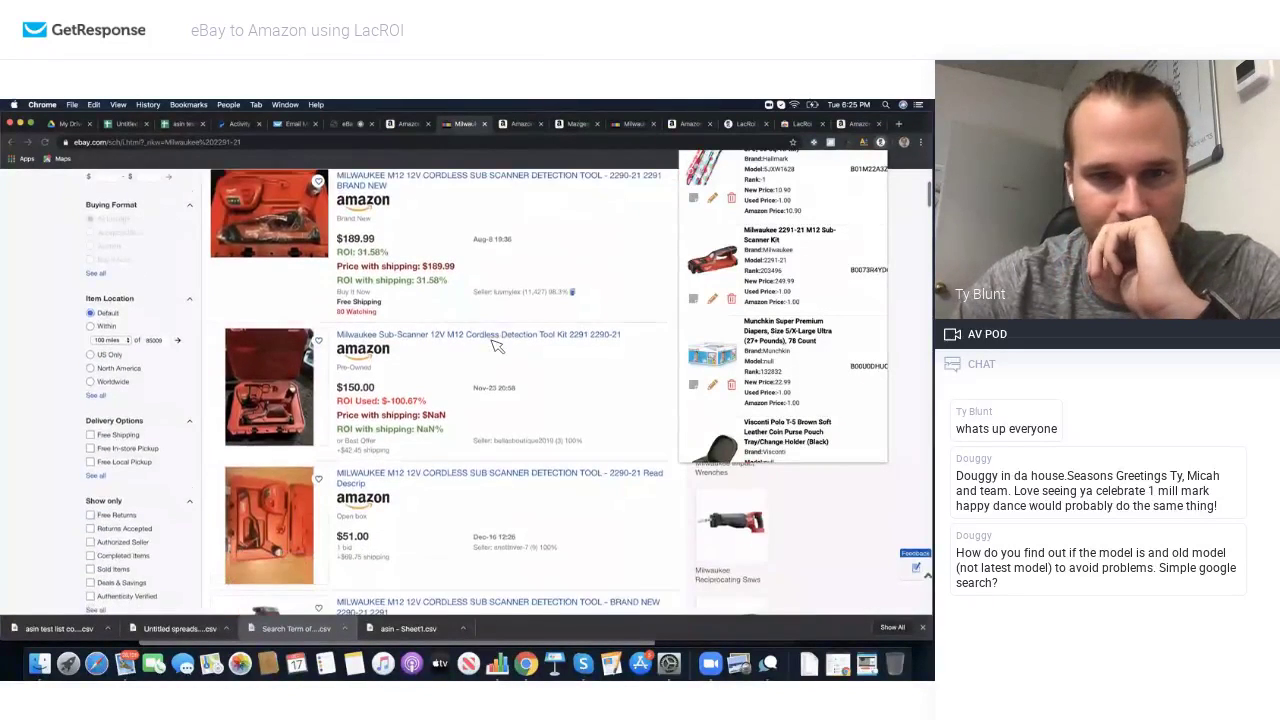
scroll(497, 346, "down", 1)
scroll(497, 346, "down", 4)
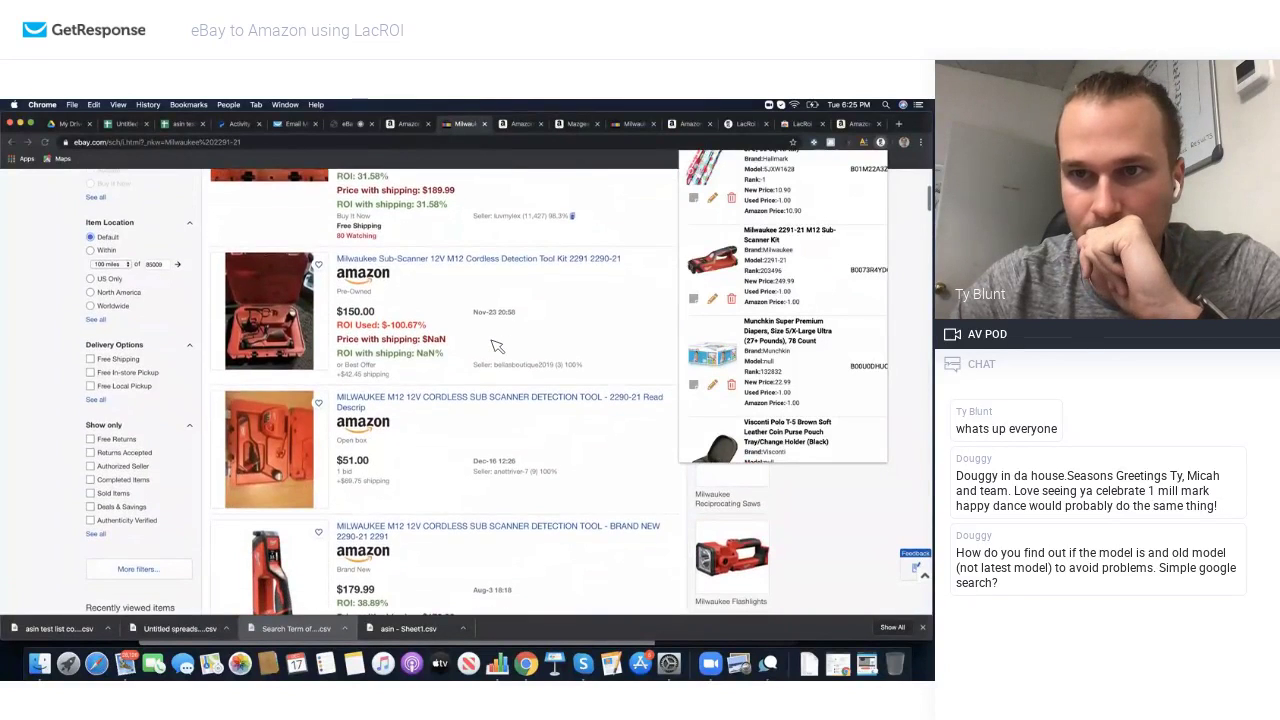
scroll(497, 346, "down", 2)
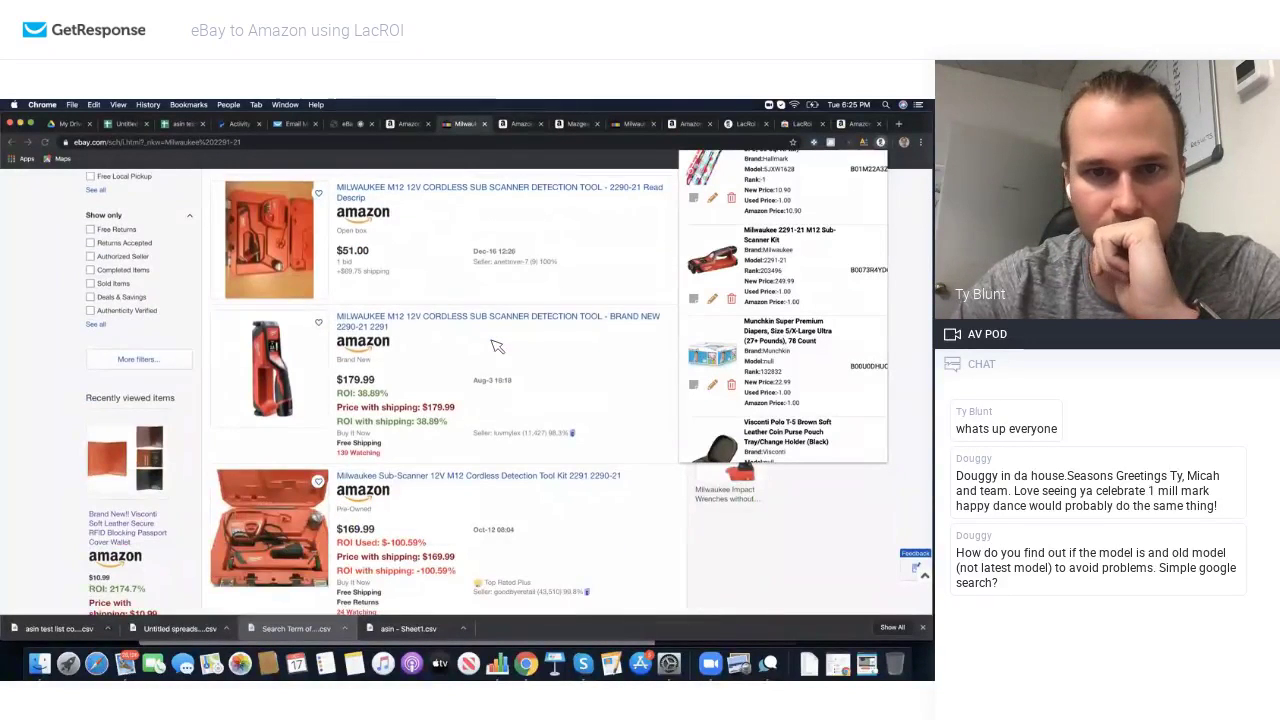
scroll(497, 346, "down", 1)
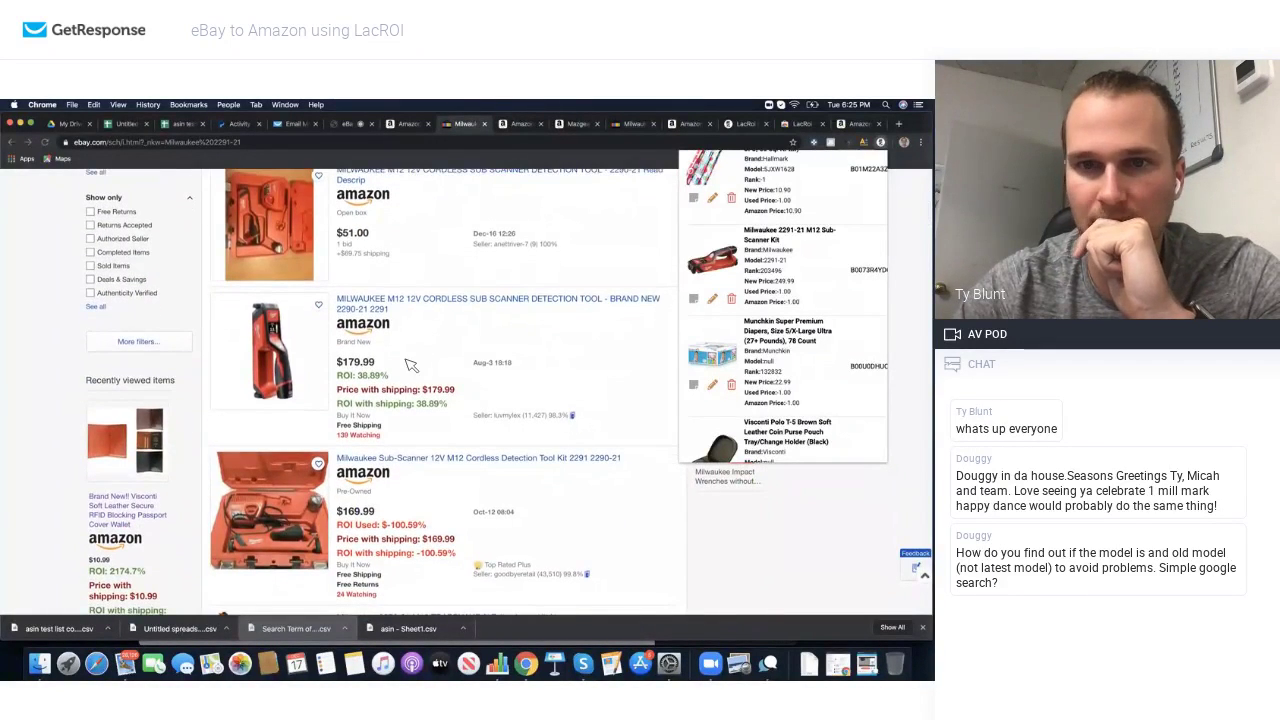
scroll(410, 366, "down", 2)
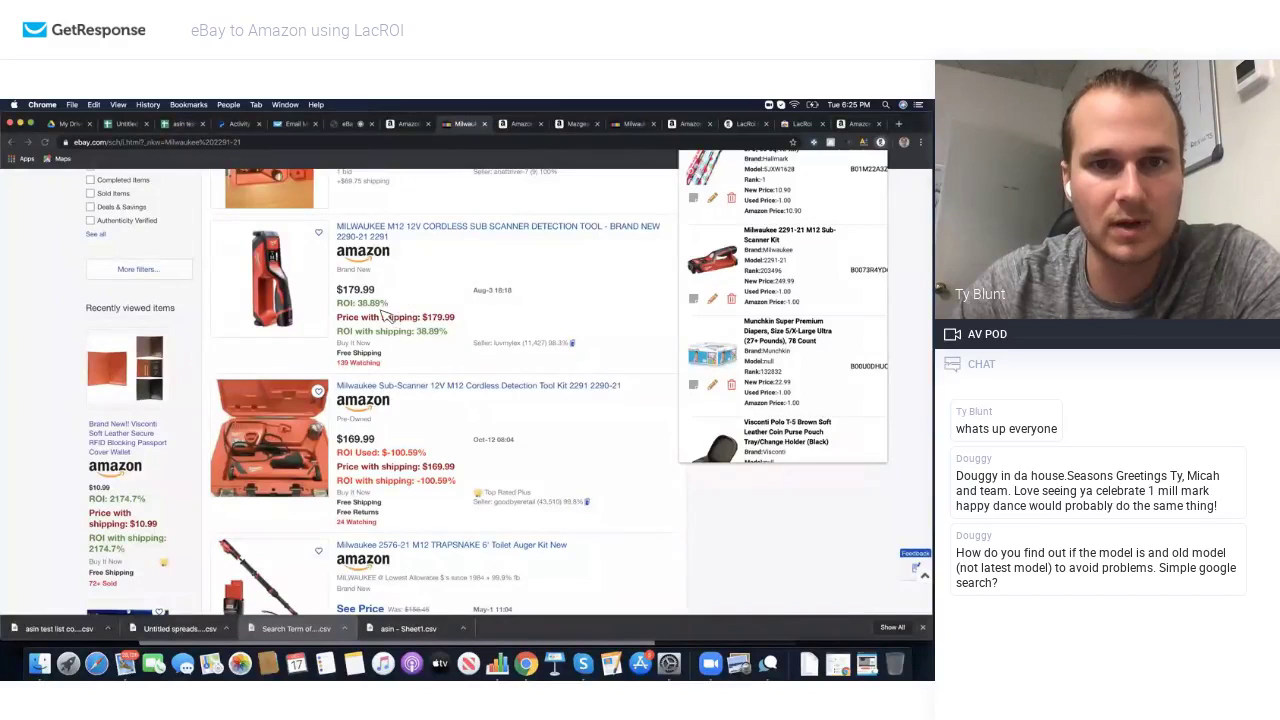
scroll(388, 305, "down", 15)
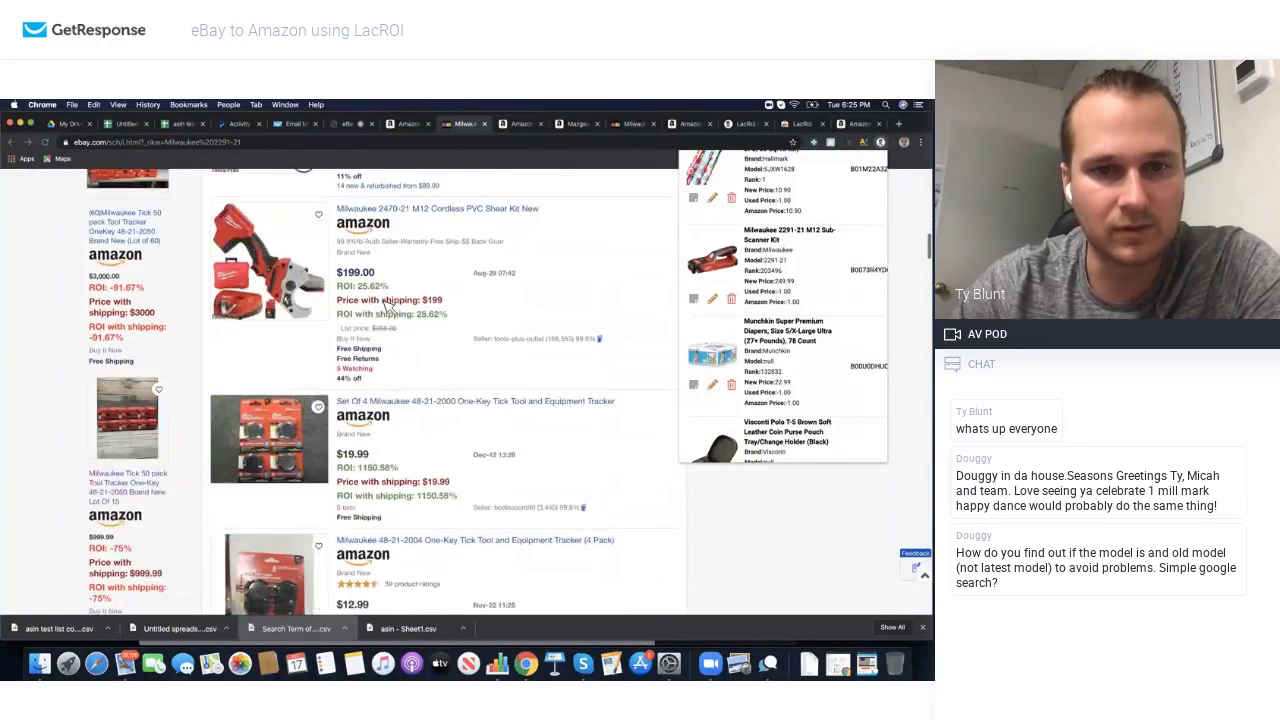
scroll(388, 305, "down", 10)
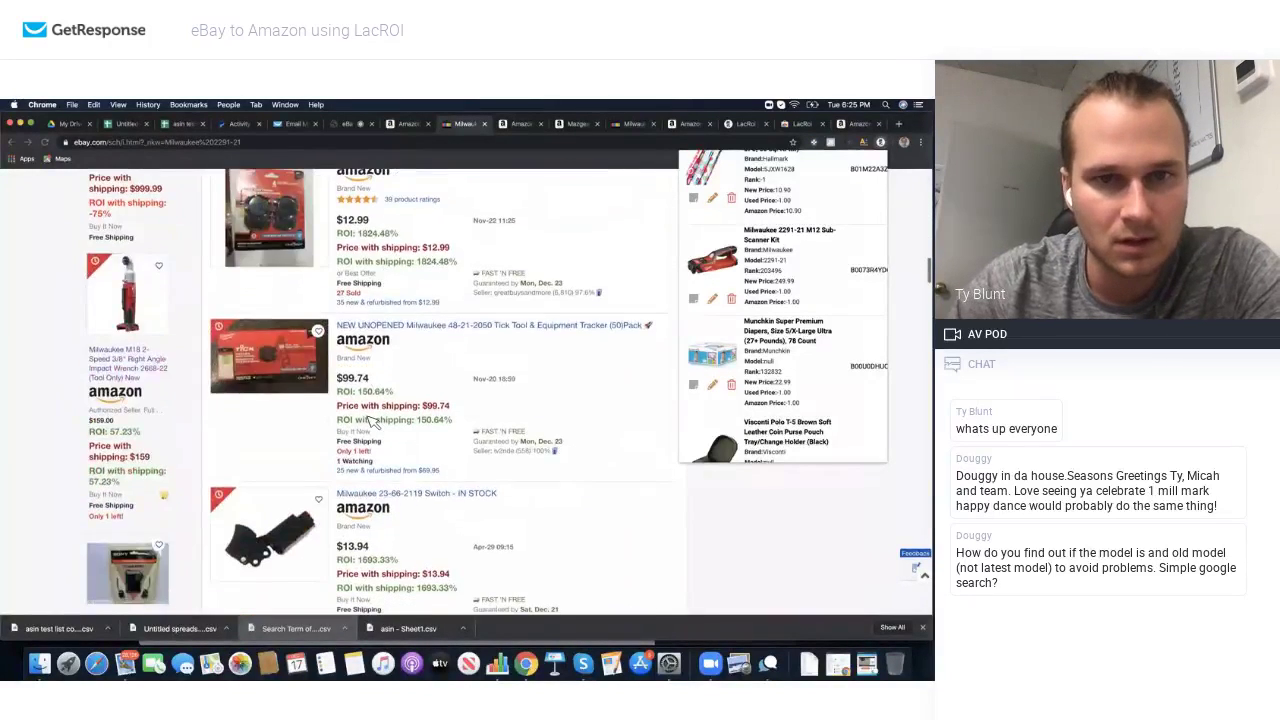
scroll(370, 420, "down", 10)
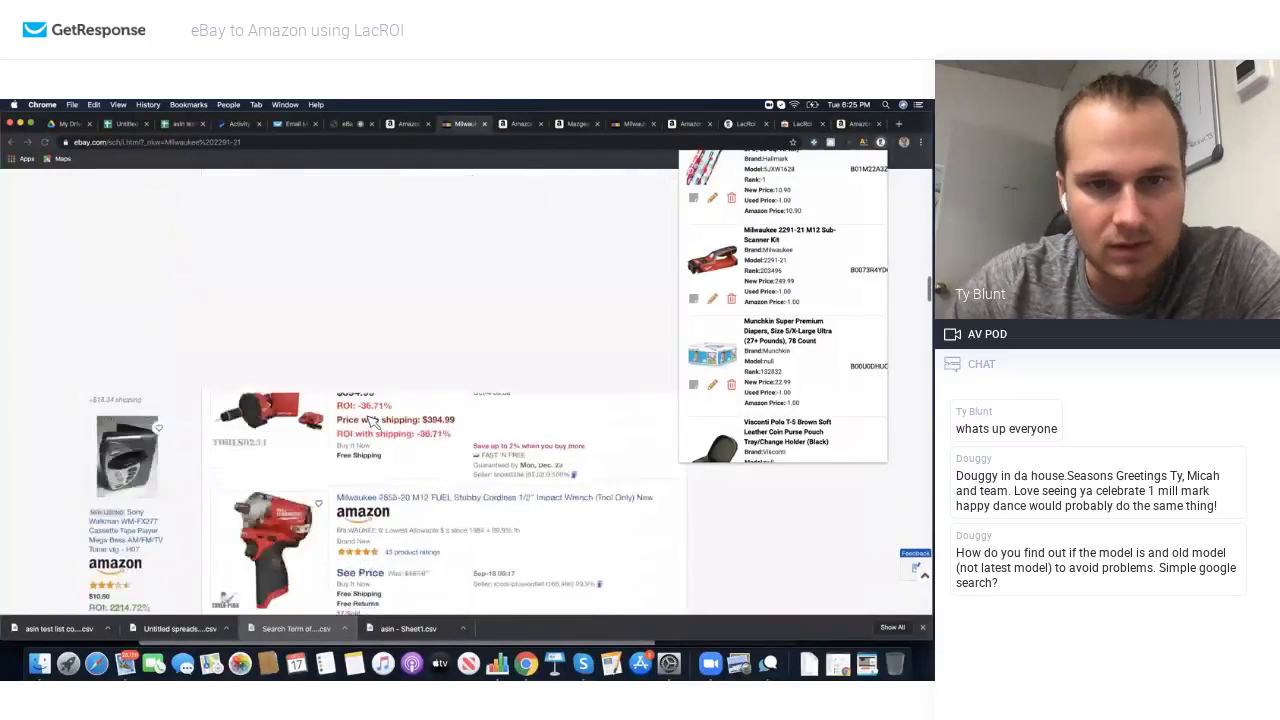
Step: Scroll the LacROI list down to the Milwaukee 2657-22CT item
scroll(372, 420, "up", 15)
scroll(350, 308, "down", 5)
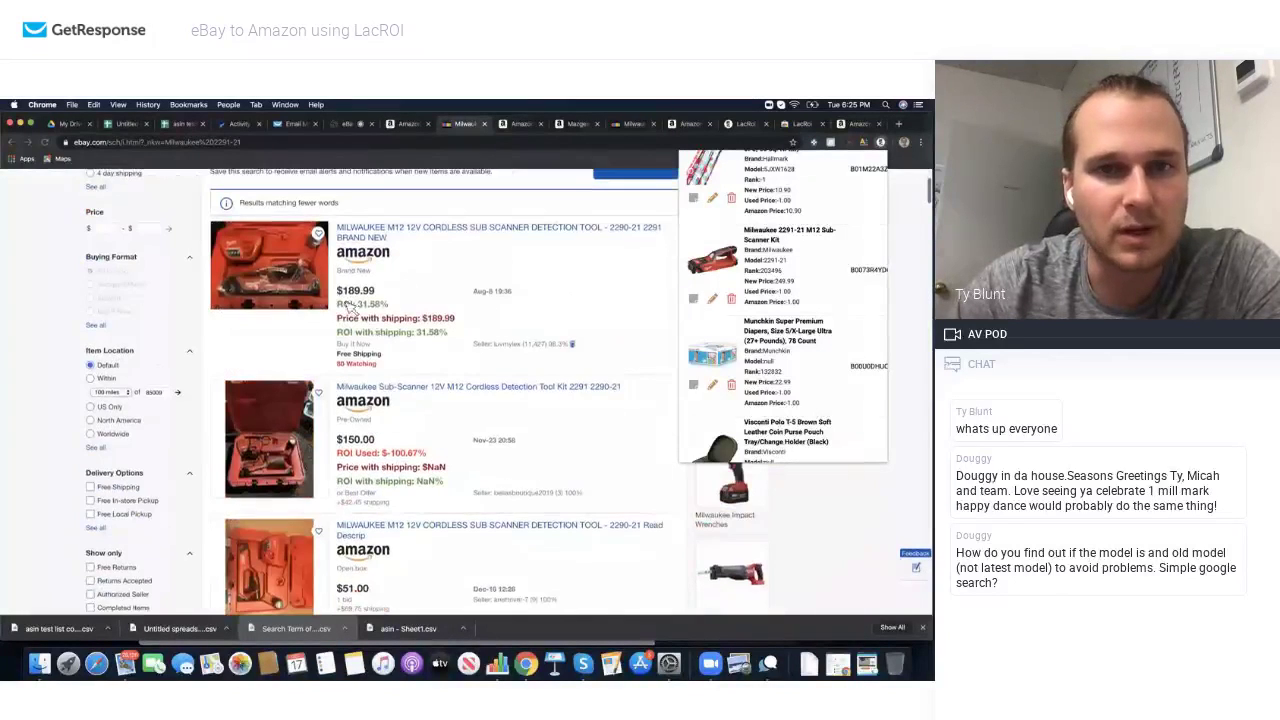
scroll(349, 325, "down", 1)
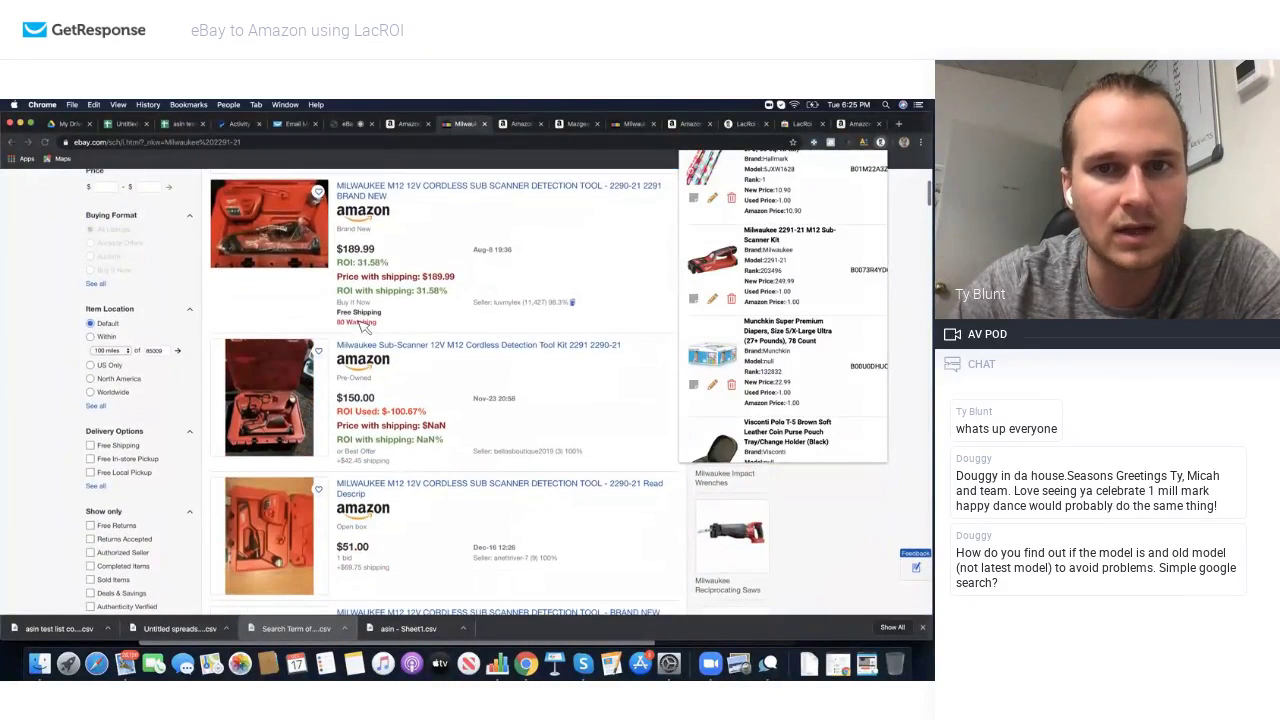
scroll(455, 430, "down", 5)
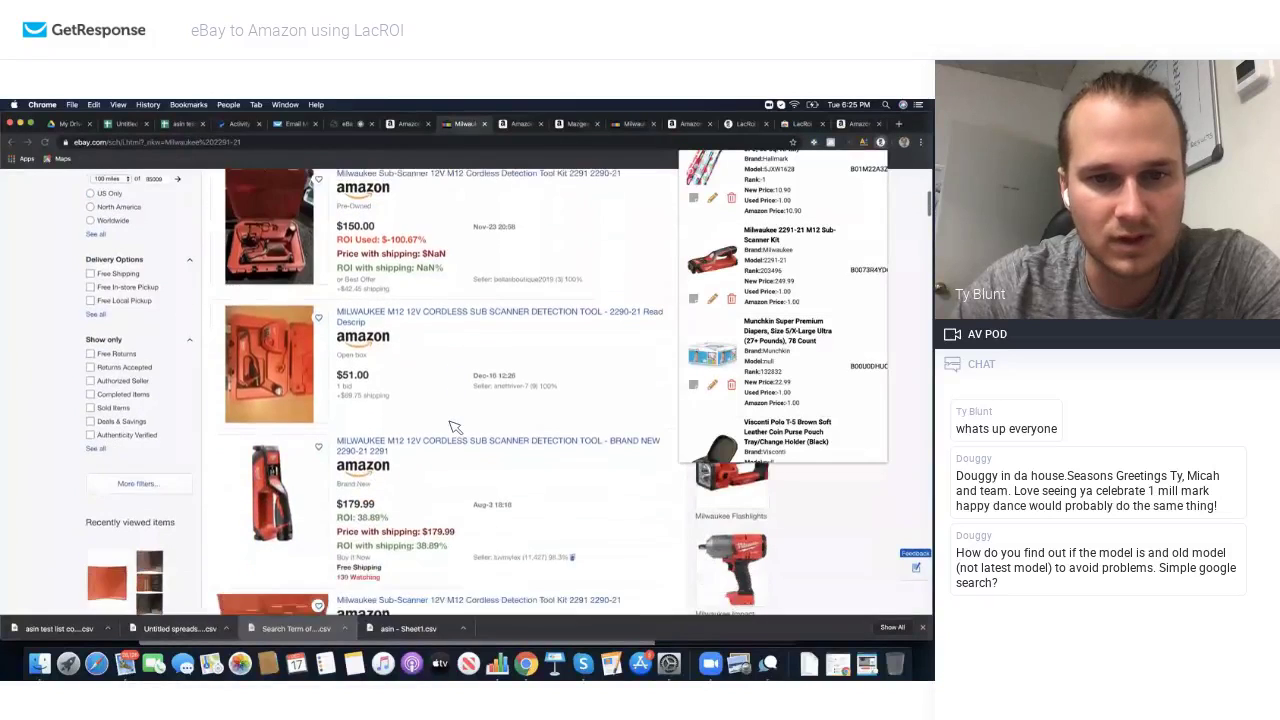
scroll(440, 478, "up", 10)
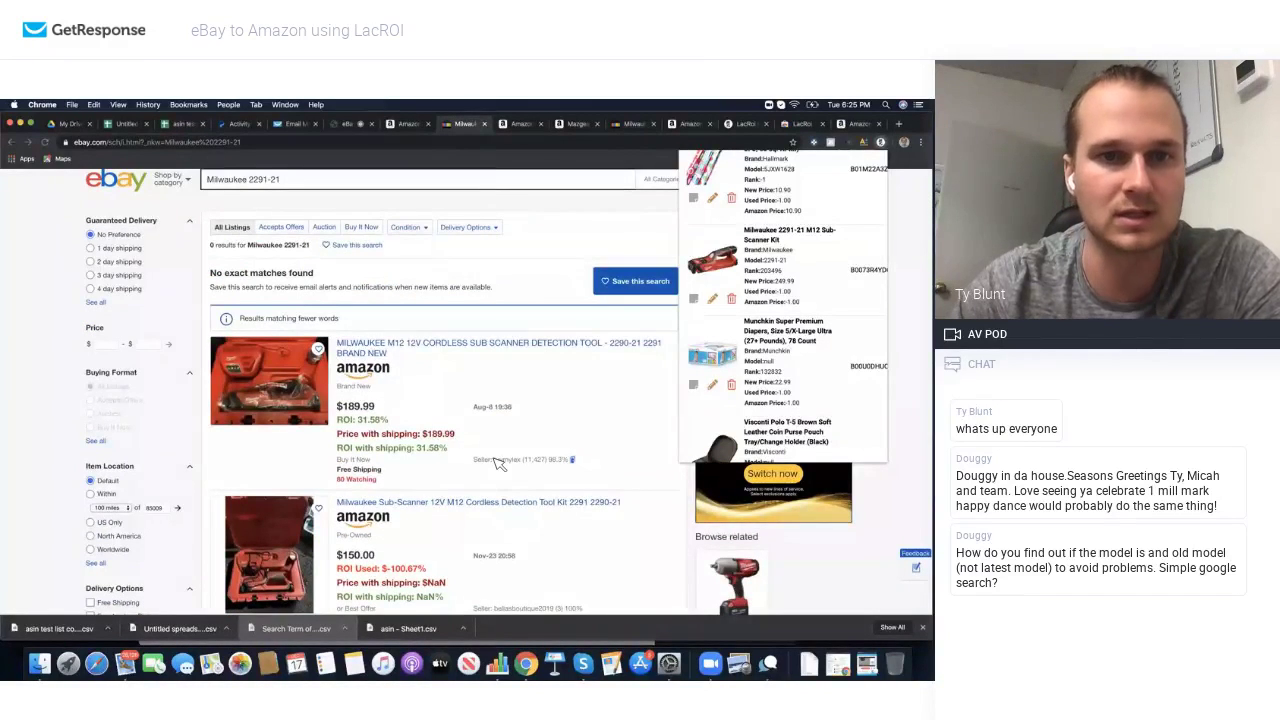
scroll(497, 463, "down", 8)
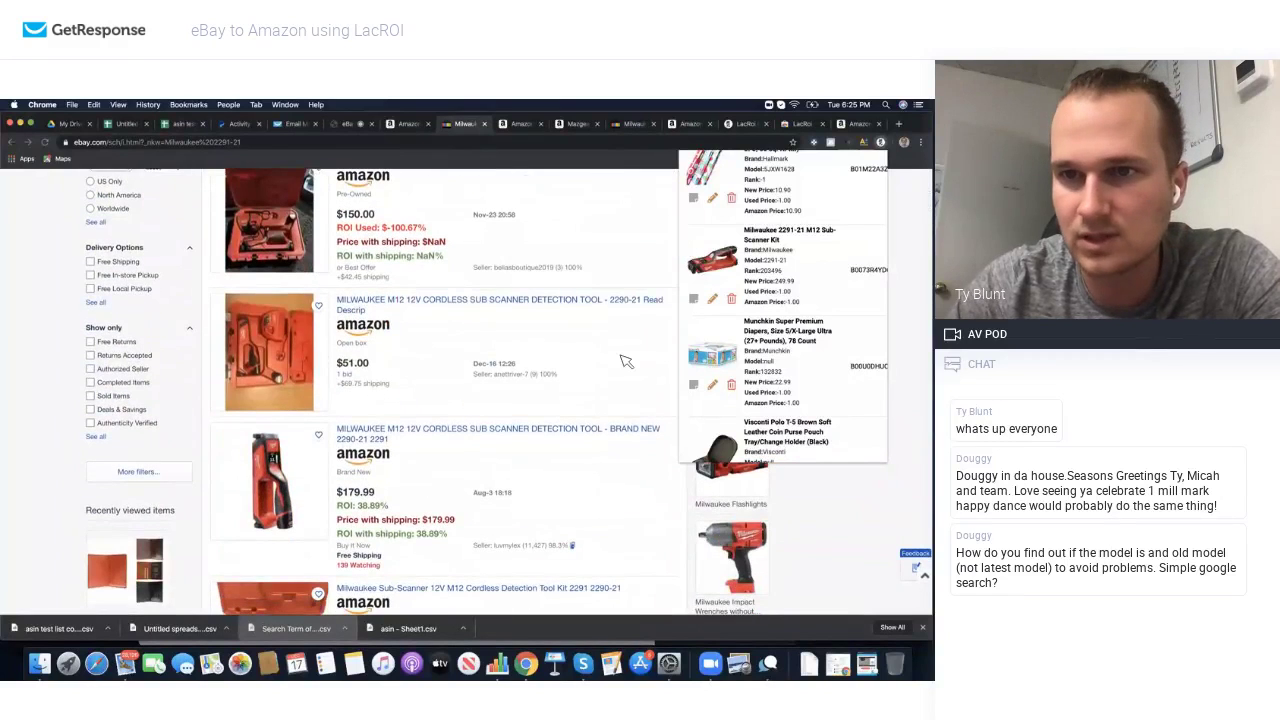
scroll(787, 383, "down", 3)
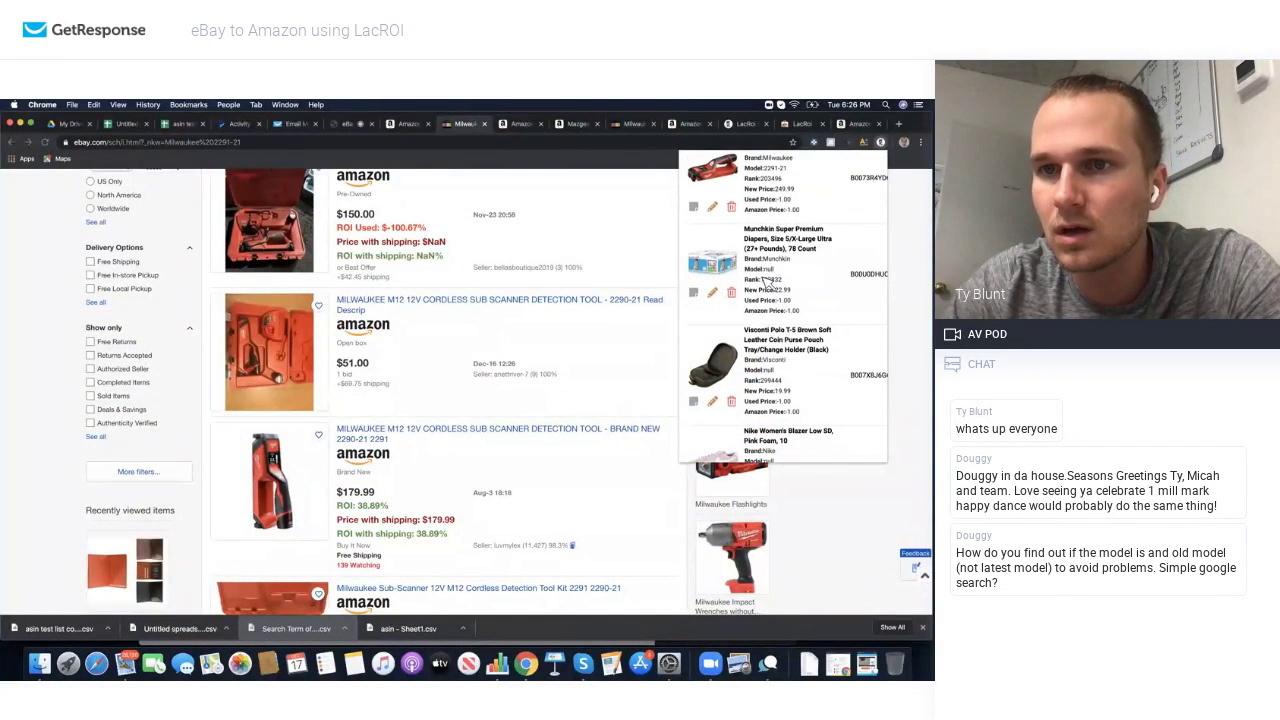
scroll(772, 318, "down", 6)
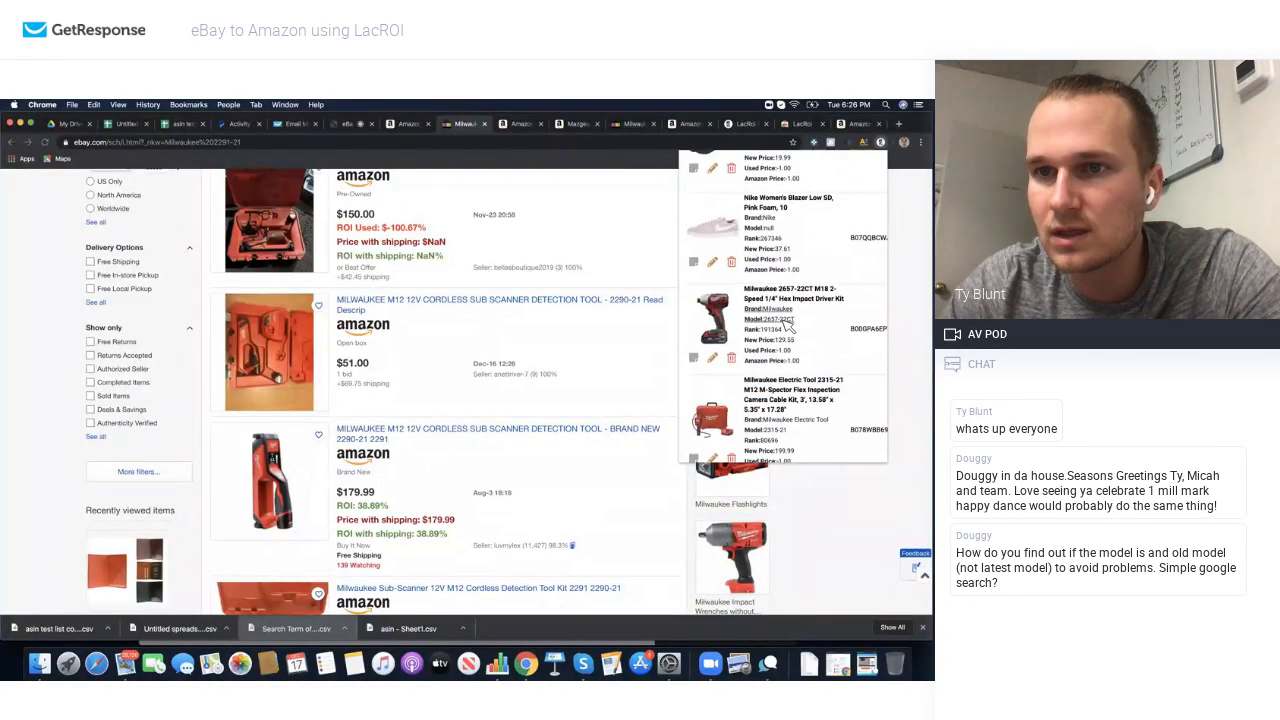
Step: Search eBay for the Milwaukee 2657-22CT and scroll through its results
left_click(788, 324)
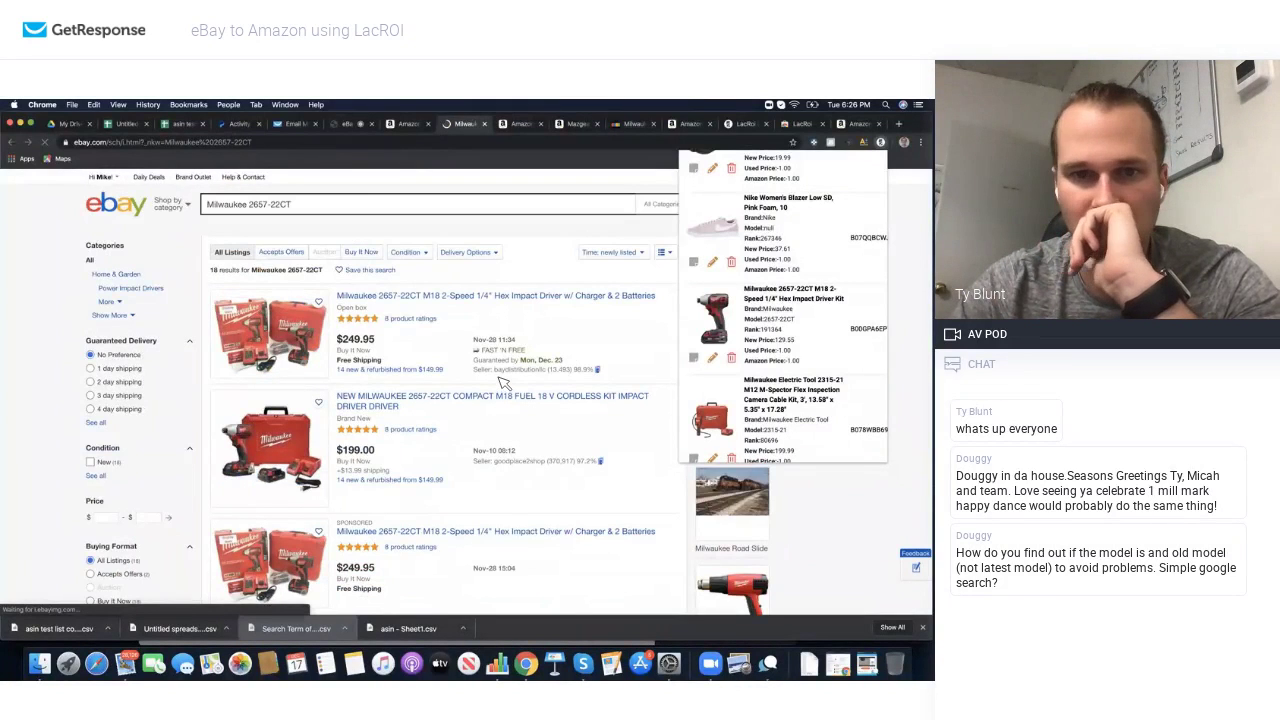
scroll(504, 383, "down", 10)
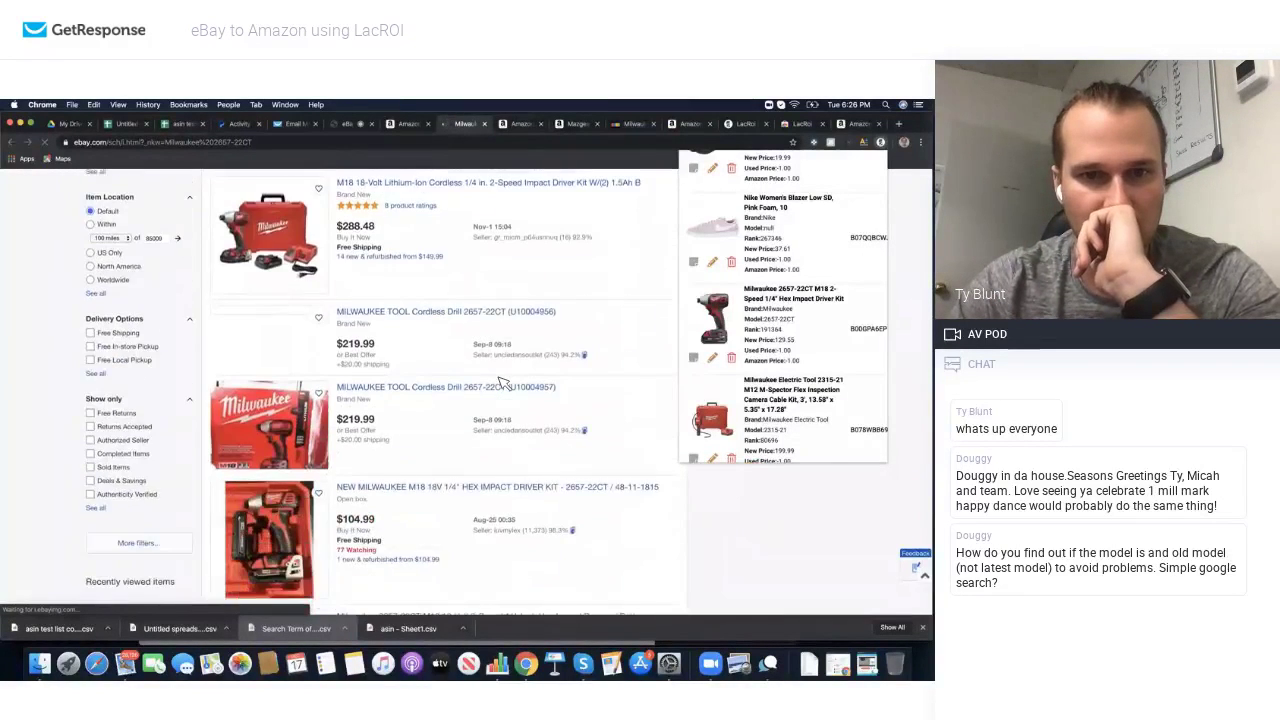
scroll(504, 383, "down", 6)
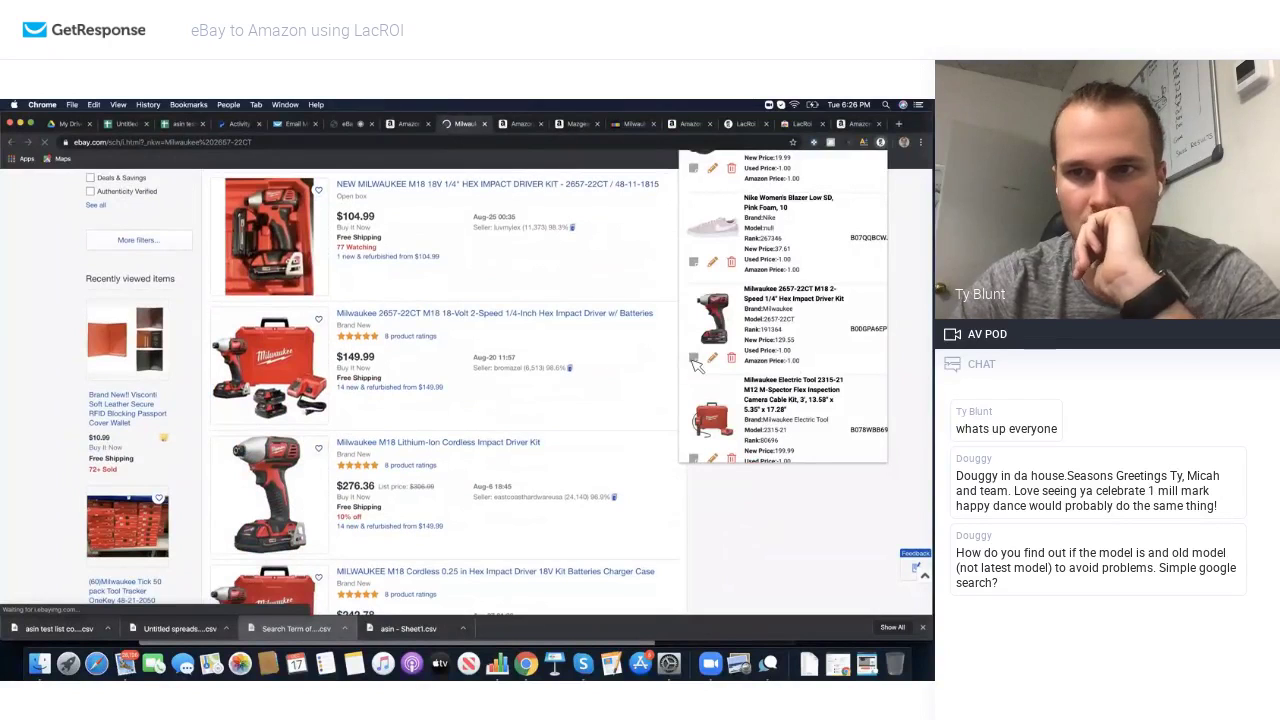
scroll(468, 428, "down", 5)
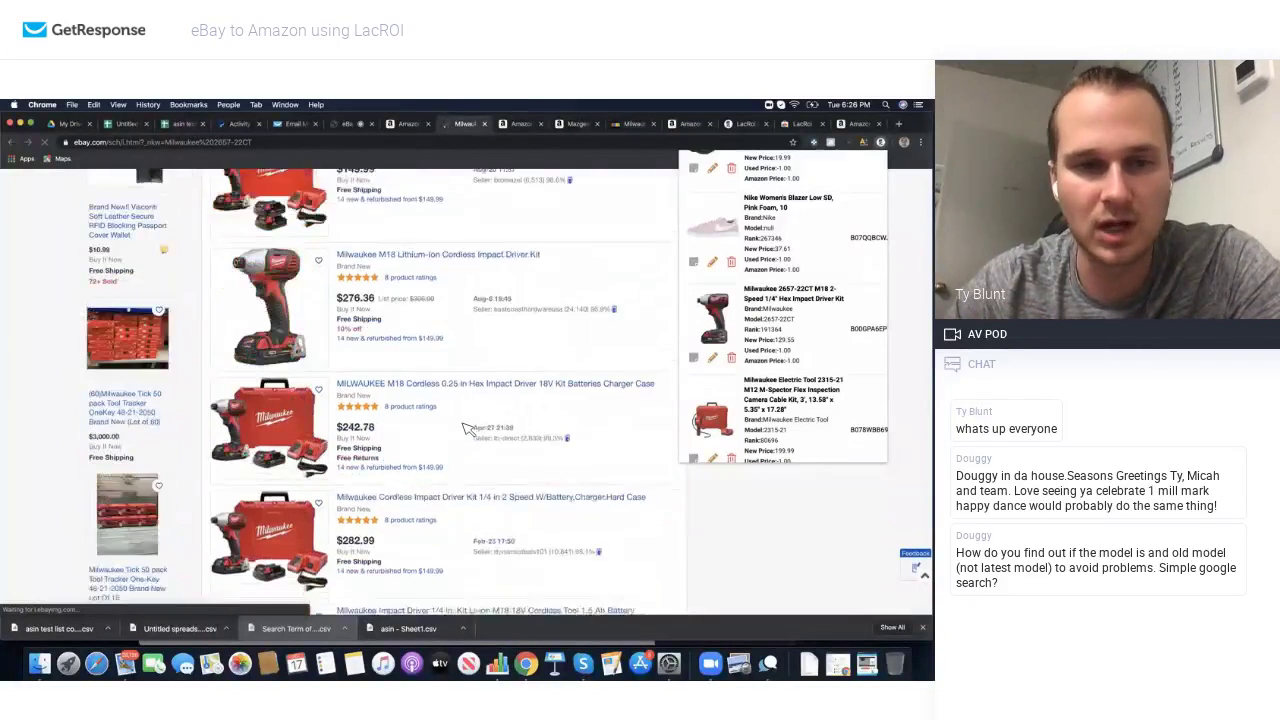
scroll(780, 395, "down", 2)
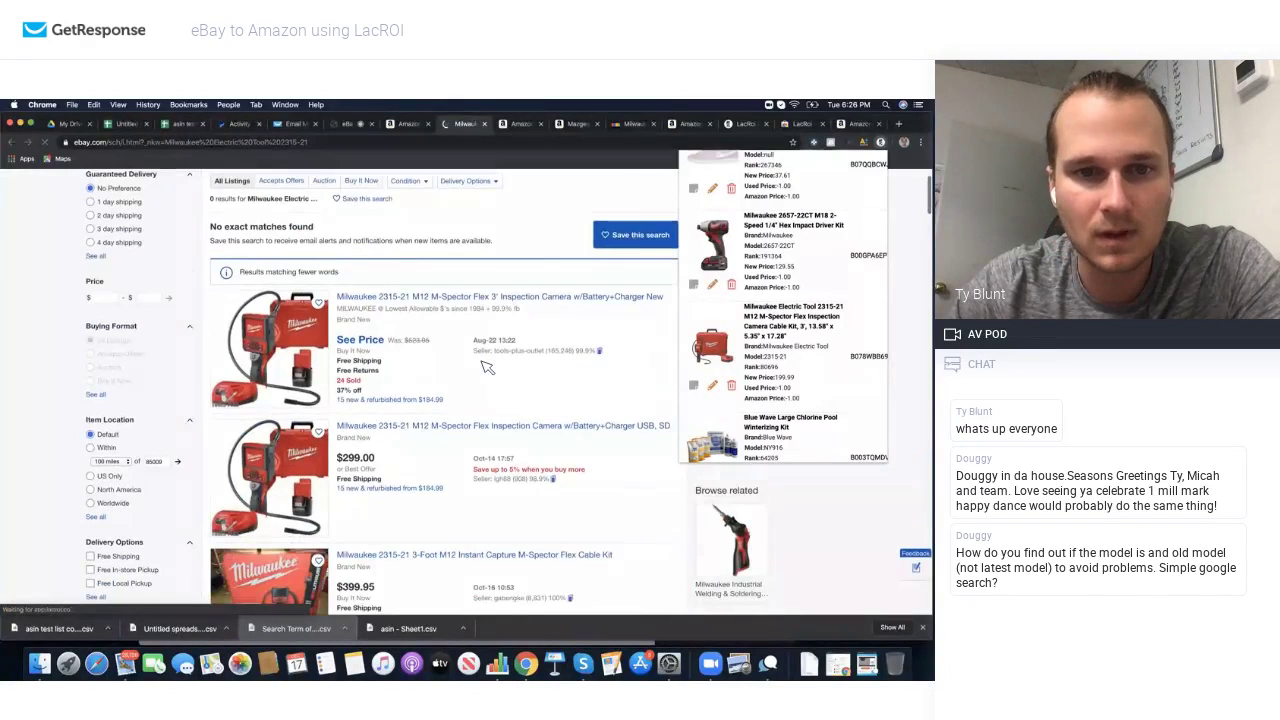
scroll(487, 367, "down", 5)
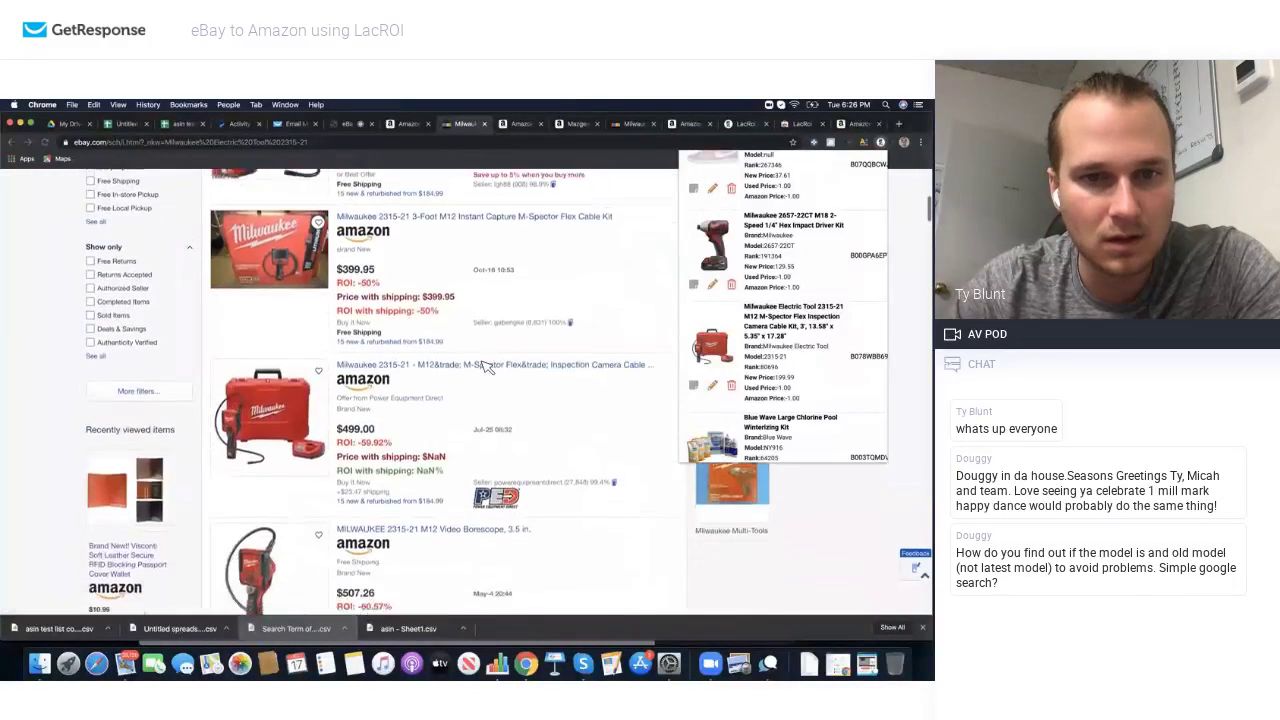
scroll(487, 367, "down", 10)
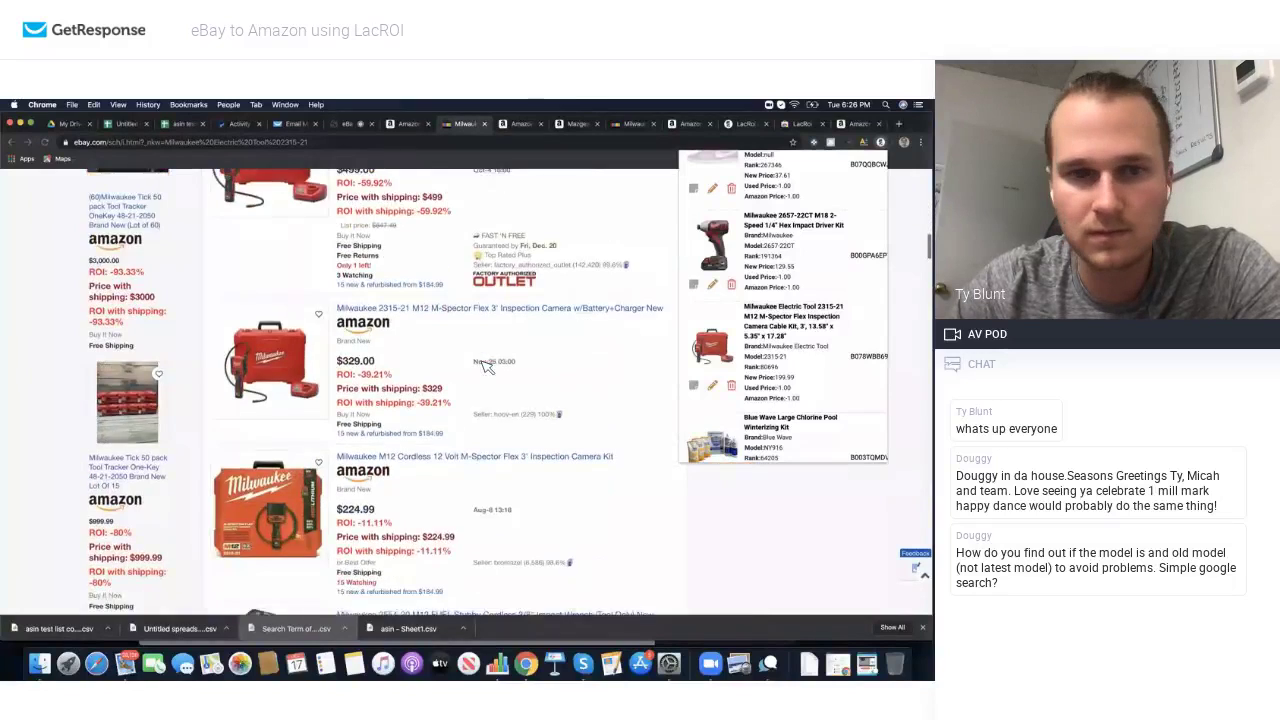
scroll(487, 367, "down", 5)
scroll(487, 367, "up", 4)
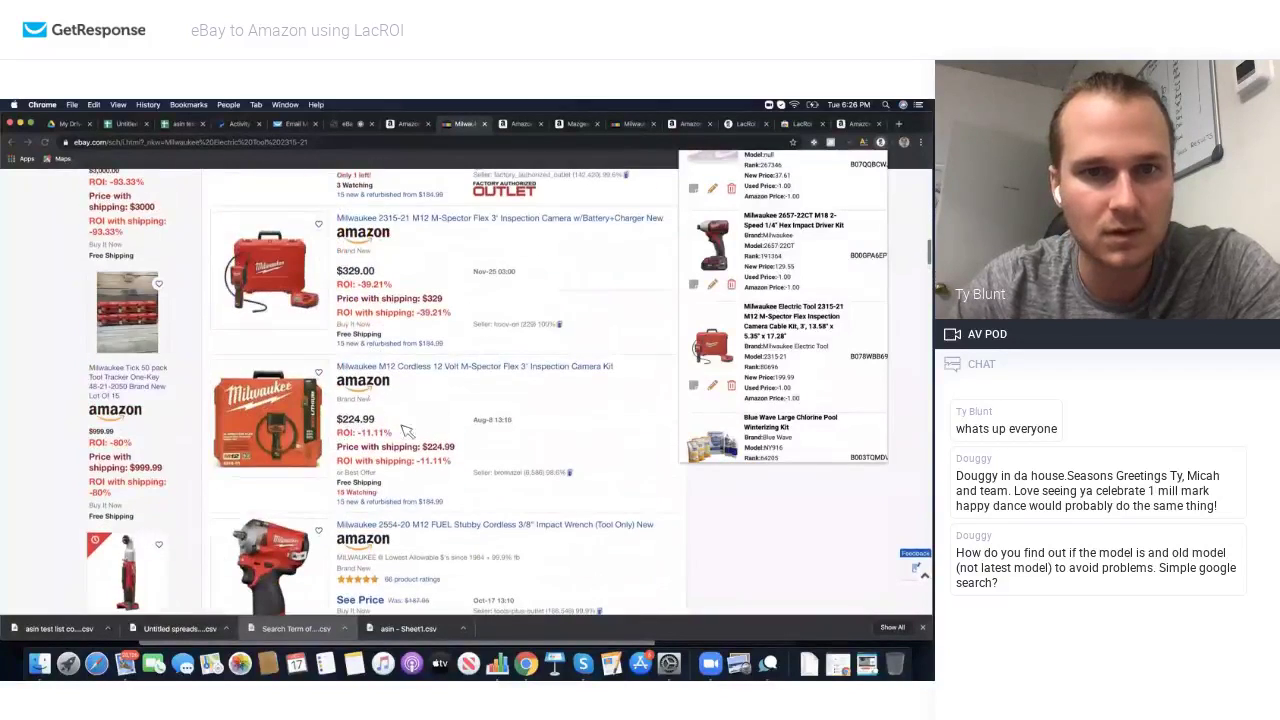
scroll(423, 458, "down", 8)
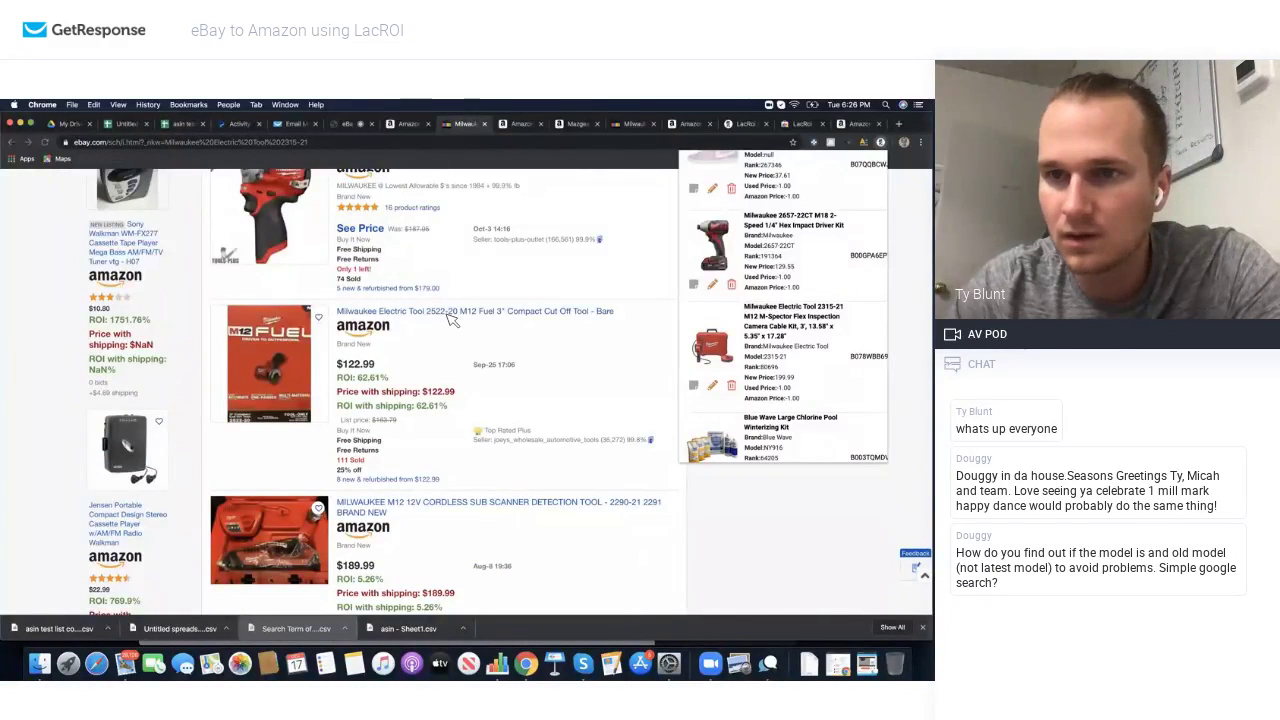
scroll(448, 380, "down", 10)
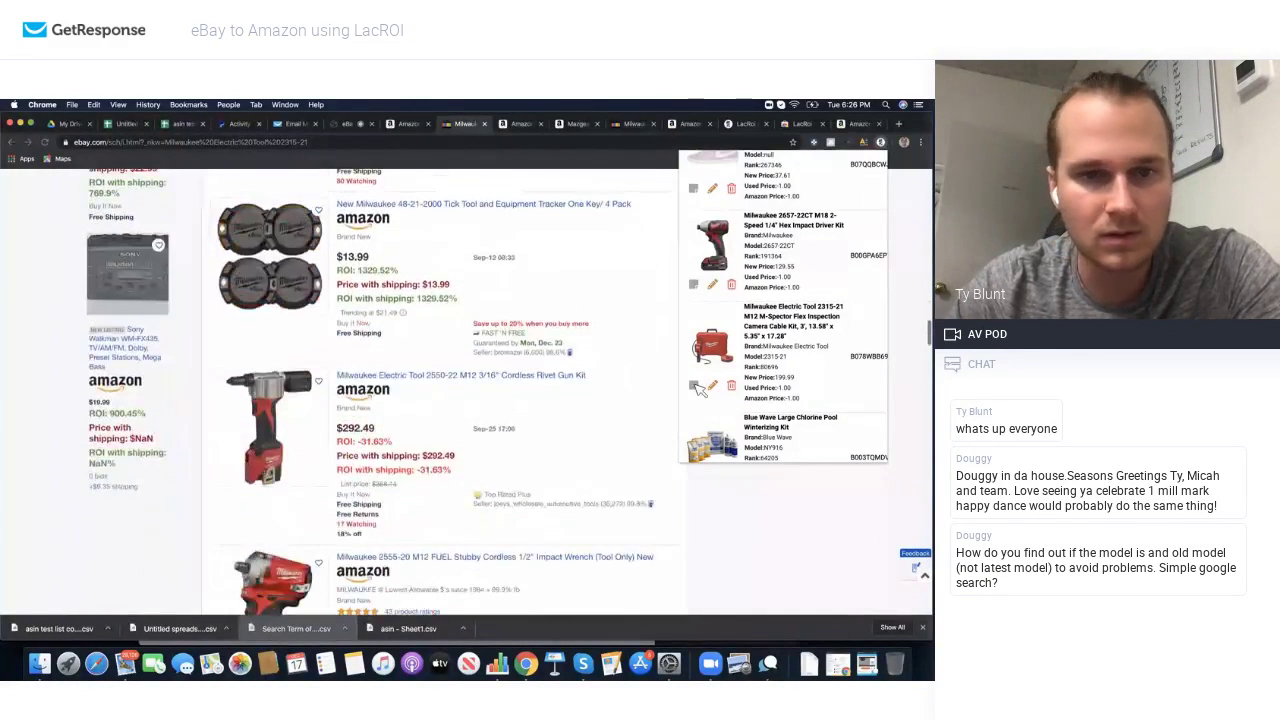
scroll(743, 392, "down", 3)
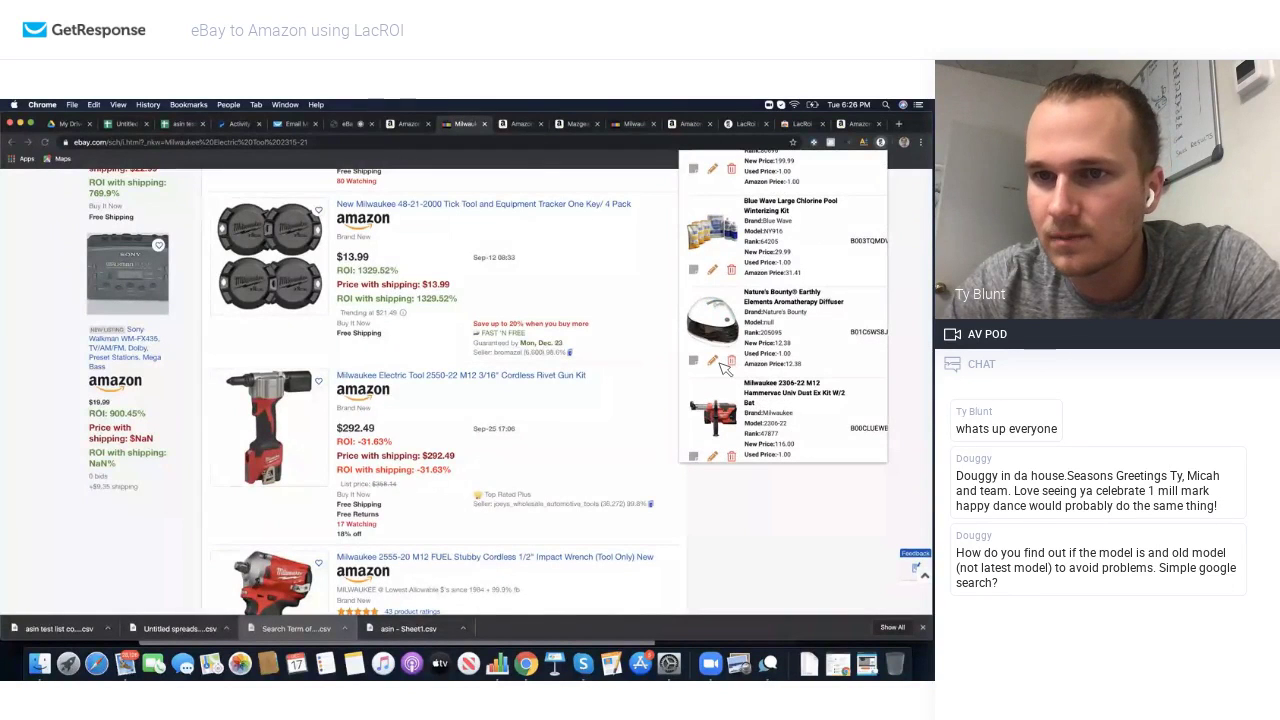
scroll(828, 394, "down", 1)
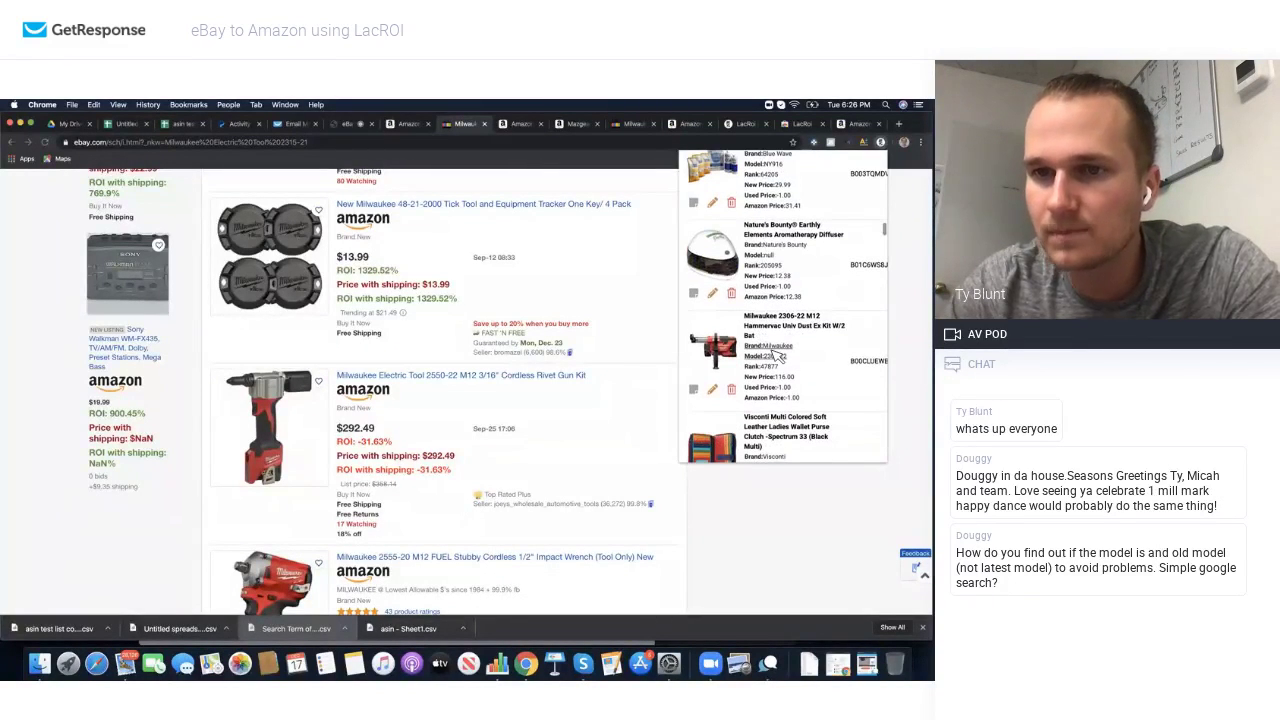
Step: Search eBay for the Milwaukee 2306-22, finding a $50.00 HammerVac kit at 132% ROI
left_click(776, 352)
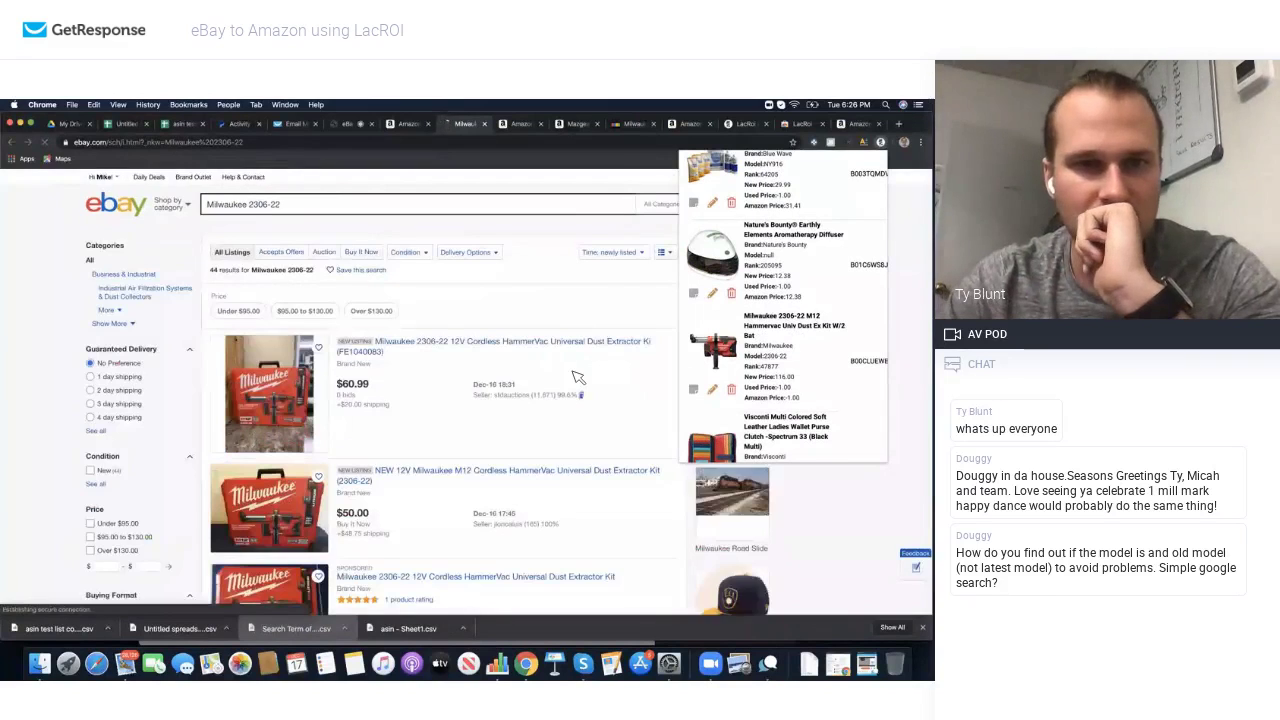
scroll(480, 390, "down", 3)
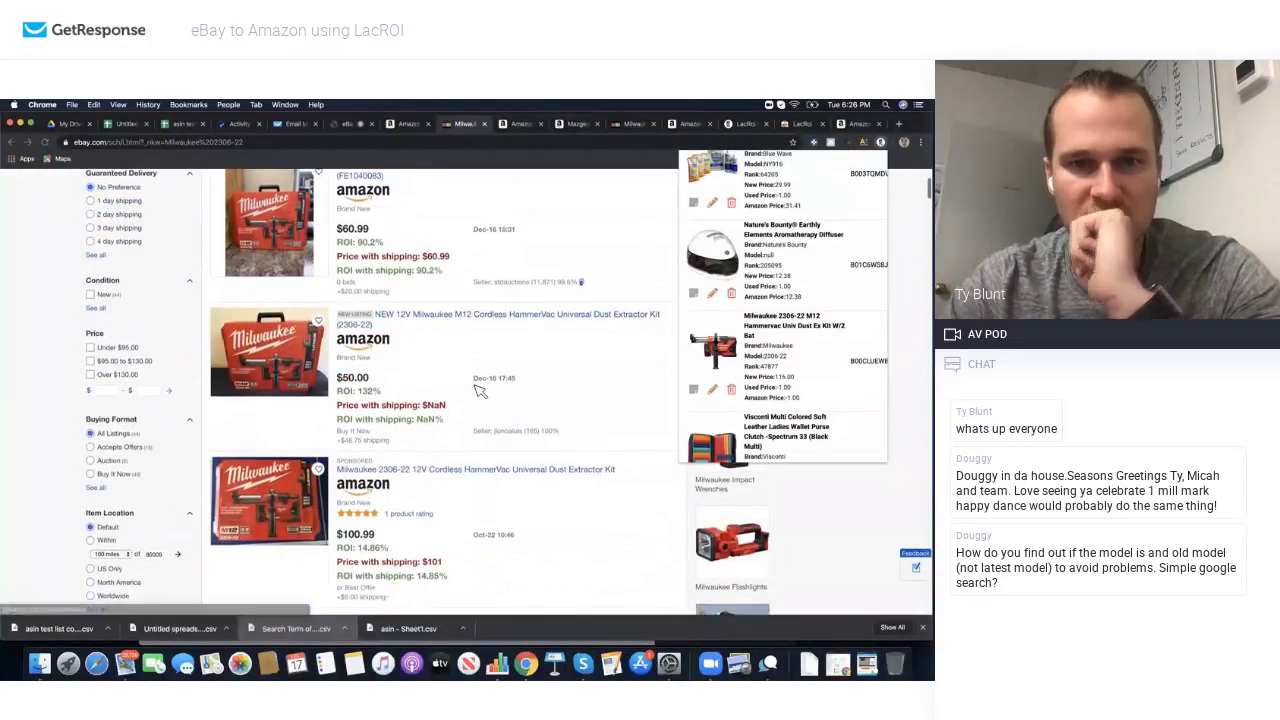
scroll(440, 375, "down", 2)
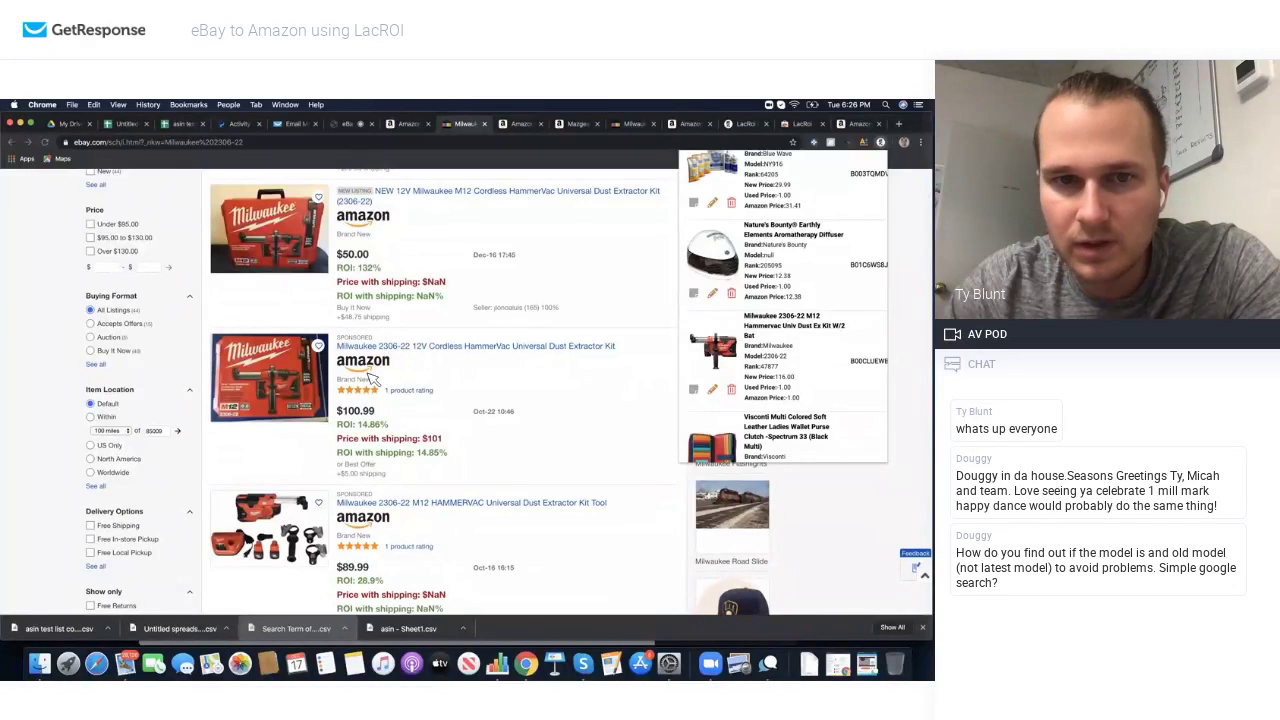
scroll(415, 418, "up", 2)
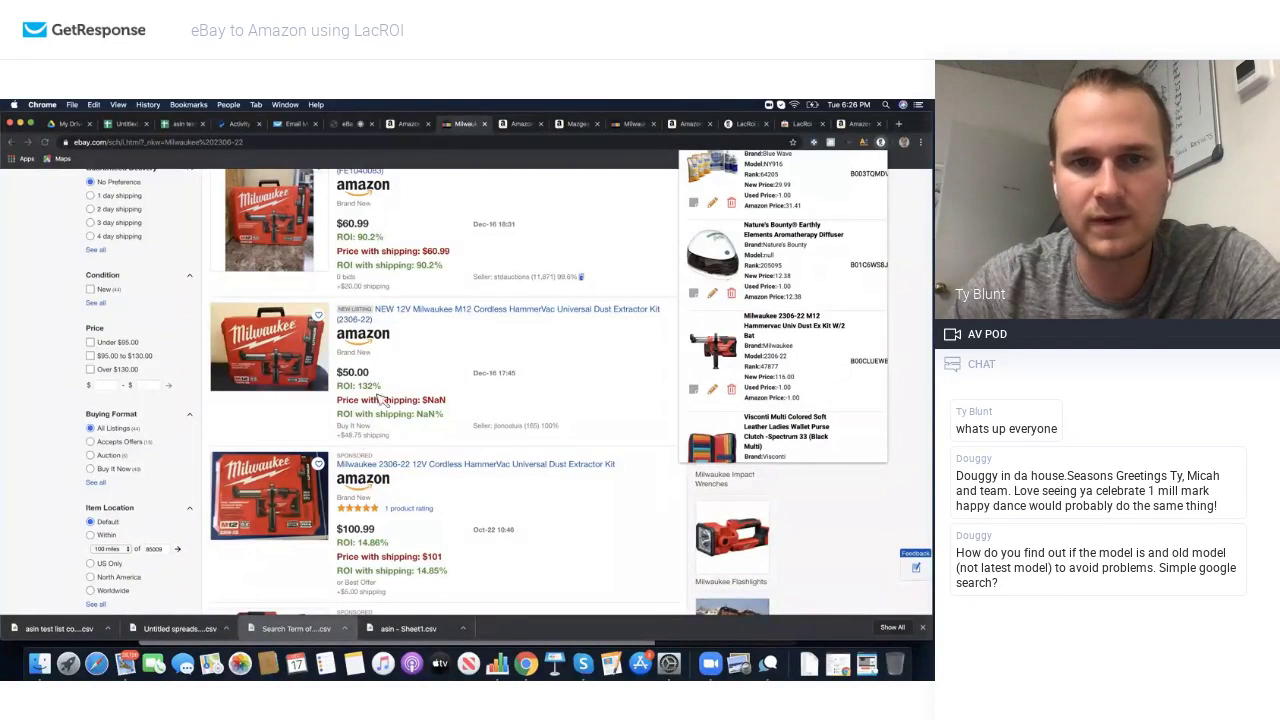
scroll(405, 360, "up", 1)
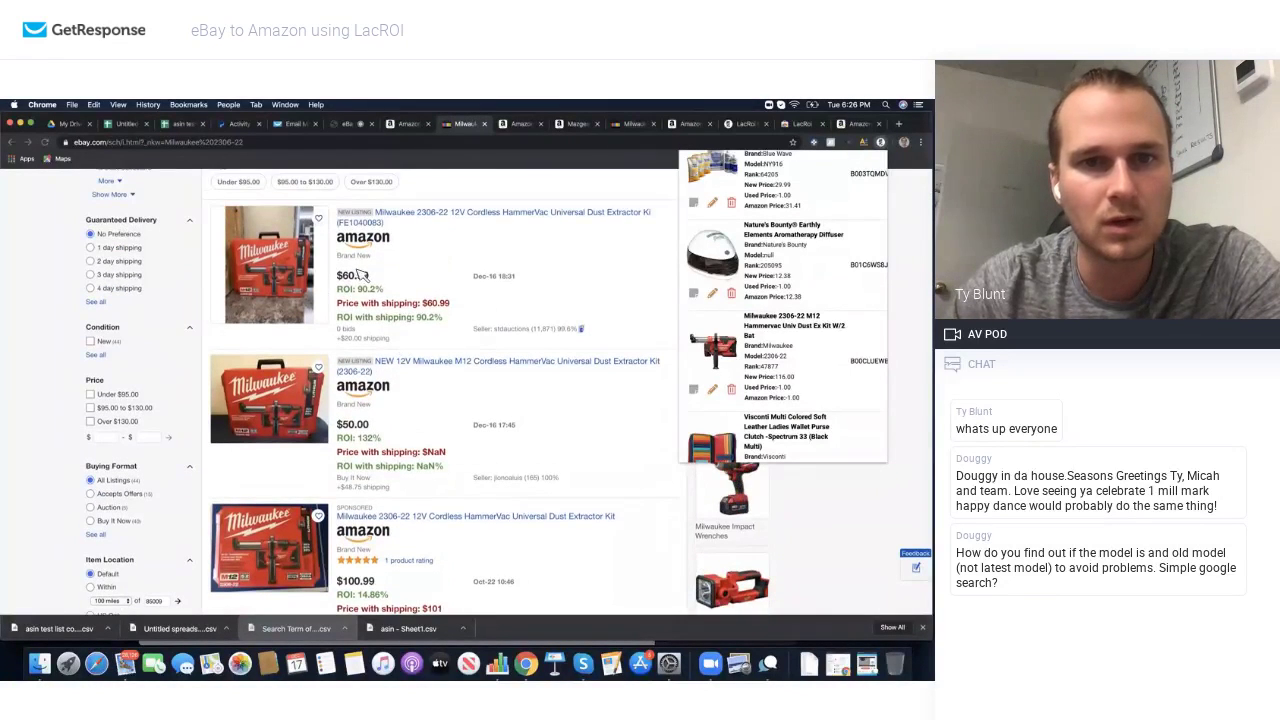
scroll(372, 280, "down", 8)
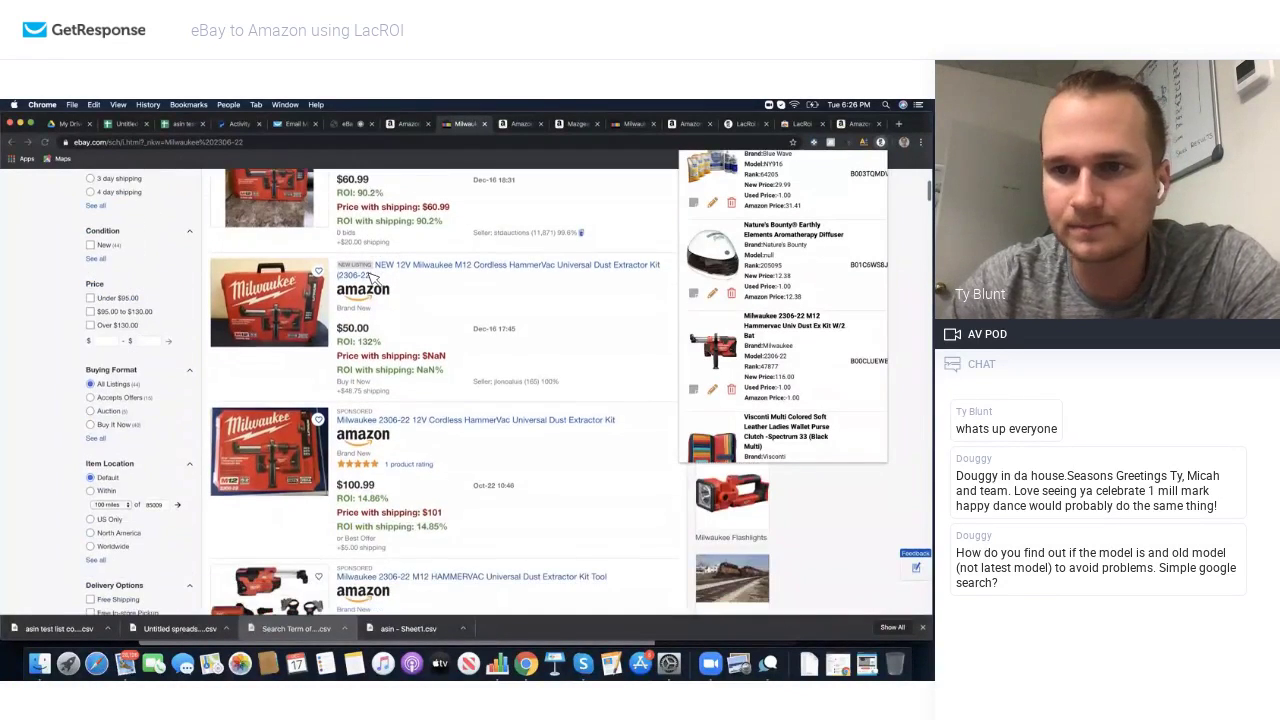
scroll(378, 395, "down", 5)
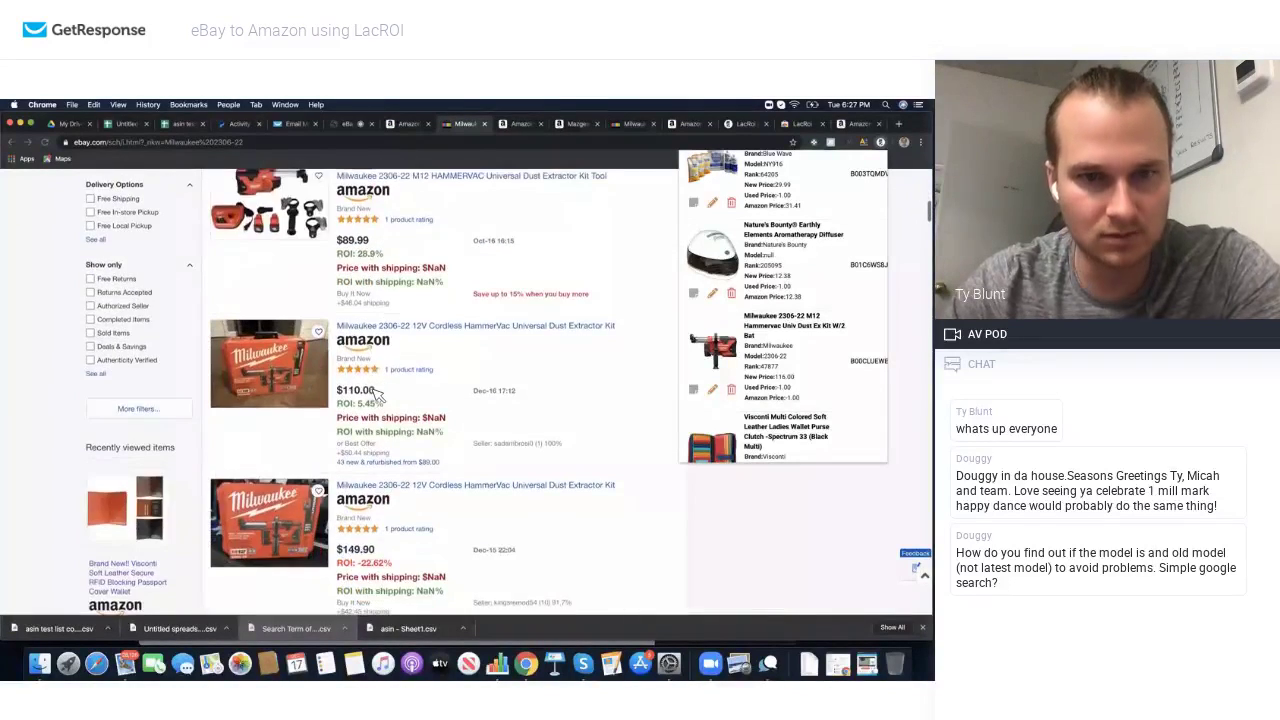
scroll(375, 450, "down", 7)
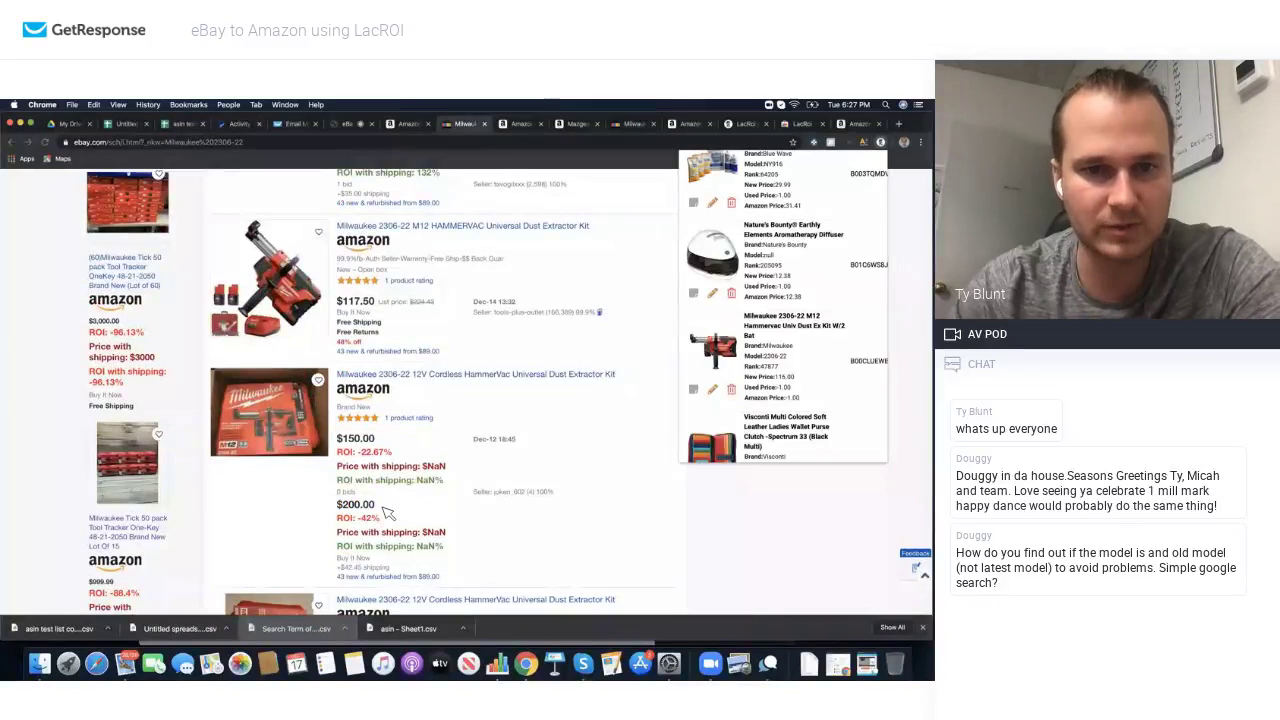
scroll(372, 518, "down", 7)
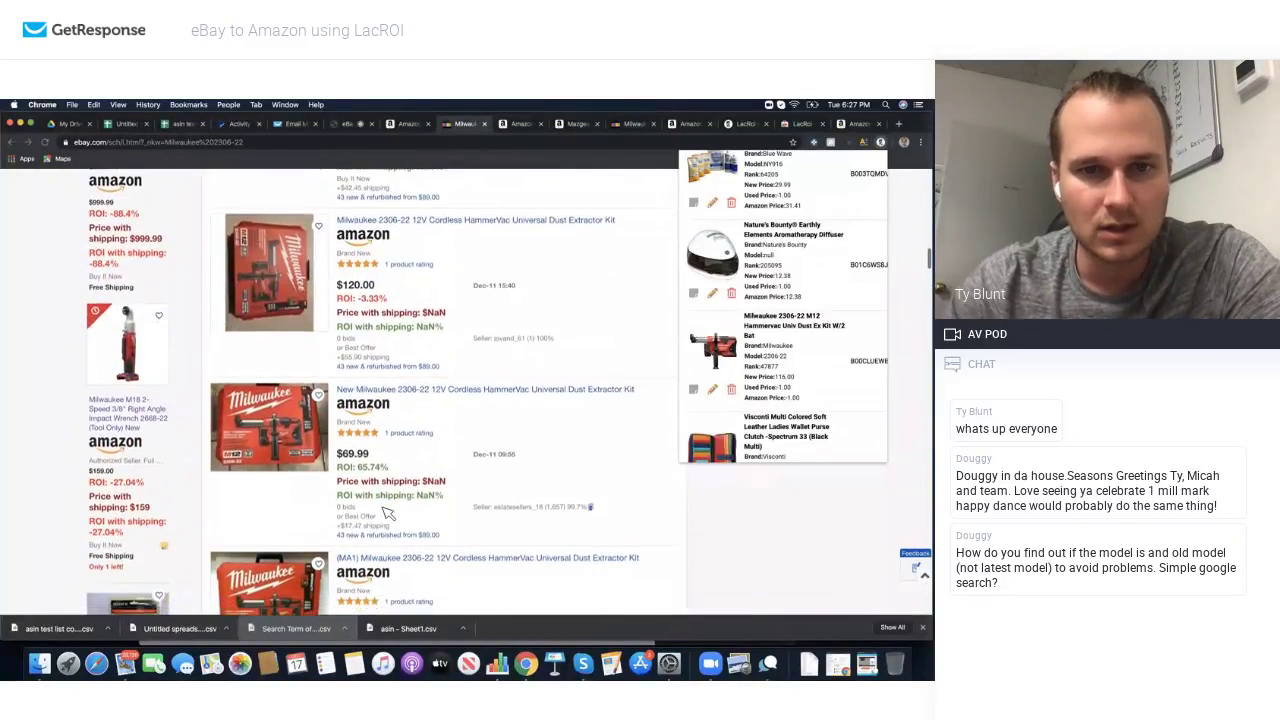
scroll(385, 500, "down", 2)
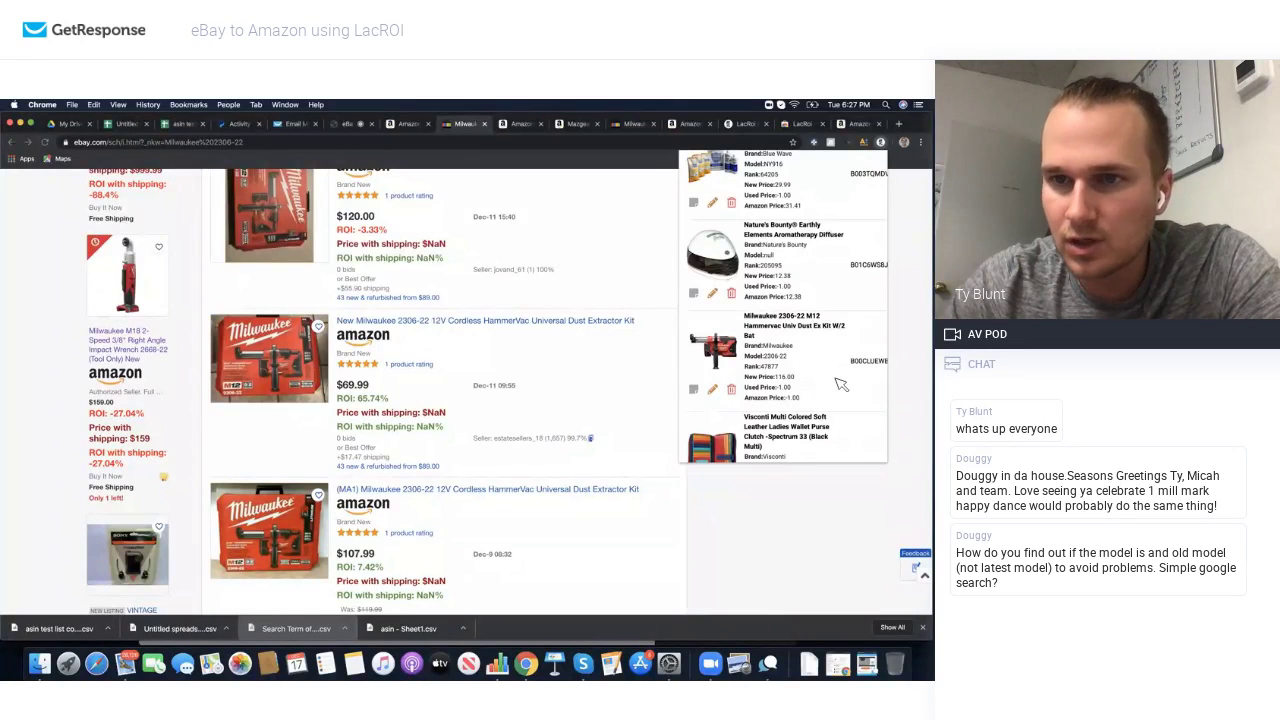
Step: Open the Milwaukee 2306-22 HammerVac Amazon page: $118.85, rank 47,877, $86.96 FBA net
left_click(865, 361)
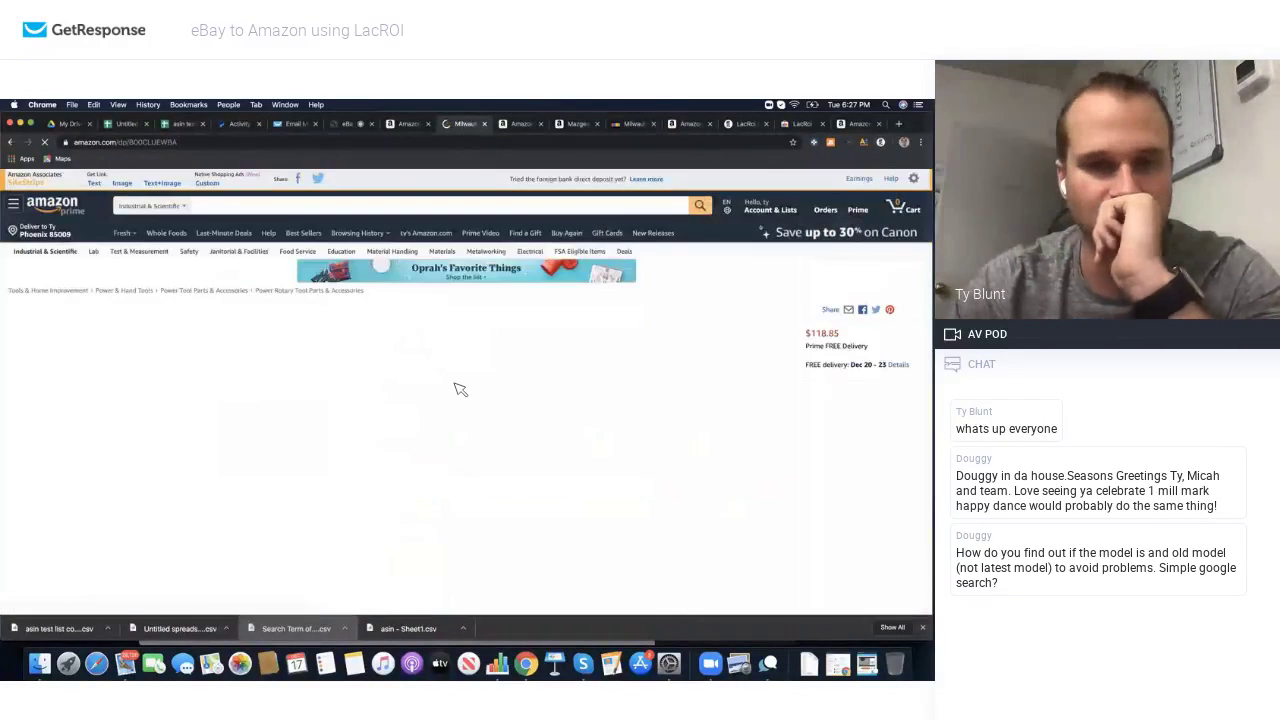
scroll(460, 389, "down", 10)
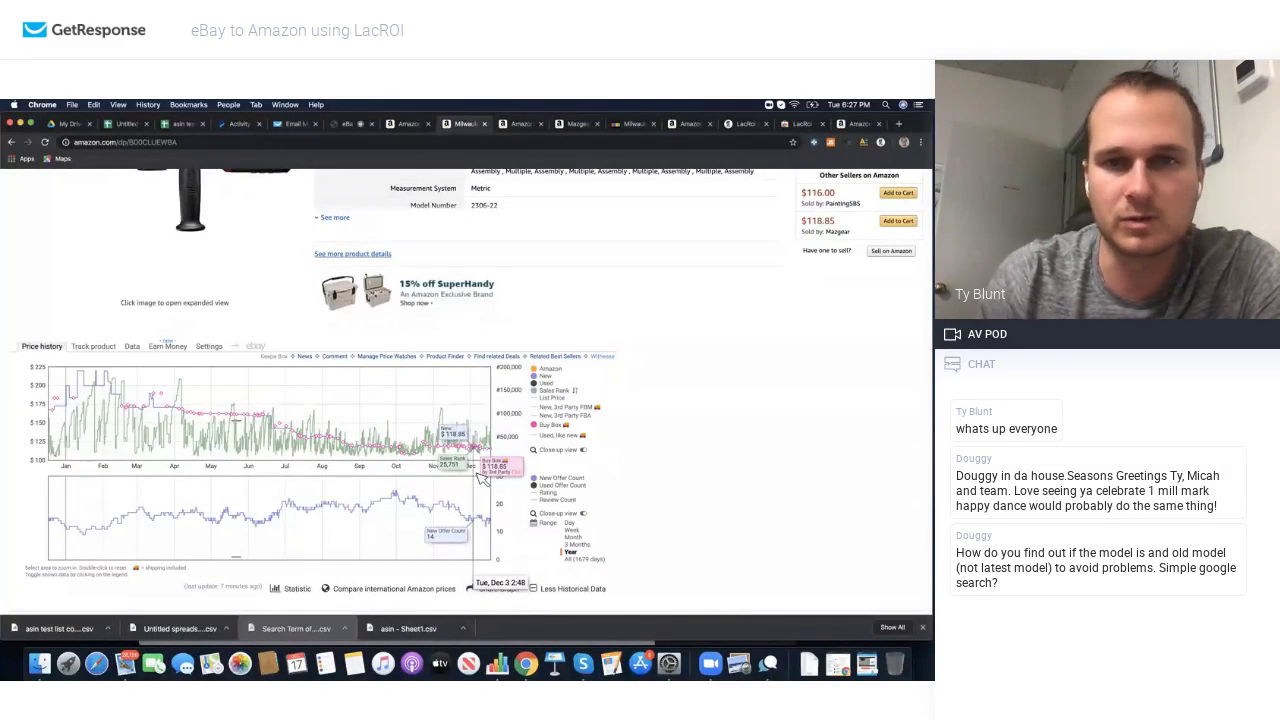
scroll(482, 478, "up", 10)
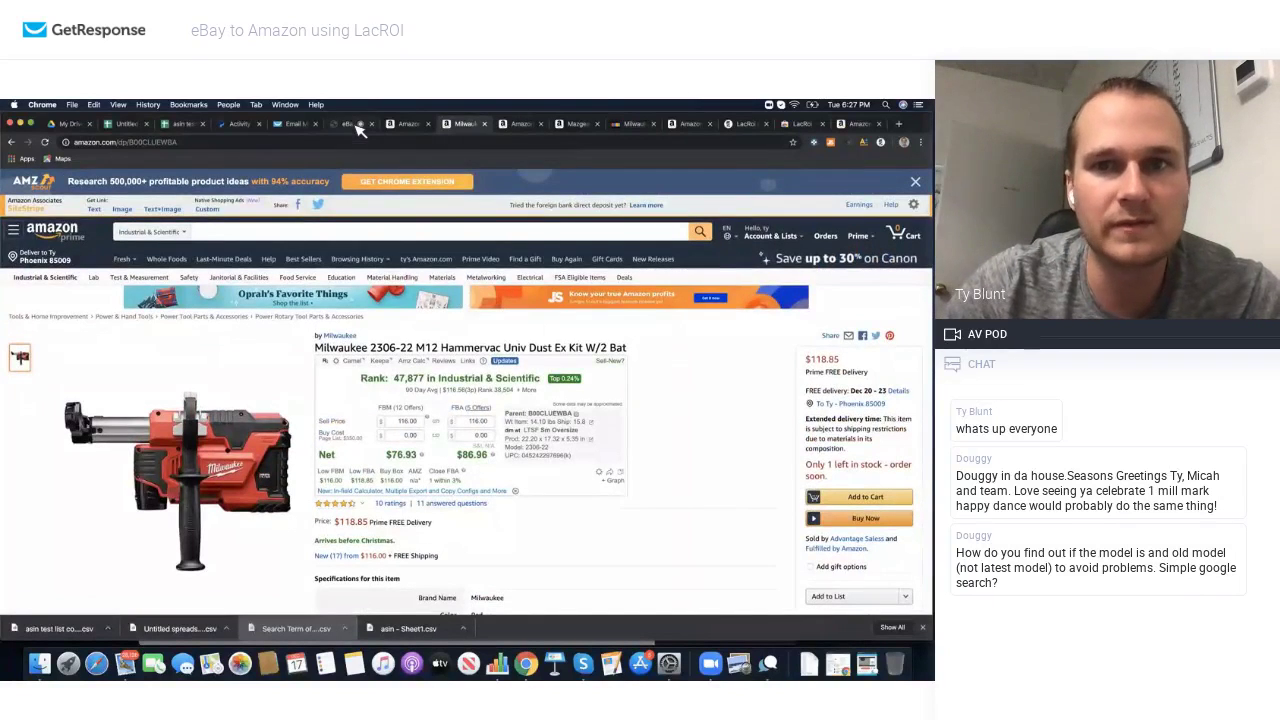
Step: Switch to the 'eBay to Amazon using LacROI' webinar room to see the attendee chat
left_click(356, 125)
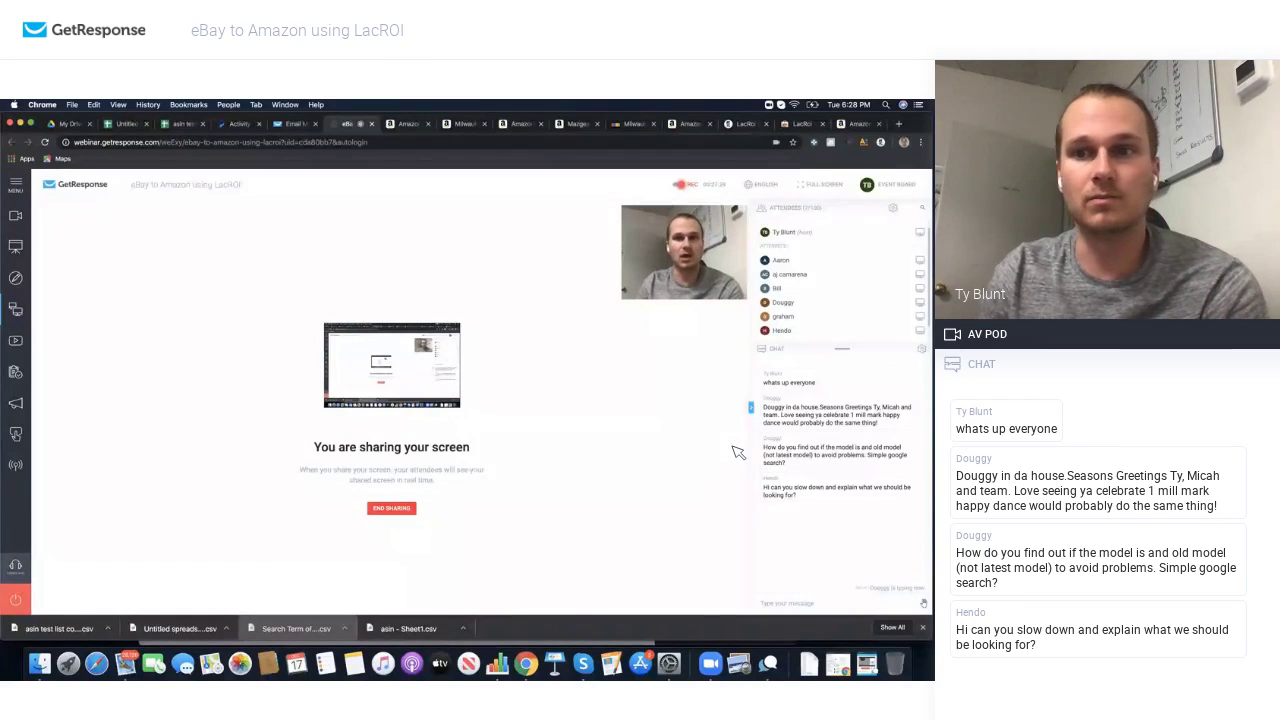
mouse_move(703, 289)
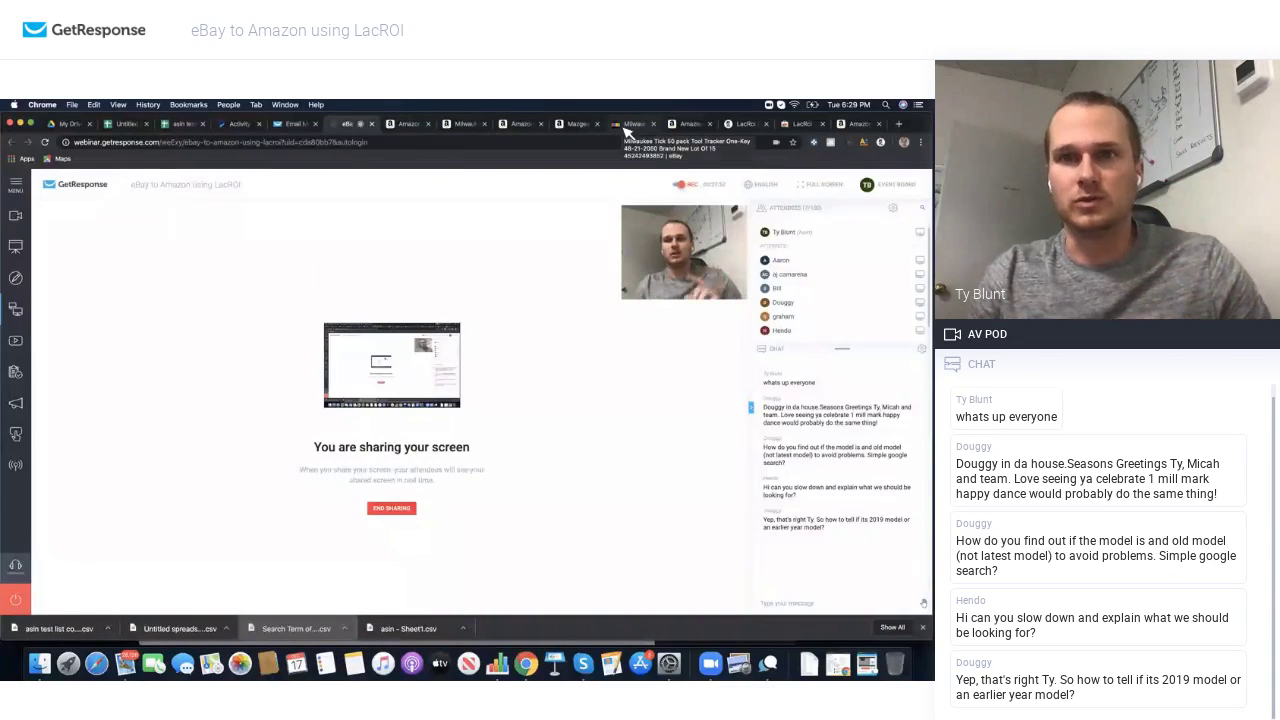
Step: Review the US $999.99 Milwaukee Tick 48-21-2050 lot-of-15 listing's specifics and description
left_click(624, 125)
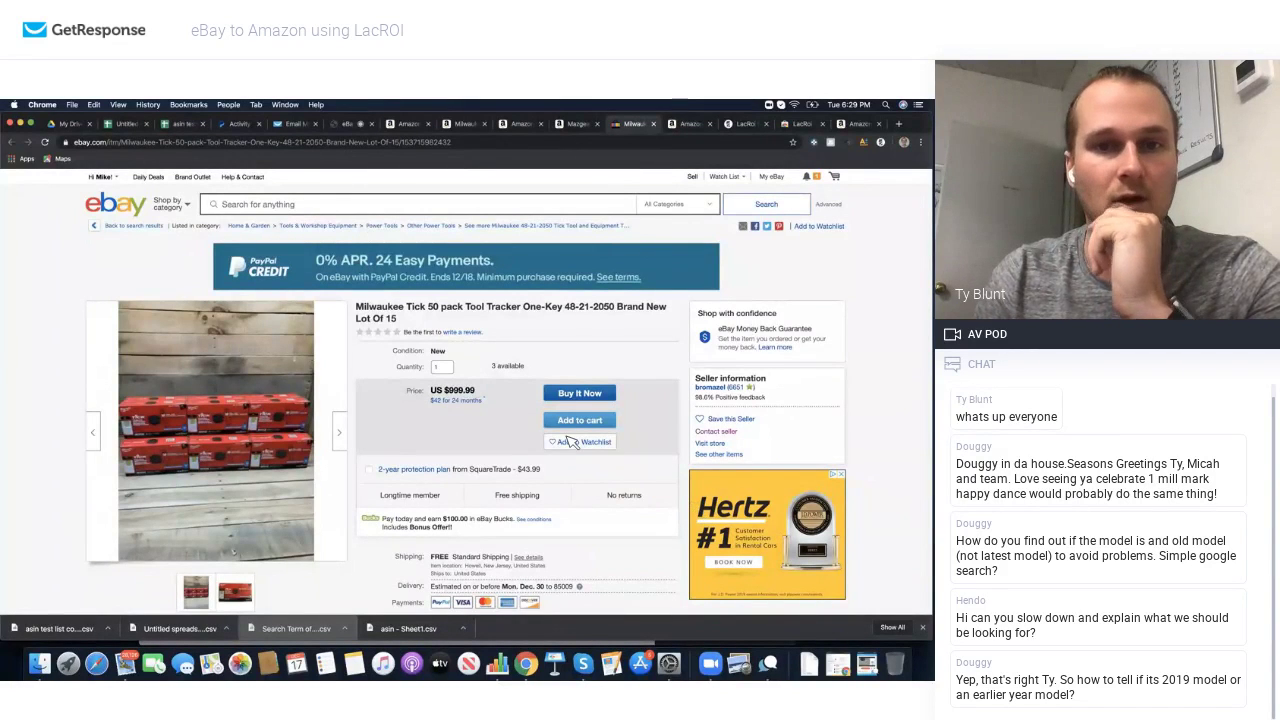
left_click(397, 143)
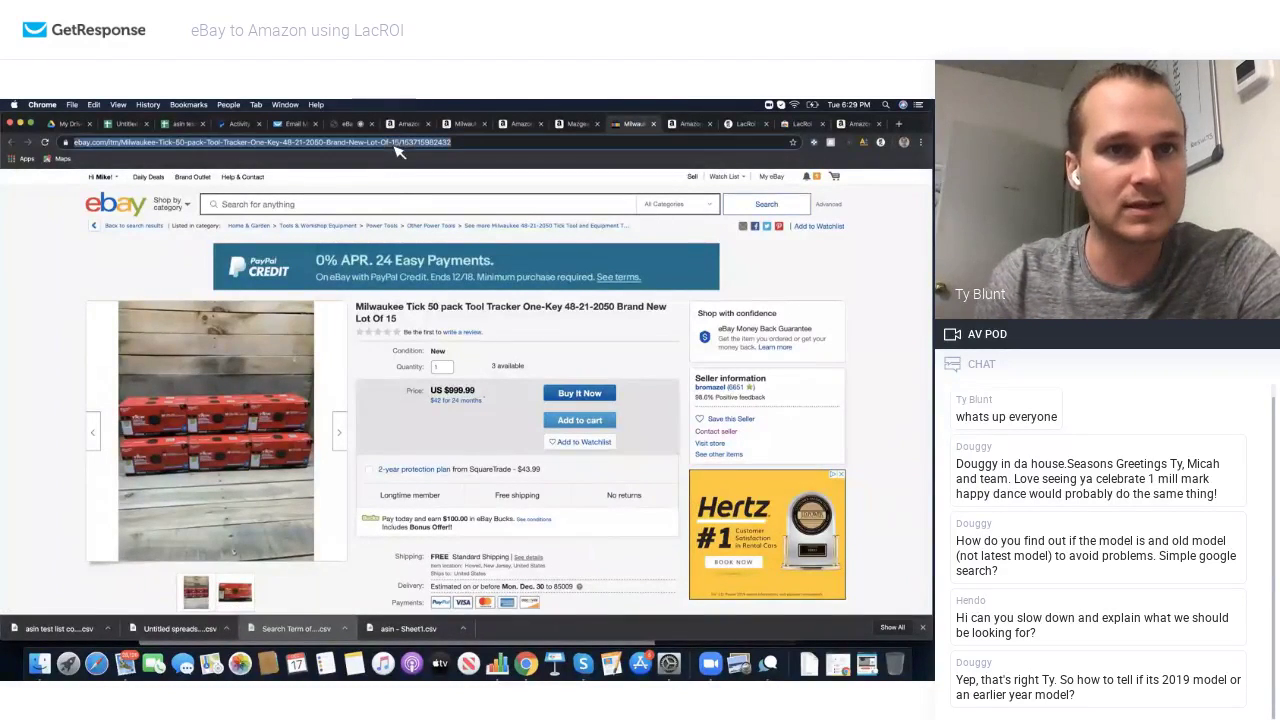
scroll(407, 280, "down", 2)
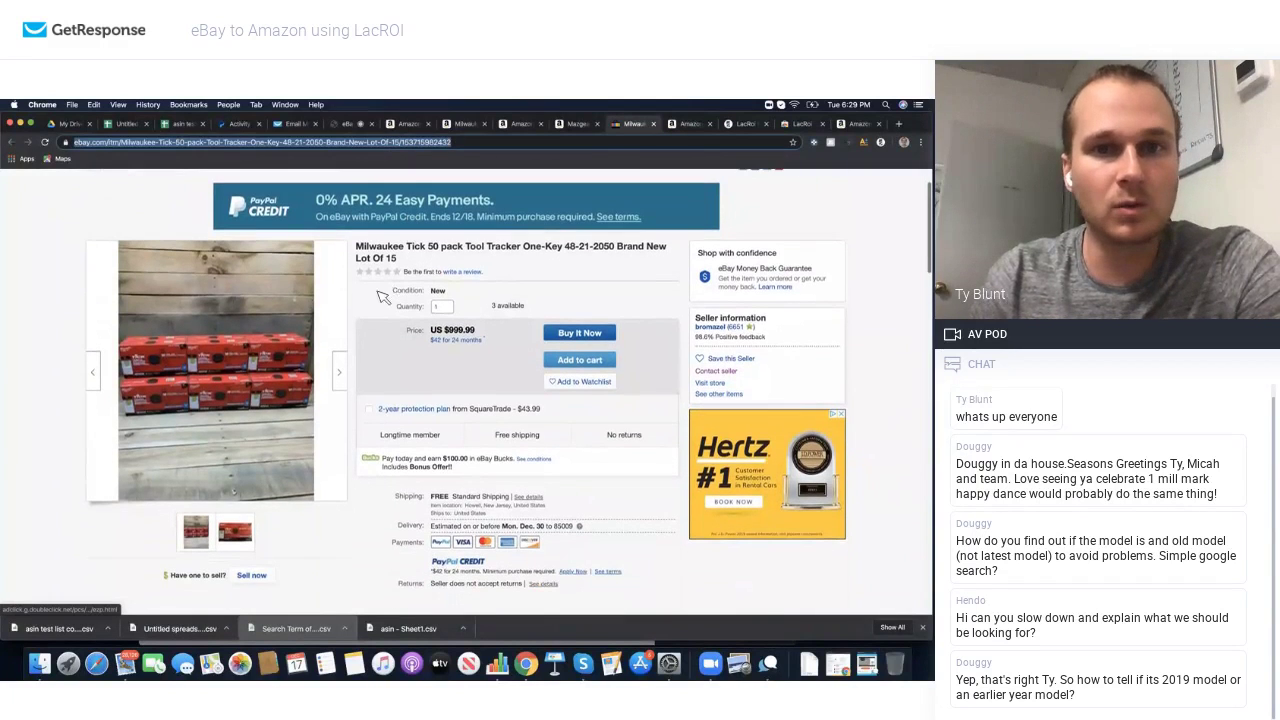
left_click(379, 293)
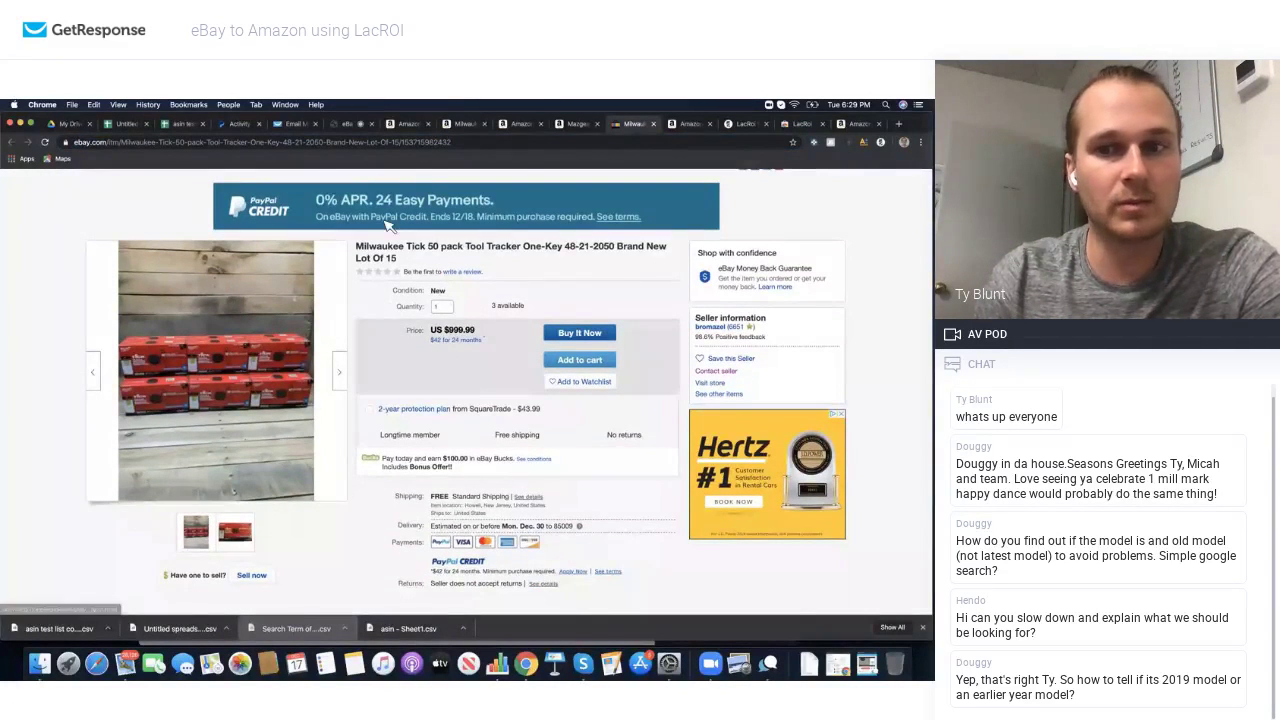
scroll(380, 300, "down", 10)
scroll(370, 399, "down", 5)
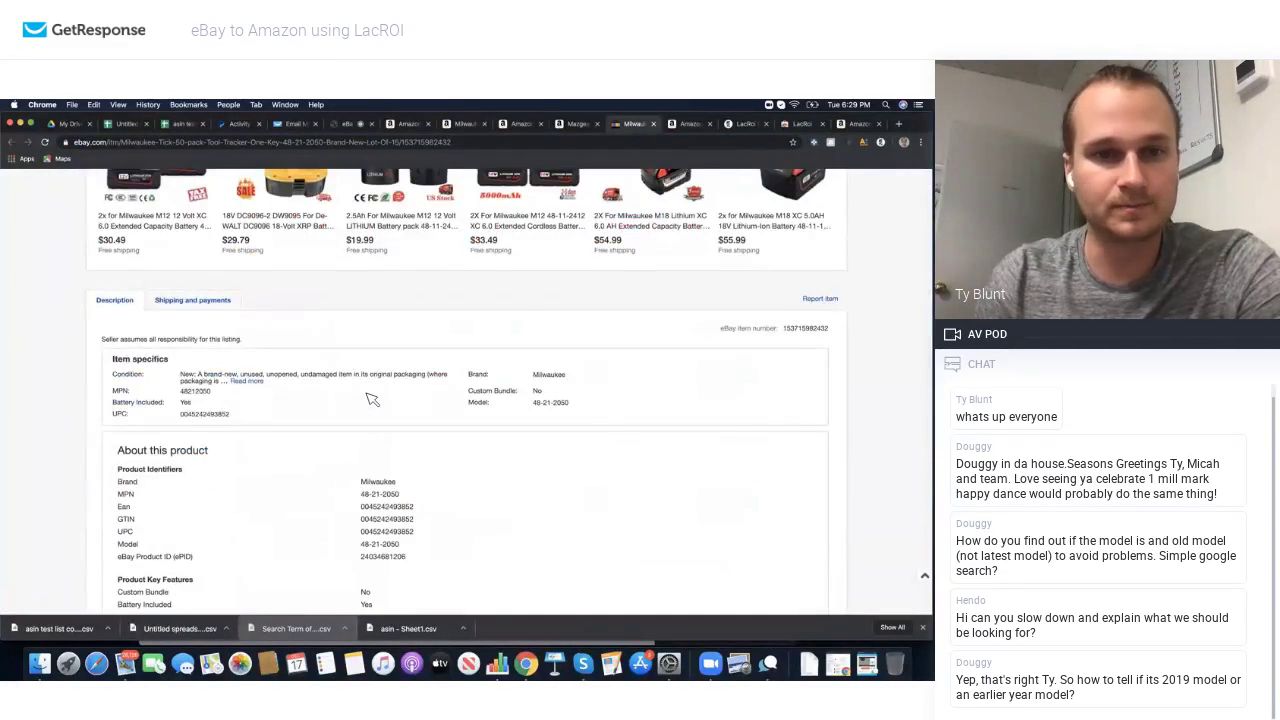
scroll(370, 399, "down", 8)
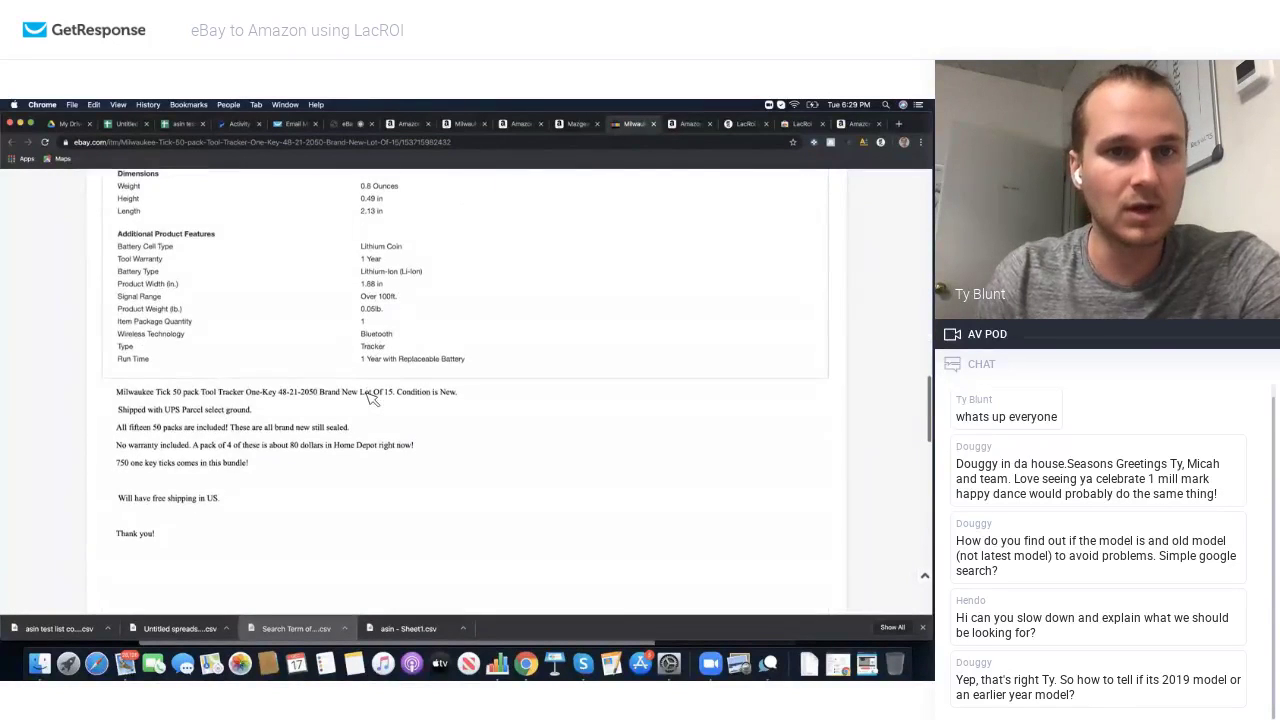
scroll(224, 478, "up", 20)
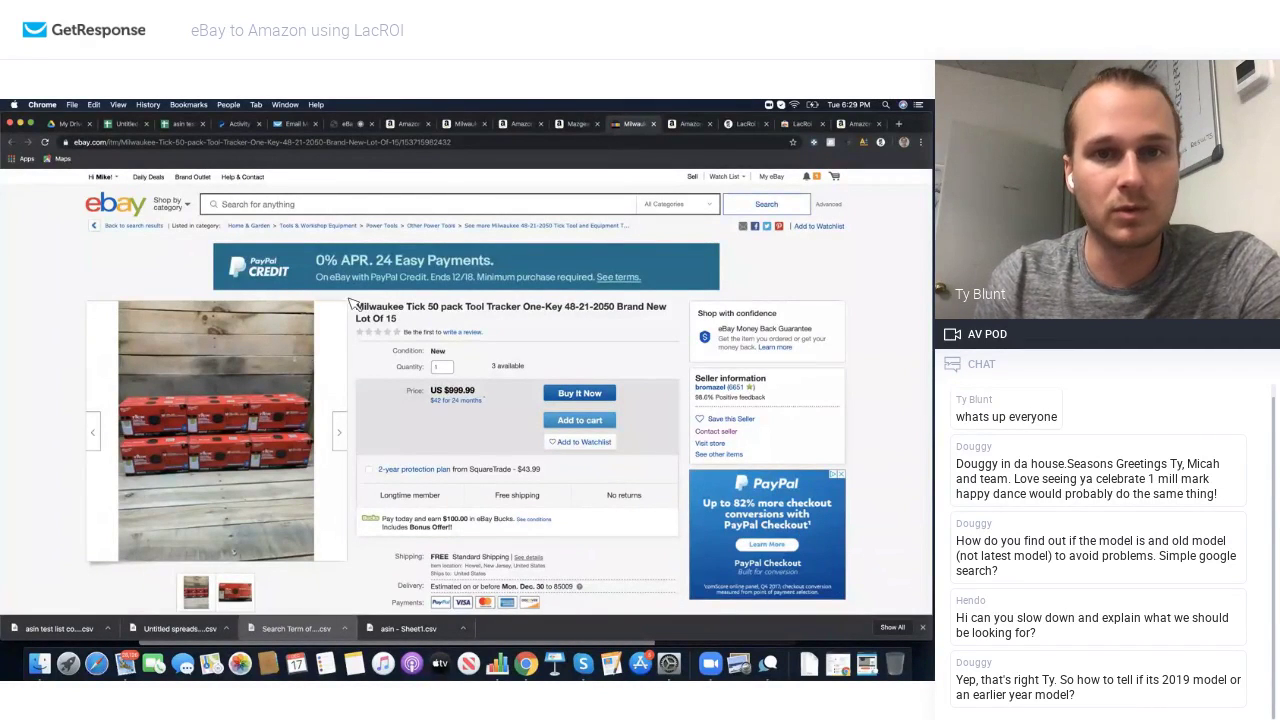
Step: Search Amazon for the Milwaukee 48-21-2050 model copied from the eBay listing title
triple_click(357, 308)
left_click_drag(592, 305, 614, 308)
key("super+c")
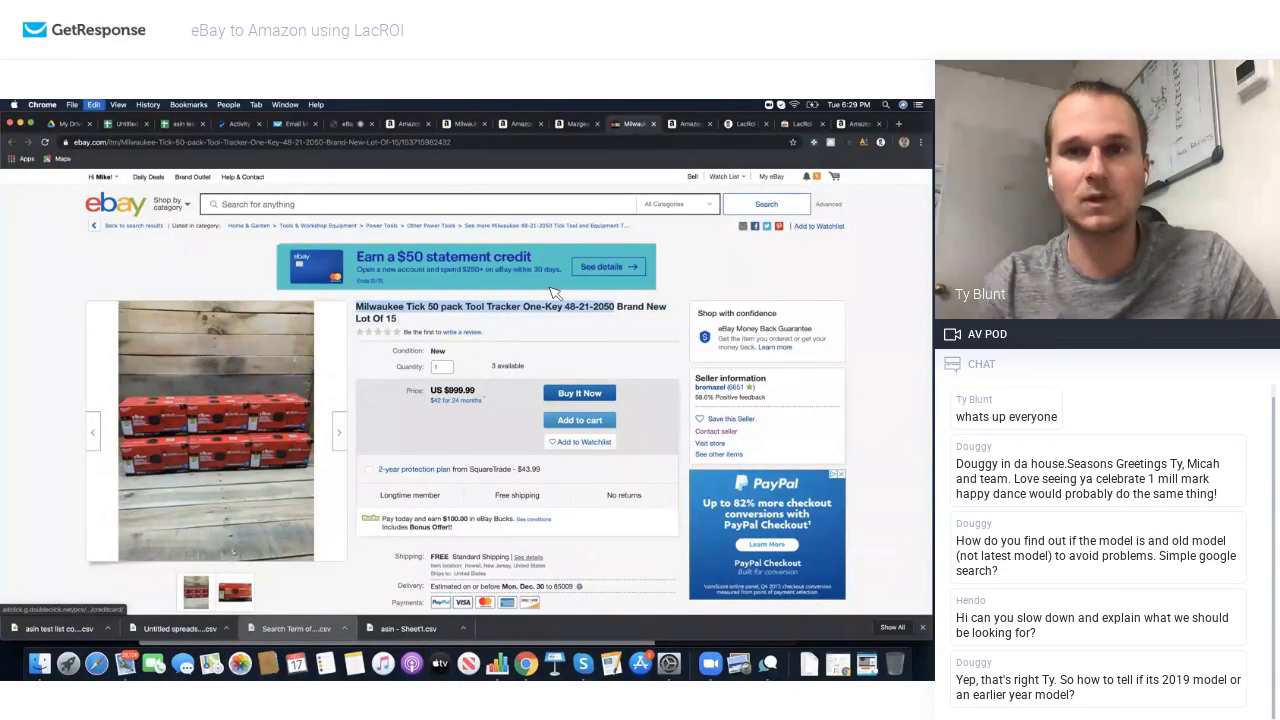
key("ctrl+shift+Tab")
key("ctrl+shift+Tab")
left_click(552, 292)
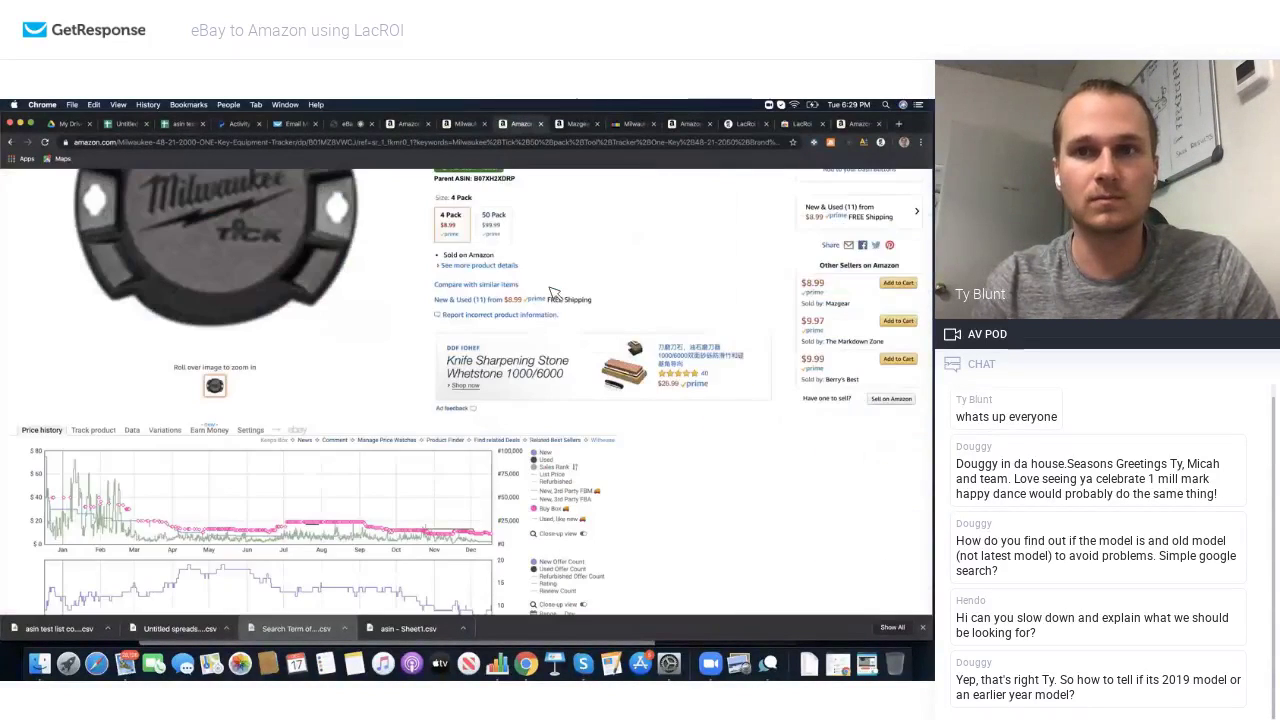
scroll(608, 286, "up", 3)
scroll(428, 245, "up", 5)
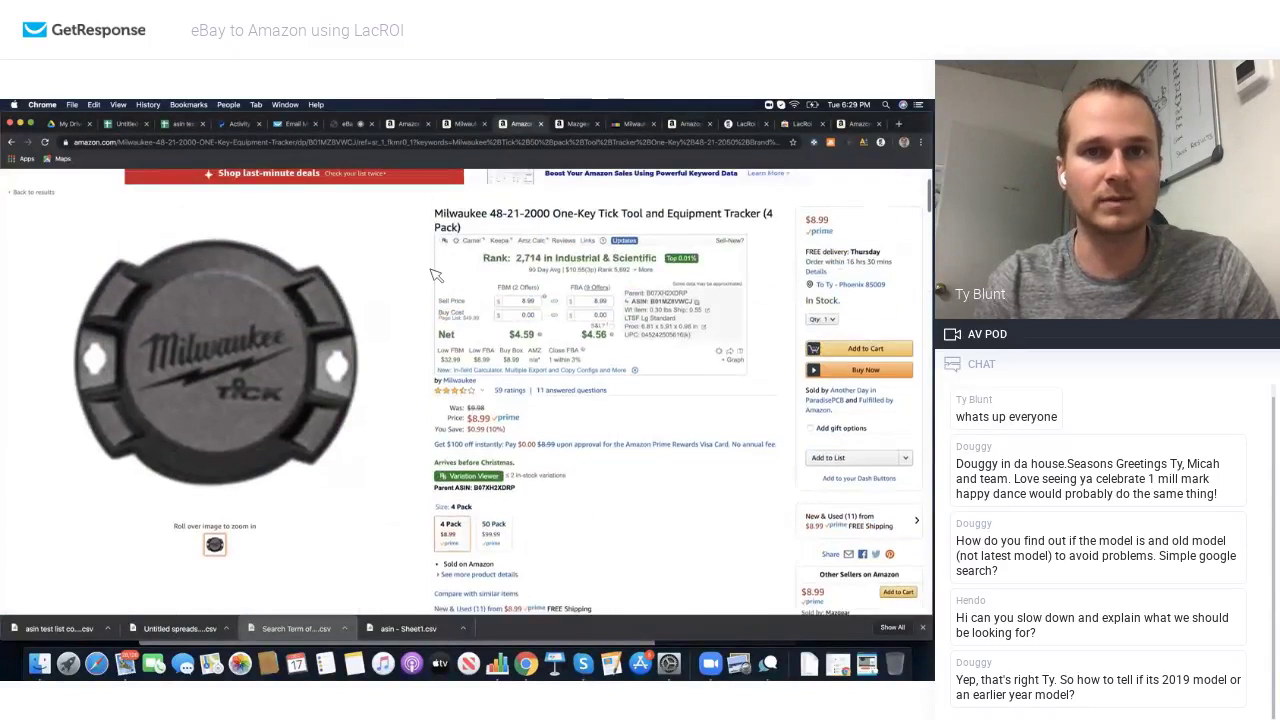
triple_click(300, 232)
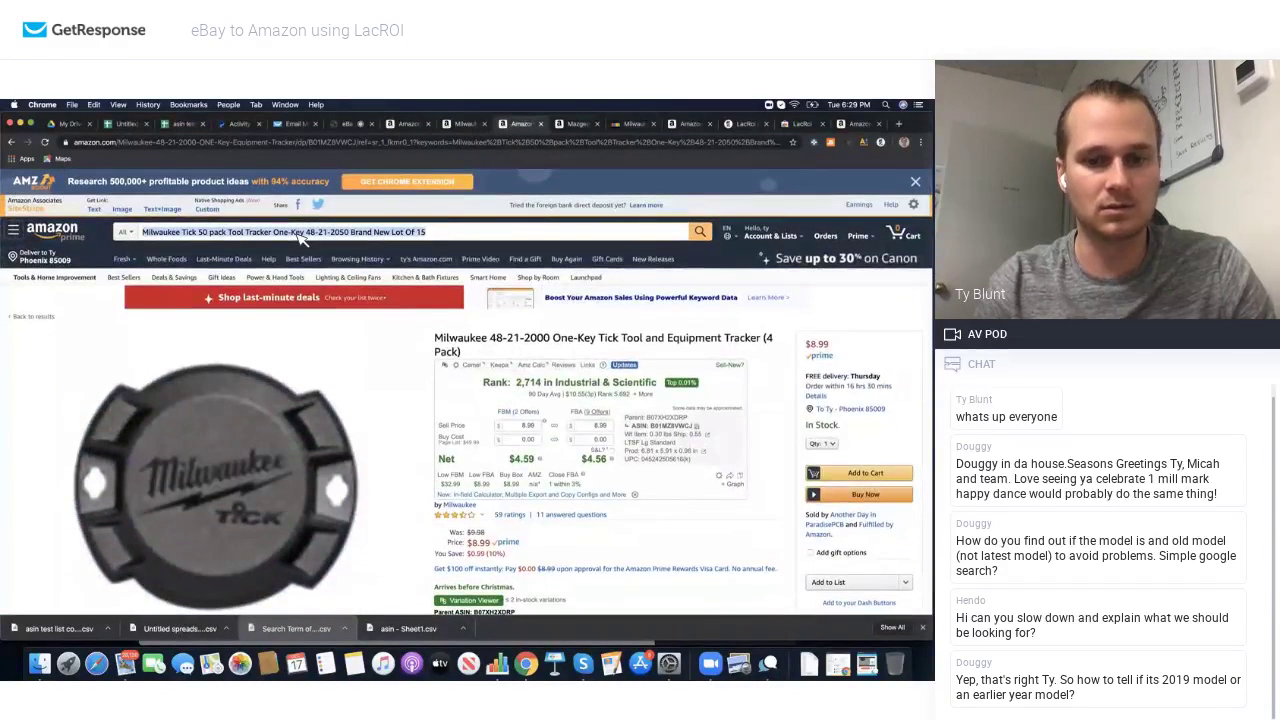
key("super+v")
key("Return")
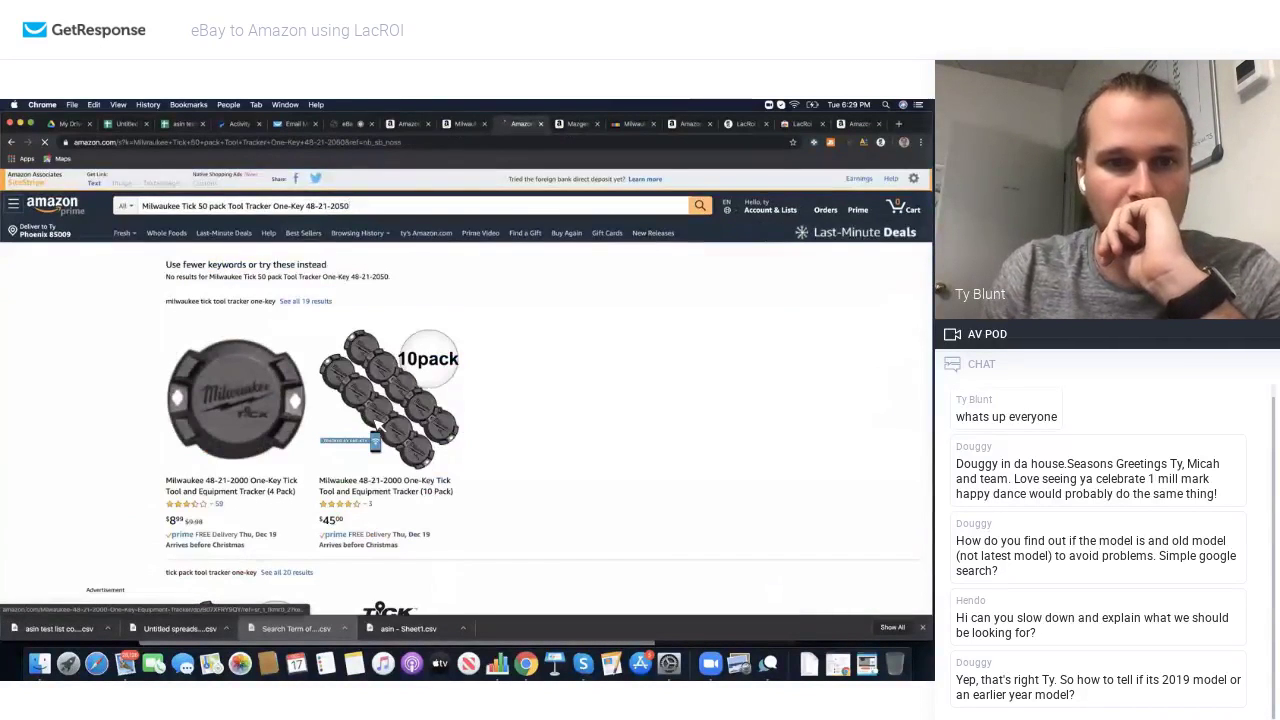
Step: Open the Tick tracker result, switch to the 50 Pack at $99.99, and note ASIN B01MS6J167
scroll(397, 300, "down", 2)
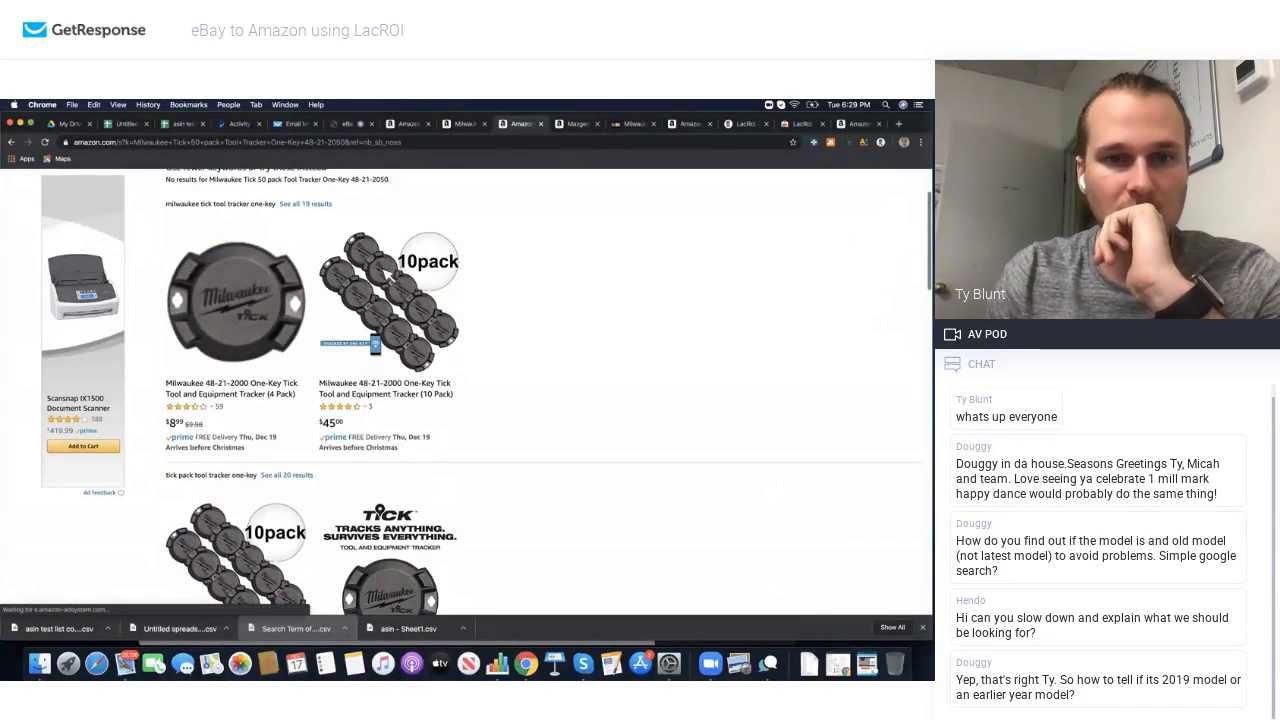
scroll(391, 285, "down", 3)
scroll(390, 275, "up", 3)
scroll(272, 335, "down", 5)
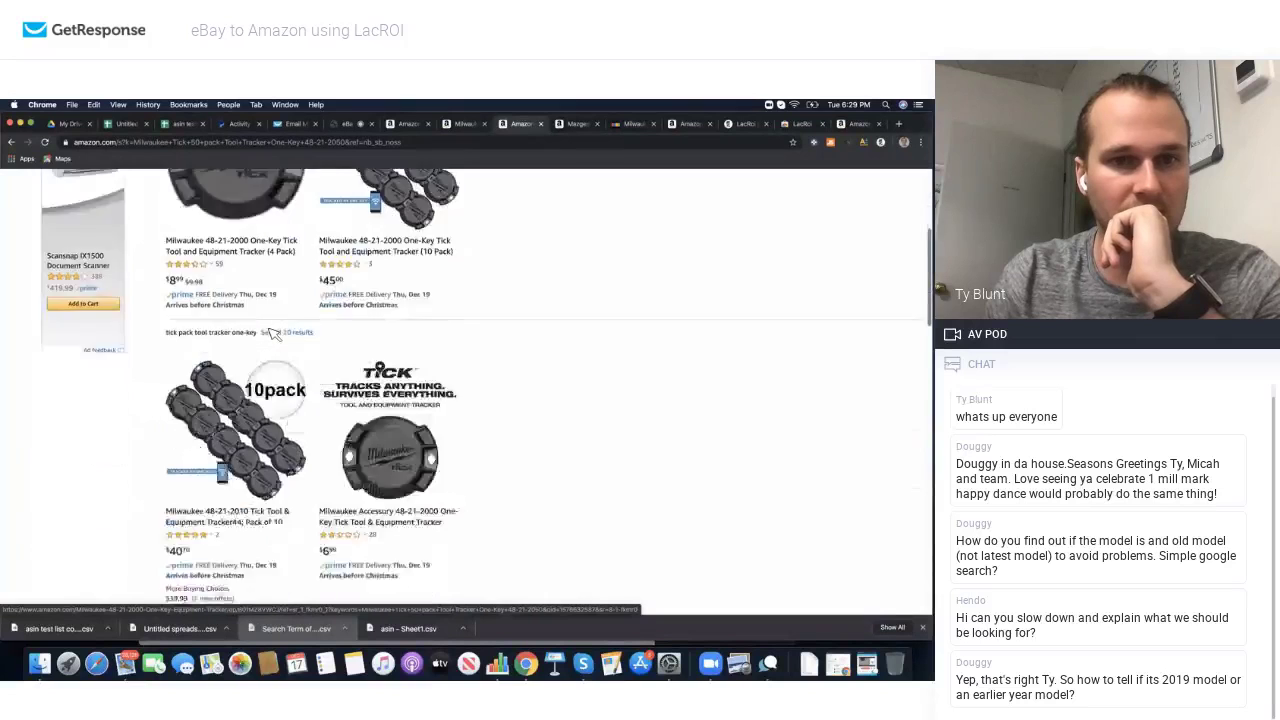
scroll(272, 335, "up", 4)
left_click(395, 389)
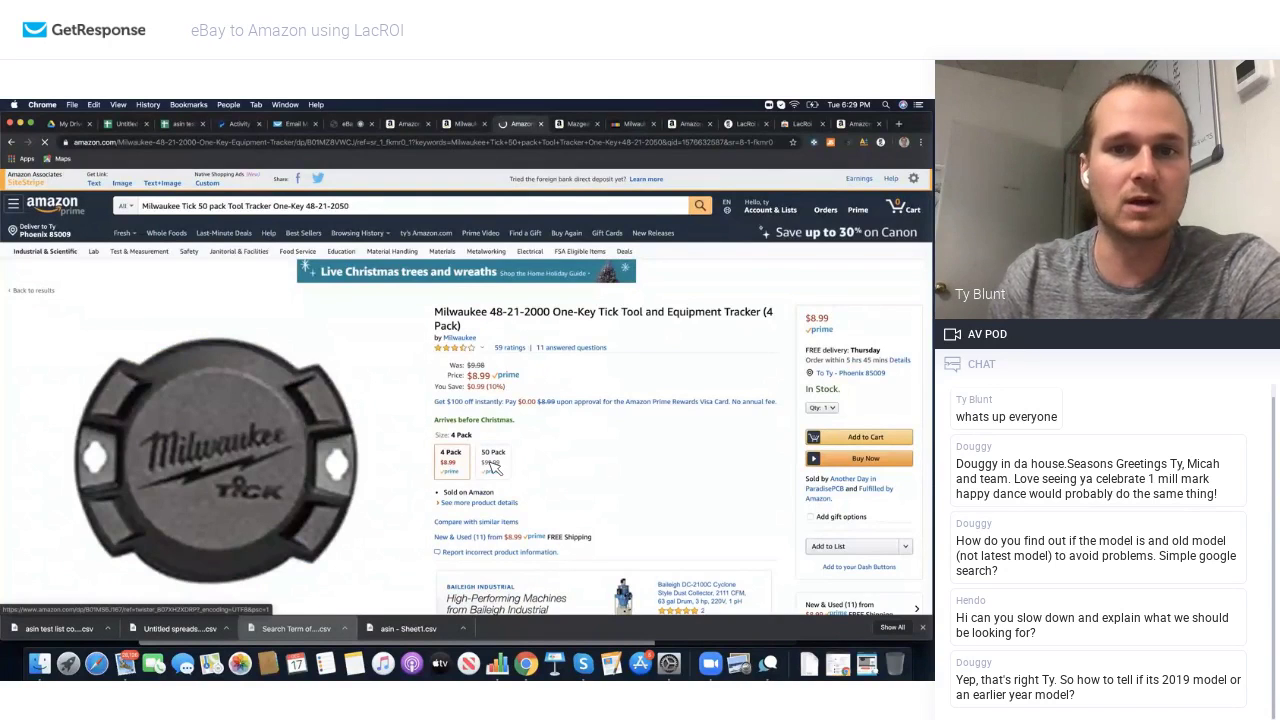
left_click(492, 462)
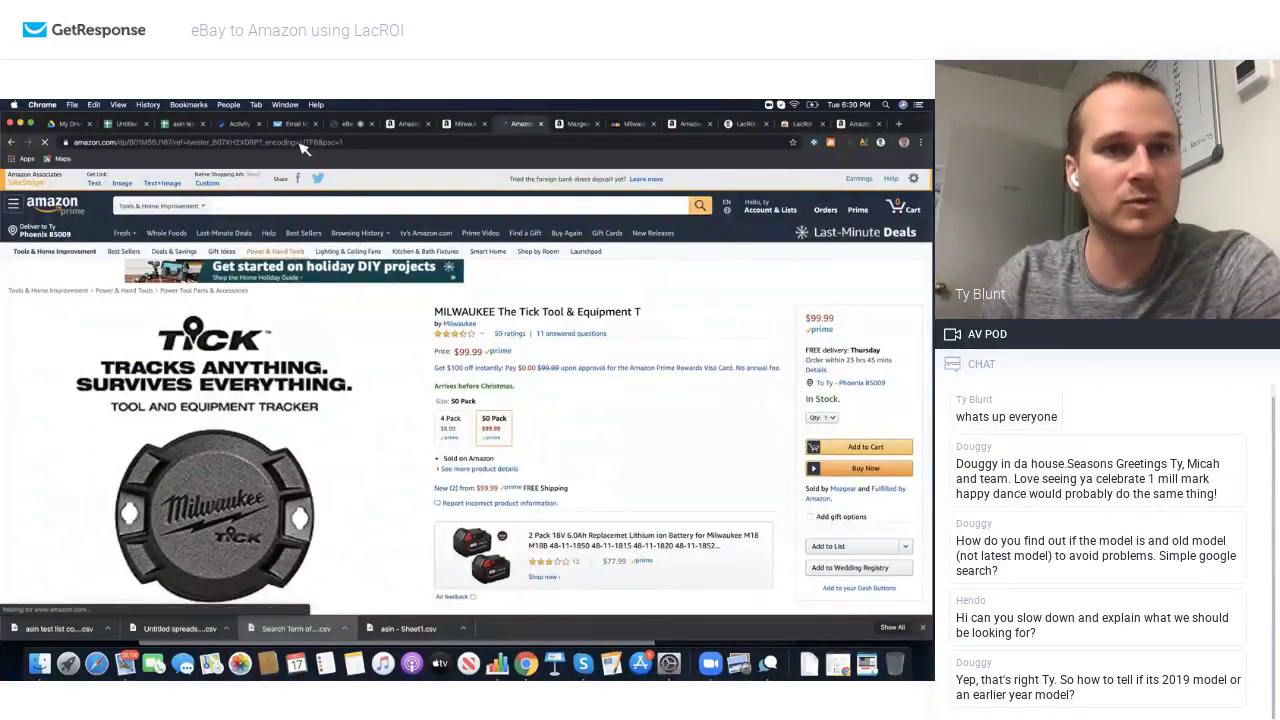
double_click(195, 142)
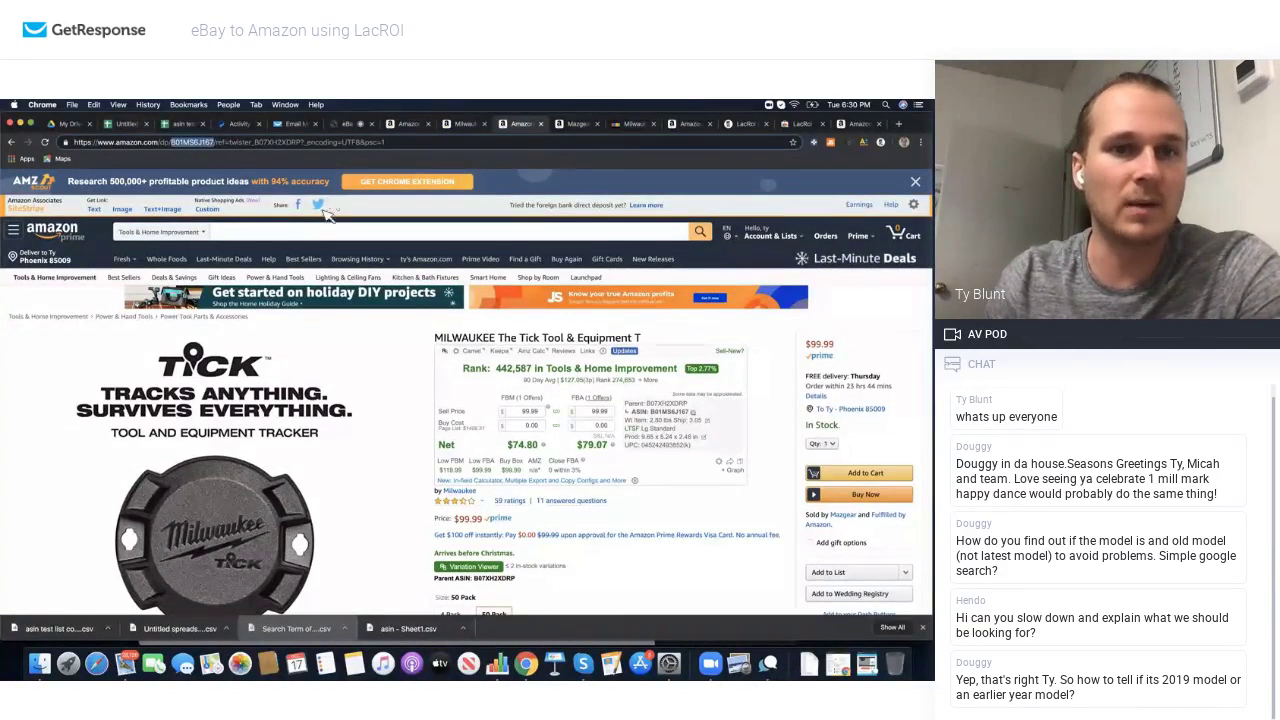
scroll(295, 298, "down", 20)
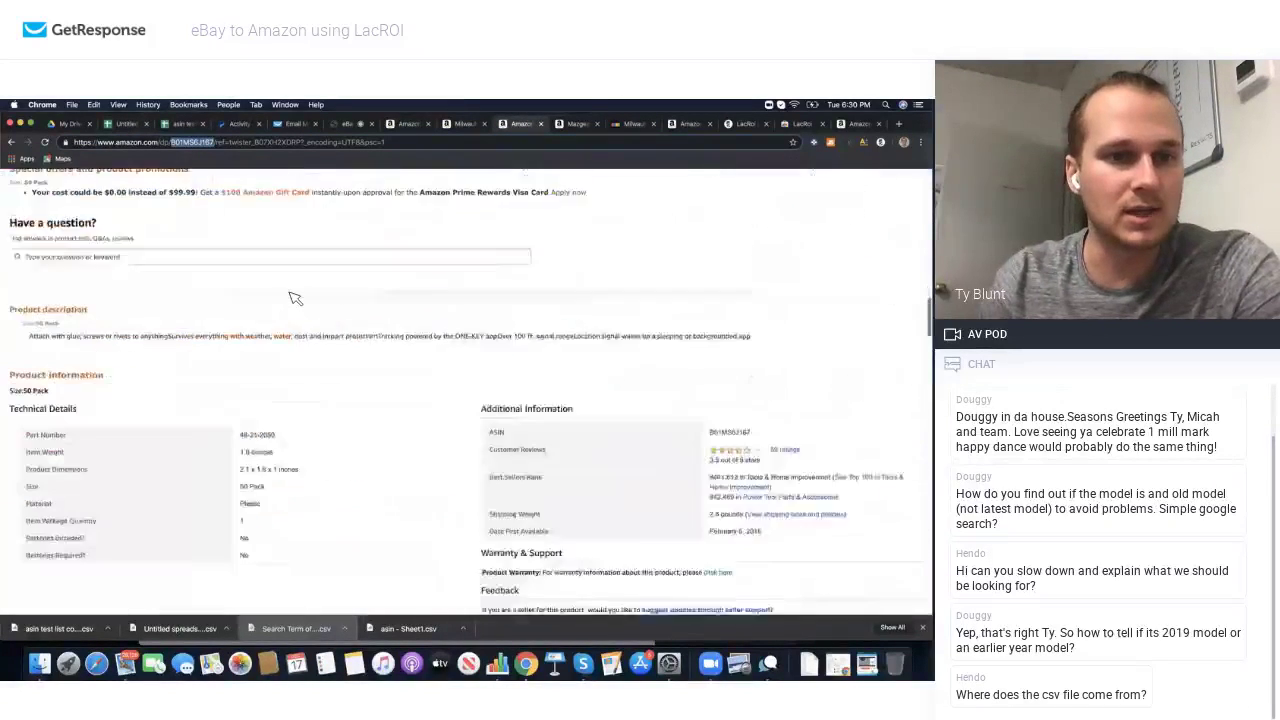
scroll(295, 298, "down", 3)
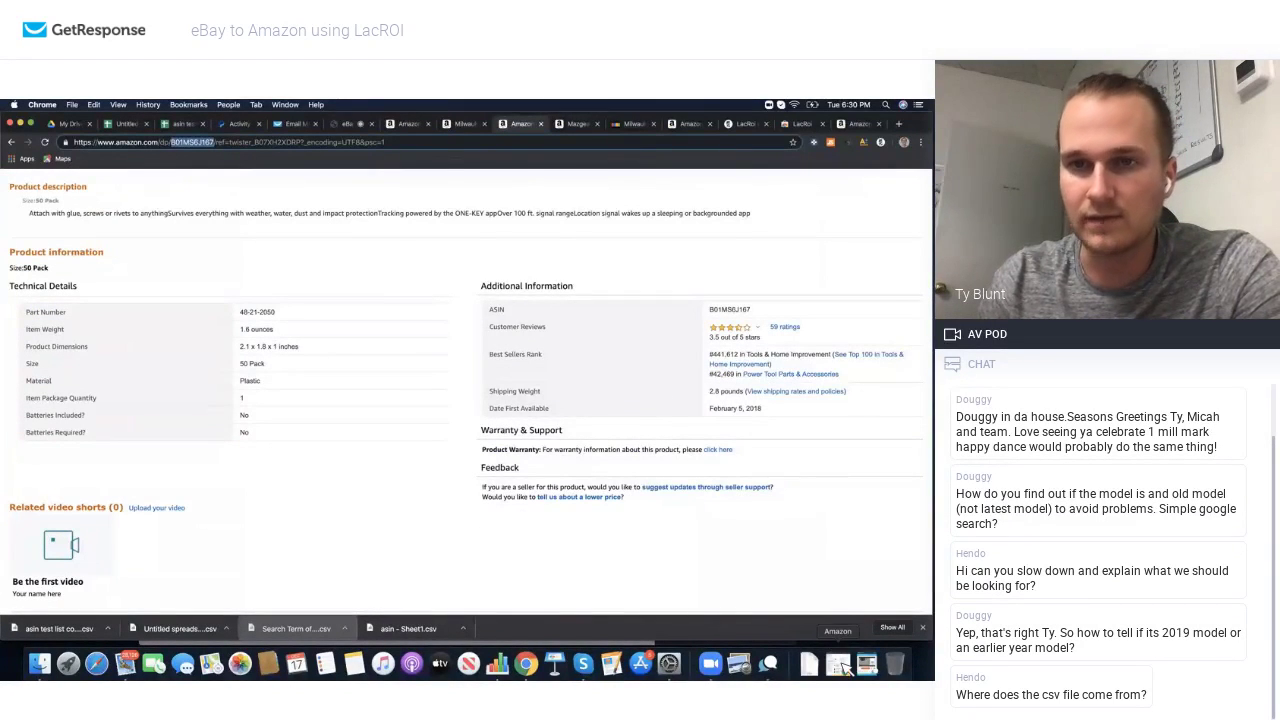
Step: Search the Seller Central Add a Product catalog for ASIN B01MS6J167
left_click(843, 666)
left_click(517, 320)
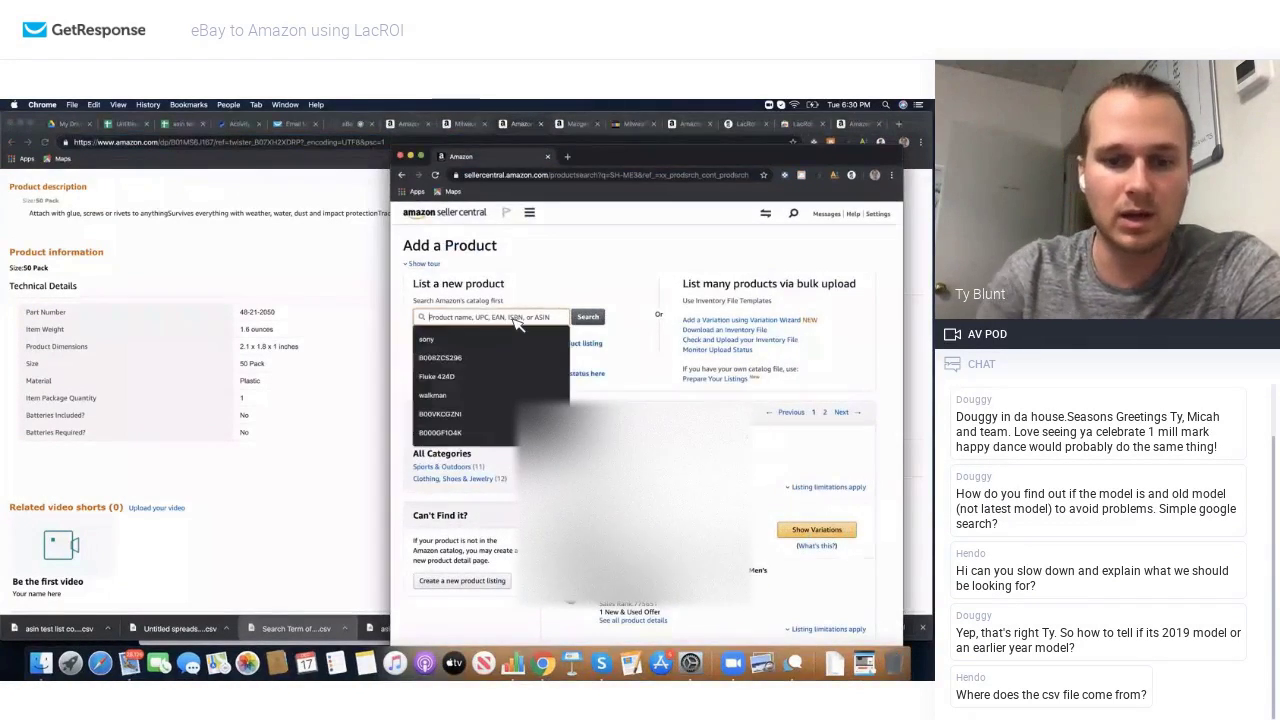
type("B01MS6J167")
left_click(588, 317)
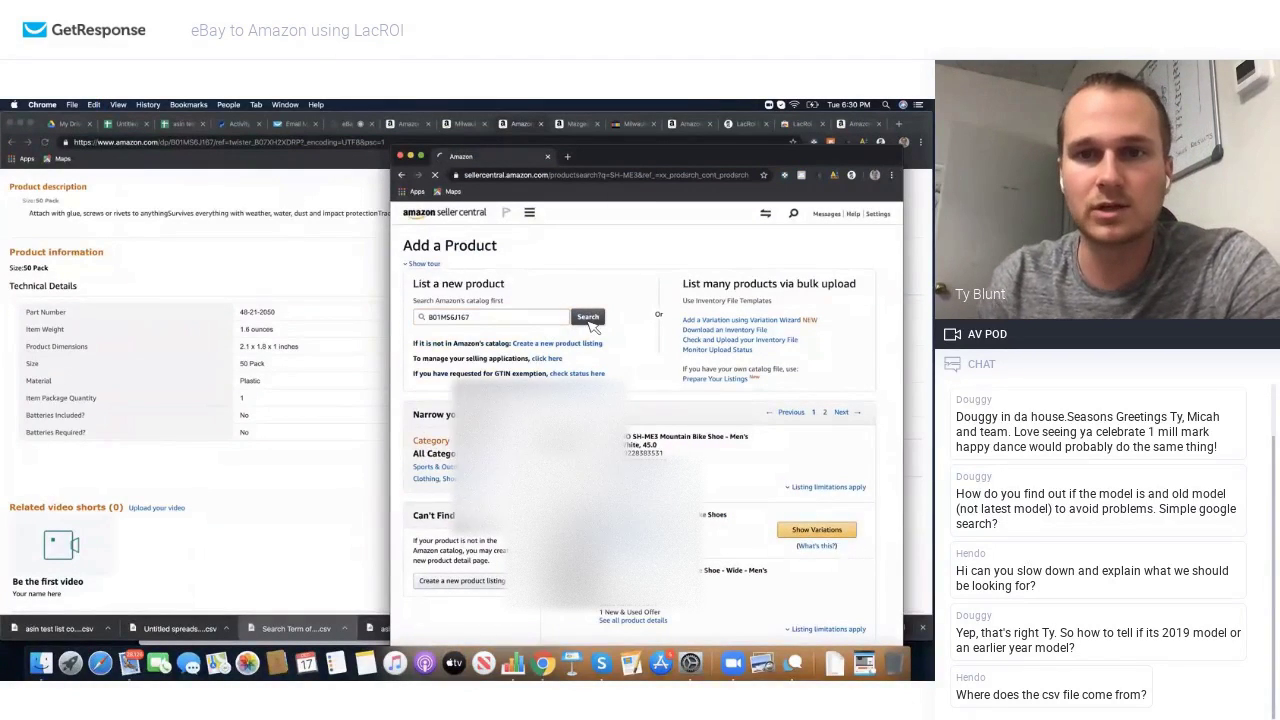
Step: Confirm under listing limitations that New and Used are allowed, then minimize the window
scroll(604, 406, "down", 1)
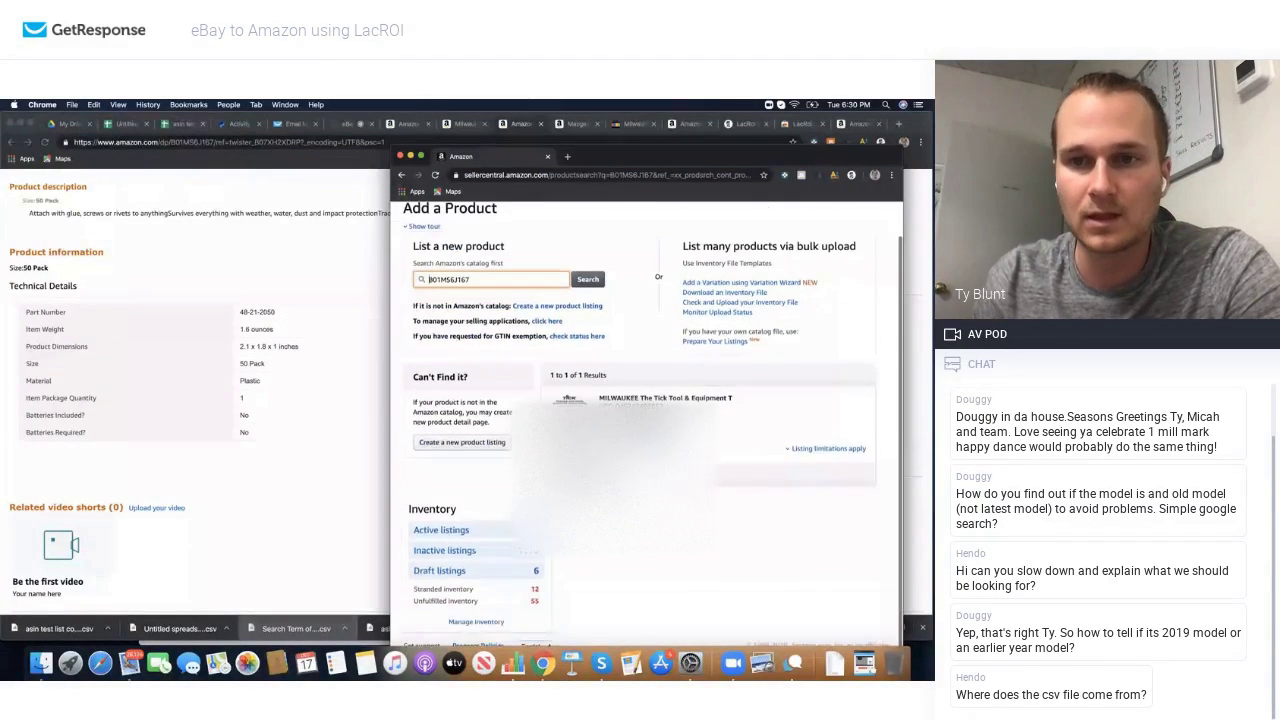
left_click(815, 449)
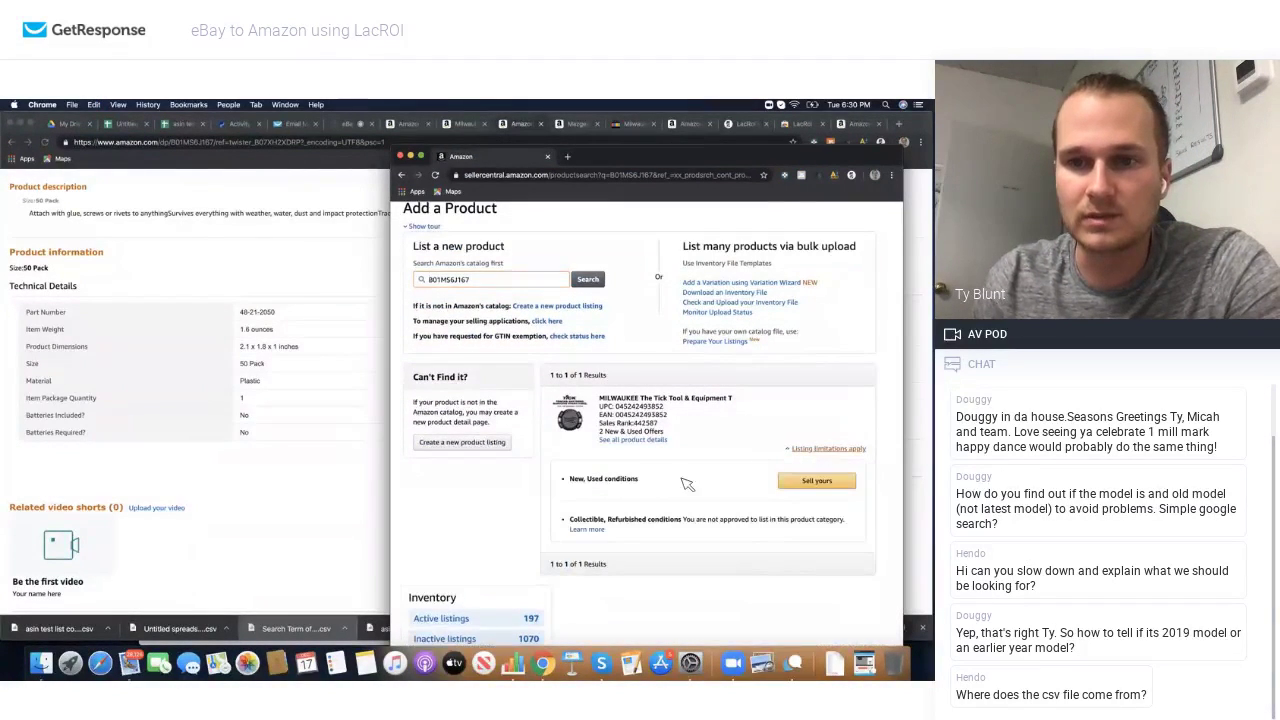
double_click(576, 480)
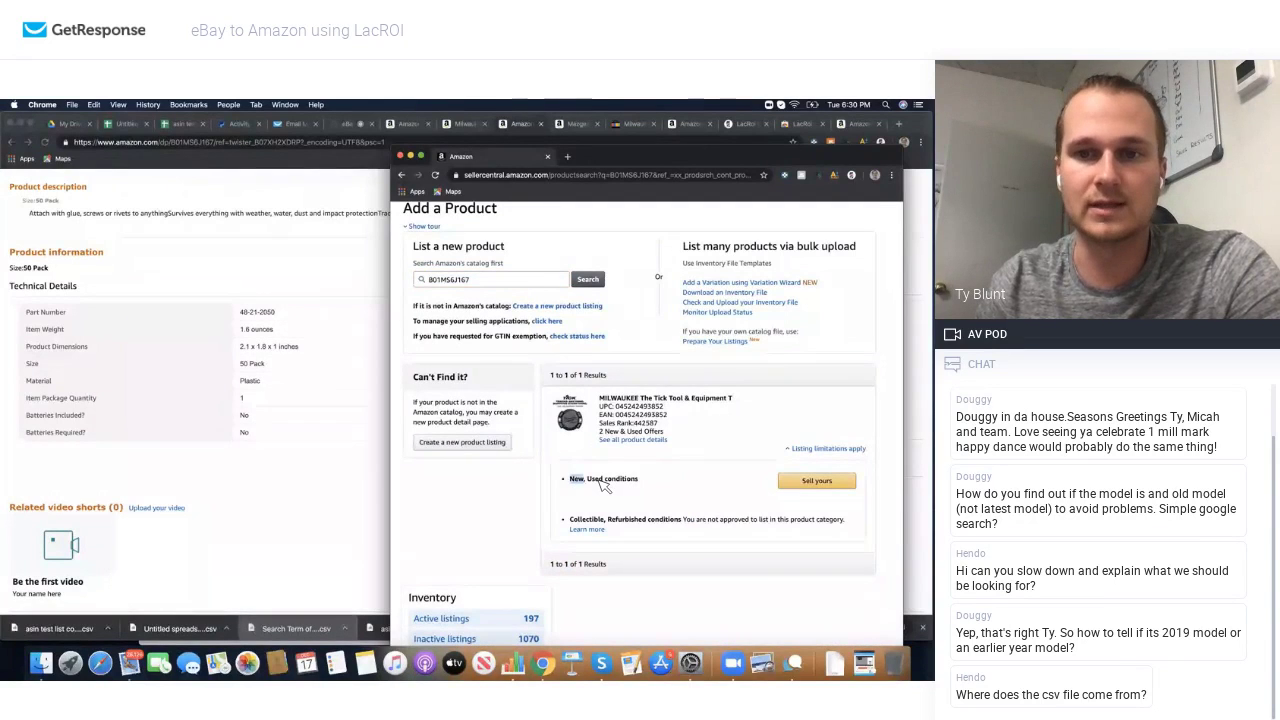
double_click(600, 480)
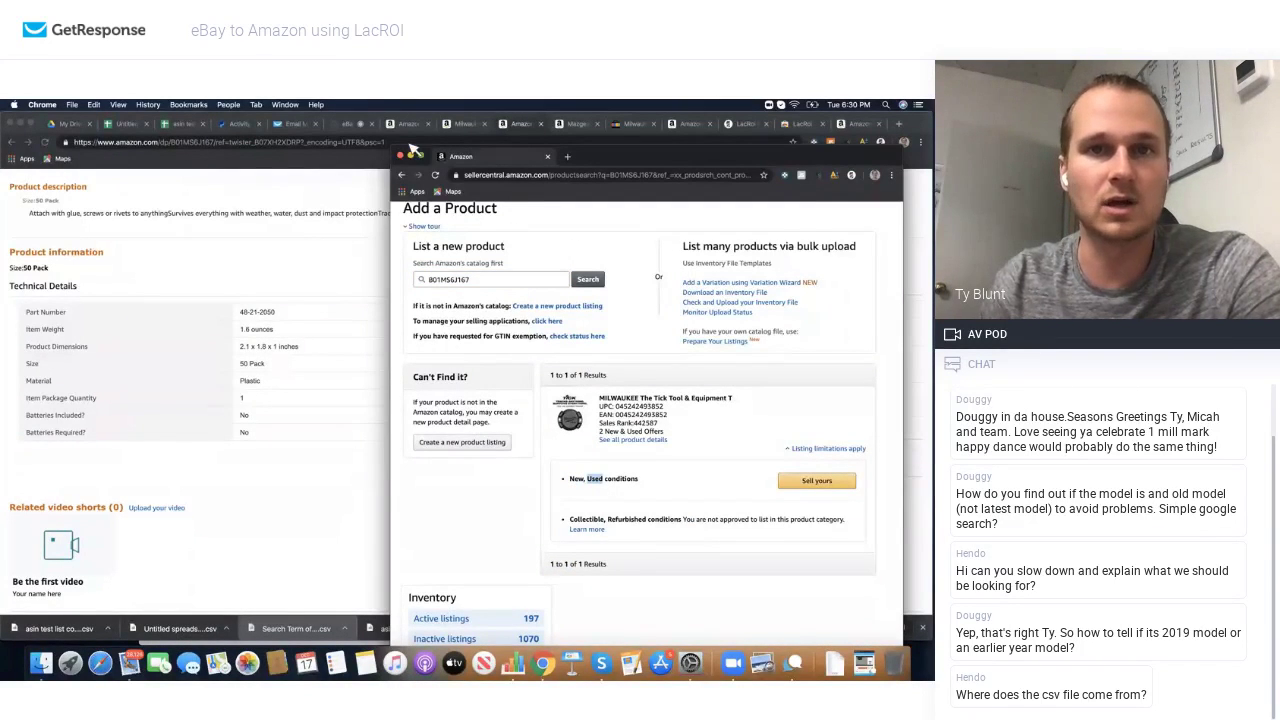
left_click(411, 156)
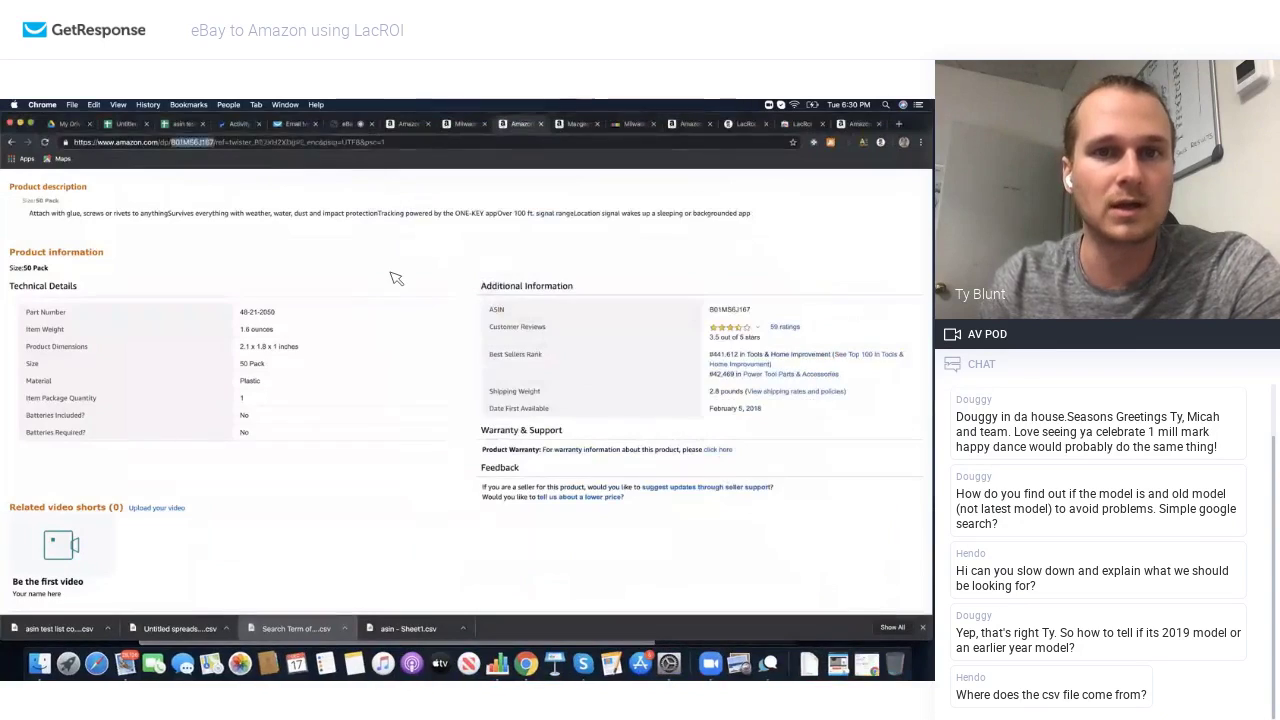
scroll(395, 278, "down", 10)
scroll(395, 278, "up", 10)
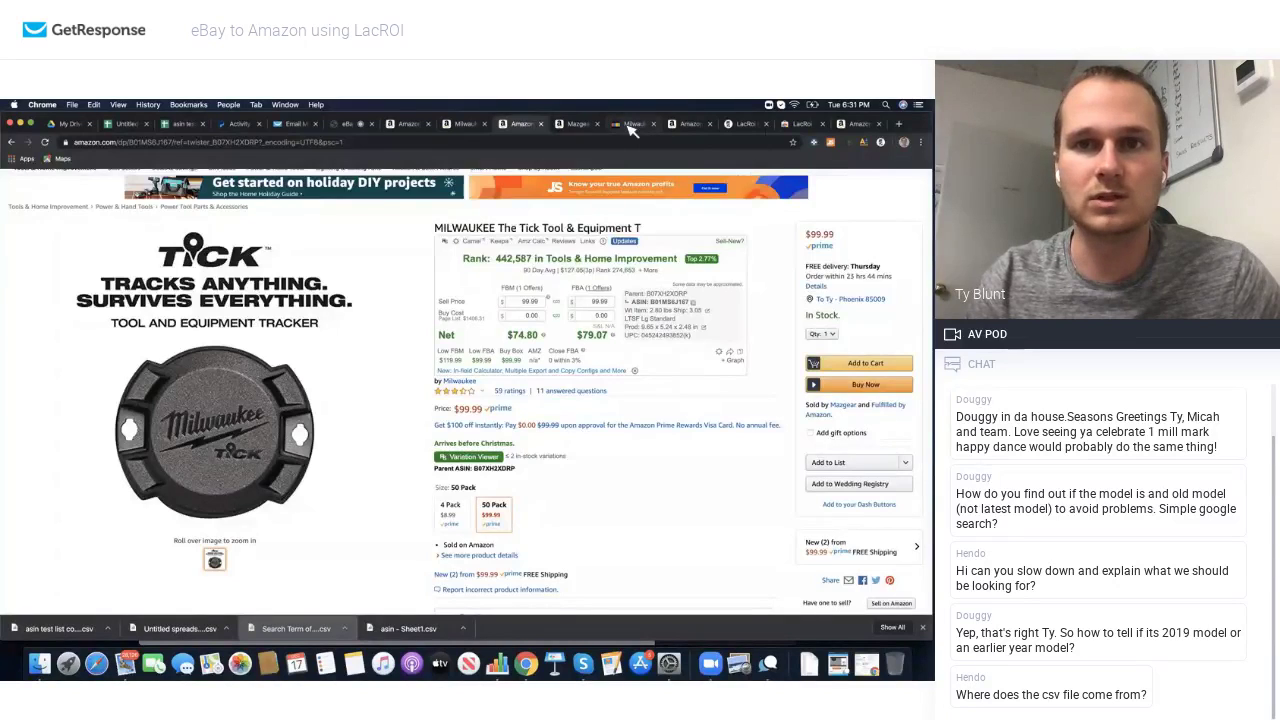
Step: Return to the US $999.99 Milwaukee Tick eBay listing and look over the LacROI panel
left_click(632, 124)
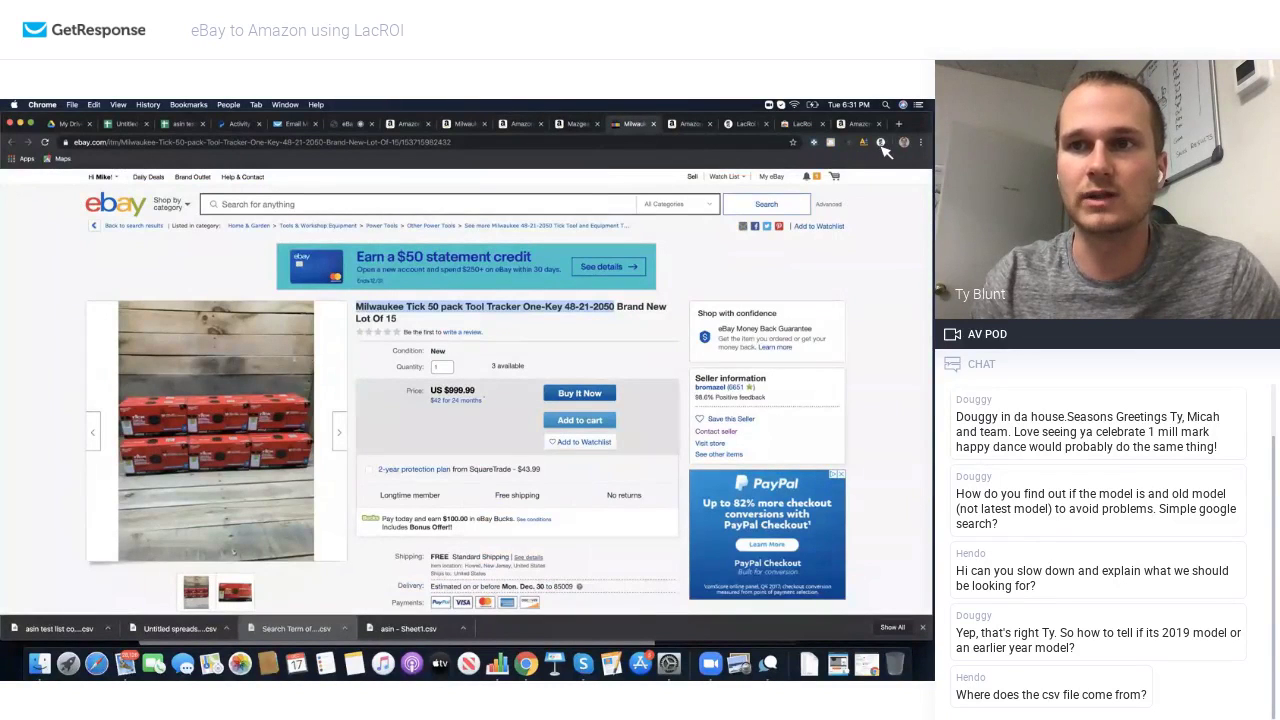
left_click(881, 143)
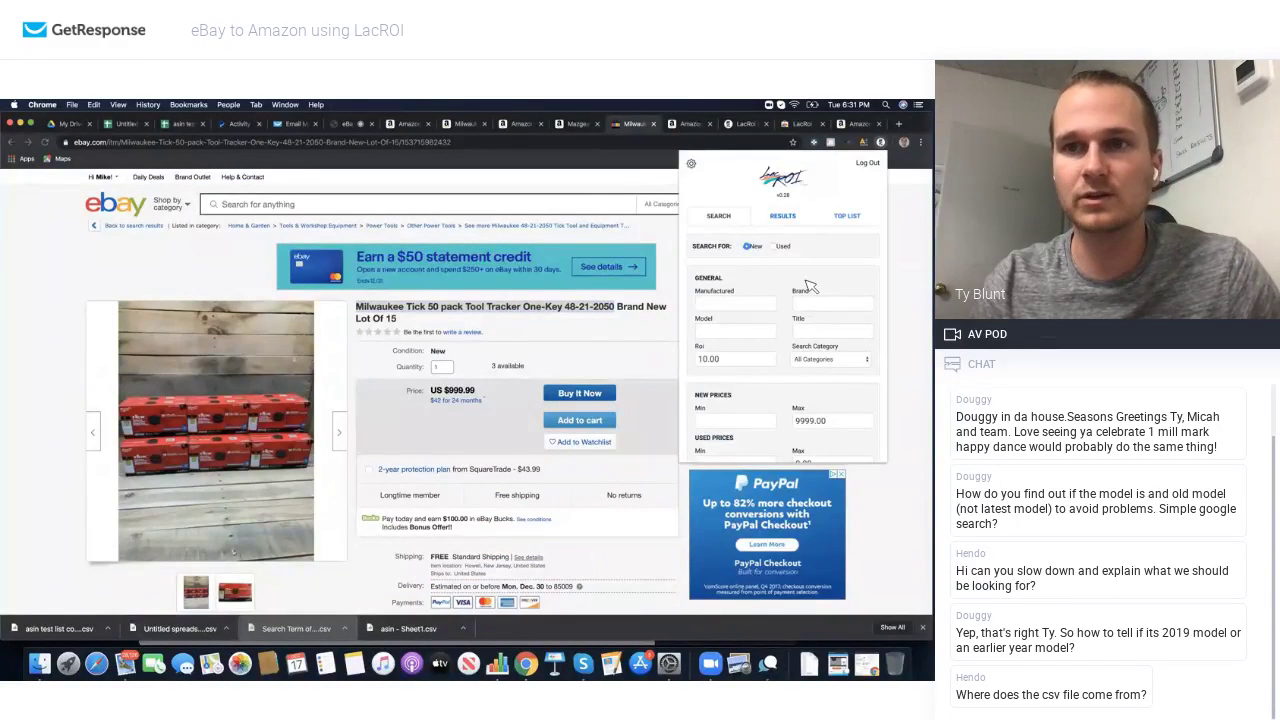
scroll(752, 326, "down", 5)
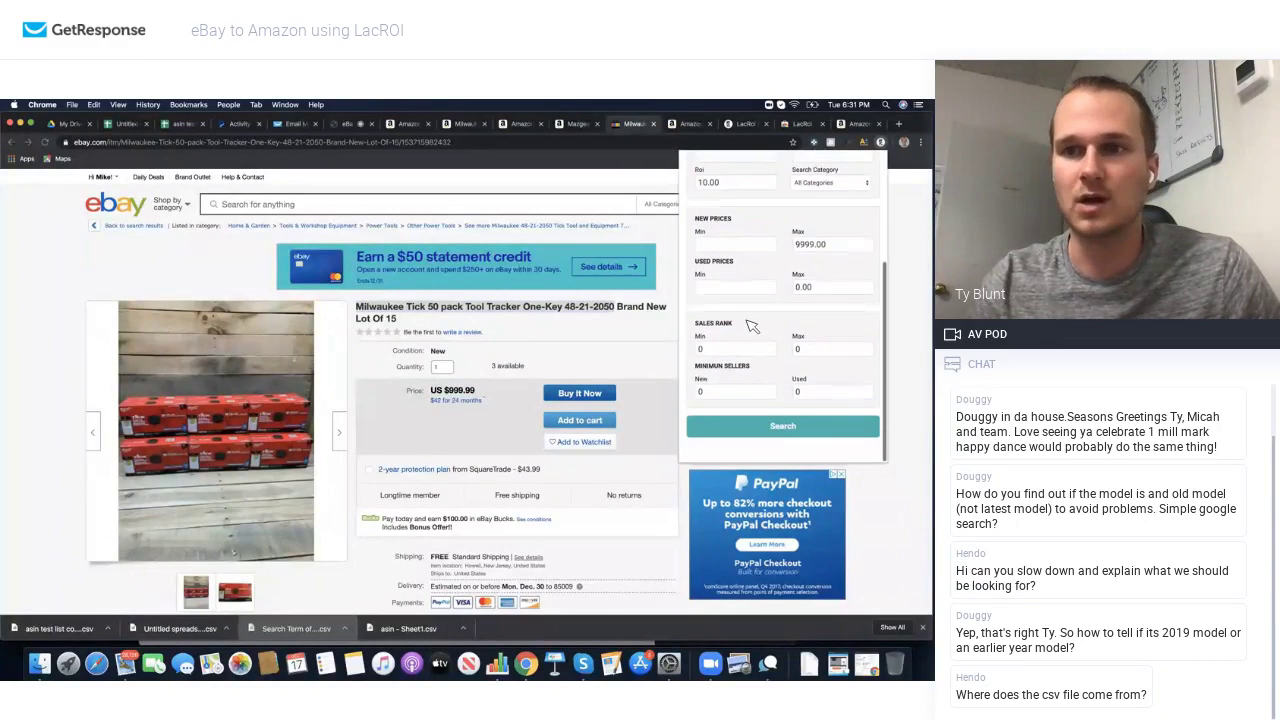
scroll(754, 323, "up", 5)
scroll(754, 323, "down", 1)
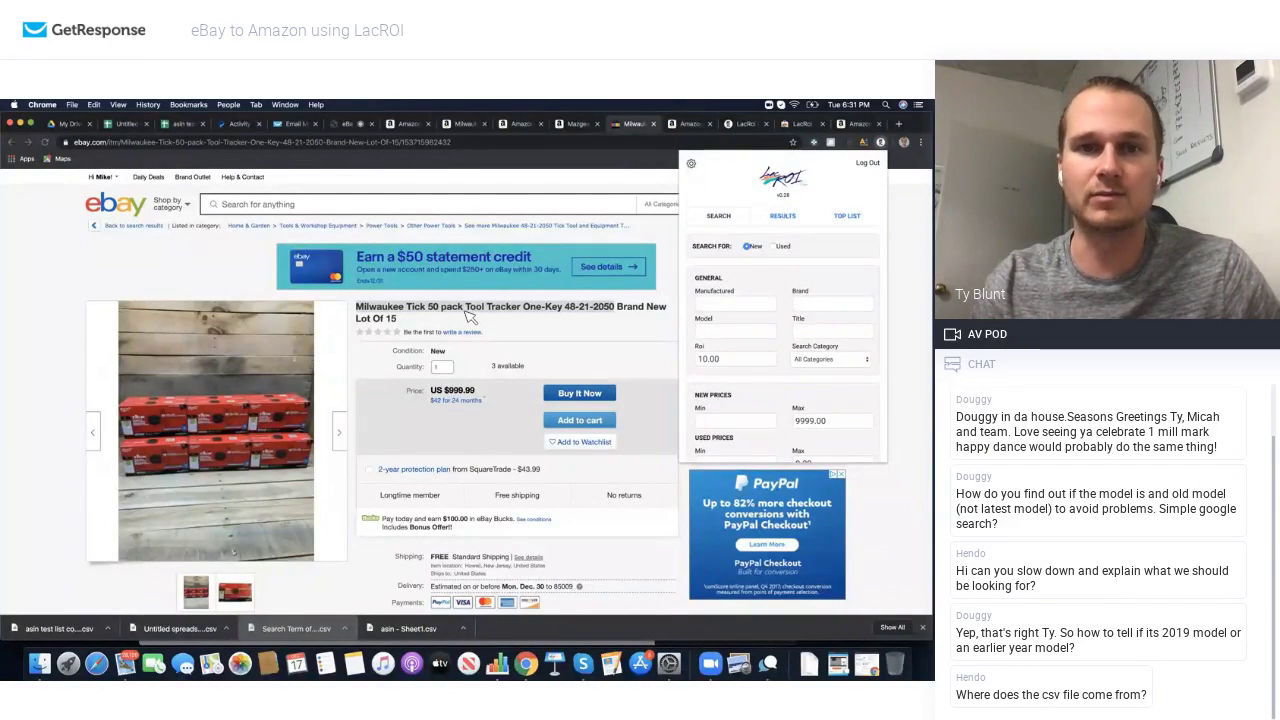
left_click(396, 310)
double_click(396, 310)
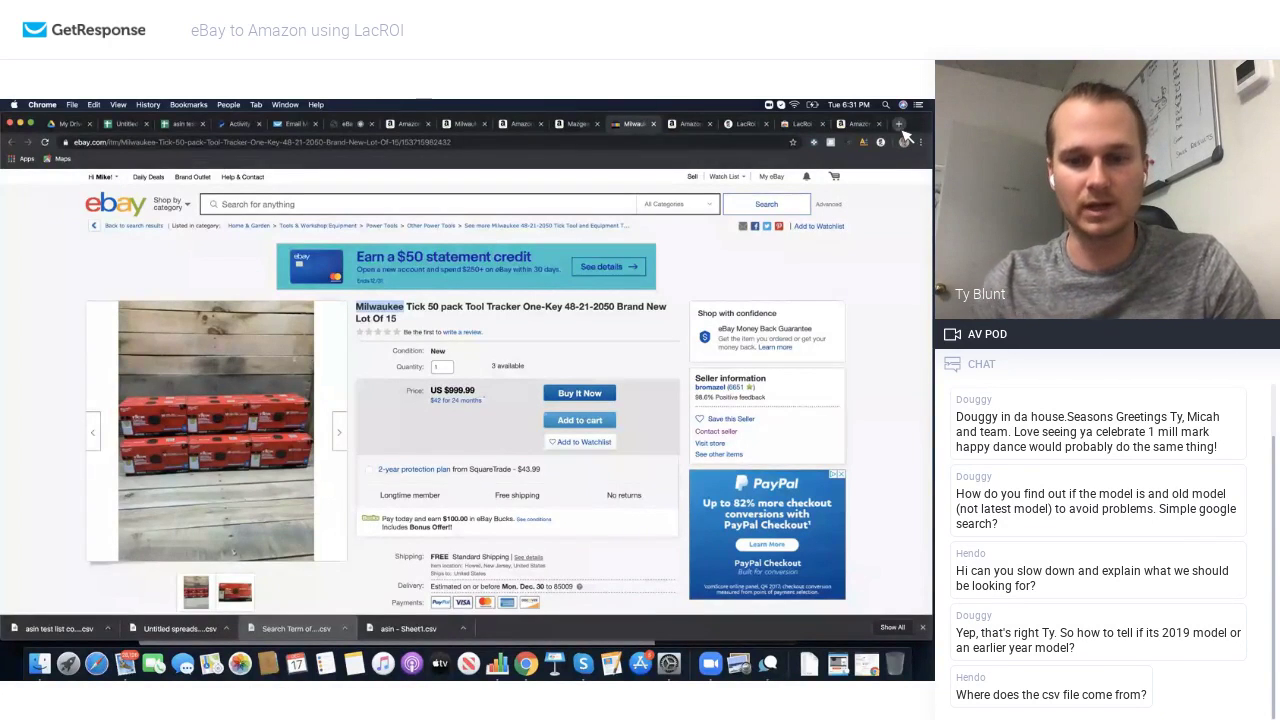
Step: Open a new Chrome tab and load youtube.com, discarding the mistyped lacroi entry
left_click(899, 126)
type("lacroi")
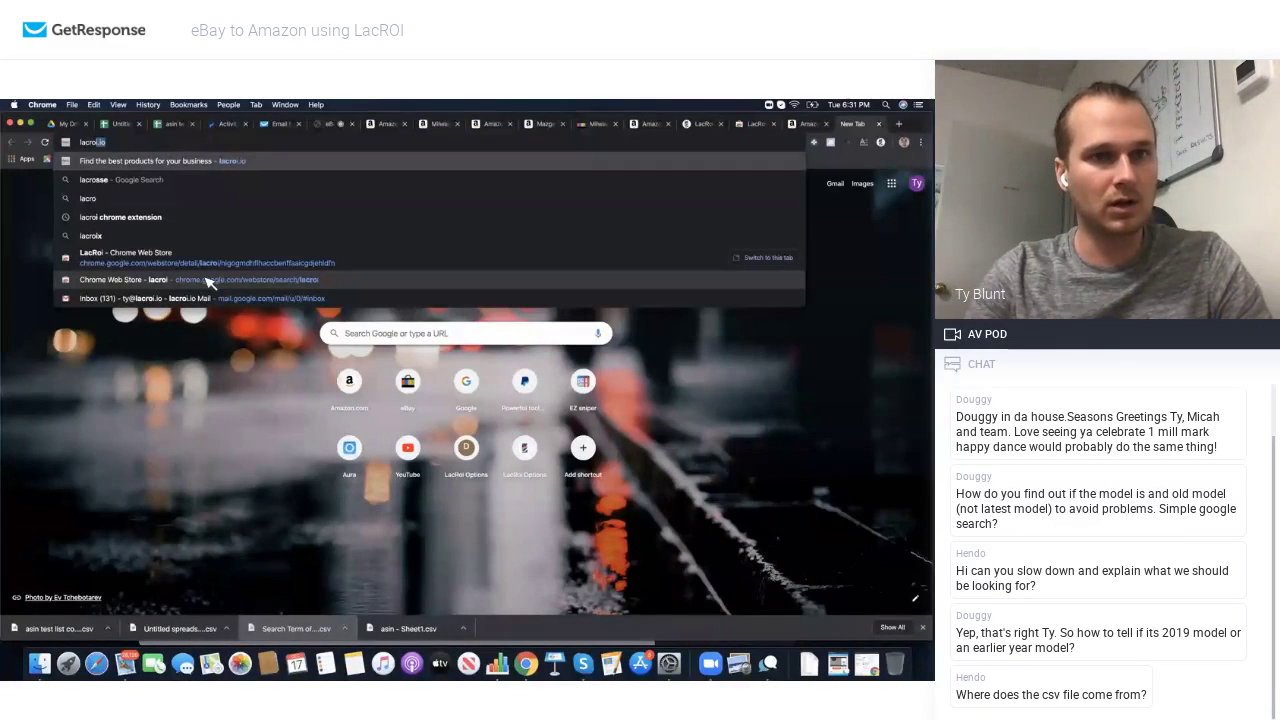
key("Delete")
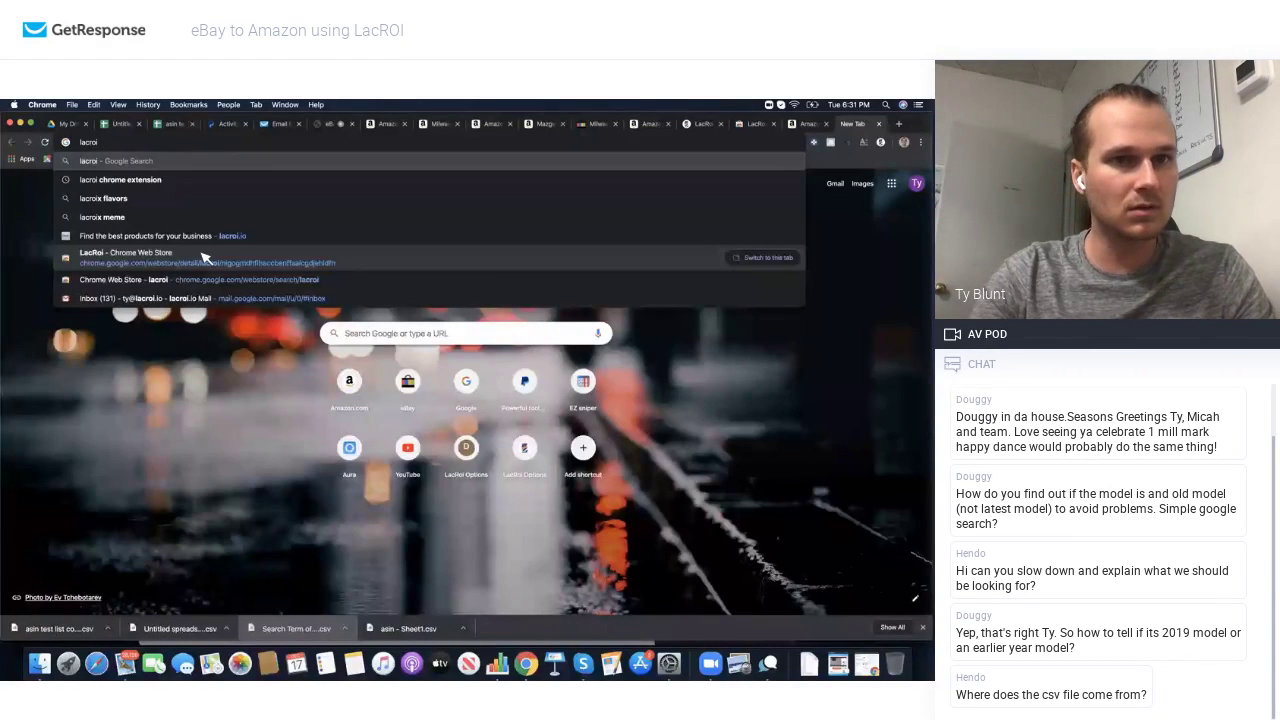
type("li")
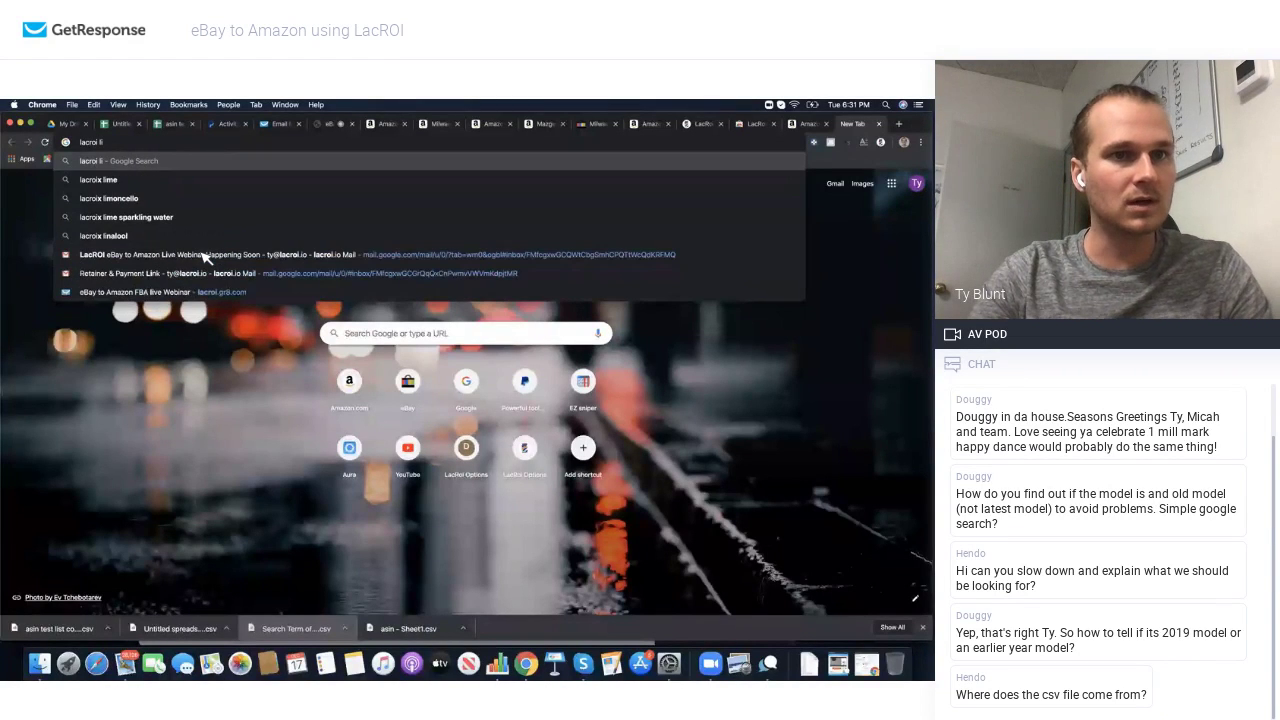
key("BackSpace")
key("BackSpace")
key("BackSpace")
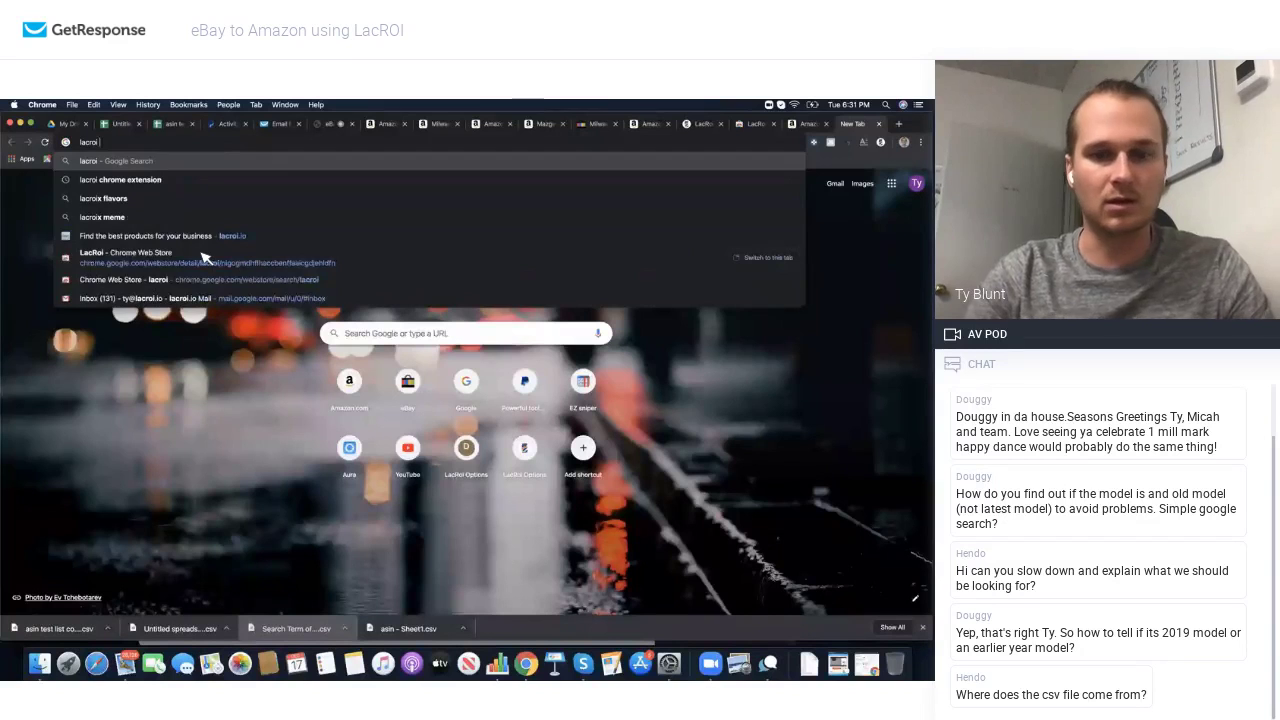
key("Escape")
type("youtube.com")
key("Return")
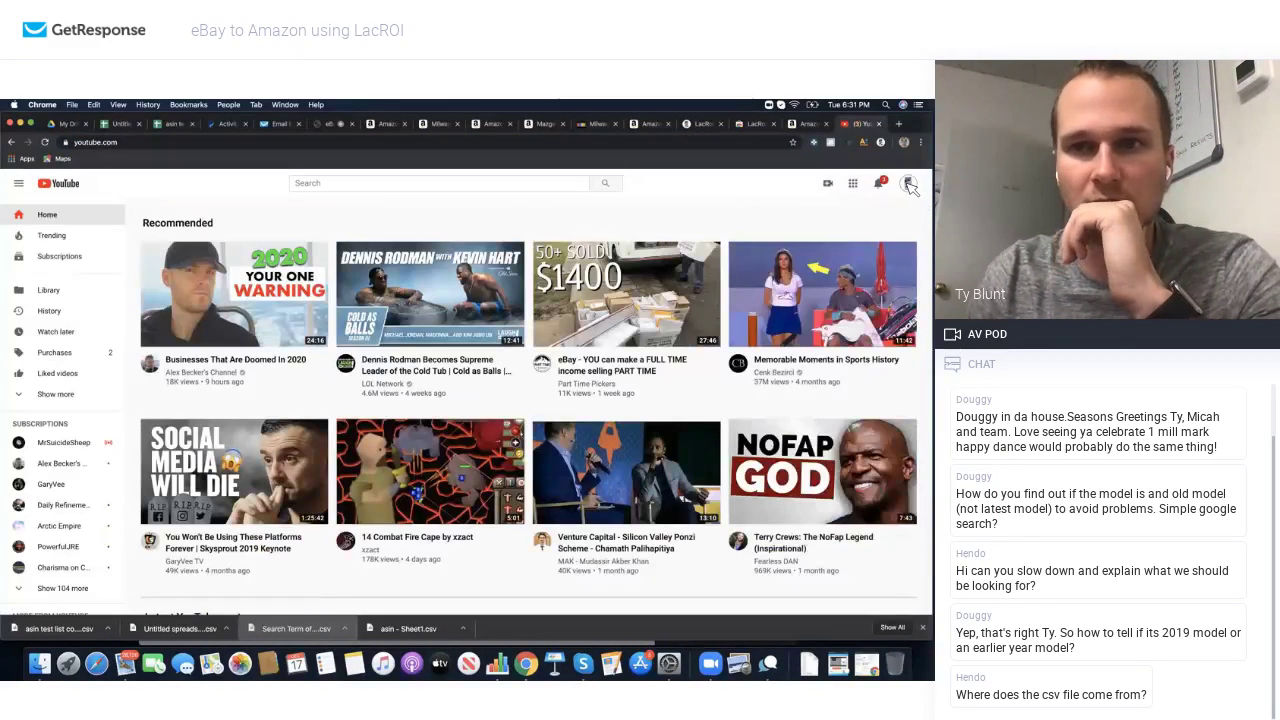
Step: From the channel uploads, play 'How to read a keepa graph' and open its Sales Rank guide link
left_click(908, 184)
left_click(845, 262)
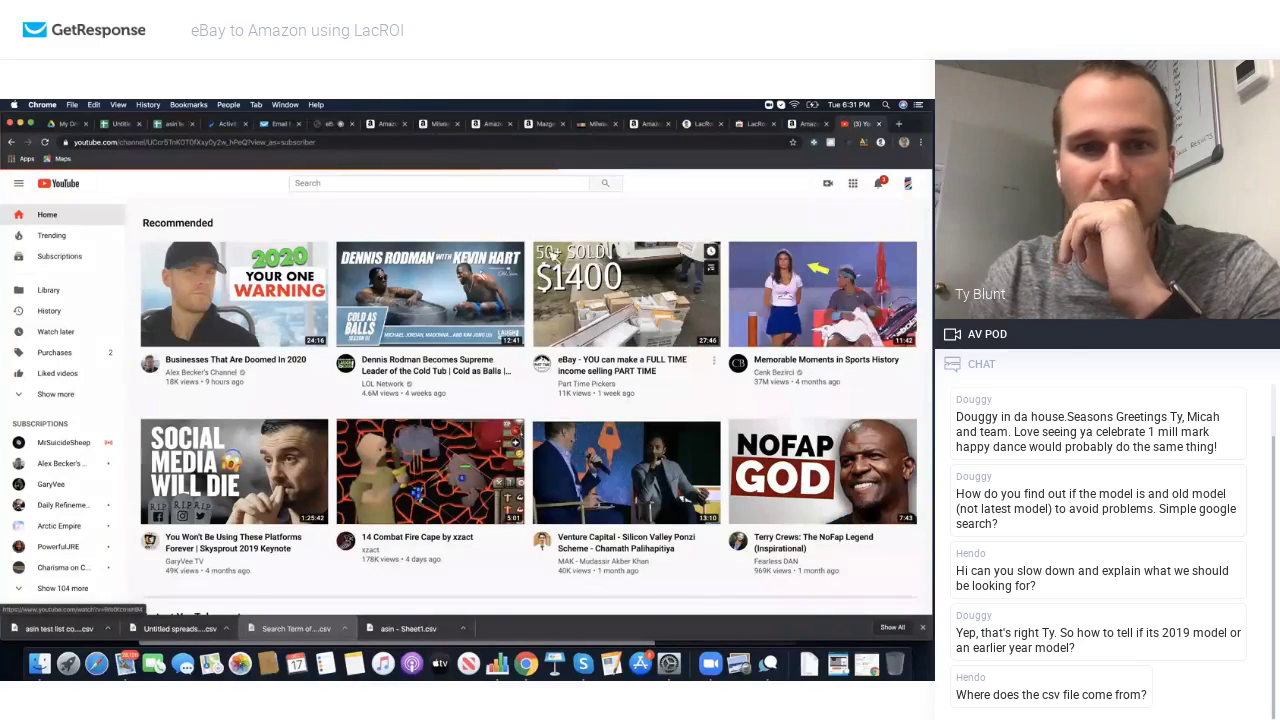
scroll(357, 342, "down", 3)
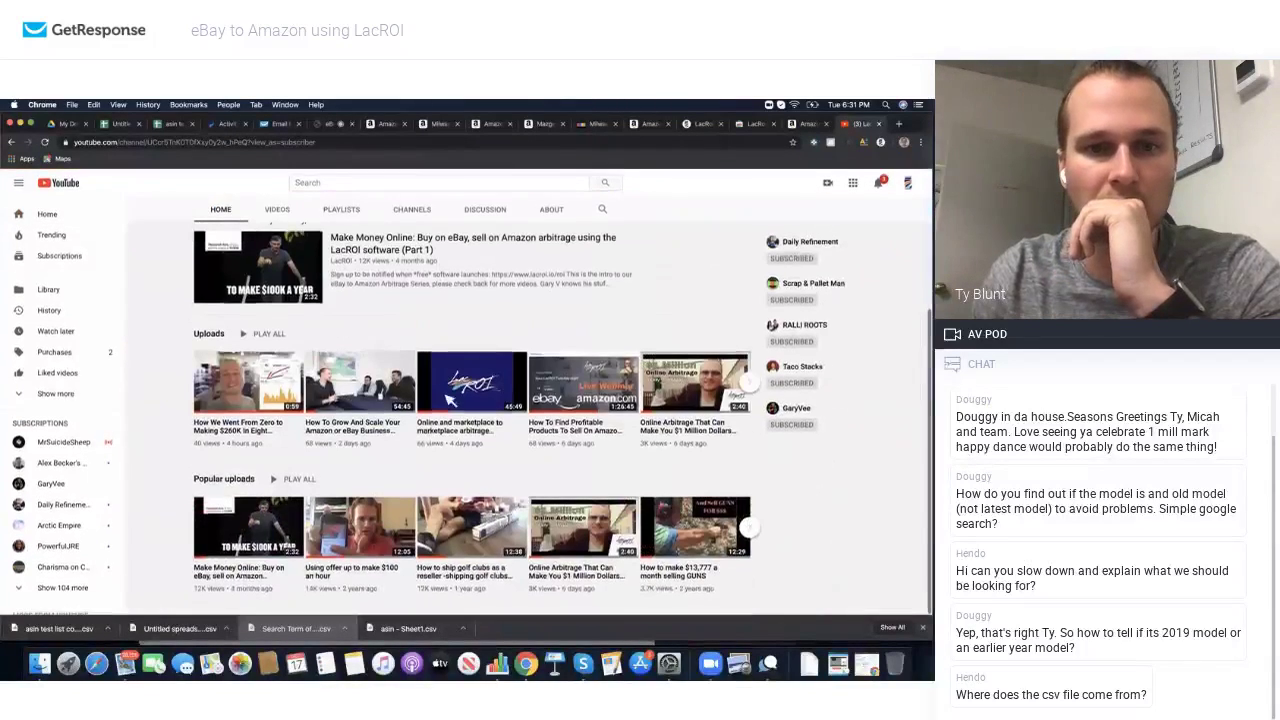
left_click(752, 385)
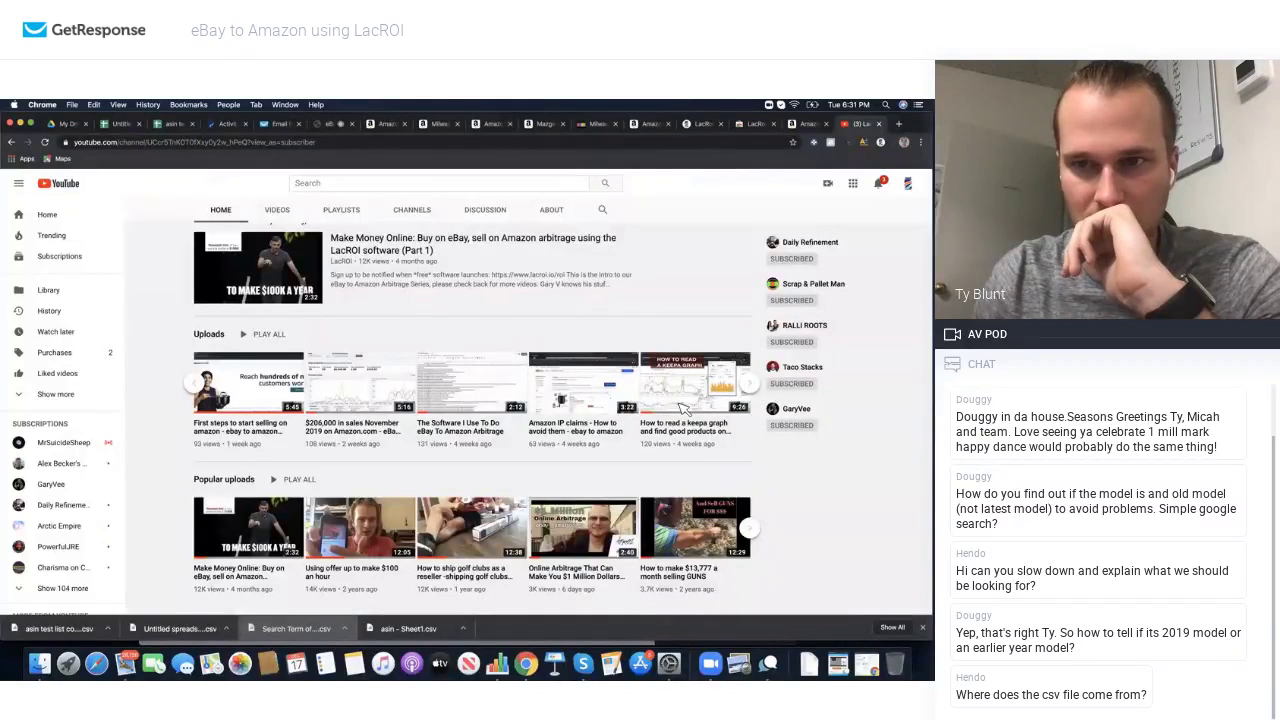
left_click(685, 405)
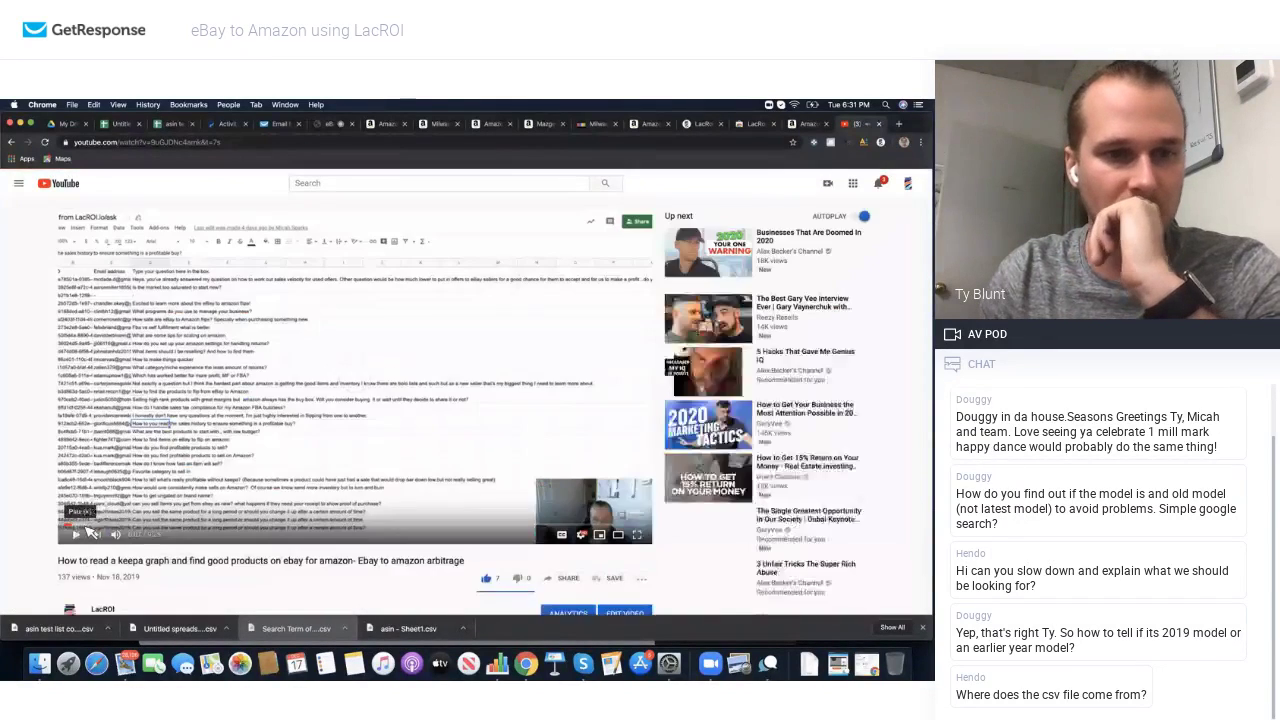
scroll(100, 530, "down", 3)
scroll(118, 522, "down", 5)
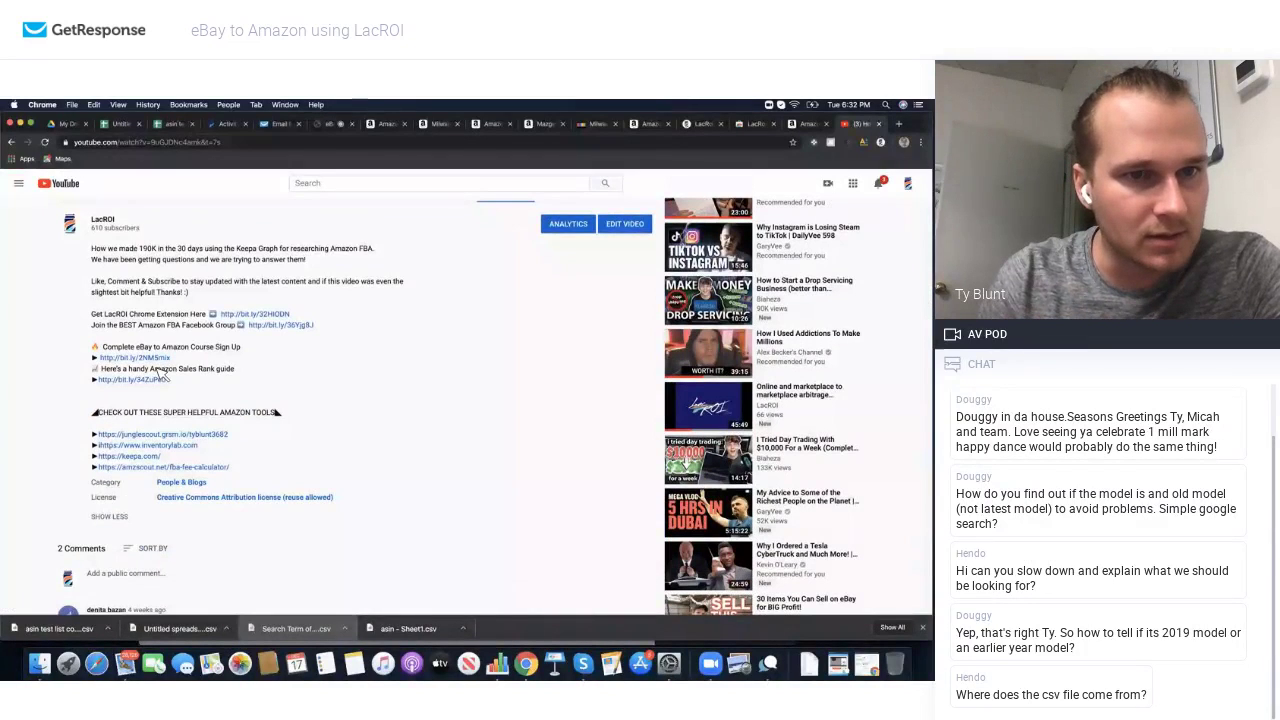
left_click(155, 380)
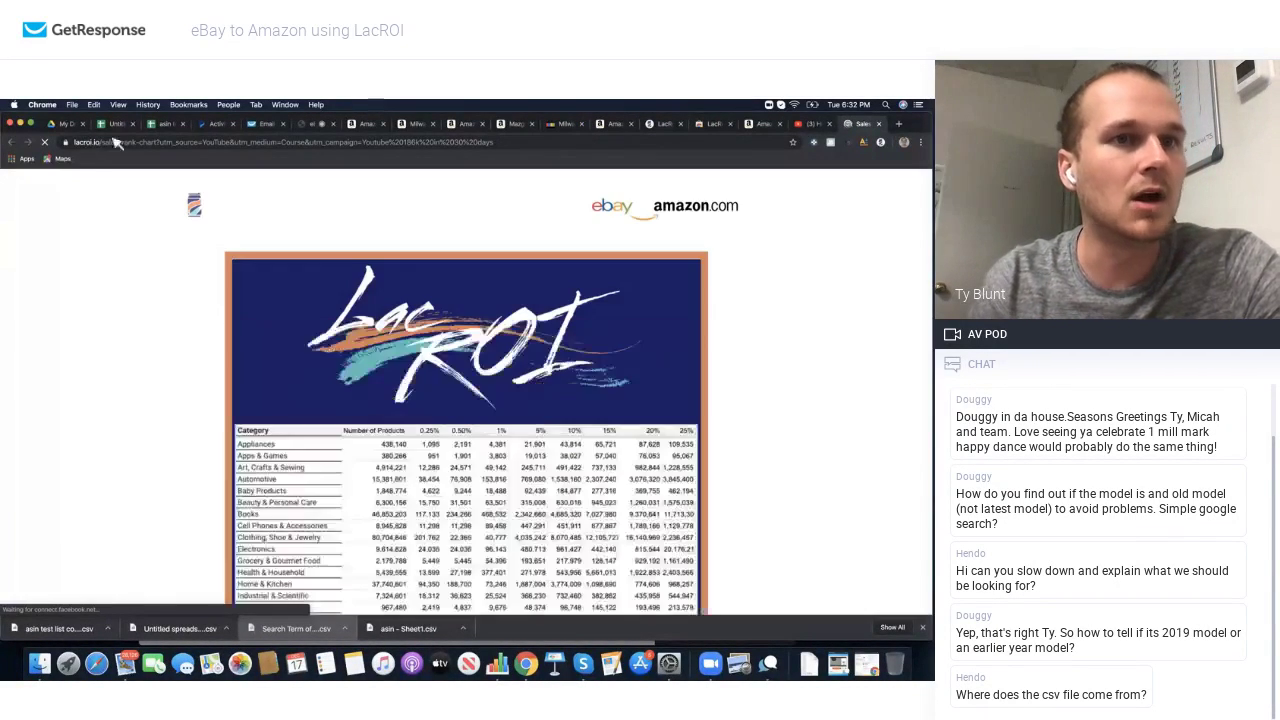
Step: Scroll LacROI's category sales rank table, then return to the eBay Milwaukee Tick listing
scroll(410, 320, "down", 5)
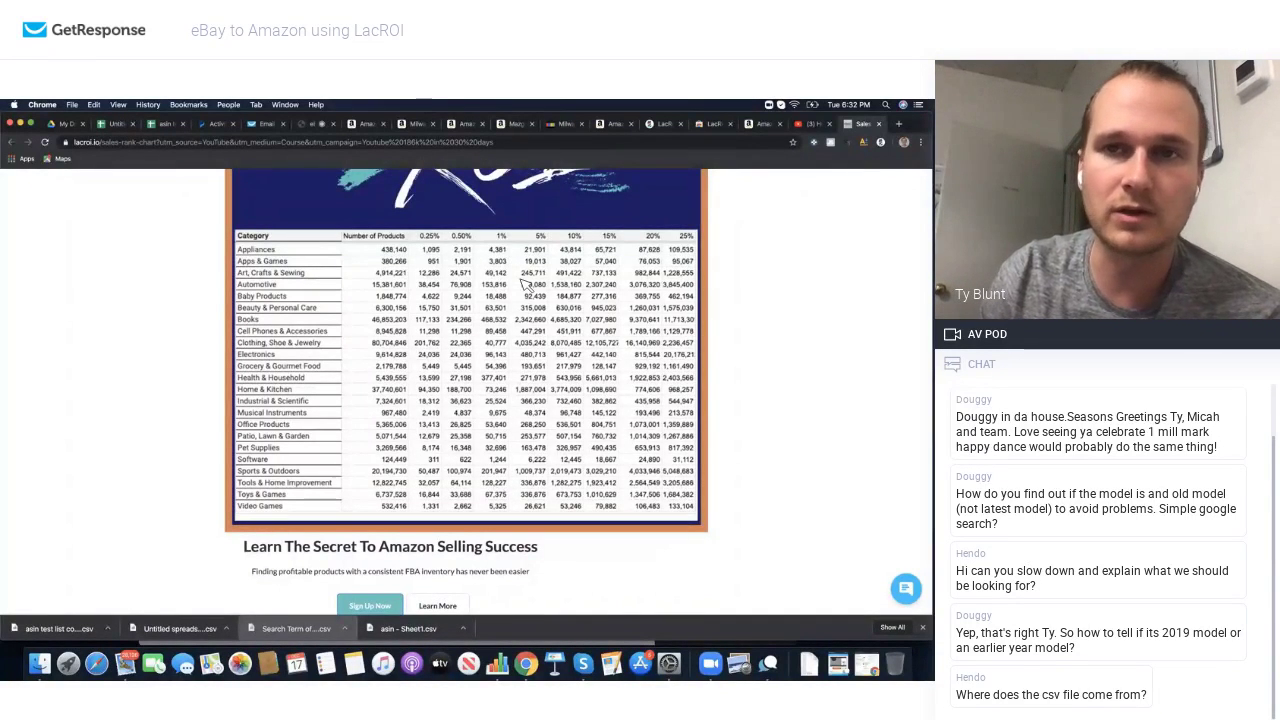
left_click(559, 125)
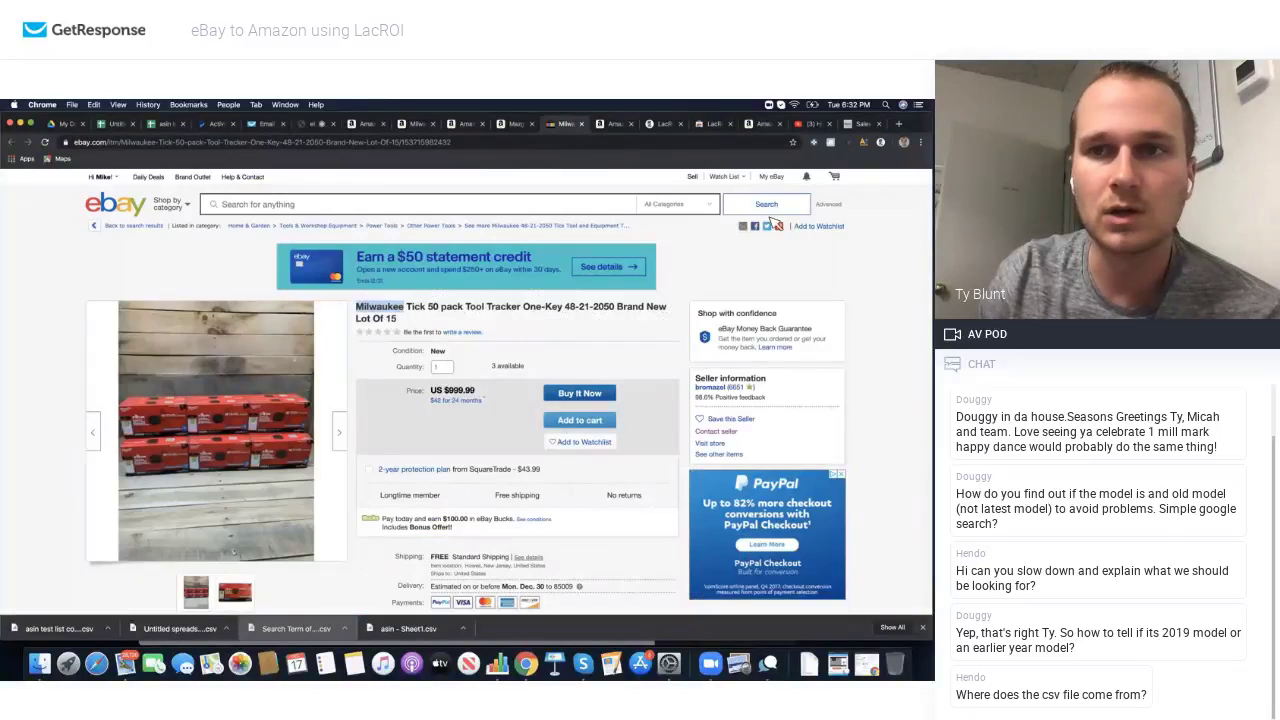
Step: In the LacROI panel, enter brand milwaukee and choose Tools & Home Improvement
left_click(881, 142)
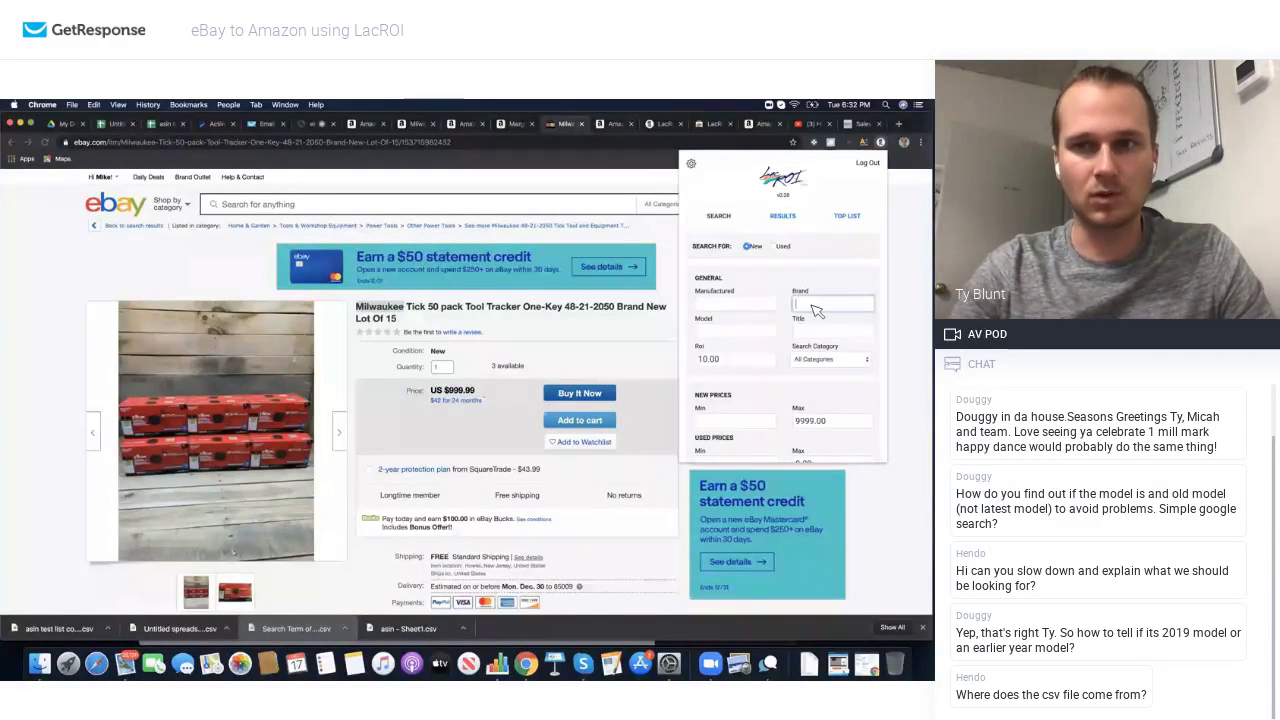
type("milwauk")
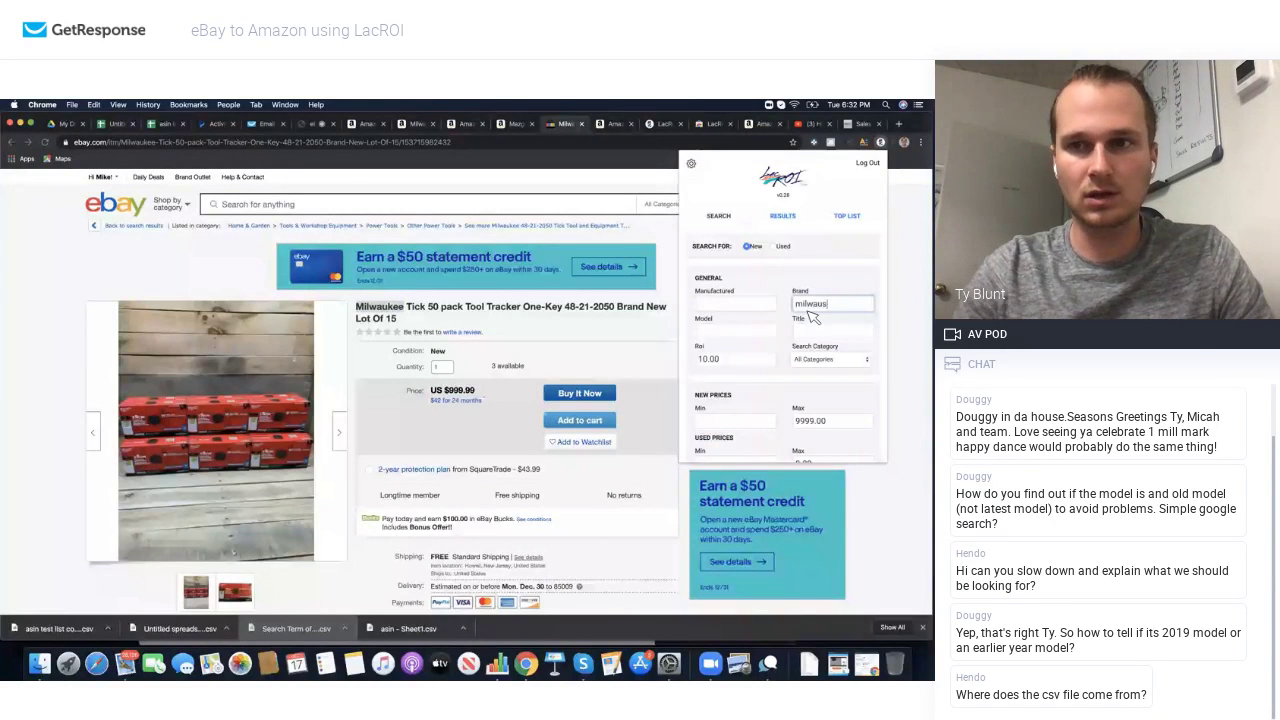
type("ee")
left_click(830, 359)
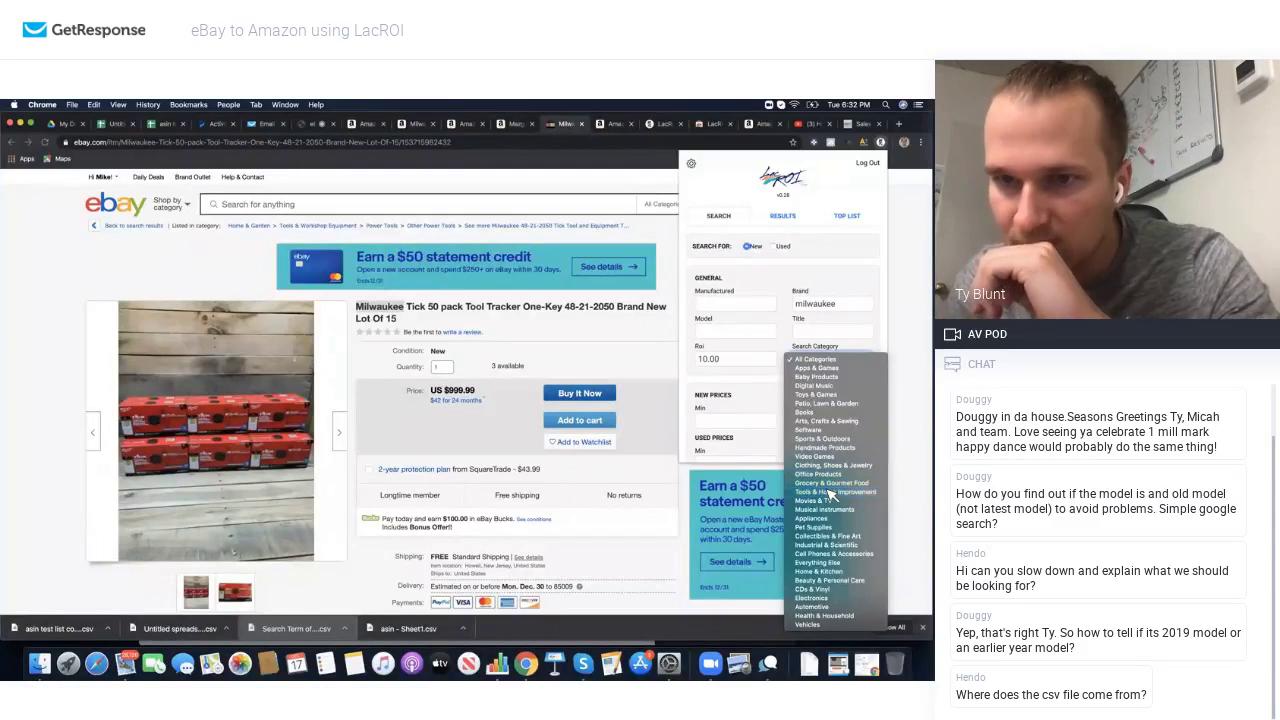
left_click(829, 493)
scroll(795, 347, "down", 1)
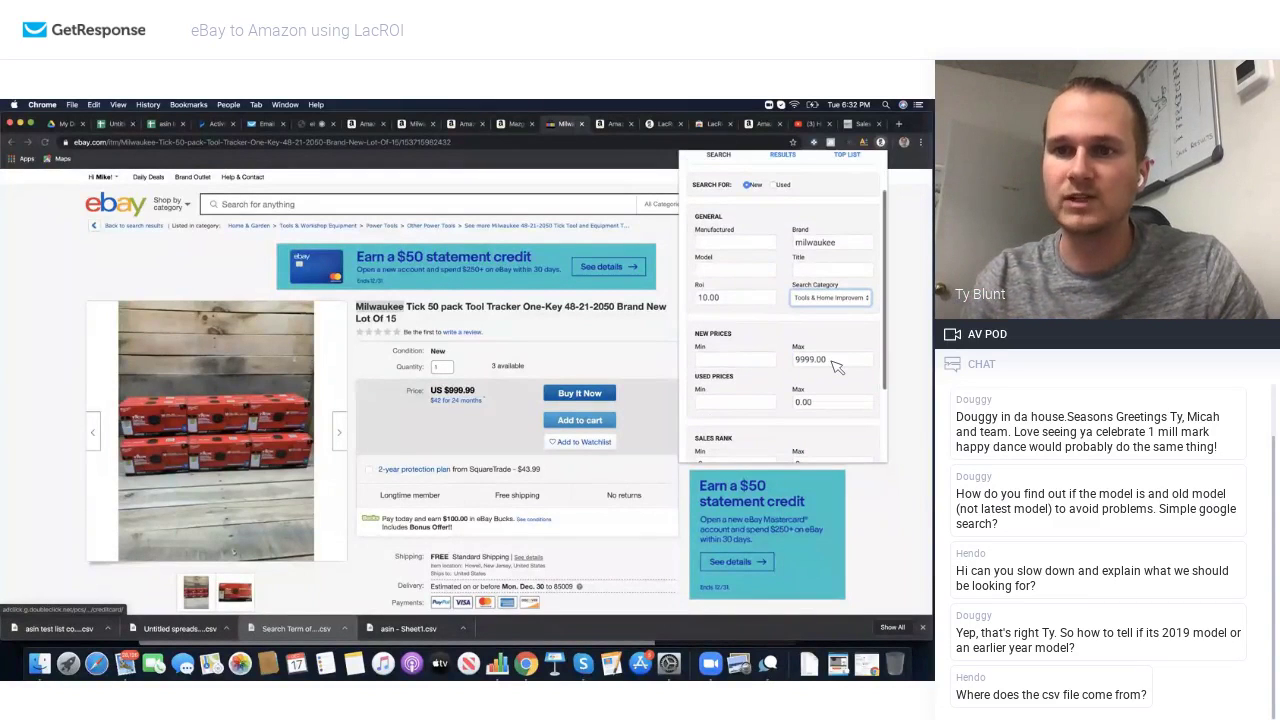
scroll(803, 374, "down", 1)
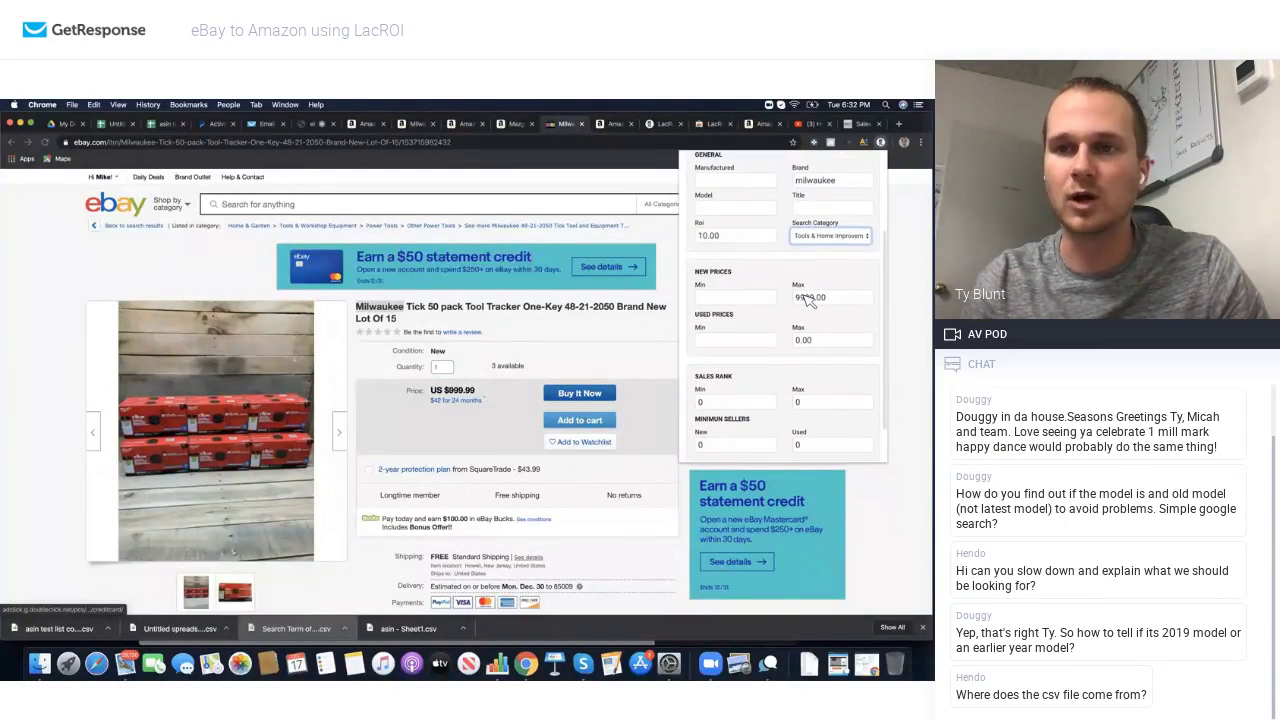
Step: Set the sales rank range to 50000–130000 and start the search
left_click(735, 403)
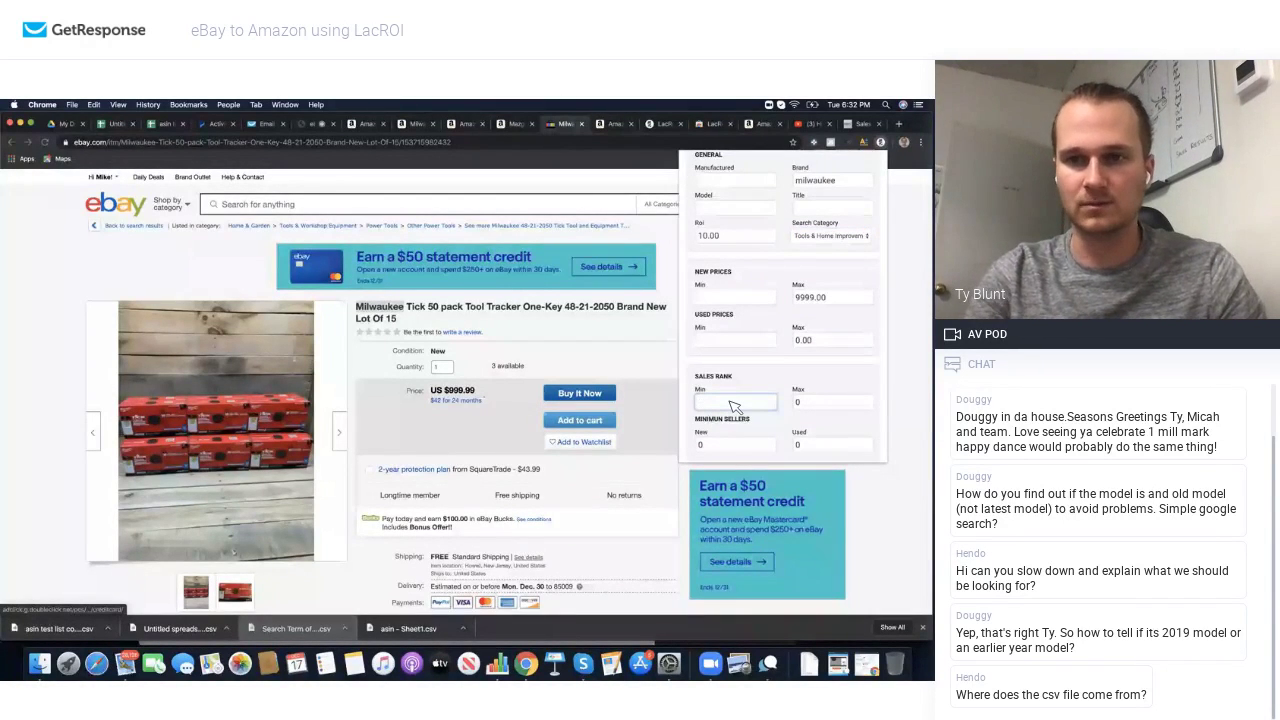
type("50000")
left_click(805, 403)
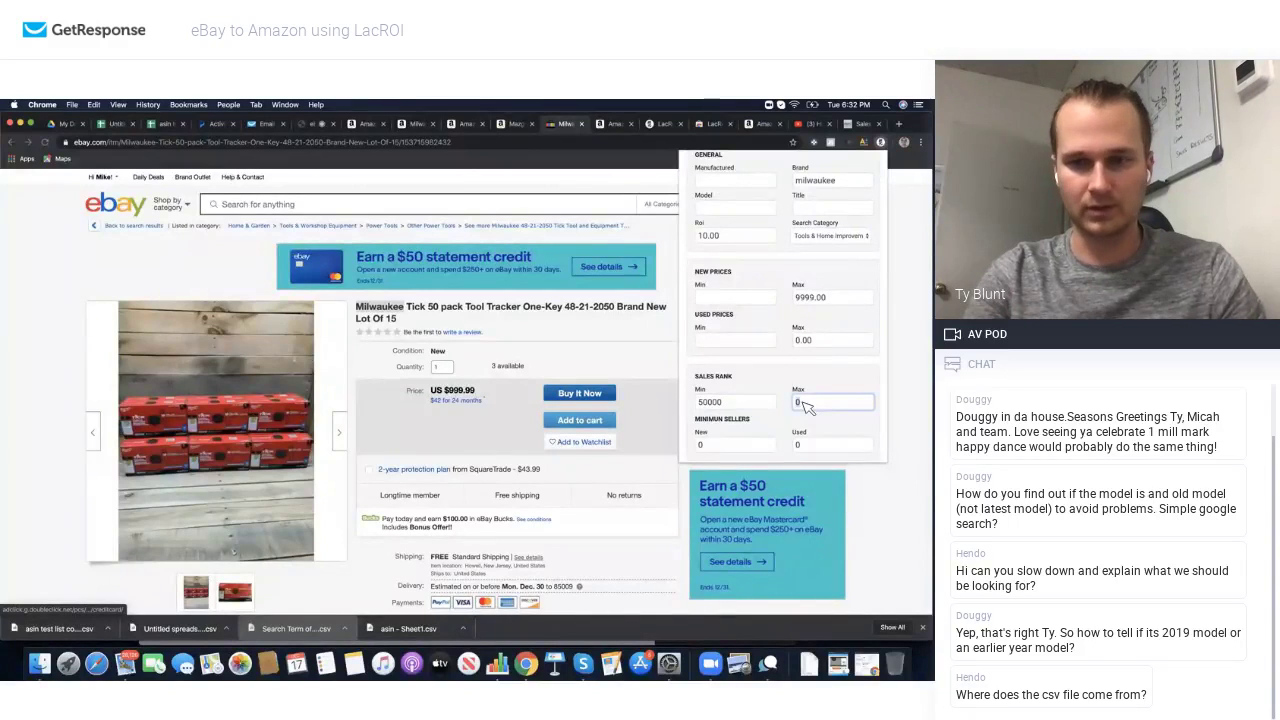
type("130000")
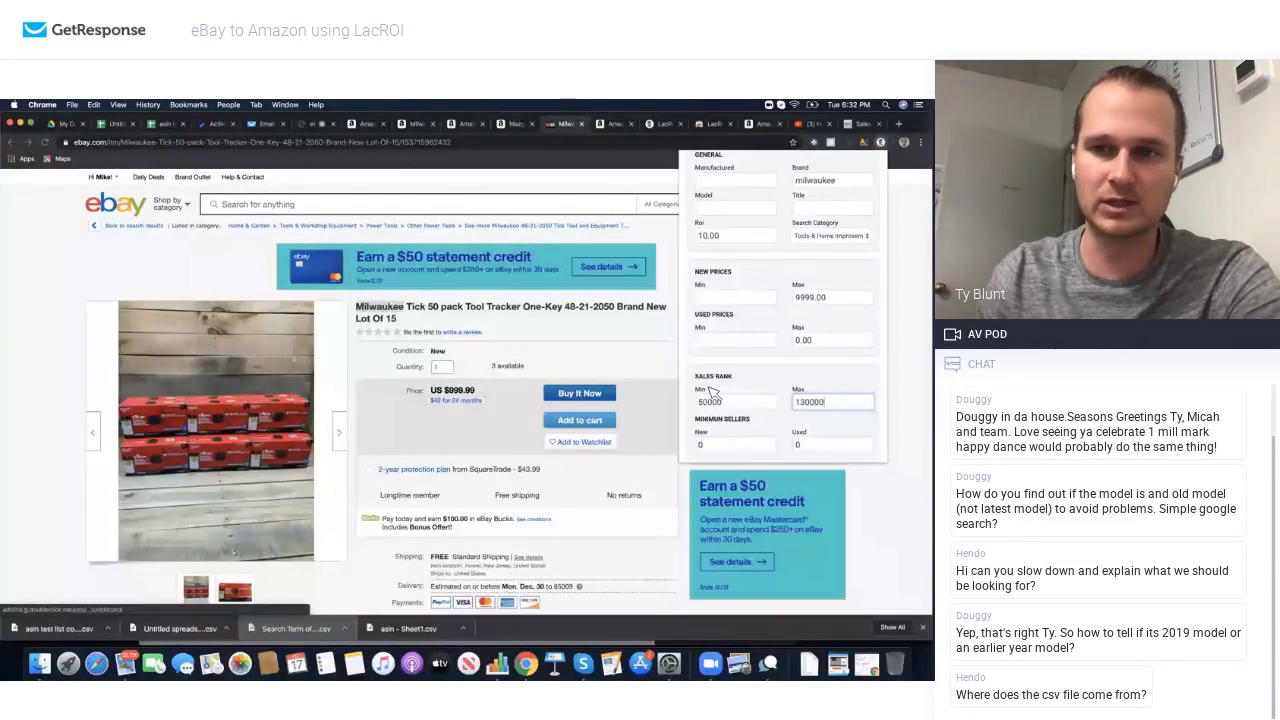
scroll(775, 387, "down", 2)
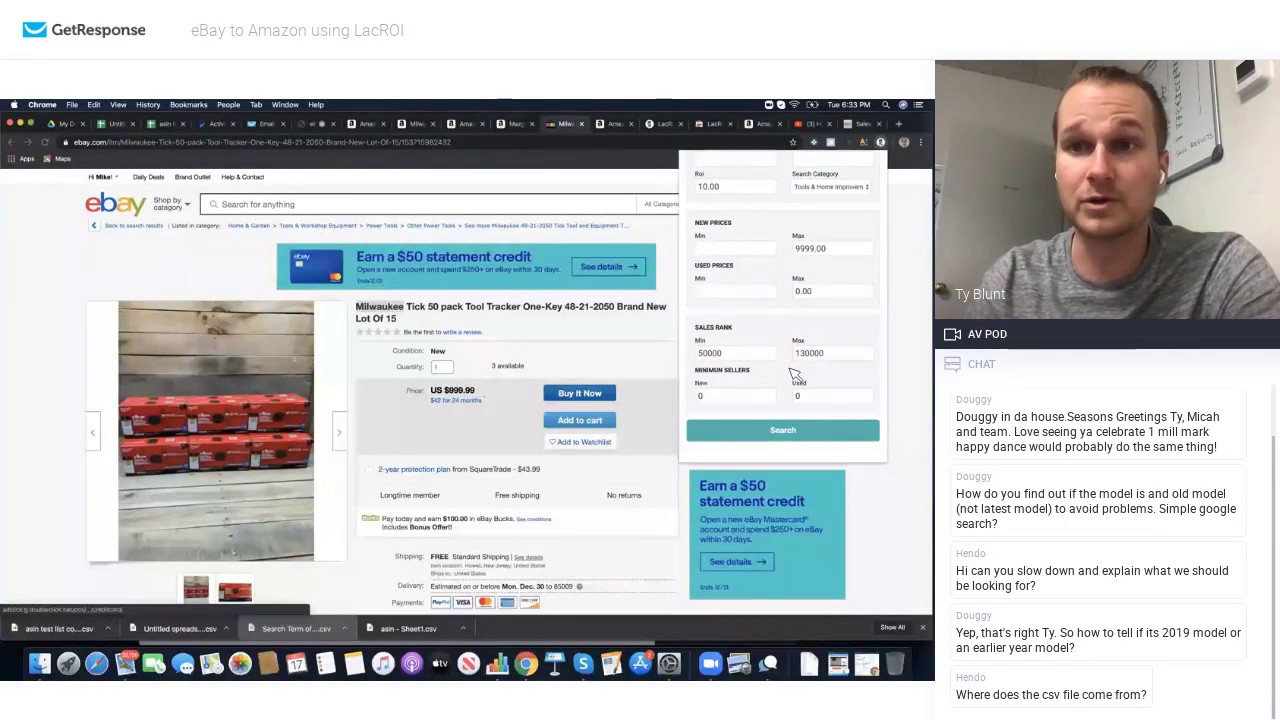
left_click(790, 436)
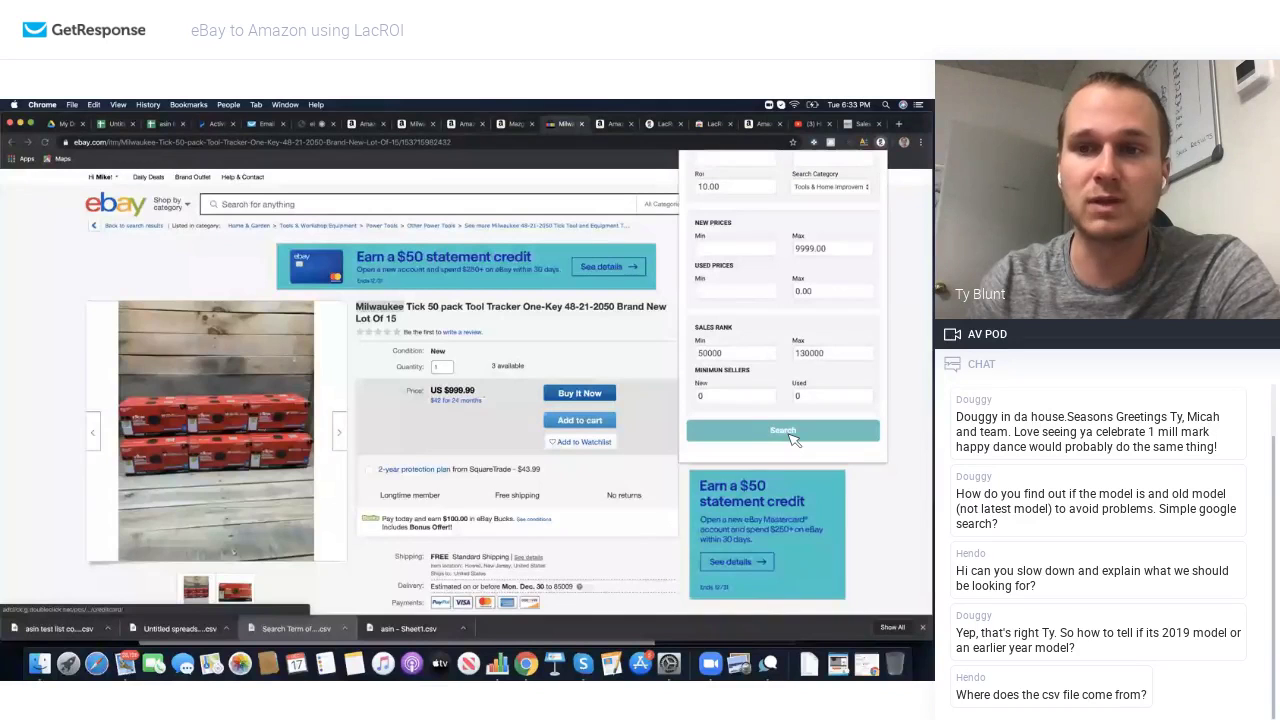
Step: Run the Milwaukee search and send the top result, GIDDS2-2490387 M12 LED lantern, to eBay
left_click(792, 439)
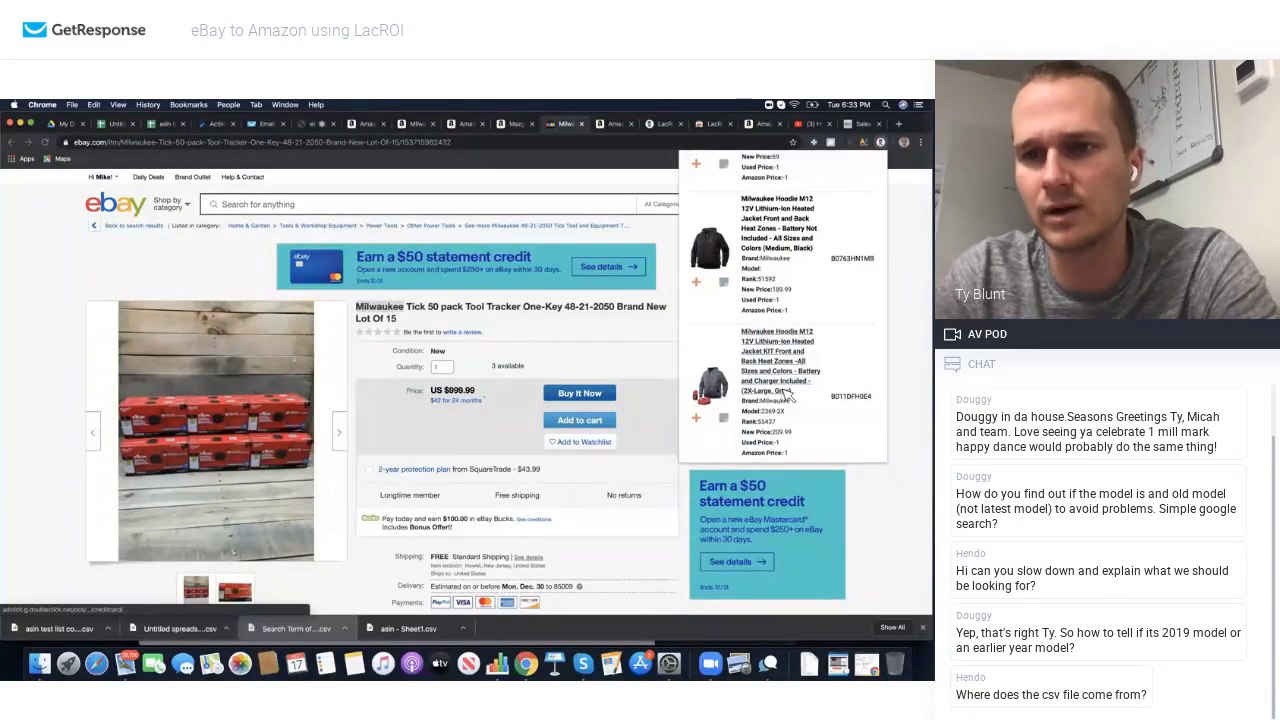
scroll(789, 397, "up", 6)
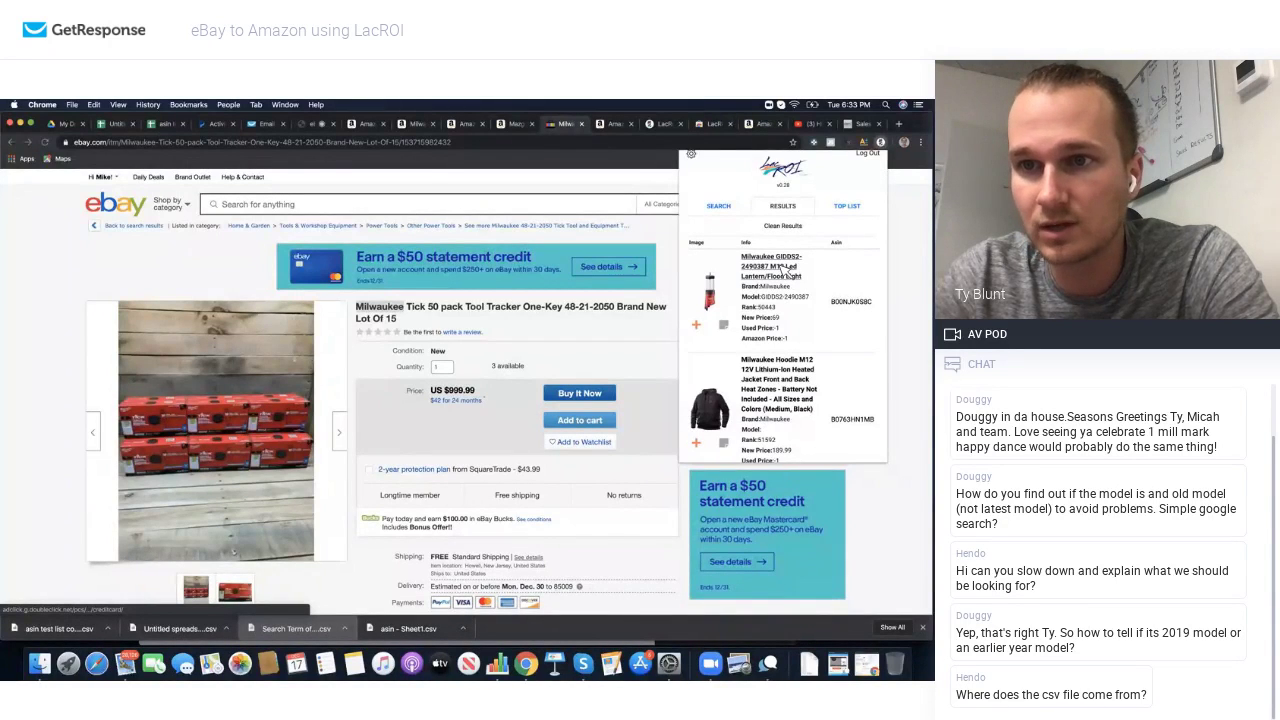
left_click(788, 271)
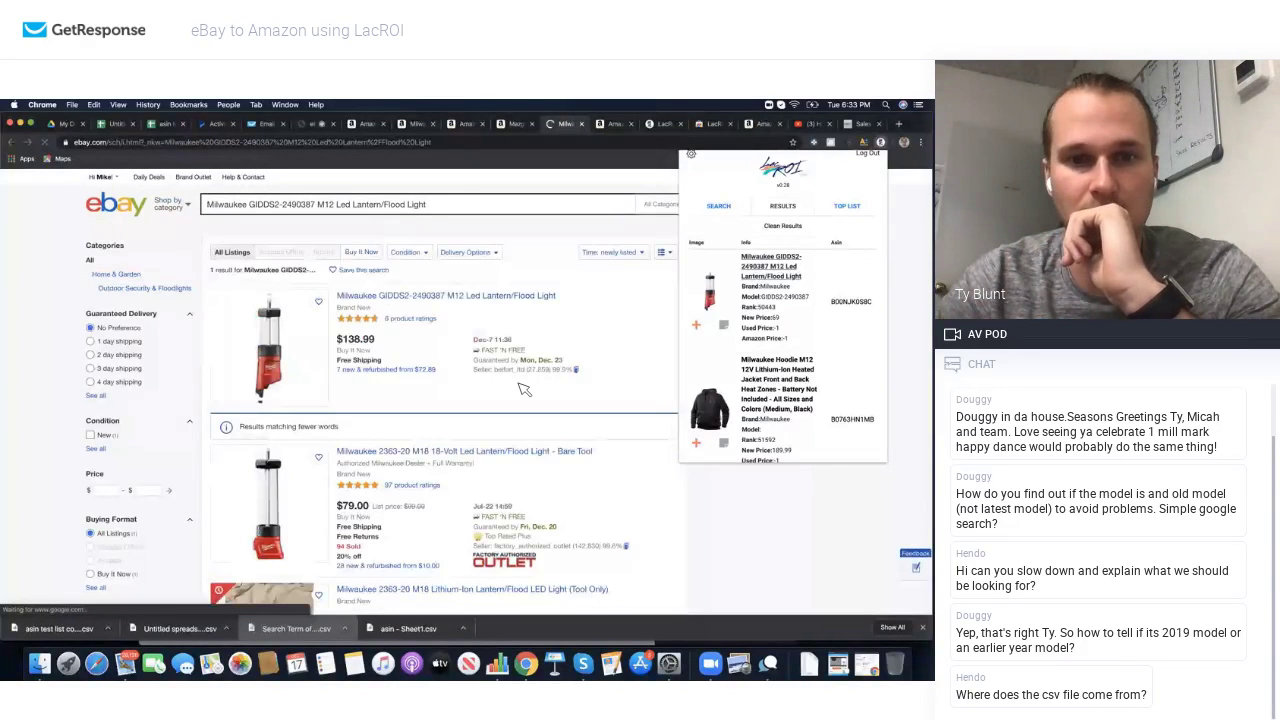
Step: Read the lantern listings' ROI overlays, then search eBay for the Milwaukee M12 heated hoodie jacket
scroll(520, 388, "down", 2)
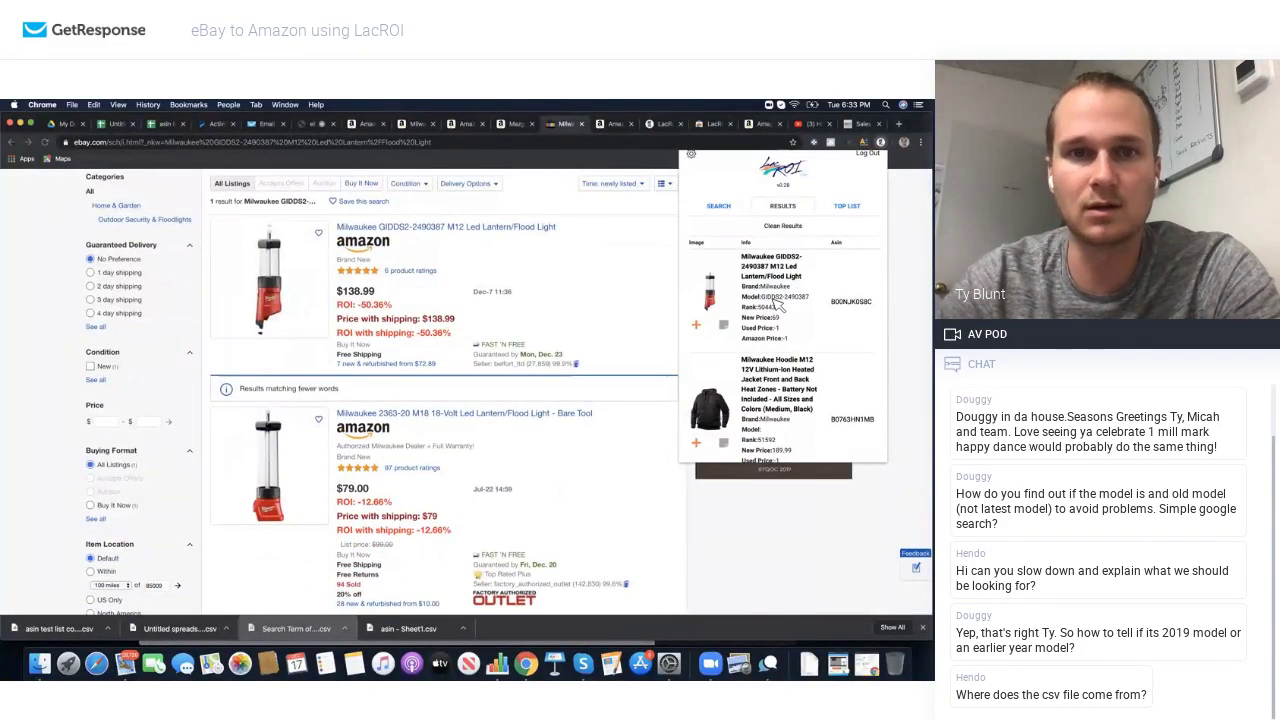
scroll(576, 347, "down", 2)
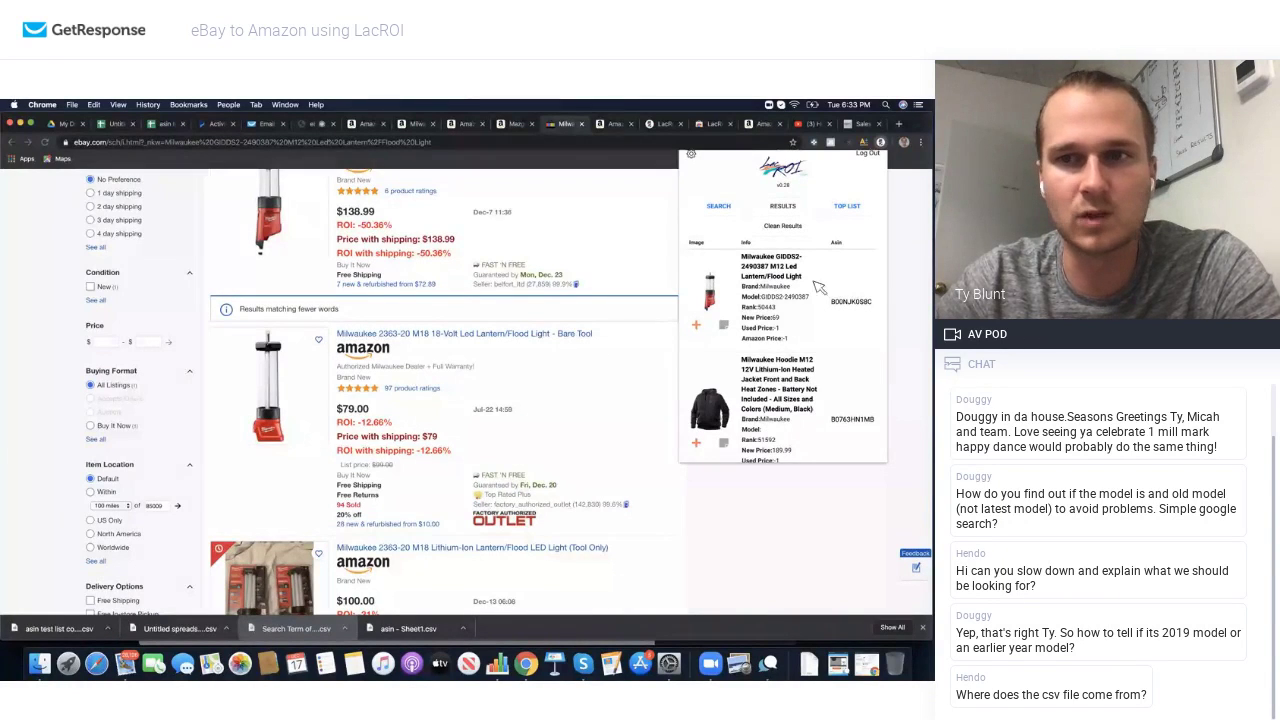
scroll(554, 392, "down", 3)
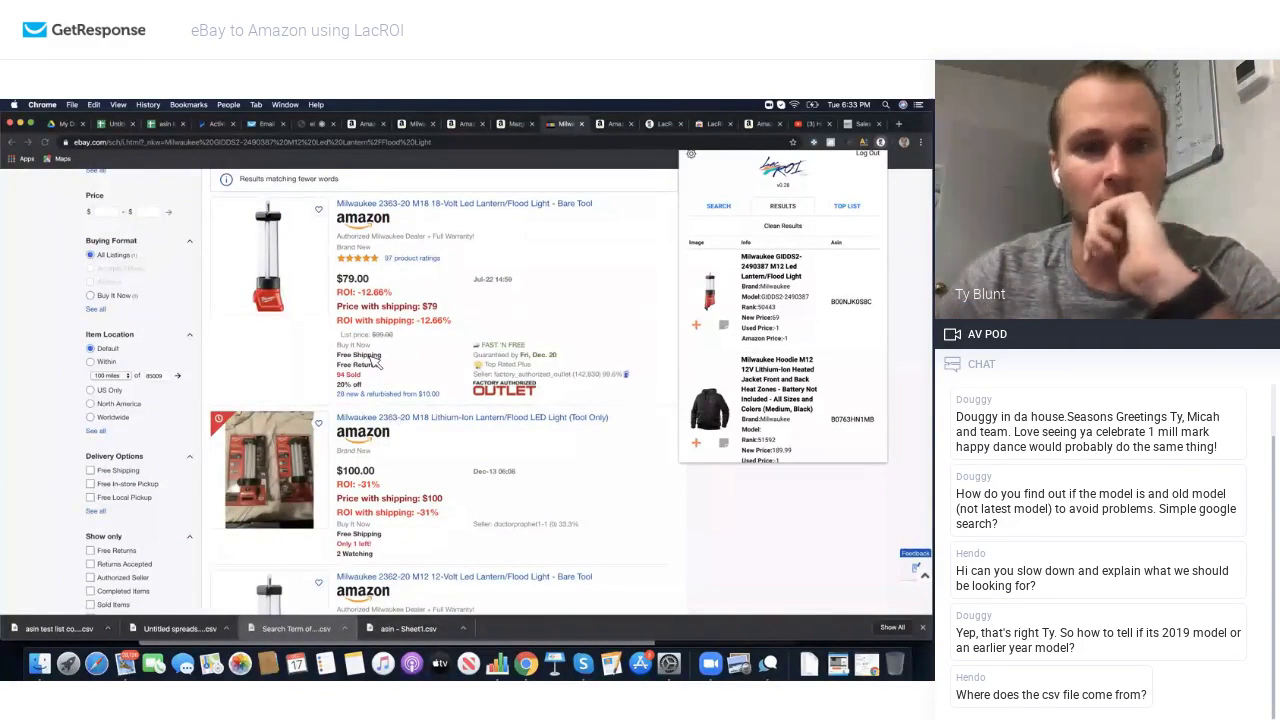
scroll(420, 314, "down", 5)
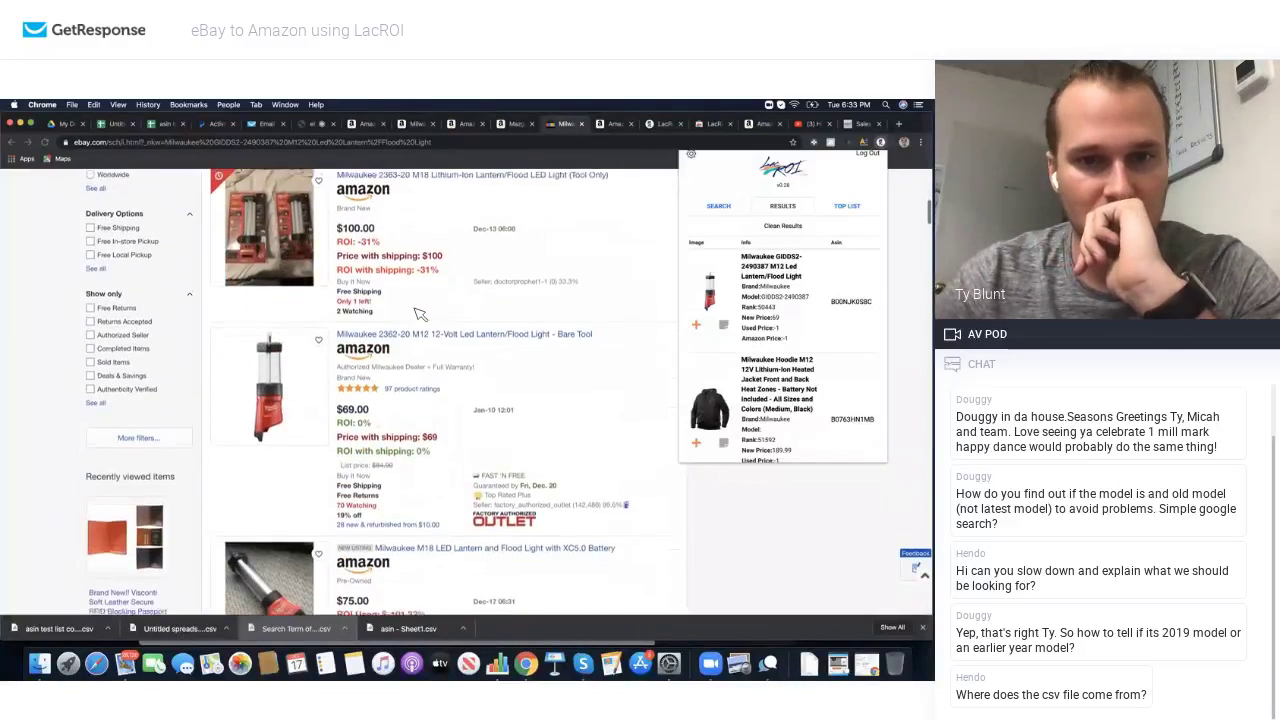
scroll(400, 443, "down", 4)
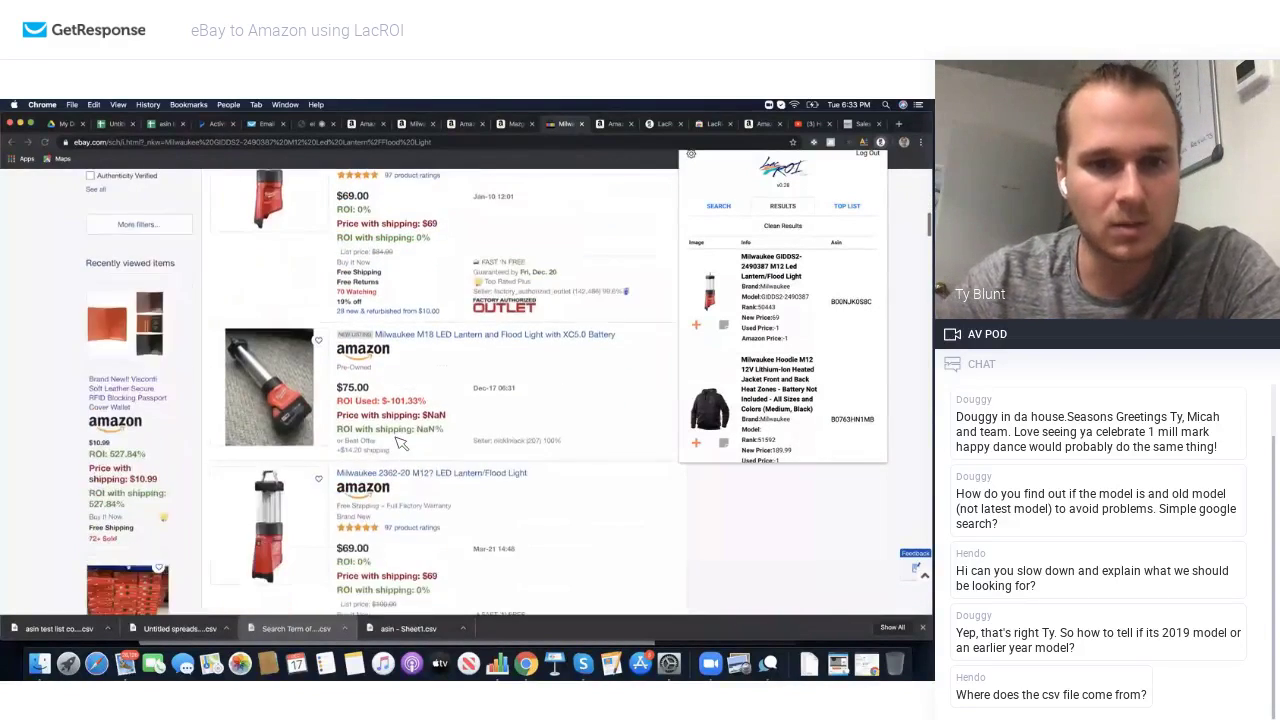
scroll(400, 443, "down", 10)
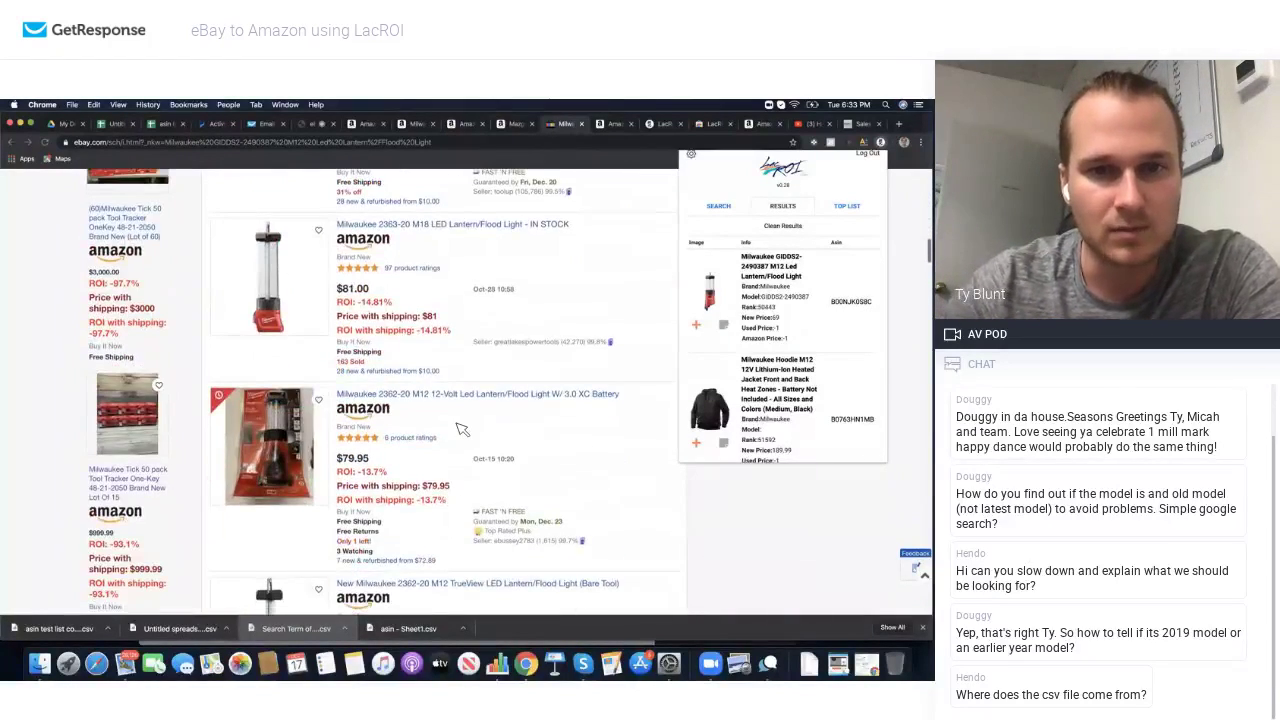
scroll(462, 429, "down", 10)
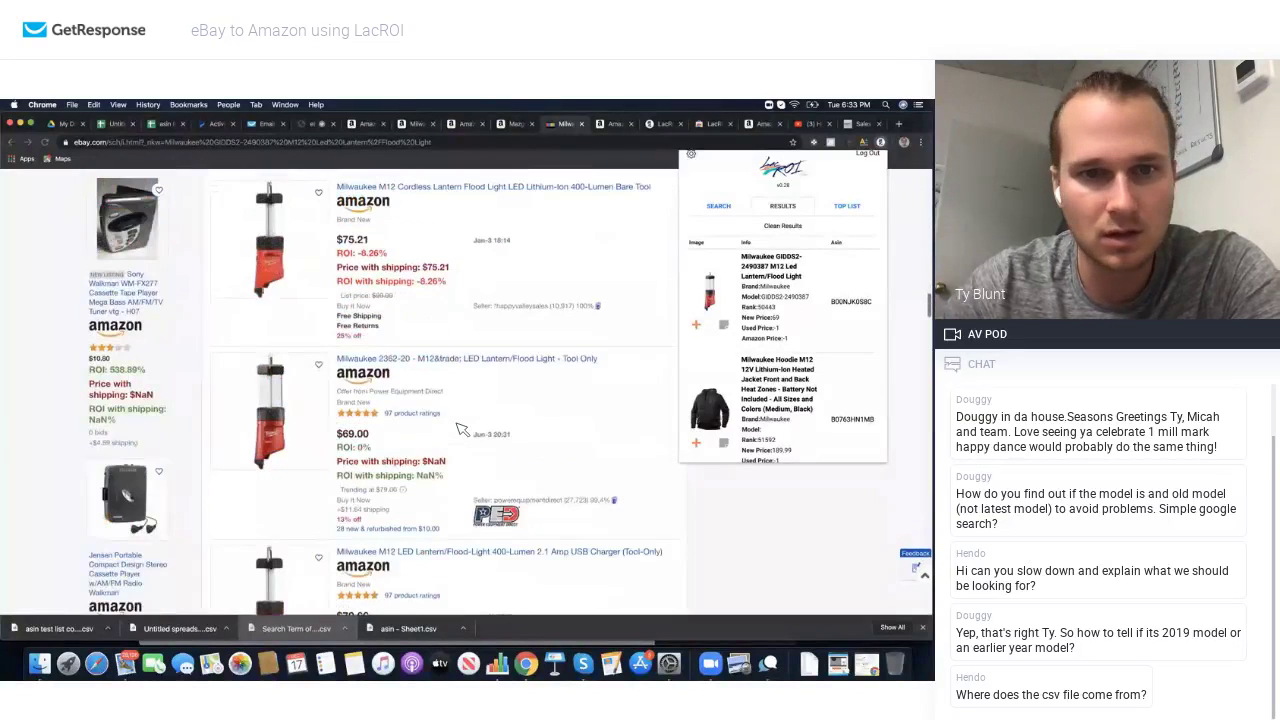
scroll(462, 429, "down", 4)
scroll(797, 388, "down", 1)
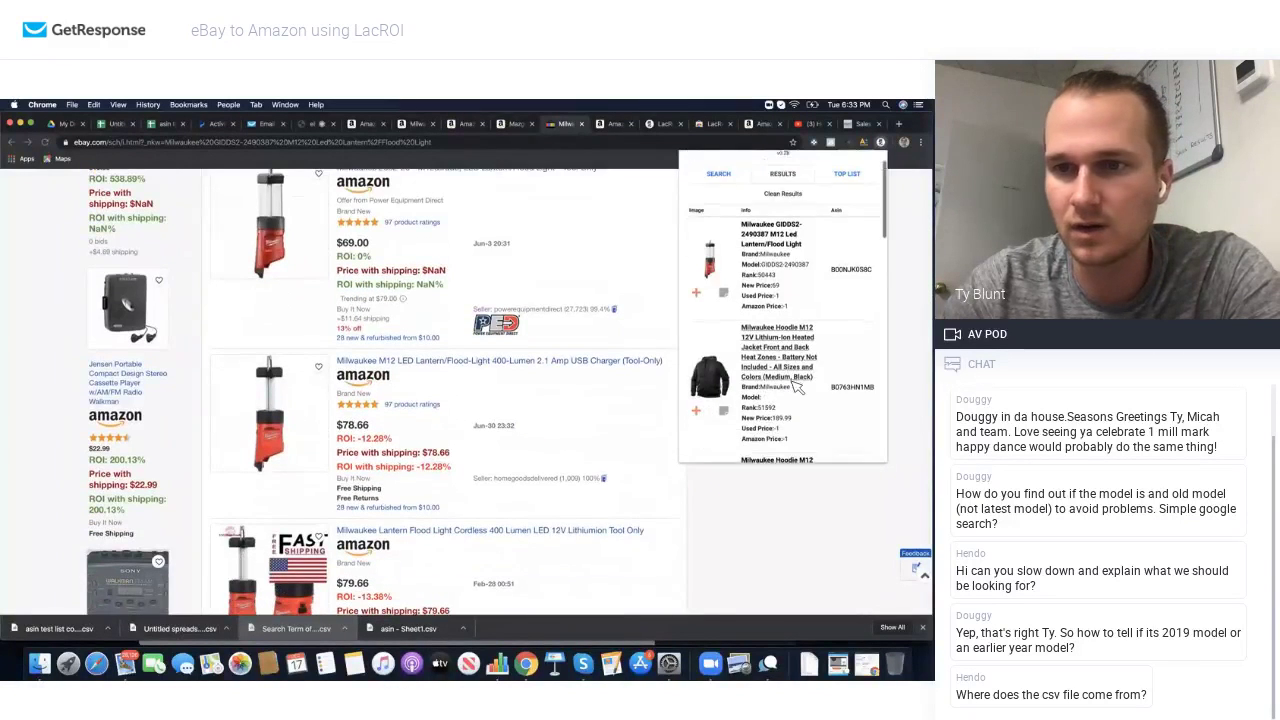
scroll(797, 388, "down", 5)
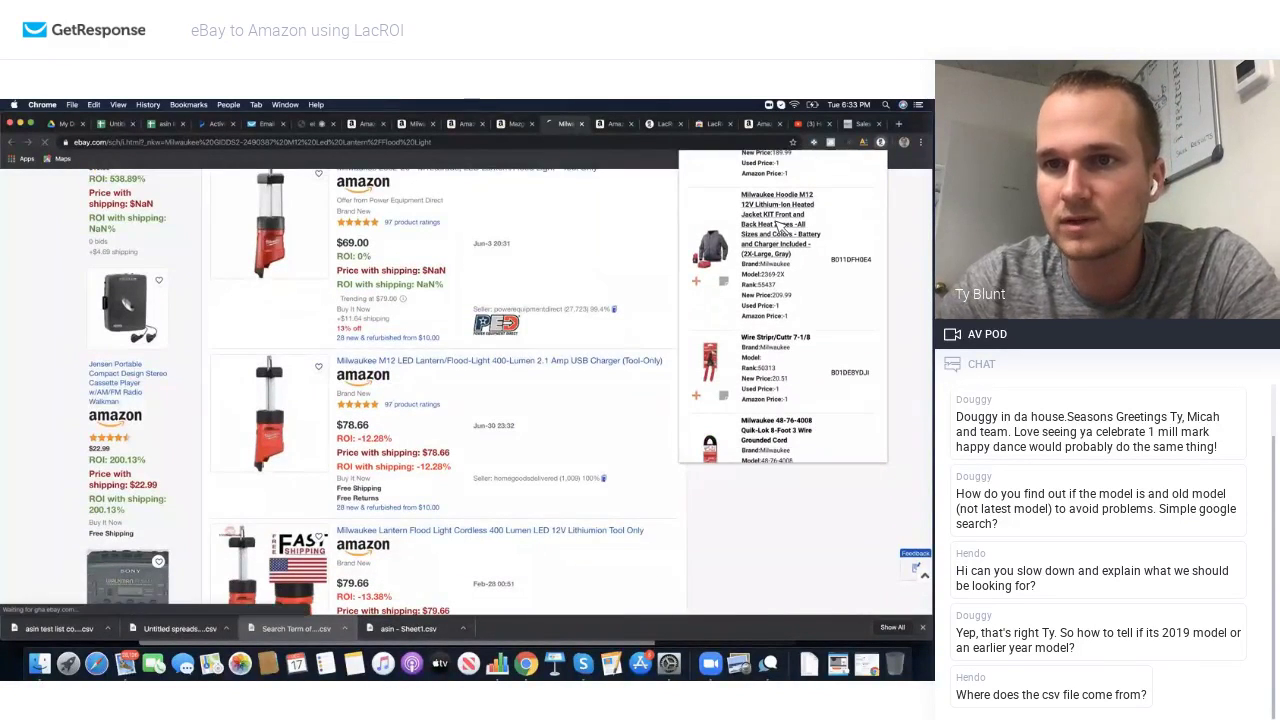
left_click(780, 227)
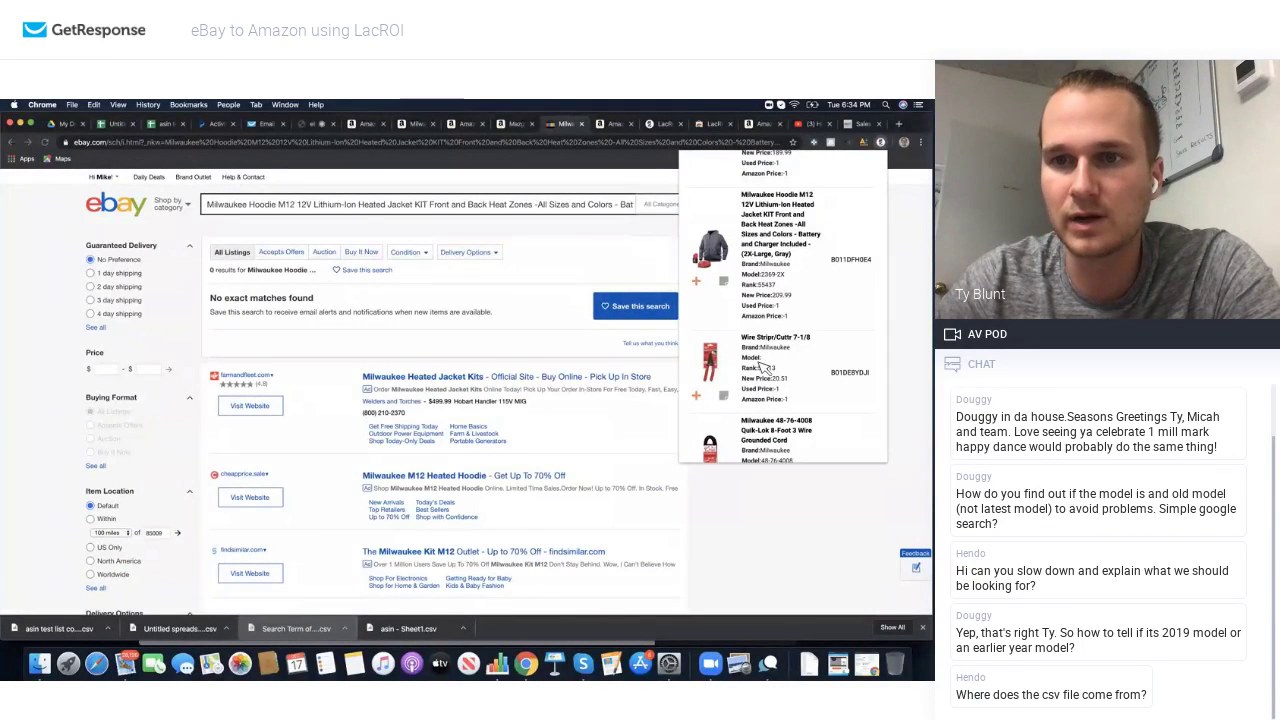
Step: Search eBay for the 48-76-4008 cord, then the 48-22-4200 Pex/Tubing Cutter, first at $36.75
scroll(772, 352, "down", 3)
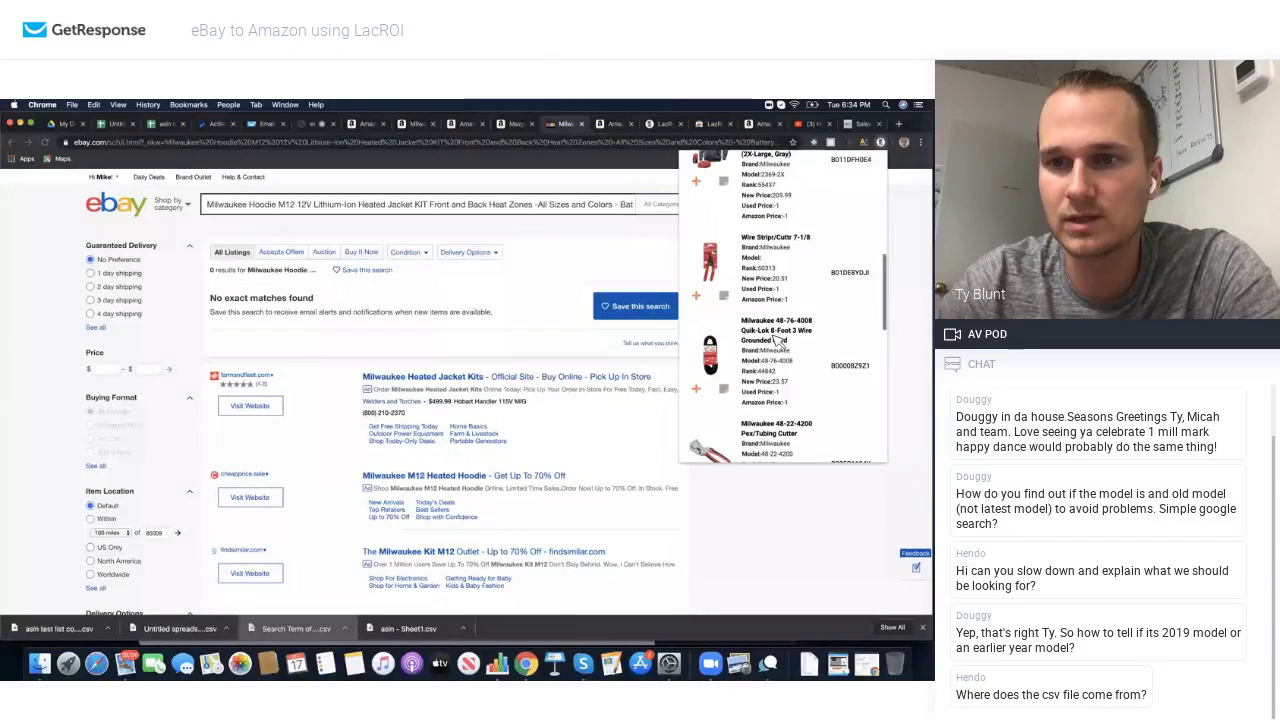
left_click(778, 338)
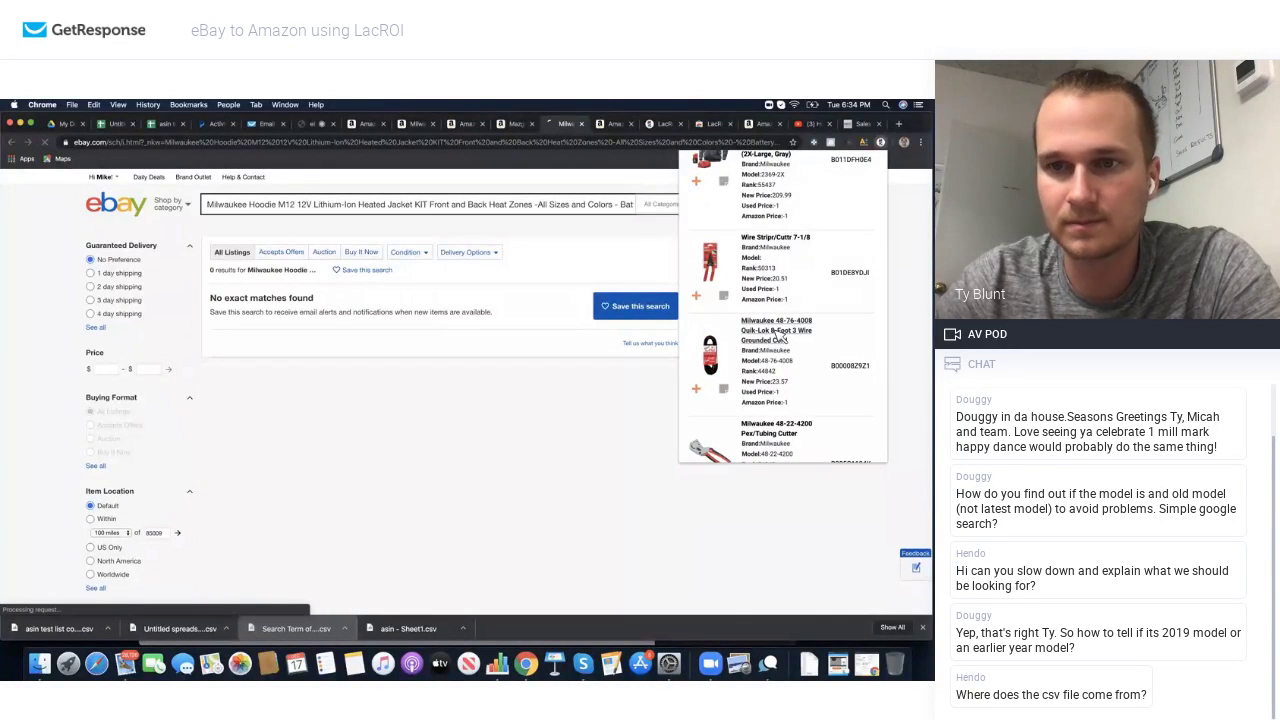
scroll(535, 408, "down", 5)
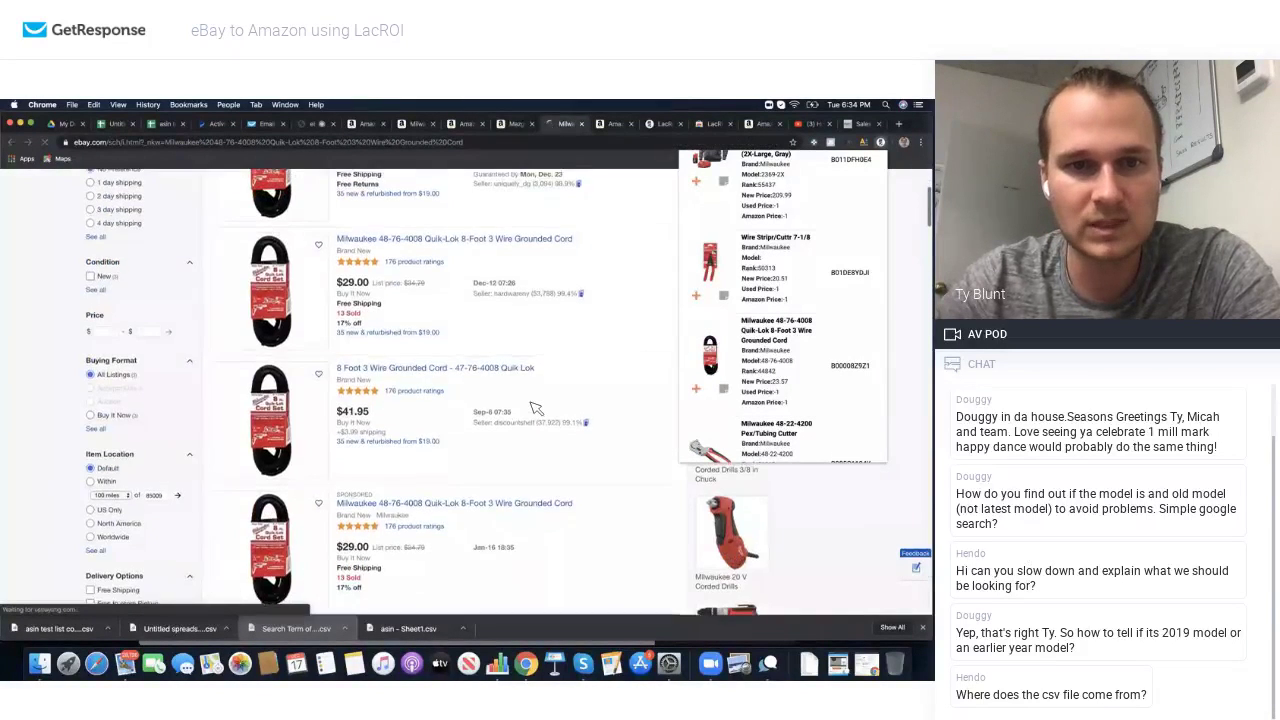
scroll(535, 408, "down", 5)
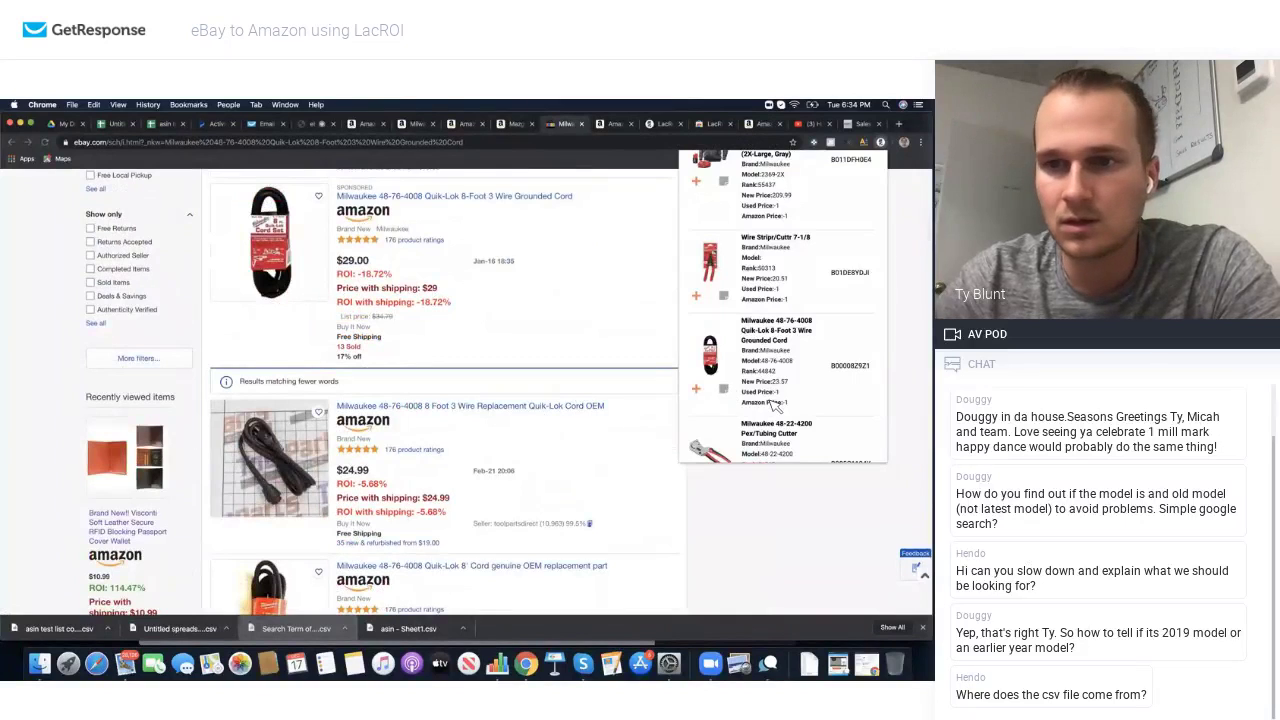
scroll(770, 393, "down", 2)
left_click(775, 330)
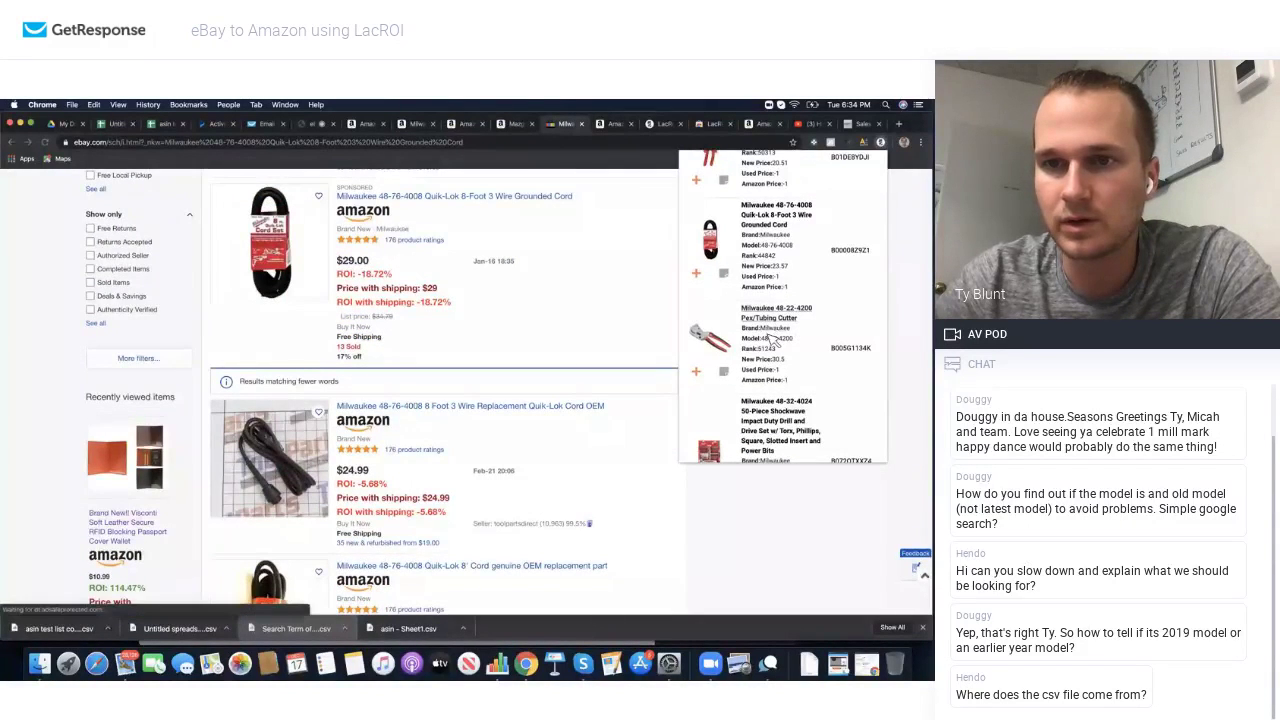
scroll(780, 377, "down", 2)
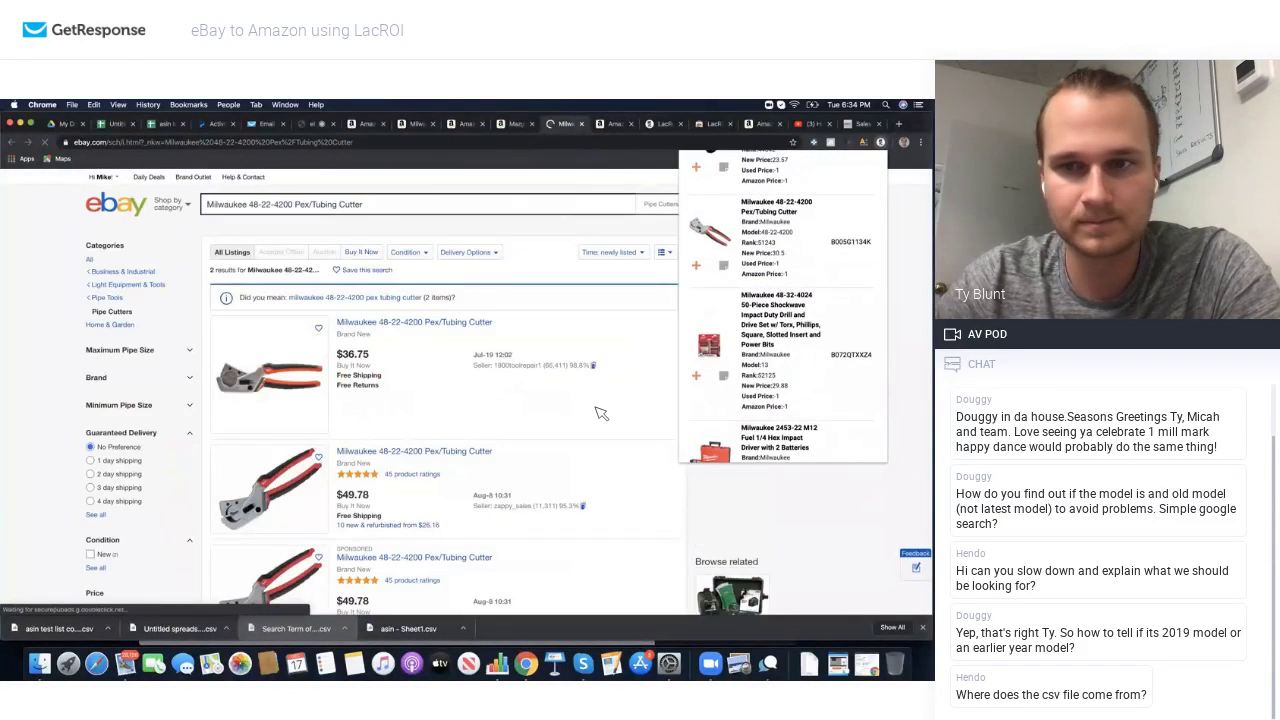
Step: Search eBay for the Milwaukee 2453-22 M12 impact driver from LacROI and browse the listings
scroll(600, 413, "down", 5)
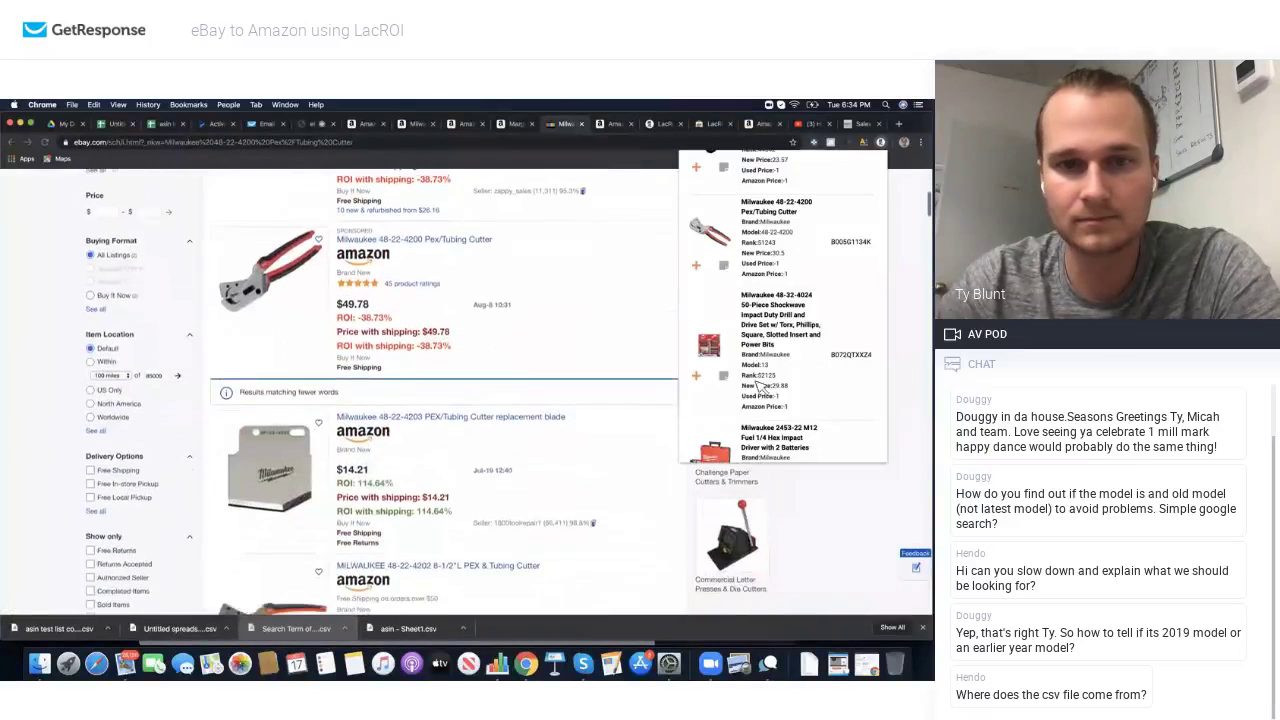
scroll(790, 385, "down", 2)
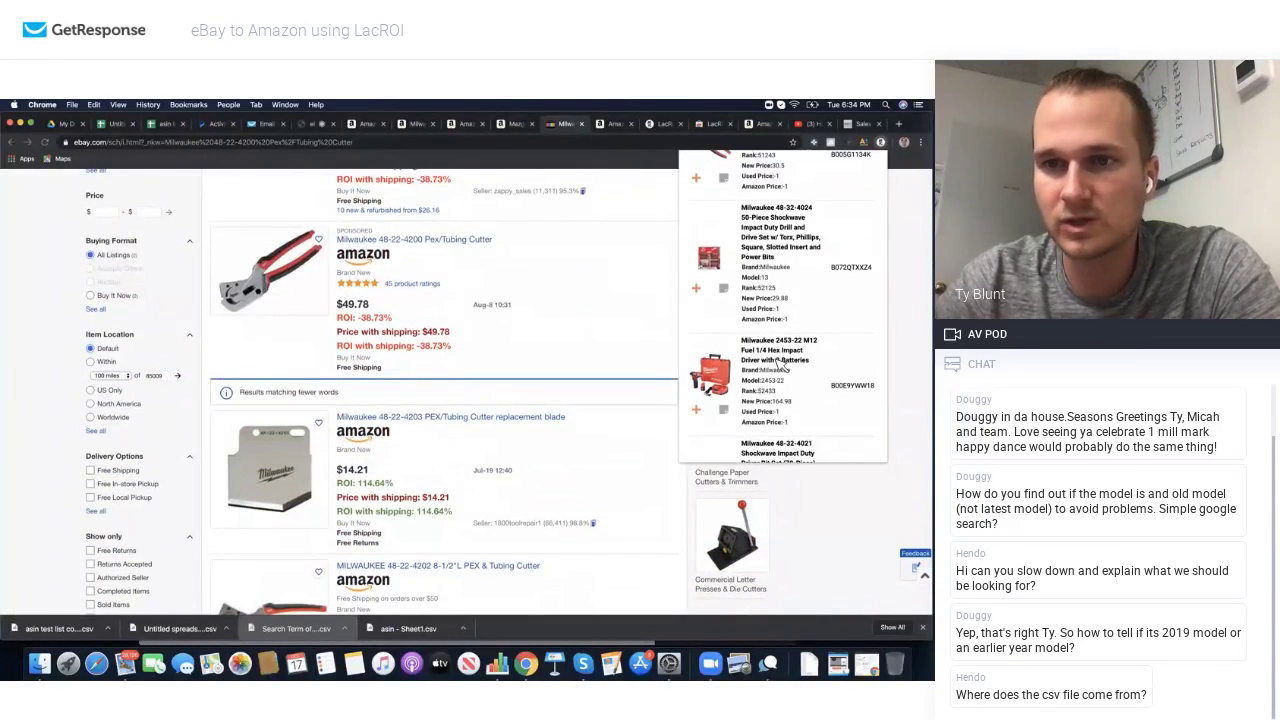
left_click(780, 364)
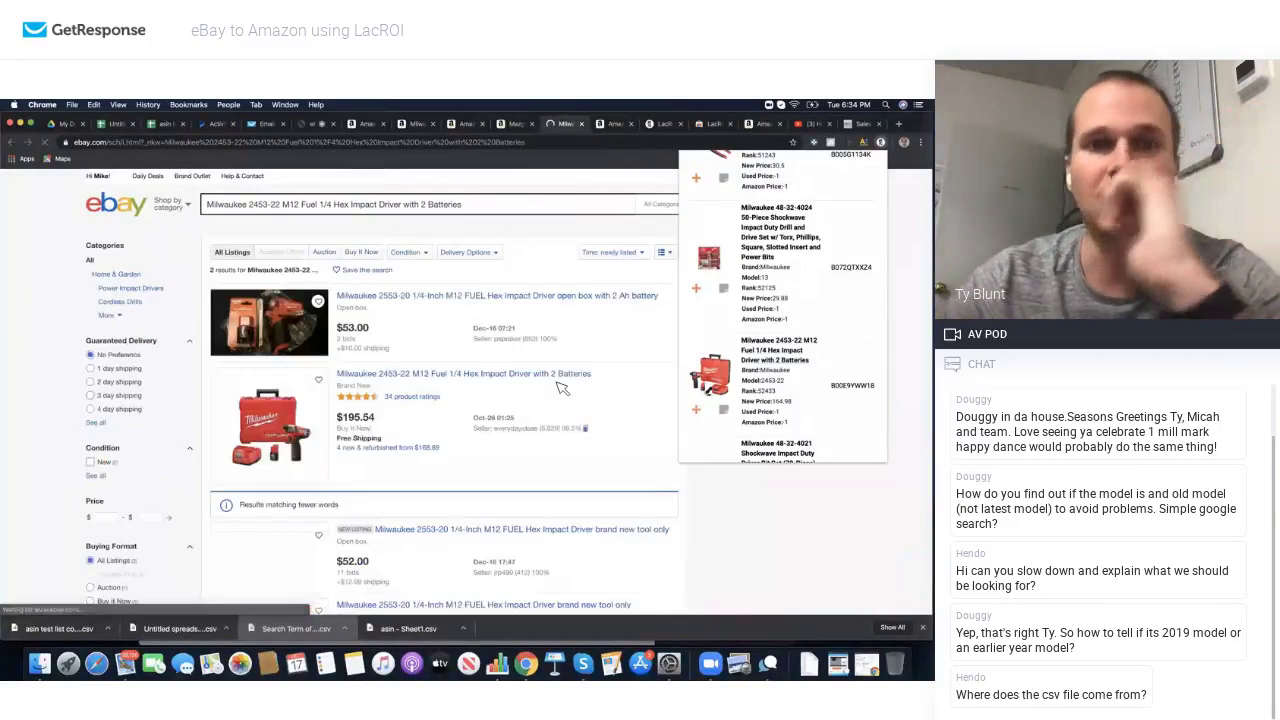
scroll(562, 388, "down", 1)
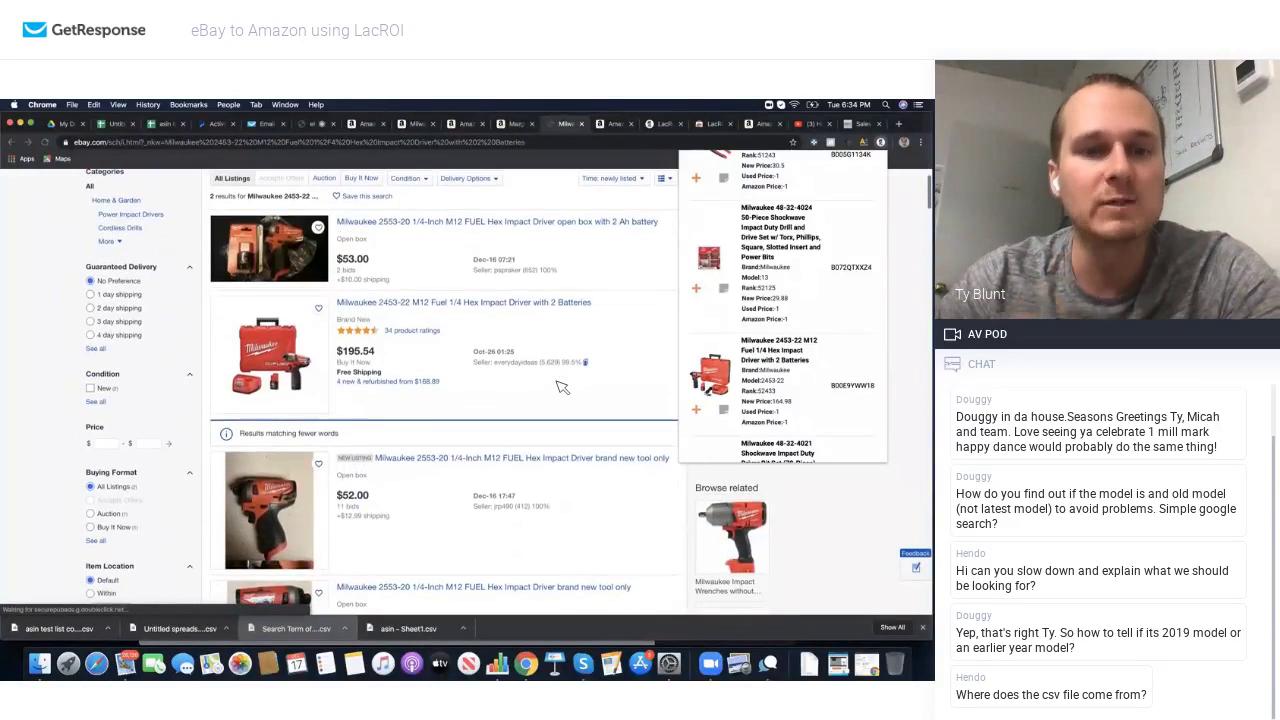
scroll(562, 387, "down", 5)
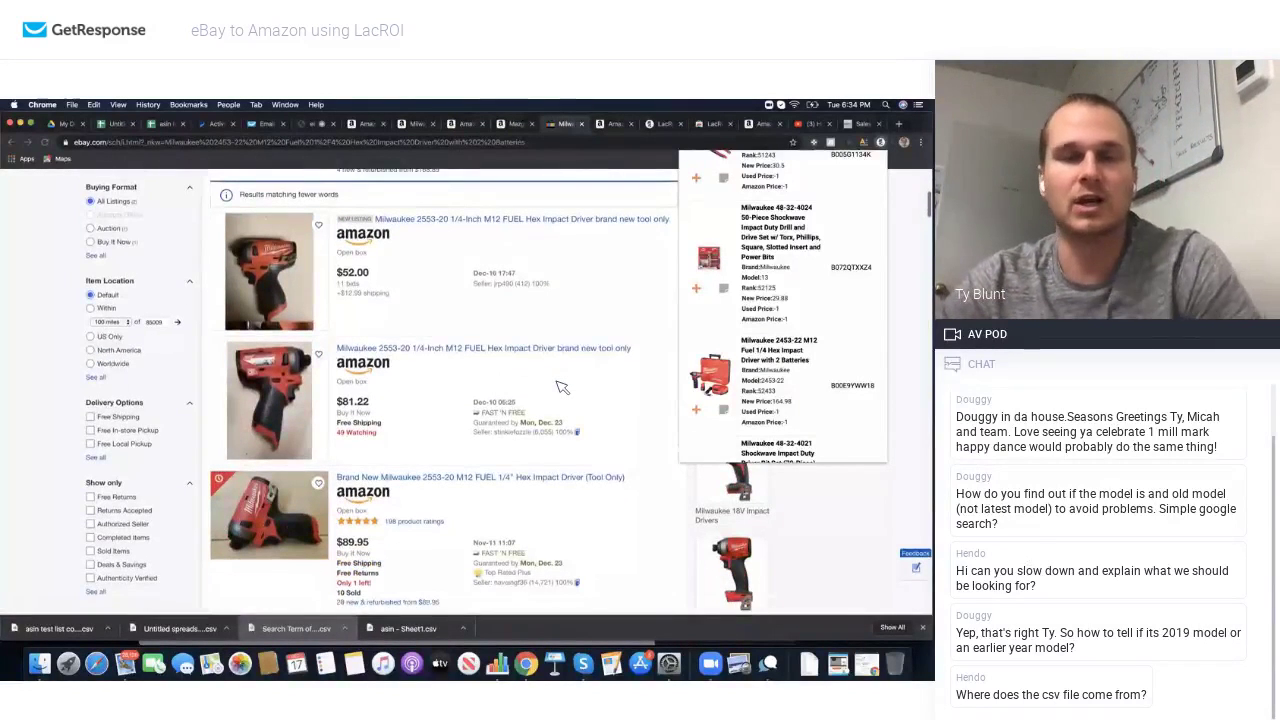
scroll(562, 387, "down", 1)
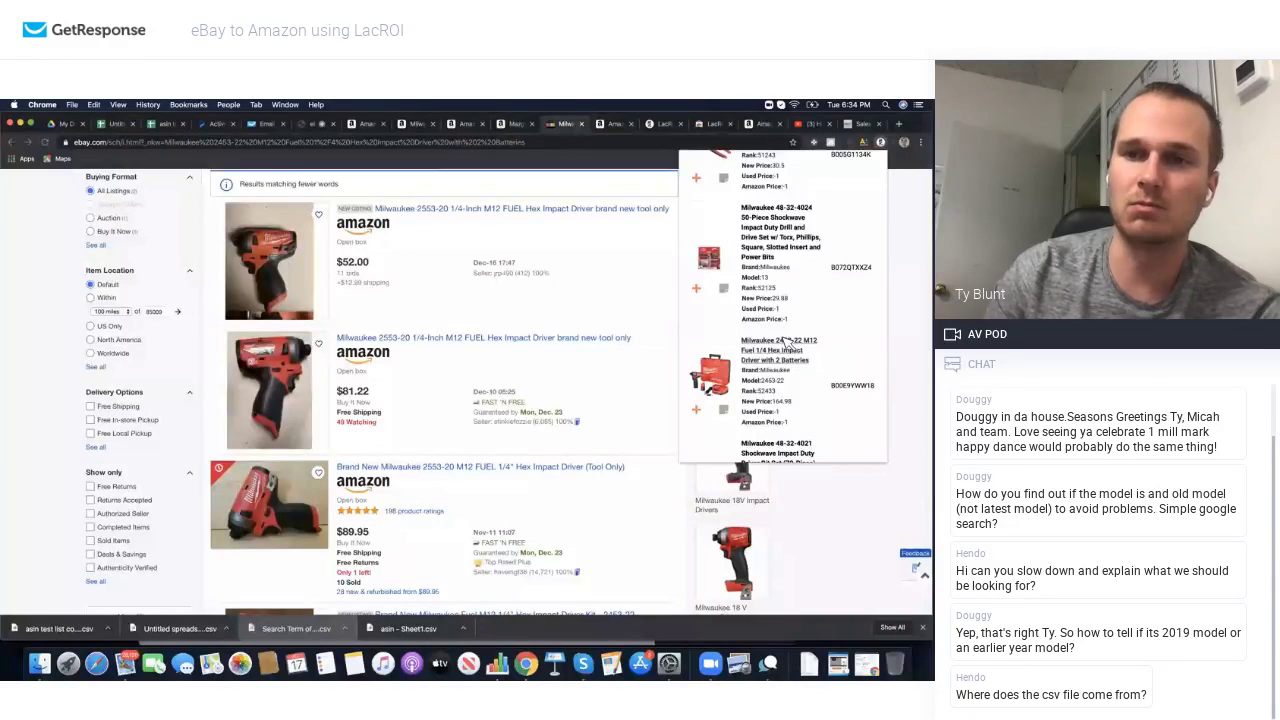
scroll(787, 343, "up", 10)
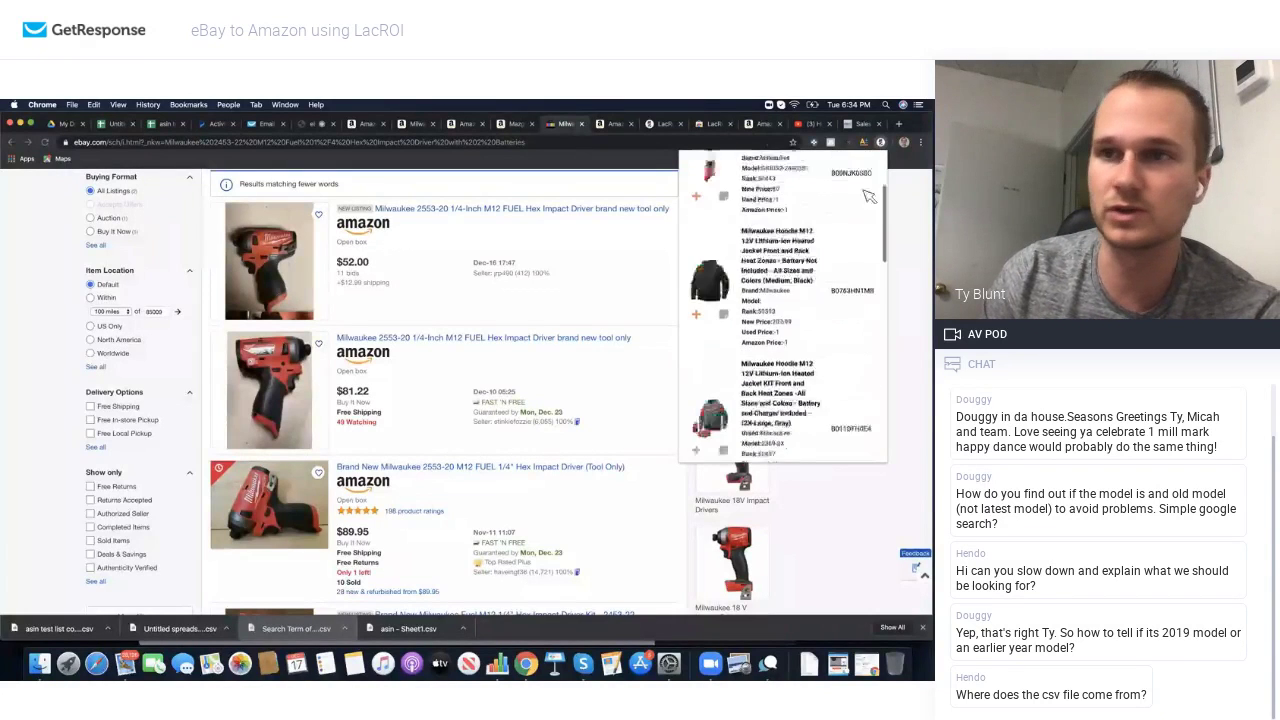
Step: Show the LacROI Top List of saved products
left_click(845, 217)
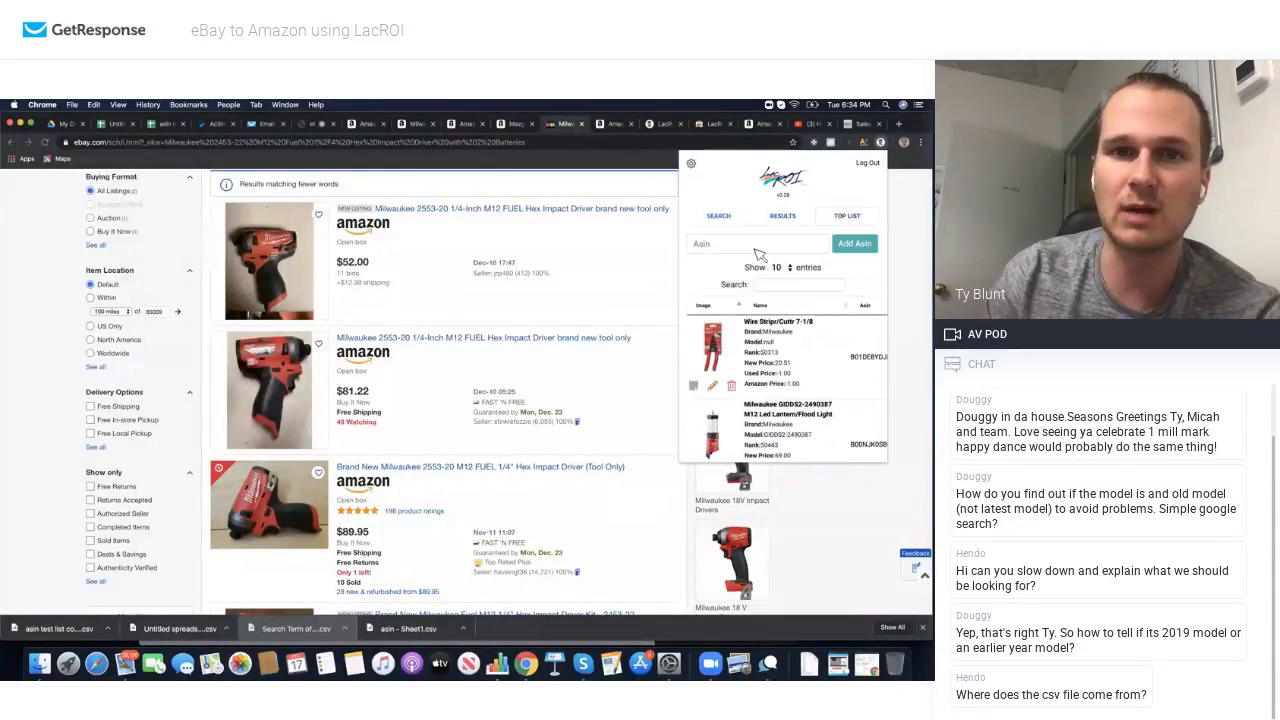
scroll(776, 378, "down", 3)
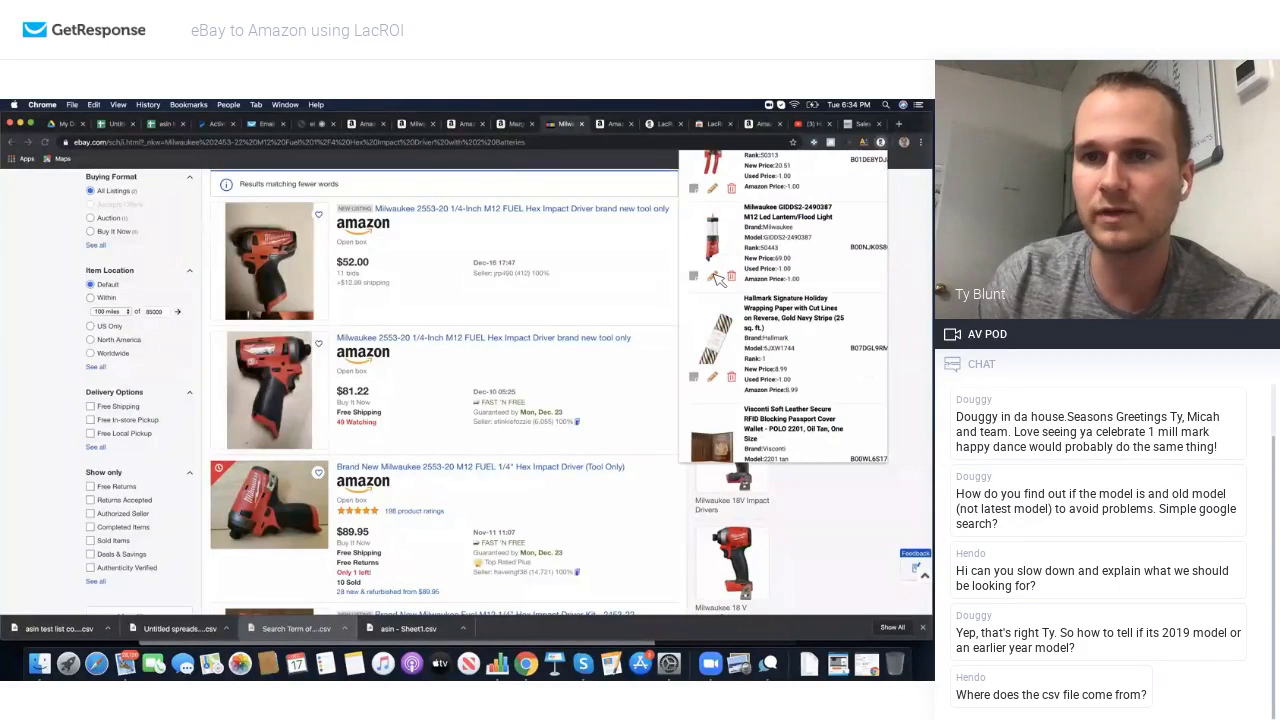
scroll(716, 279, "up", 3)
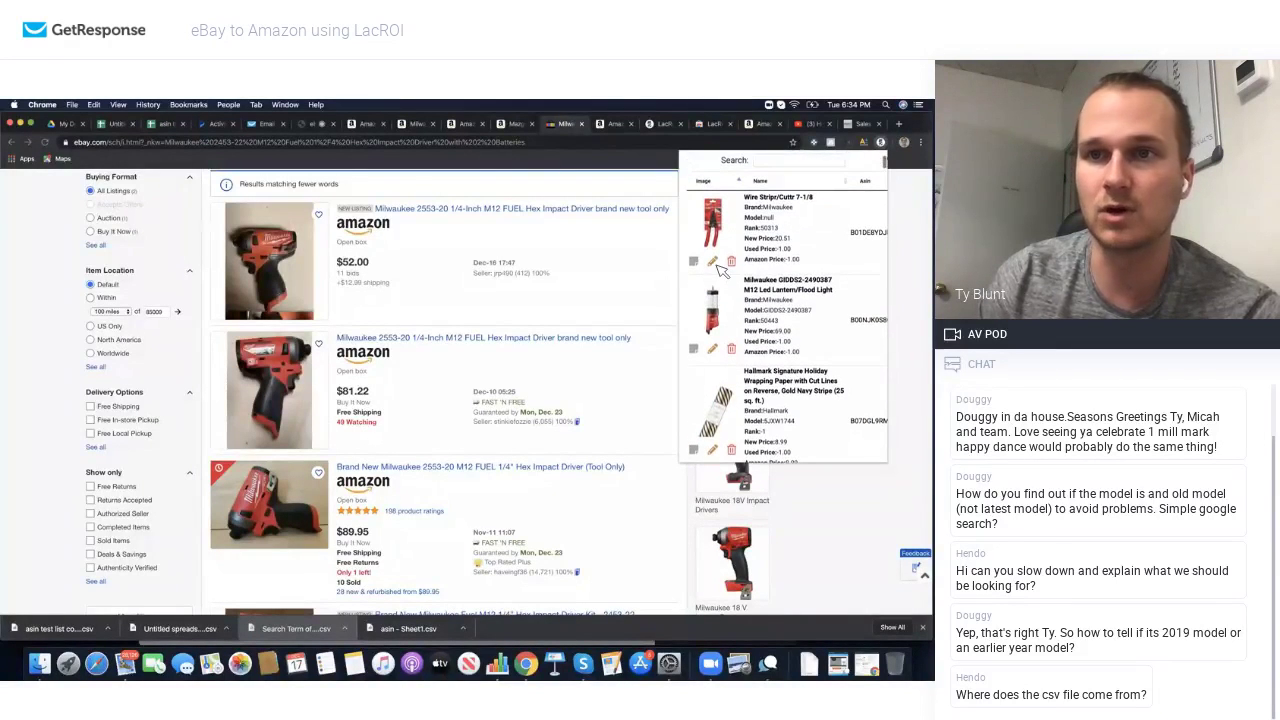
Step: Set the Wire Stripr/Cutr entry's model to 7-1/8, save it, and search eBay for Milwaukee 7-1/8
left_click(714, 262)
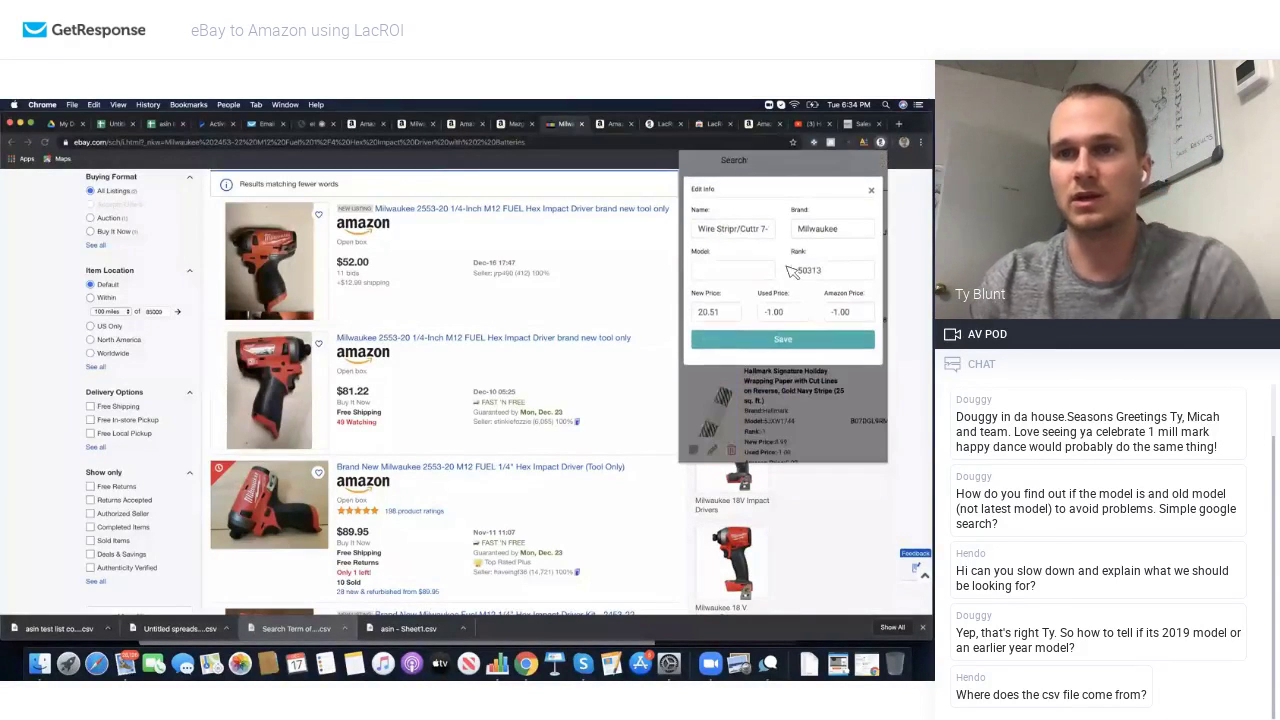
left_click(747, 233)
left_click_drag(765, 232, 770, 235)
key("ctrl+c")
left_click(750, 273)
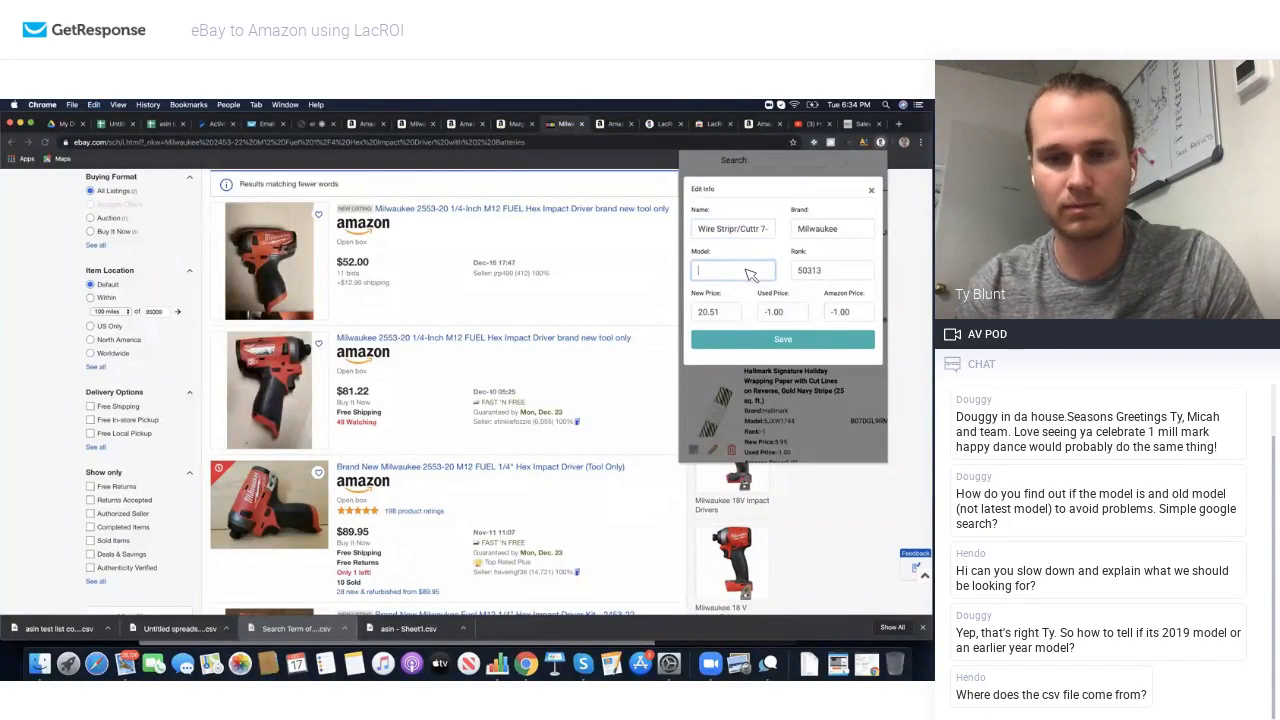
key("ctrl+v")
left_click(768, 338)
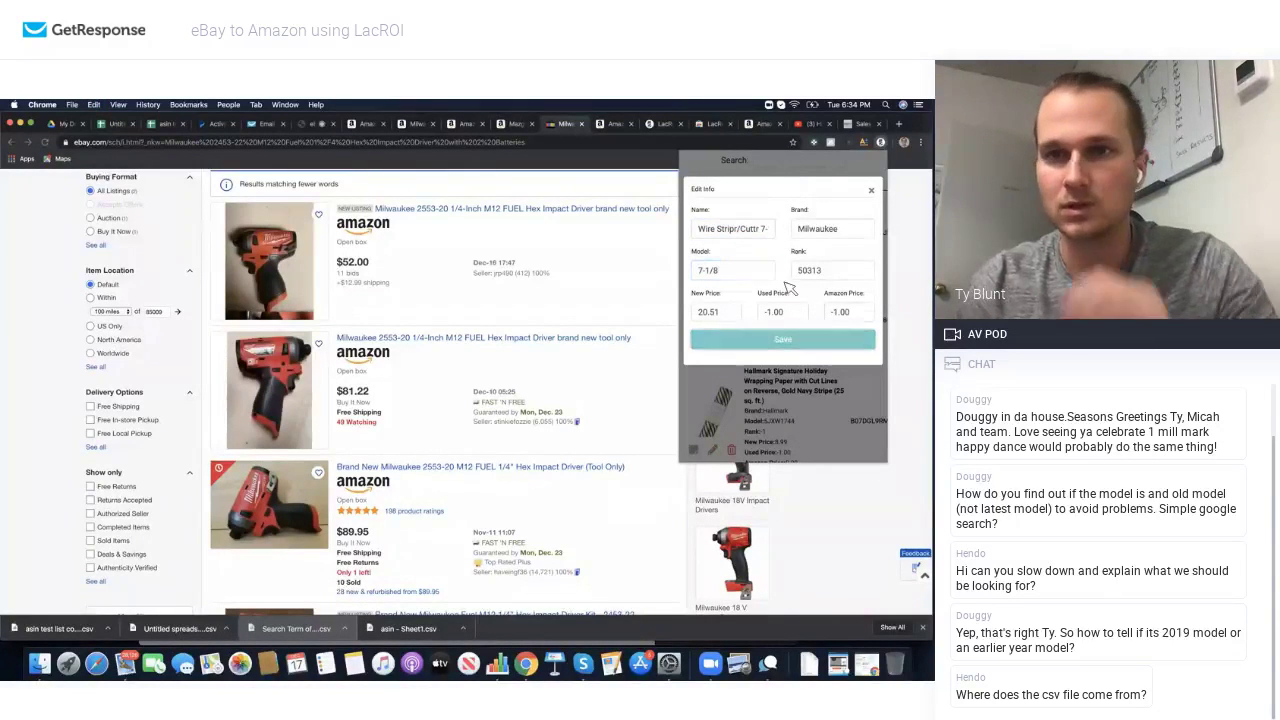
left_click(871, 190)
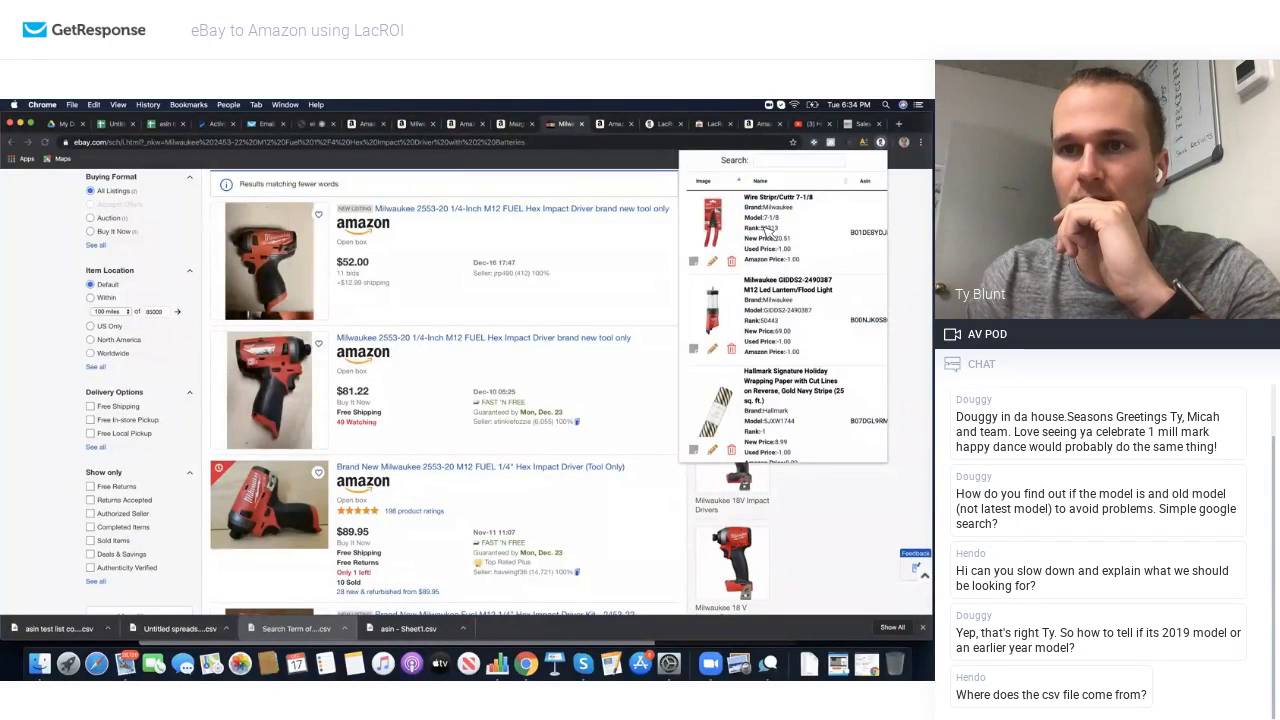
left_click(768, 217)
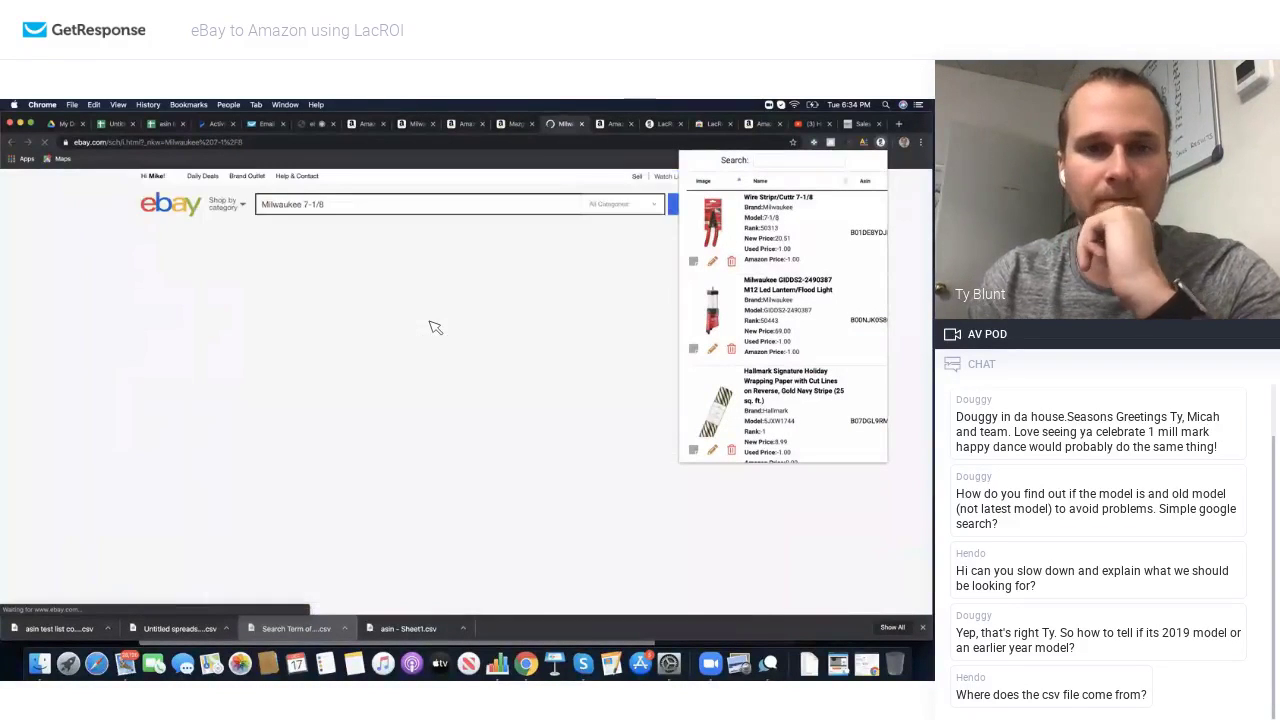
Step: Search eBay for the Visconti passport cover wallet from the LacROI Top List
scroll(435, 327, "down", 10)
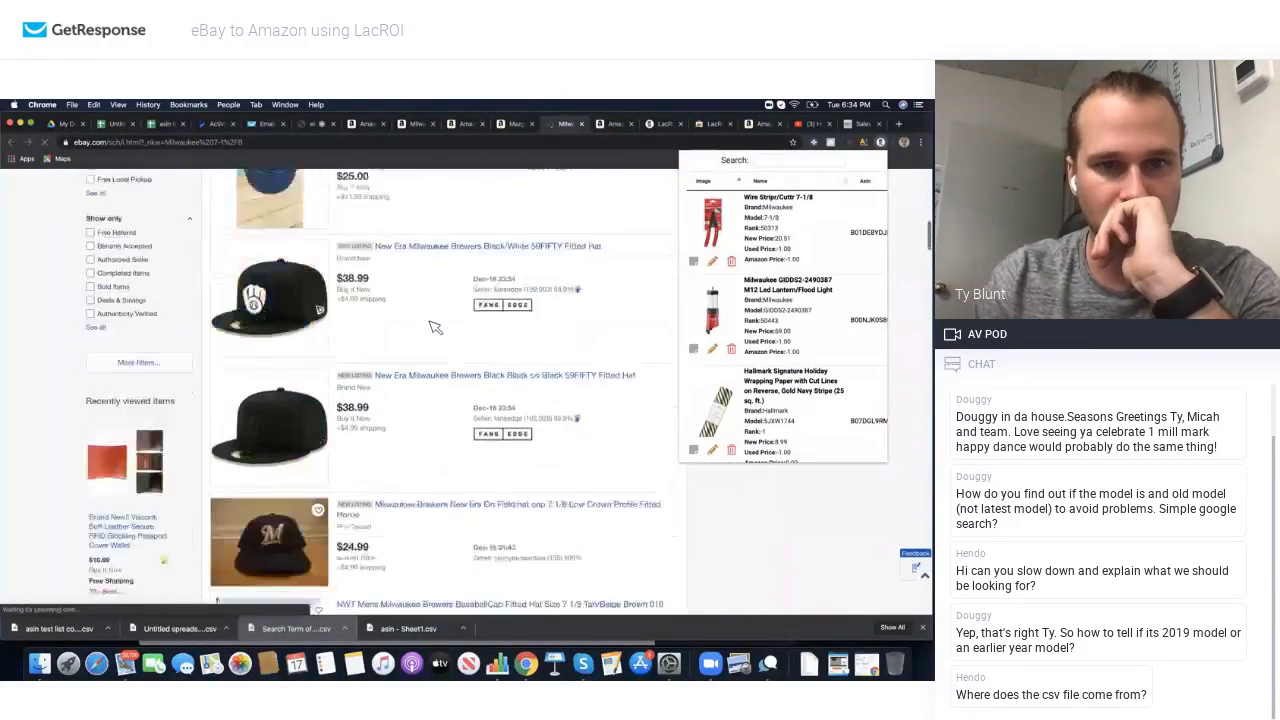
scroll(435, 327, "down", 2)
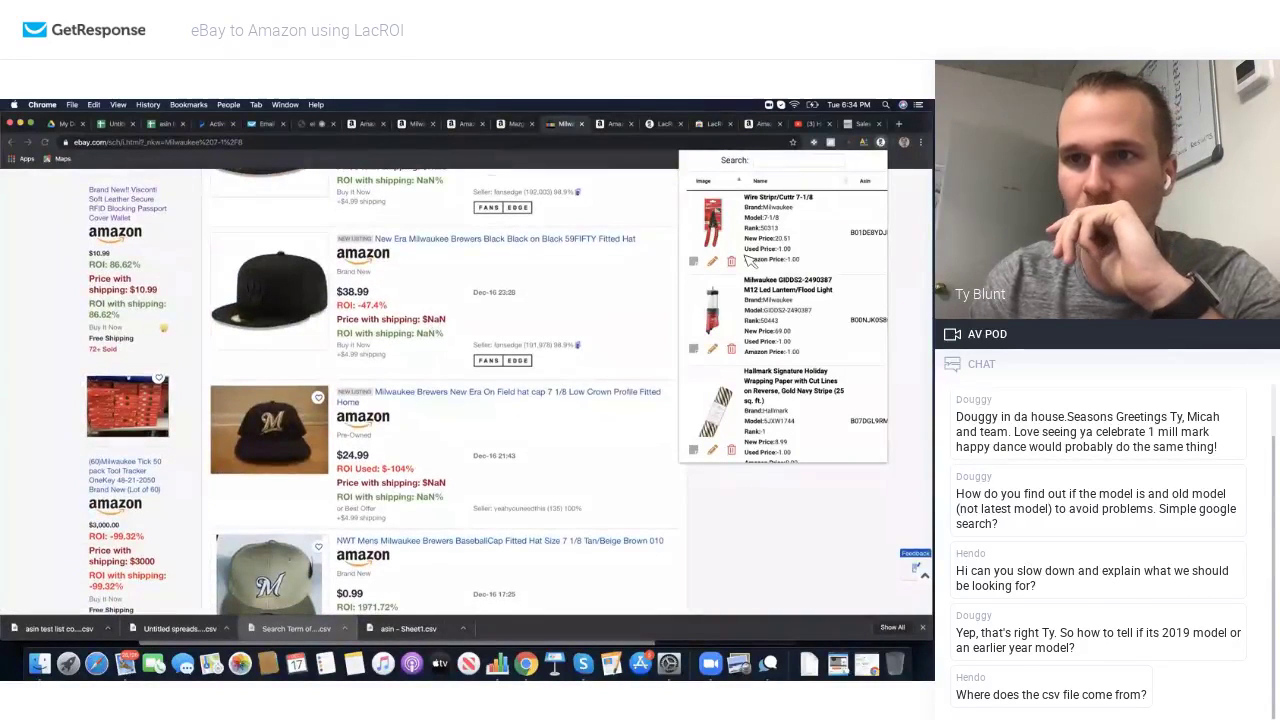
scroll(831, 272, "down", 6)
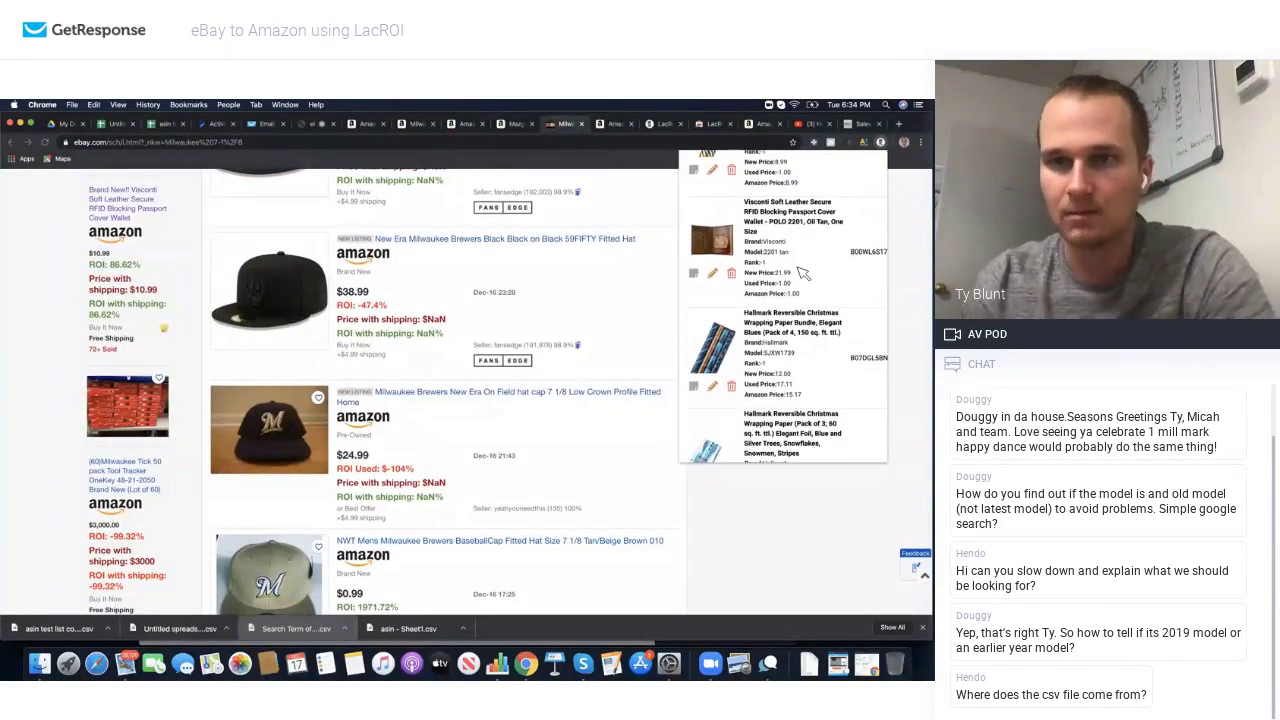
scroll(796, 269, "up", 1)
left_click(763, 270)
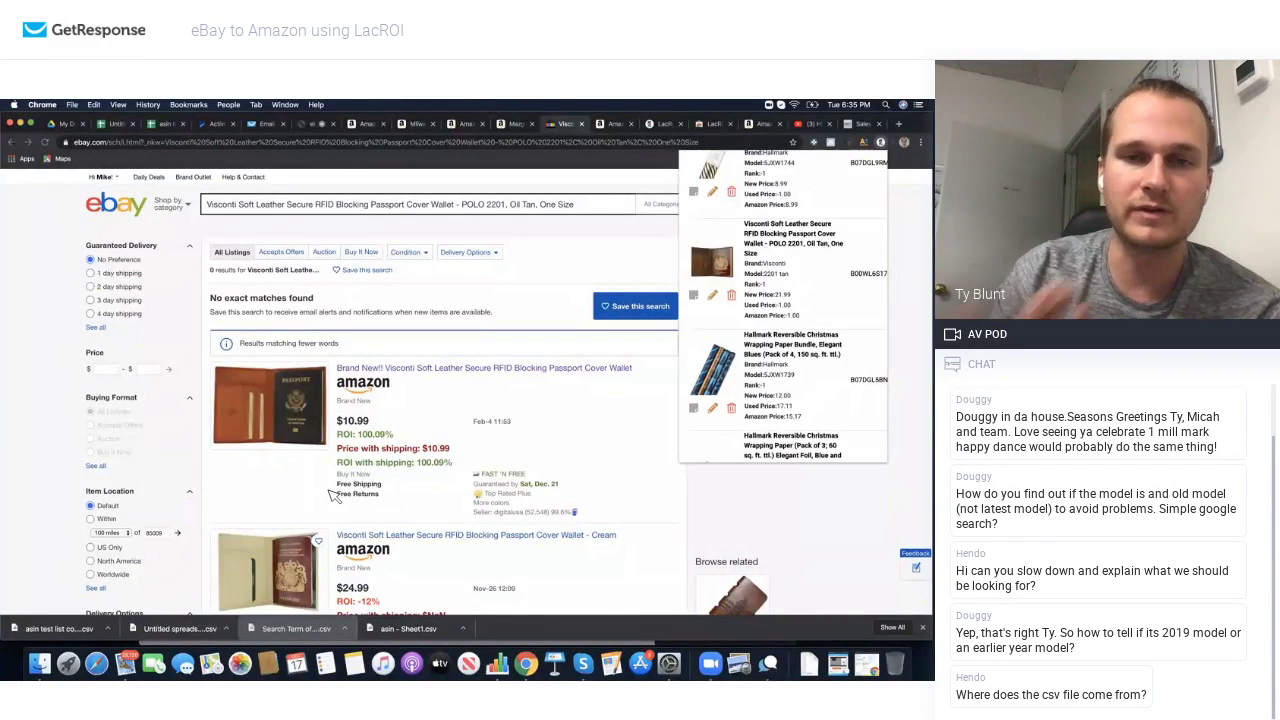
Step: Open the Visconti wallet's Amazon product page from its saved ASIN
triple_click(878, 278)
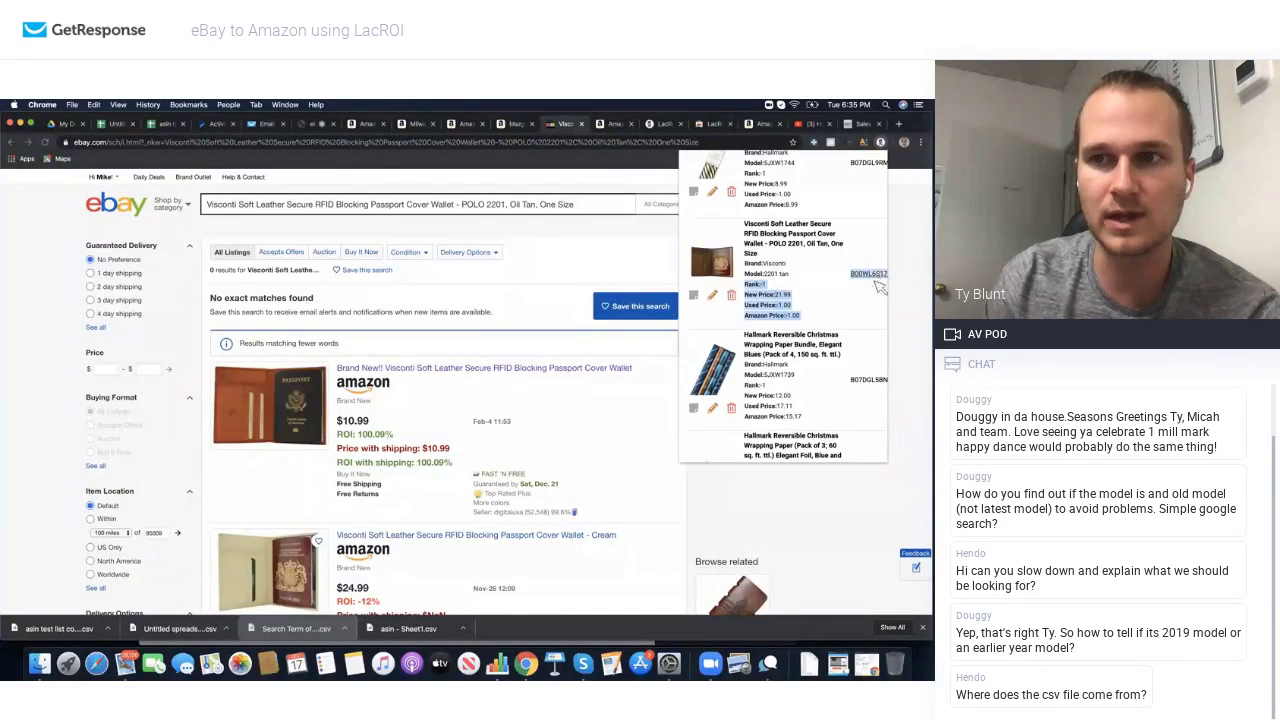
left_click(876, 282)
double_click(866, 276)
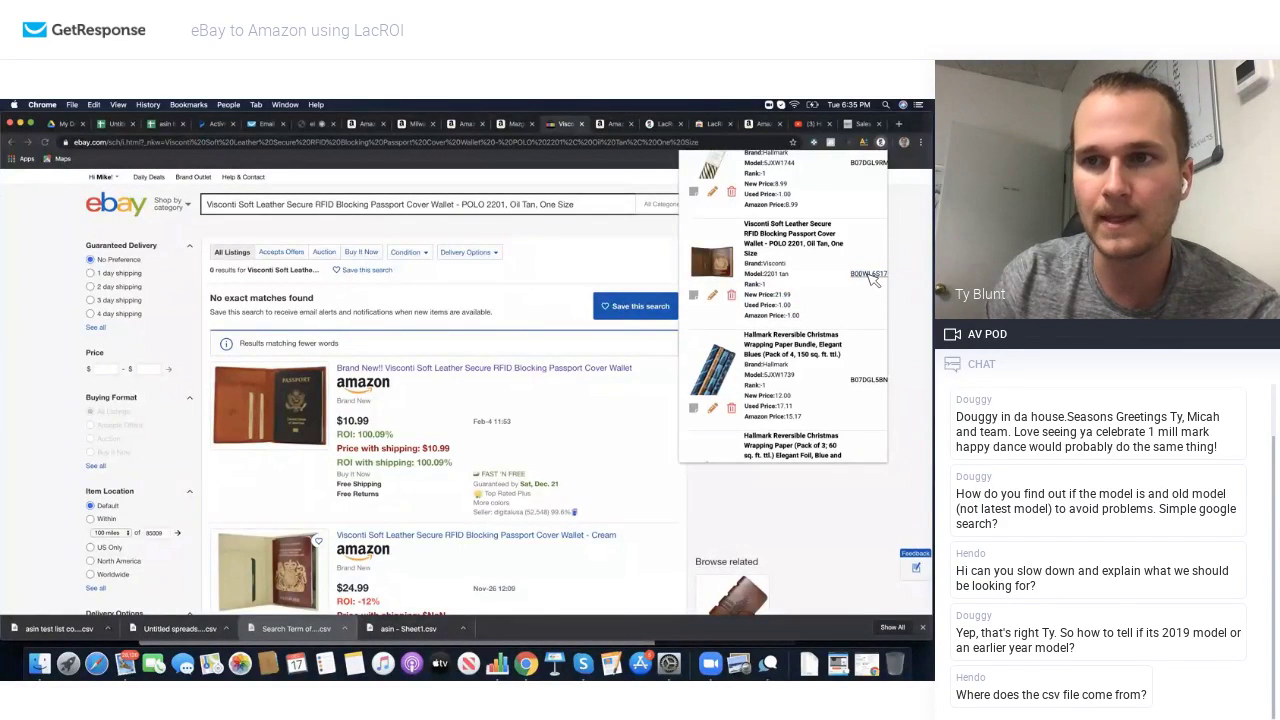
left_click(870, 276)
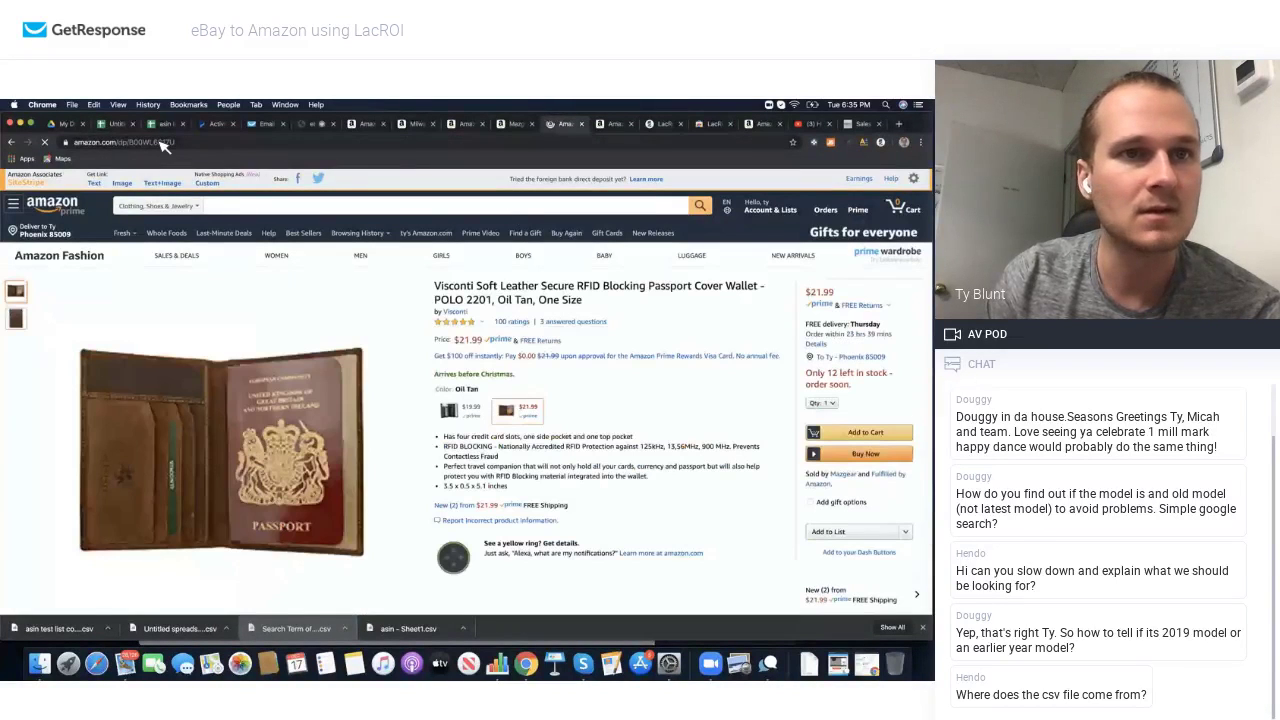
Step: Search Seller Central's Add a Product for the wallet's ASIN and check its listing limitations
left_click(168, 143)
left_click(183, 143)
double_click(202, 143)
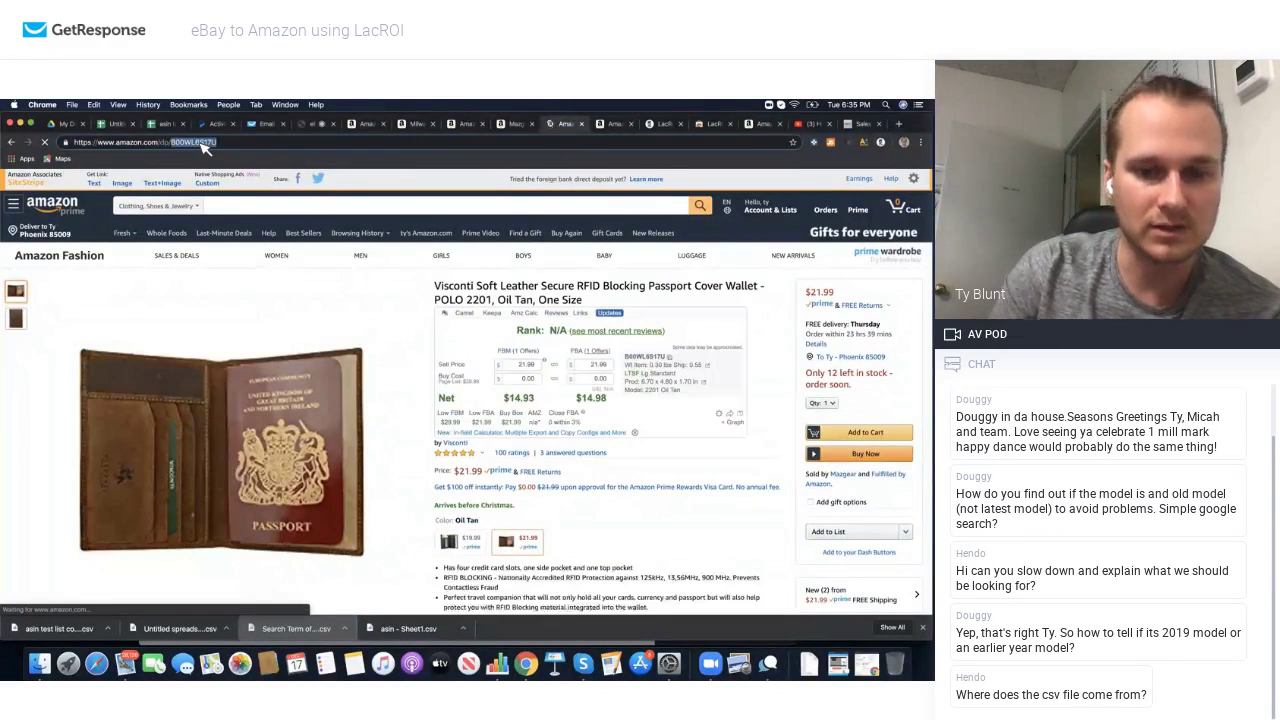
key("super+c")
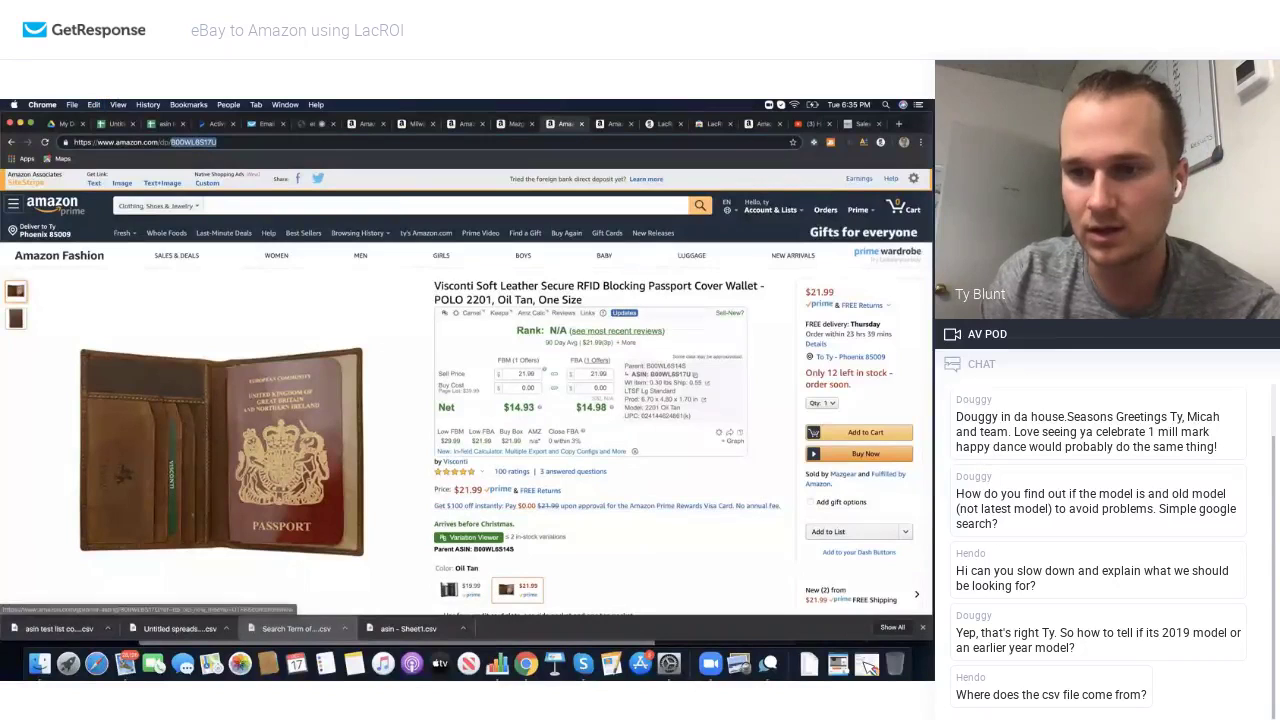
left_click(870, 667)
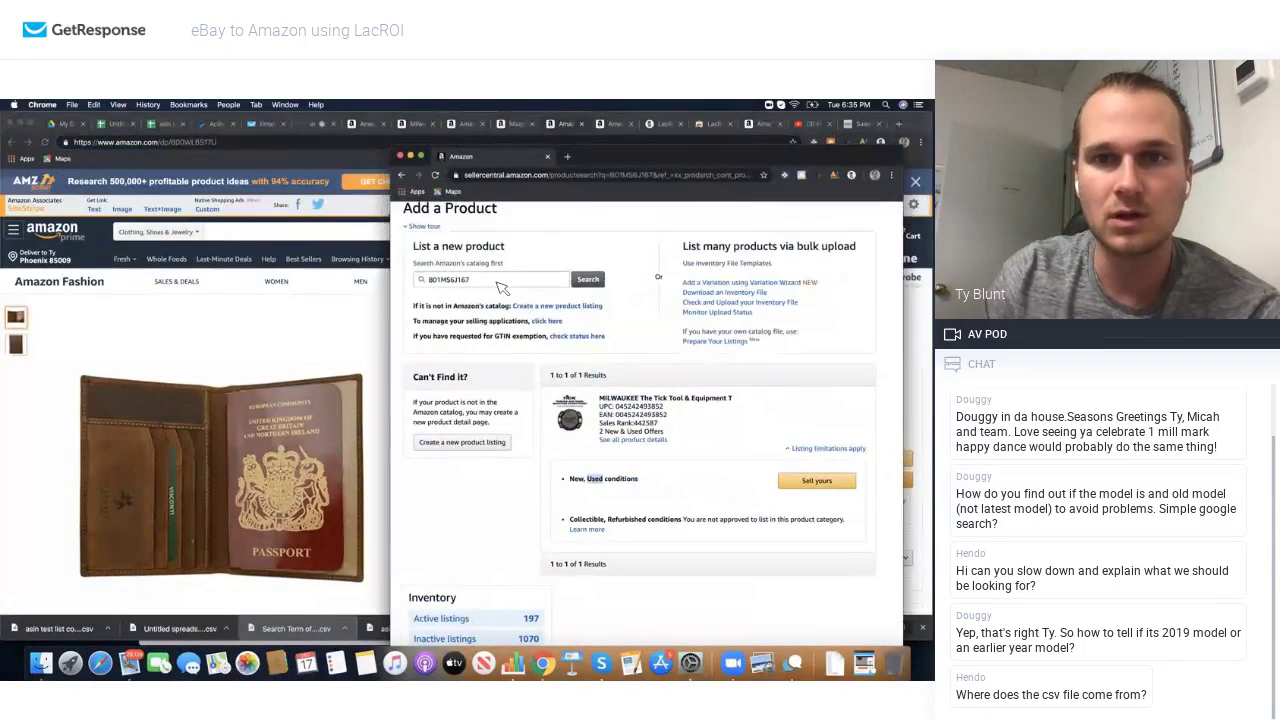
double_click(502, 287)
key("super+v")
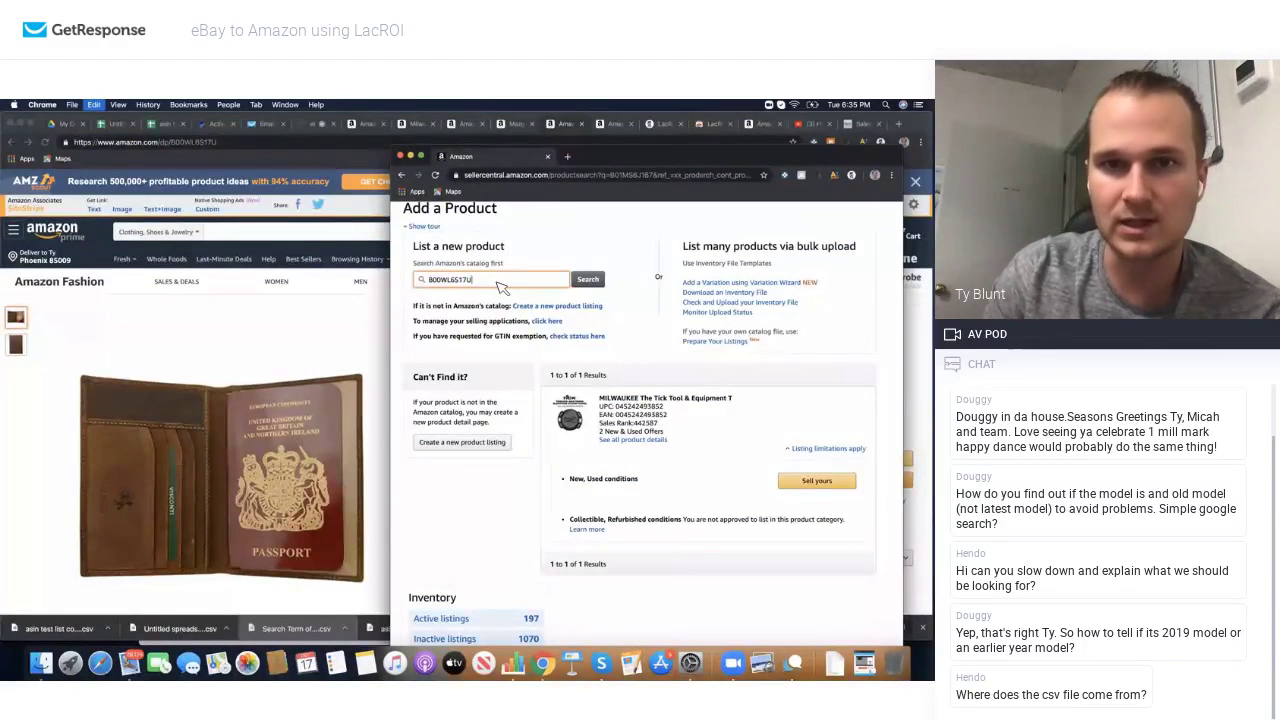
key("Return")
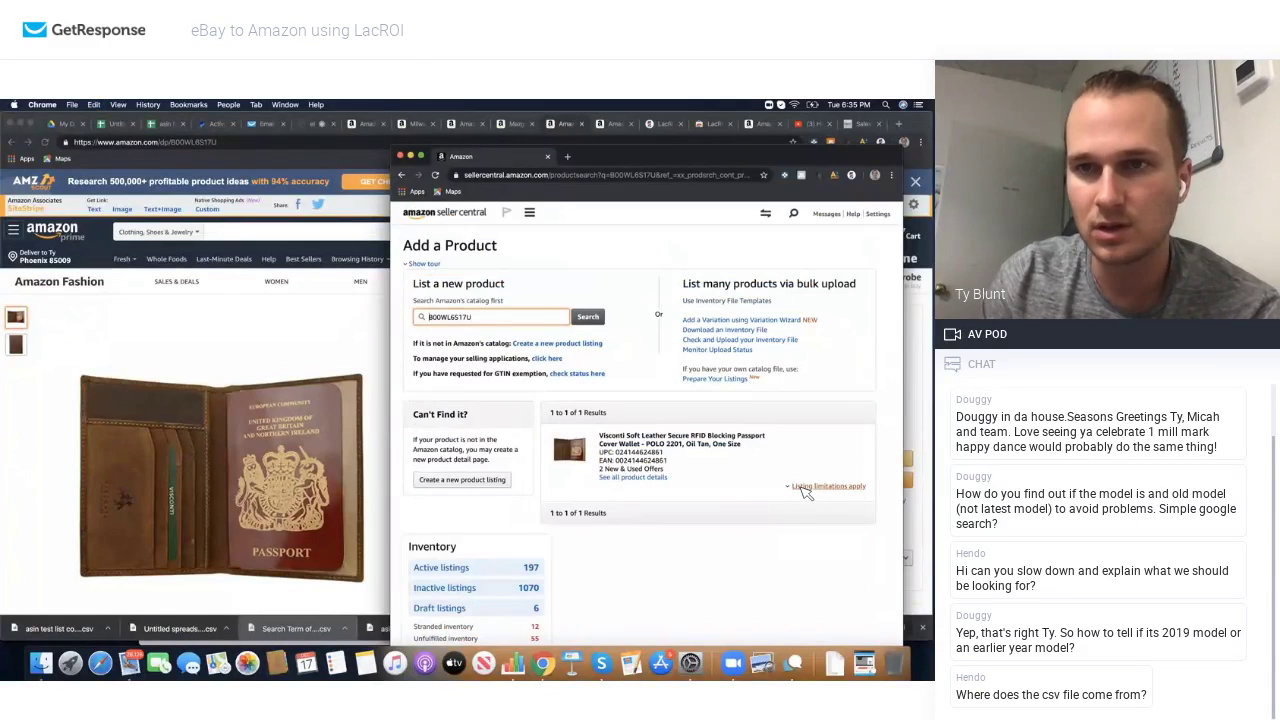
left_click(805, 488)
scroll(808, 492, "down", 2)
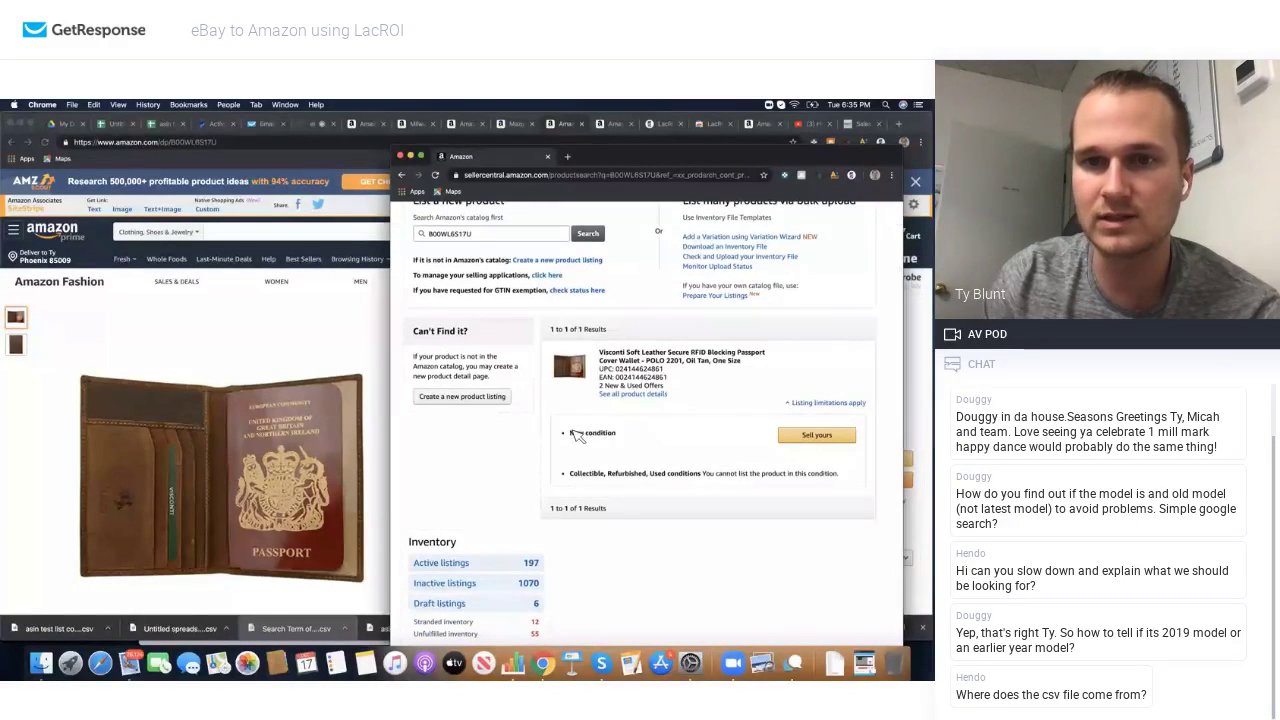
Step: Review the Visconti wallet's Keepa price history on its Amazon page
left_click(323, 289)
scroll(443, 388, "down", 1)
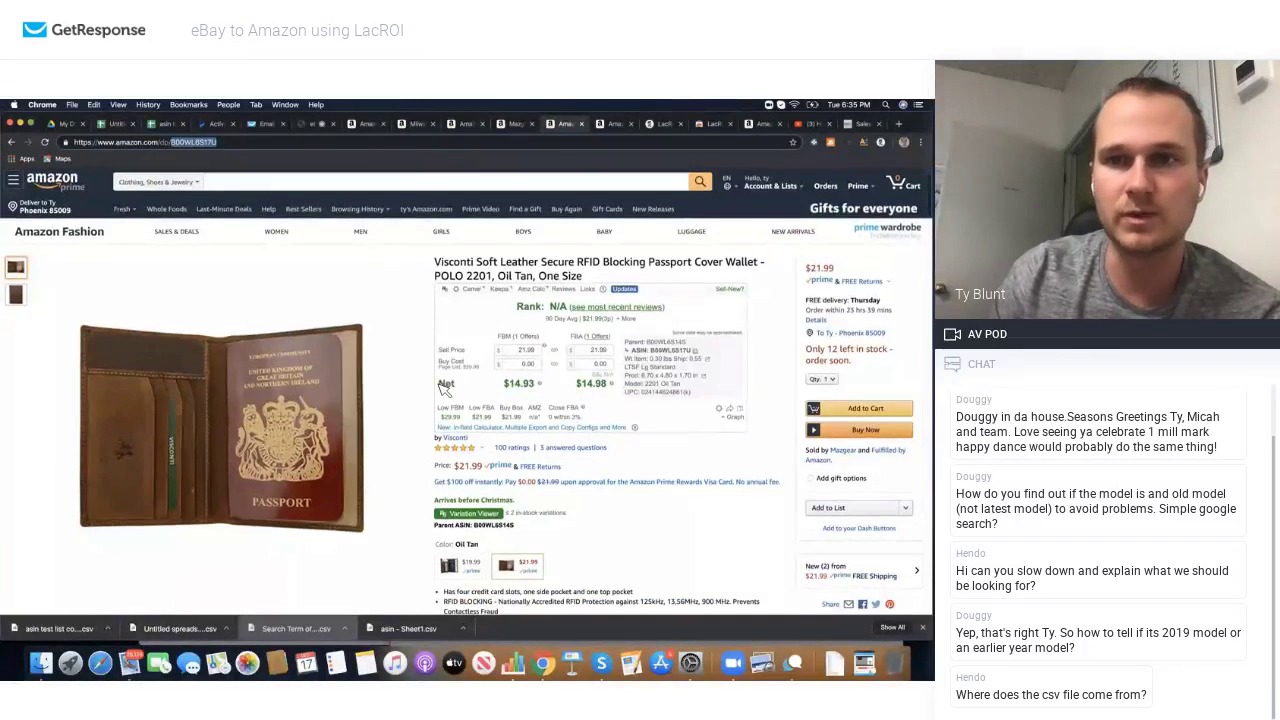
scroll(443, 388, "down", 5)
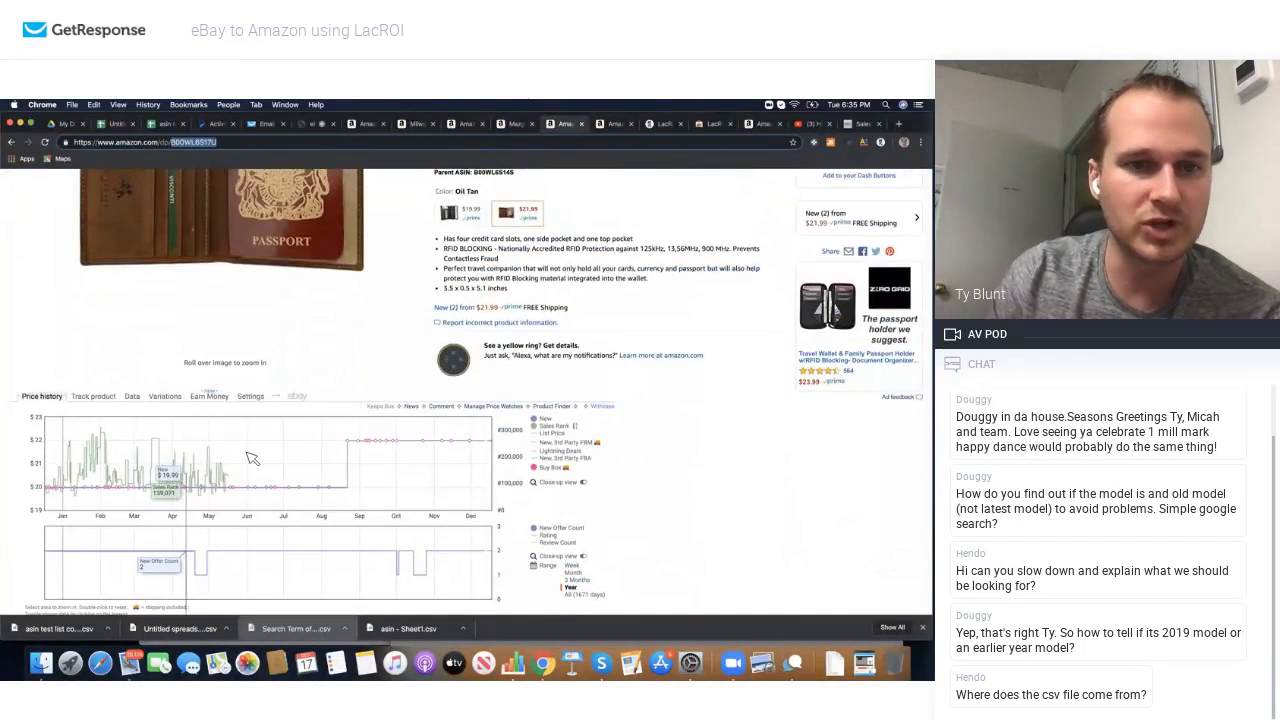
scroll(309, 454, "up", 2)
scroll(309, 454, "up", 4)
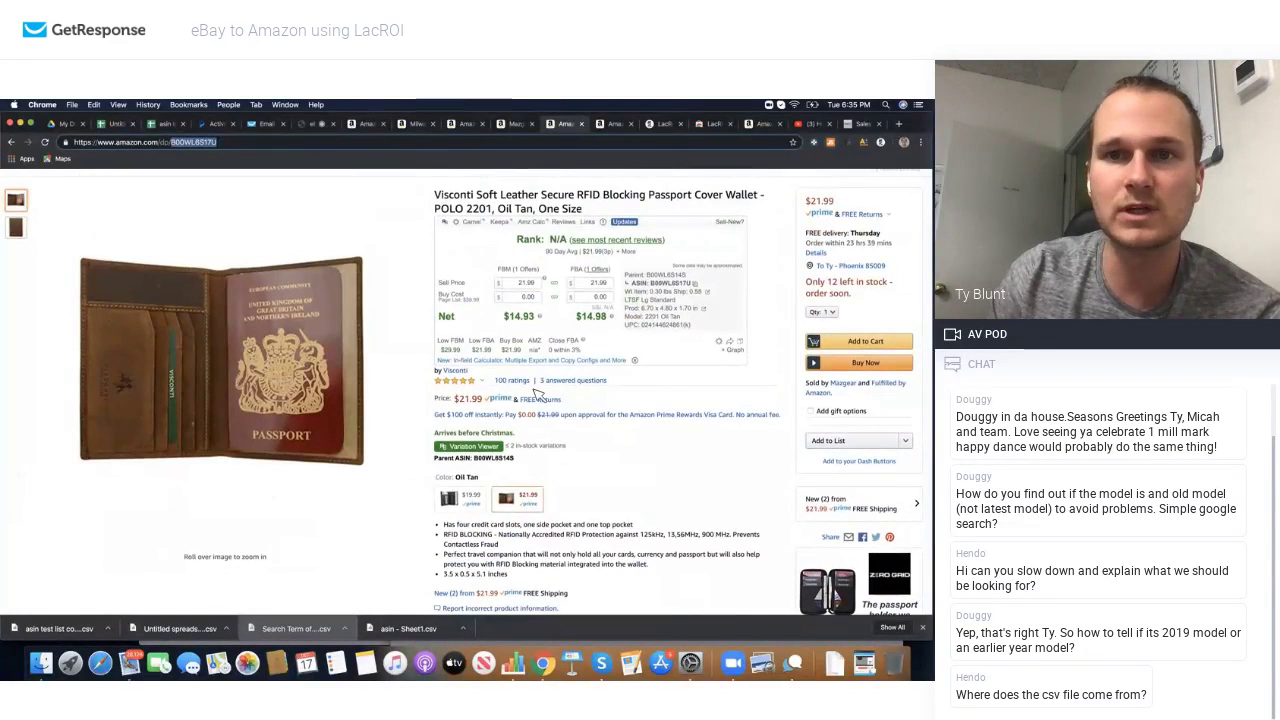
scroll(218, 468, "down", 6)
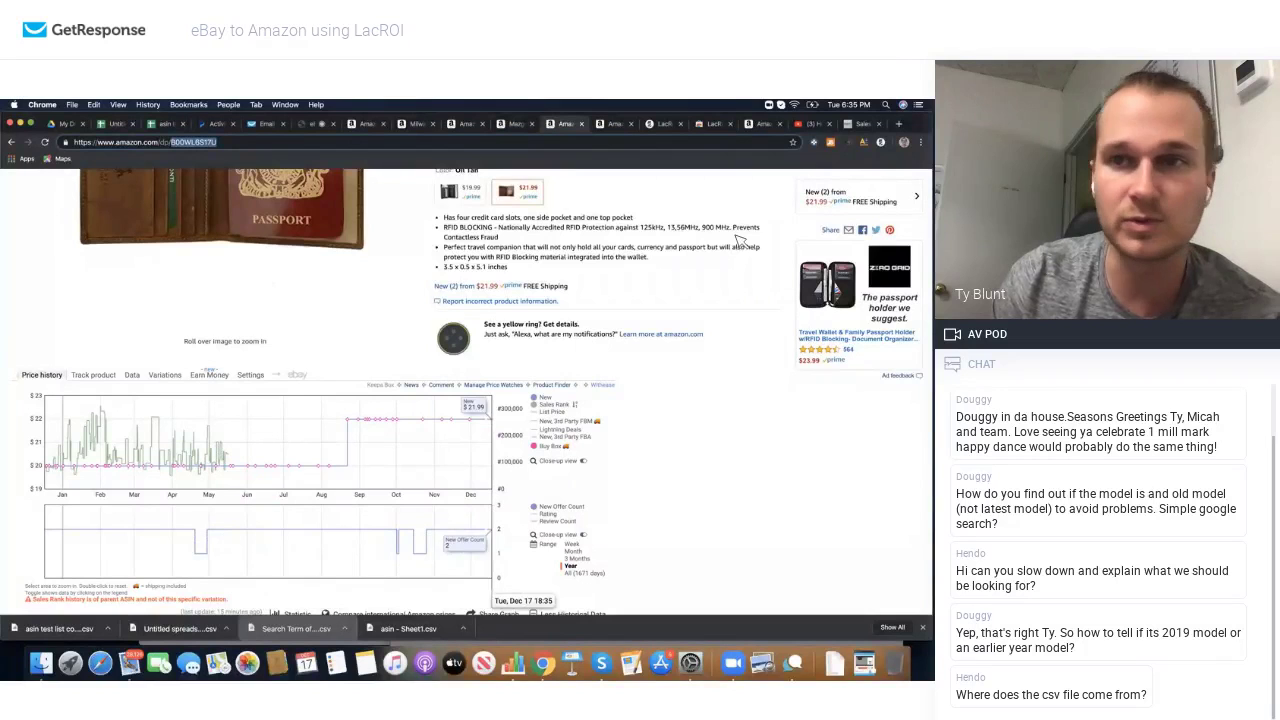
Step: Check JungleScout's estimate of 13 average monthly sales, then view the enlarged product photo
left_click(832, 142)
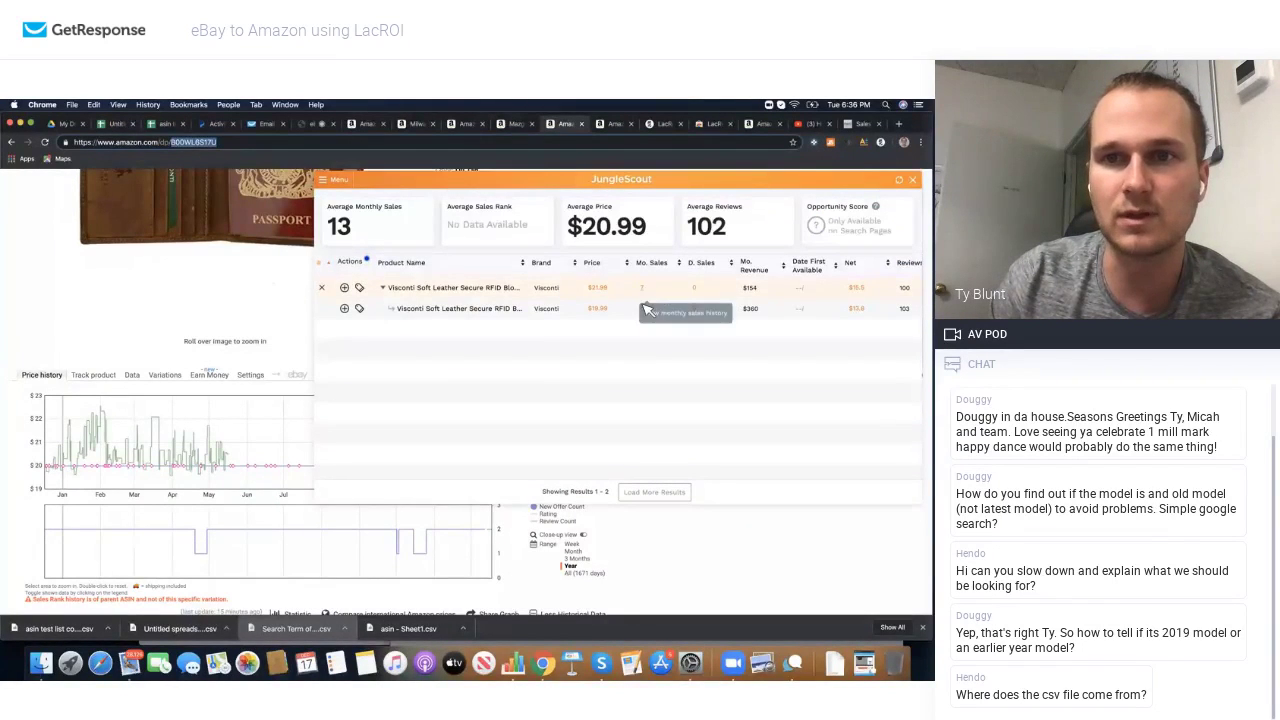
left_click(271, 305)
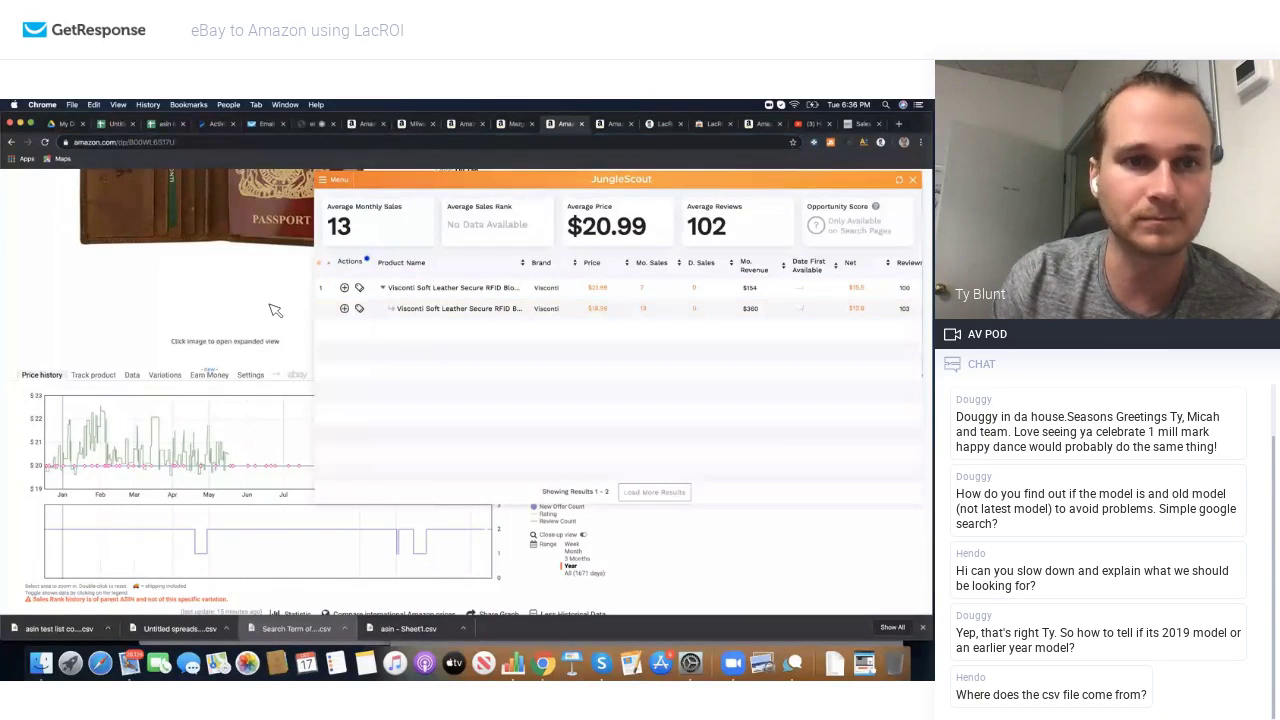
left_click(275, 311)
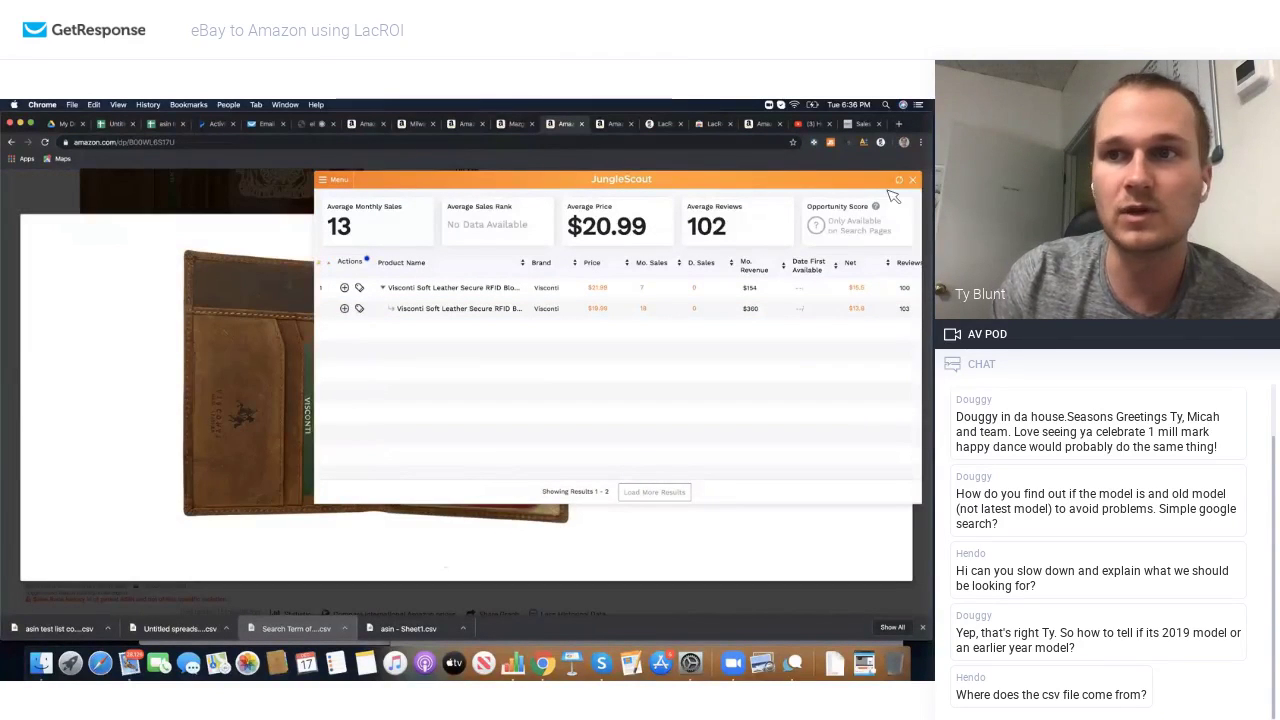
left_click(912, 180)
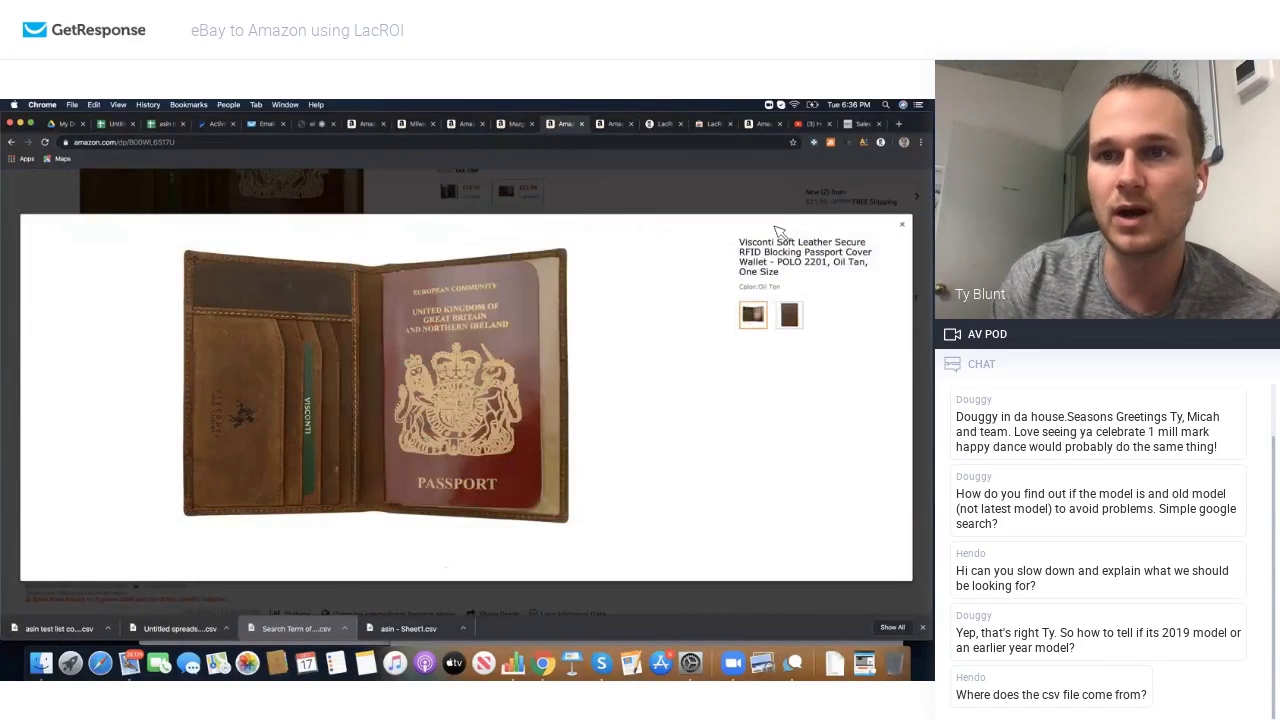
left_click(904, 228)
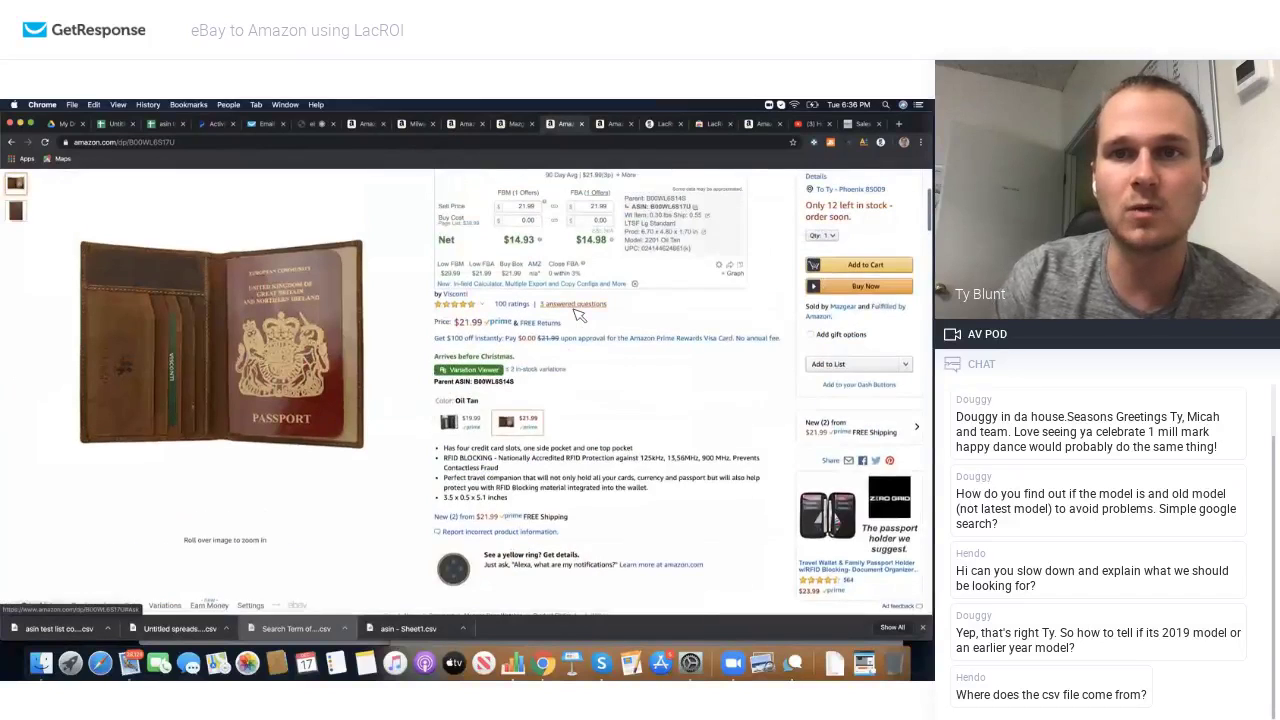
scroll(578, 315, "up", 2)
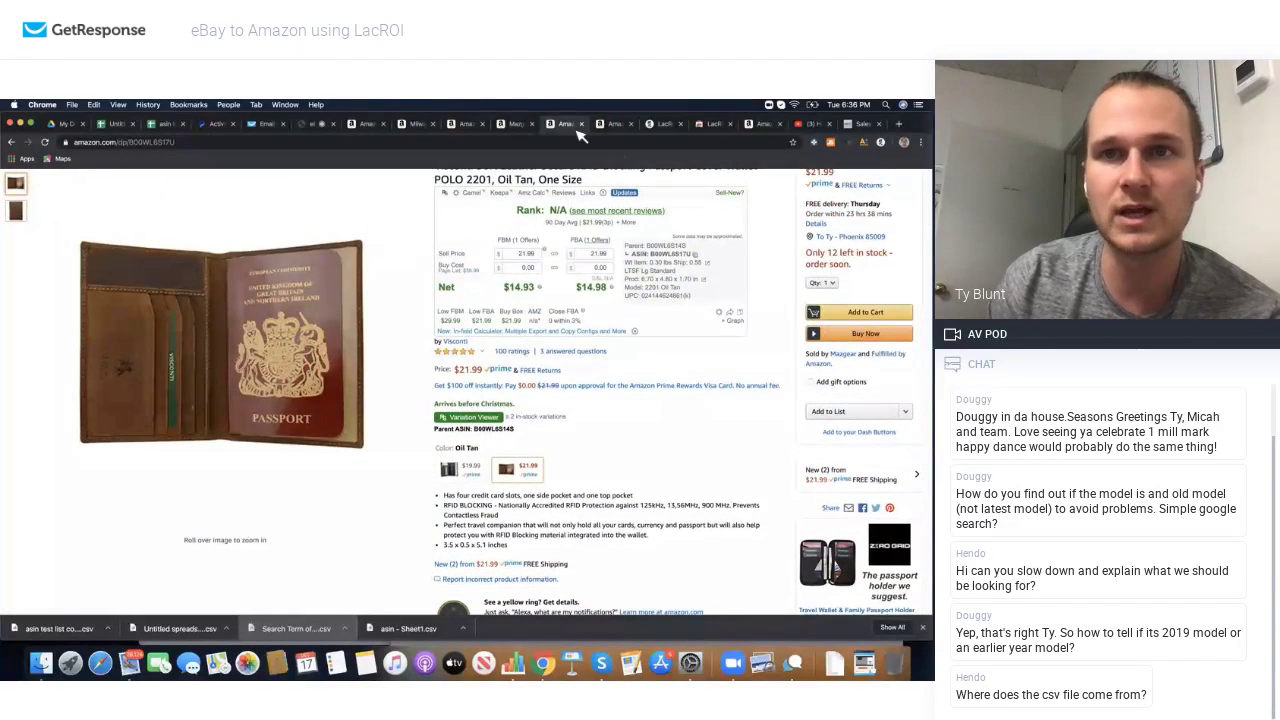
Step: Open the first Visconti passport wallet listing at $10.99 from the eBay results
left_click(12, 143)
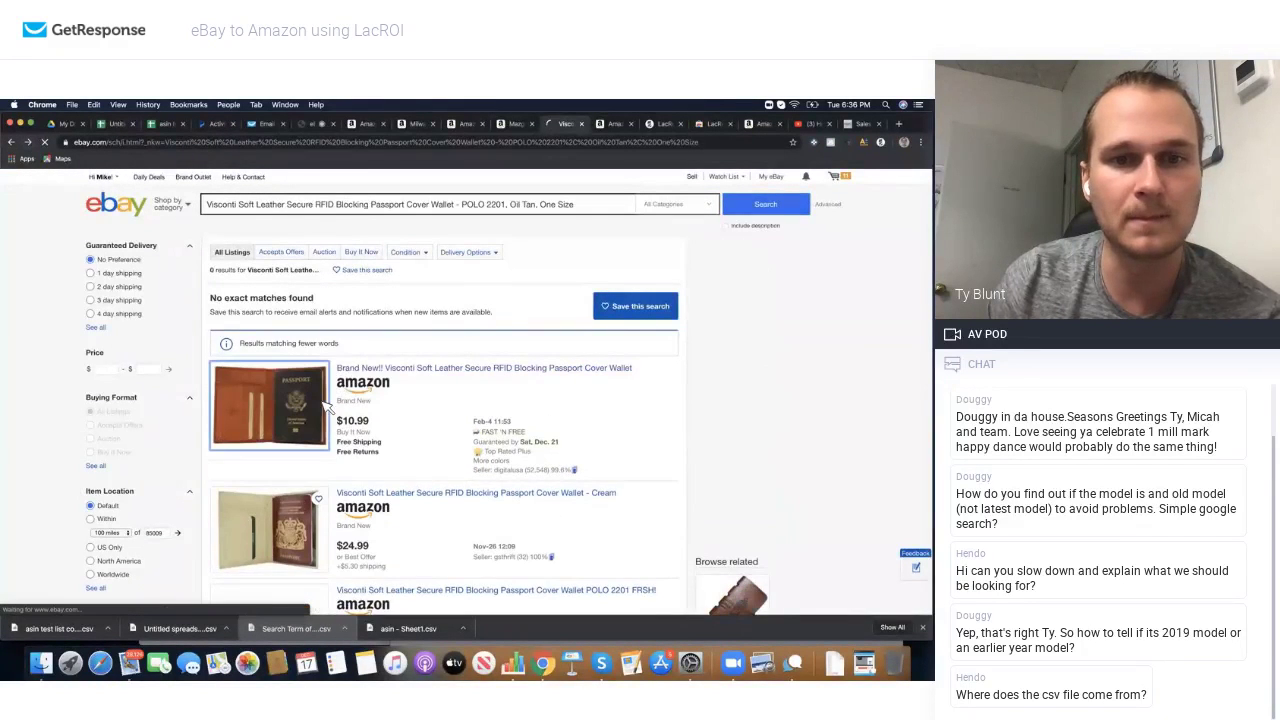
left_click(324, 404)
scroll(500, 388, "down", 2)
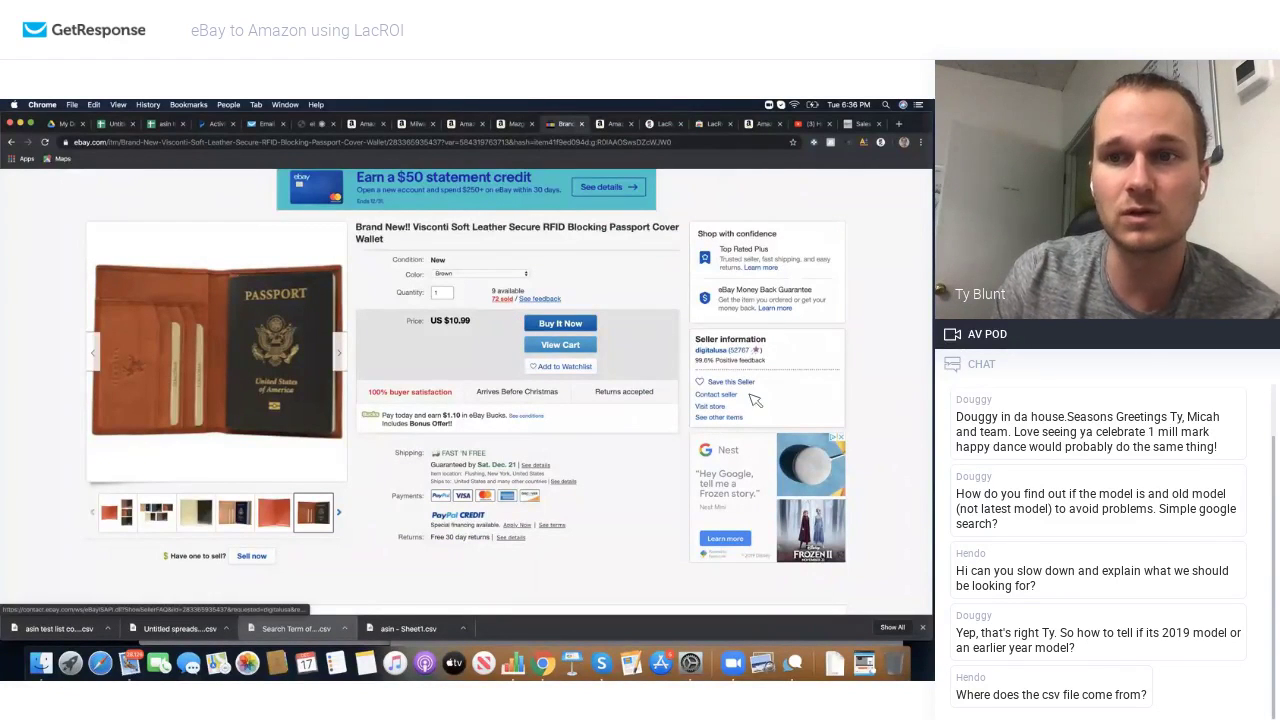
left_click(614, 124)
left_click(566, 124)
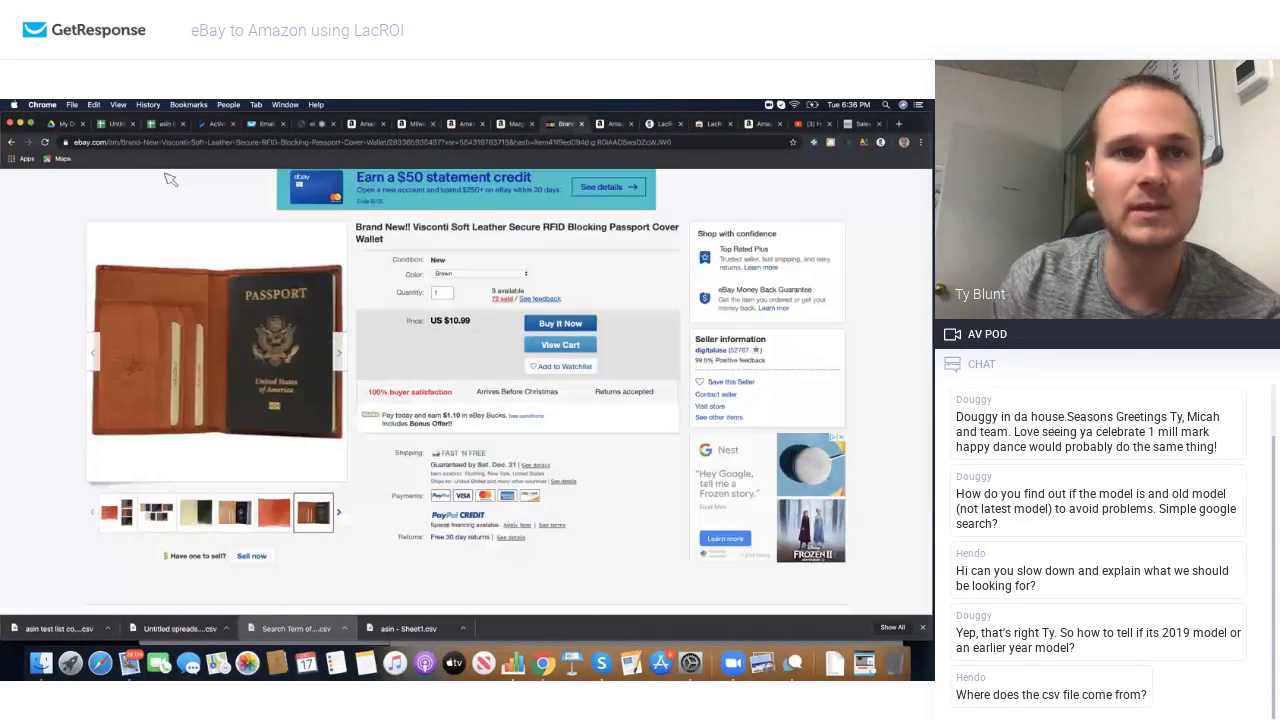
Step: Open the Visconti wallet's Amazon page from LacROI's Top List ASIN link
left_click(881, 143)
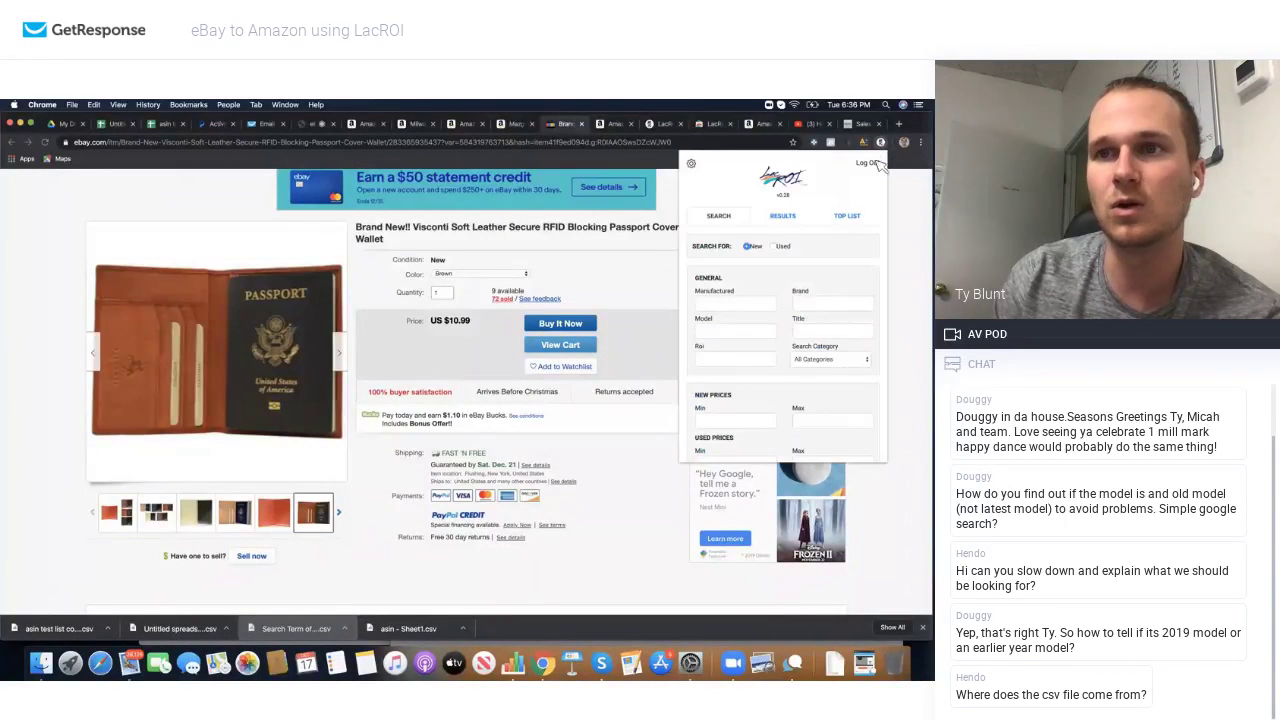
left_click(846, 216)
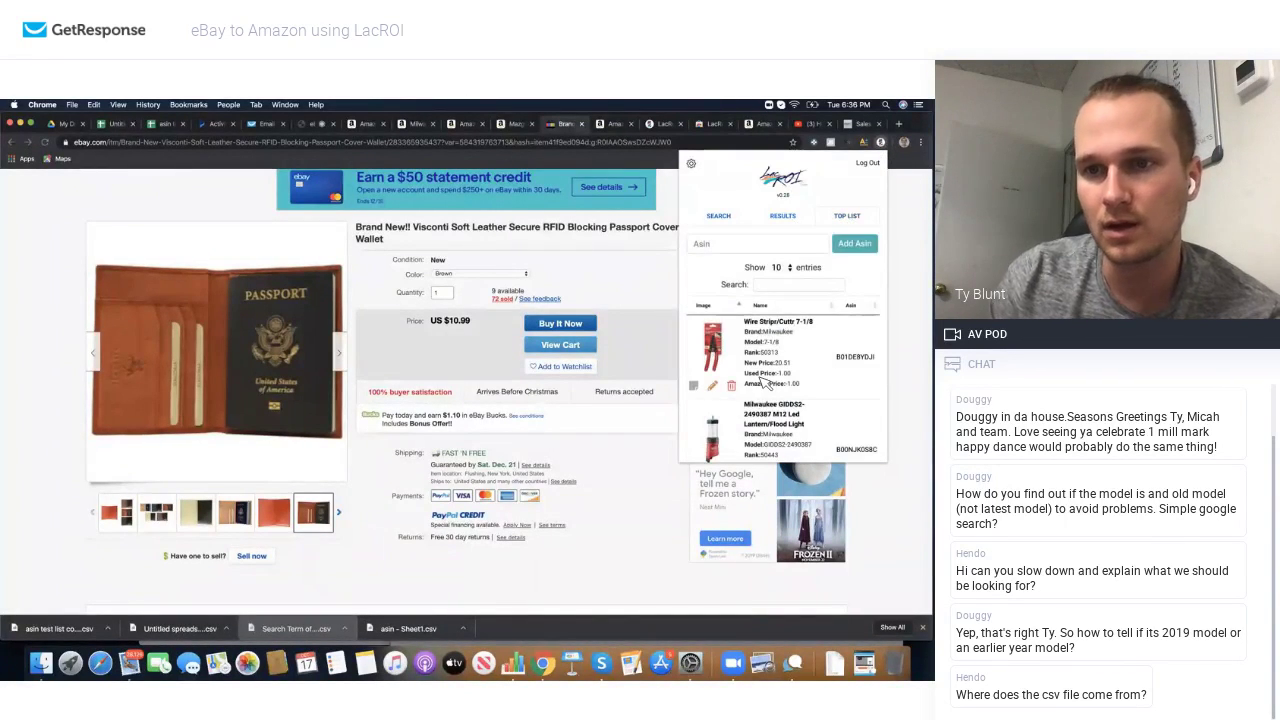
scroll(765, 383, "down", 5)
scroll(765, 383, "down", 3)
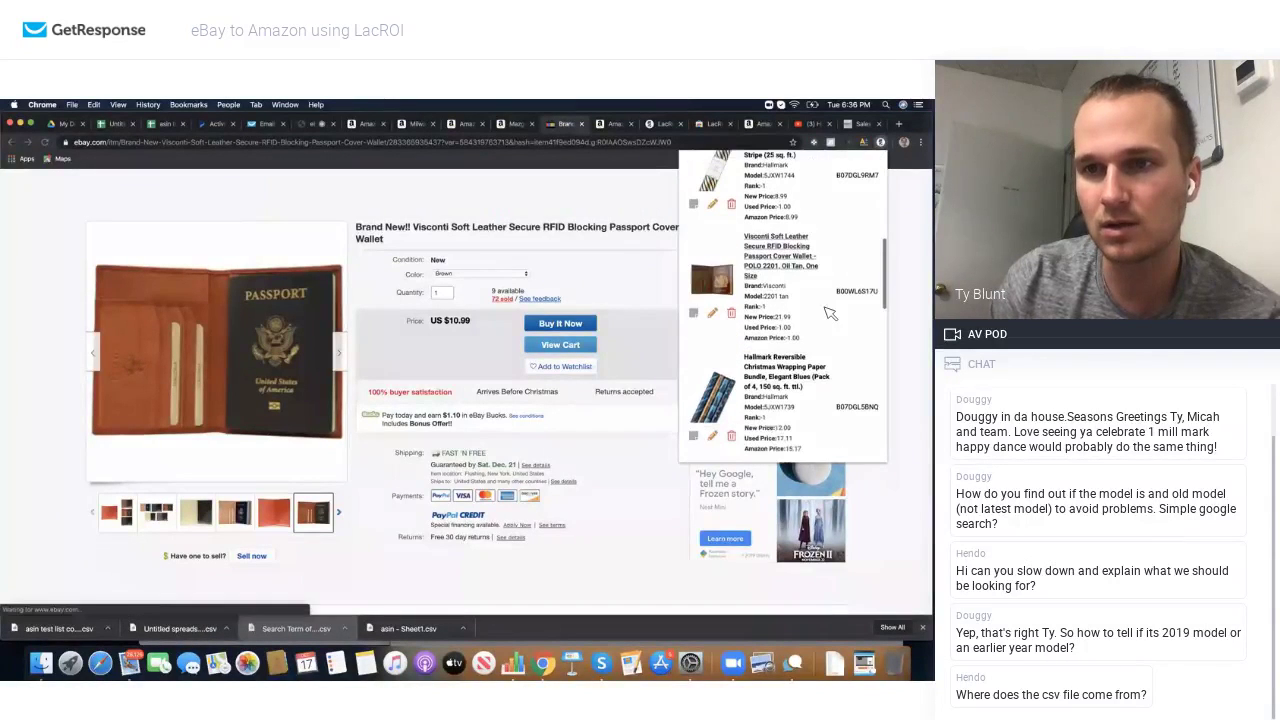
left_click(858, 293)
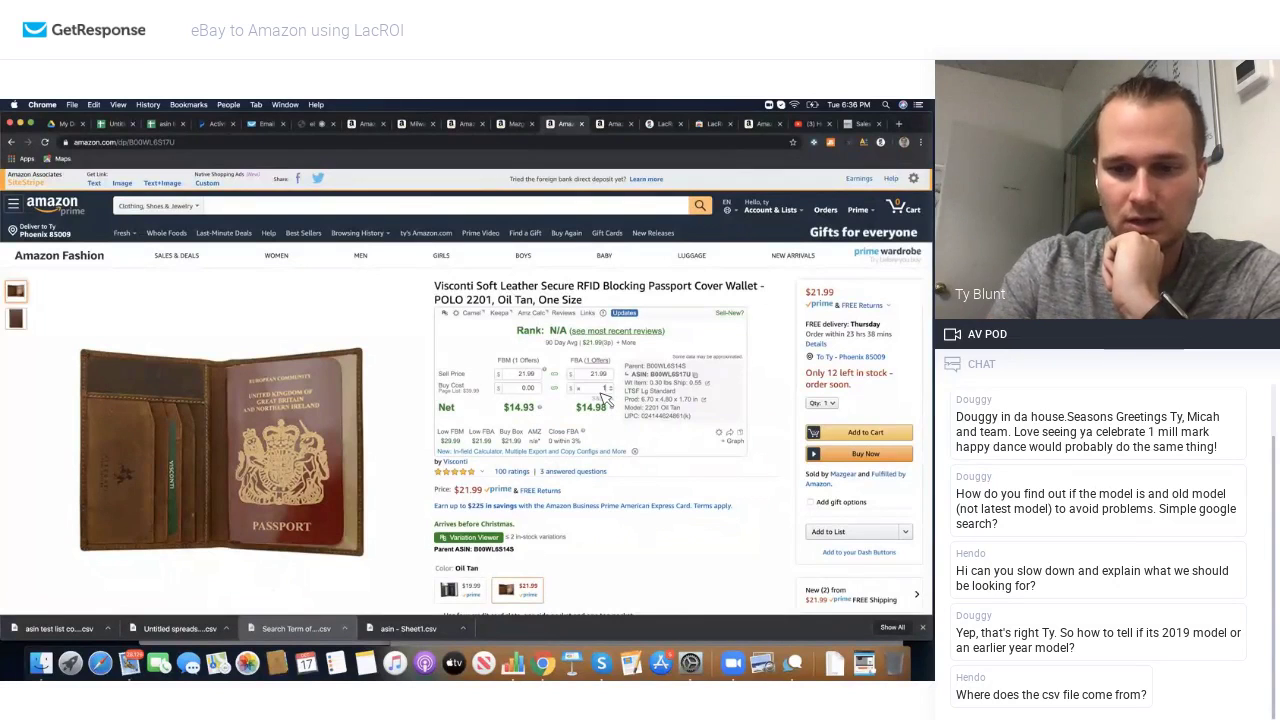
Step: Check the $3.99 FBA net at 36% ROI for a 10.99 buy cost, then switch to GetResponse
mouse_move(619, 441)
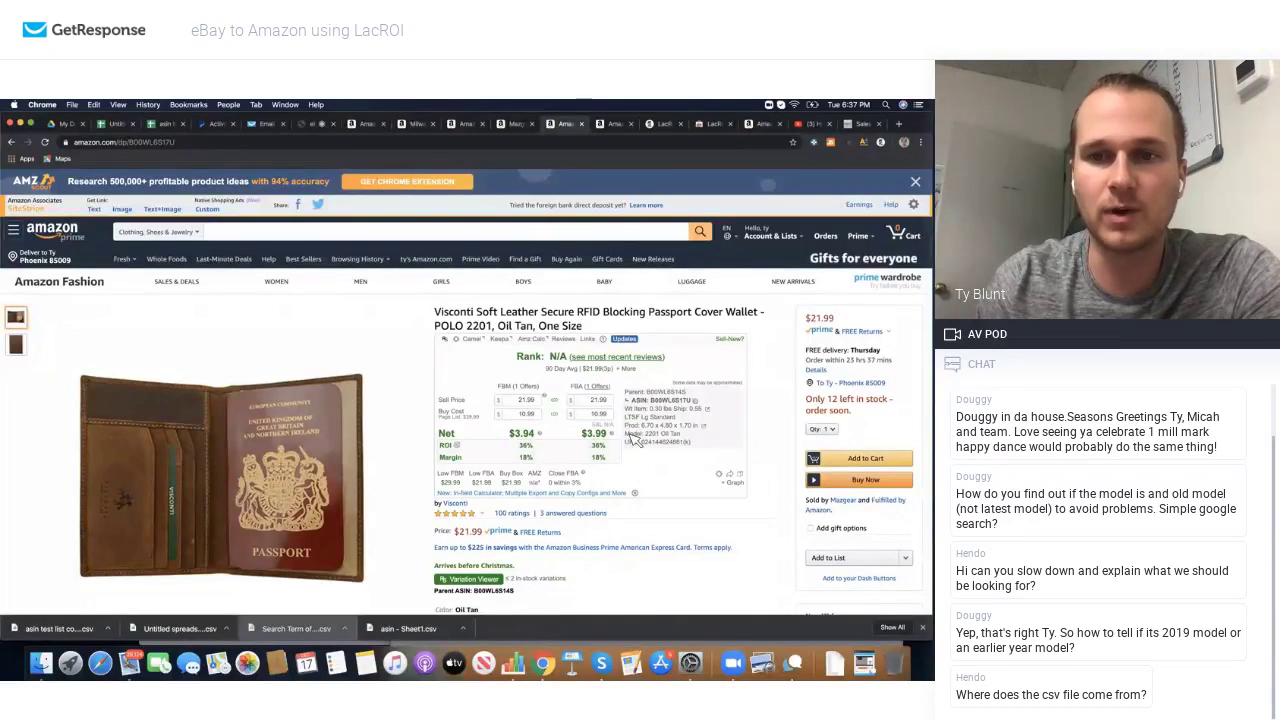
scroll(620, 440, "down", 1)
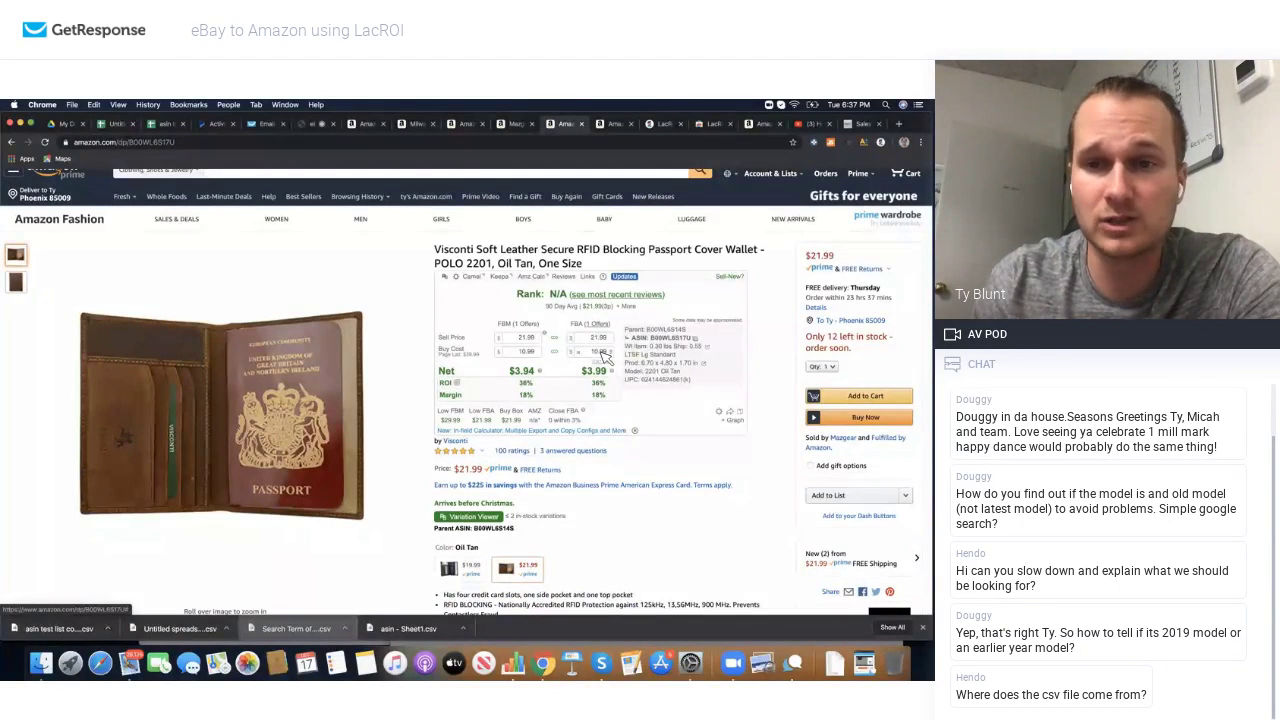
mouse_move(596, 380)
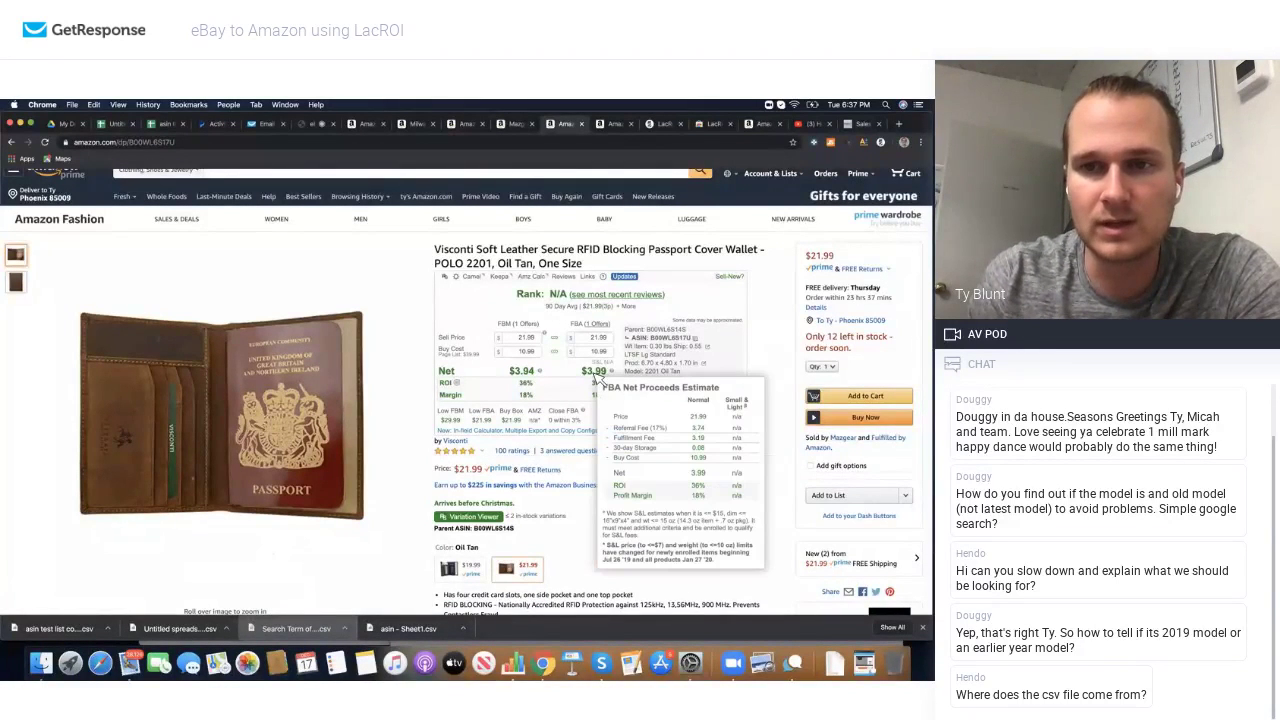
mouse_move(580, 332)
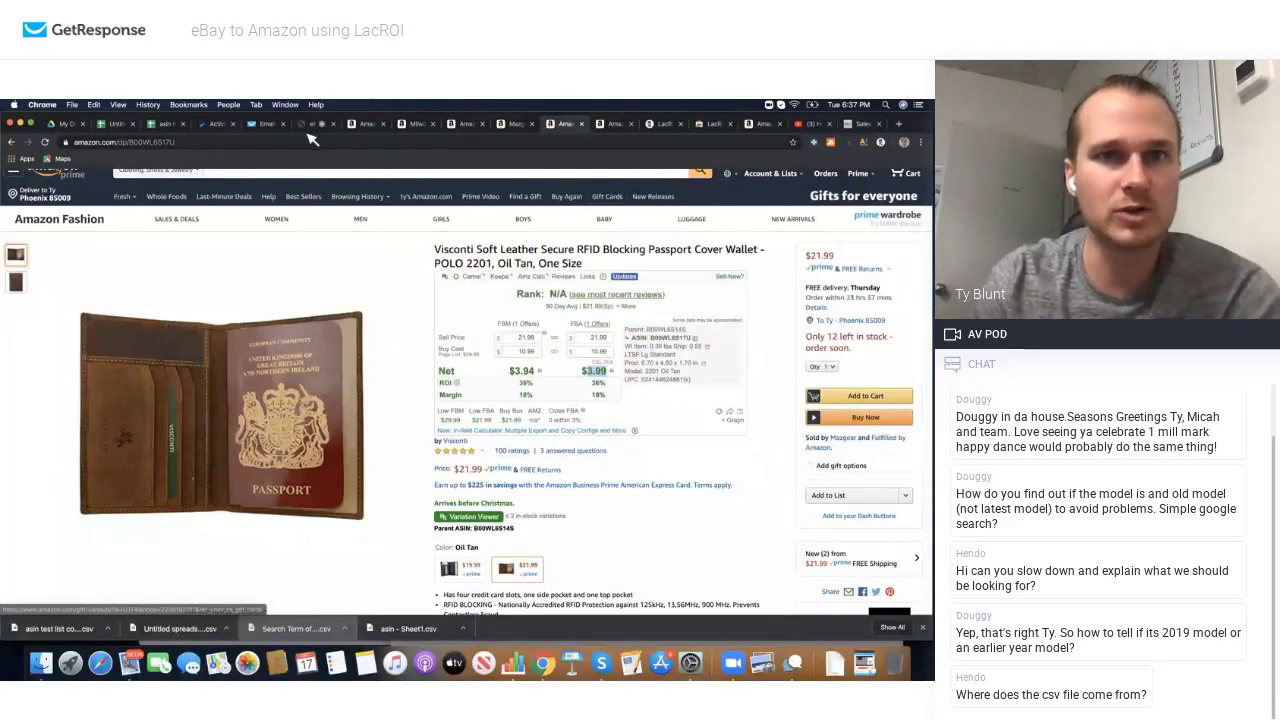
left_click(313, 123)
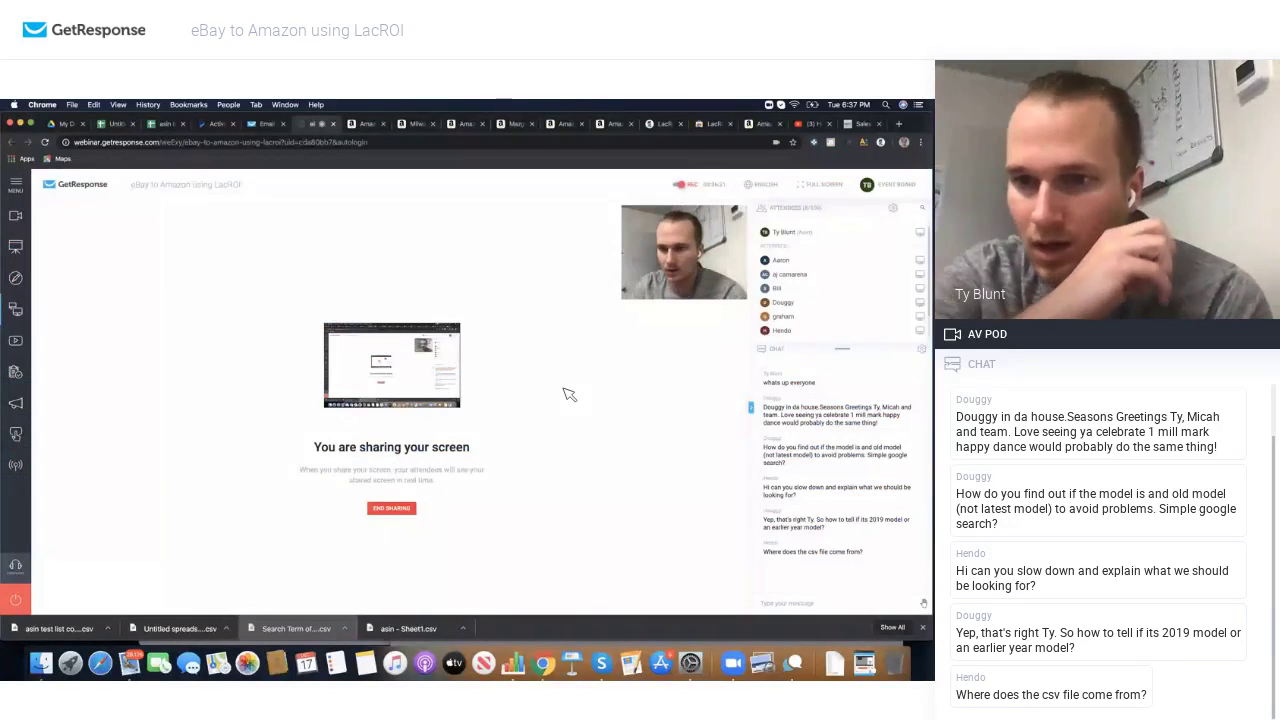
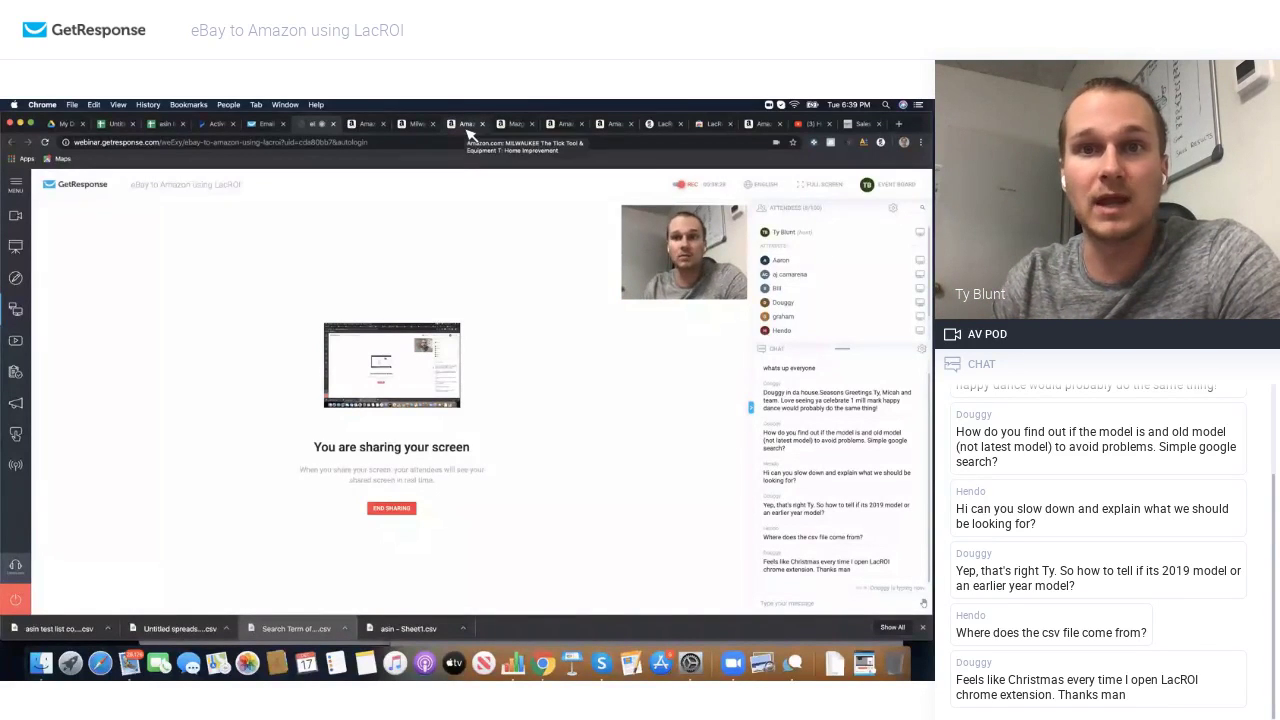
Step: Search Amazon from its home page for 'milwaukee' and view the tool results
left_click(466, 126)
scroll(344, 318, "up", 2)
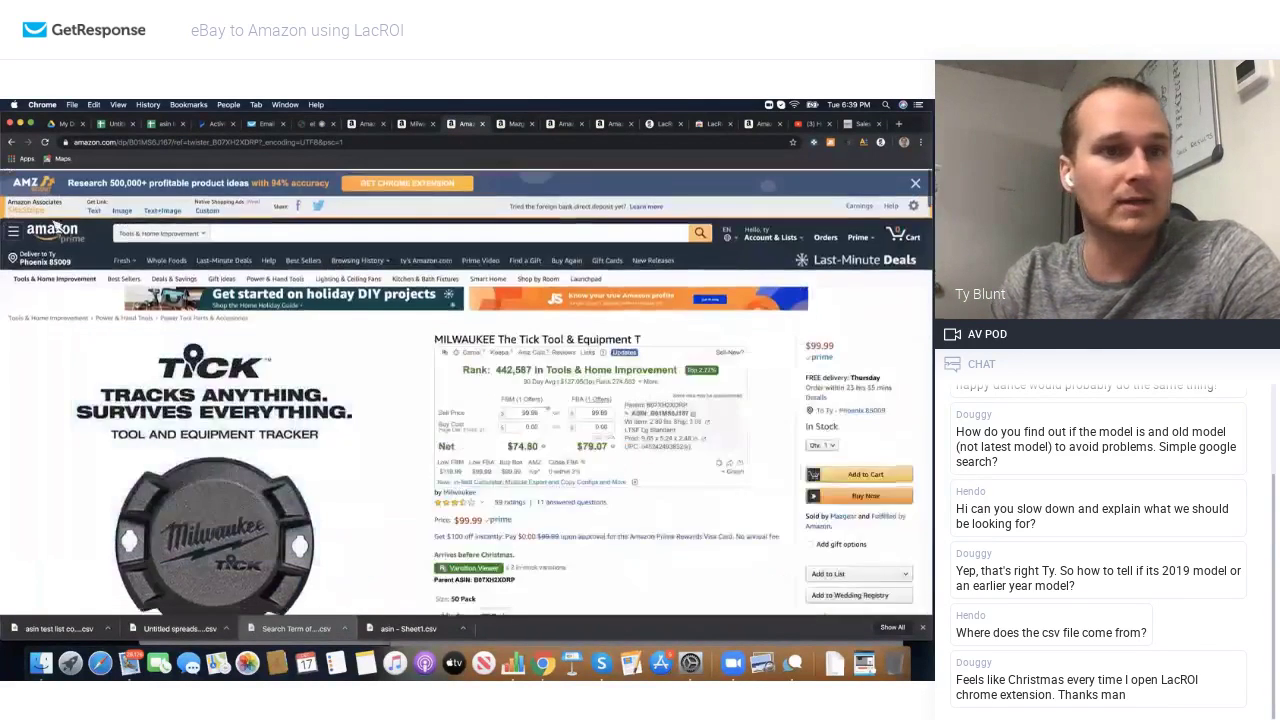
left_click(52, 229)
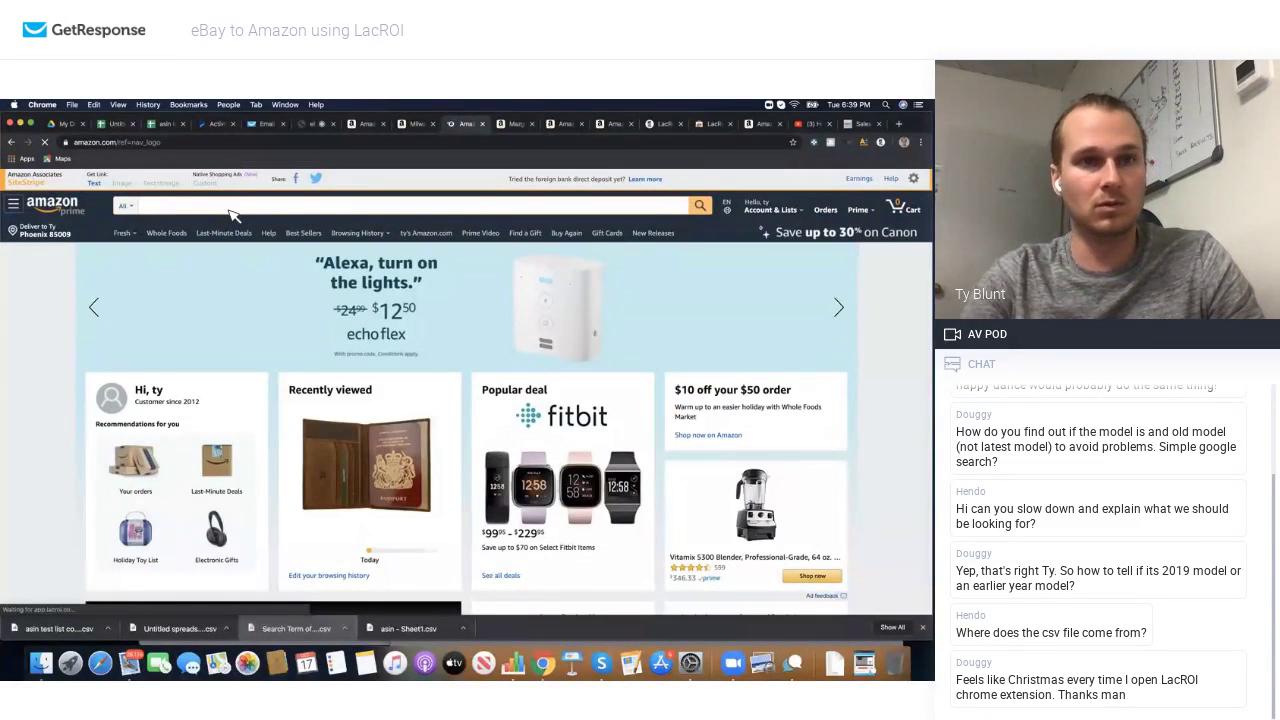
type("milwa")
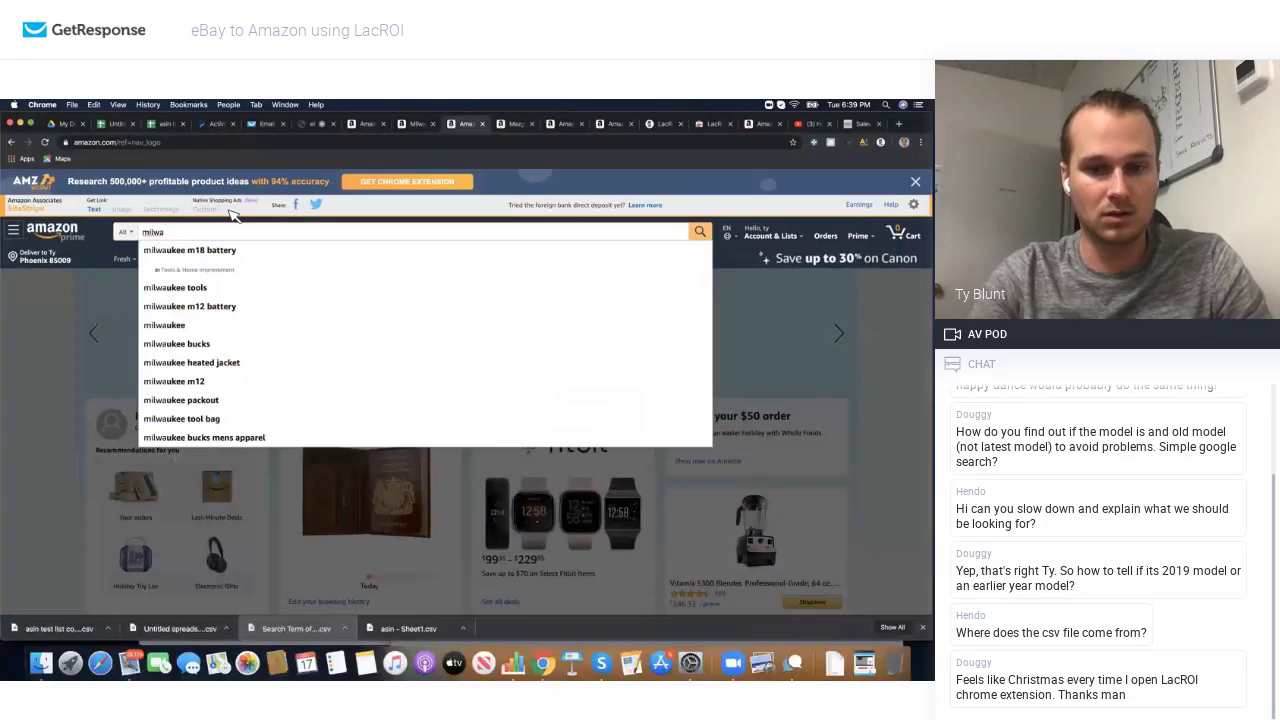
type("ukee")
key("Return")
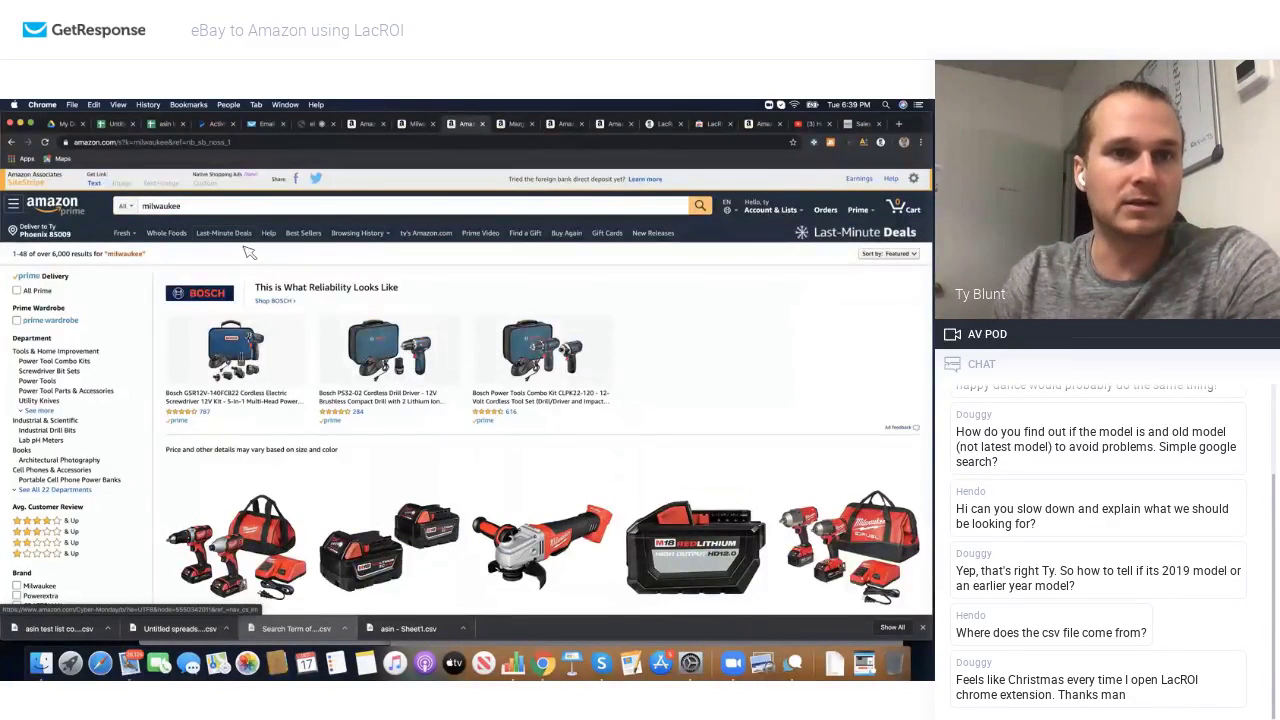
scroll(460, 348, "down", 3)
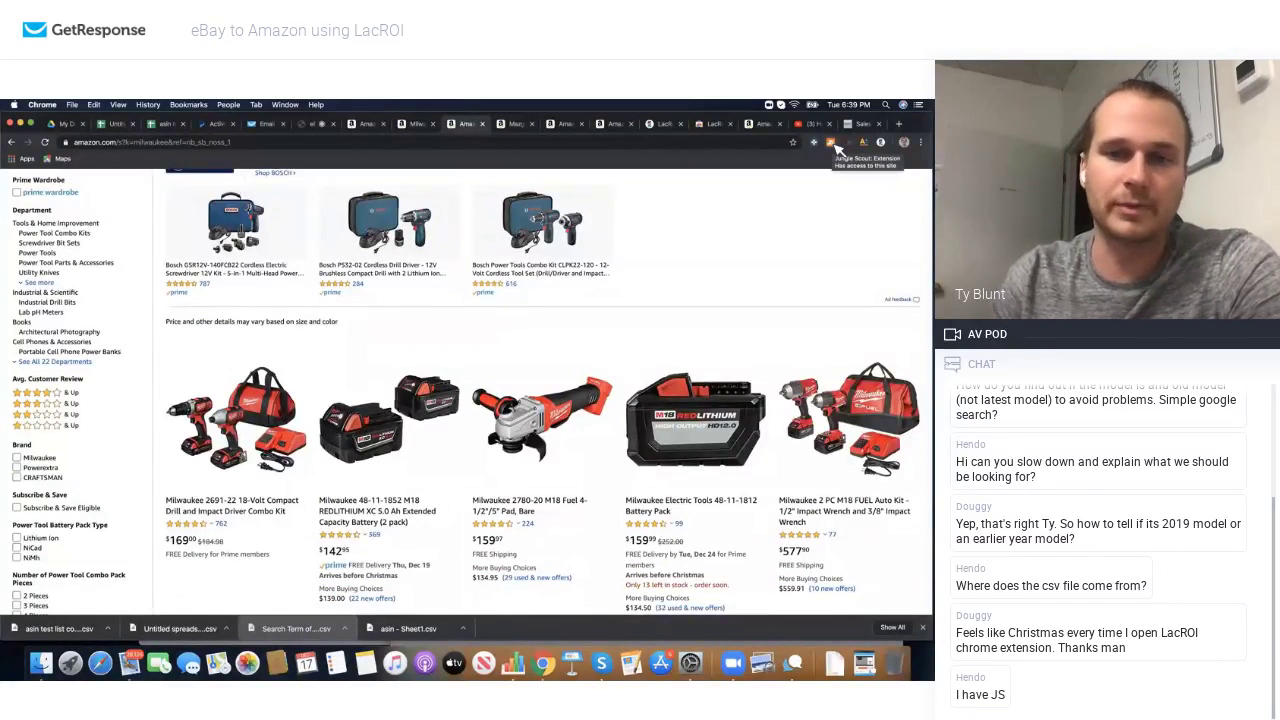
Step: Check Jungle Scout's estimates for the milwaukee results (981 average monthly sales), then load more results
left_click(834, 145)
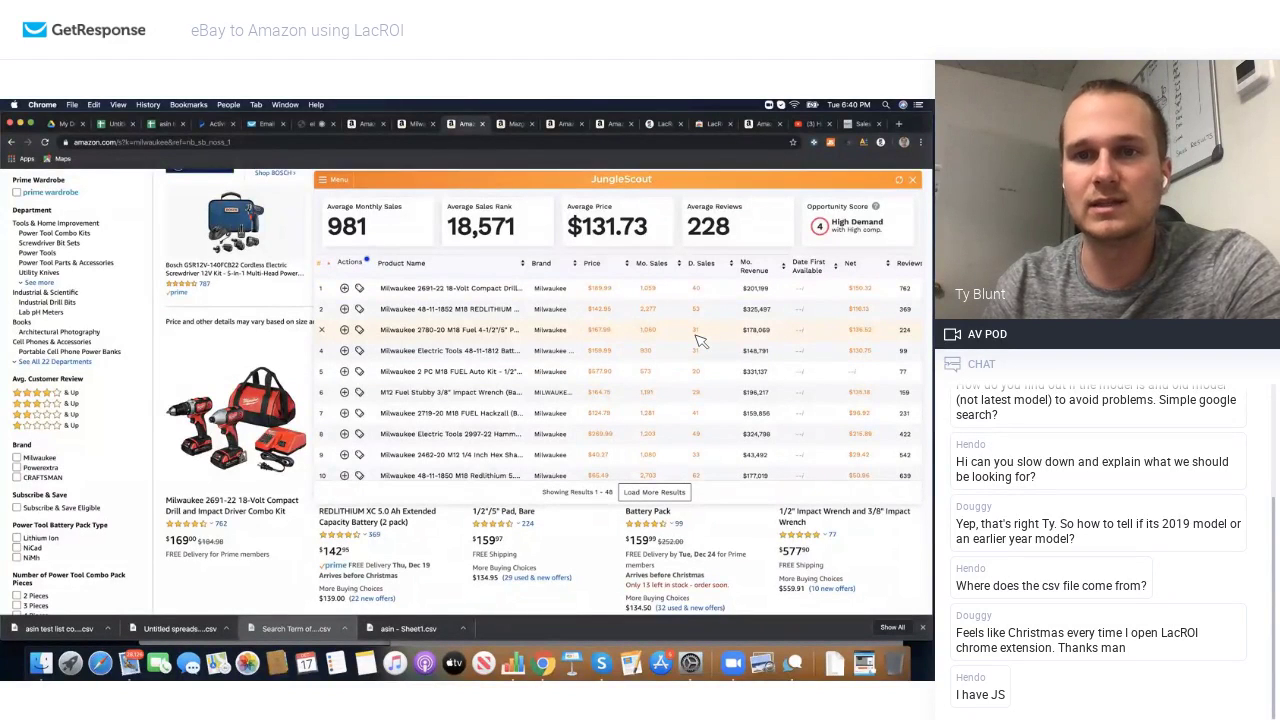
scroll(665, 352, "right", 3)
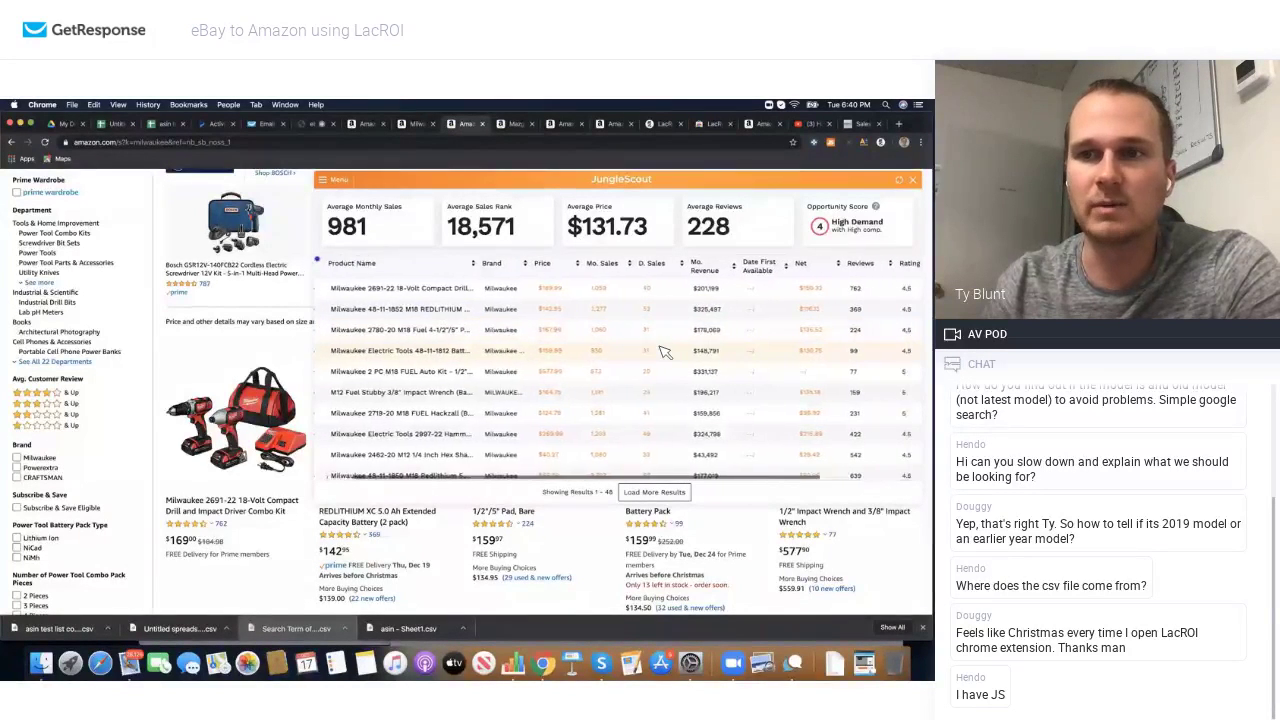
scroll(665, 352, "right", 5)
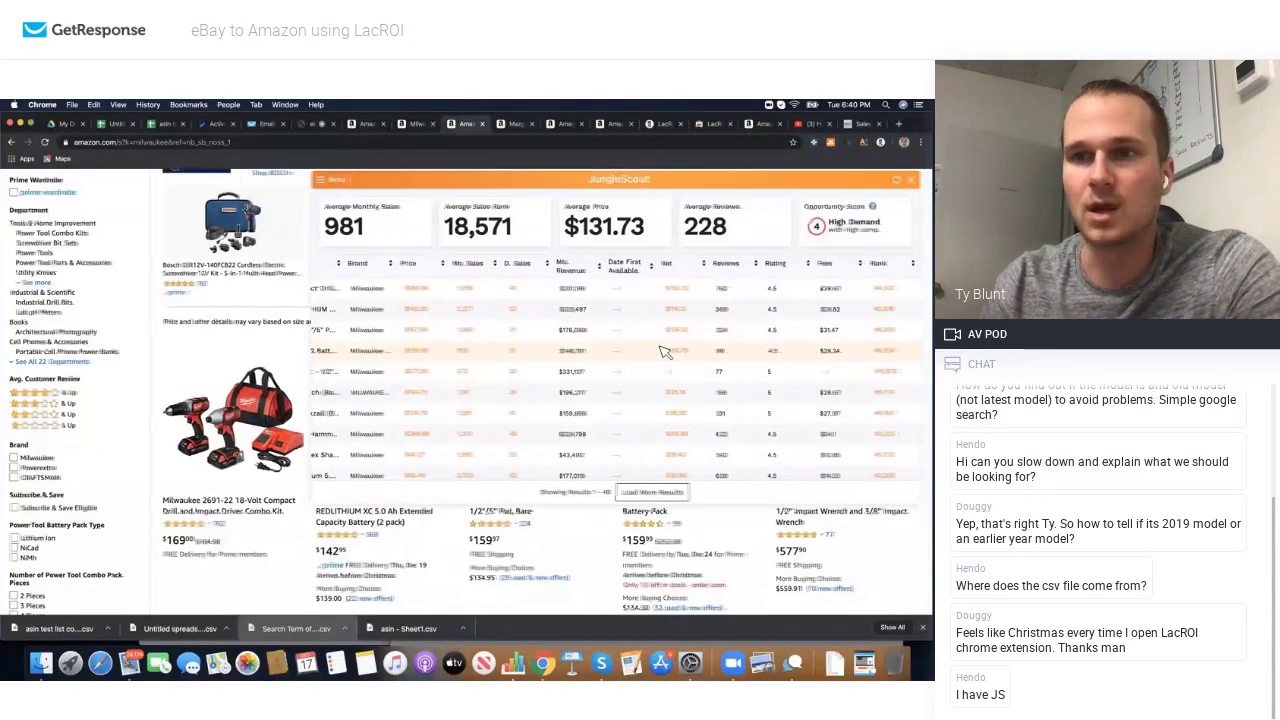
scroll(665, 352, "left", 8)
left_click(652, 490)
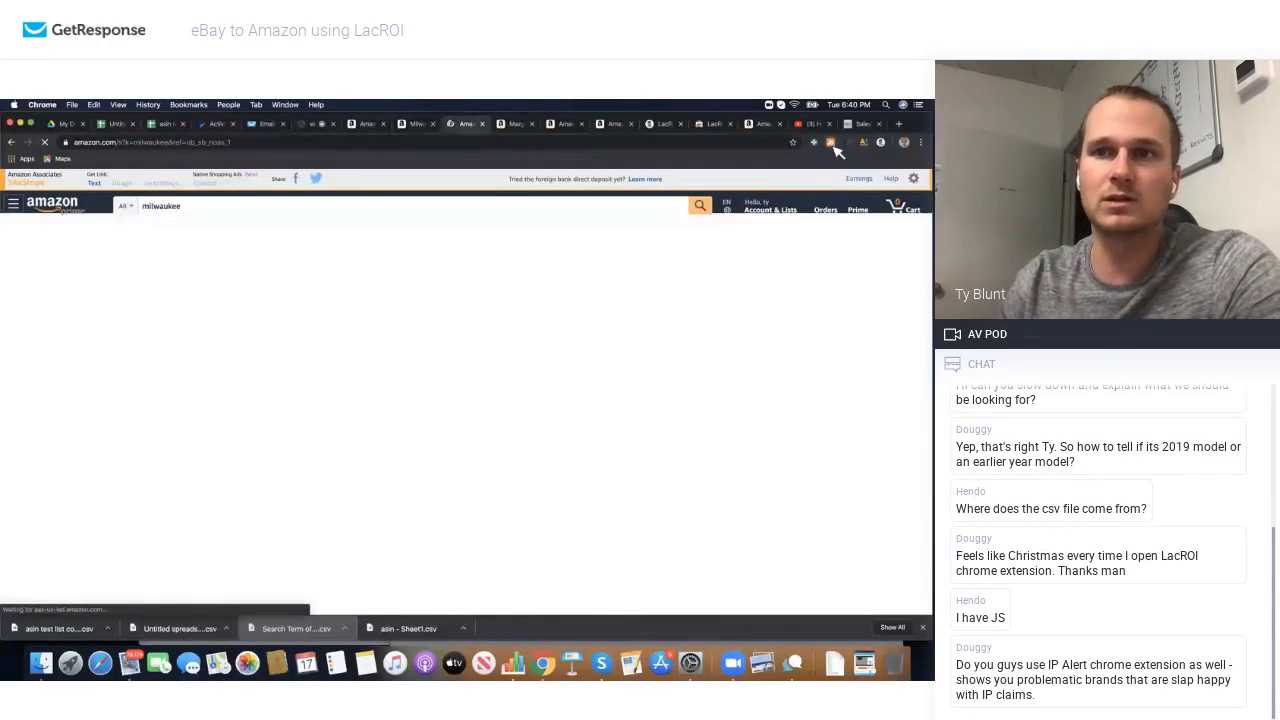
Step: Reopen Jungle Scout on the reloaded milwaukee results and load the next batch of products
left_click(831, 143)
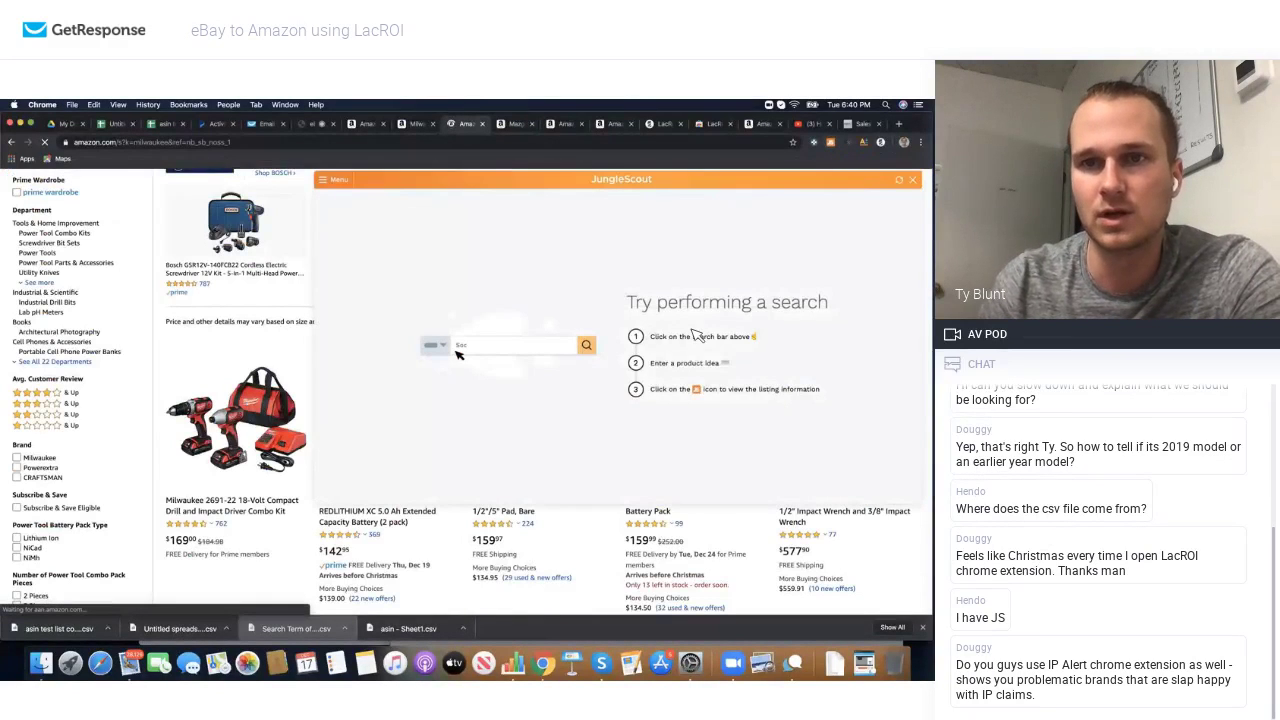
scroll(645, 400, "down", 5)
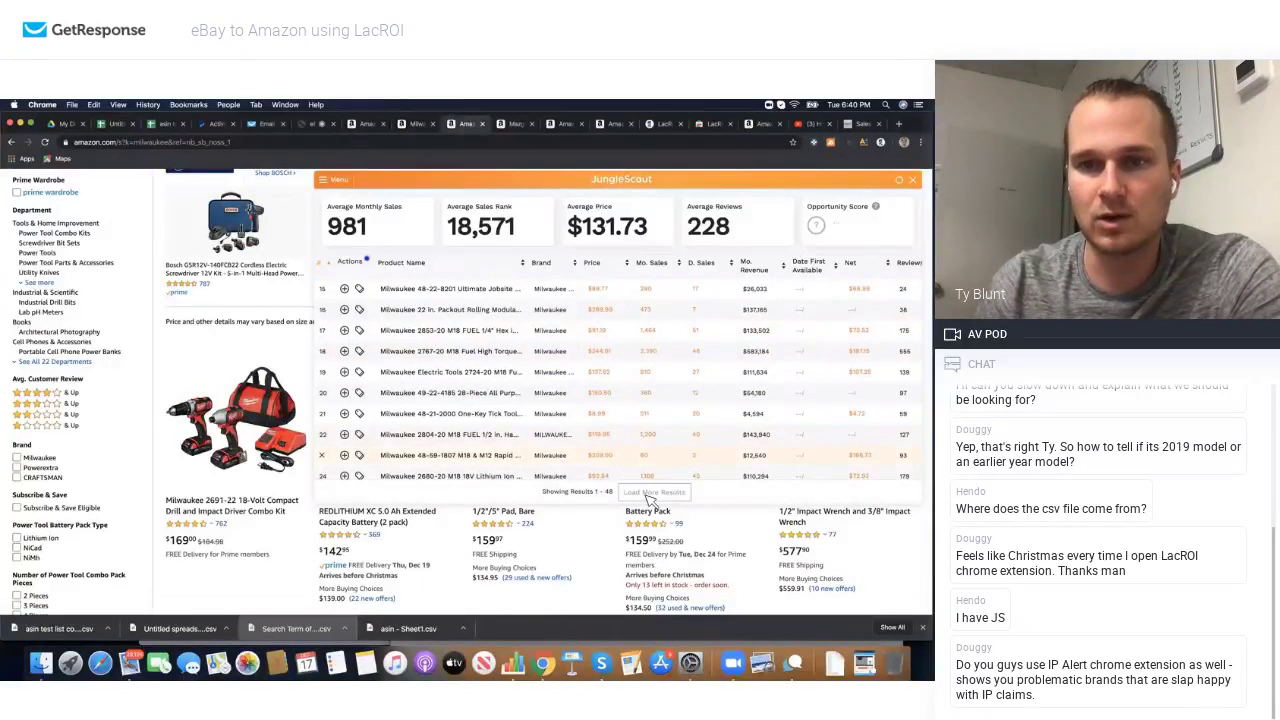
scroll(626, 389, "down", 10)
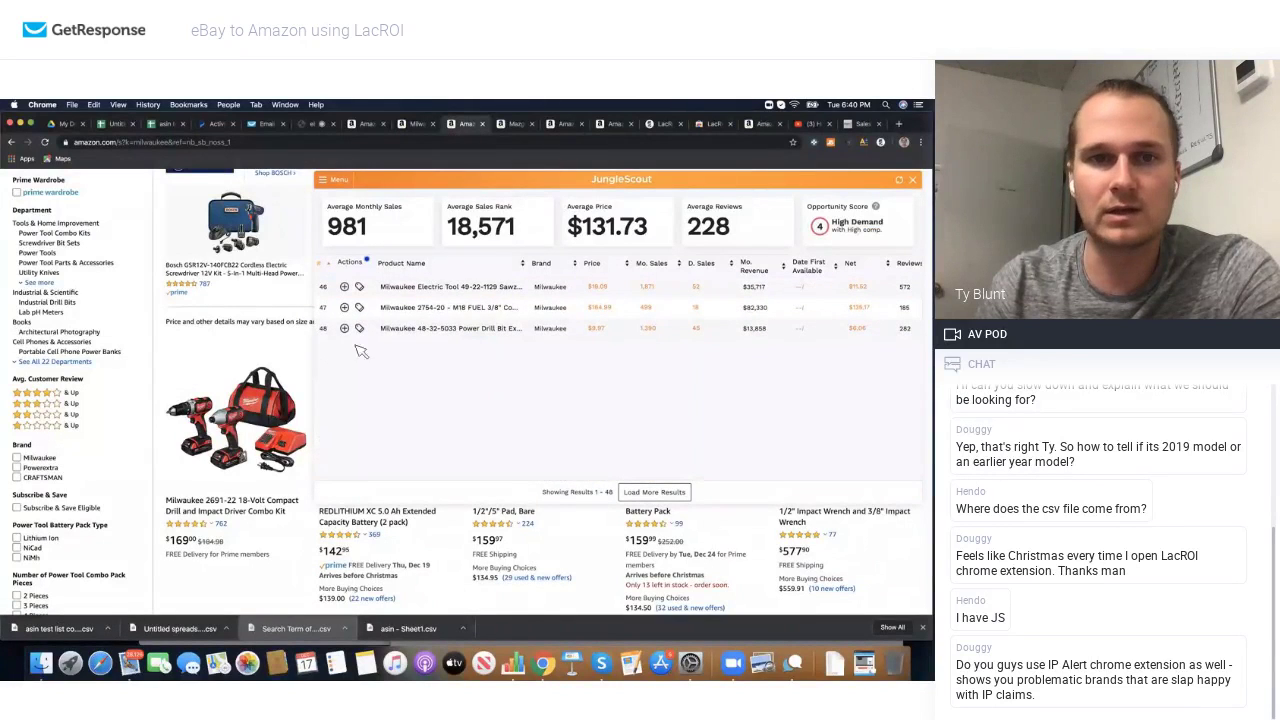
left_click(660, 494)
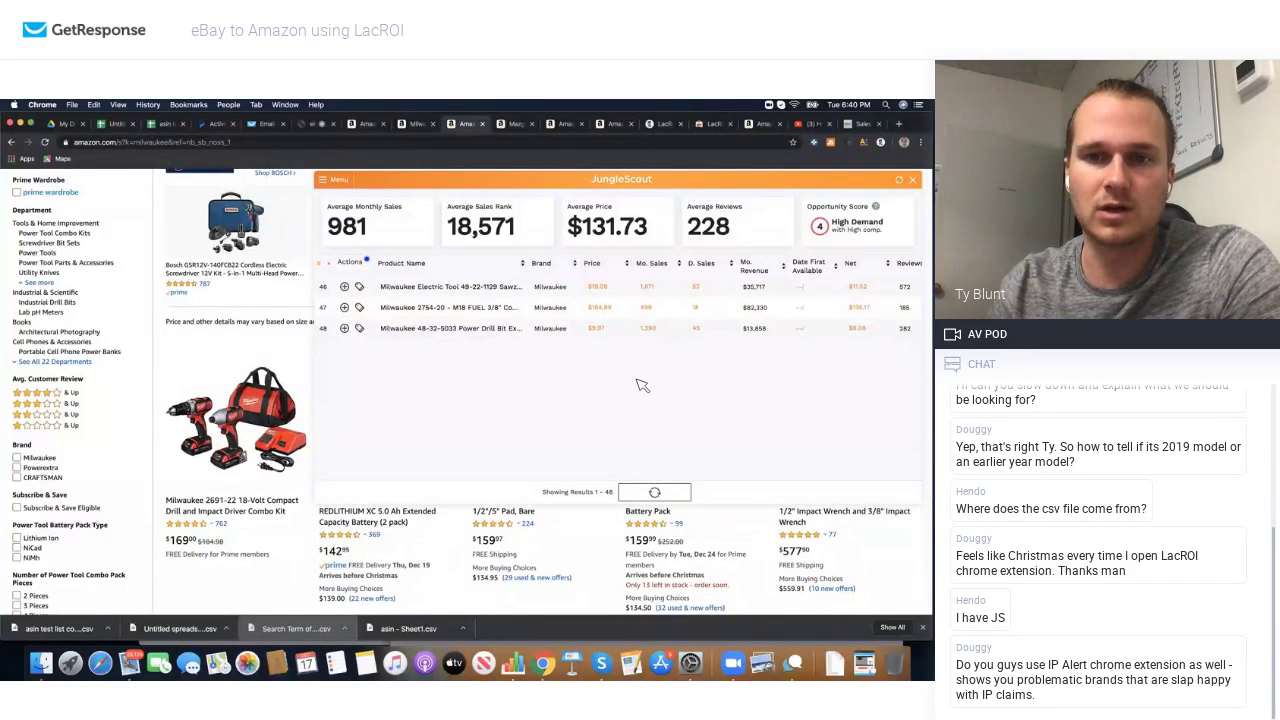
scroll(642, 385, "down", 3)
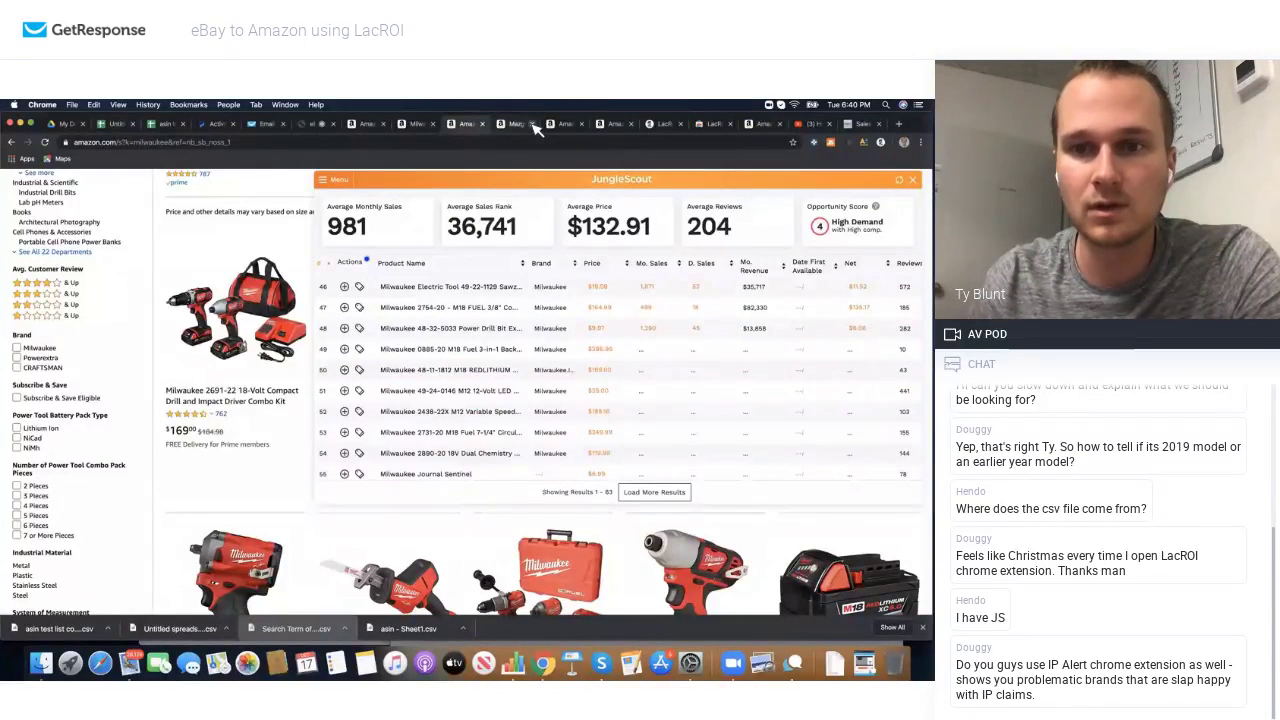
scroll(612, 336, "down", 3)
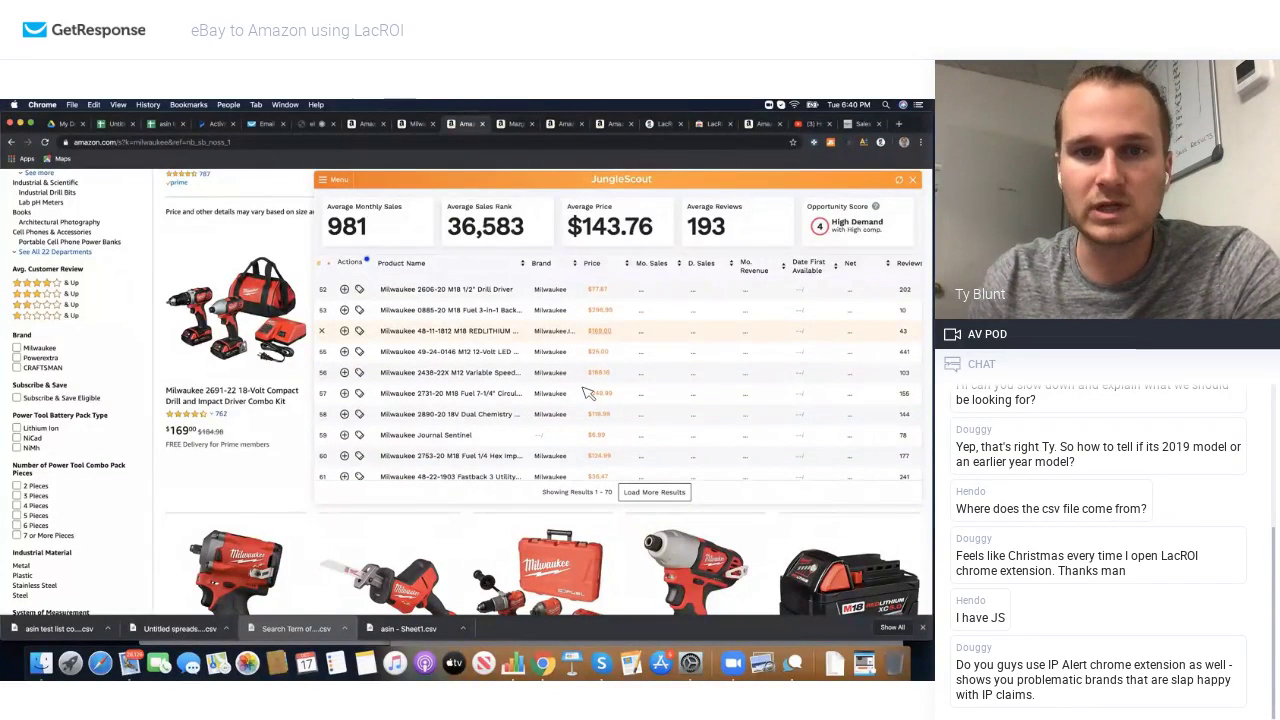
scroll(649, 368, "up", 3)
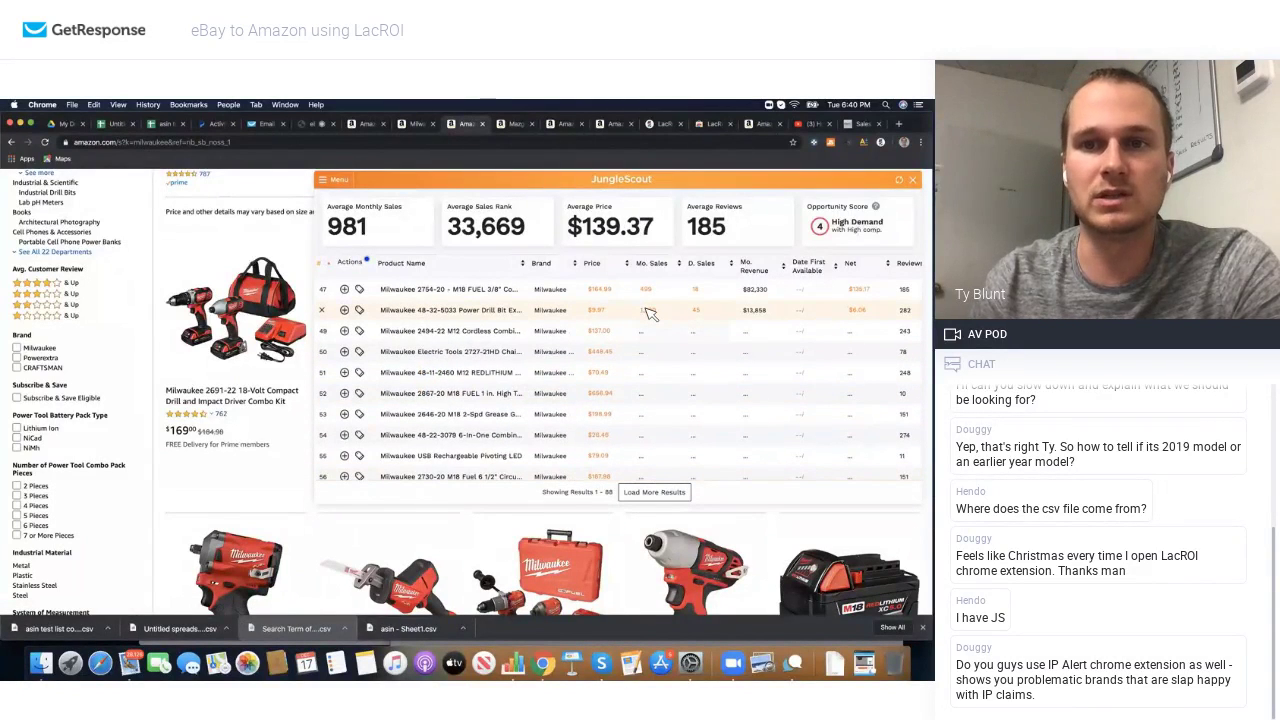
Step: Keep loading until all 143 milwaukee products are listed, averaging 598 monthly sales
scroll(645, 400, "down", 10)
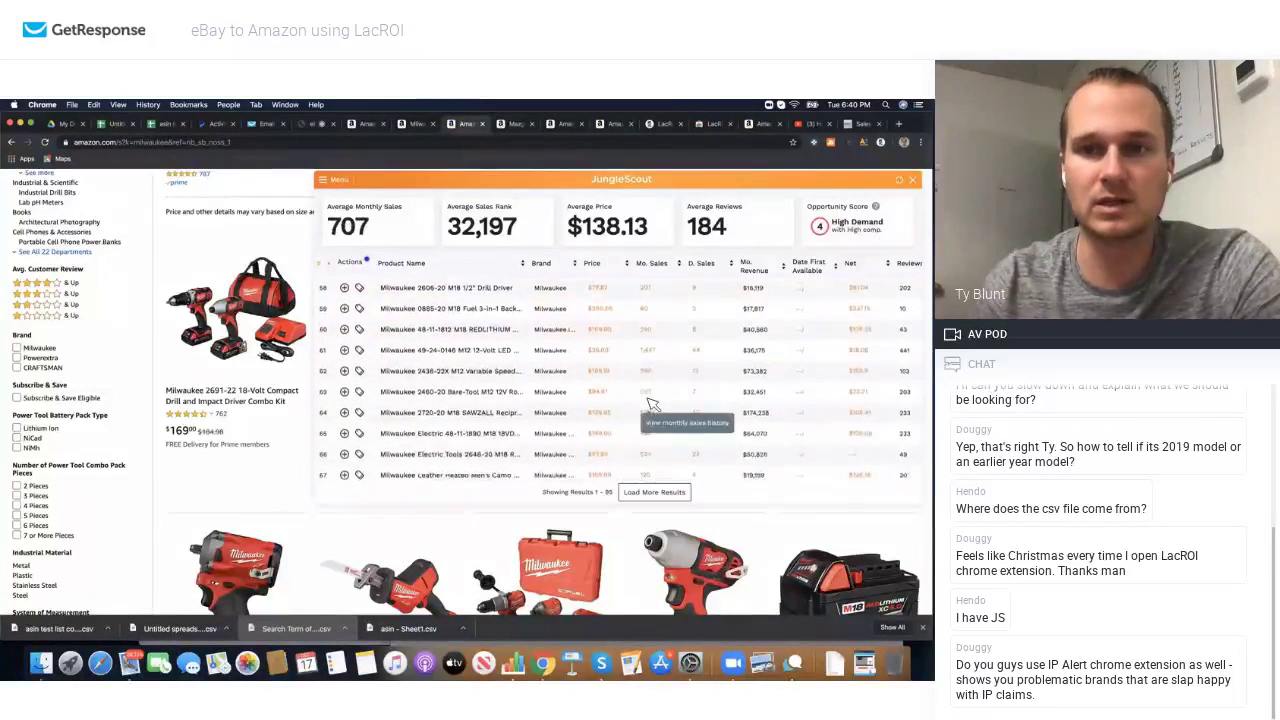
left_click(656, 492)
scroll(655, 465, "down", 5)
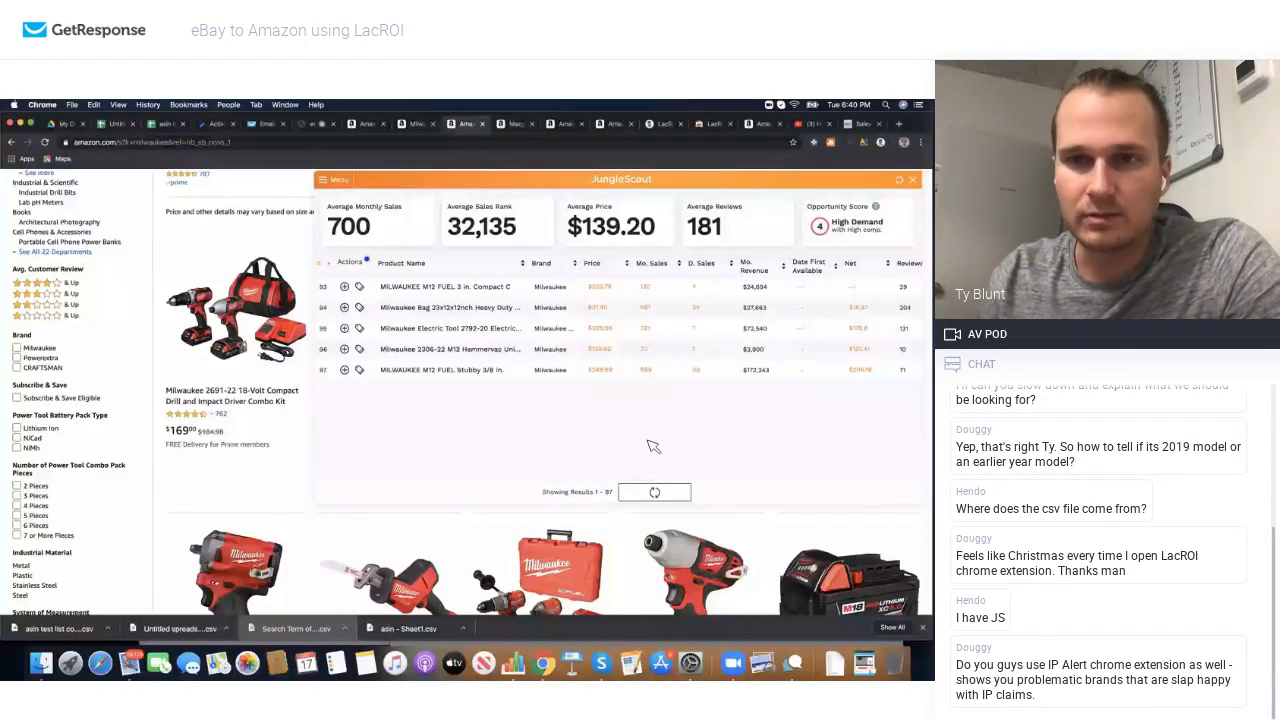
scroll(652, 446, "down", 1)
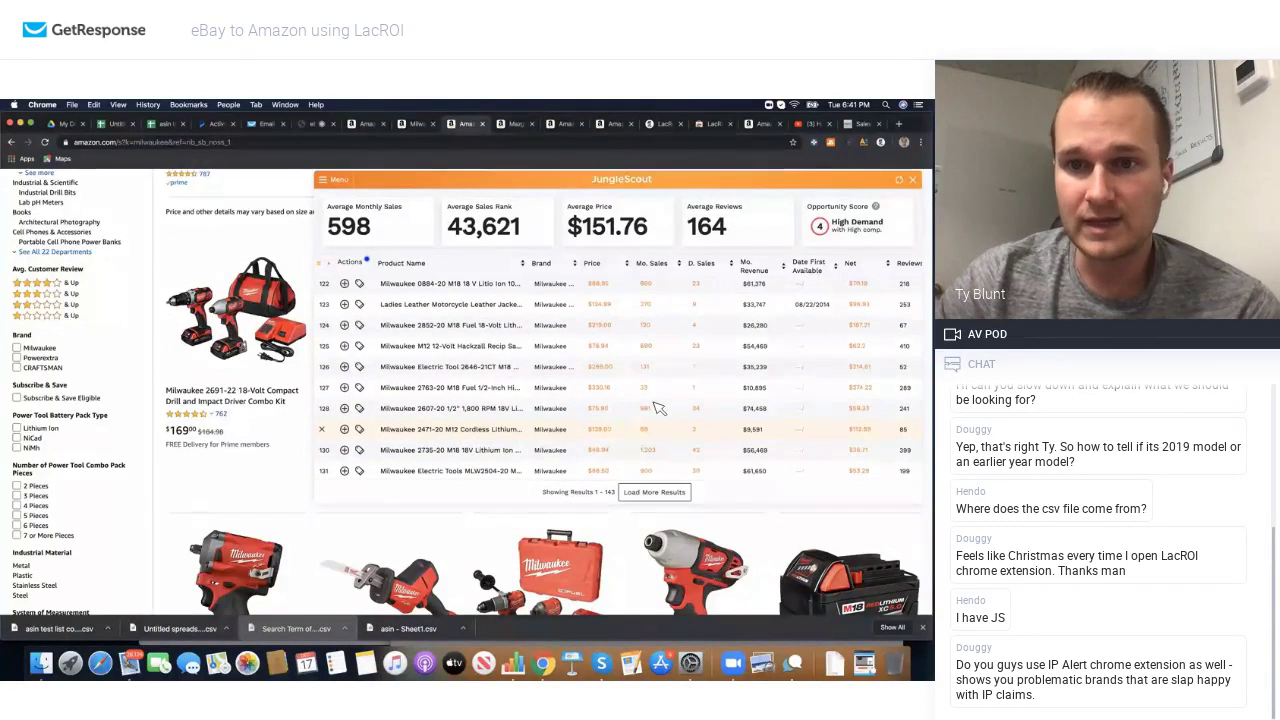
scroll(650, 400, "down", 3)
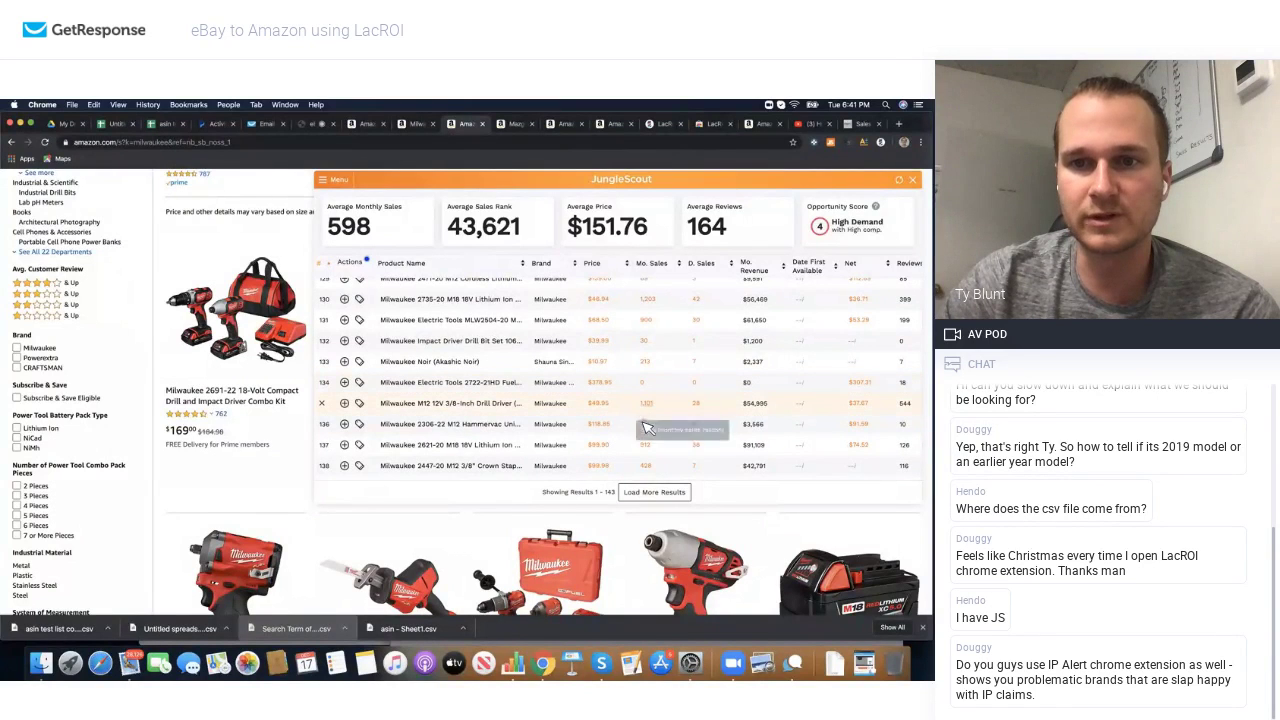
scroll(647, 440, "down", 2)
scroll(647, 440, "down", 3)
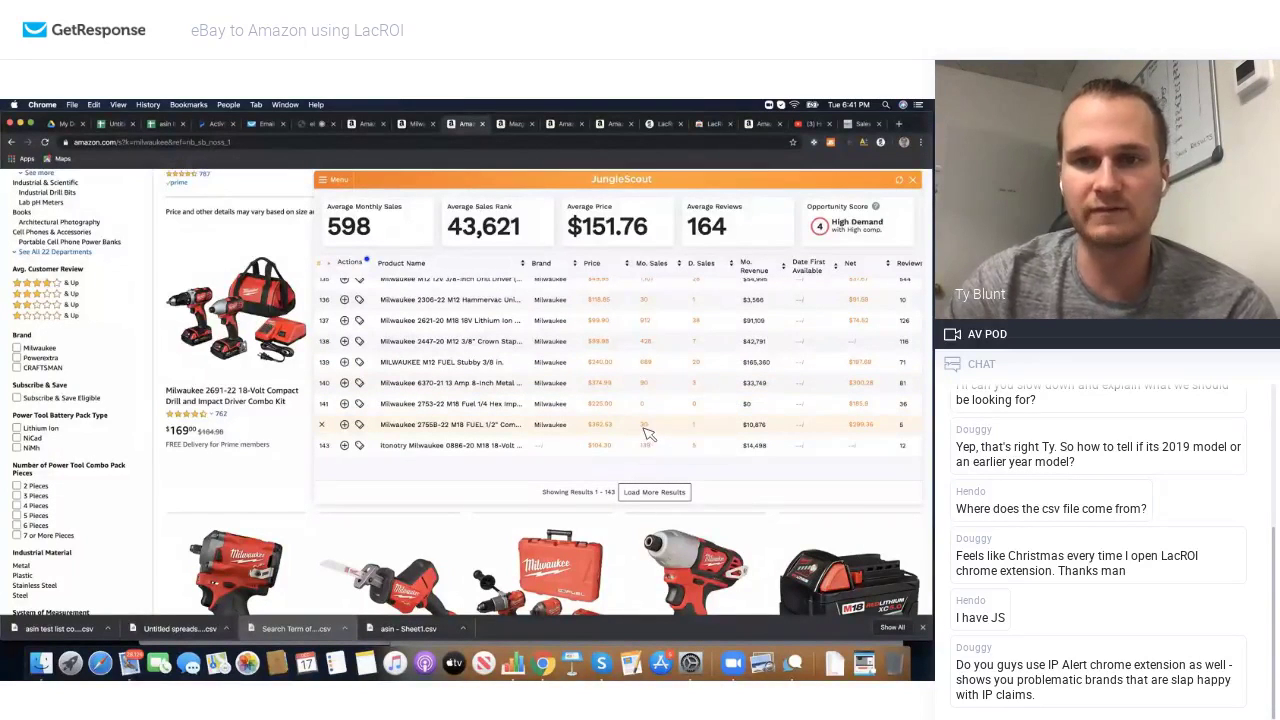
left_click(330, 181)
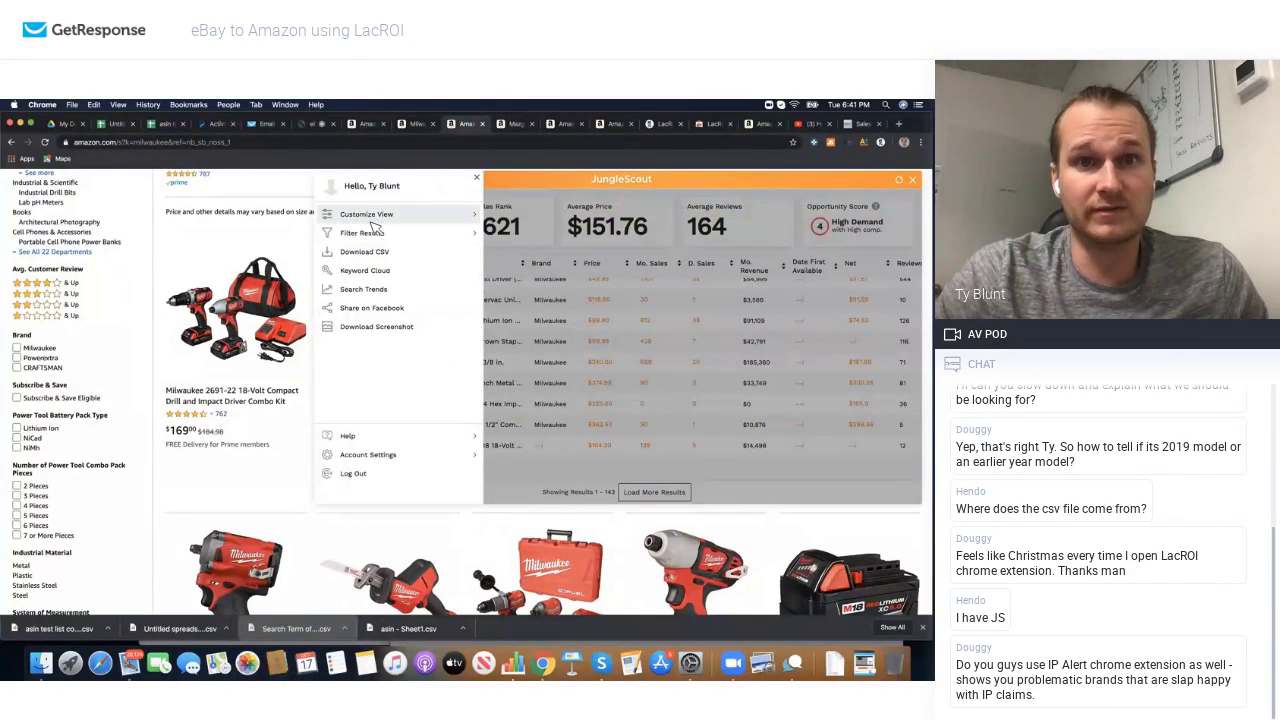
Step: Download the Jungle Scout milwaukee product table as a CSV
left_click(368, 253)
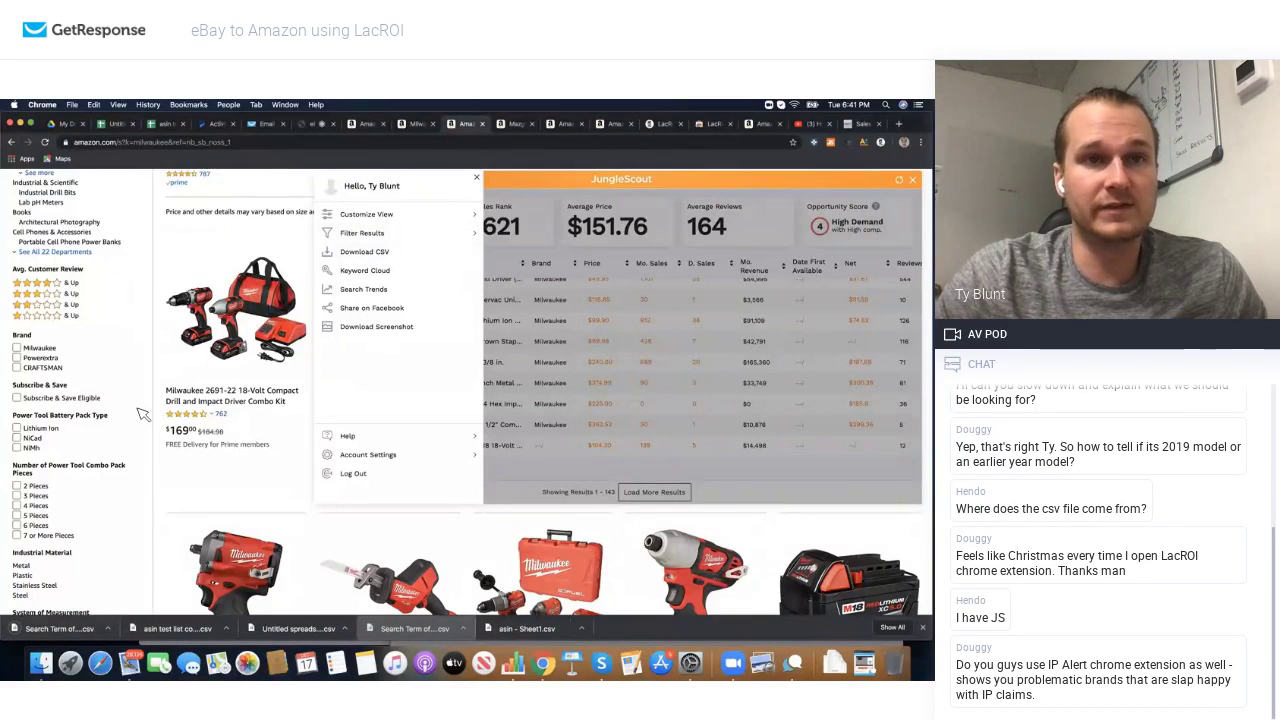
left_click(651, 305)
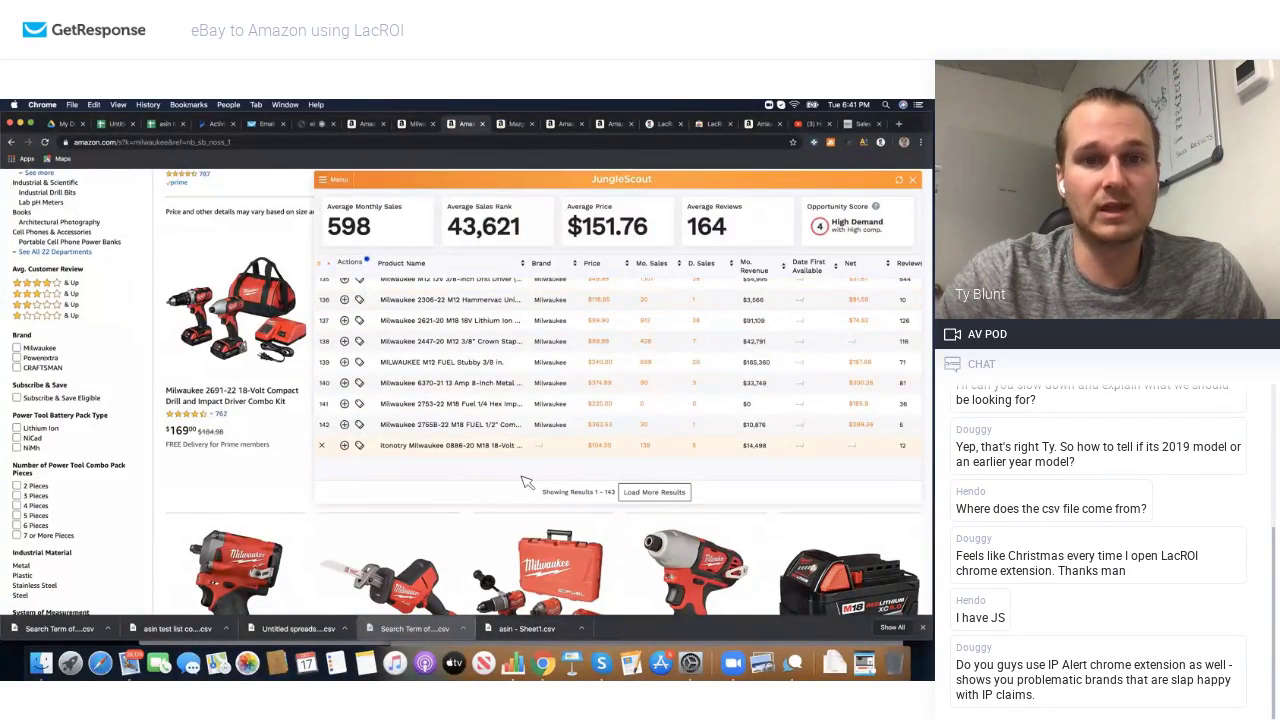
left_click(118, 124)
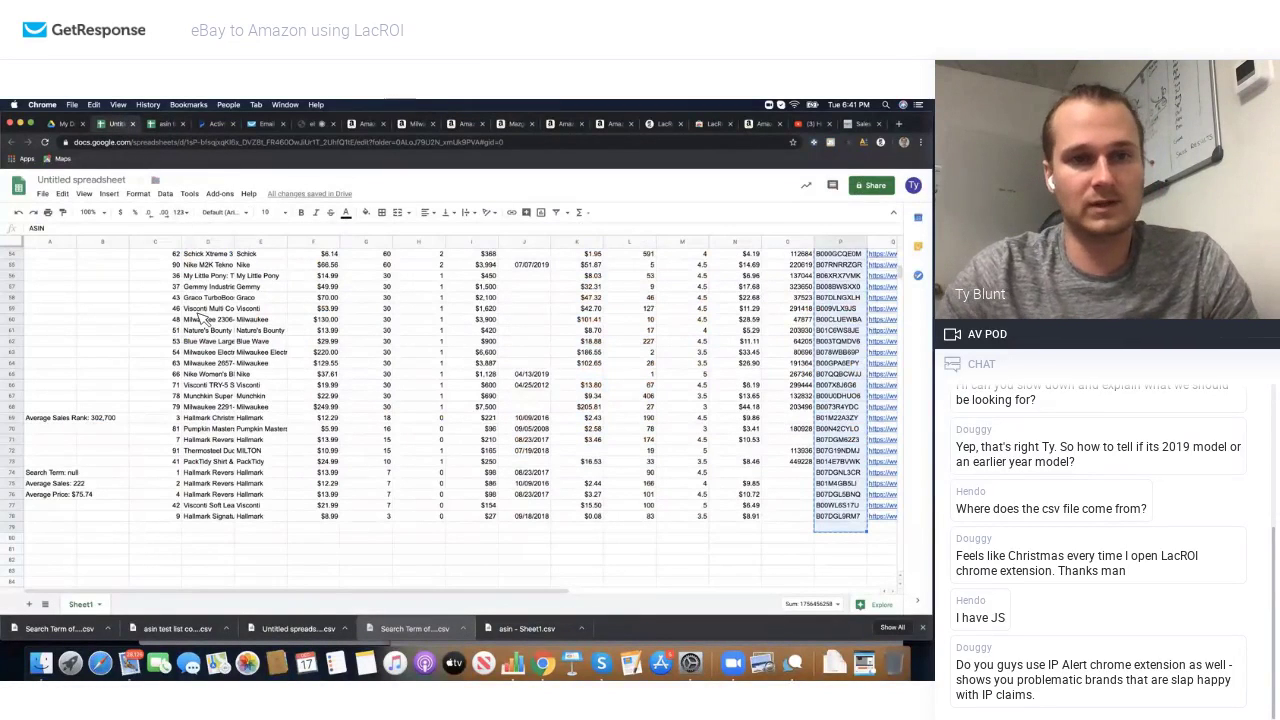
Step: Clear all earlier product data from the Untitled spreadsheet's Sheet1
key("super+a")
key("BackSpace")
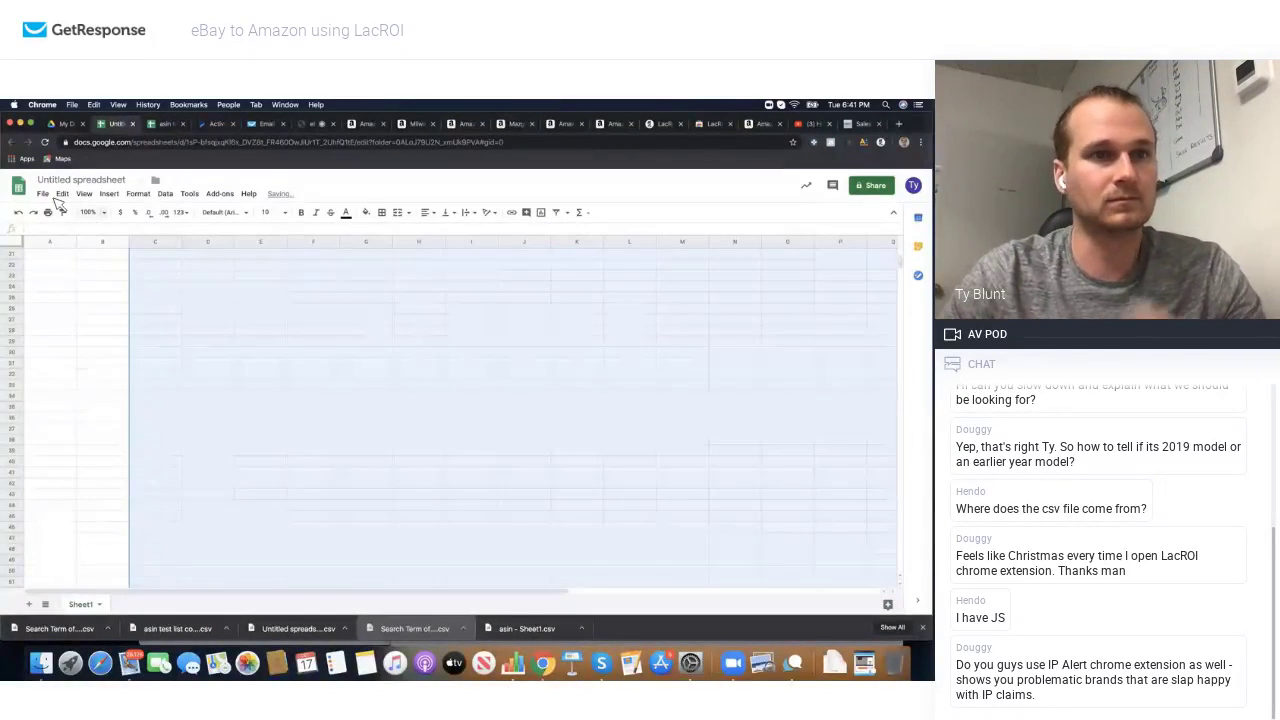
left_click(43, 193)
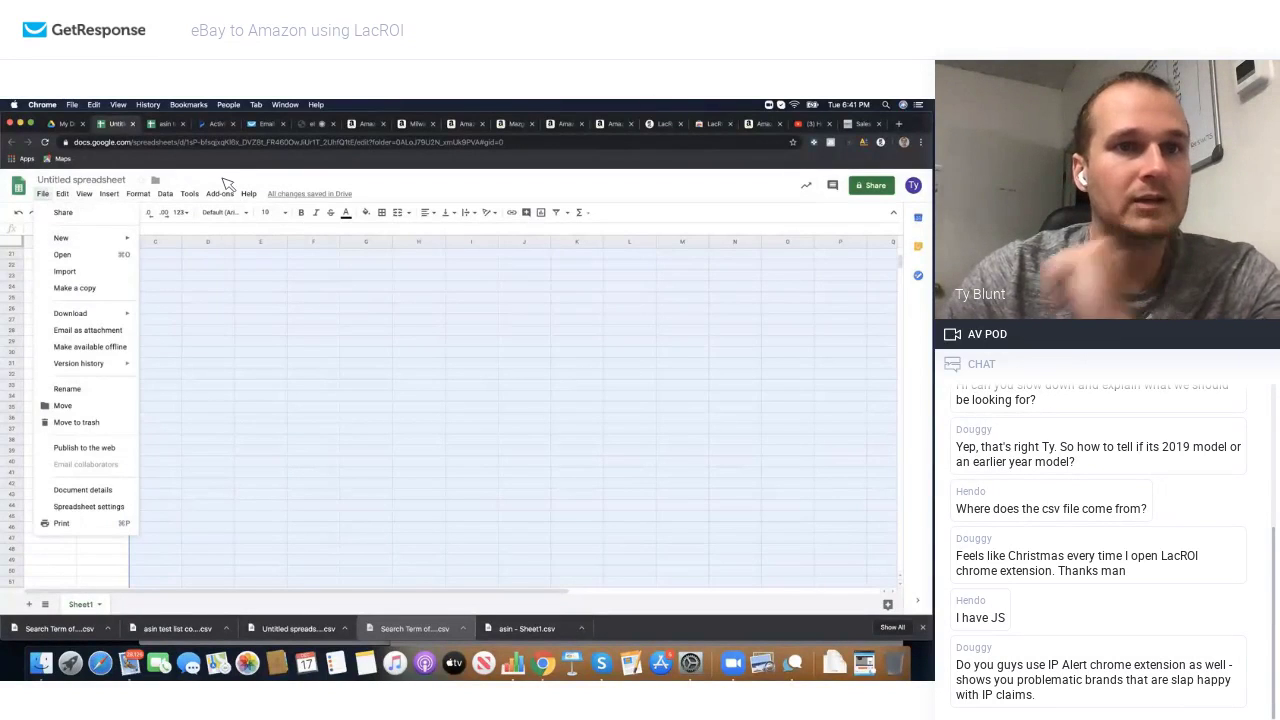
key("Escape")
left_click(97, 287)
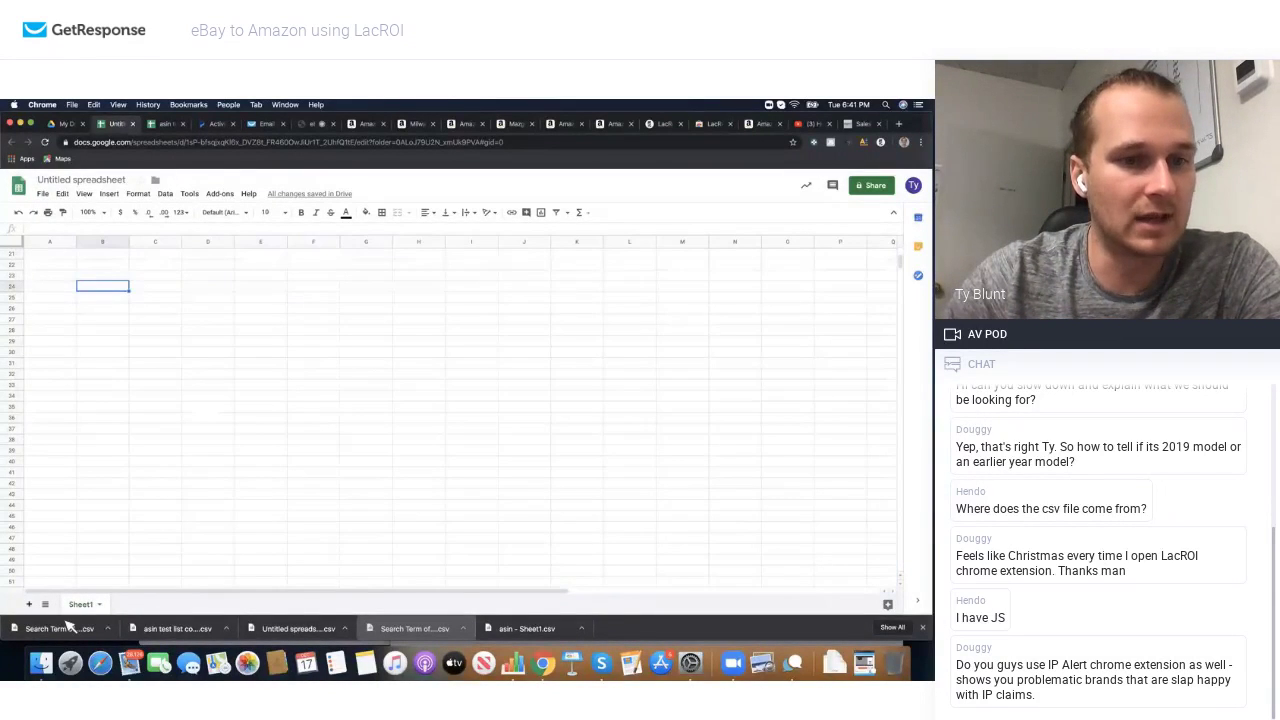
left_click(45, 194)
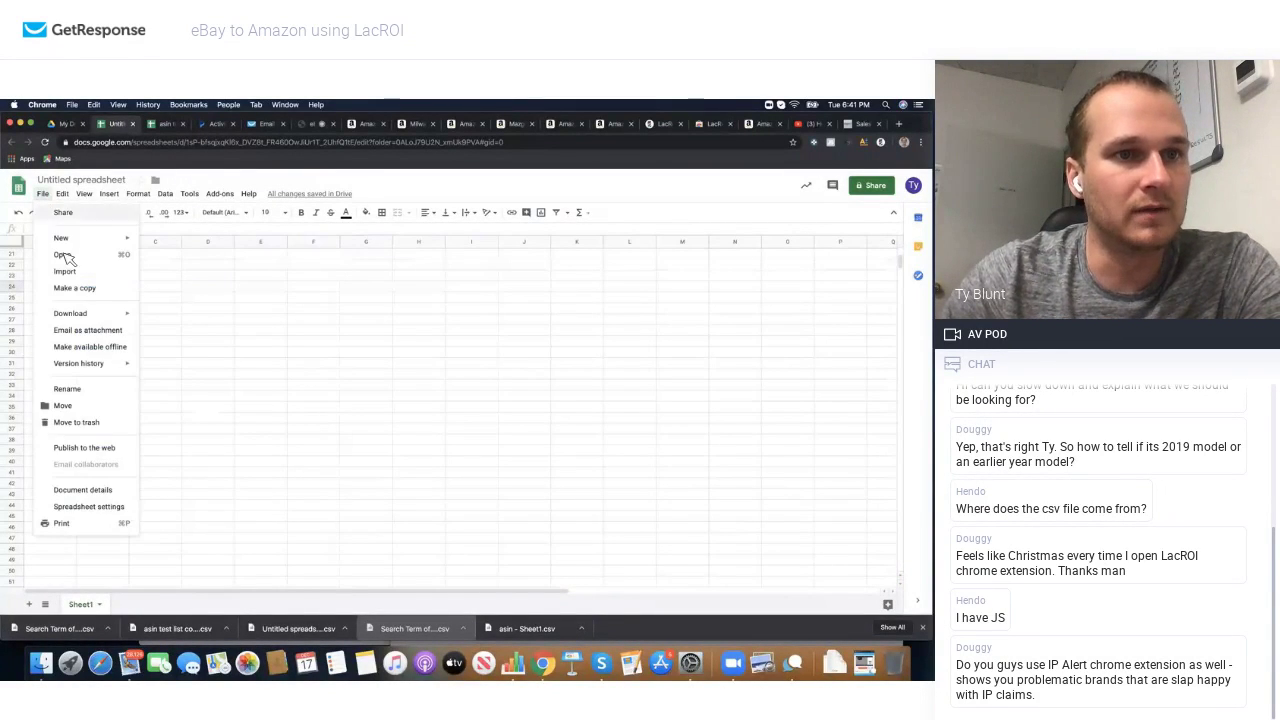
Step: Import Search Term of milwaukee.csv, replacing the current sheet, and copy its ASIN column
left_click(73, 273)
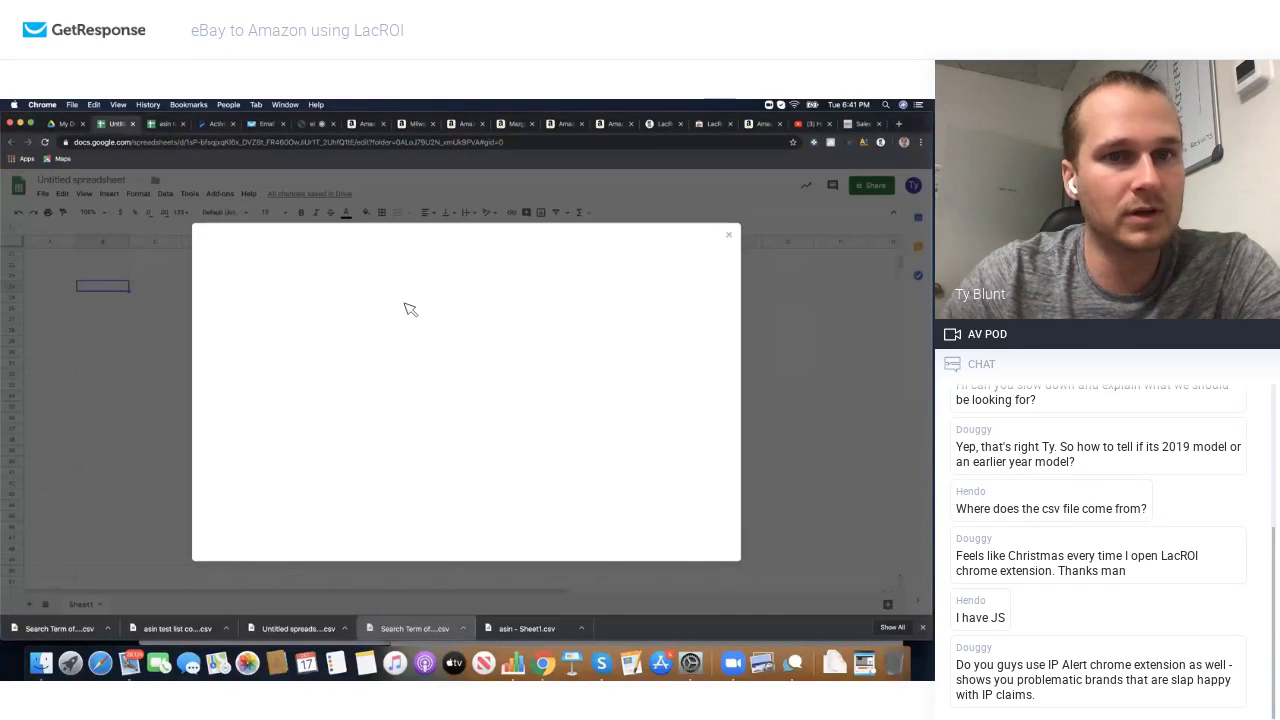
left_click(384, 264)
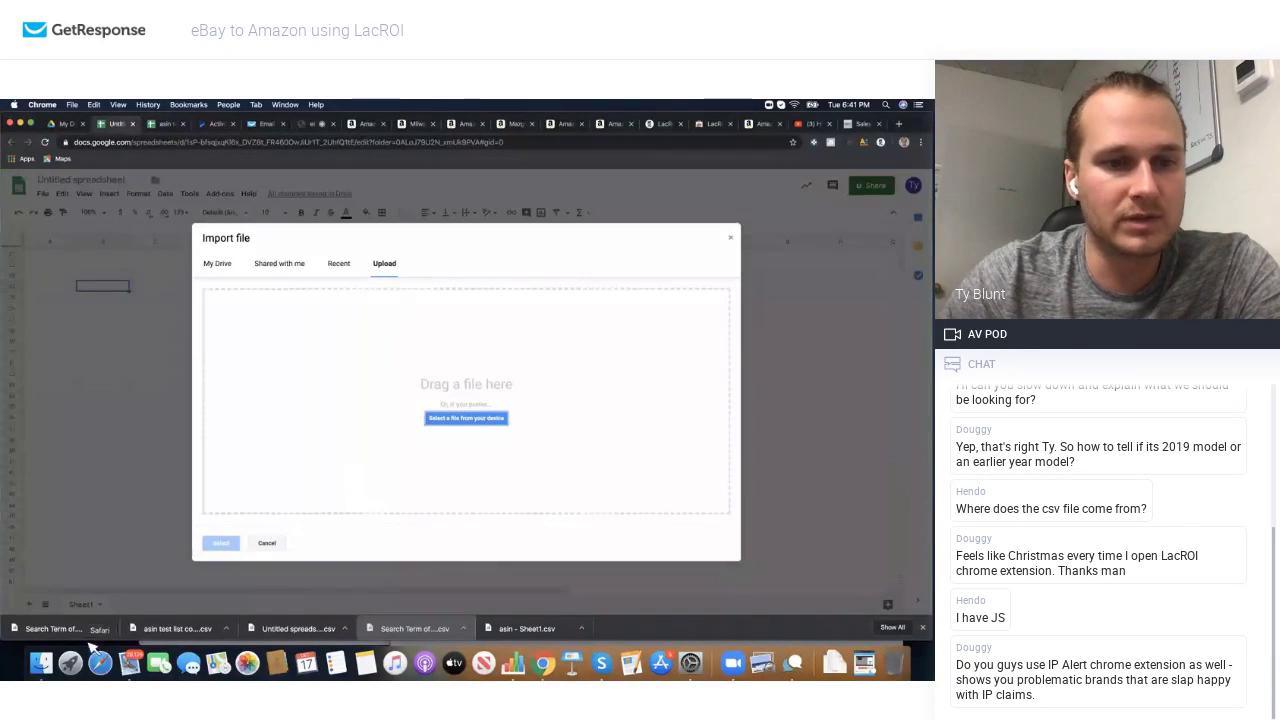
left_click_drag(82, 636, 392, 454)
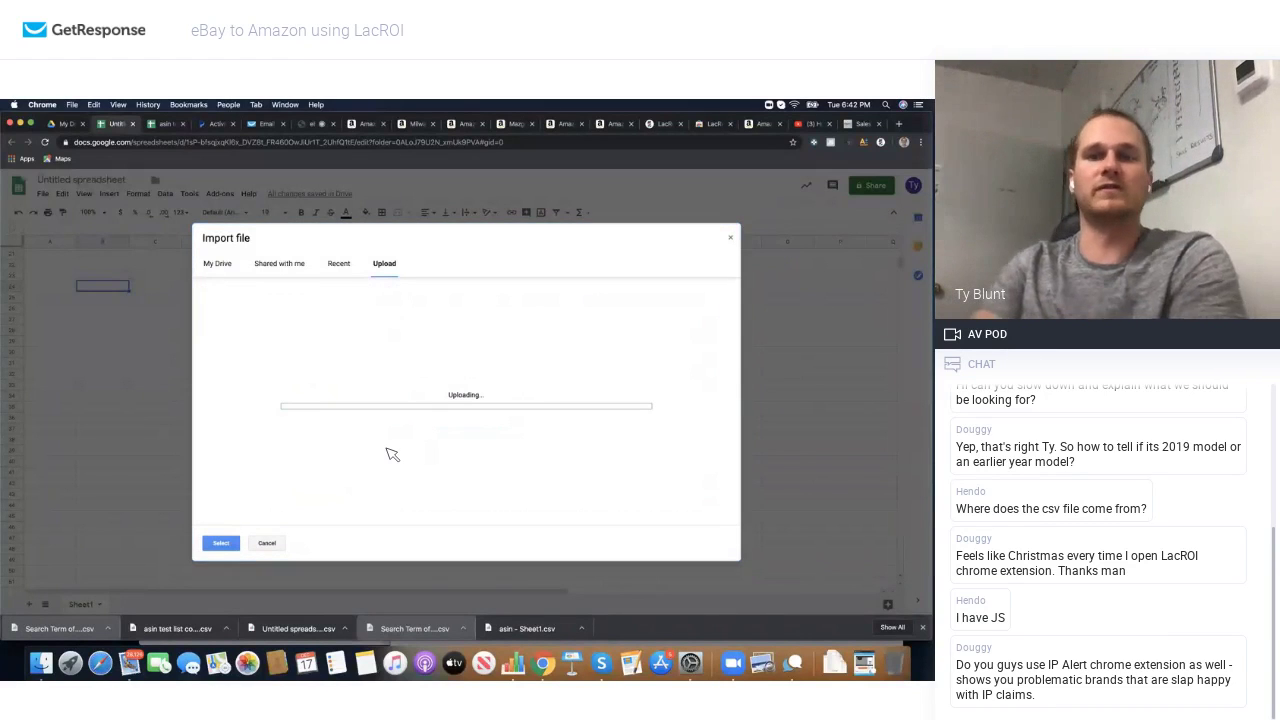
left_click(395, 347)
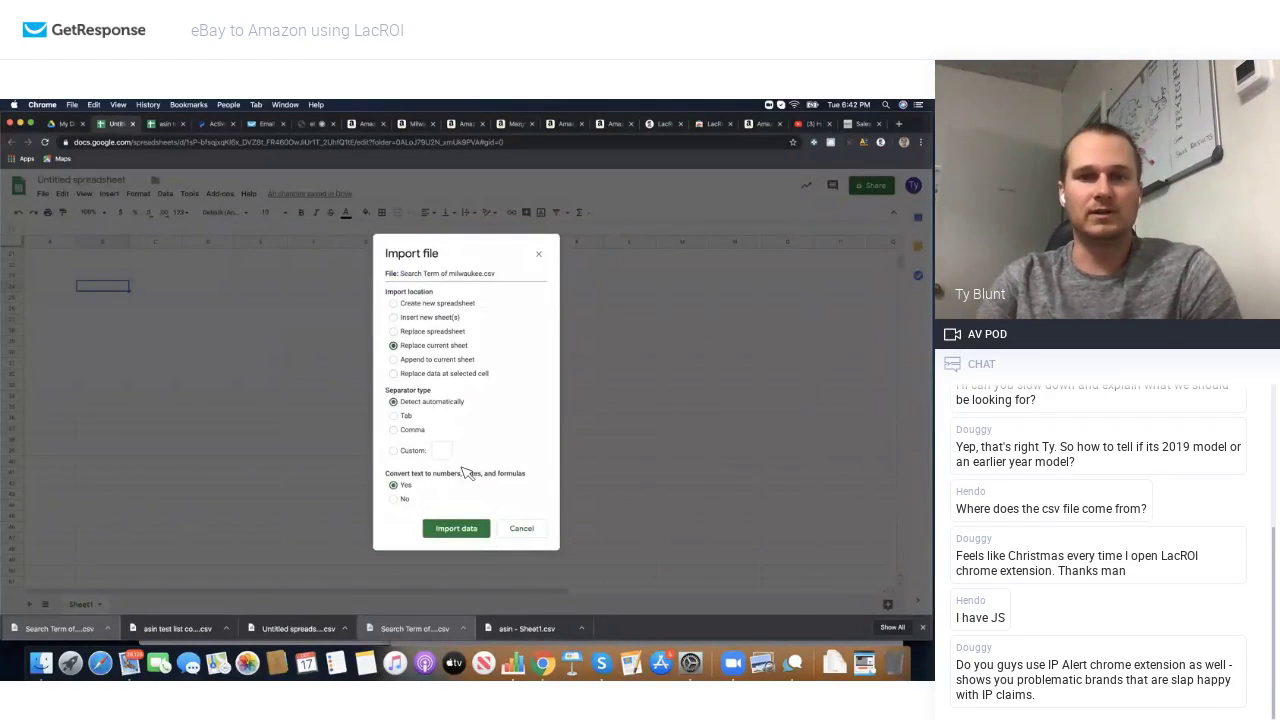
left_click(465, 530)
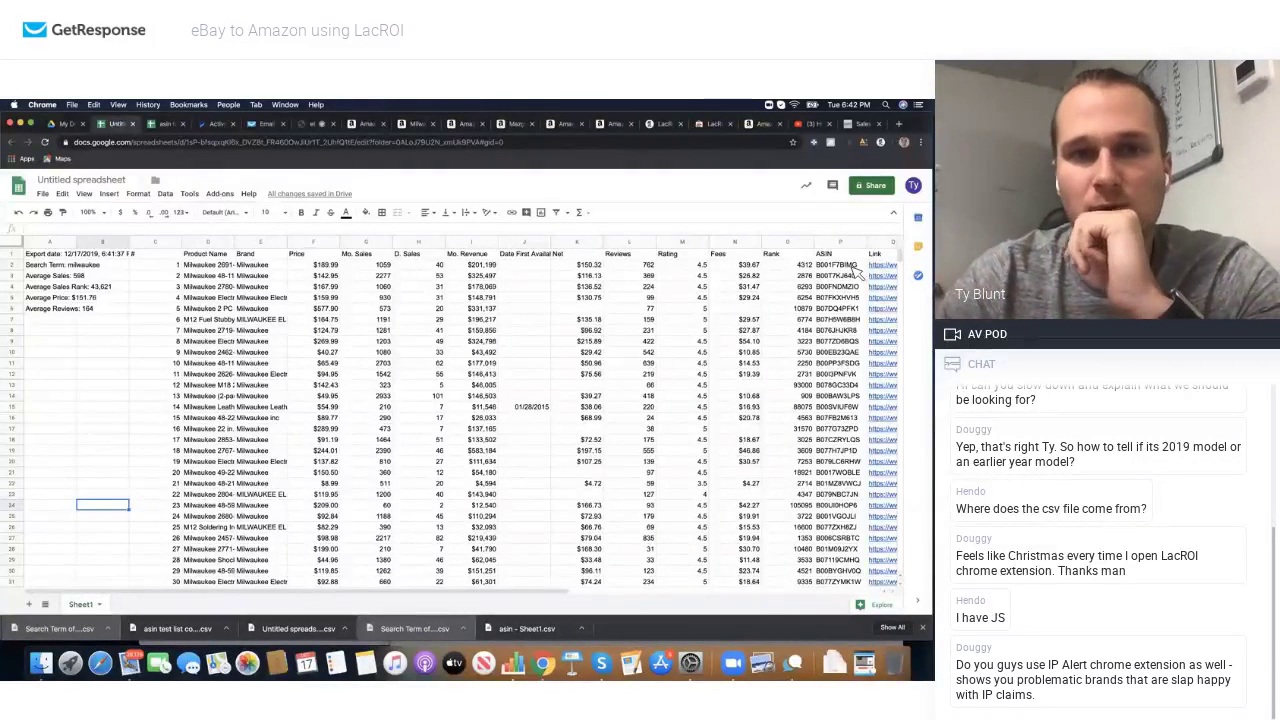
mouse_move(851, 256)
left_mouse_down()
mouse_move(847, 632)
mouse_move(829, 271)
mouse_move(839, 257)
mouse_move(835, 268)
left_mouse_up()
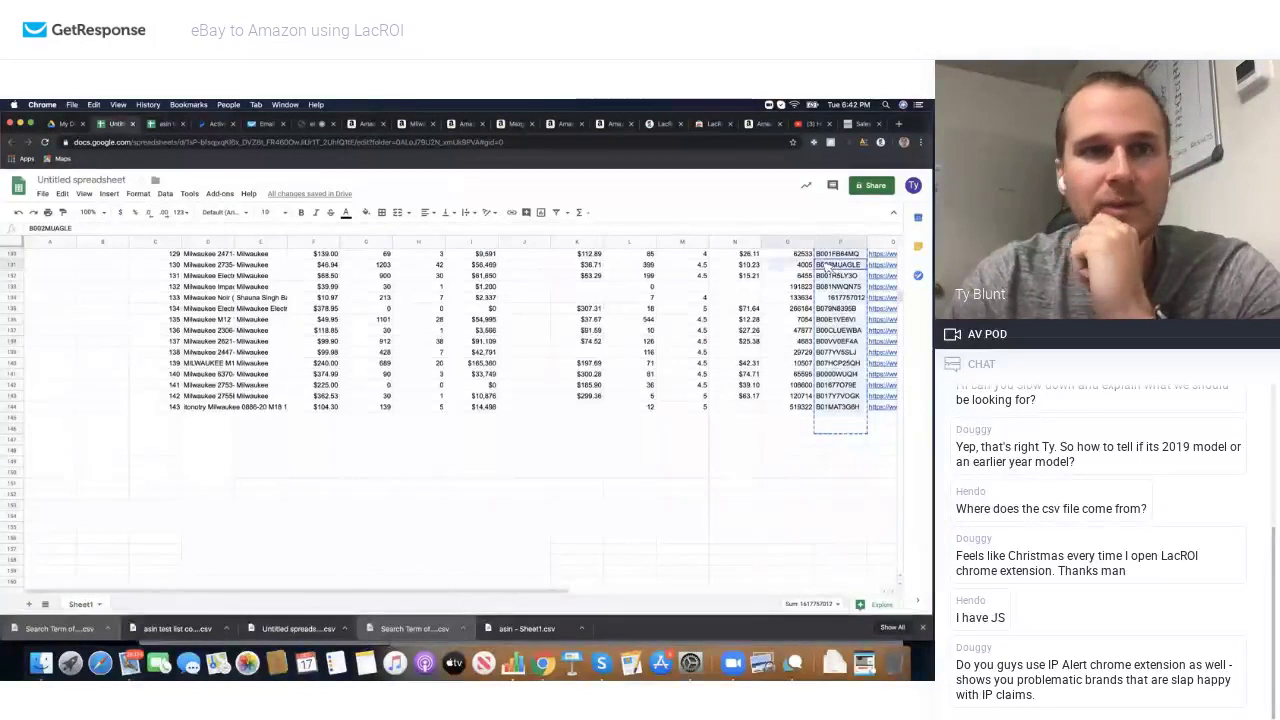
left_click(165, 123)
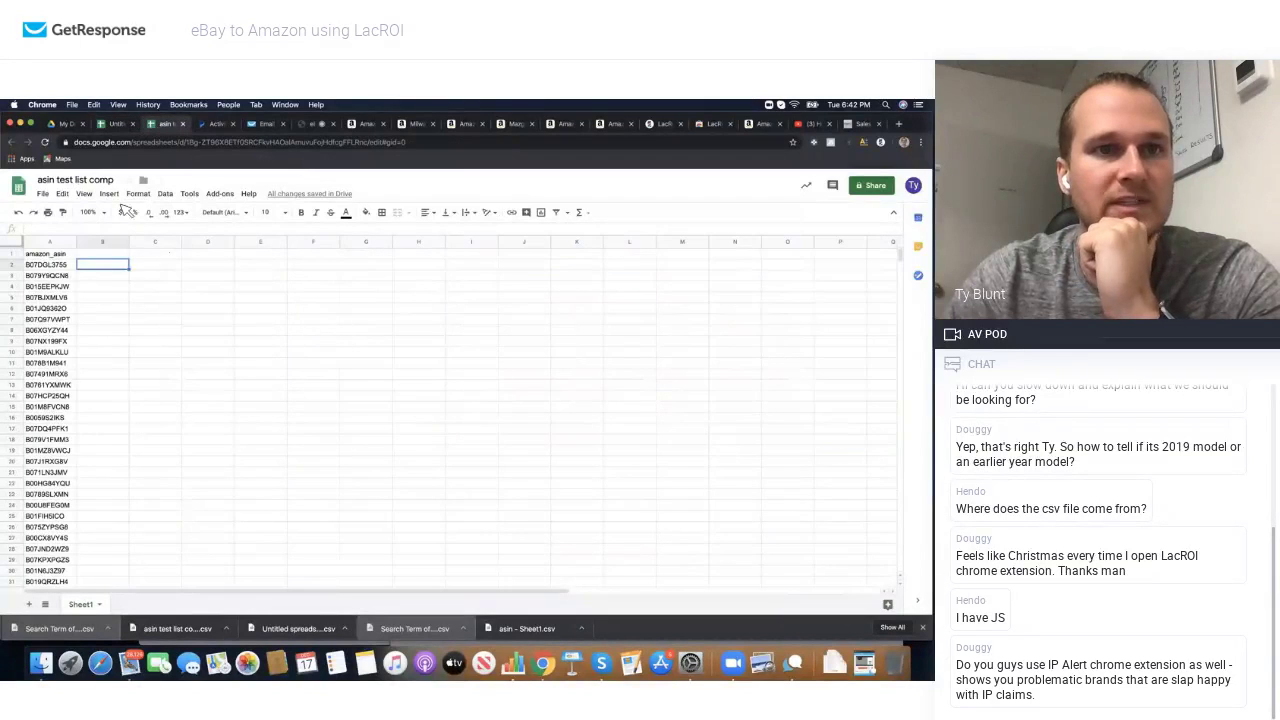
Step: Swap the old ASIN list for the pasted Milwaukee ASINs in column A, headed amazon_asin
left_click(52, 254)
left_click(87, 278)
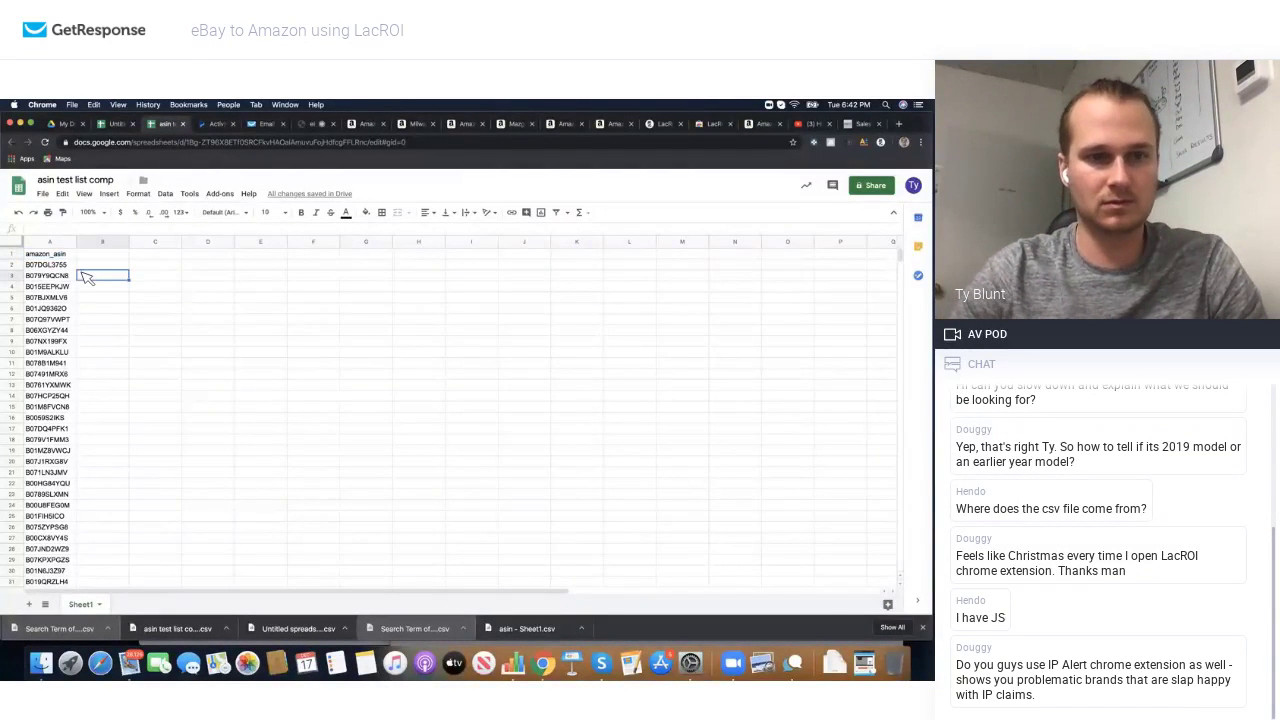
key("super+a")
key("Delete")
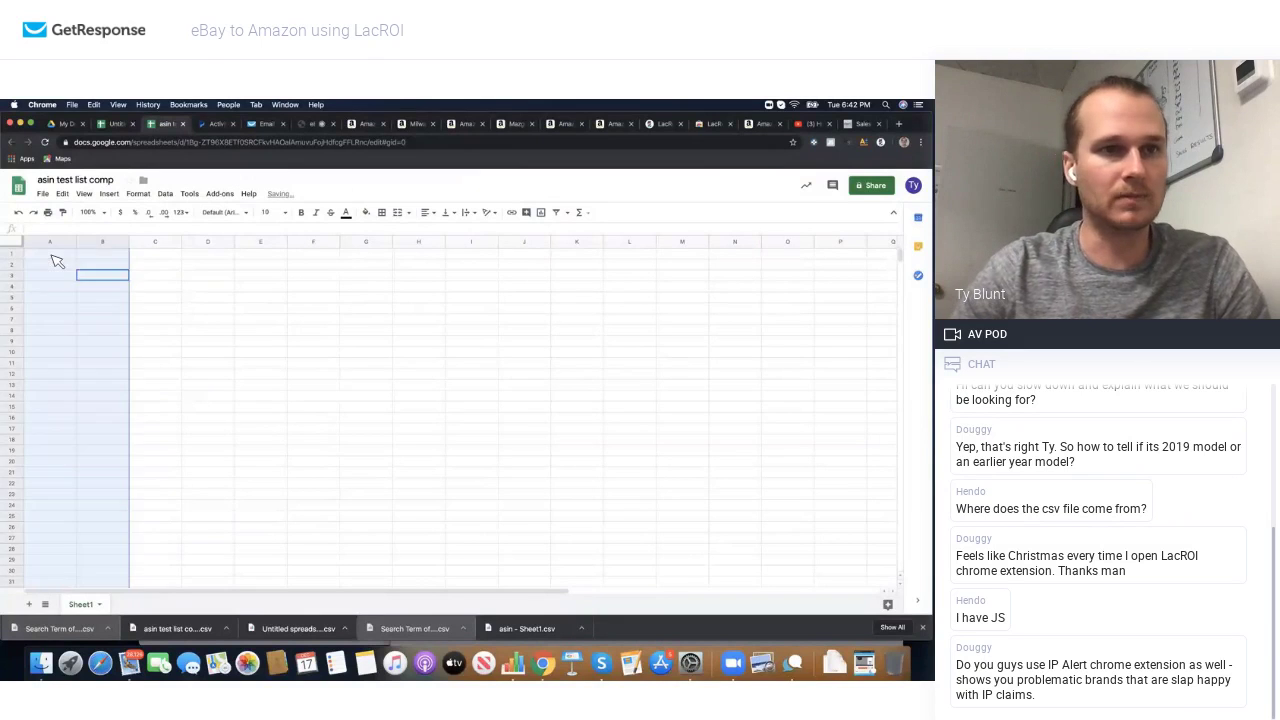
left_click(53, 257)
key("super+v")
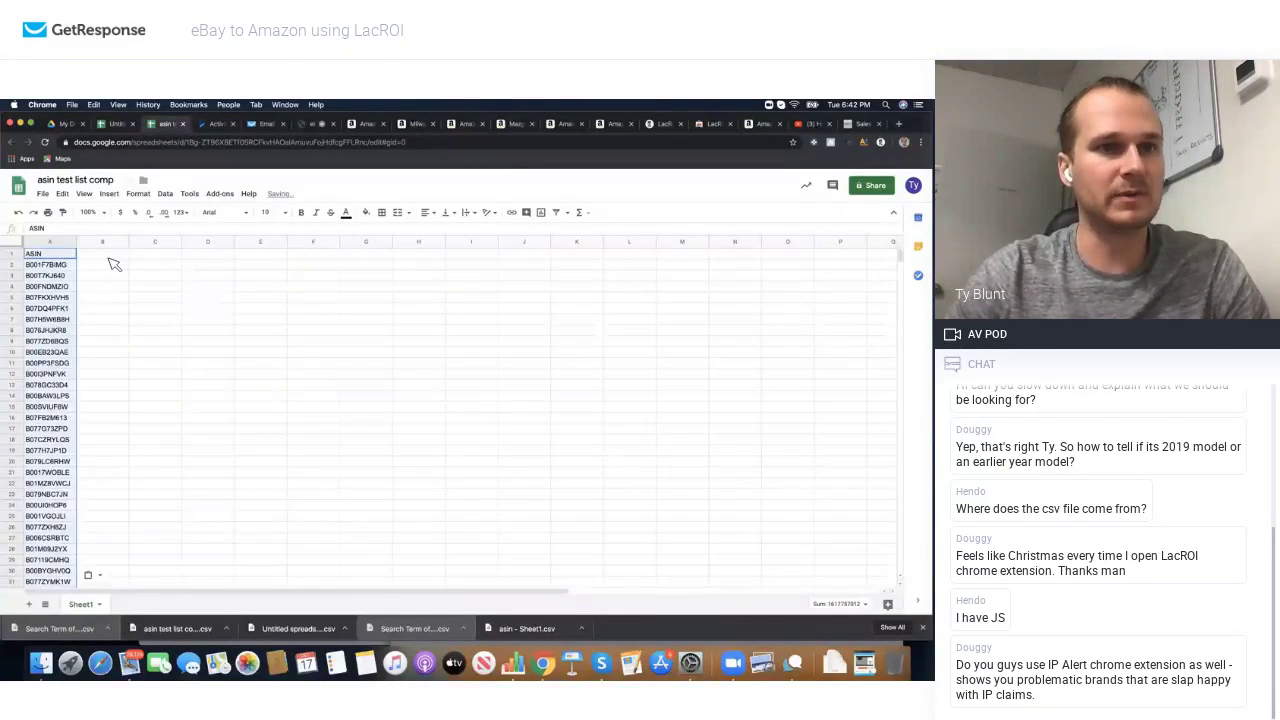
left_click(48, 256)
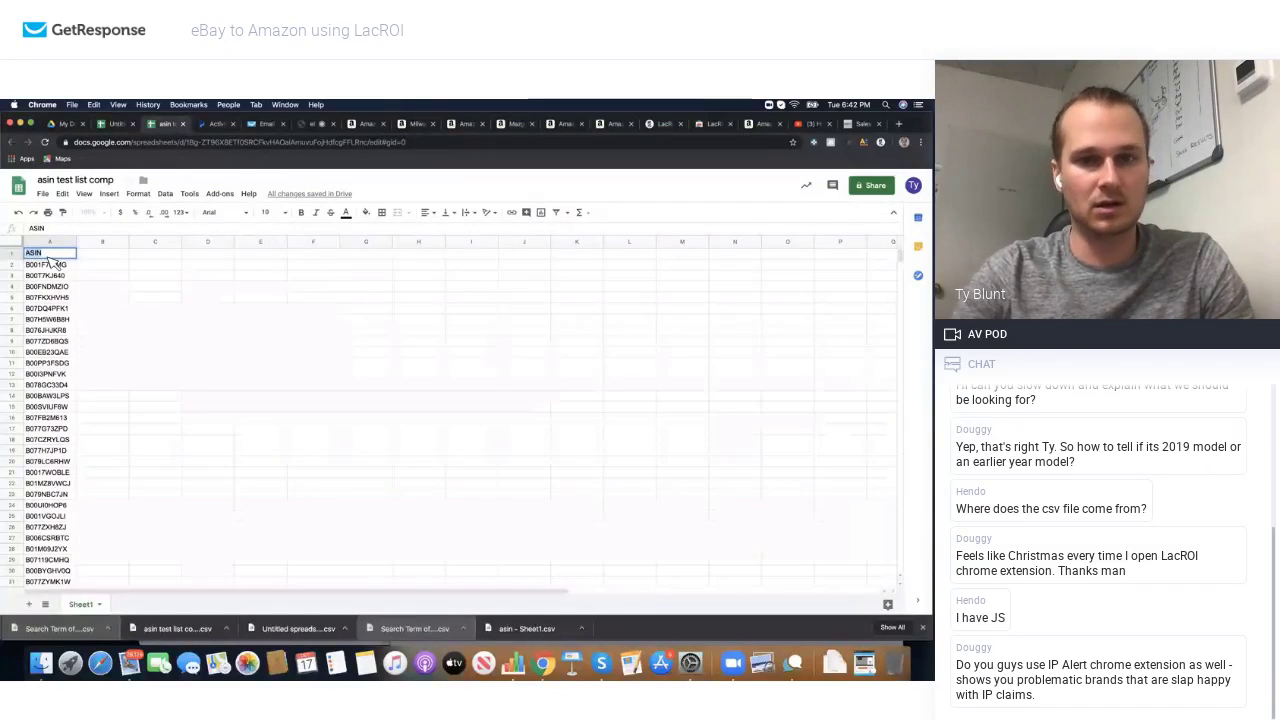
type("amazon_asin")
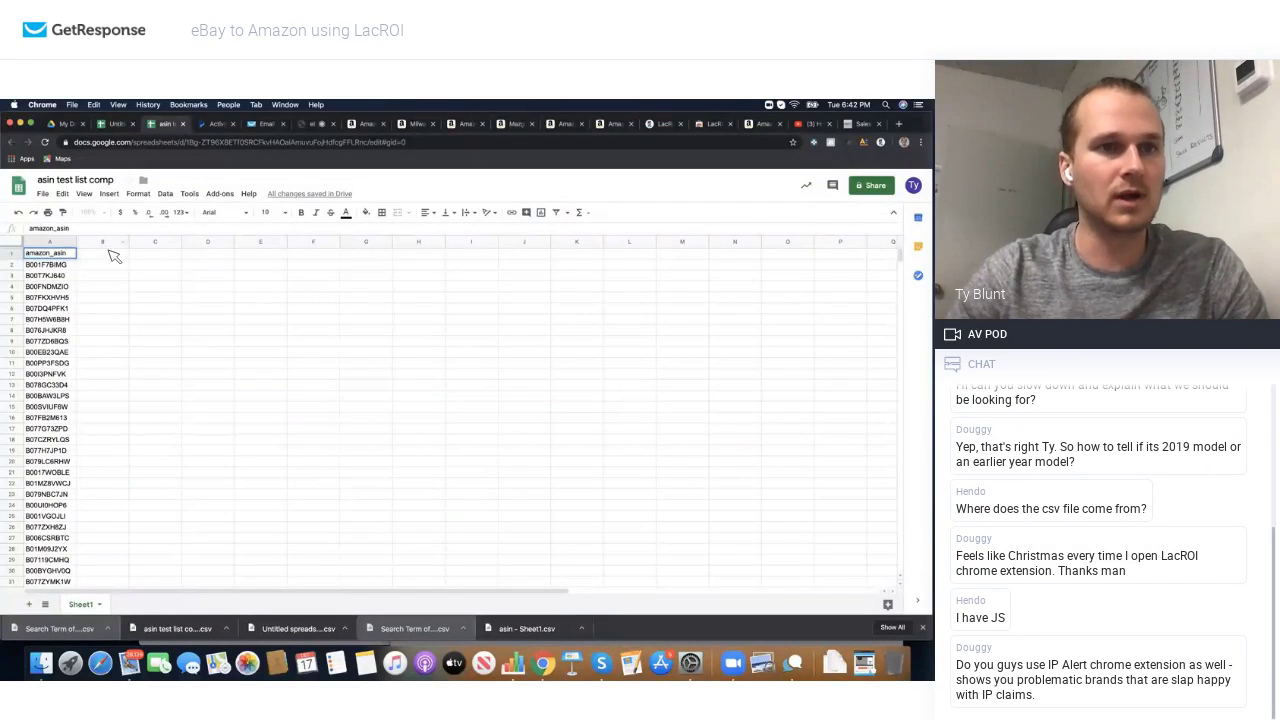
left_click(109, 252)
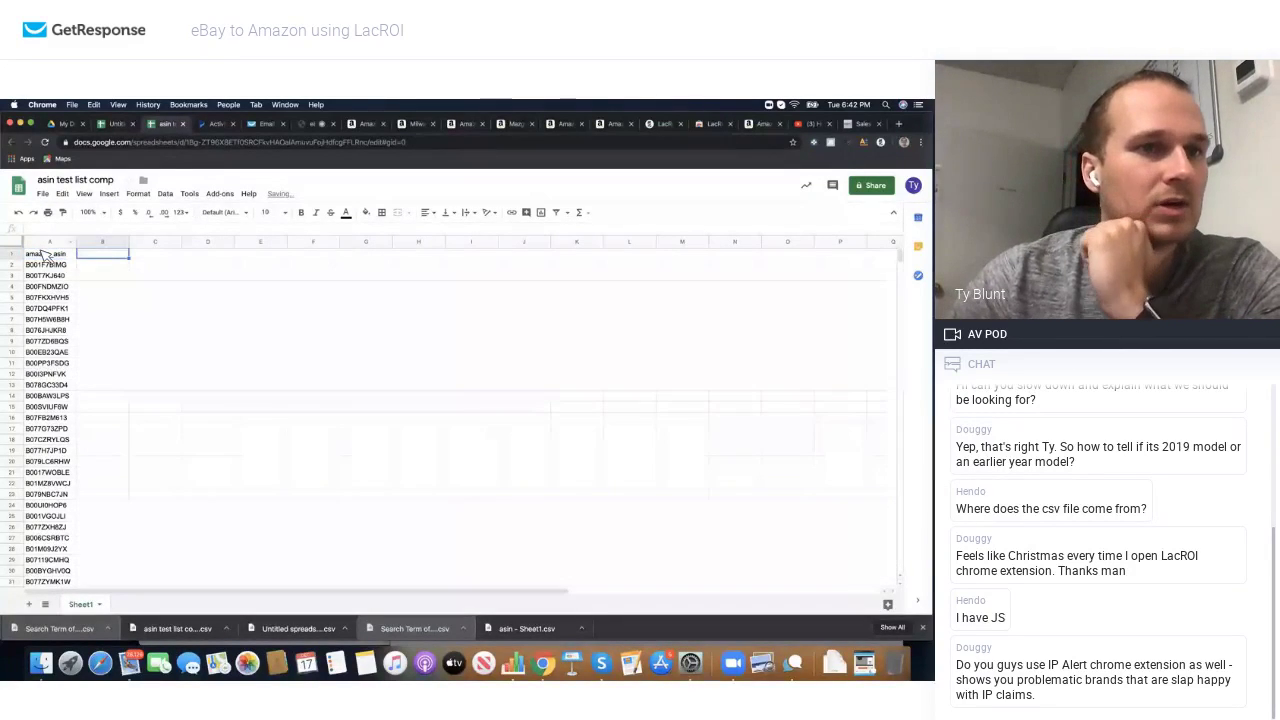
left_click(45, 194)
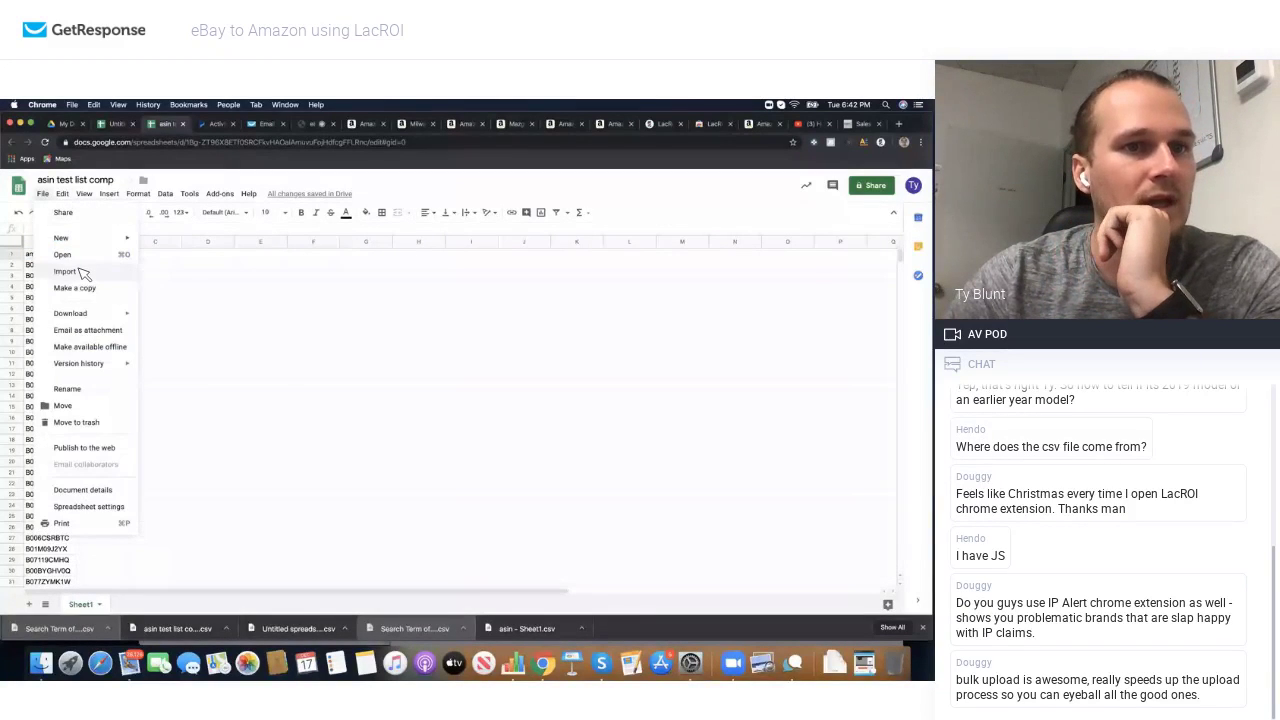
Step: Save asin test list comp as a CSV, then load ebay.com and open LacROI's search form
mouse_move(86, 316)
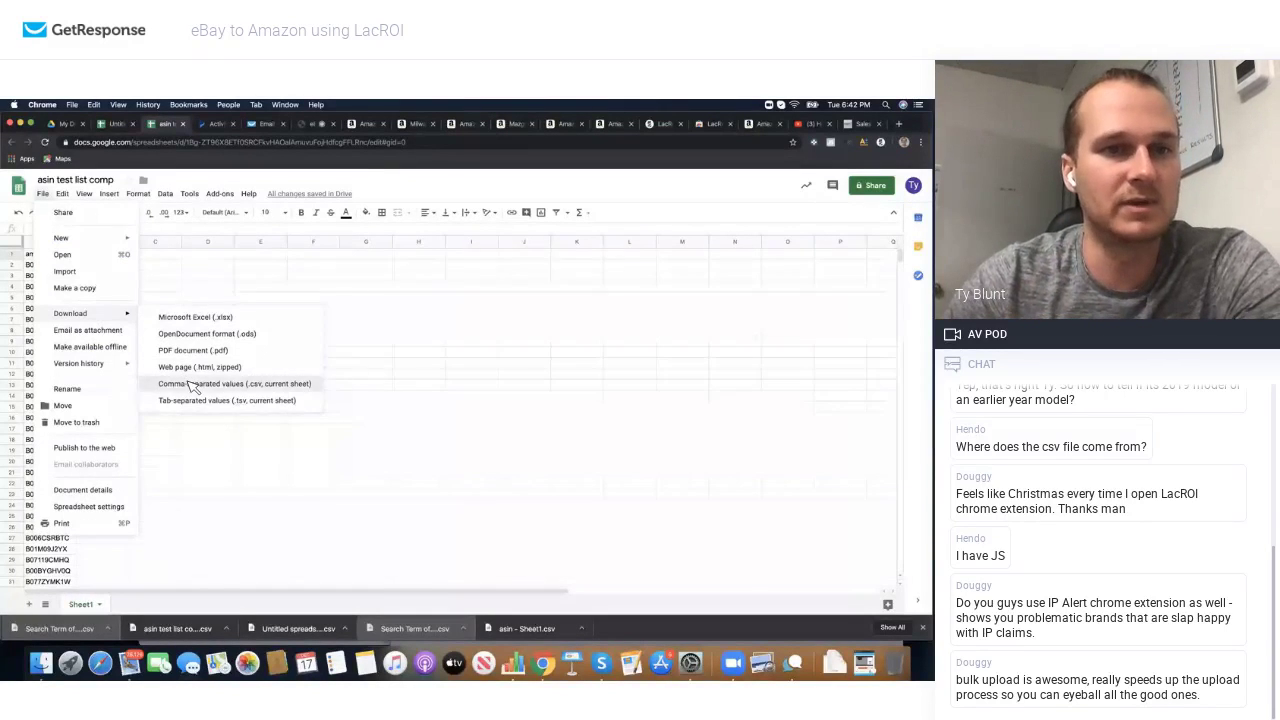
left_click(193, 387)
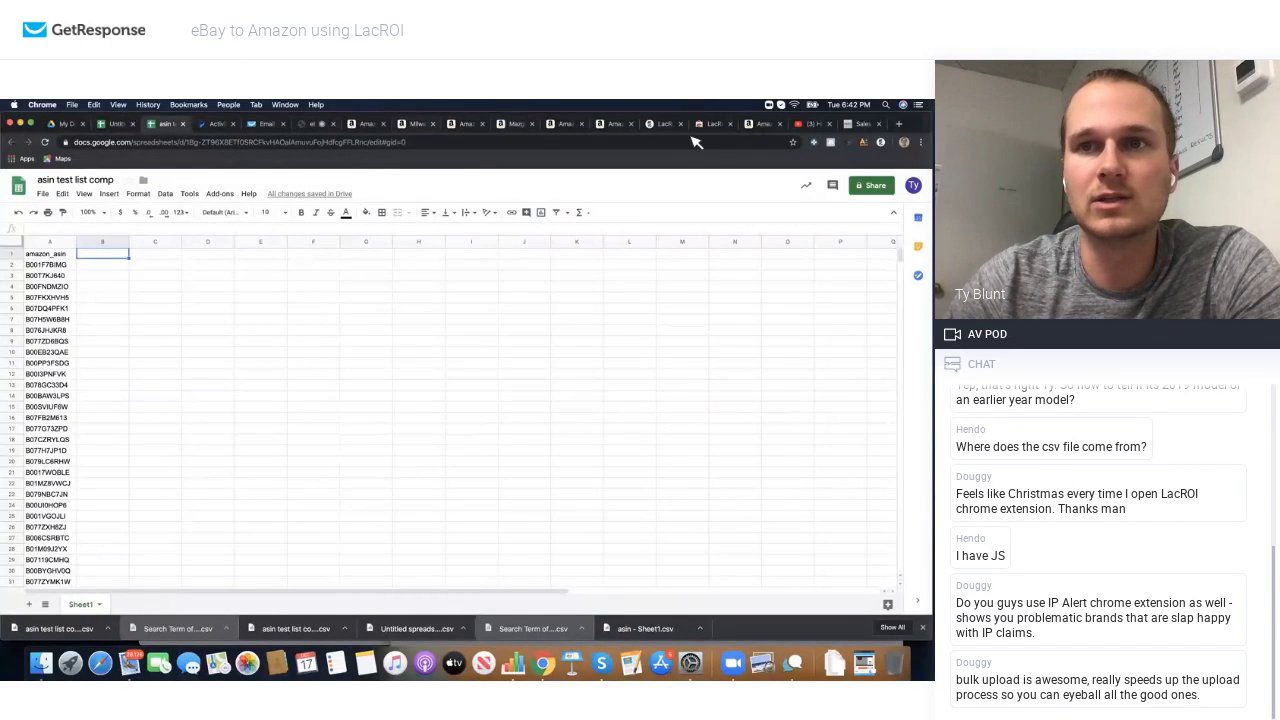
left_click(612, 125)
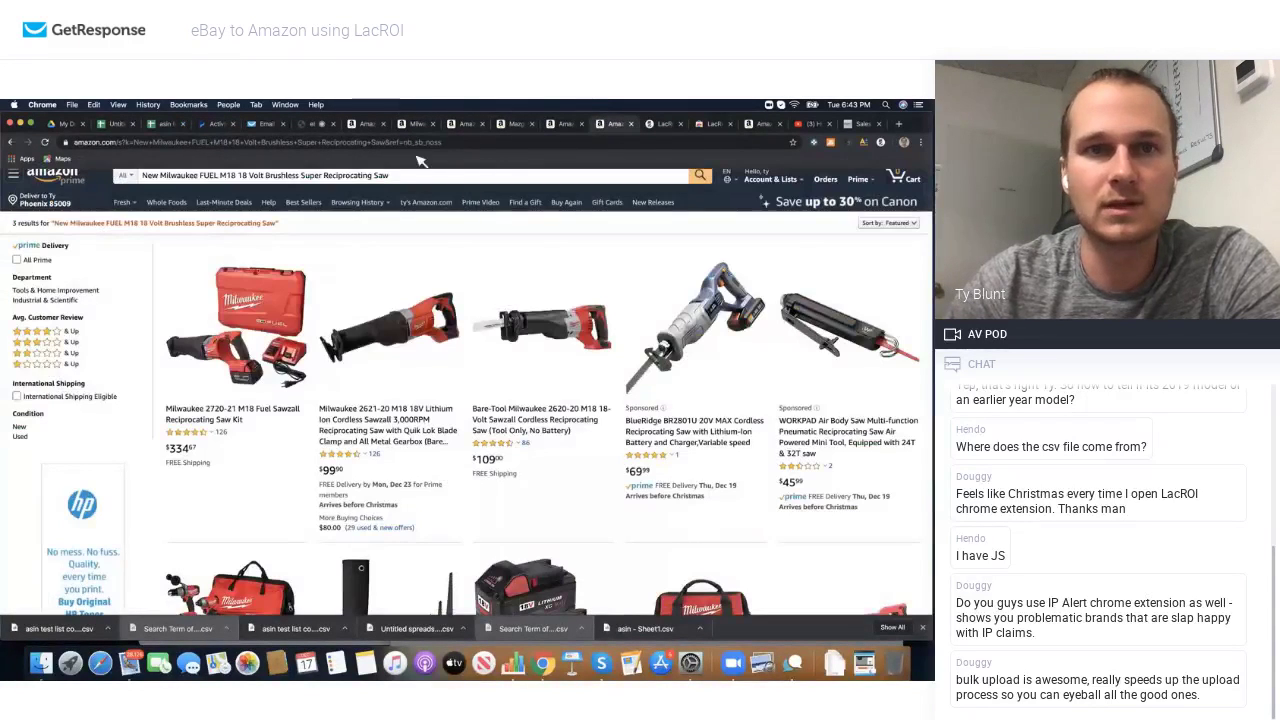
left_click(228, 143)
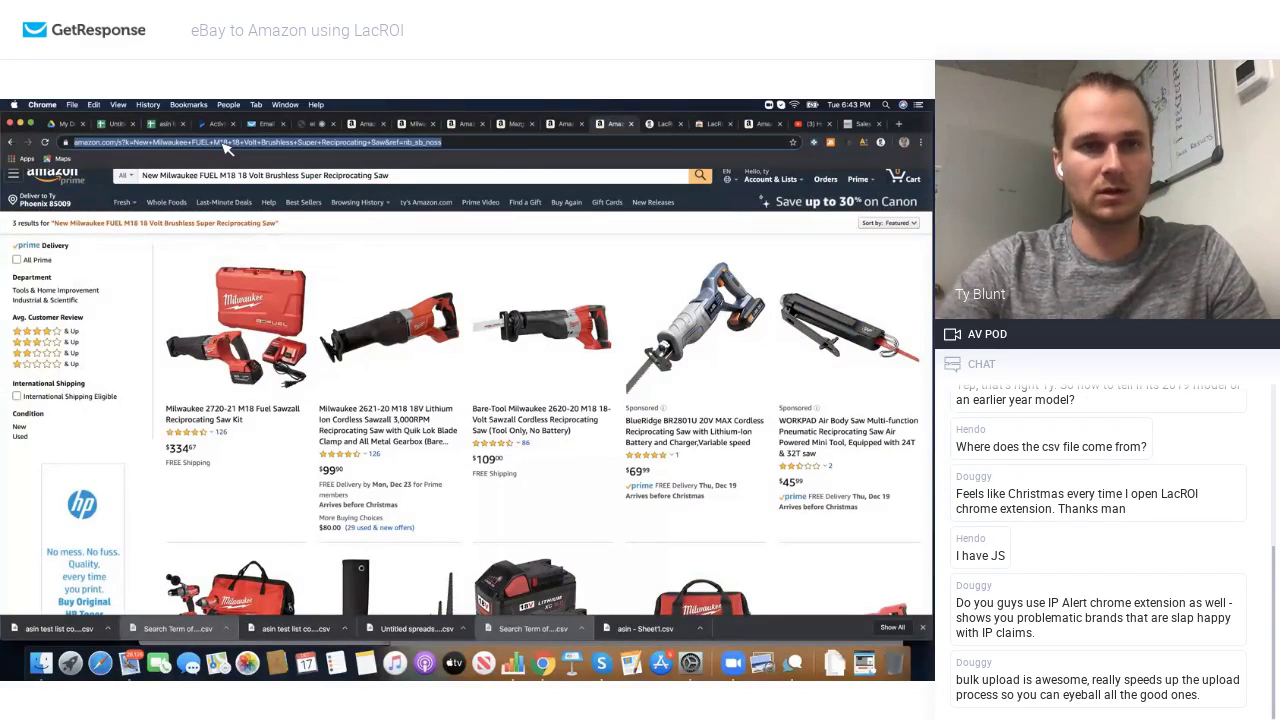
type("ebay.com")
key("Return")
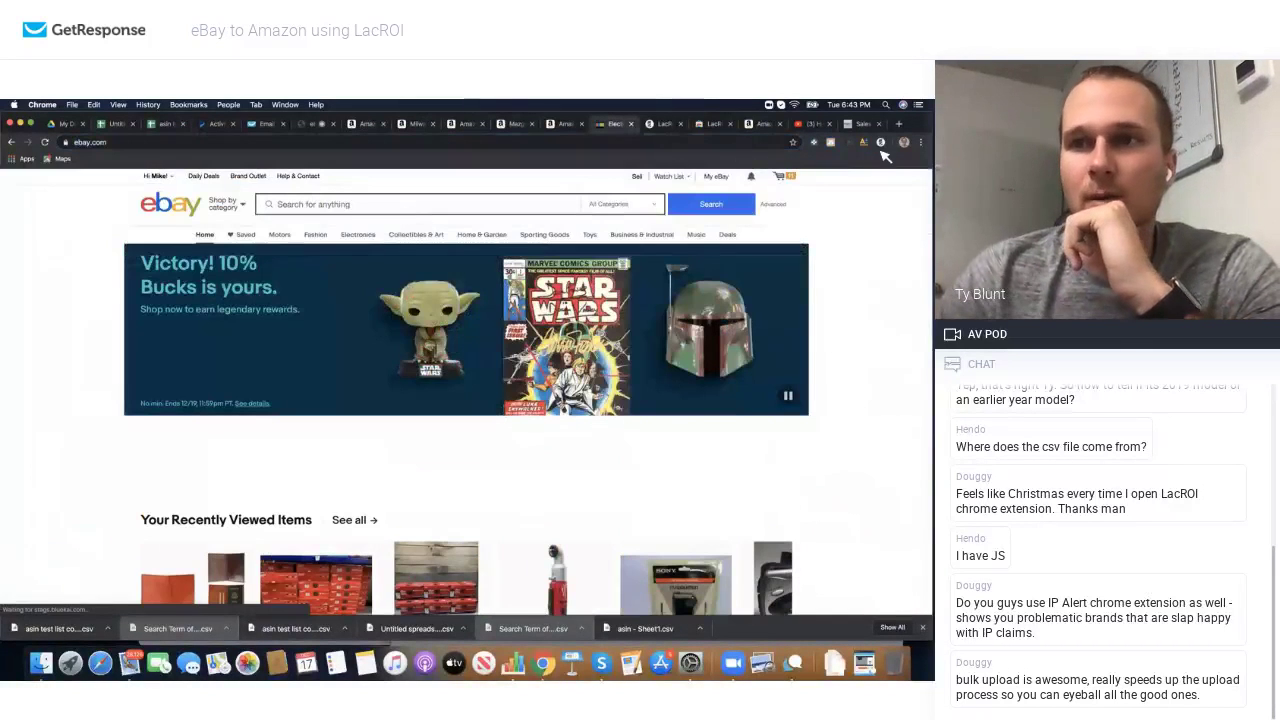
left_click(881, 143)
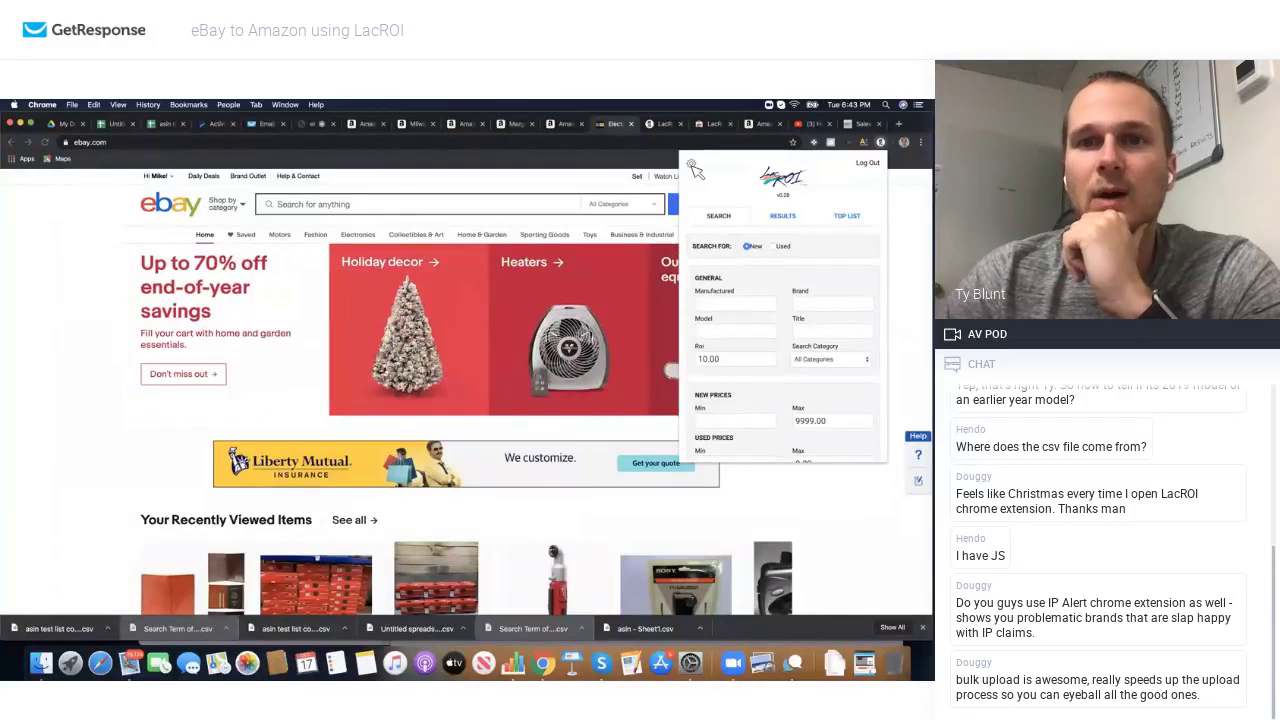
Step: Upload asin test list comp - Sheet1 (1).csv into LacROI's My Top List
key("ctrl+Tab")
scroll(461, 230, "up", 1)
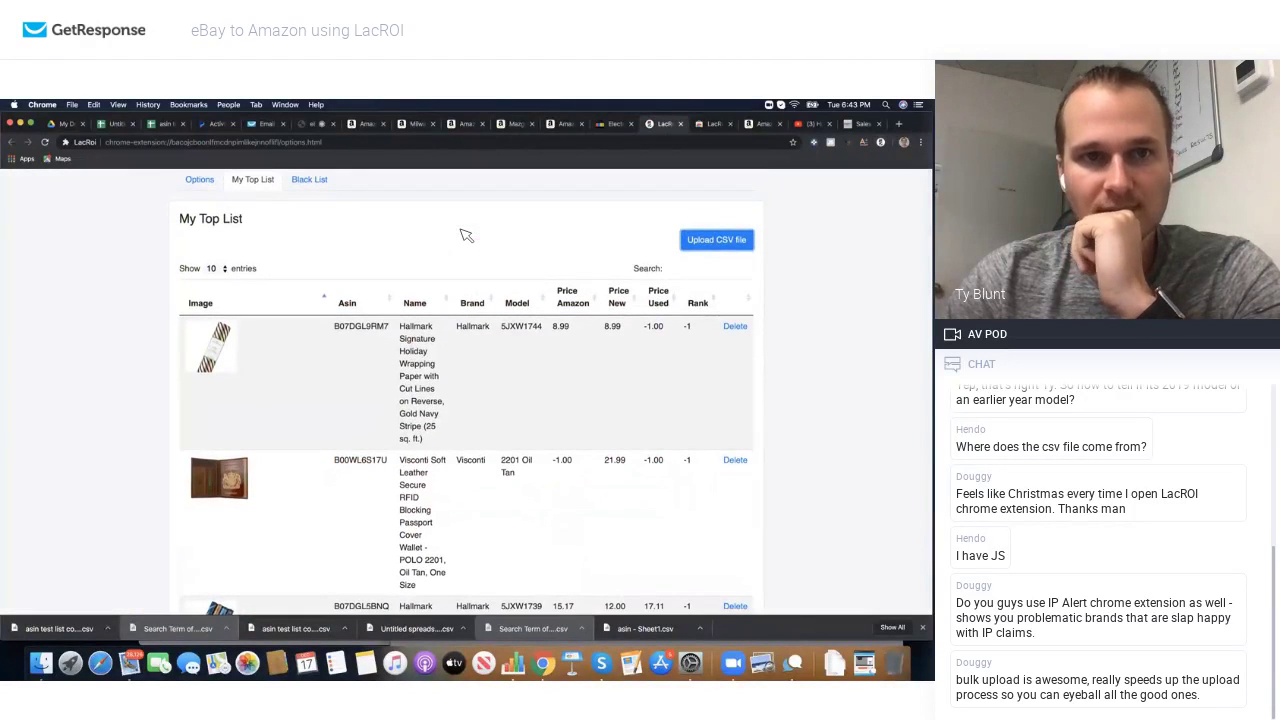
left_click(741, 246)
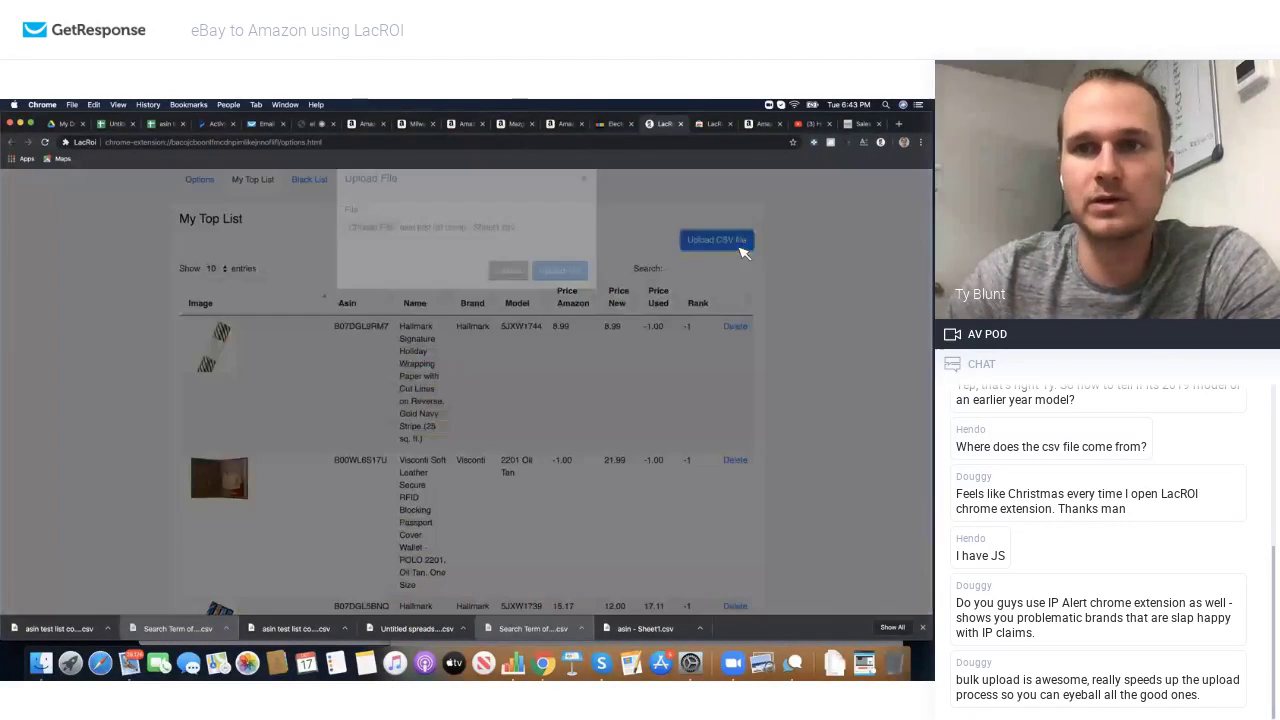
left_click(371, 249)
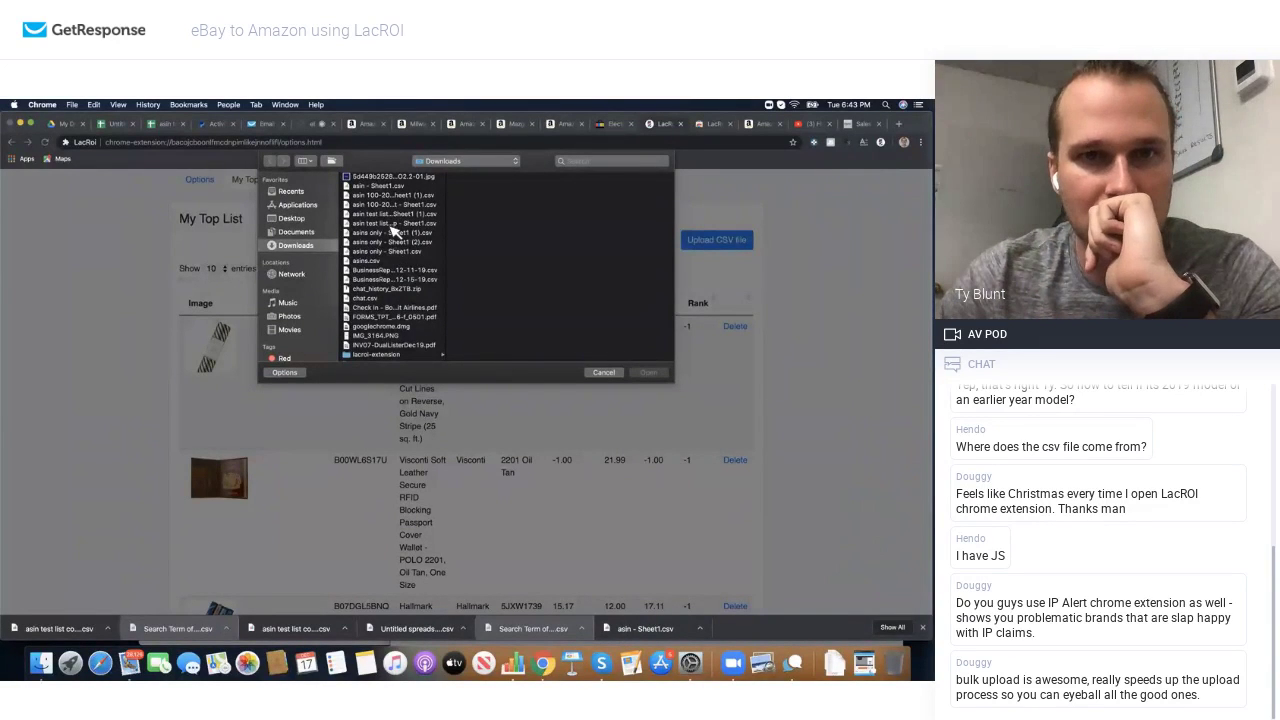
left_click(390, 215)
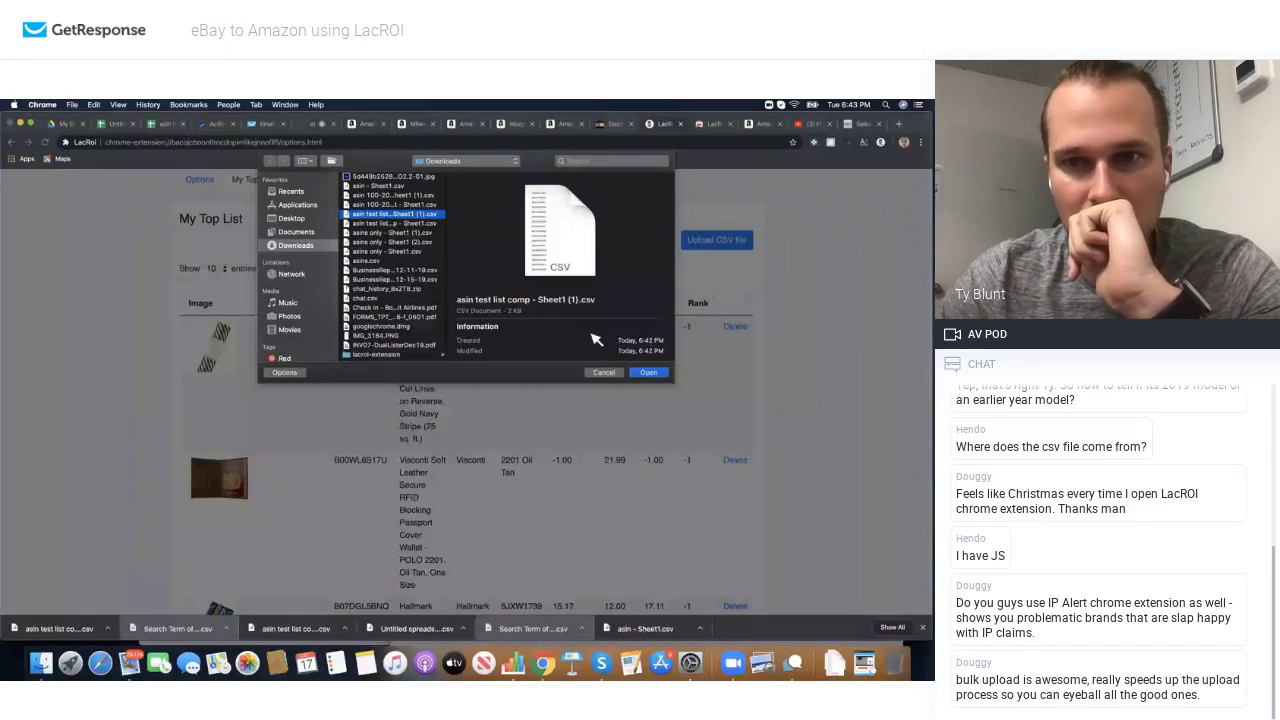
left_click(647, 373)
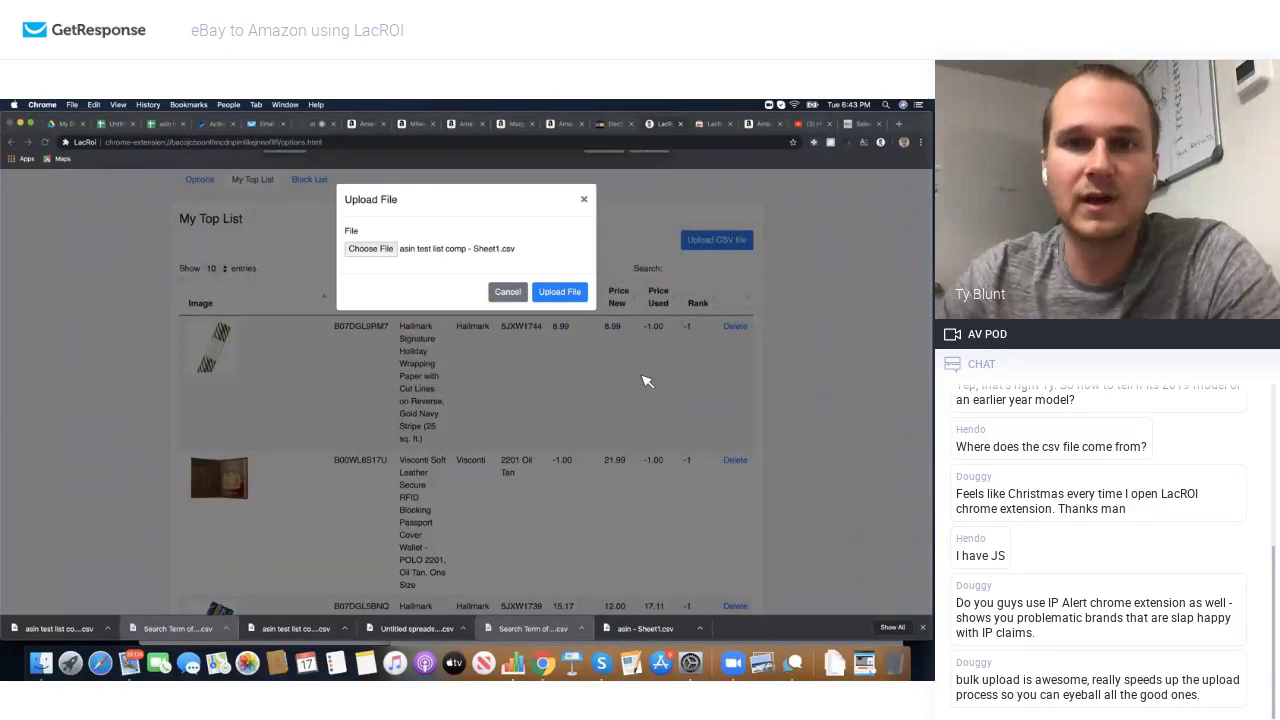
left_click(556, 292)
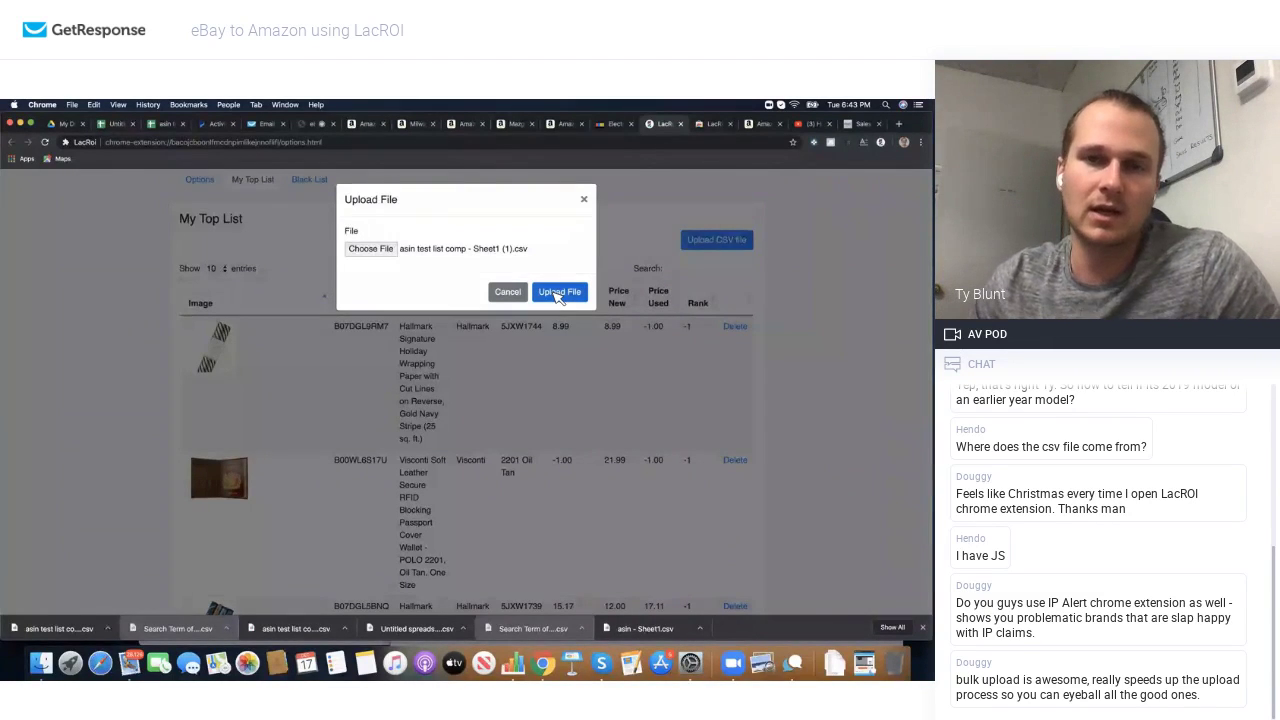
left_click(558, 293)
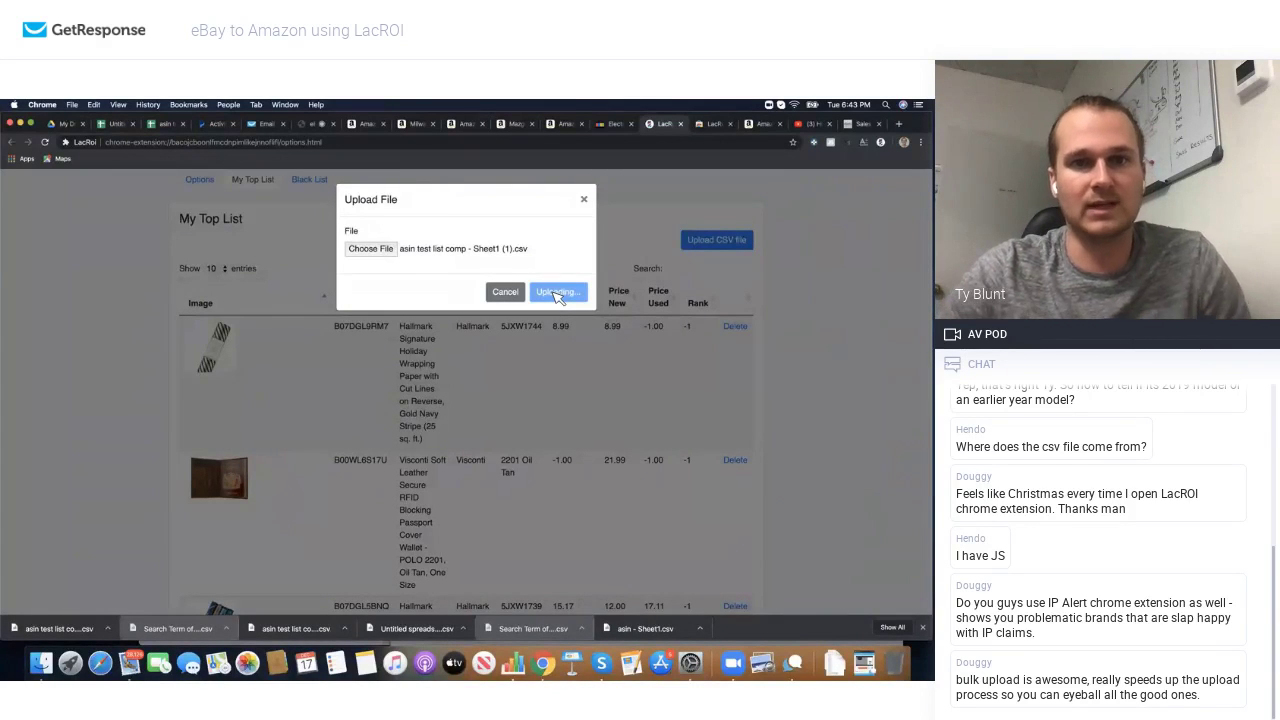
left_click(581, 240)
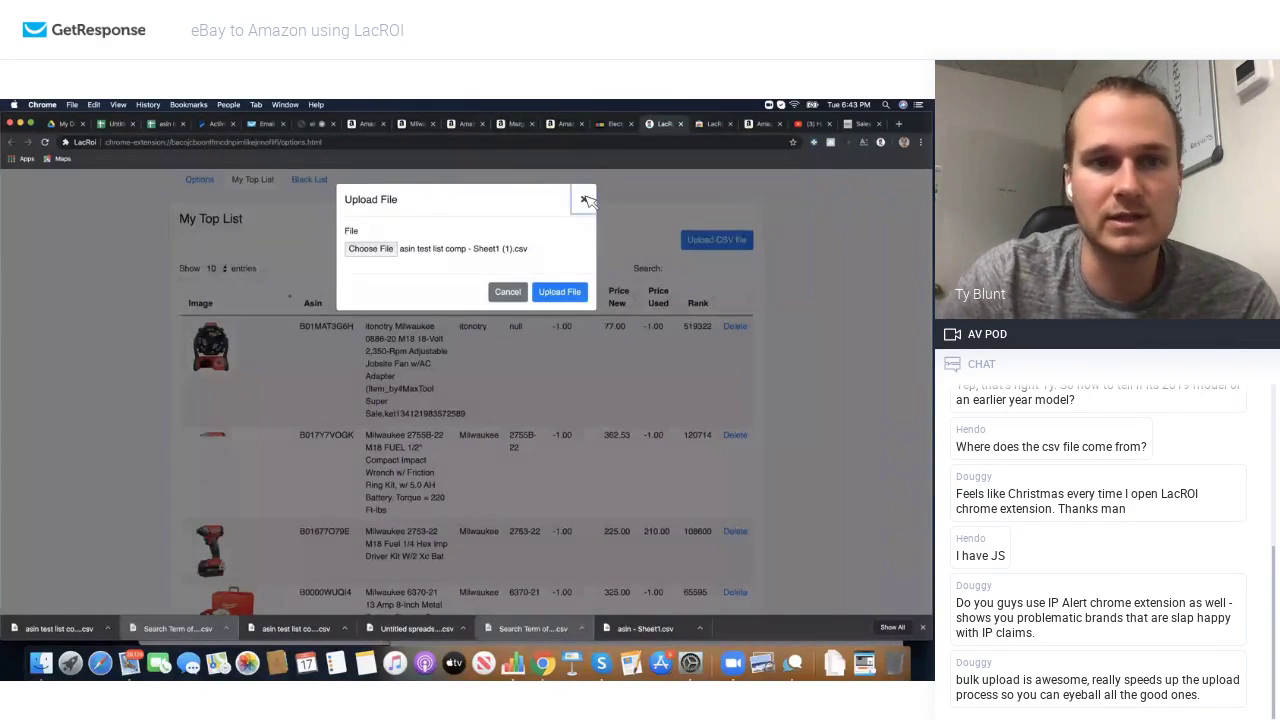
left_click(585, 200)
Step: Scroll through My Top List to review the Milwaukee products' names, new prices and ranks
scroll(450, 366, "down", 2)
scroll(450, 366, "down", 8)
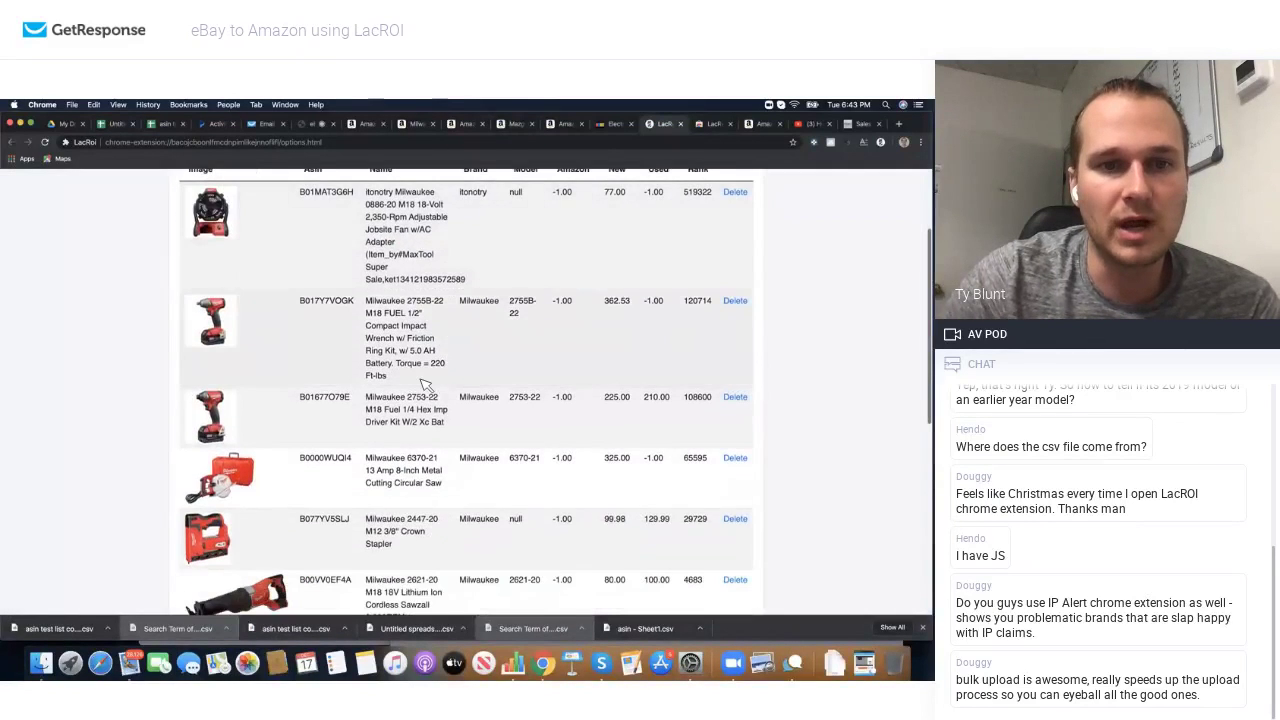
scroll(427, 385, "up", 10)
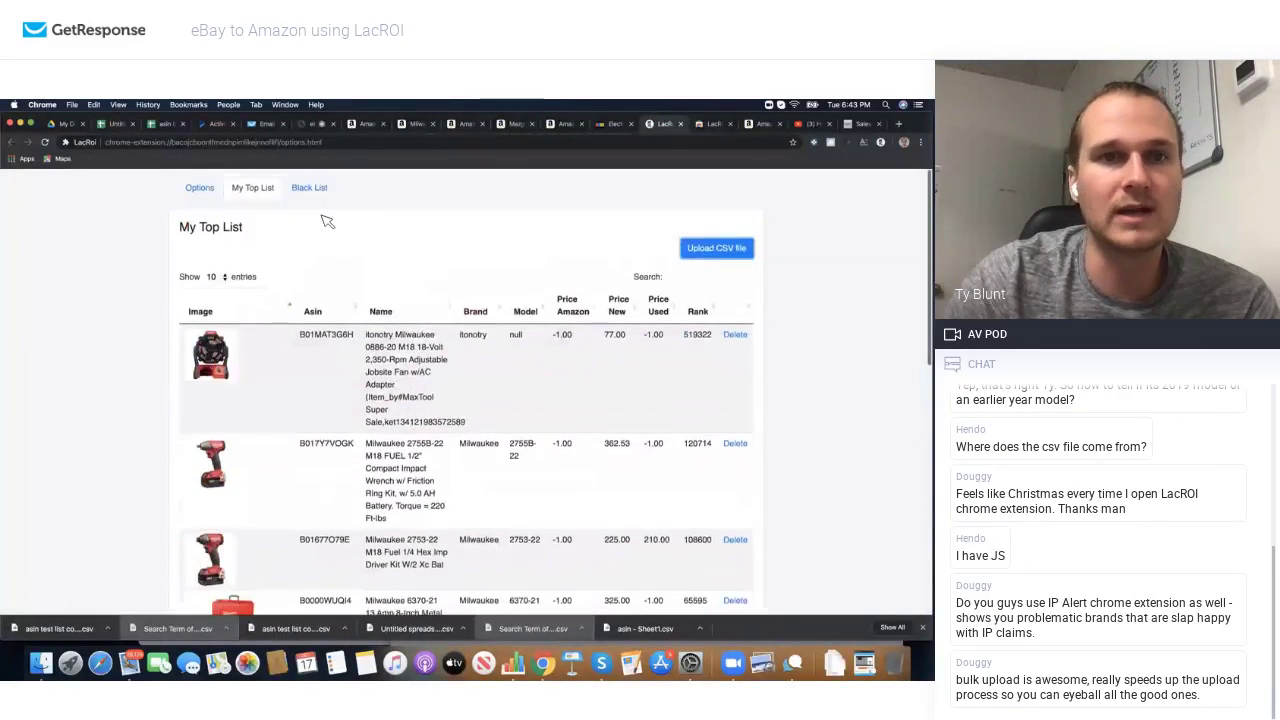
Step: Open LacROI's top list on the eBay page and start editing the first item
left_click(616, 124)
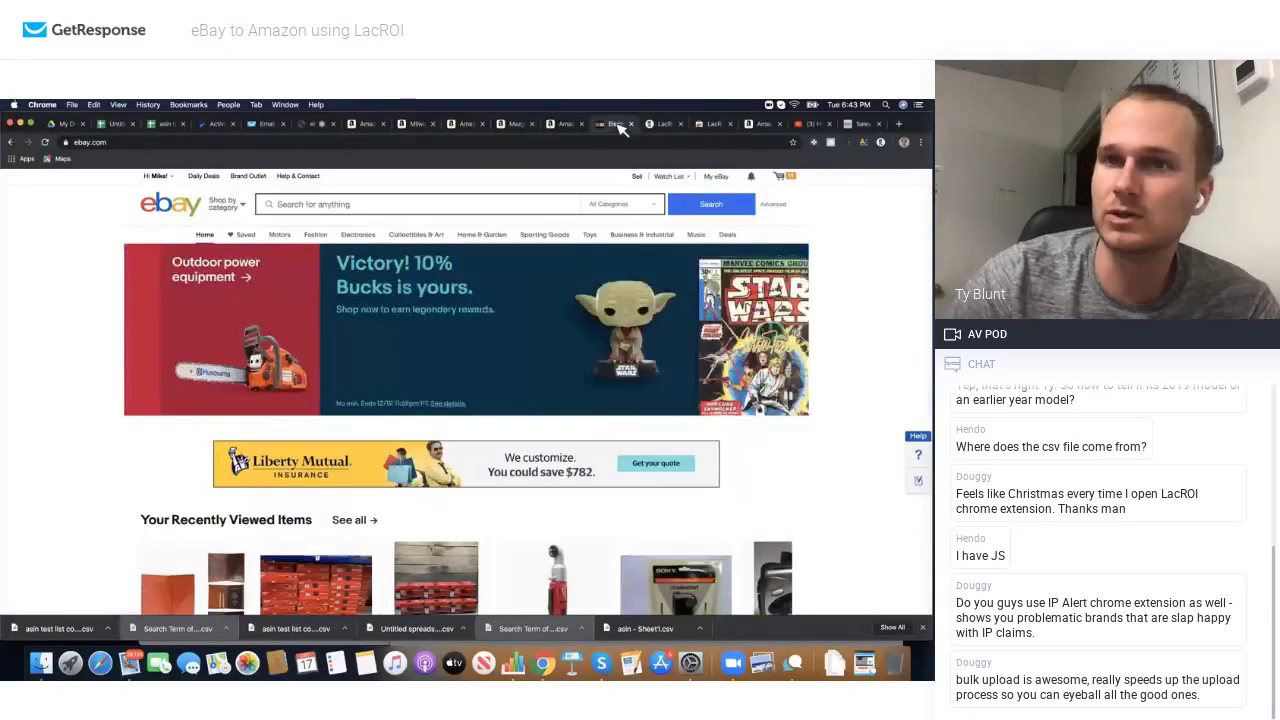
left_click(881, 143)
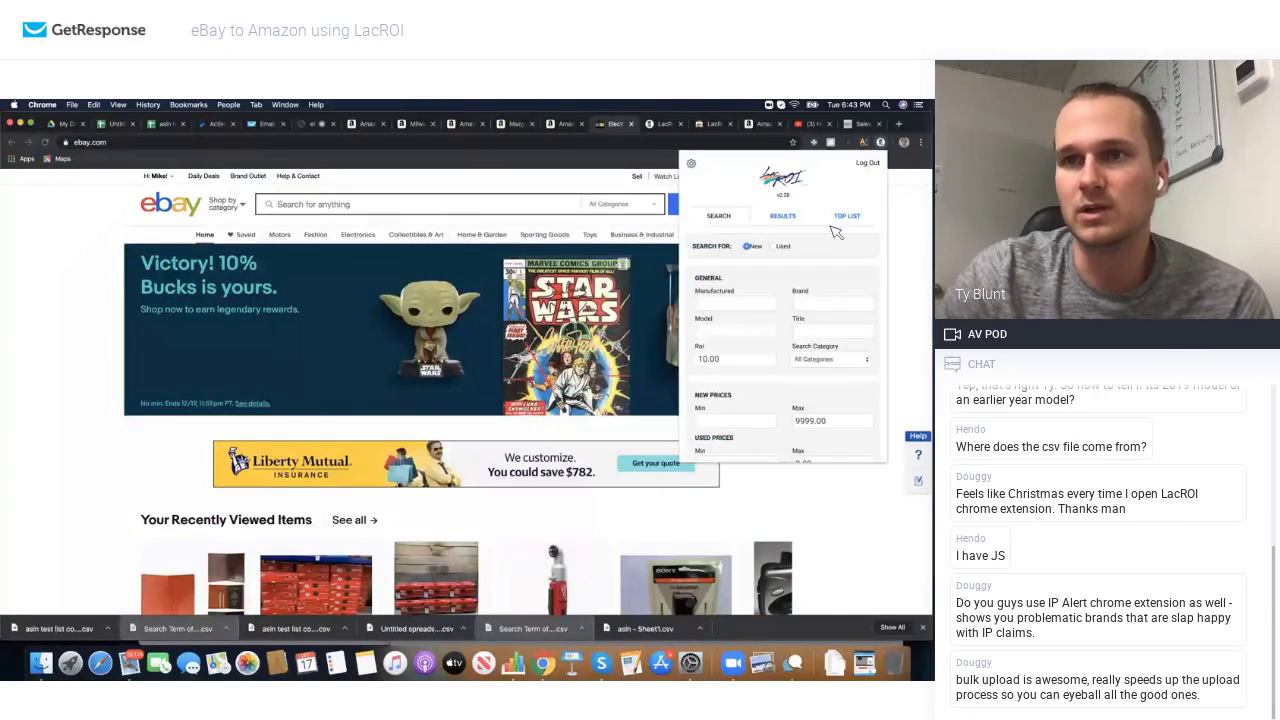
left_click(846, 217)
scroll(780, 260, "down", 2)
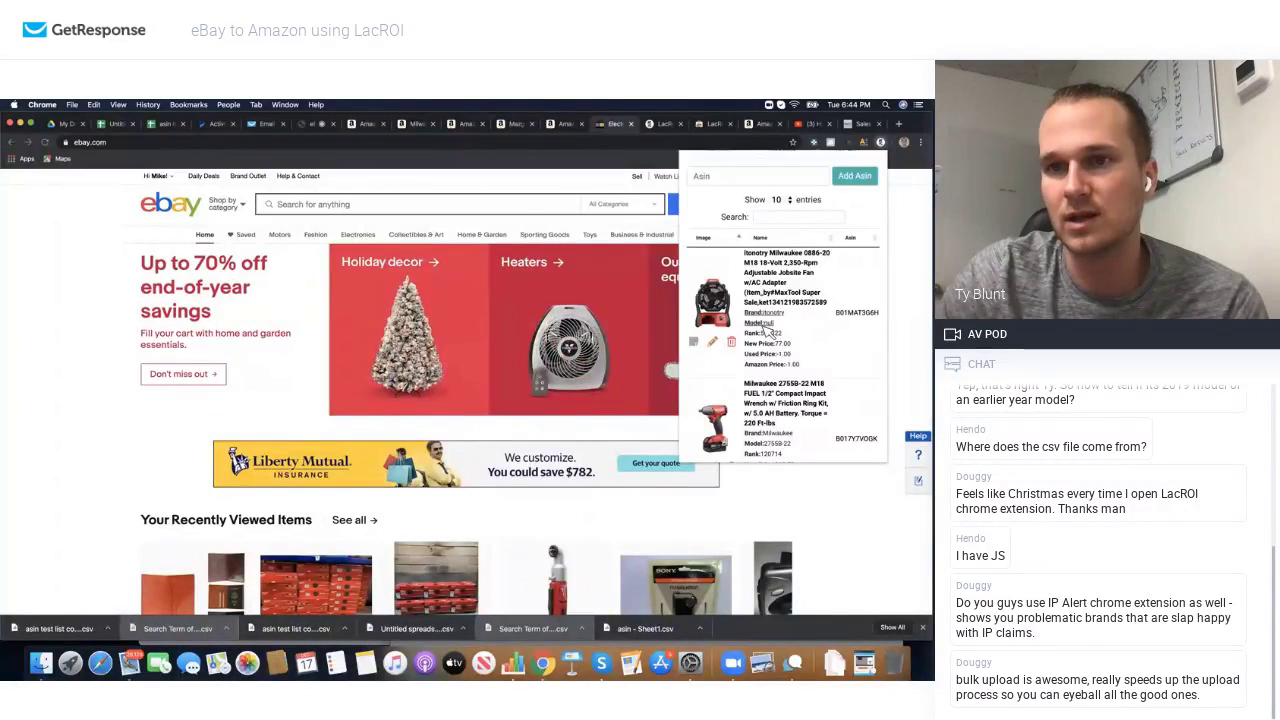
scroll(770, 332, "down", 2)
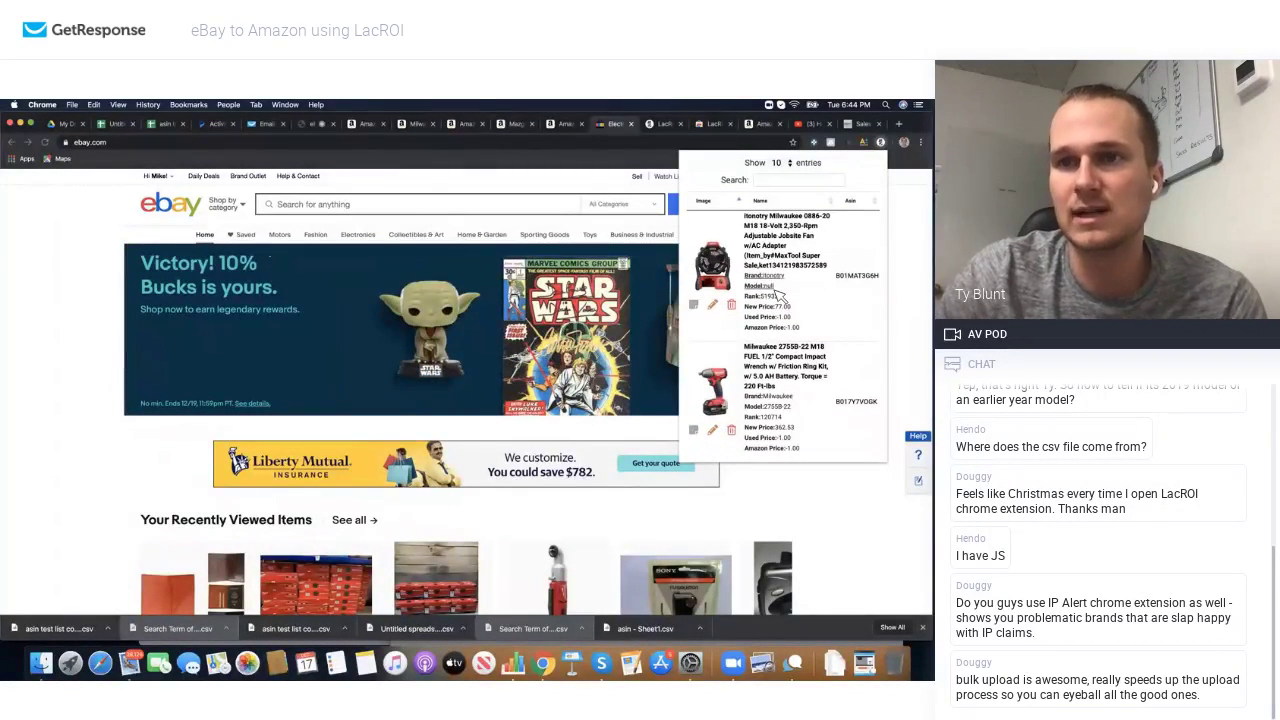
left_click(712, 304)
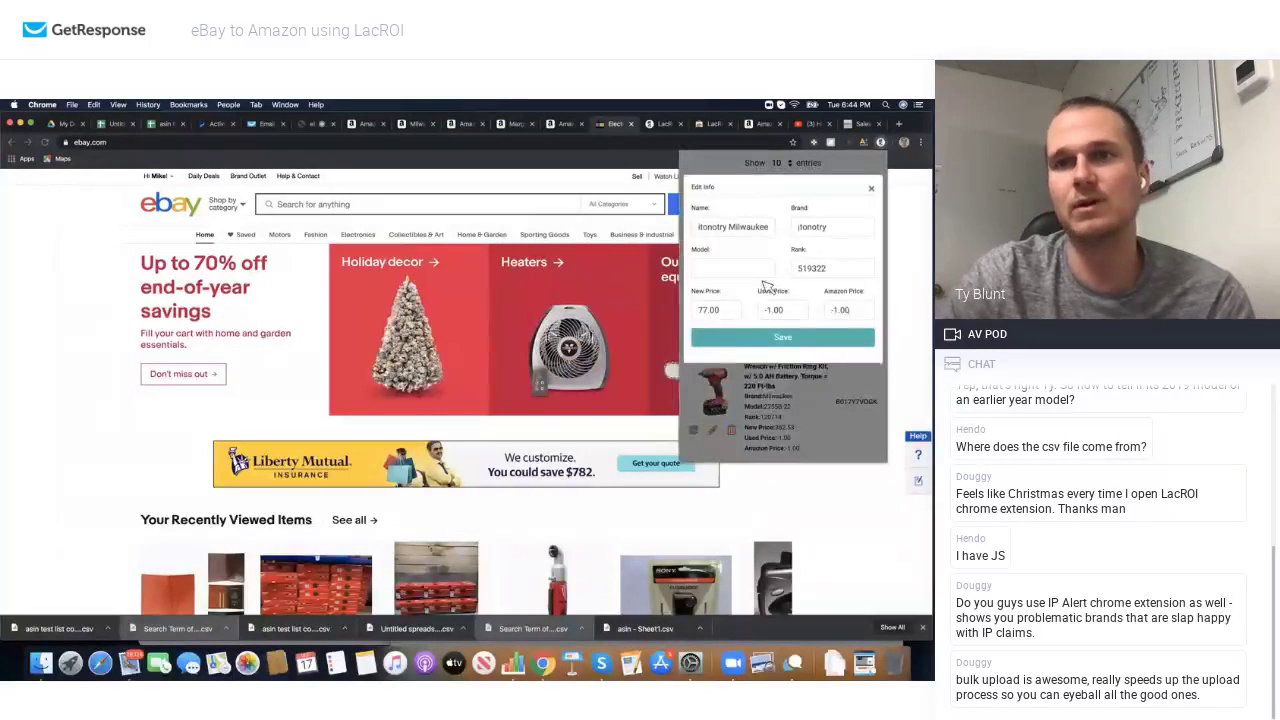
Step: Set the first item's brand to Milwaukee and move 0886-20 into its Model field, then save
left_click(748, 233)
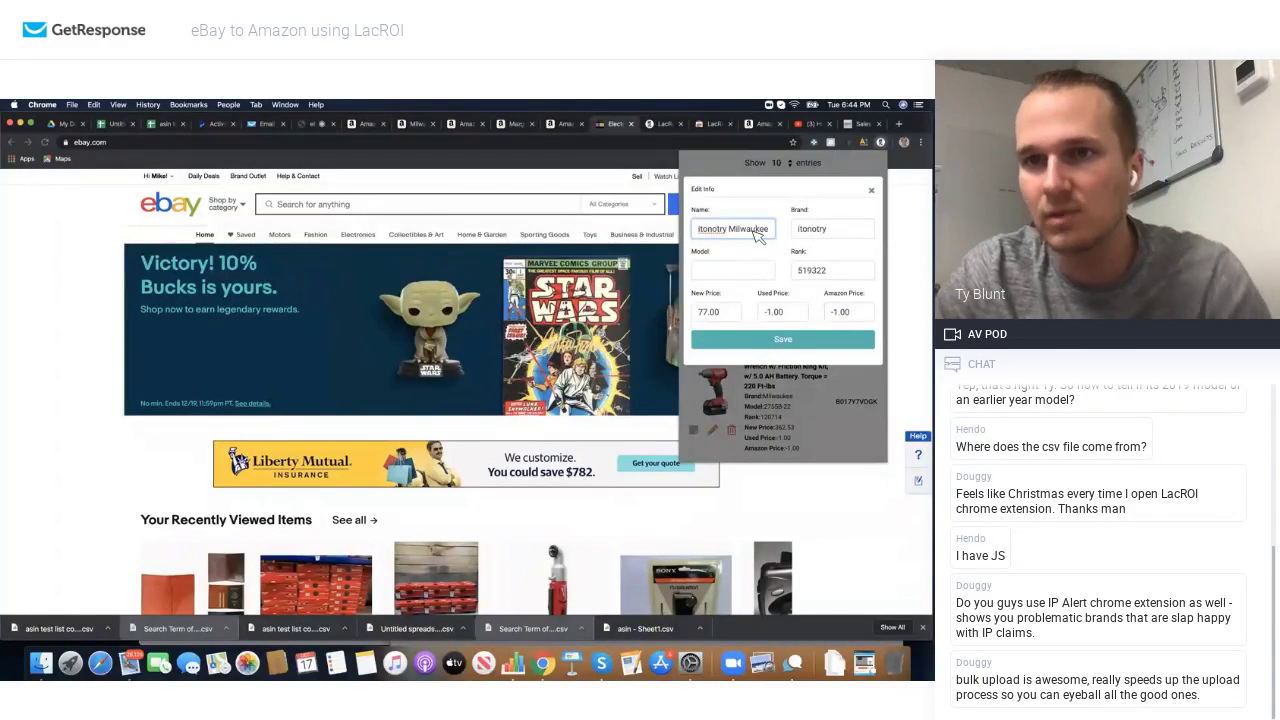
double_click(756, 230)
key("super+c")
double_click(826, 230)
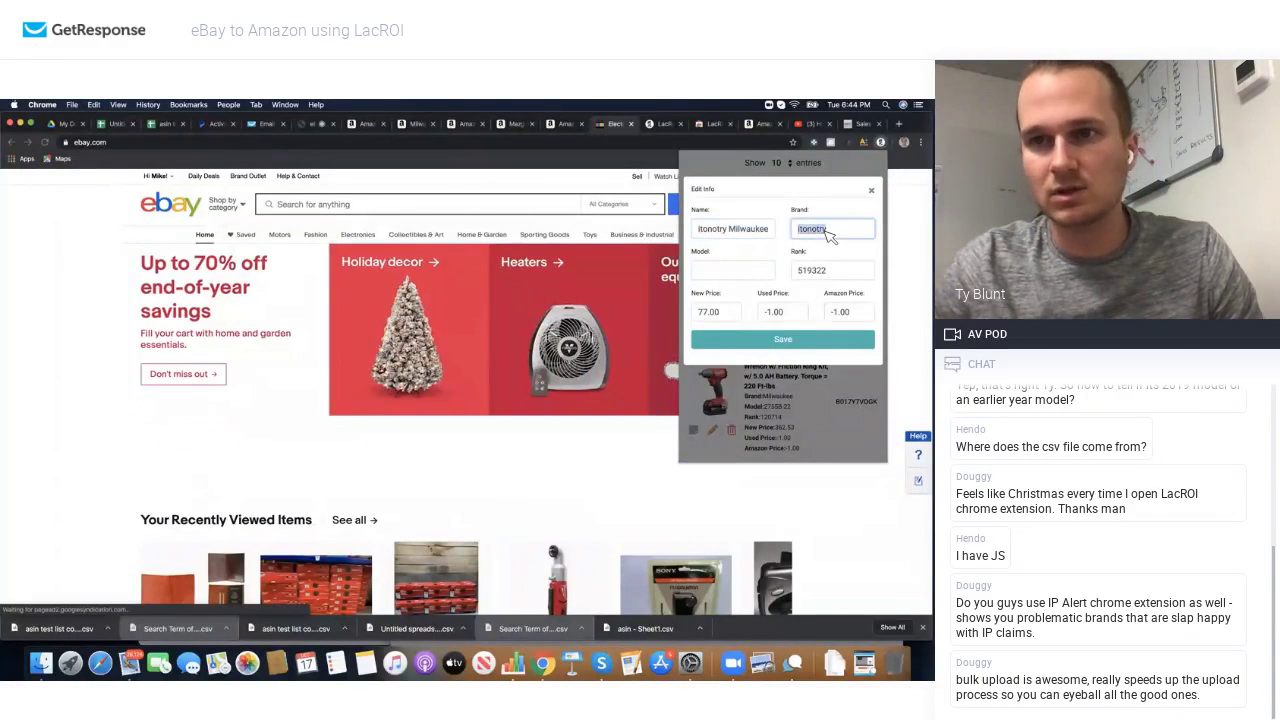
key("super+v")
left_click(768, 230)
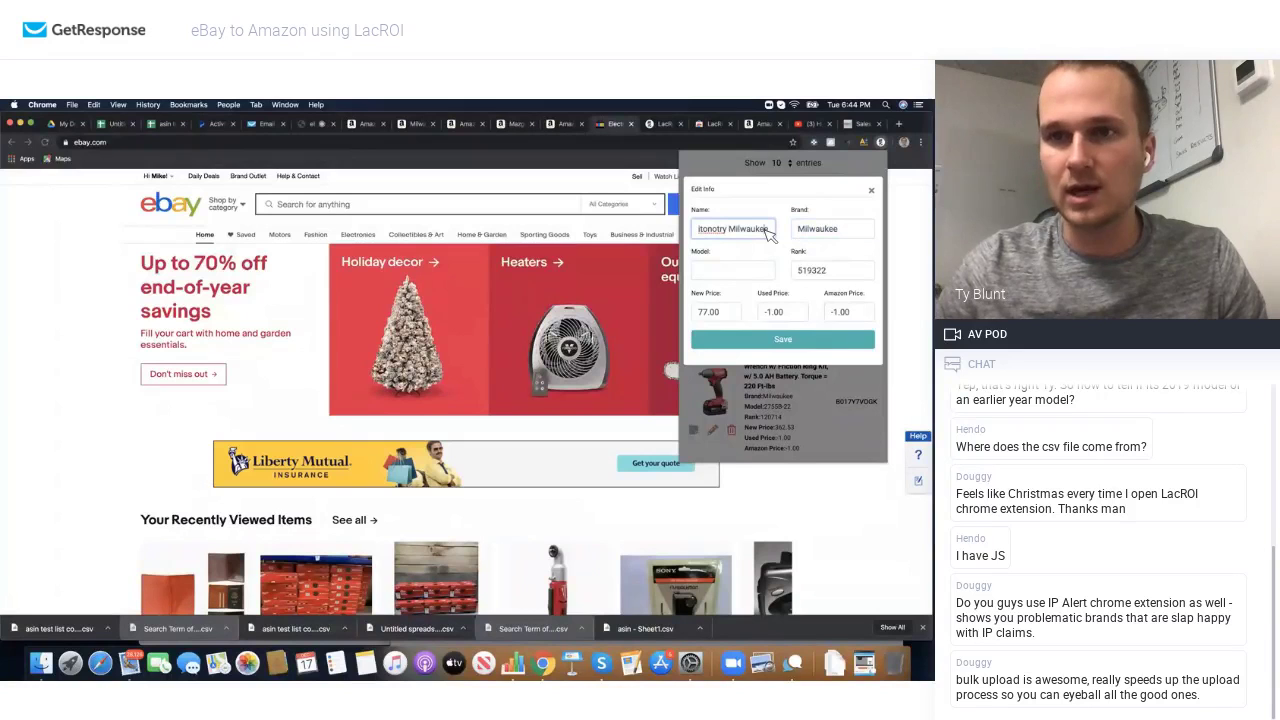
left_click_drag(768, 230, 740, 232)
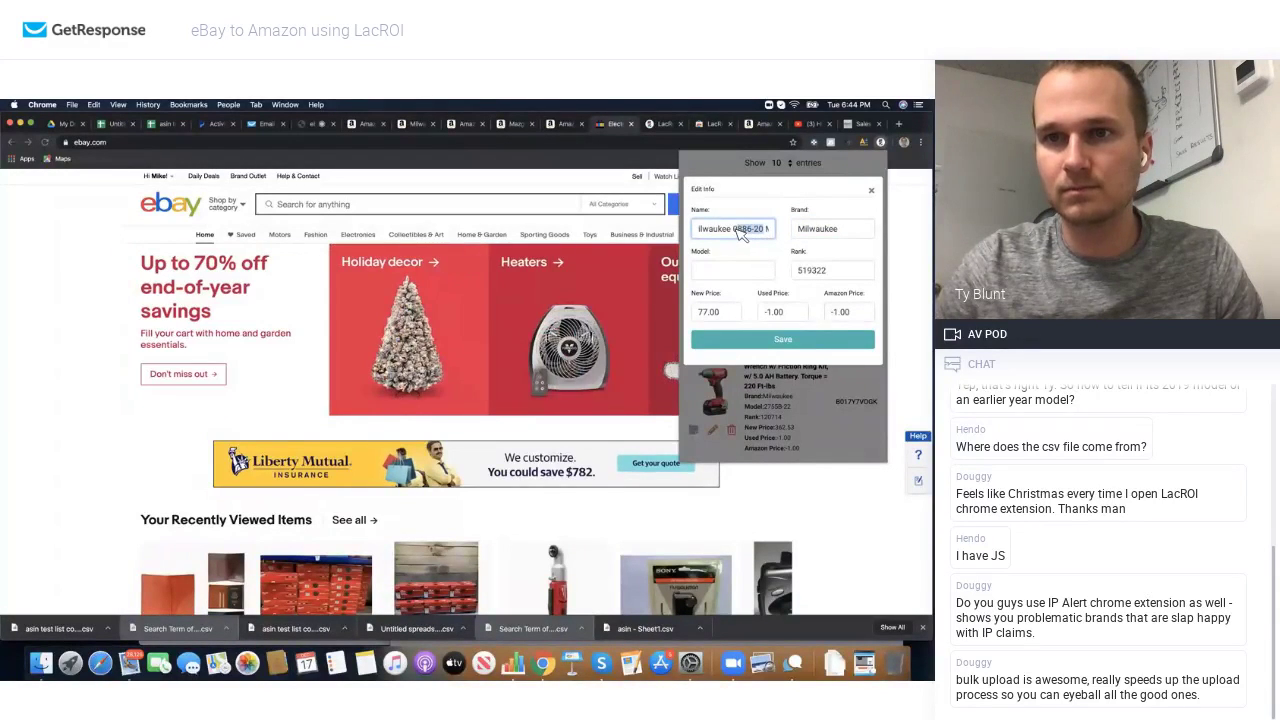
key("ctrl+x")
left_click(740, 270)
key("ctrl+v")
left_click(782, 339)
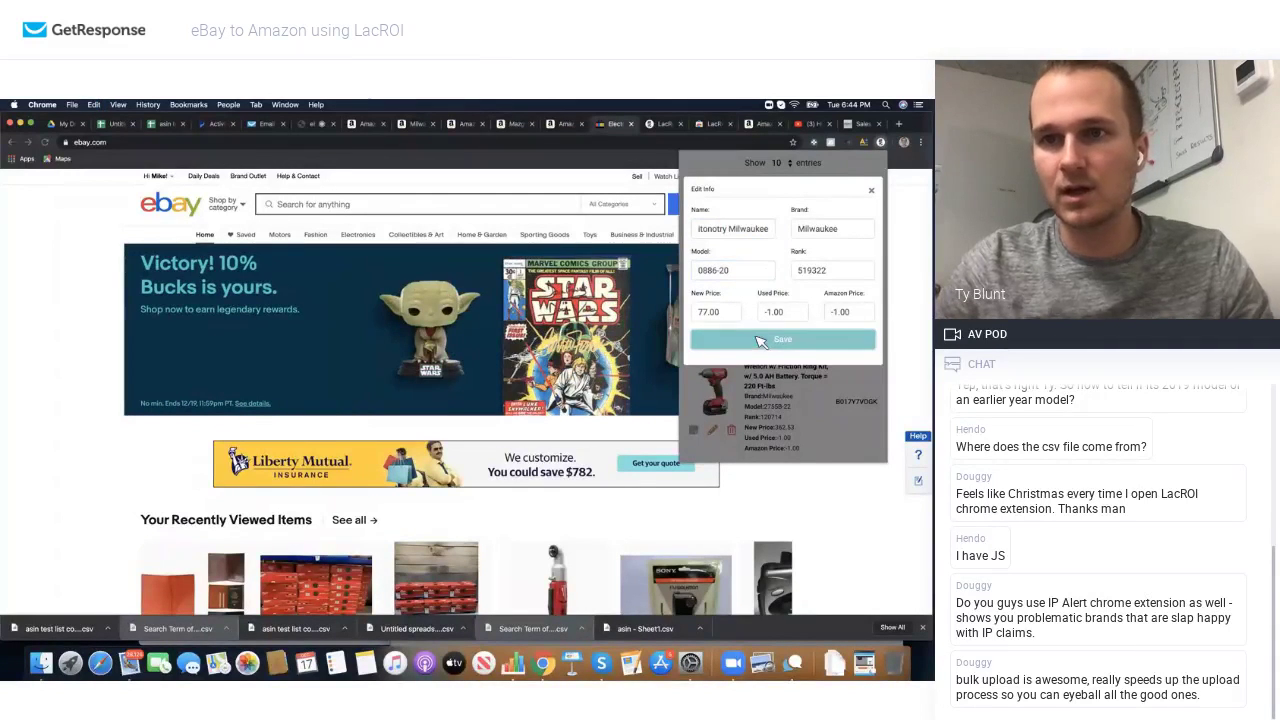
left_click(872, 191)
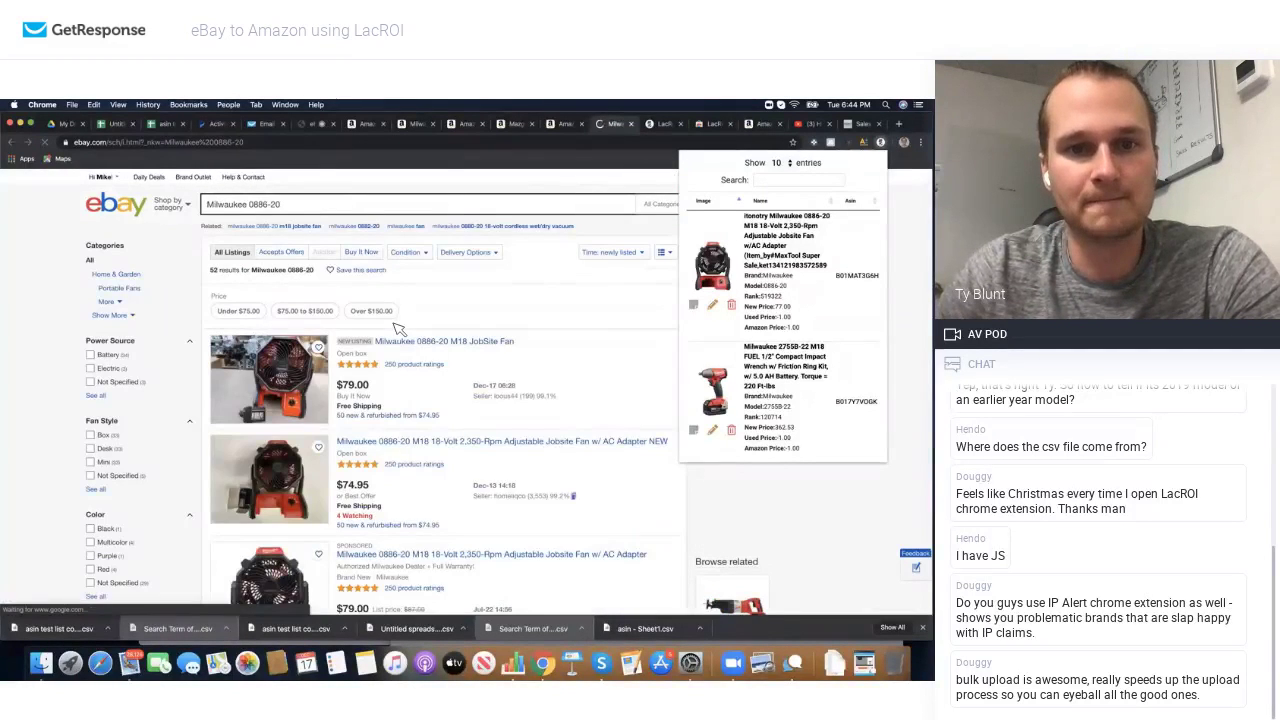
Step: Scroll the Milwaukee 0886-20 listings' ROI lines; only the $69.00 Job site Fan shows positive 11.59%
scroll(398, 328, "down", 3)
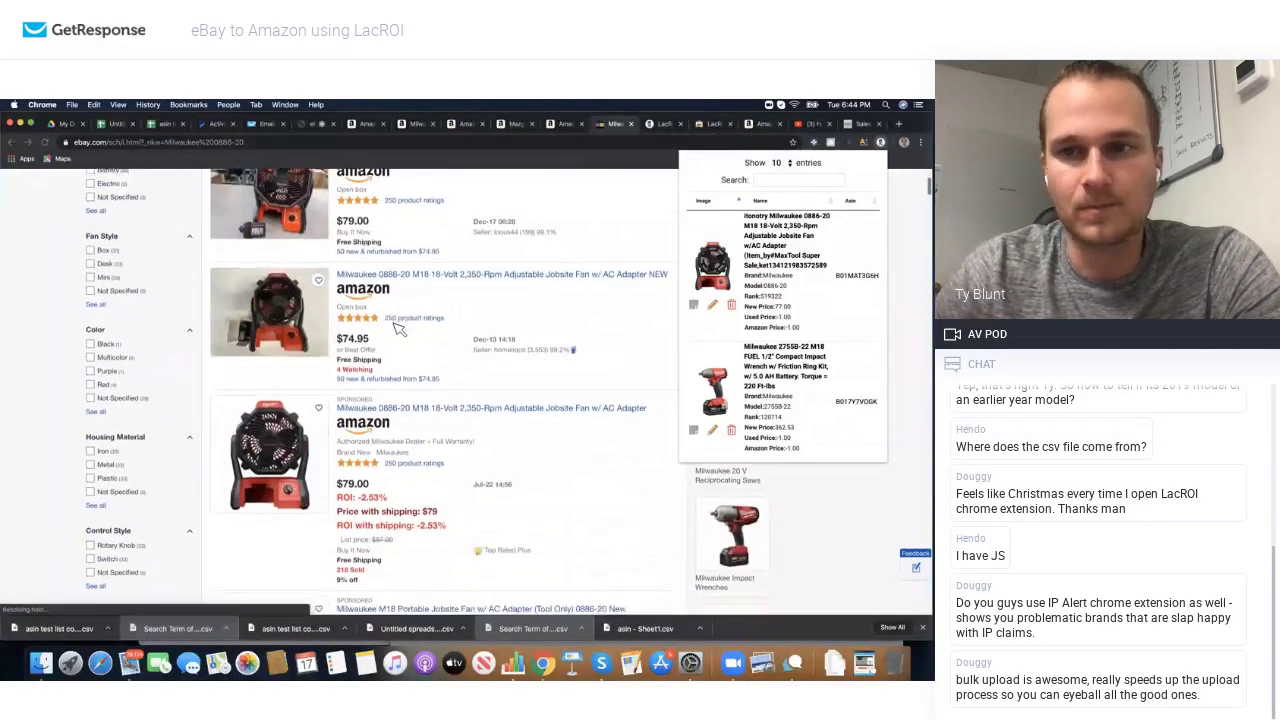
scroll(478, 350, "down", 5)
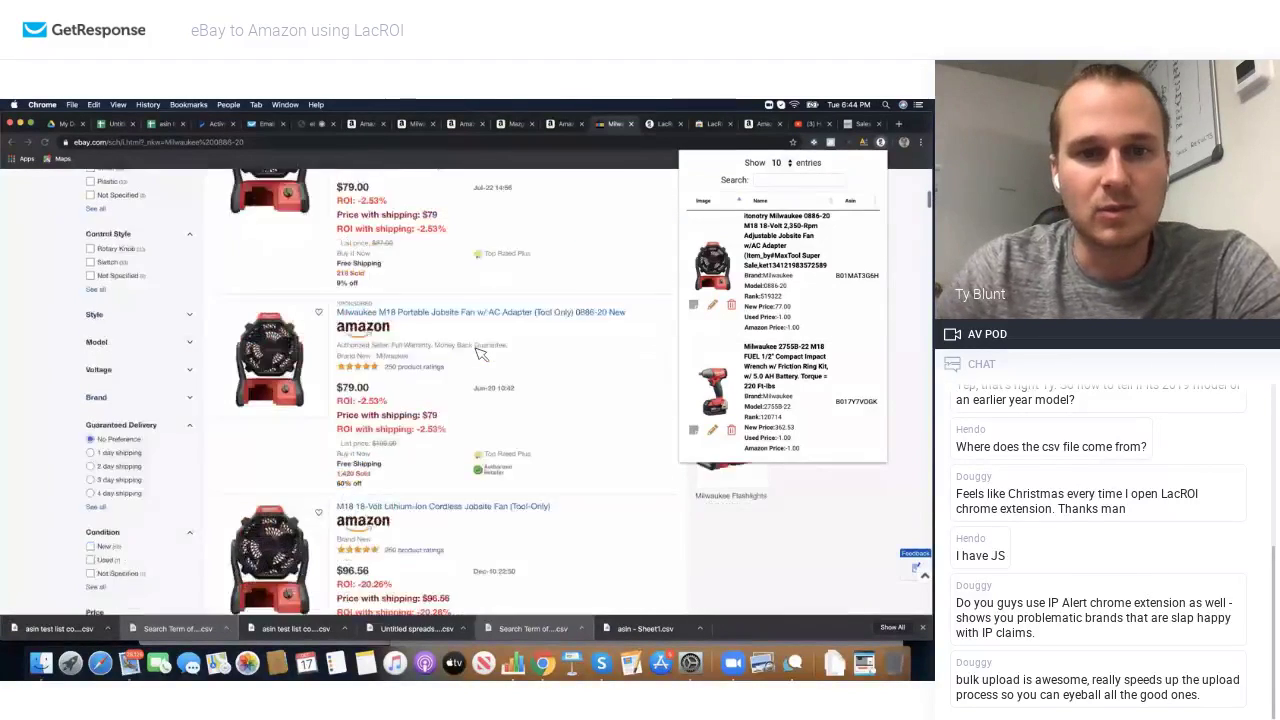
scroll(478, 352, "down", 10)
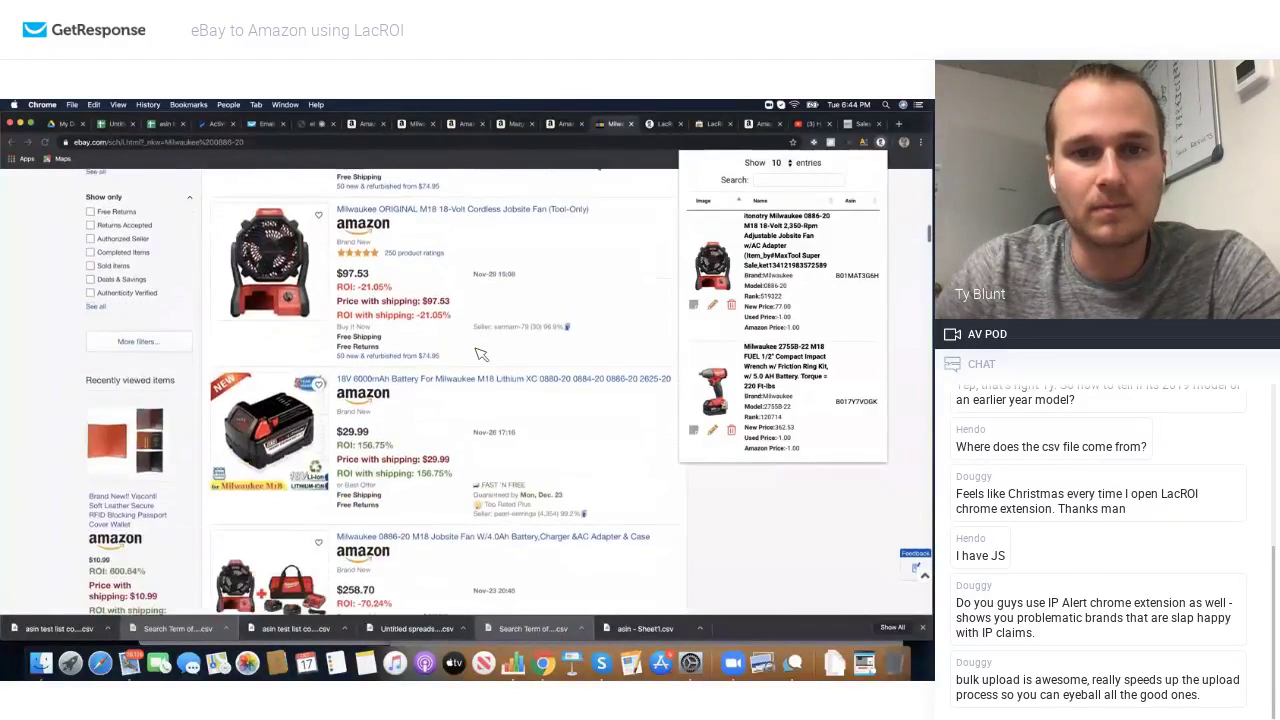
scroll(481, 354, "down", 10)
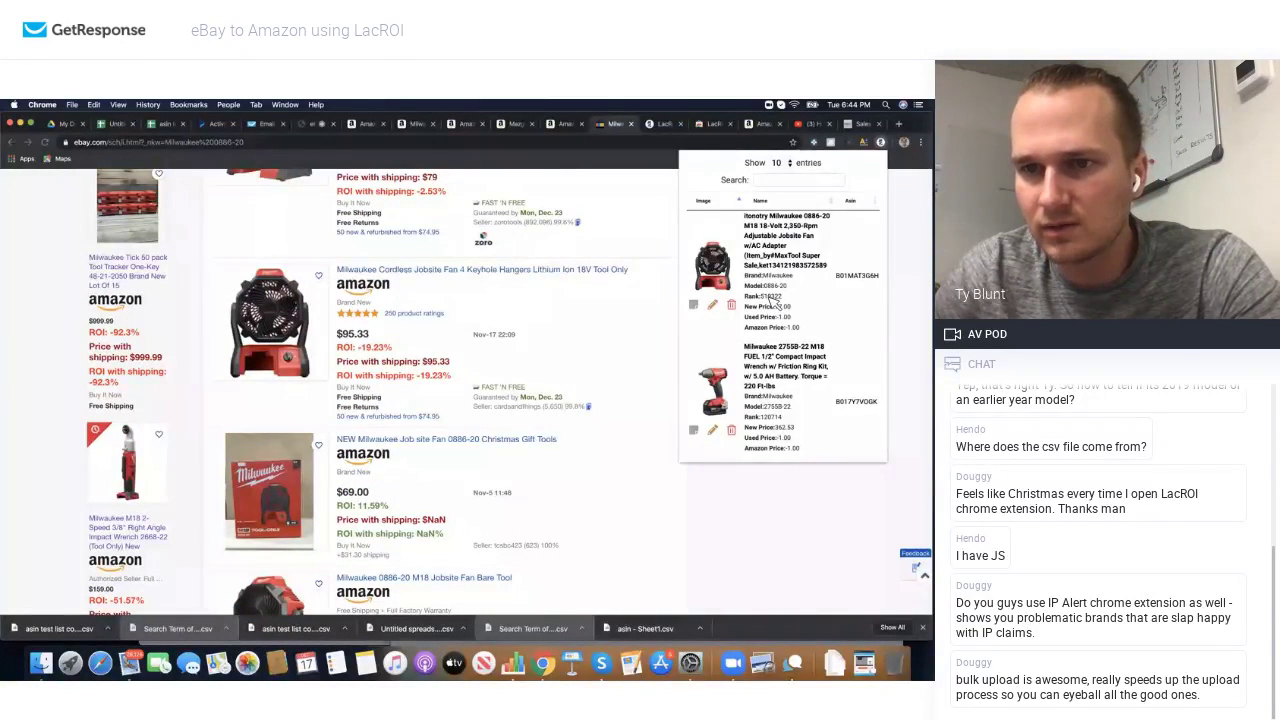
scroll(776, 302, "down", 2)
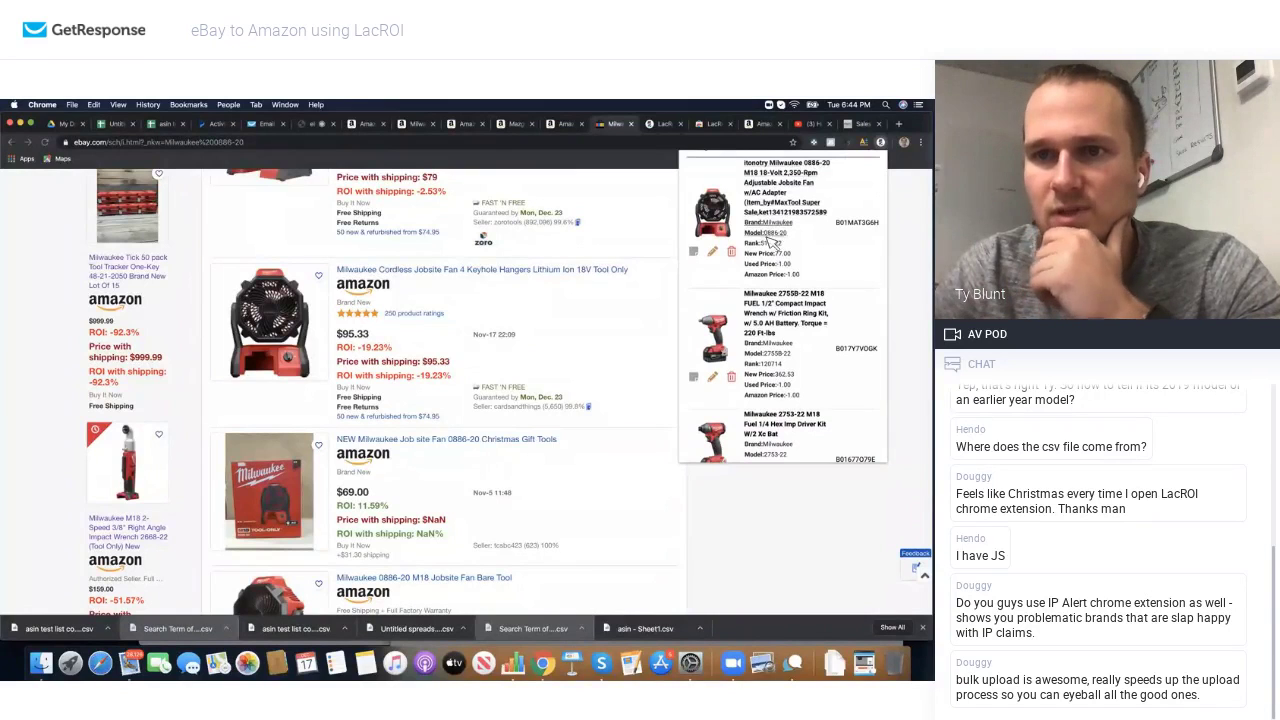
scroll(783, 243, "up", 2)
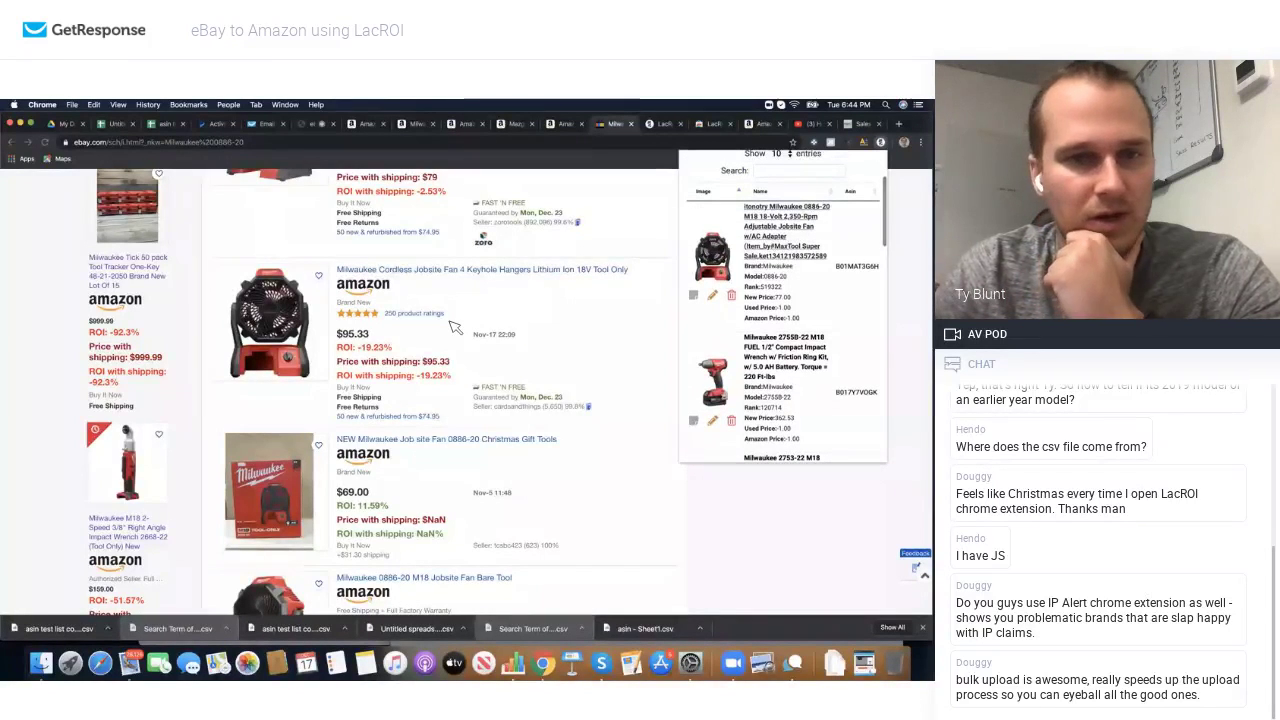
scroll(367, 347, "down", 3)
scroll(367, 347, "down", 7)
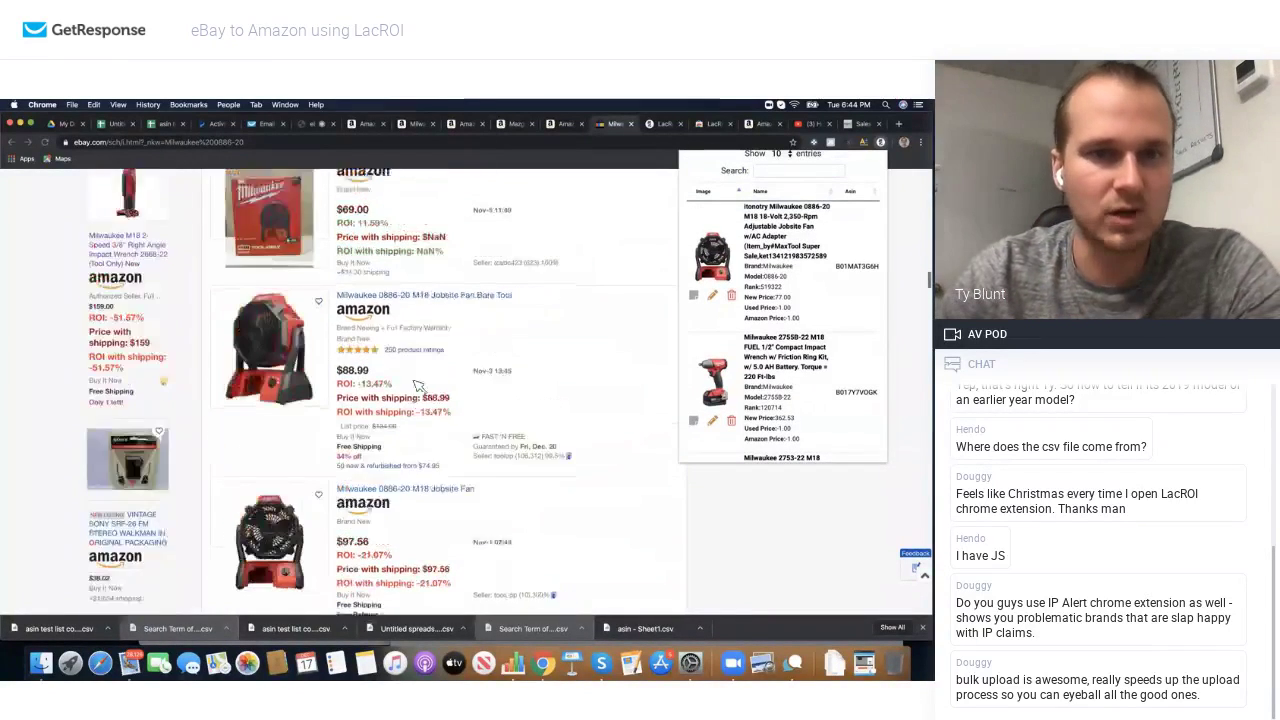
scroll(418, 386, "down", 15)
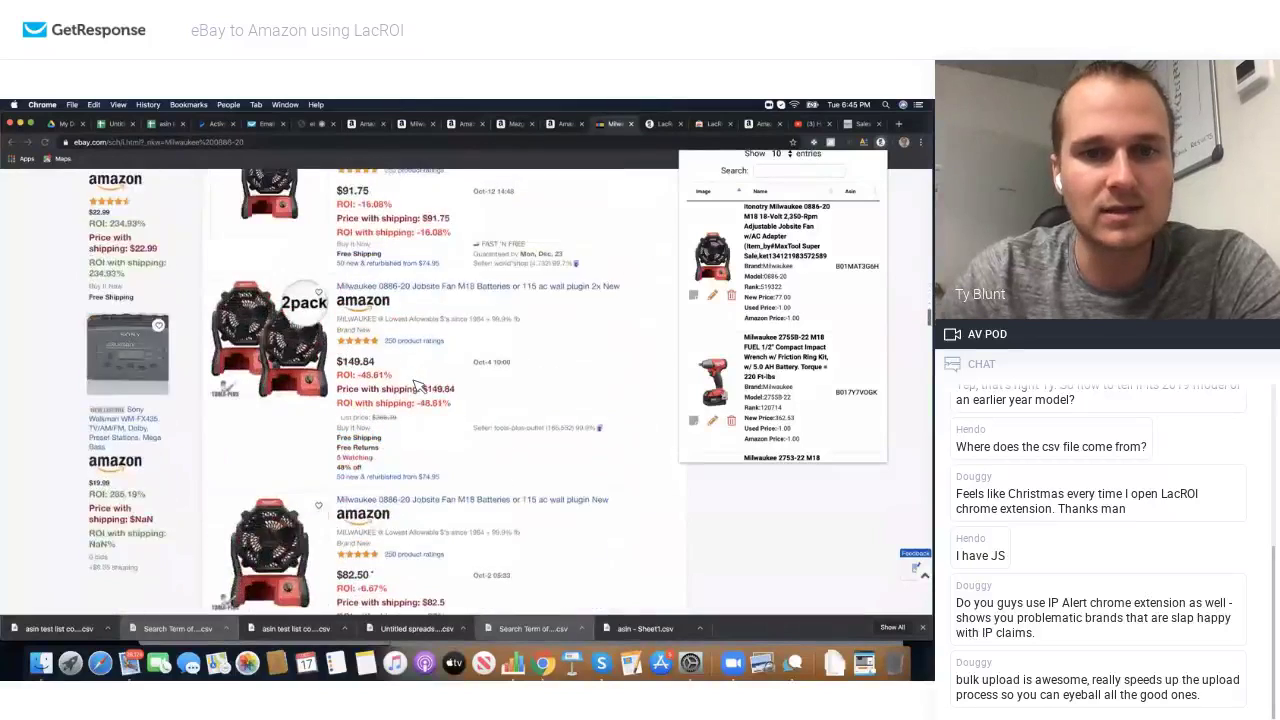
scroll(418, 386, "down", 10)
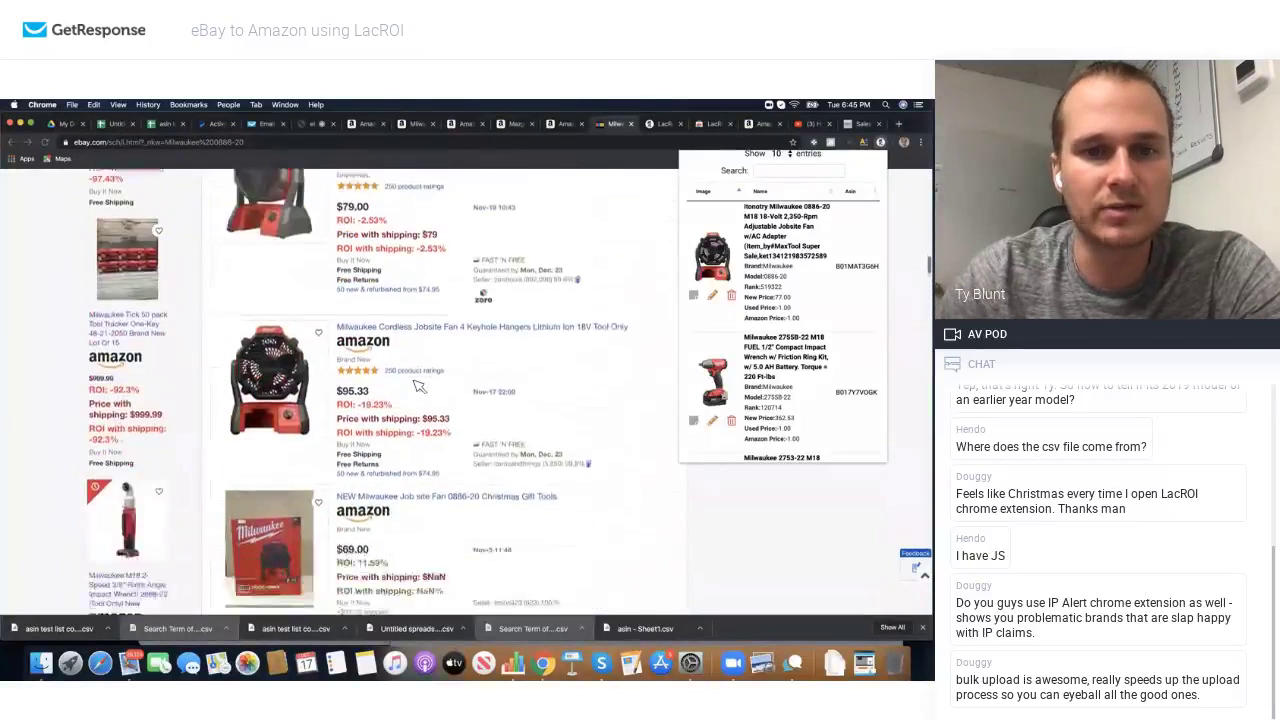
Step: Search eBay for Milwaukee 2755B-22 and browse the kits' LacROI ROI figures, topping at 51.69%
left_click(768, 400)
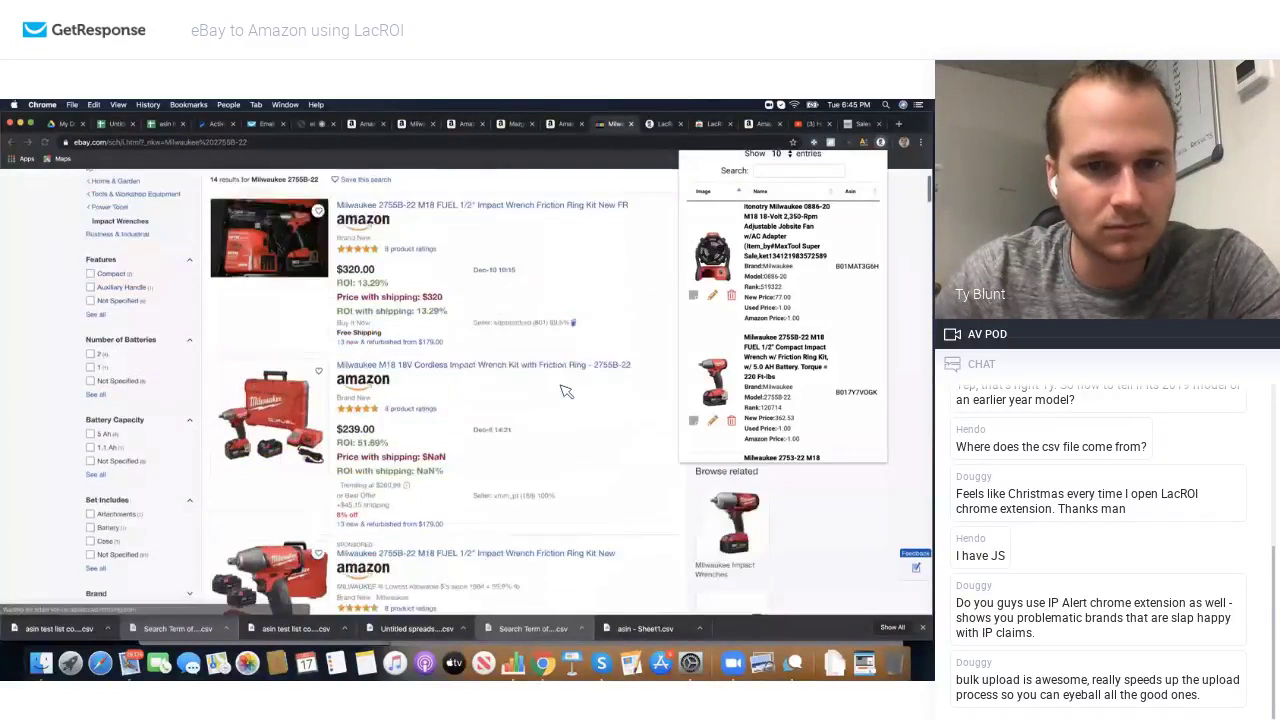
scroll(563, 388, "down", 3)
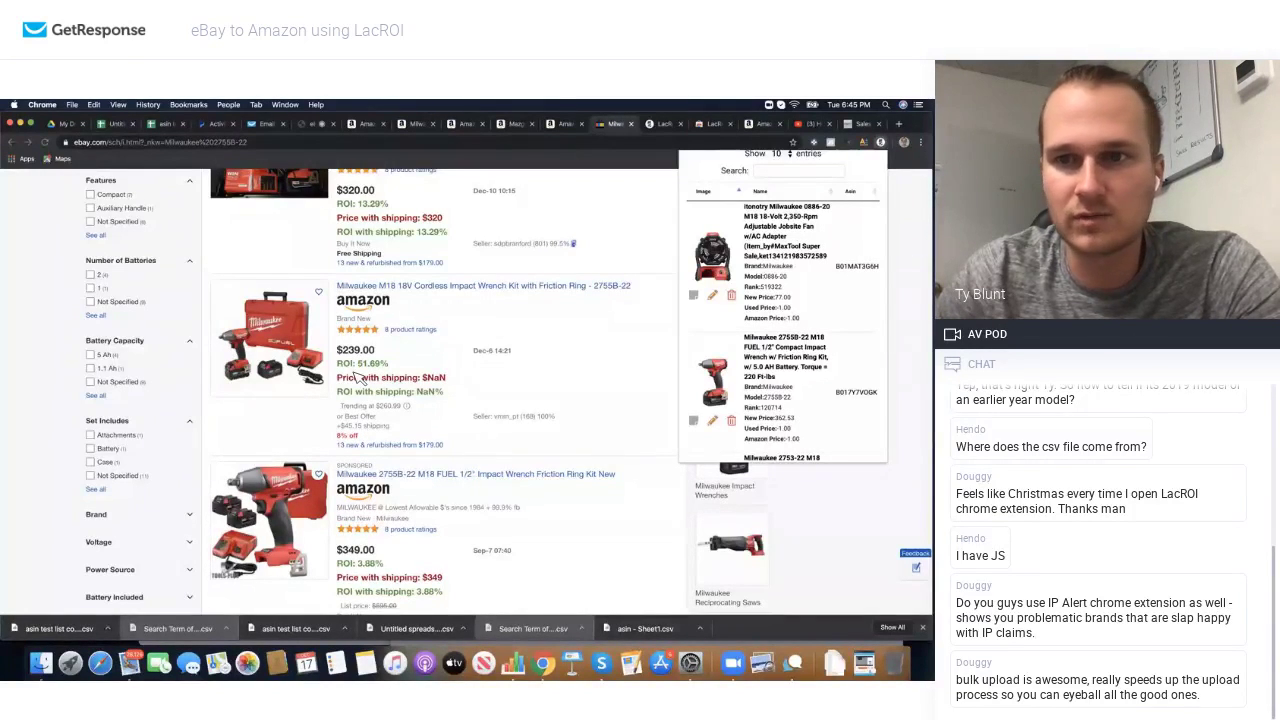
scroll(412, 393, "down", 2)
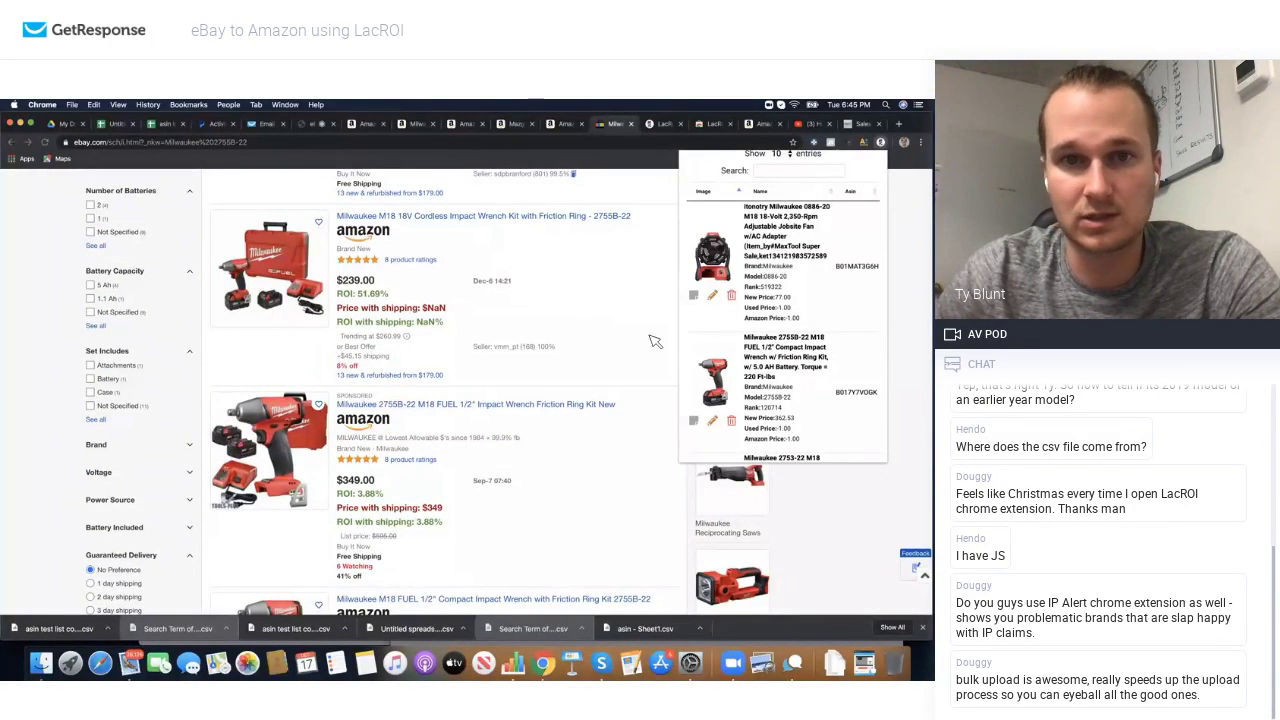
scroll(432, 328, "down", 5)
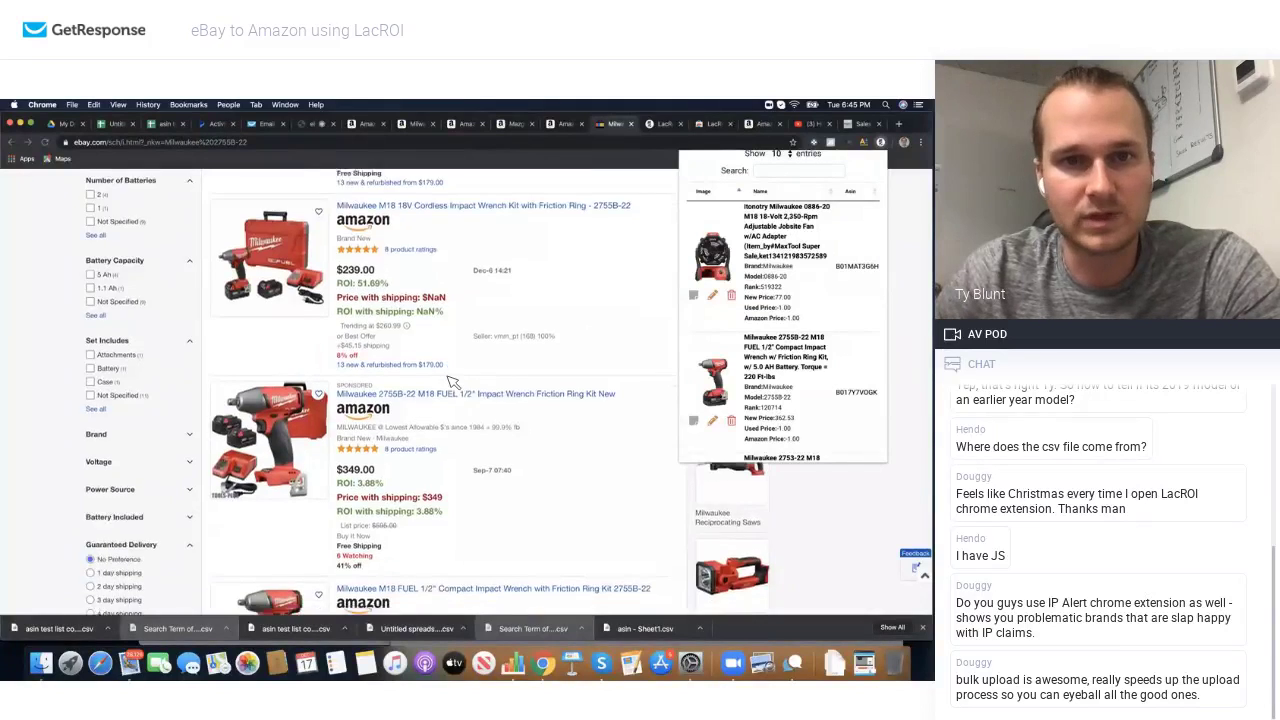
scroll(450, 382, "down", 7)
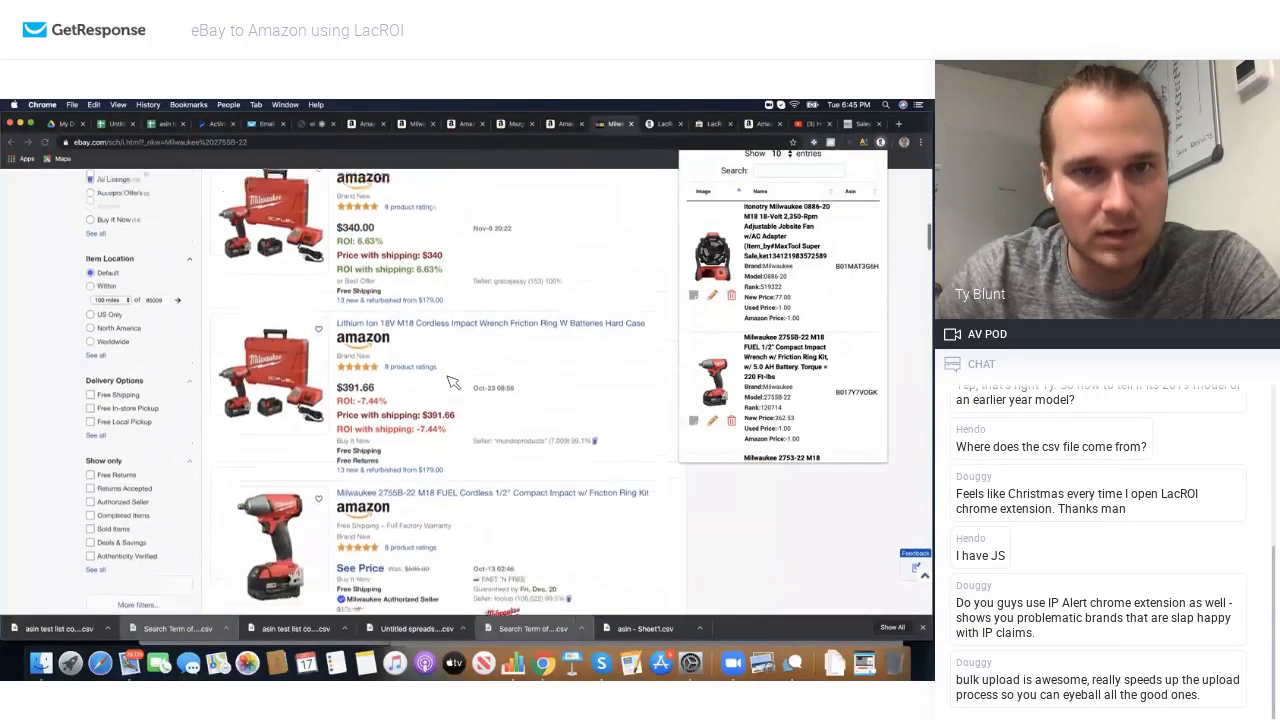
scroll(370, 355, "down", 15)
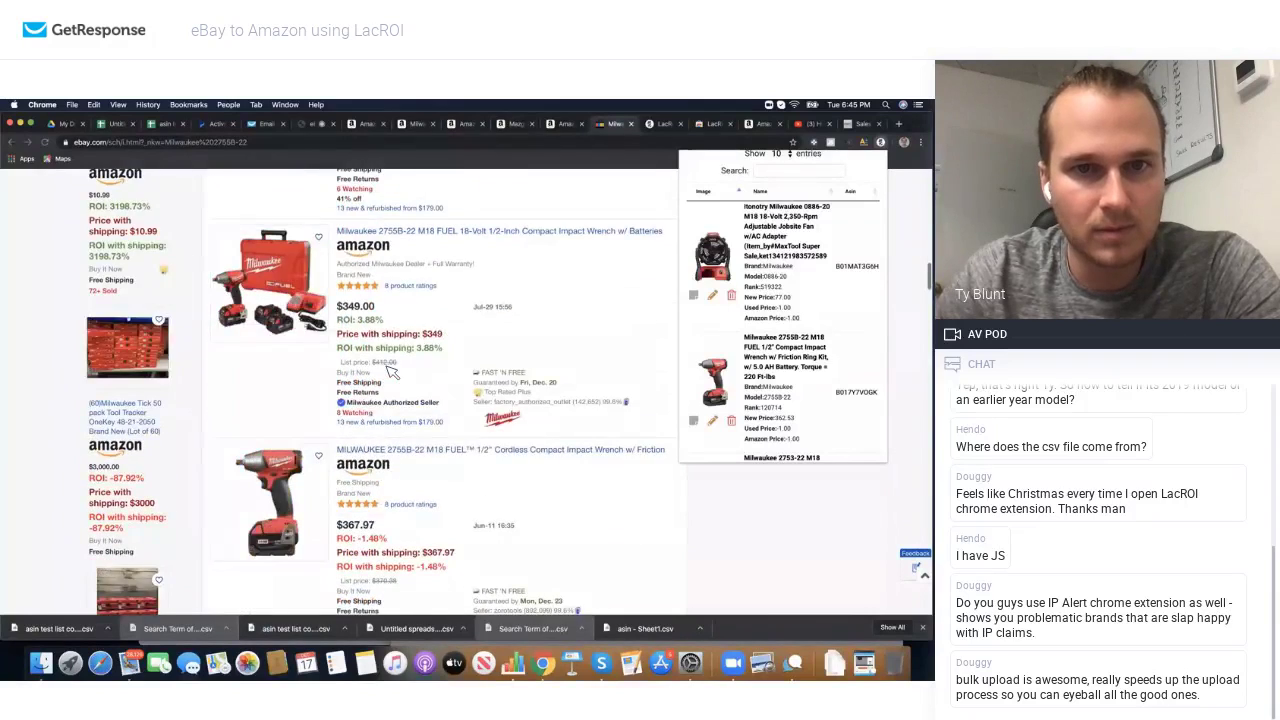
scroll(390, 372, "down", 8)
scroll(390, 372, "up", 7)
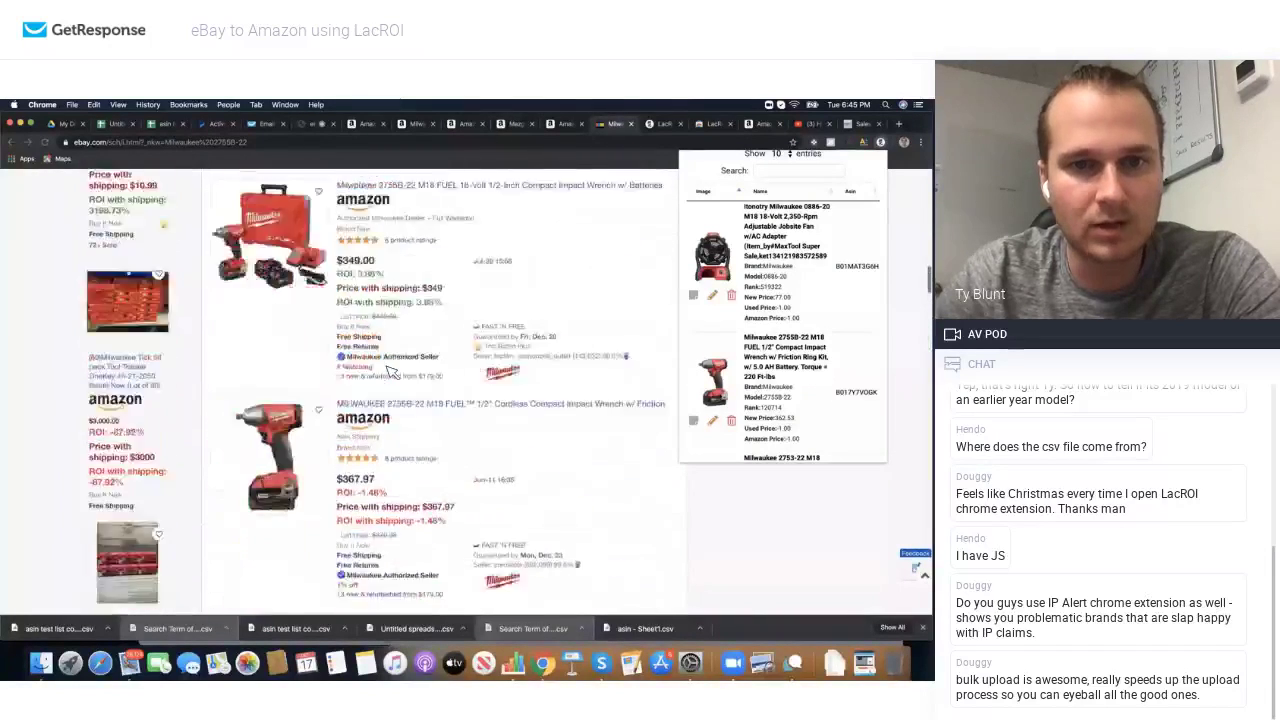
scroll(390, 372, "up", 10)
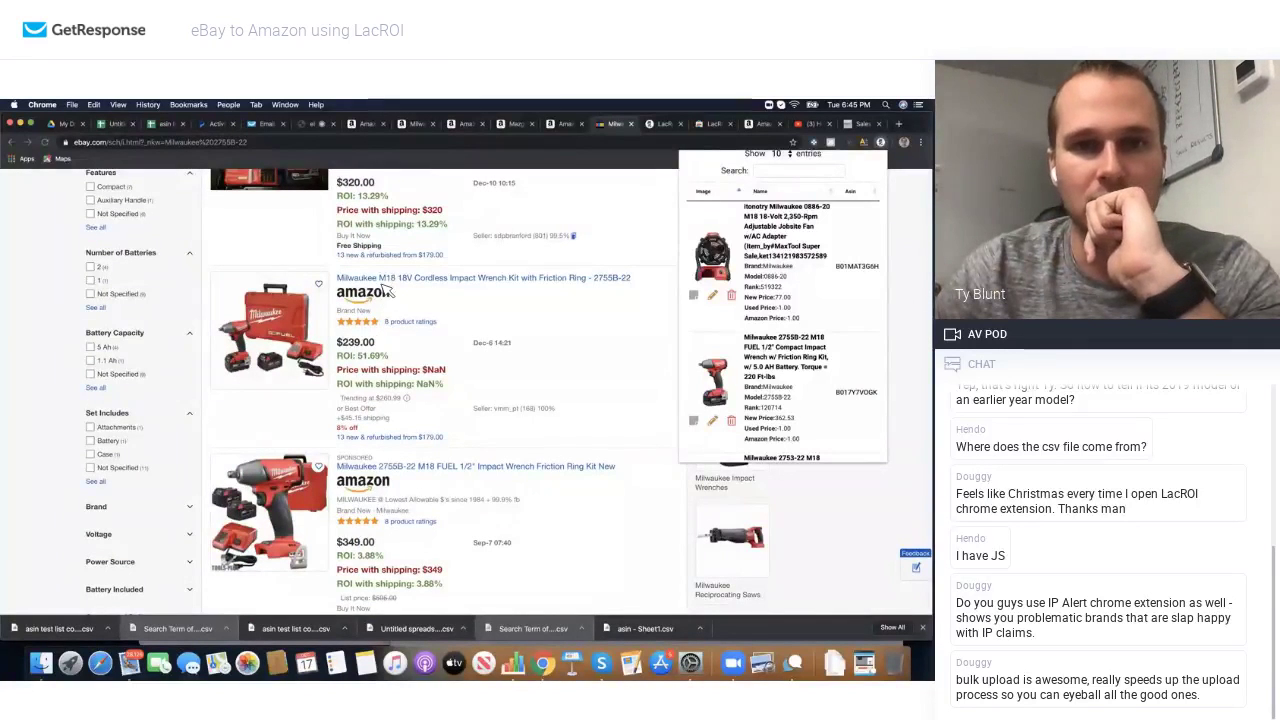
Step: Review ASIN B017Y7VOGK on Amazon, with $327.88 FBA net at $385, then return to eBay
left_click(860, 393)
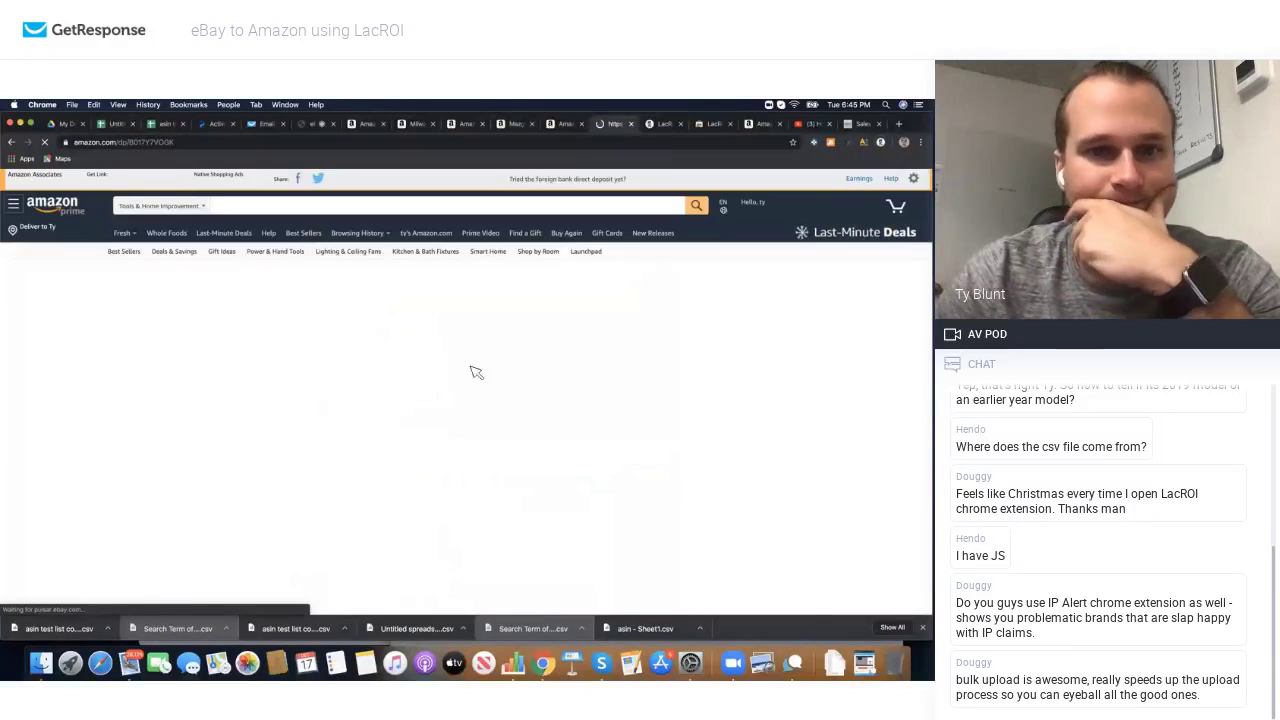
scroll(434, 385, "down", 3)
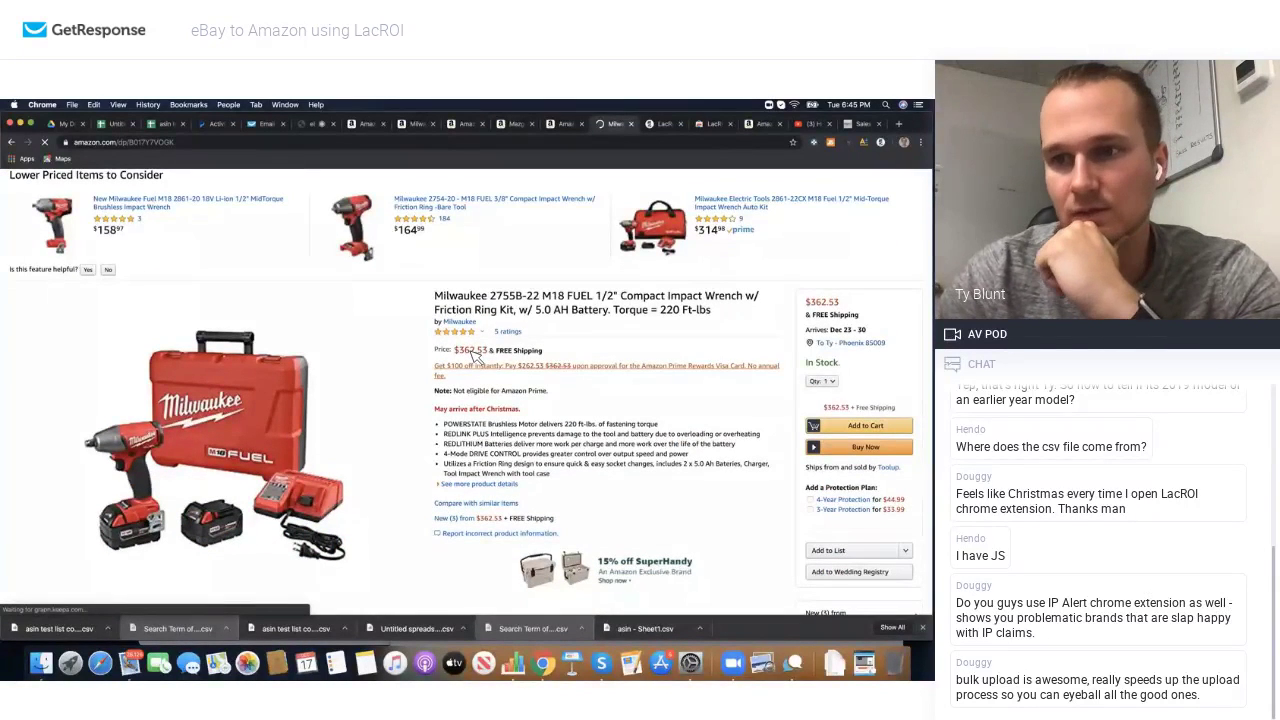
scroll(535, 277, "down", 2)
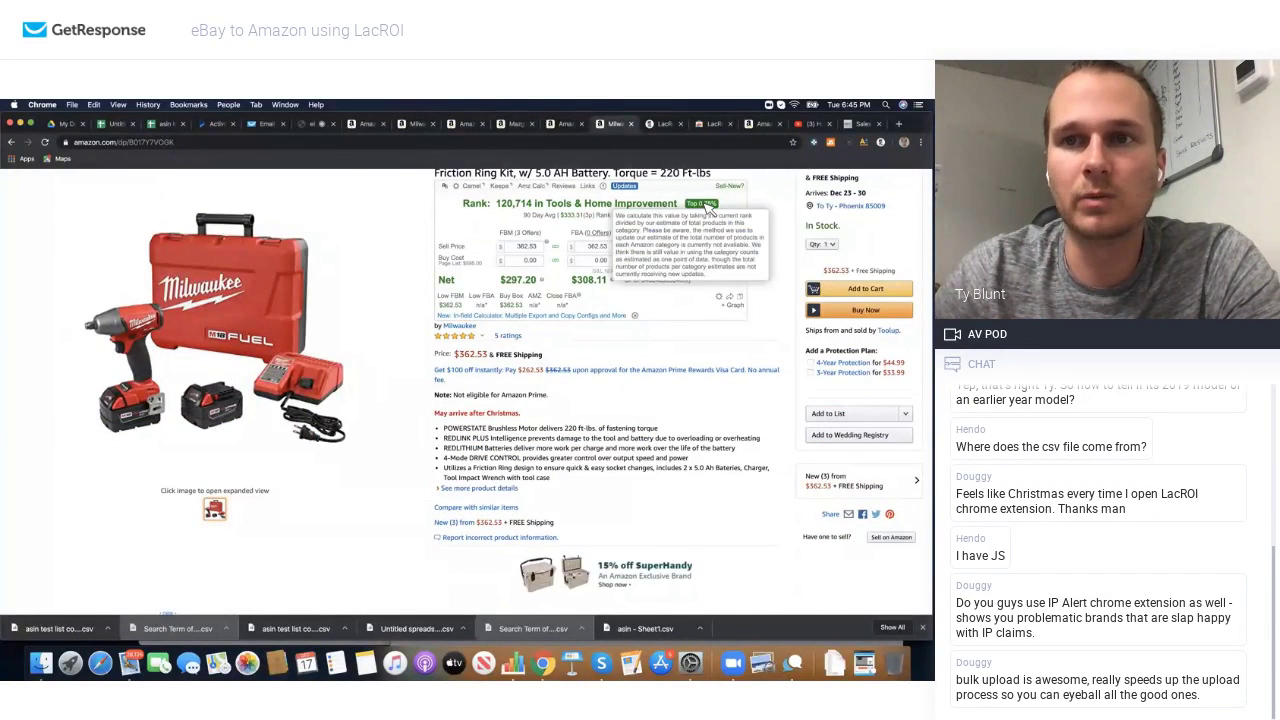
scroll(715, 240, "up", 1)
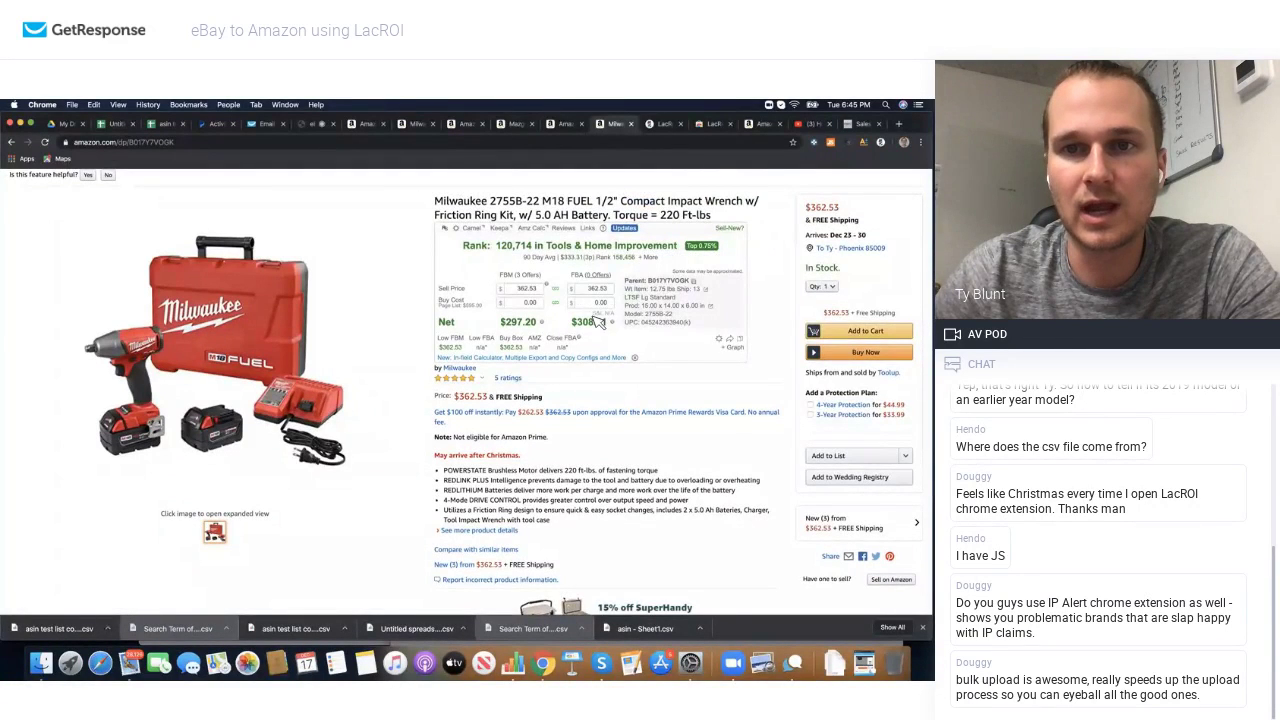
scroll(598, 320, "down", 5)
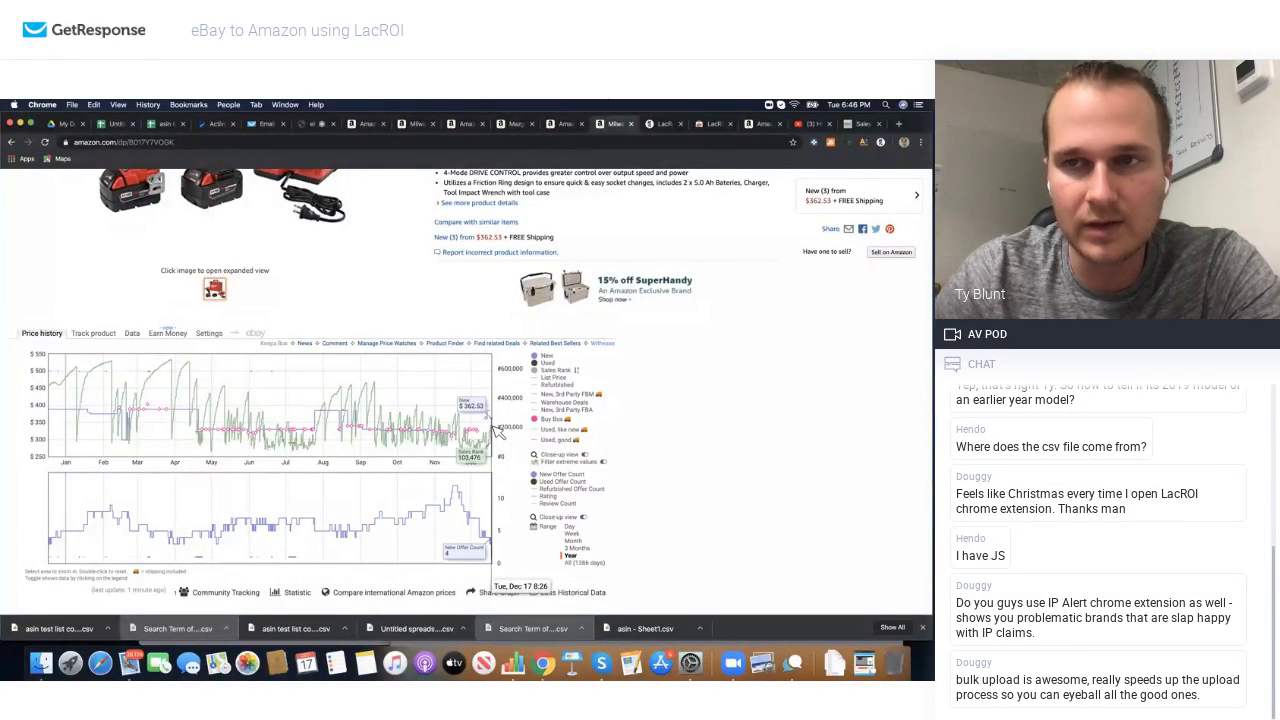
scroll(497, 430, "up", 10)
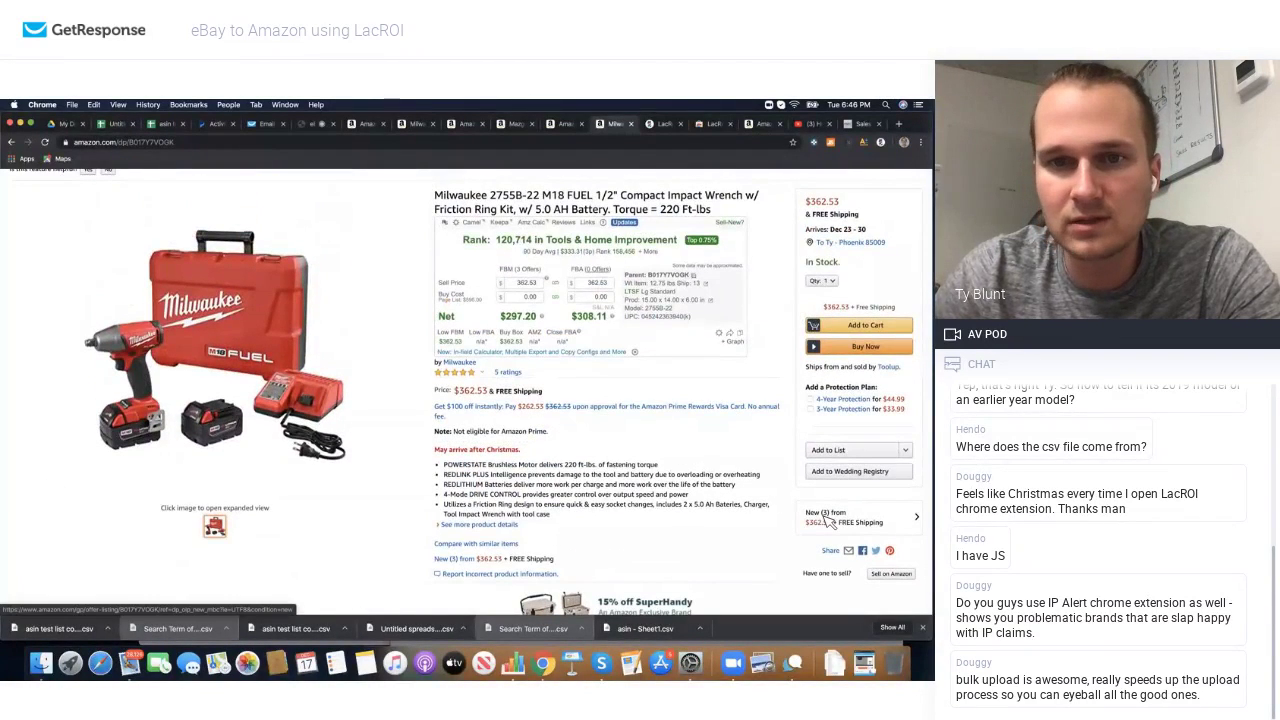
scroll(480, 437, "down", 4)
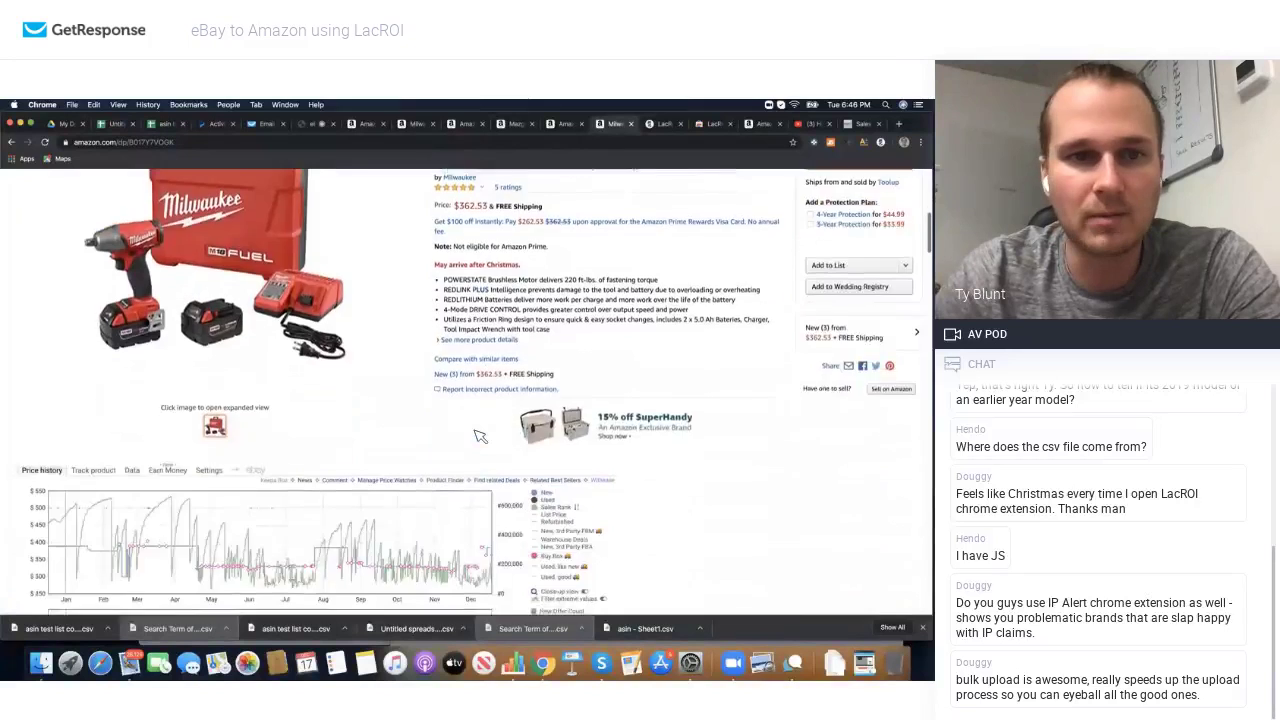
scroll(480, 437, "down", 3)
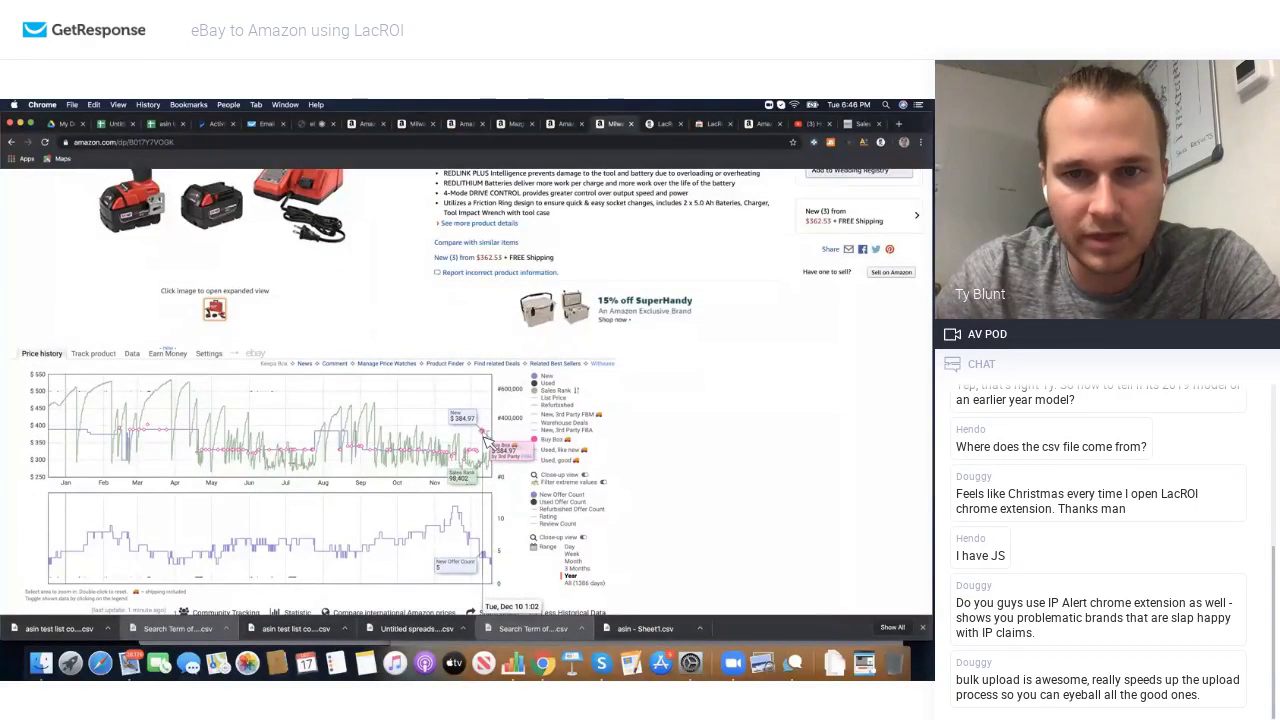
scroll(540, 432, "up", 10)
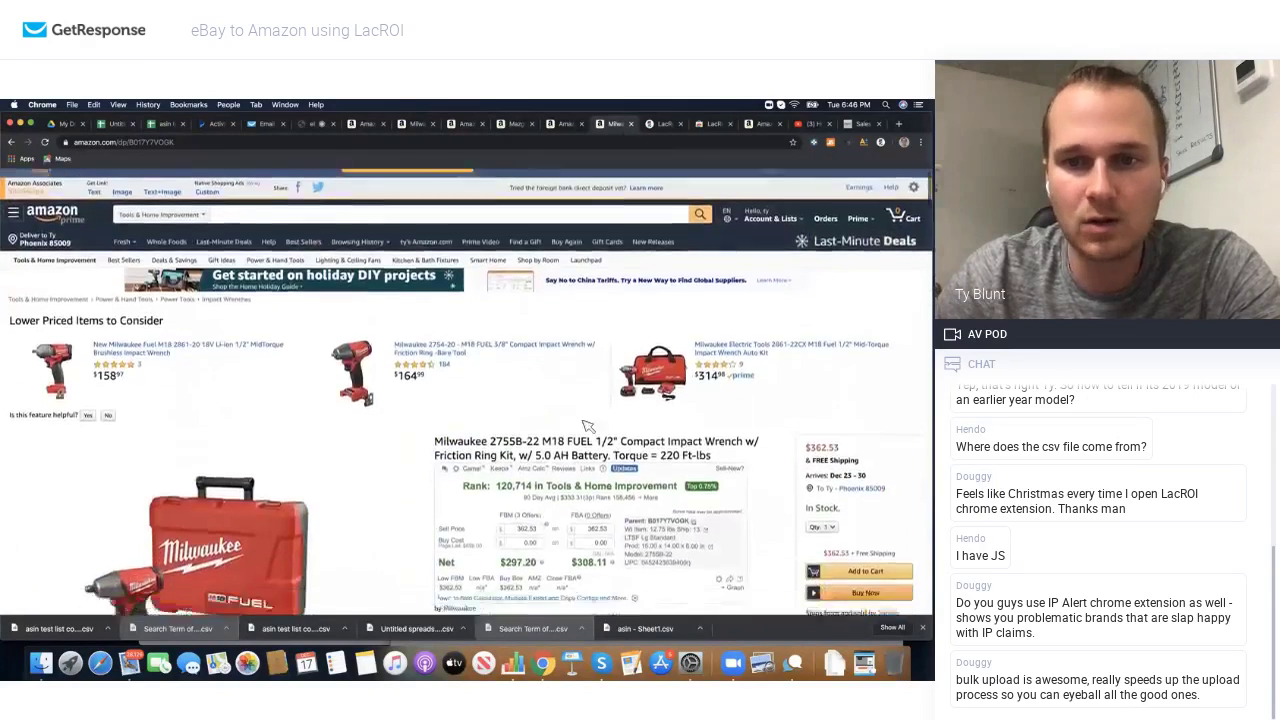
scroll(588, 426, "down", 2)
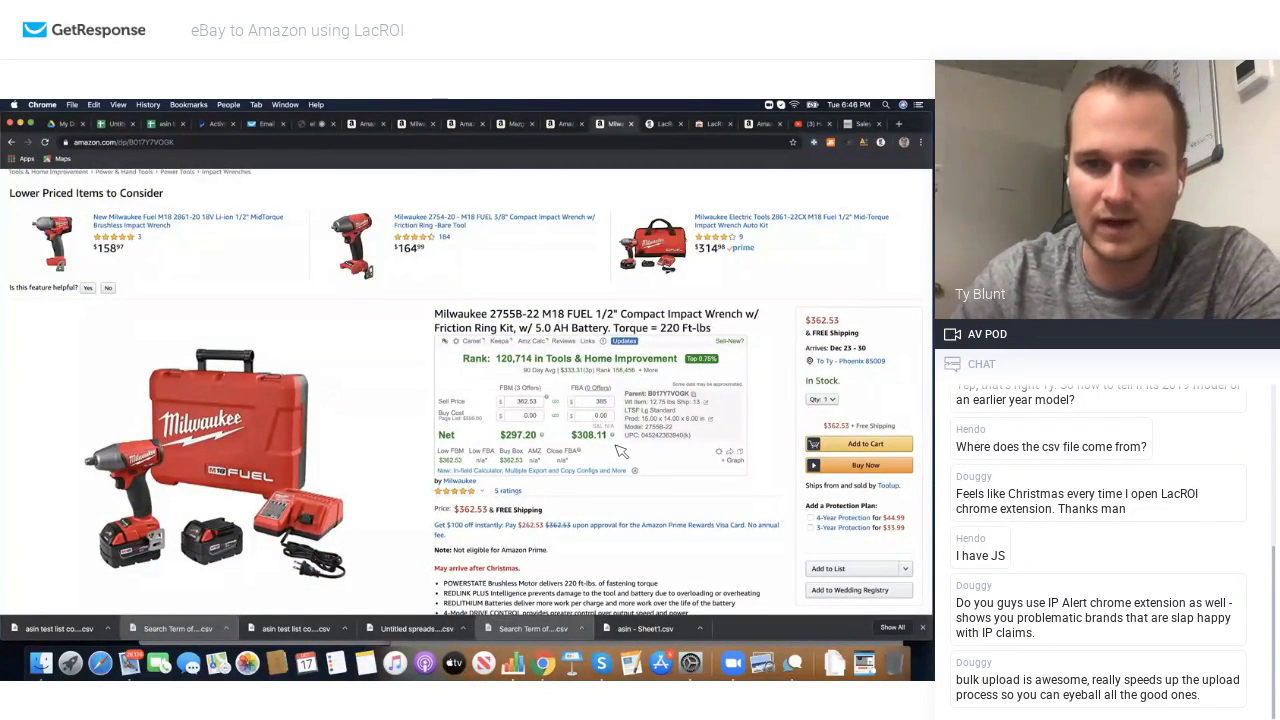
mouse_move(591, 444)
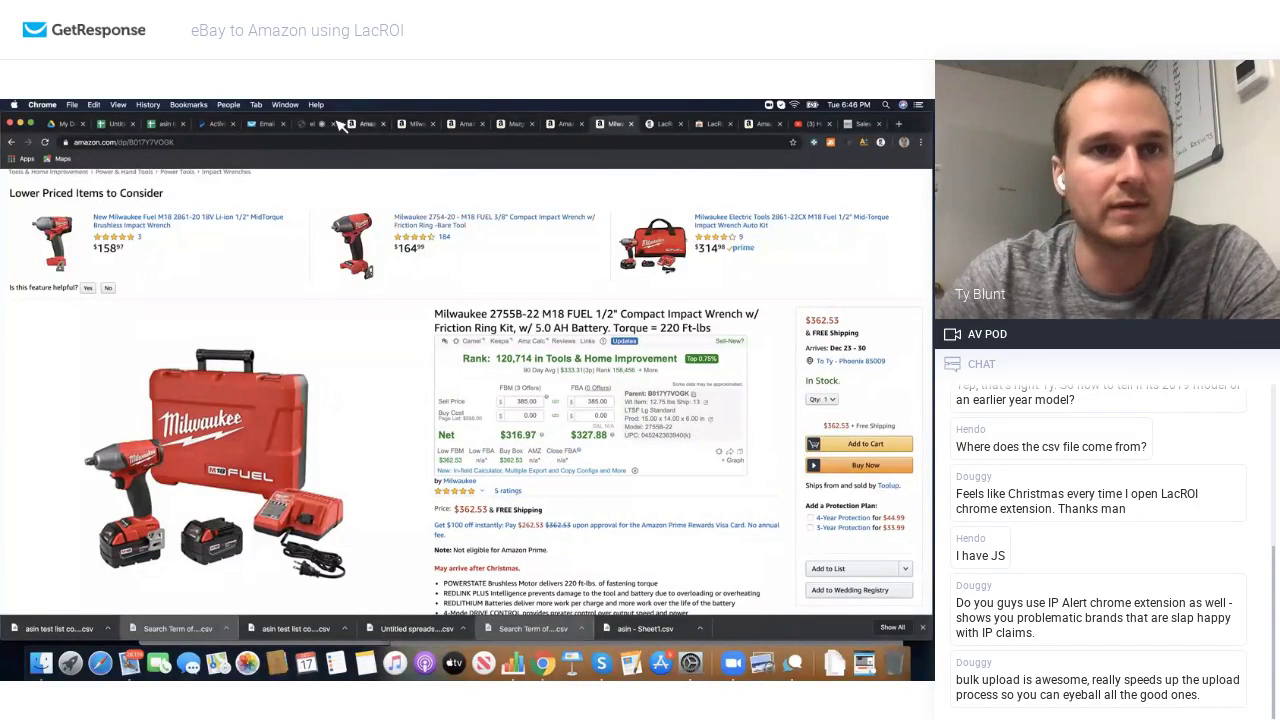
left_click(11, 142)
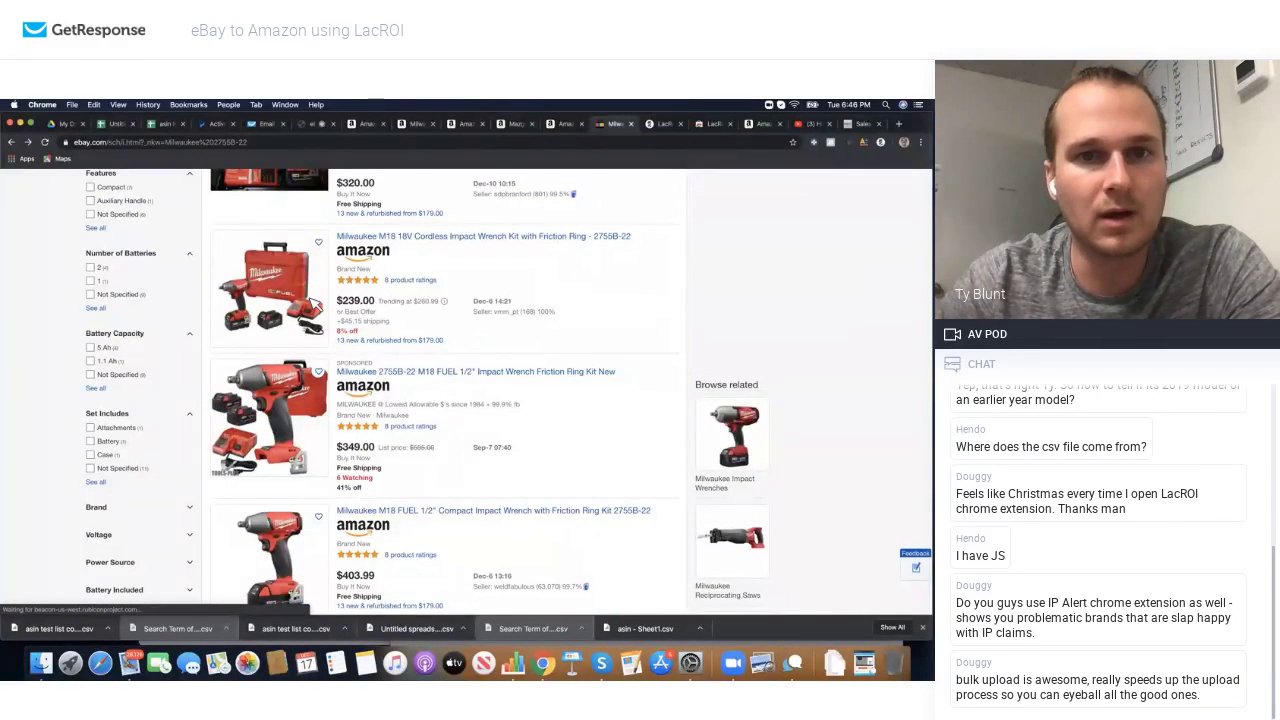
Step: Open the $239 Milwaukee M18 wrench kit listing and submit a $175 best offer
left_click(313, 305)
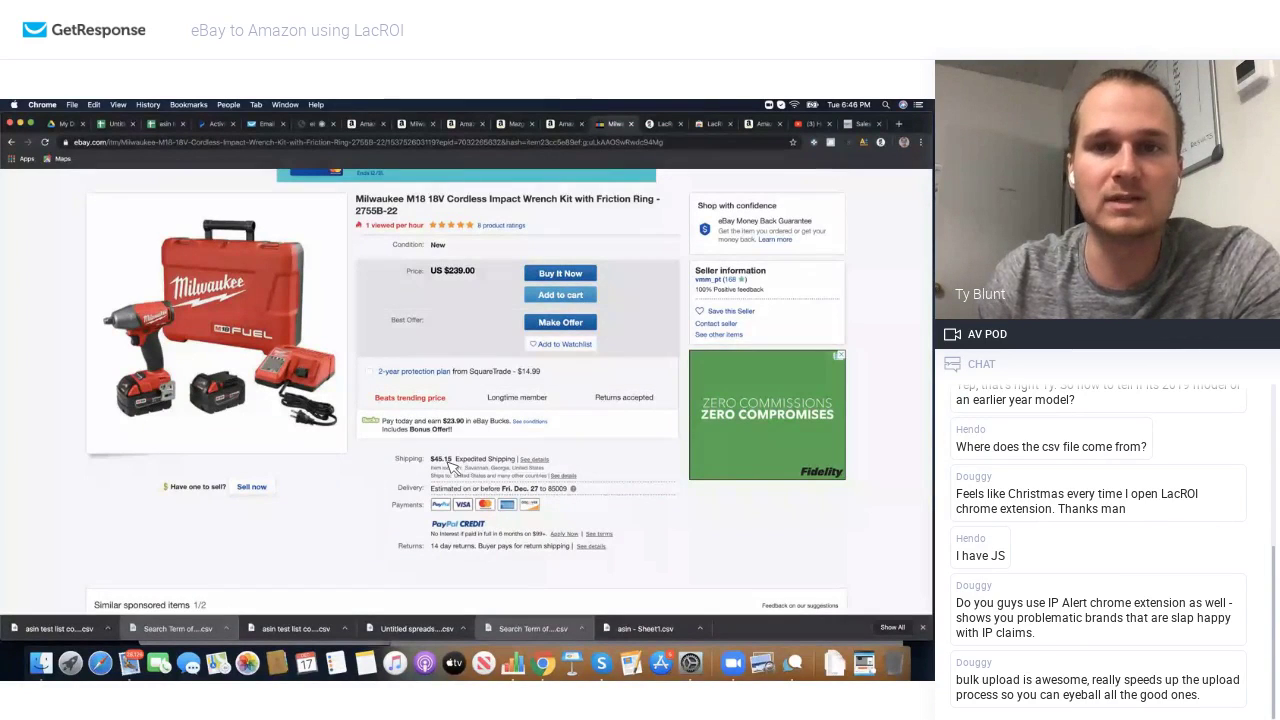
left_click(563, 323)
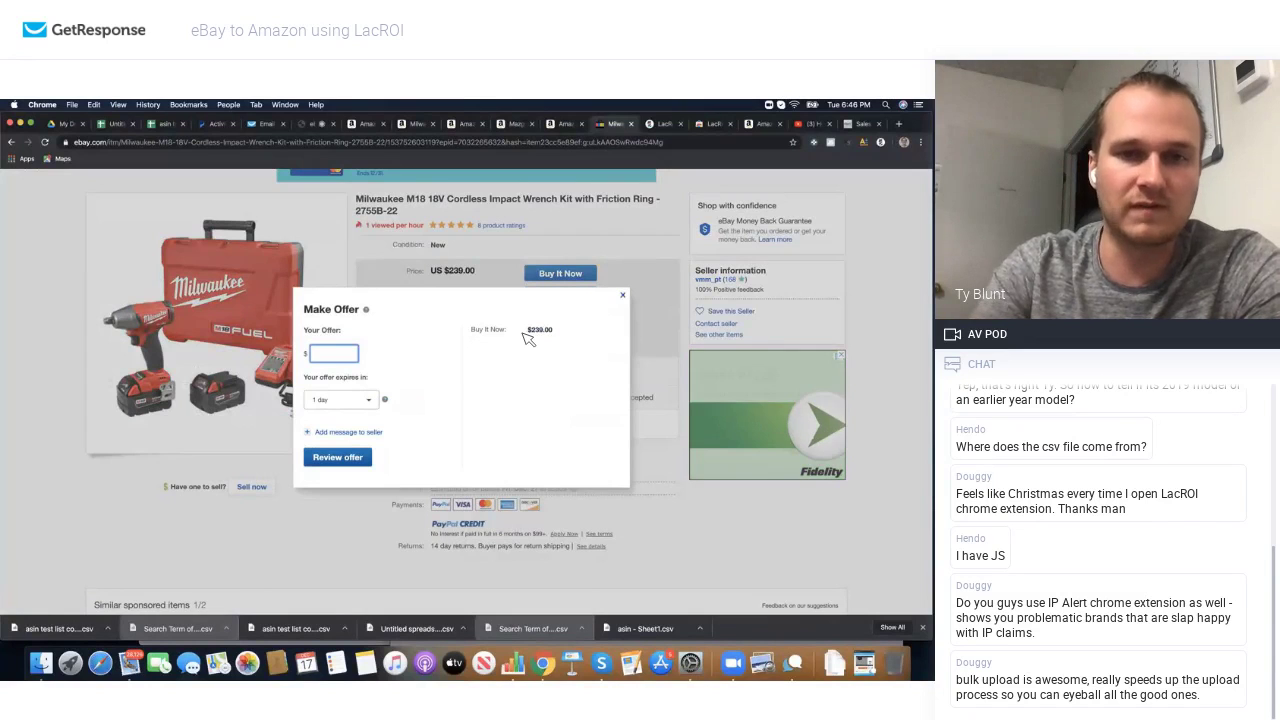
type("175")
left_click(345, 464)
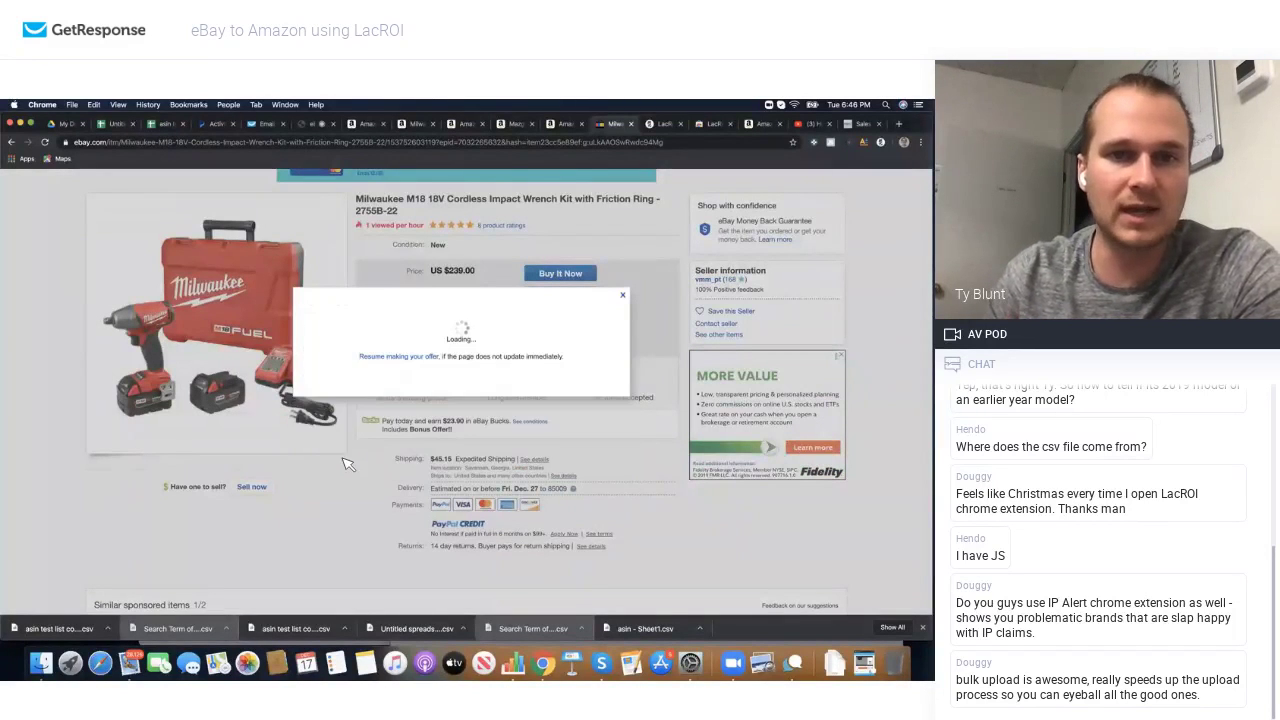
left_click(348, 399)
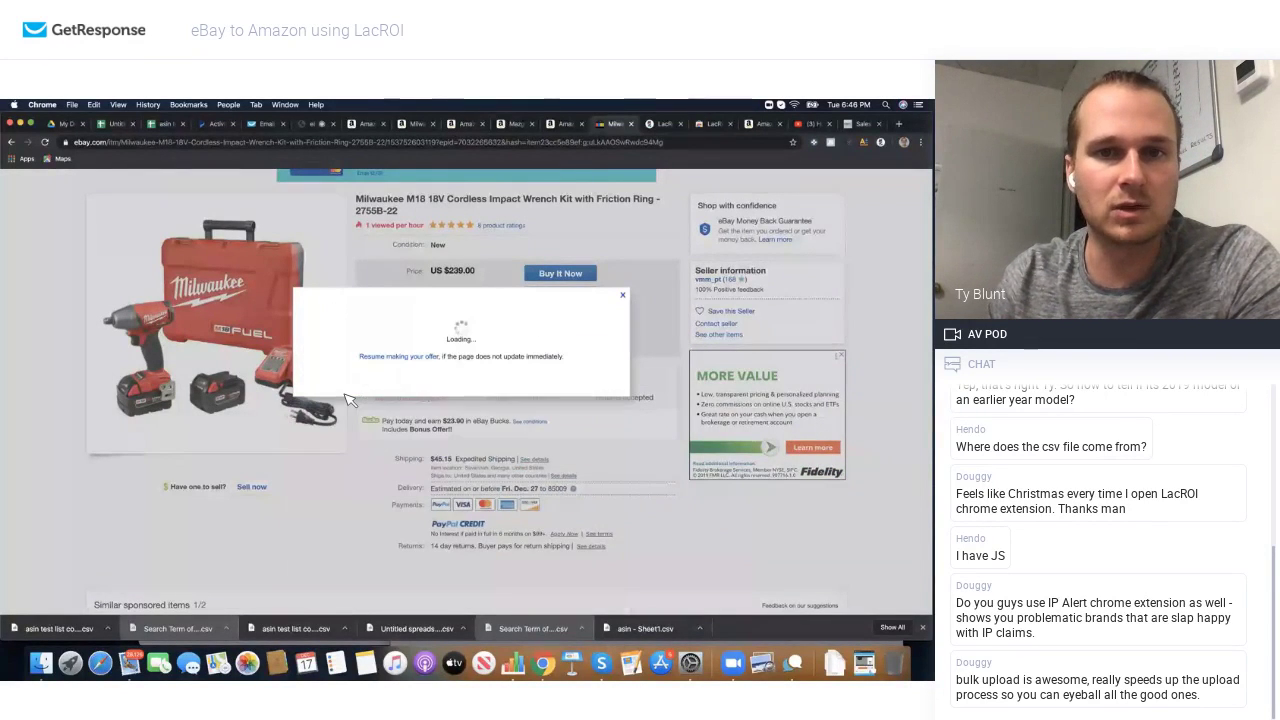
Step: After the decline, submit a raised $200 offer and close the confirmation
type("200")
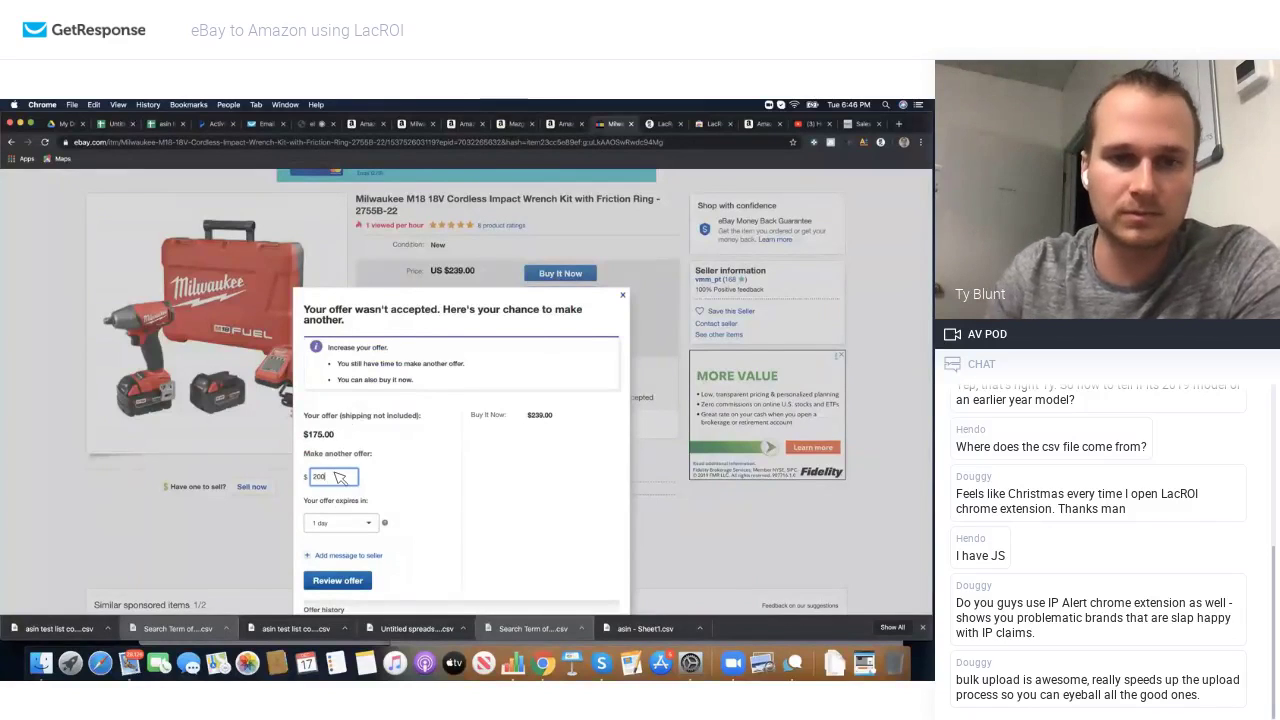
left_click(338, 580)
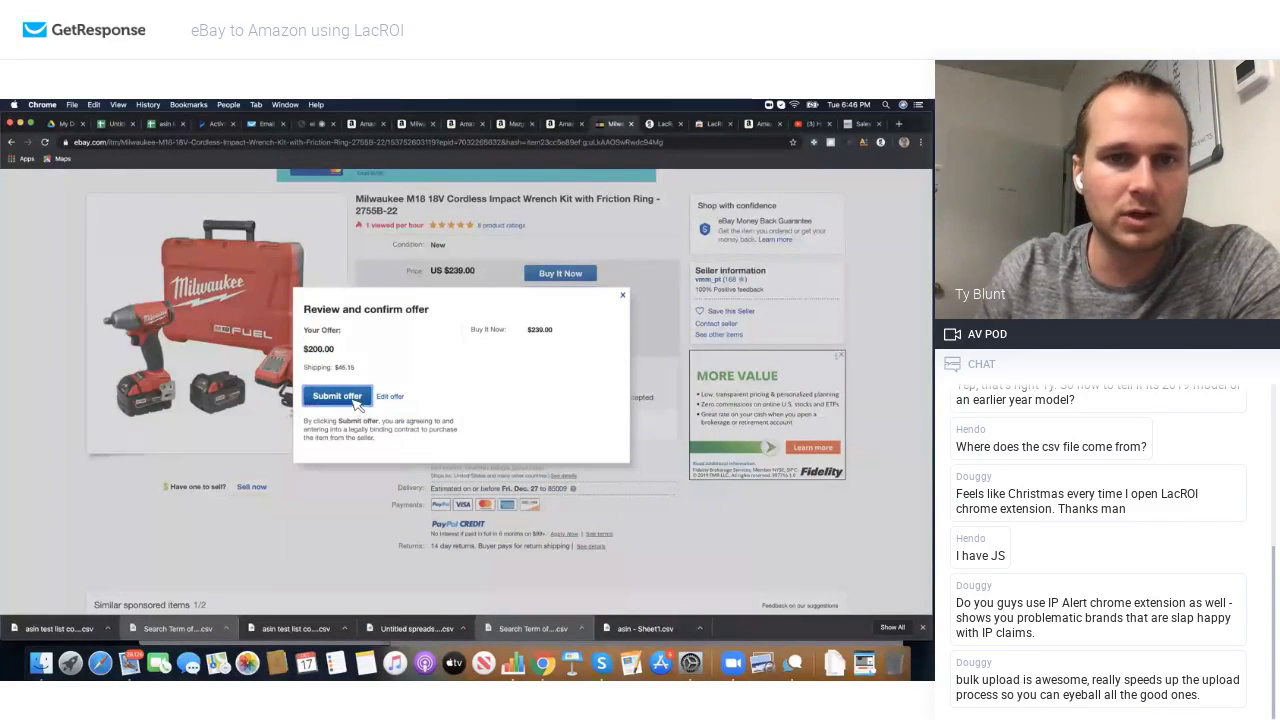
left_click(352, 399)
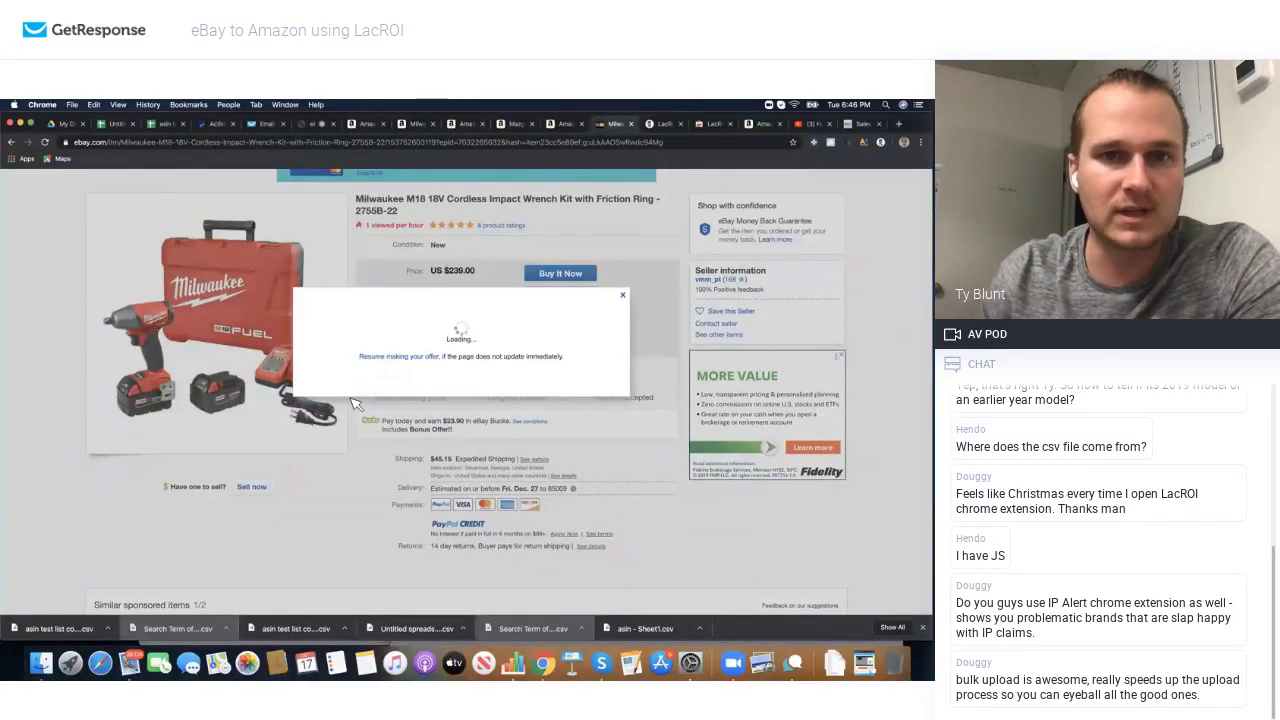
left_click(622, 295)
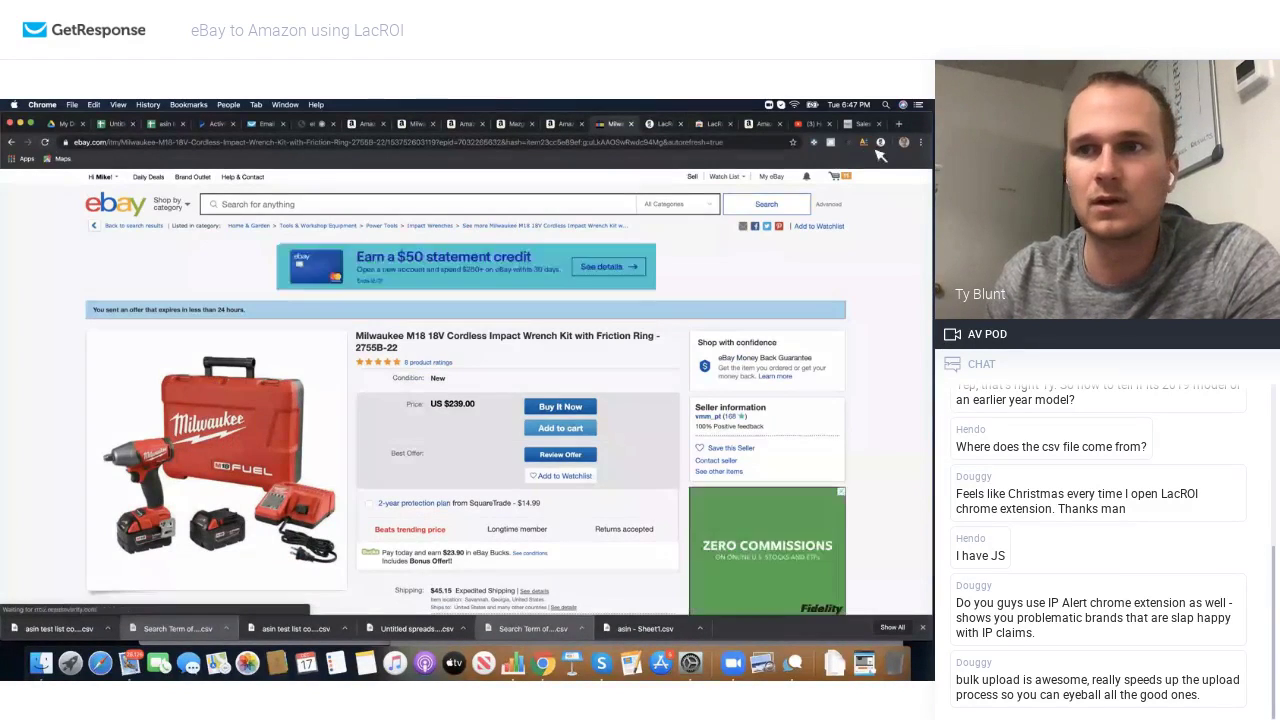
Step: Load the saved wrench's Amazon page from LacROI and enter a $245 buy cost, giving 34% ROI
left_click(880, 143)
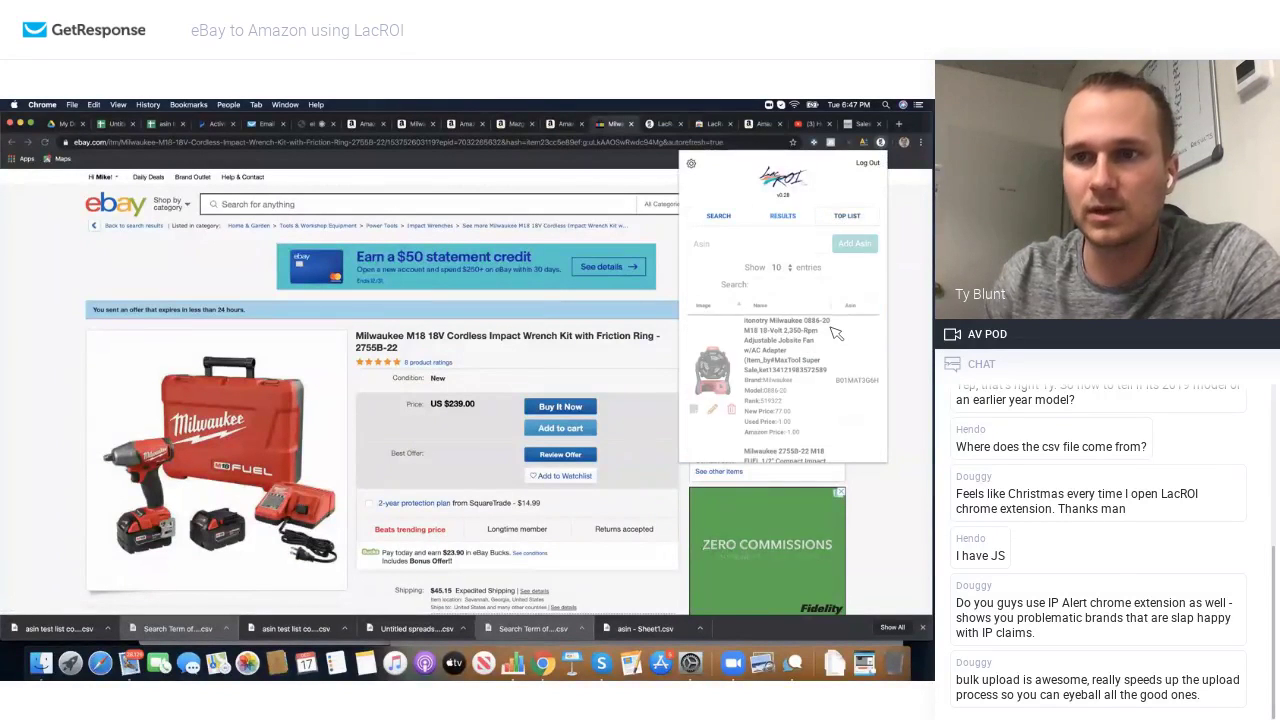
left_click(716, 349)
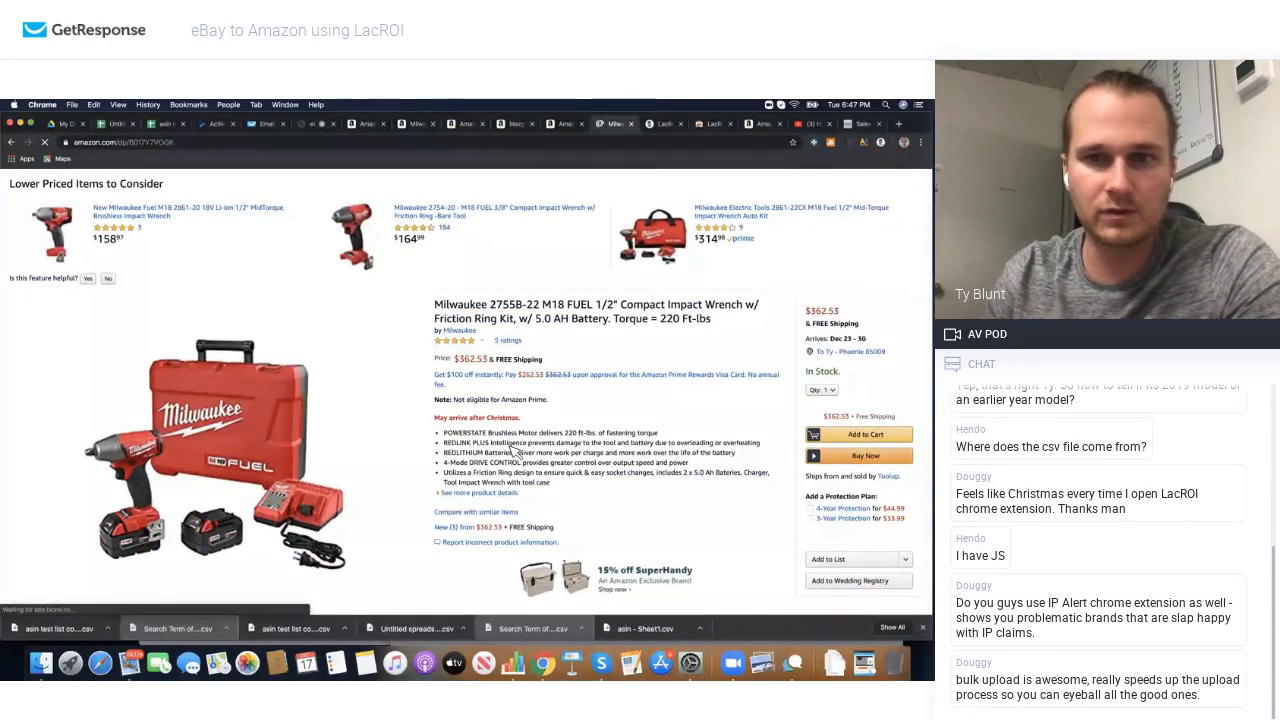
scroll(598, 392, "down", 1)
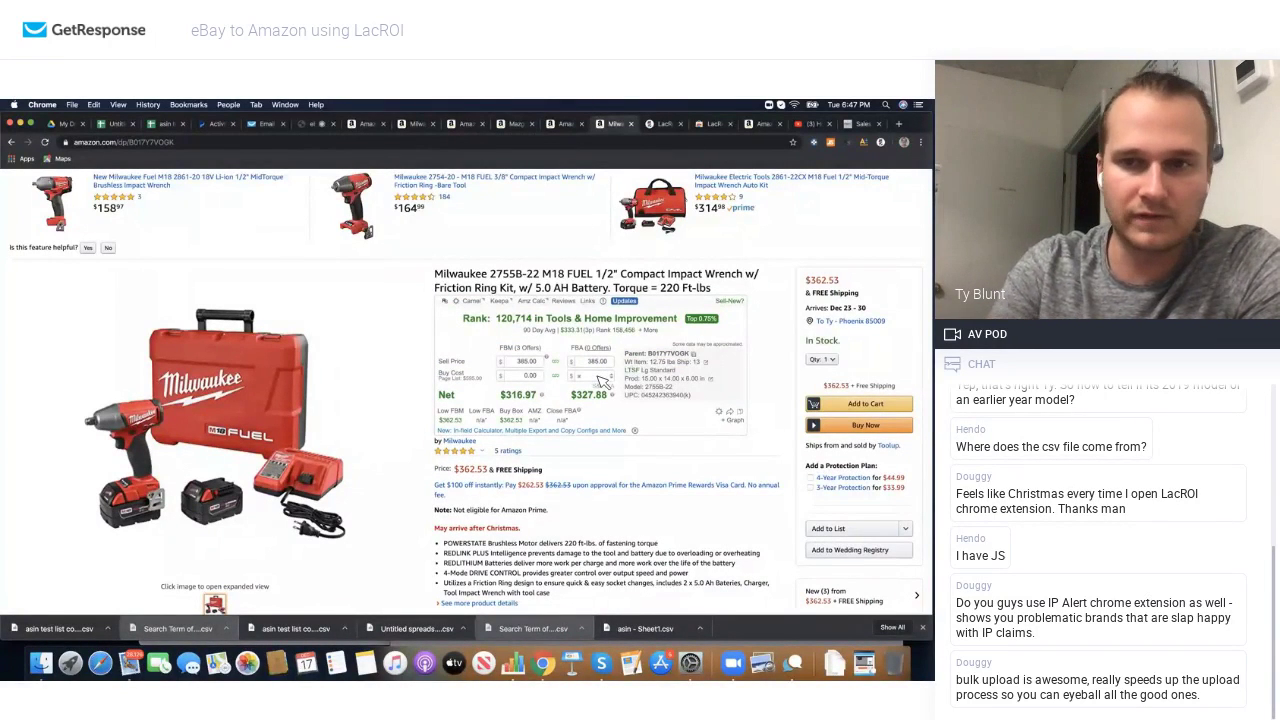
type("245")
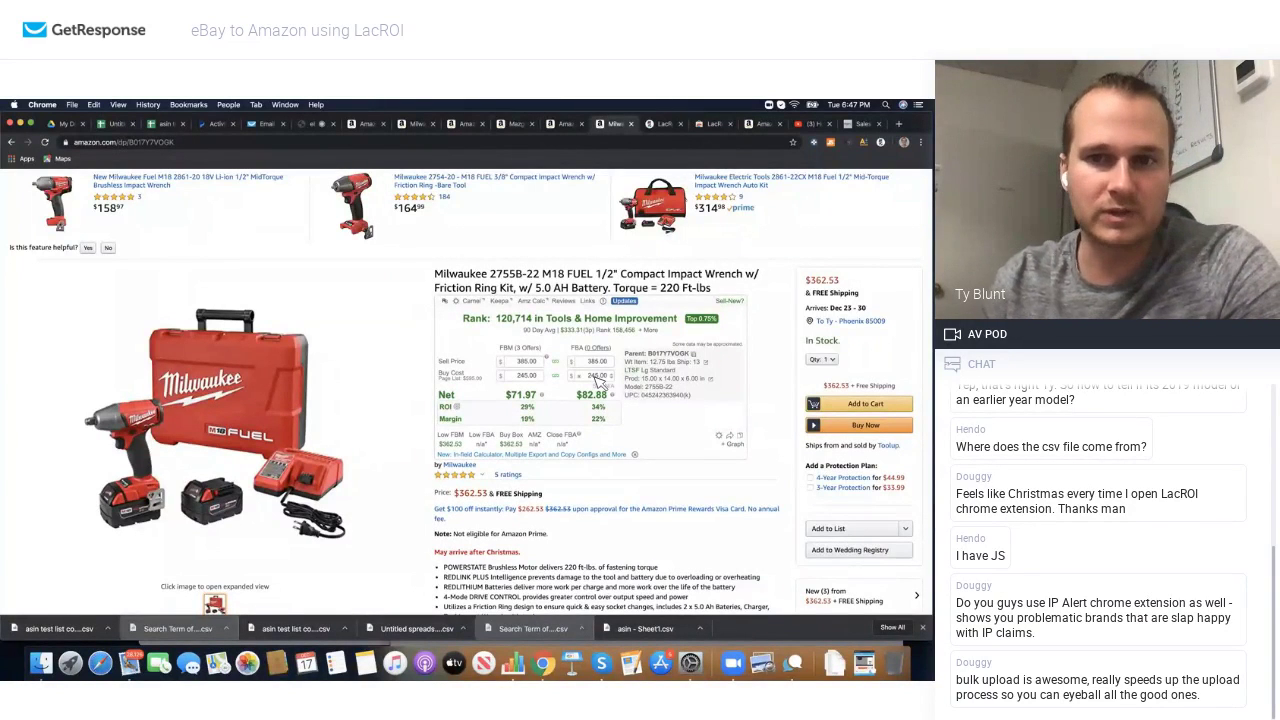
mouse_move(588, 398)
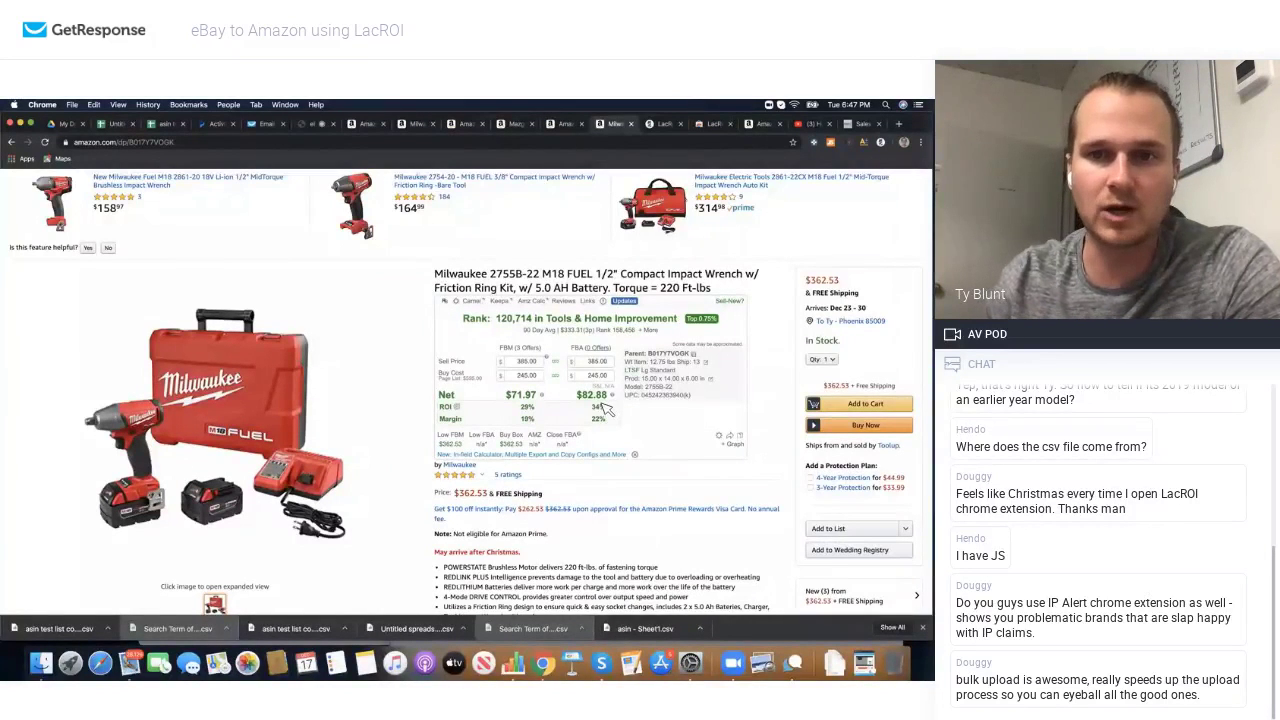
scroll(604, 410, "down", 1)
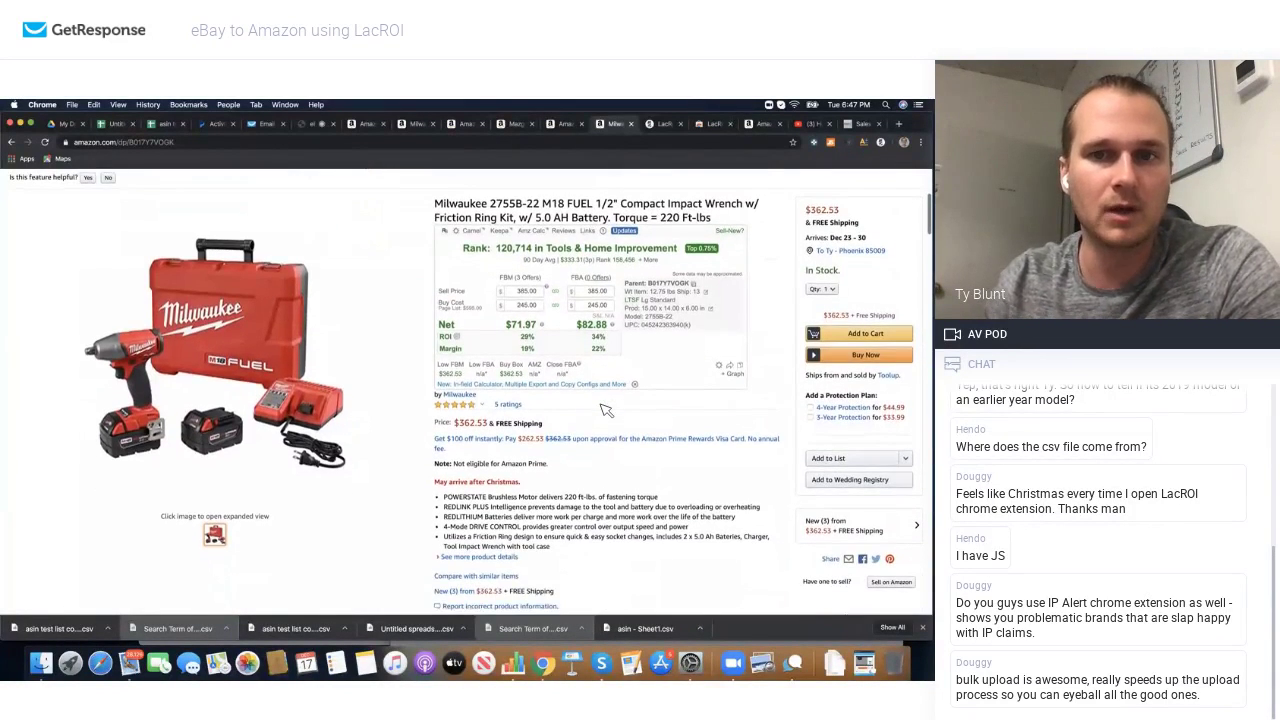
scroll(510, 428, "down", 3)
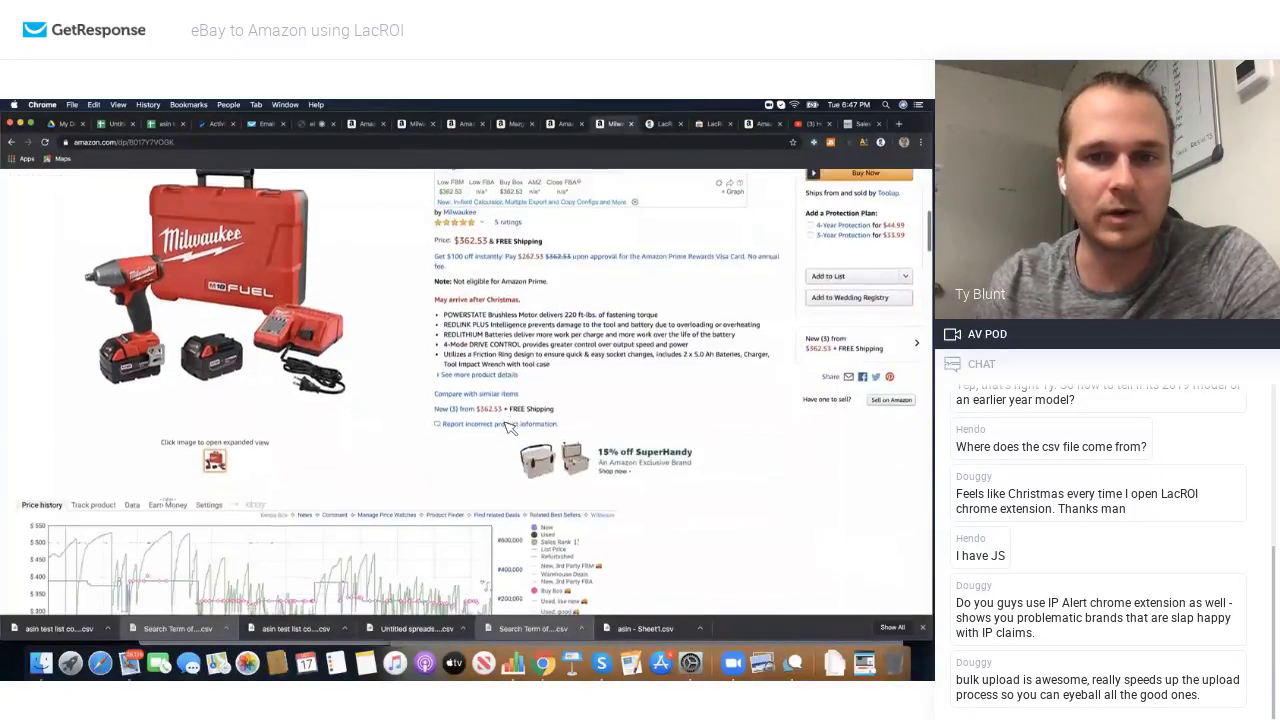
scroll(510, 428, "up", 2)
scroll(510, 428, "up", 1)
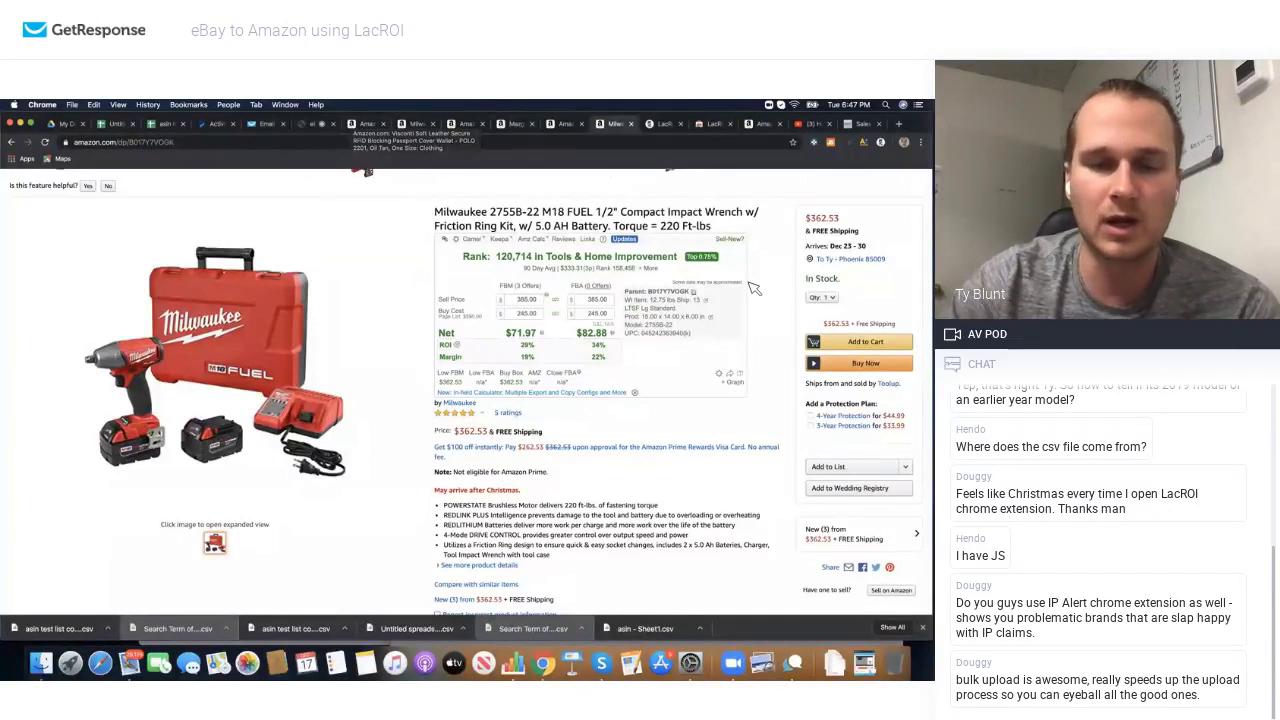
Step: Switch to the GetResponse webinar tab for 'eBay to Amazon using LacROI'
left_click(314, 123)
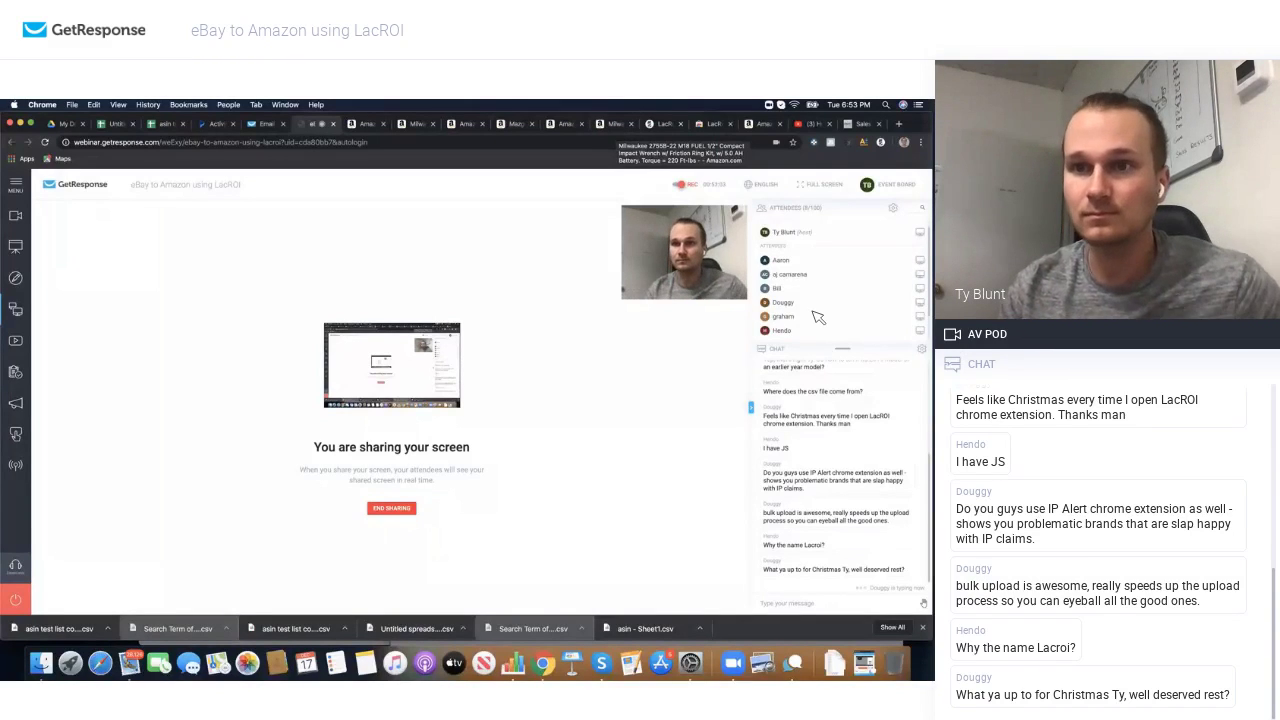
scroll(814, 314, "down", 1)
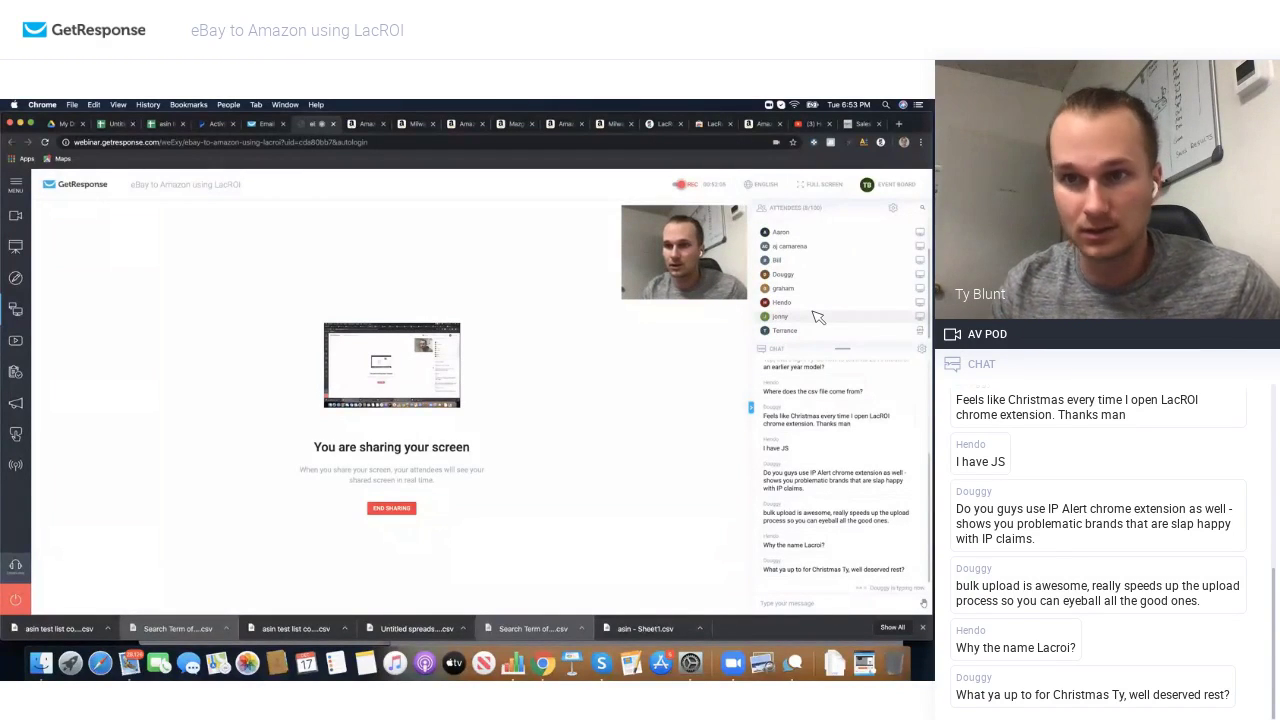
scroll(815, 312, "up", 1)
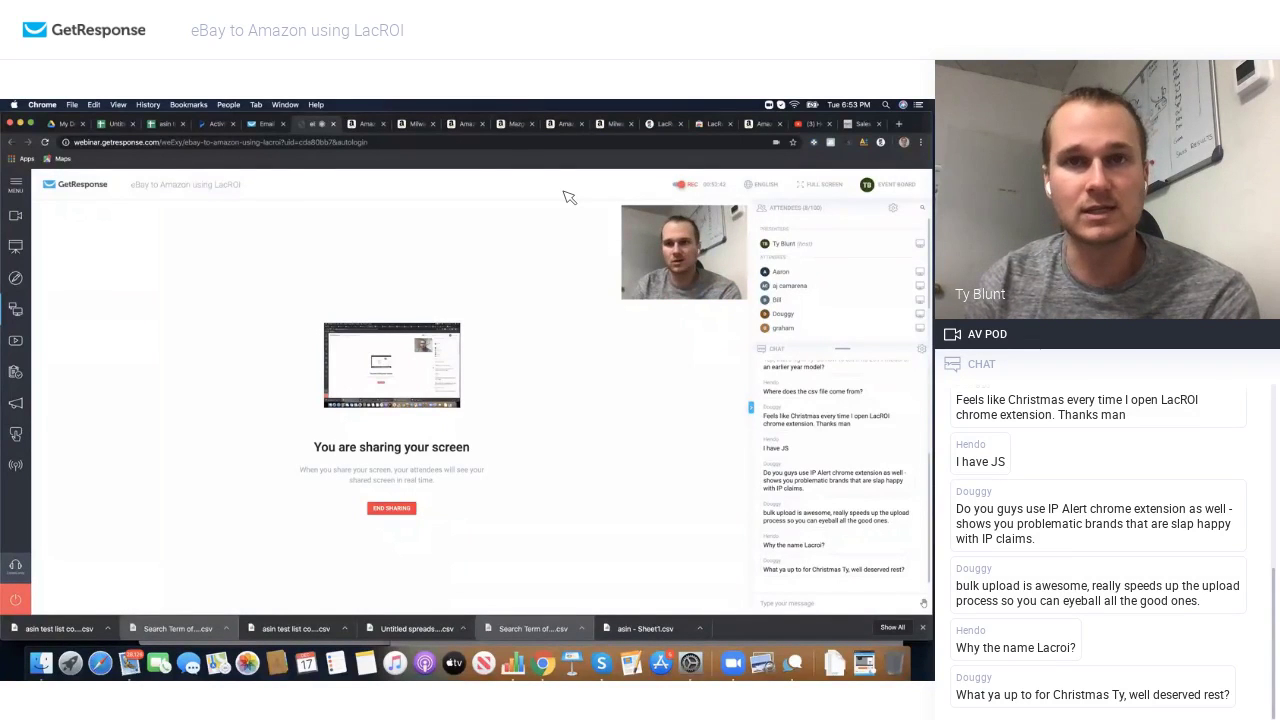
Step: Switch to the Amazon tab and load ebay.com
left_click(465, 126)
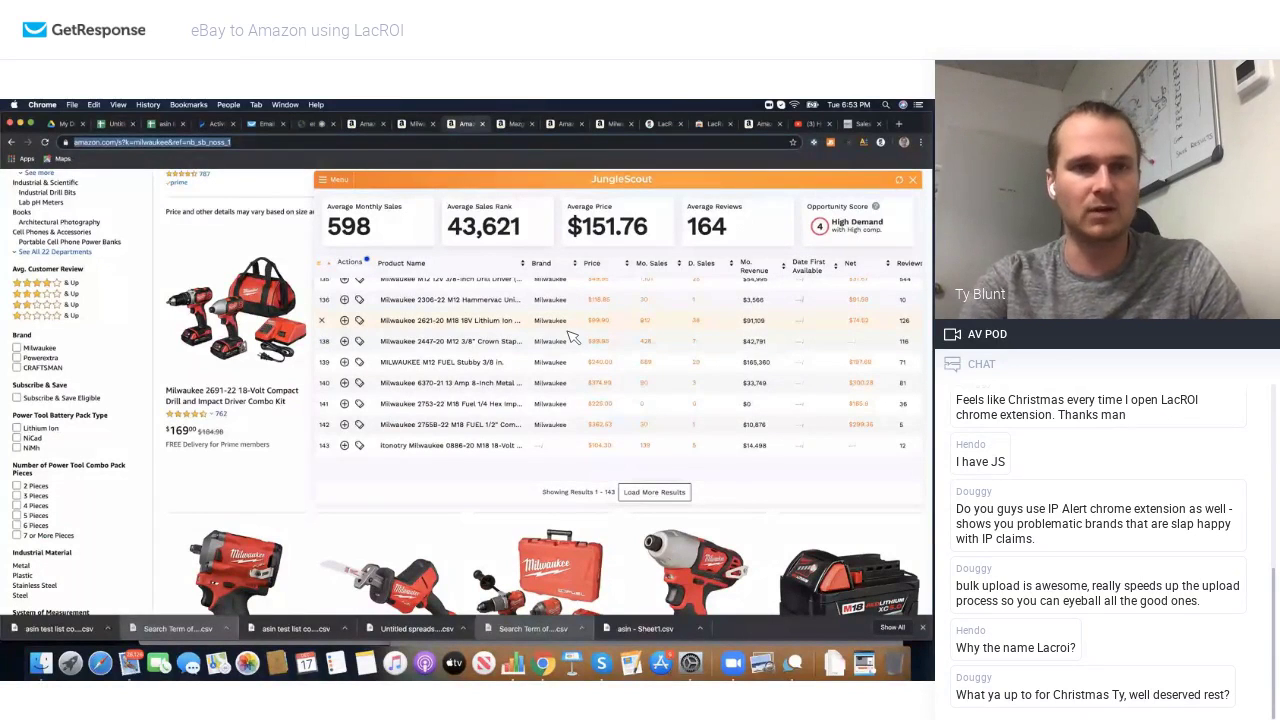
type("ebay.com")
key("Return")
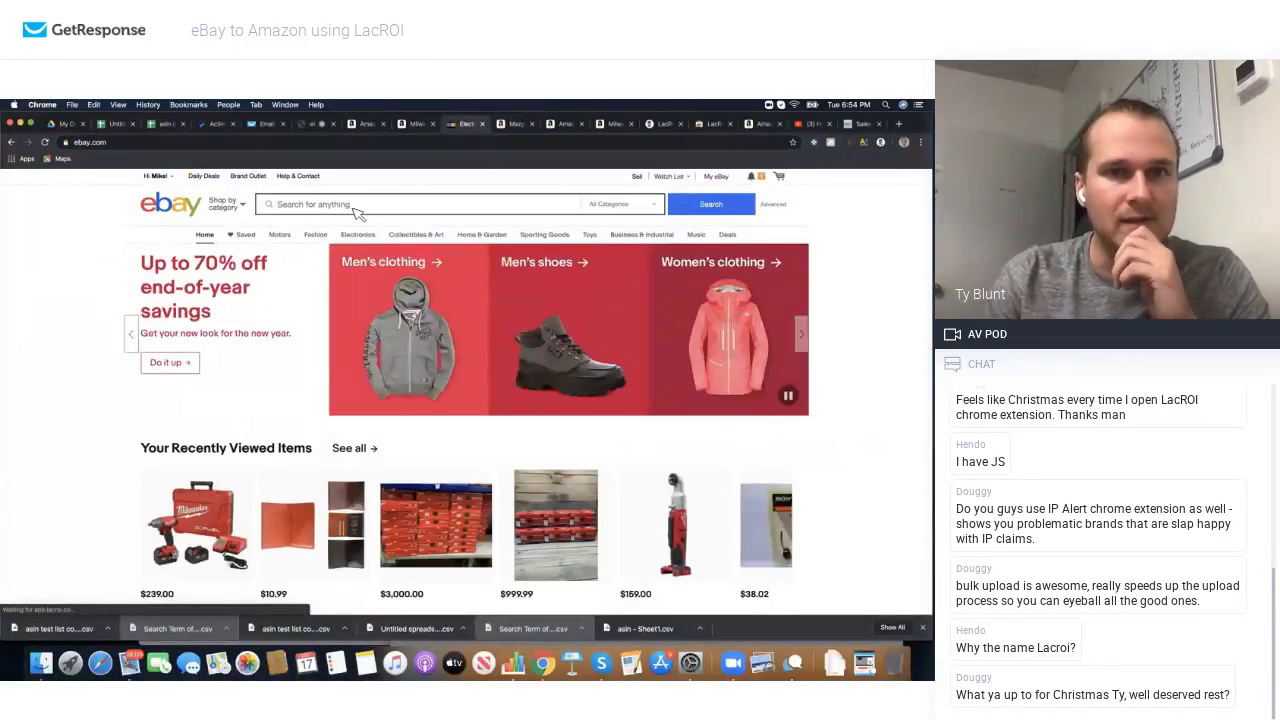
Step: Search eBay for 'lot' and scroll through the newest listings
left_click(356, 212)
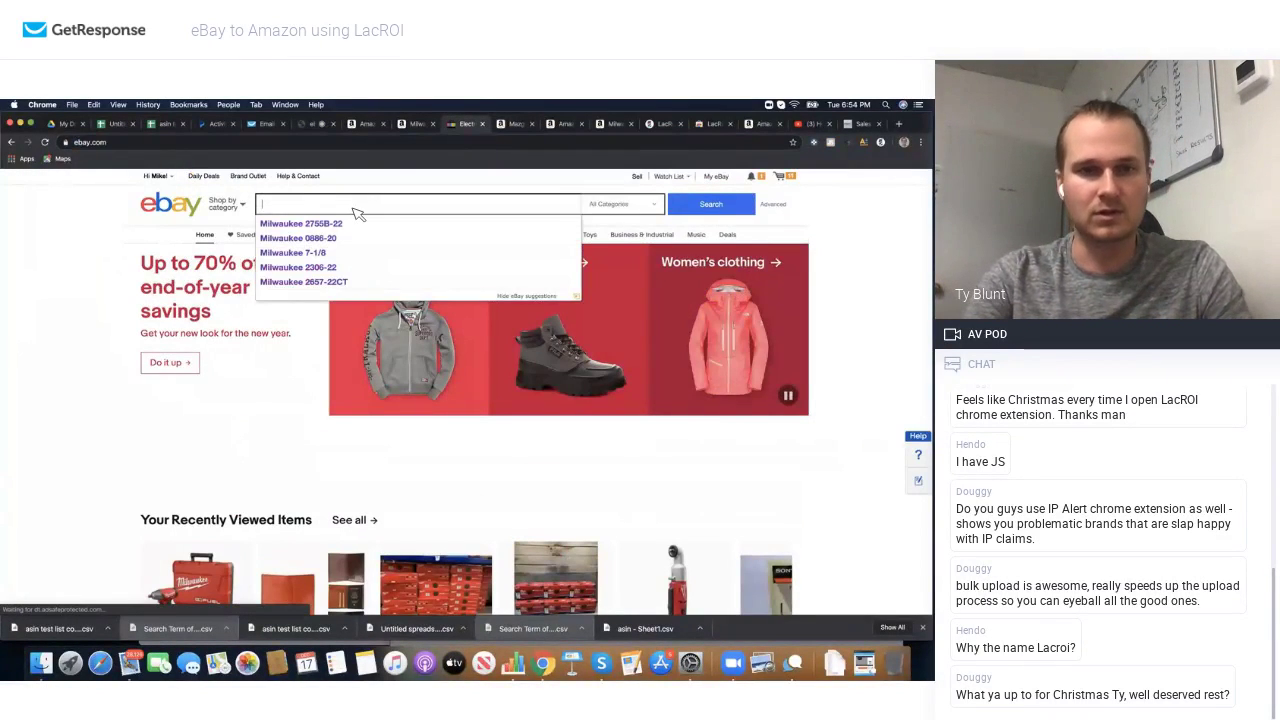
type("lot")
key("Return")
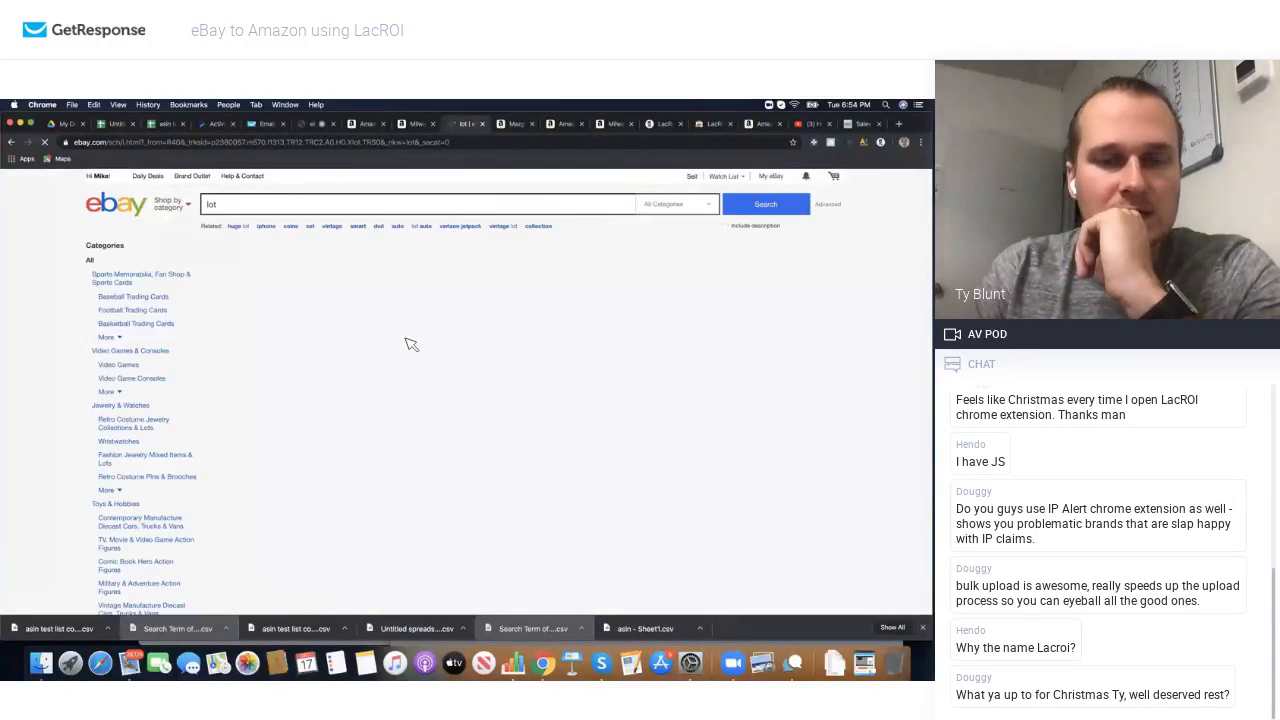
scroll(420, 390, "down", 5)
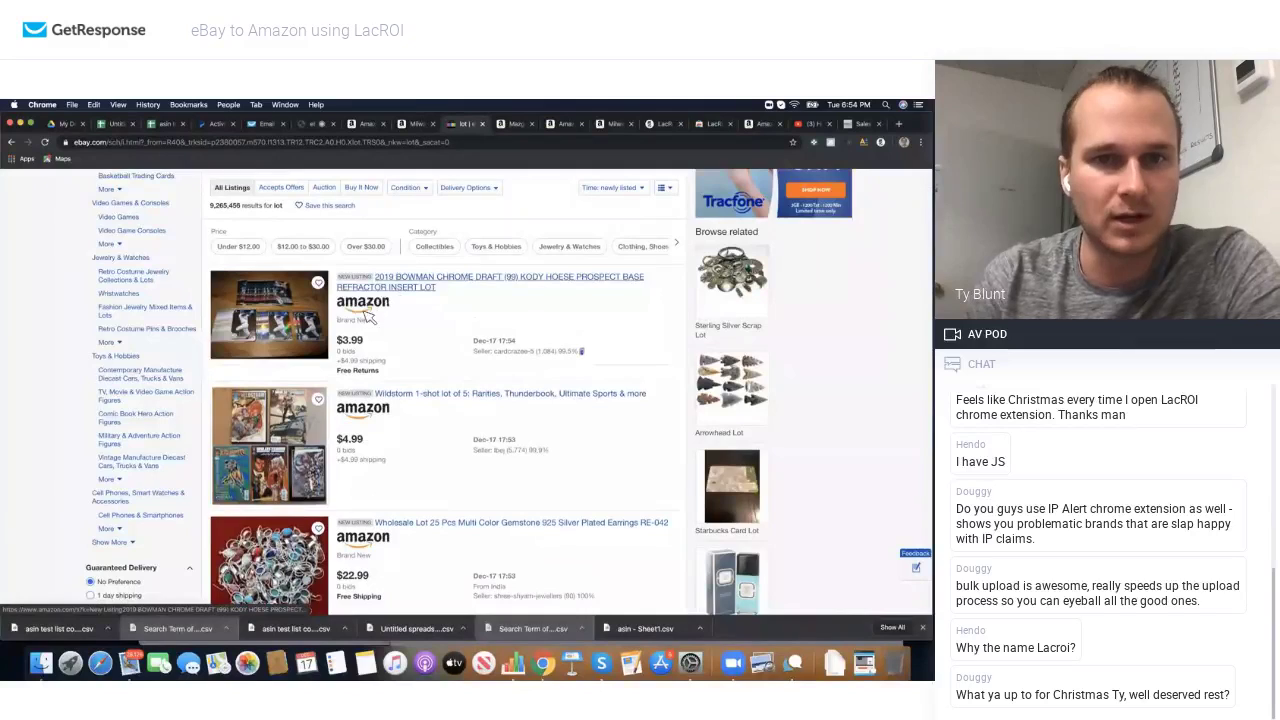
scroll(375, 388, "down", 4)
scroll(375, 388, "down", 5)
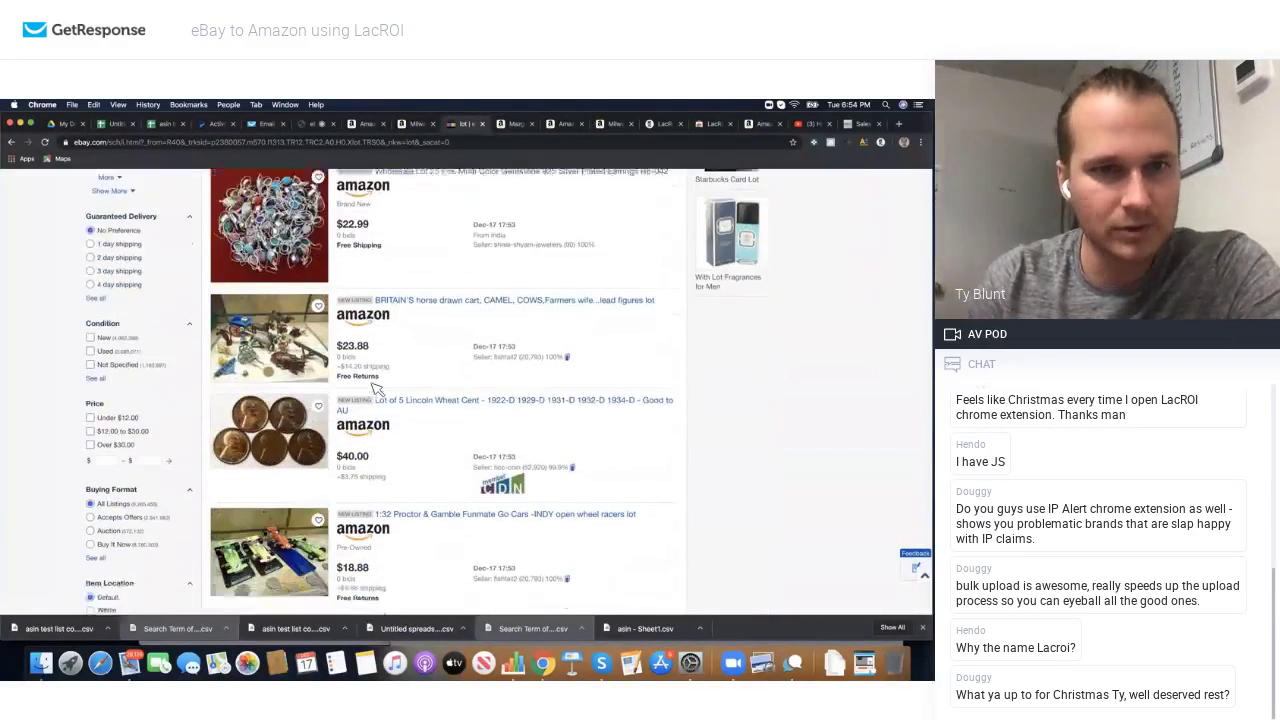
scroll(375, 388, "down", 10)
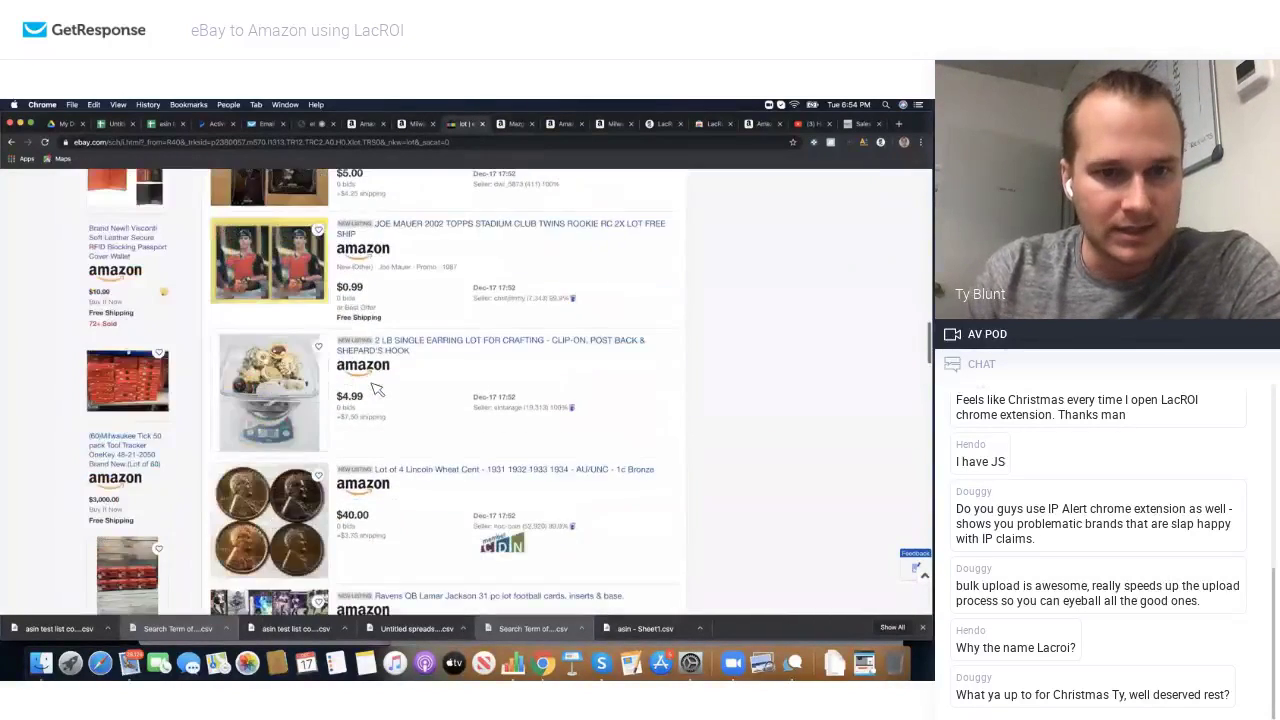
scroll(375, 388, "up", 15)
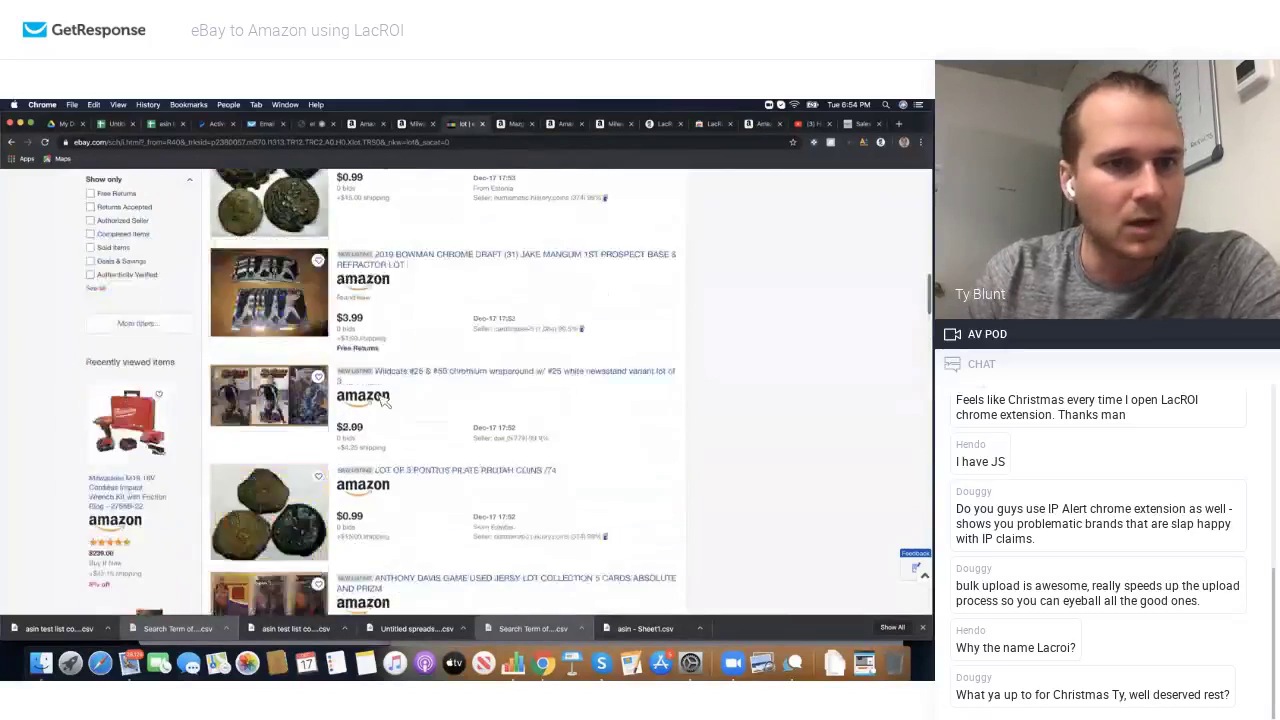
scroll(382, 398, "down", 2)
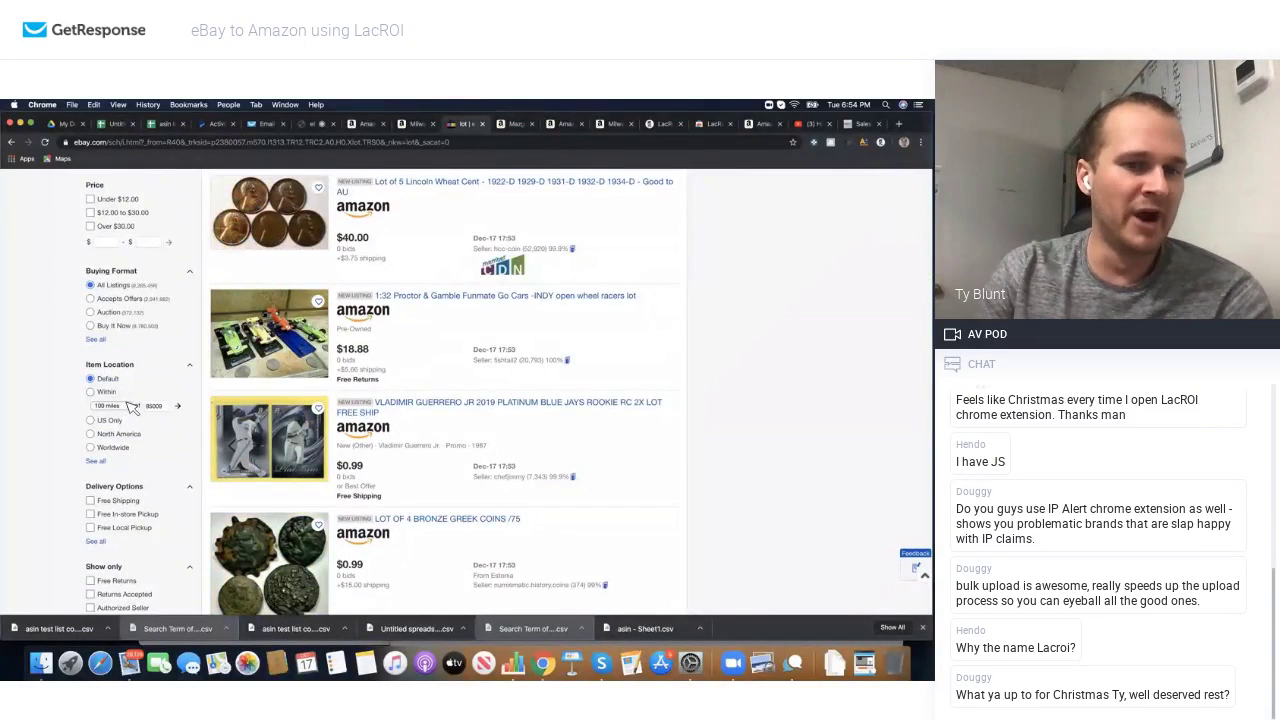
scroll(130, 406, "down", 3)
scroll(133, 420, "up", 4)
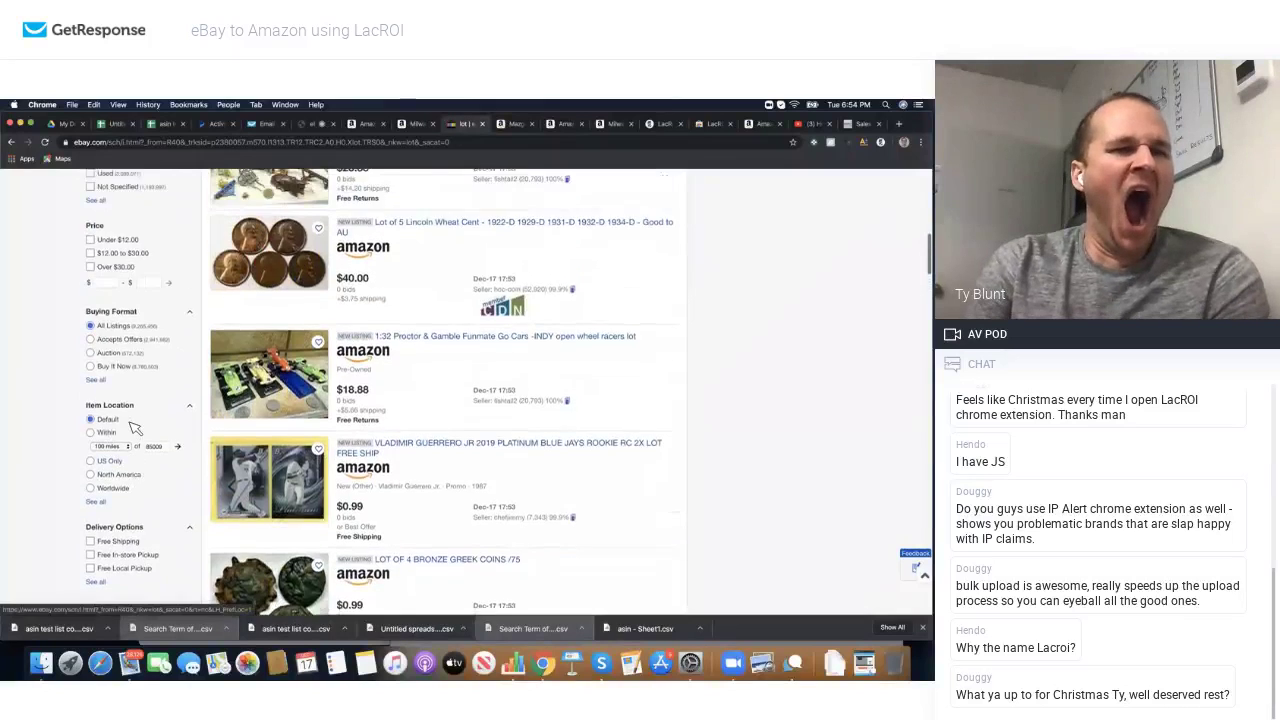
scroll(135, 428, "up", 2)
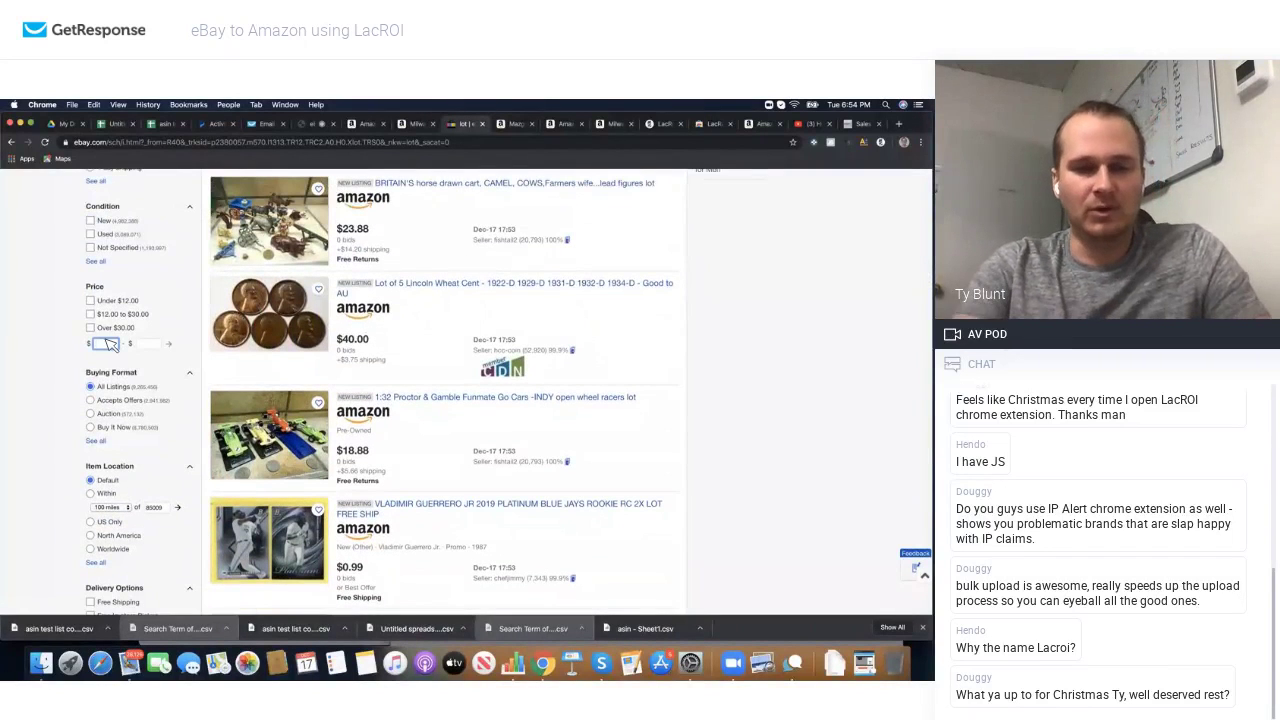
Step: Limit the lot results to new-condition items priced $300 to $10,000
type("300")
left_click(147, 345)
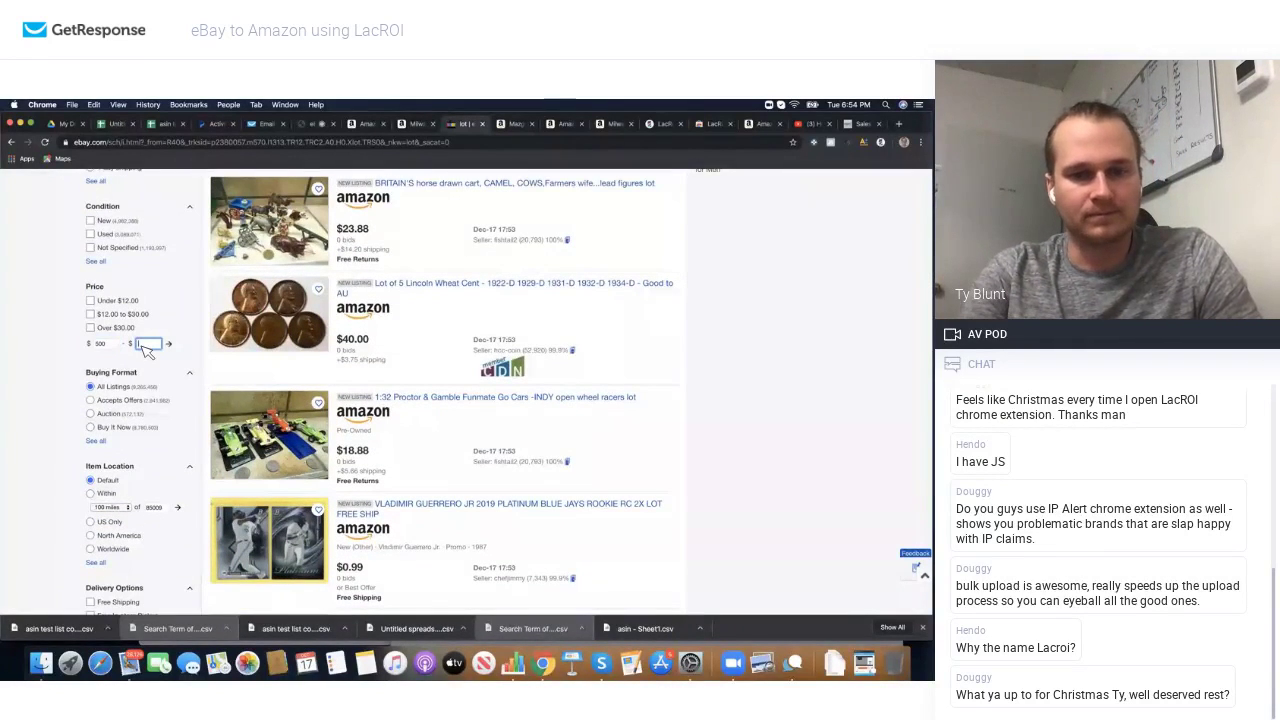
type("10000")
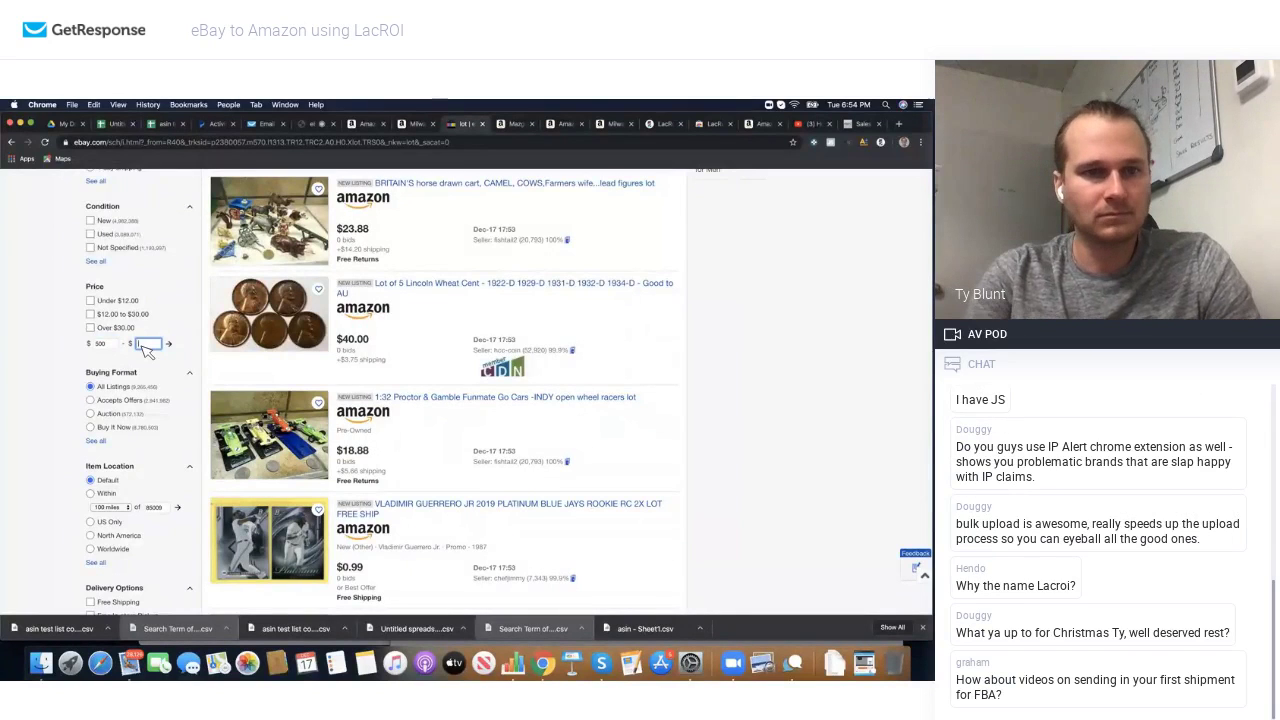
left_click(170, 344)
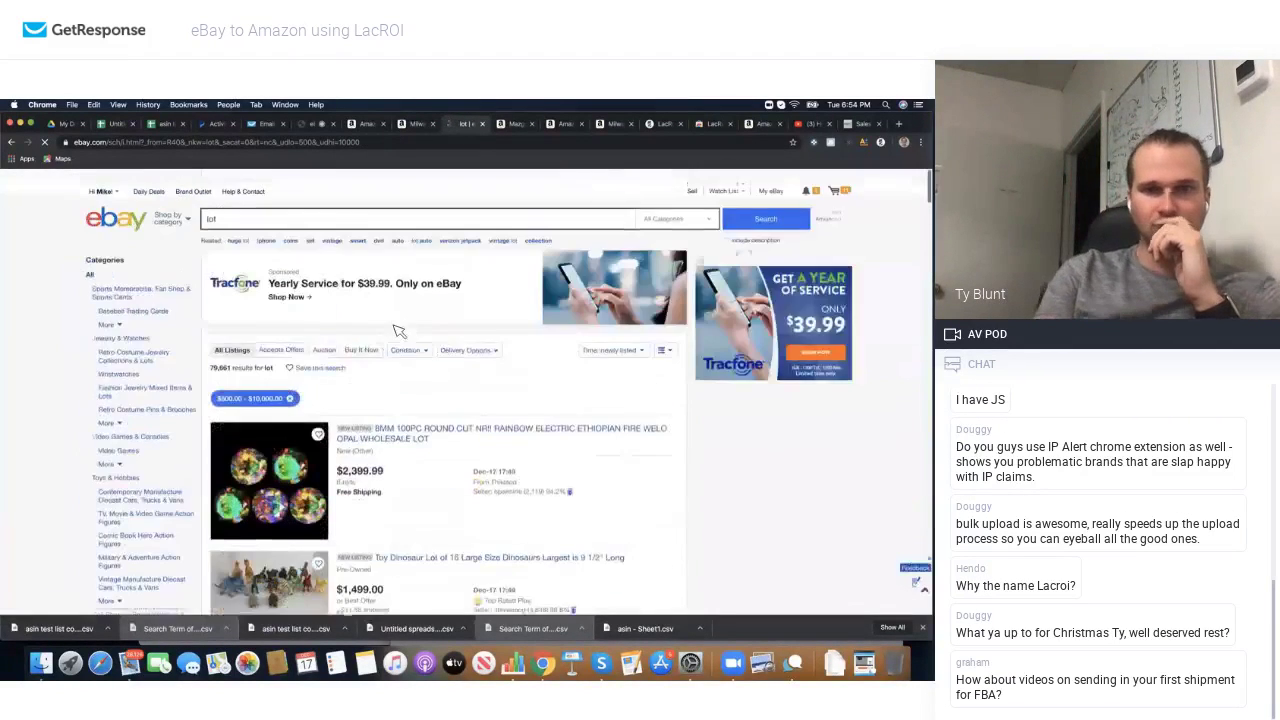
left_click(409, 335)
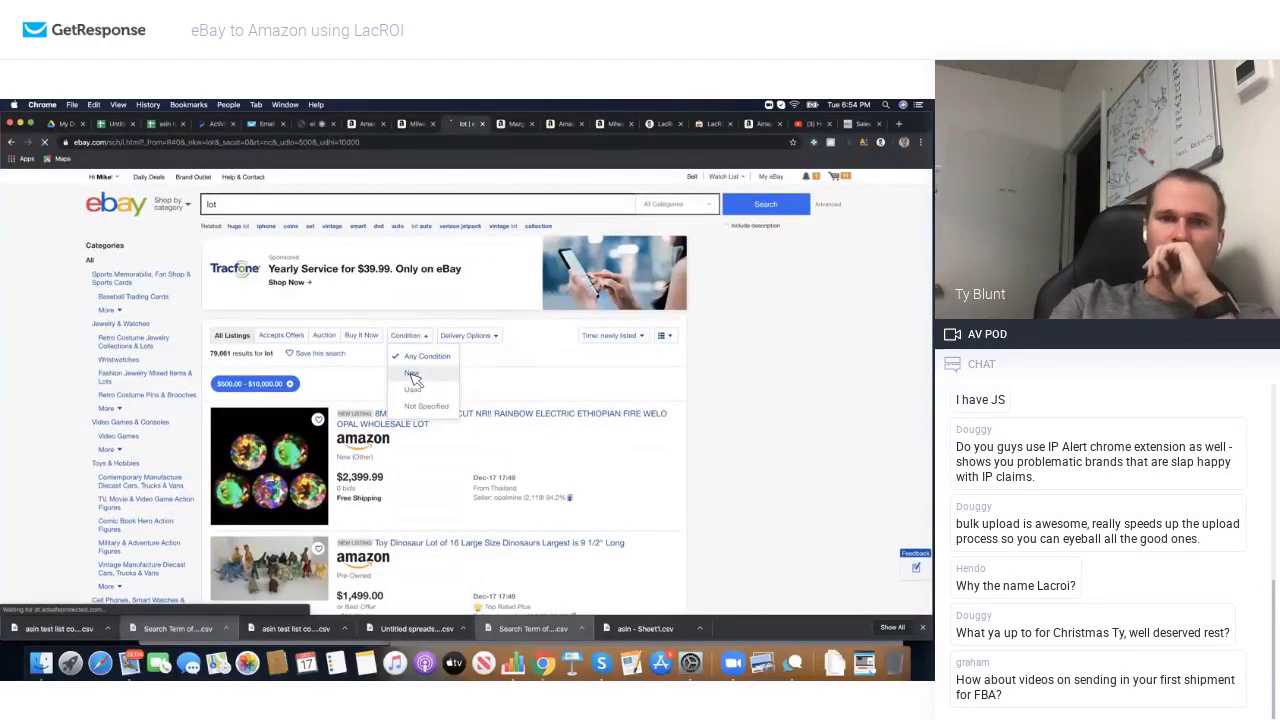
left_click(413, 377)
Step: Browse the filtered new-condition lot listings for candidates
scroll(416, 440, "down", 5)
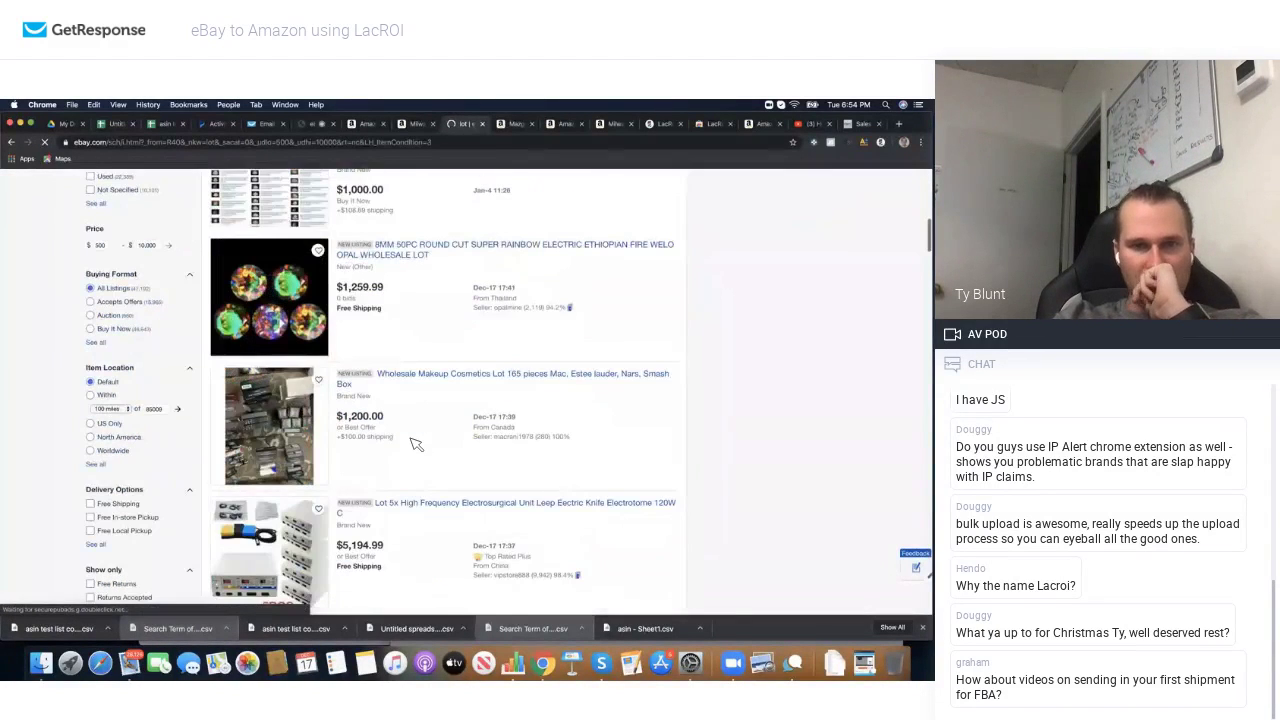
scroll(416, 442, "down", 3)
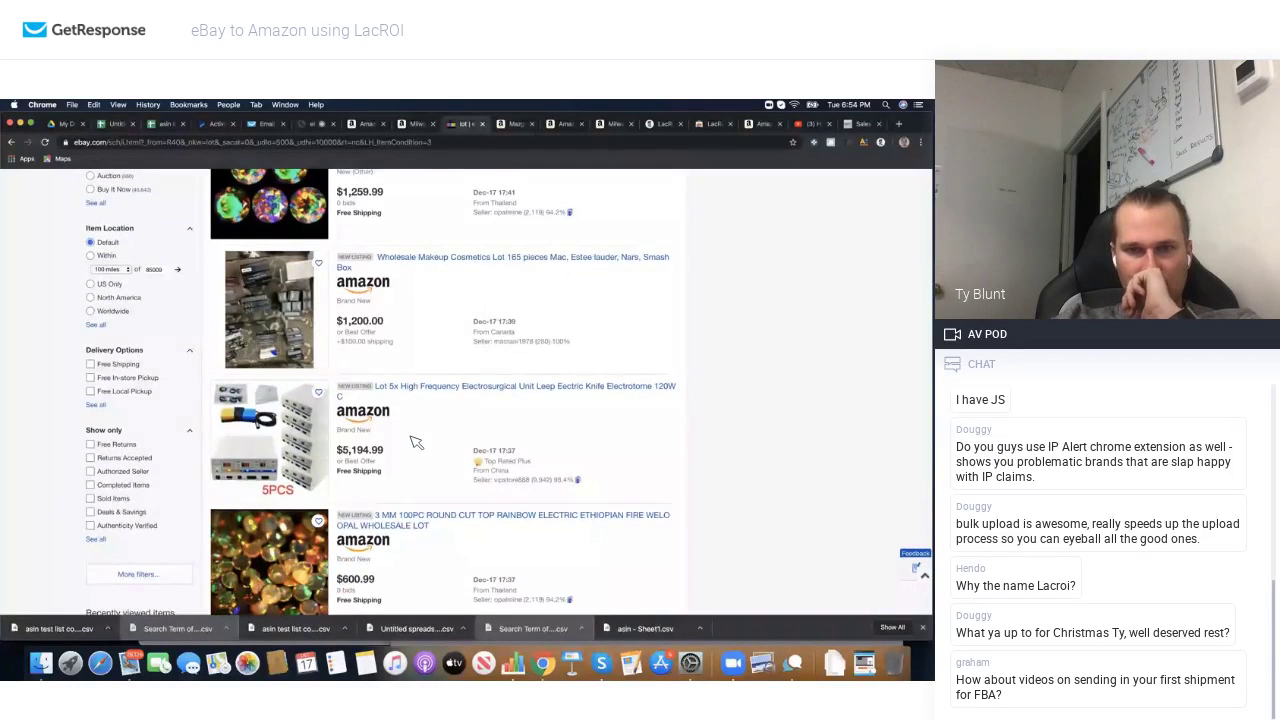
scroll(416, 442, "down", 10)
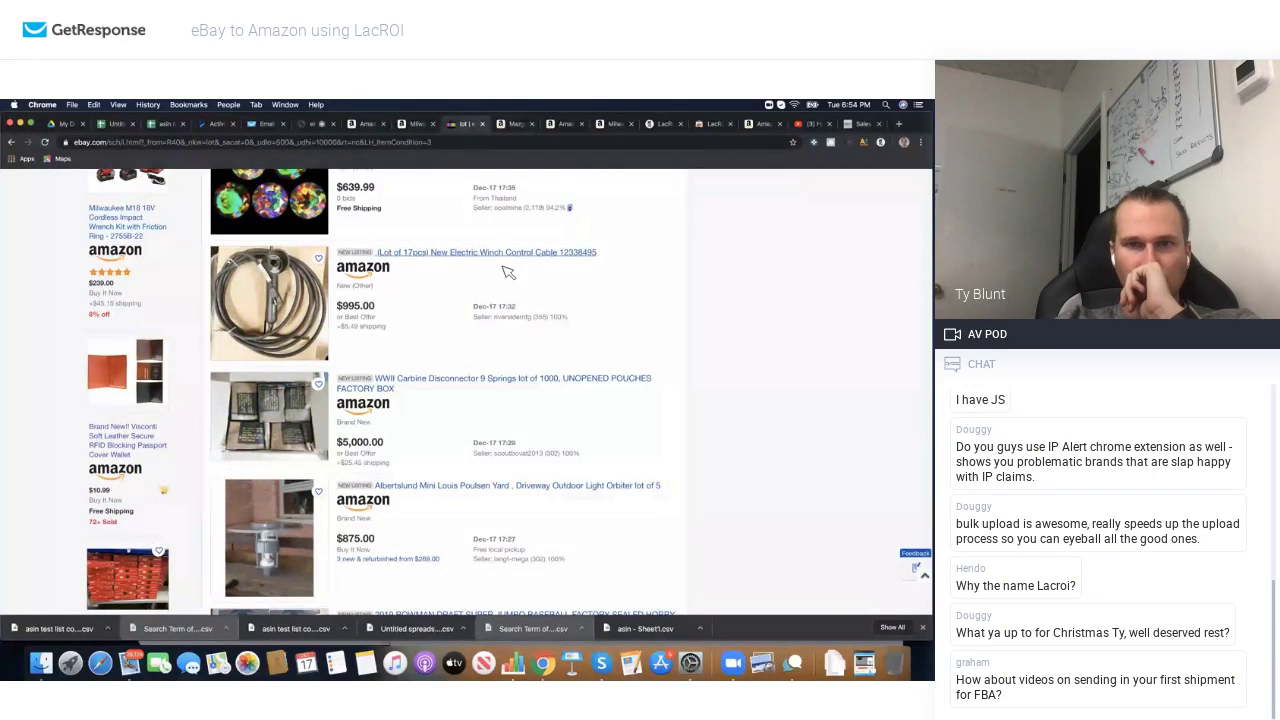
scroll(381, 340, "down", 4)
scroll(381, 340, "down", 4)
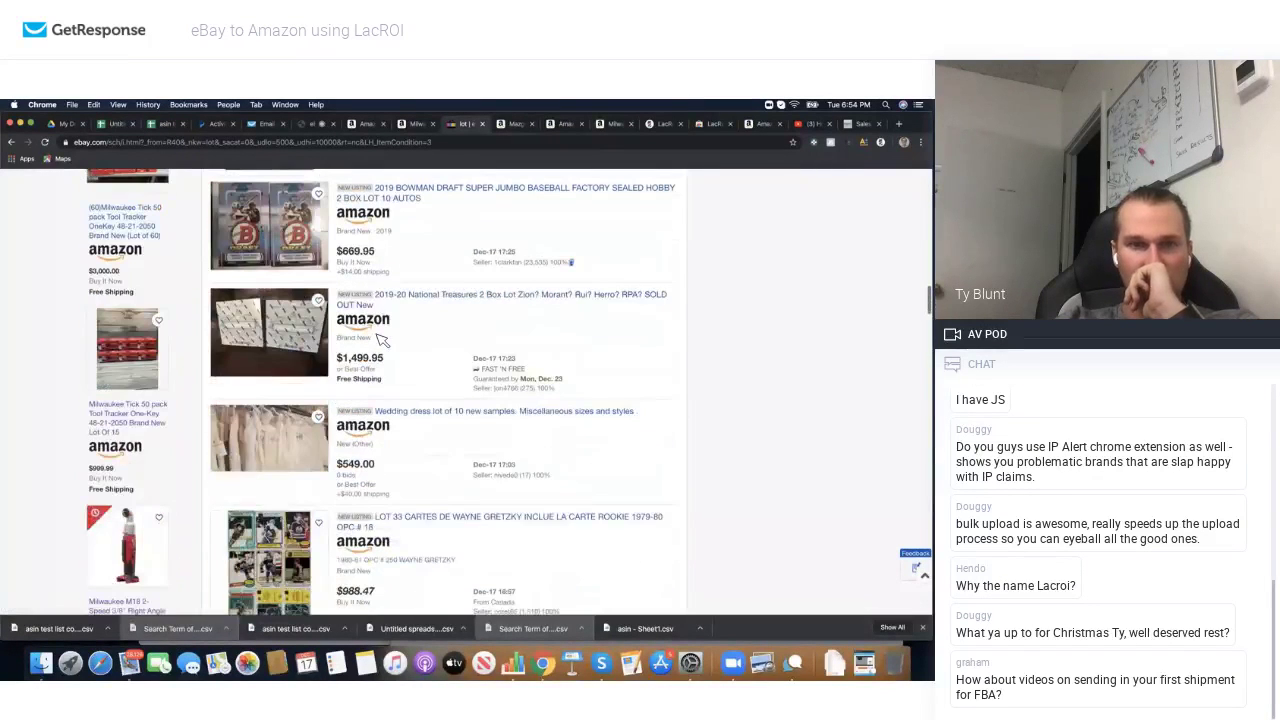
scroll(367, 310, "down", 7)
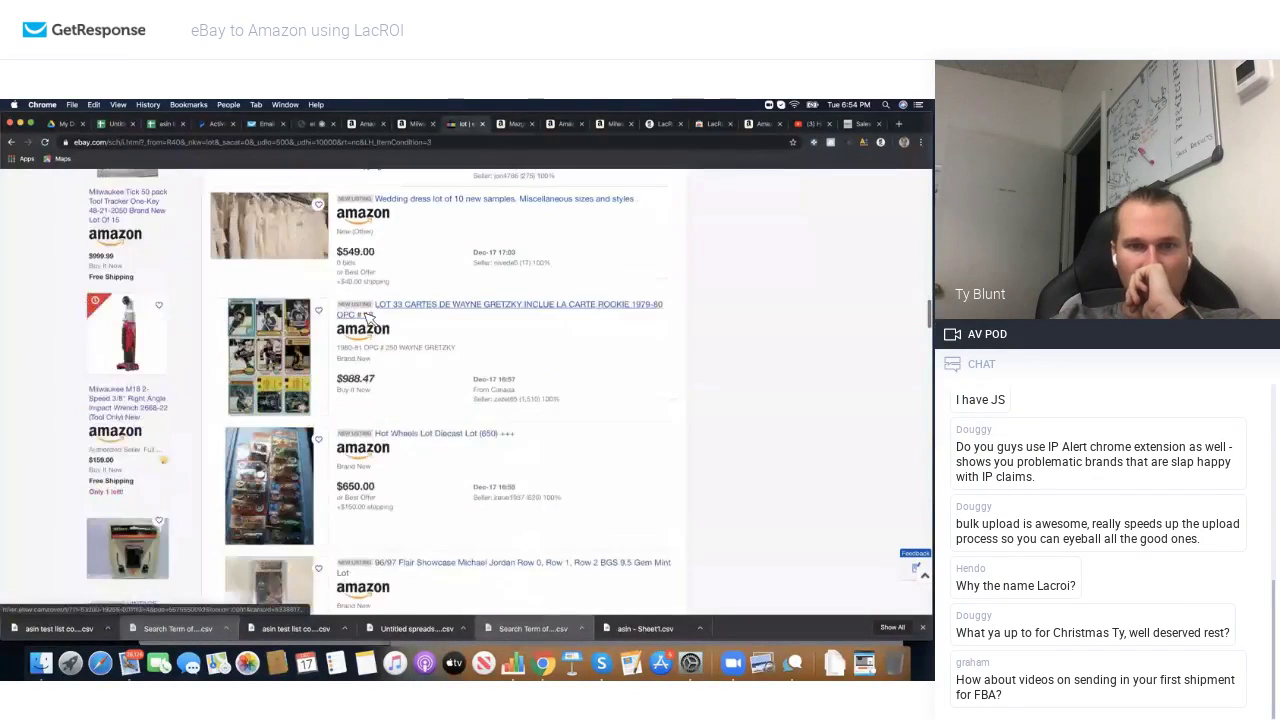
scroll(367, 318, "down", 10)
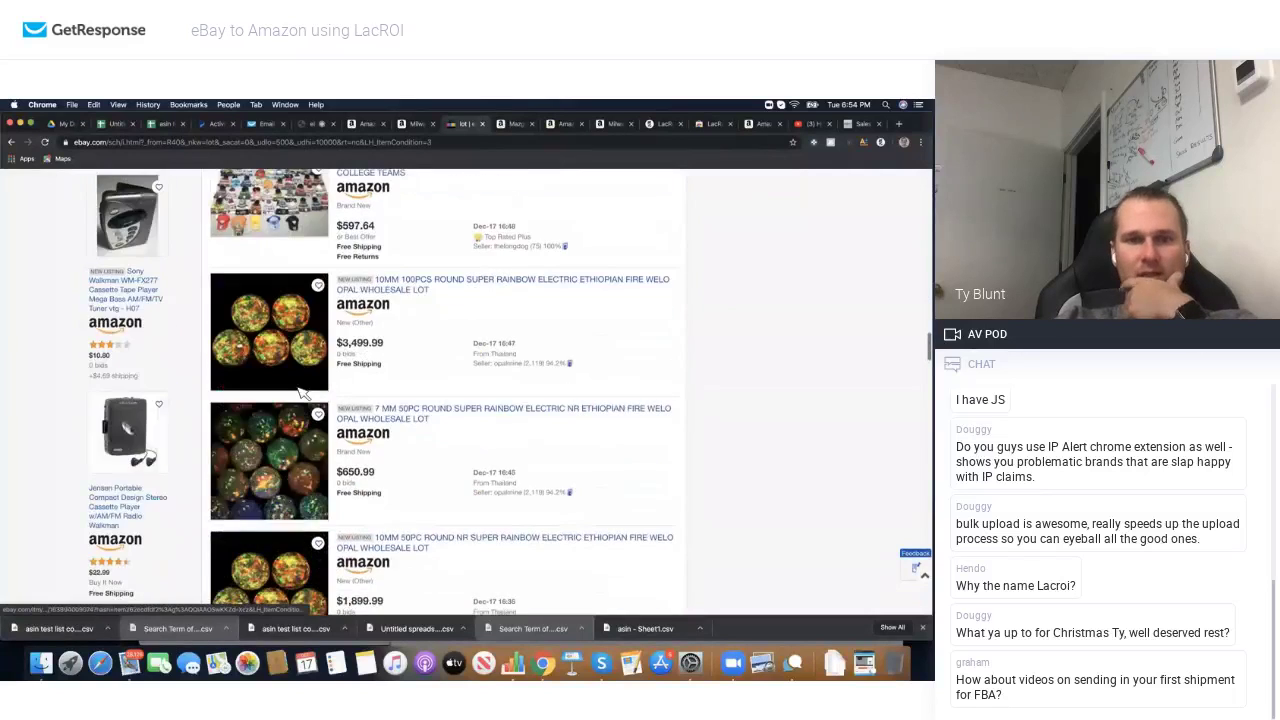
scroll(302, 393, "down", 5)
scroll(302, 393, "up", 6)
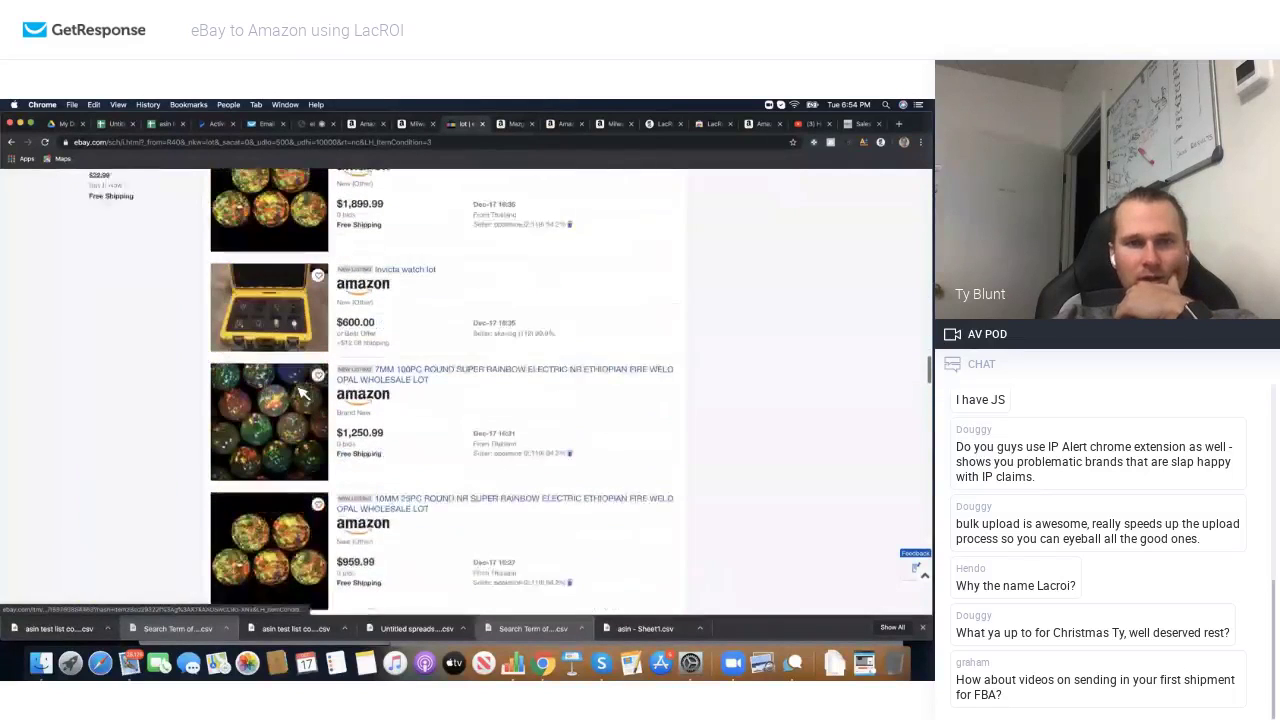
scroll(300, 392, "down", 1)
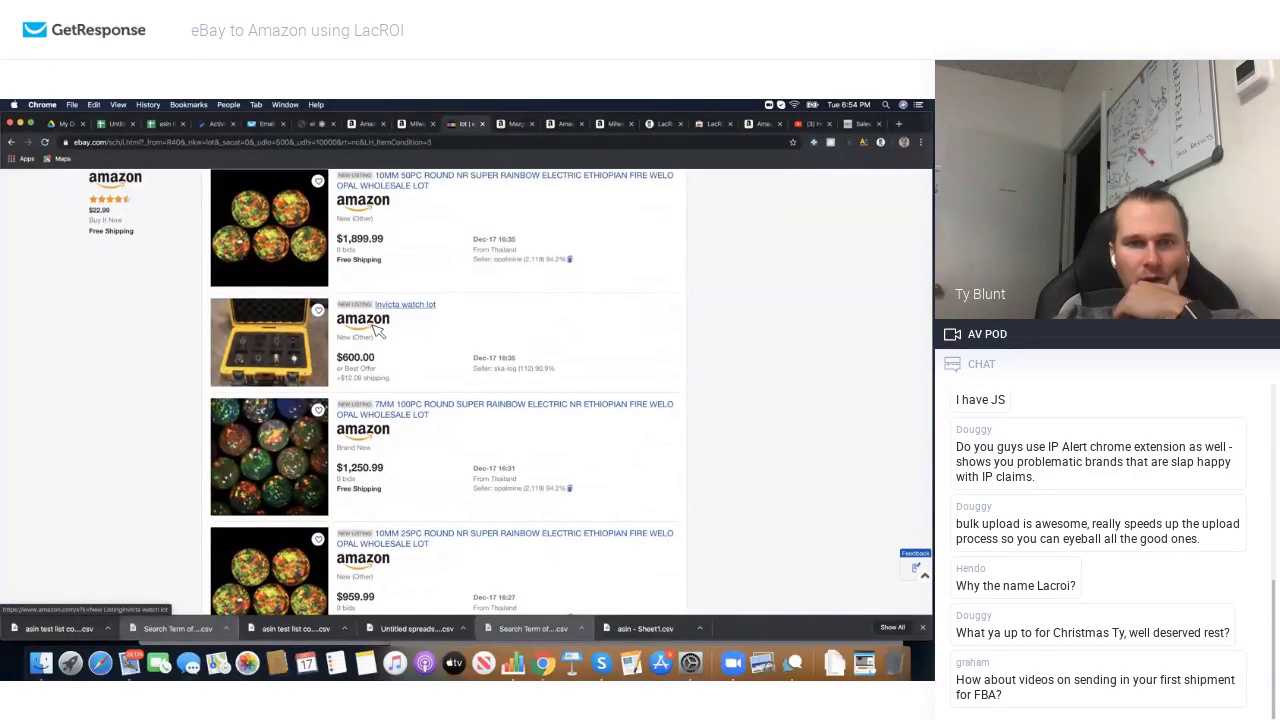
scroll(378, 330, "down", 8)
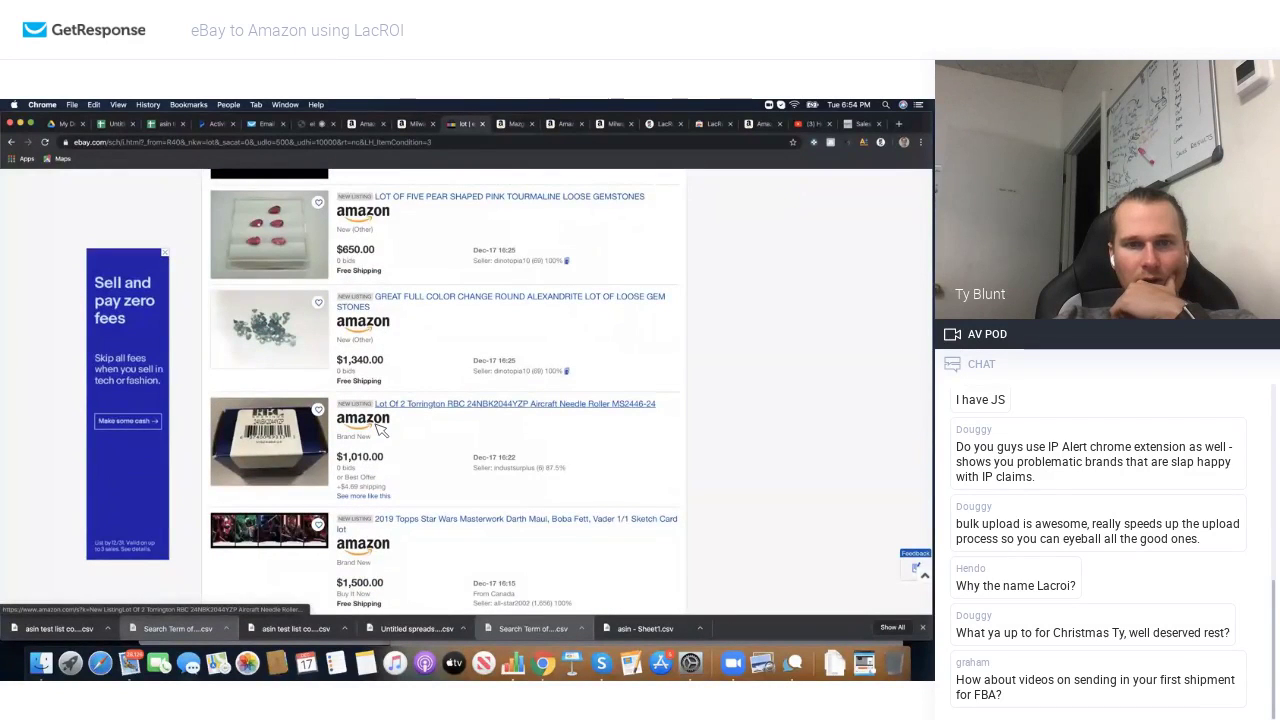
scroll(375, 420, "down", 1)
Step: Search Amazon for the Torrington bearing lot without the 'New Listing Lot Of 2' prefix
left_click(365, 400)
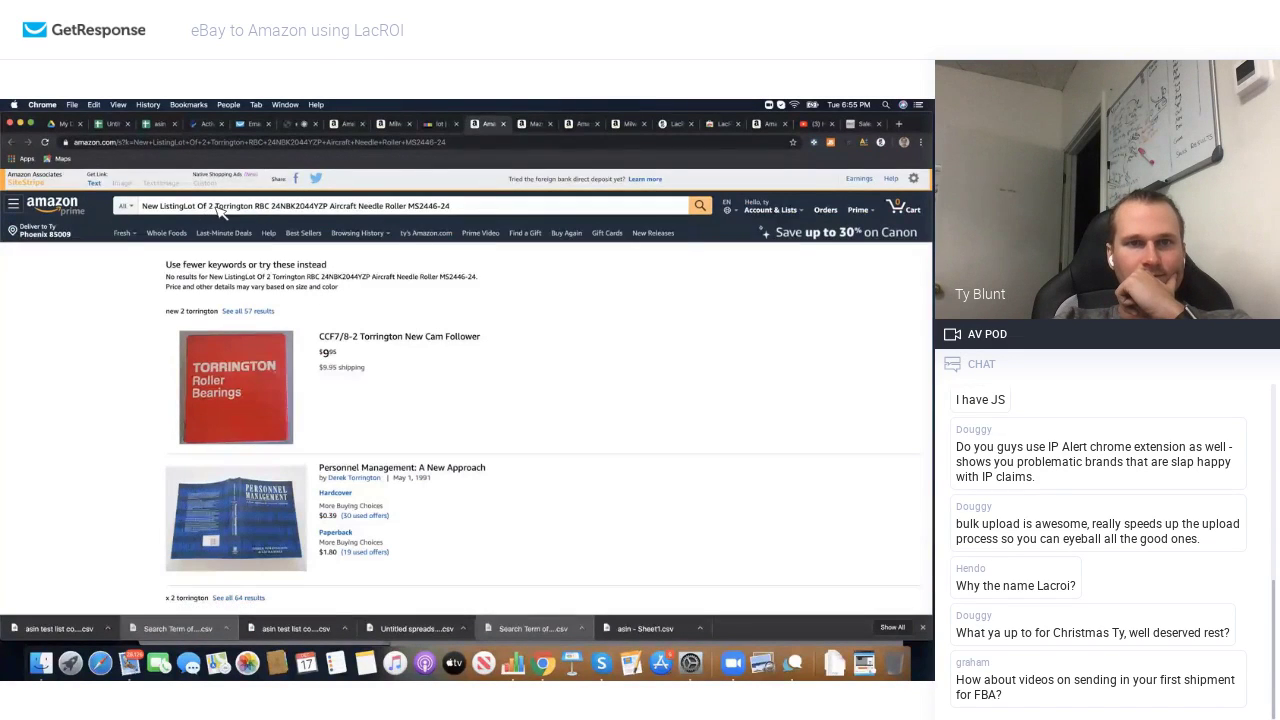
left_click_drag(214, 206, 140, 211)
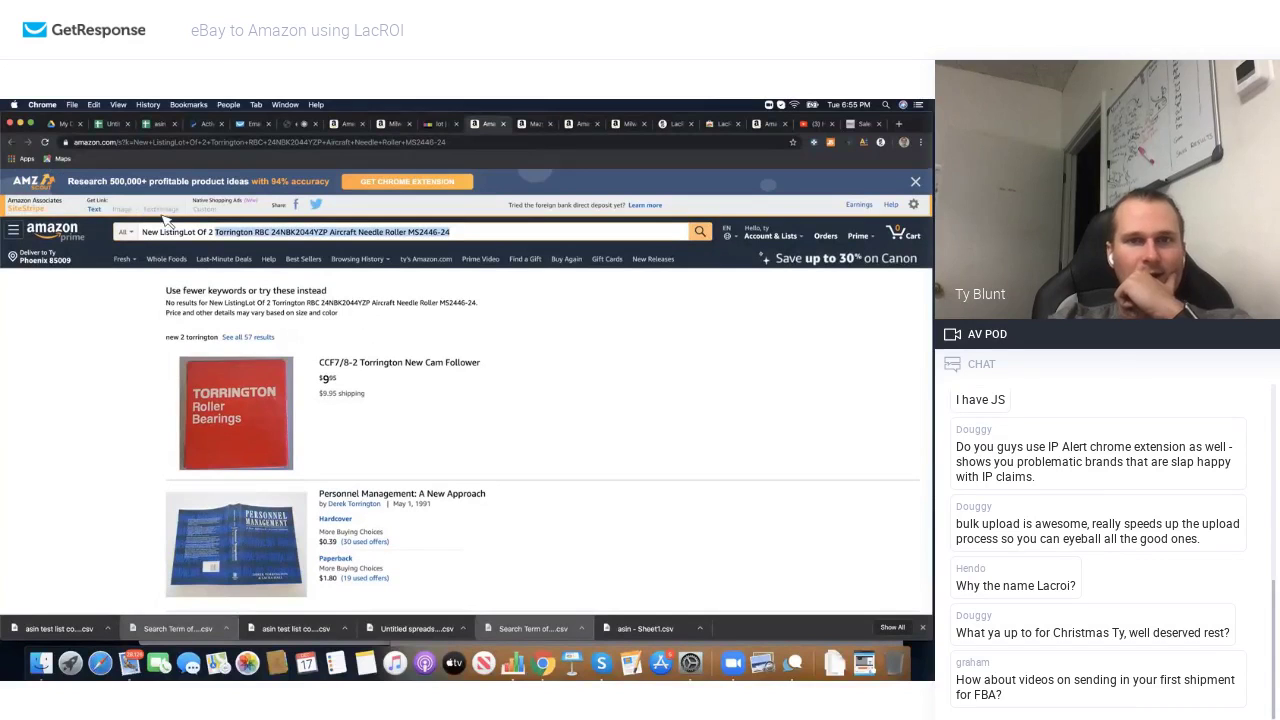
left_click(198, 233)
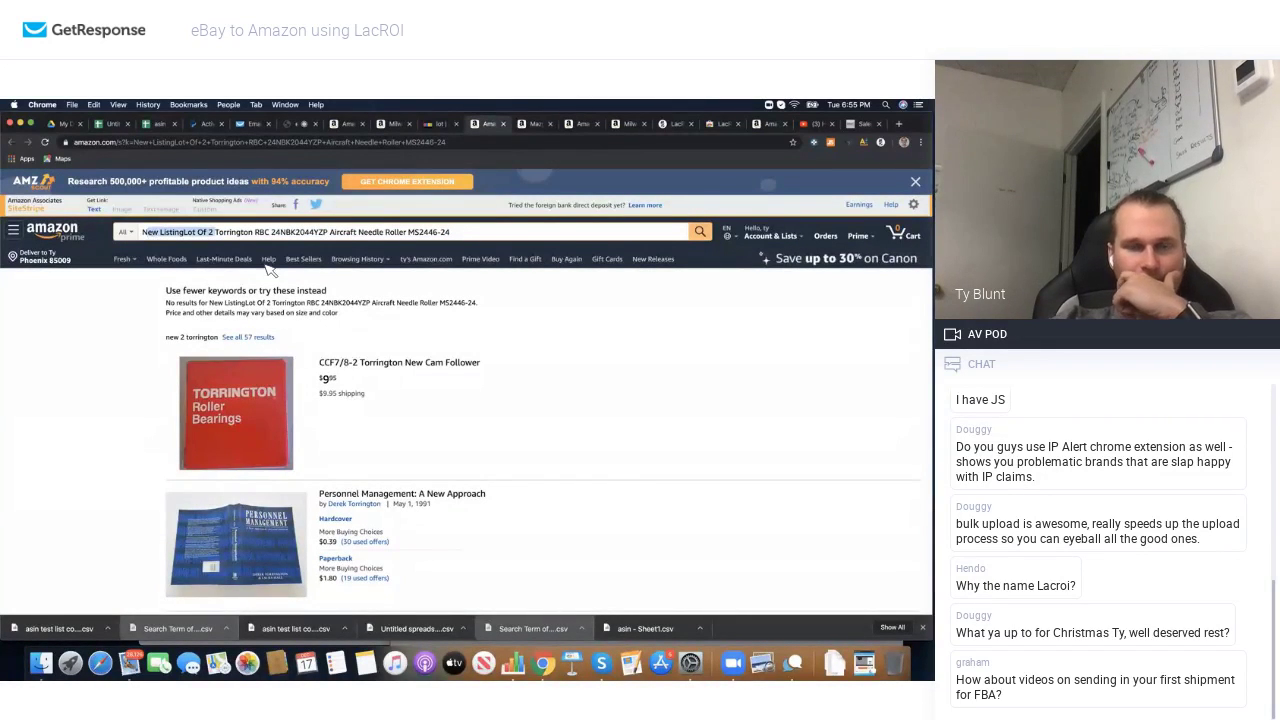
key("BackSpace")
key("Return")
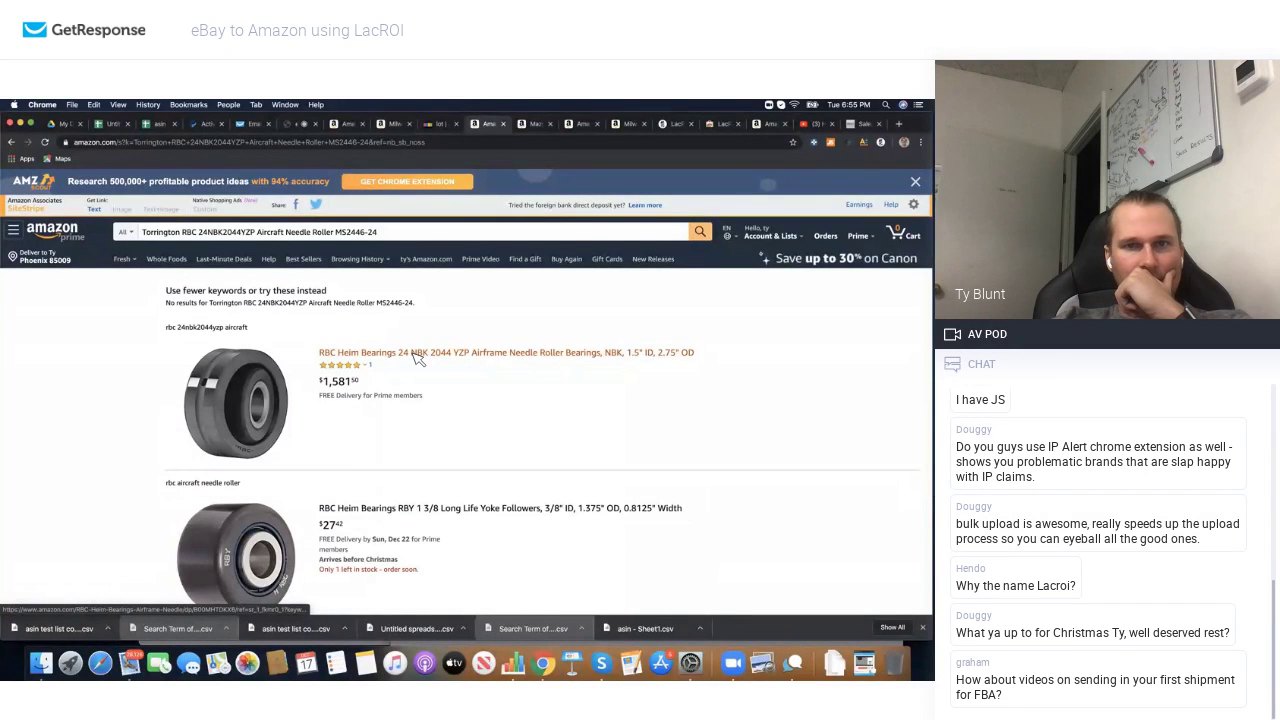
Step: Review the RBC Heim Bearings page, $1,386.94 FBA net at $1,581.50, then return to eBay
left_click(417, 355)
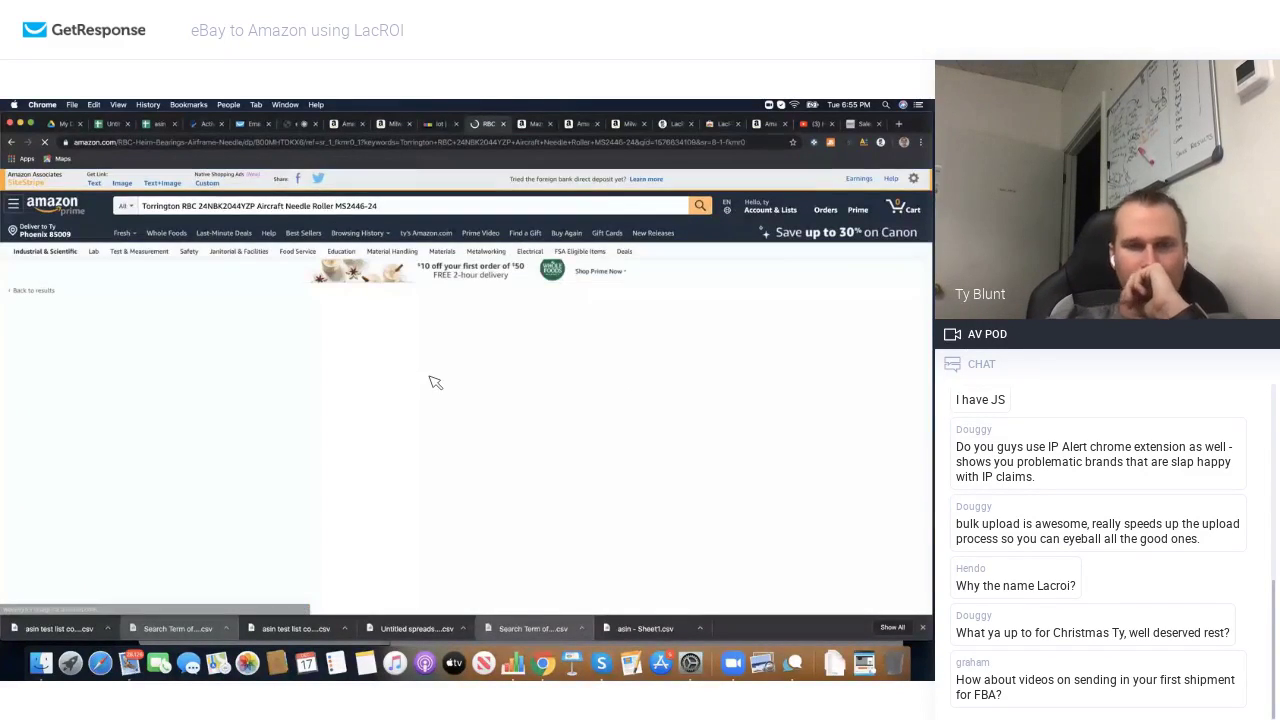
scroll(441, 390, "down", 2)
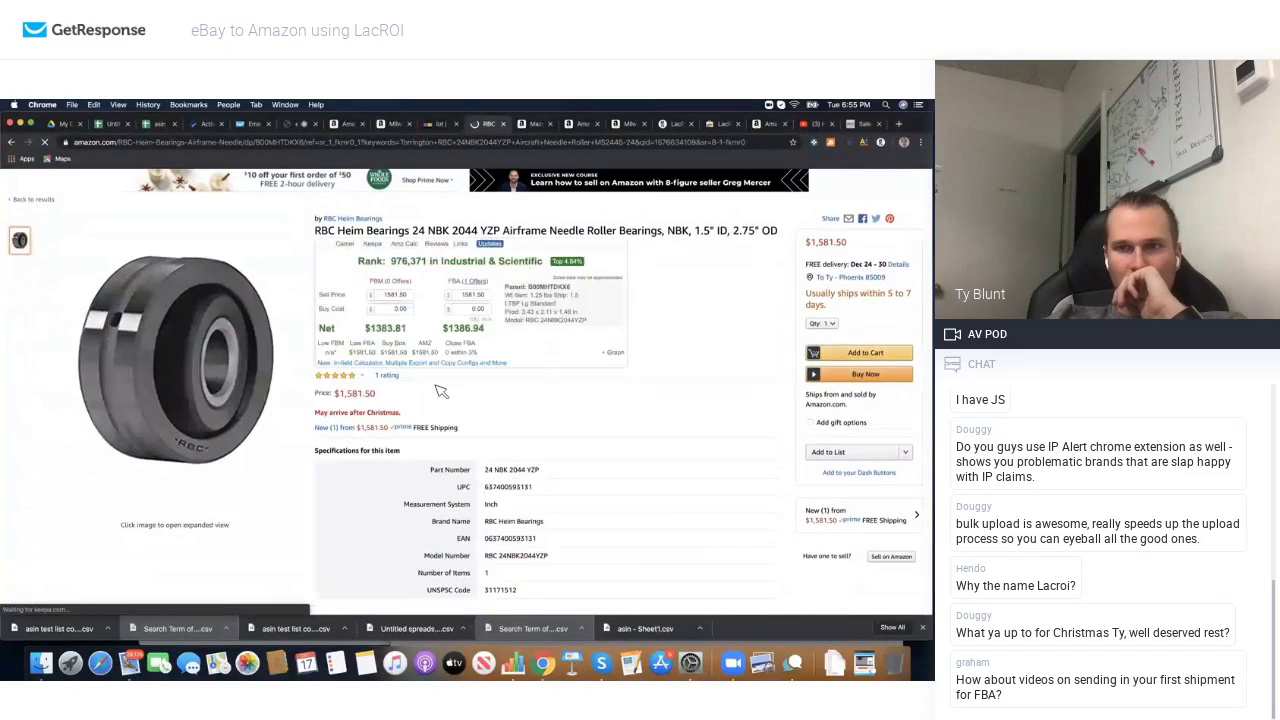
scroll(400, 480, "down", 5)
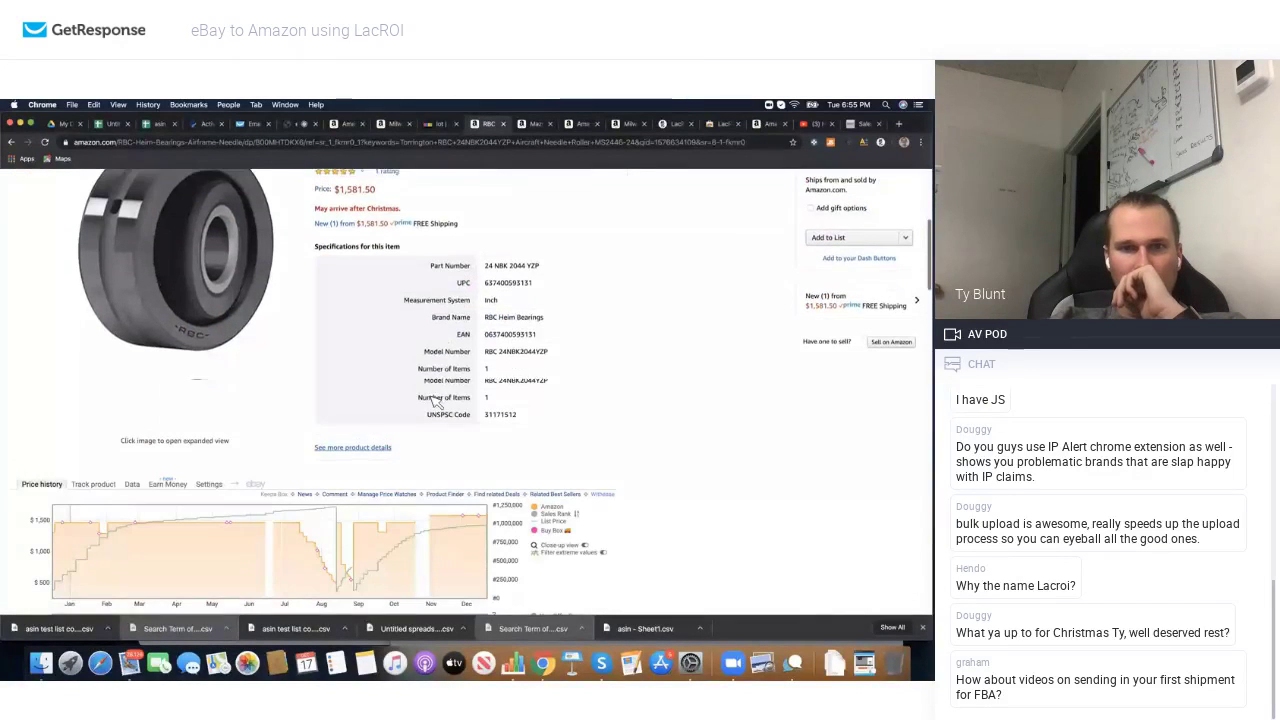
scroll(405, 545, "down", 2)
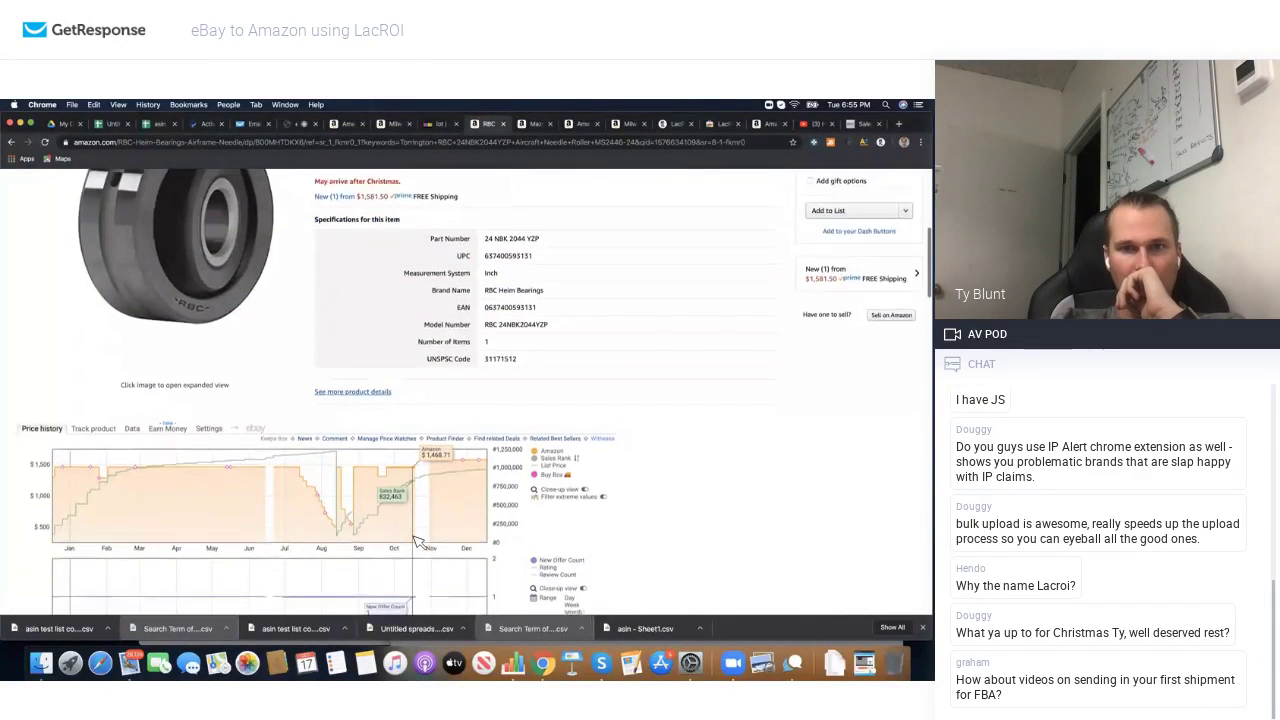
scroll(418, 542, "down", 2)
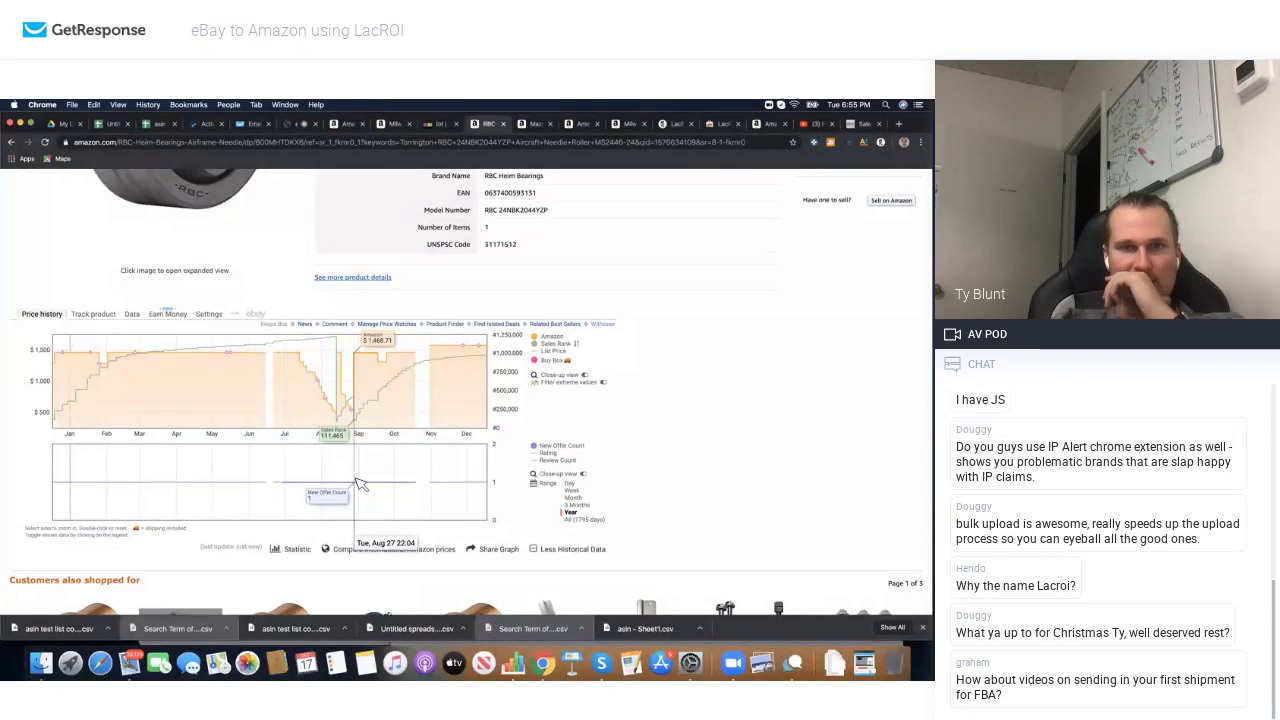
scroll(361, 484, "up", 5)
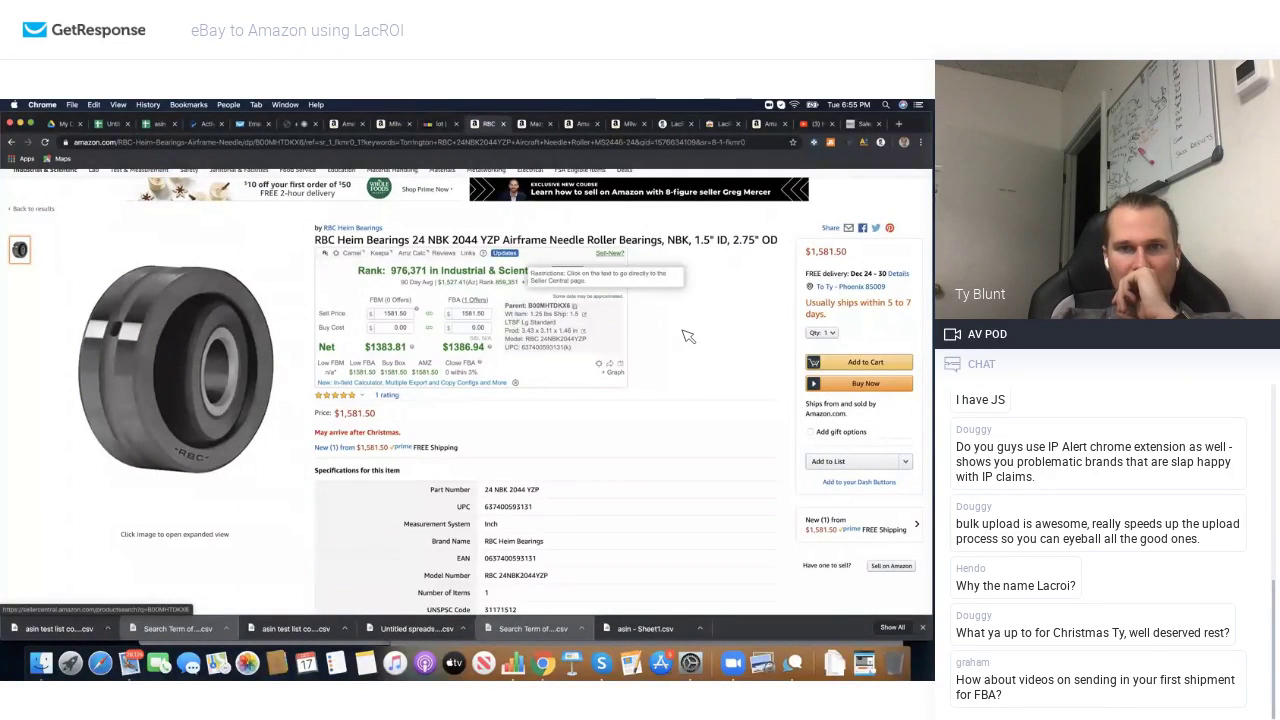
mouse_move(574, 277)
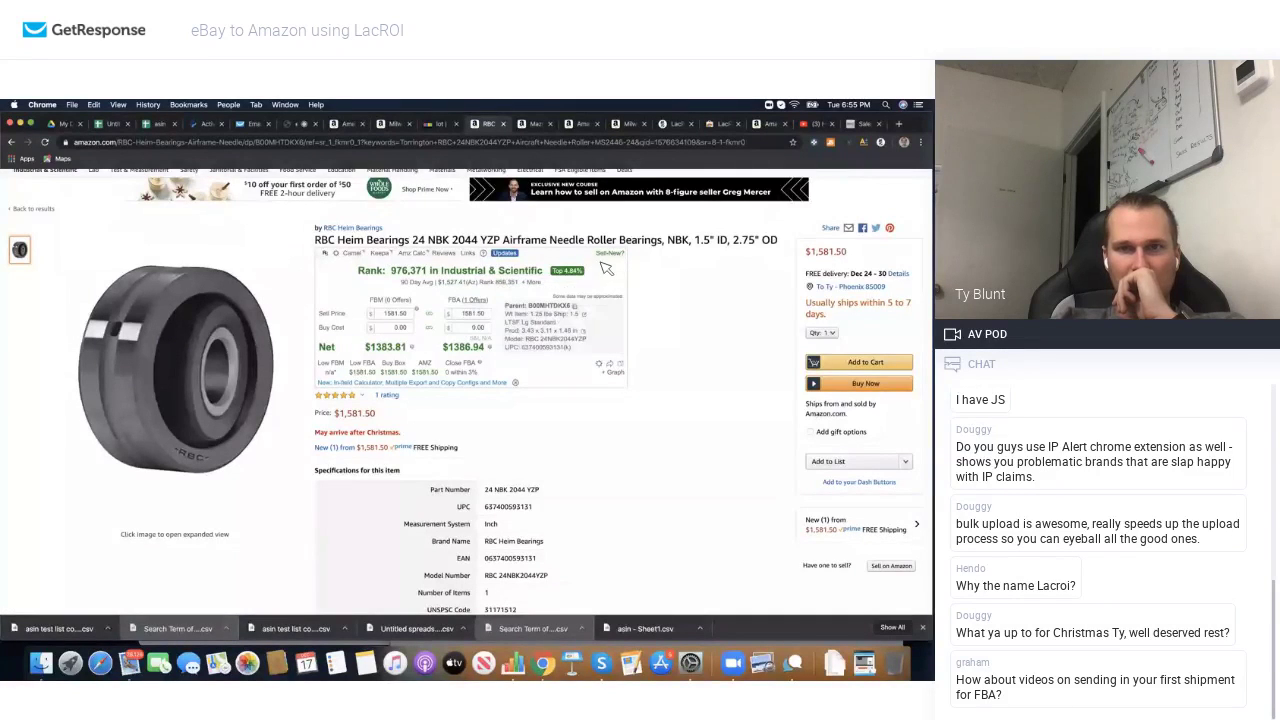
scroll(510, 318, "down", 5)
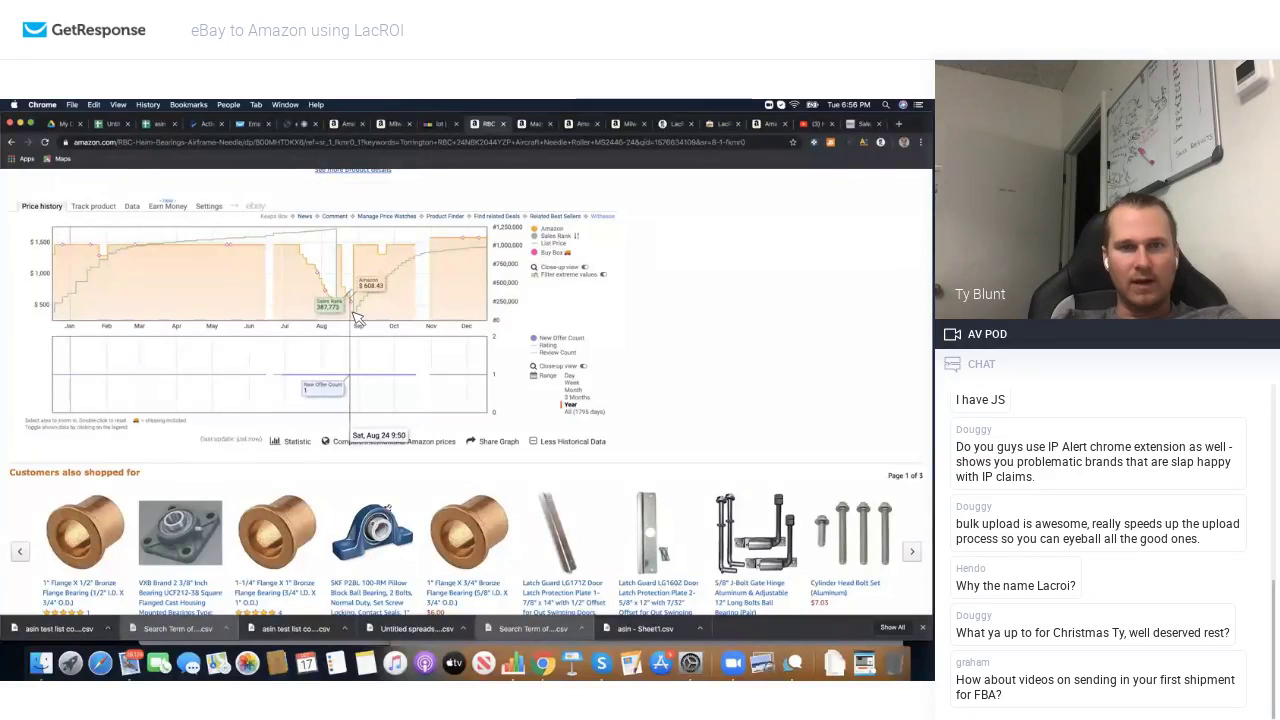
scroll(355, 318, "up", 5)
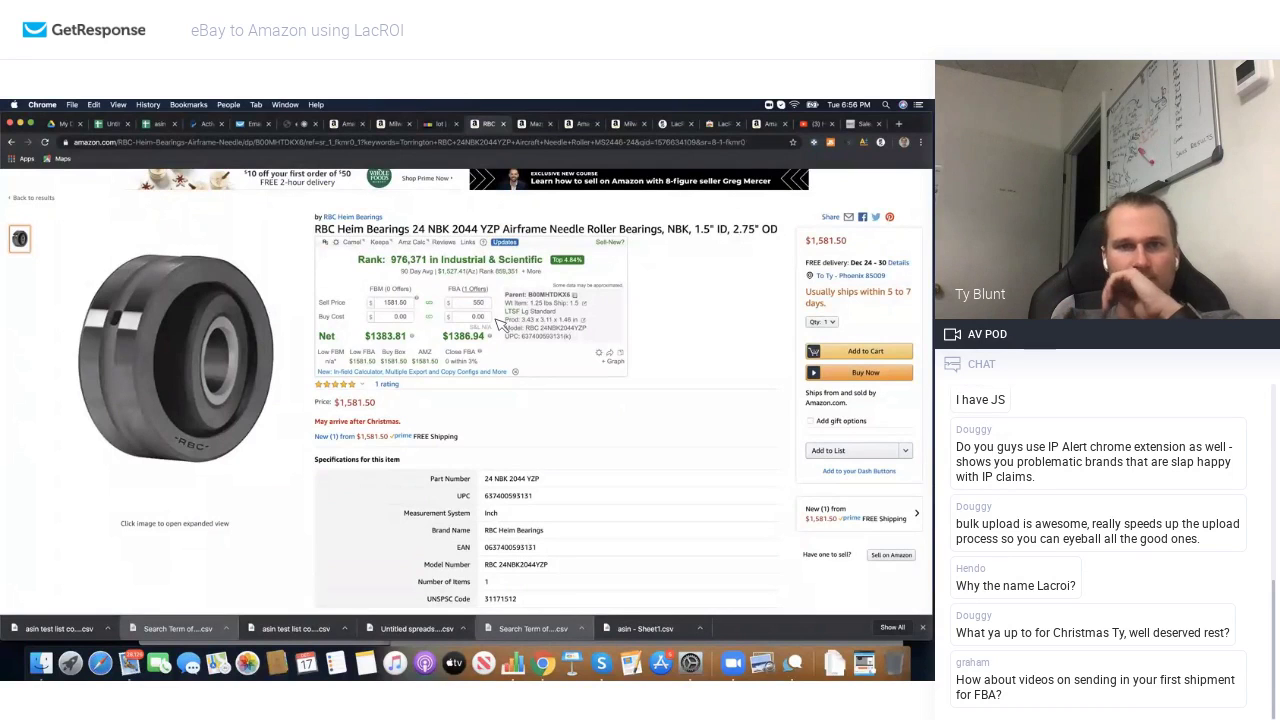
left_click(446, 123)
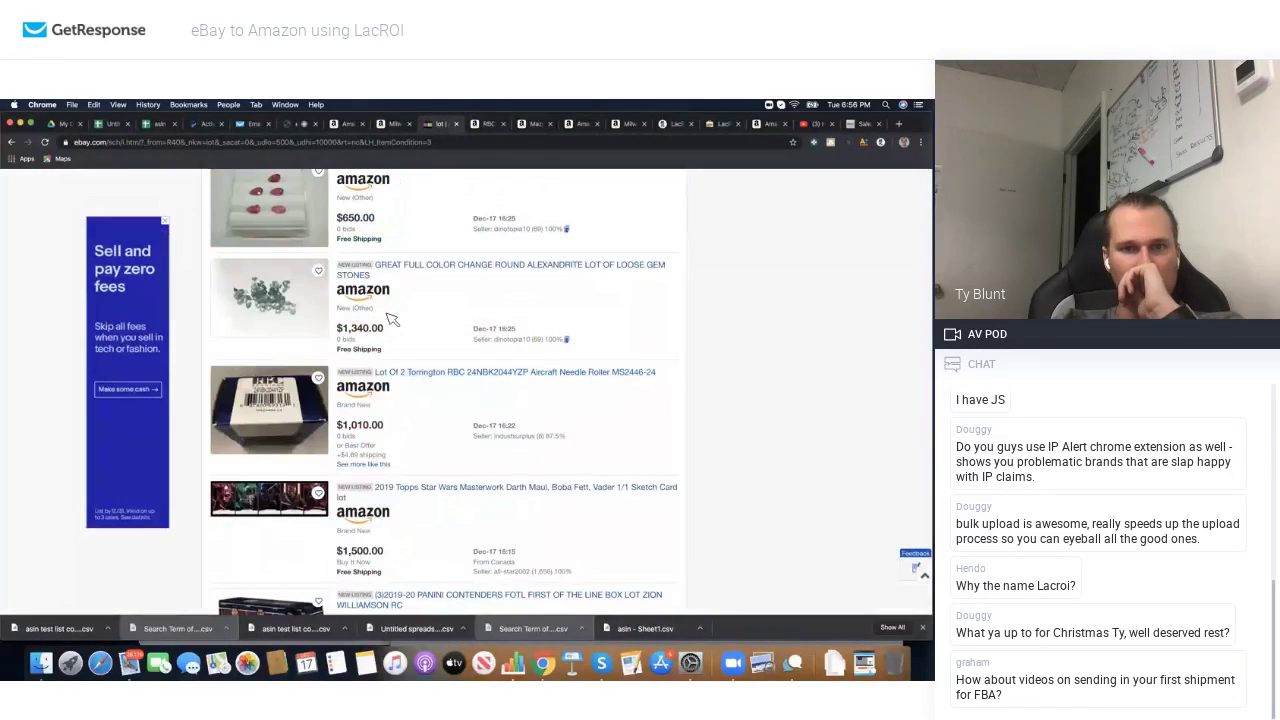
Step: Open the Lot of 2 Torrington listing and look over its item page
left_click(312, 425)
scroll(434, 435, "down", 1)
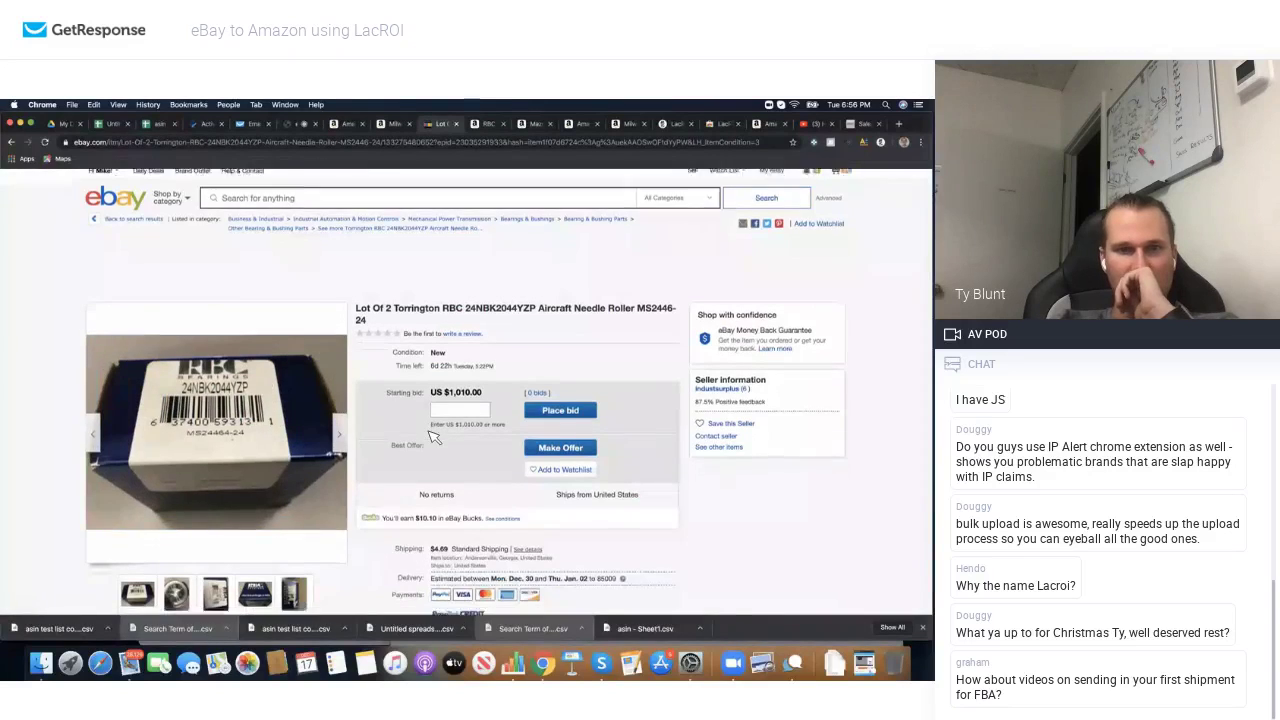
mouse_move(297, 562)
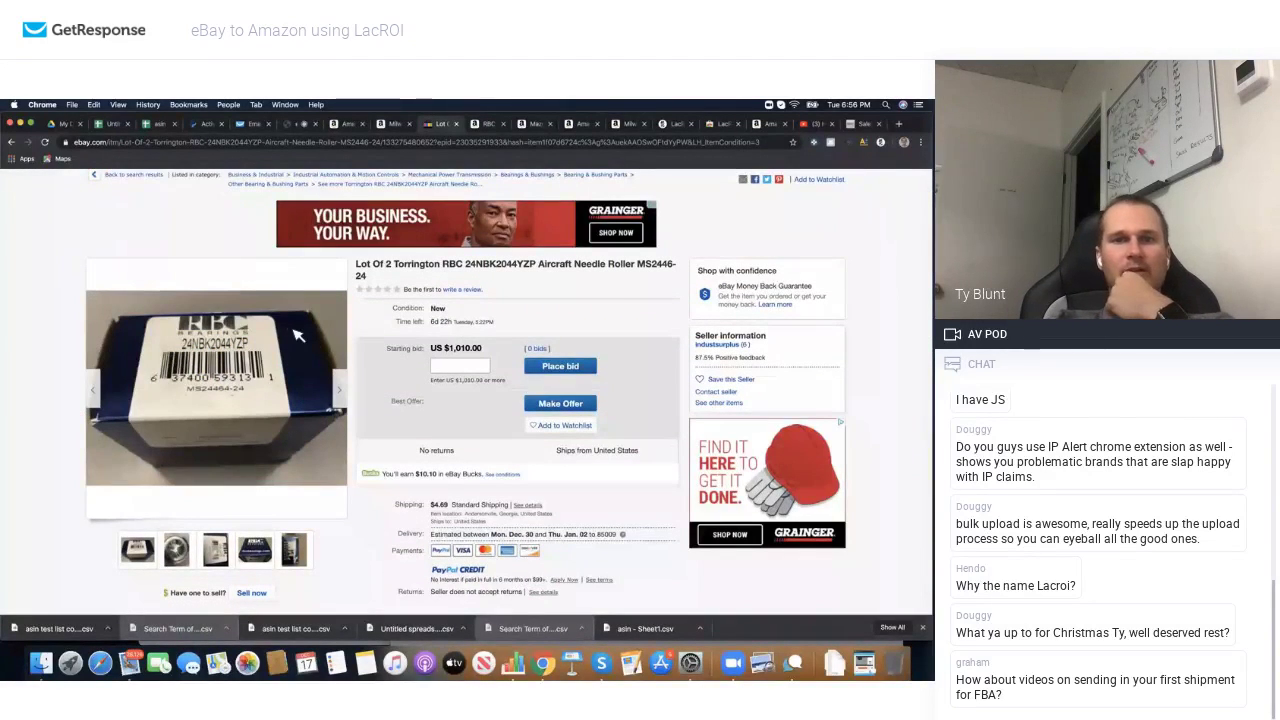
Step: Return to the results and scroll down to the $850 Amazon Echo Dot lot of 39
left_click(15, 143)
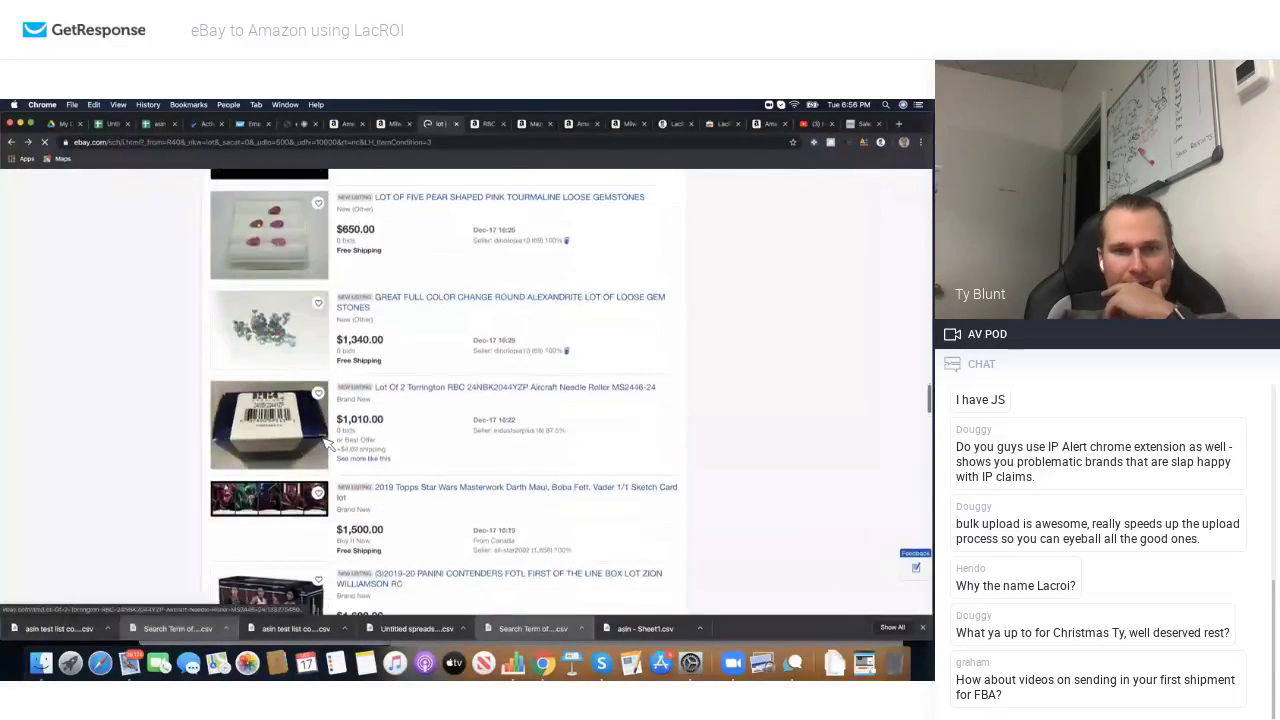
scroll(325, 442, "down", 15)
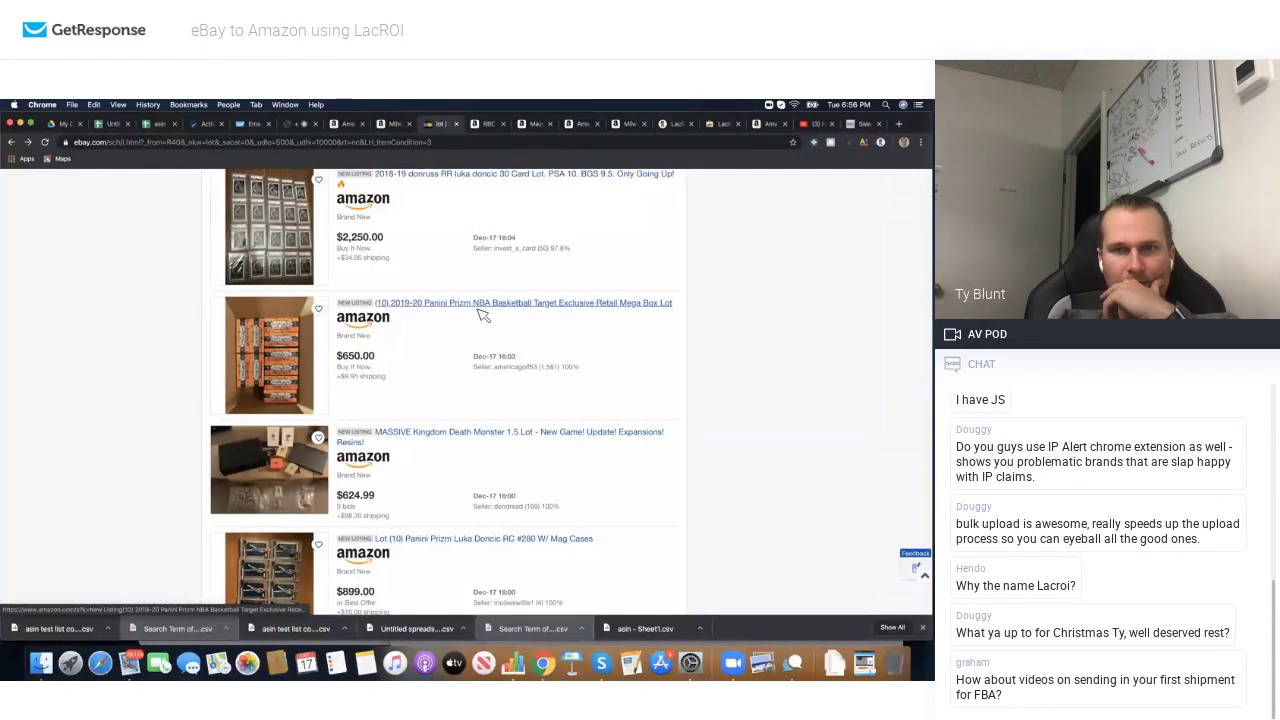
scroll(405, 420, "down", 5)
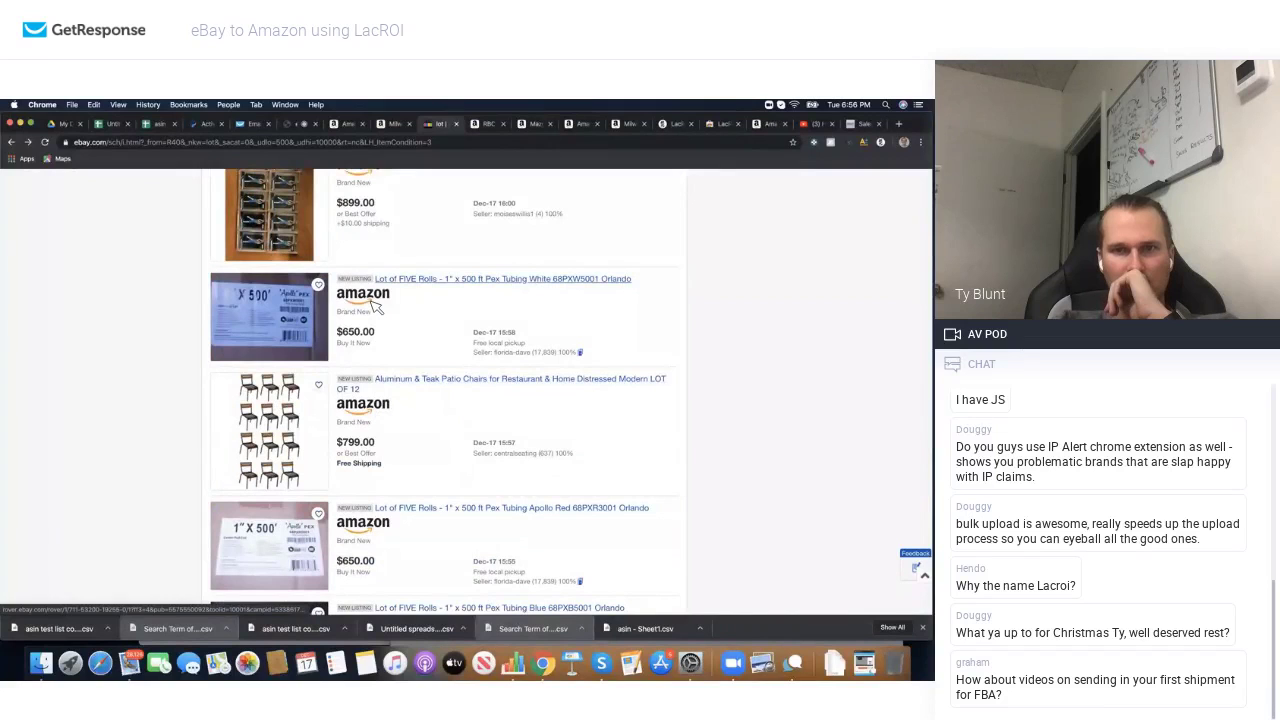
scroll(376, 307, "down", 2)
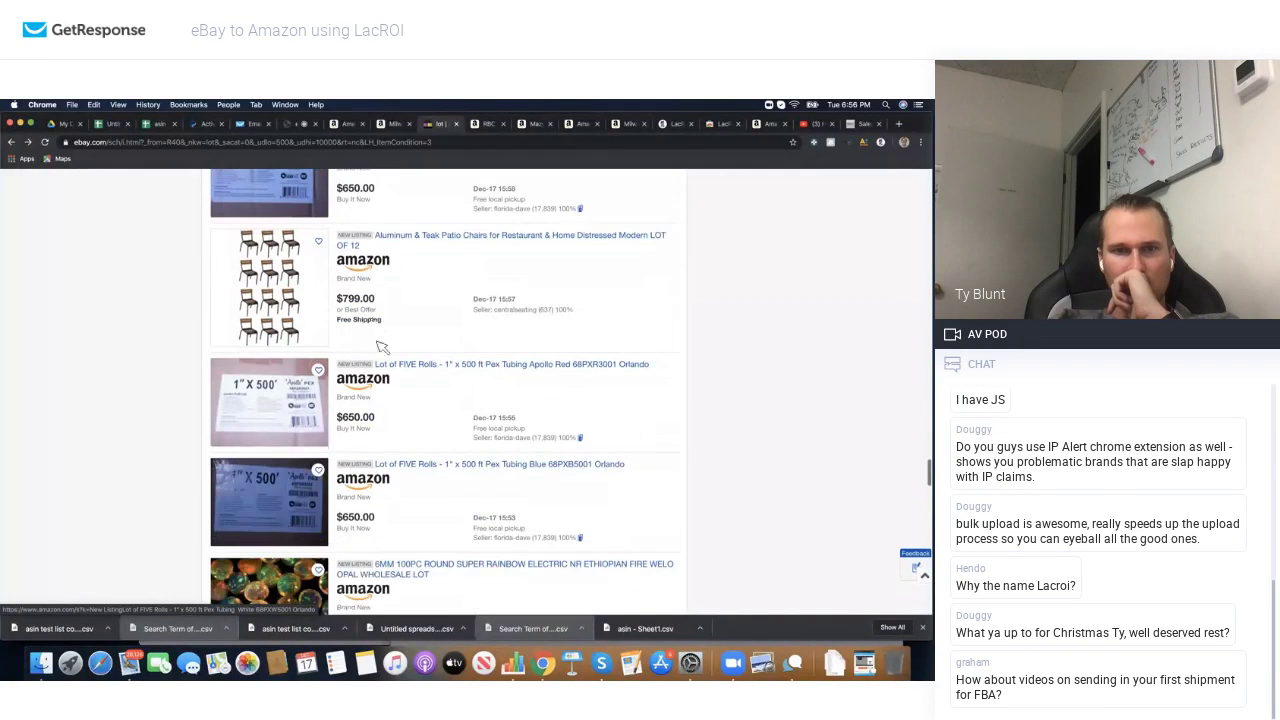
scroll(380, 378, "down", 5)
scroll(380, 381, "down", 2)
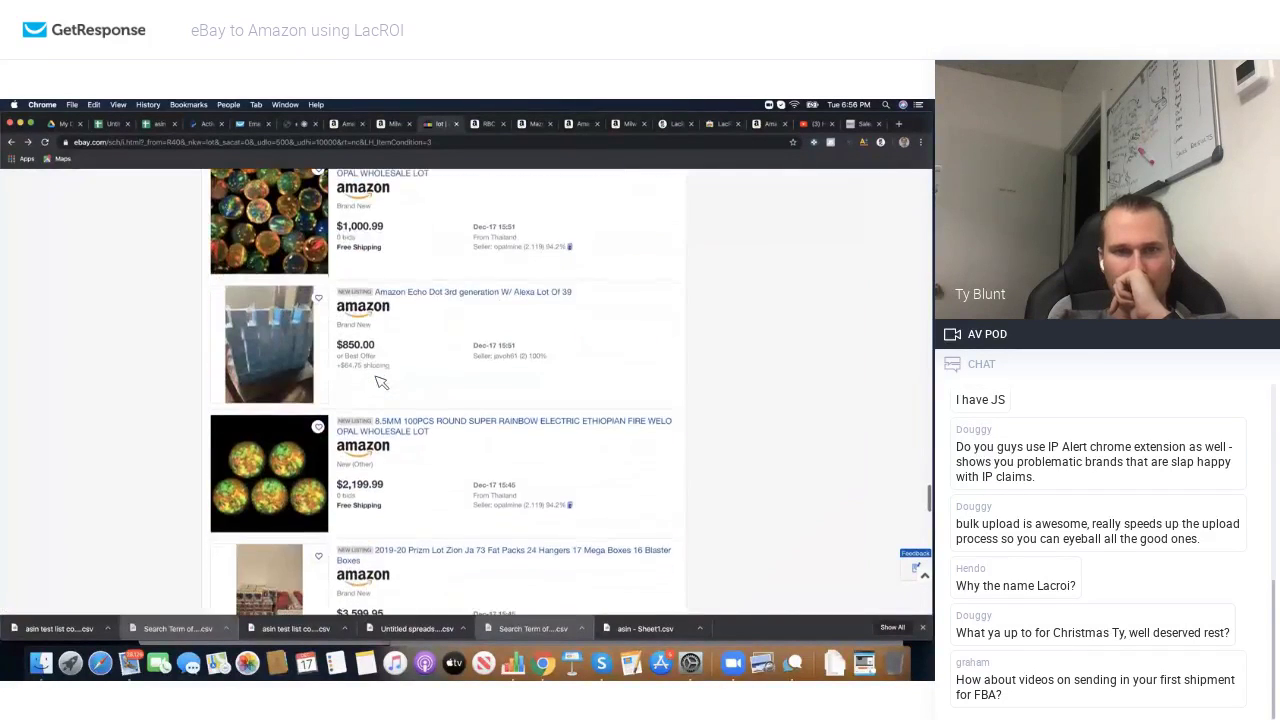
Step: Open the Echo Dot (3rd Gen) Sandstone page from the lot's Amazon search: $24.67 FBA net at $34.99
left_click(370, 318)
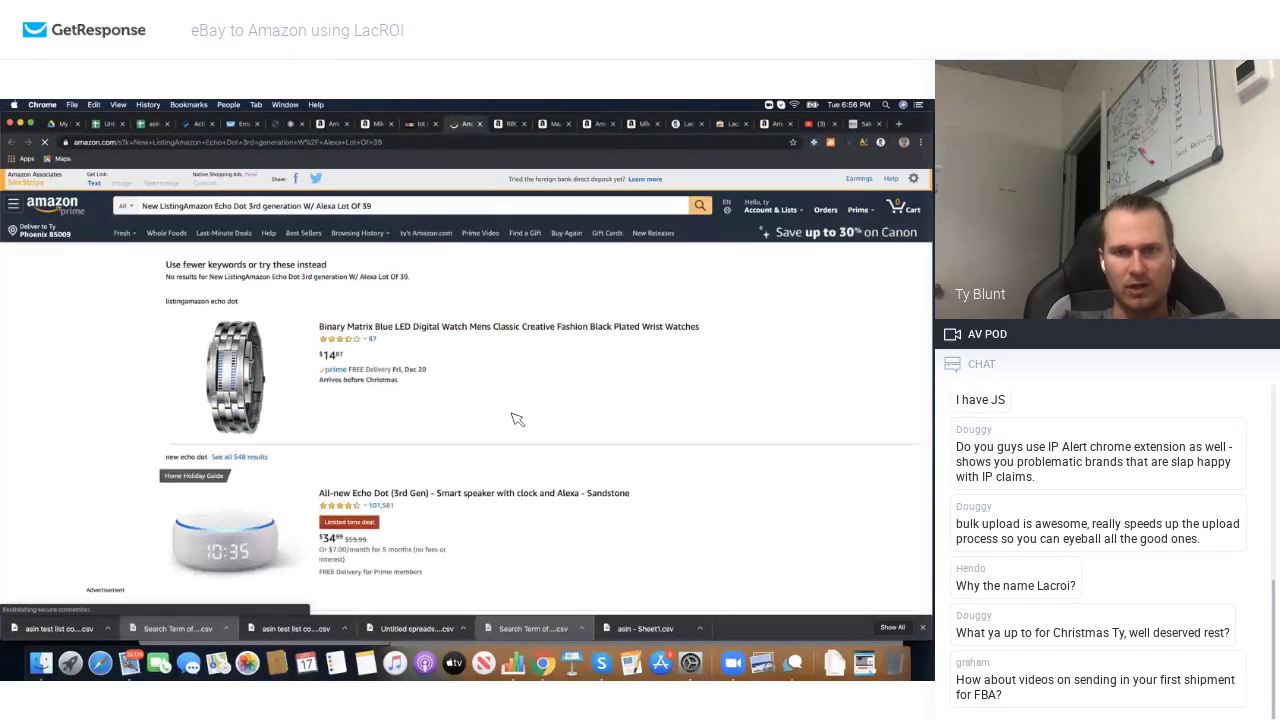
scroll(422, 433, "down", 1)
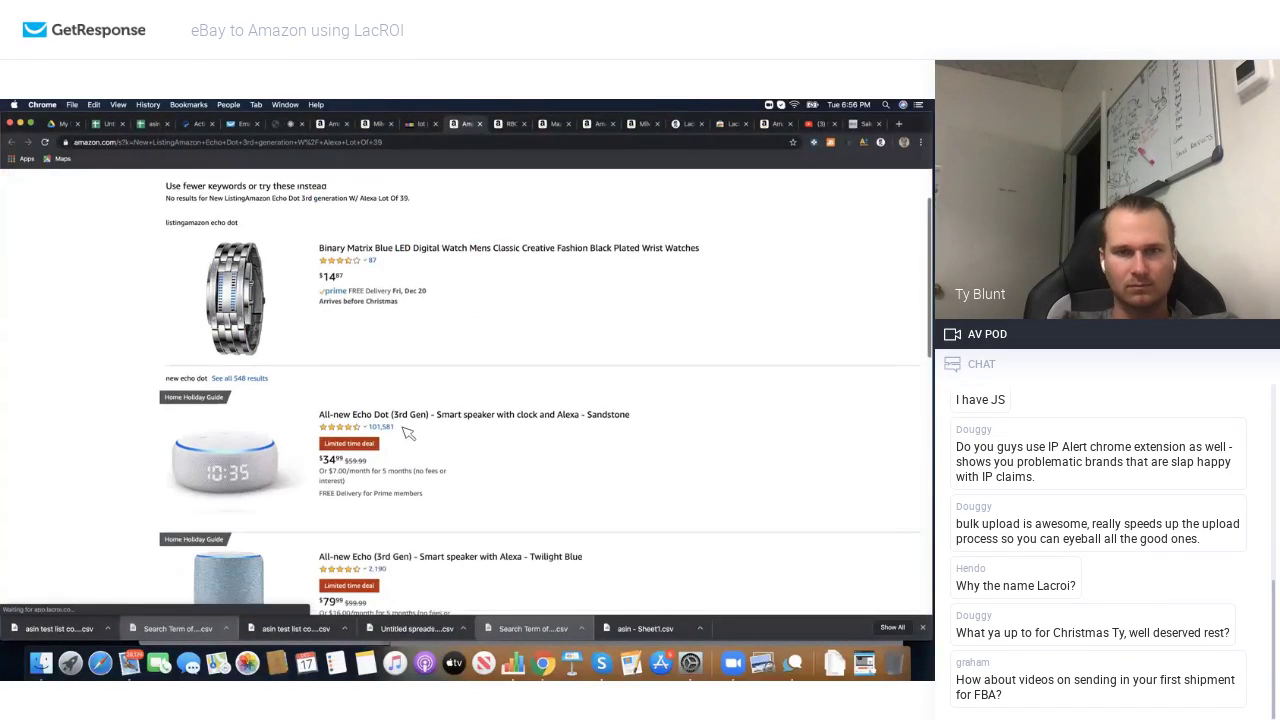
left_click(255, 465)
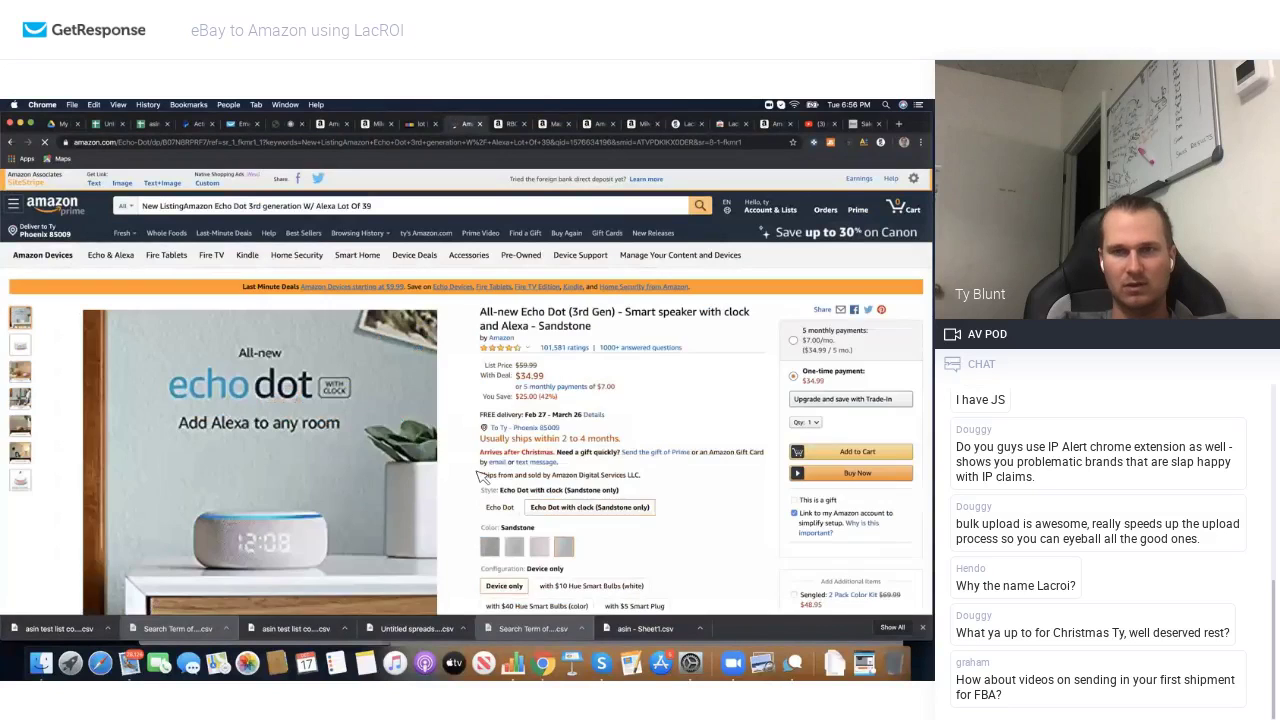
scroll(567, 472, "down", 1)
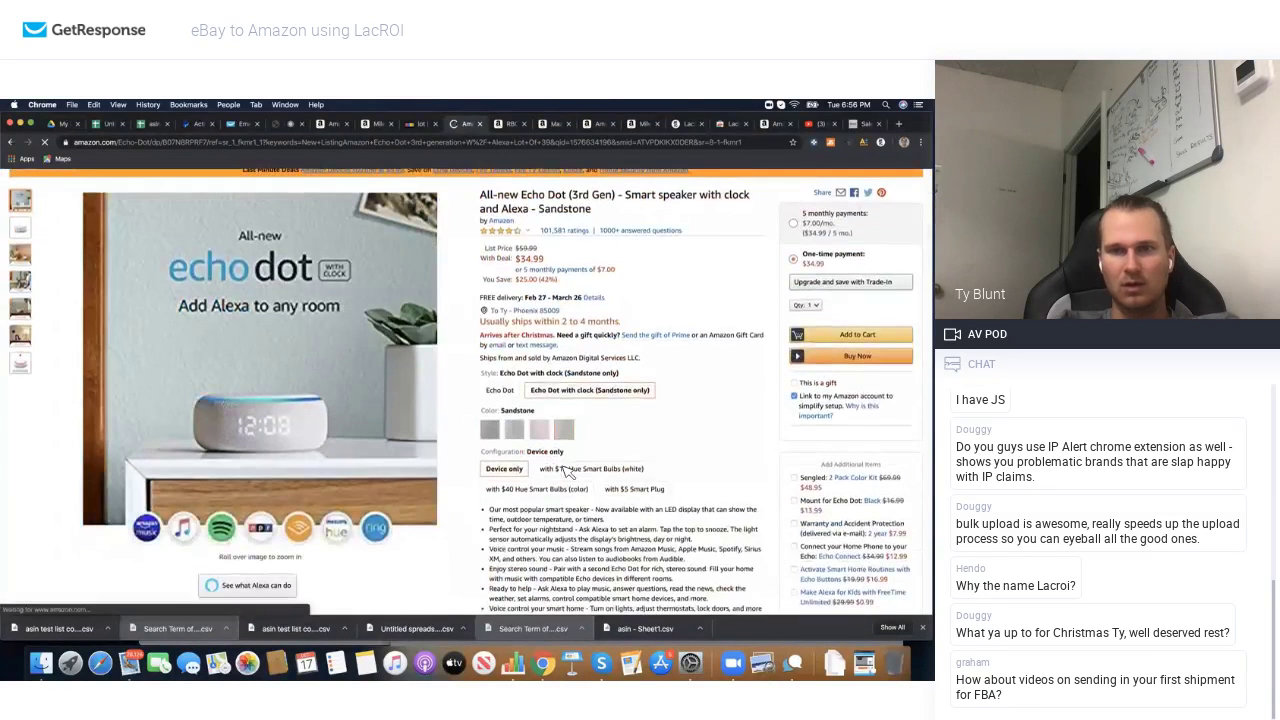
scroll(725, 272, "up", 1)
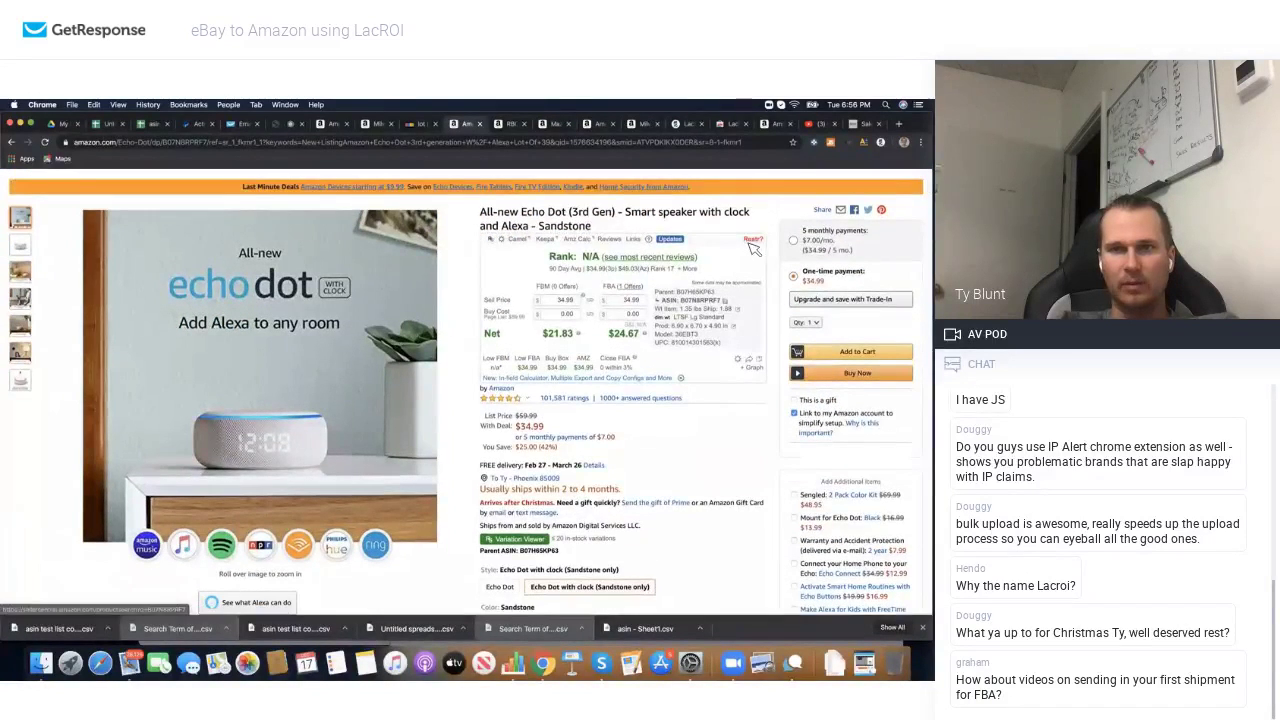
mouse_move(712, 264)
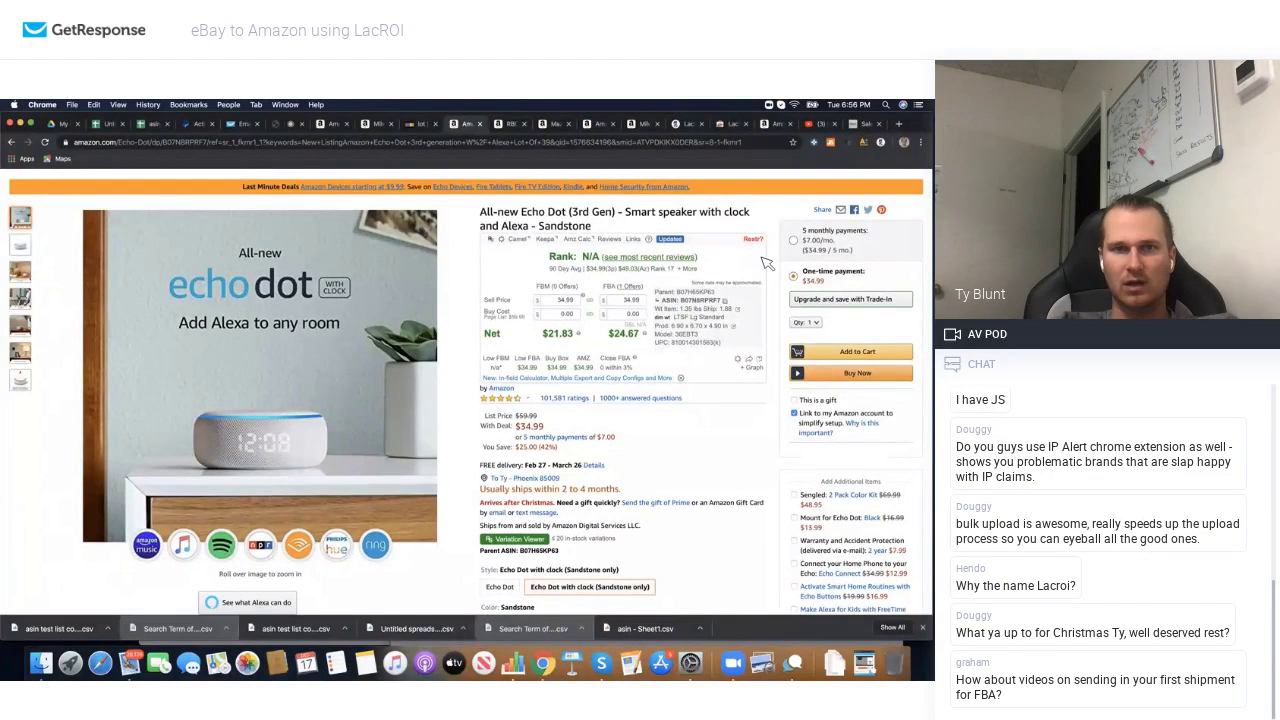
scroll(766, 250, "up", 1)
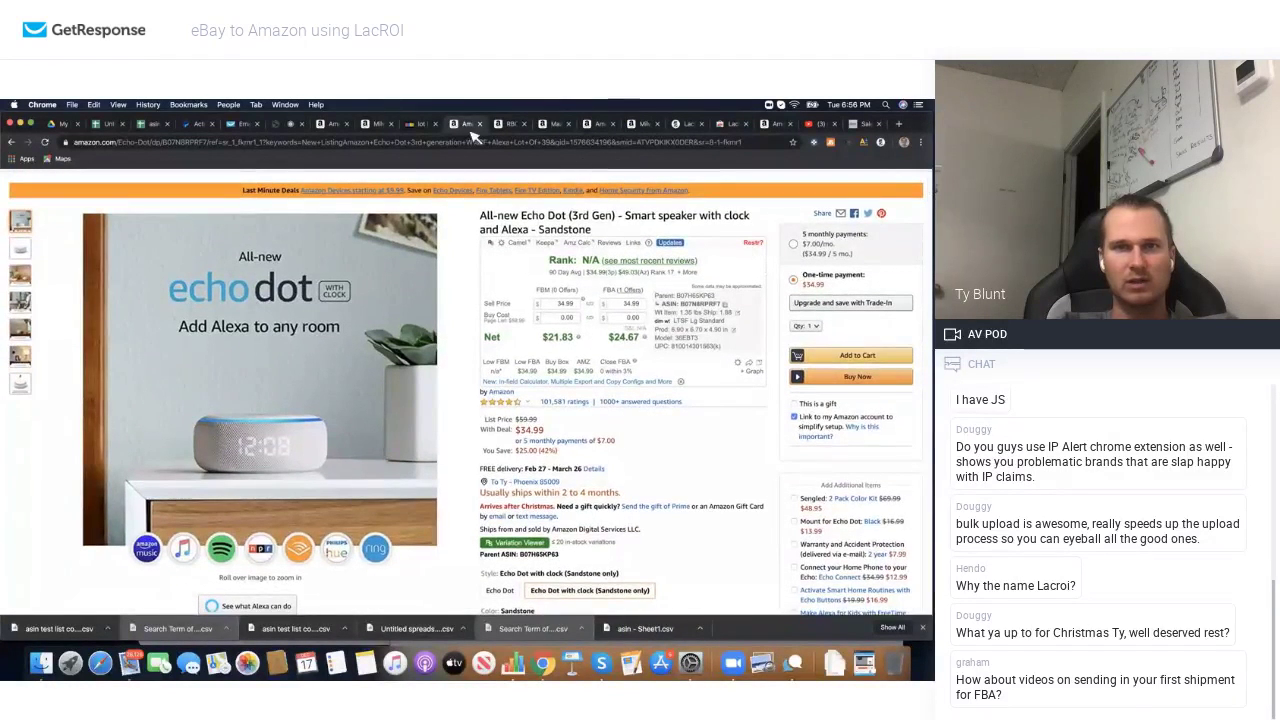
Step: Return to the eBay lot results and keep scrolling
left_click(421, 124)
scroll(423, 420, "down", 5)
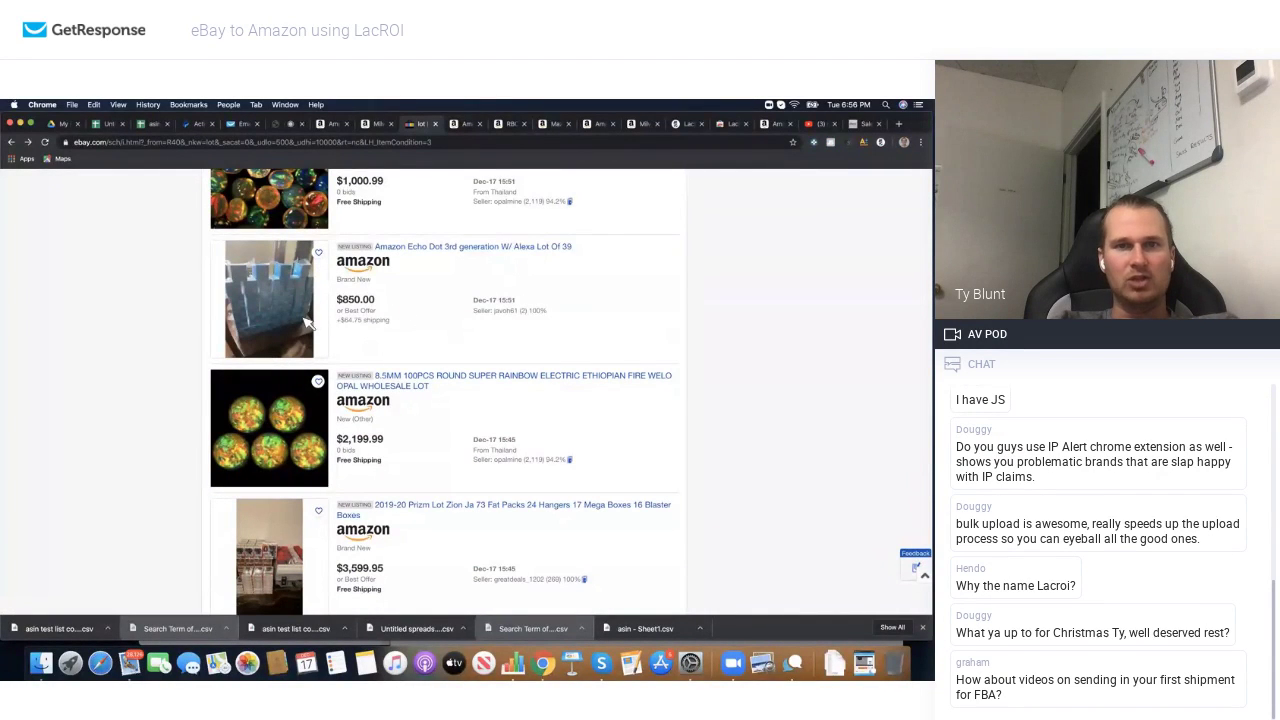
scroll(323, 316, "down", 3)
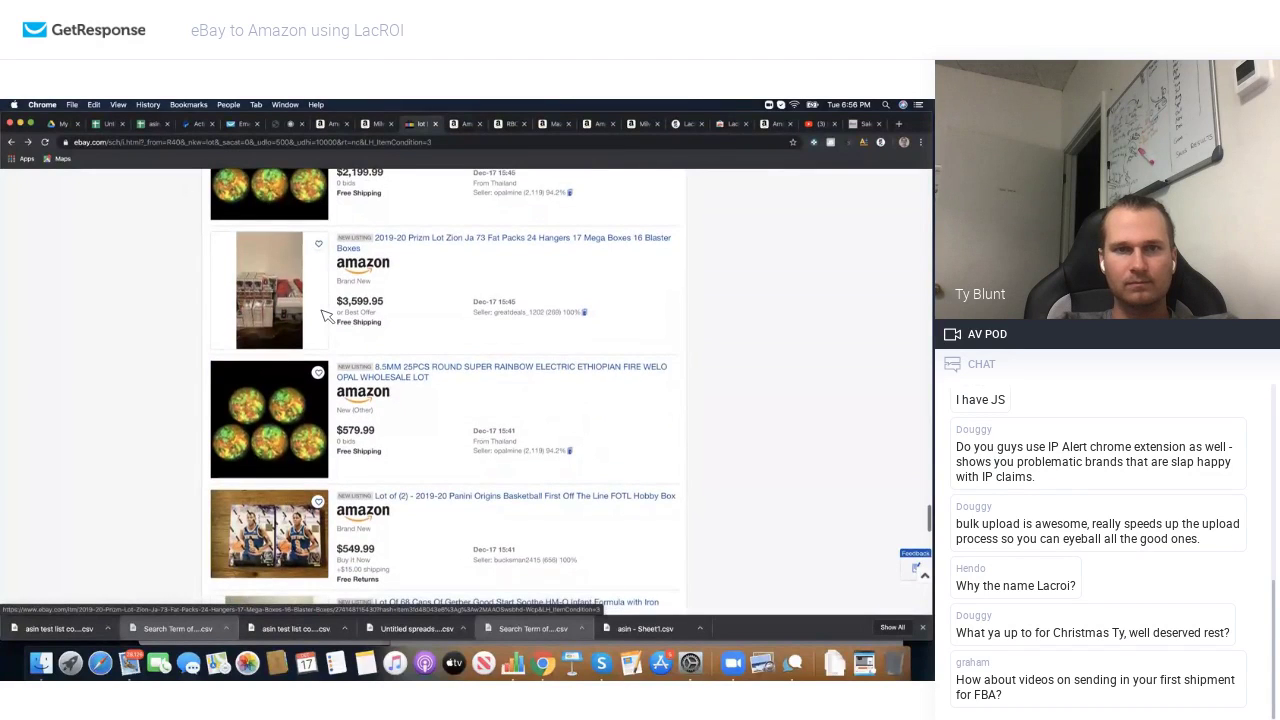
Step: Search Amazon for 'Gerber Good Start Soothe HM-O Infant Formula with Iron 12.4oz', dropping the 68-can lot prefix
scroll(323, 316, "down", 5)
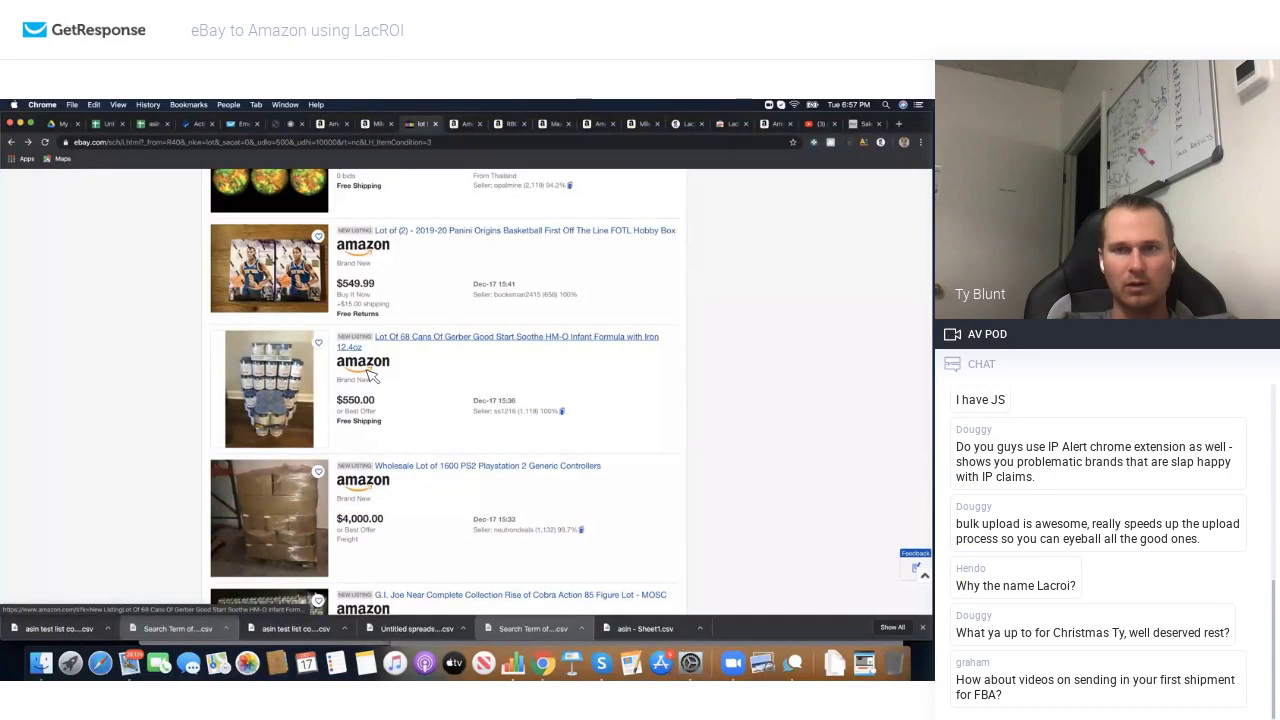
left_click(366, 369)
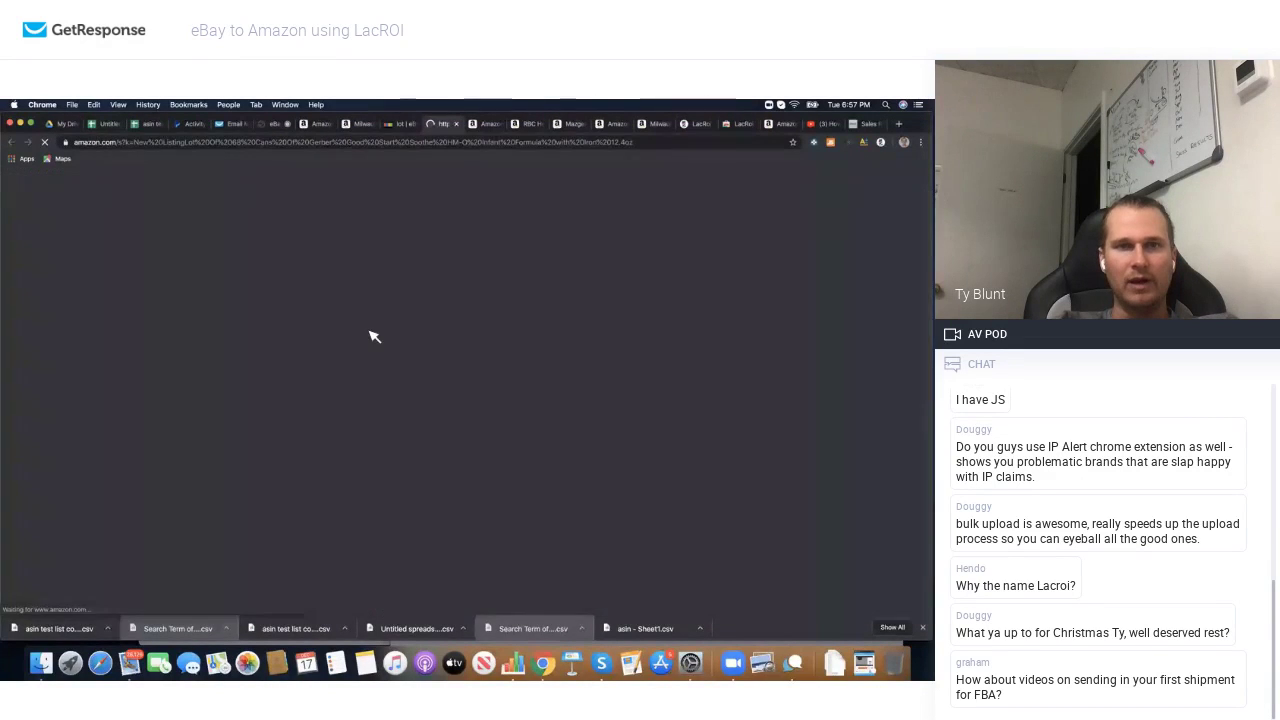
scroll(290, 394, "down", 5)
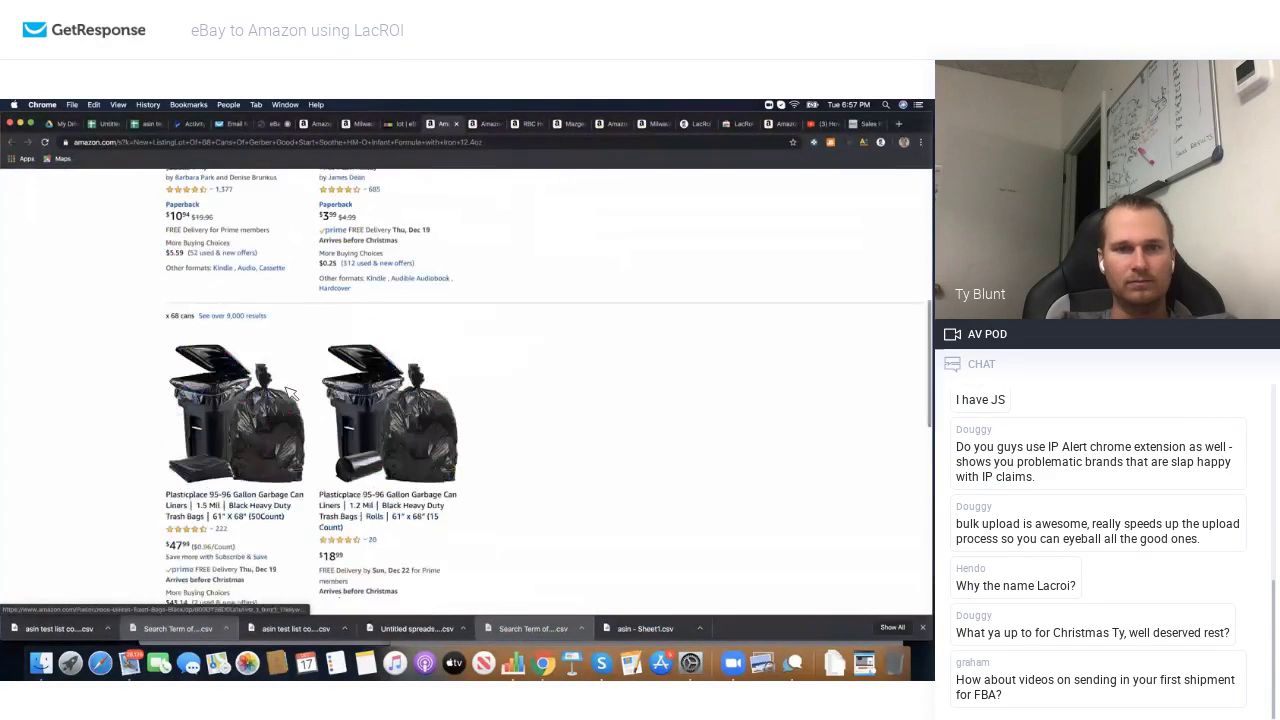
scroll(290, 394, "up", 5)
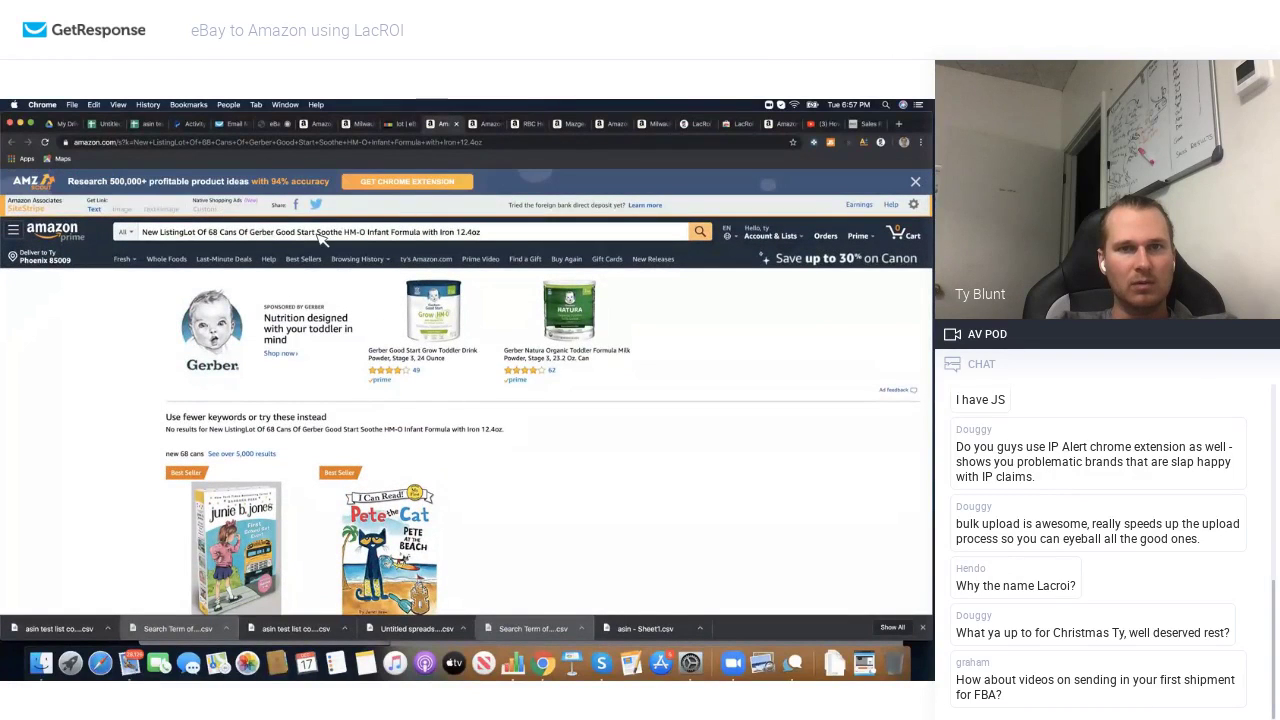
left_click(150, 238, "shift")
key("BackSpace")
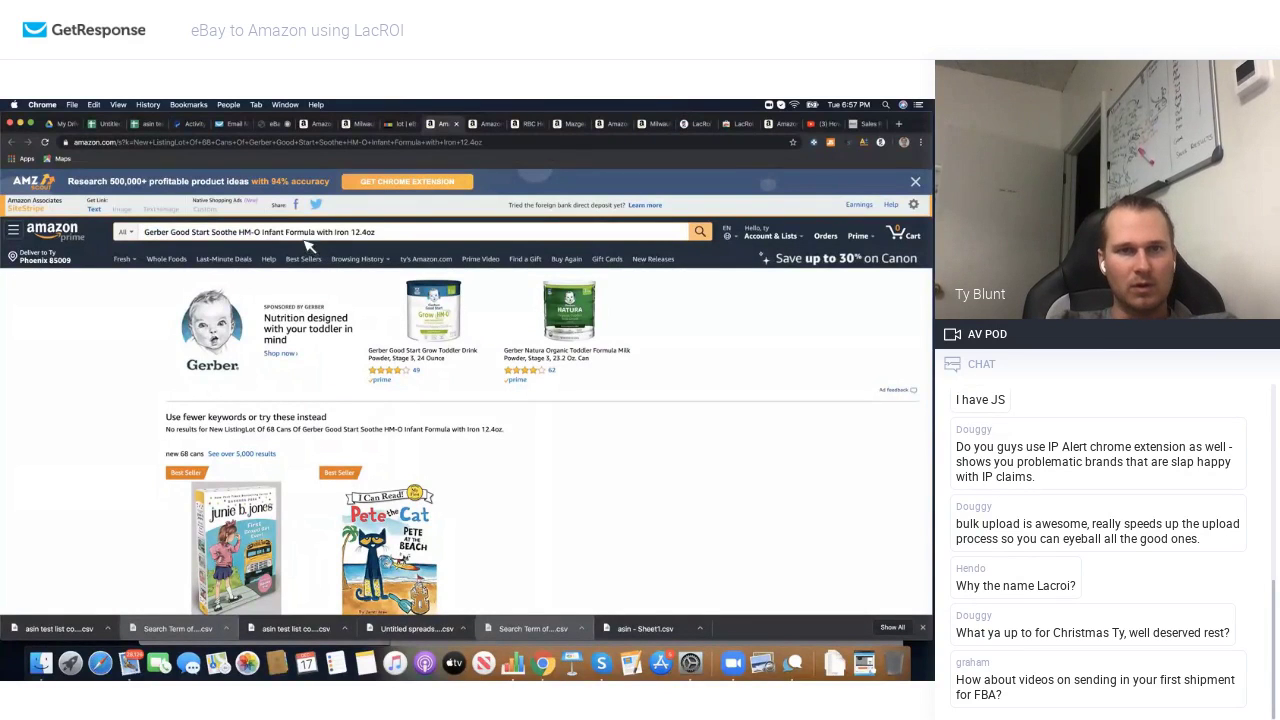
left_click(702, 240)
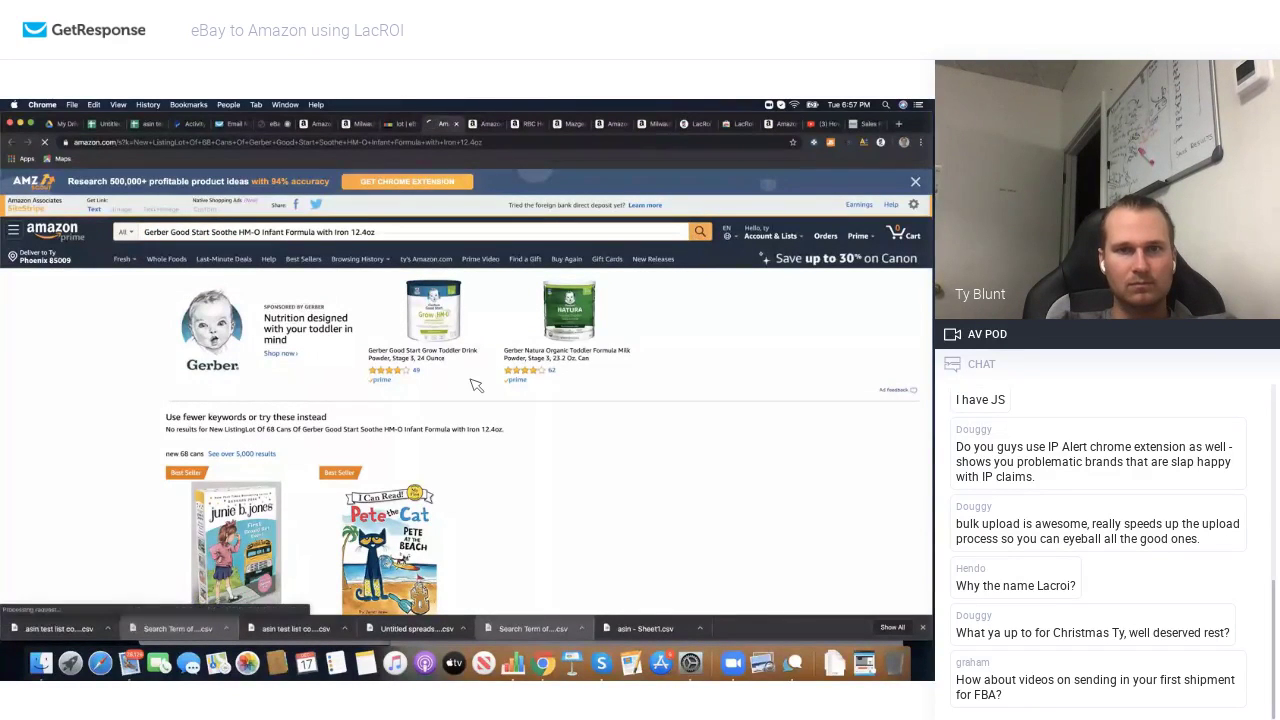
Step: Scroll the Gerber results and open Good Start Soothe (Pack of 6) 12.4 Oz at $125.94
scroll(380, 405, "down", 1)
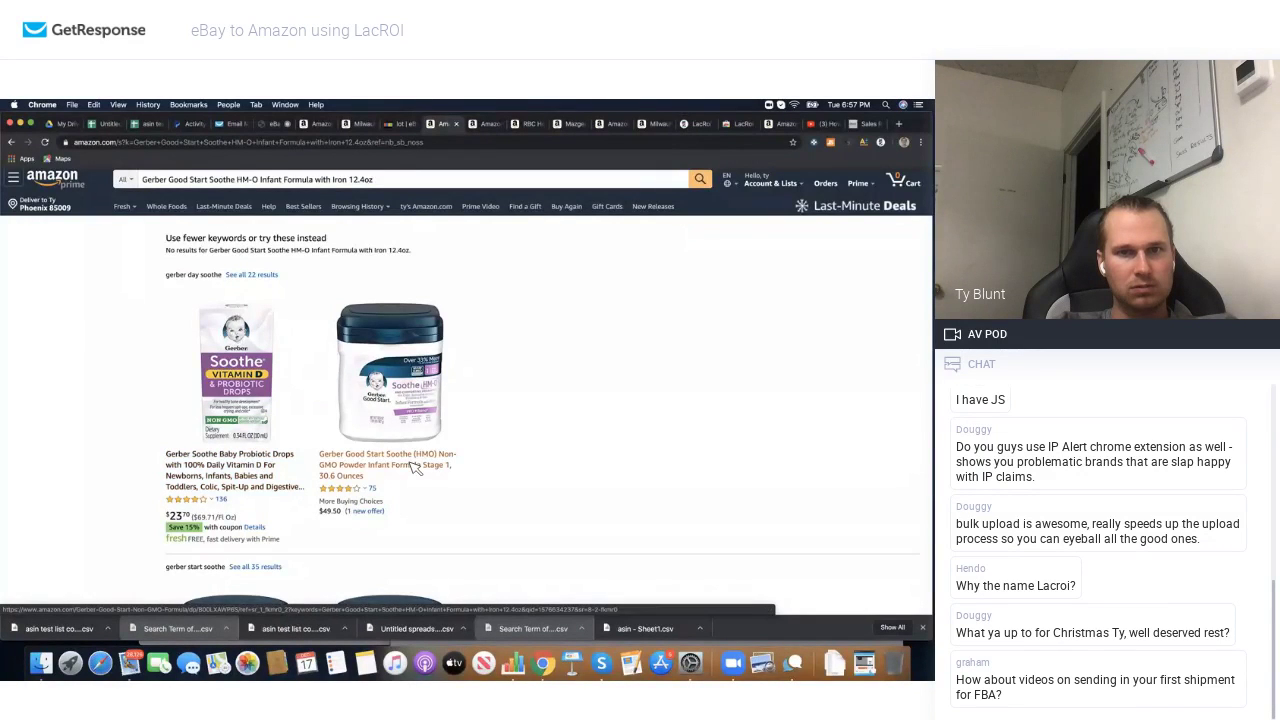
scroll(410, 470, "down", 5)
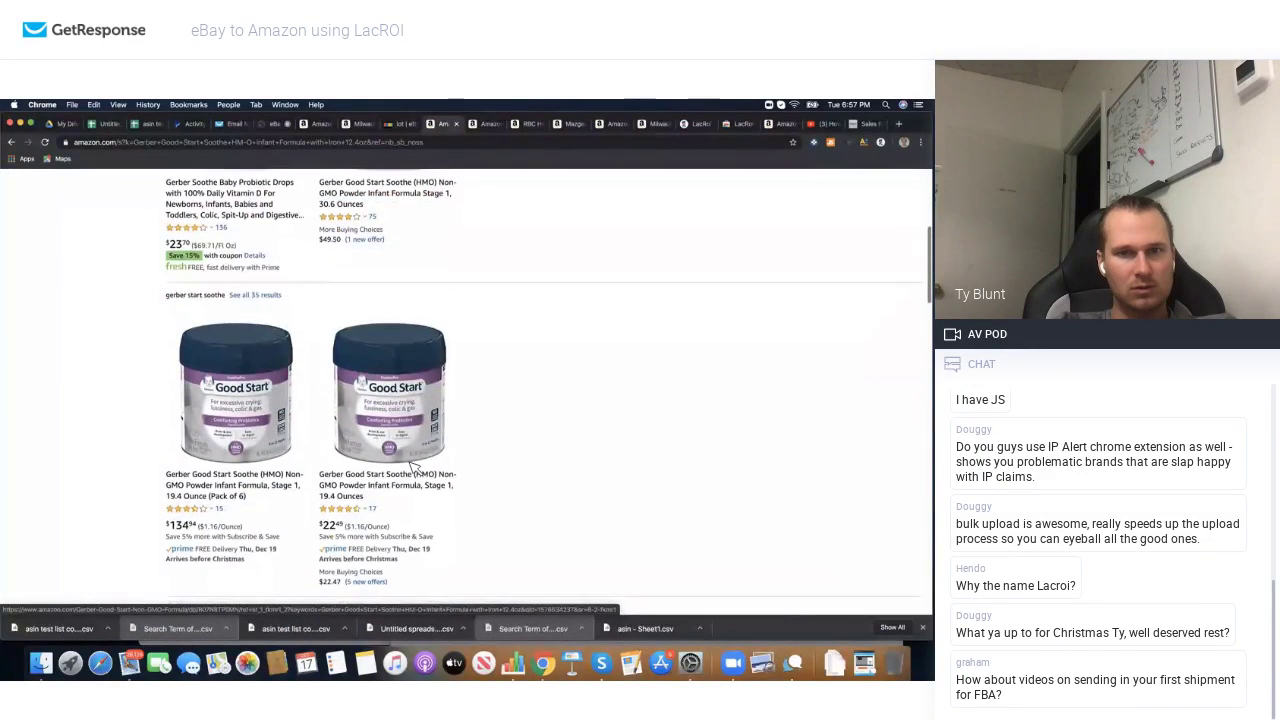
scroll(398, 487, "down", 6)
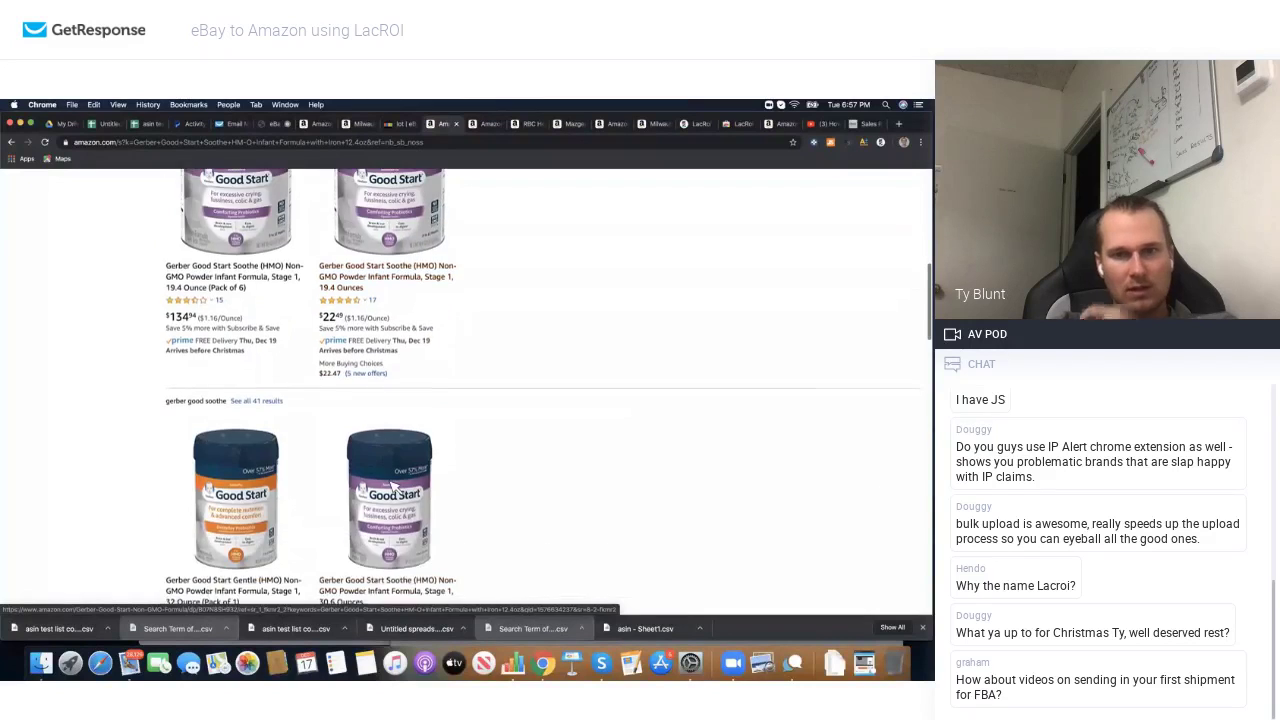
scroll(370, 452, "down", 4)
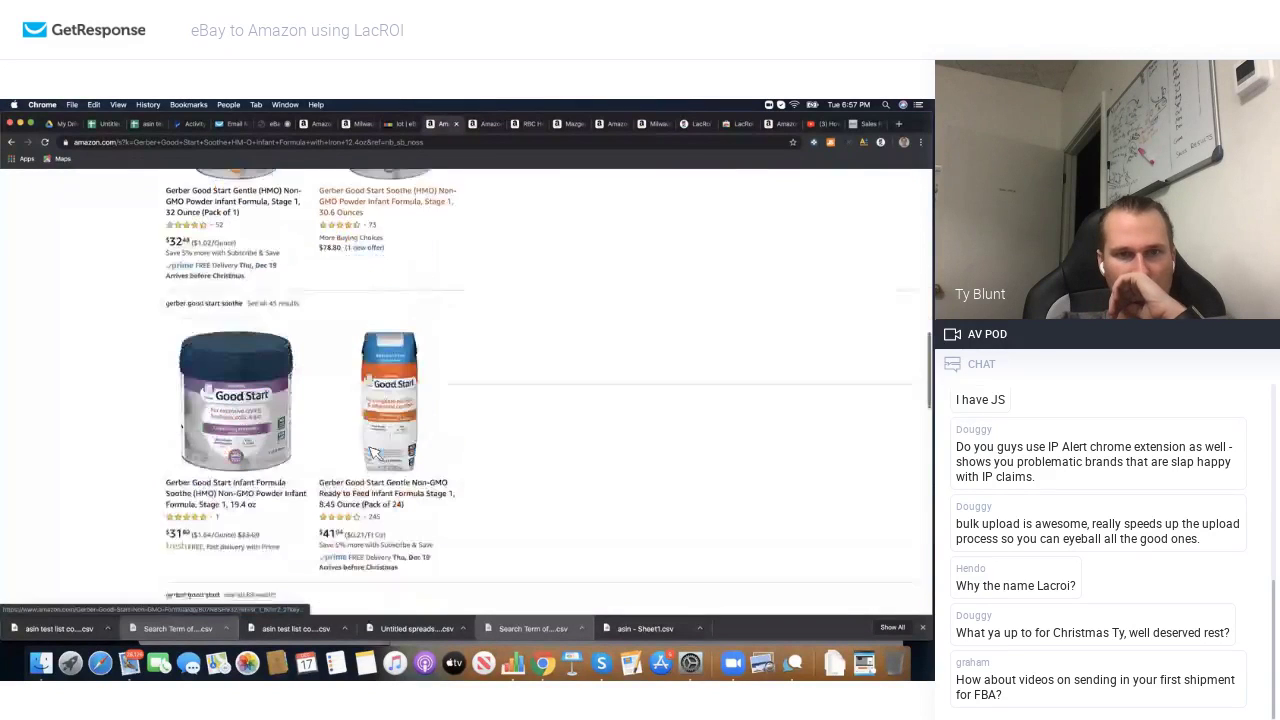
scroll(285, 462, "down", 5)
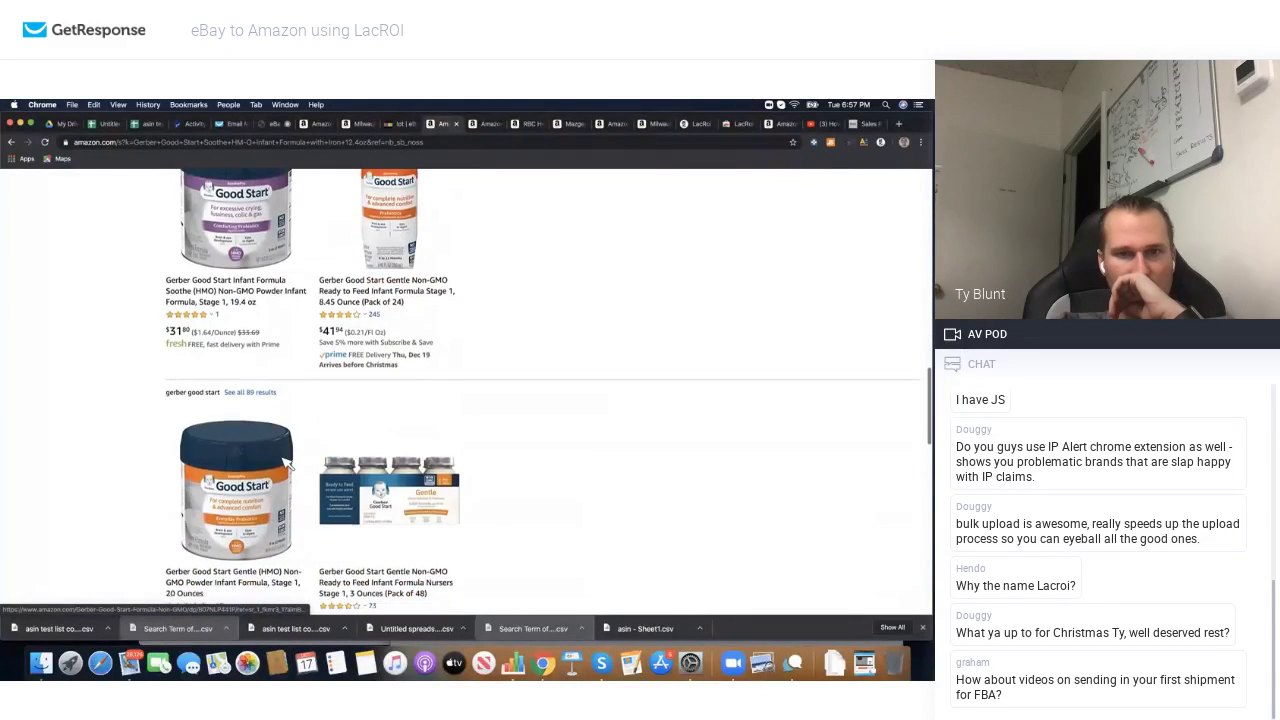
scroll(283, 463, "down", 5)
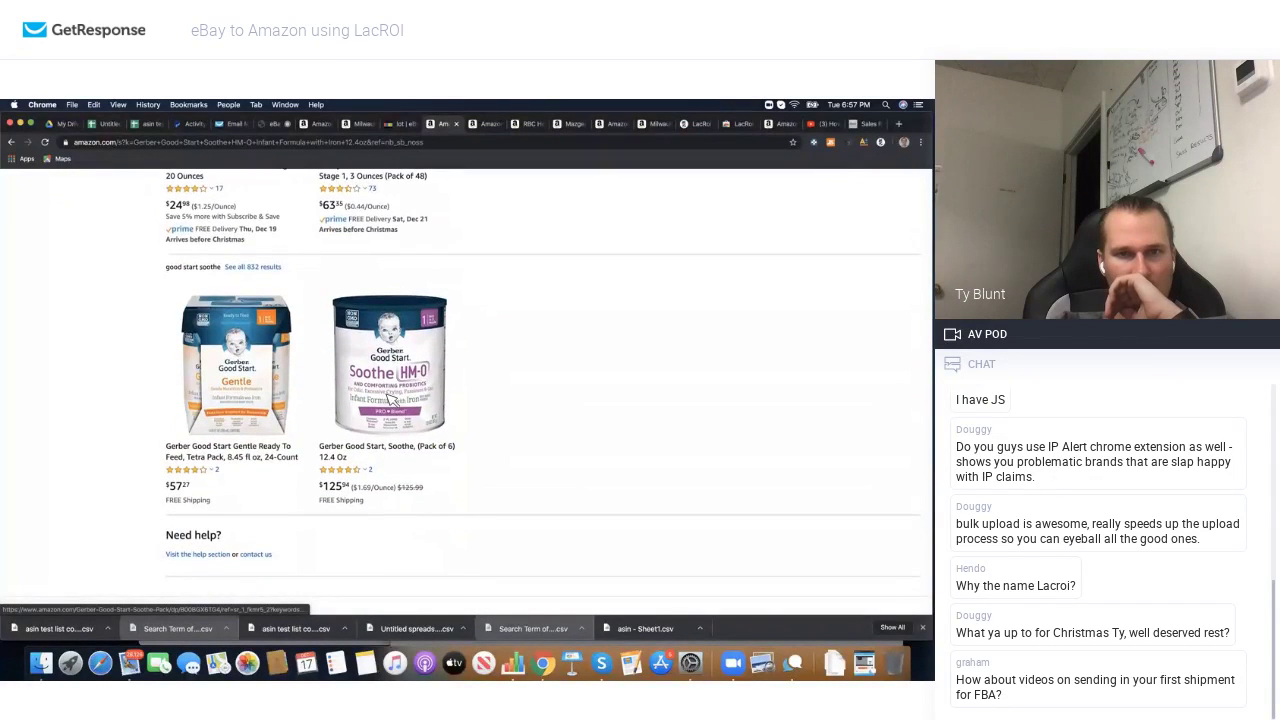
scroll(383, 420, "down", 4)
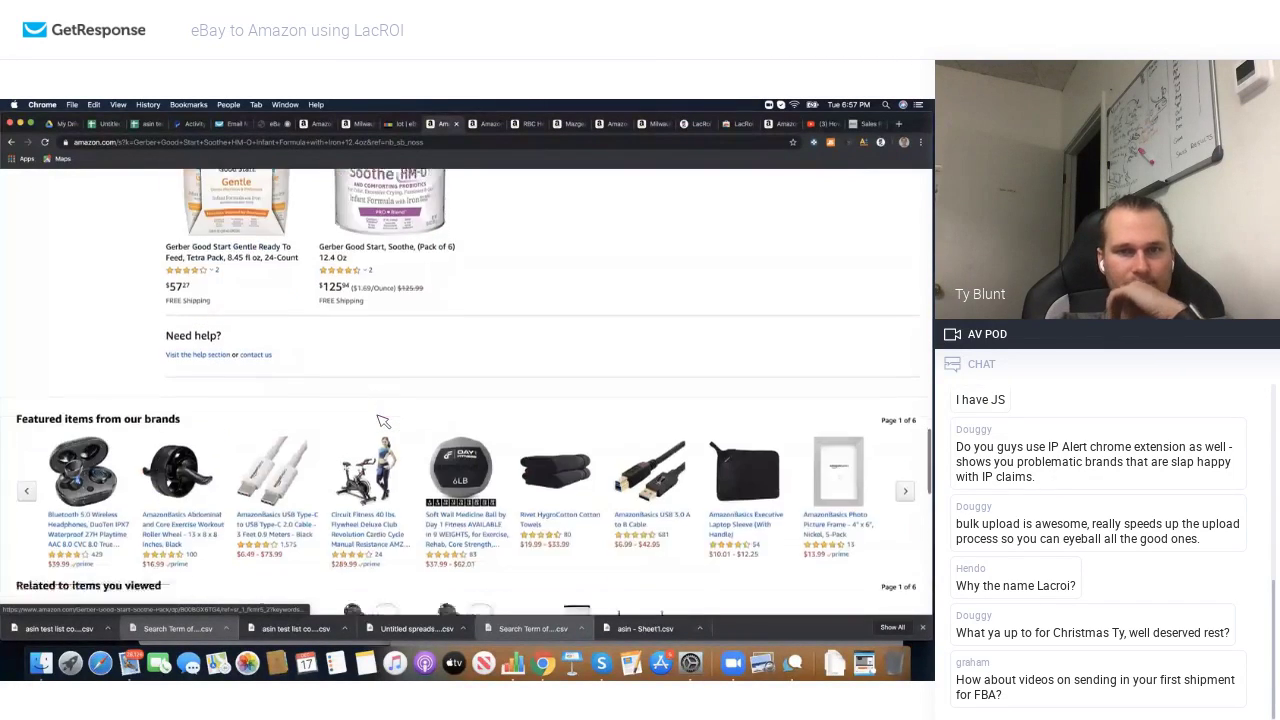
scroll(383, 380, "up", 3)
left_click(383, 348)
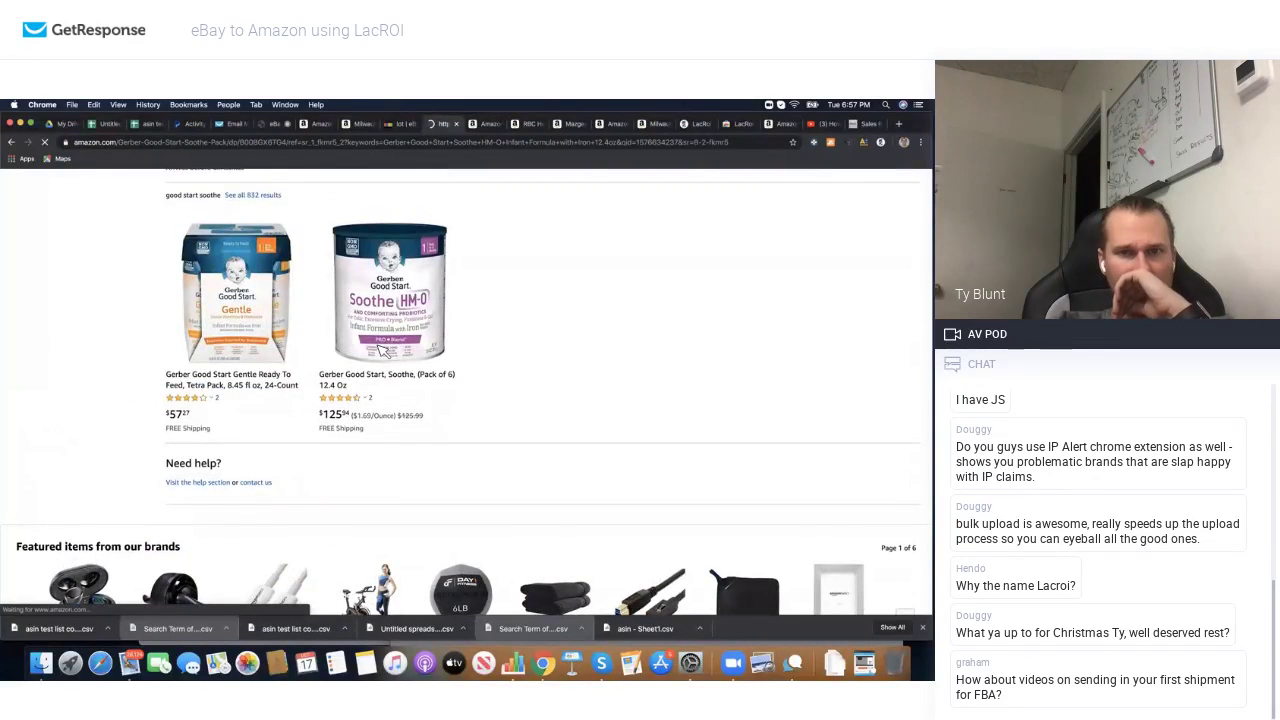
Step: Review the Soothe 6-pack's LacROI profit figures (Net $92.41 / $99.54) and Keepa price history
scroll(452, 352, "down", 5)
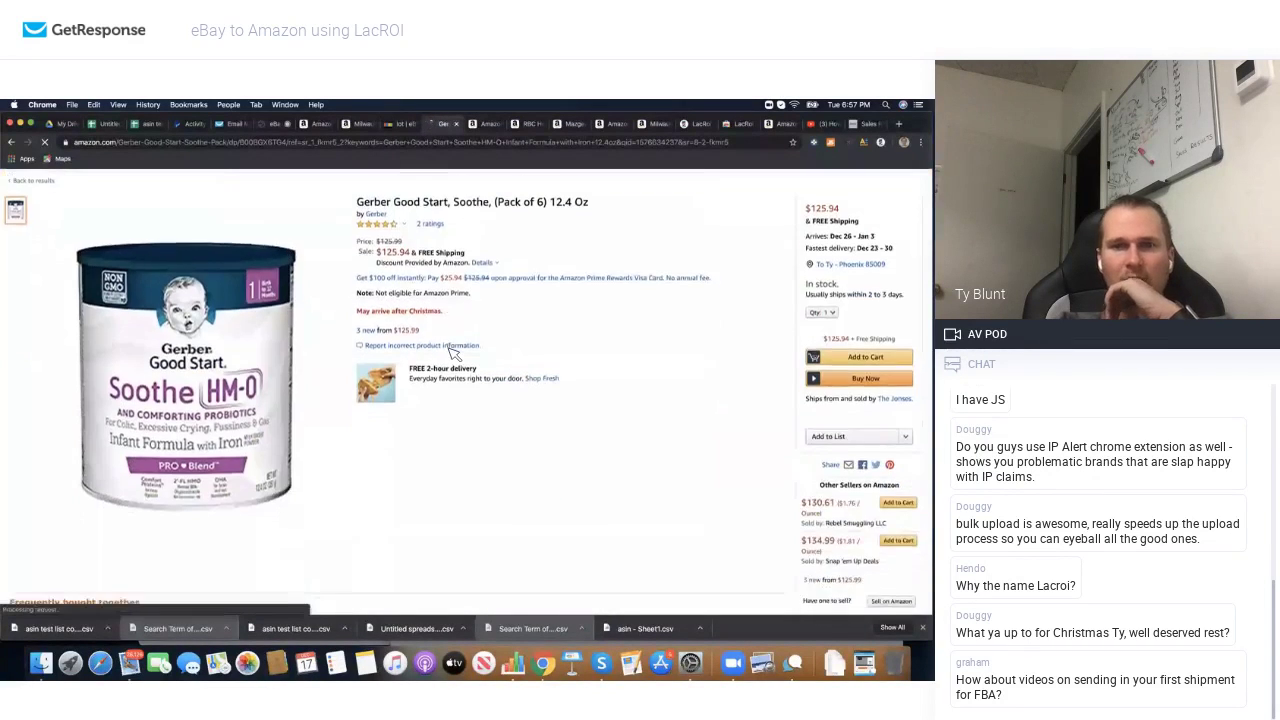
scroll(455, 290, "up", 2)
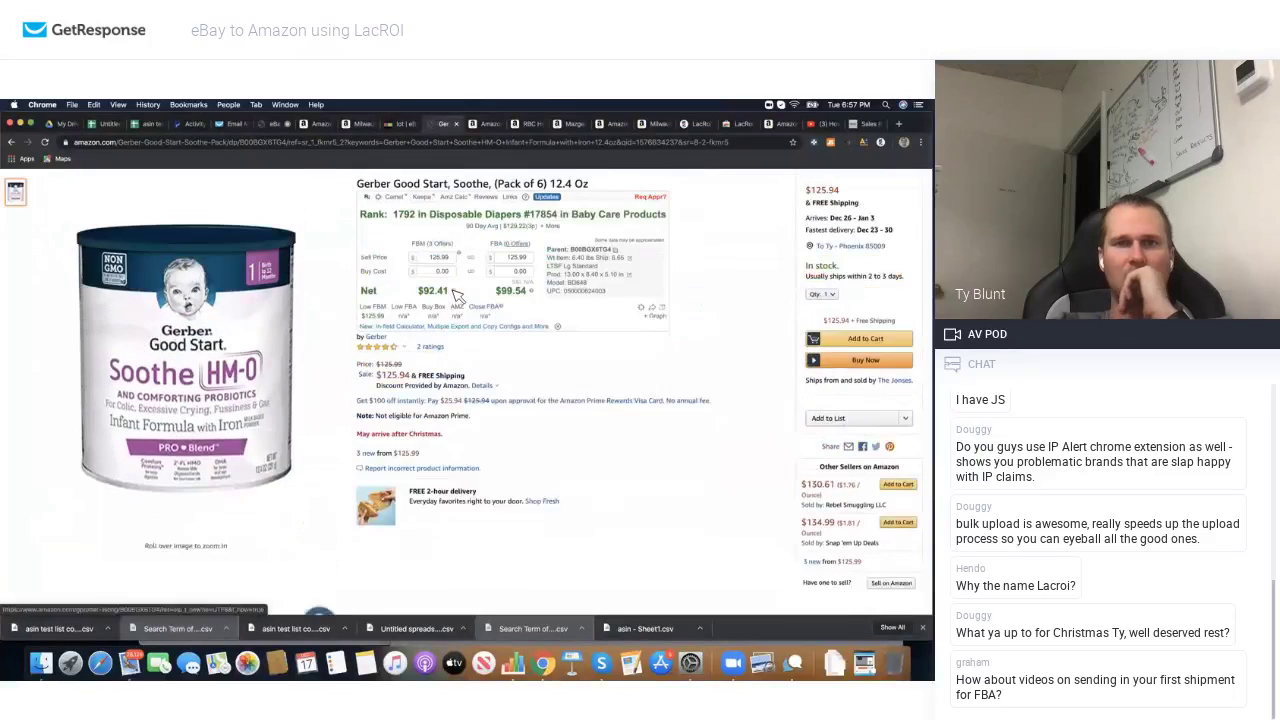
scroll(455, 293, "down", 2)
scroll(455, 293, "down", 3)
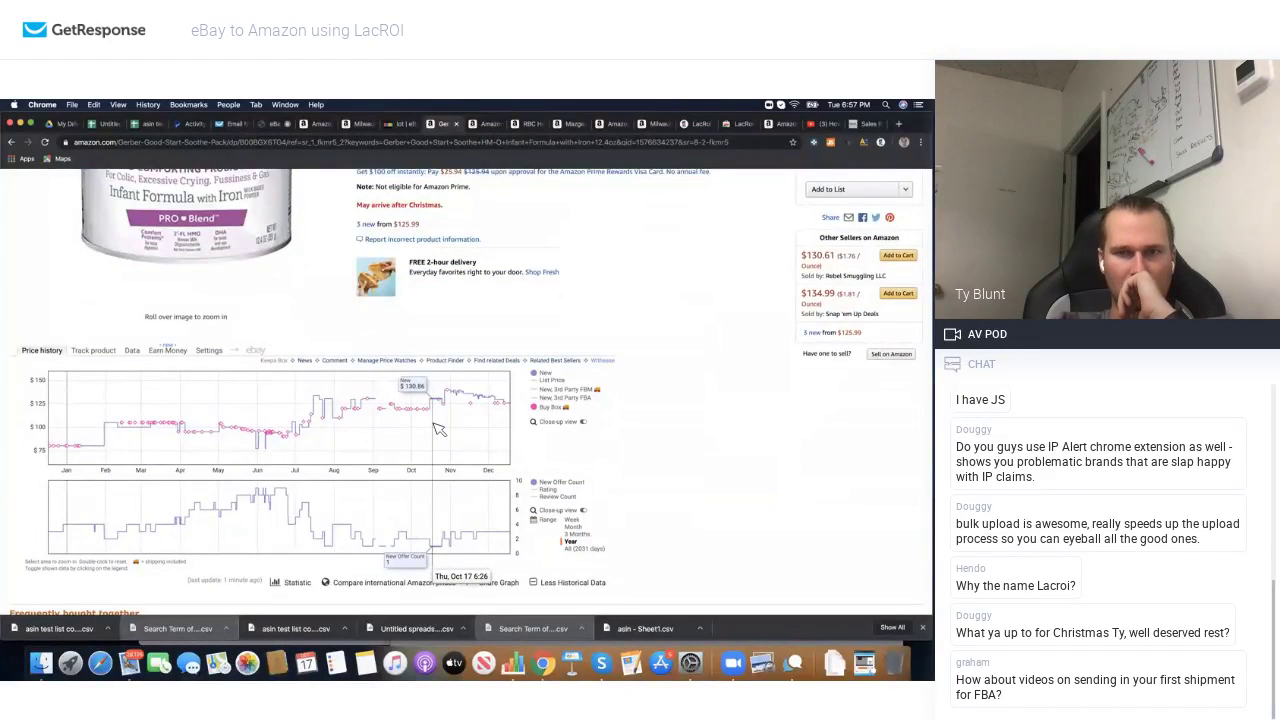
scroll(437, 428, "up", 5)
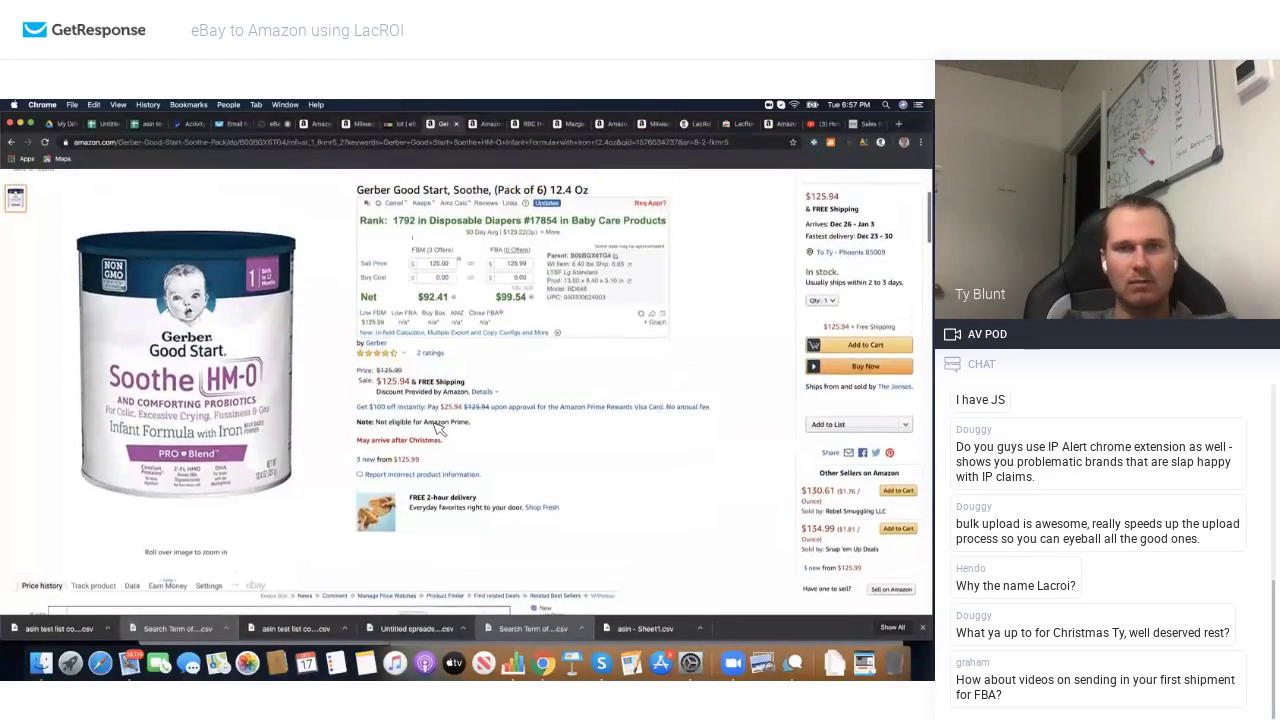
scroll(437, 428, "down", 3)
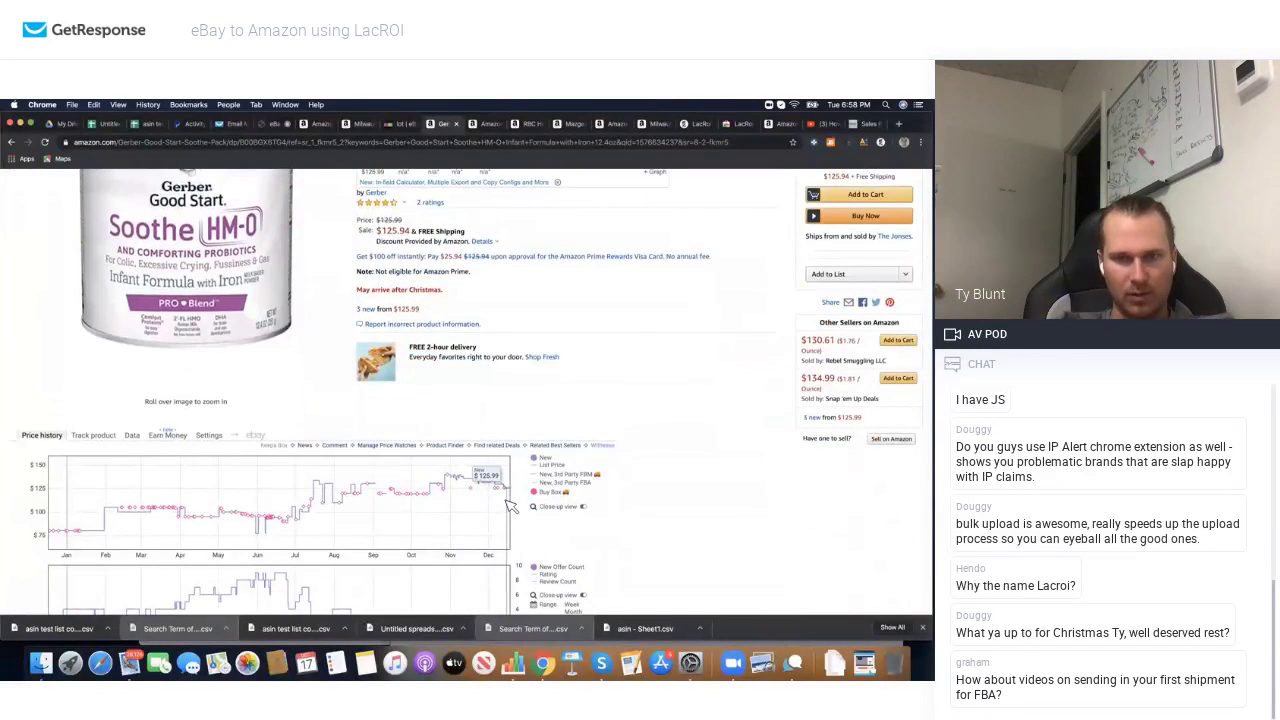
scroll(510, 505, "down", 2)
scroll(560, 420, "up", 7)
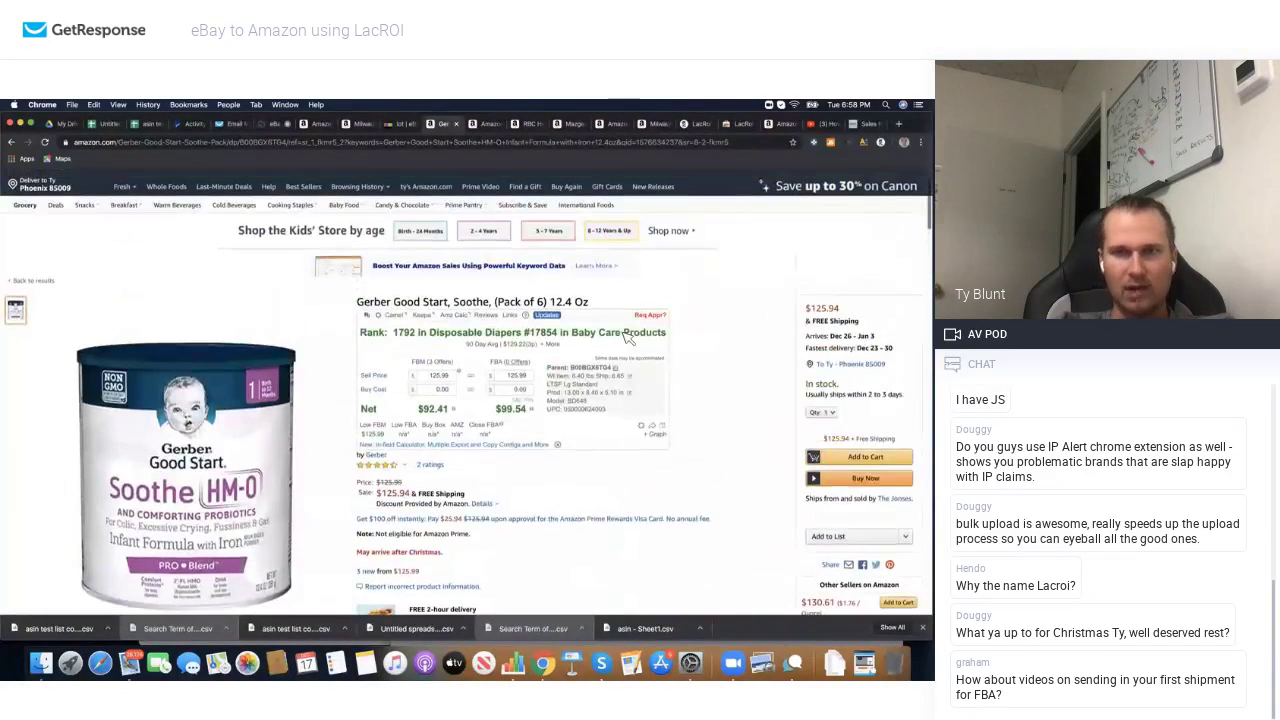
Step: Check the 6-pack's selling eligibility via 'Rep Appr?', then return to the product page
left_click(649, 317)
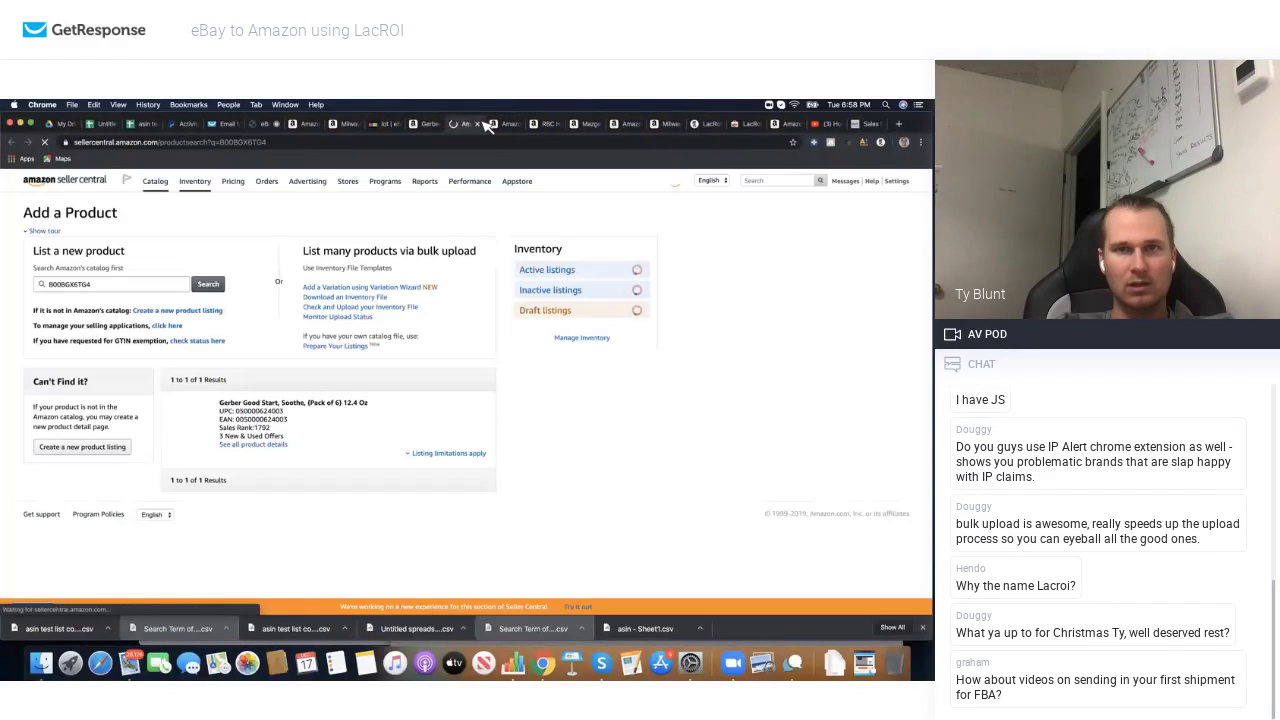
left_click(478, 123)
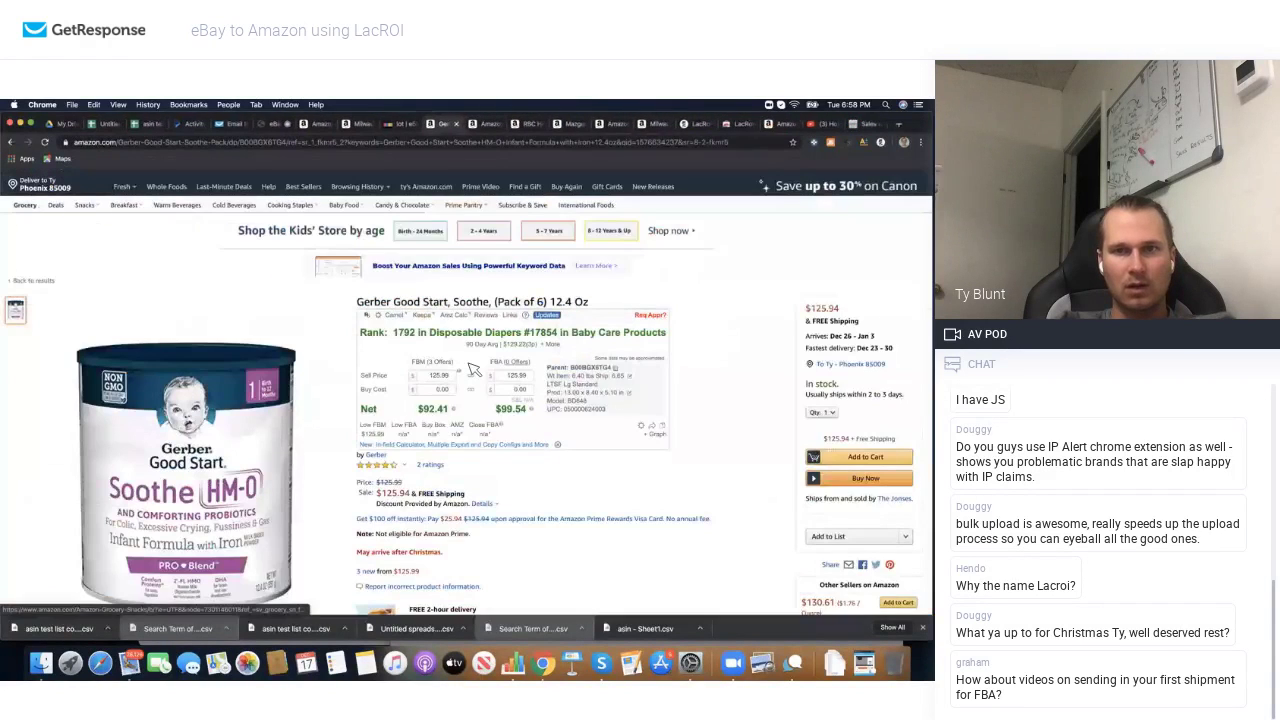
scroll(432, 303, "down", 1)
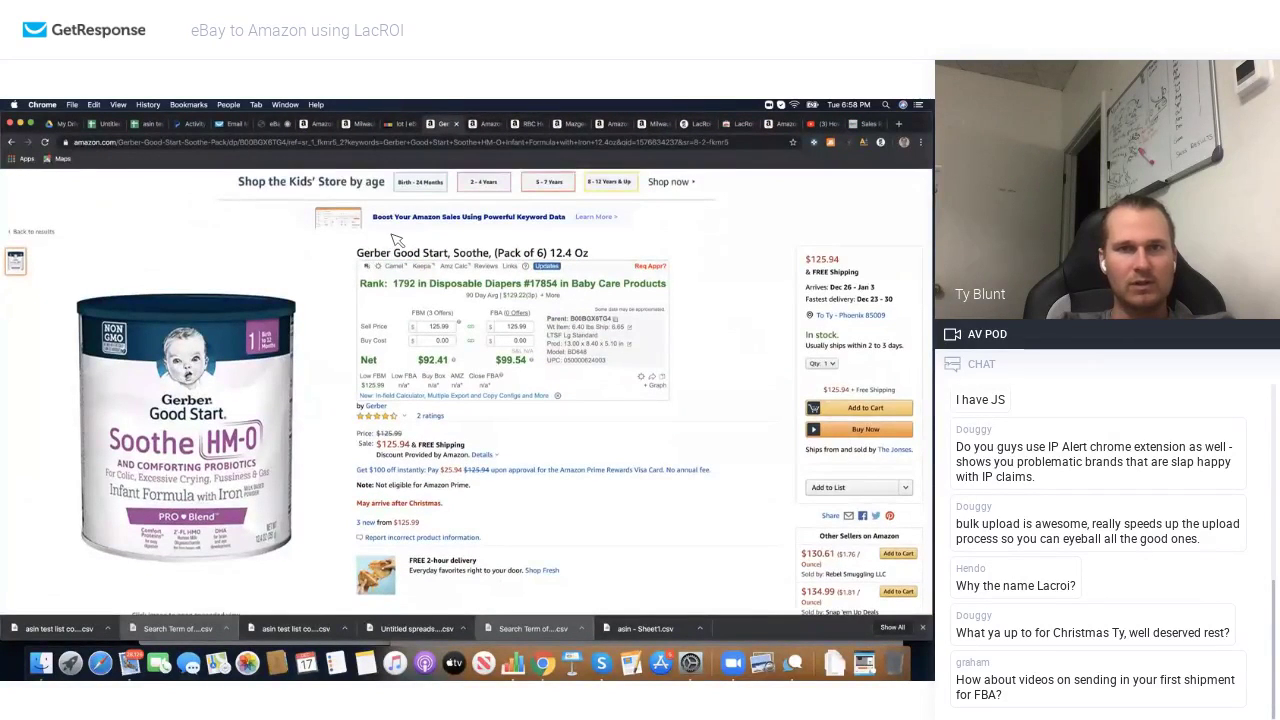
scroll(397, 240, "up", 3)
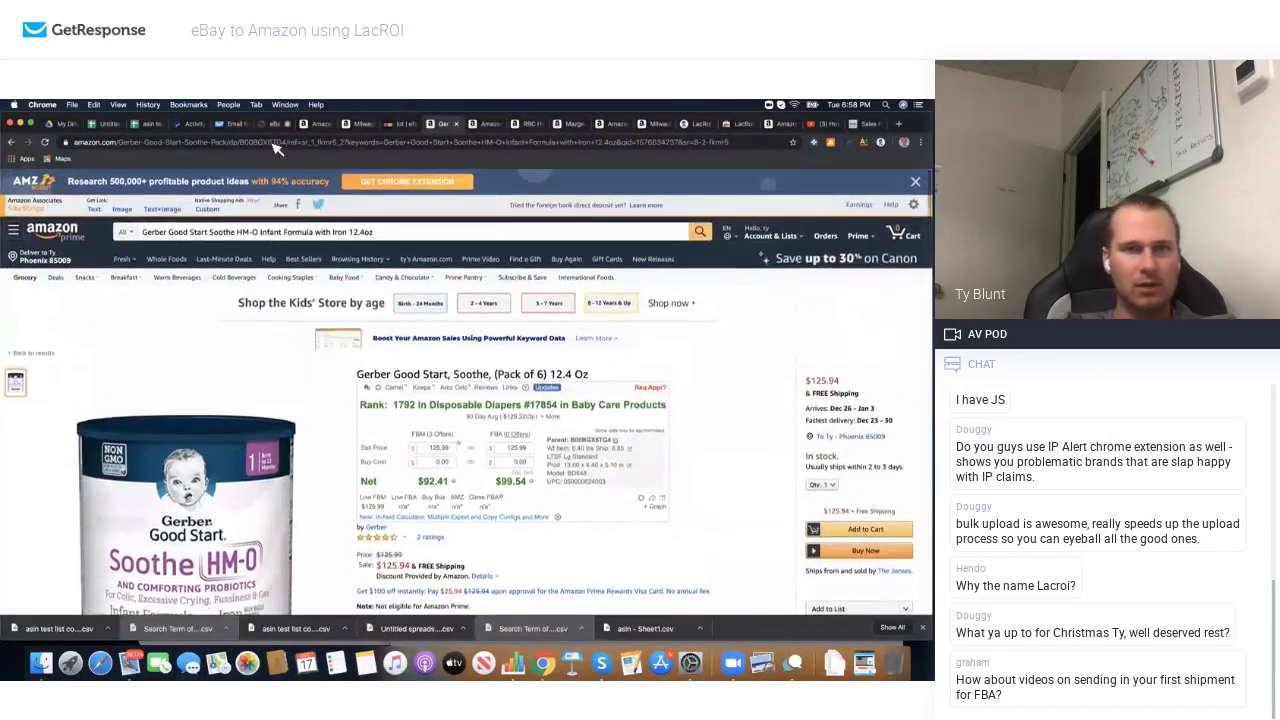
Step: Search Seller Central's catalog for ASIN B00BGX6TG4 and view its listing limitations
left_click(297, 144)
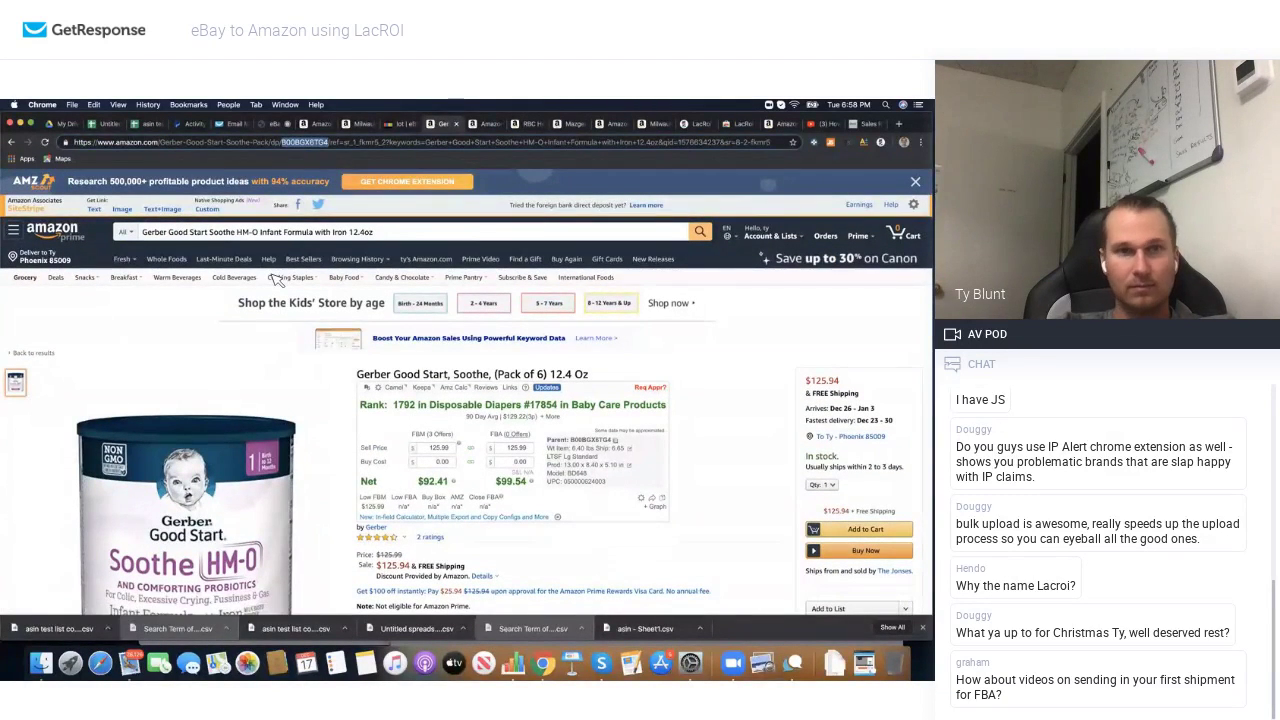
key("super+m")
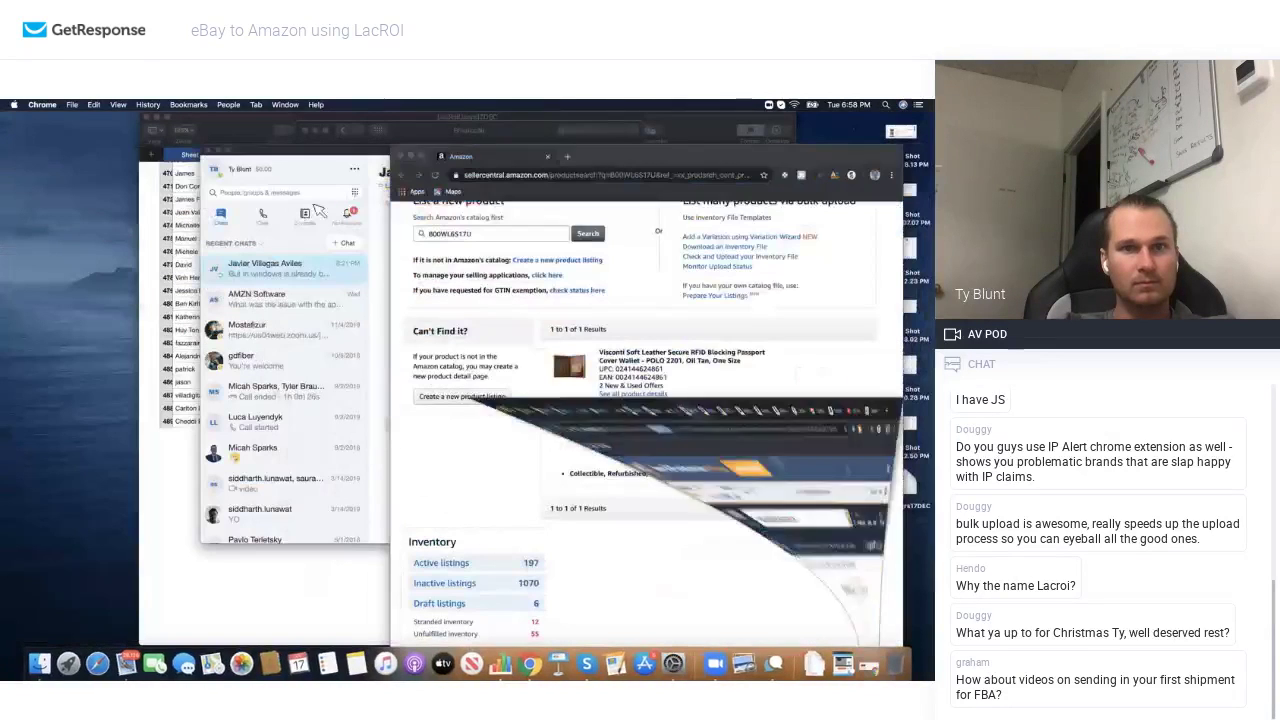
double_click(468, 234)
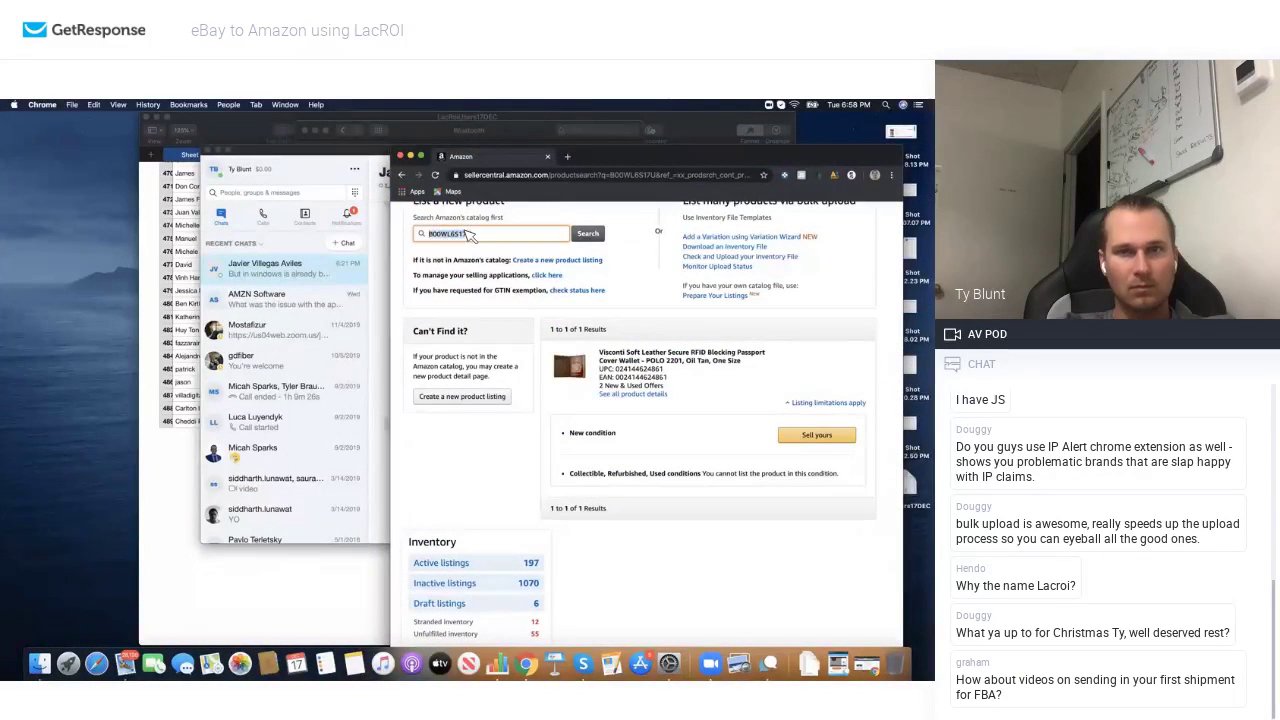
left_click(587, 234)
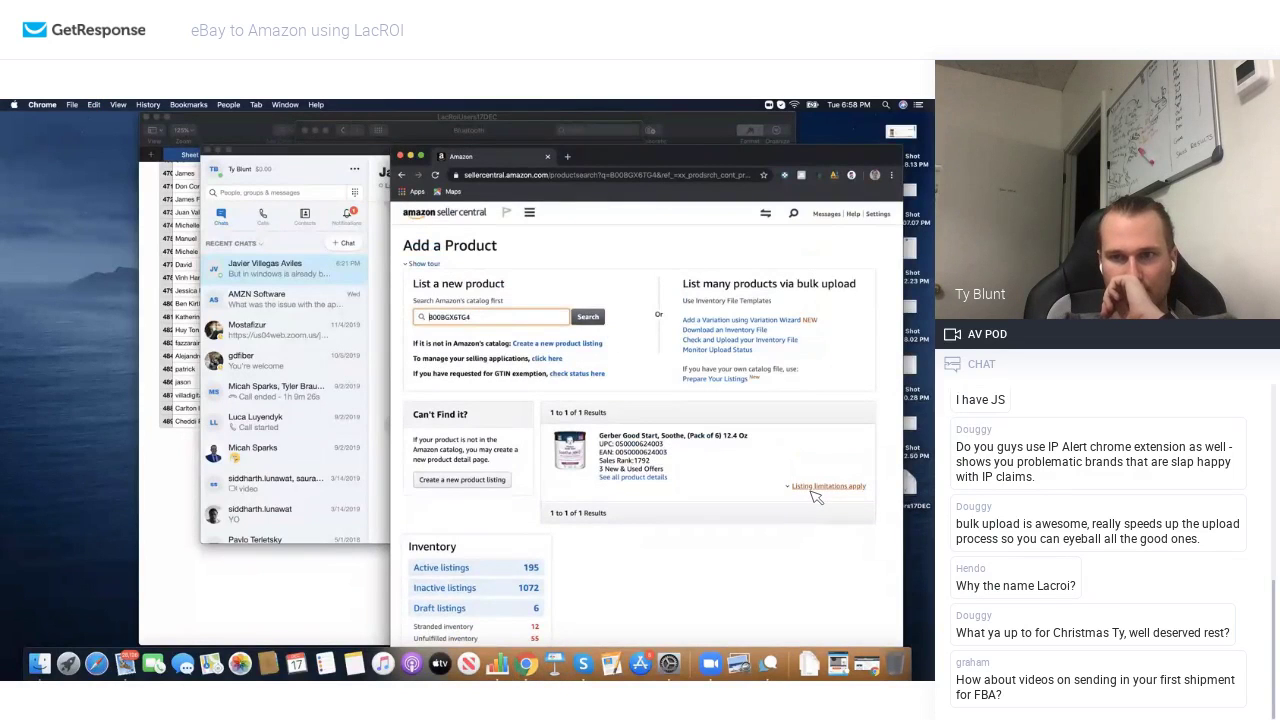
left_click(812, 488)
scroll(731, 492, "down", 1)
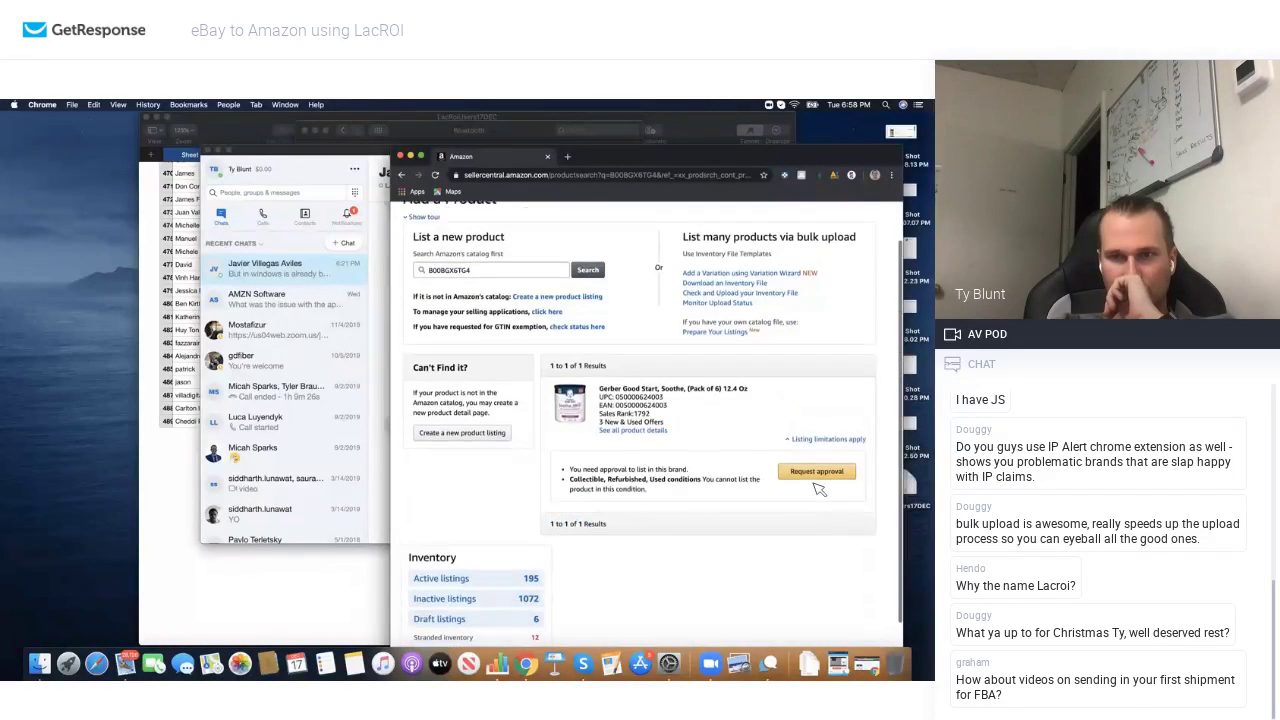
left_click(817, 466)
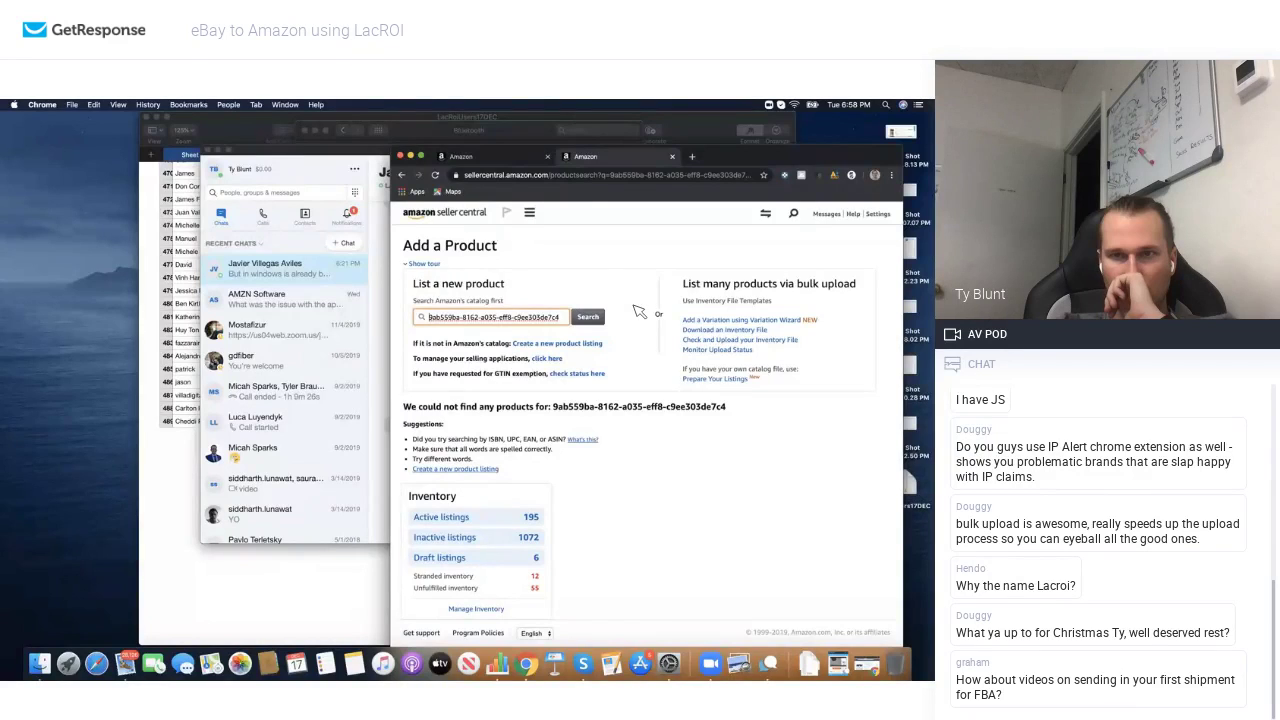
Step: Confirm the Gerber product needs brand approval, then close the extra tab and restore the product page
left_click(507, 158)
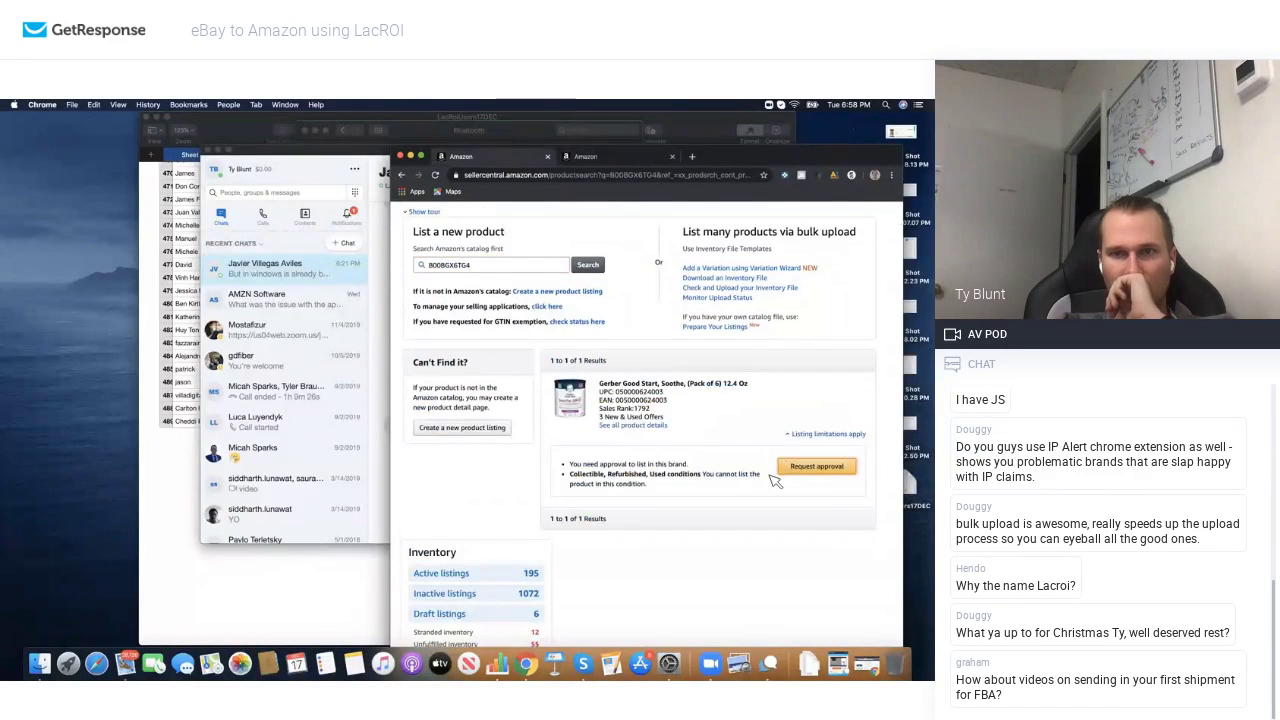
left_click(818, 467)
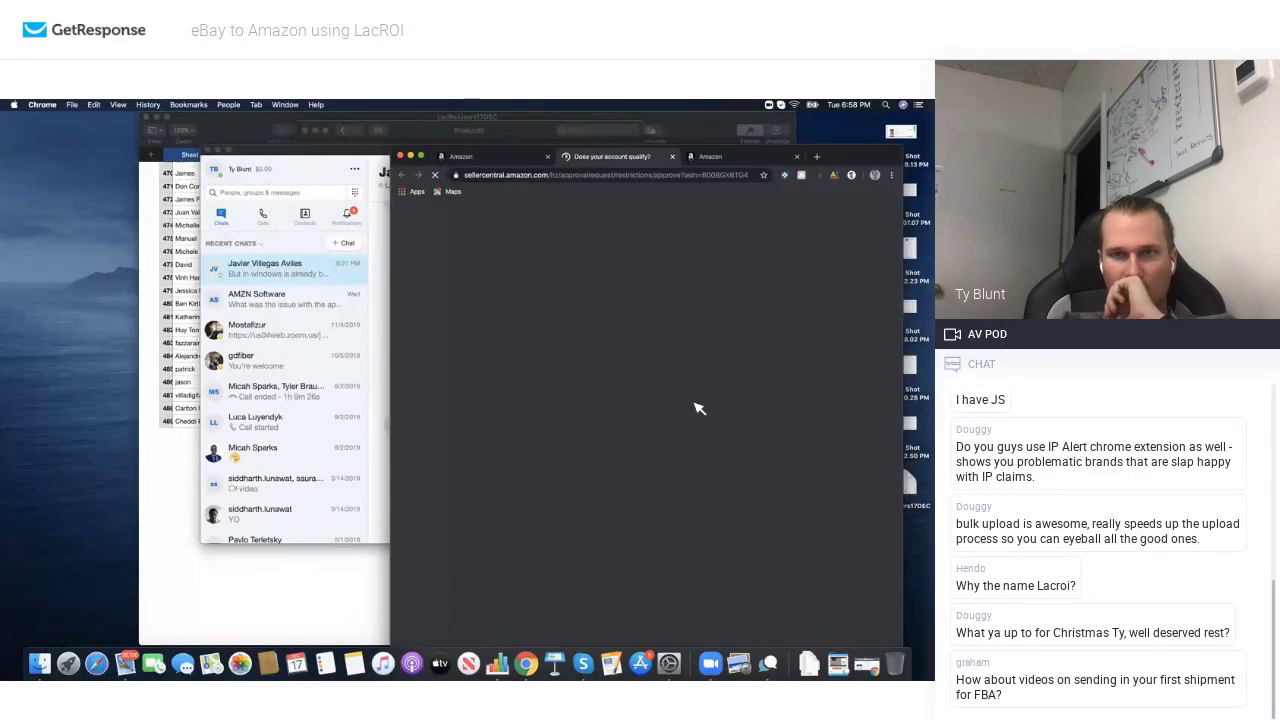
left_click(460, 314)
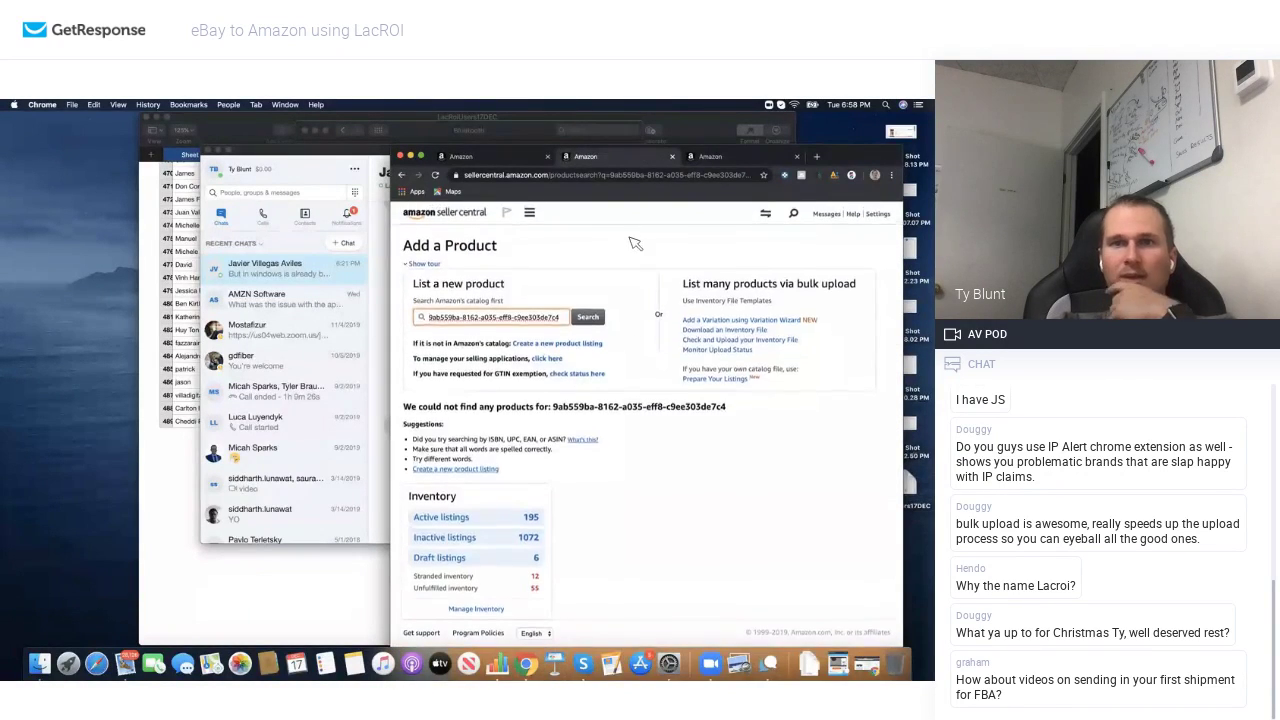
left_click(672, 157)
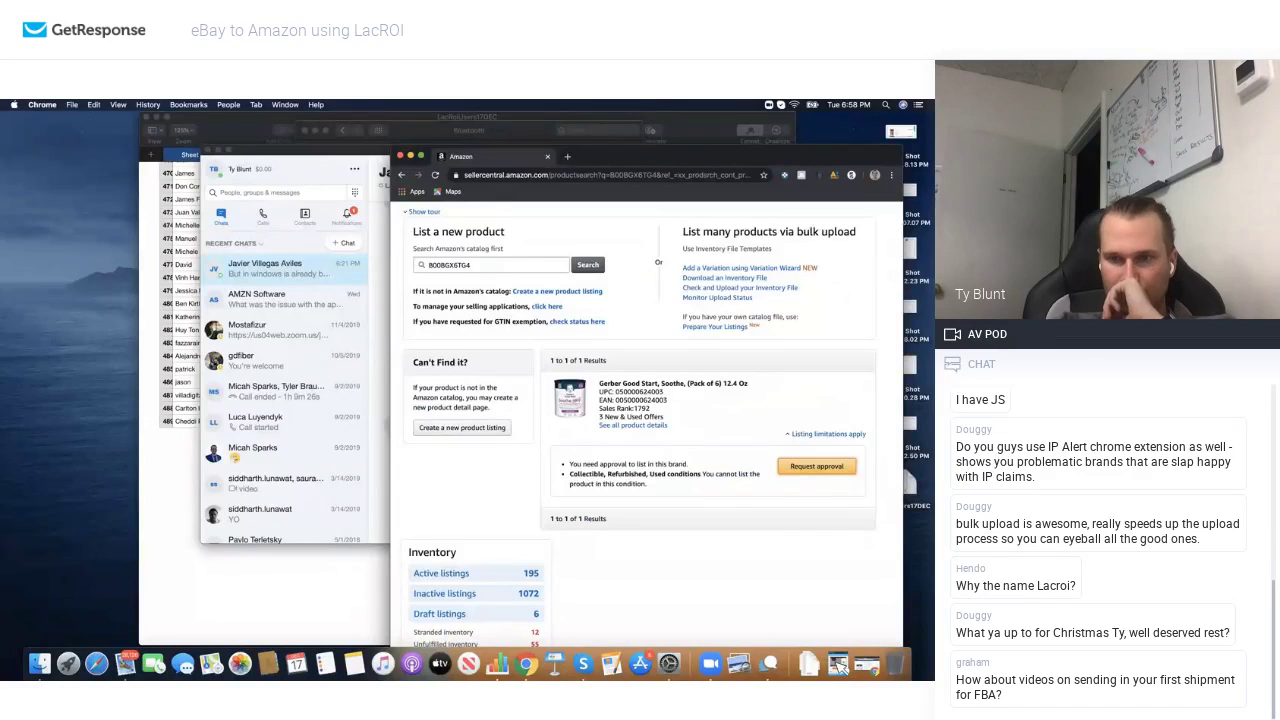
left_click(866, 663)
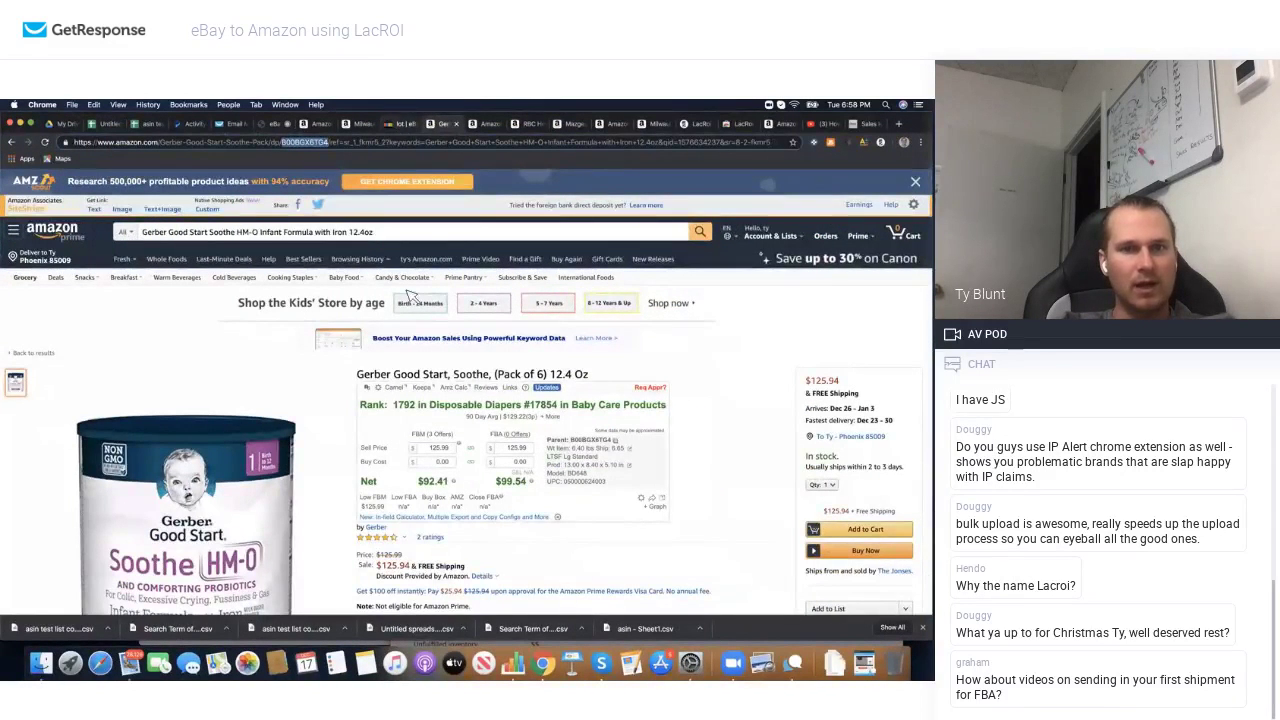
Step: Search Amazon for the eBay Sony IPELA lot title with the listing prefix removed
key("ctrl+shift+Tab")
scroll(395, 355, "down", 2)
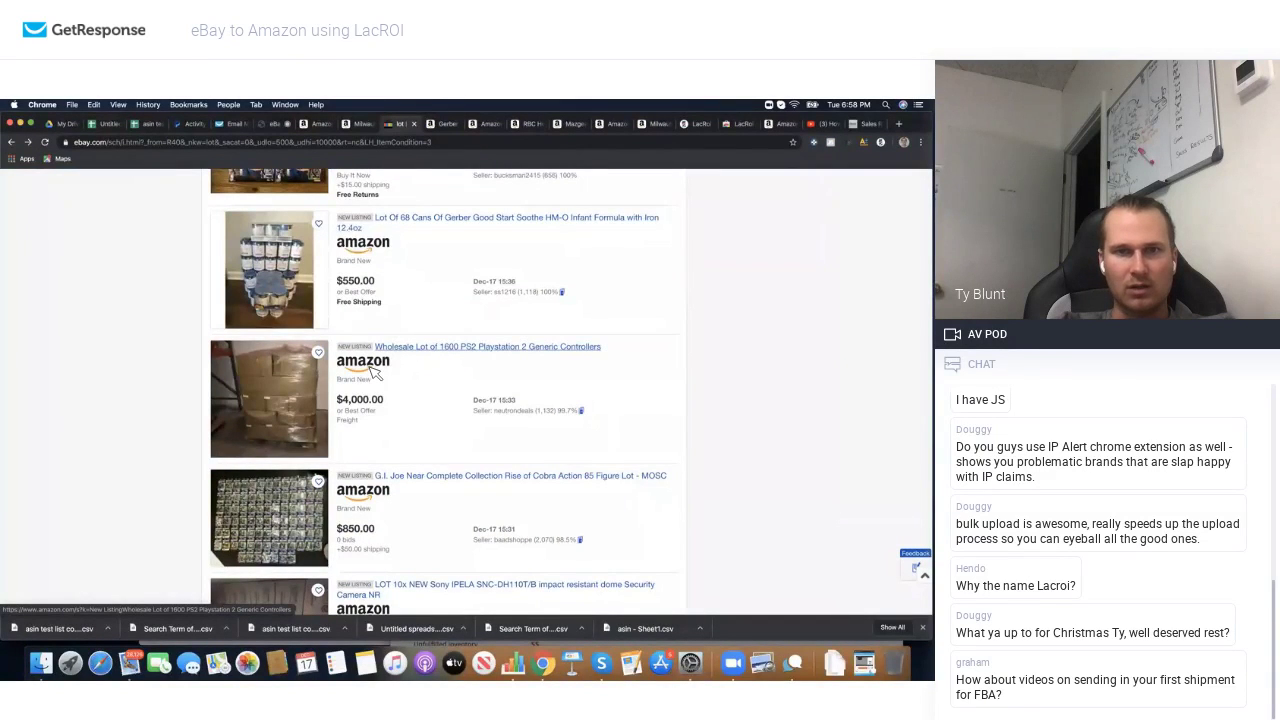
scroll(376, 365, "down", 1)
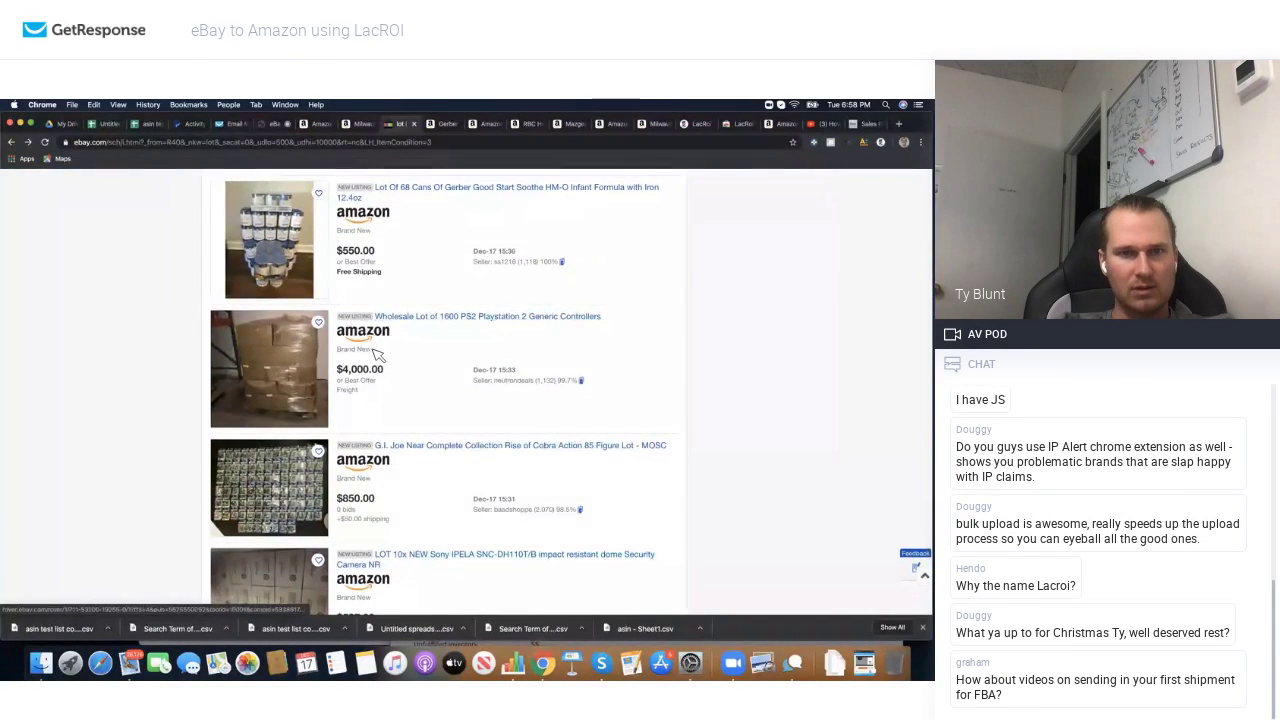
scroll(385, 400, "down", 2)
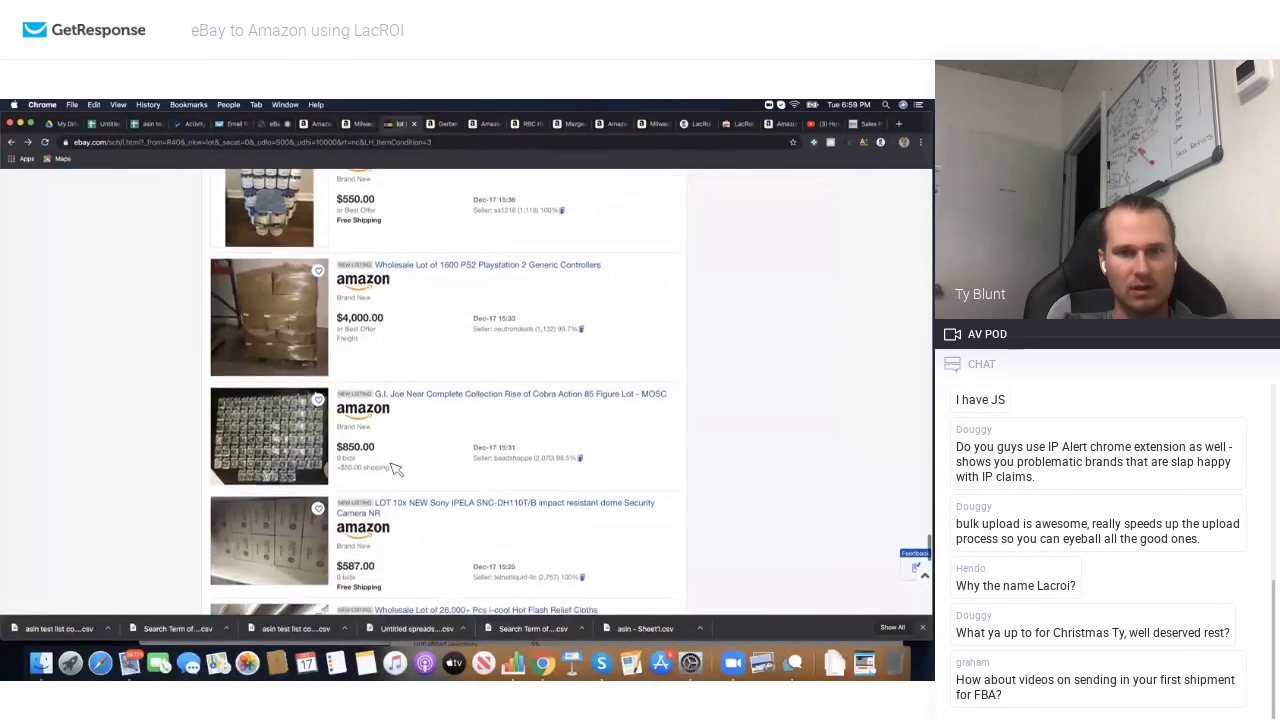
left_click(371, 531)
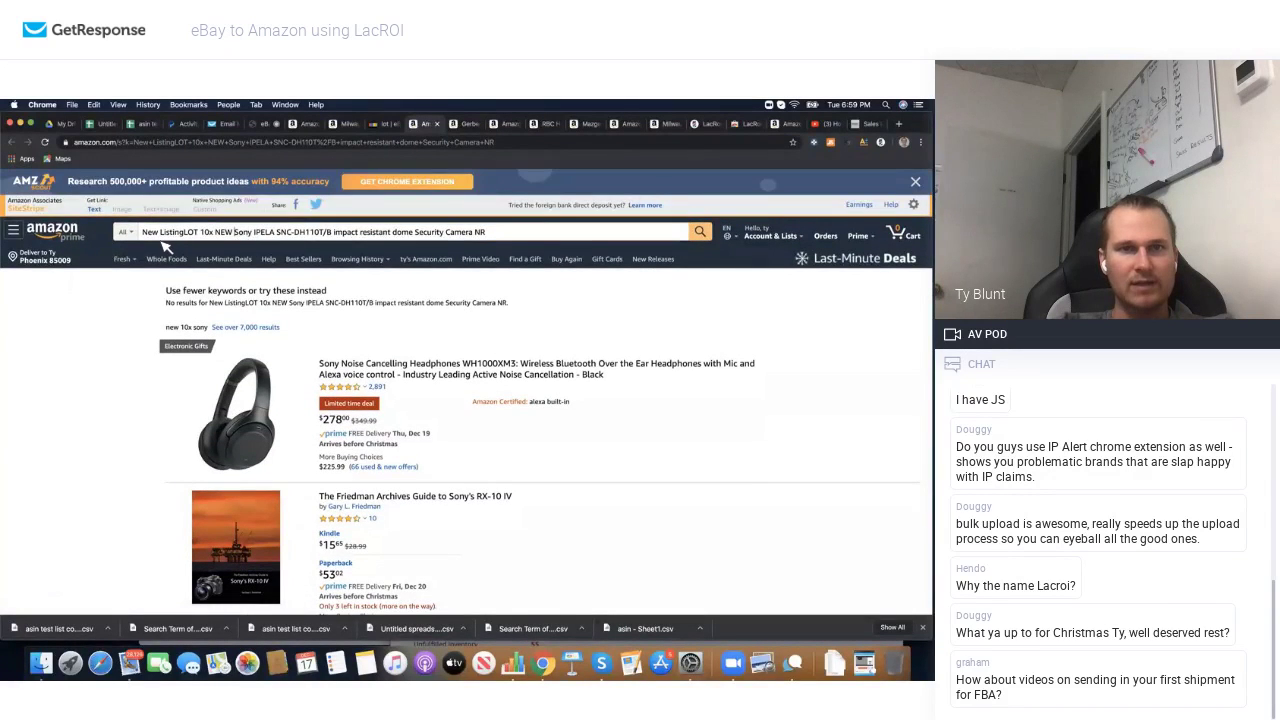
left_click_drag(166, 248, 143, 231)
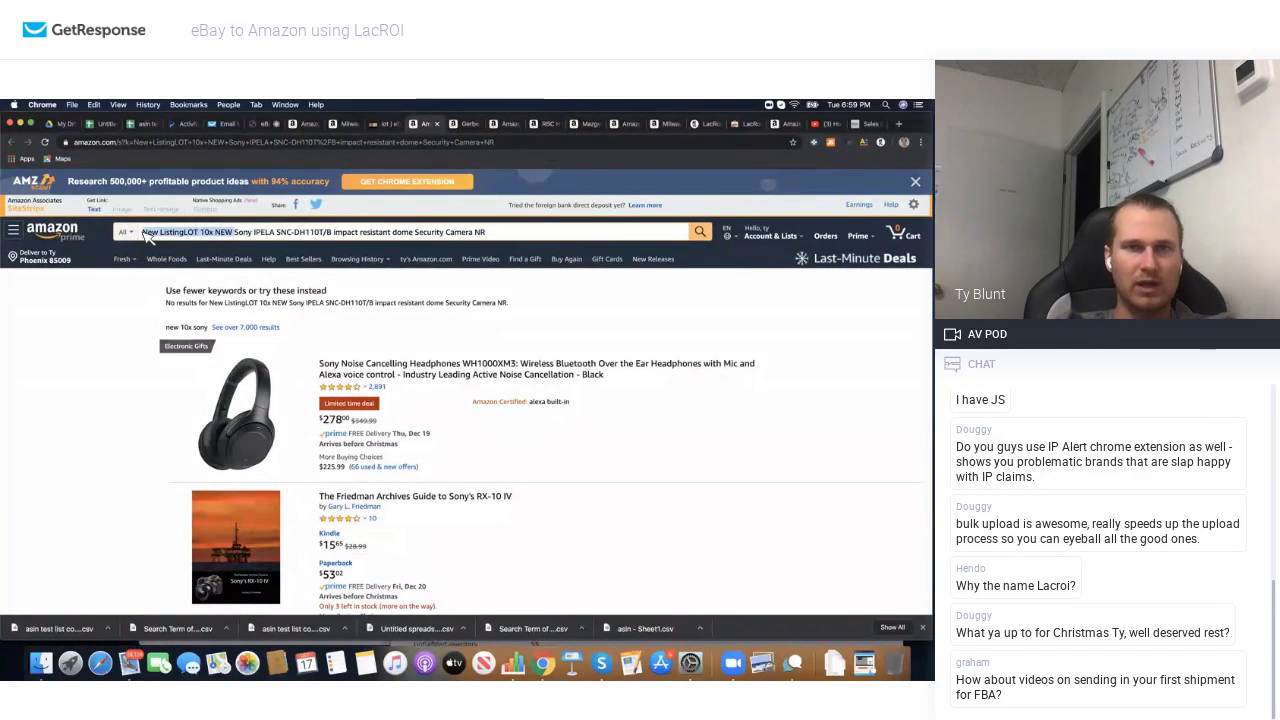
key("BackSpace")
key("Return")
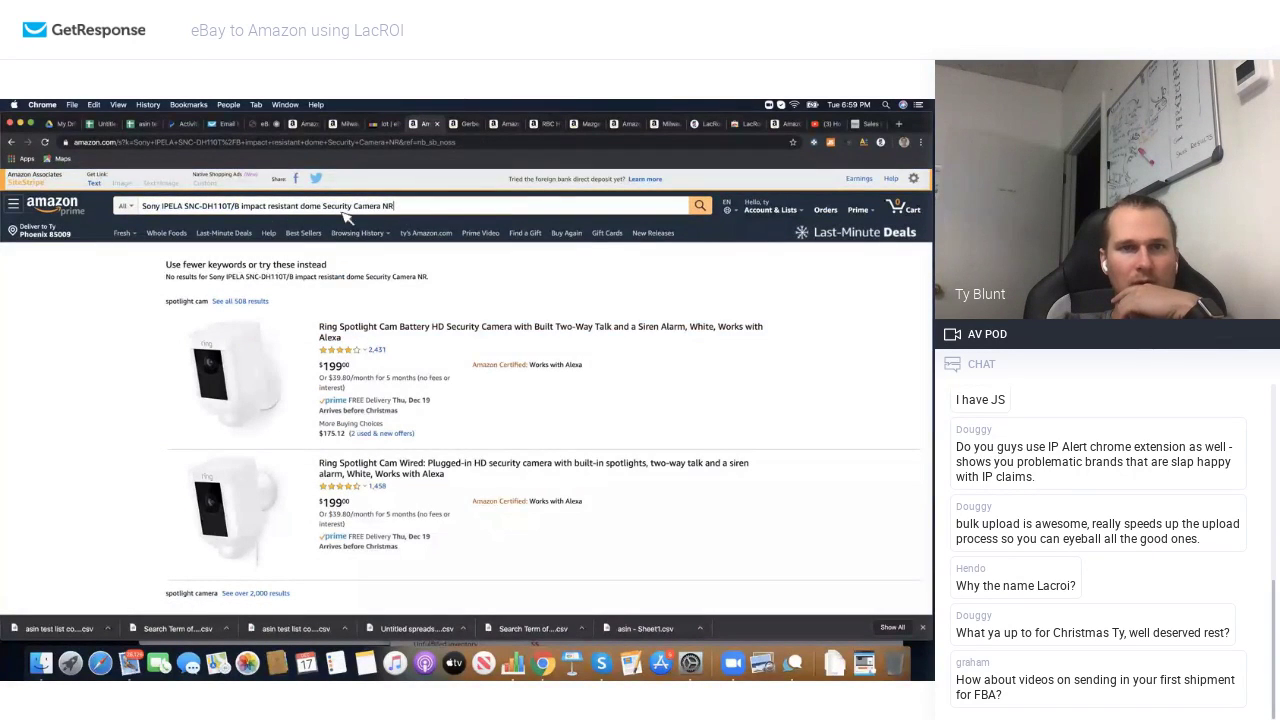
Step: Narrow the search to 'Sony IPELA SNC-DH110T/B' and review the SNC-DH110T camera page at $287.30
left_click(243, 230, "shift")
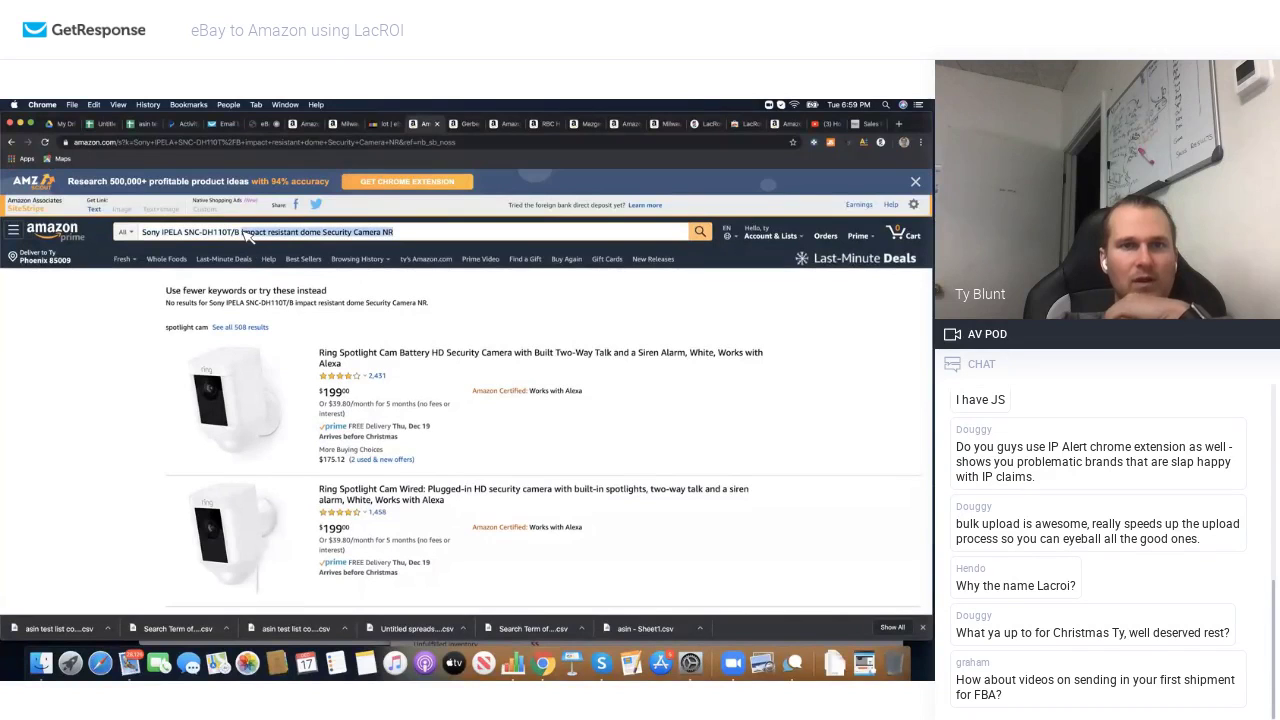
key("BackSpace")
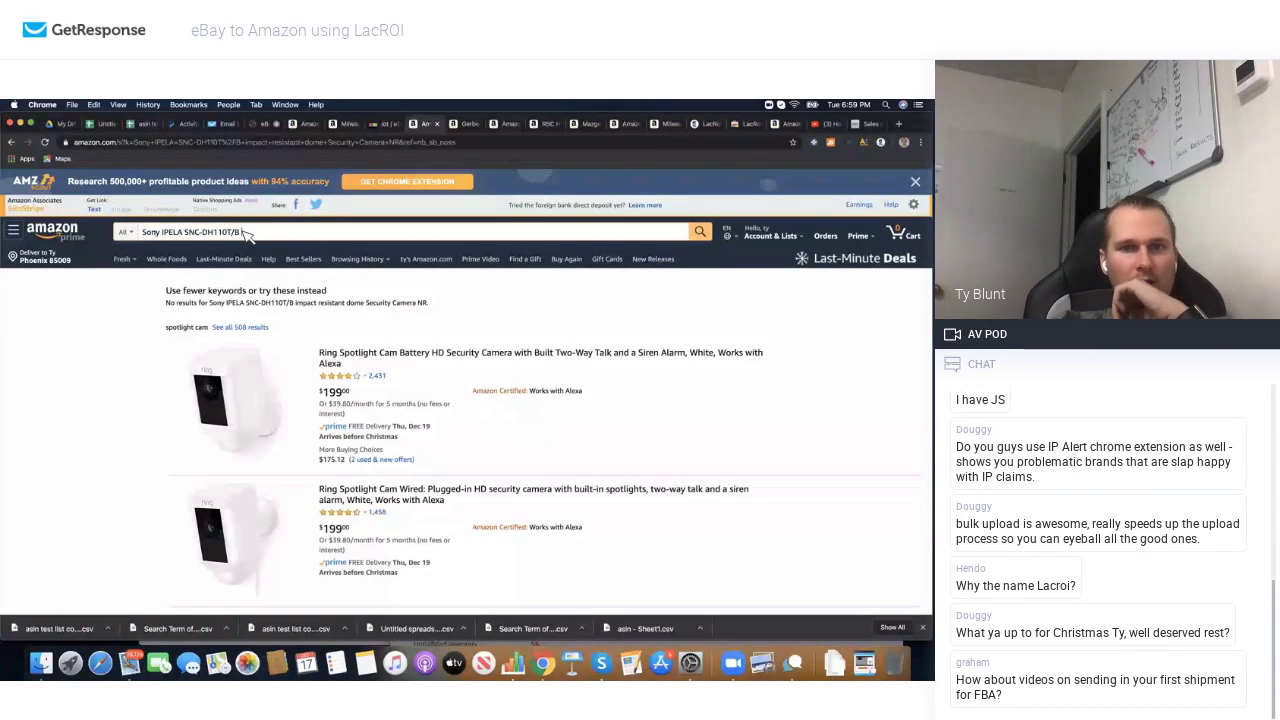
key("Return")
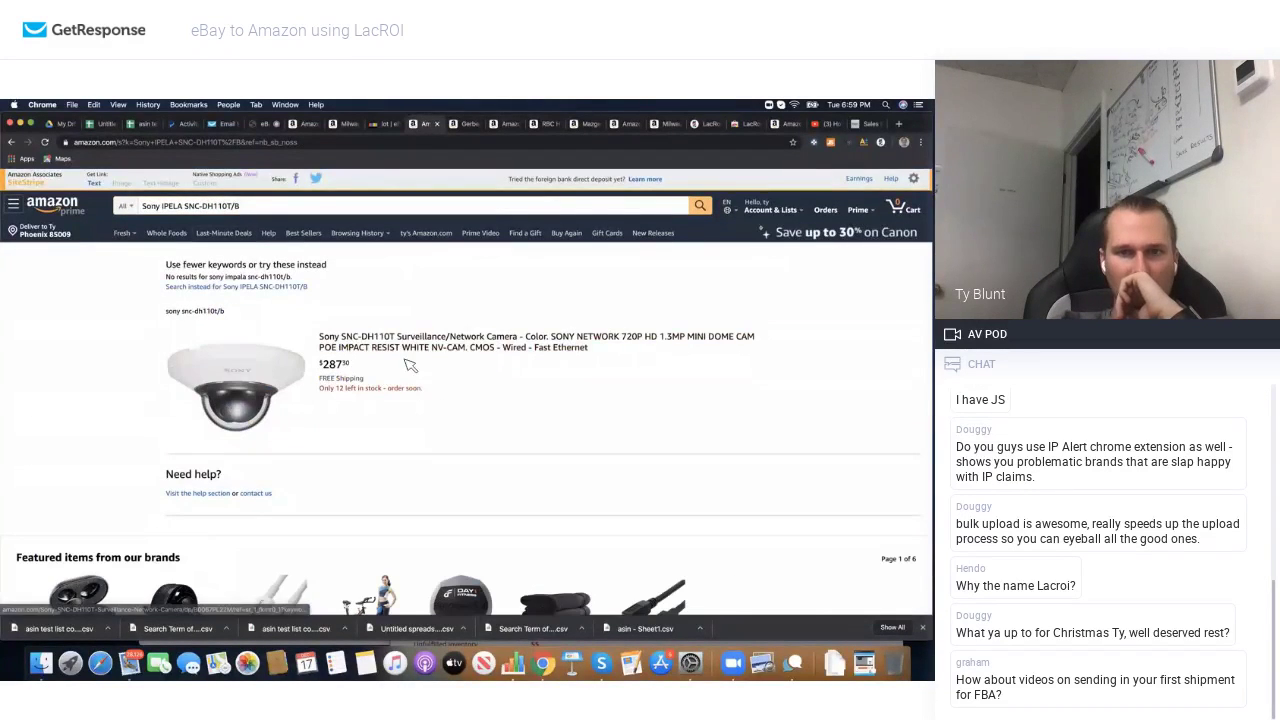
left_click(397, 350)
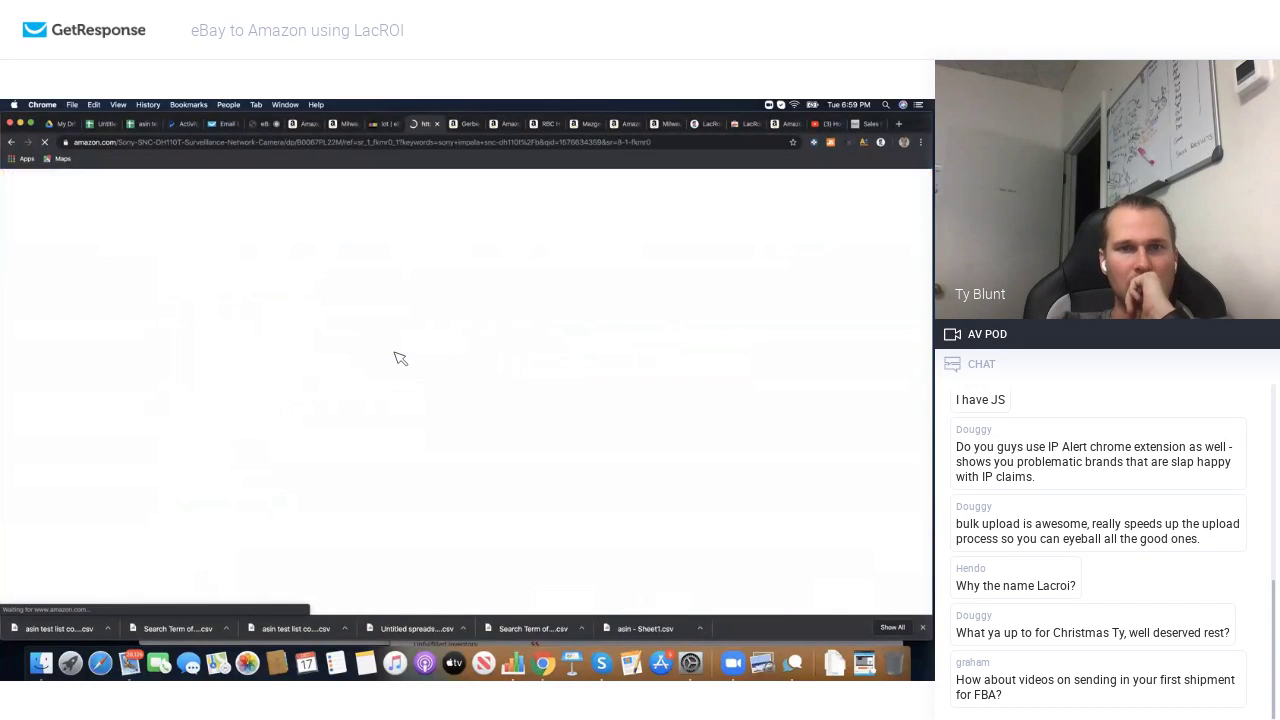
scroll(441, 437, "down", 3)
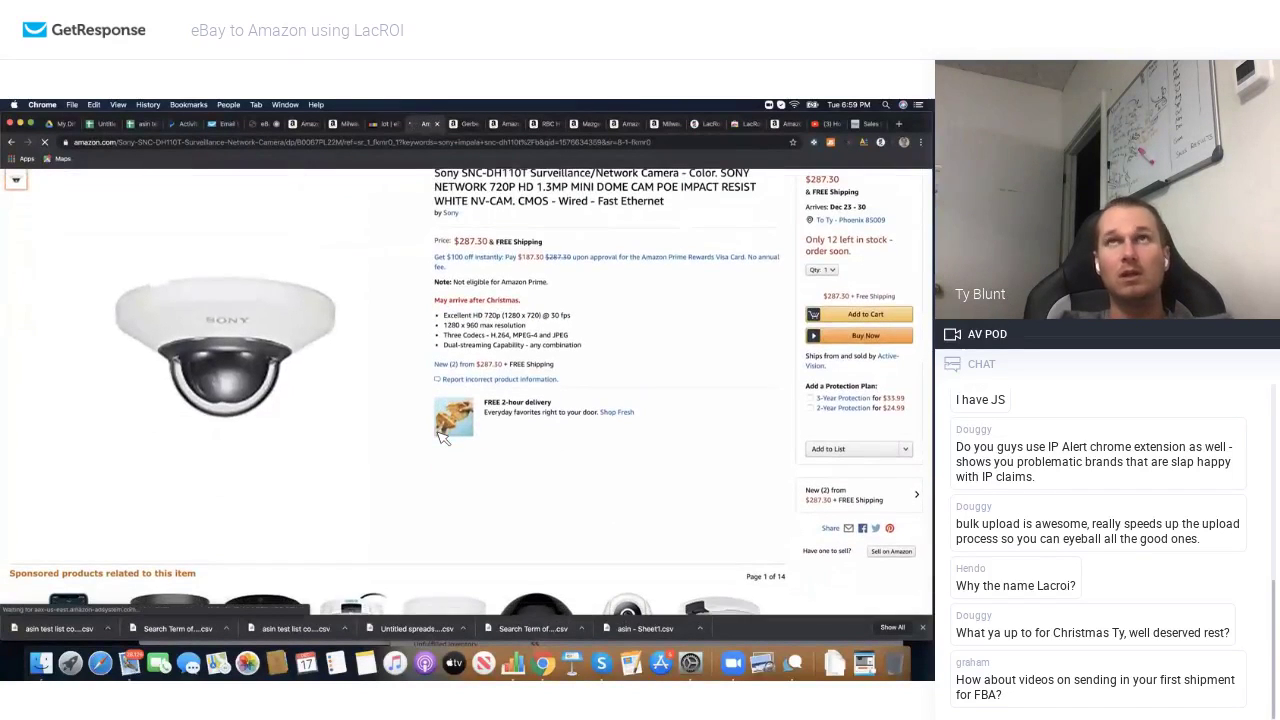
scroll(441, 437, "down", 5)
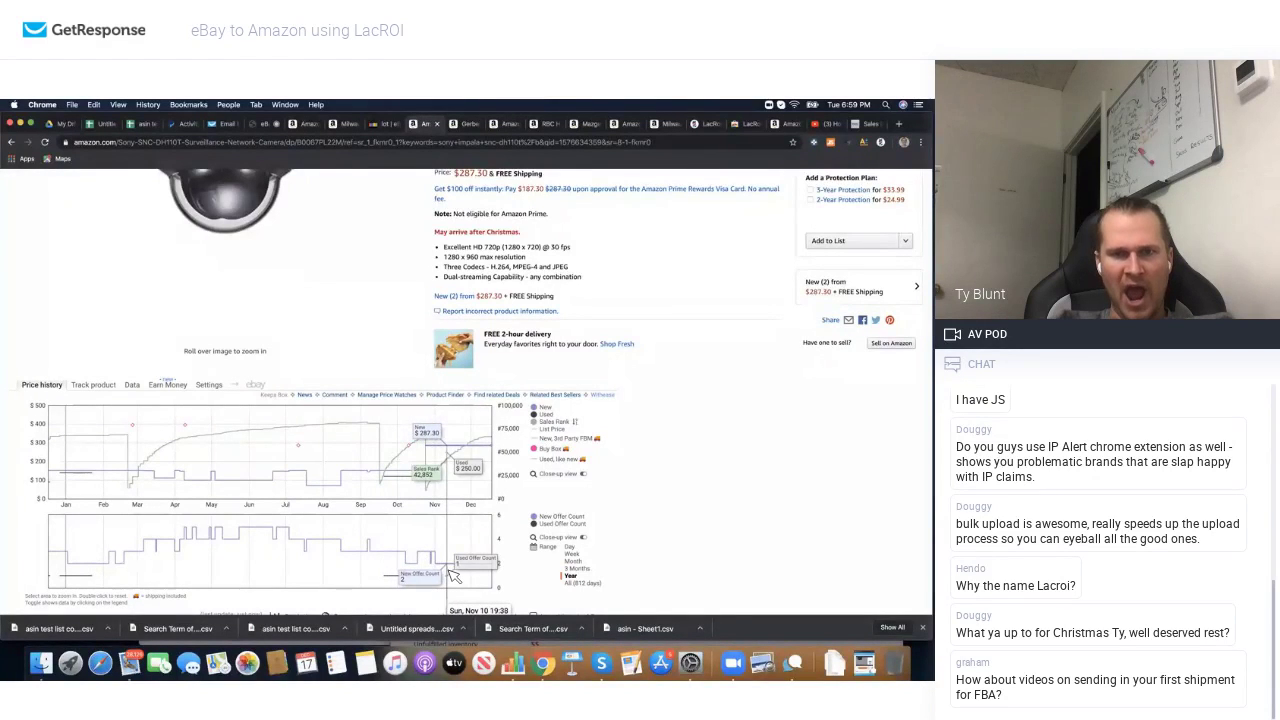
scroll(562, 436, "up", 3)
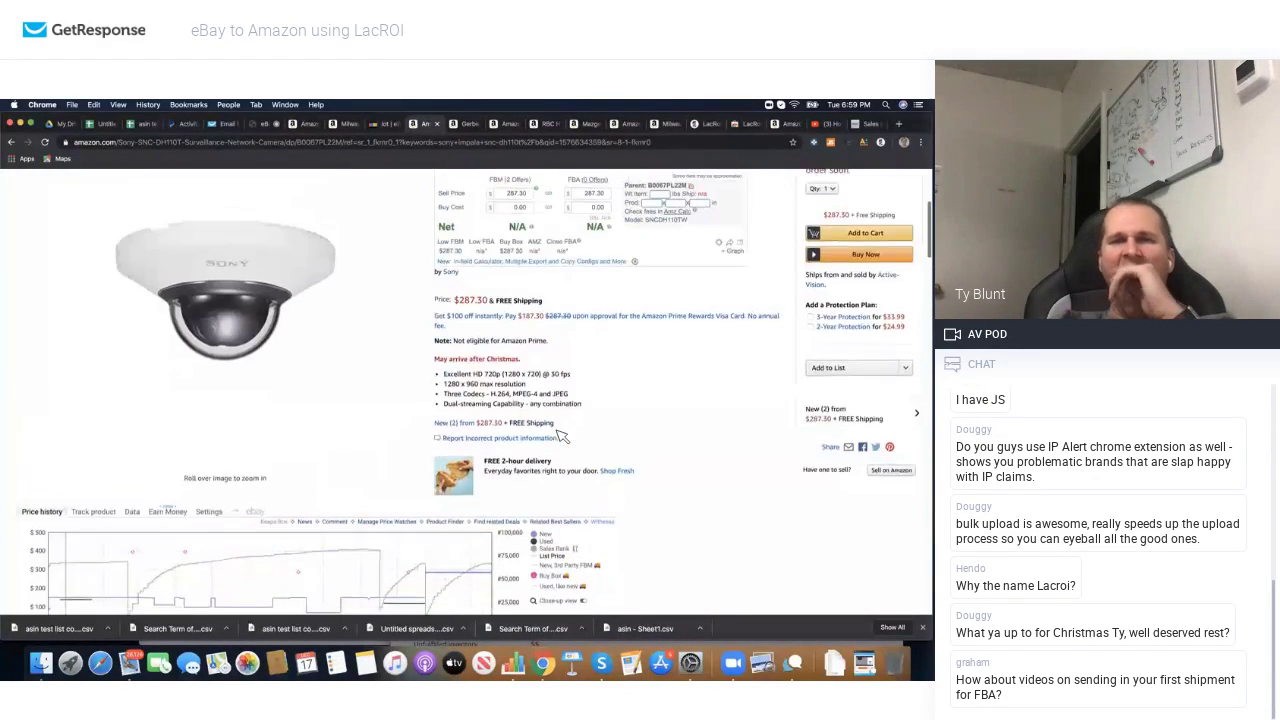
scroll(562, 436, "up", 2)
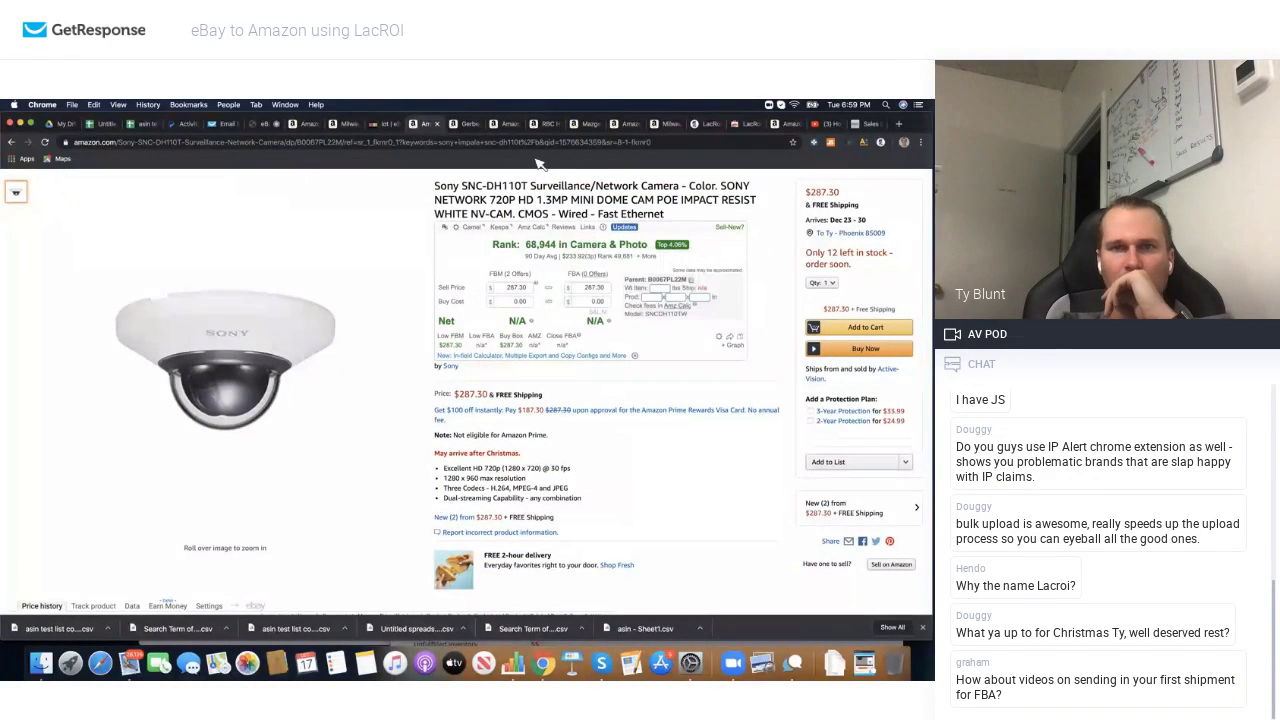
Step: Search Amazon for the eBay Wall Smart 10-01-329-BL Control4 T310 Retrofit lot title
left_click(390, 124)
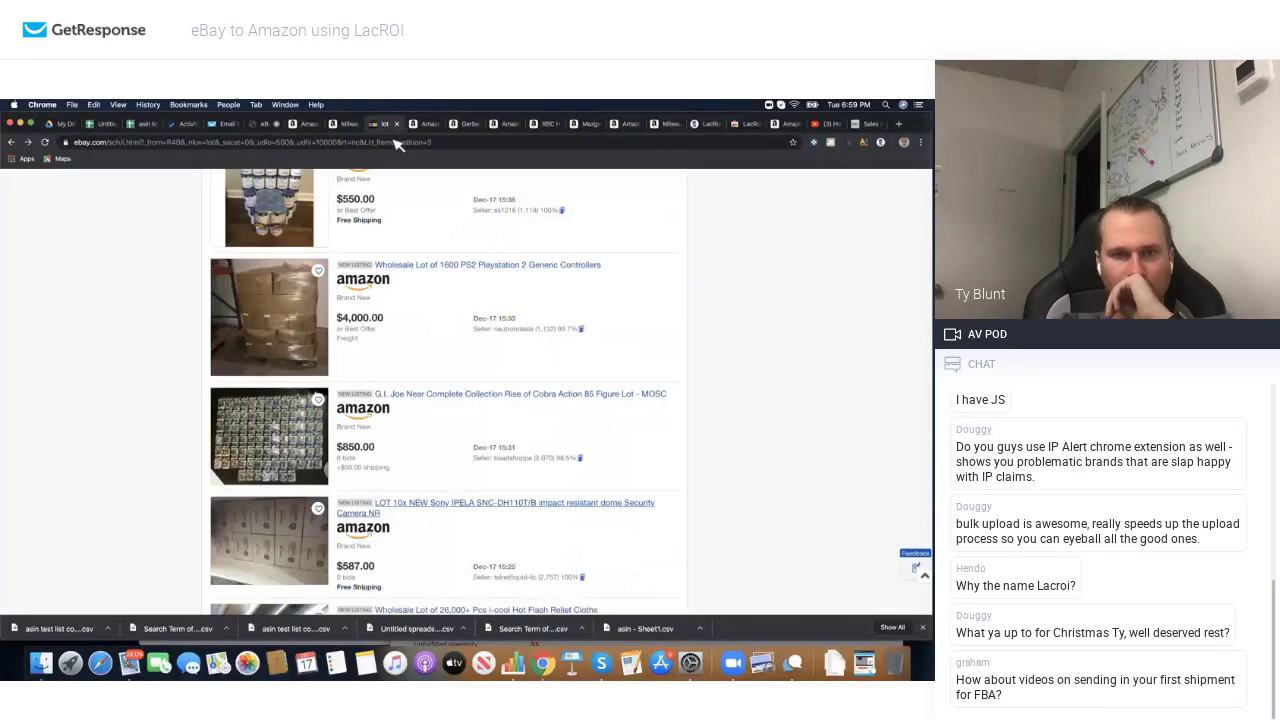
scroll(404, 345, "down", 5)
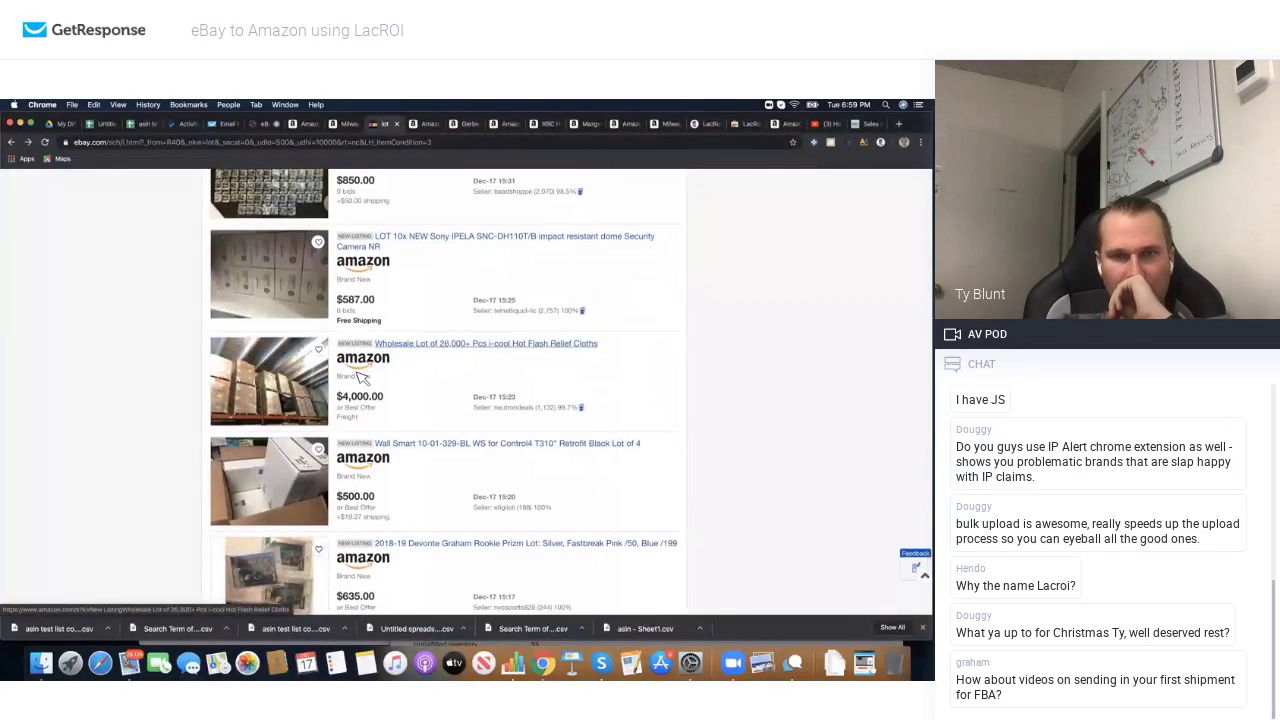
scroll(362, 376, "down", 1)
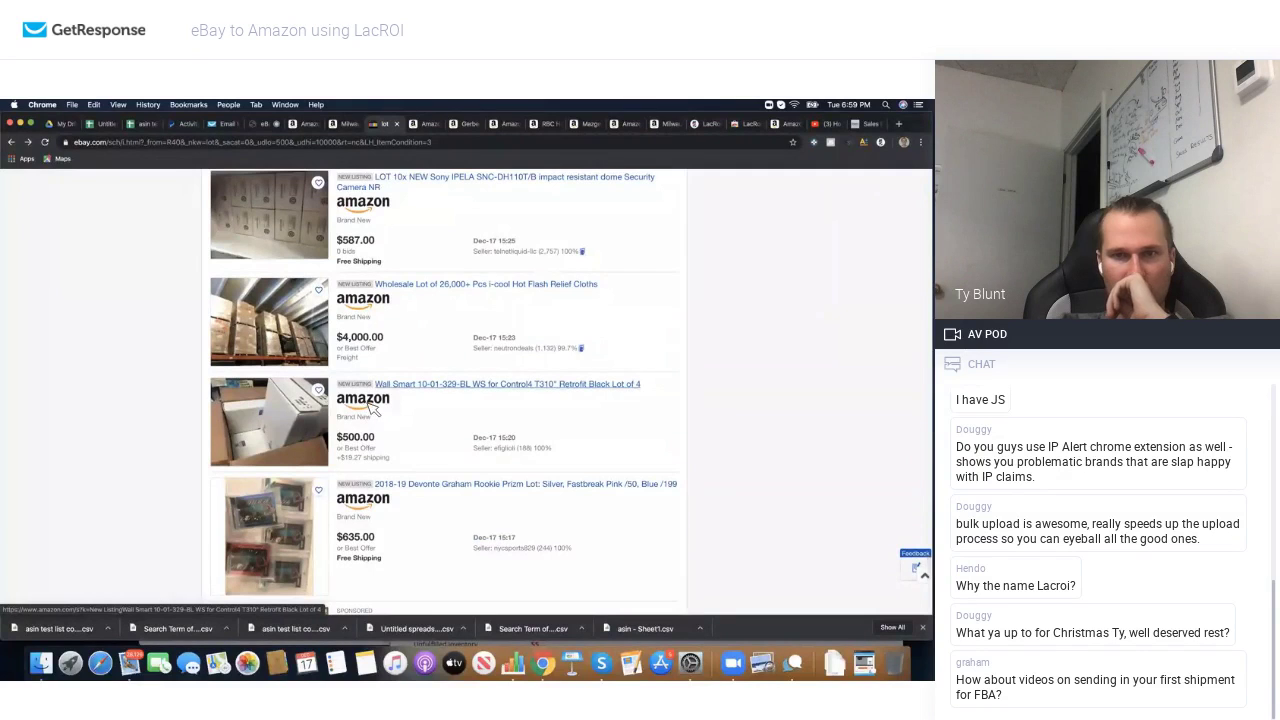
left_click(370, 410)
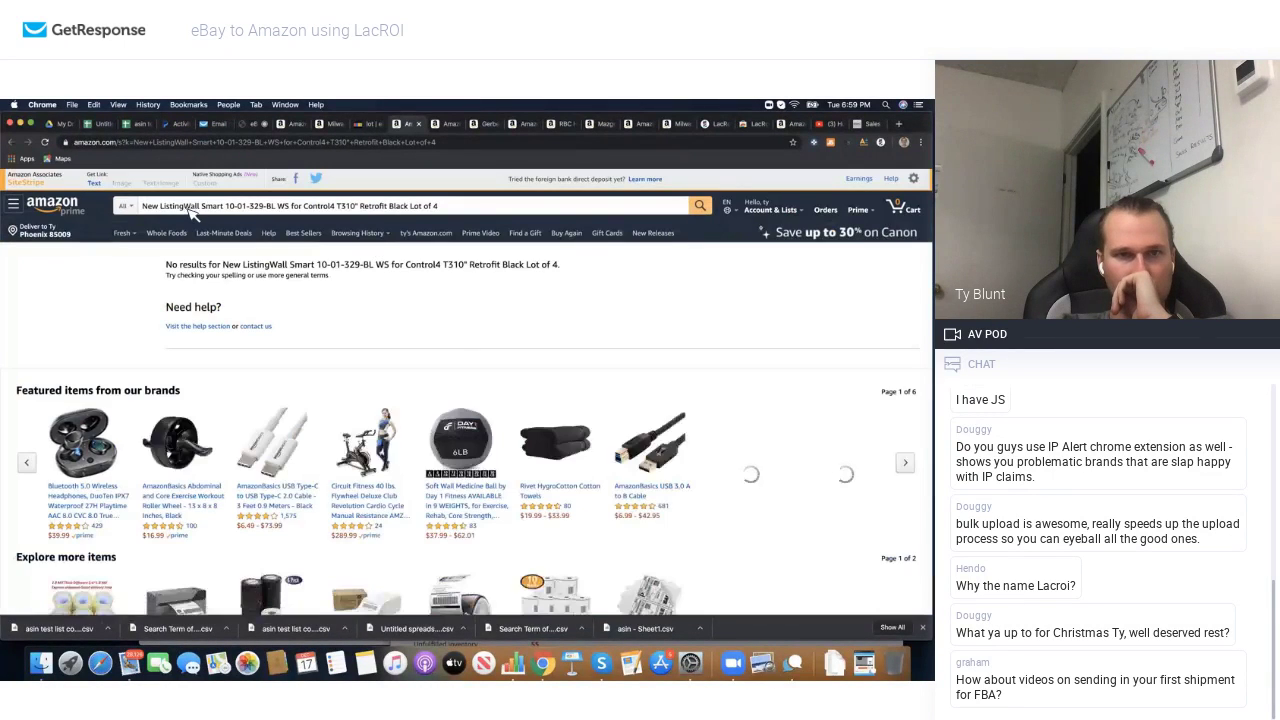
Step: Rerun the Amazon search without 'New Listing' and 'Retrofit Black Lot of 4'
left_click_drag(201, 206, 143, 206)
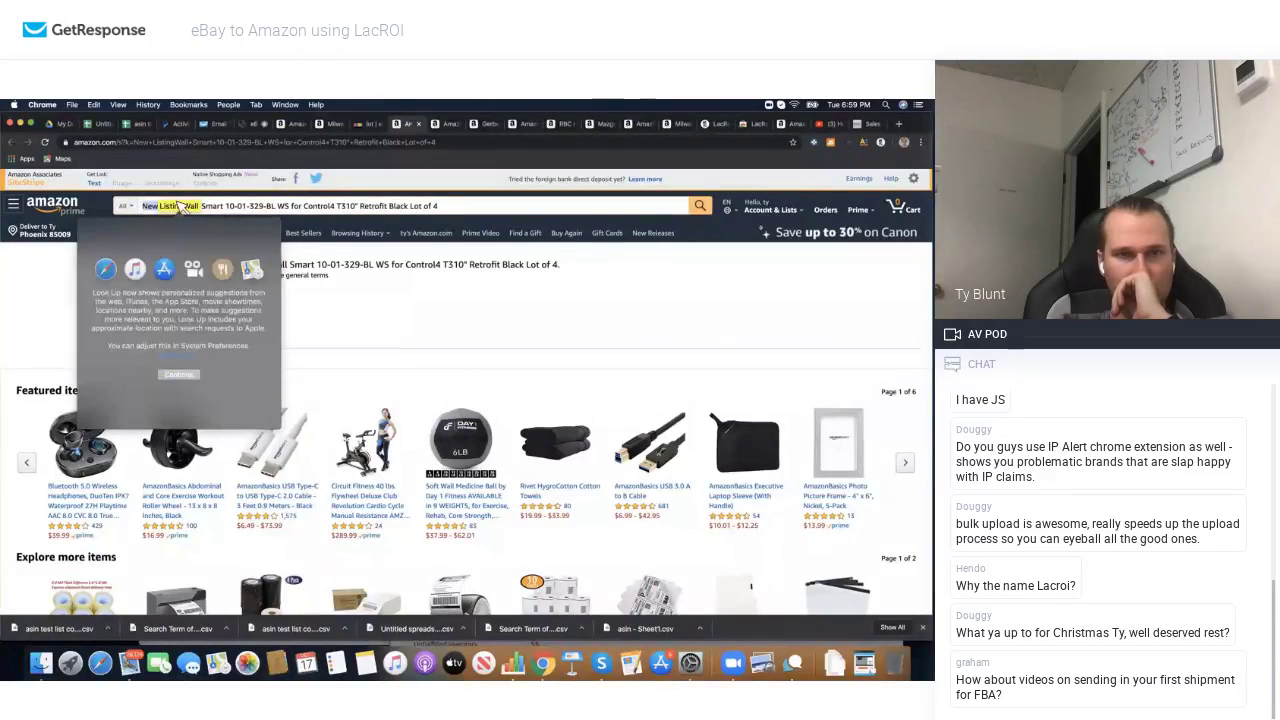
left_click(181, 209)
left_click(139, 233, "shift")
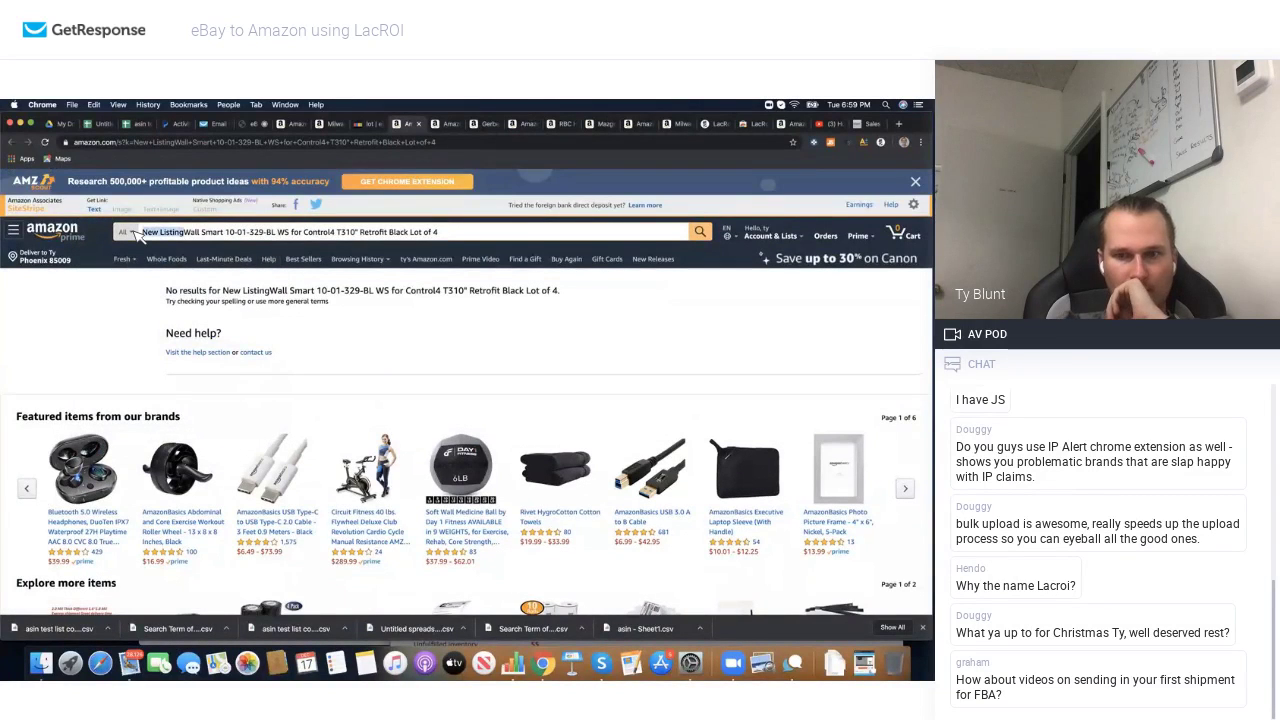
key("BackSpace")
left_click_drag(400, 233, 325, 237)
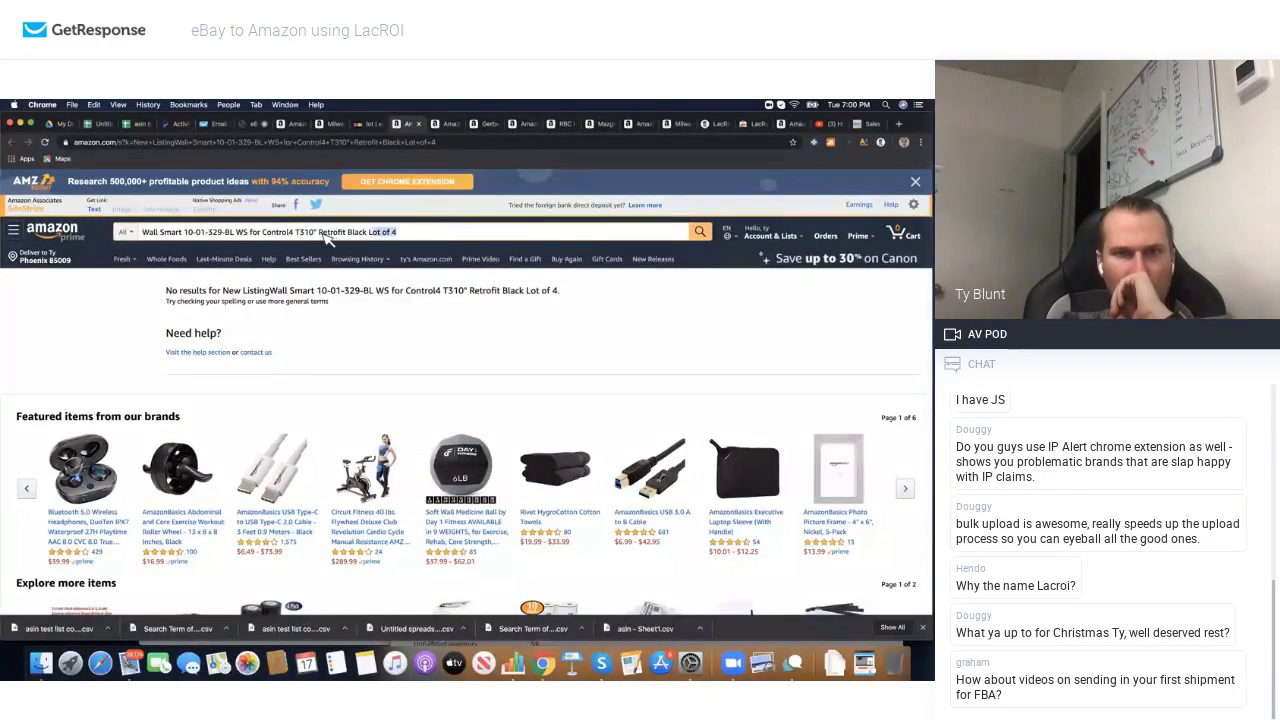
key("BackSpace")
key("Return")
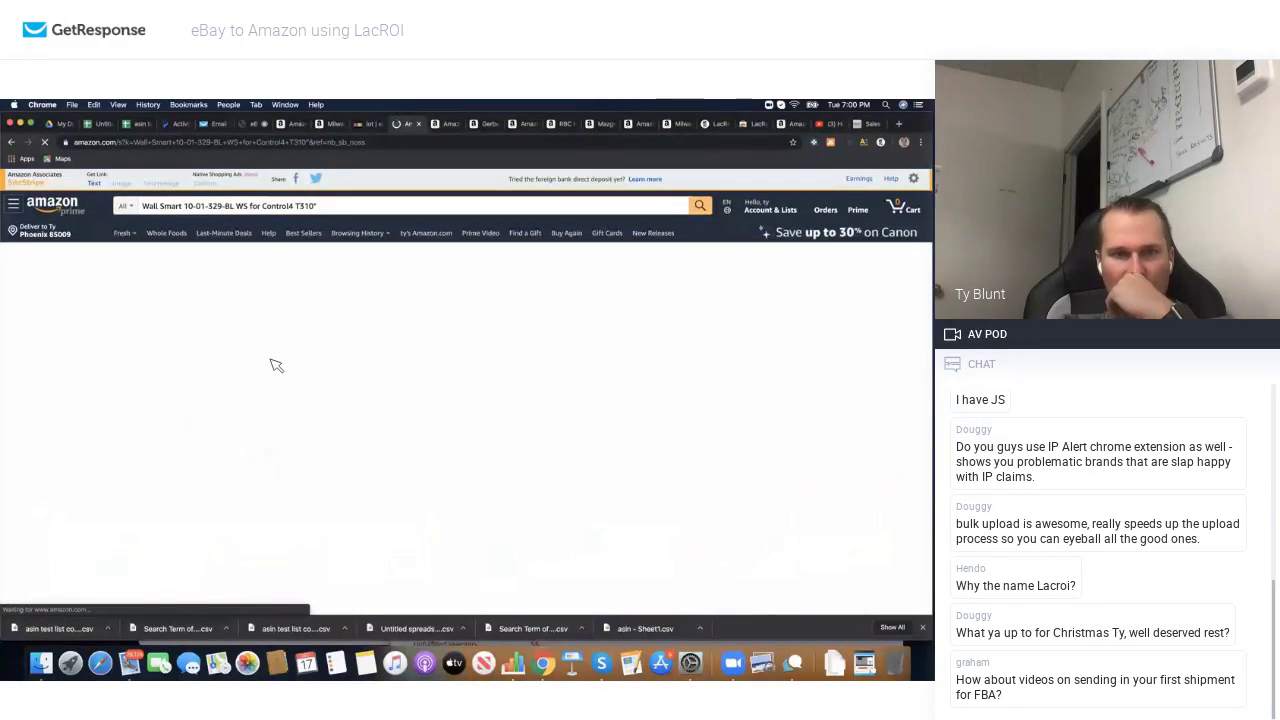
Step: Scan the shortened Wall Smart results, finding only unrelated suggestions, and return to the eBay listings
scroll(275, 365, "down", 5)
scroll(275, 365, "down", 5)
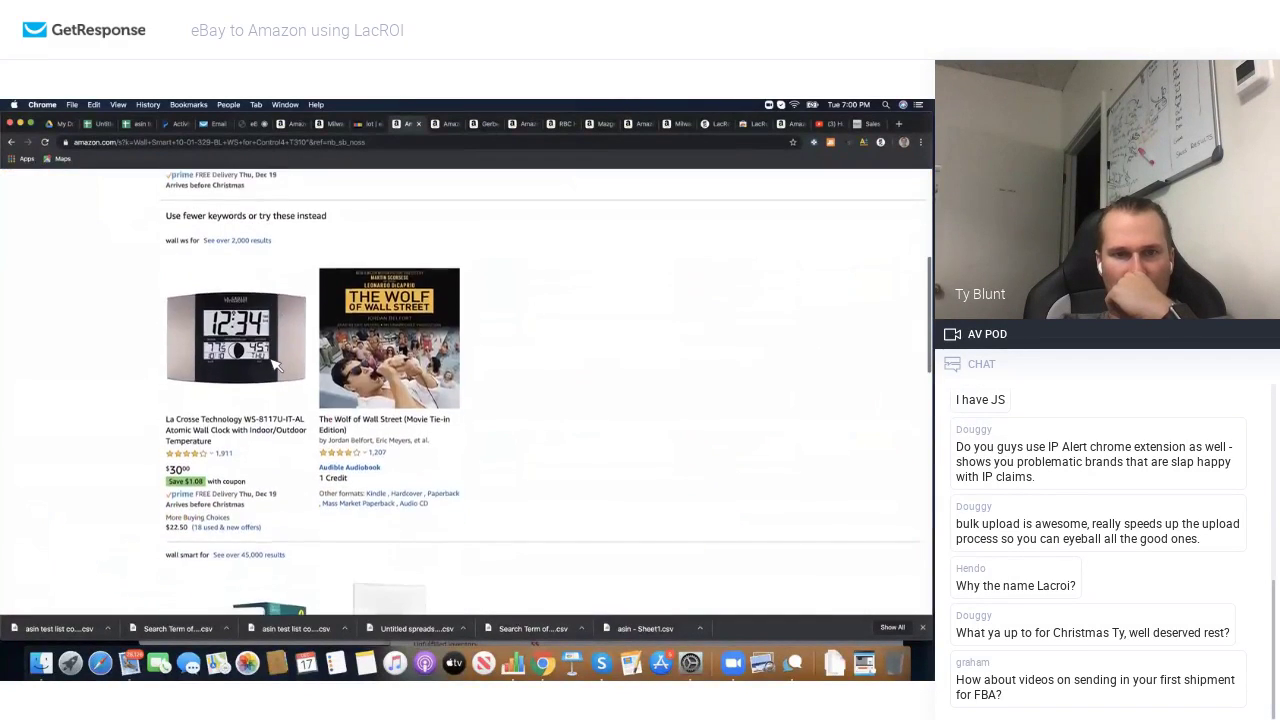
scroll(275, 365, "down", 1)
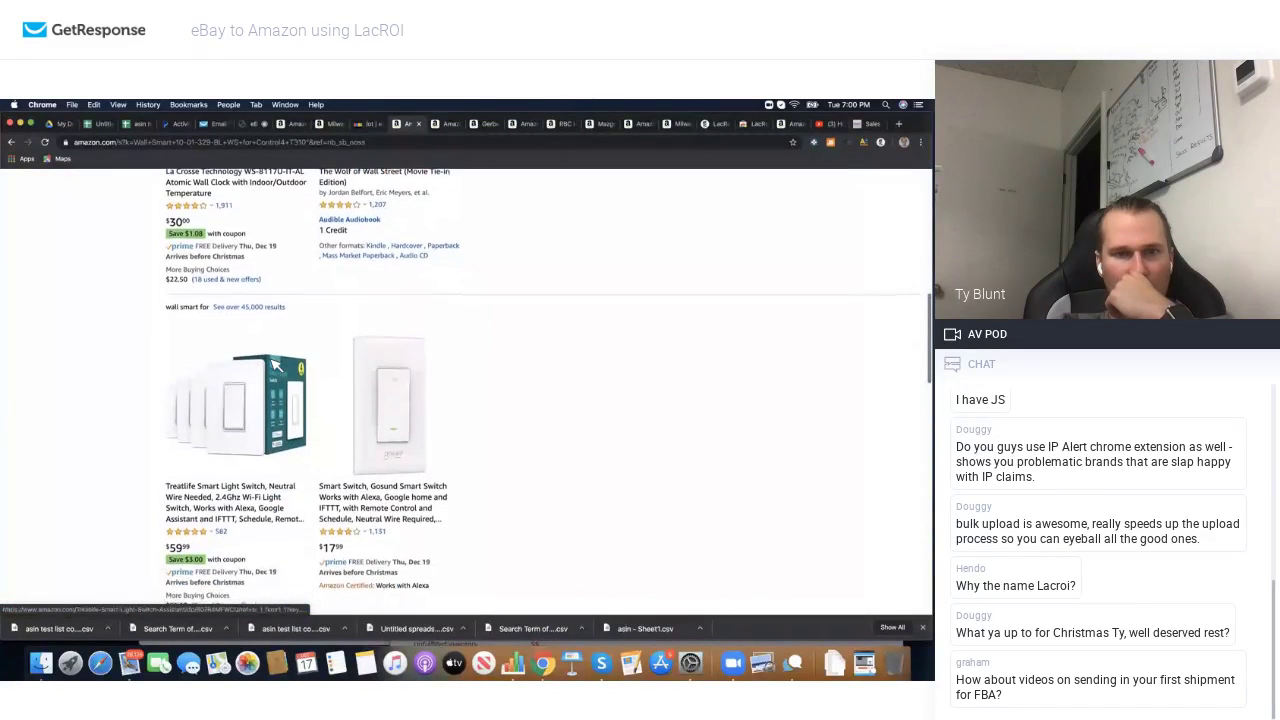
scroll(275, 365, "down", 5)
scroll(370, 340, "up", 3)
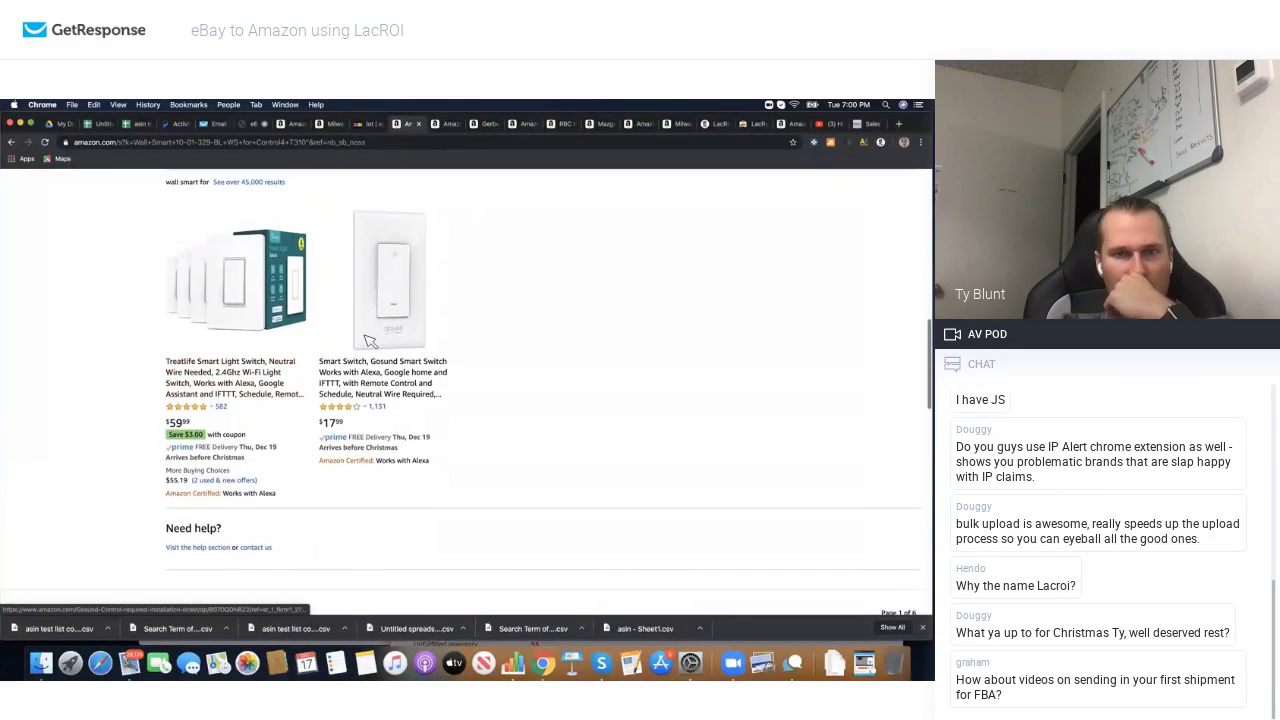
left_click(368, 123)
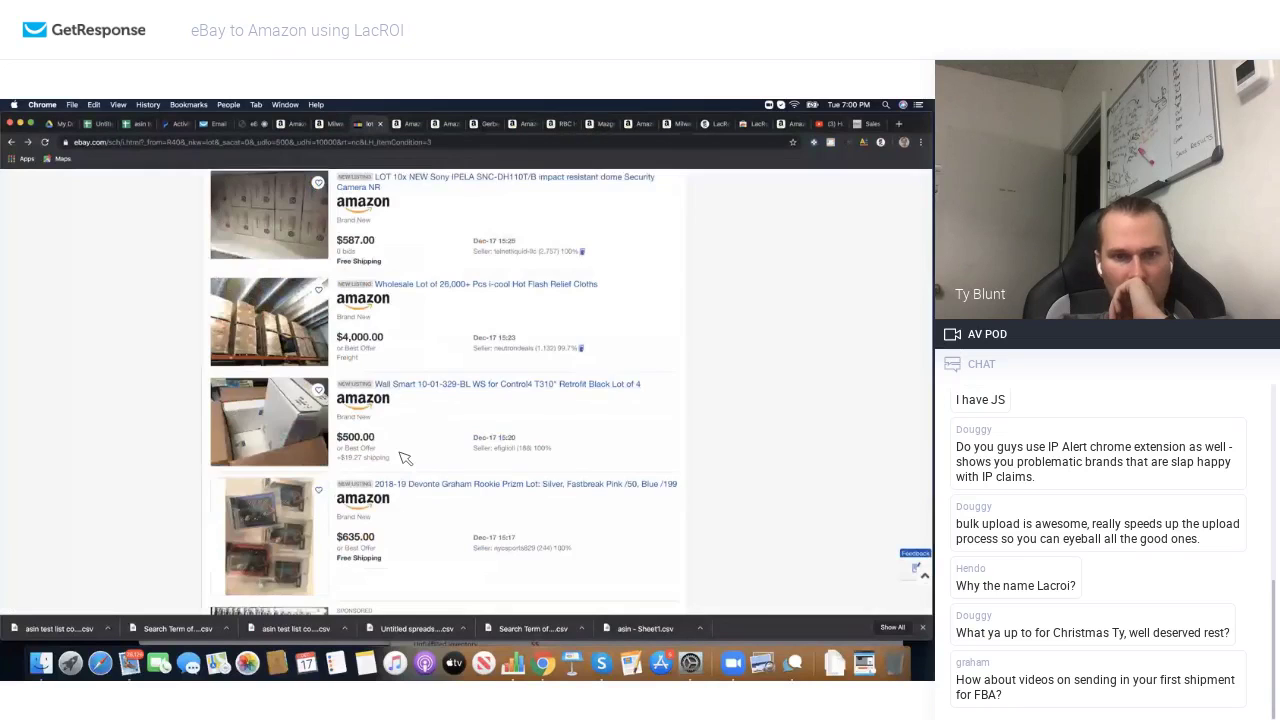
Step: Go to page 3 of the eBay lot results and browse its listings
scroll(404, 457, "down", 5)
left_click(350, 506)
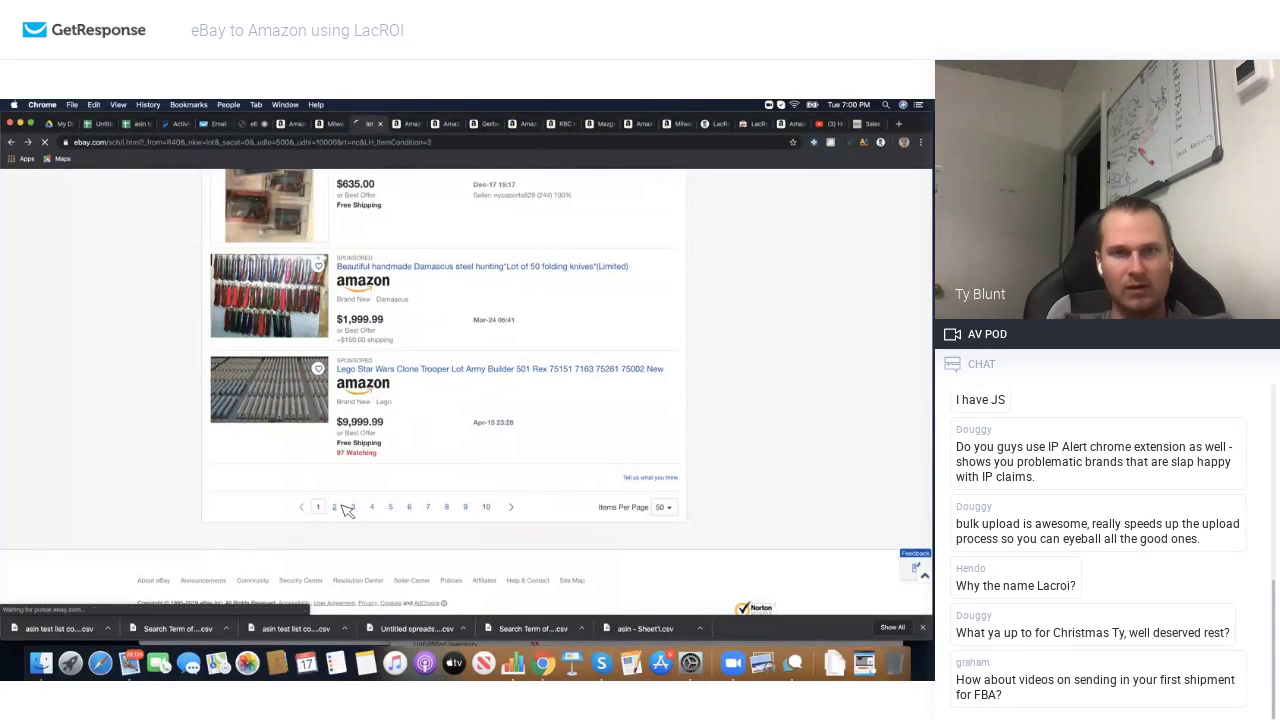
scroll(360, 412, "down", 6)
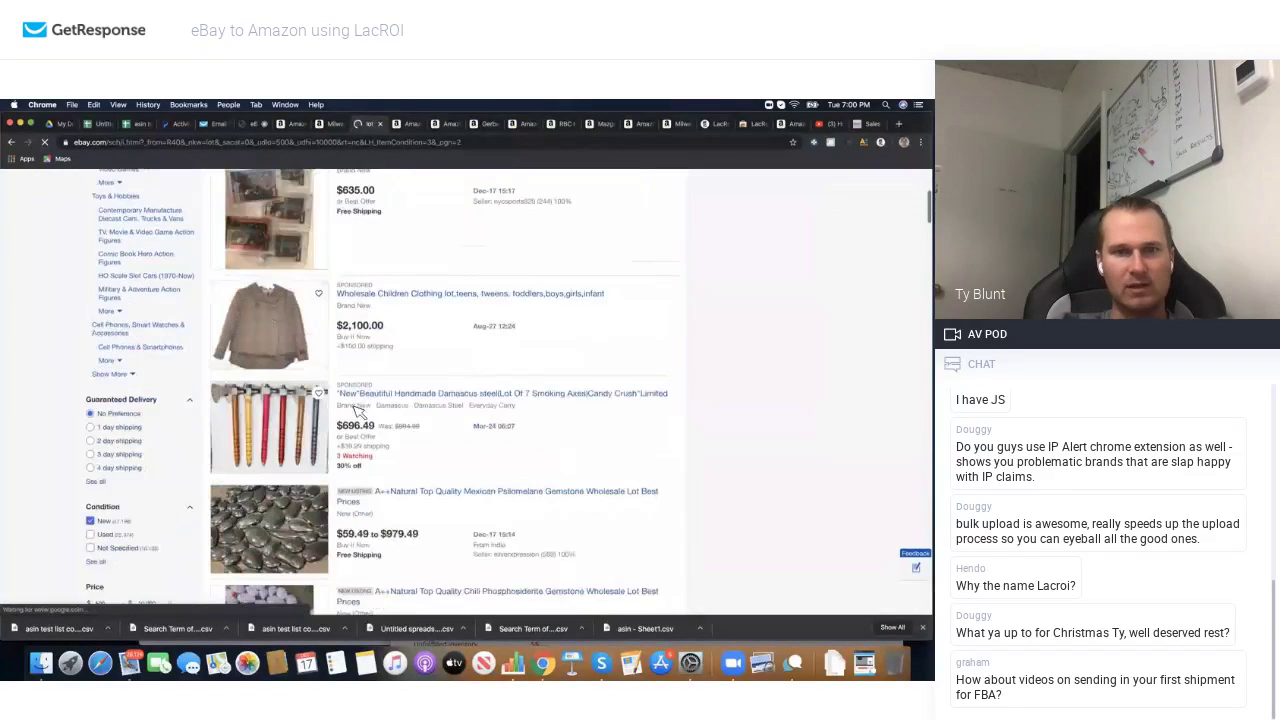
scroll(360, 412, "down", 6)
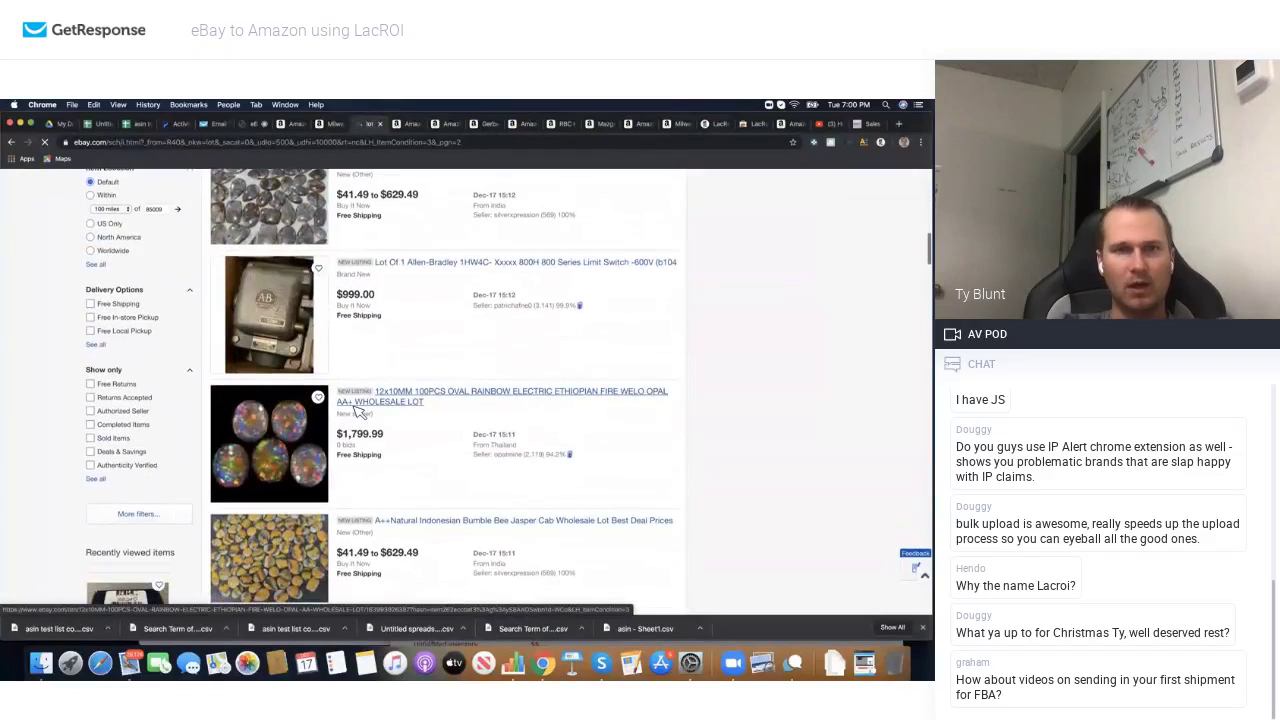
scroll(360, 400, "down", 8)
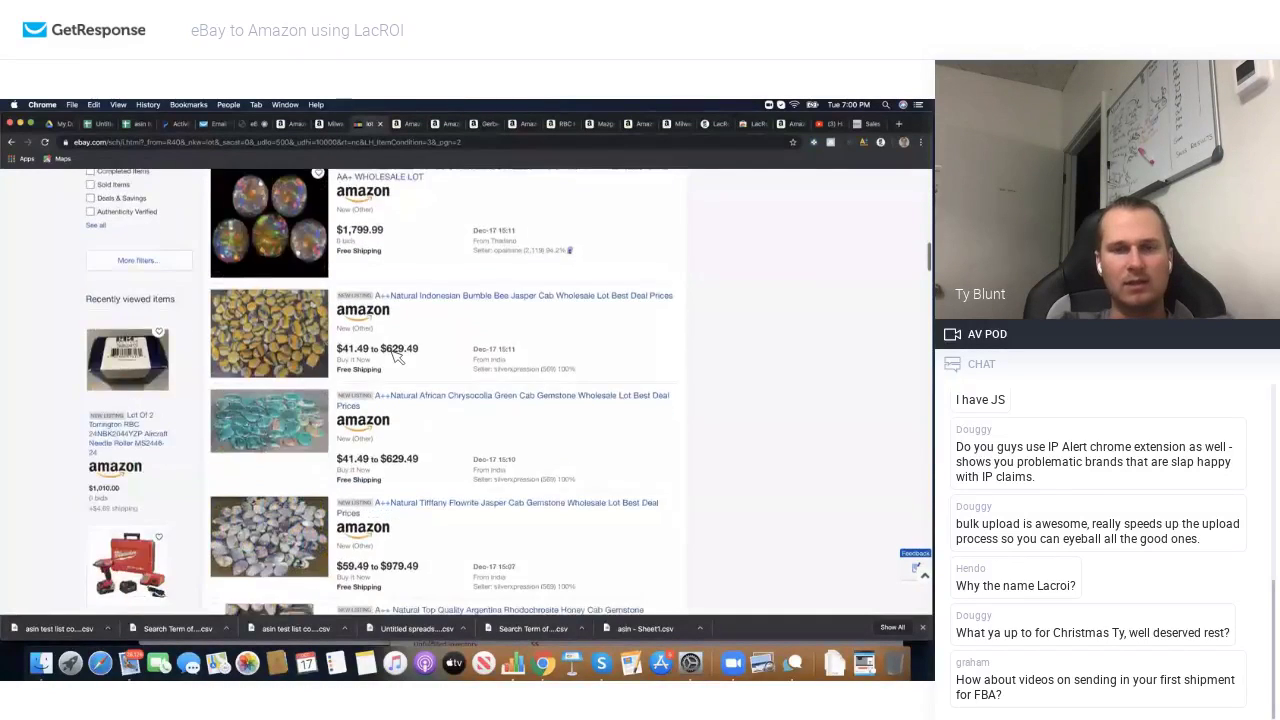
scroll(350, 375, "down", 10)
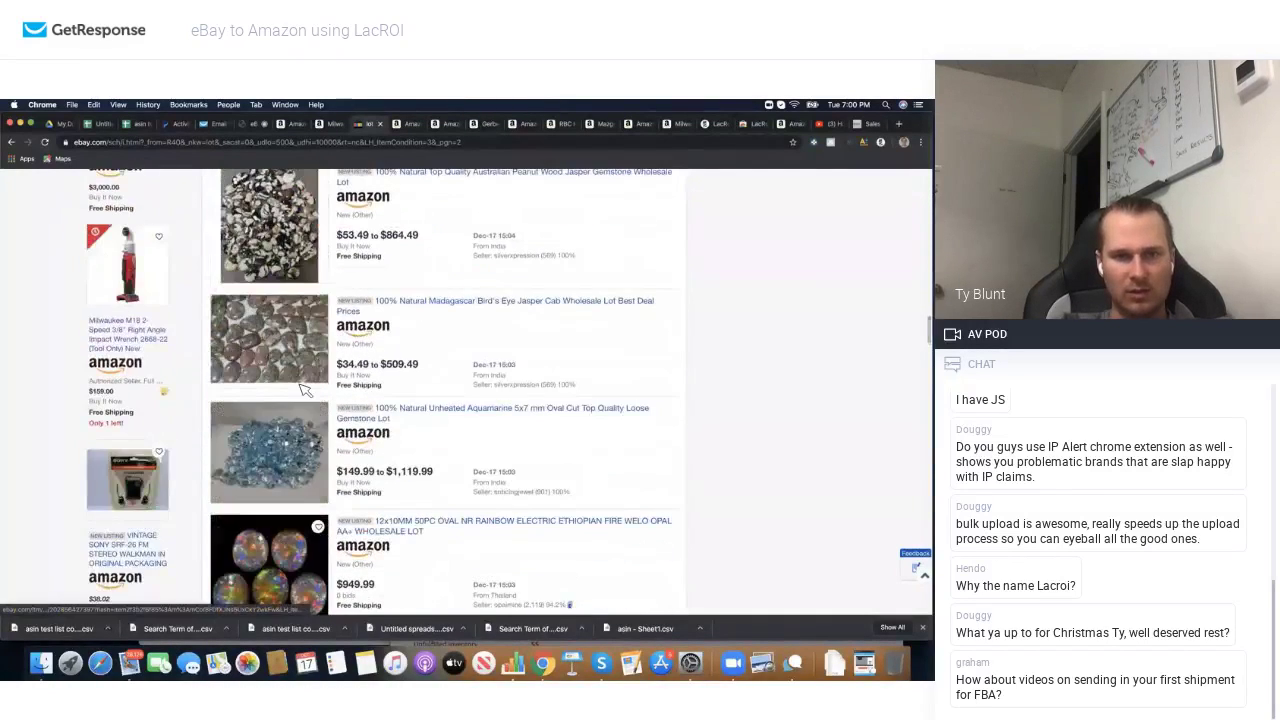
scroll(303, 390, "down", 10)
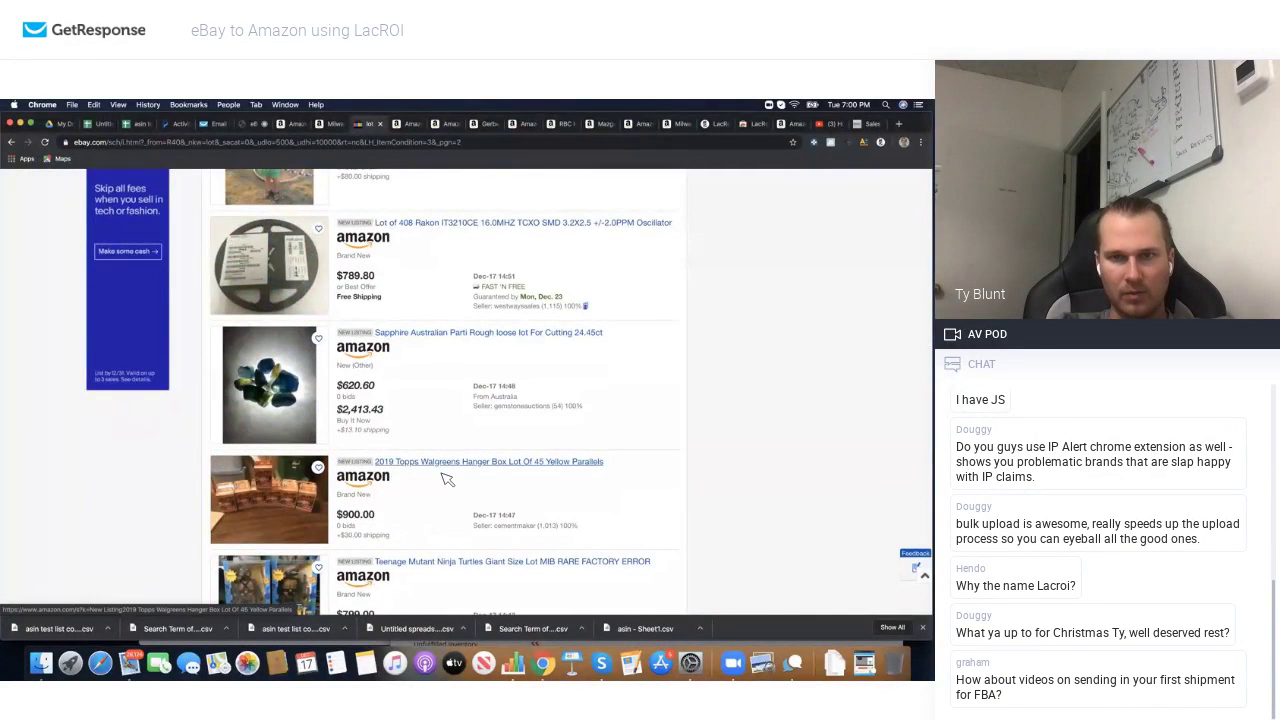
scroll(446, 480, "down", 2)
scroll(446, 480, "down", 10)
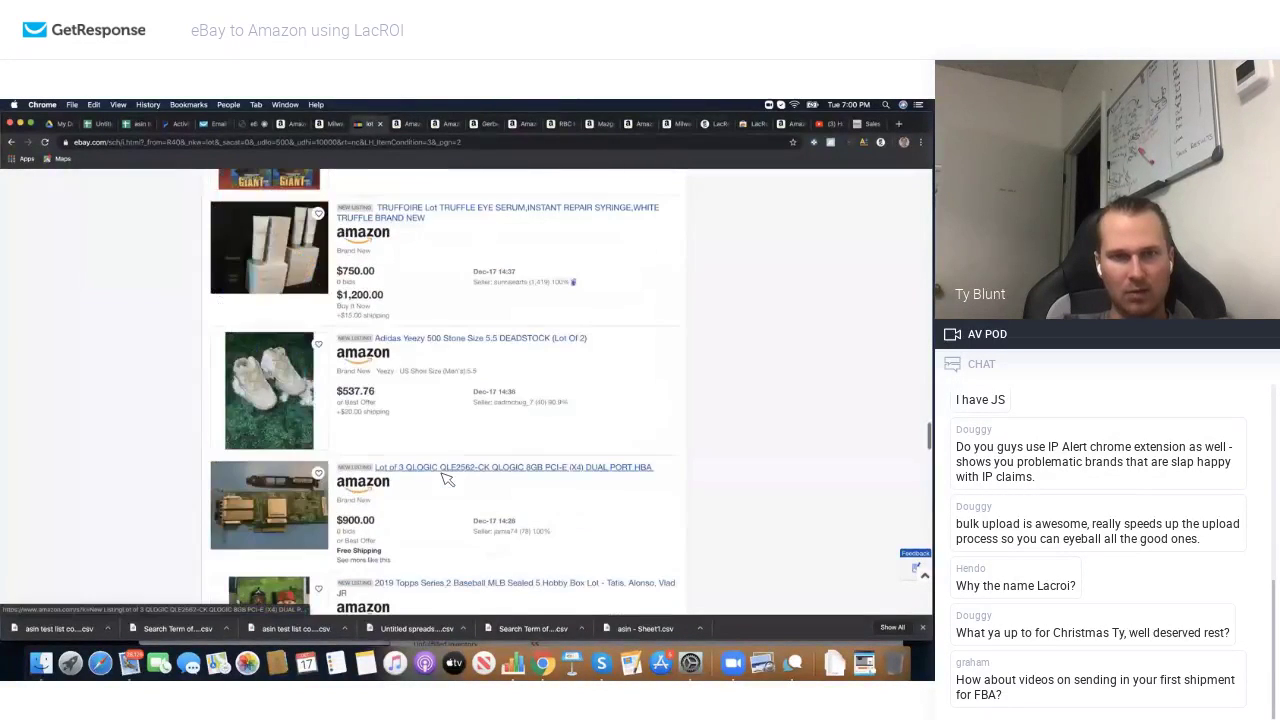
Step: Search Amazon for the 'LOT OF 25 NEW 8GB PC3L RAM' listing title
scroll(446, 480, "up", 4)
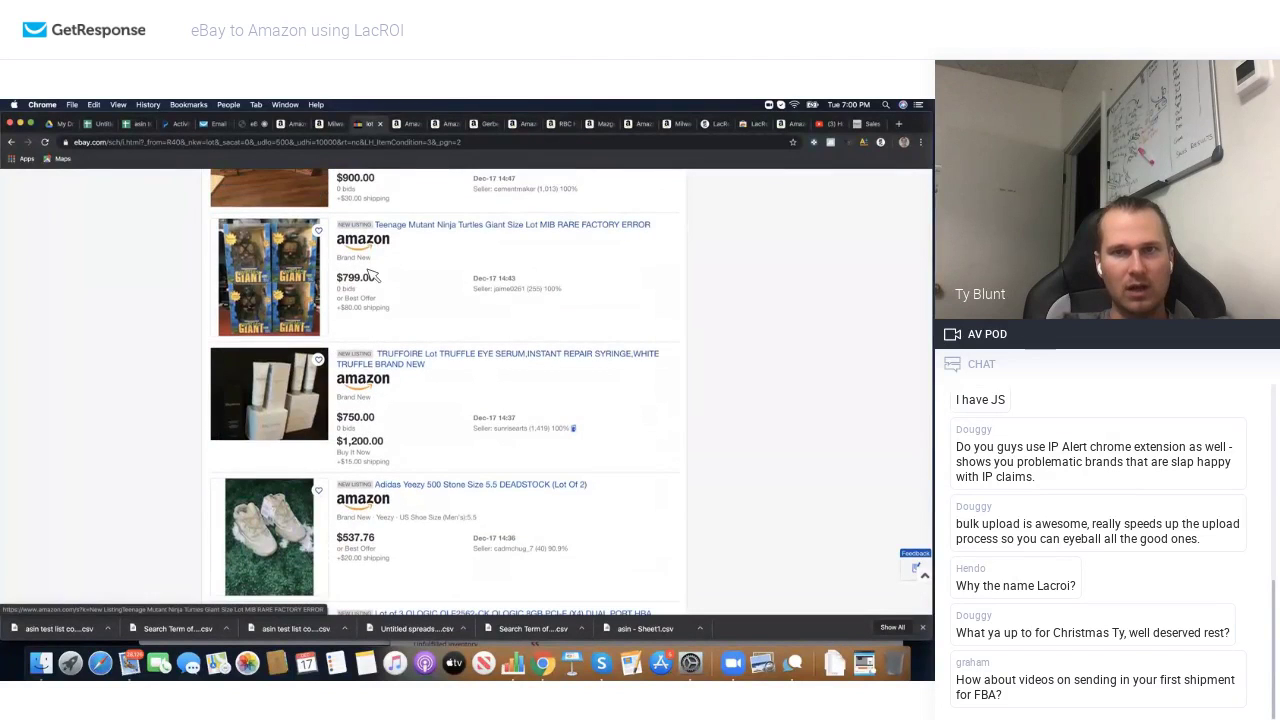
scroll(371, 276, "down", 9)
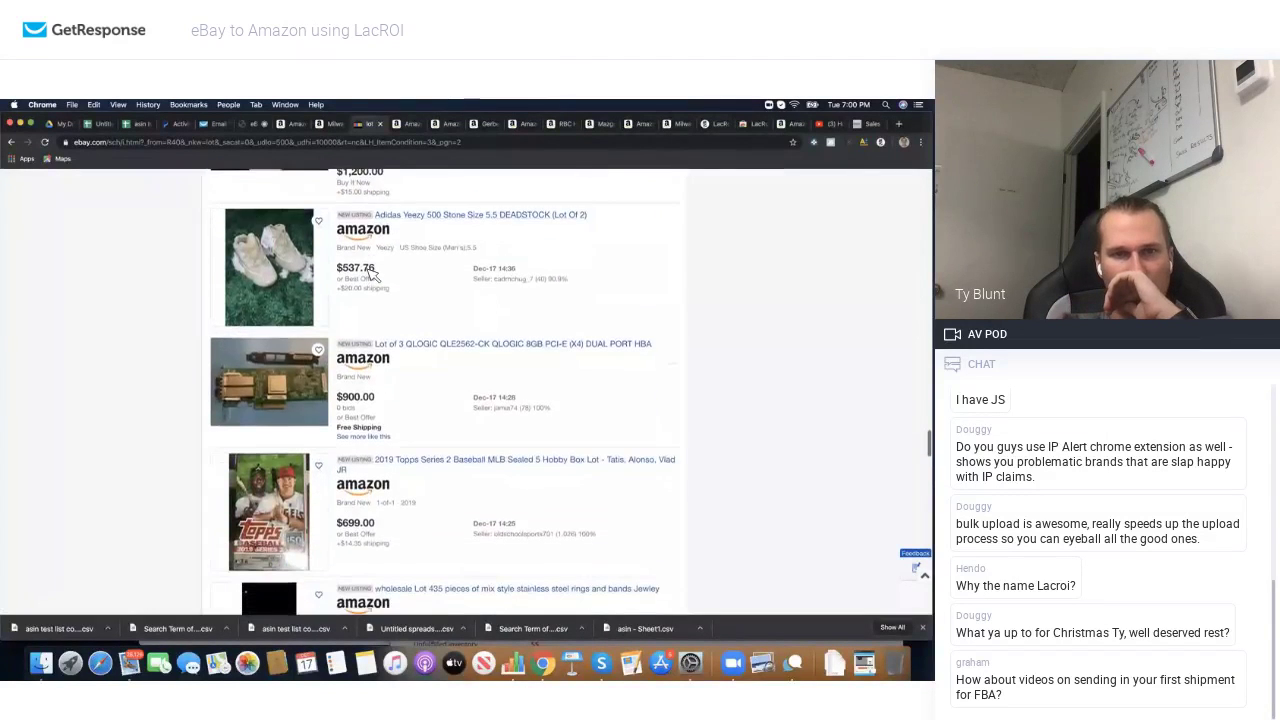
scroll(371, 276, "down", 10)
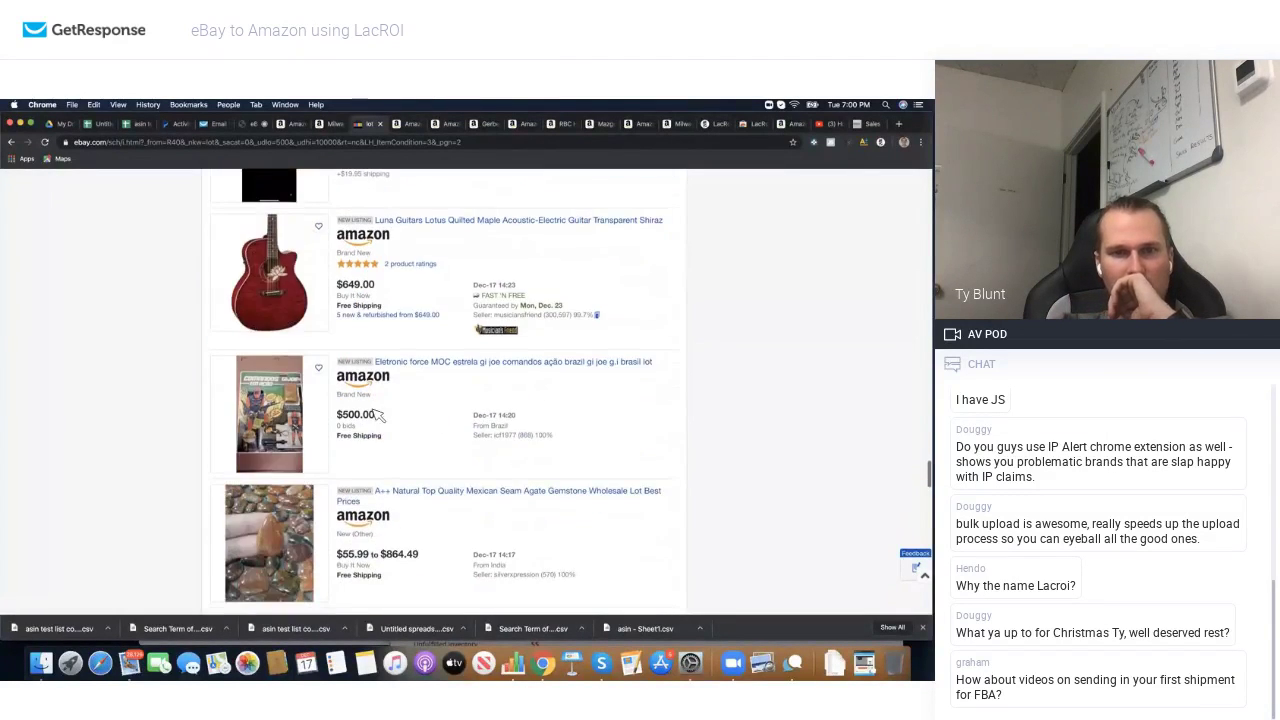
scroll(378, 415, "down", 12)
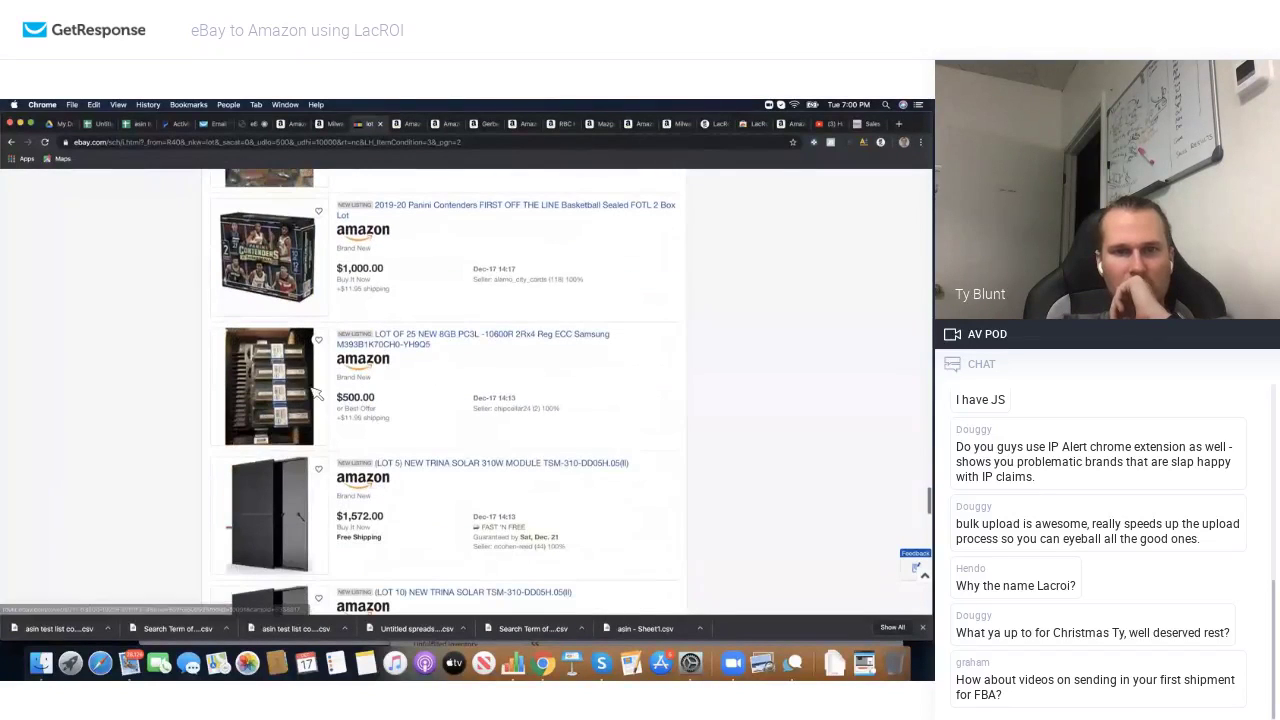
left_click(366, 370)
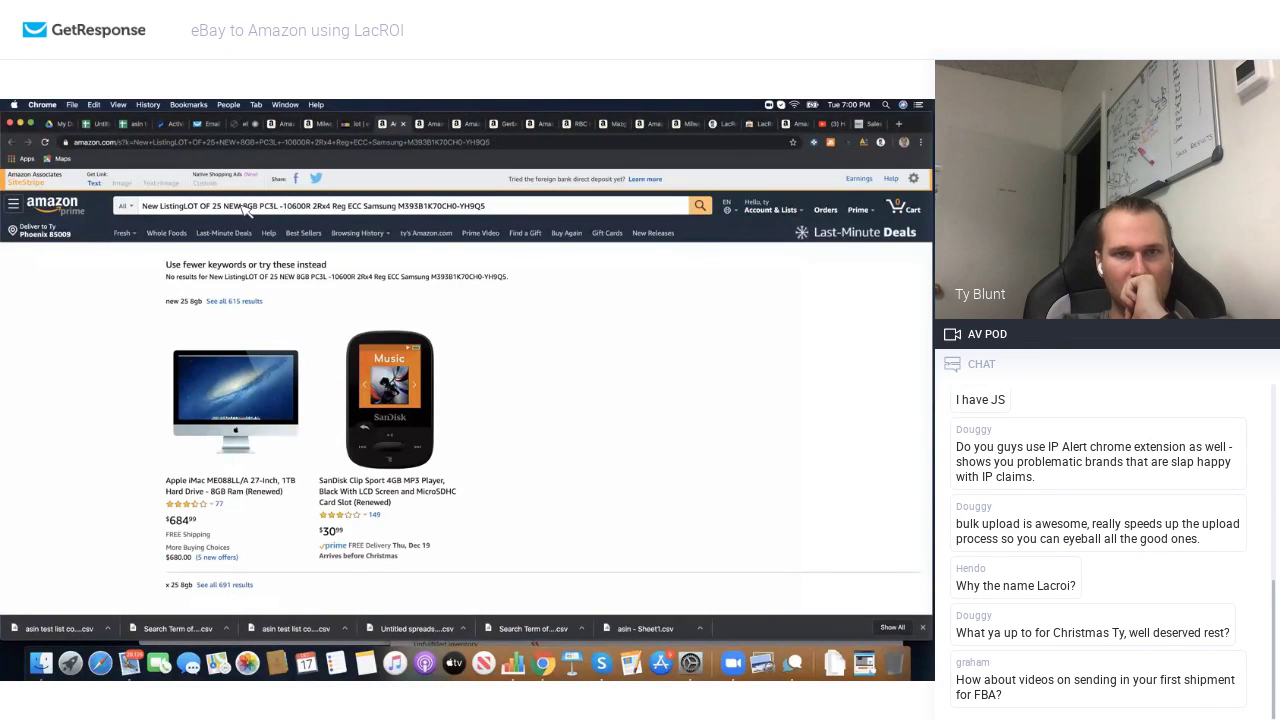
Step: Search Amazon again with 'New ListingLOT OF 25 NEW' removed from the RAM title
left_click_drag(243, 206, 157, 210)
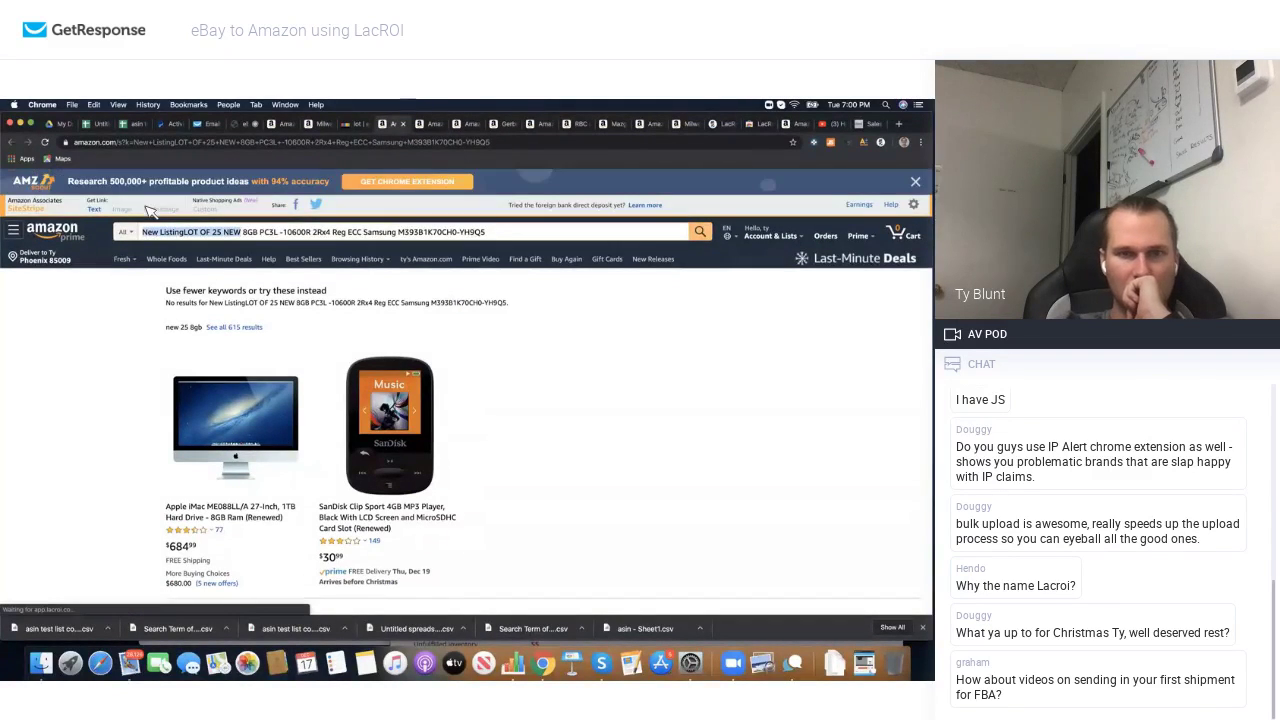
key("BackSpace")
key("Return")
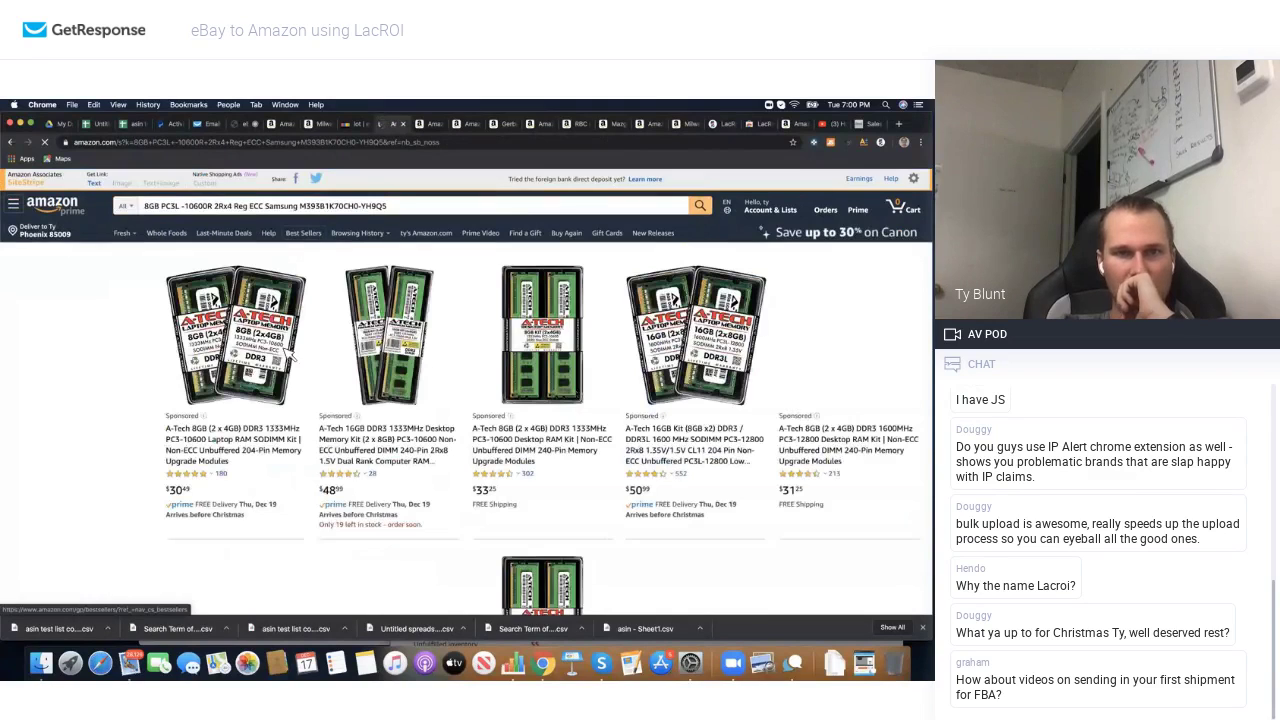
Step: Browse the 8GB PC3L RAM results, then go back to the eBay lot listings
scroll(485, 381, "down", 5)
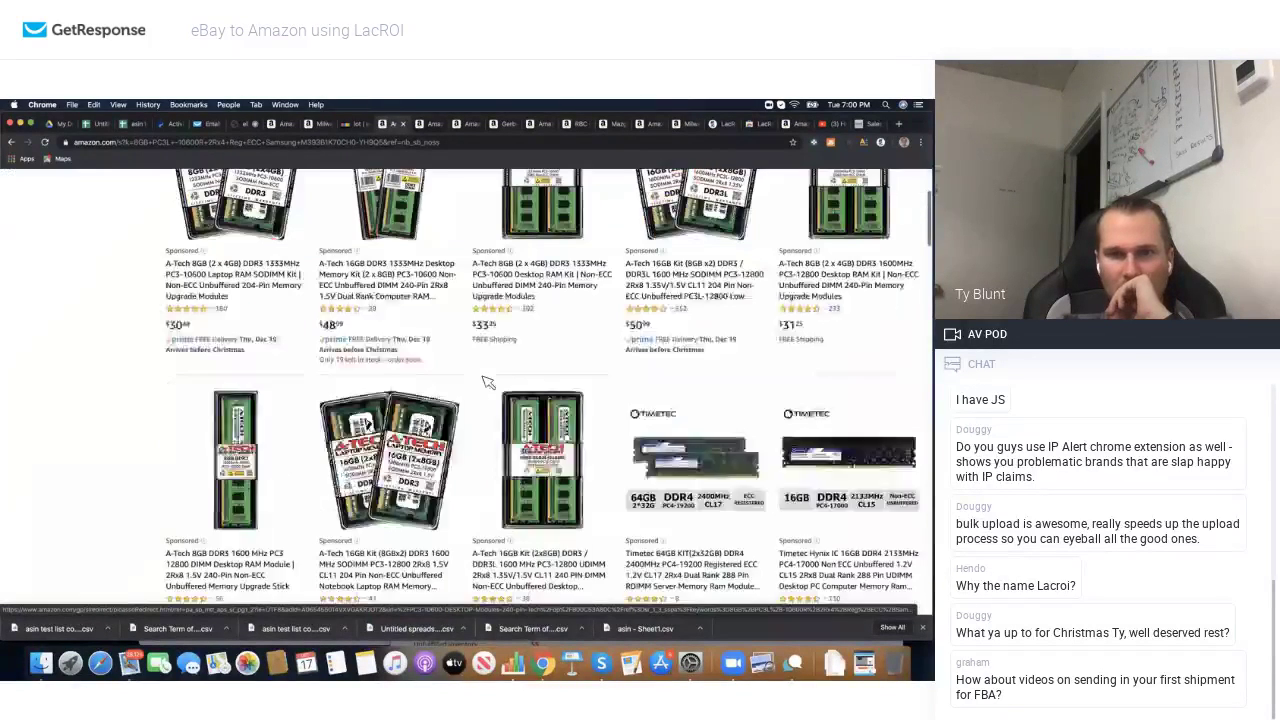
scroll(485, 381, "down", 6)
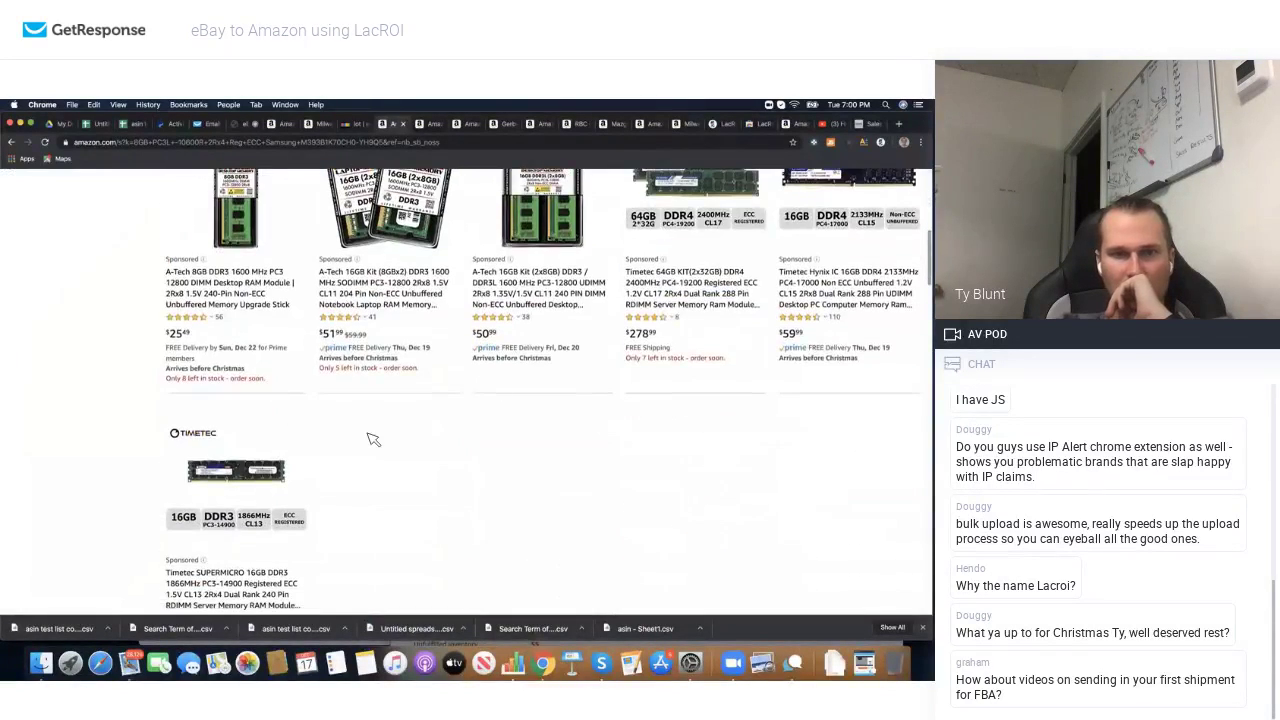
scroll(373, 440, "down", 8)
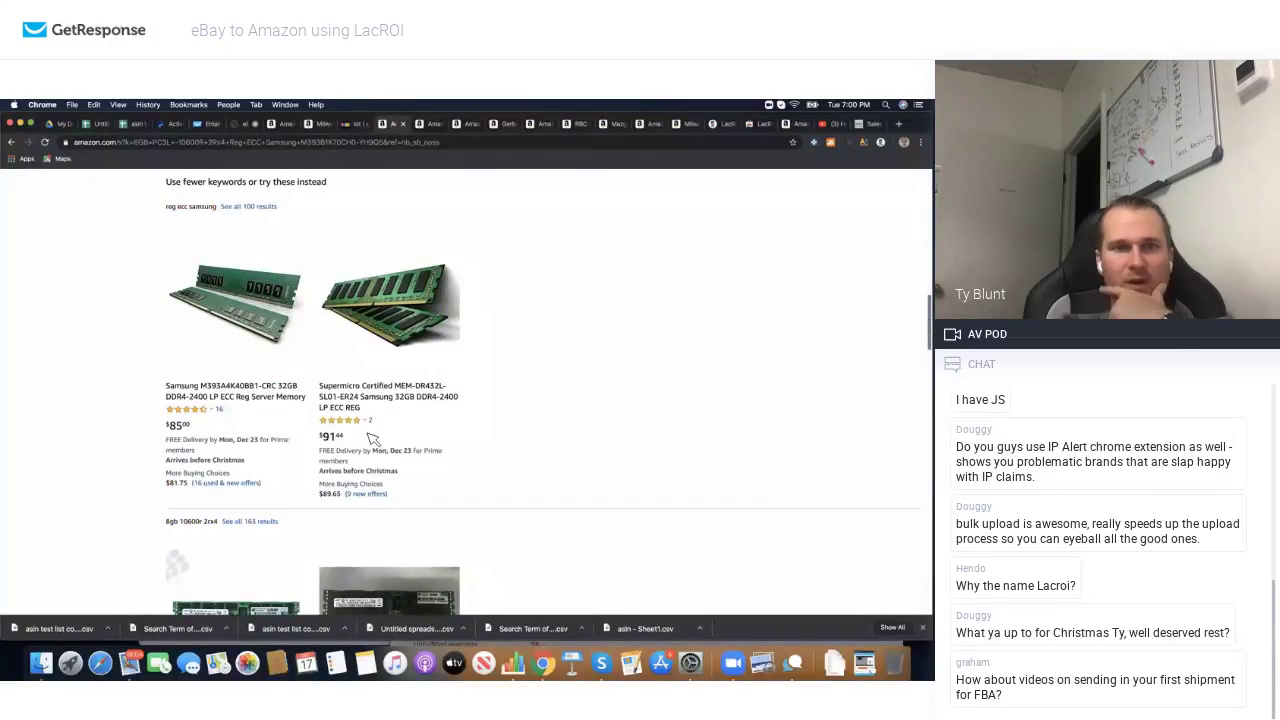
scroll(276, 380, "up", 20)
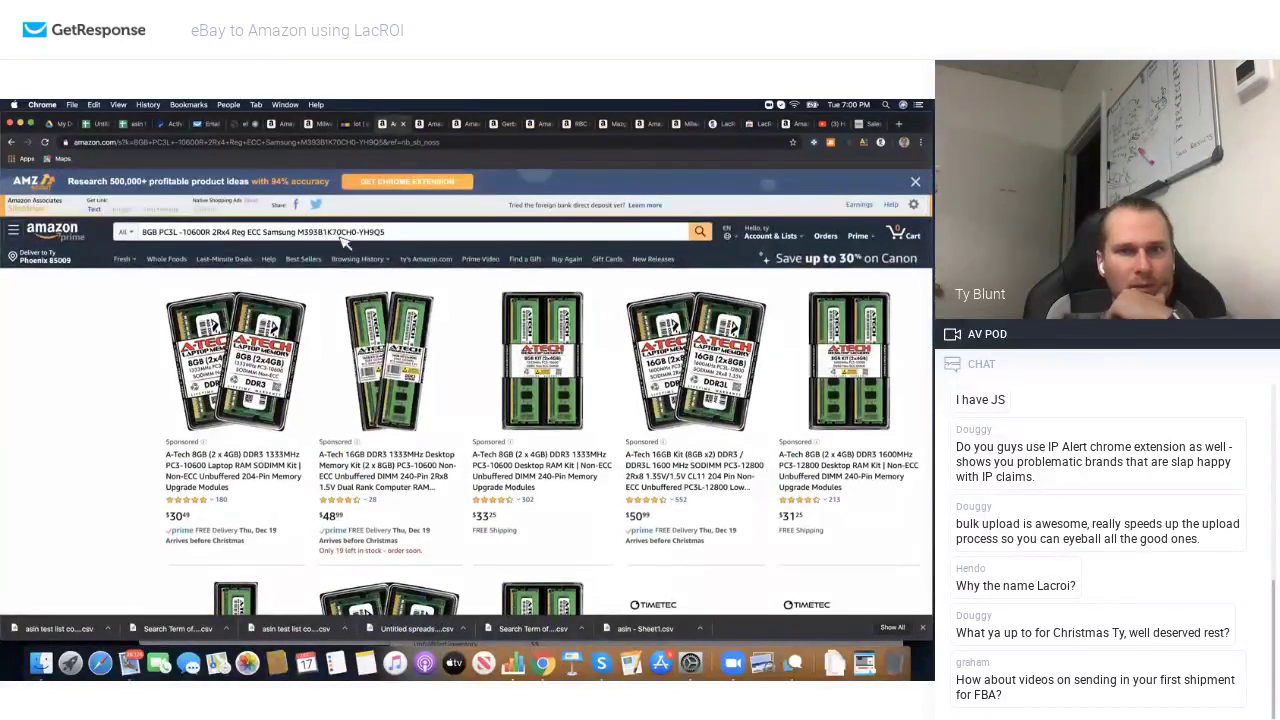
scroll(308, 343, "down", 15)
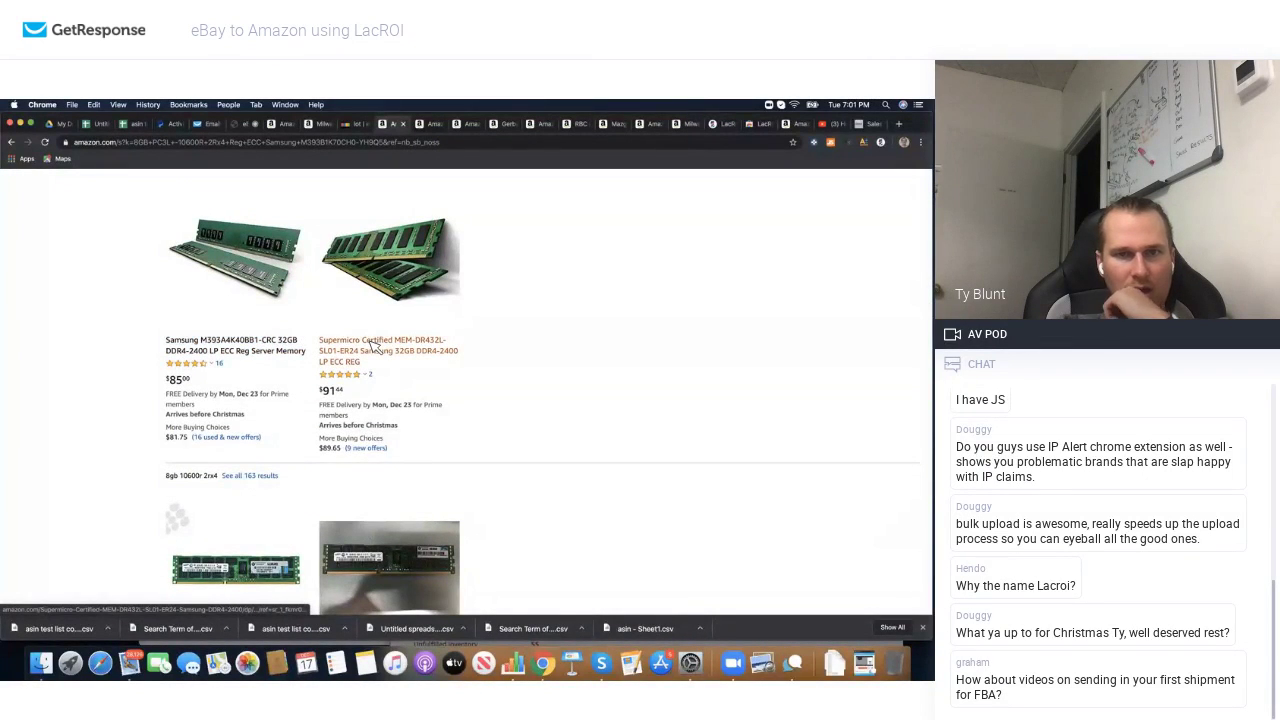
scroll(372, 344, "down", 5)
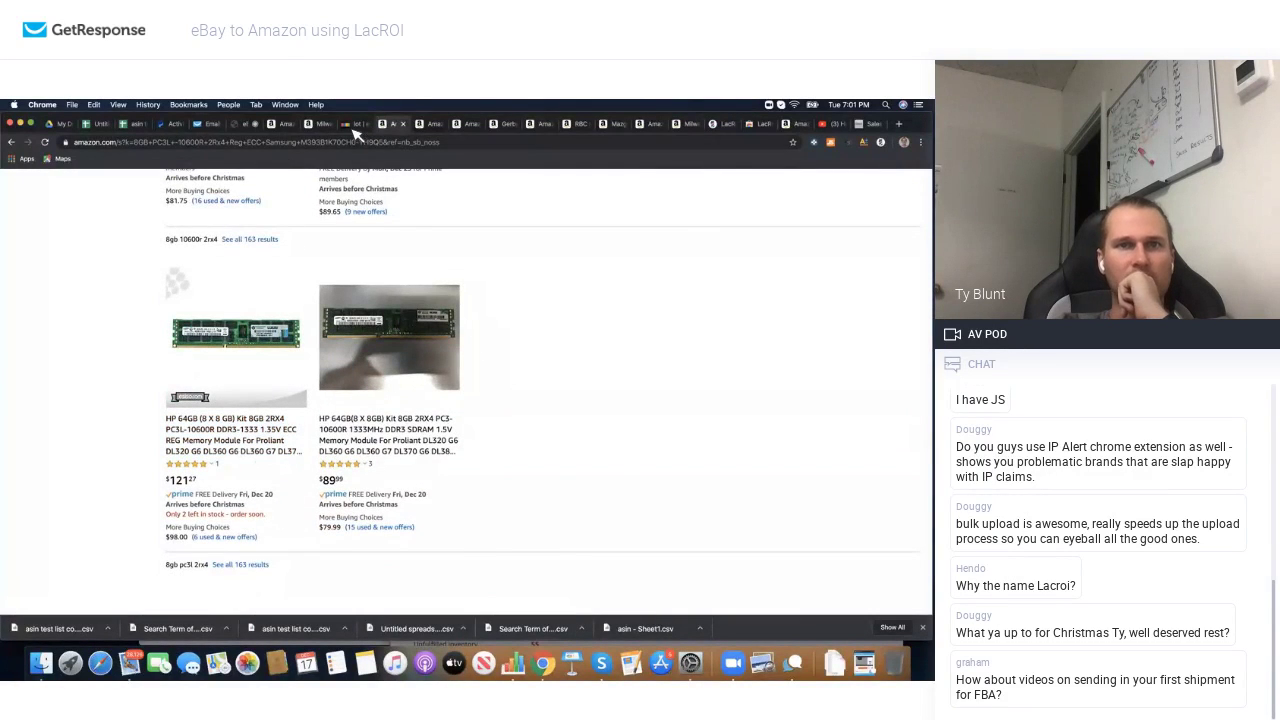
left_click(355, 125)
scroll(440, 388, "down", 8)
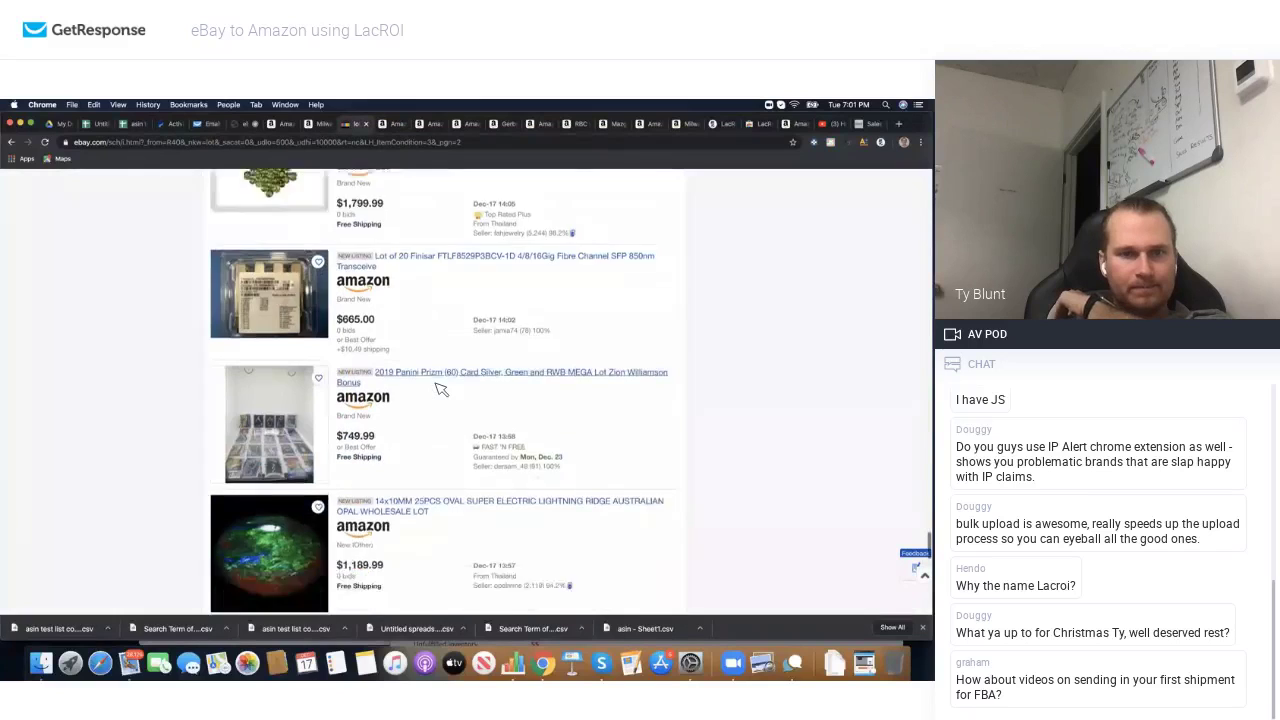
Step: Search Amazon for the 'Lot of 20 Finisar' fibre channel transceiver listing title
scroll(441, 388, "down", 2)
scroll(437, 386, "up", 3)
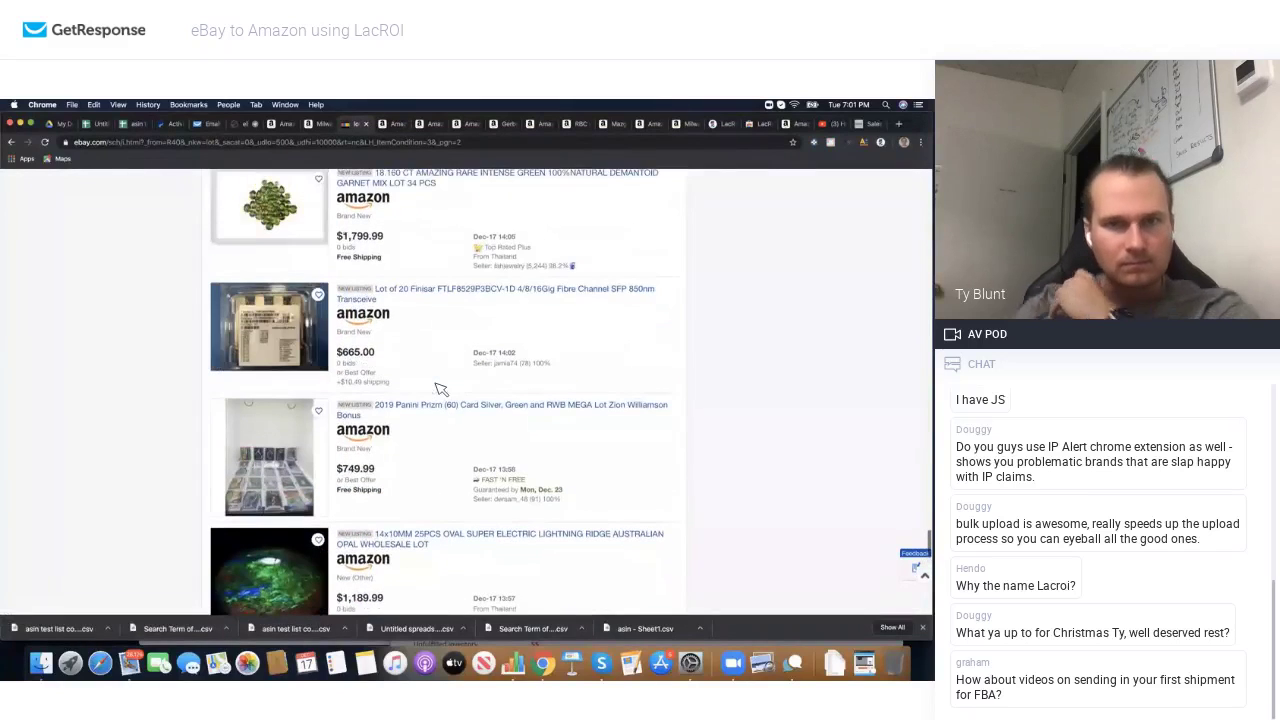
left_click(381, 322)
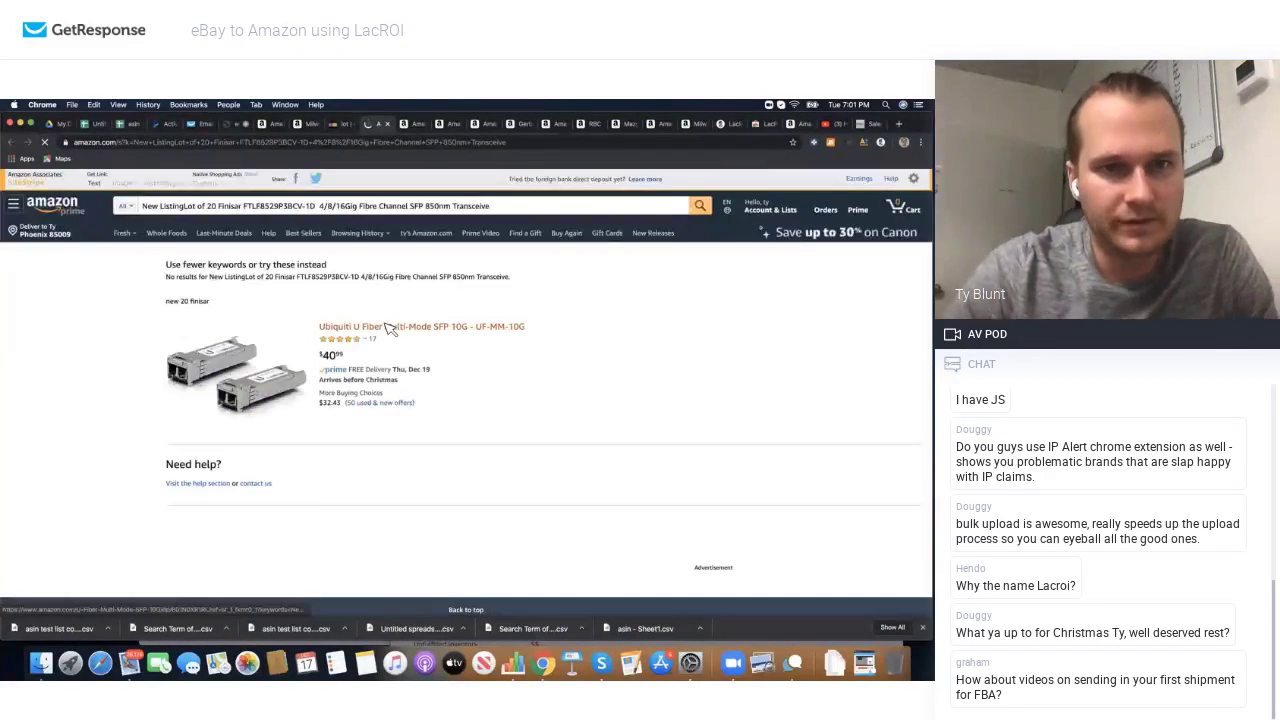
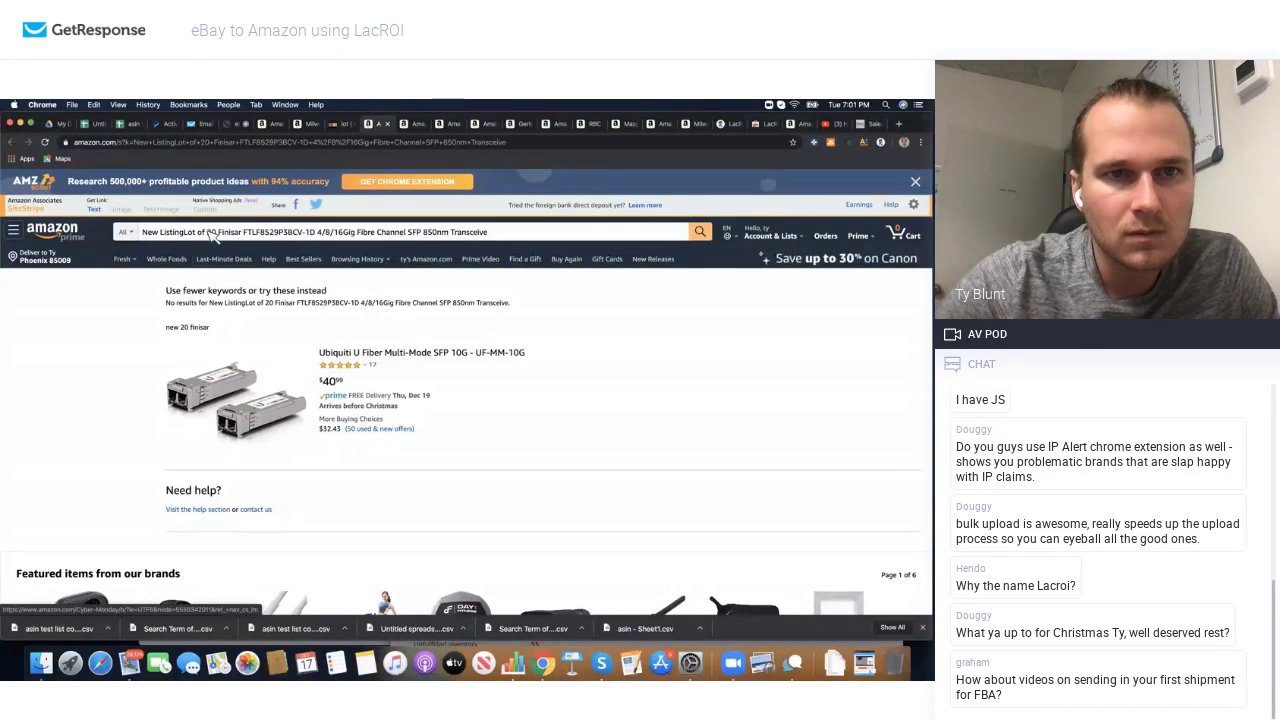
Step: Remove the 'New ListingLot of 20' prefix from the Amazon search and search again
left_click_drag(220, 232, 118, 232)
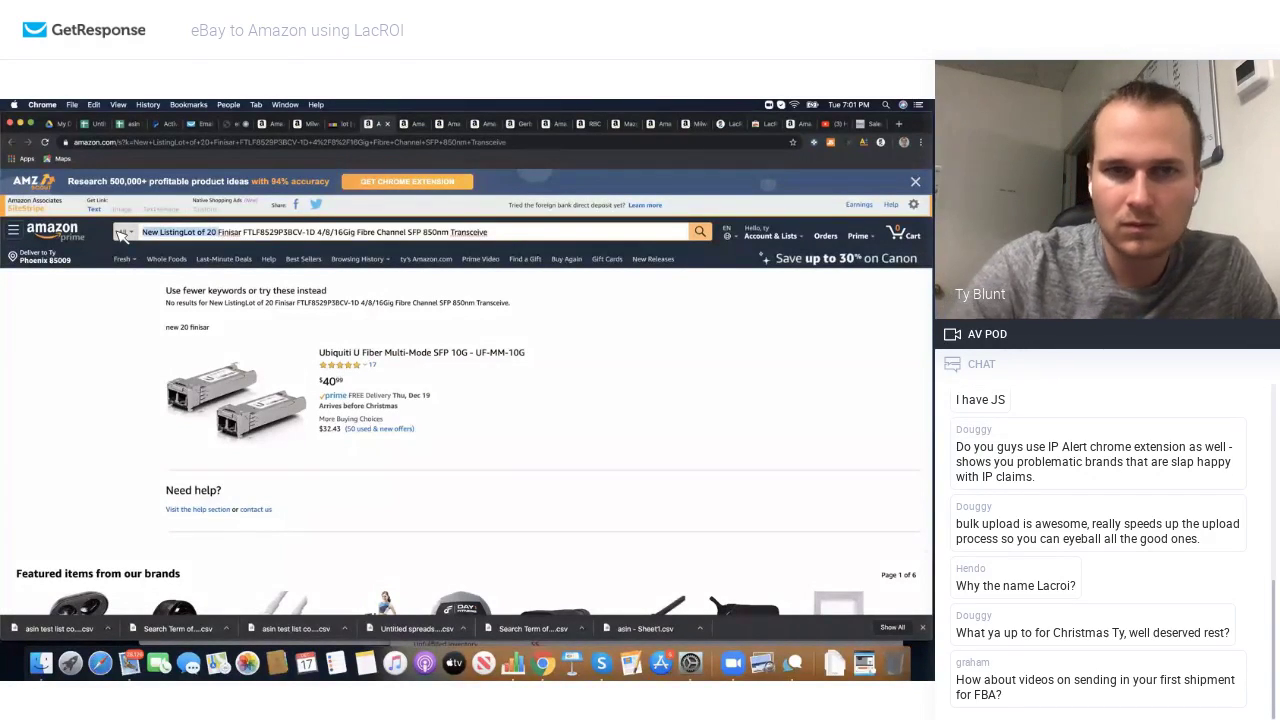
key("BackSpace")
key("Return")
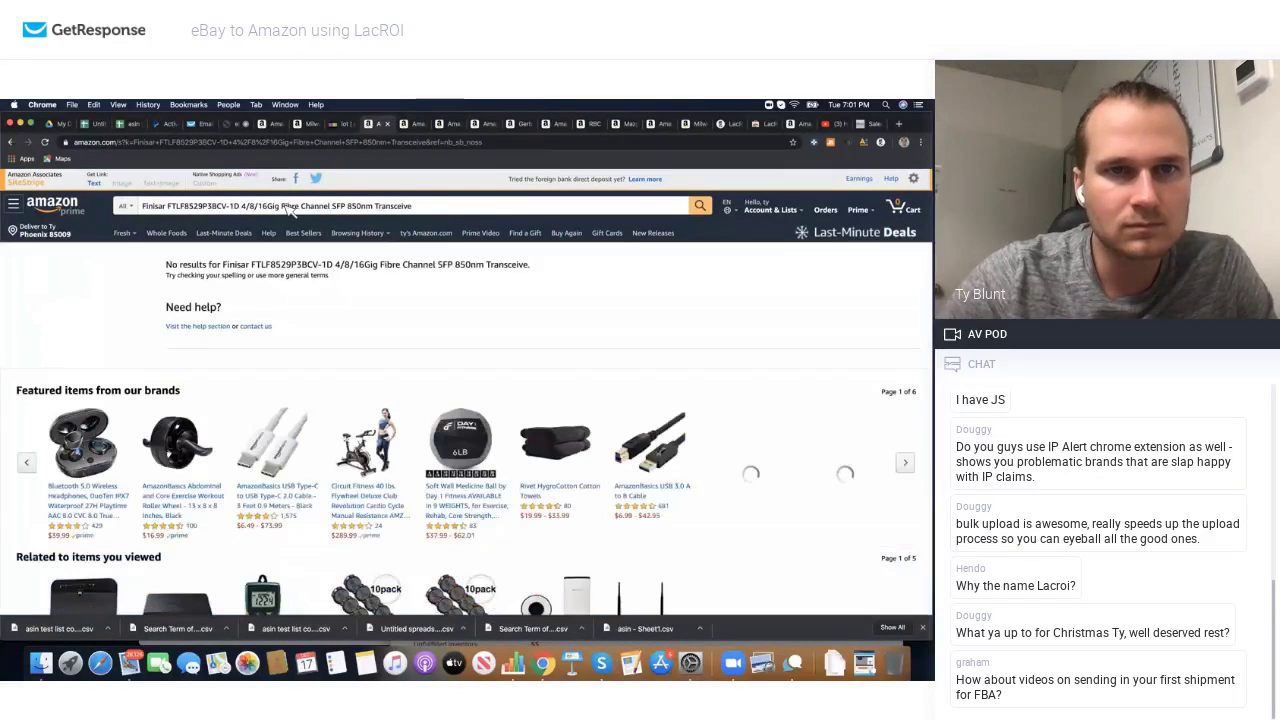
Step: Drop the trailing Fibre Channel description, search just the FTLF8529P3BCV part, and browse the similar results
left_click_drag(412, 206, 285, 207)
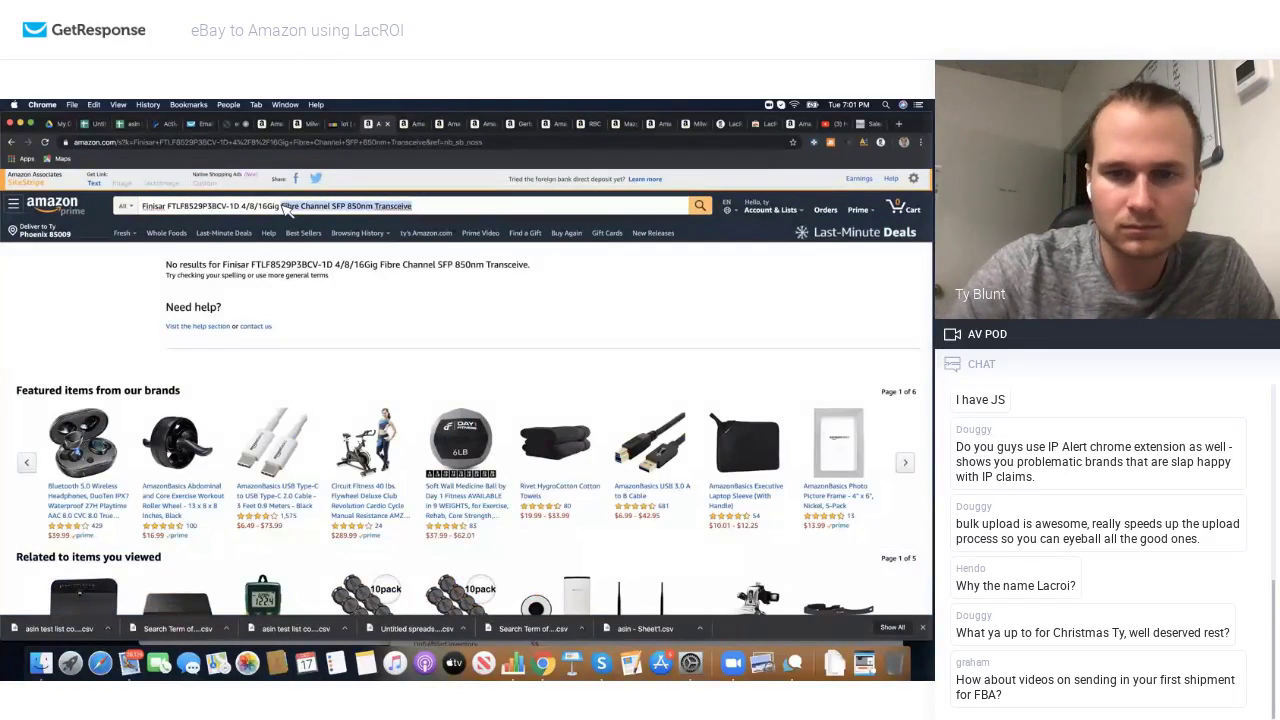
key("BackSpace")
key("Return")
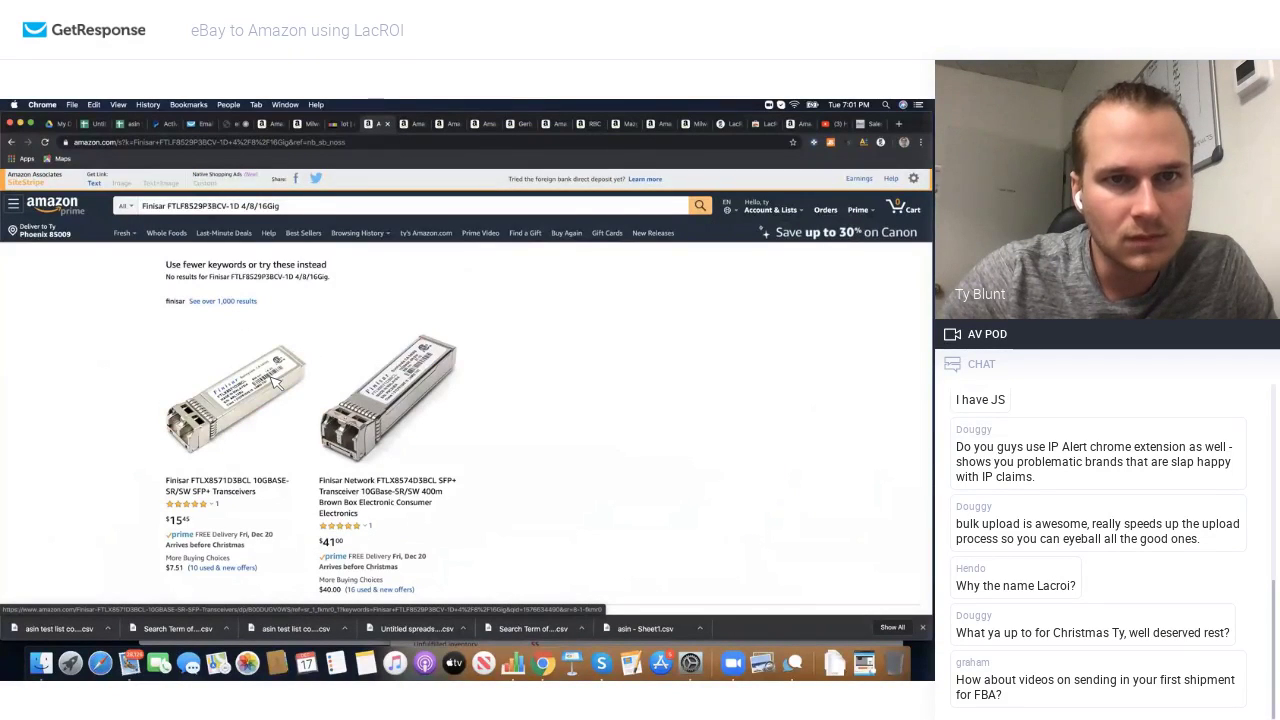
scroll(276, 383, "down", 1)
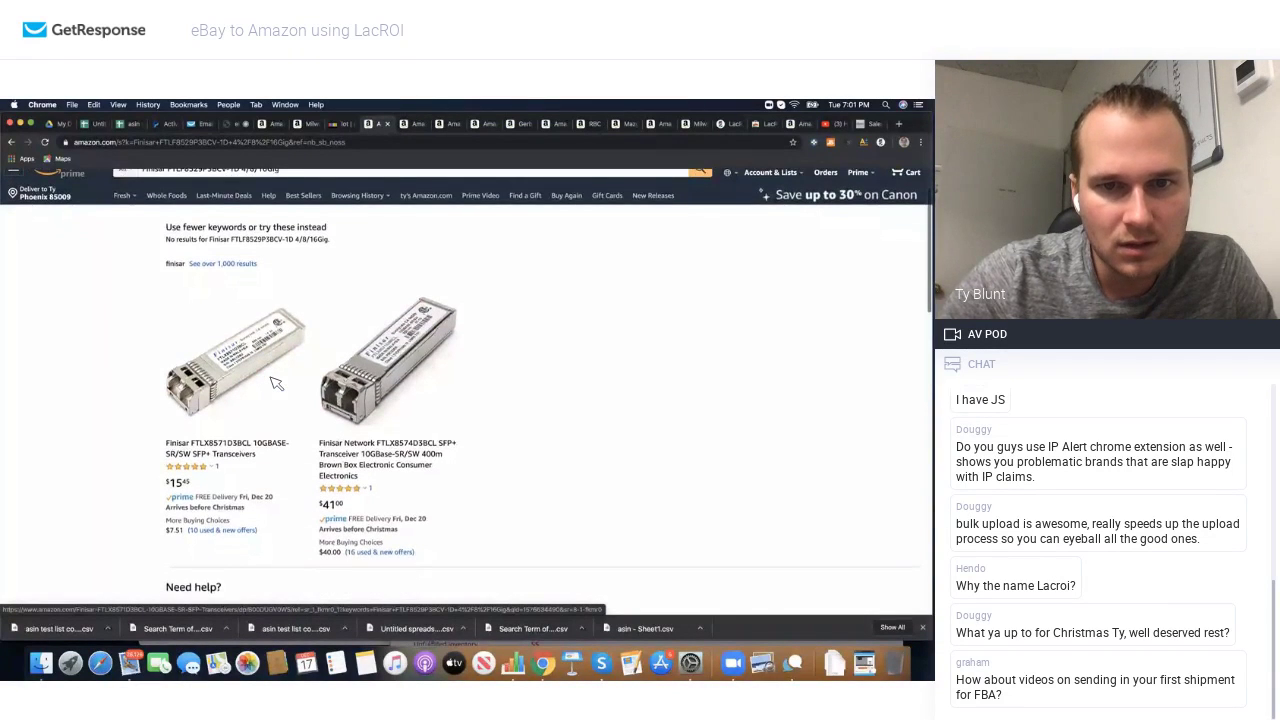
scroll(276, 383, "down", 2)
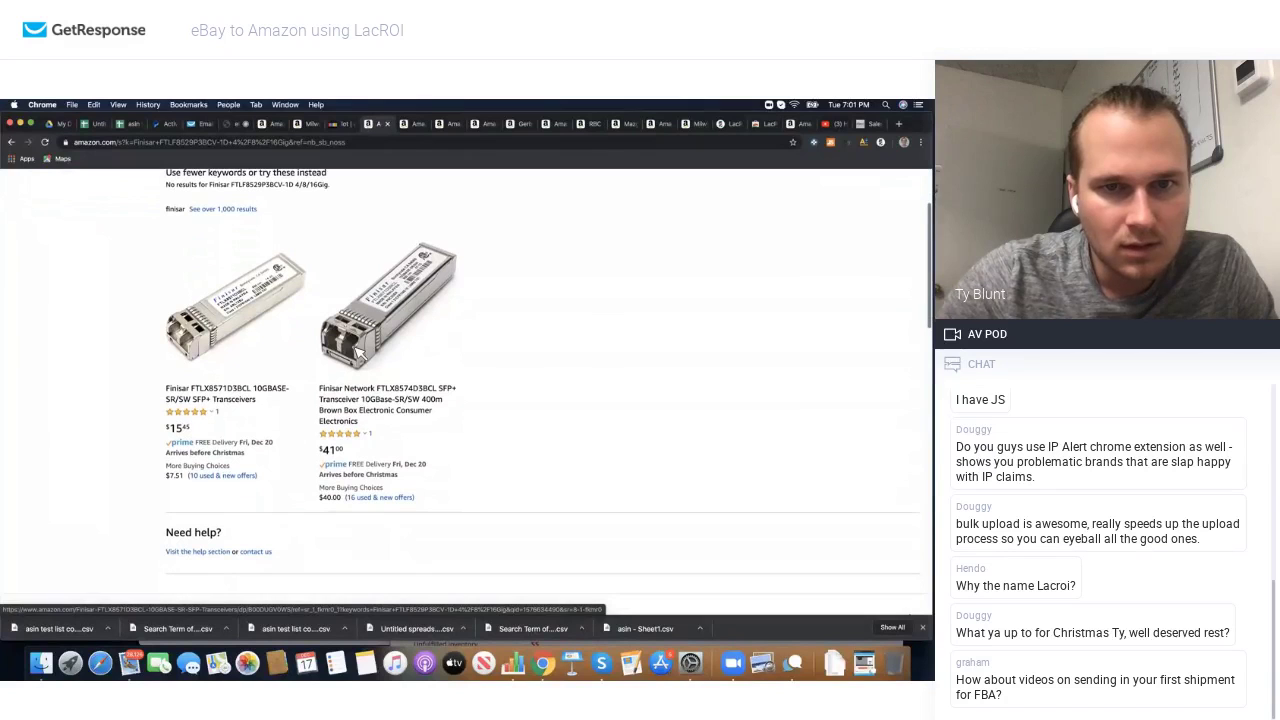
scroll(360, 355, "up", 3)
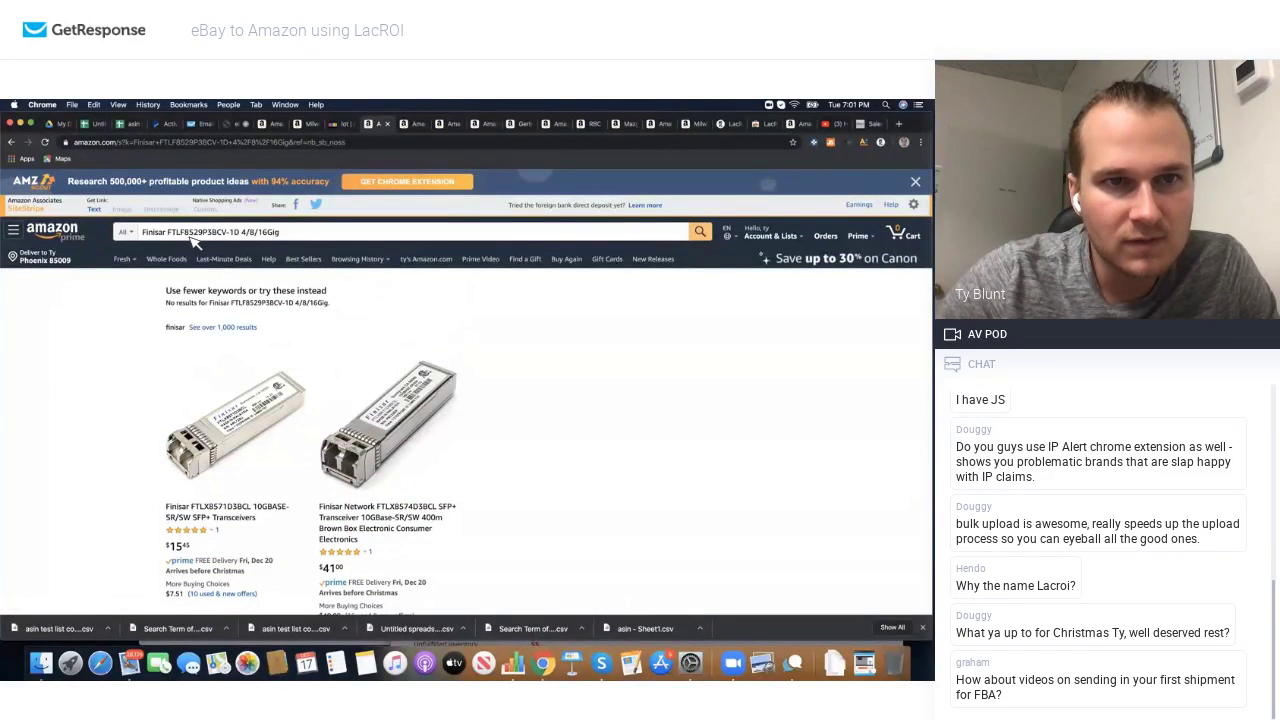
scroll(258, 357, "down", 3)
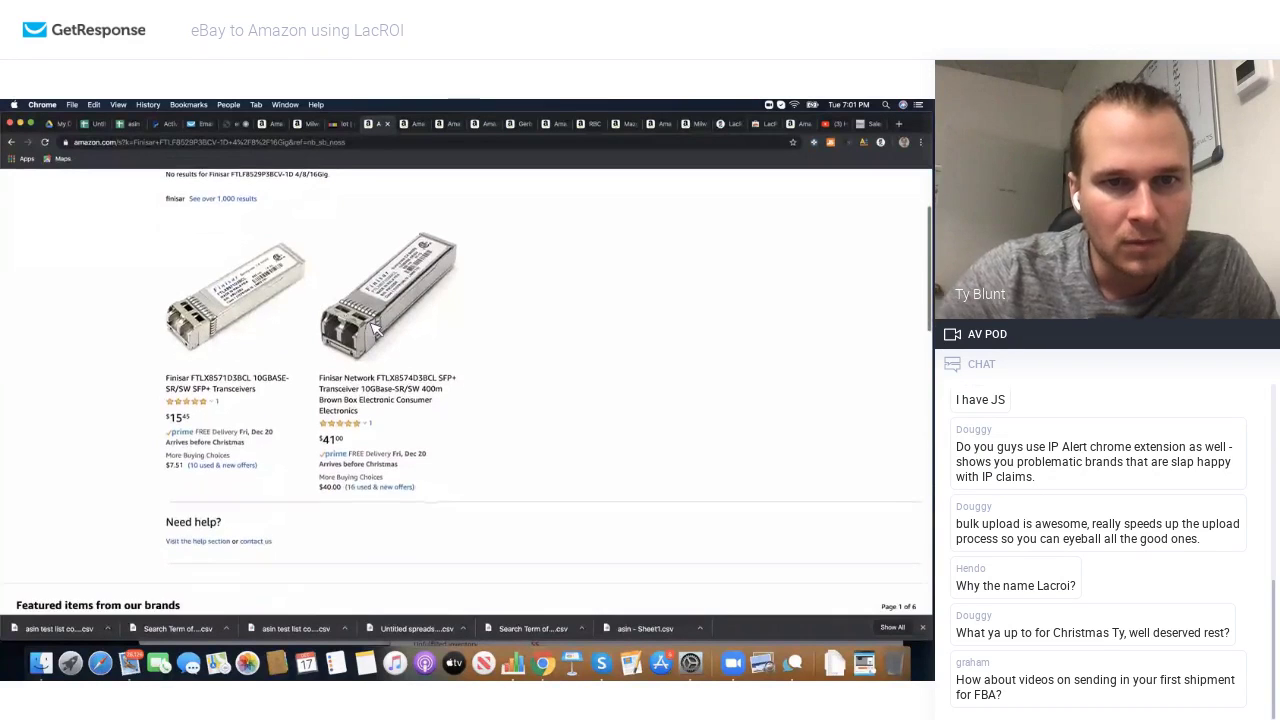
scroll(312, 337, "down", 4)
scroll(314, 337, "up", 7)
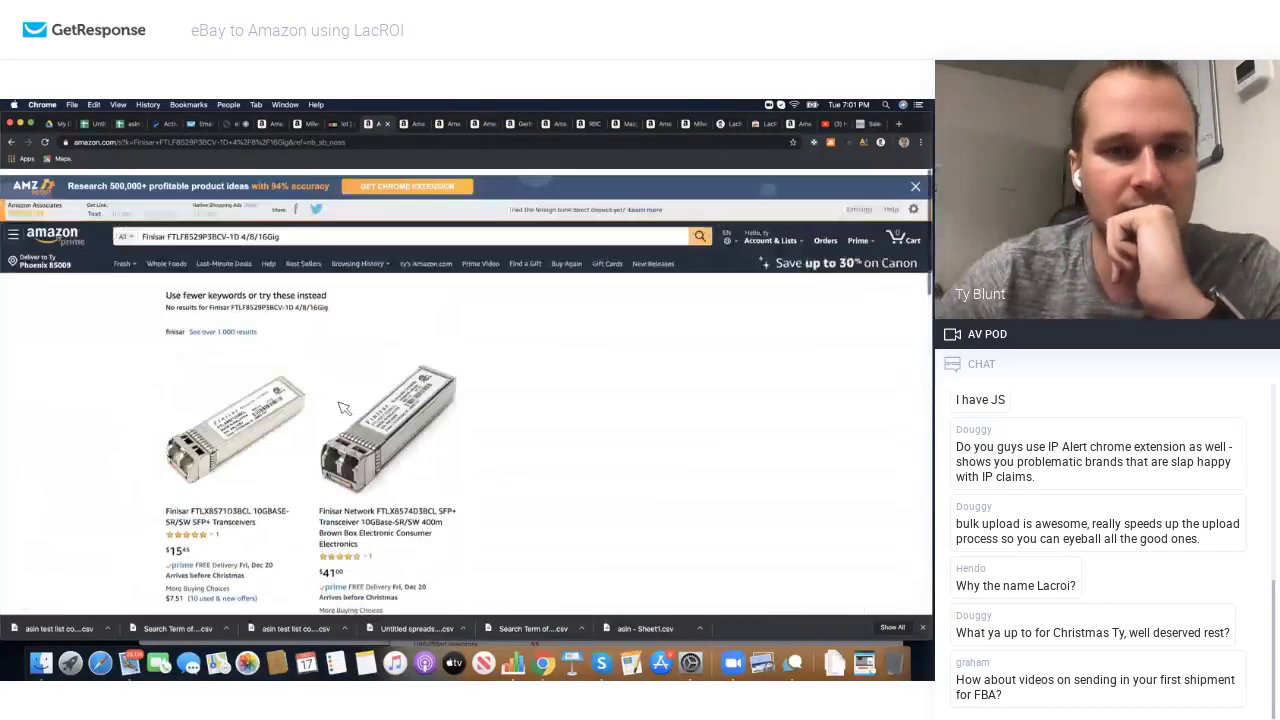
Step: Open the Finisar FTLX8574D3BCL page, select its ASIN B01H1XVDPE, and review the Keepa price chart
left_click(355, 470)
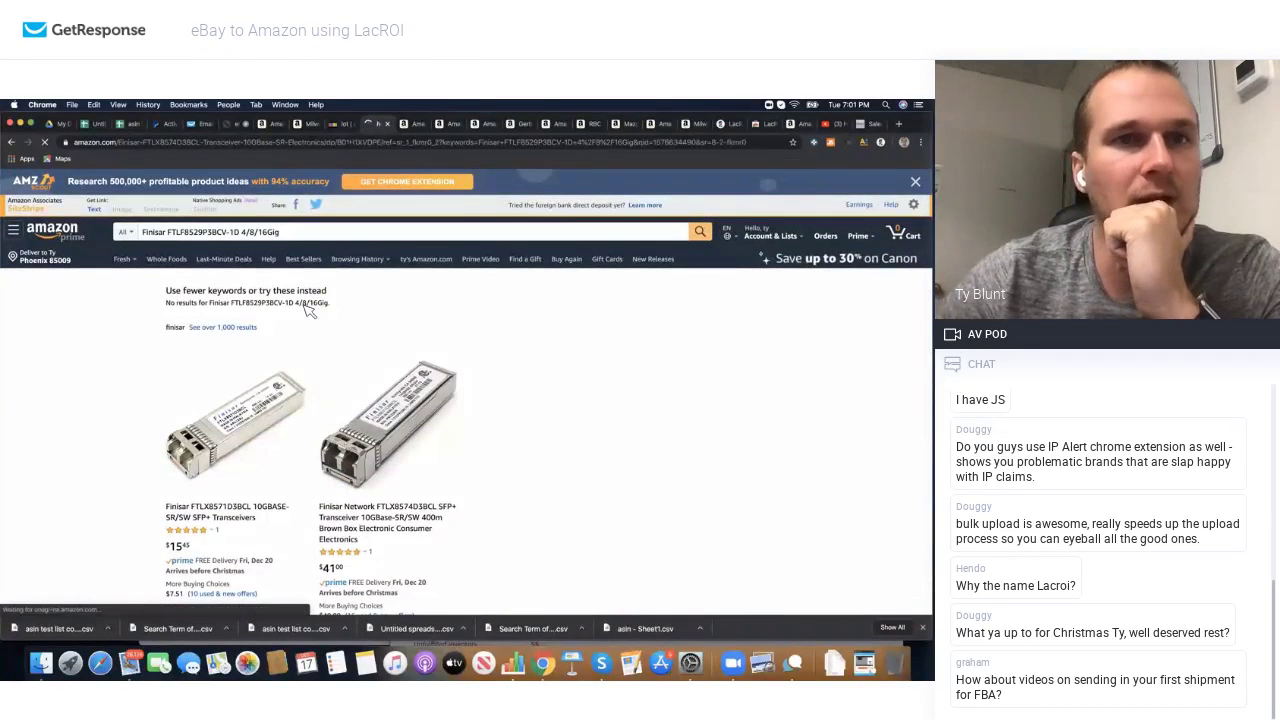
left_click(372, 142)
double_click(376, 143)
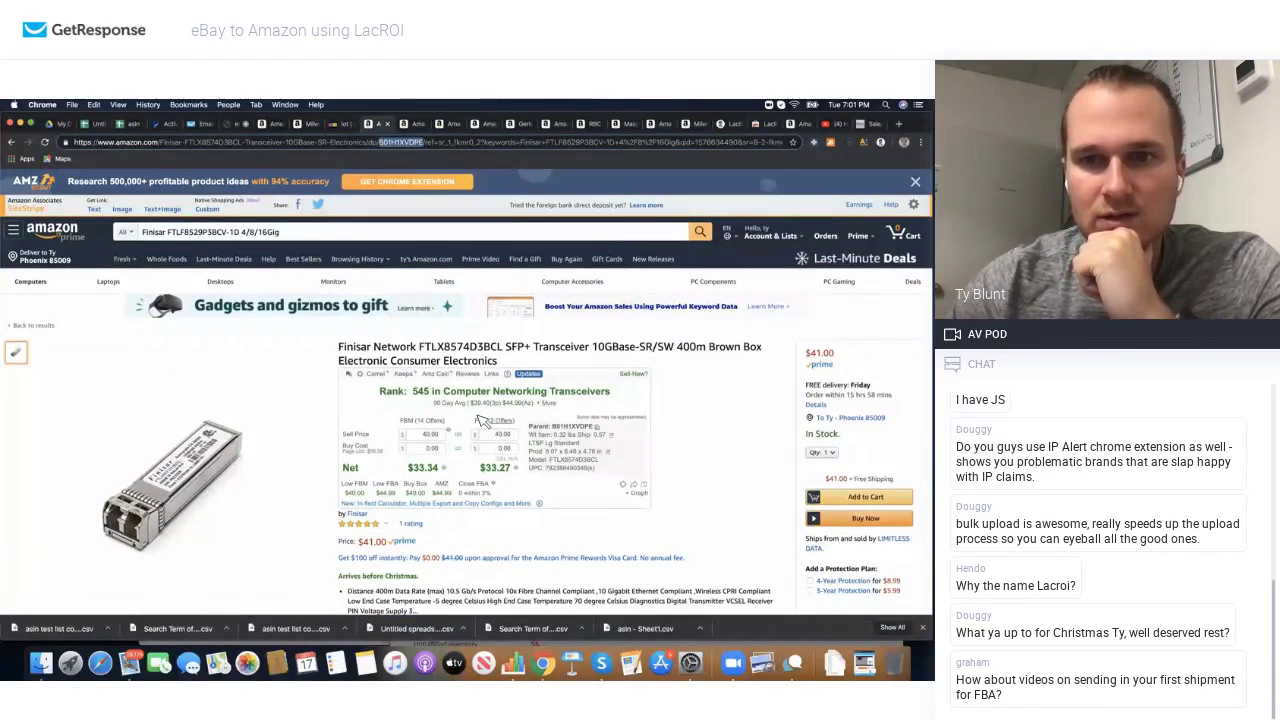
scroll(483, 421, "down", 10)
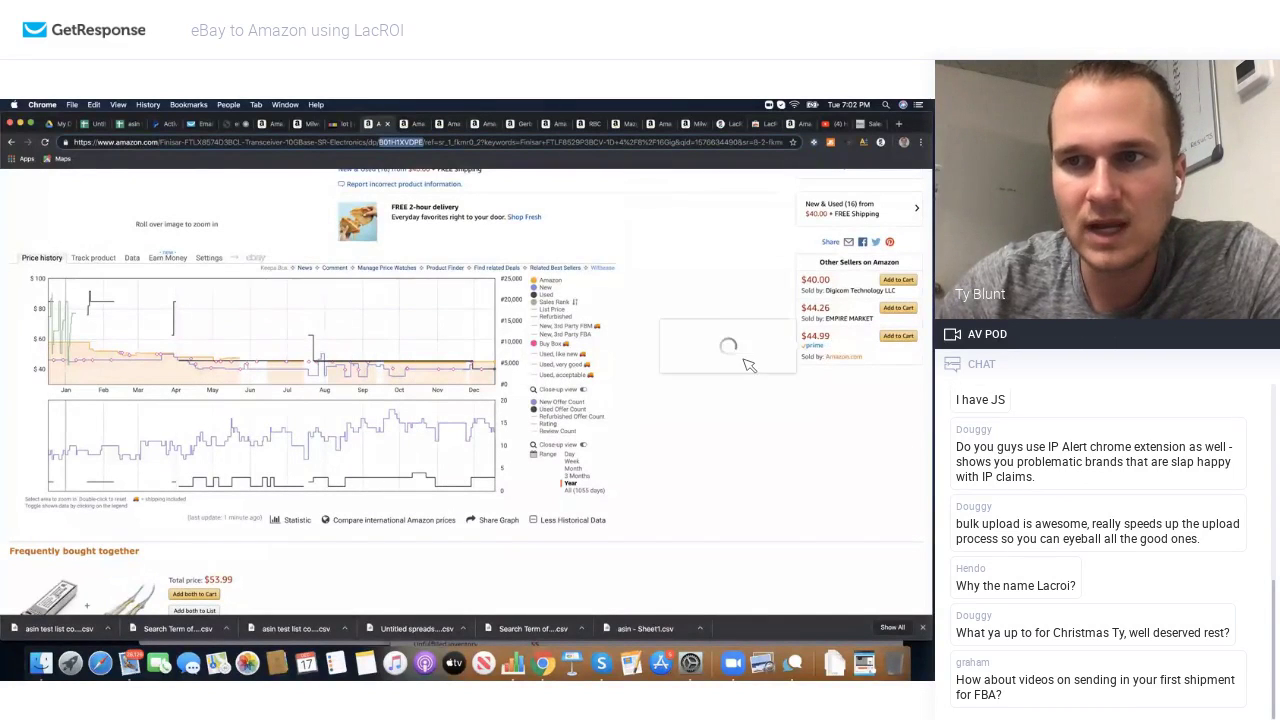
scroll(614, 371, "up", 5)
scroll(618, 375, "up", 1)
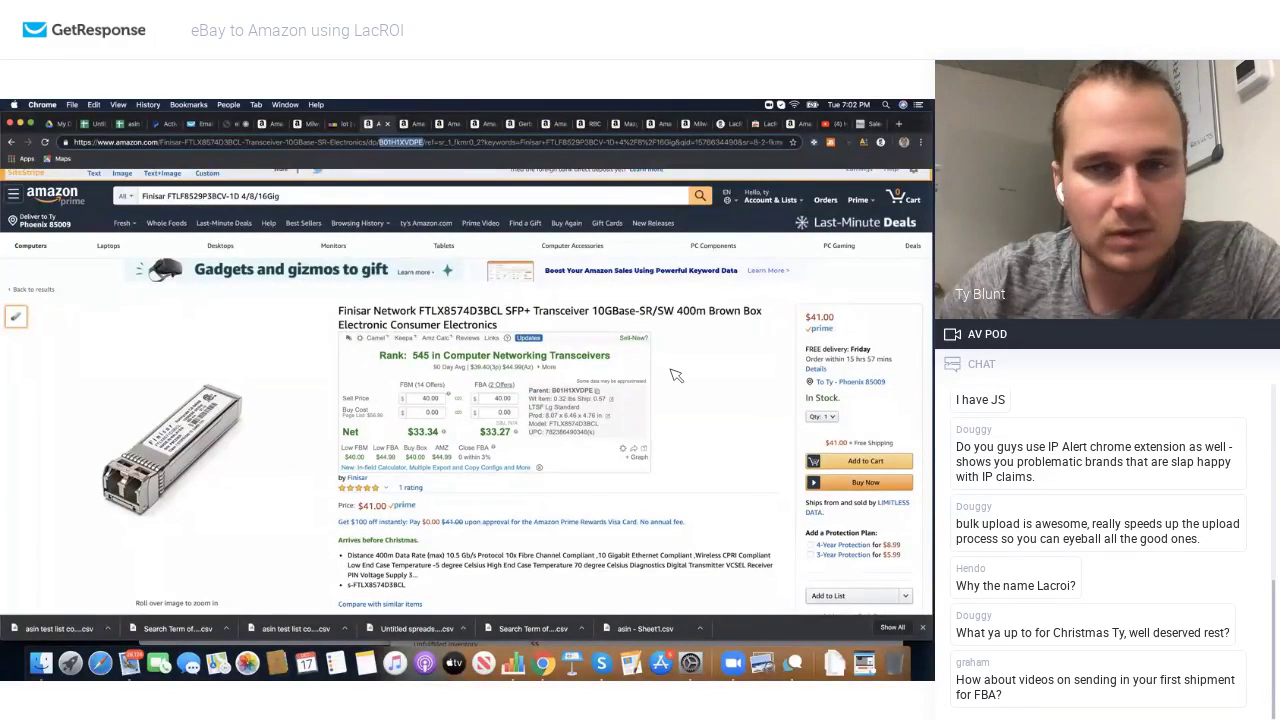
scroll(676, 375, "down", 5)
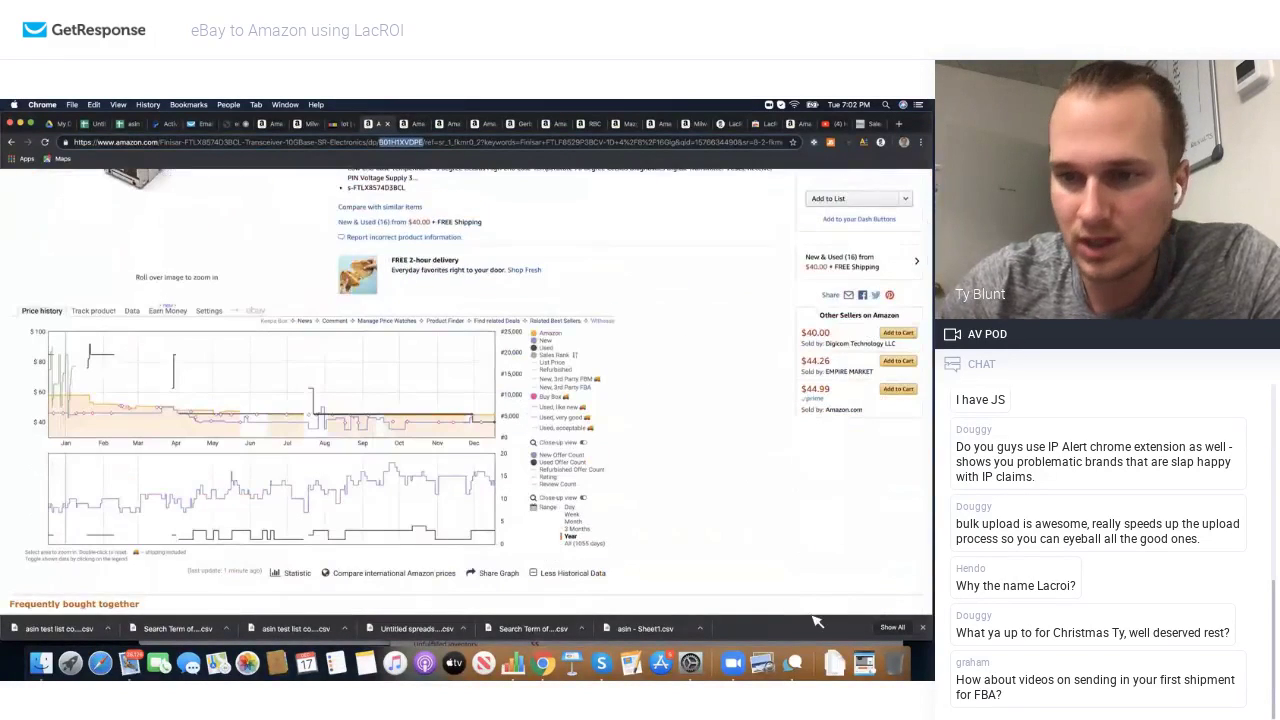
Step: Search Seller Central for ASIN B01H1XVDPE, confirm New and Used listing is allowed, then return to Chrome
left_click(20, 123)
double_click(488, 266)
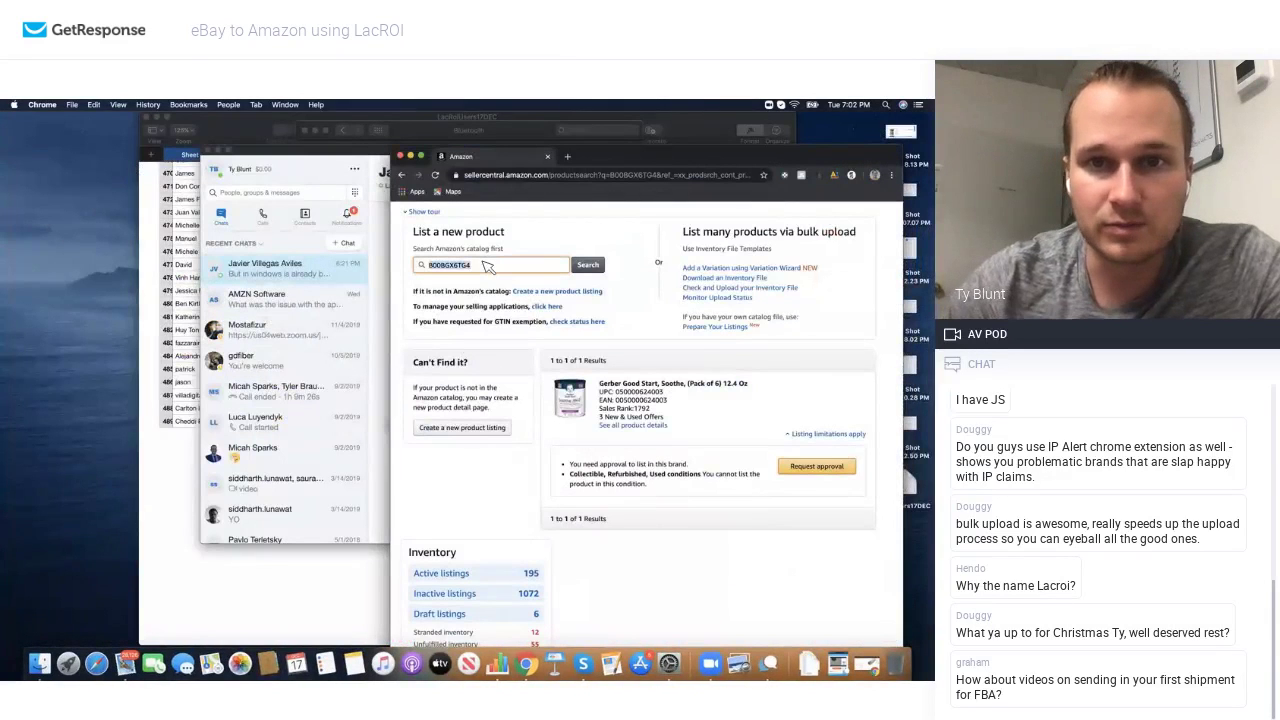
left_click(587, 266)
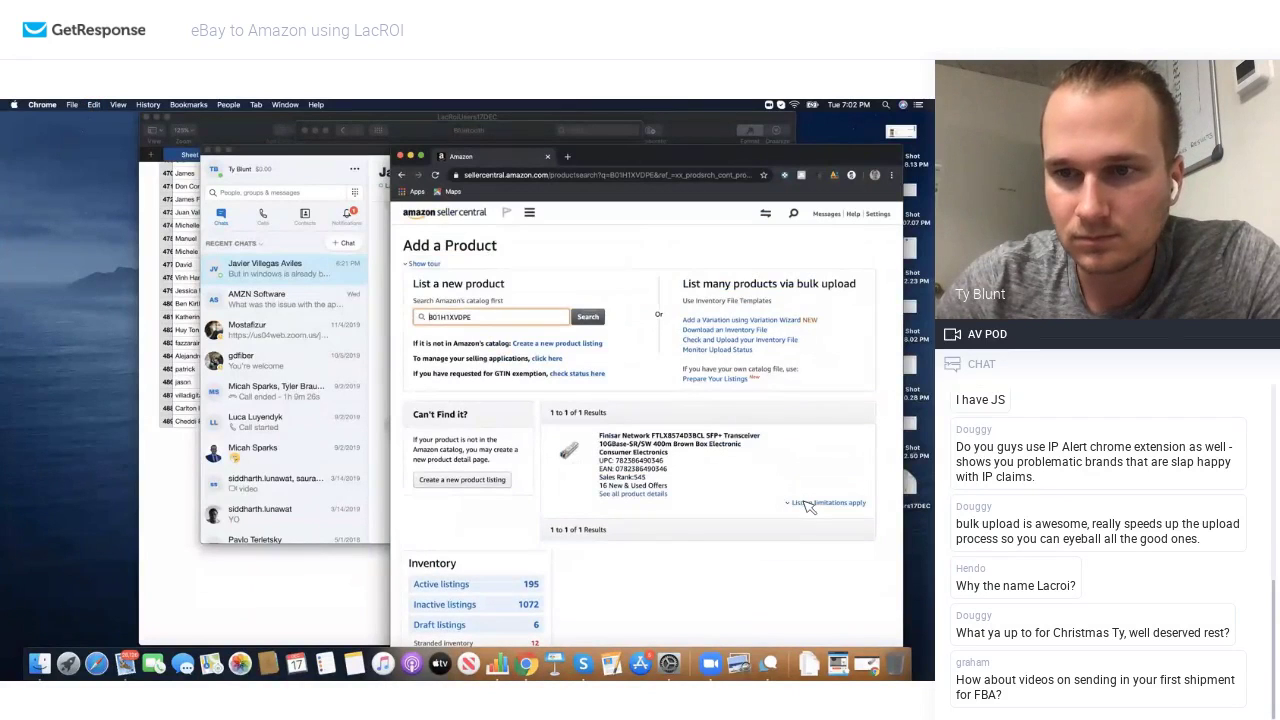
left_click(807, 504)
scroll(731, 500, "down", 1)
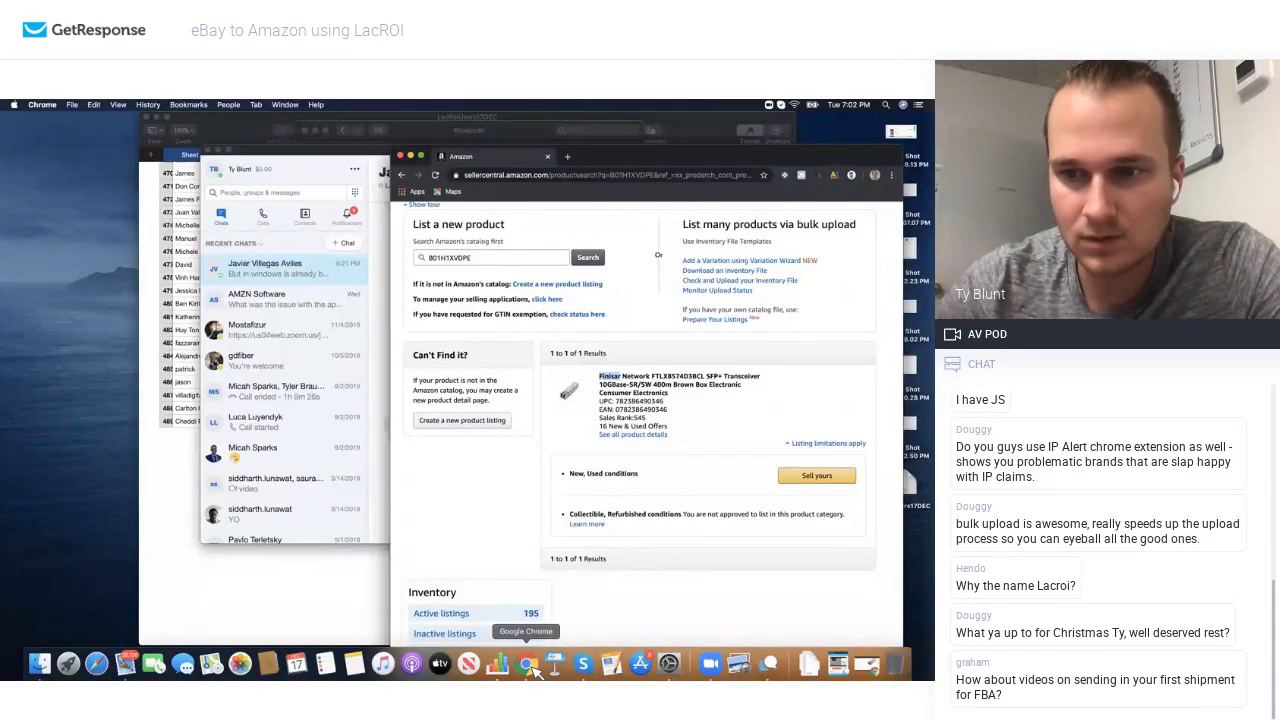
left_click(868, 668)
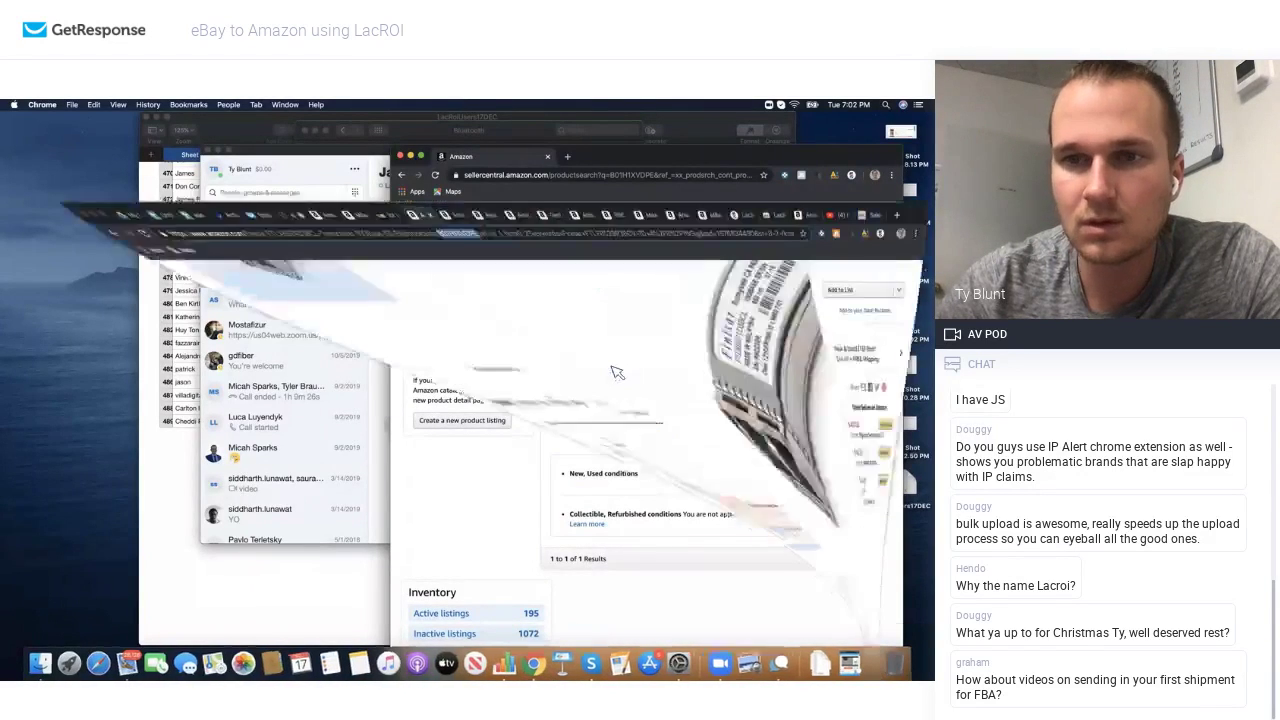
scroll(605, 264, "up", 6)
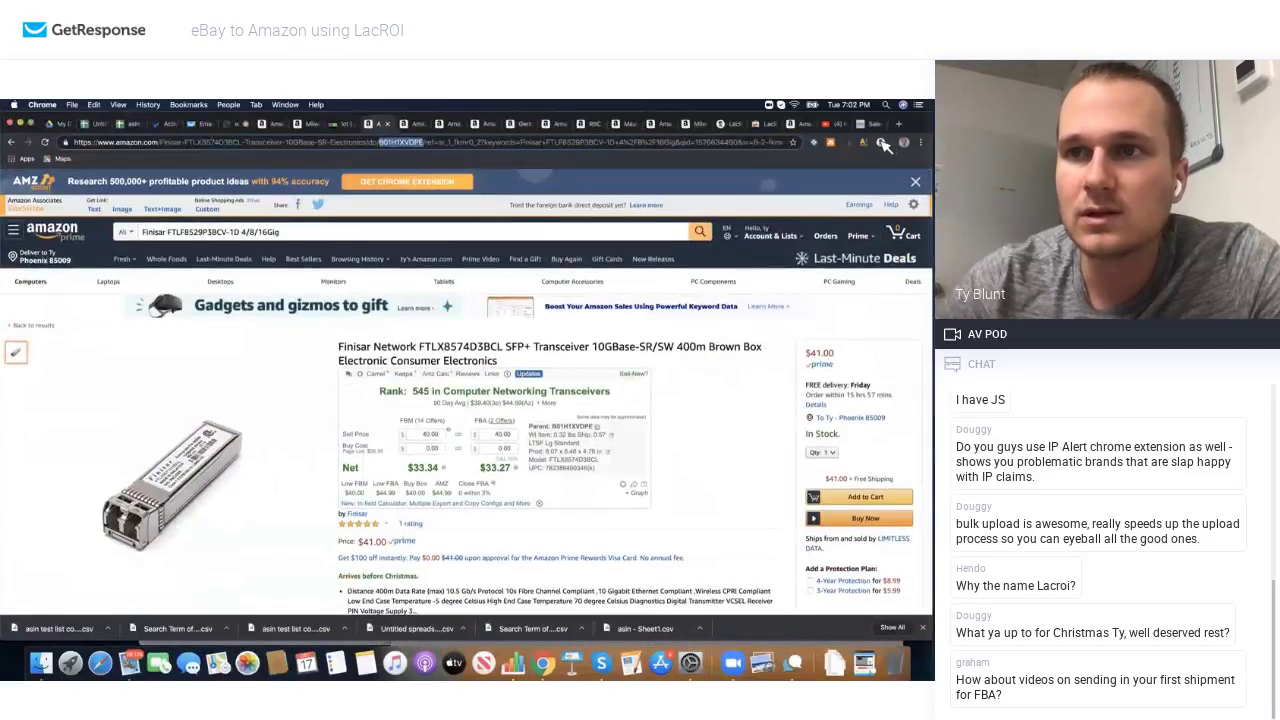
Step: Replace the Amazon query with 'Finisar' and scroll the broad list of Finisar transceivers
left_click(448, 123)
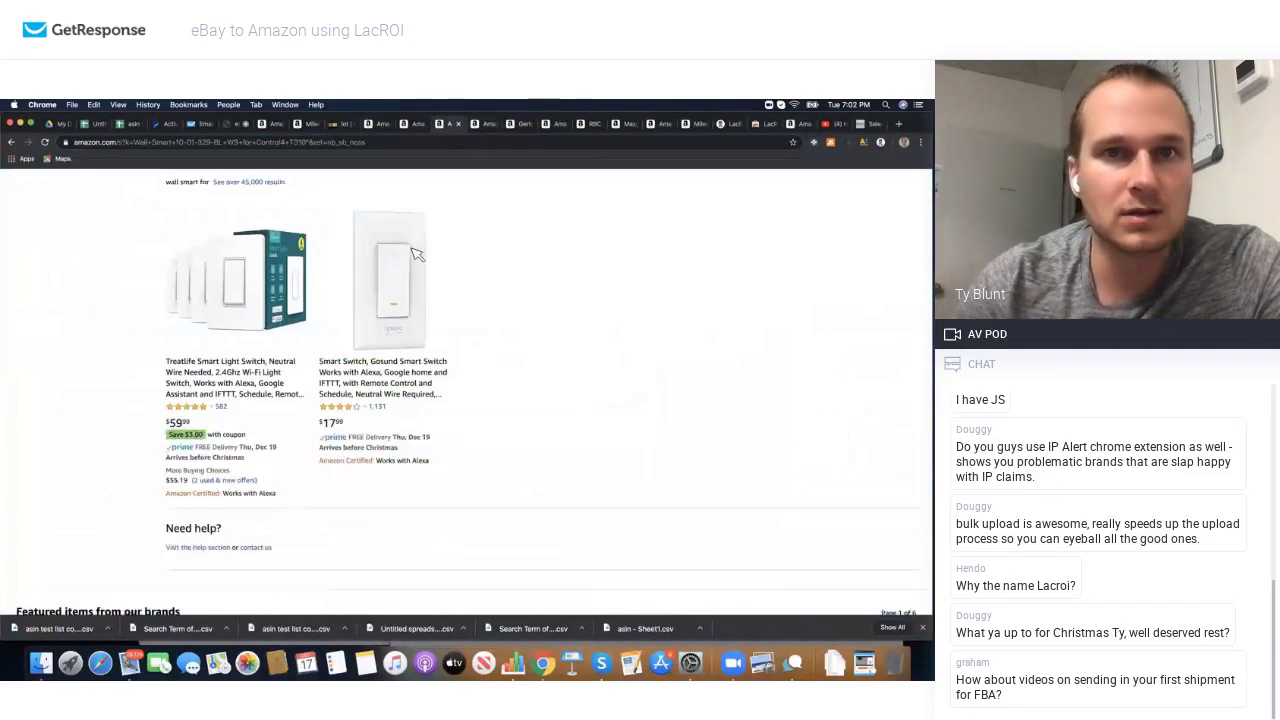
scroll(410, 250, "up", 5)
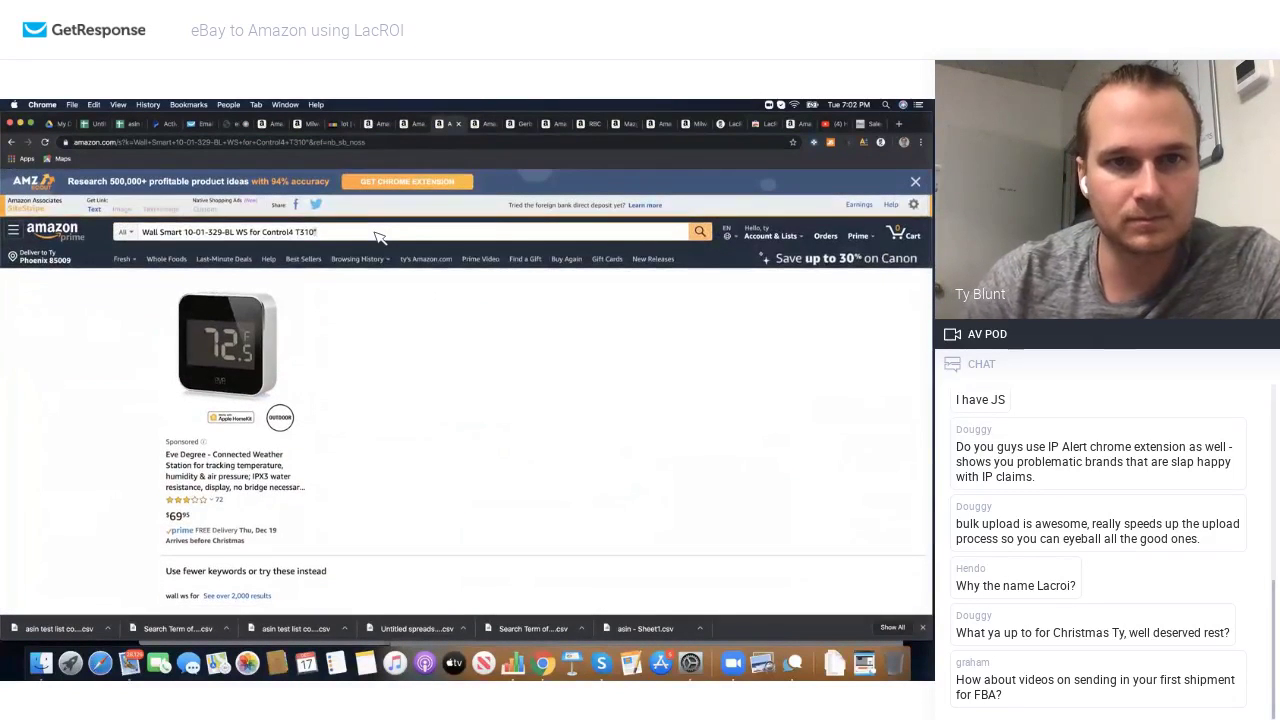
triple_click(378, 232)
type("Finisar")
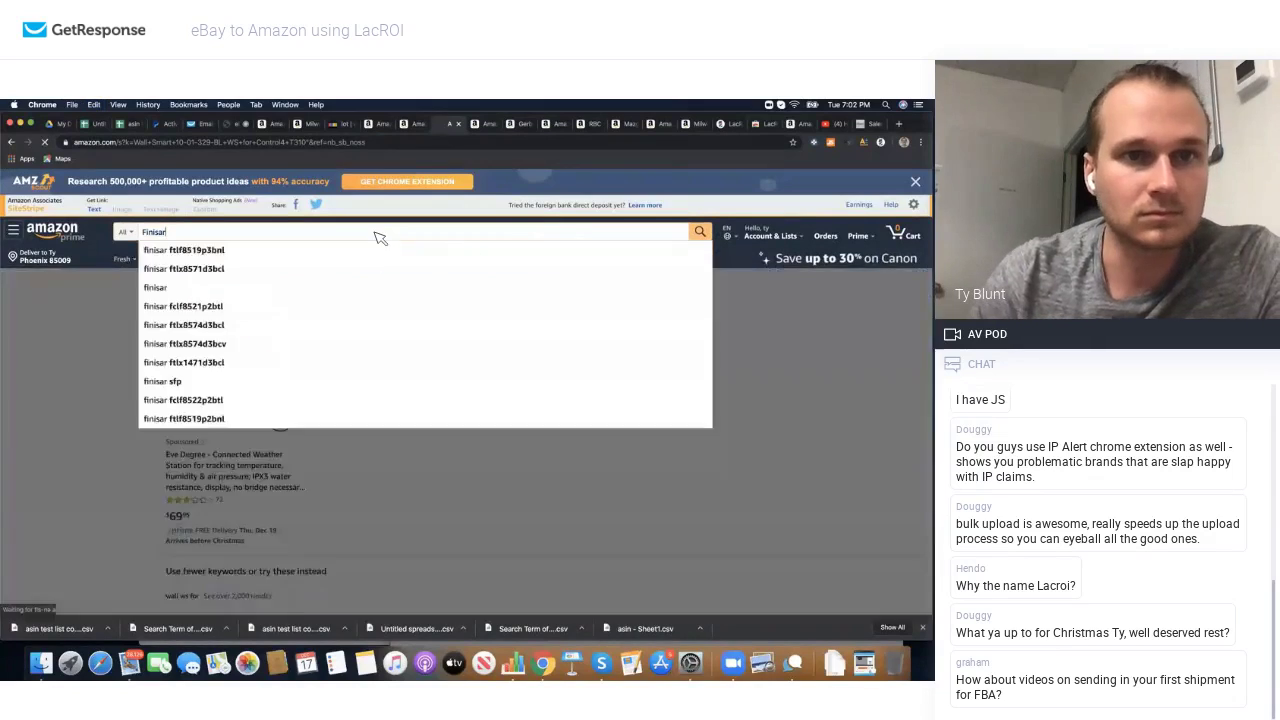
key("Return")
scroll(768, 252, "down", 3)
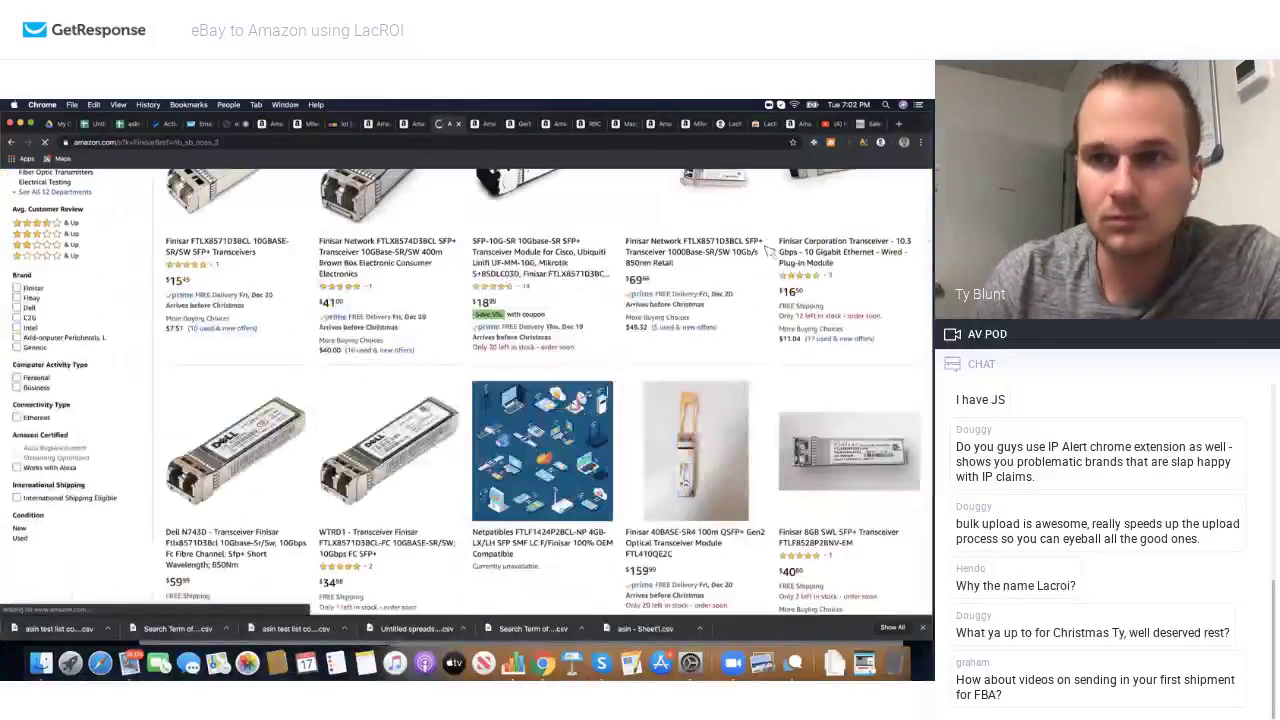
Step: Show Jungle Scout data for the Finisar results and check the 40BASE-SR4 and SFP-10G-SR pages
left_click(829, 143)
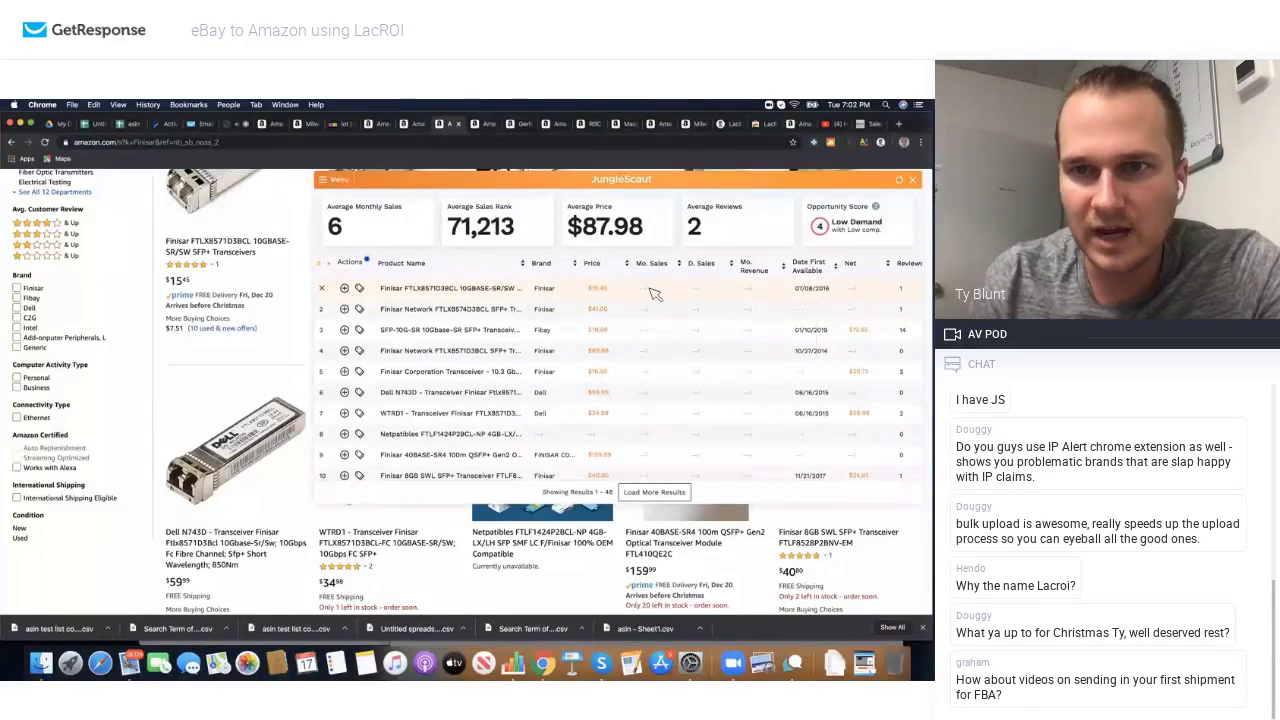
scroll(634, 360, "down", 1)
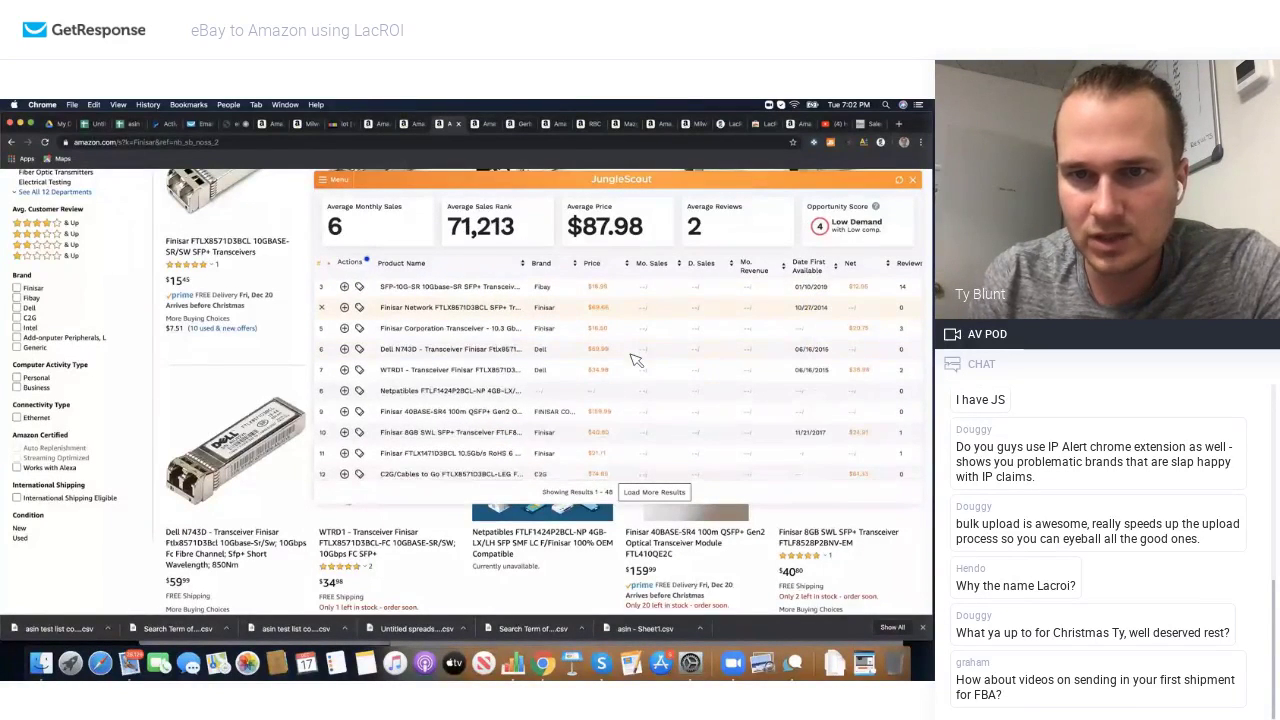
left_click(484, 411)
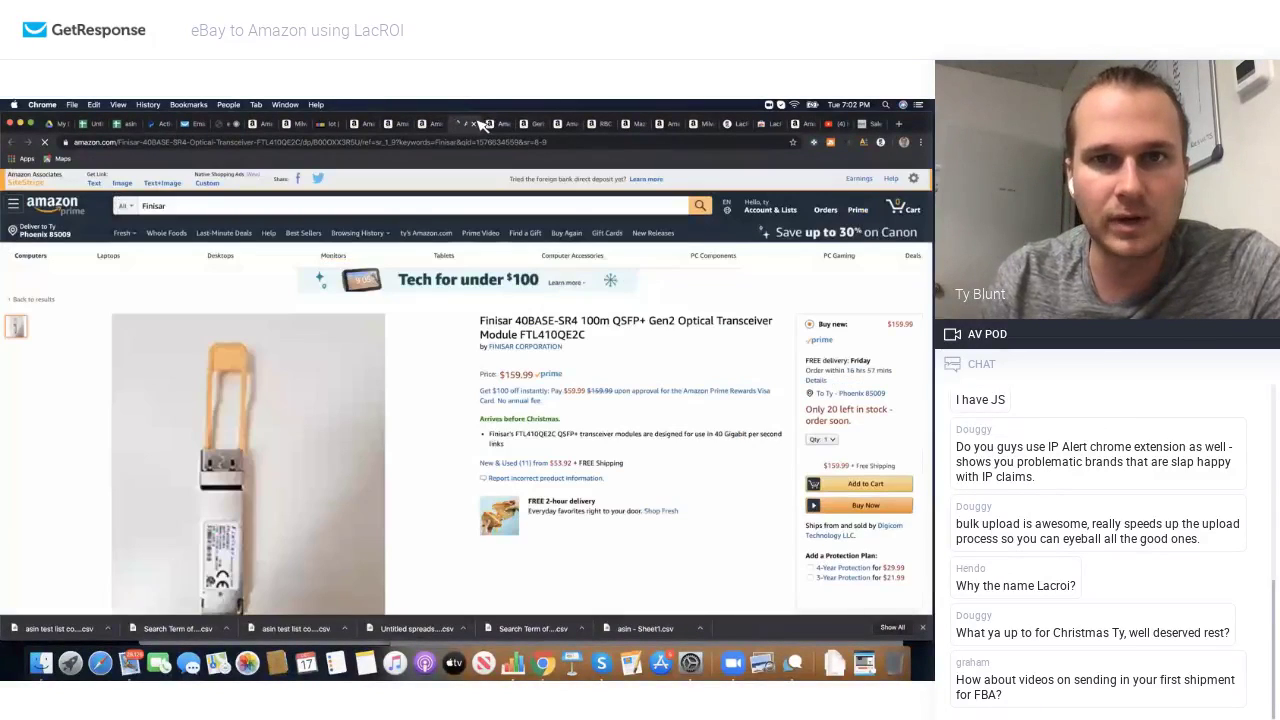
left_click(478, 125)
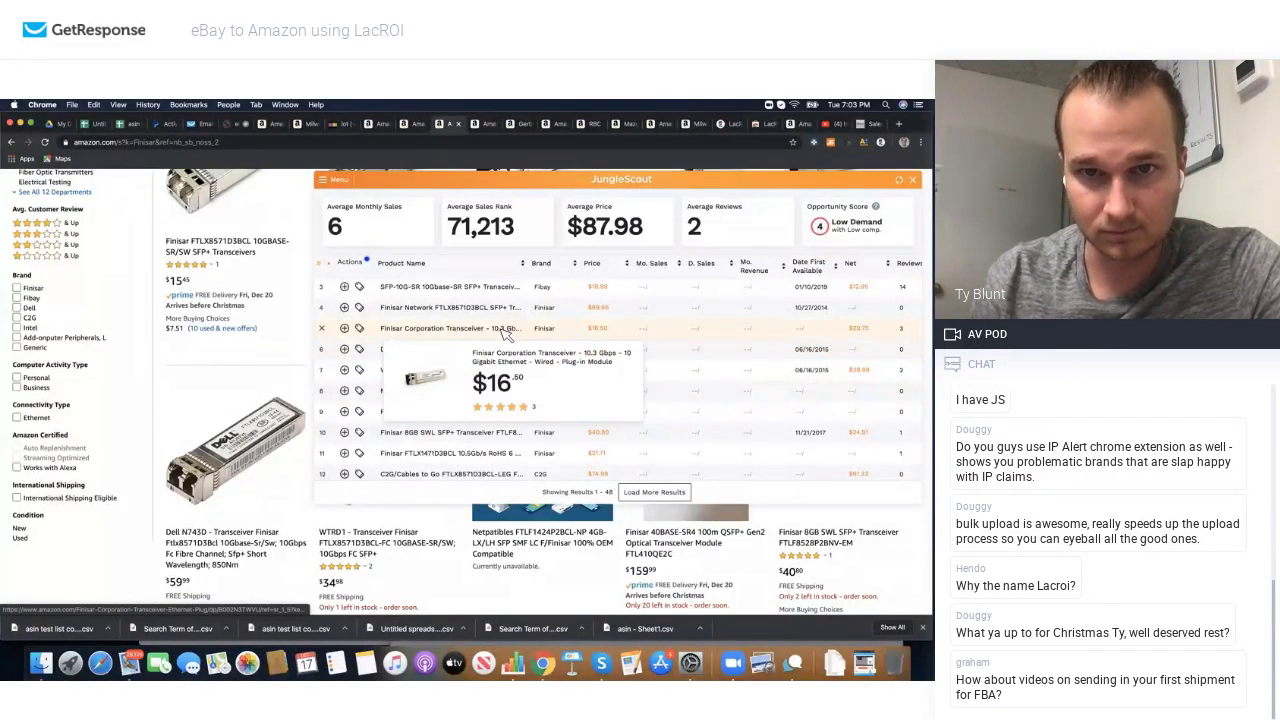
scroll(505, 320, "up", 1)
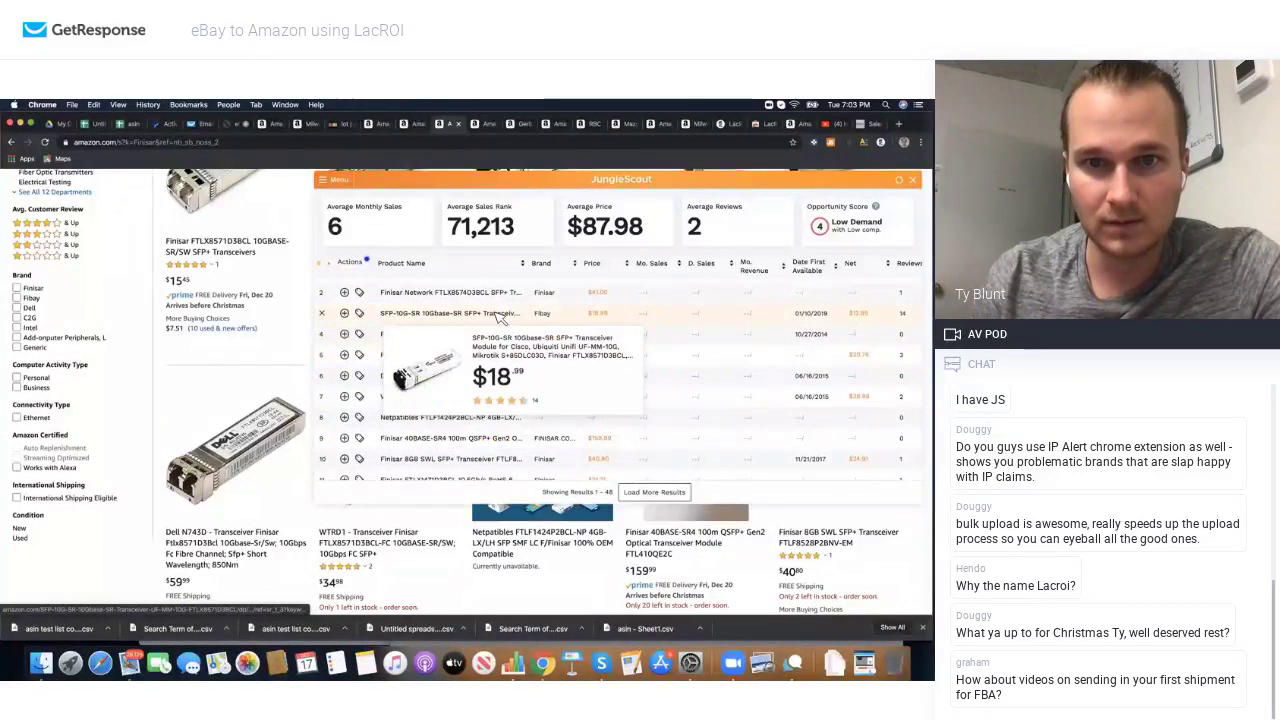
left_click(500, 316)
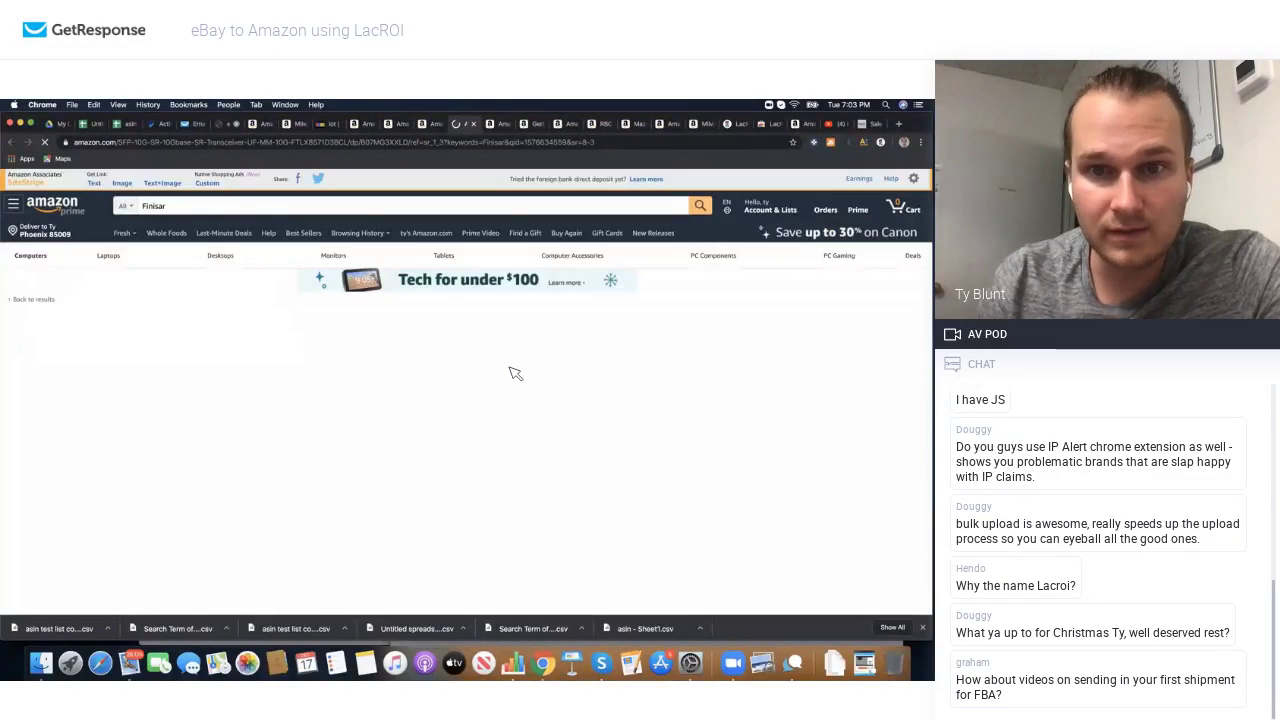
scroll(515, 373, "down", 10)
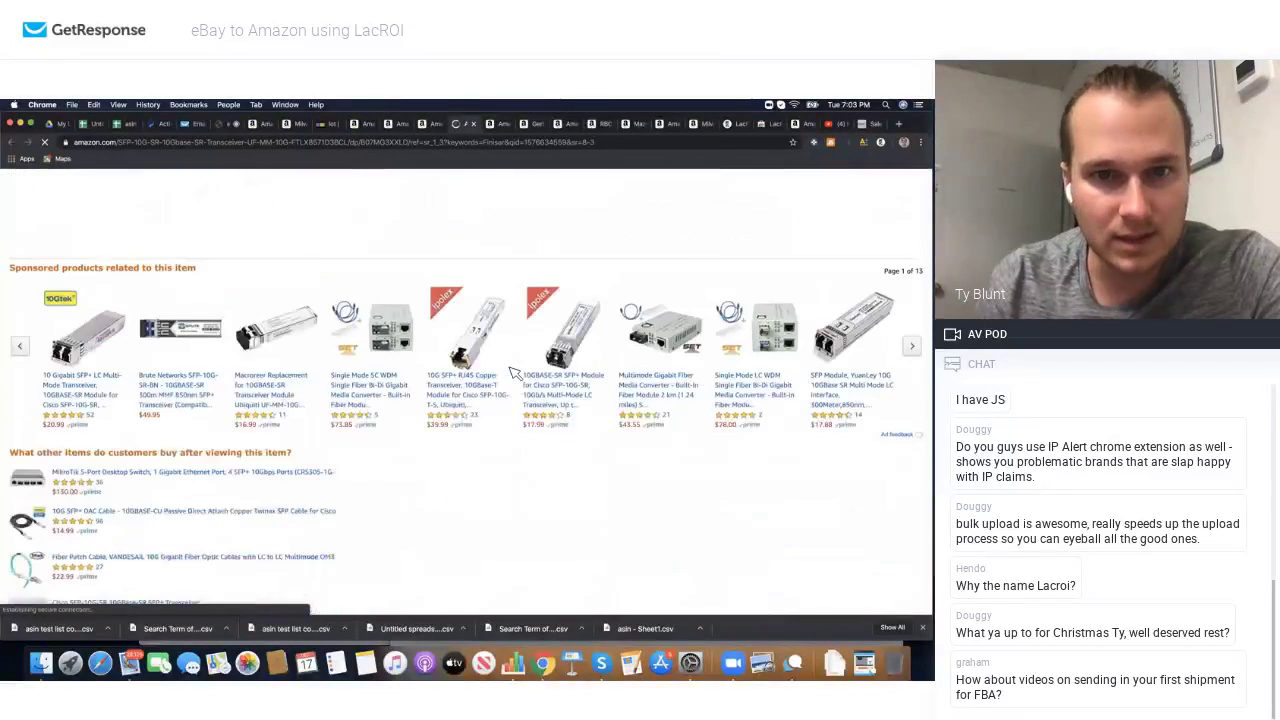
scroll(515, 373, "up", 3)
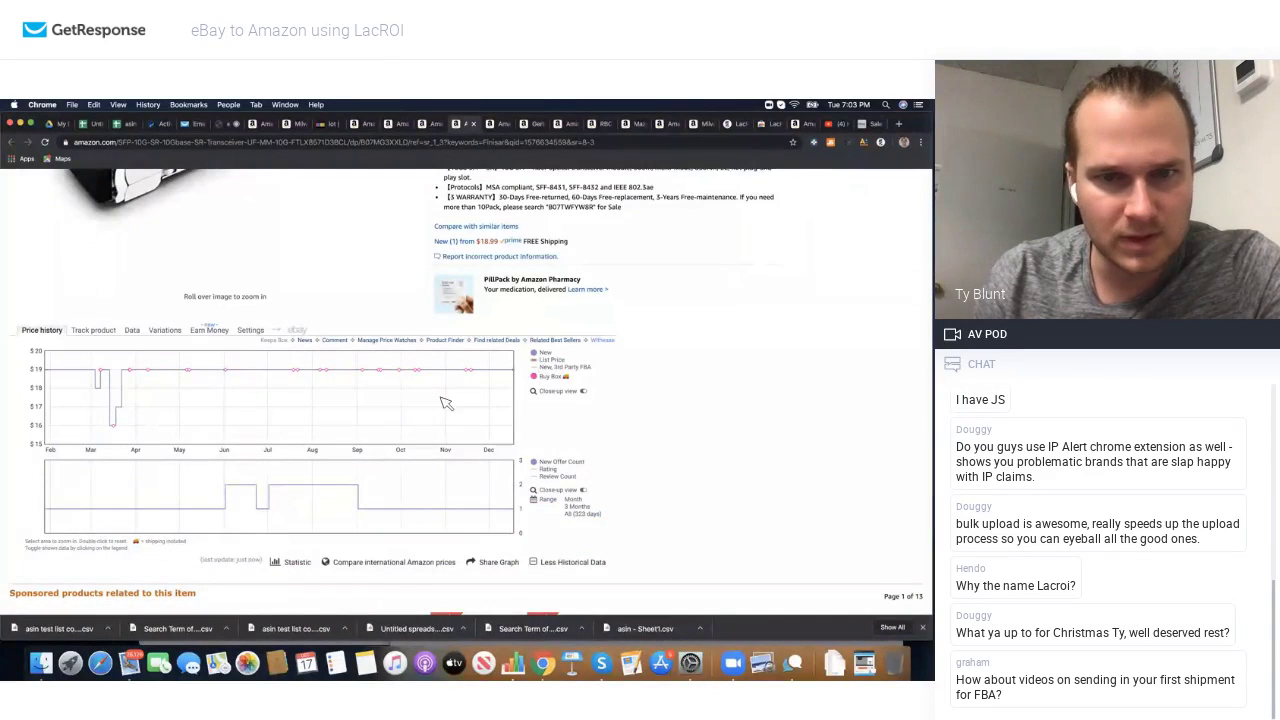
left_click(476, 123)
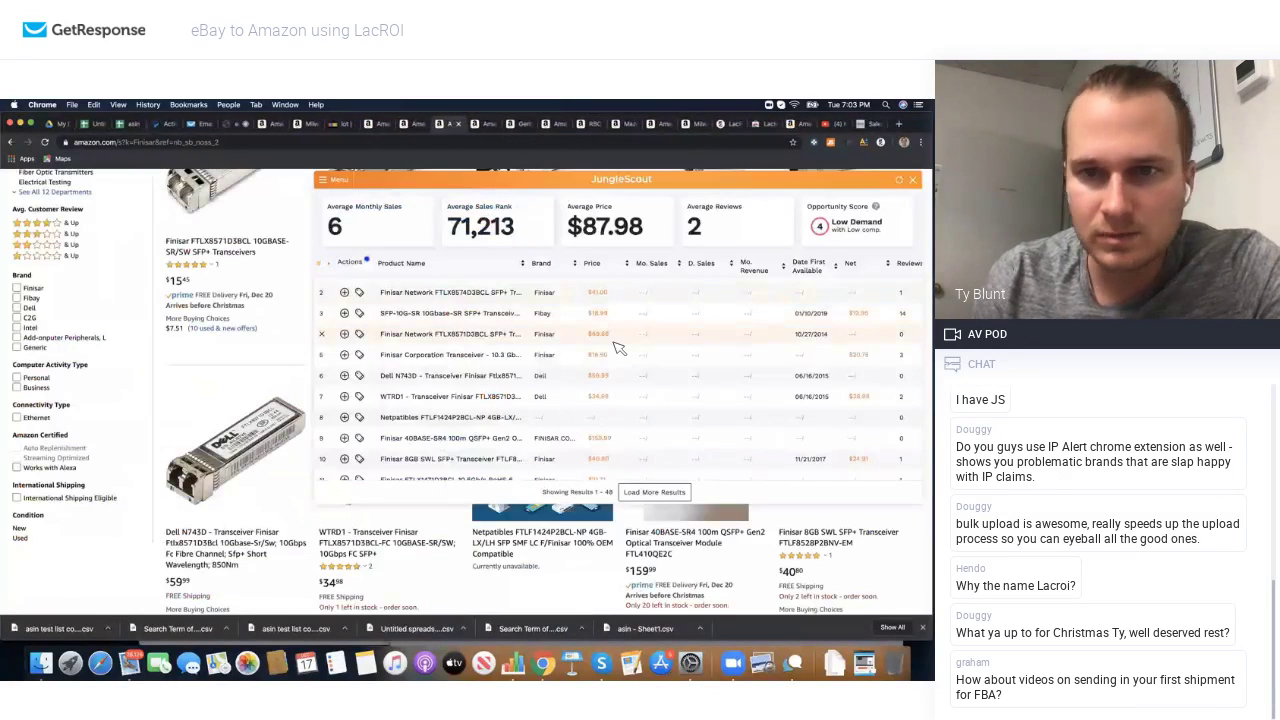
Step: Open the $16.50 Finisar Corporation 10.3 Gbps transceiver page and review its model number FTLX8571D3BCL
scroll(618, 348, "down", 2)
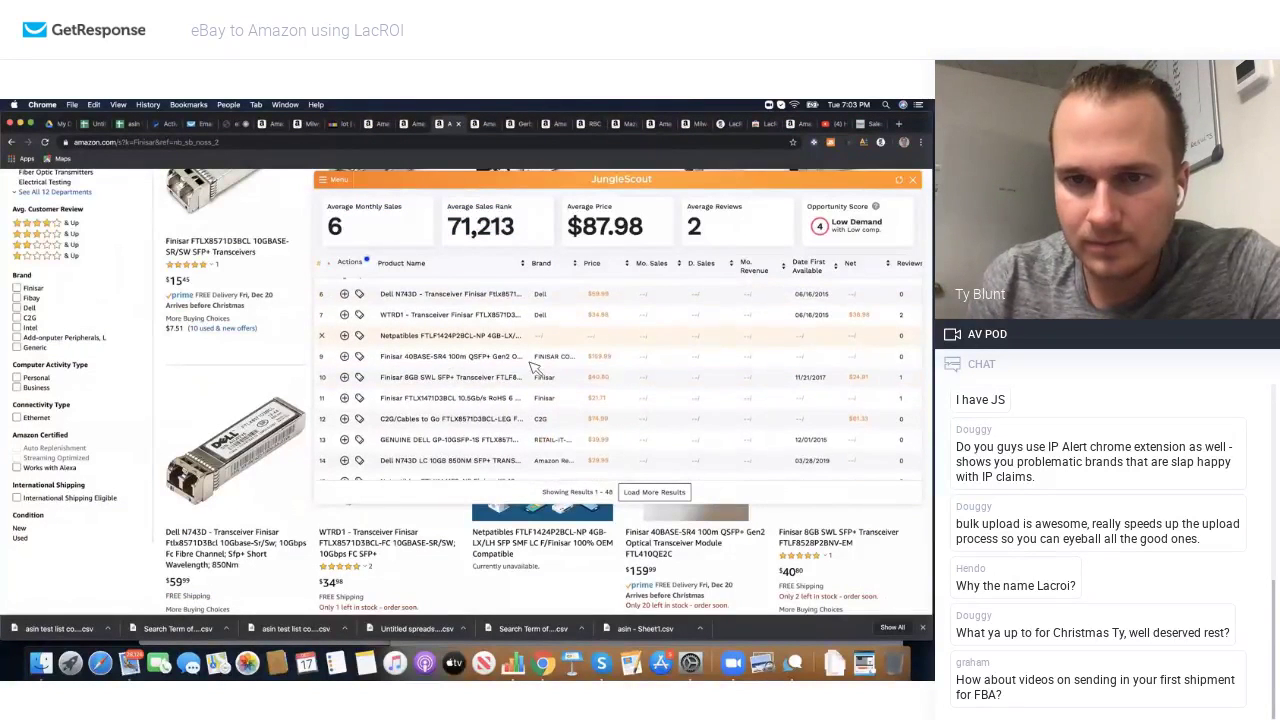
mouse_move(500, 372)
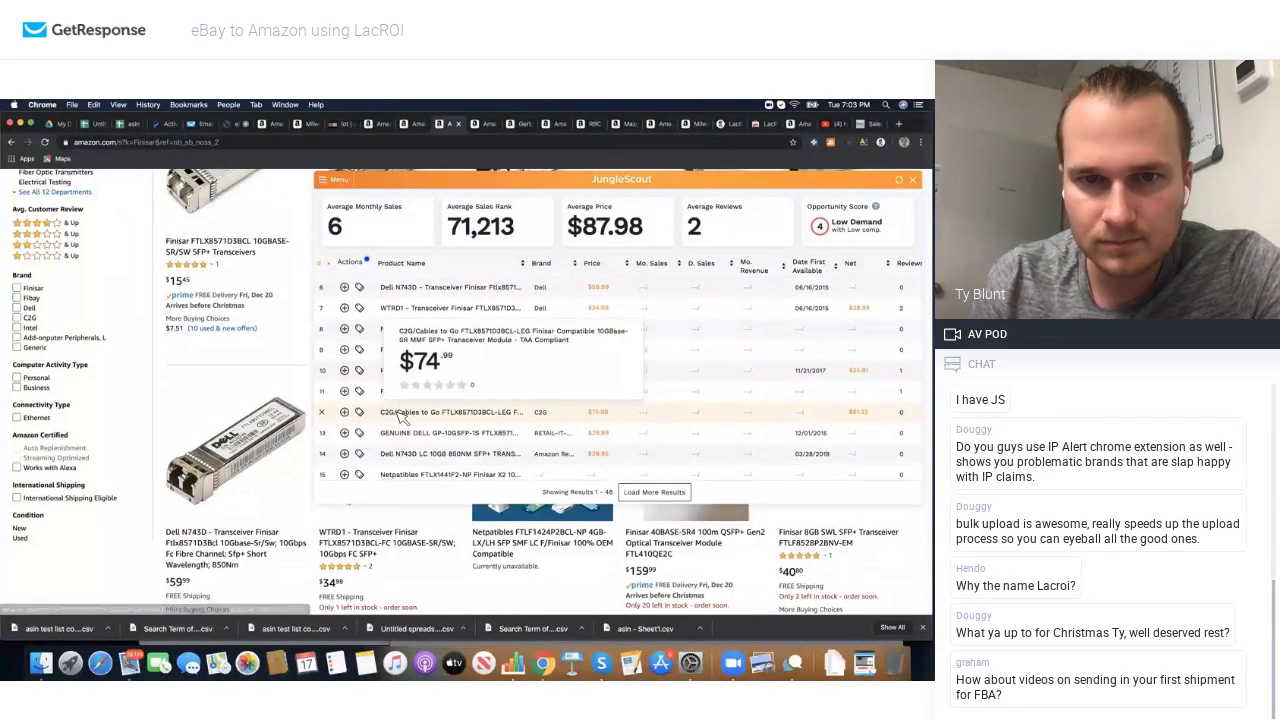
mouse_move(405, 432)
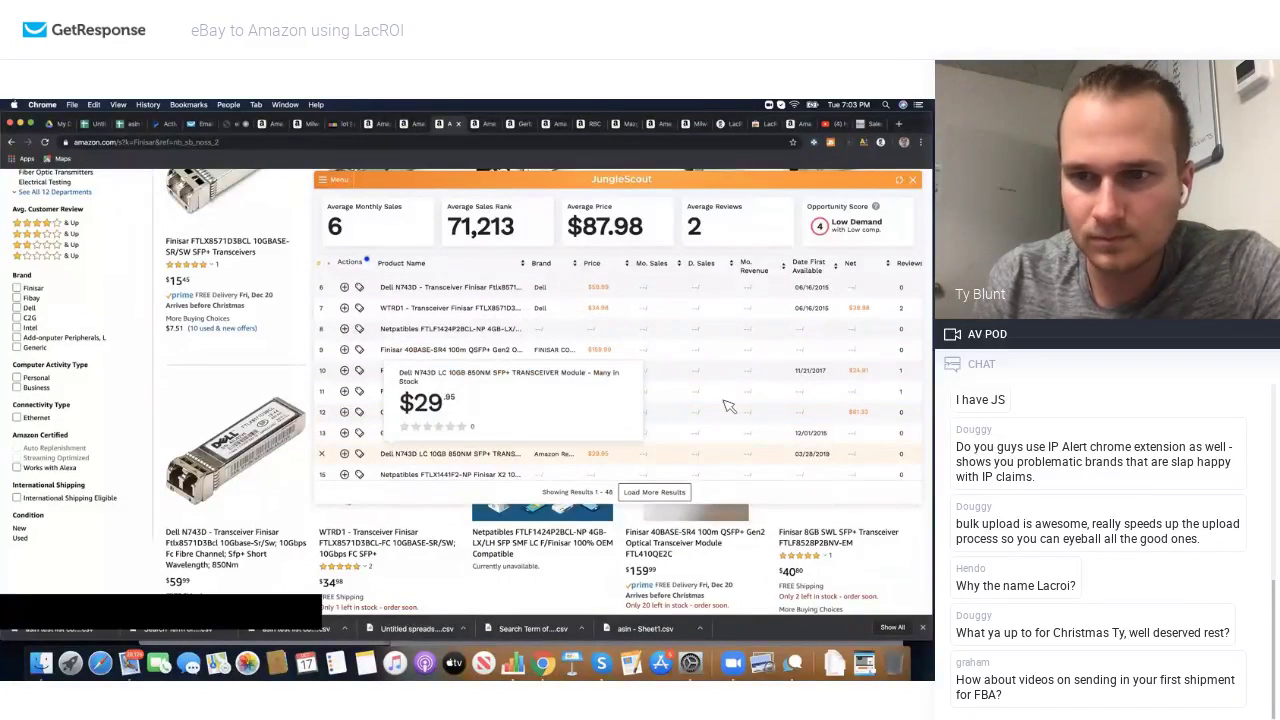
scroll(897, 357, "up", 2)
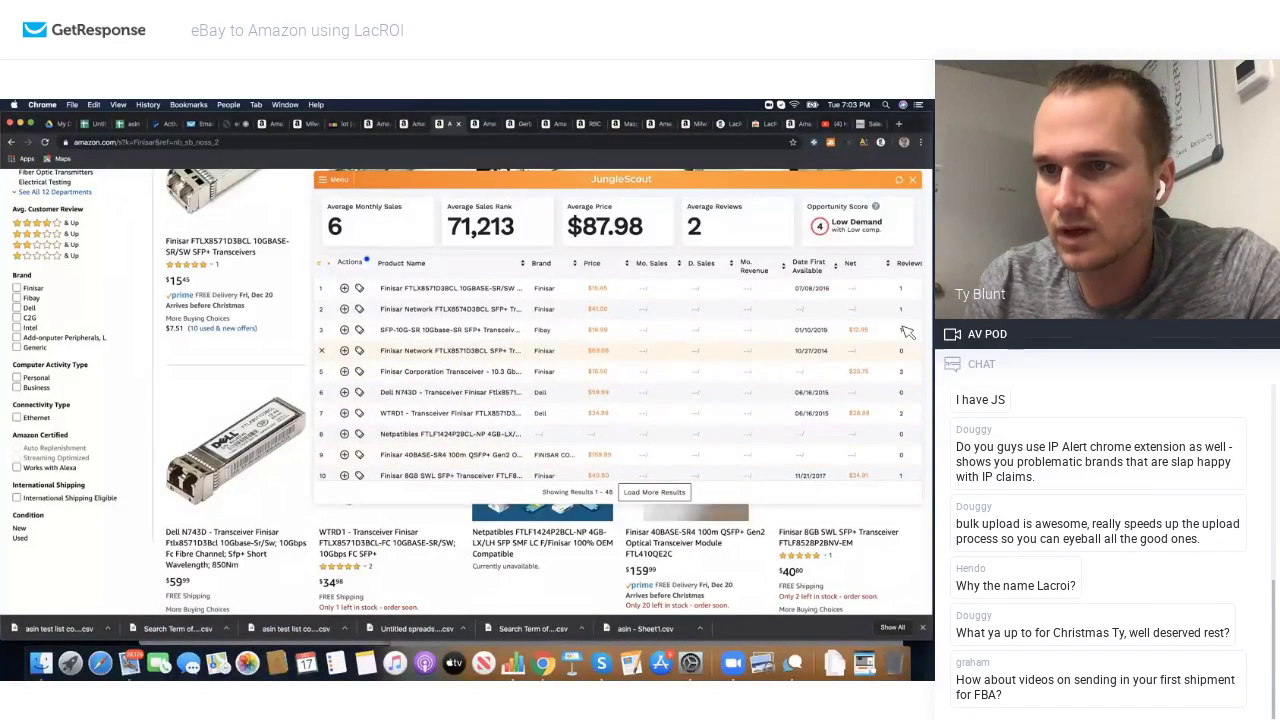
left_click(488, 372)
scroll(423, 375, "down", 1)
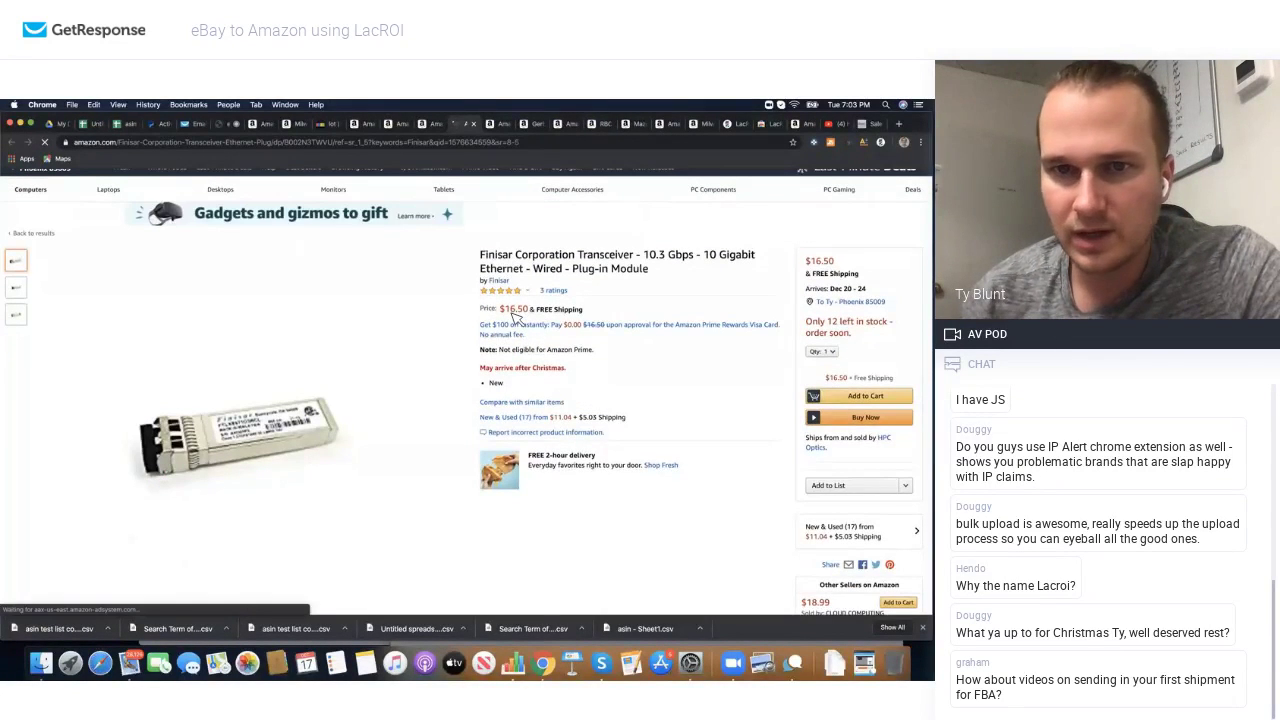
scroll(513, 316, "down", 2)
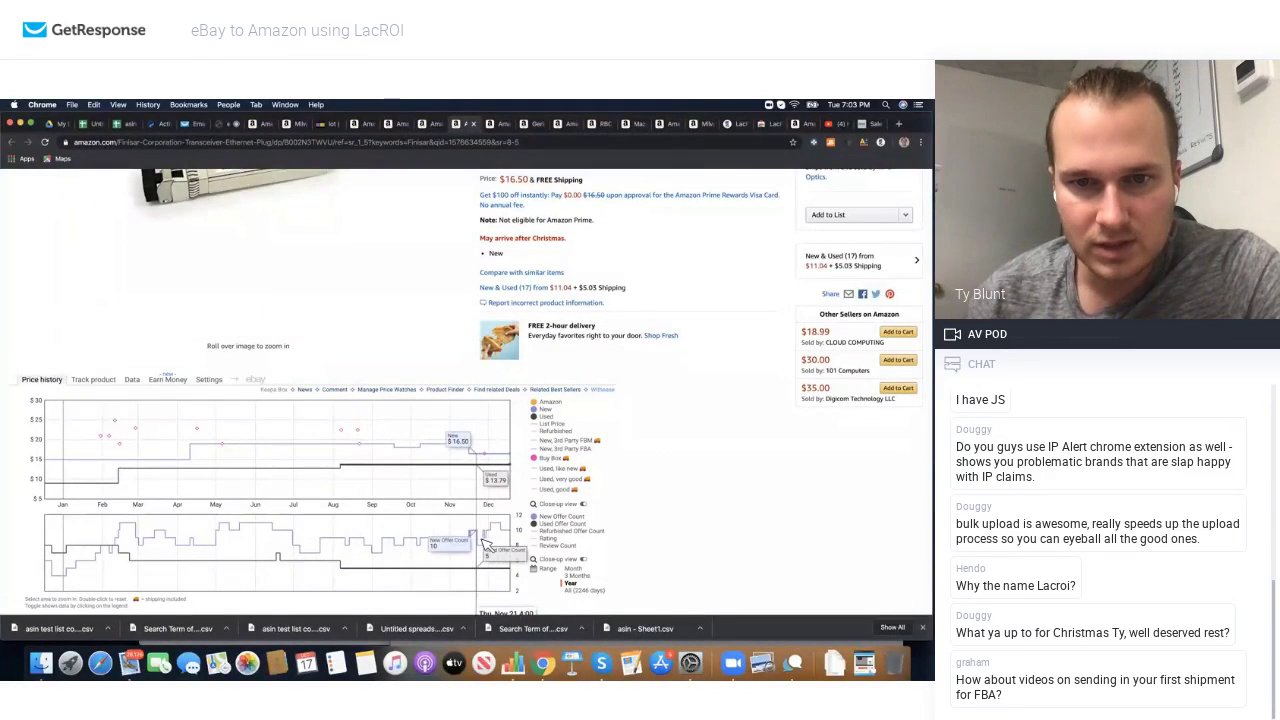
scroll(495, 540, "down", 1)
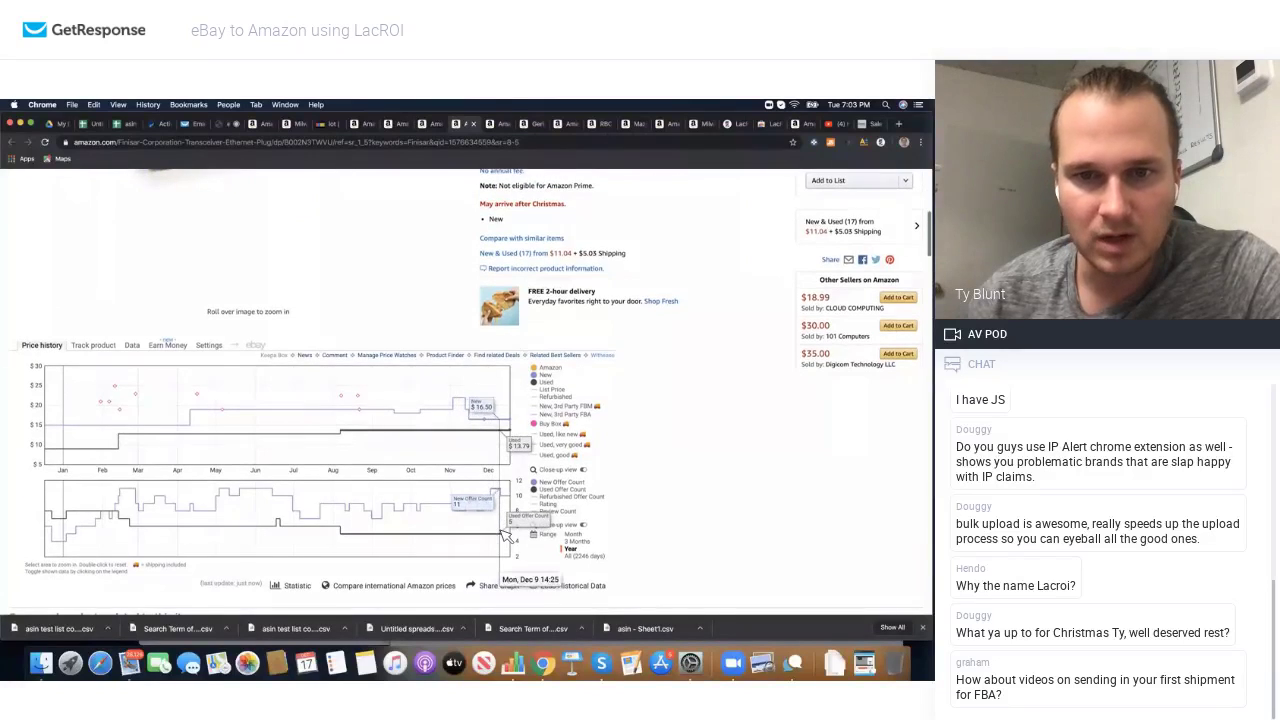
scroll(505, 535, "up", 5)
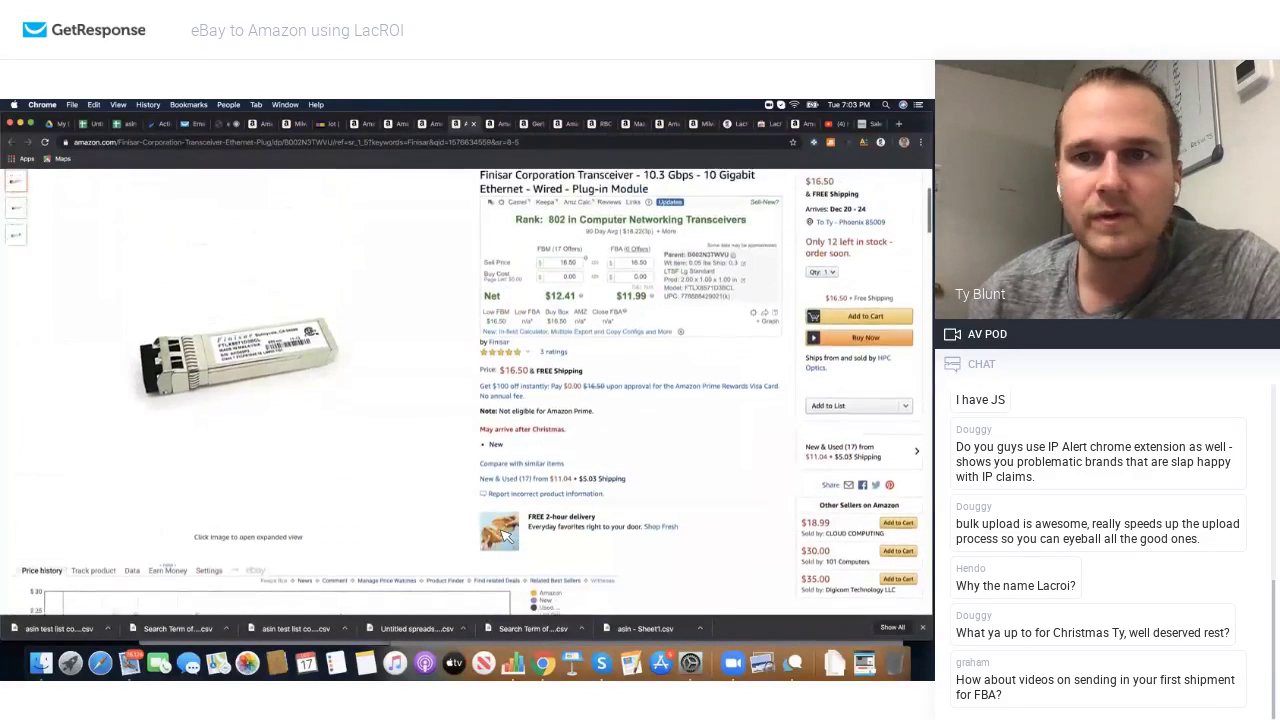
scroll(505, 535, "up", 2)
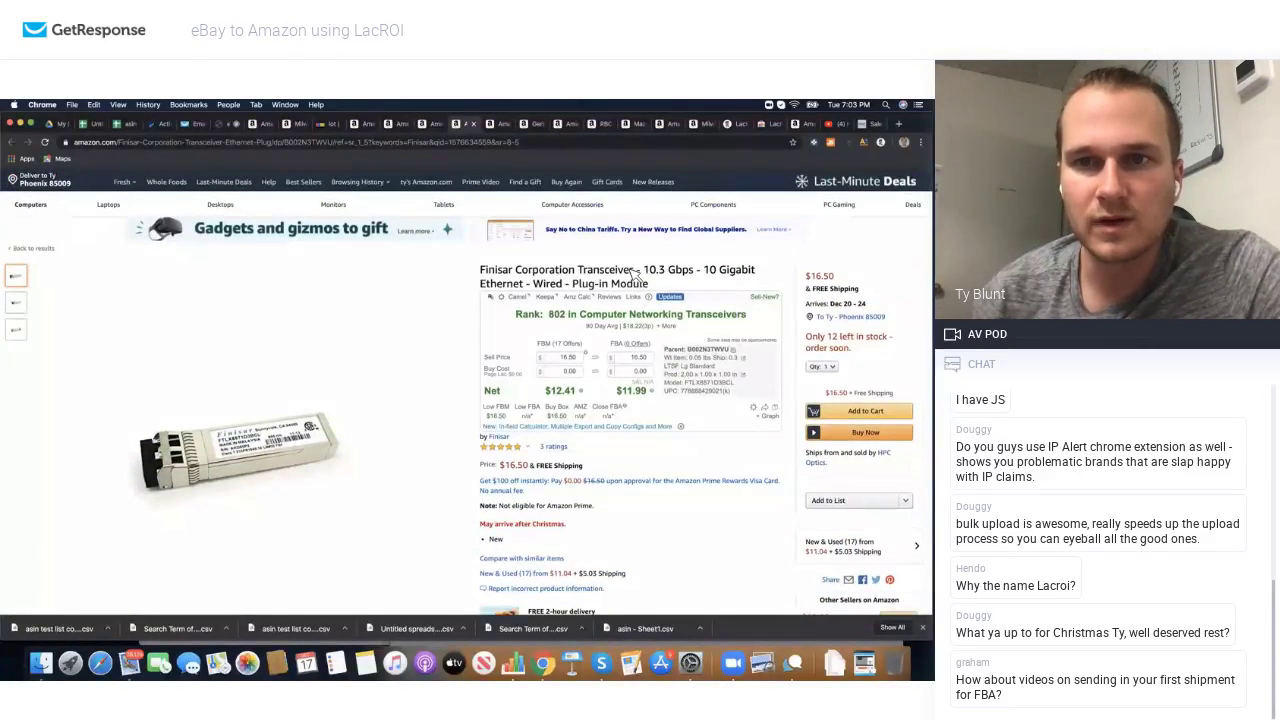
scroll(588, 360, "down", 20)
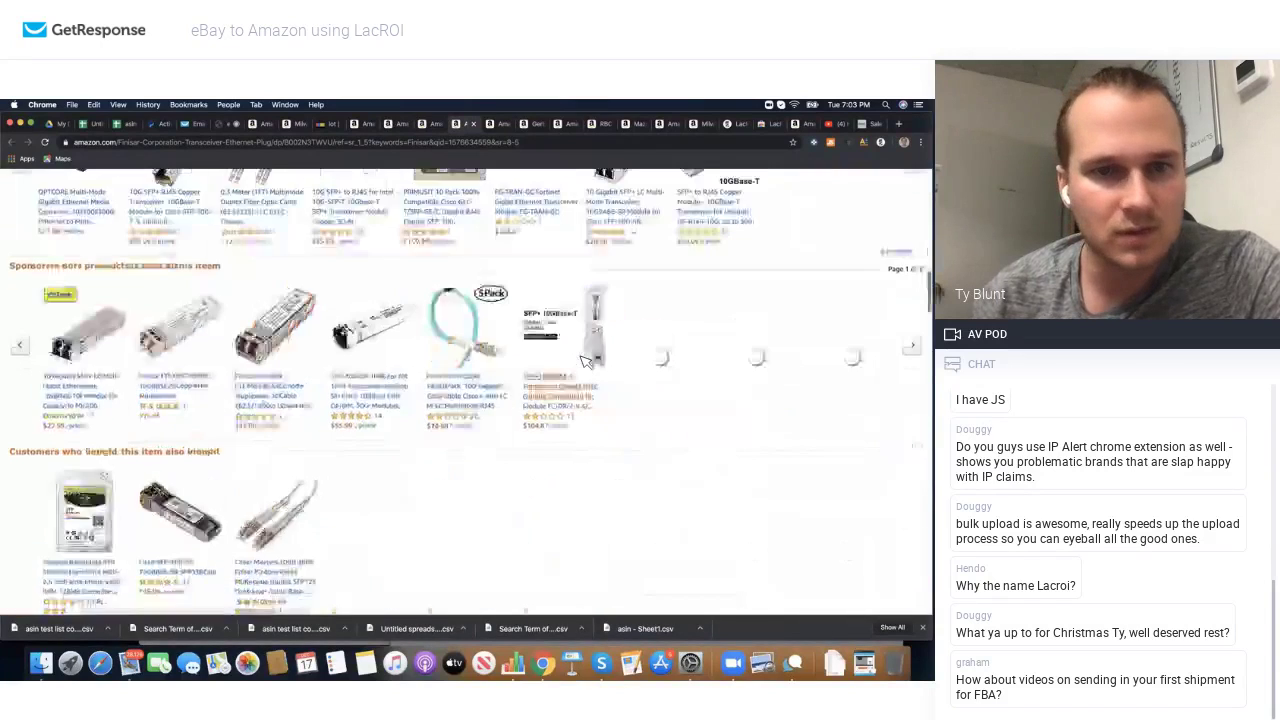
scroll(586, 362, "down", 8)
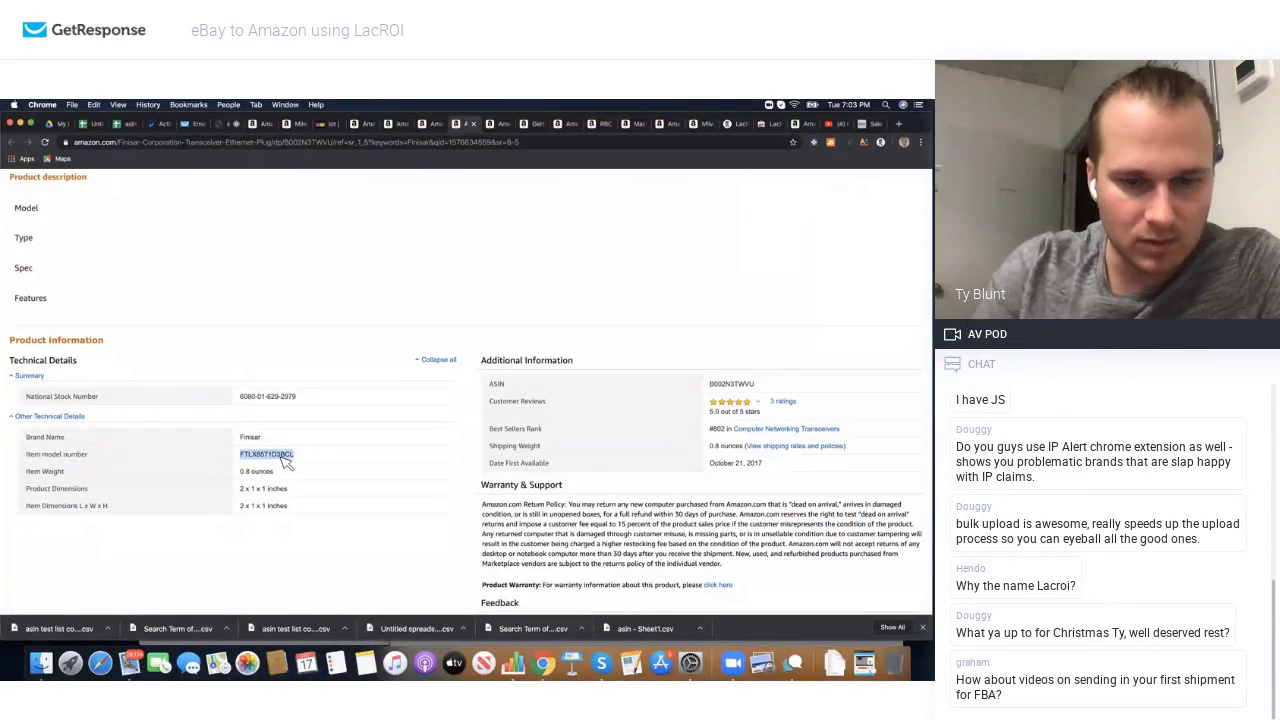
Step: Switch to the eBay lot search and start typing 'fin' into the search box
left_click(322, 123)
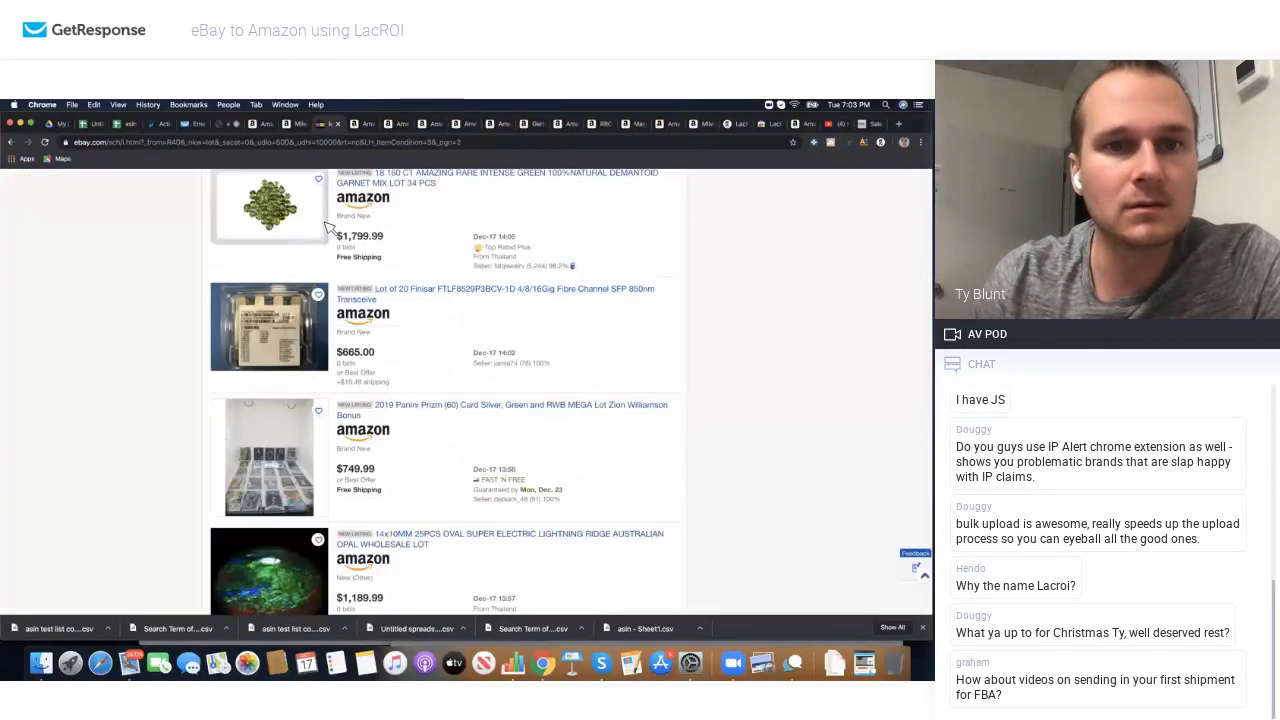
scroll(328, 226, "down", 5)
scroll(328, 226, "up", 10)
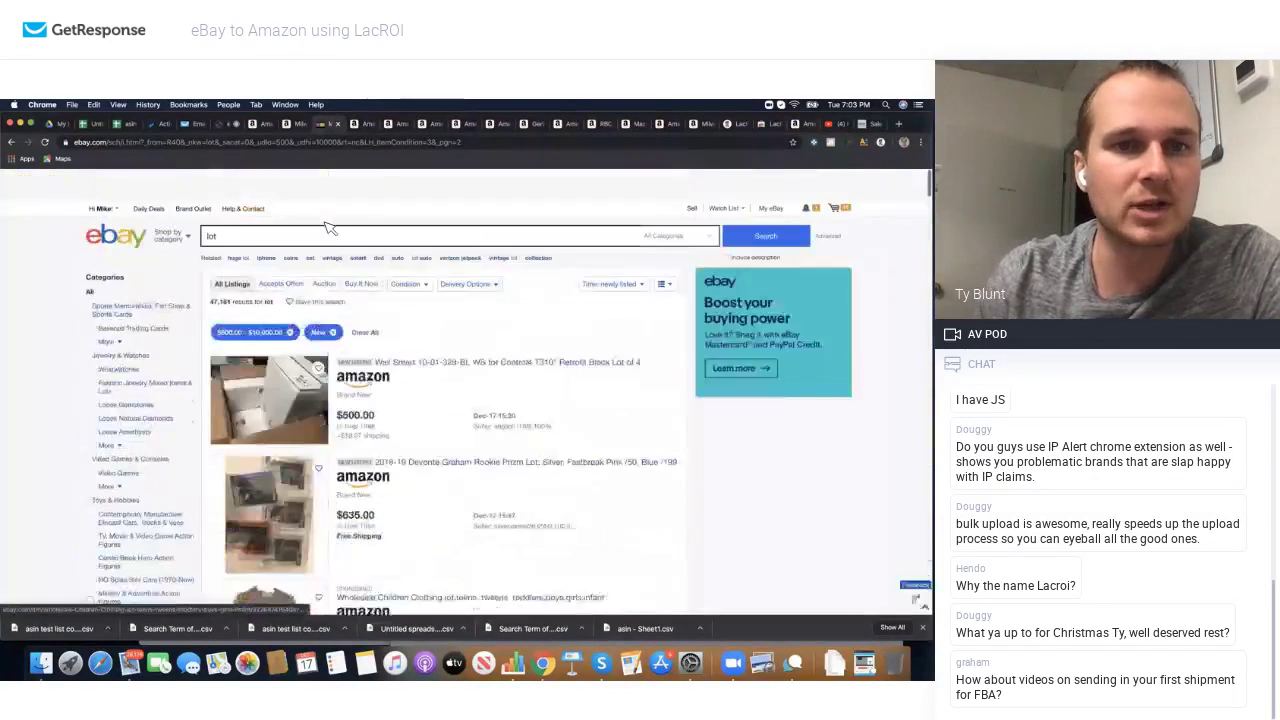
left_click(316, 205)
type("f")
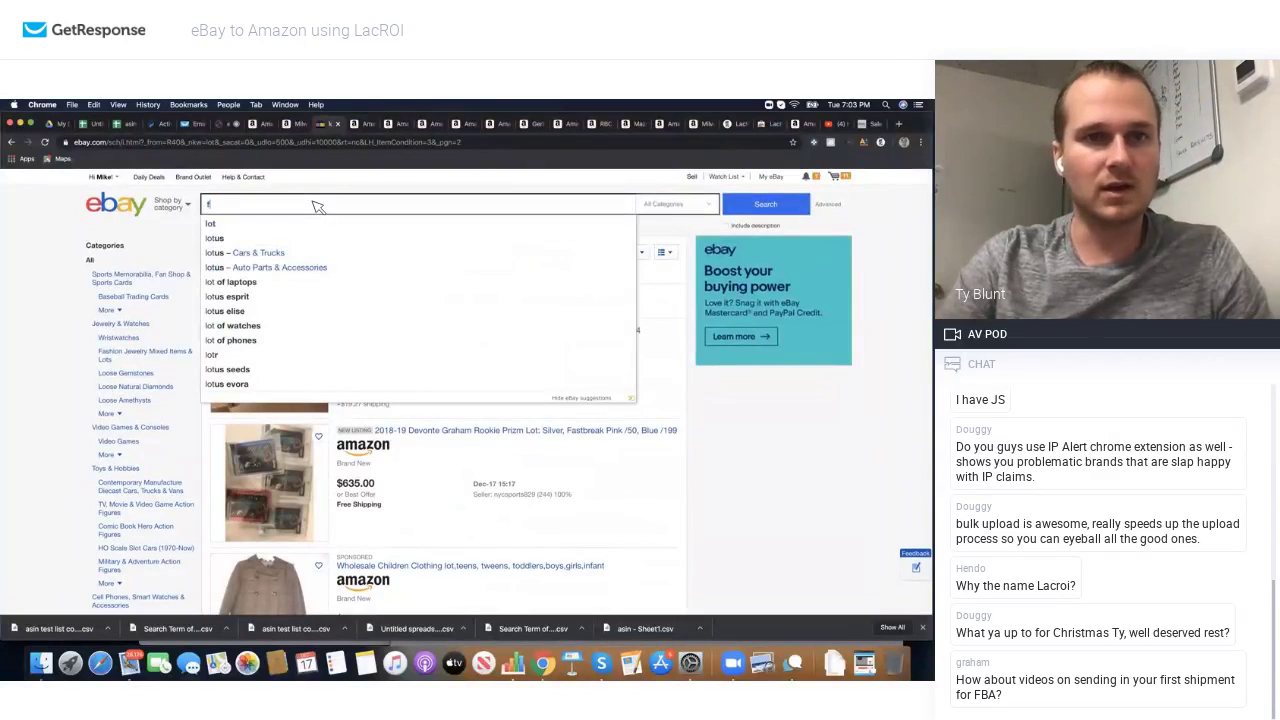
type("in")
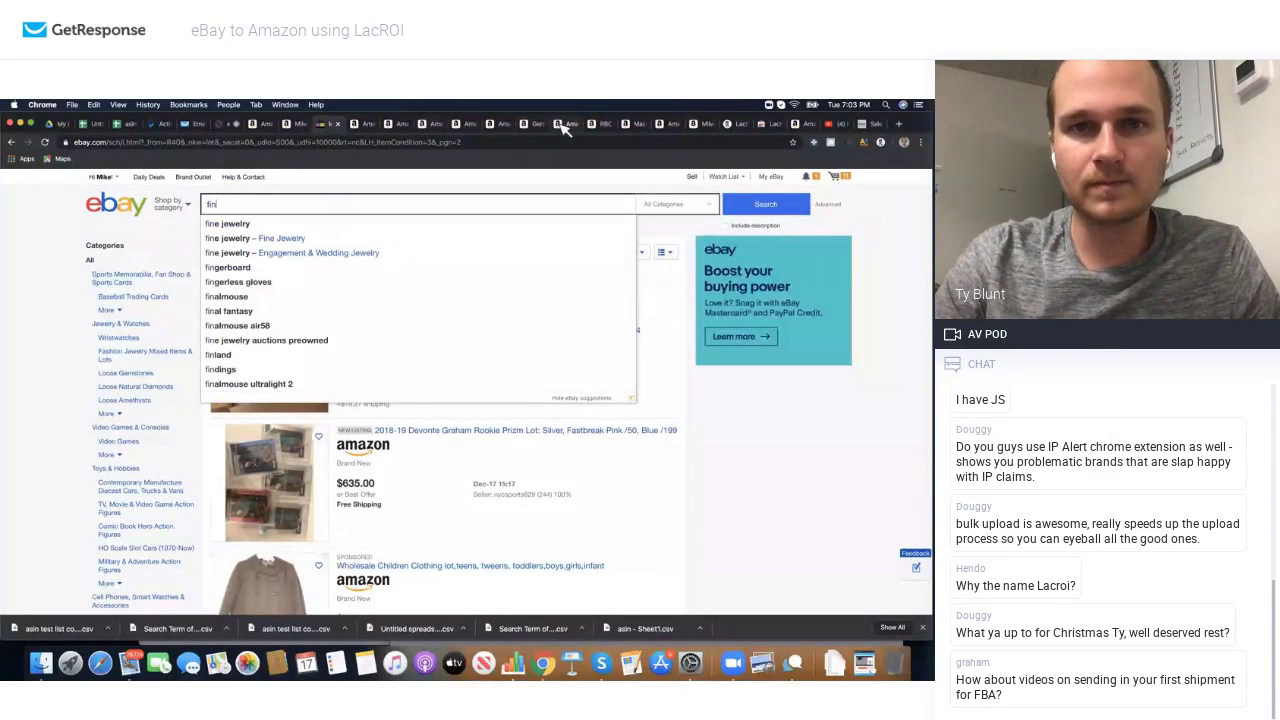
Step: Close the Echo Dot, RBC, Jungle Scout, passport-cover, Milwaukee, Gerber, LacROI and Sony tabs
left_click(586, 125)
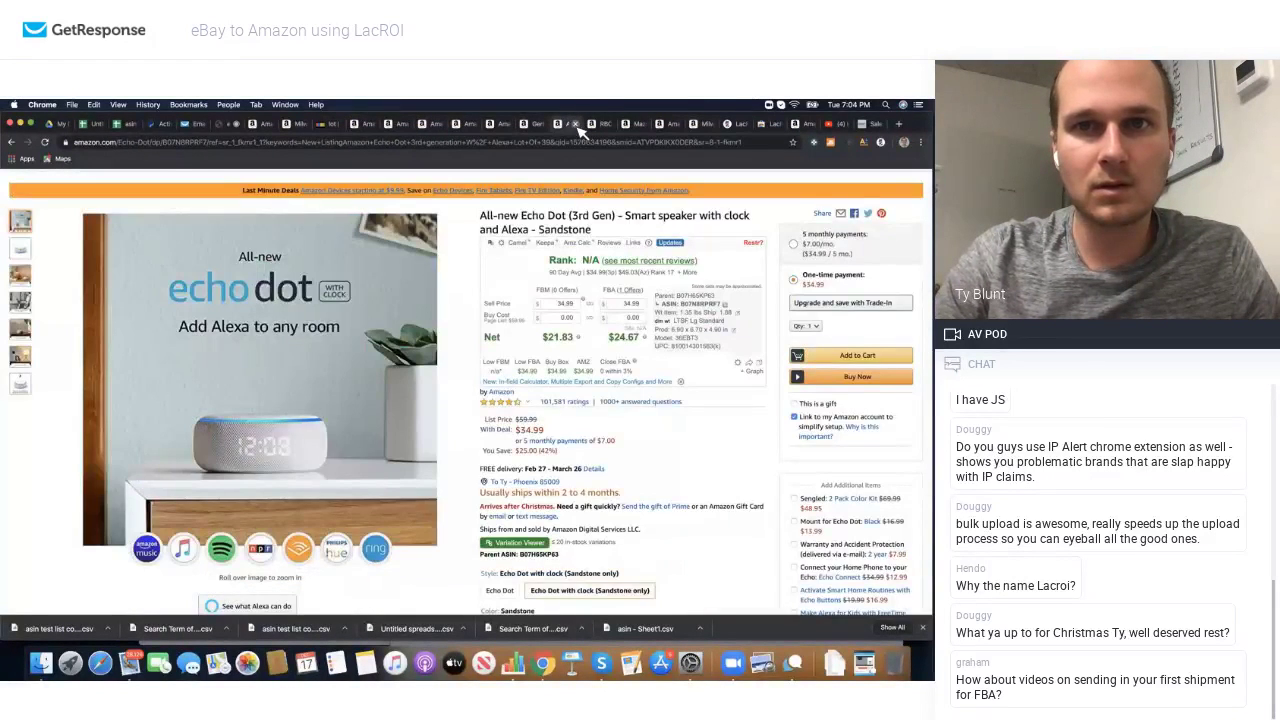
left_click(576, 125)
left_click(576, 125)
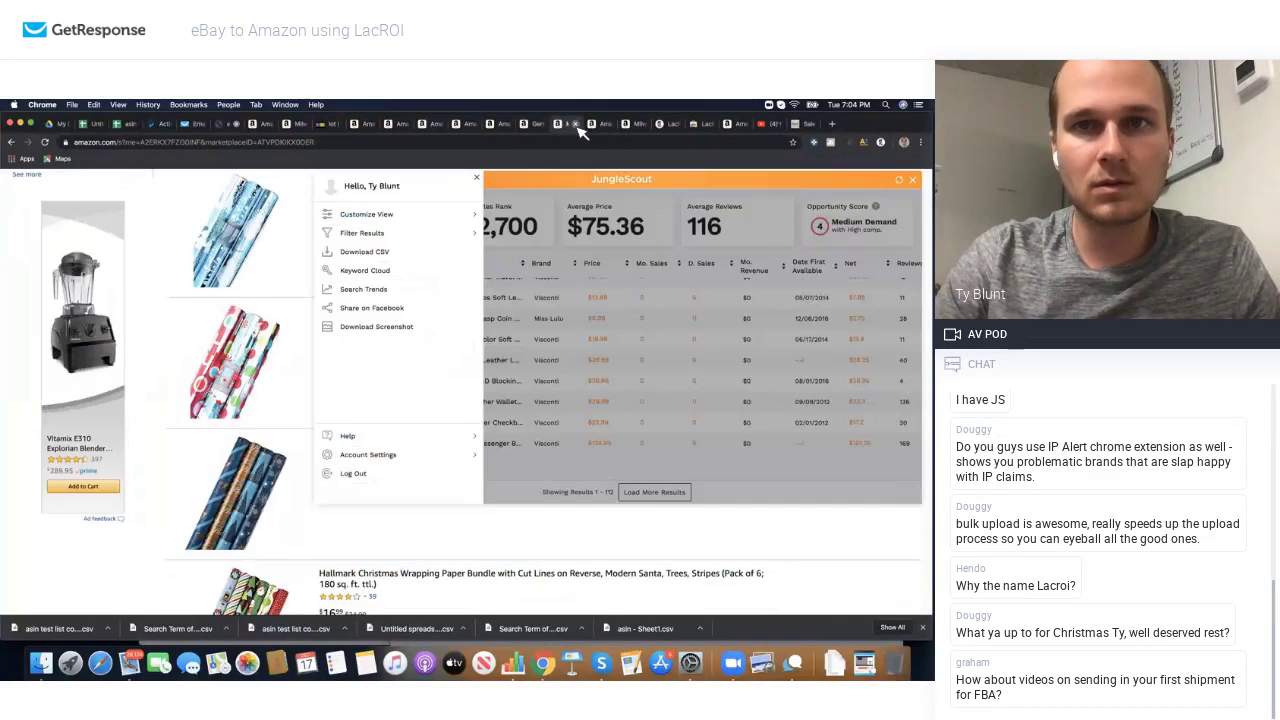
left_click(576, 125)
left_click(576, 125)
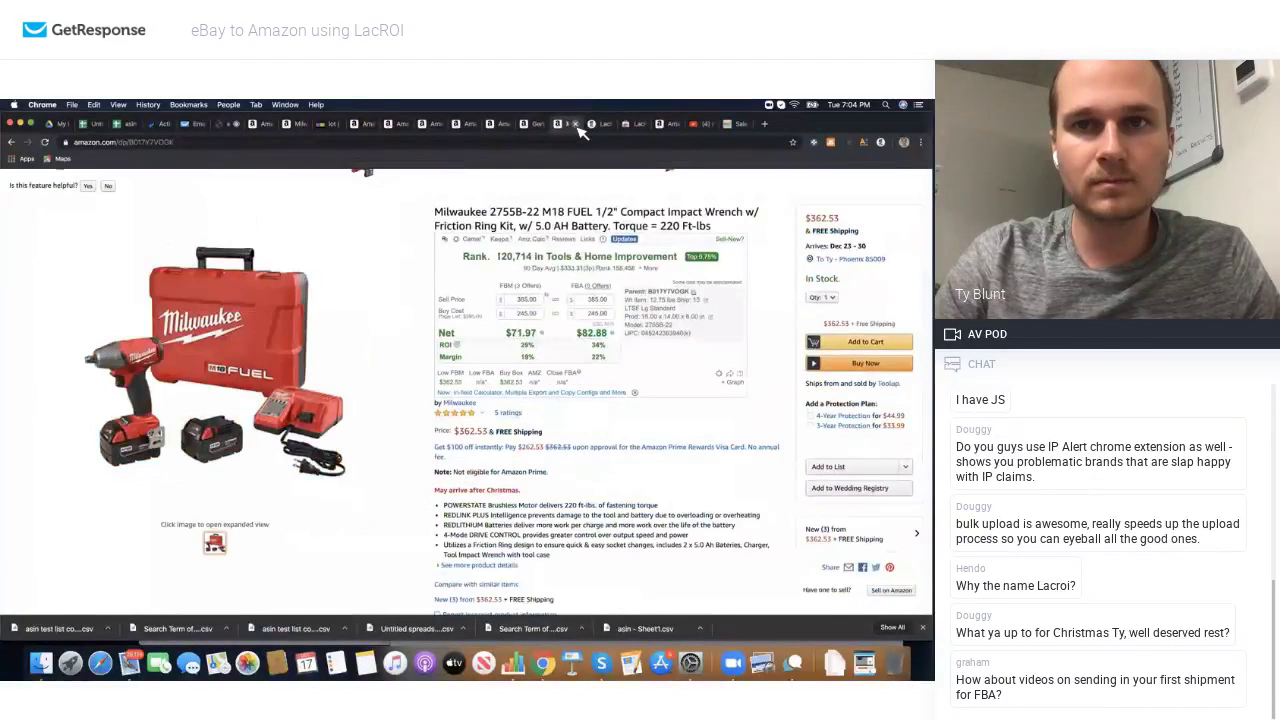
left_click(576, 125)
left_click(537, 126)
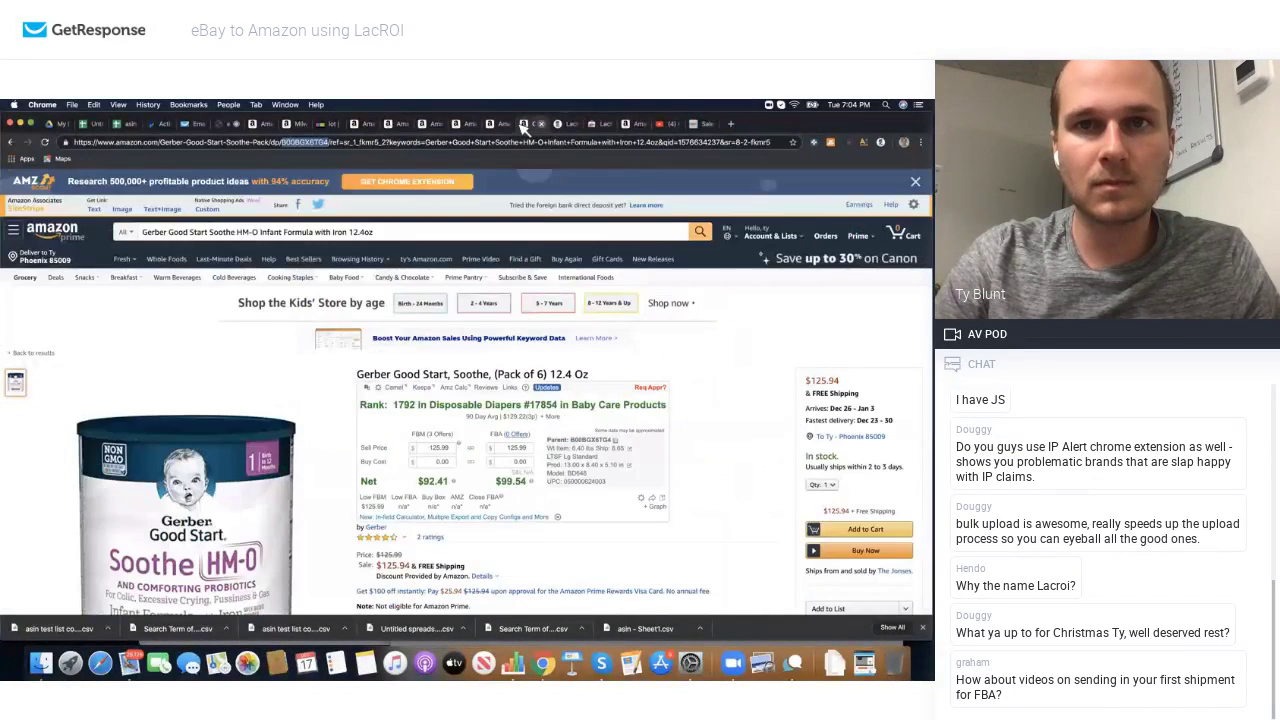
left_click(540, 125)
left_click(506, 126)
left_click(507, 124)
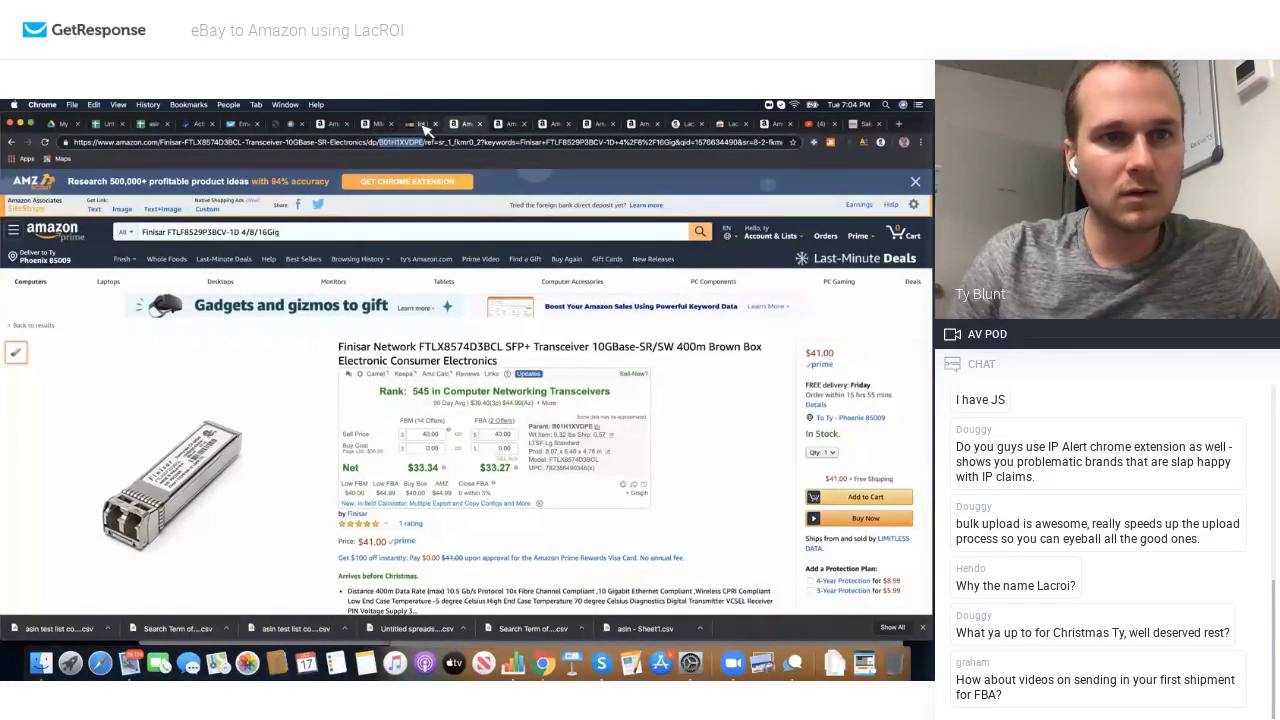
Step: Finish typing 'isir' in the eBay search, then bring up the Finisar Amazon page
left_click(424, 126)
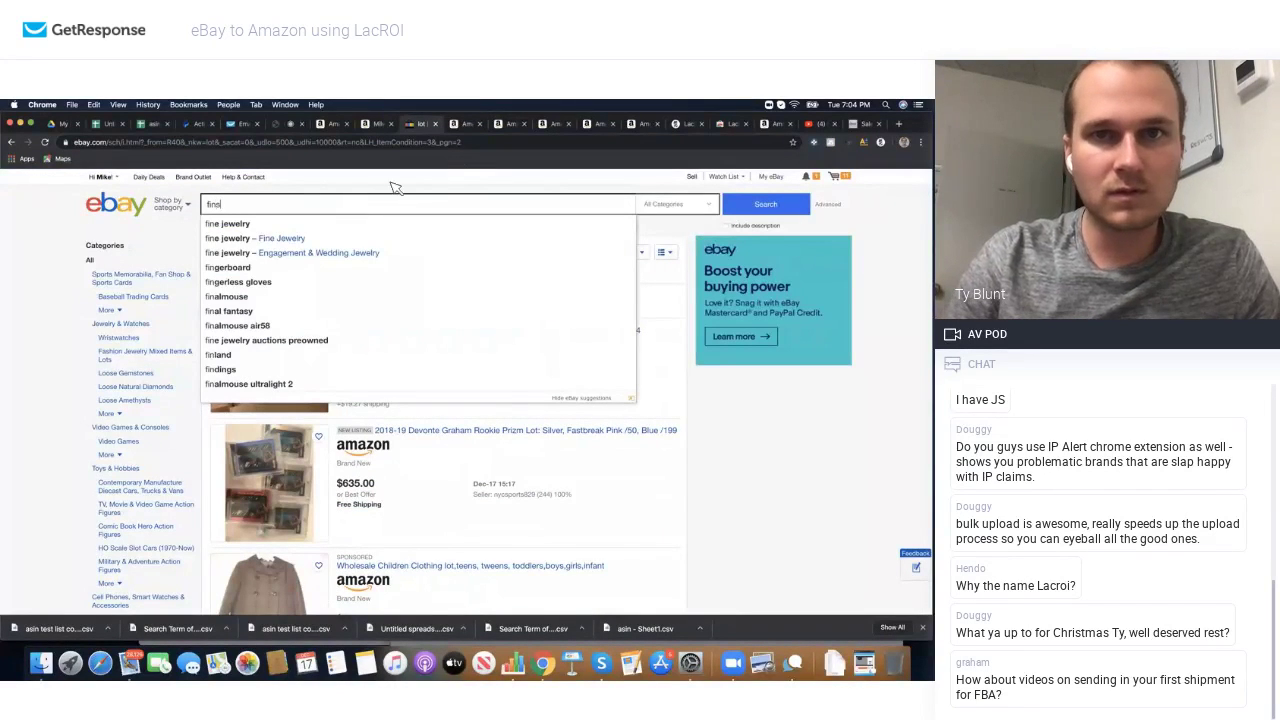
type("isir")
left_click(460, 125)
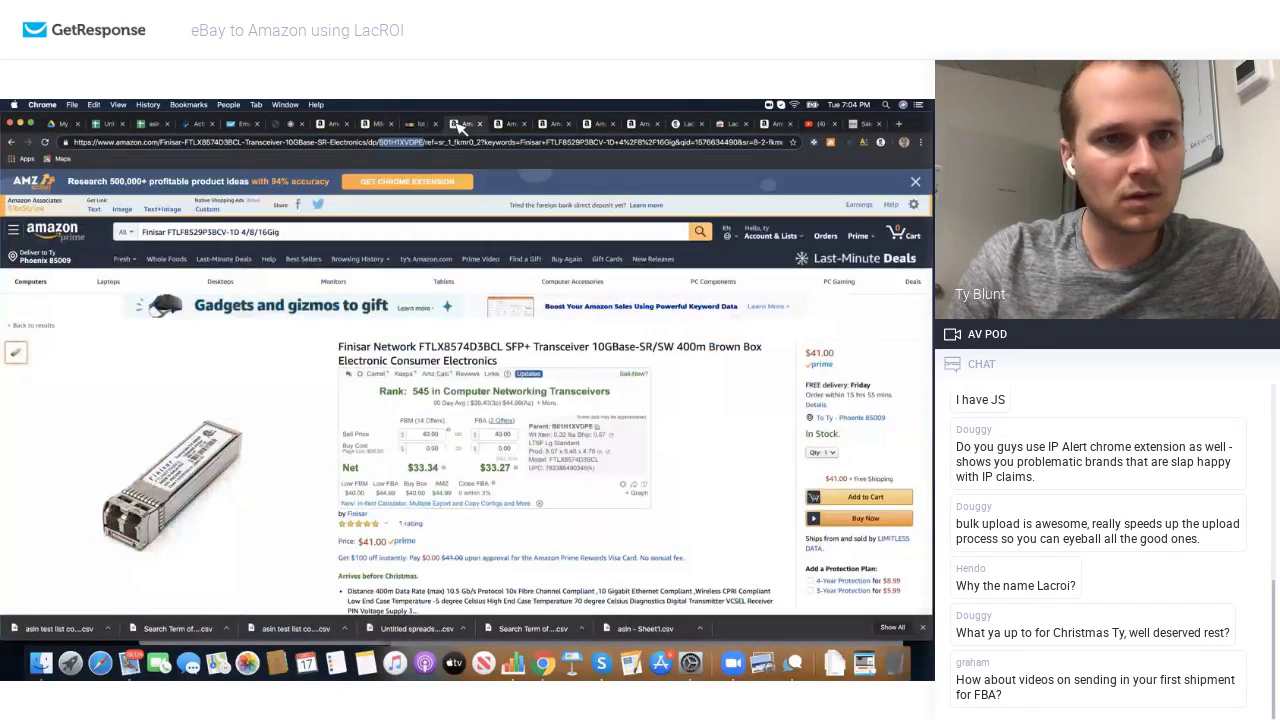
Step: Browse the eBay listings for finisar FTLX8571D3BCL lots, then go back to the Finisar Amazon page
left_click(422, 124)
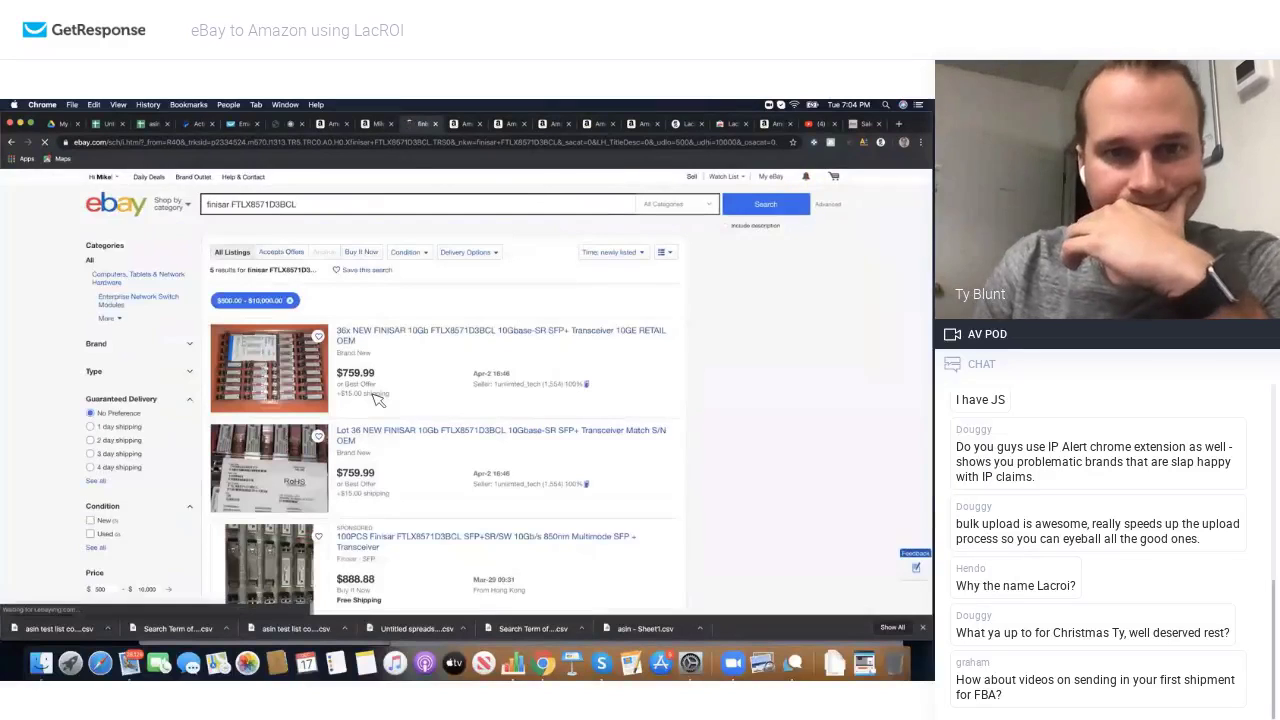
scroll(377, 390, "down", 2)
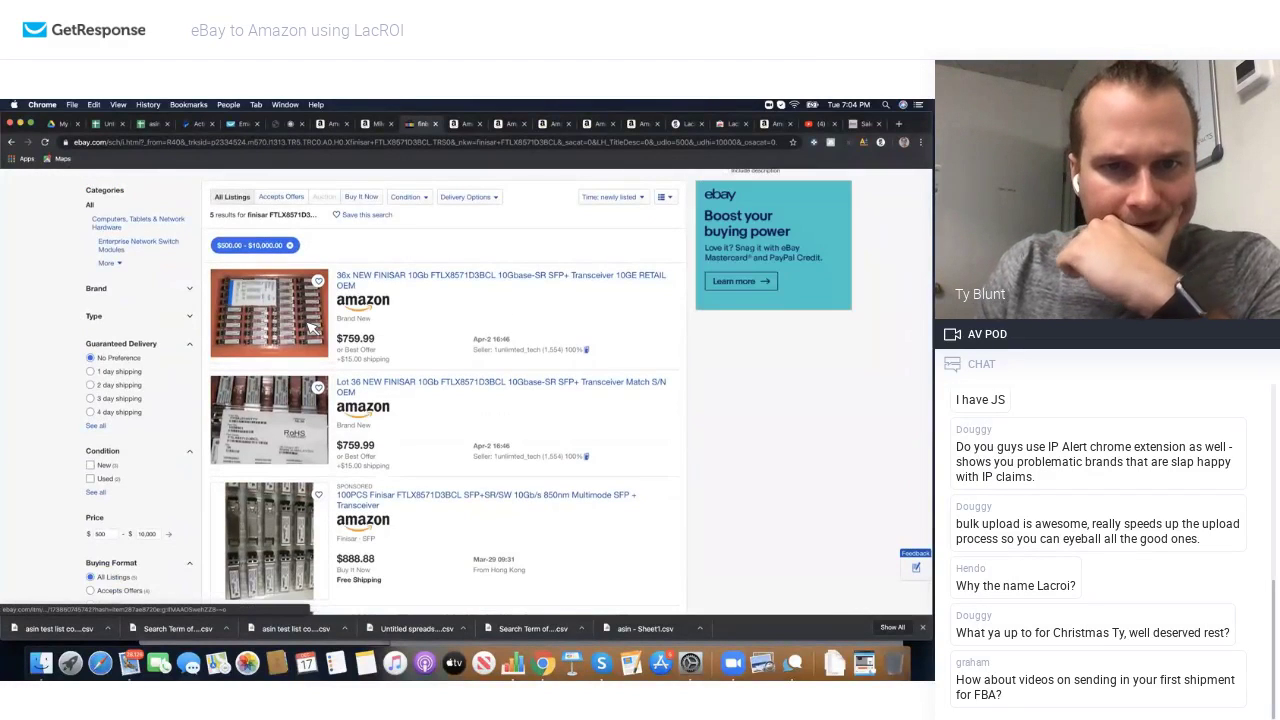
scroll(313, 328, "down", 3)
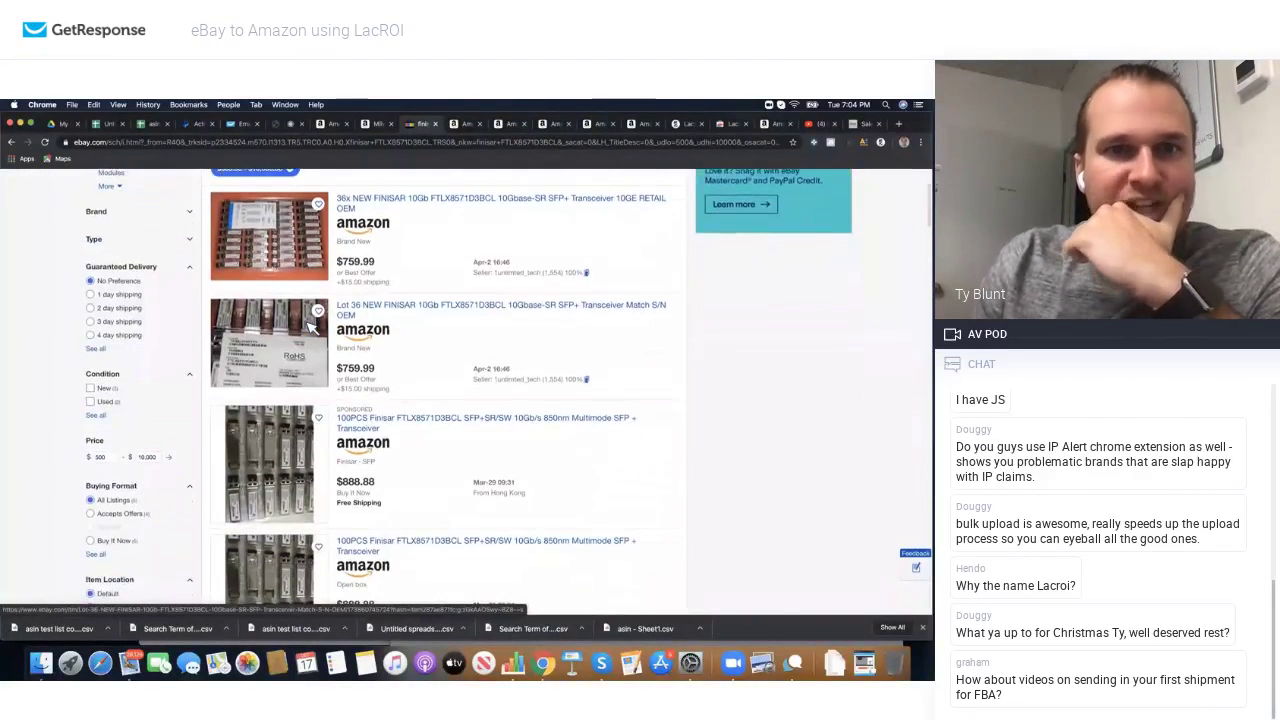
scroll(323, 251, "up", 1)
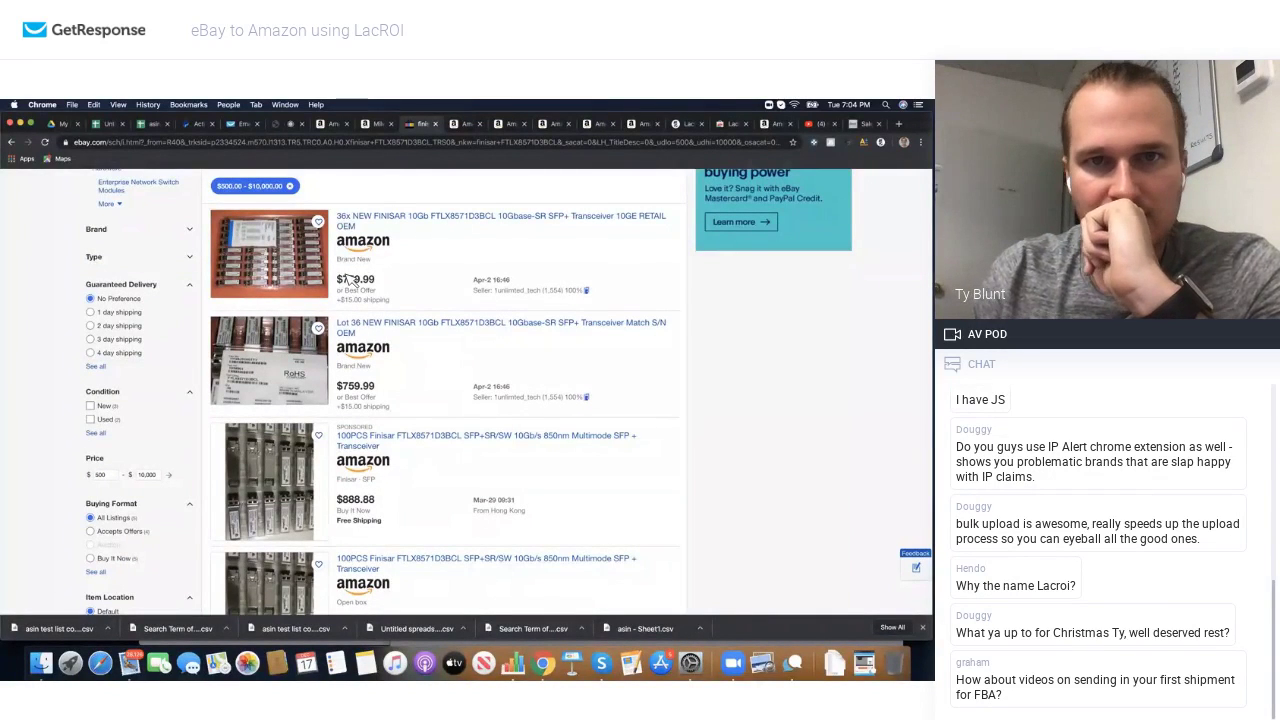
left_click(458, 124)
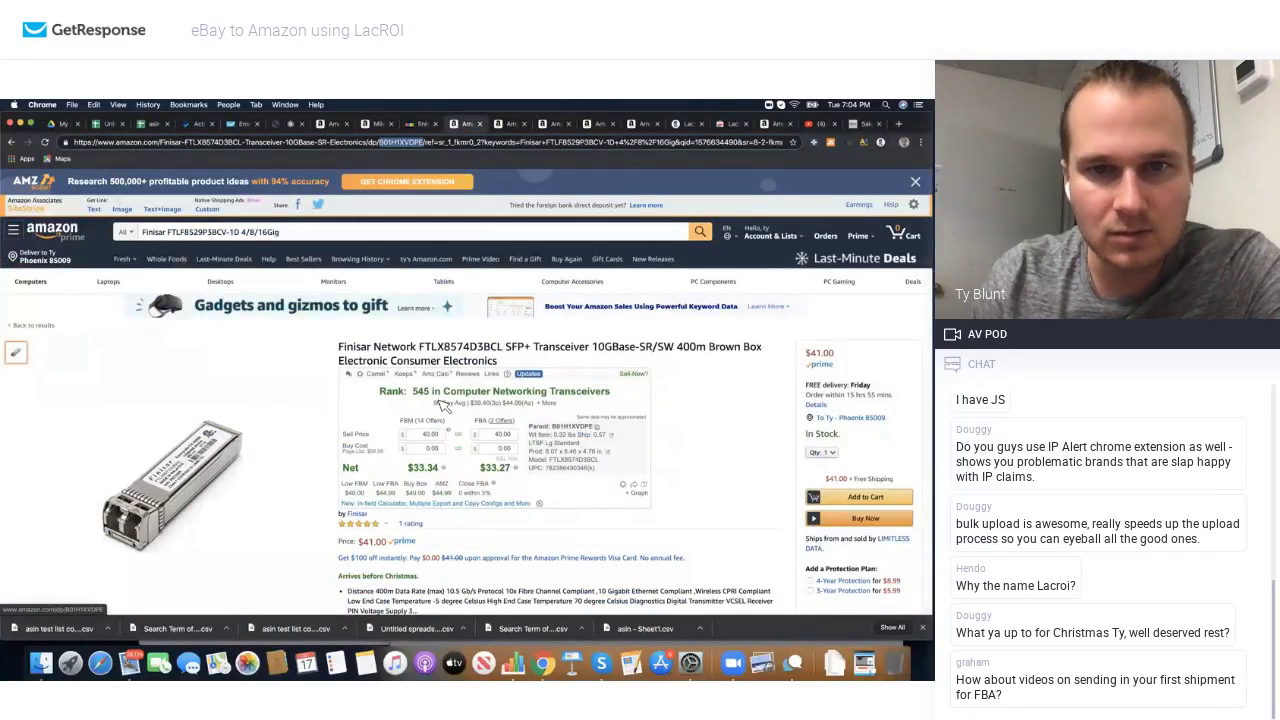
Step: Enter a buy cost of 5 in LacROI on the Finisar Corporation transceiver, then return to the webinar
scroll(445, 405, "down", 2)
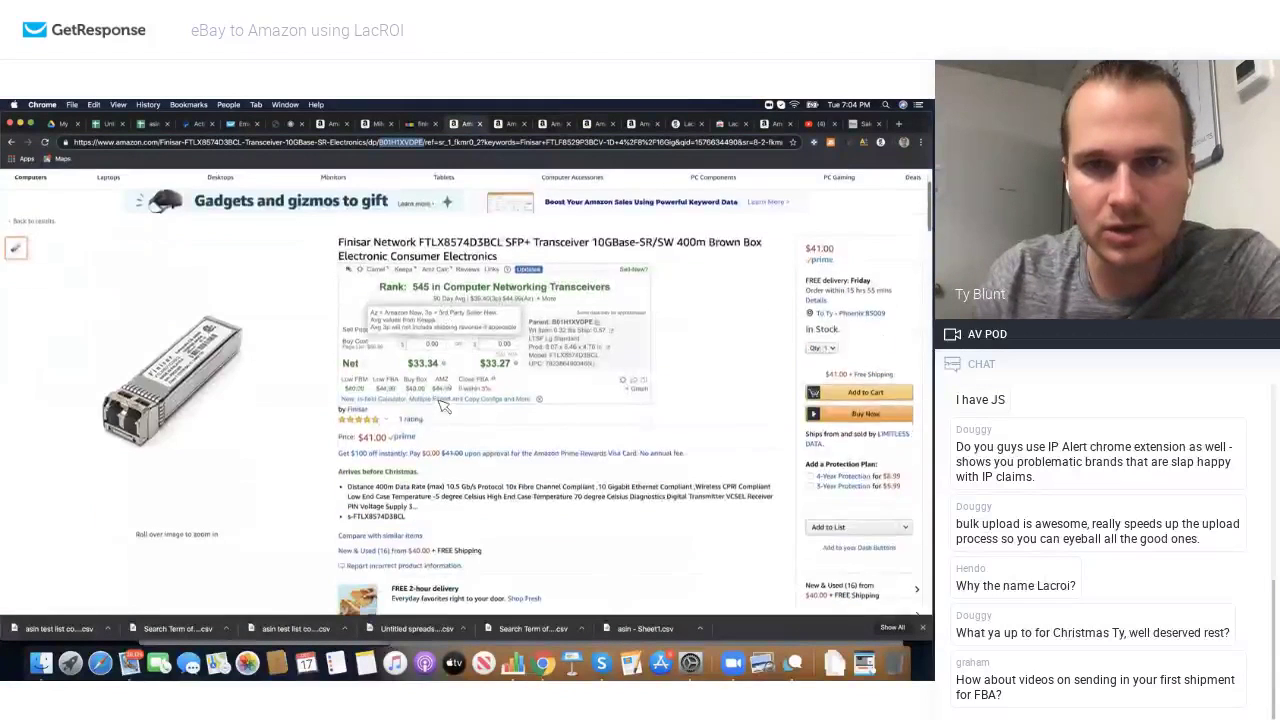
left_click(510, 124)
left_click(562, 128)
left_click(592, 128)
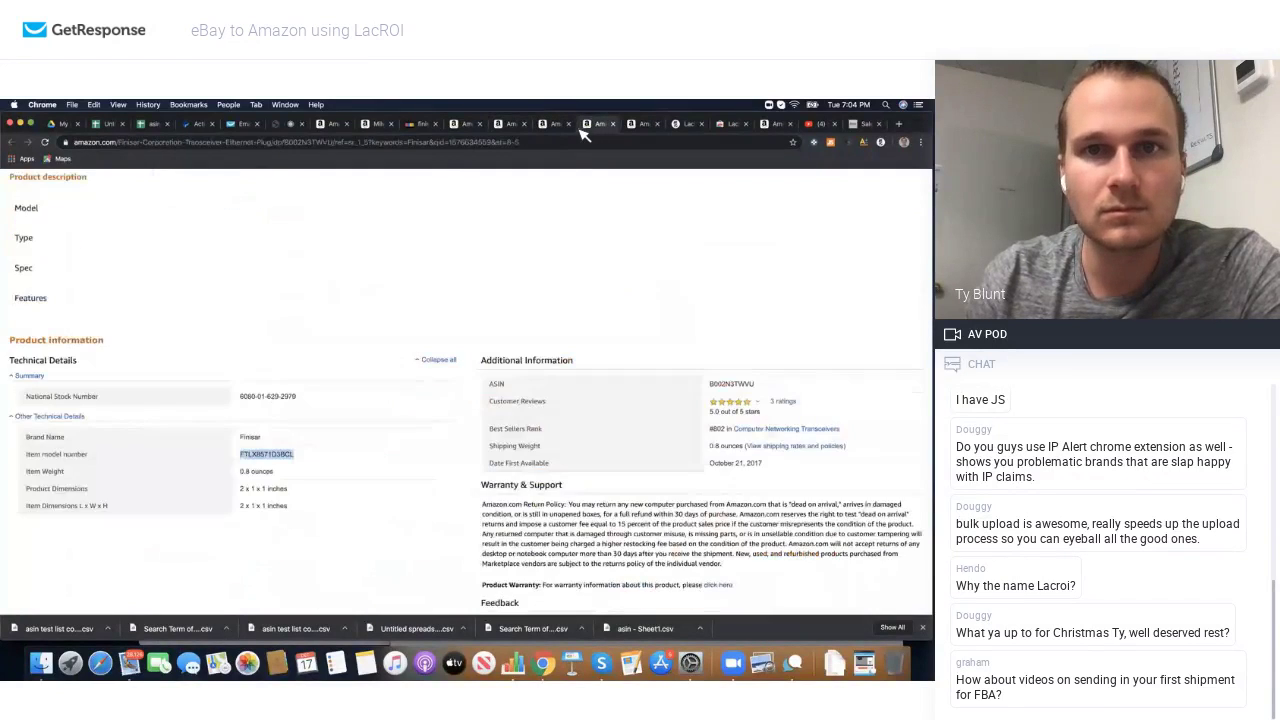
scroll(551, 276, "up", 15)
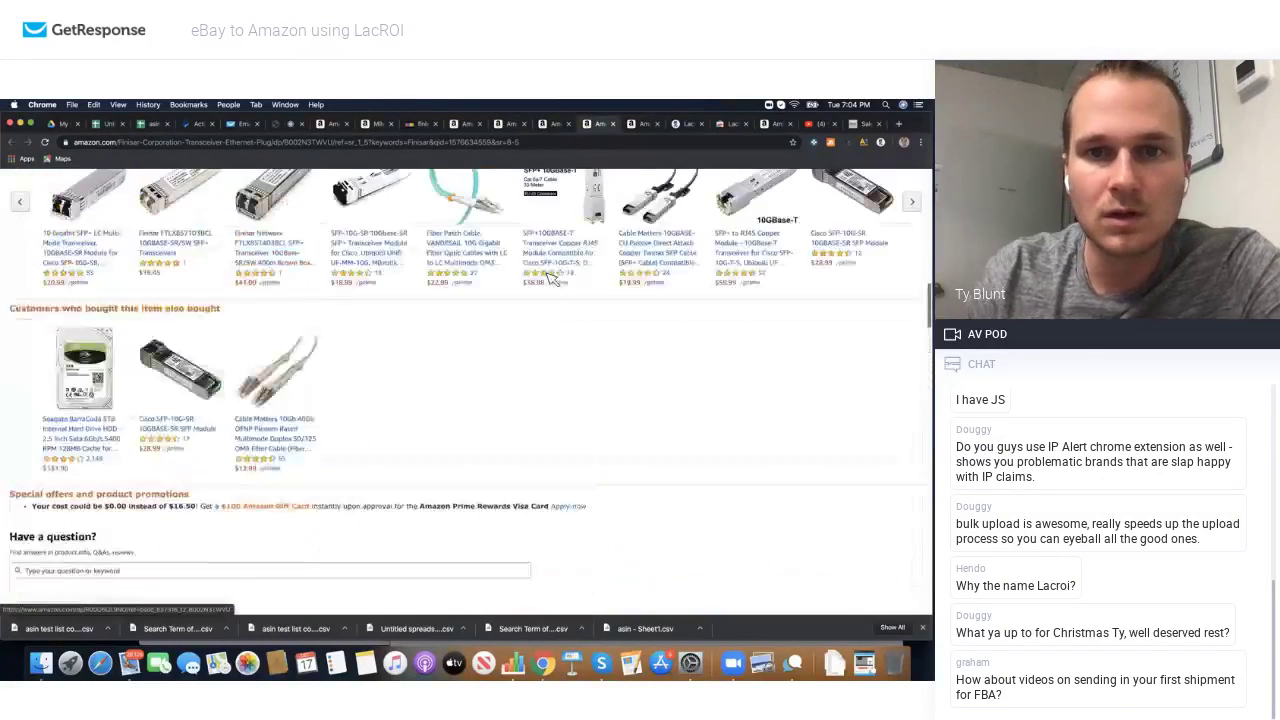
scroll(551, 276, "up", 10)
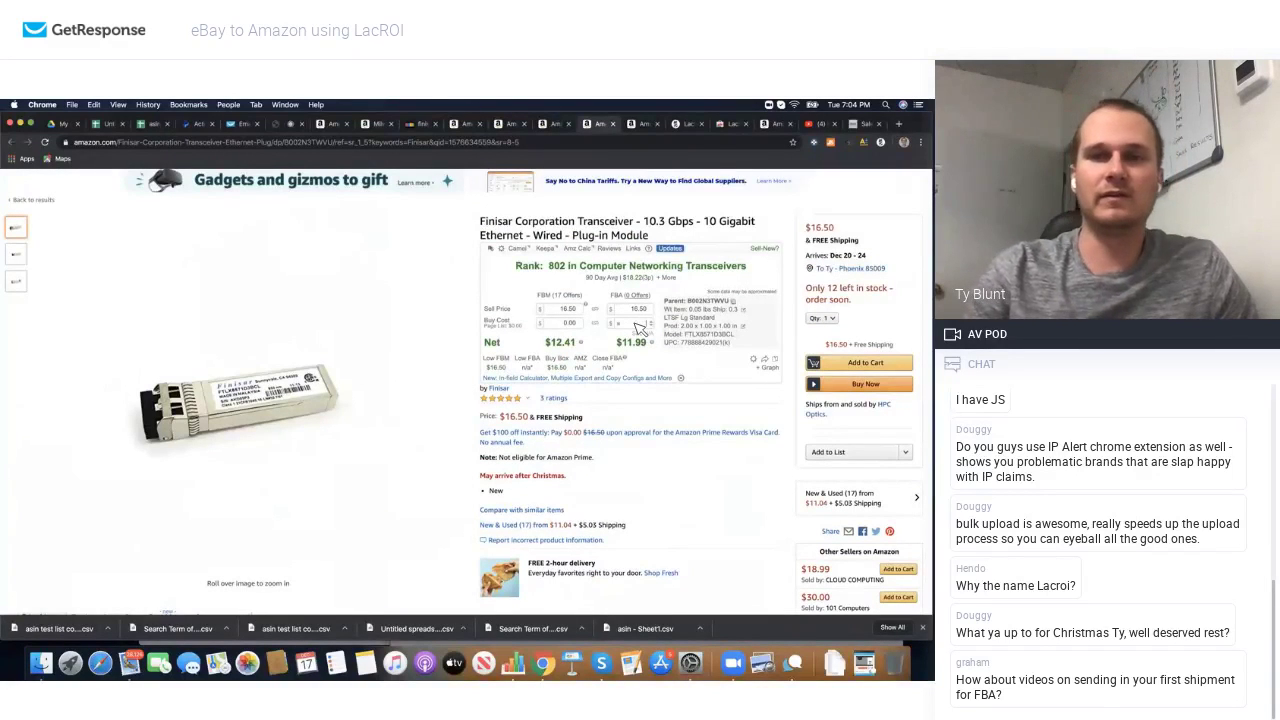
type("5")
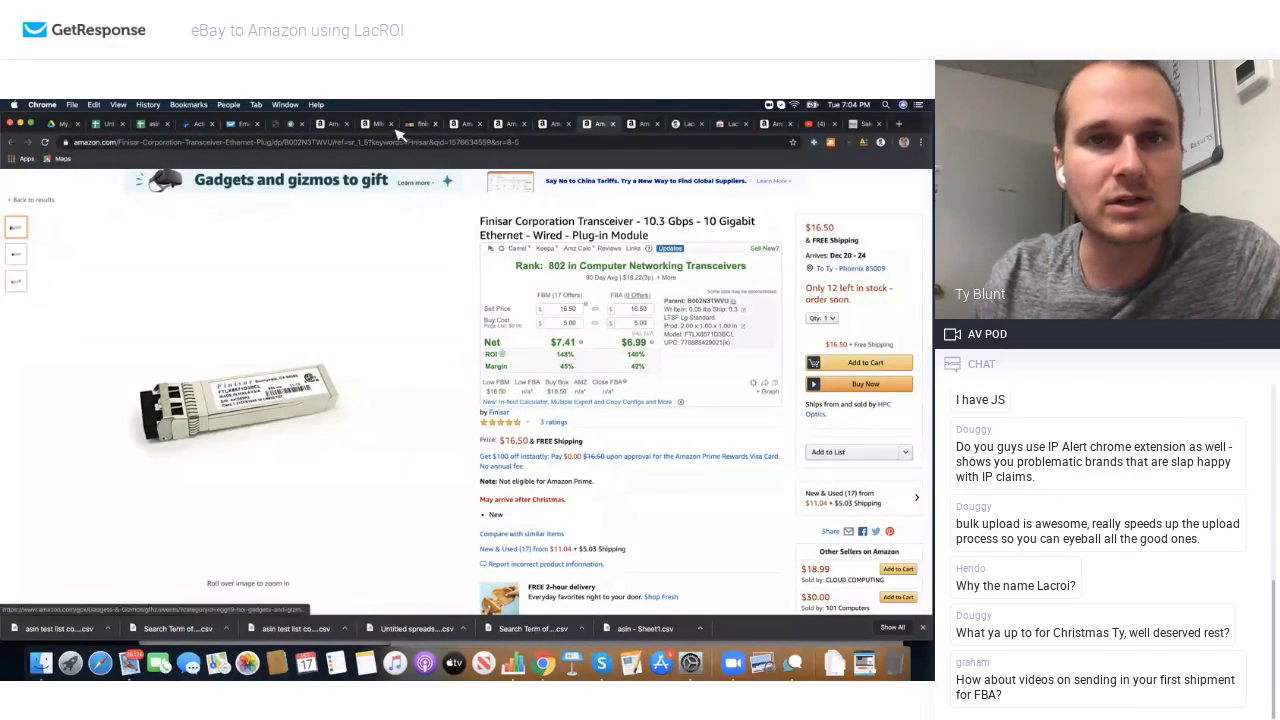
left_click(289, 123)
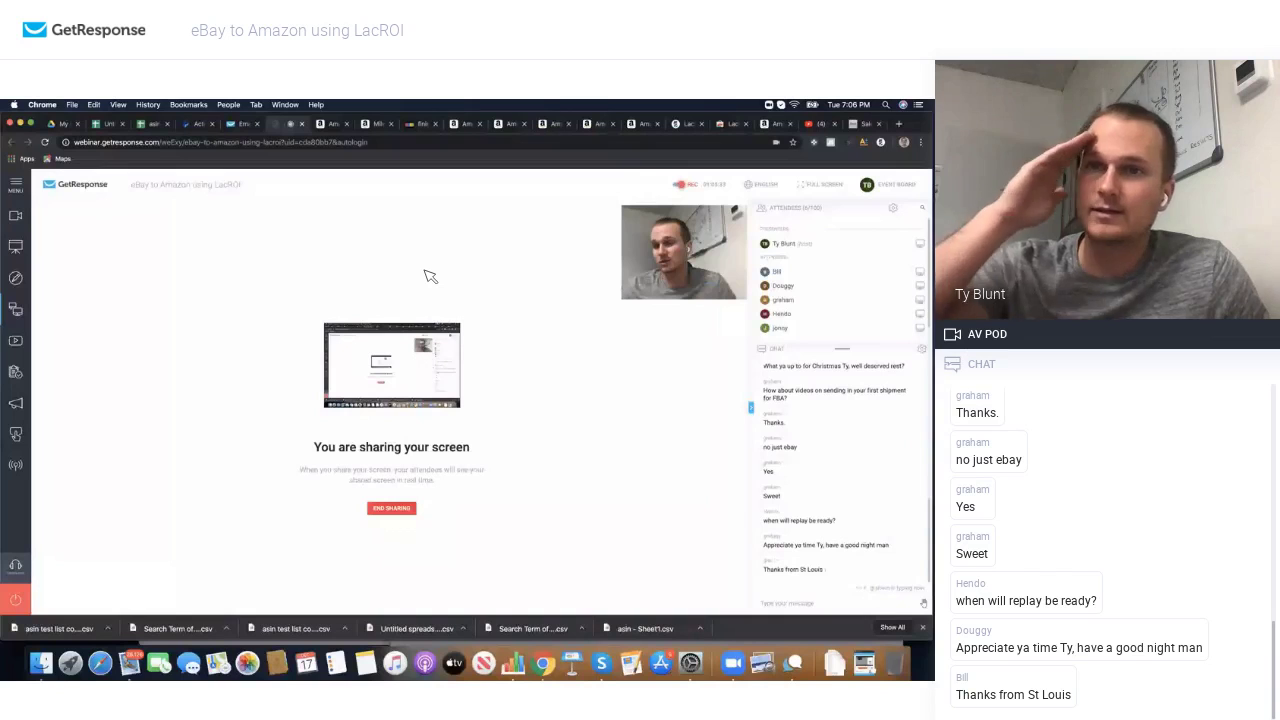
Step: Open the recording layout options, then use the red power button to reach the End/Exit event prompt
left_click(686, 186)
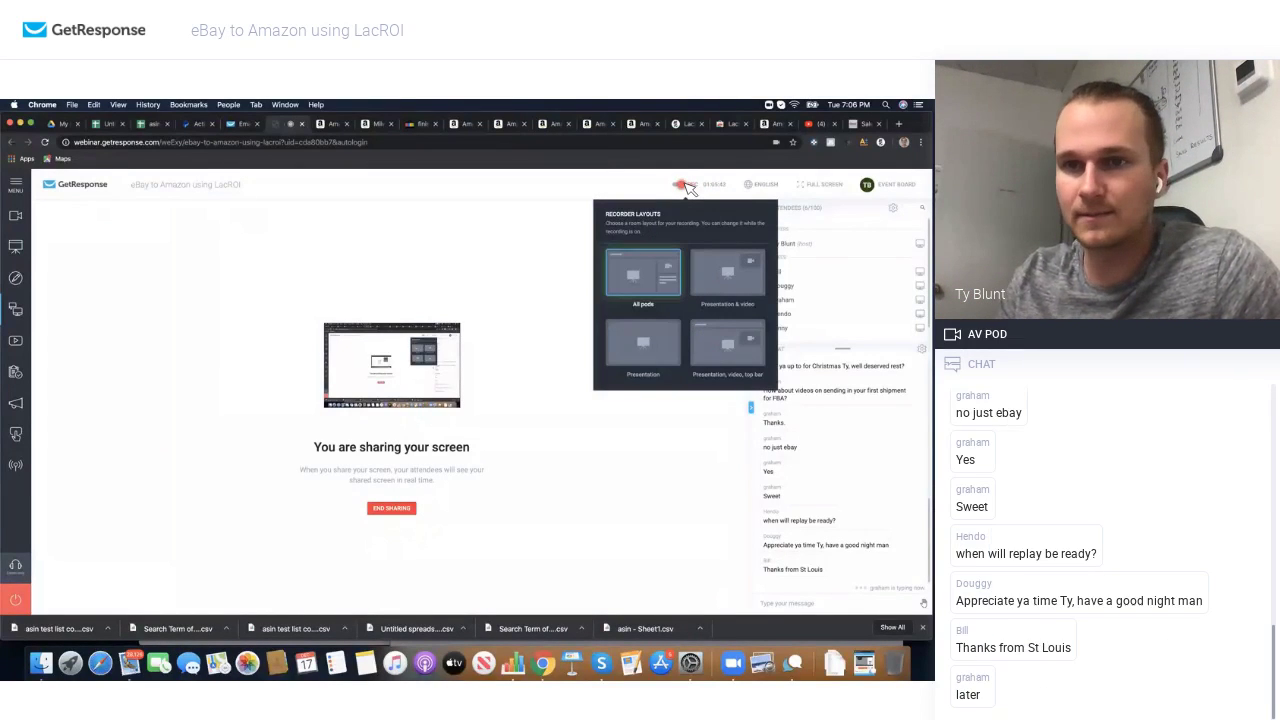
left_click(15, 600)
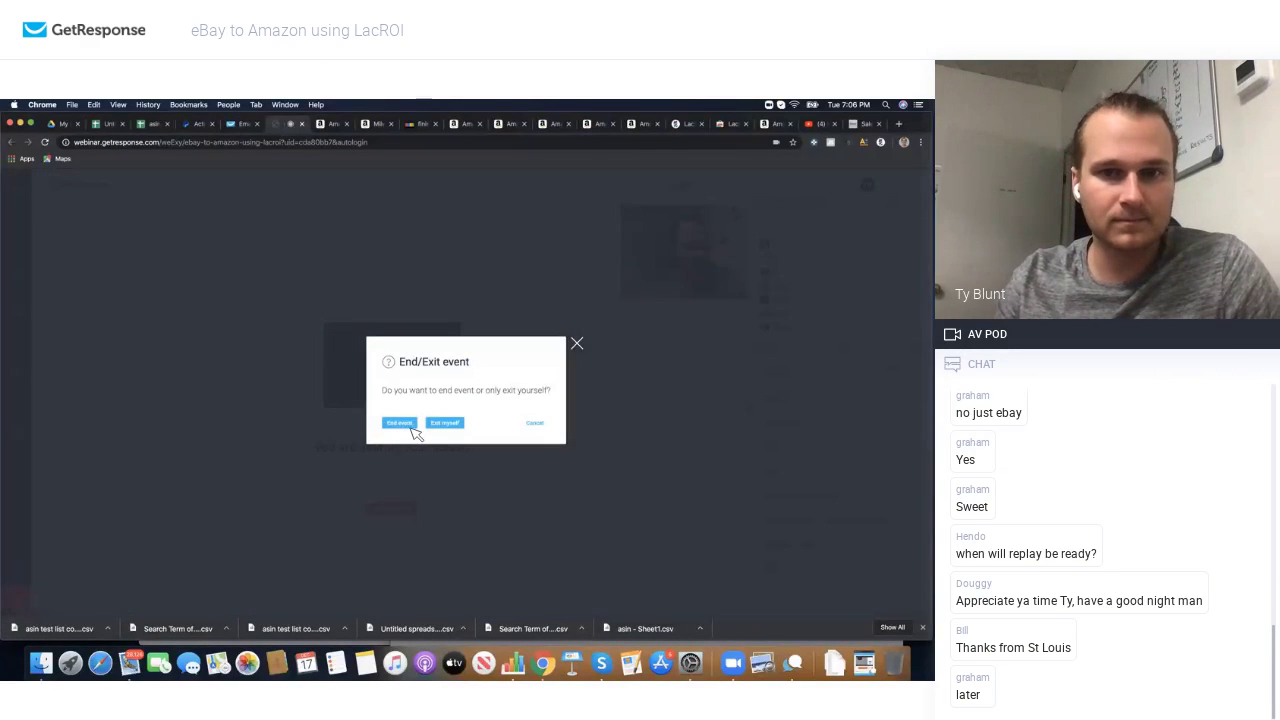